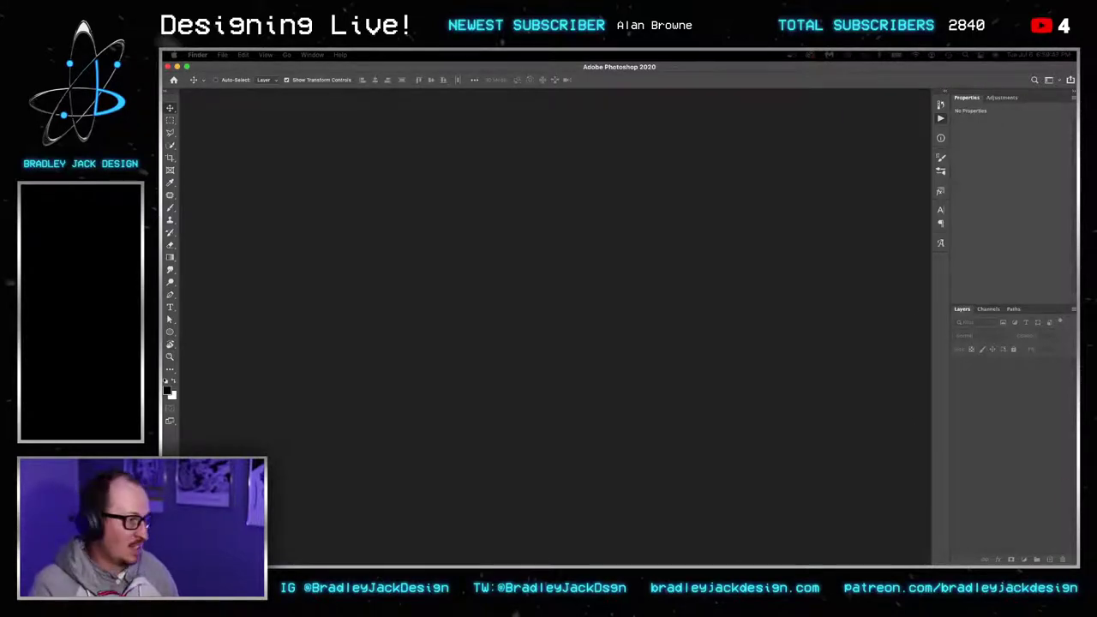
Create a new 2000 x 2500 px RGB document at 300 pixels/inch with a white background.
left_click(655, 341)
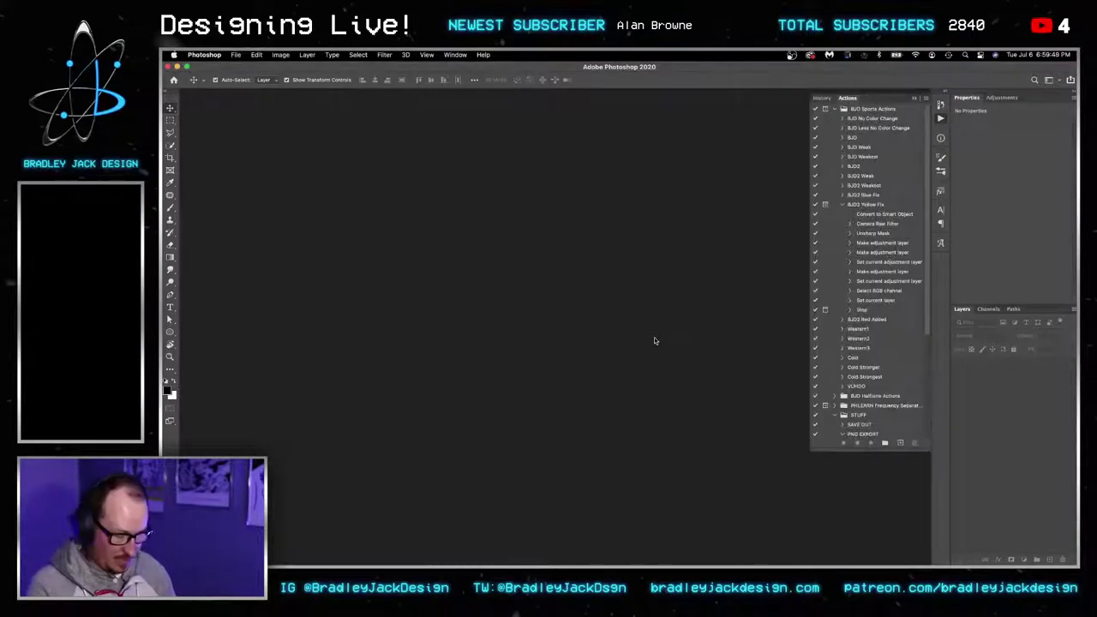
key("super+n")
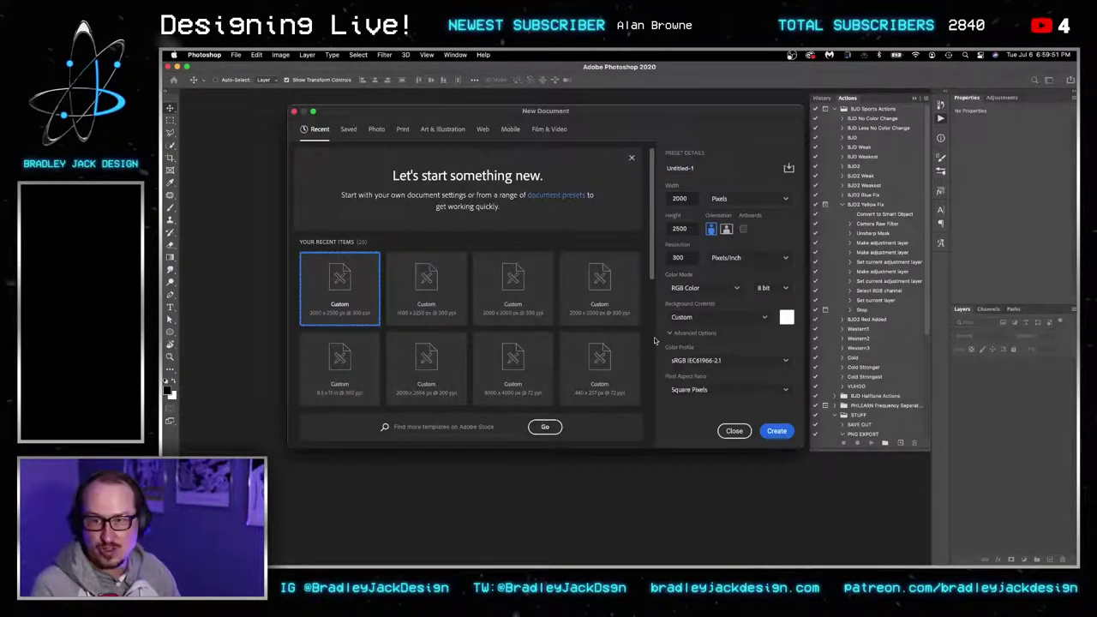
key("Return")
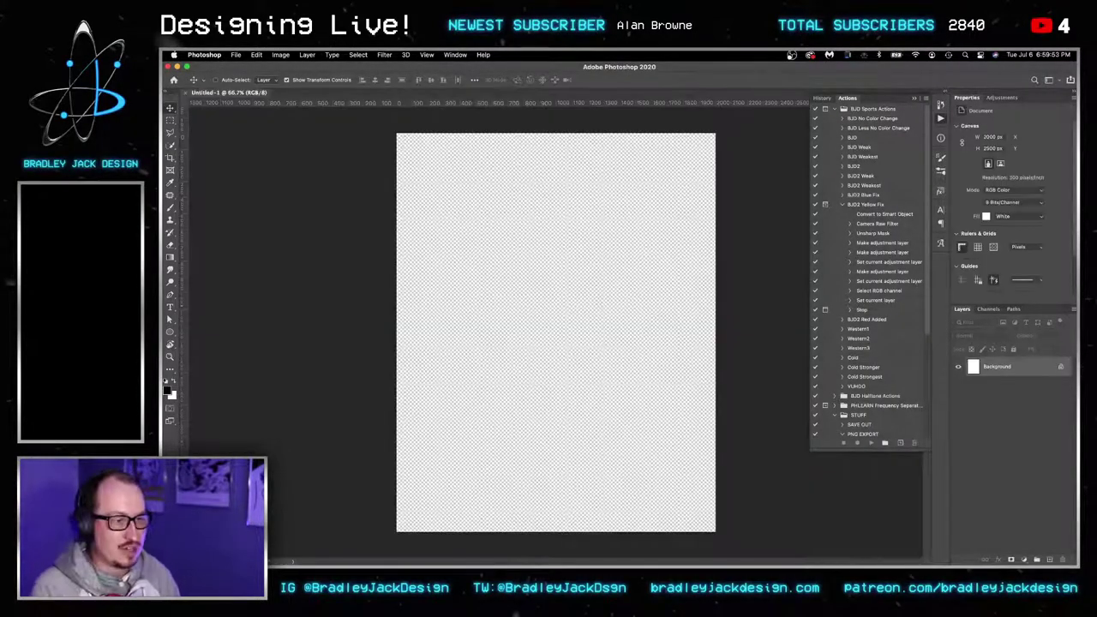
Place the two cutout photos of the hot dog champion in the document and move the belt-holding one toward the canvas's lower right.
left_click_drag(1075, 385, 627, 380)
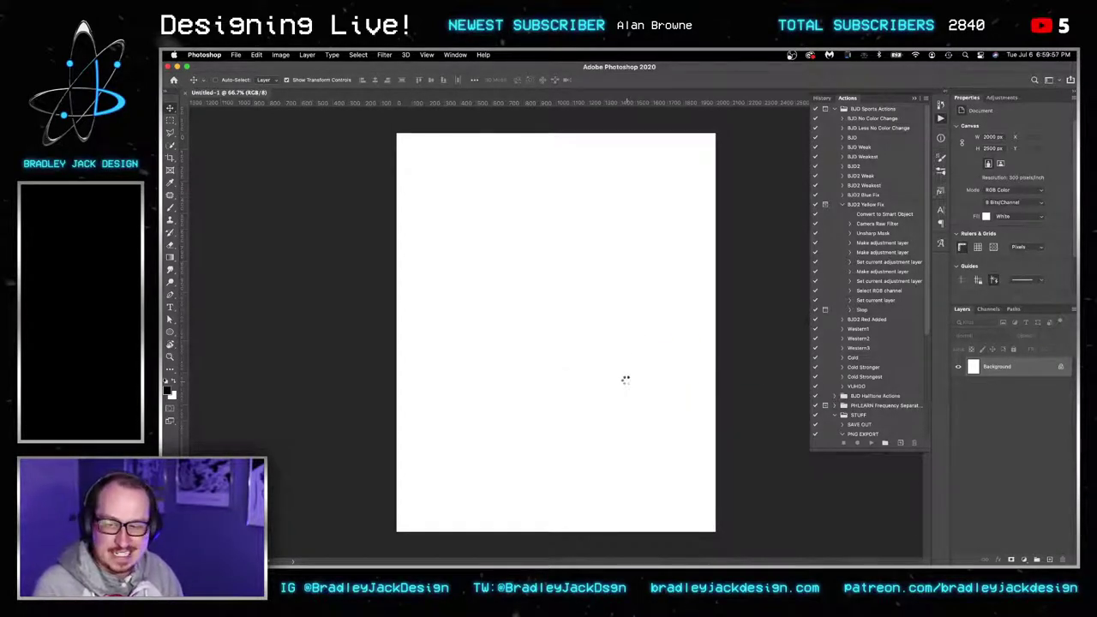
key("Return")
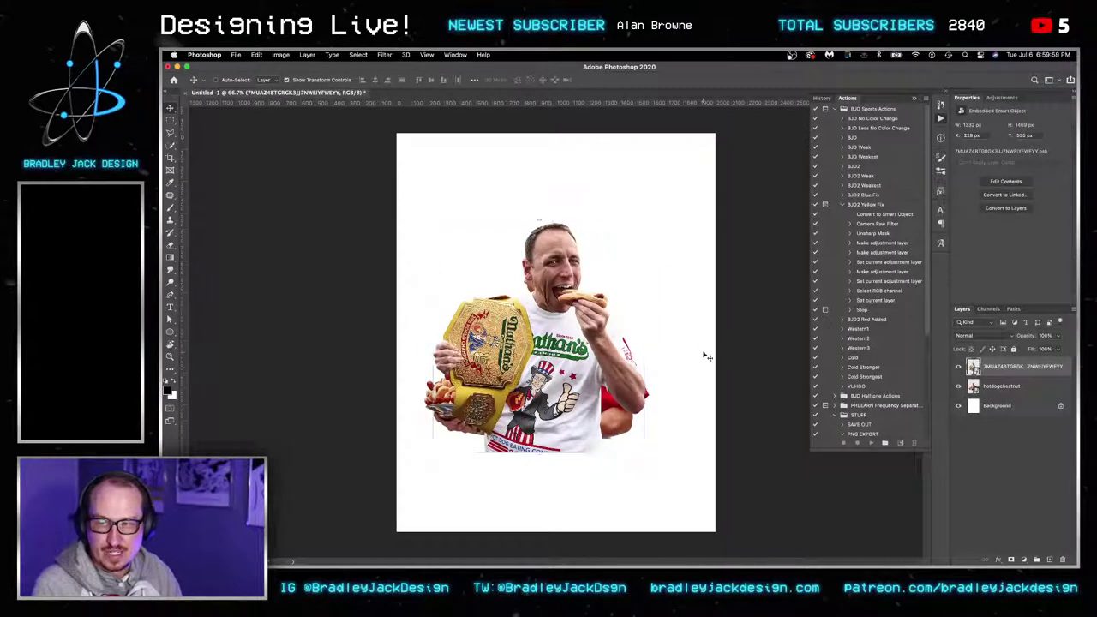
left_click_drag(492, 371, 543, 419)
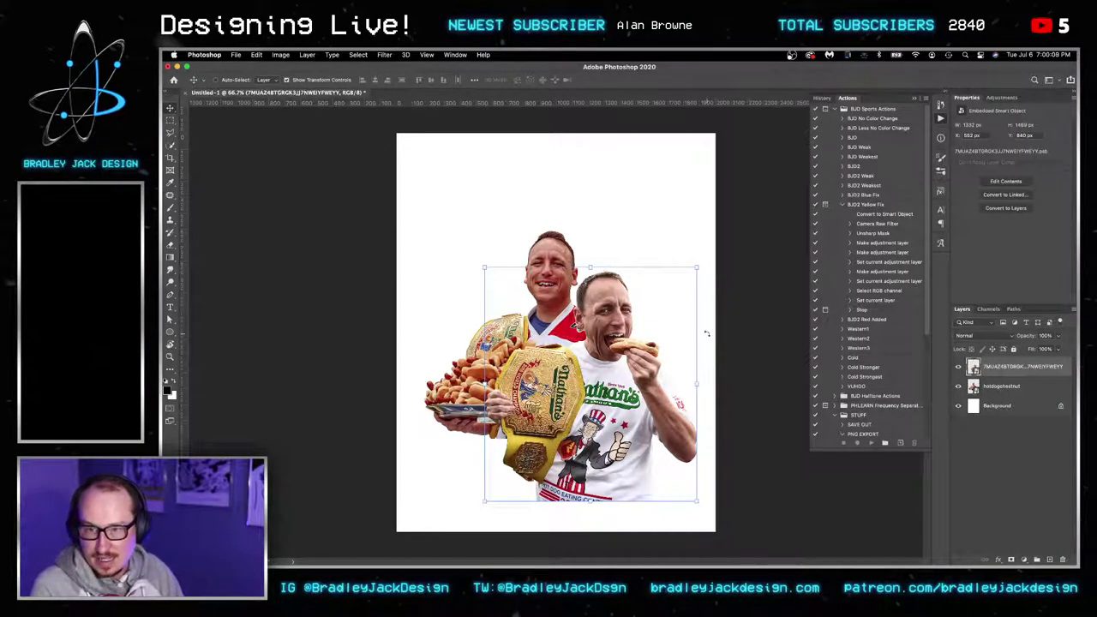
Bring the hotdogchestnut layer in front of the belt-holding cutout and move it to the lower middle of the canvas.
left_click(1000, 387)
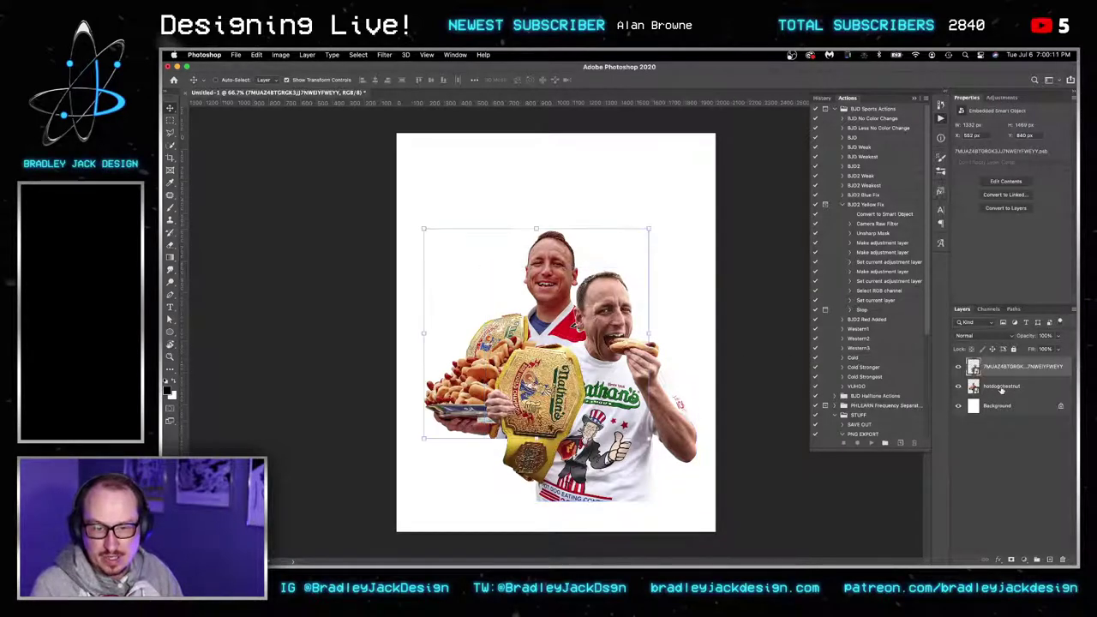
left_click_drag(640, 357, 528, 364)
scroll(451, 353, "up", 5)
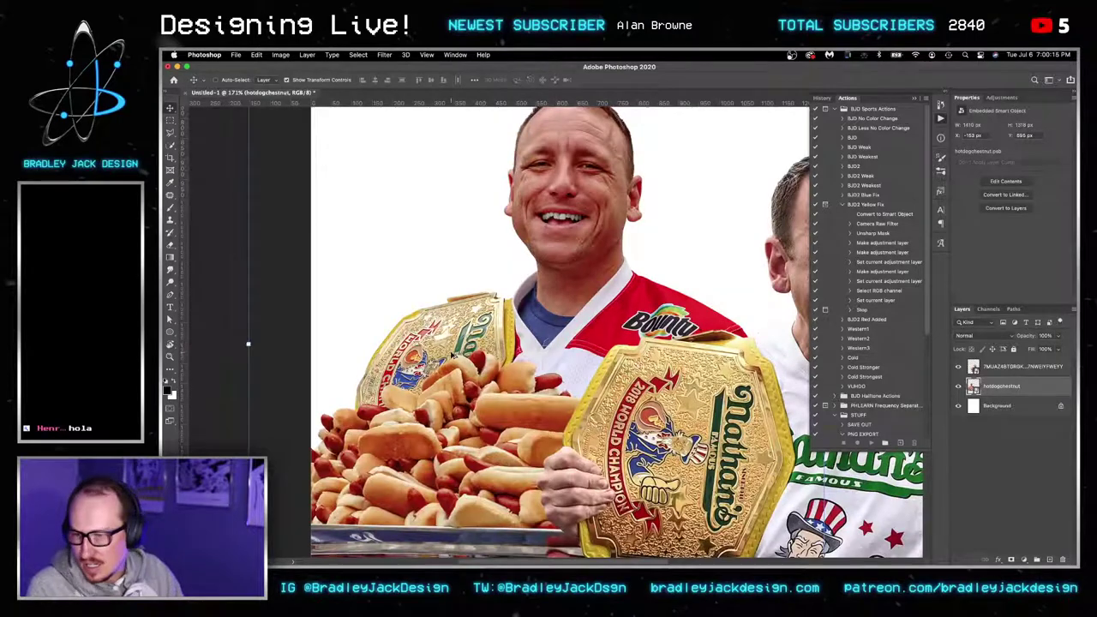
scroll(455, 358, "down", 8)
scroll(462, 351, "up", 5)
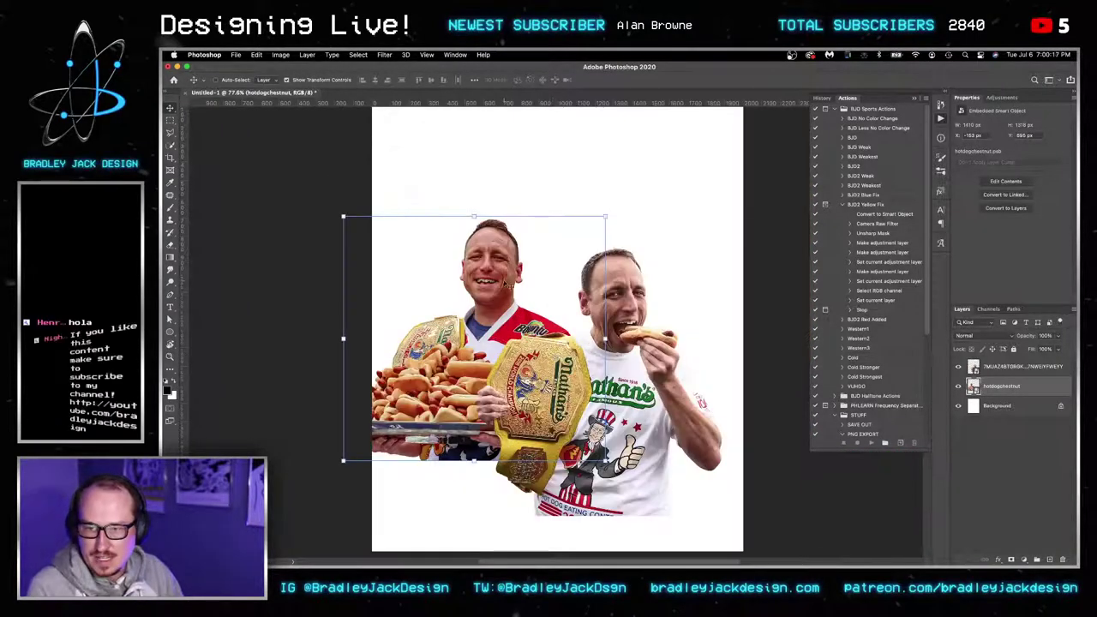
scroll(597, 315, "down", 1)
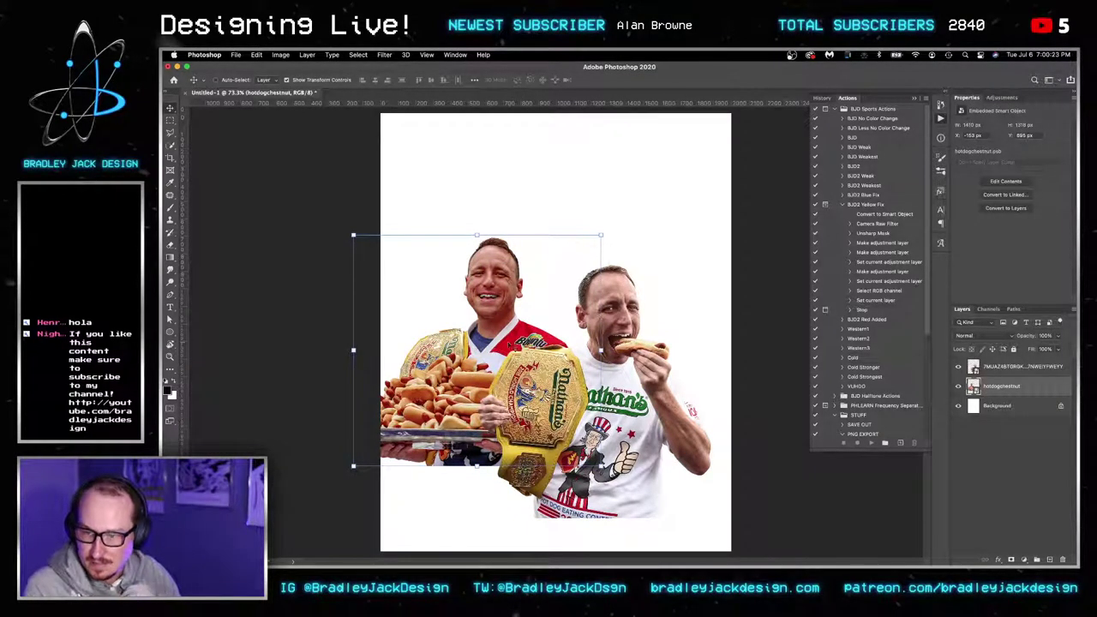
key("super+bracketright")
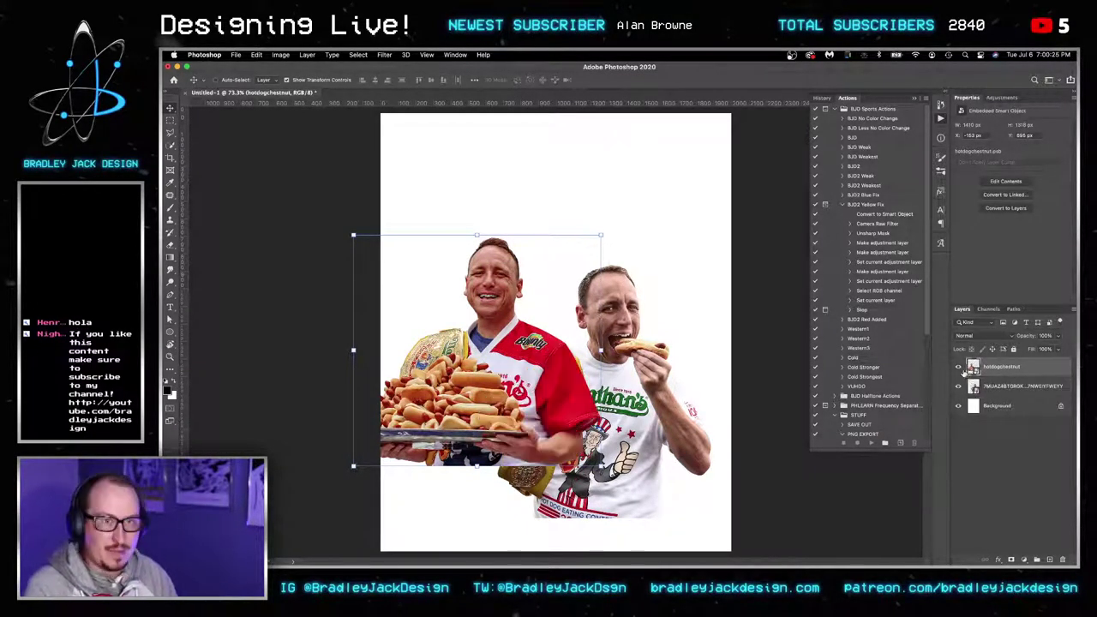
left_click_drag(554, 354, 642, 416)
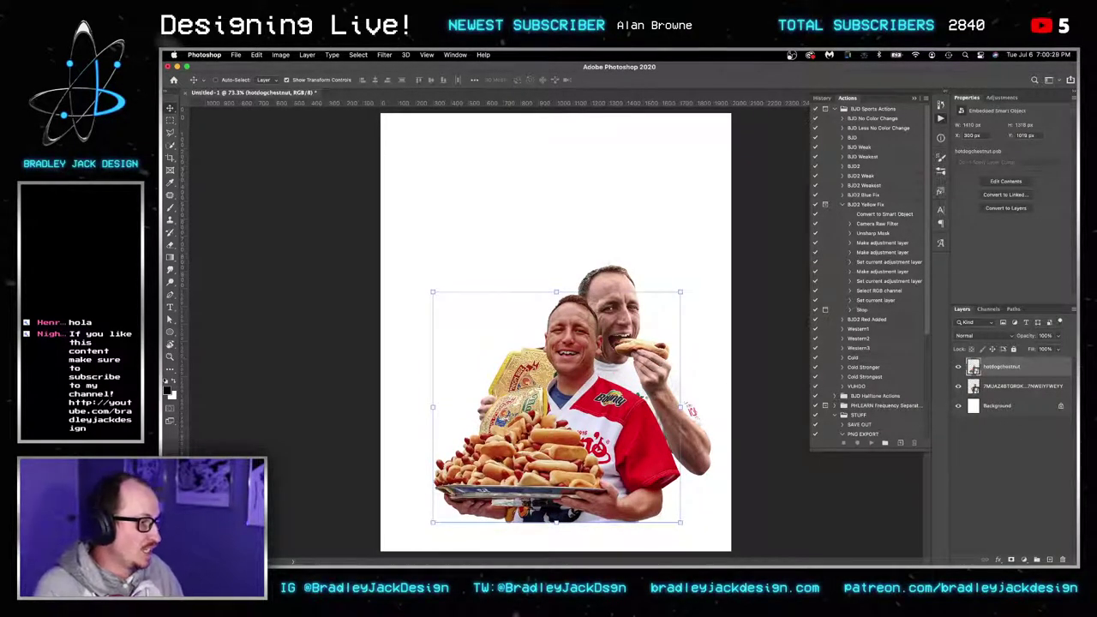
Place the eight Hot Dog PNG renders in the document and hide them together with the hotdogchestnut layer.
key("super+Tab")
left_click_drag(1076, 400, 630, 268)
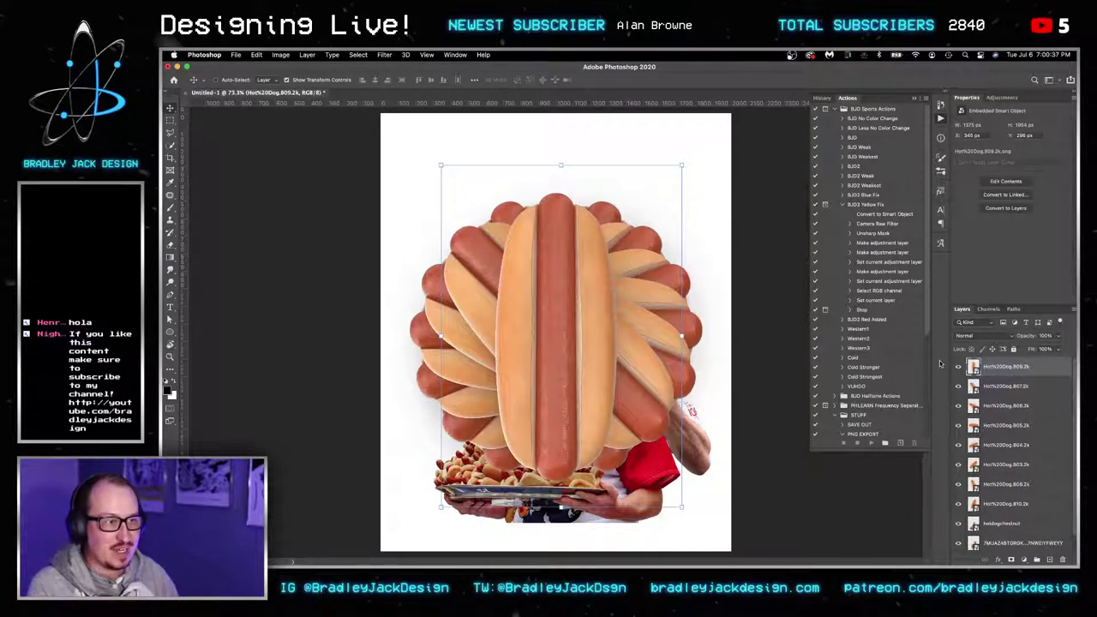
left_click(1017, 387)
scroll(994, 471, "down", 1)
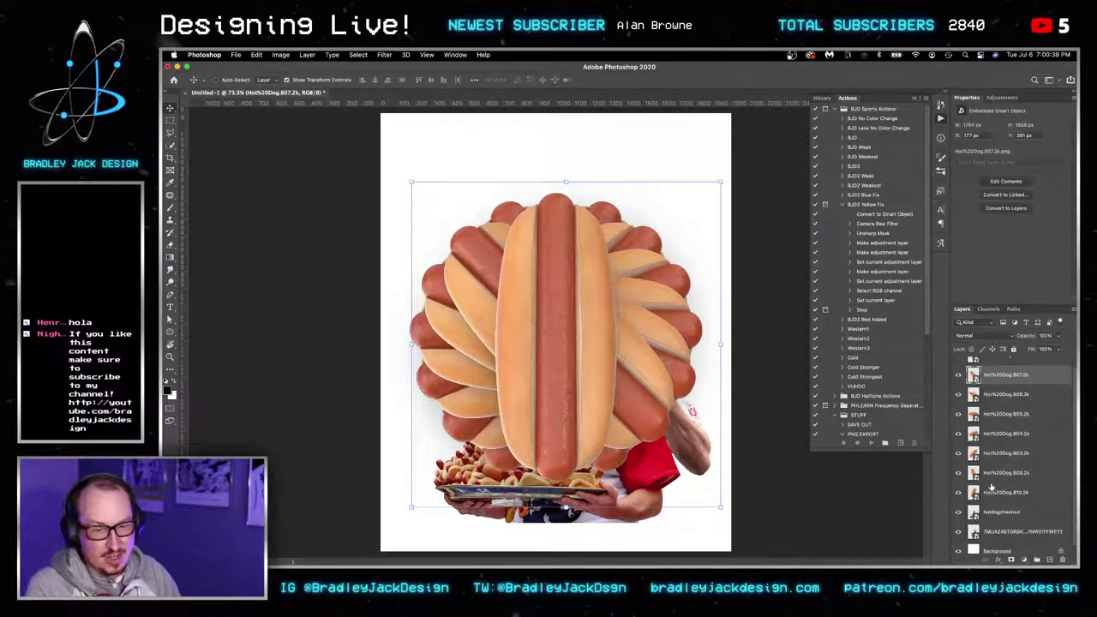
left_click_drag(957, 513, 957, 416)
left_click_drag(957, 372, 957, 360)
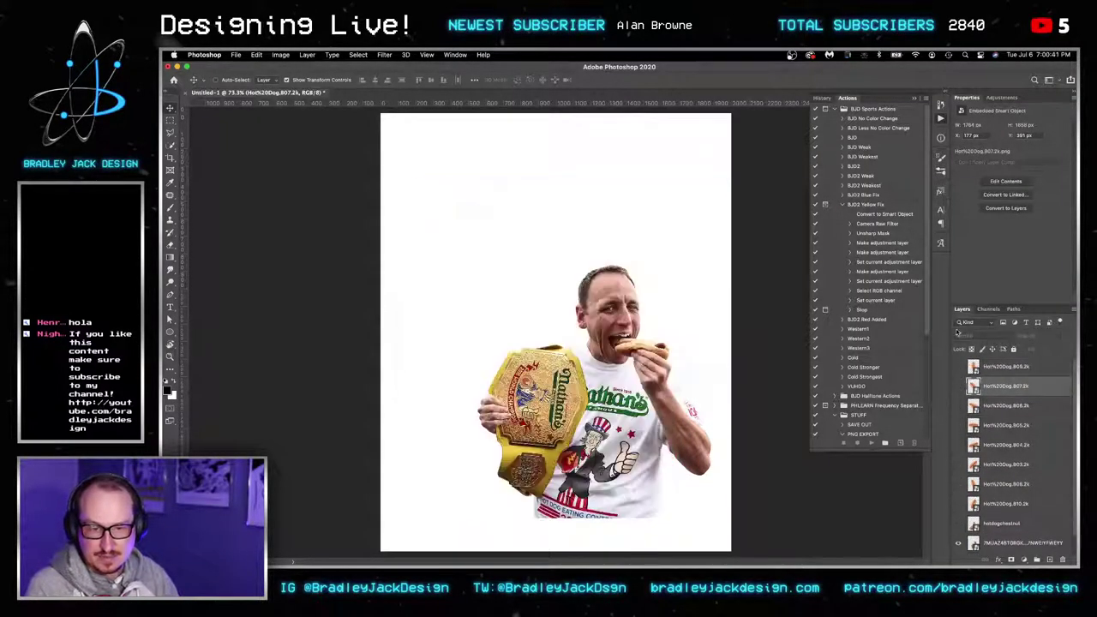
Move the belt-holding cutout up and left to about the middle of the canvas.
scroll(994, 420, "down", 1)
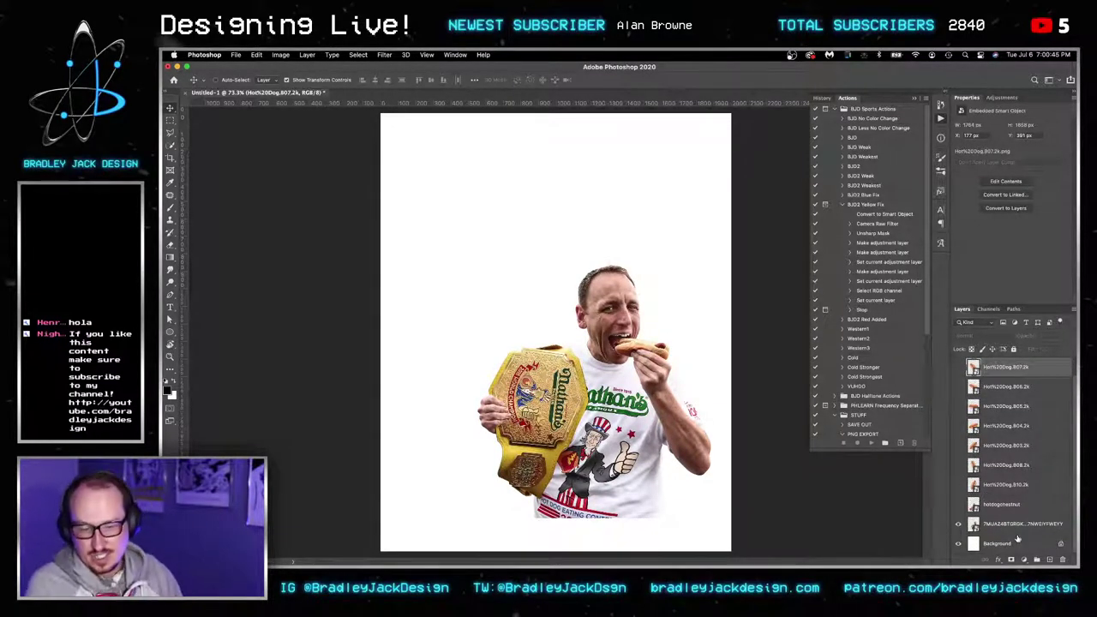
left_click(1011, 524)
left_click_drag(659, 437, 617, 384)
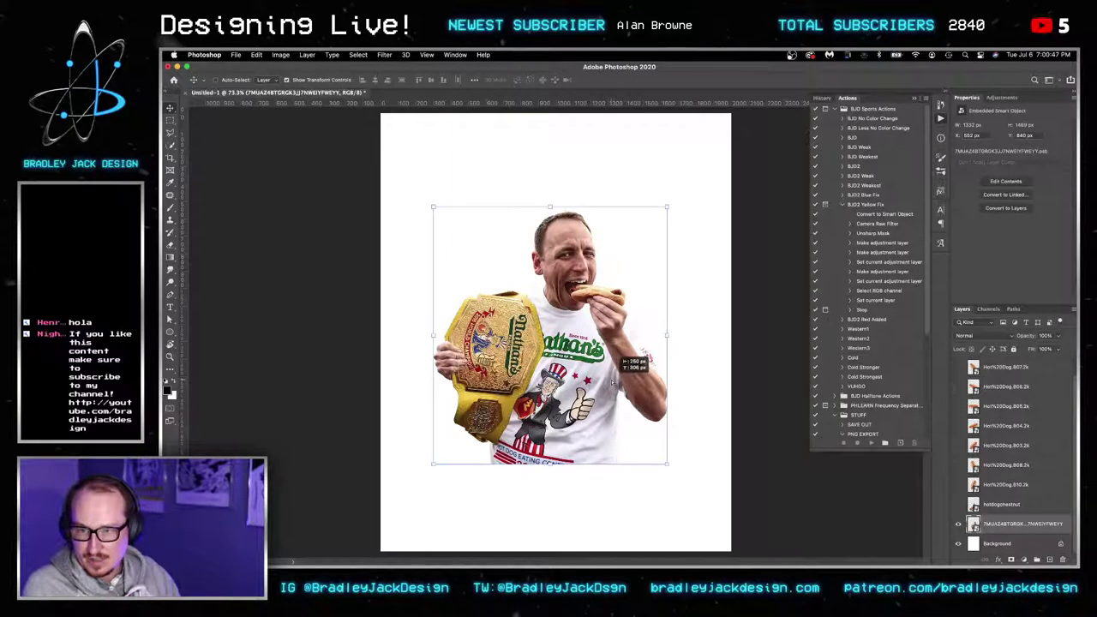
key("super+t")
key("Return")
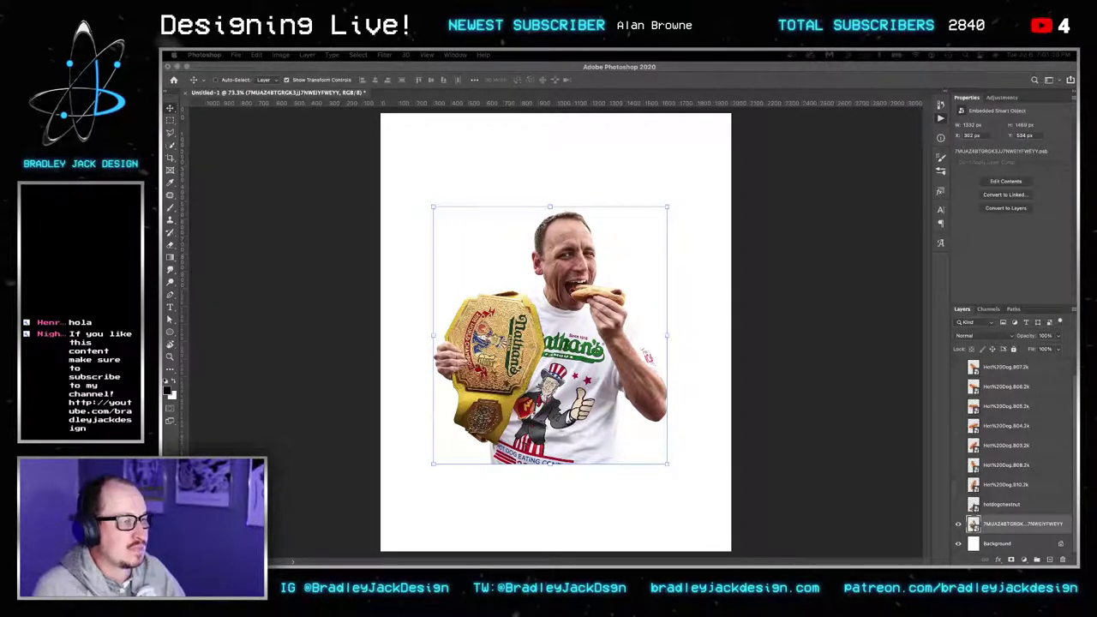
Switch to Safari and look through the Instagram profile's posts for design reference, viewing the mirrored Texas football player artwork full size.
left_click_drag(1078, 215, 888, 57)
scroll(911, 254, "down", 10)
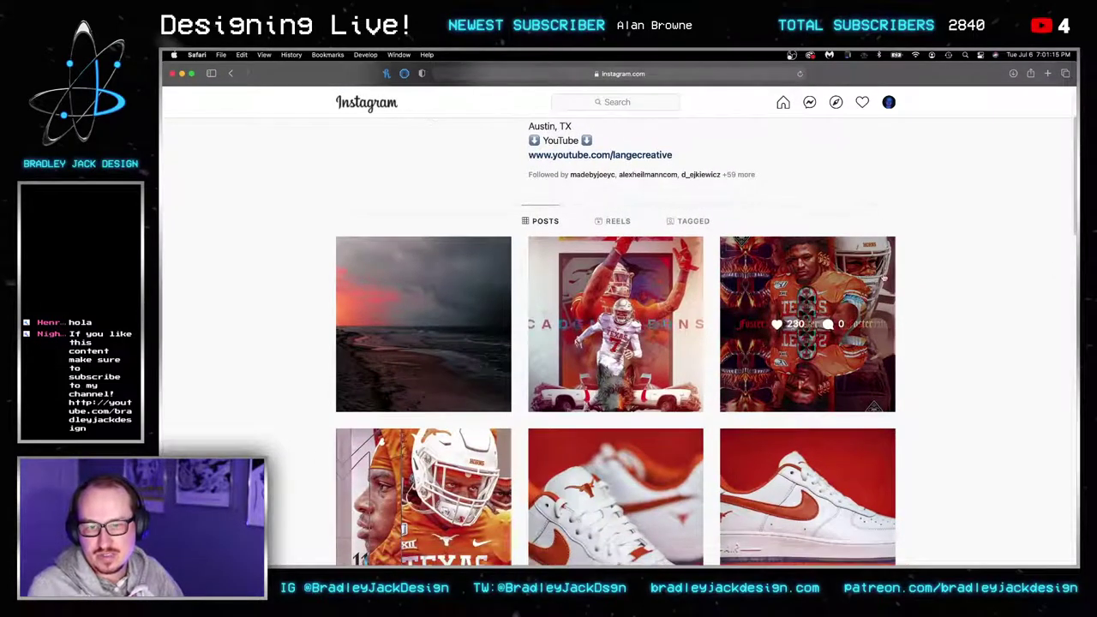
scroll(911, 254, "down", 3)
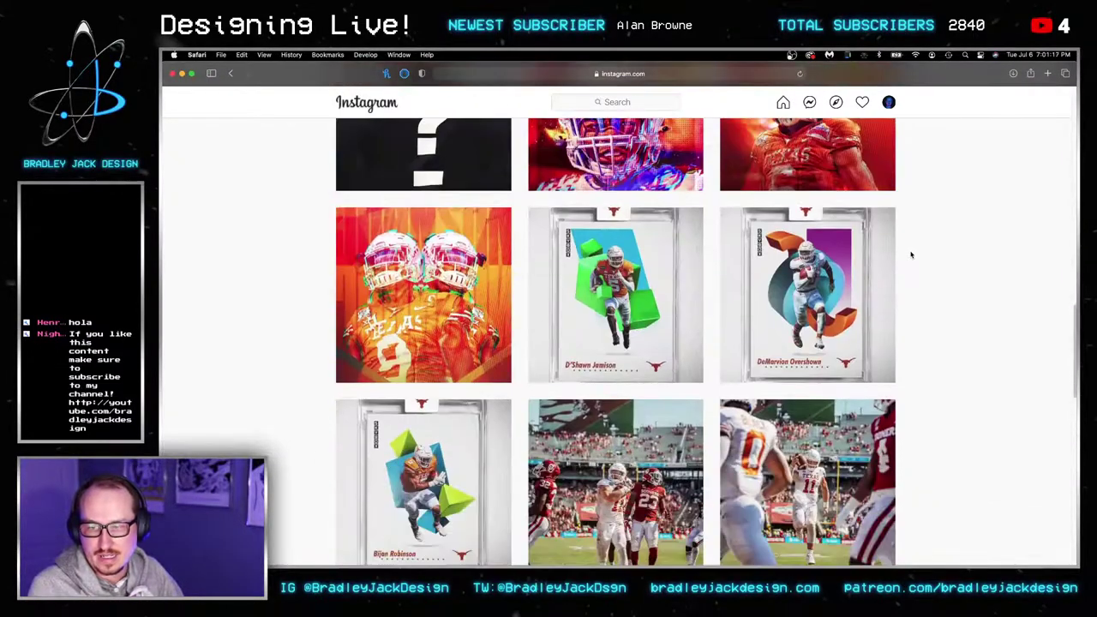
scroll(911, 254, "down", 6)
scroll(962, 265, "down", 3)
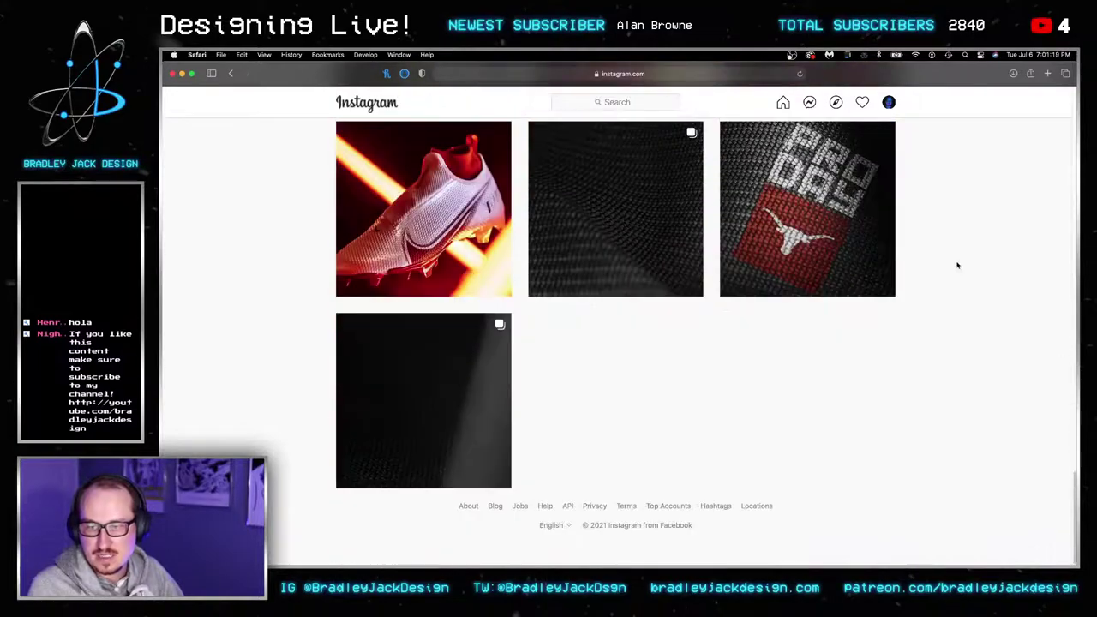
scroll(954, 264, "up", 15)
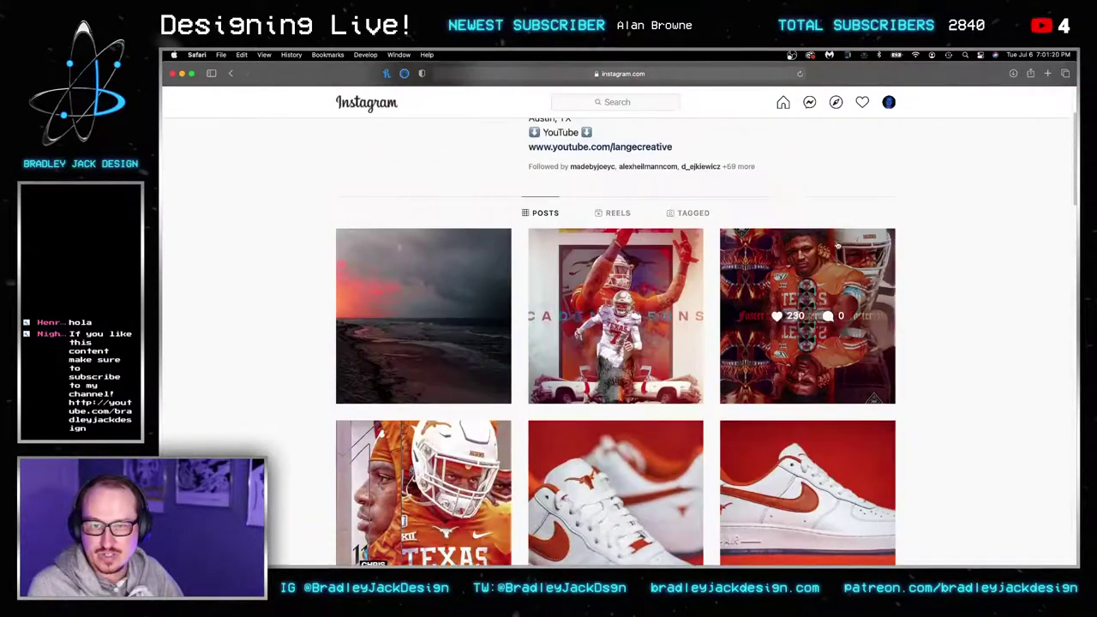
left_click(822, 255)
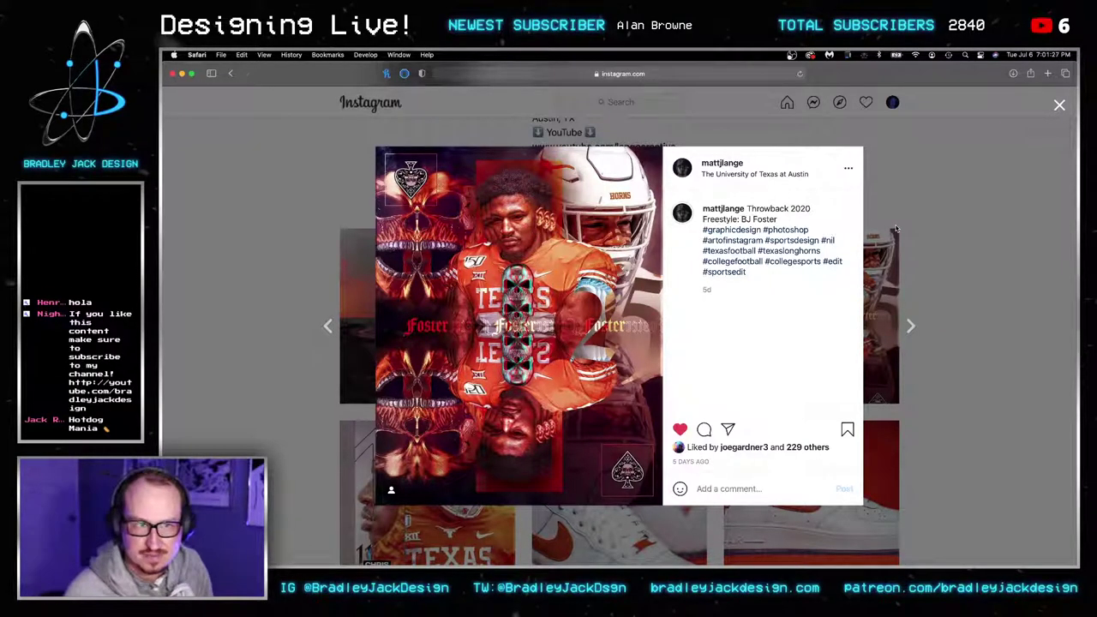
left_click(922, 233)
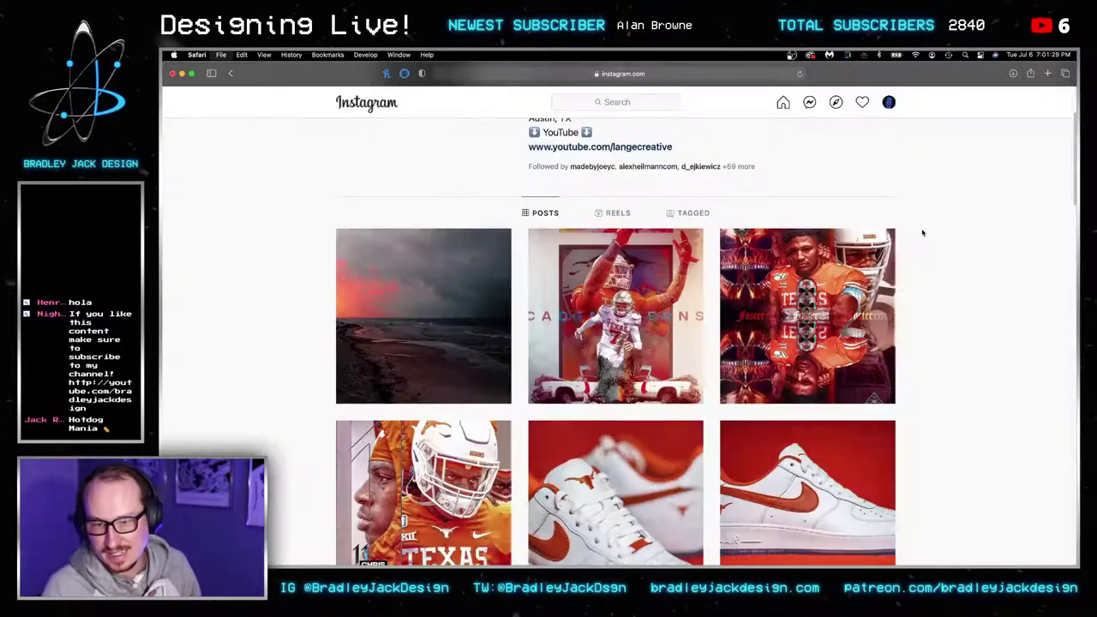
Switch back to Photoshop, select the whole canvas and place a horizontal and a vertical guide through its centre.
key("super+Tab")
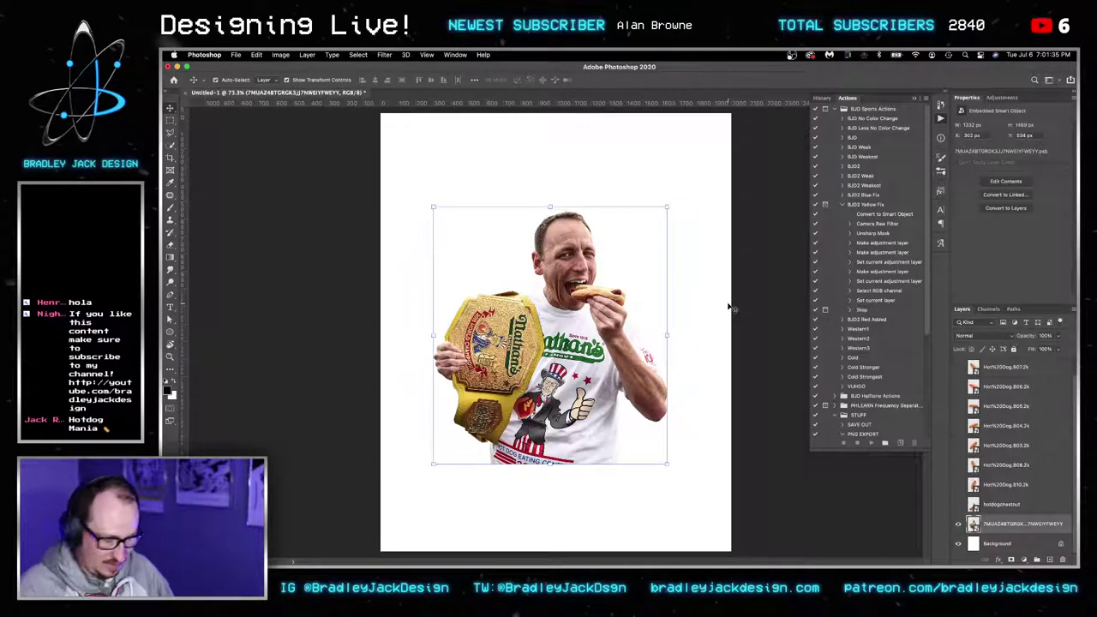
key("ctrl+a")
left_click_drag(602, 104, 632, 331)
left_click_drag(186, 403, 509, 353)
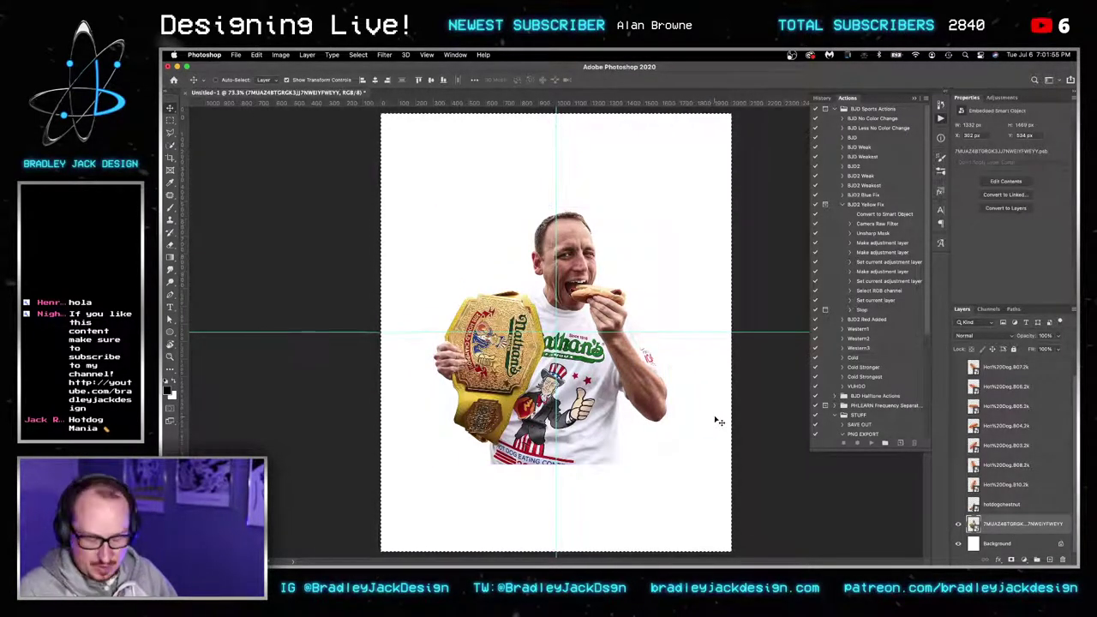
Scale the belt-holding cutout up to about 29% so that it fills the canvas.
key("super+t")
left_click_drag(743, 464, 885, 536)
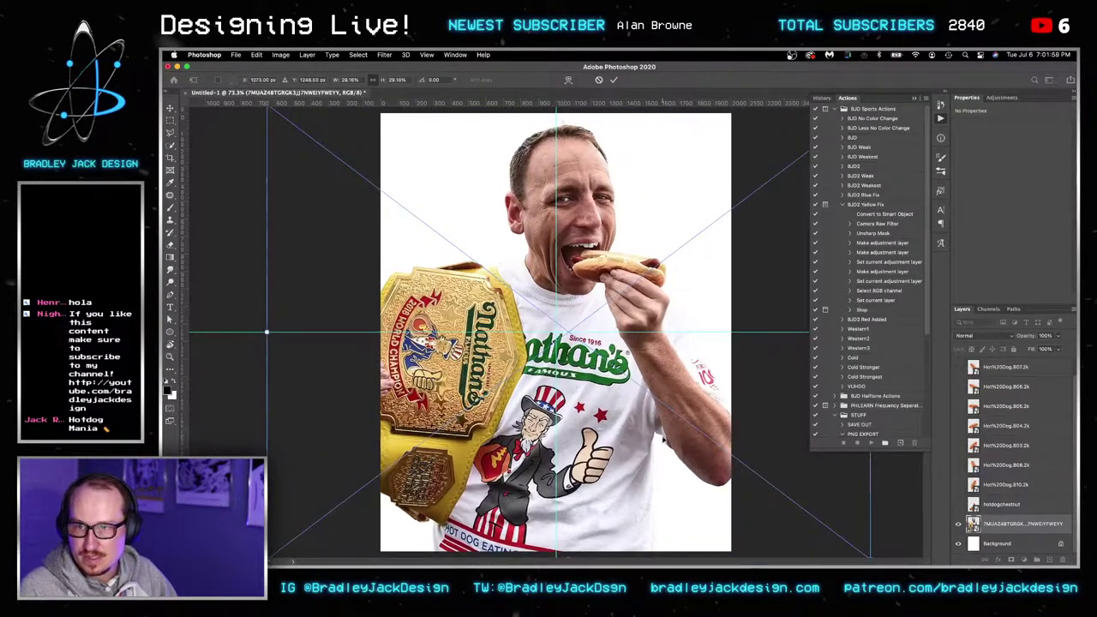
key("Return")
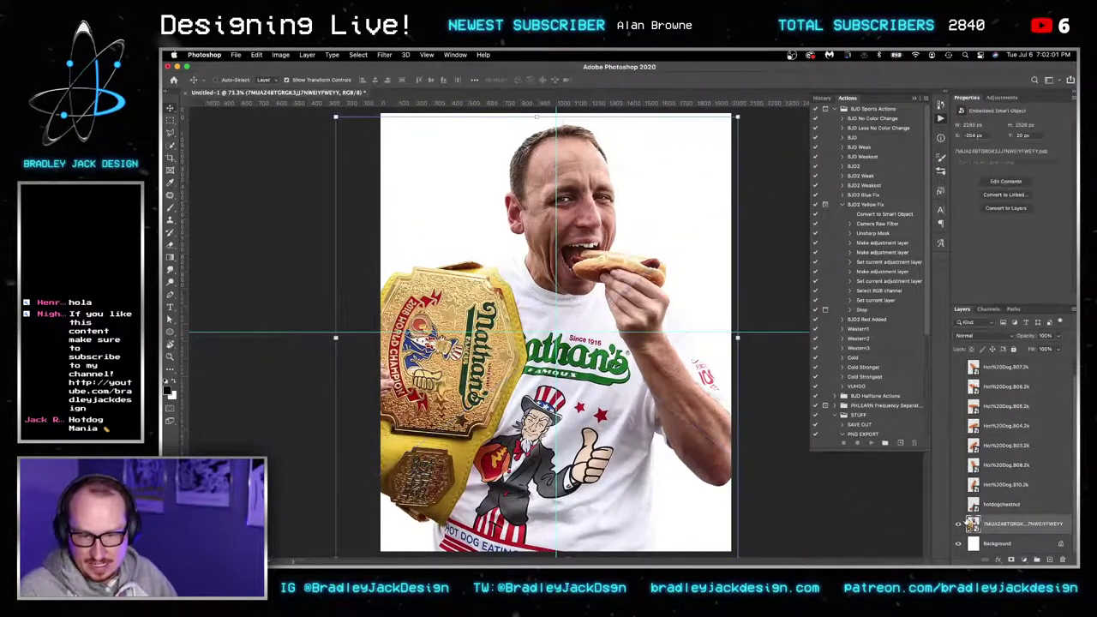
Open the belt-holding cutout's smart object contents and clip all the layers above Layer 0 to it.
double_click(561, 125)
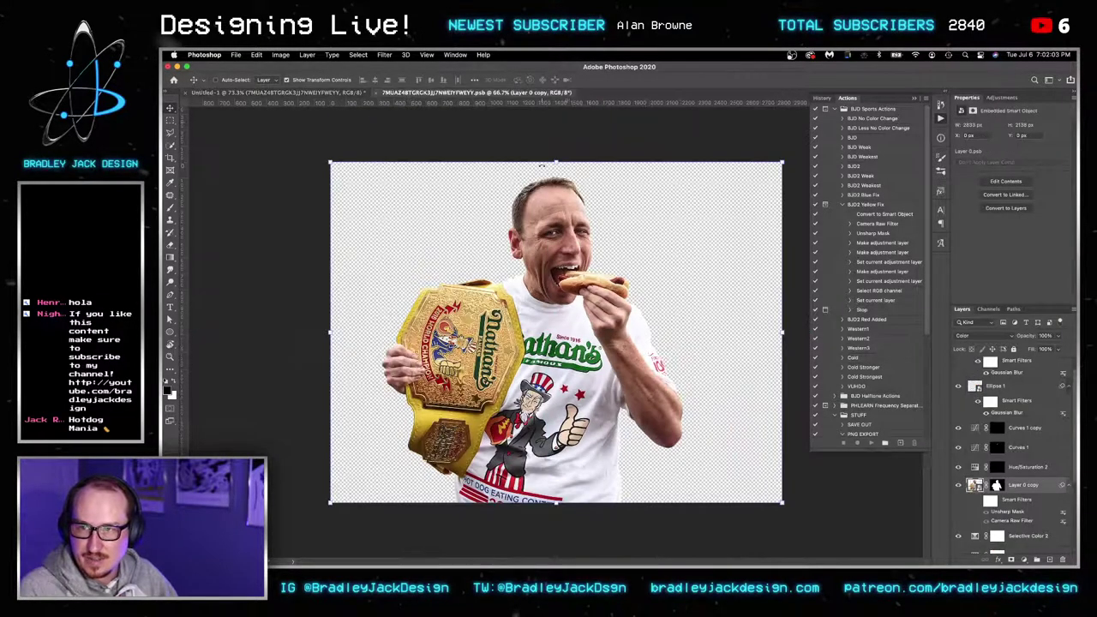
scroll(997, 485, "down", 5)
left_click(1019, 495)
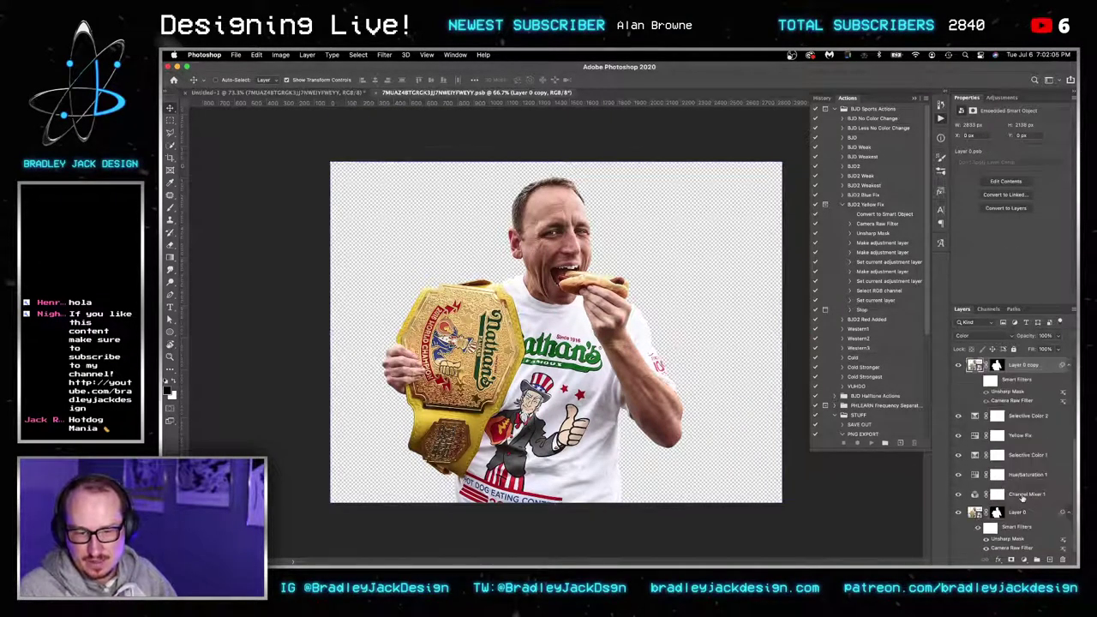
scroll(1018, 496, "up", 6)
left_click(1010, 377)
right_click(1009, 377)
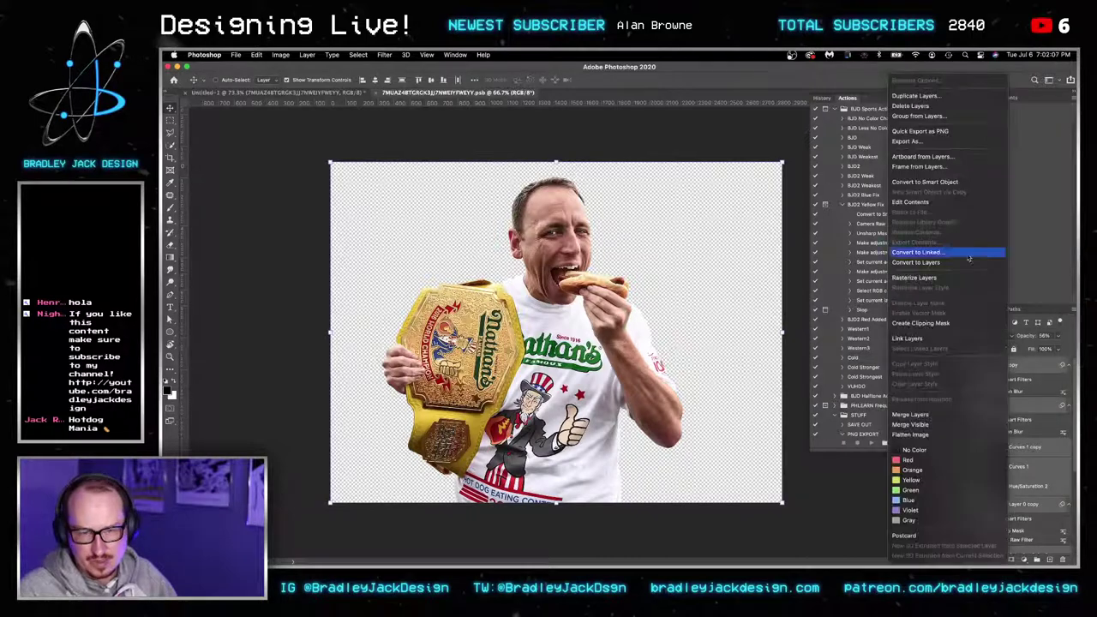
left_click(934, 322)
scroll(982, 408, "down", 3)
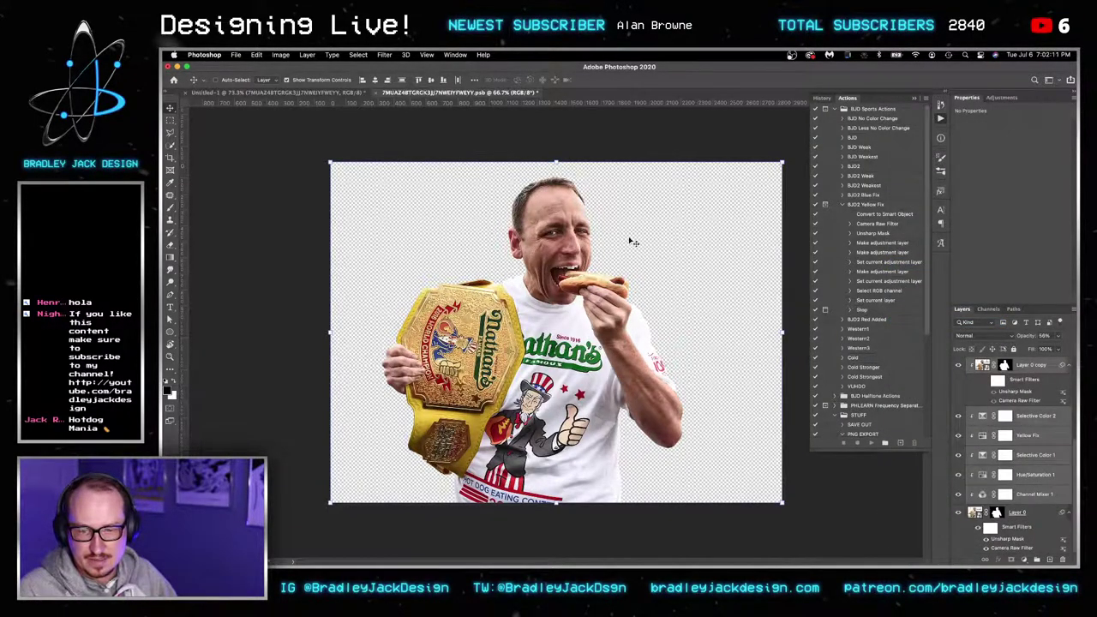
Add a new layer beneath Layer 0 and fill it with a white gradient as a backdrop for checking the cutout's edges.
key("z")
left_click_drag(579, 257, 691, 269)
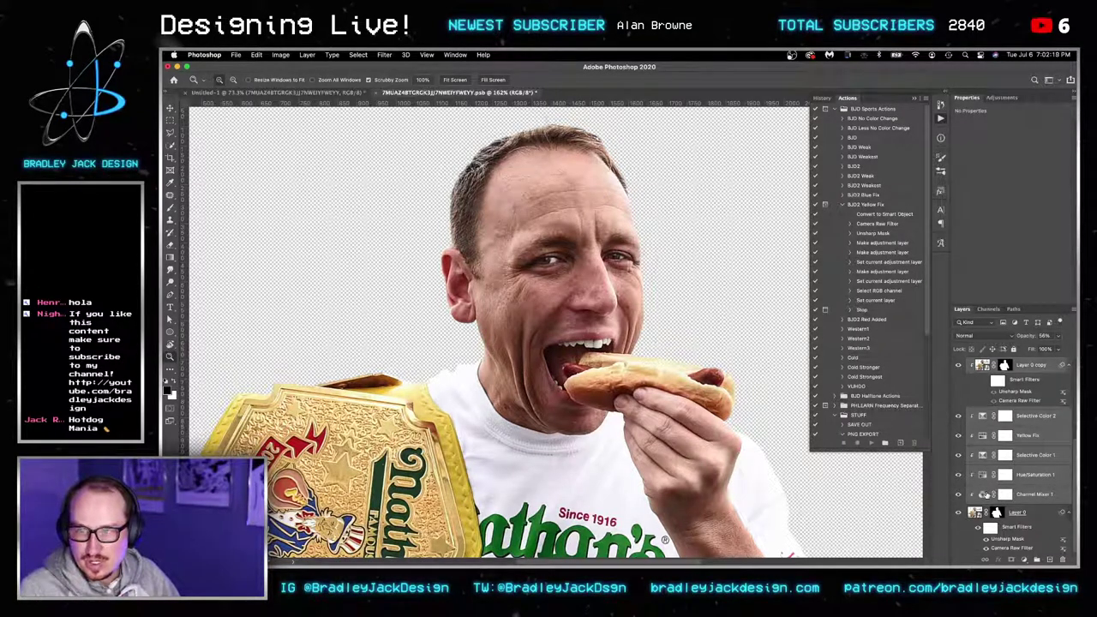
left_click(995, 512)
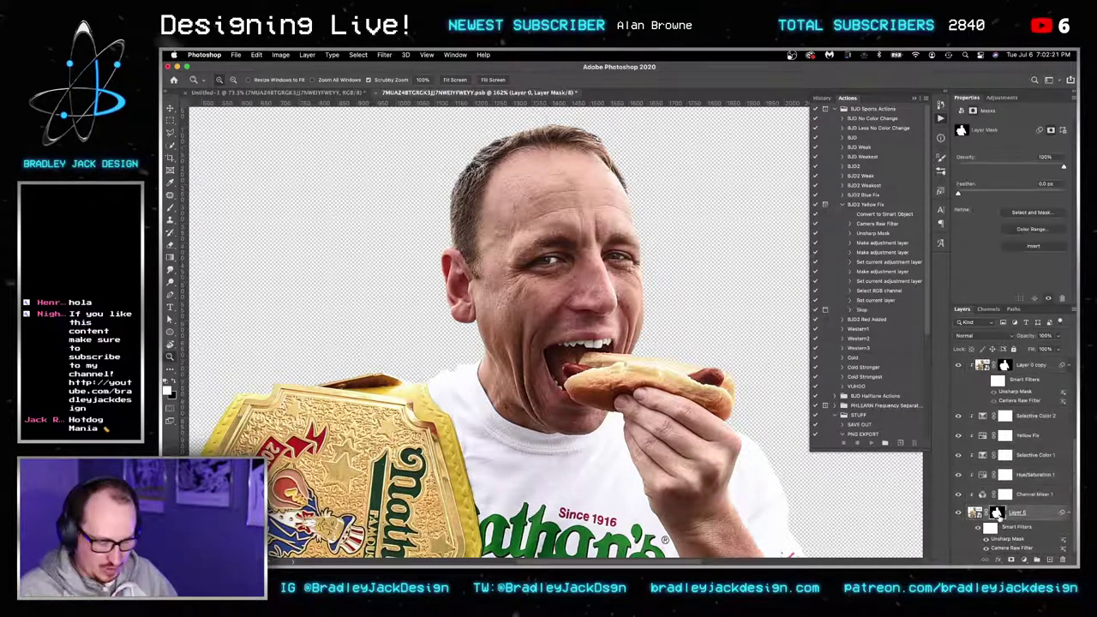
key("b")
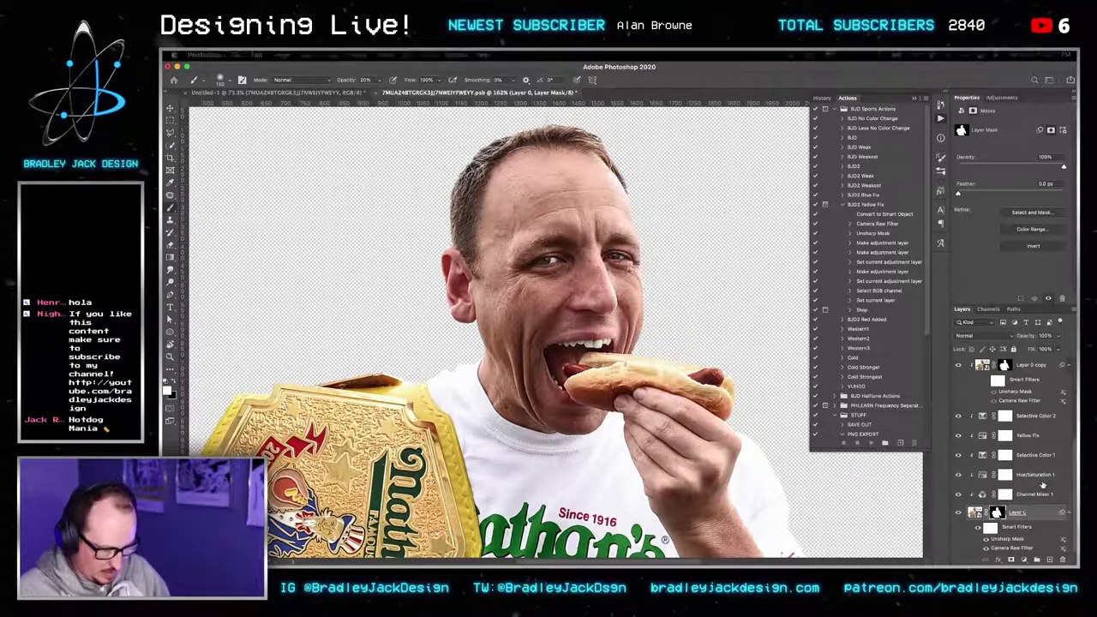
key("super+shift+alt+n")
key("super+[")
key("g")
key("x")
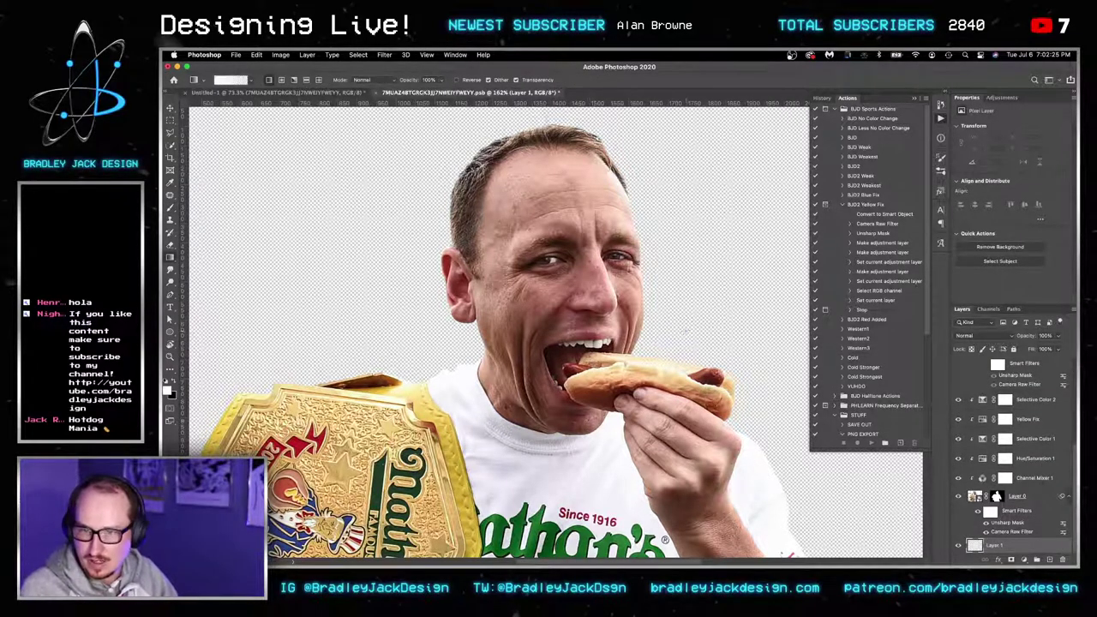
left_click_drag(594, 404, 805, 404)
key("v")
Paint out the stray remnants above the man's hair on Layer 0's mask with a smaller black brush at 70% opacity.
scroll(556, 192, "up", 3)
key("z")
left_click_drag(556, 193, 580, 220)
key("v")
key("alt+]")
key("b")
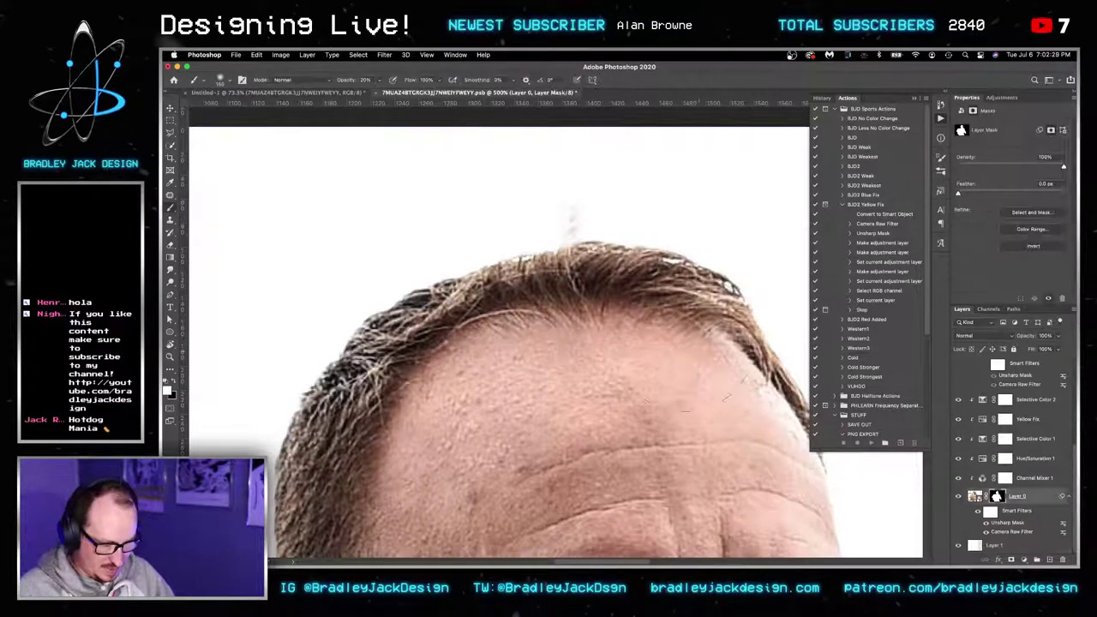
left_click_drag(623, 252, 708, 252)
key("[")
key("[")
key("[")
key("[")
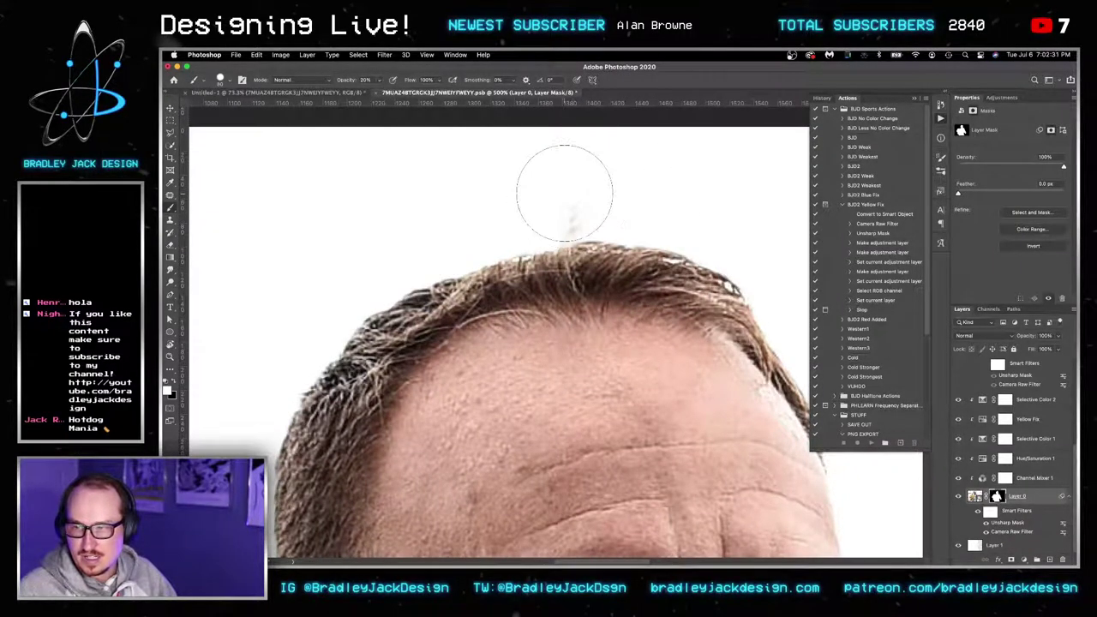
left_click(563, 194)
key("super+z")
key("x")
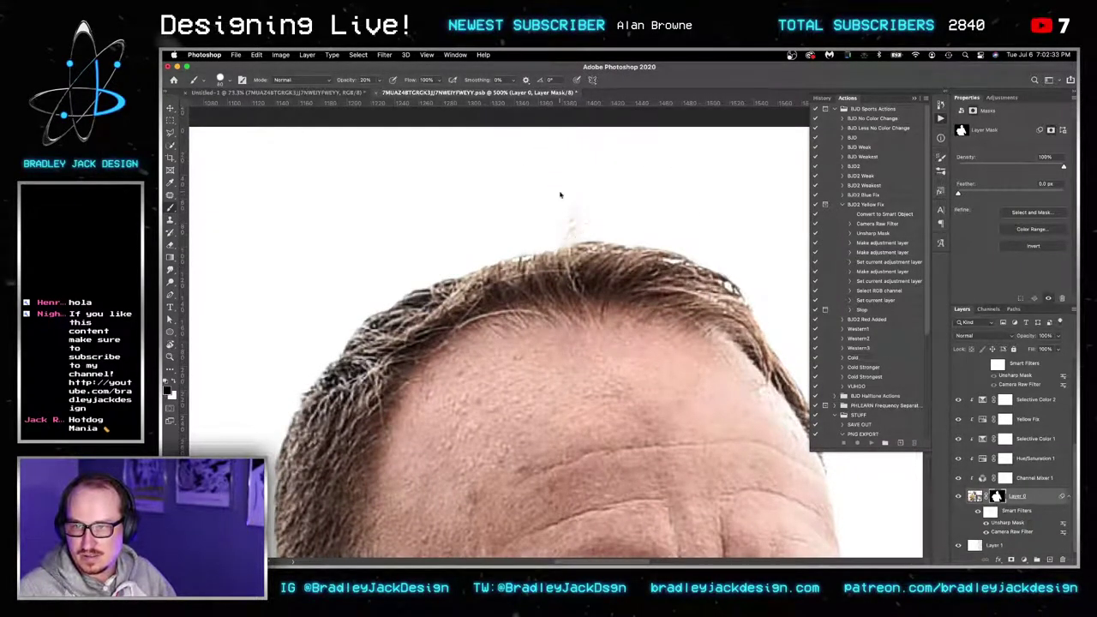
key("super+z")
key("super+z")
key("7")
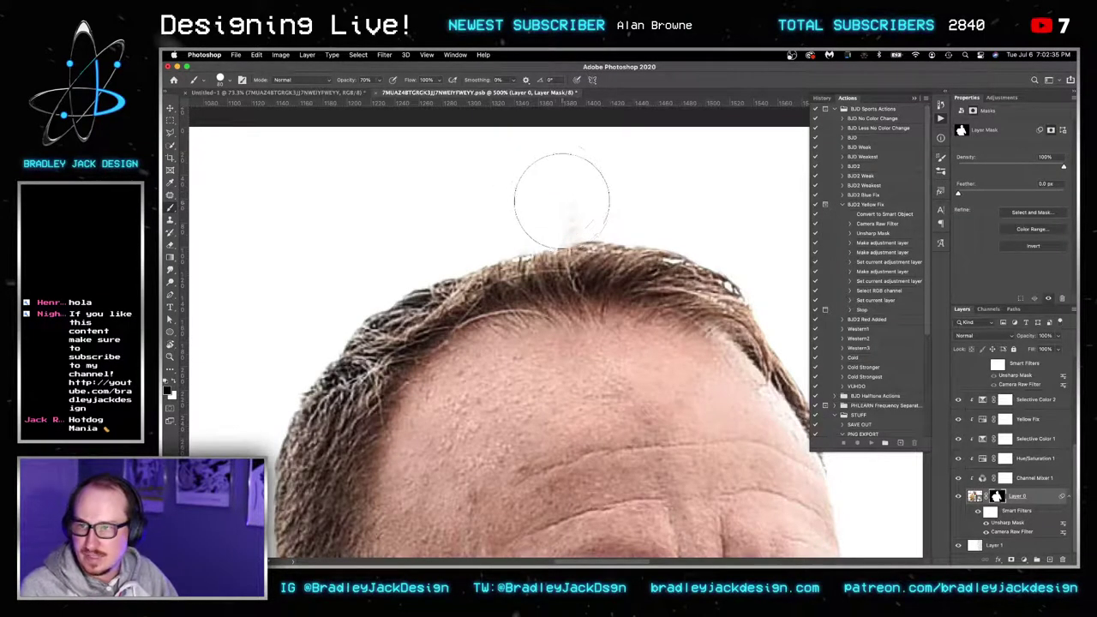
key("7")
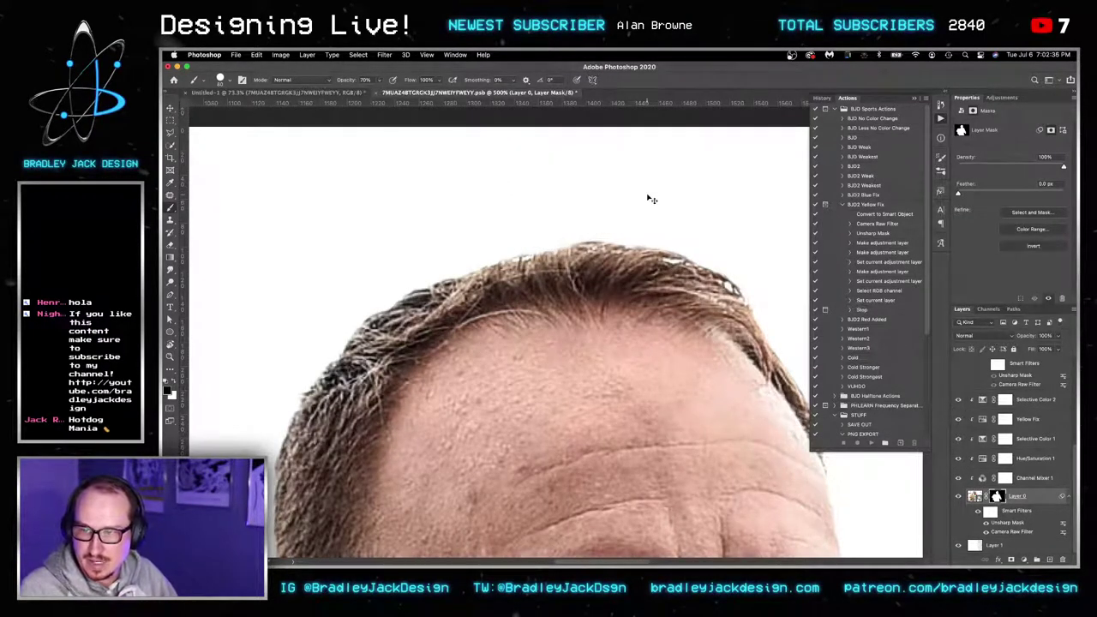
Hide the white backdrop layer, save the smart object's contents and return to the poster document.
left_click(959, 545)
key("super+s")
key("v")
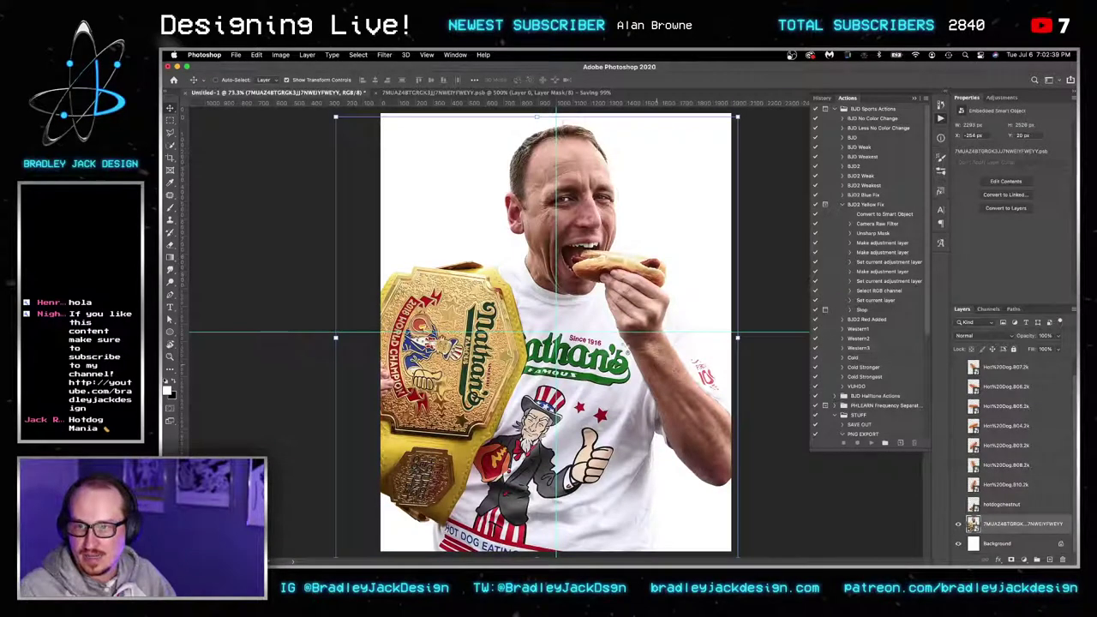
Reposition the belt-holding cutout so the vertical guide runs through the face, and enlarge it to about 2635 px wide.
left_click_drag(613, 364, 653, 379)
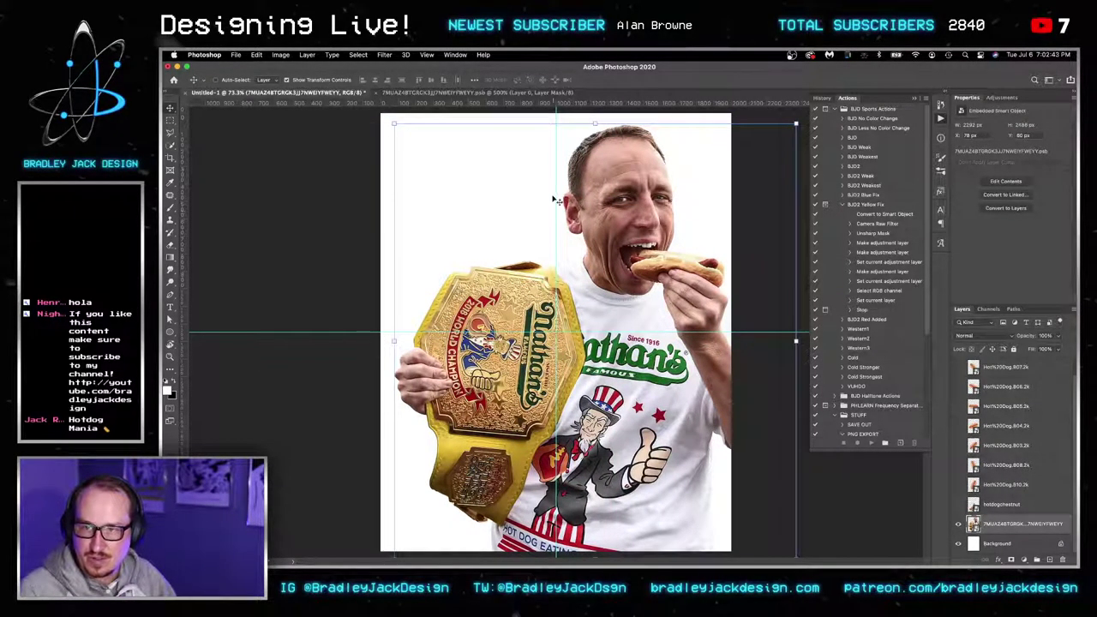
left_click_drag(664, 297, 630, 291)
scroll(631, 290, "down", 3)
scroll(620, 291, "up", 5)
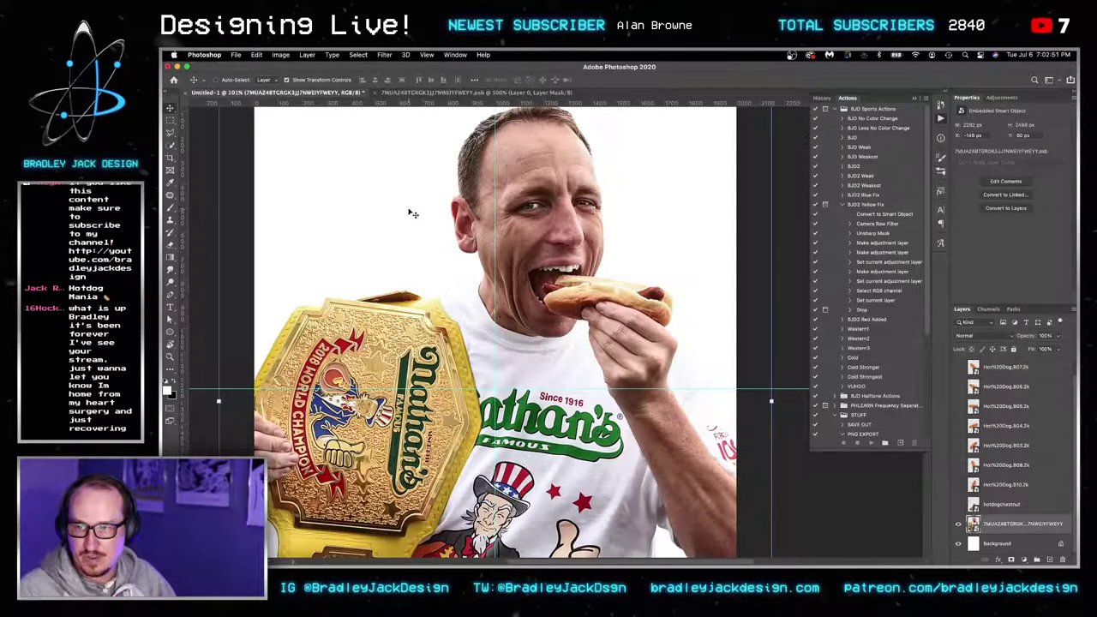
key("super+0")
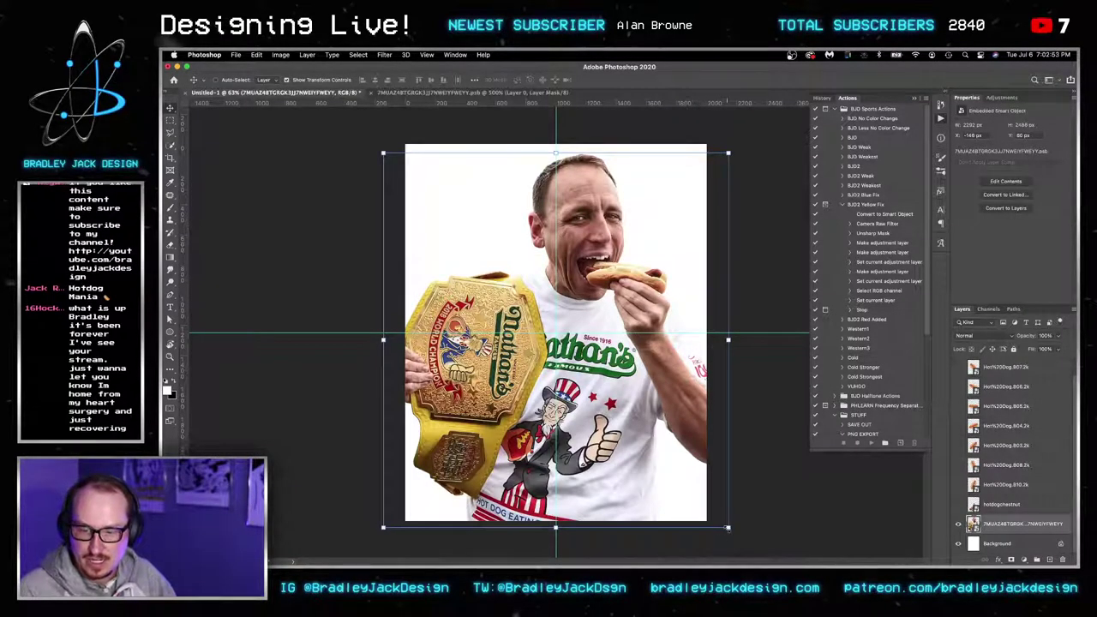
left_click_drag(727, 527, 757, 454)
key("Return")
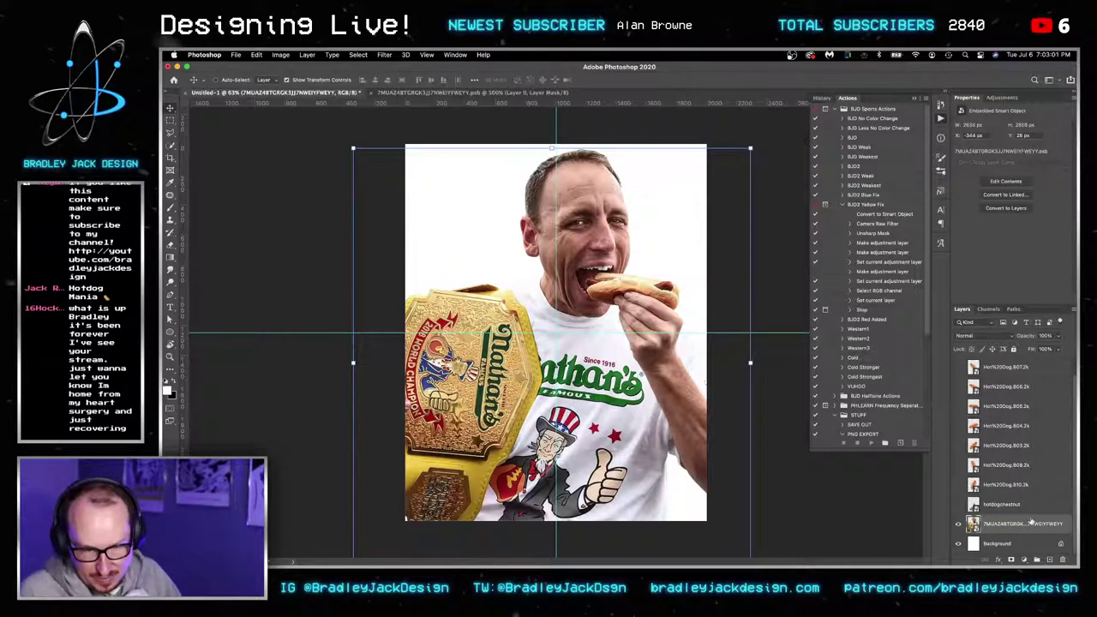
Mask the belt-holding cutout so that only the half to the right of the vertical centre guide shows.
key("m")
left_click_drag(734, 128, 557, 520)
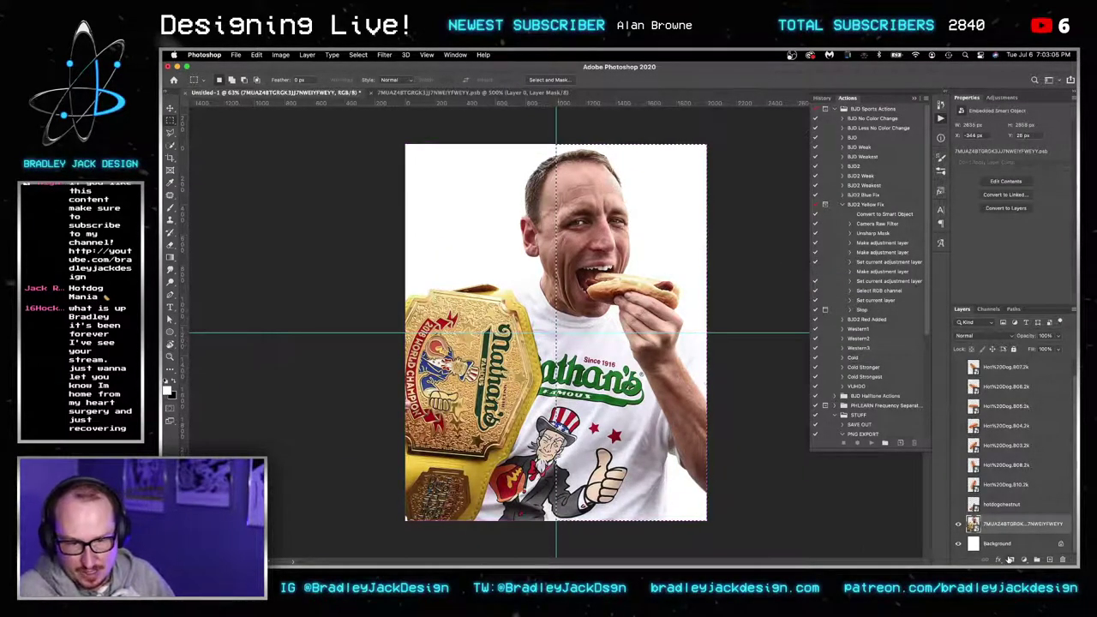
left_click(1010, 559, "alt")
Duplicate the masked half cutout and flip the copy horizontally by setting its width to -100%.
key("ctrl+j")
key("ctrl+t")
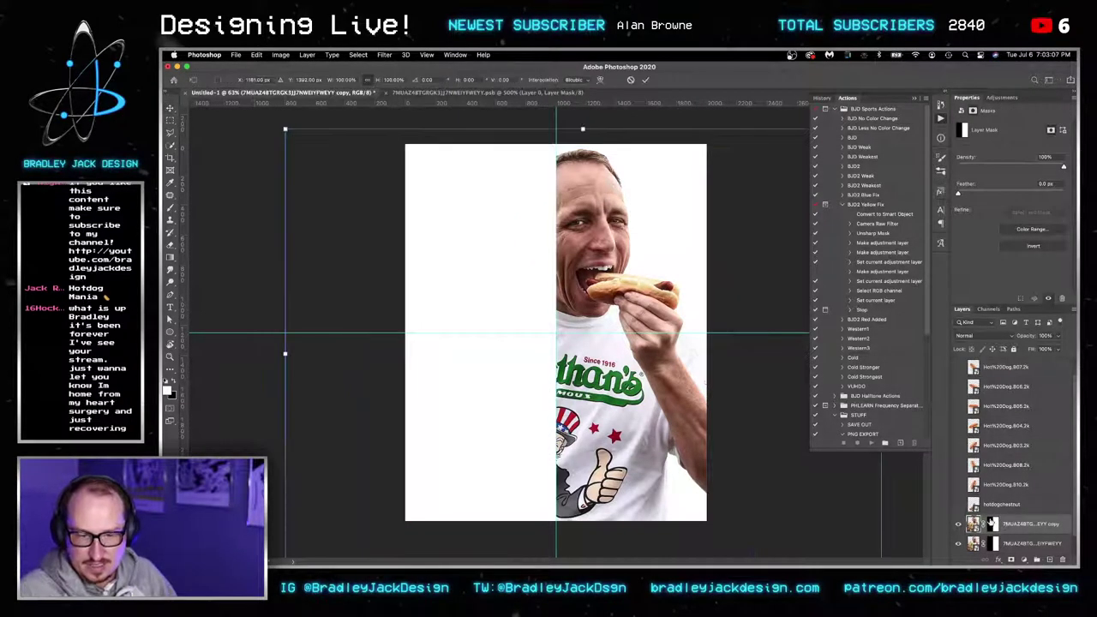
left_click(352, 80)
key("super+a")
type("-100")
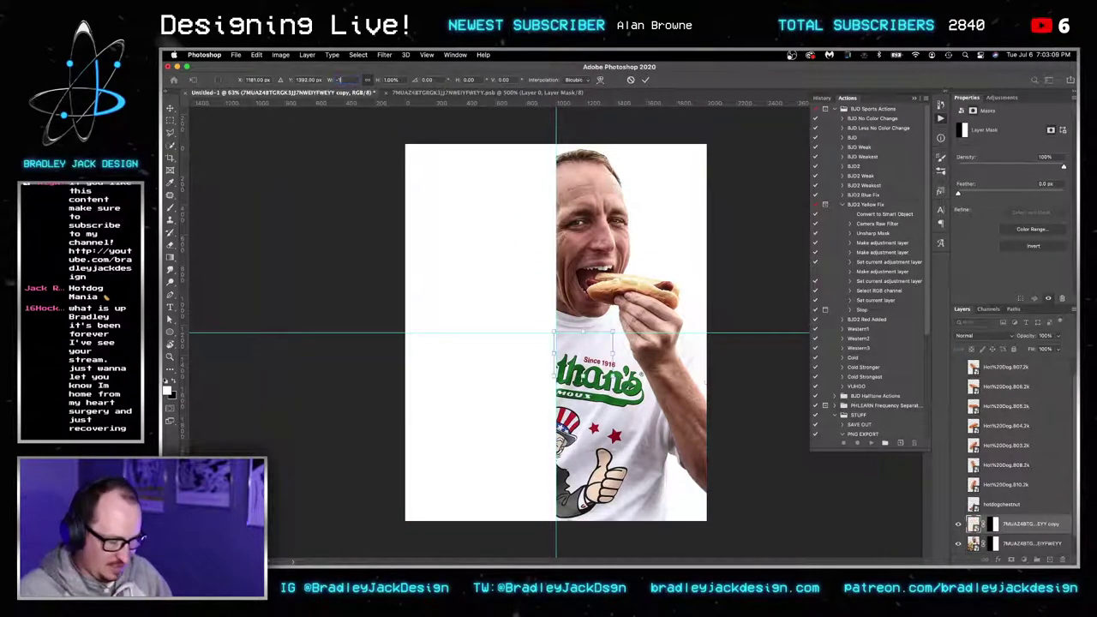
key("Return")
key("Return")
Move the mirrored copy sideways until the two halves meet without a gap at the vertical centre guide.
left_click_drag(597, 304, 528, 301)
key("ctrl+t")
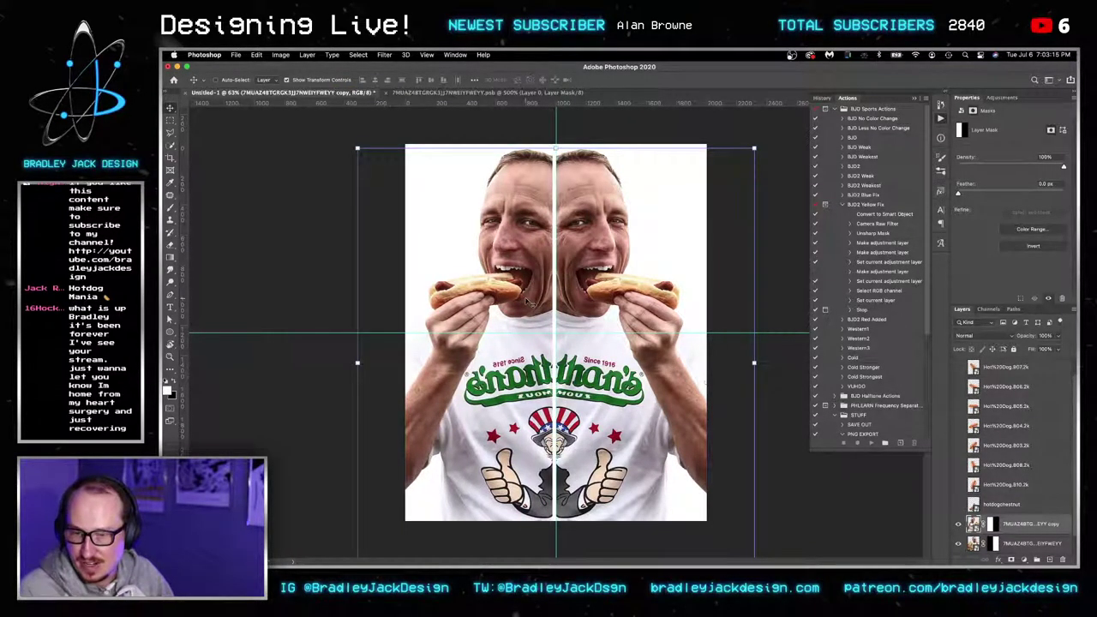
key("Right")
key("Right")
key("Right")
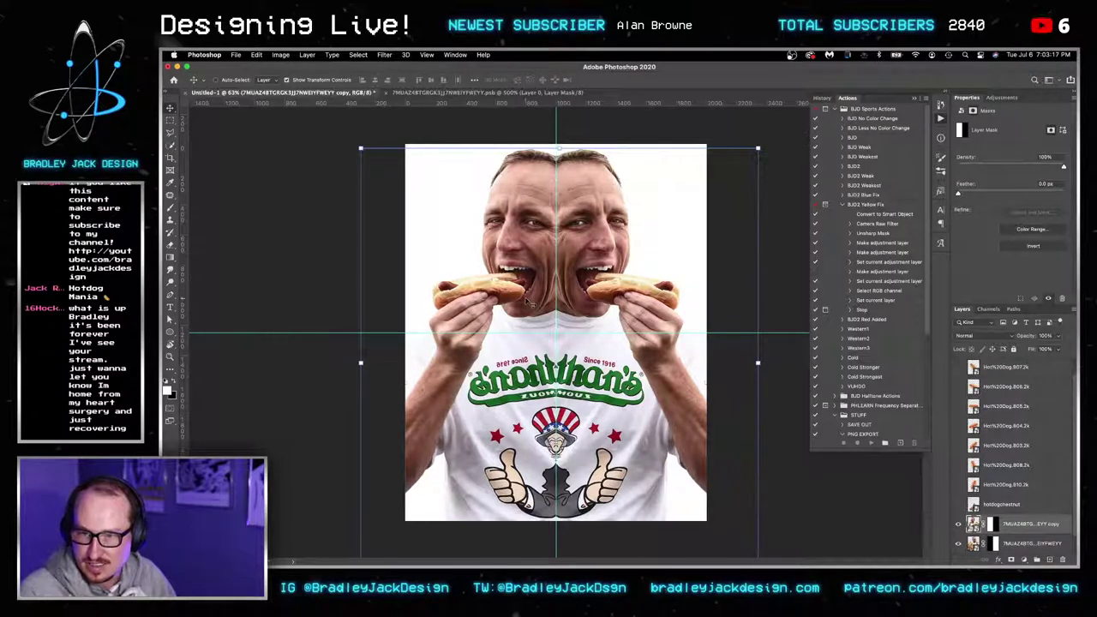
Move the vertical guide from the centre to the canvas's right edge.
left_click_drag(556, 118, 706, 122)
scroll(554, 227, "up", 5)
scroll(586, 214, "down", 4)
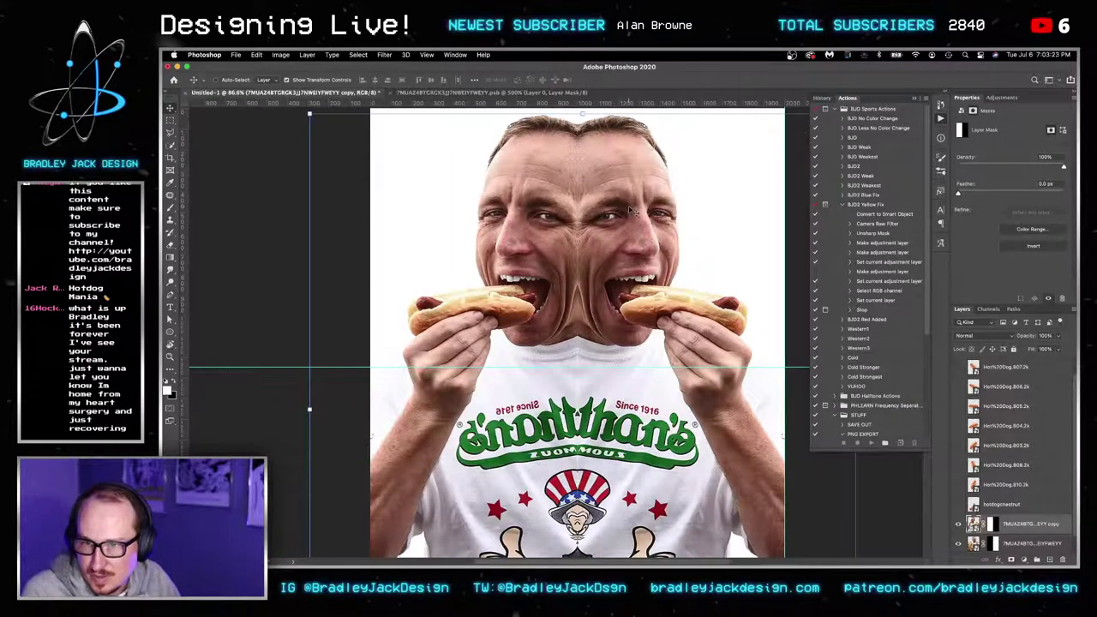
scroll(608, 212, "up", 5)
scroll(579, 219, "down", 6)
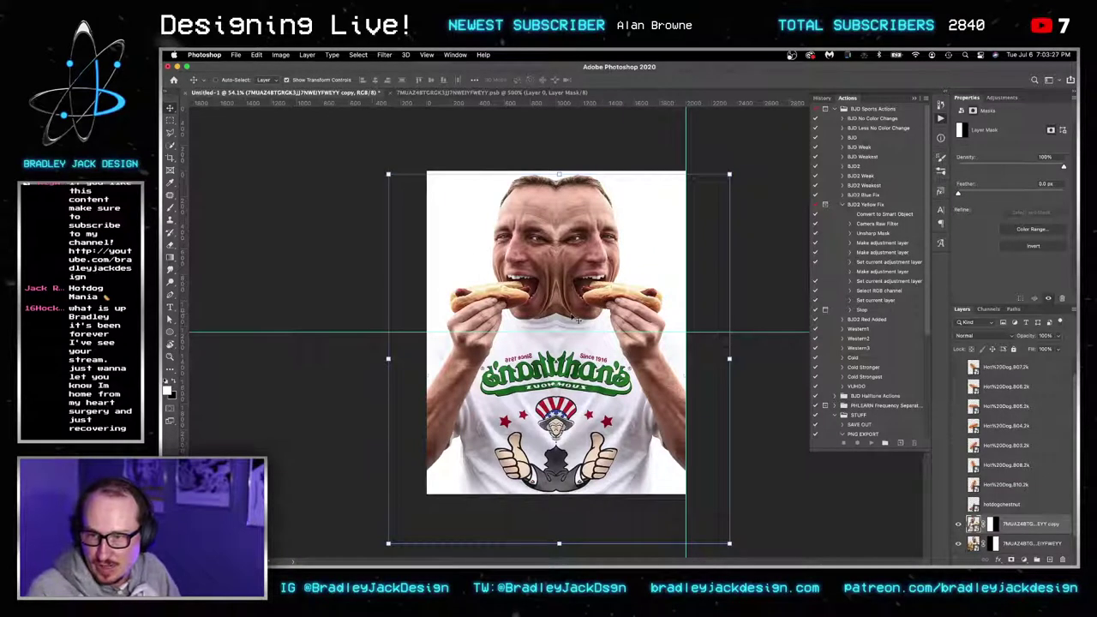
key("ctrl+t")
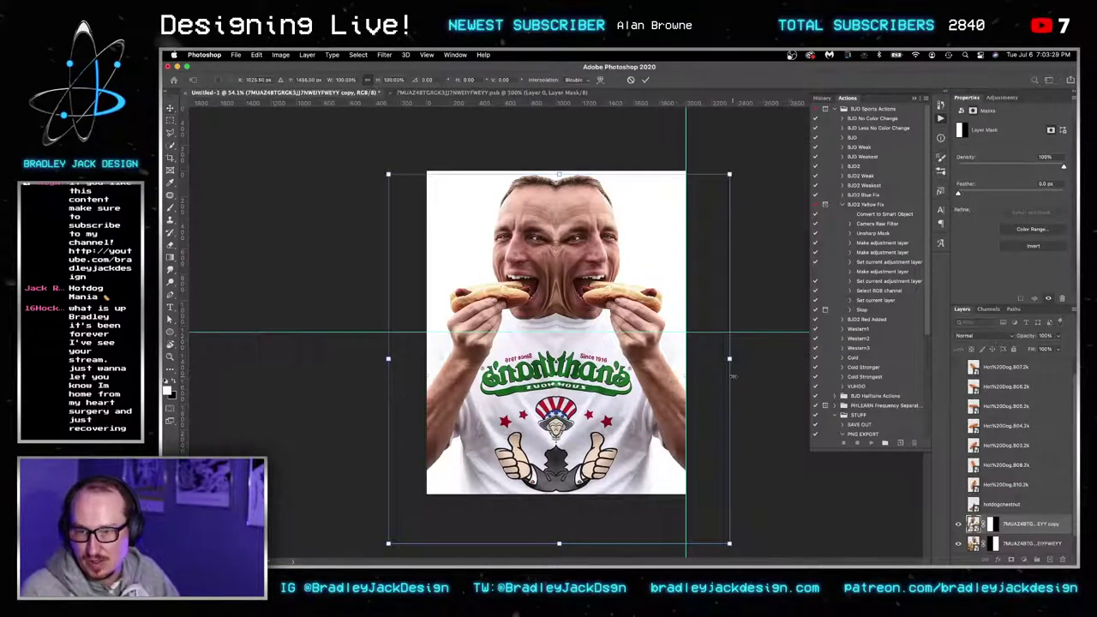
scroll(1005, 506, "down", 1)
Select both mirrored half cutouts and duplicate them, with the duplicates beneath the originals.
left_click(1014, 524, "shift")
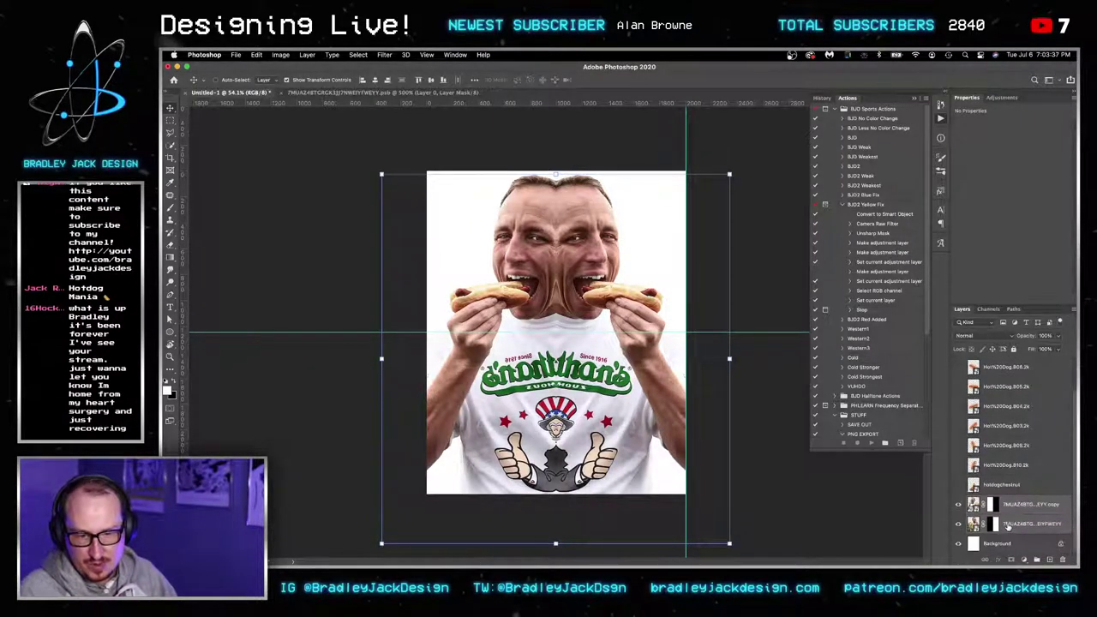
key("super+j")
key("super+j")
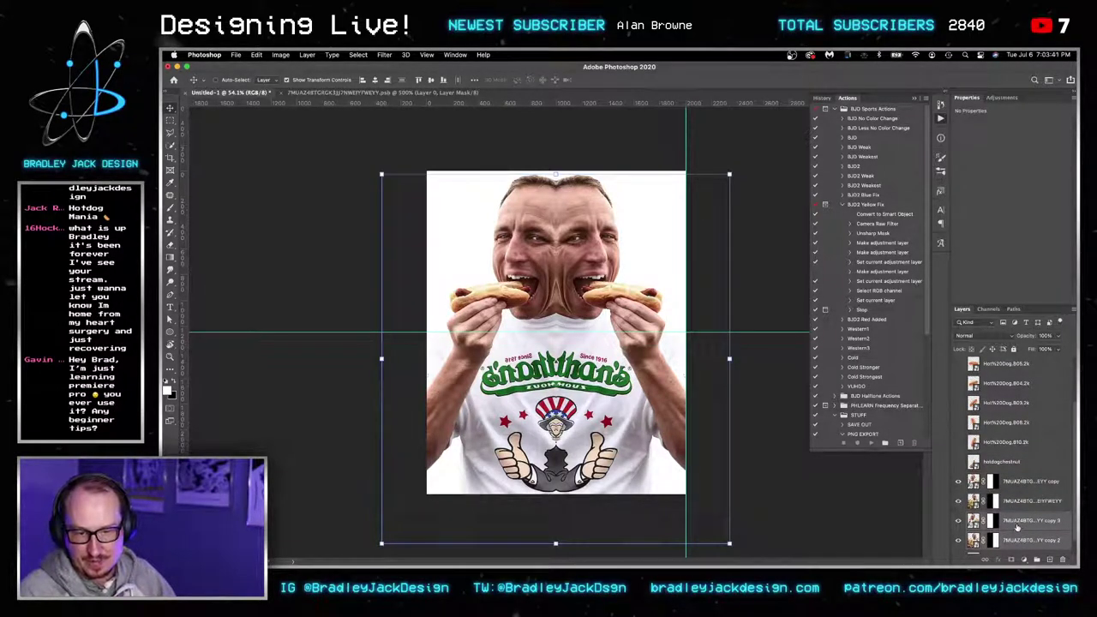
Shift the duplicated left half cutout, copy 3, 200 px to the left behind the original.
left_click(1016, 527)
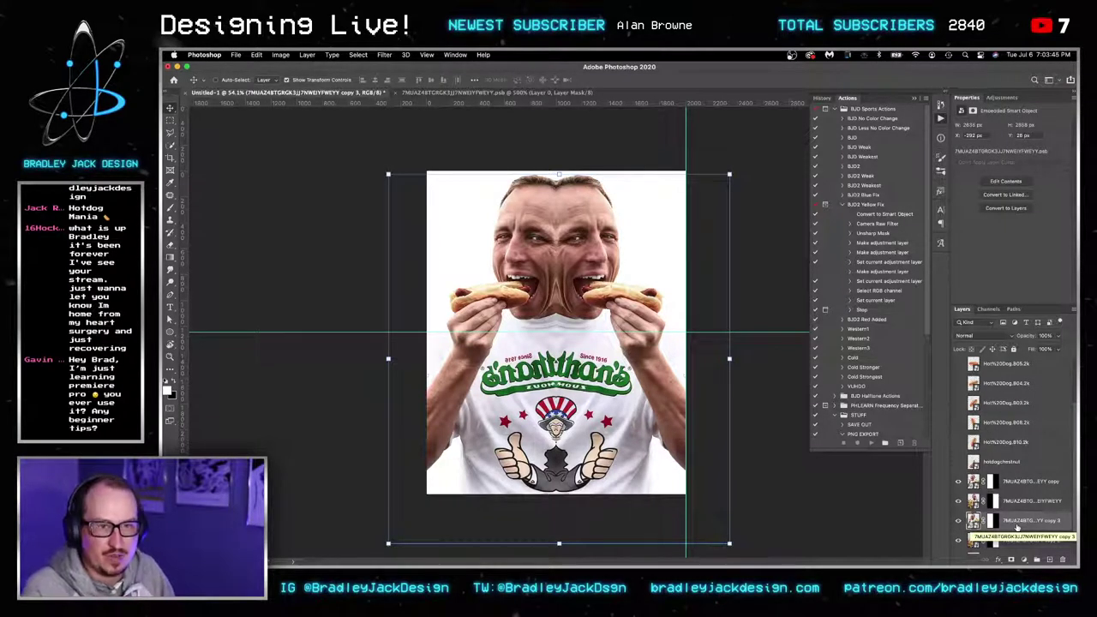
key("Left")
key("Left")
key("Left")
key("Left")
key("Left")
key("Left")
key("Left")
key("Left")
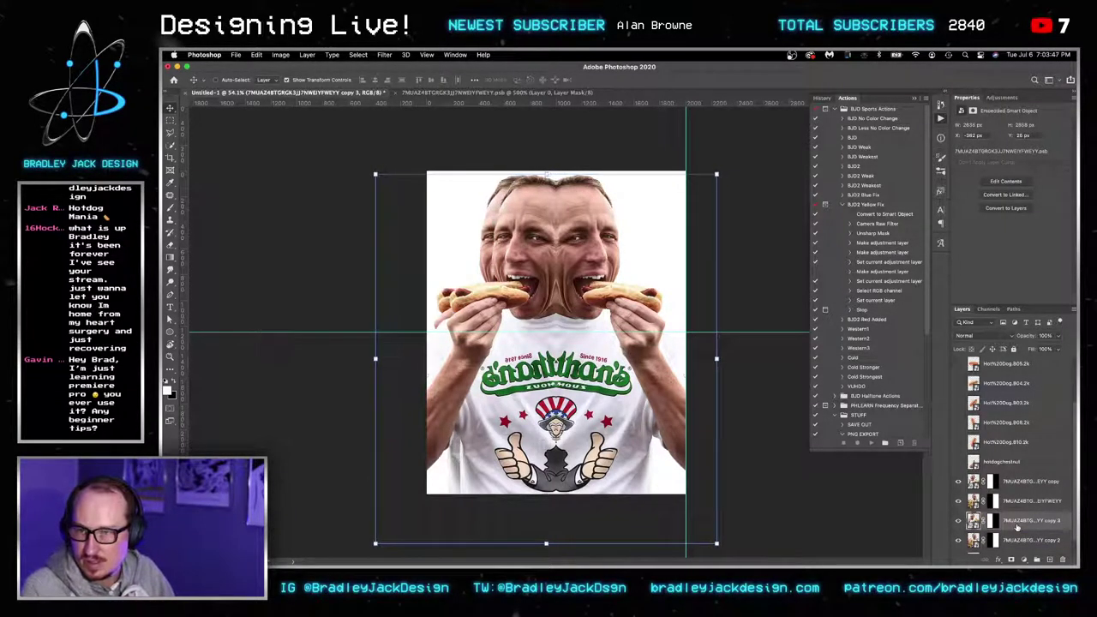
key("Left")
key("Left")
key("Left")
key("Left")
key("Left")
key("Left")
key("Left")
key("Left")
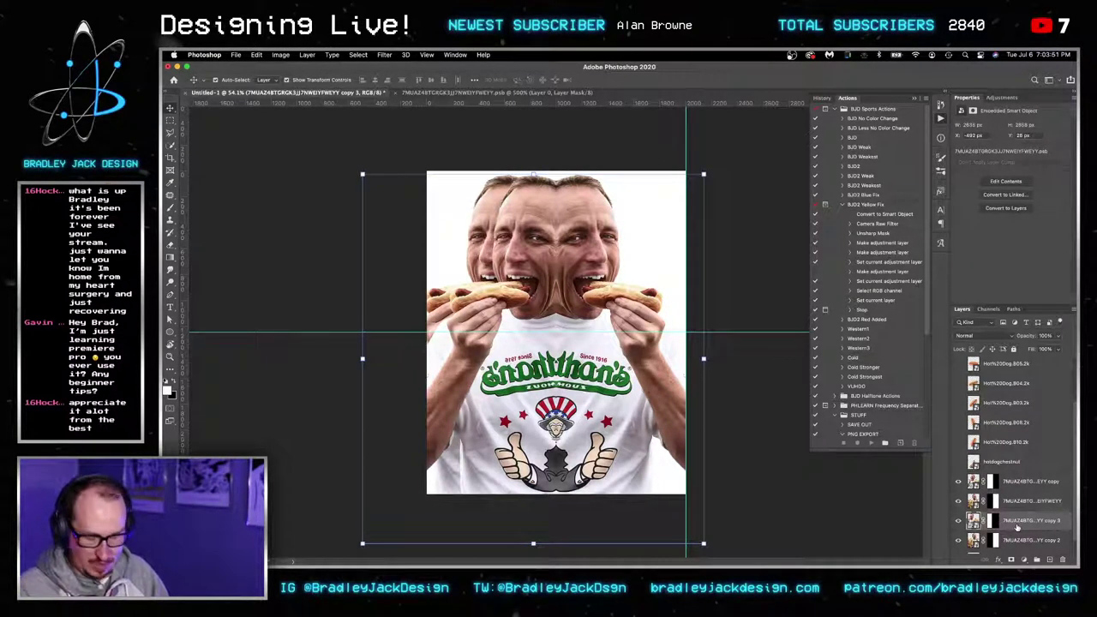
Duplicate the shifted left half cutout and move the lower layer, copy 3, another 200 px left for a third repeated face.
key("ctrl+j")
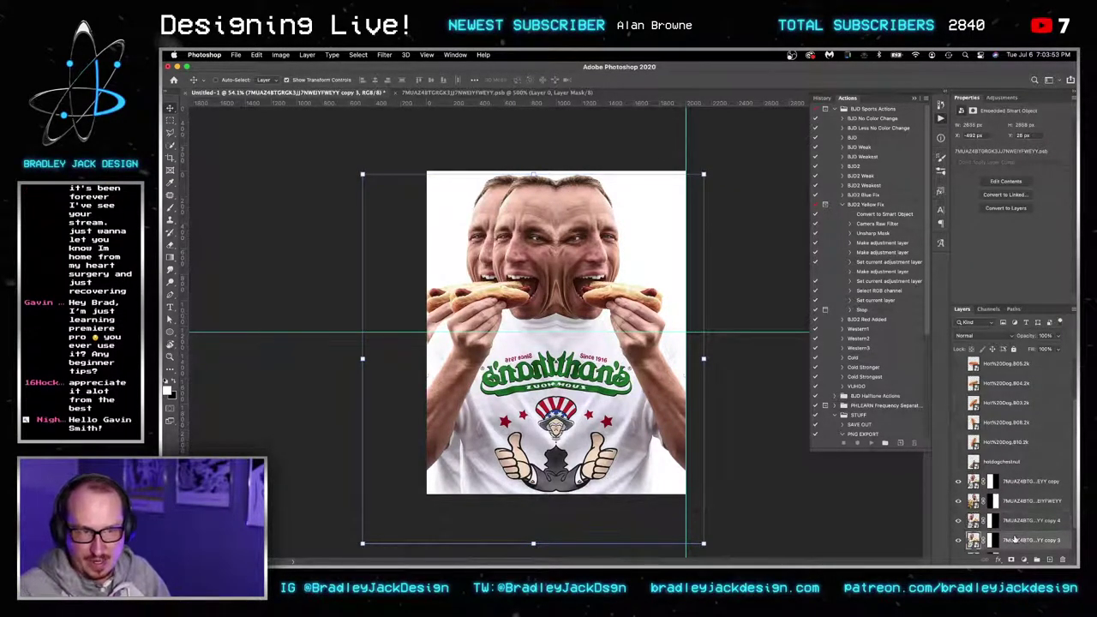
key("Left")
key("Left")
key("Left")
key("Left")
key("Left")
key("Left")
key("Left")
key("Left")
key("Left")
key("Left")
key("Left")
key("Left")
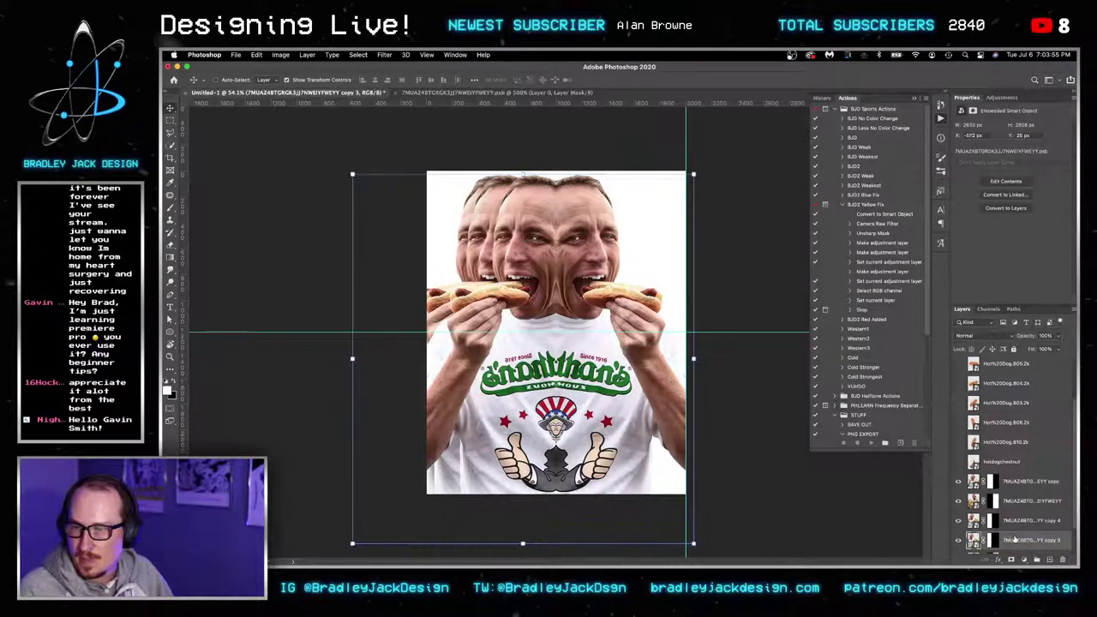
key("Left")
key("Left")
key("Left")
key("Left")
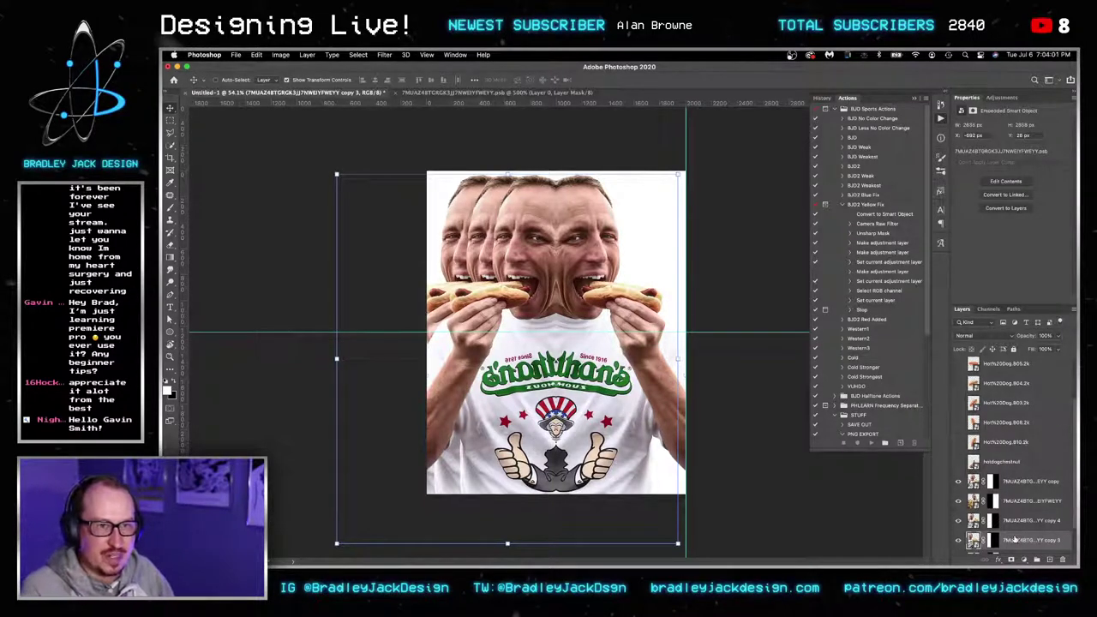
Duplicate the outermost left half cutout again and offset the lower layer, copy 3, 200 px further left for a fourth face.
scroll(1025, 521, "down", 1)
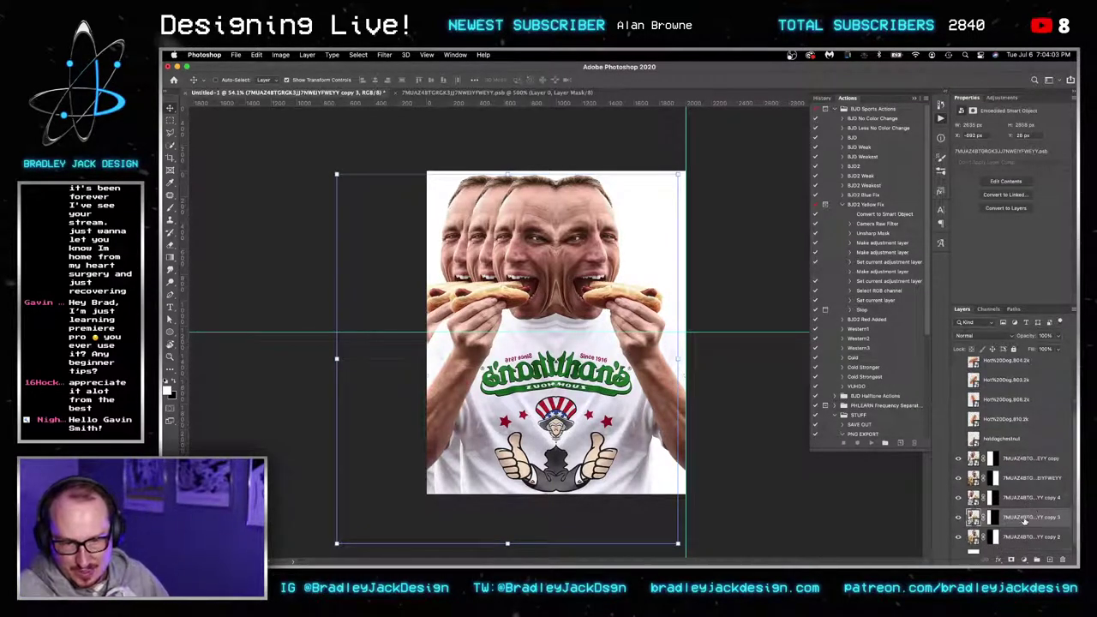
key("ctrl+j")
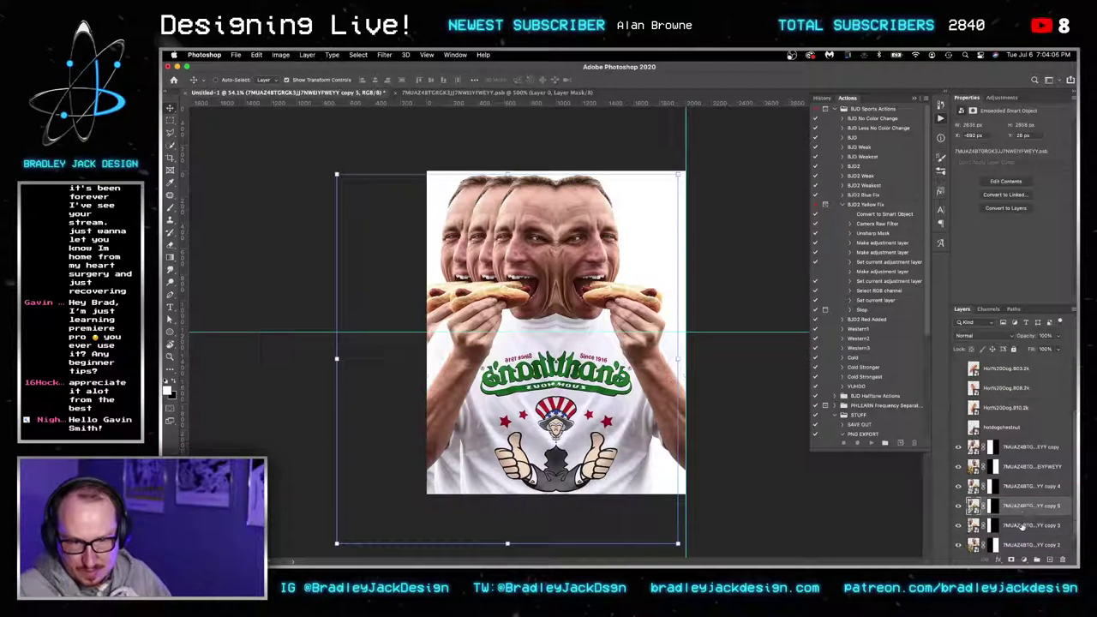
key("Left")
key("Left")
key("Left")
key("Left")
key("Left")
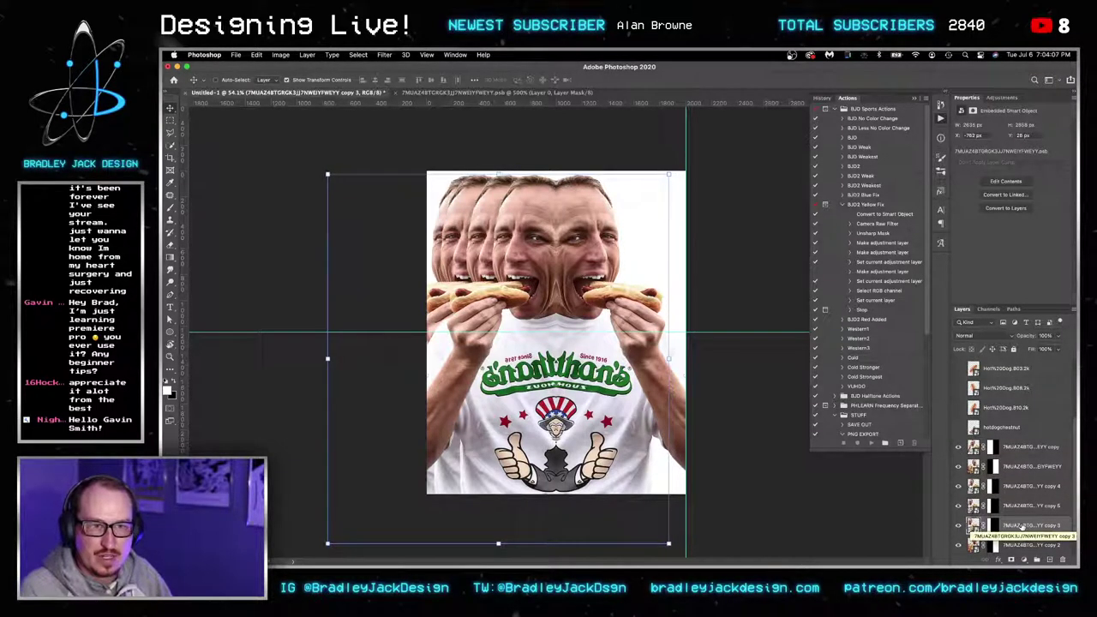
key("Left")
key("Left")
key("Left")
key("Left")
key("Left")
key("Left")
key("Left")
key("Left")
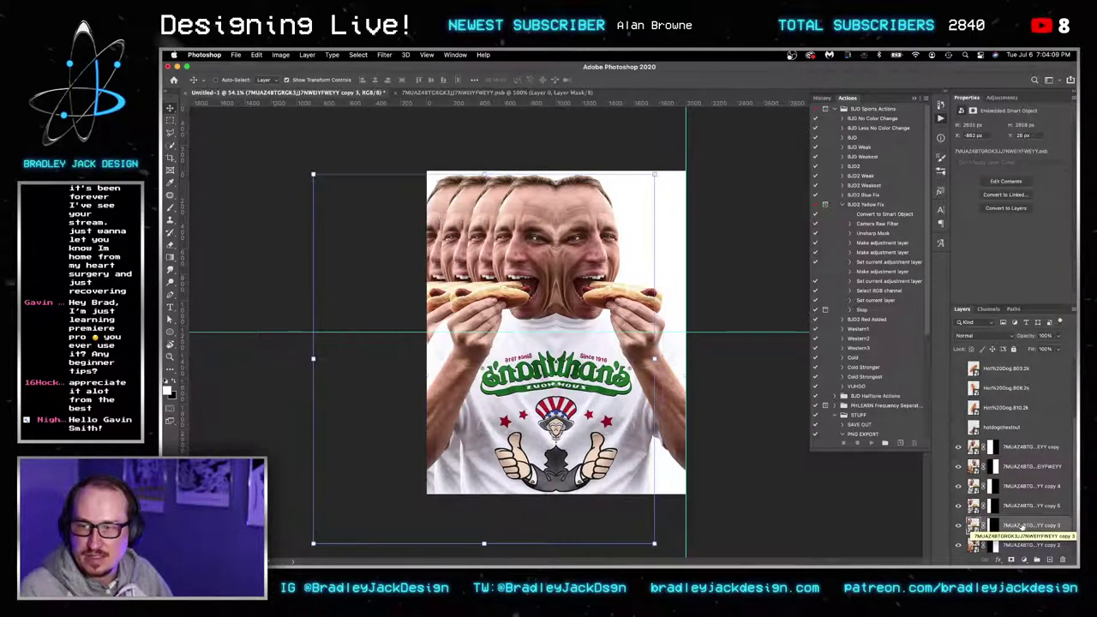
key("Left")
key("Left")
Save the document to the Desktop as Joeychestnut.psd in Photoshop format.
key("super+s")
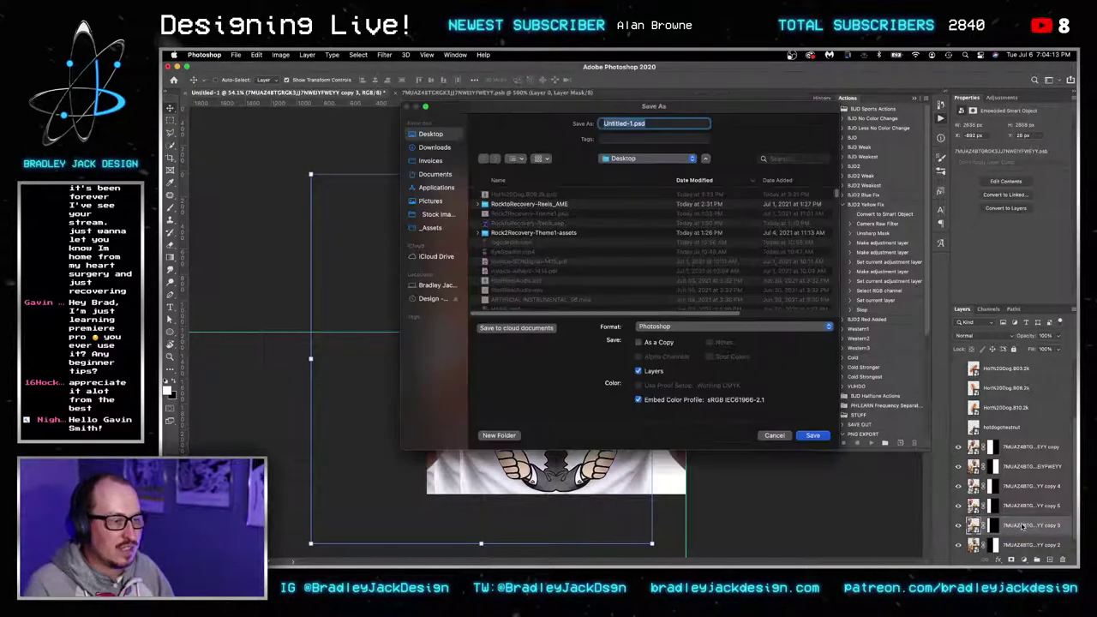
type("Joey")
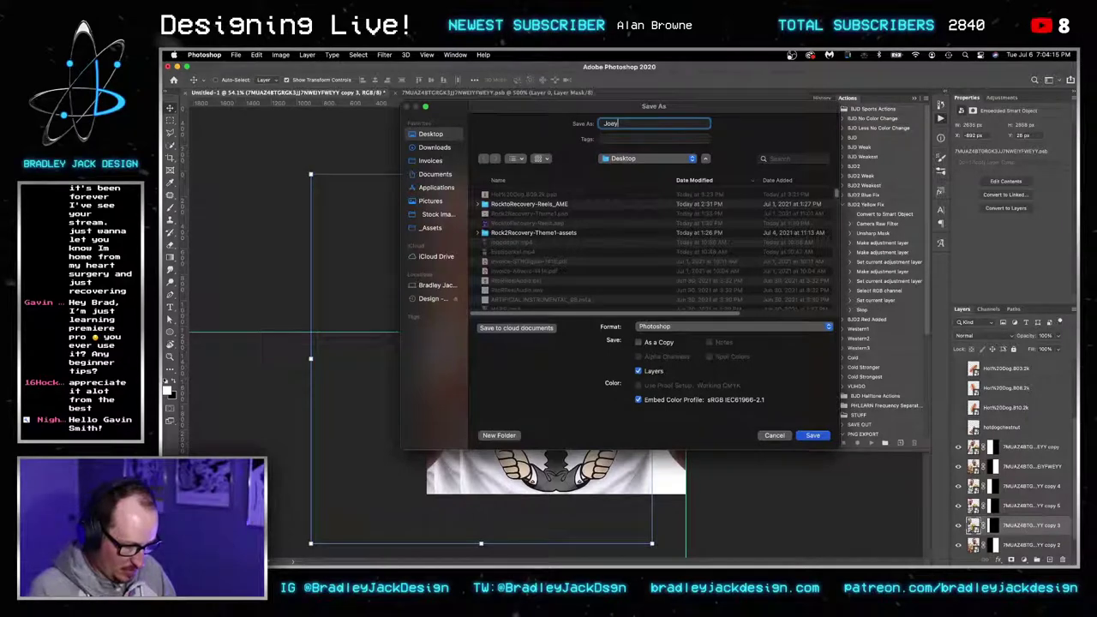
type("chestnut.psd")
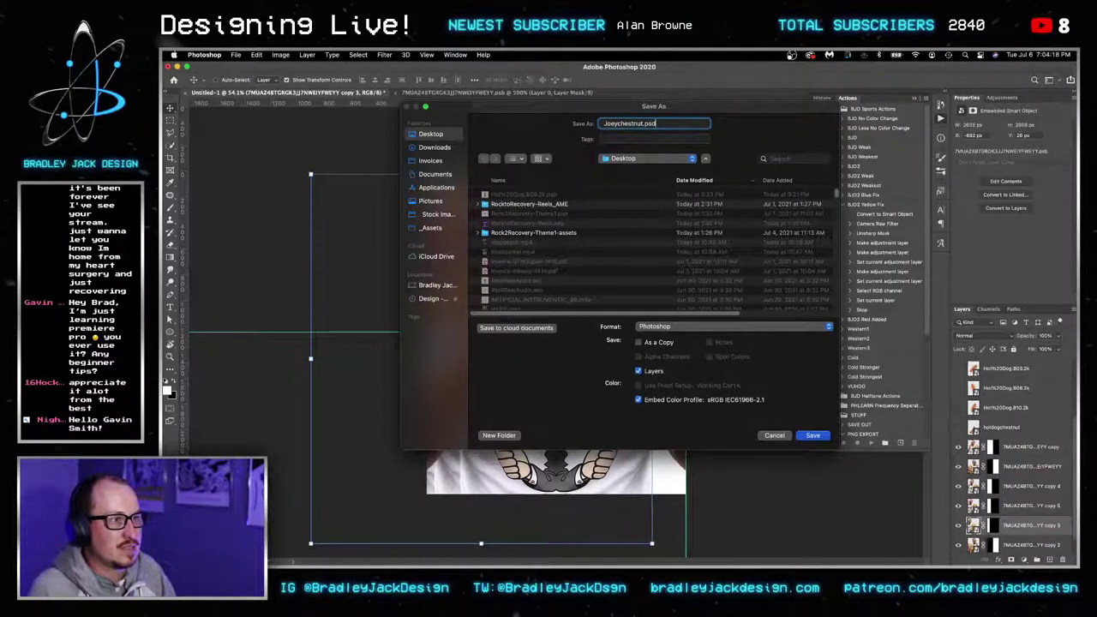
key("Return")
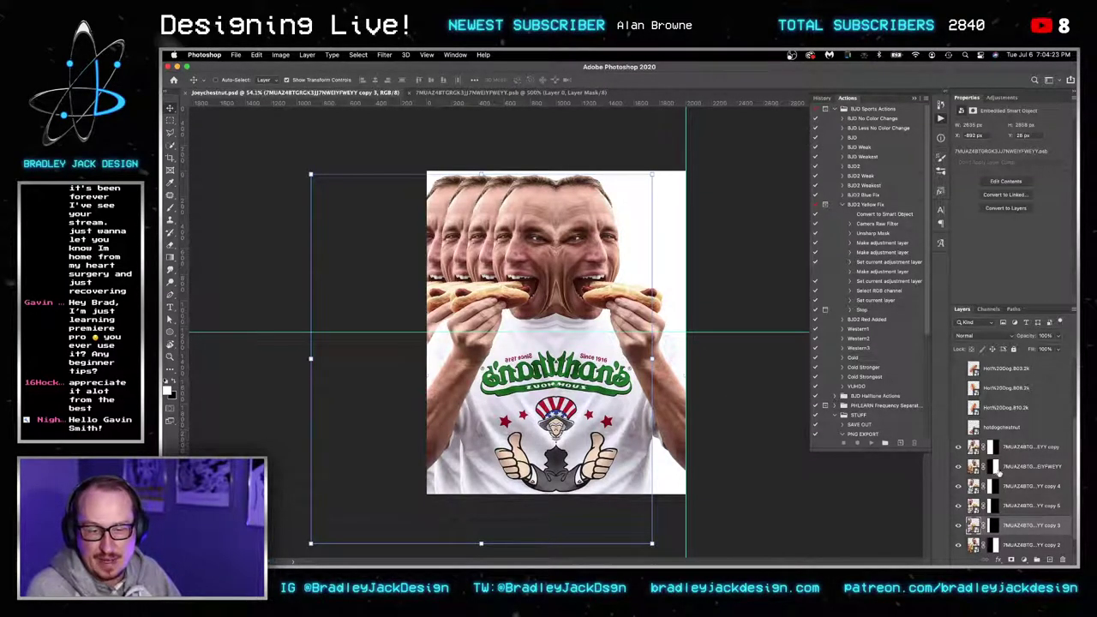
Reorder the right half cutout beneath the left half copies and replace it with a duplicate of itself.
left_click_drag(998, 467, 1011, 531)
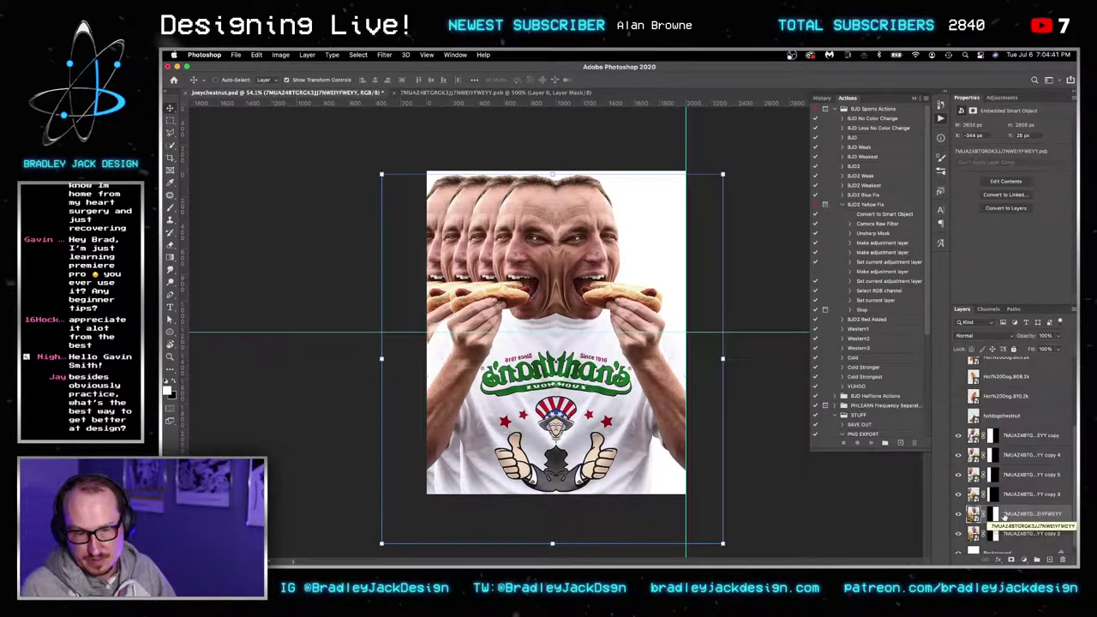
key("BackSpace")
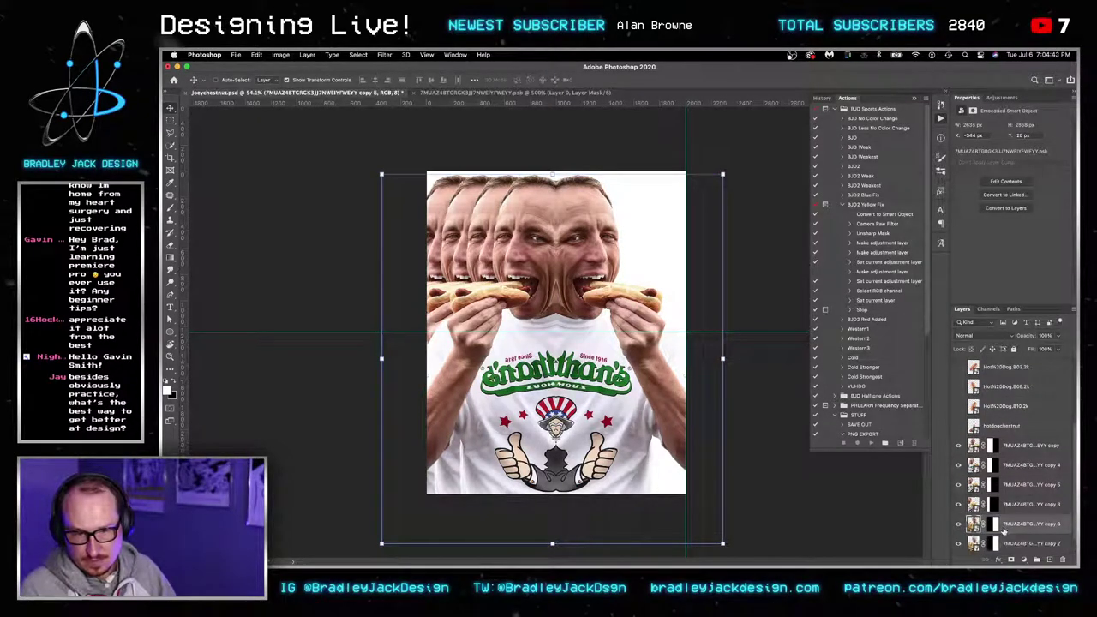
key("super+j")
Shift the lowest right half cutout, copy 2, 200 px to the right for a second repeated face on that side.
key("shift+Right")
key("shift+Right")
key("shift+Right")
key("shift+Right")
key("shift+Right")
key("shift+Right")
key("shift+Right")
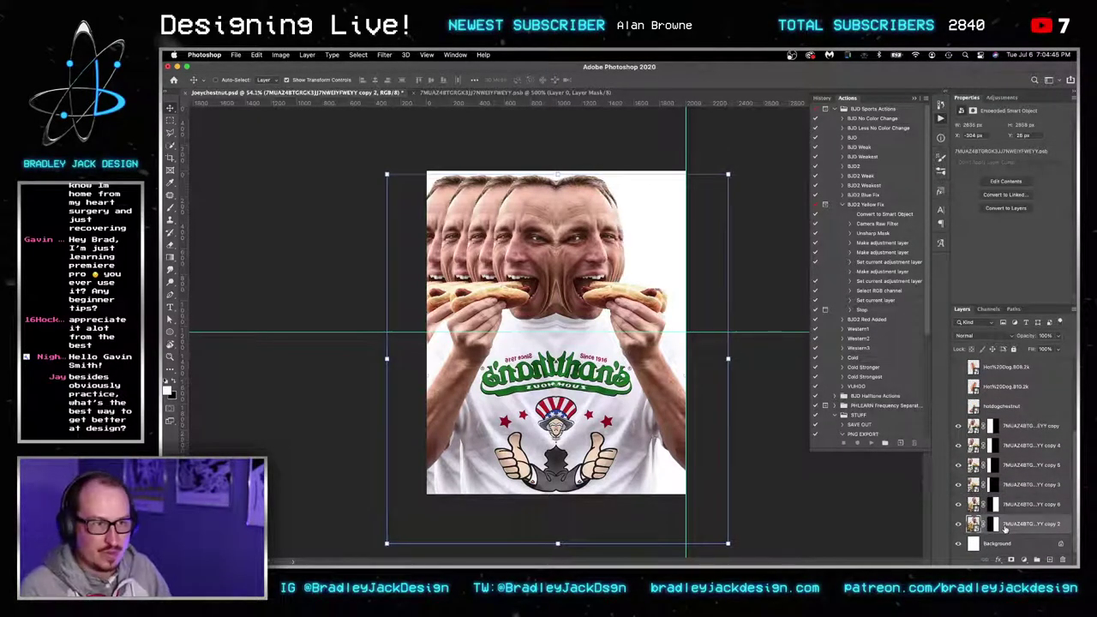
key("shift+Right")
key("shift+Right")
key("shift+Right")
key("shift+Right")
key("shift+Right")
key("shift+Right")
key("shift+Right")
key("shift+Right")
key("shift+Right")
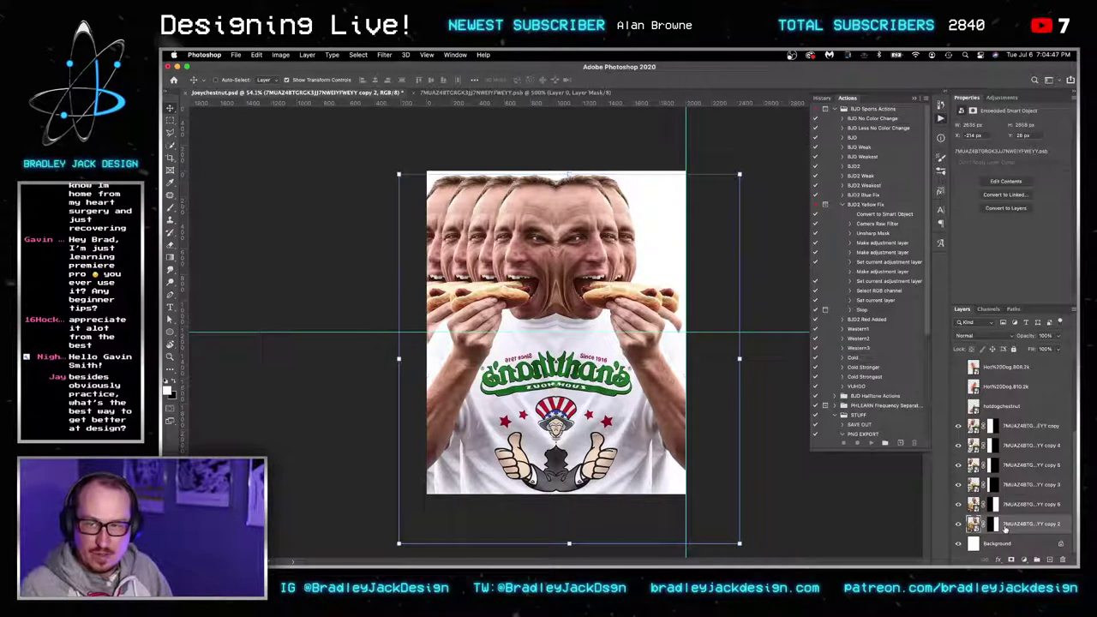
key("shift+Right")
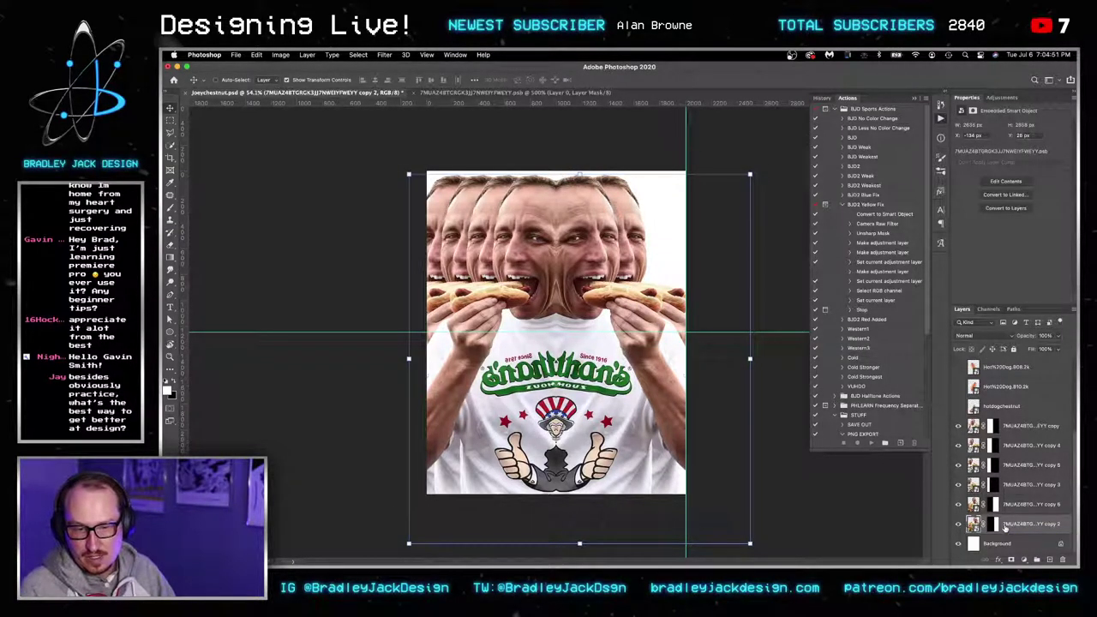
Replace the shifted right half cutout, copy 2, with two stacked duplicates above the background.
key("ctrl+j")
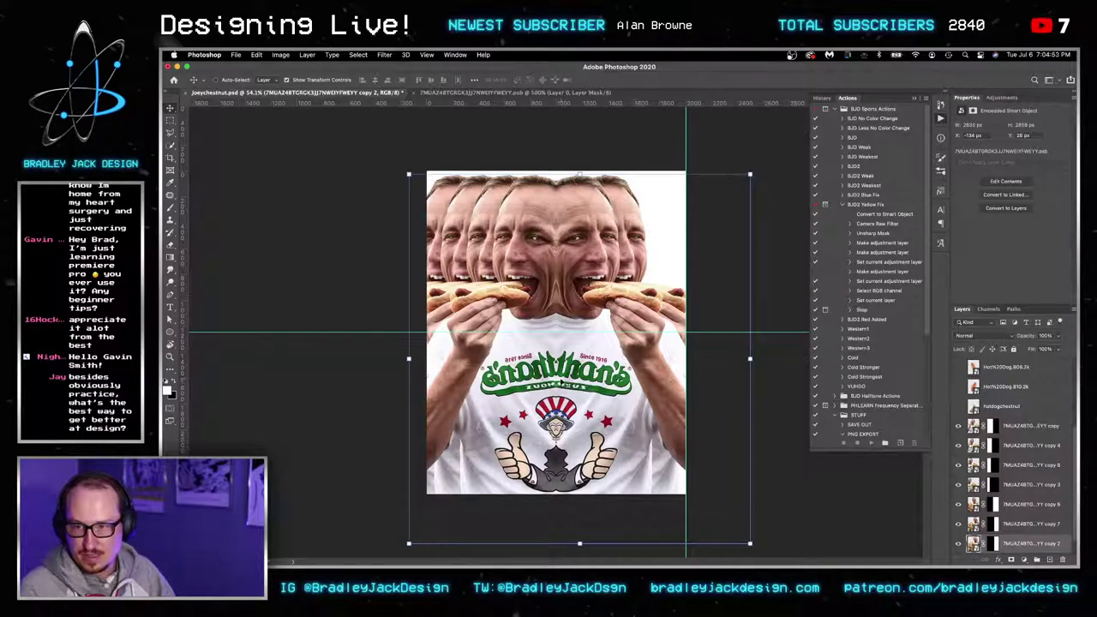
left_click_drag(558, 380, 587, 368)
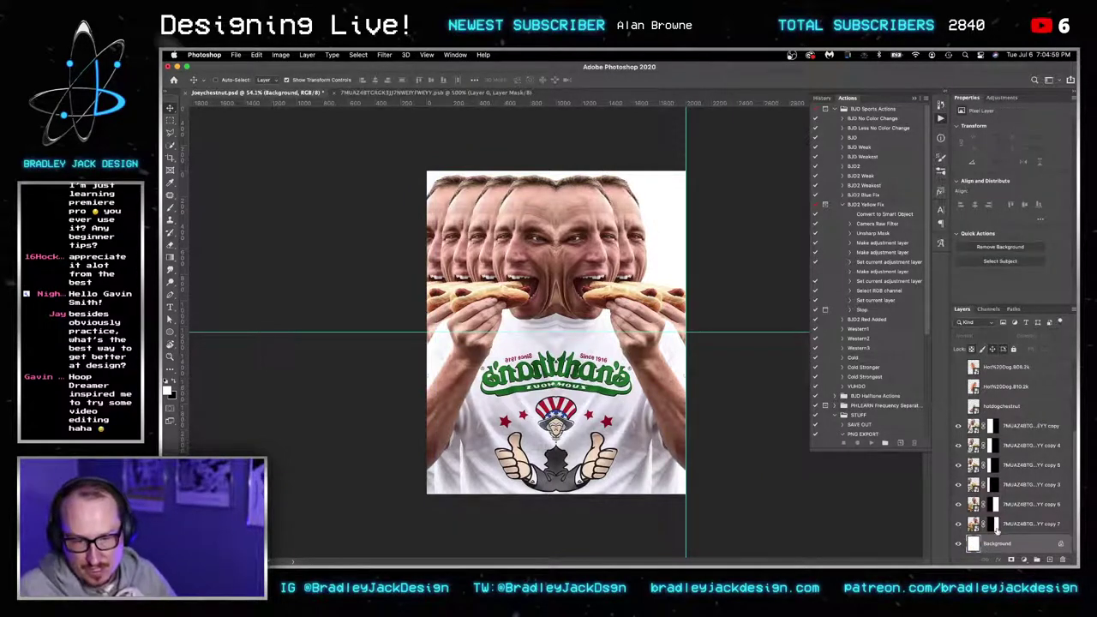
key("BackSpace")
key("super+j")
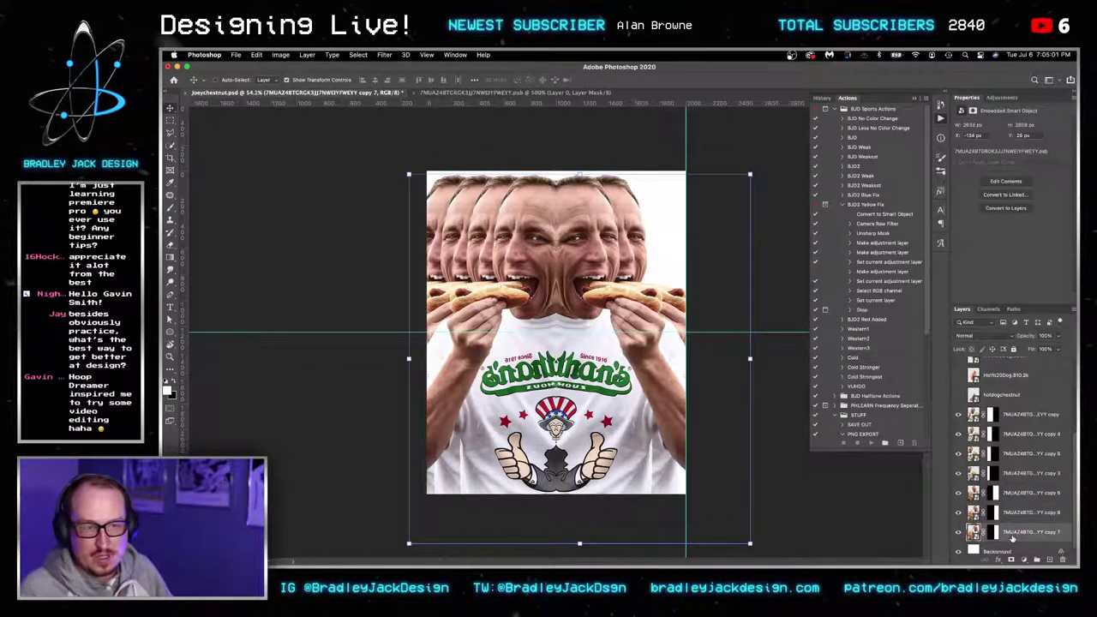
Move the lower duplicate of the right half cutout, copy 7, another 200 px right for a third repeated face.
key("shift+Right")
key("shift+Right")
key("shift+Right")
key("shift+Right")
key("shift+Right")
key("shift+Right")
key("shift+Right")
key("shift+Right")
key("shift+Right")
key("shift+Right")
key("shift+Right")
key("shift+Right")
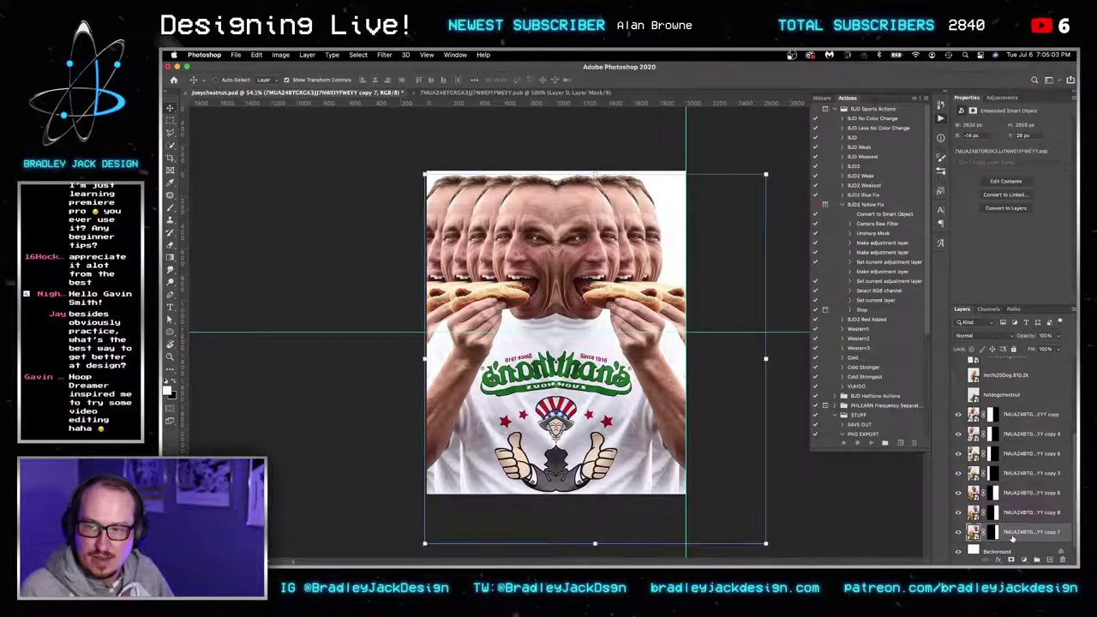
key("shift+Right")
key("shift+Right")
key("shift+Right")
key("shift+Right")
key("shift+Right")
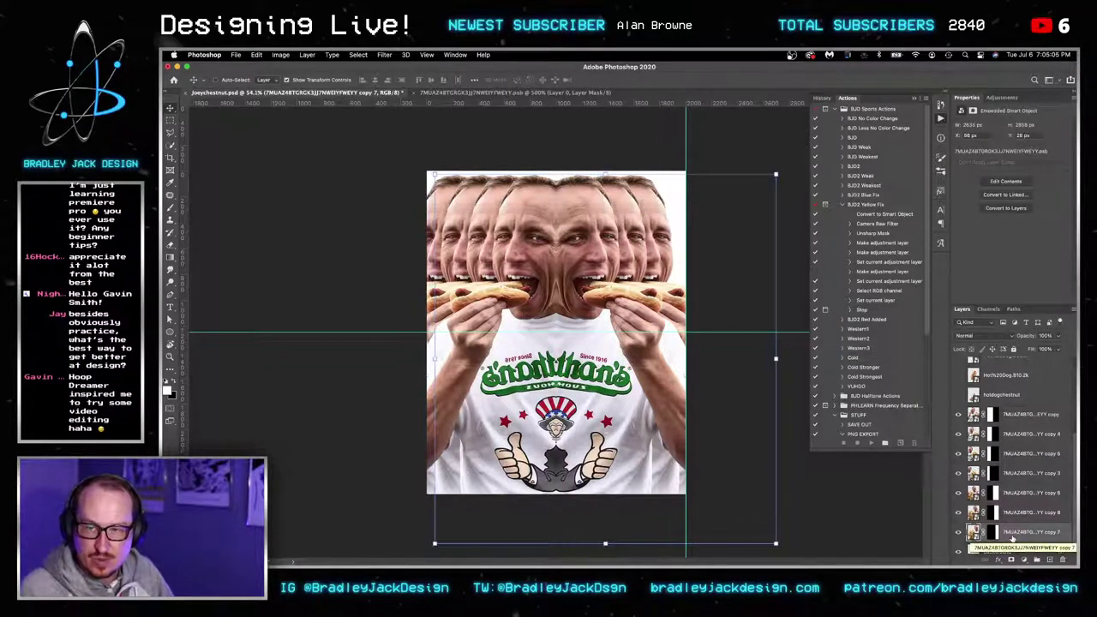
Duplicate the right half cutout copy 7, offset the duplicate 200 px further right, and place it beneath copy 7 as the fourth face.
key("super+j")
key("shift+Right")
key("shift+Right")
key("shift+Right")
key("shift+Right")
key("shift+Right")
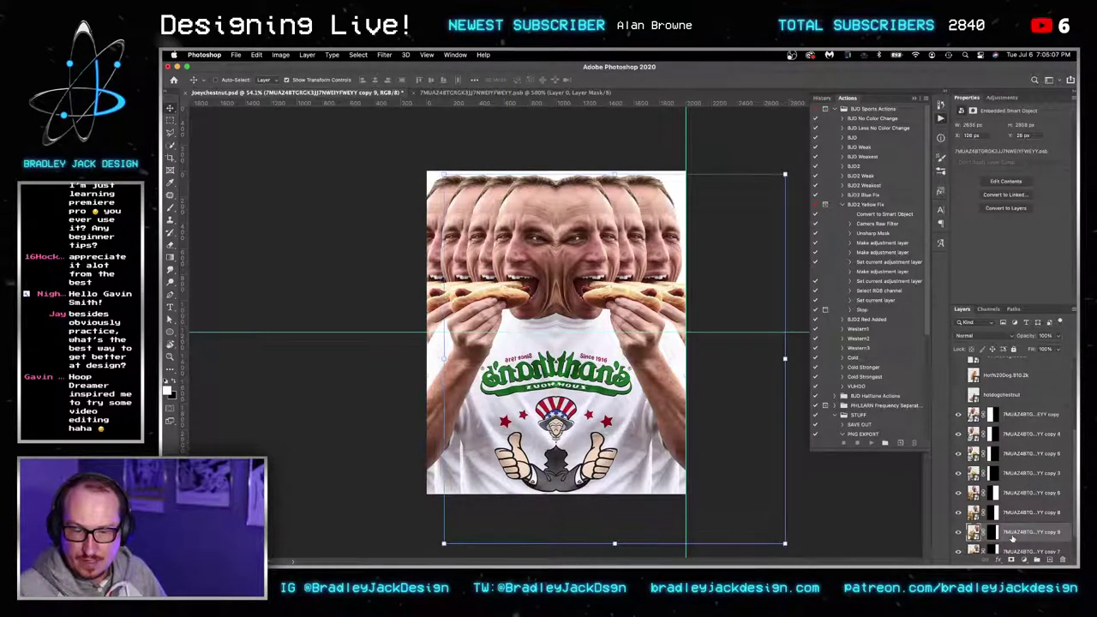
key("shift+Right")
key("shift+Right")
key("shift+Right")
key("shift+Right")
key("shift+Right")
key("shift+Right")
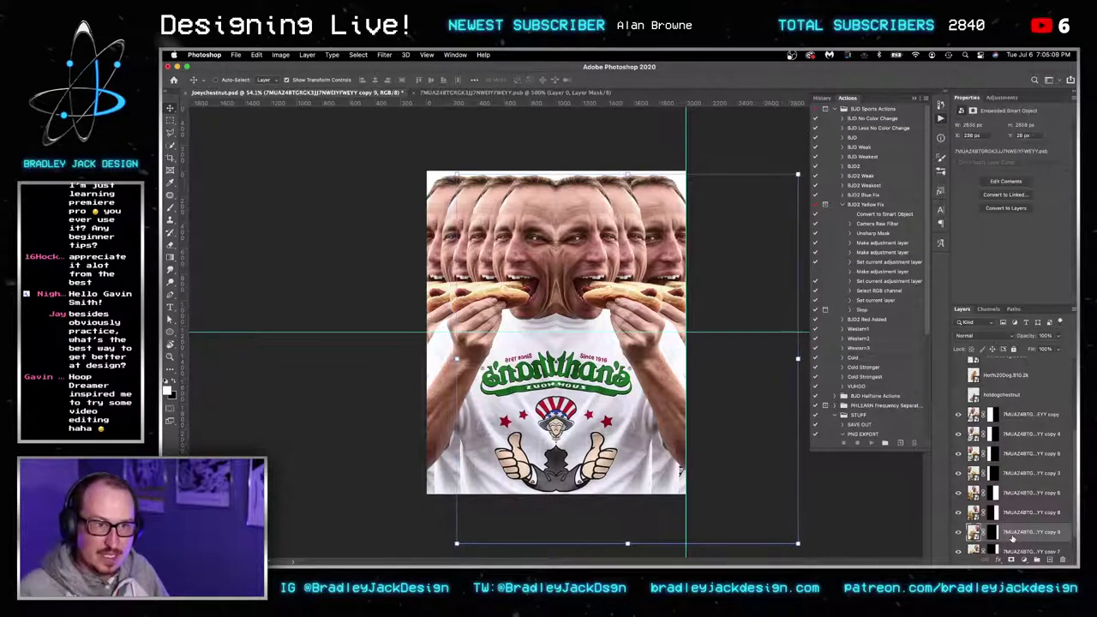
key("shift+Right")
key("shift+Right")
key("super+j")
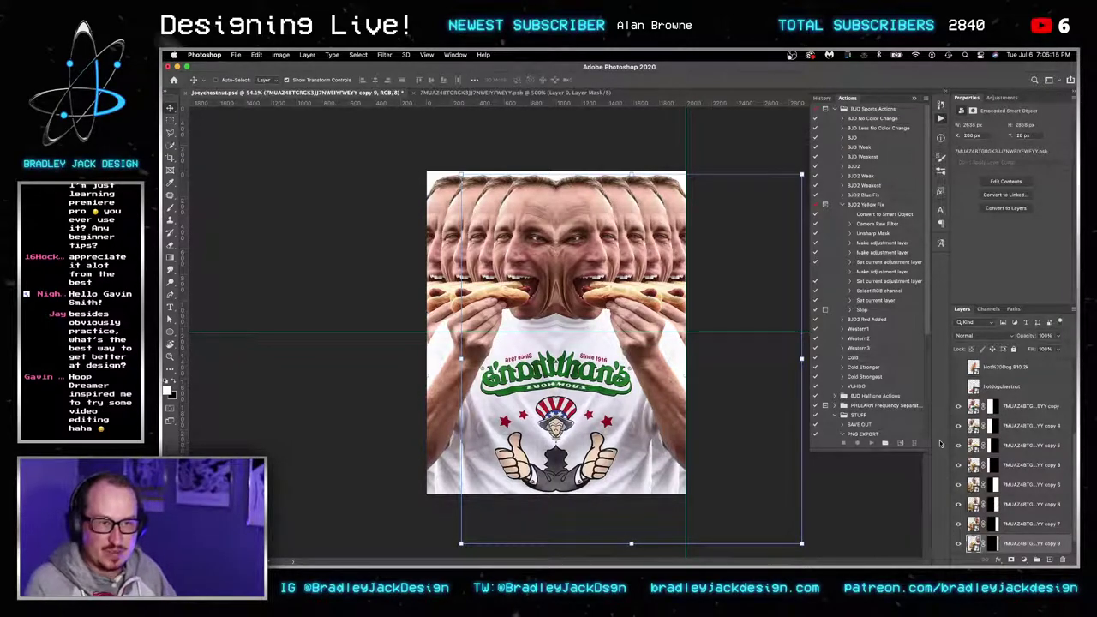
Group the four right half cutout layers, and group the four left half cutout layers separately.
left_click(1014, 485, "shift")
key("super+g")
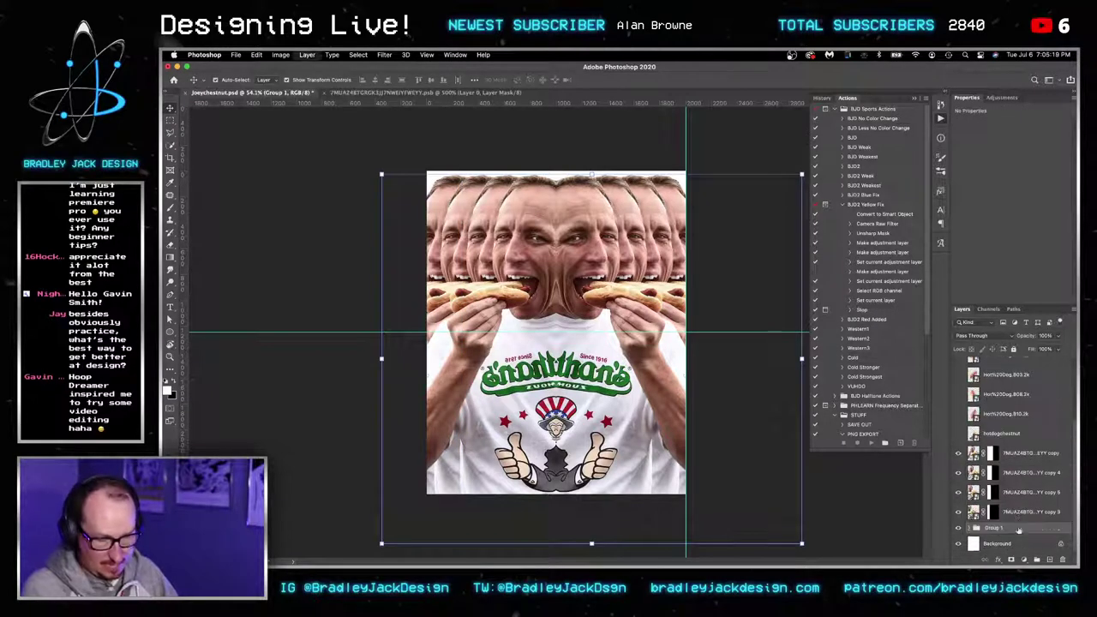
left_click(1012, 507)
left_click(1011, 456, "shift")
key("super+g")
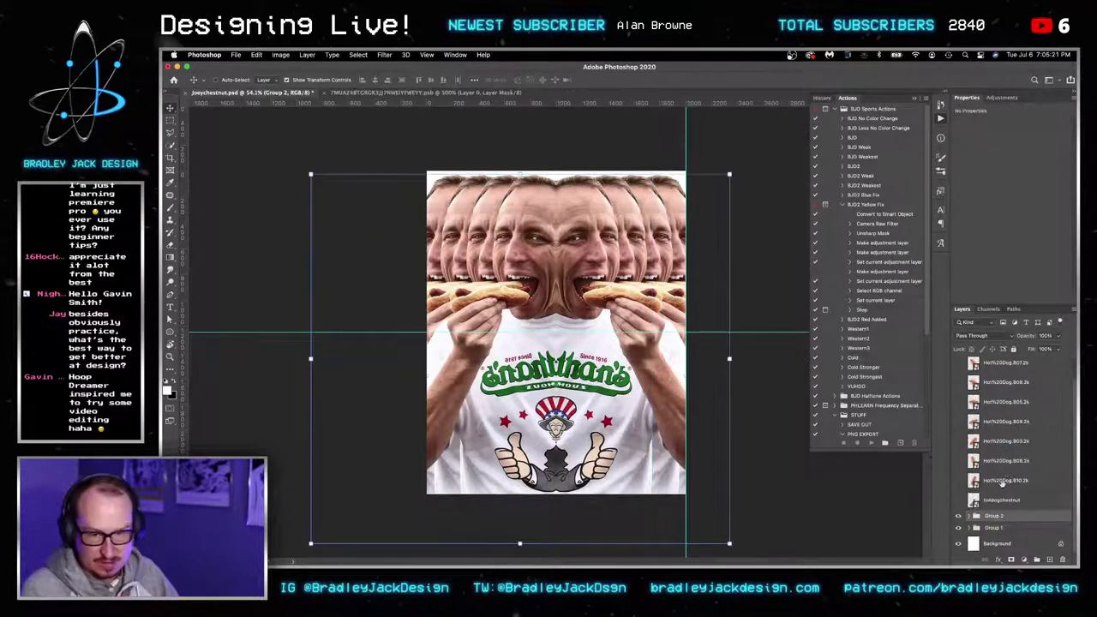
Select the outermost left and right half cutouts, copies 3 and 9, inside their groups and lower both by about 260 px.
left_click(968, 516)
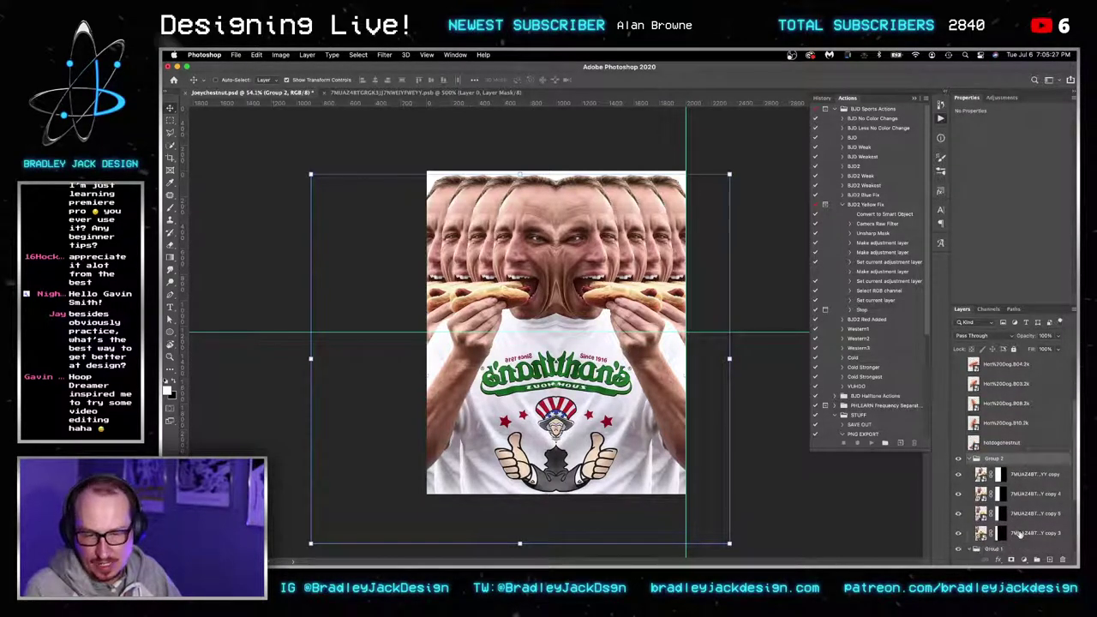
left_click(1020, 533)
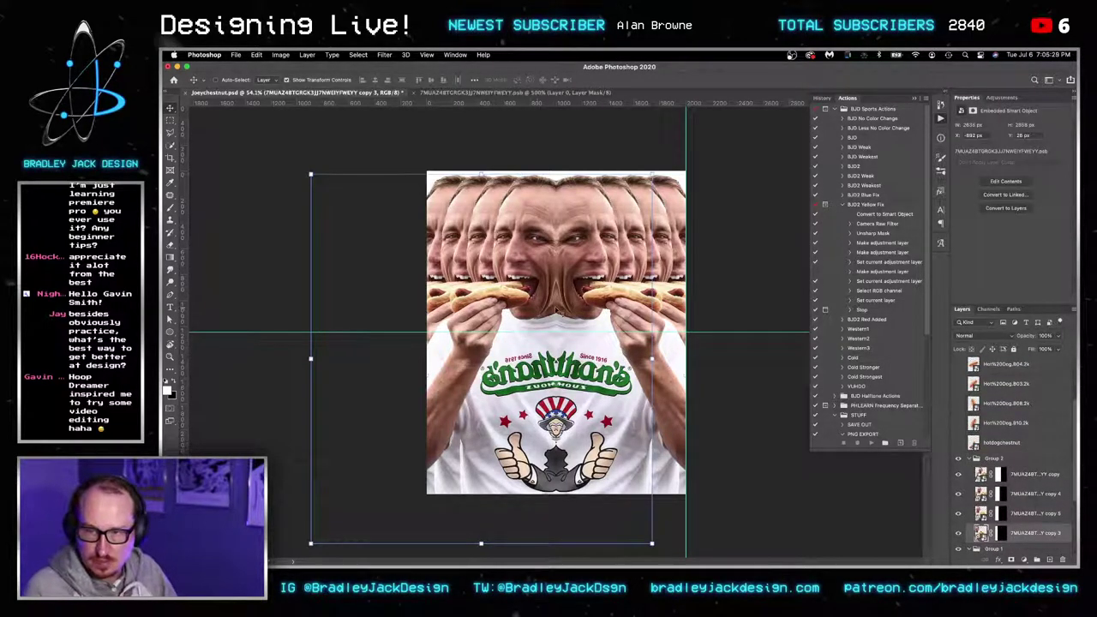
mouse_move(462, 259)
left_mouse_down()
mouse_move(463, 276)
mouse_move(465, 267)
left_mouse_up()
scroll(1010, 474, "down", 5)
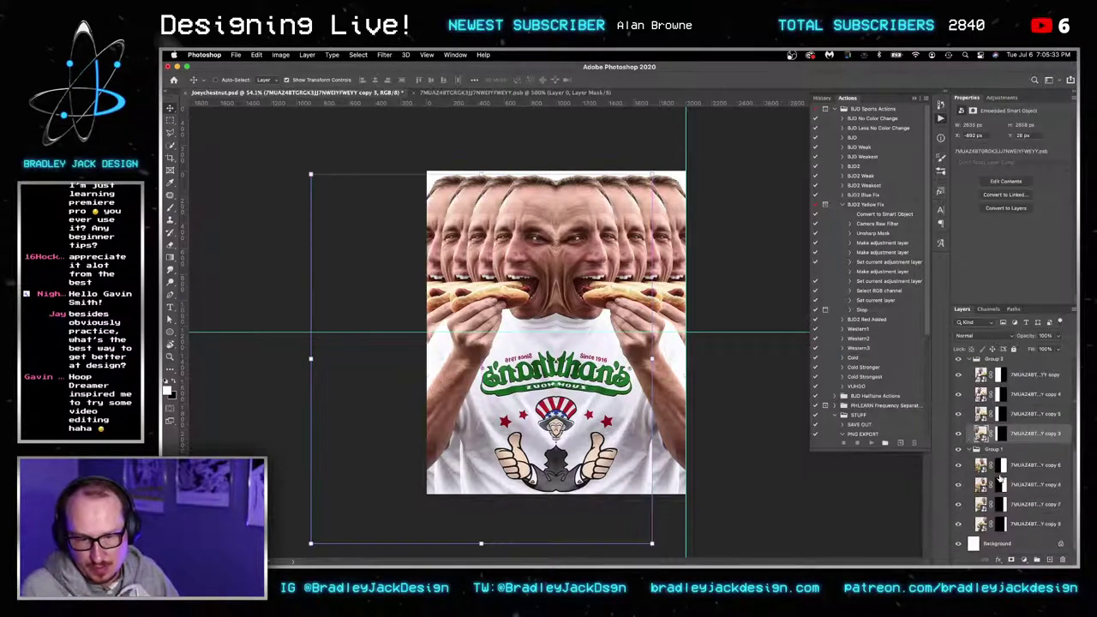
left_click(1018, 524, "super")
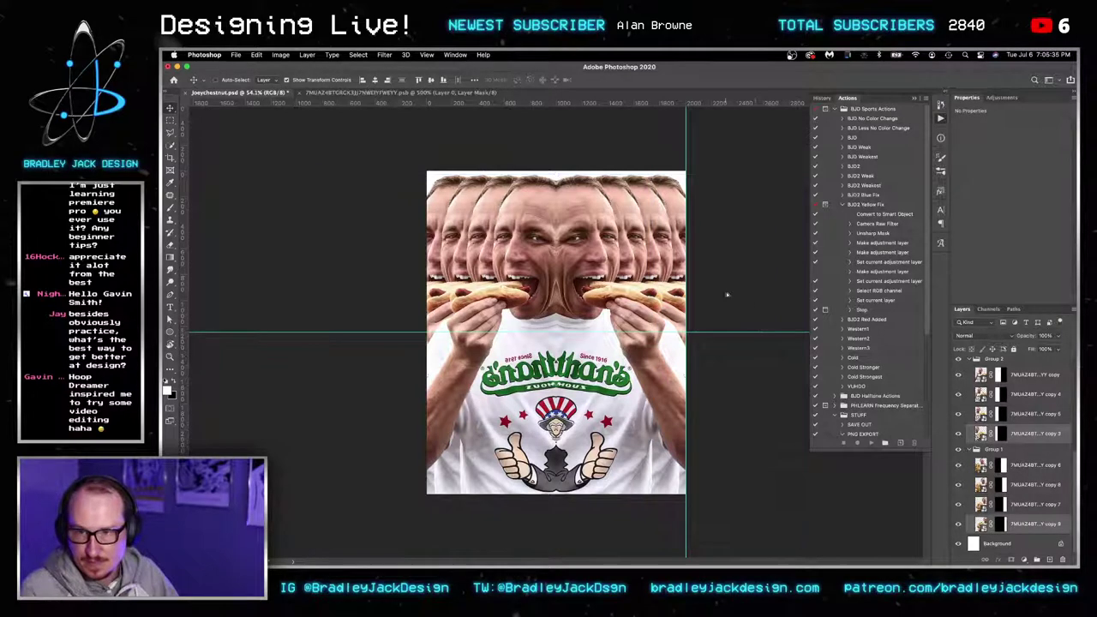
left_click_drag(658, 246, 672, 257)
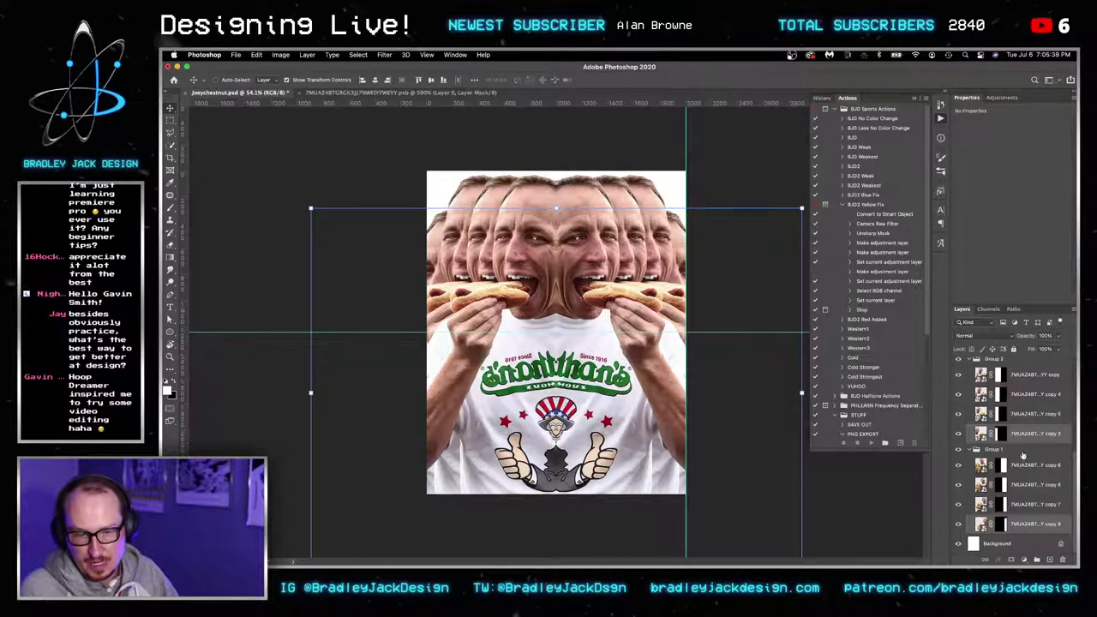
Try to distribute the four left half cutouts vertically within Group 2.
scroll(1018, 402, "up", 2)
left_click(1019, 399, "shift")
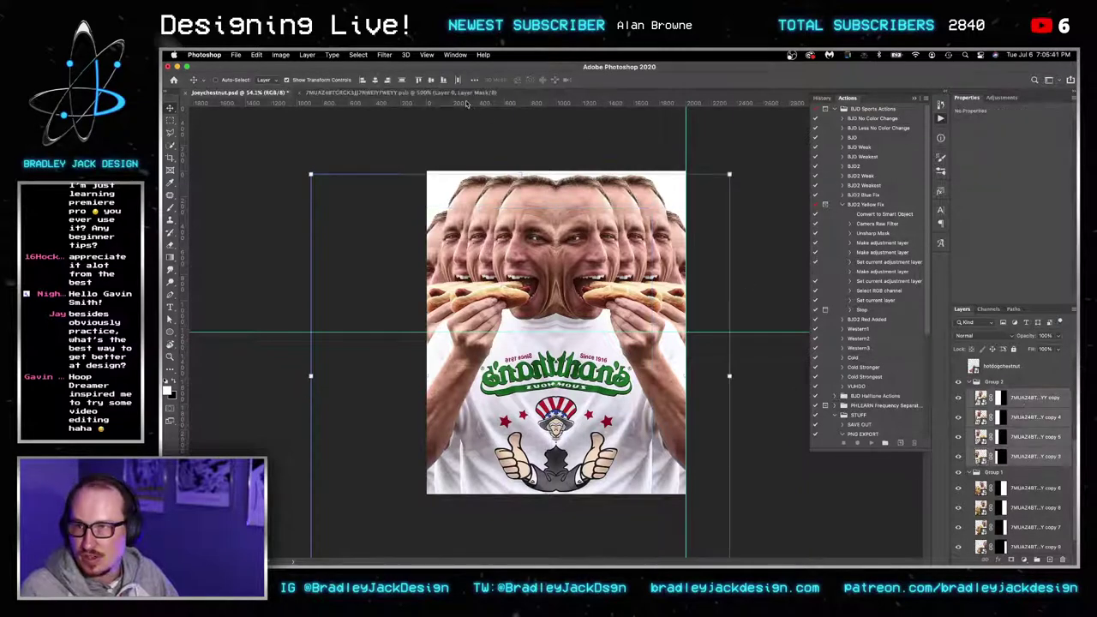
left_click(402, 81)
left_click(418, 80)
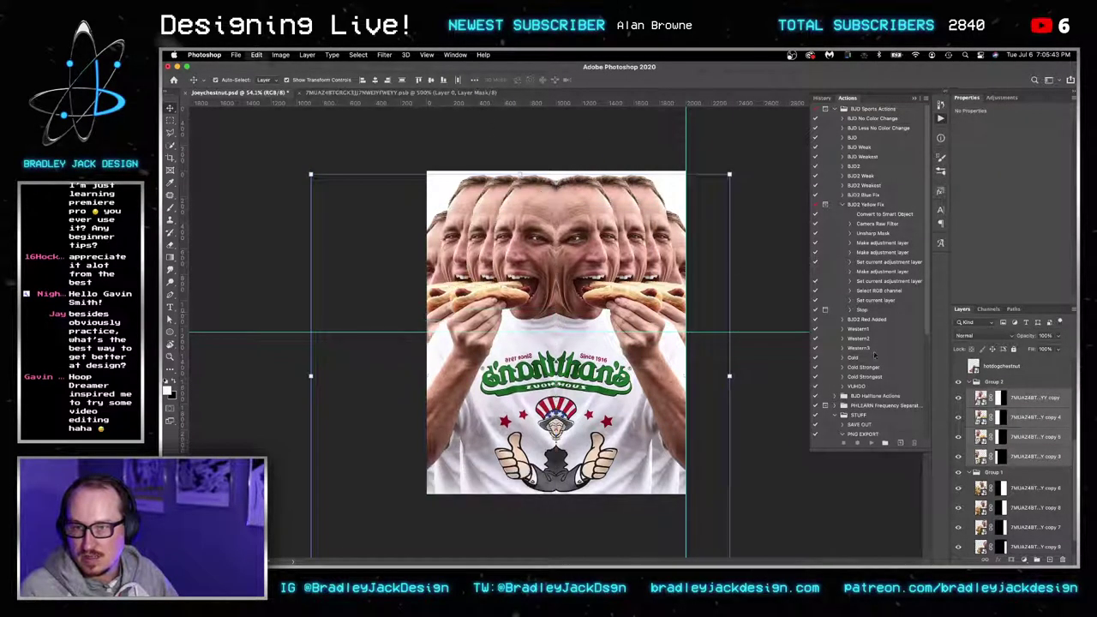
Nudge the middle left half cutouts, copies 4 and 5, down between the front face and the lowered outer face.
left_click(1018, 459)
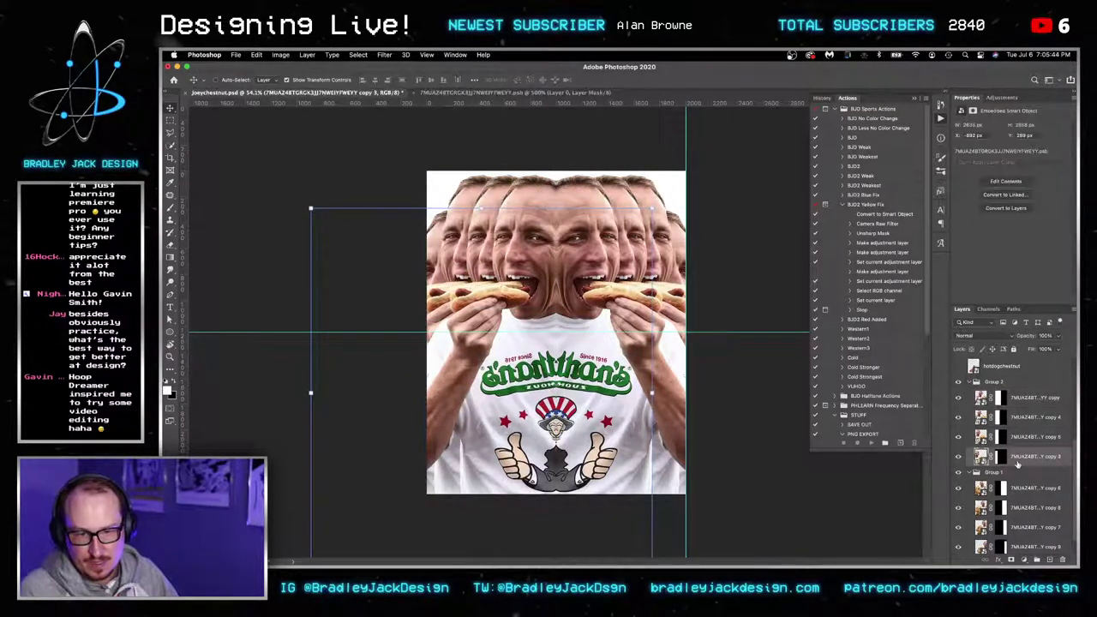
left_click(1017, 418)
left_click(1017, 436, "shift")
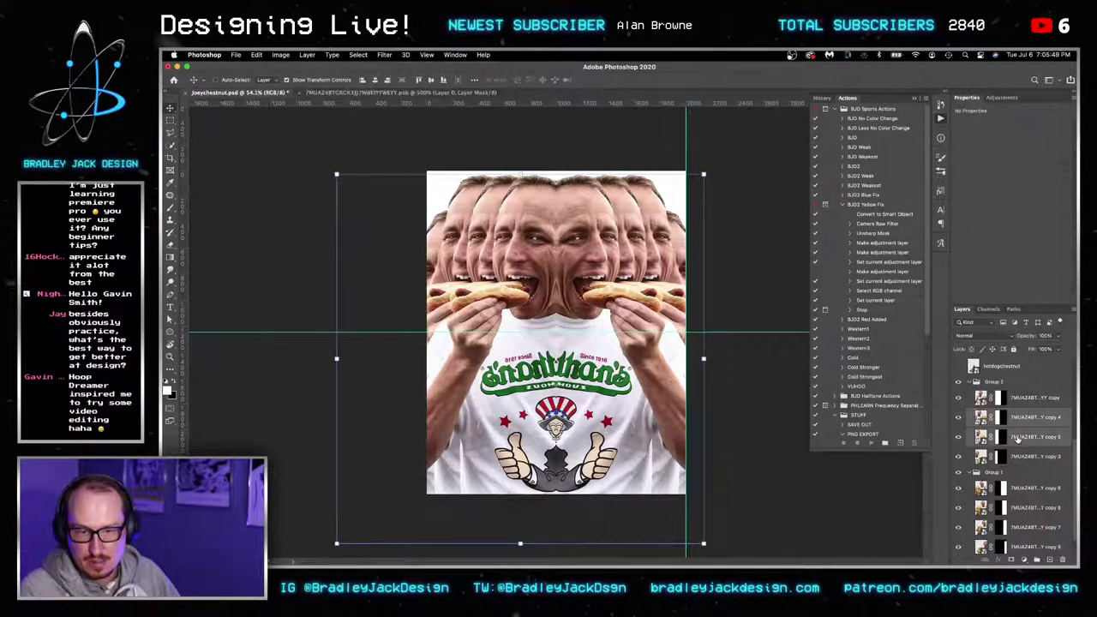
left_click(1012, 418)
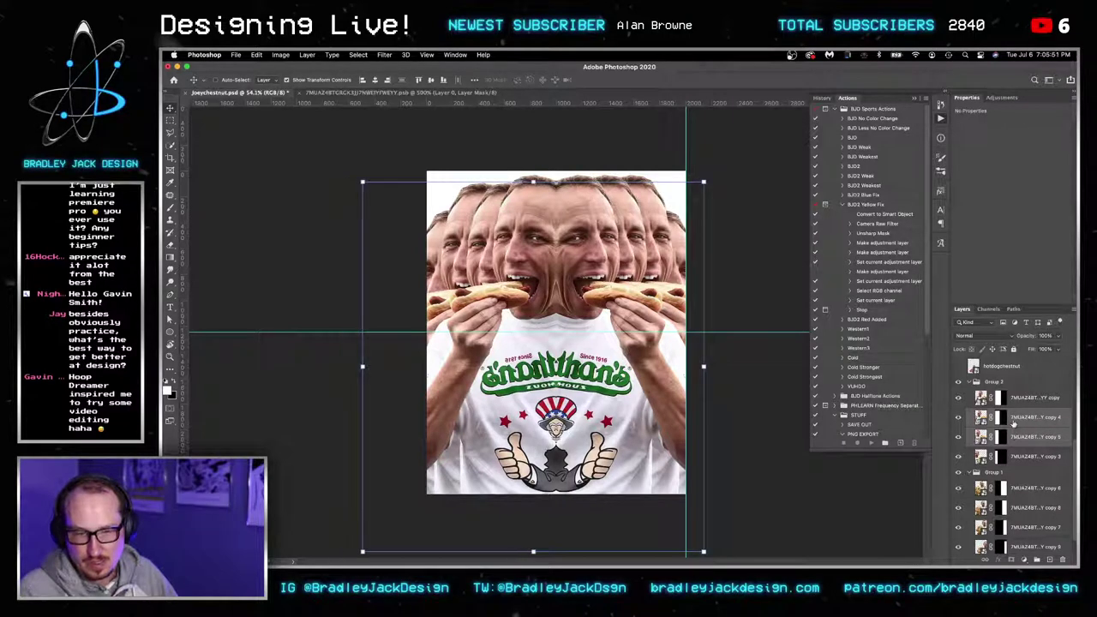
Select all four left half cutouts in Group 2 and distribute them evenly along the vertical.
left_click(1016, 398, "shift")
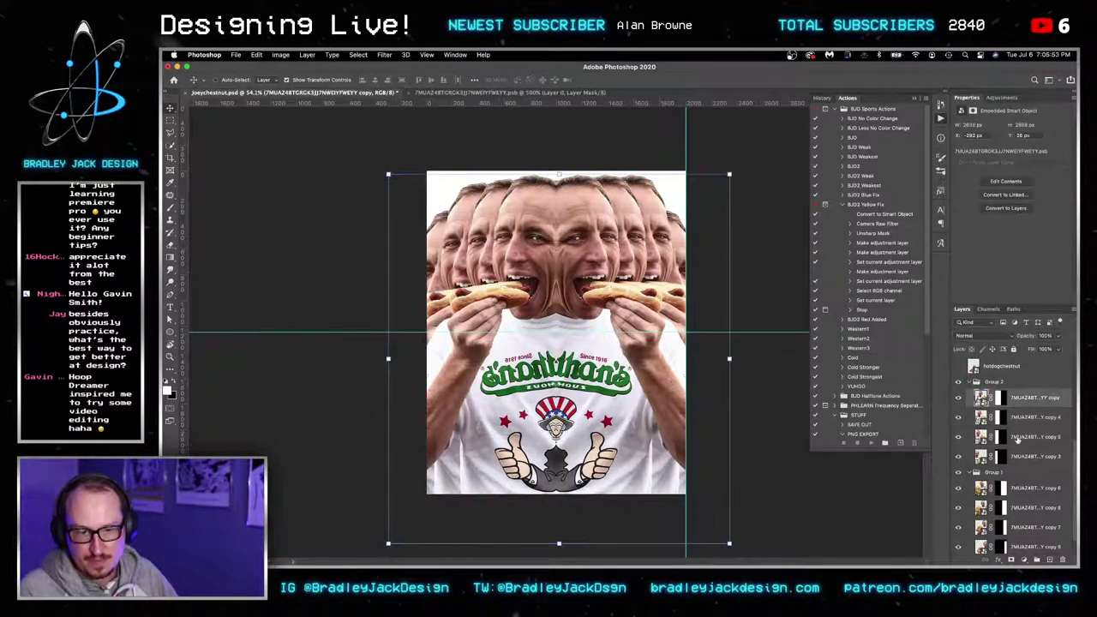
left_click(1017, 458, "shift")
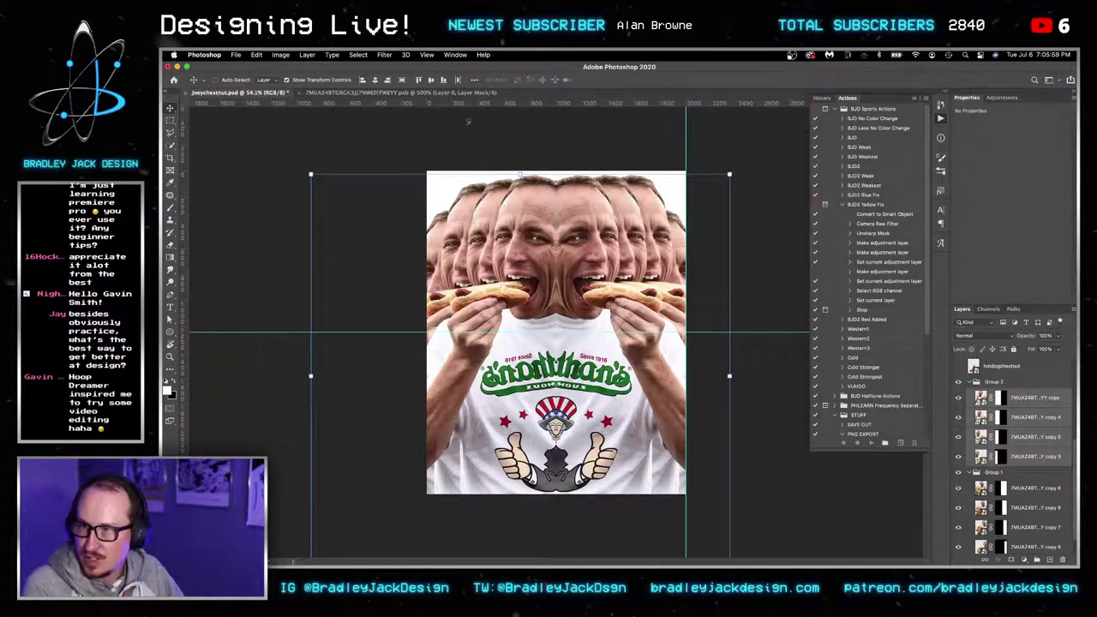
left_click(403, 79)
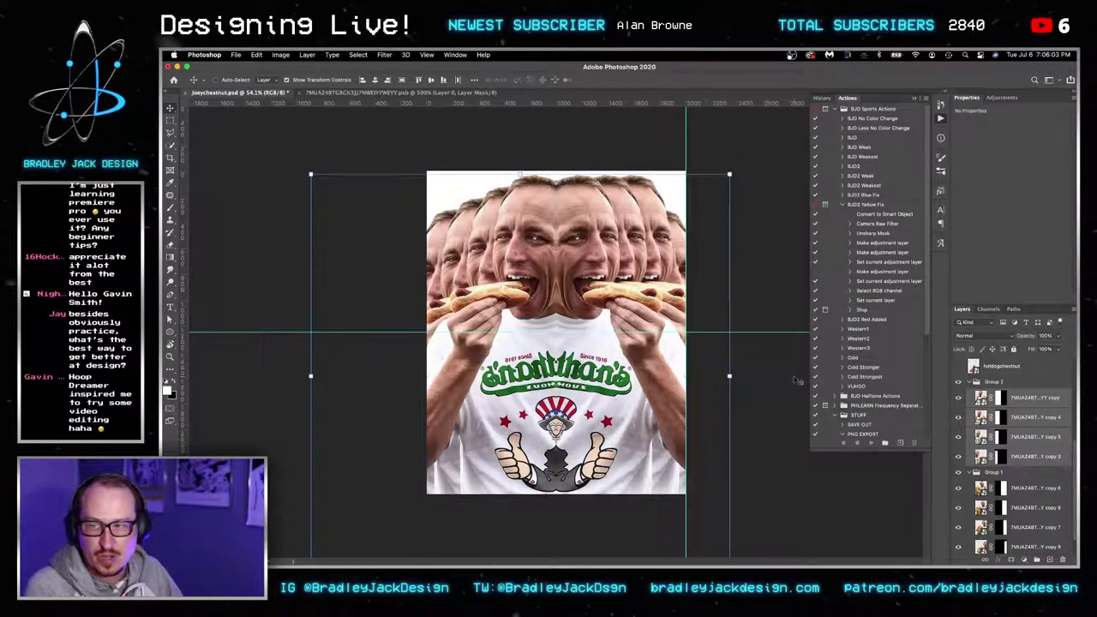
Nudge the middle right half cutouts in Group 1, copies 8 and 7, downward, setting copy 7 lower than copy 8.
scroll(1047, 492, "down", 2)
left_click(1034, 487)
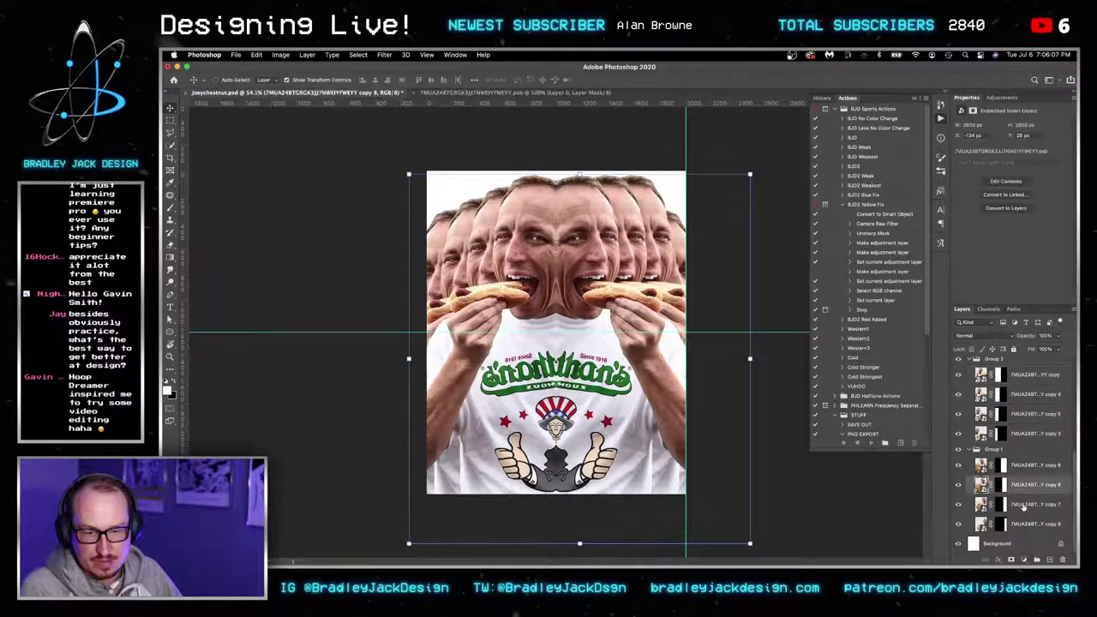
left_click(1023, 505, "shift")
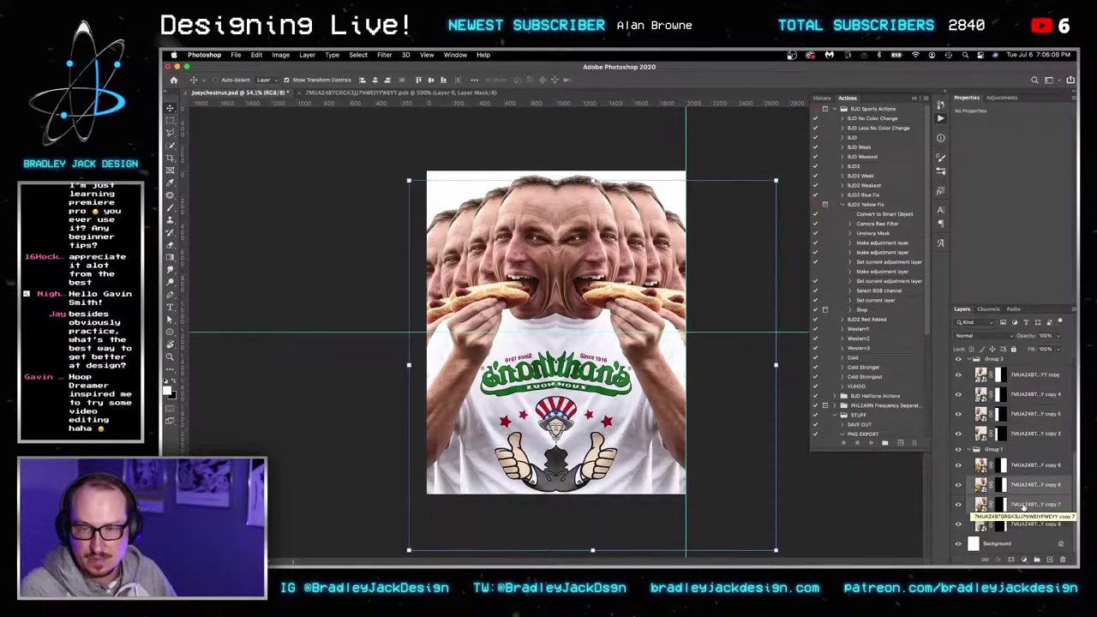
left_click(1024, 506)
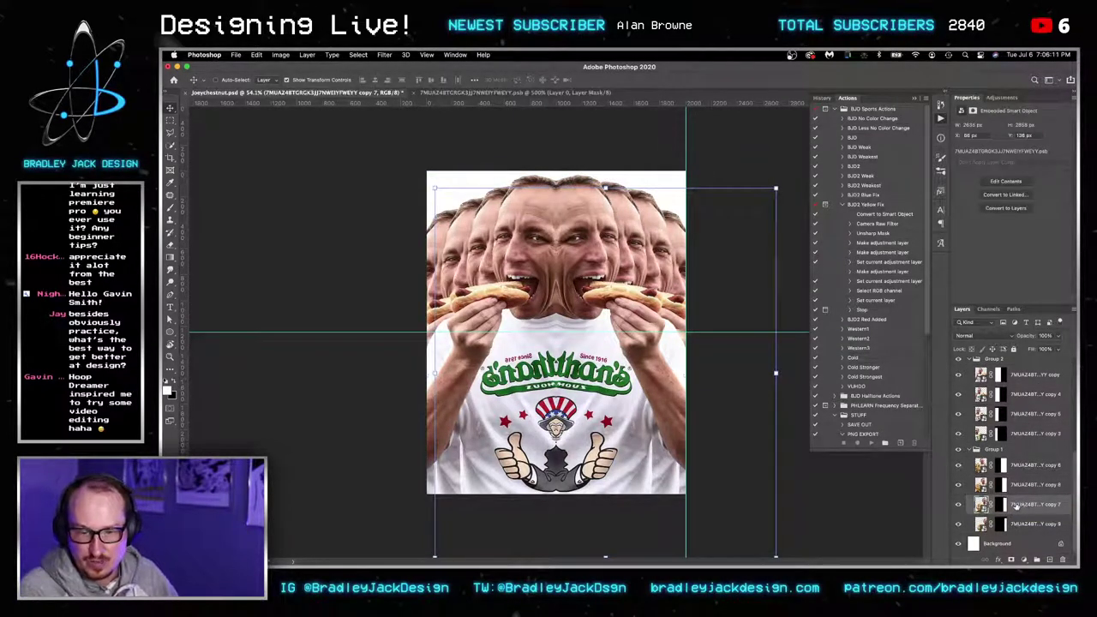
Select all four right half cutouts in Group 1 and distribute them evenly along the vertical.
left_click(1019, 517)
left_click(1013, 466, "shift")
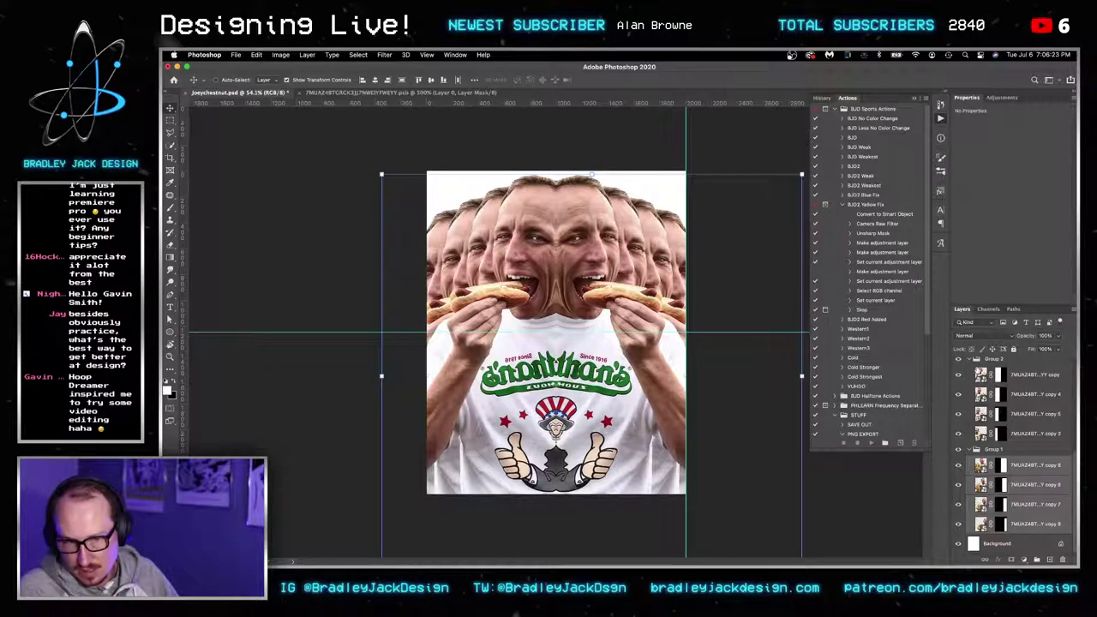
Show the hotdogchestnut layer, scale it to about 43.5%, and place it in the lower left of the poster.
scroll(986, 386, "up", 5)
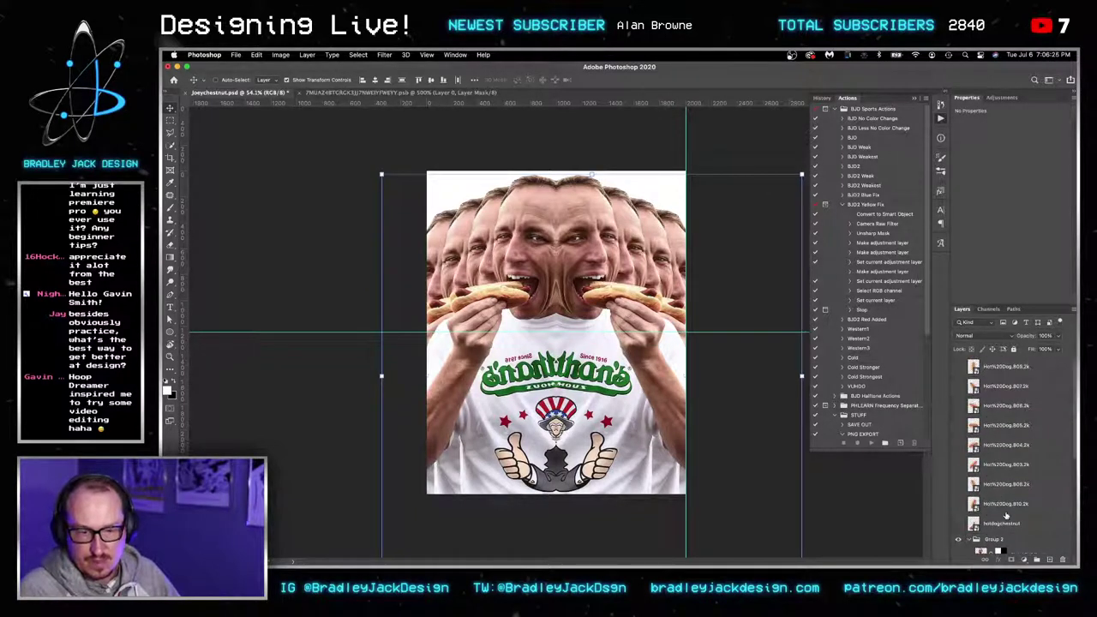
left_click(1005, 519)
scroll(994, 509, "down", 1)
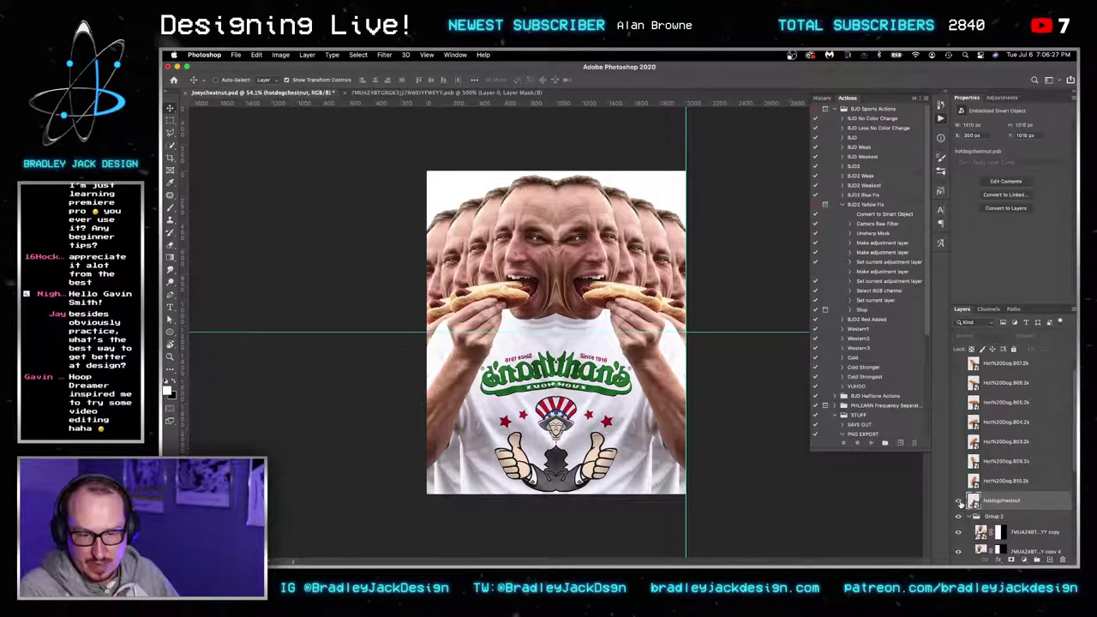
left_click(959, 502)
key("ctrl+t")
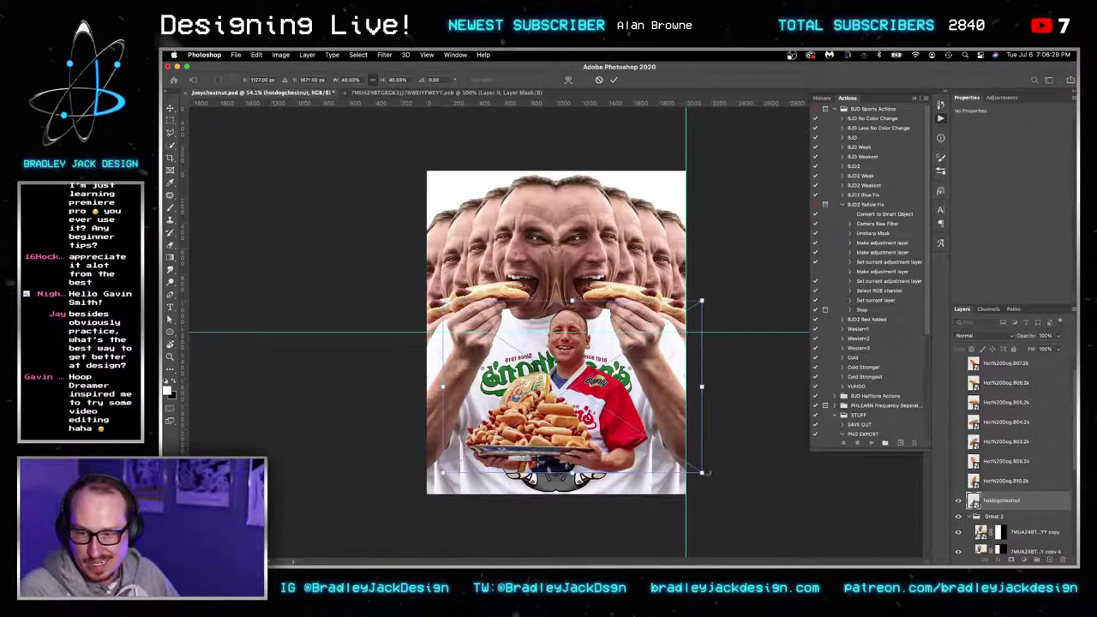
left_click_drag(703, 474, 735, 485)
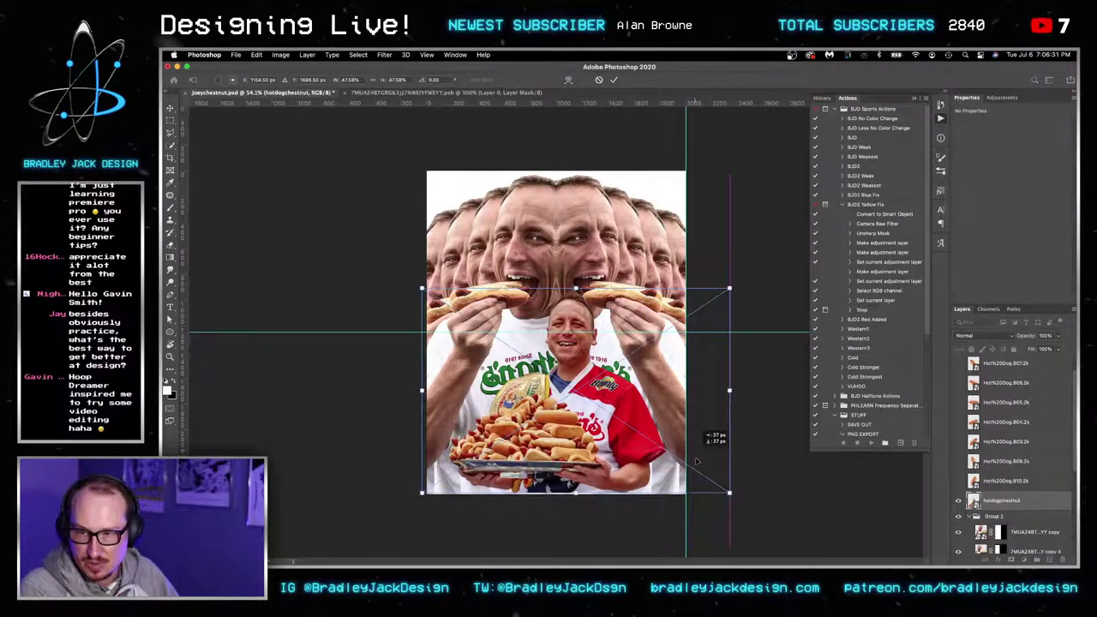
left_click_drag(682, 428, 628, 430)
key("Return")
left_click_drag(633, 291, 615, 307)
left_click_drag(575, 382, 561, 382)
key("Return")
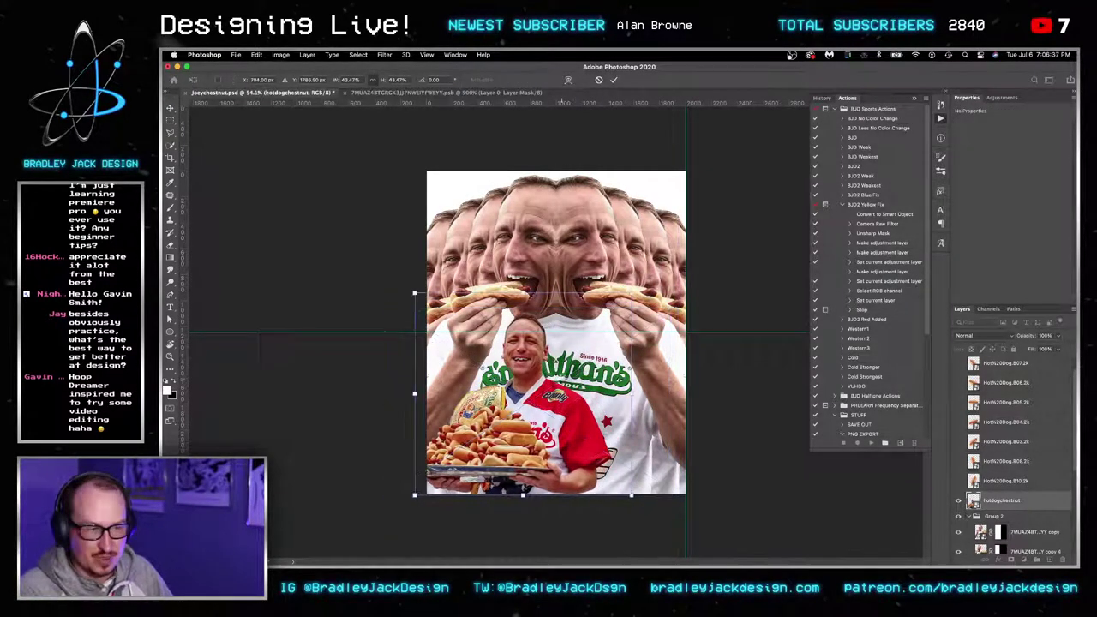
Brighten the hotdogchestnut smart object's contents with the Curves 1 copy layer at the top, save them, and return to the poster.
key("z")
left_click(554, 372)
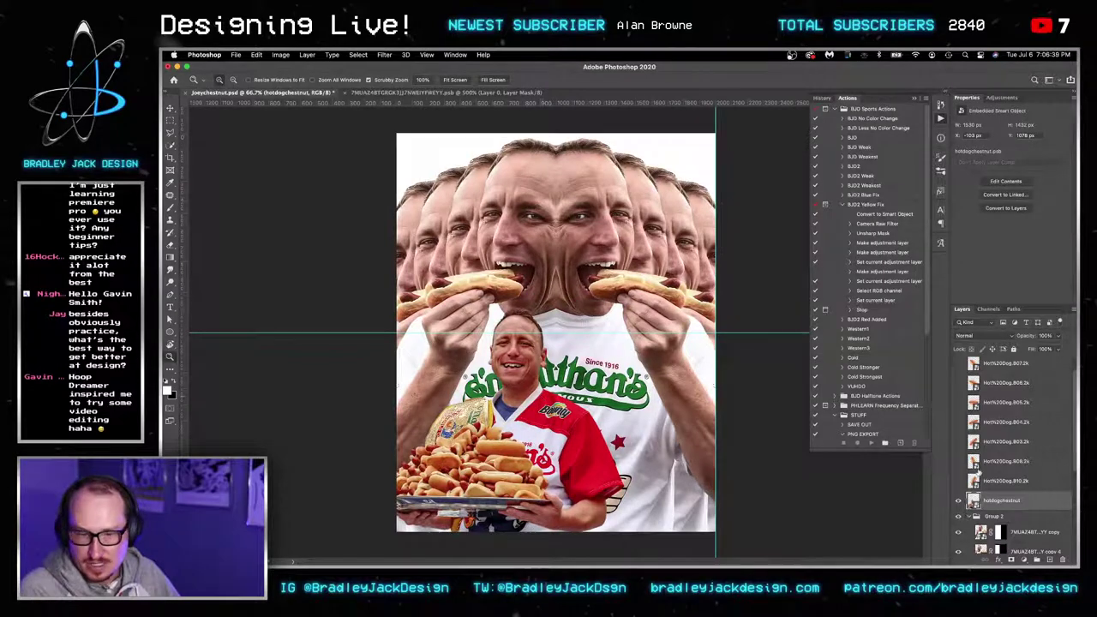
key("v")
double_click(973, 501)
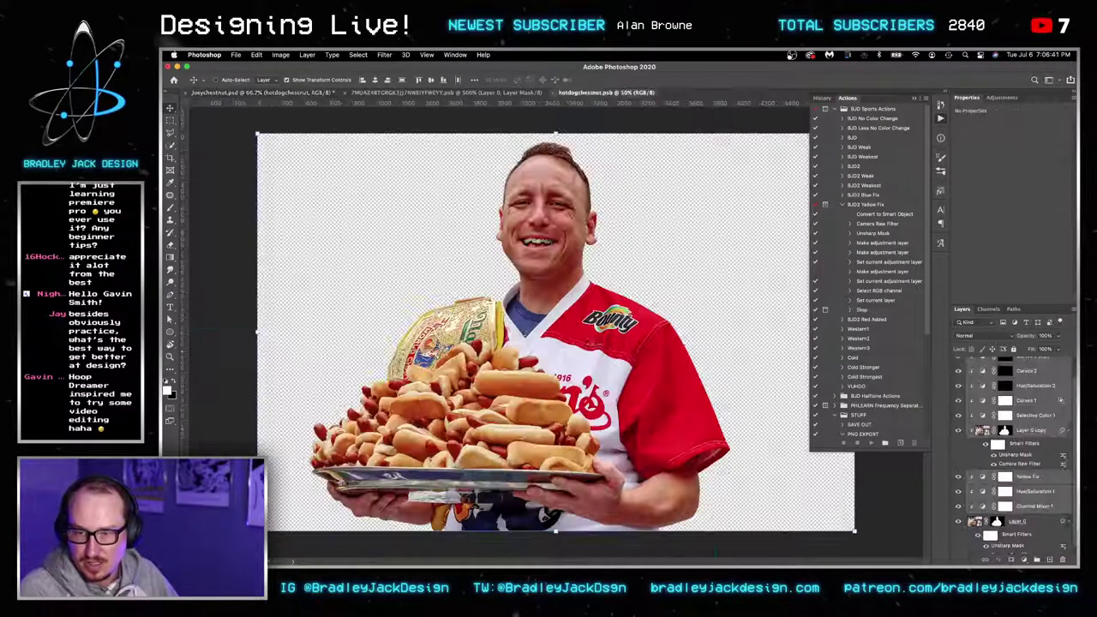
scroll(1004, 405, "up", 2)
left_click(1022, 364)
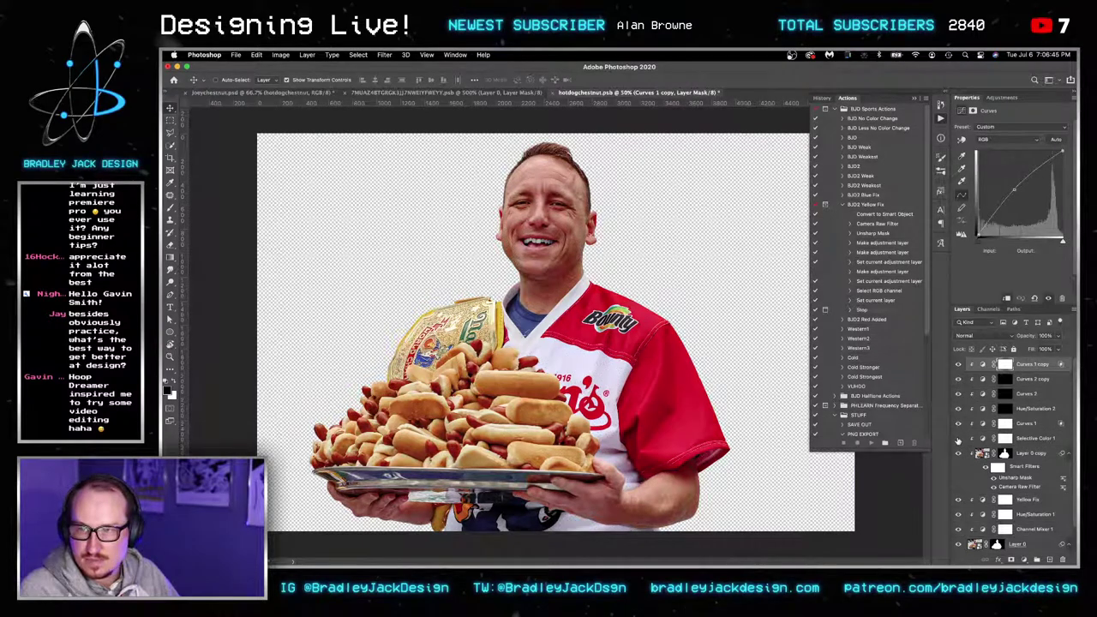
key("super+s")
key("super+w")
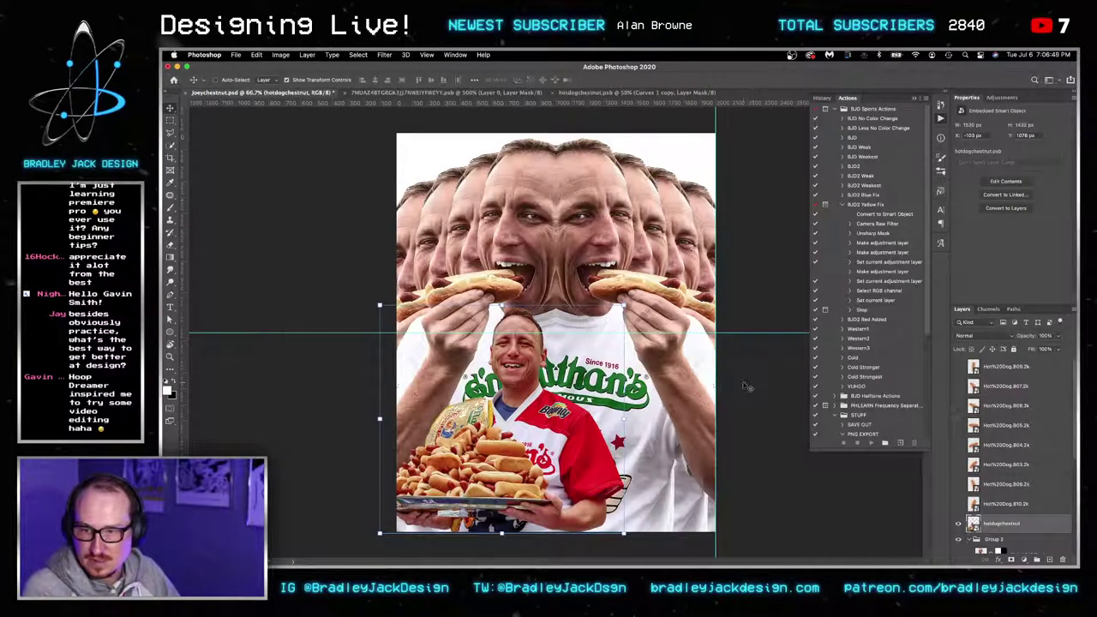
Nudge the hotdogchestnut cutout 10 px left and place a vertical guide at the canvas centre.
key("shift+Left")
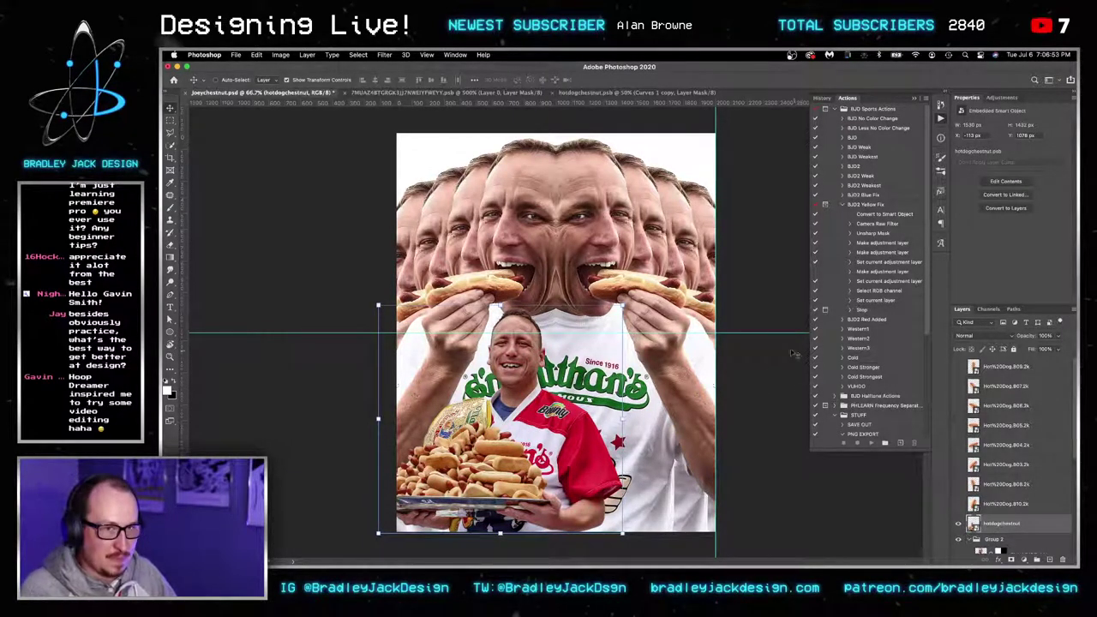
key("super+a")
left_click_drag(184, 283, 555, 267)
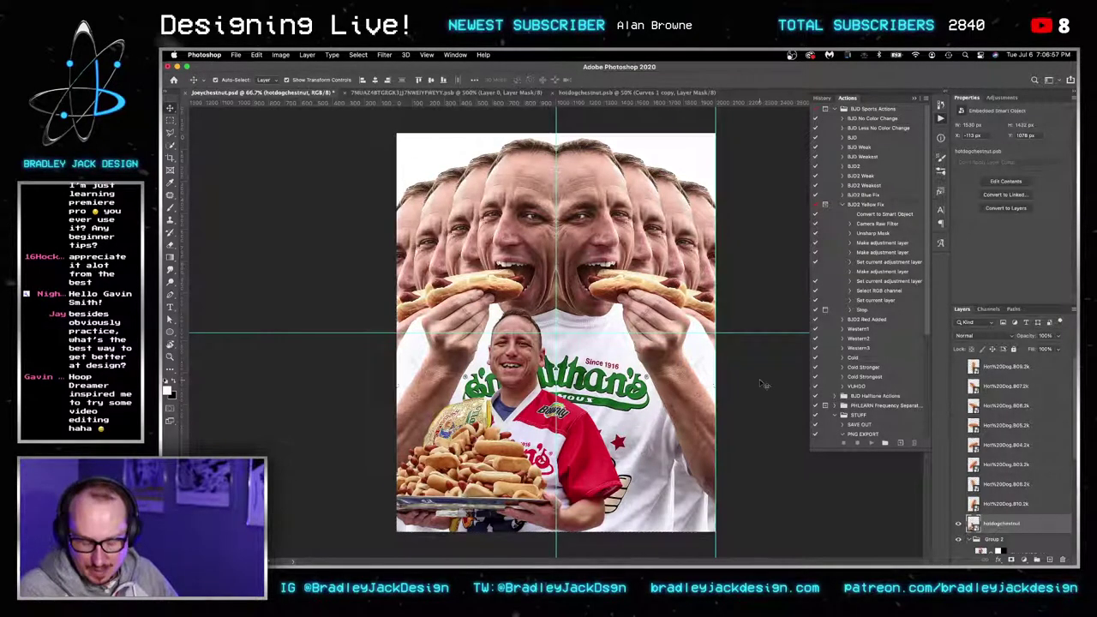
key("ctrl+d")
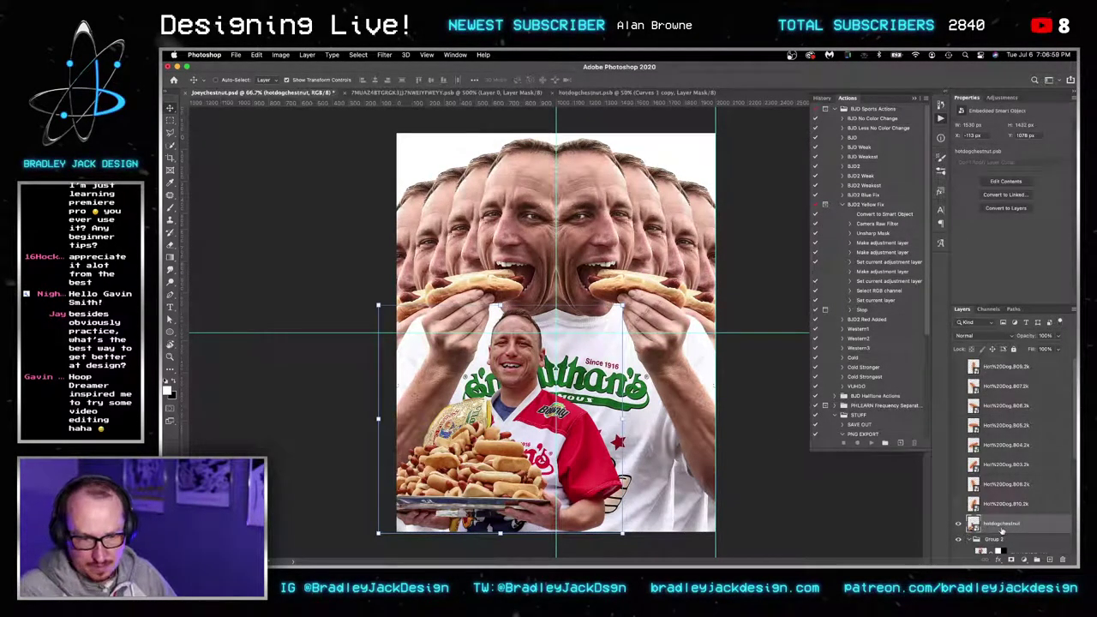
Mask the hotdogchestnut layer so only the part in the left half of the canvas shows.
key("m")
left_click_drag(386, 132, 555, 557)
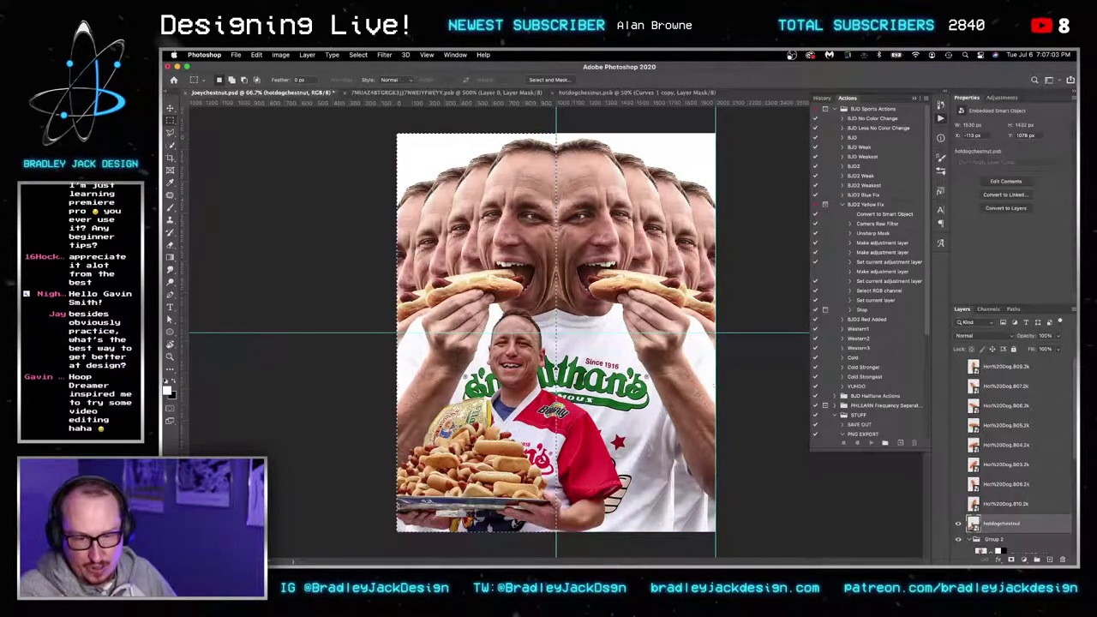
left_click(1010, 559)
Duplicate the masked hotdogchestnut layer, mirror the copy with a width of -100%, and move it onto the right half of the poster.
key("super+j")
key("v")
key("ctrl+t")
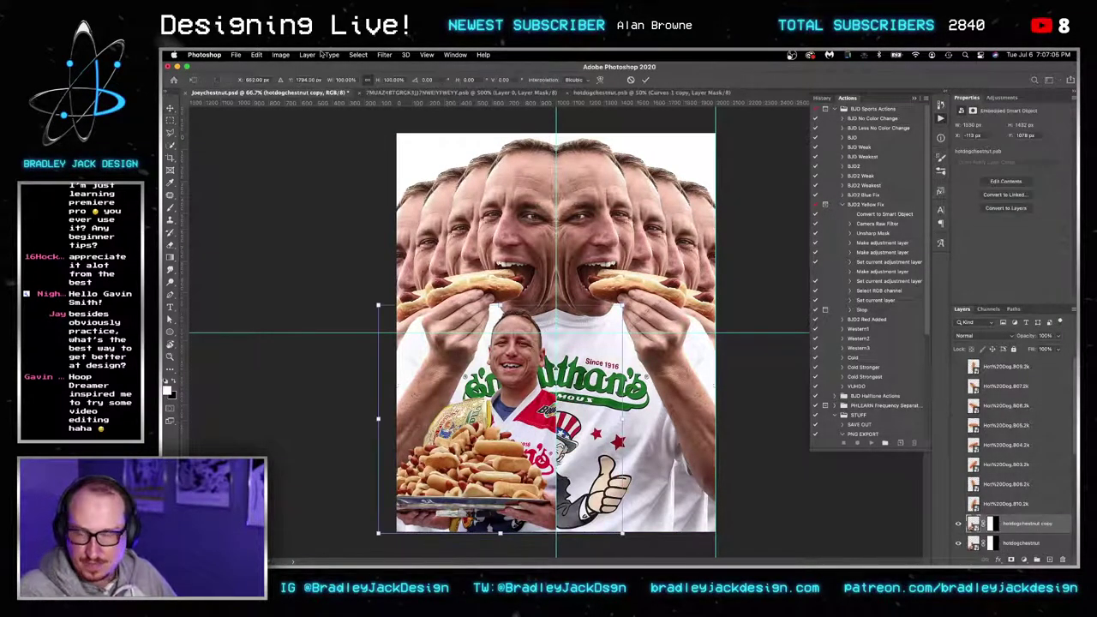
left_click(345, 79)
type("-100")
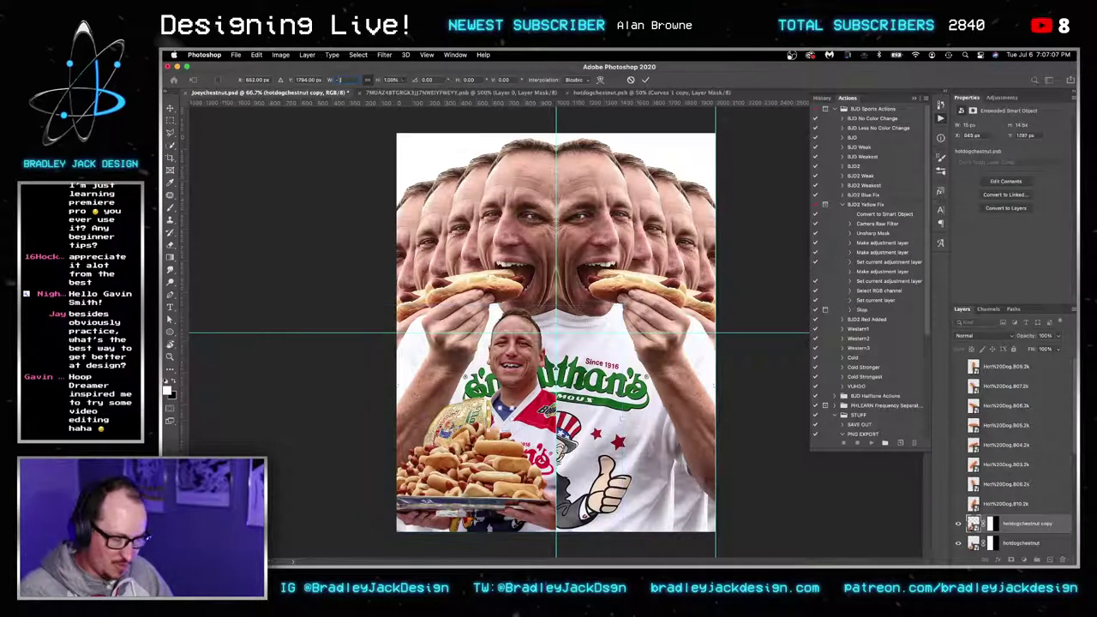
key("Return")
key("Return")
left_click_drag(516, 436, 633, 412)
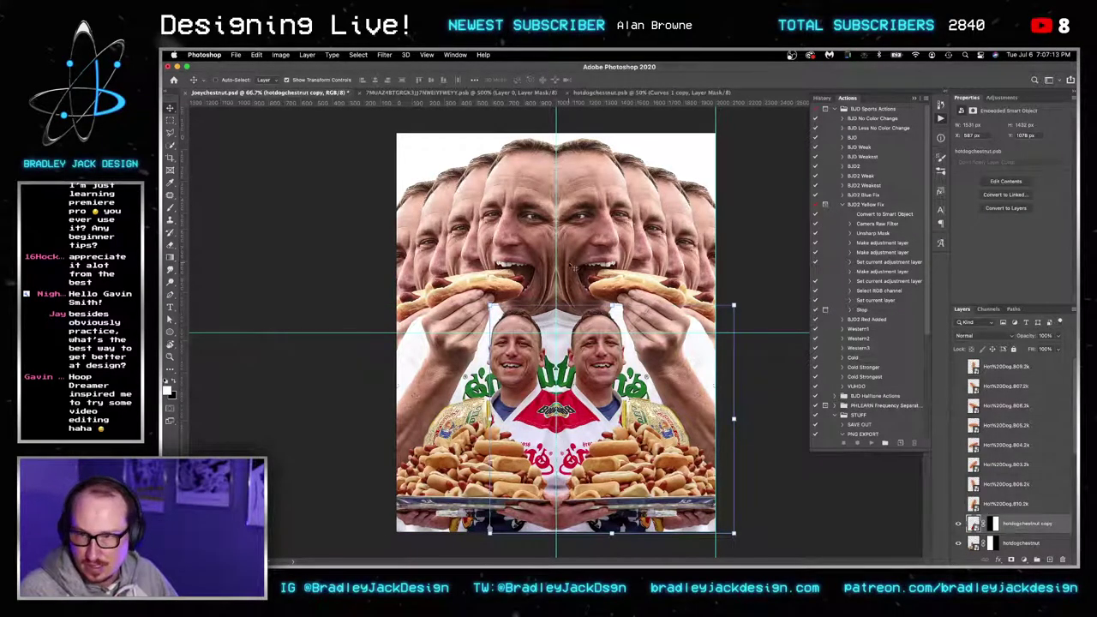
Move the centre guide just outside the canvas's left edge and nudge the mirrored copy to X 583 px against the original half.
left_click_drag(556, 262, 383, 257)
scroll(559, 421, "up", 6)
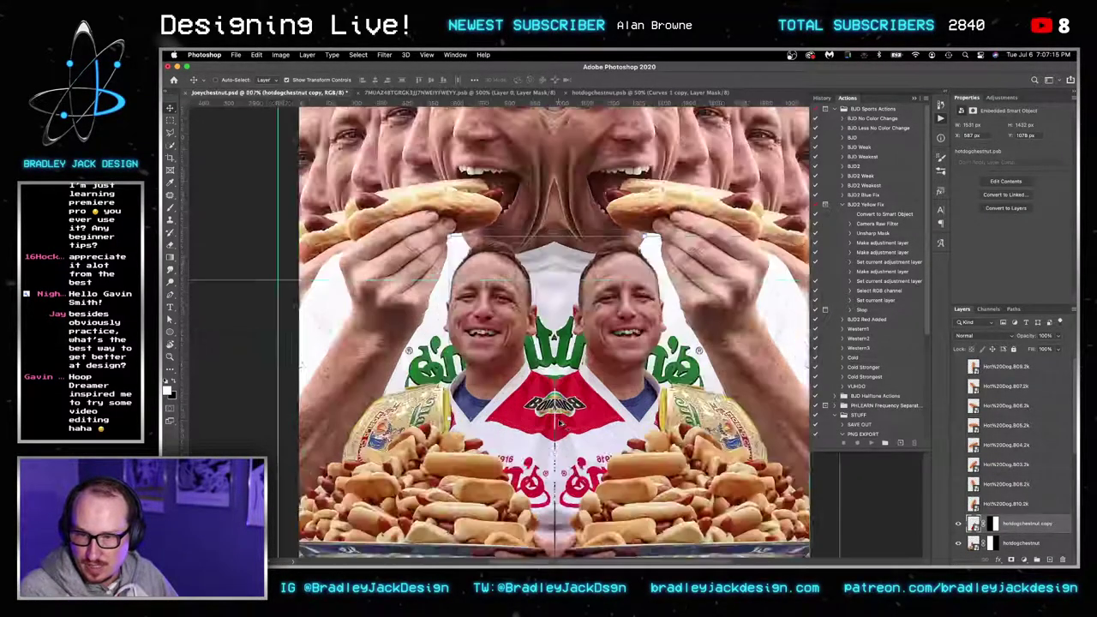
key("shift+Left")
key("Right")
key("Right")
key("Right")
key("Right")
key("Right")
key("Right")
key("Right")
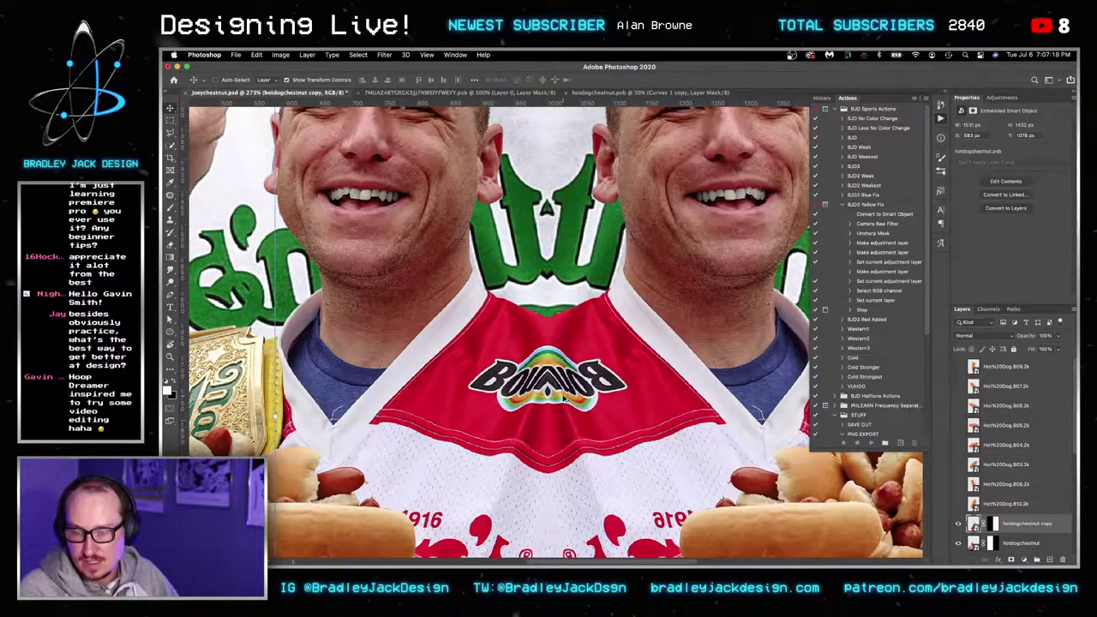
scroll(562, 424, "down", 6)
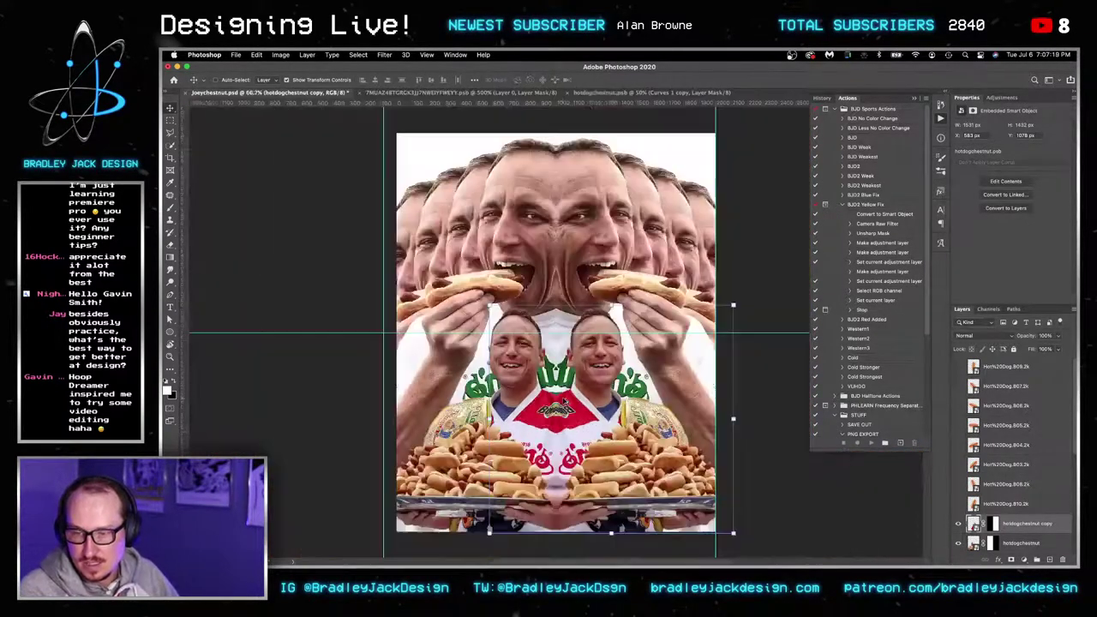
Select both hotdogchestnut halves, nudge them slightly down together, and save the poster.
left_click(1017, 546, "shift")
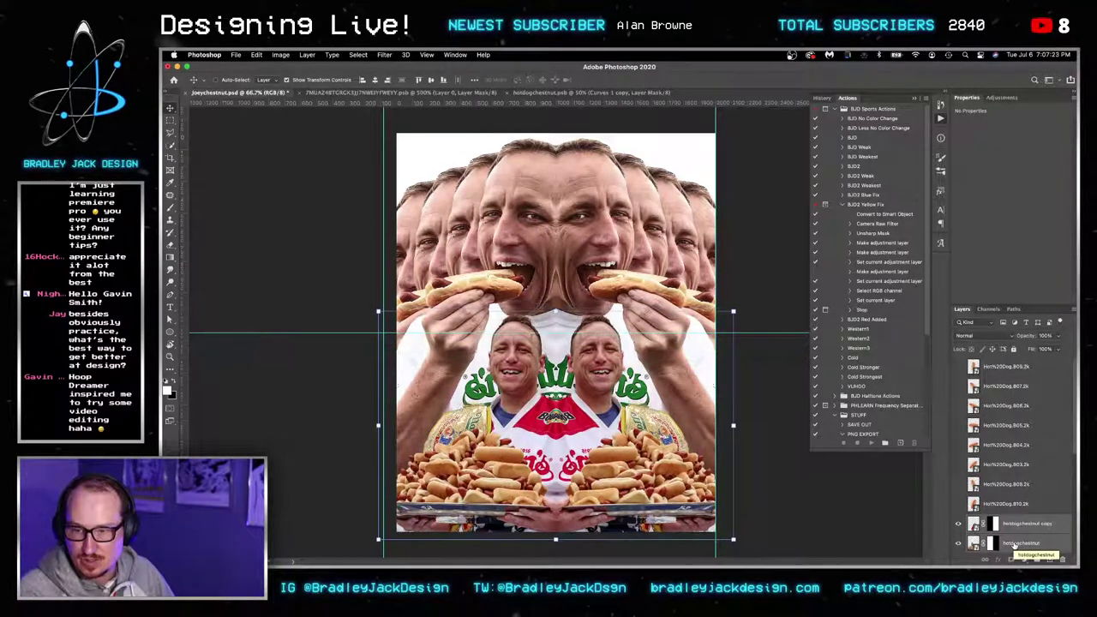
key("Down")
key("Down")
key("Down")
key("Down")
key("Down")
key("Down")
key("Down")
key("Down")
key("Down")
key("Down")
key("Up")
key("Up")
key("Up")
key("Up")
key("Up")
key("Up")
key("Up")
key("Up")
key("Up")
key("Up")
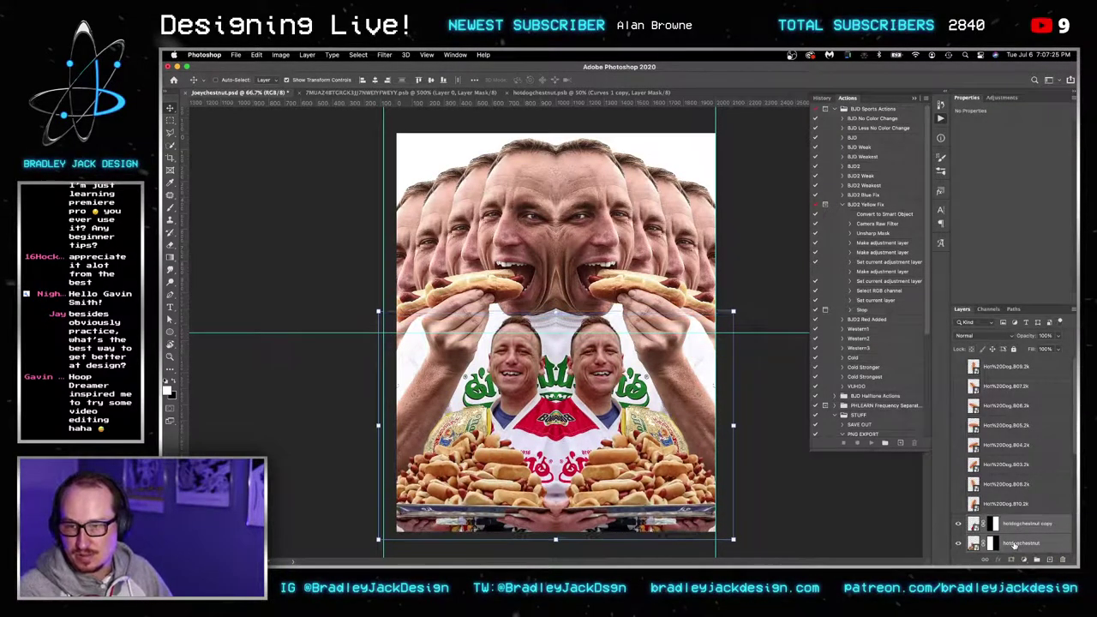
key("Up")
key("super+s")
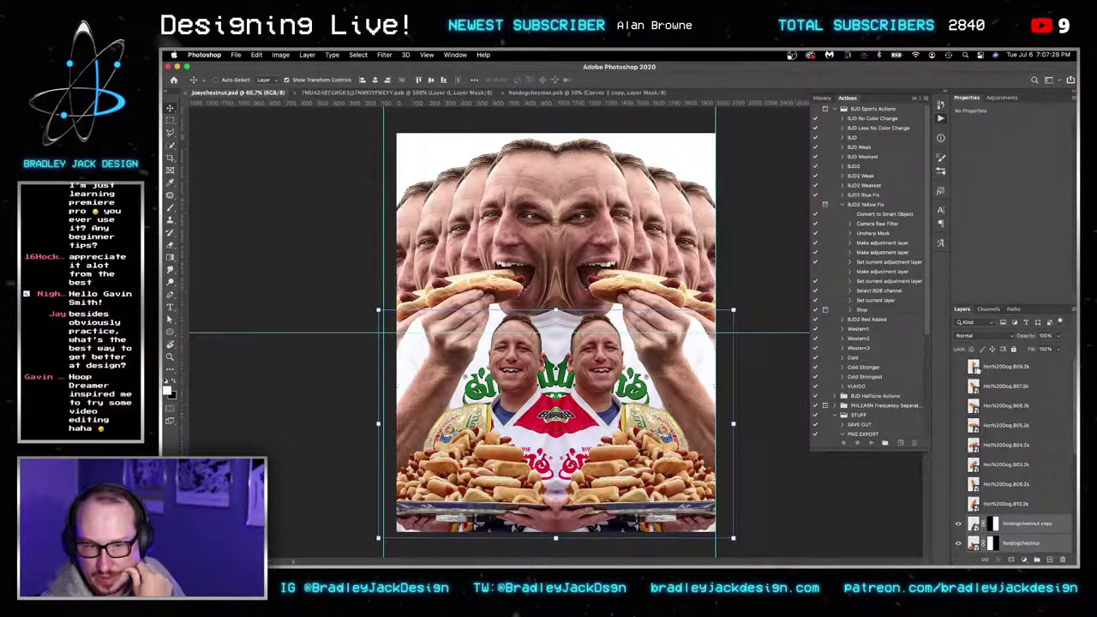
Try scaling the Hot%20Dog.B09.2k image down to about 271 px wide near the canvas centre.
left_click(958, 367)
left_click(990, 375)
key("super+t")
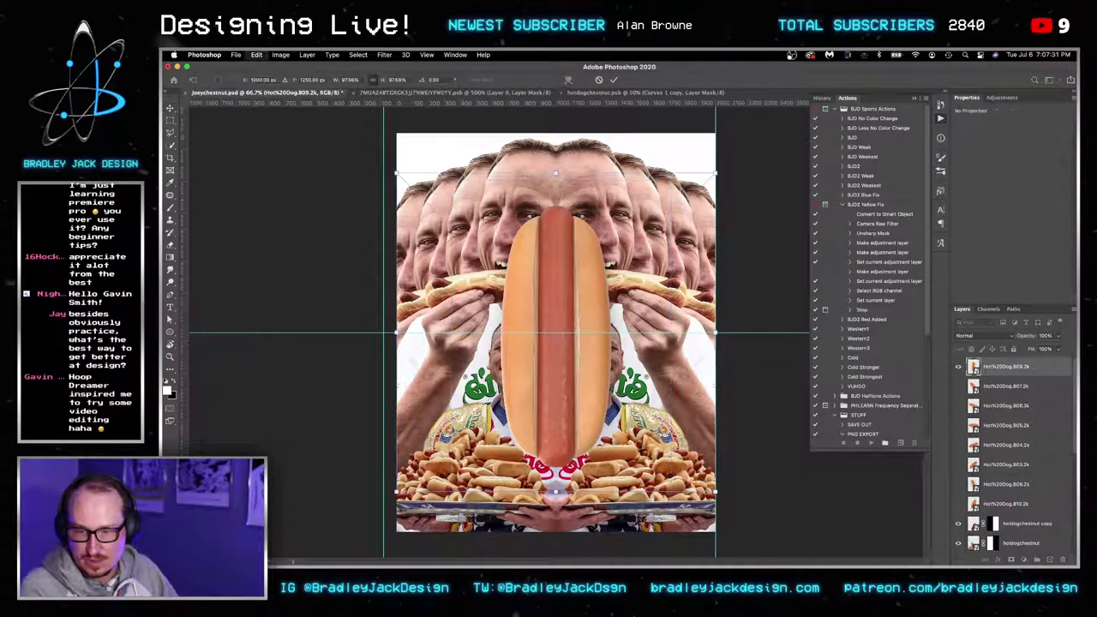
left_click_drag(717, 493, 586, 360)
key("Return")
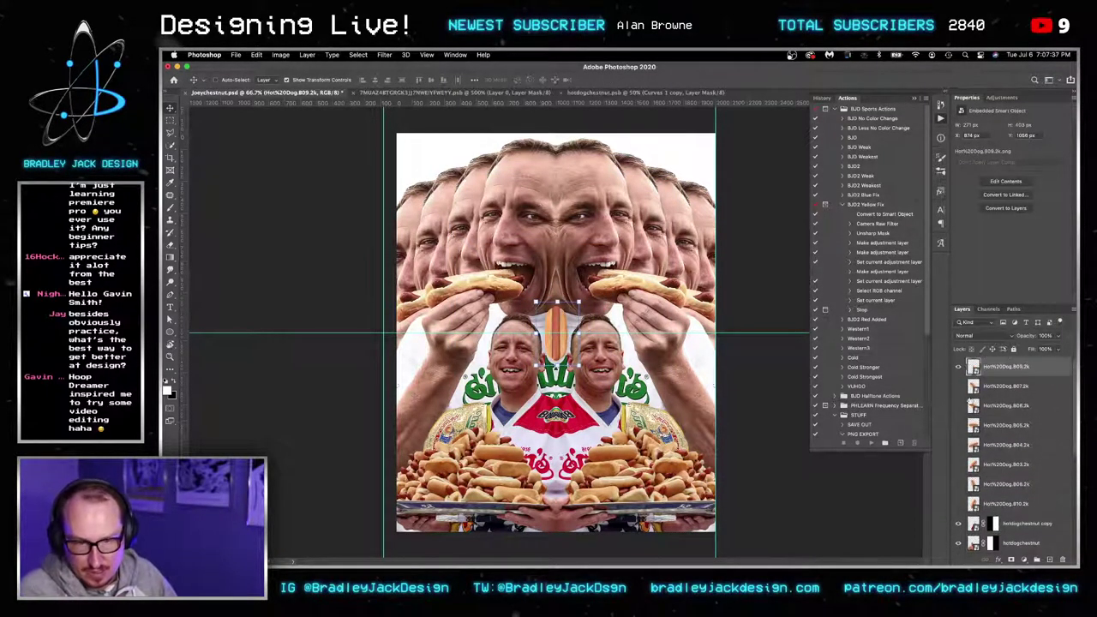
left_click(958, 368)
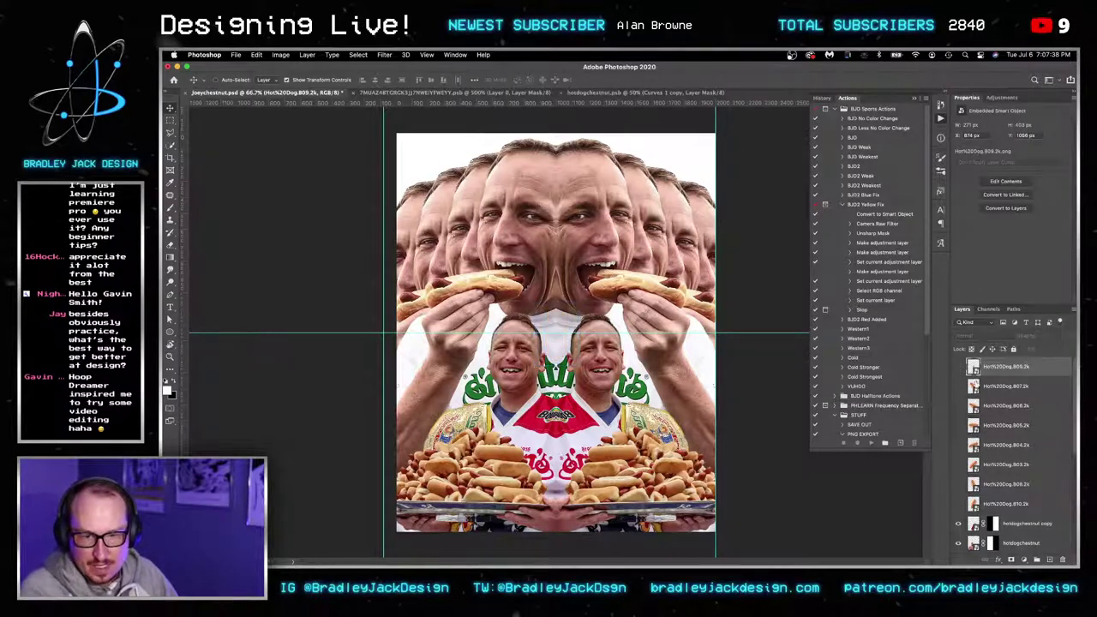
Show all eight Hot%20Dog layers and move the B08 layer directly beneath B09 in the stacking order.
left_click(959, 368)
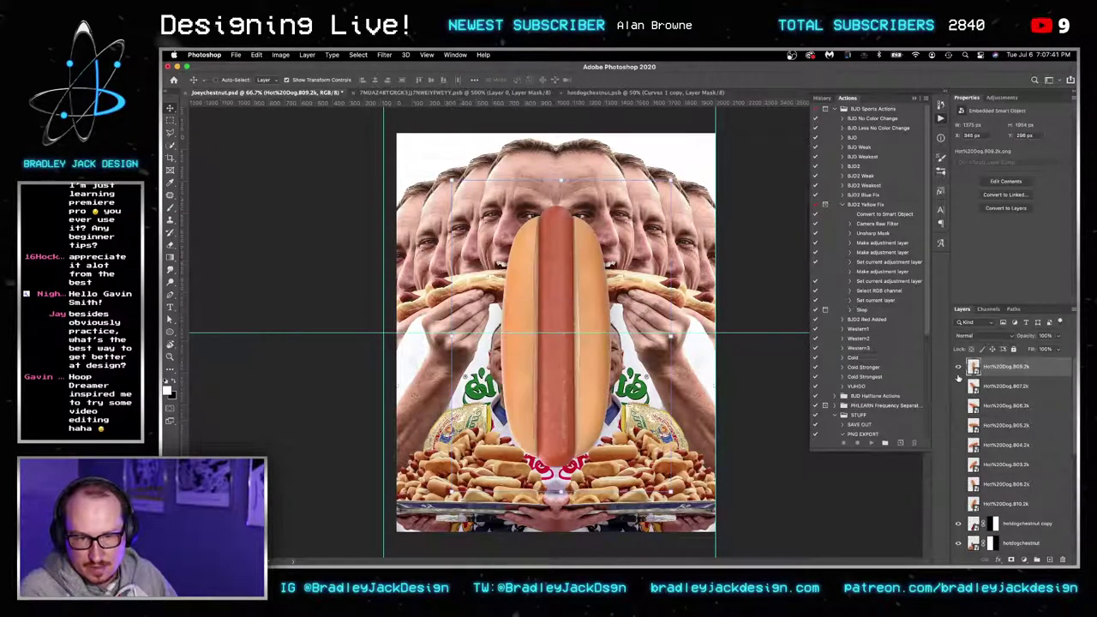
left_click_drag(958, 384, 960, 464)
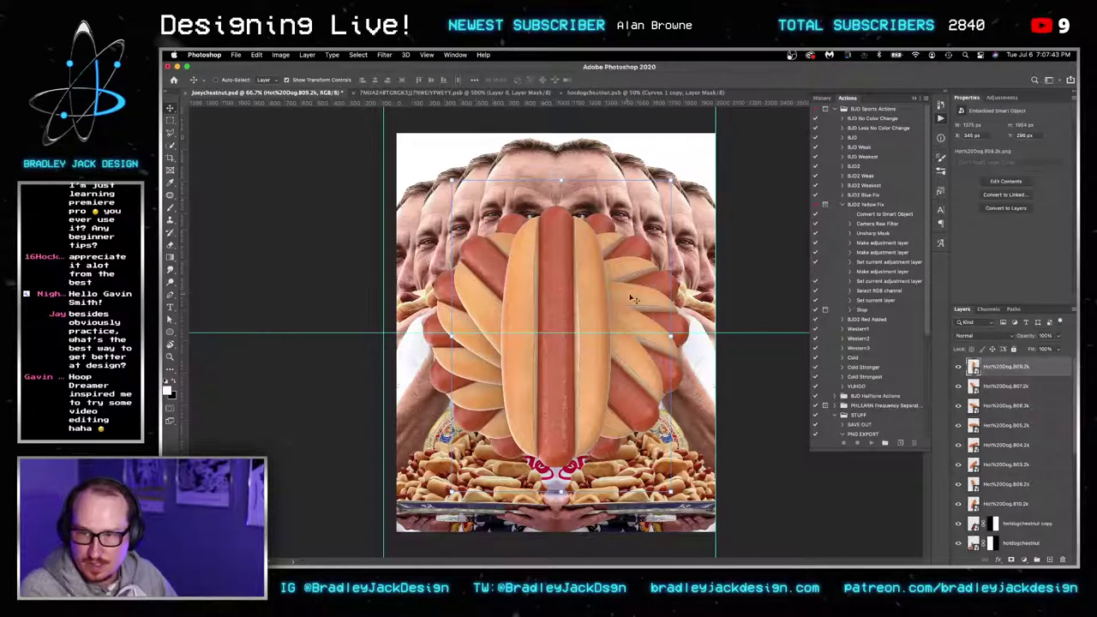
left_click(992, 388)
left_click_drag(997, 503, 996, 382)
key("super+z")
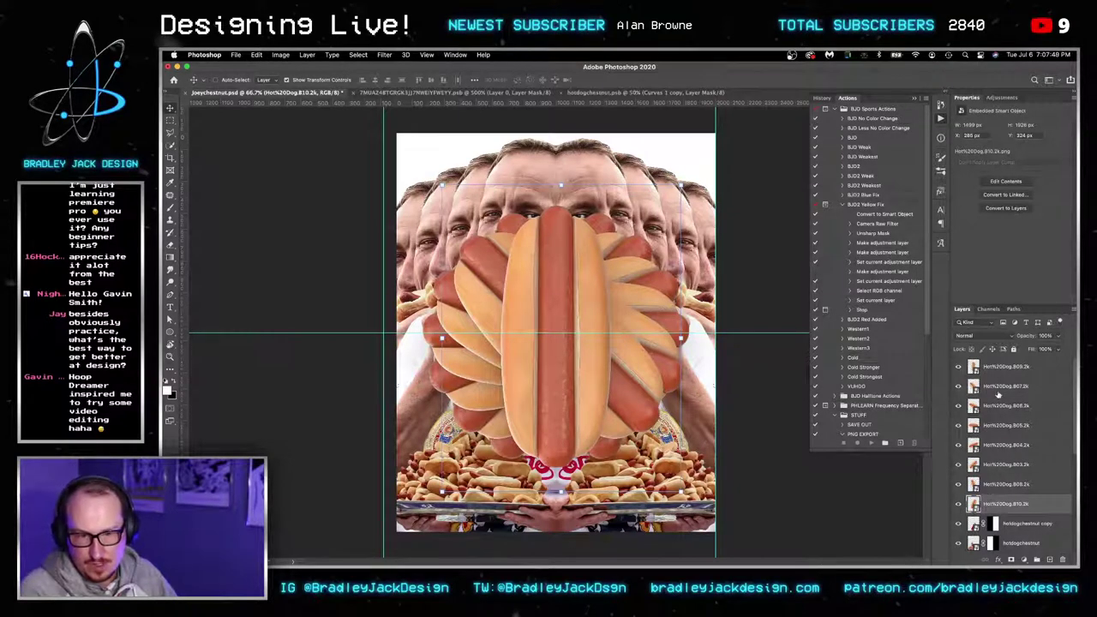
left_click_drag(989, 482, 994, 382)
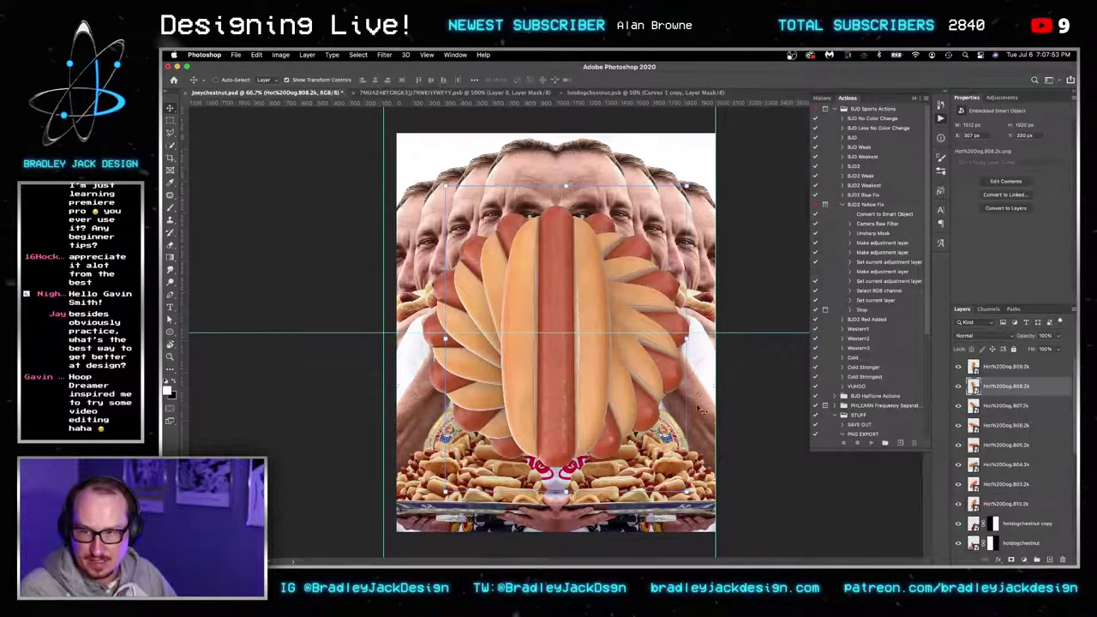
Try to enlarge all eight Hot%20Dog layers together beyond the canvas edges.
left_click(1005, 504)
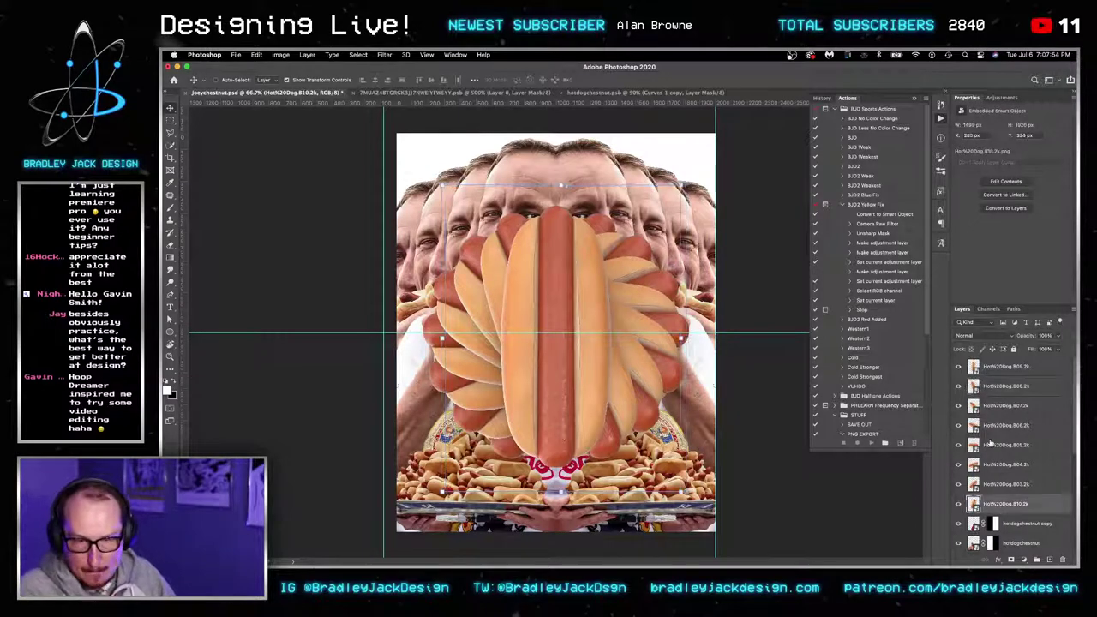
left_click(987, 367, "shift")
key("ctrl+t")
key("ctrl+minus")
key("ctrl+minus")
key("ctrl+minus")
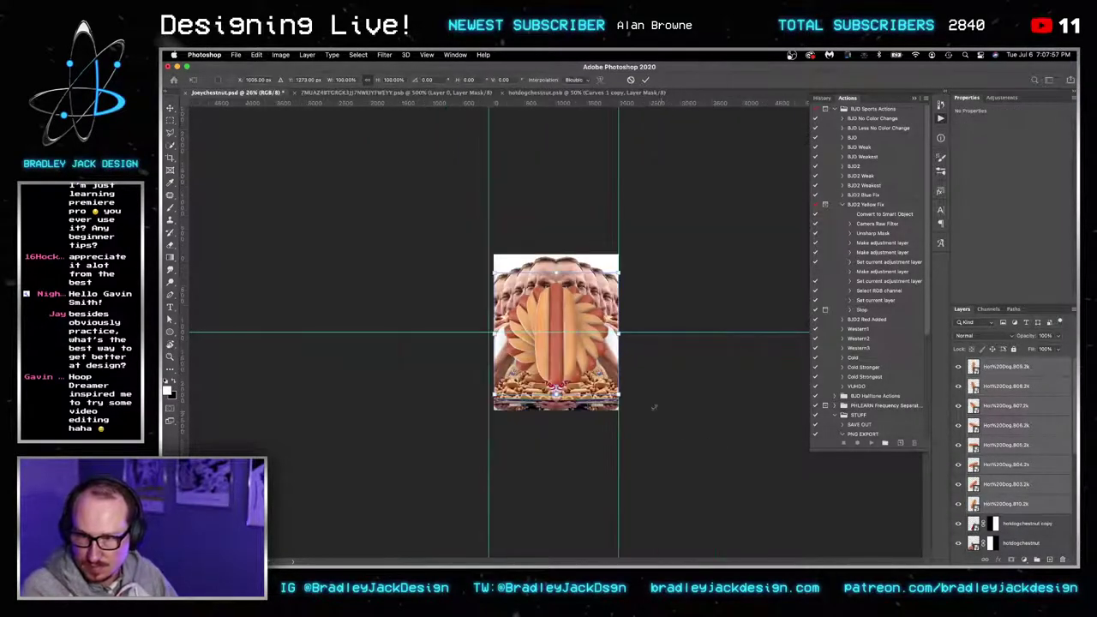
left_click_drag(619, 396, 691, 443)
key("Return")
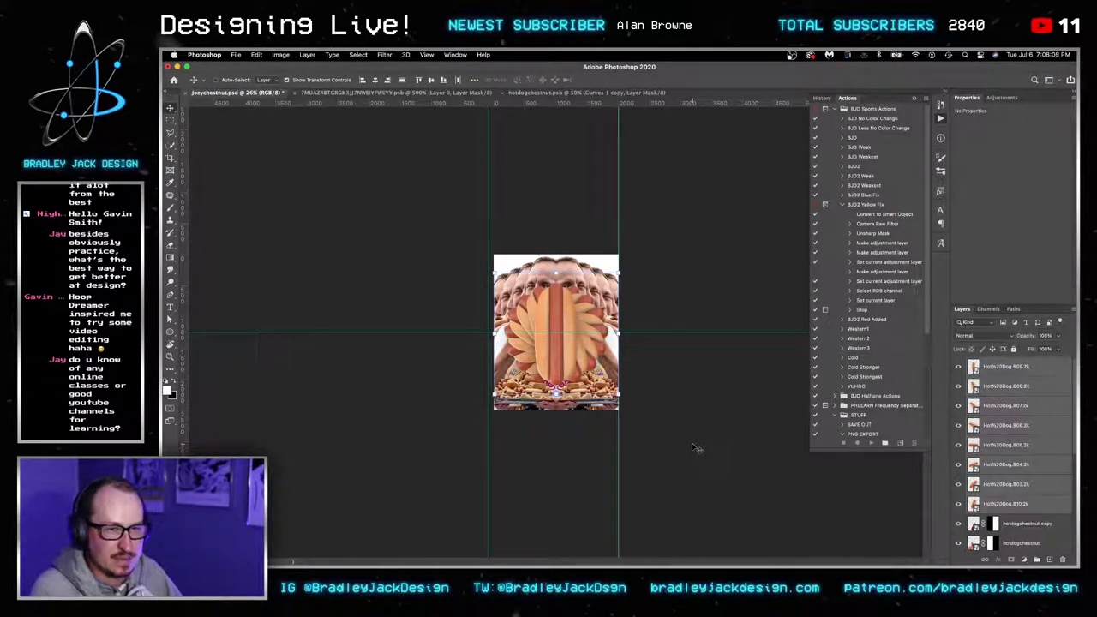
key("super+plus")
key("super+plus")
key("super+plus")
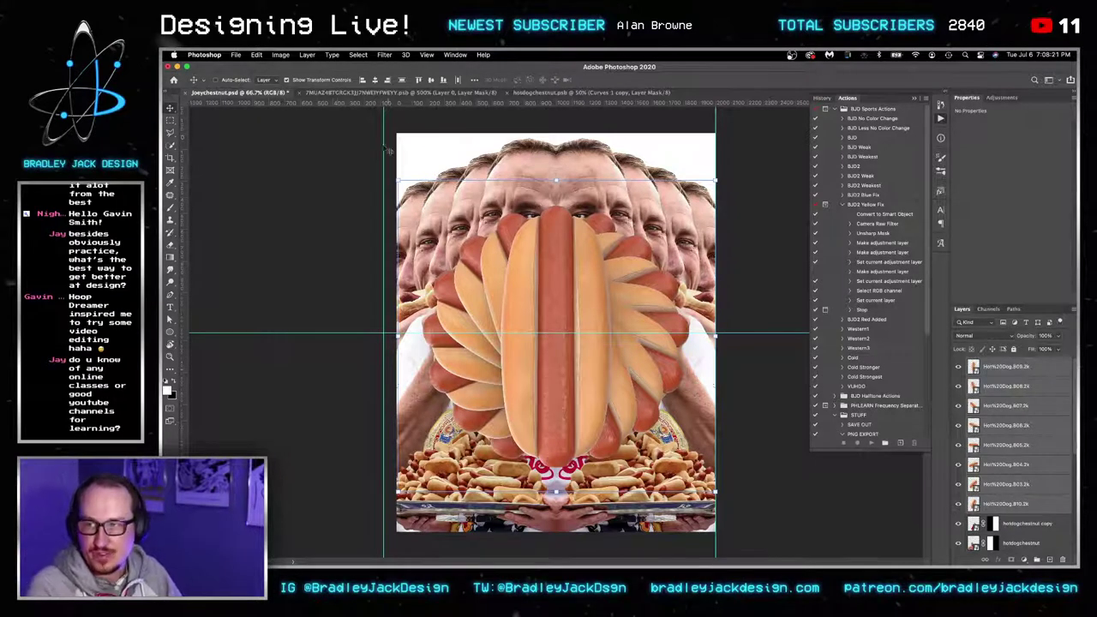
Place a vertical guide at the canvas's horizontal centre, using a full-canvas selection for alignment, and clear the selection.
key("super+a")
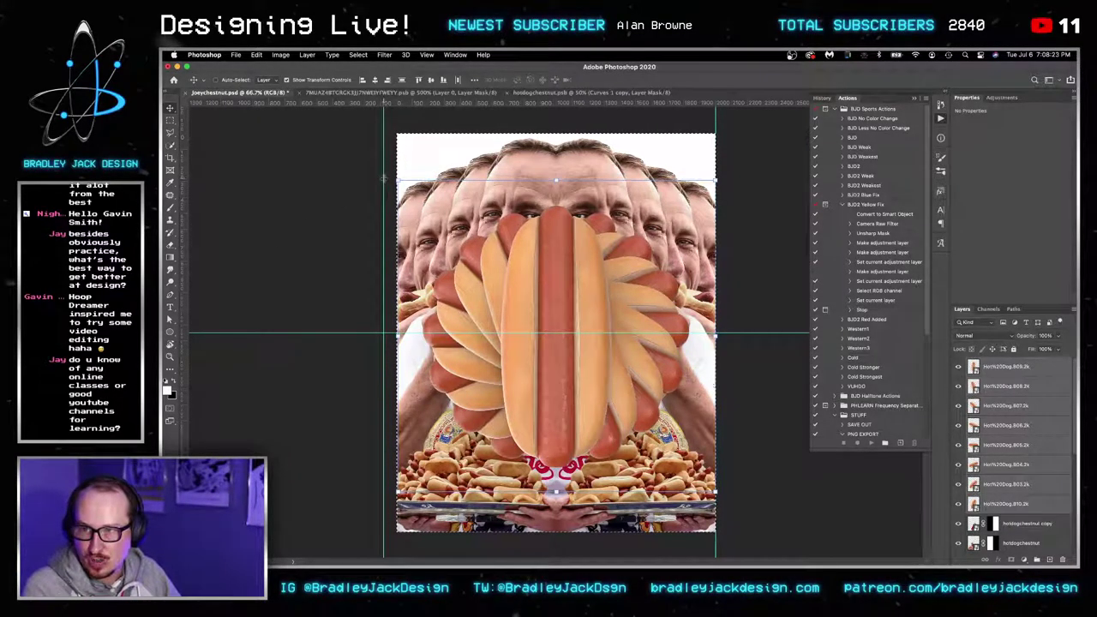
left_click_drag(181, 261, 556, 178)
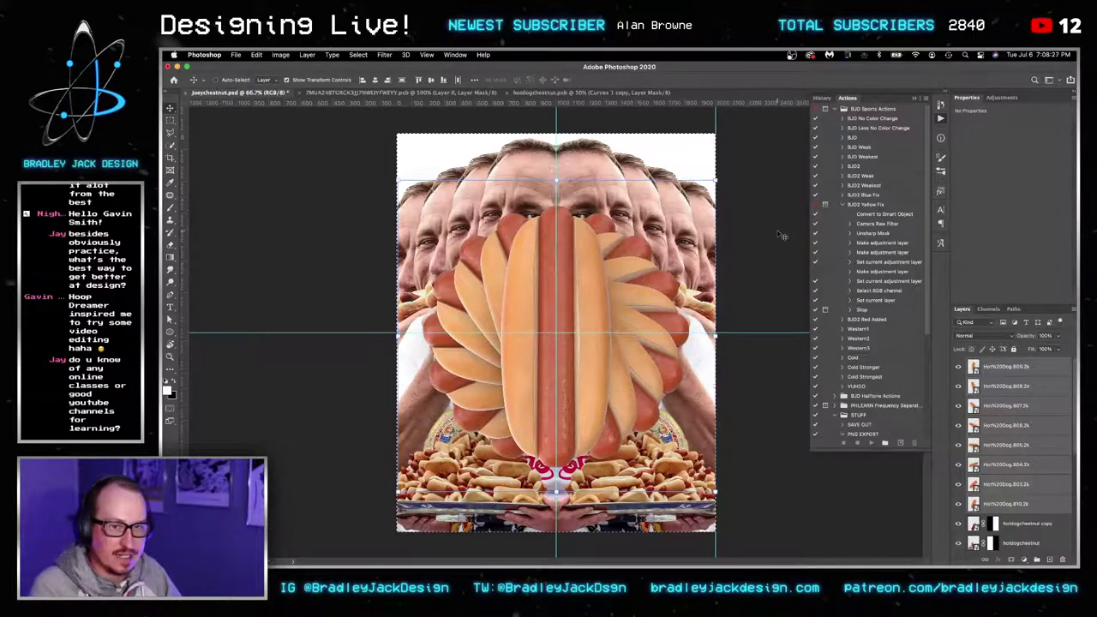
key("ctrl+d")
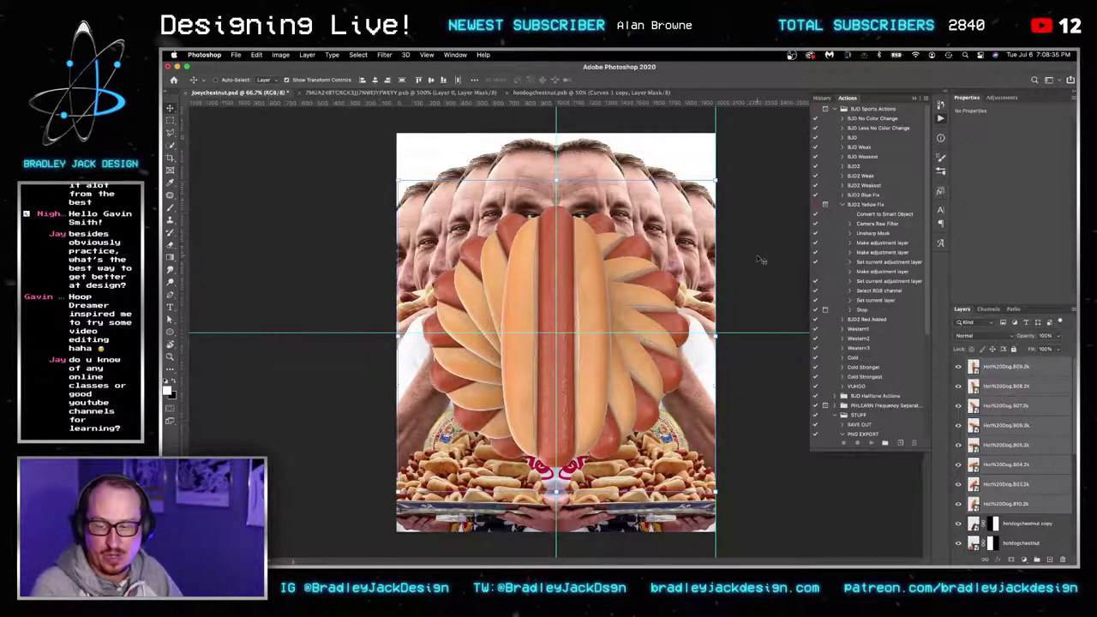
Scale the eight Hot%20Dog layers down to roughly half size around the centre and group them directly above the Background layer.
key("super+t")
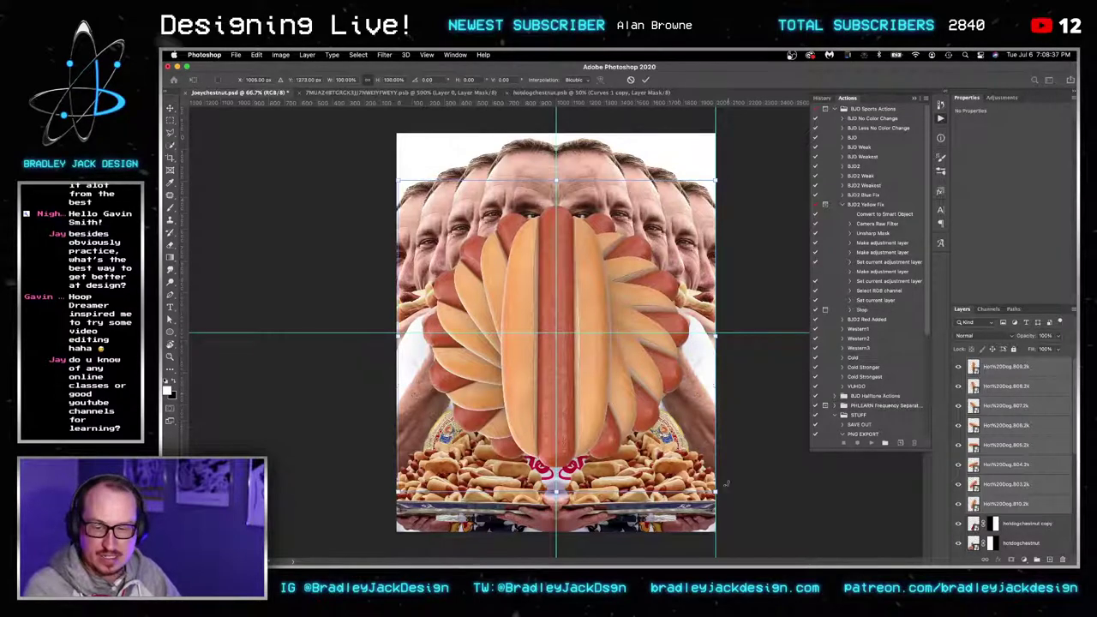
left_click_drag(718, 489, 654, 394)
key("Return")
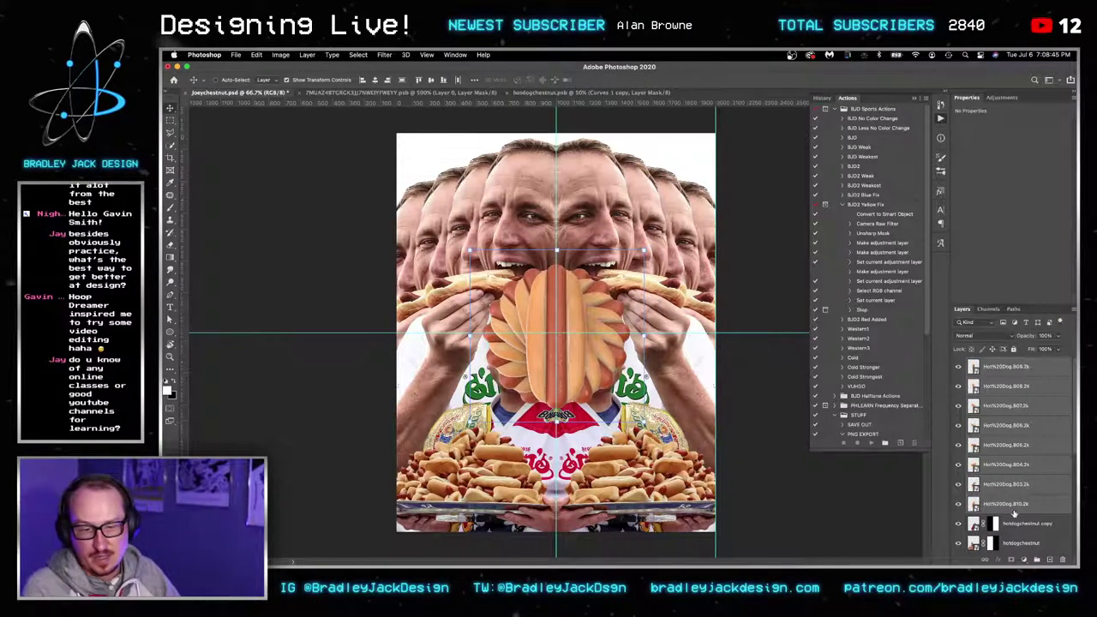
key("super+g")
key("super+shift+bracketleft")
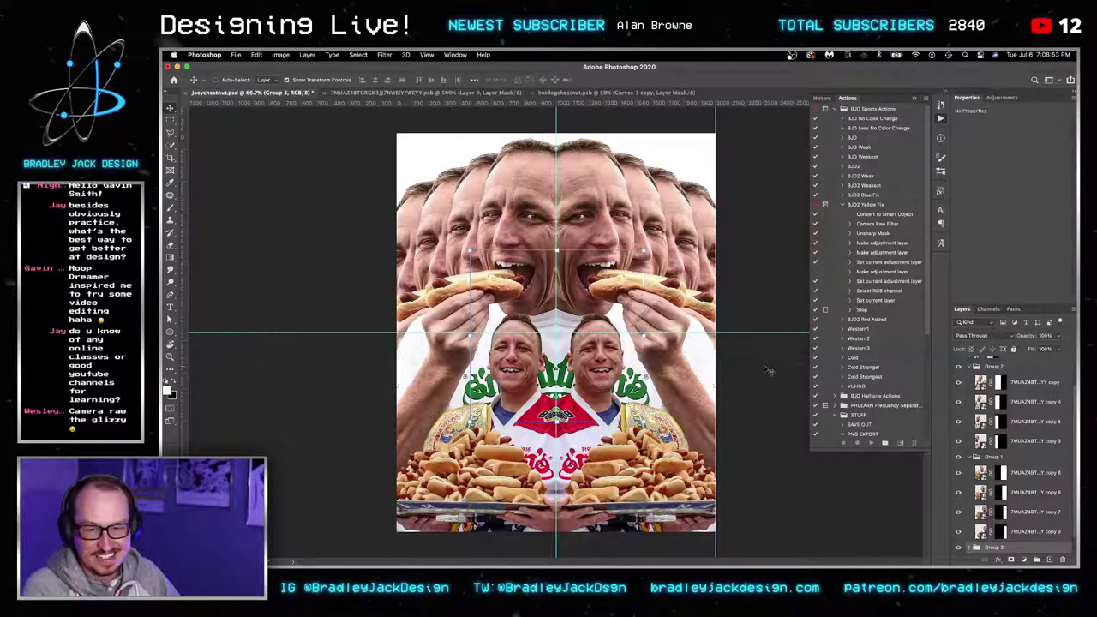
Collapse Group 1 and Group 2, select both face groups, and nudge them slightly down together.
left_click(993, 459)
scroll(991, 461, "down", 1)
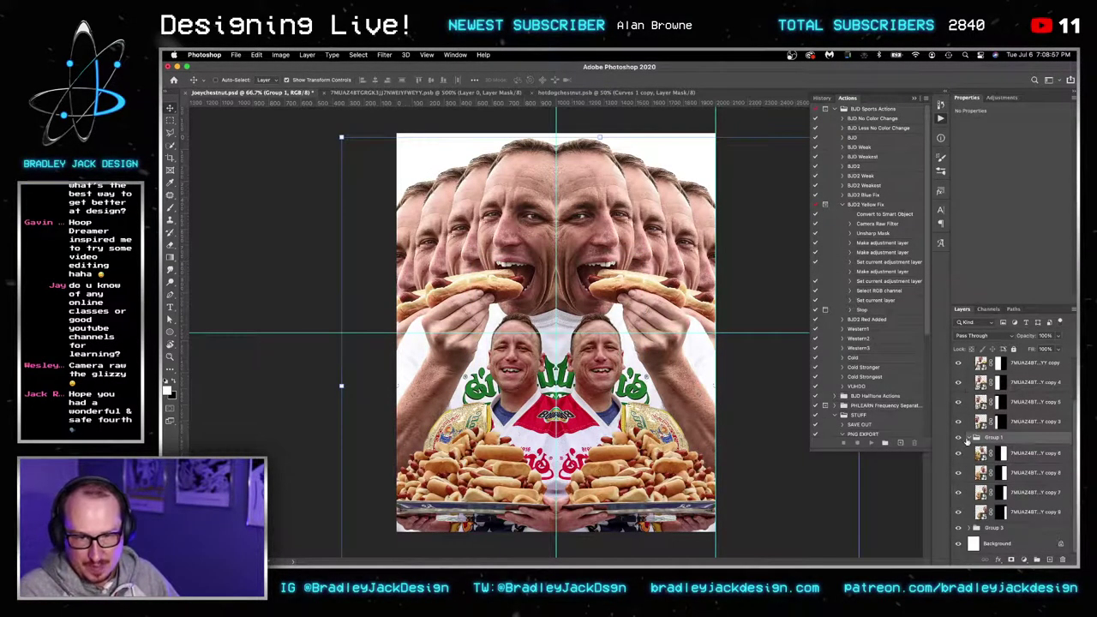
left_click(969, 438)
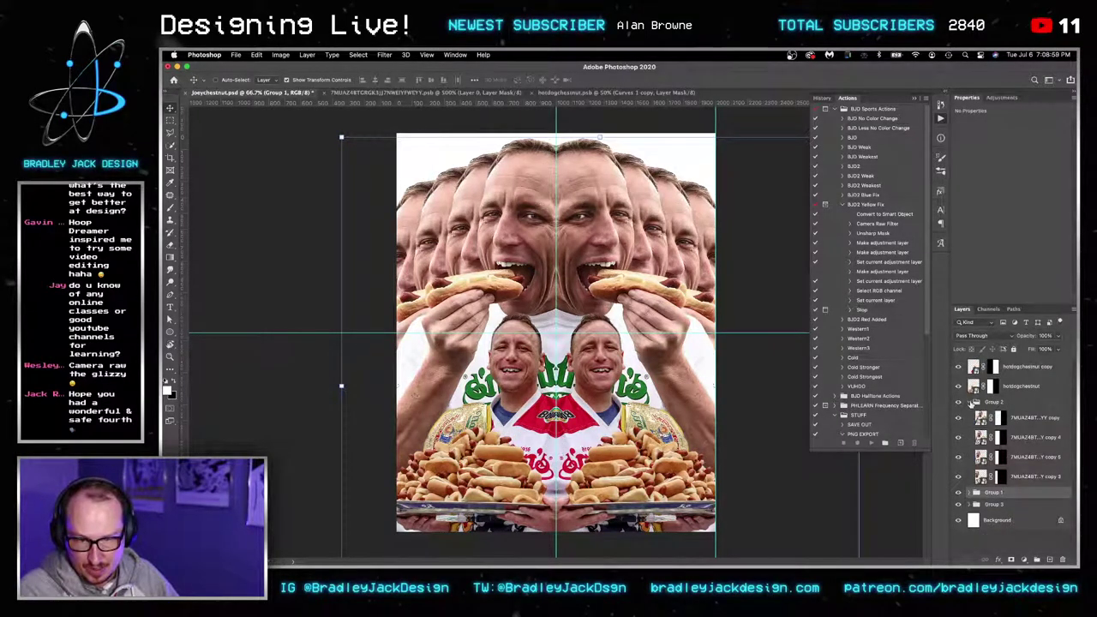
left_click(971, 403)
left_click(995, 401)
key("shift+Down")
key("shift+Down")
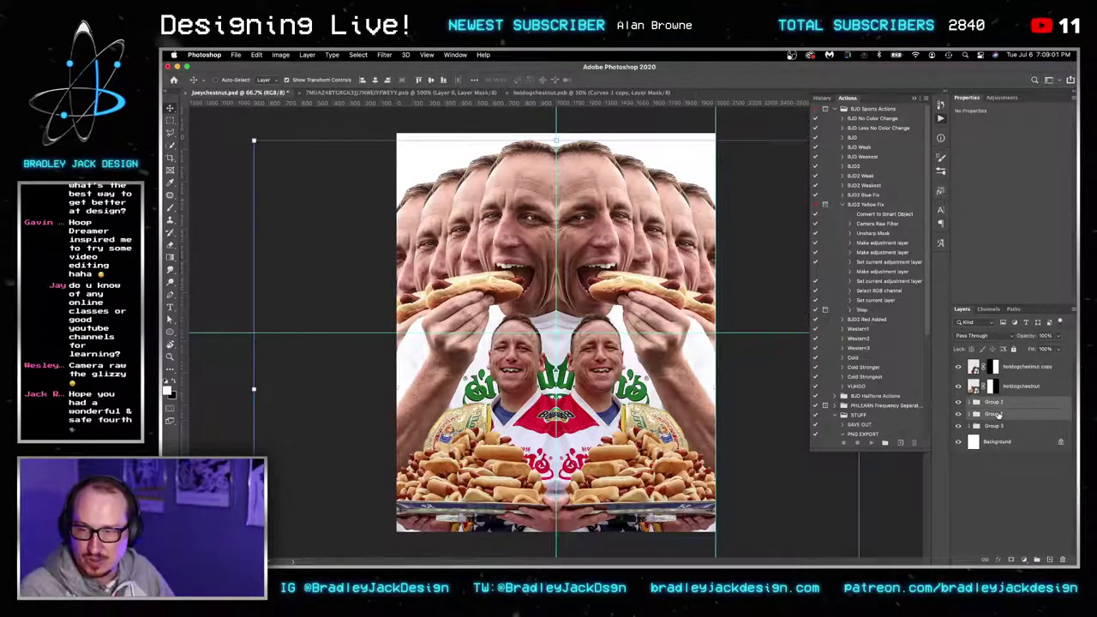
key("shift+Down")
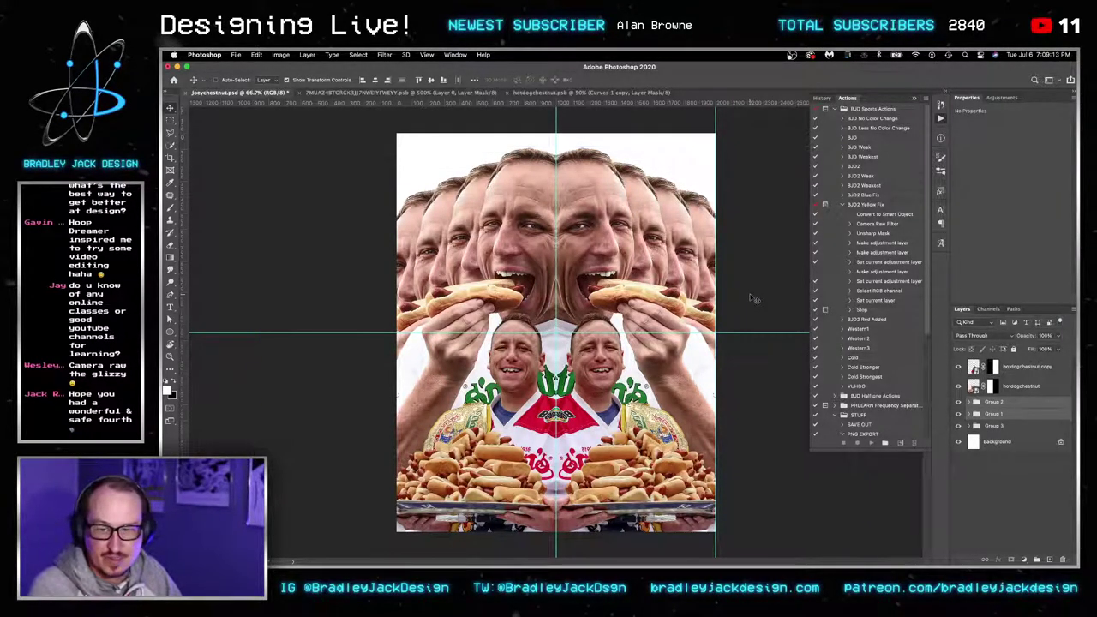
Select both hotdogchestnut halves and nudge the tray-holding figure slightly down.
left_click(1012, 369)
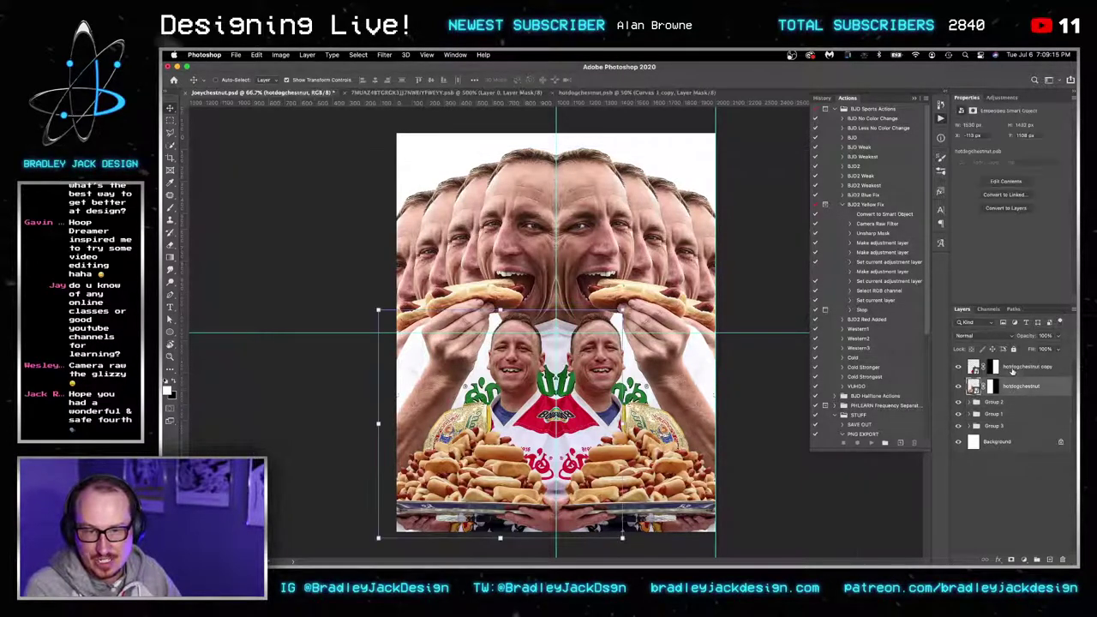
key("Down")
key("Down")
key("Down")
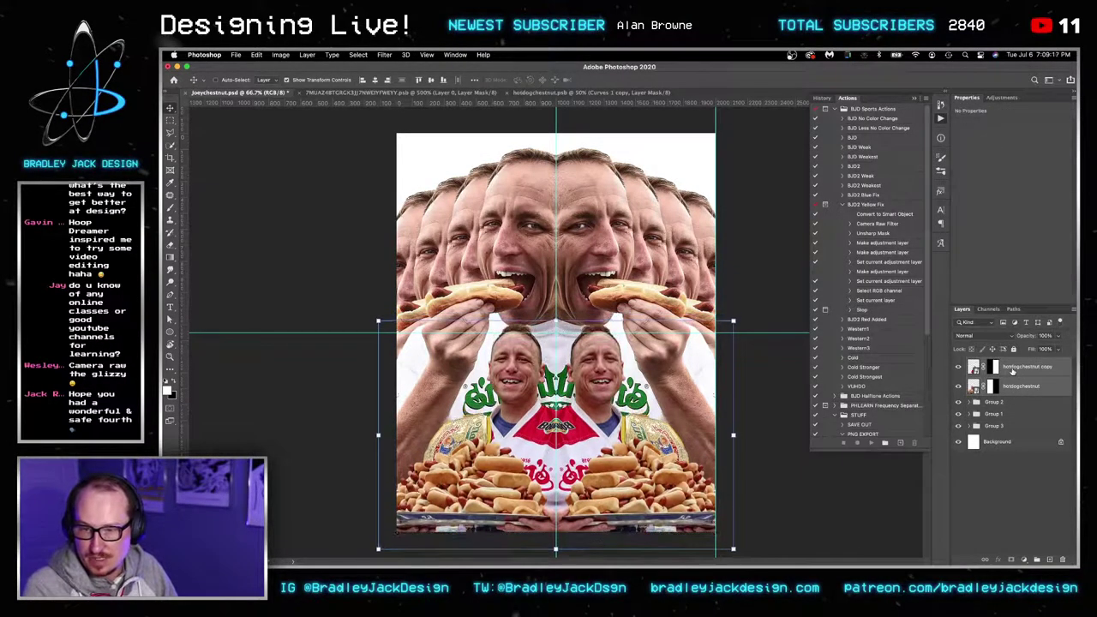
Add a canvas-wide text box above Group 2 reading "JOEY CHESTNUT" in Helvetica Neue Condensed Black.
left_click(1011, 406)
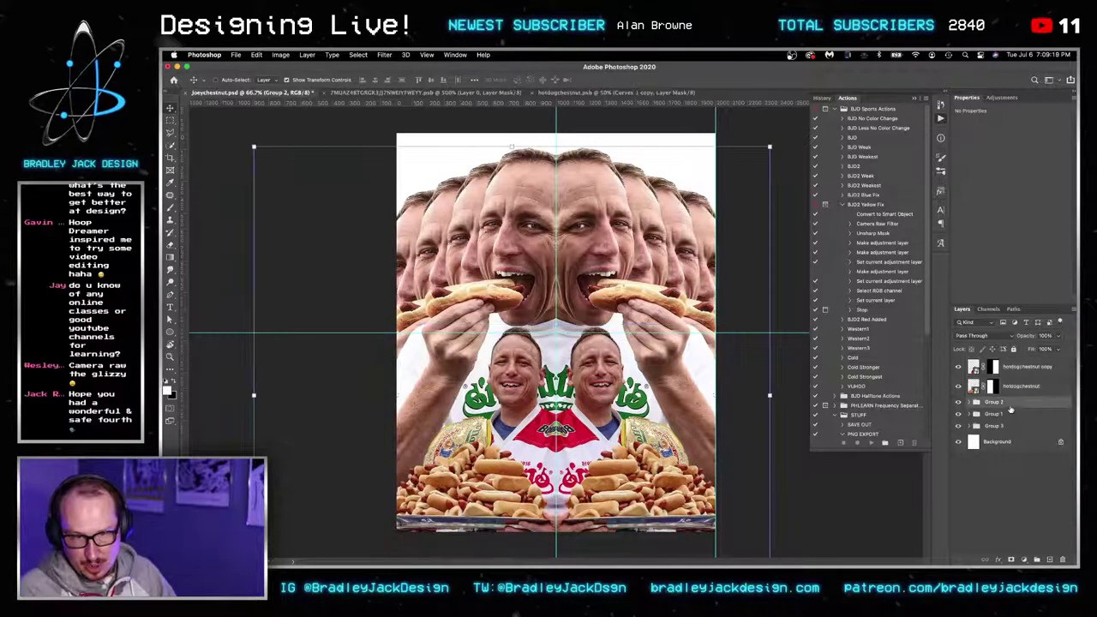
key("t")
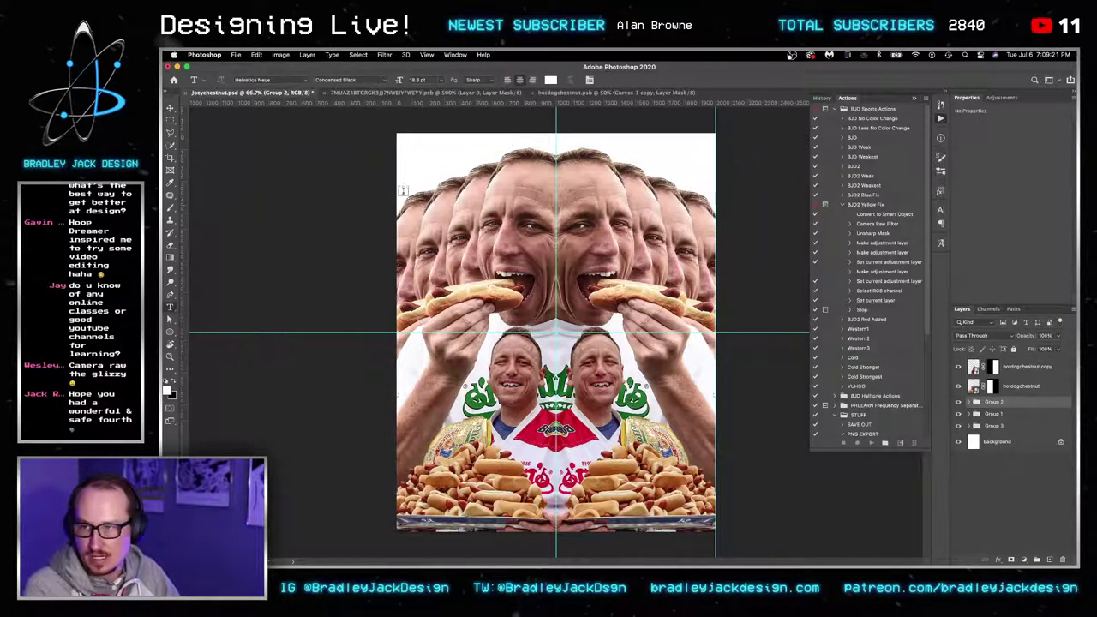
left_click_drag(396, 177, 713, 418)
type("JOEY CHESTNUT")
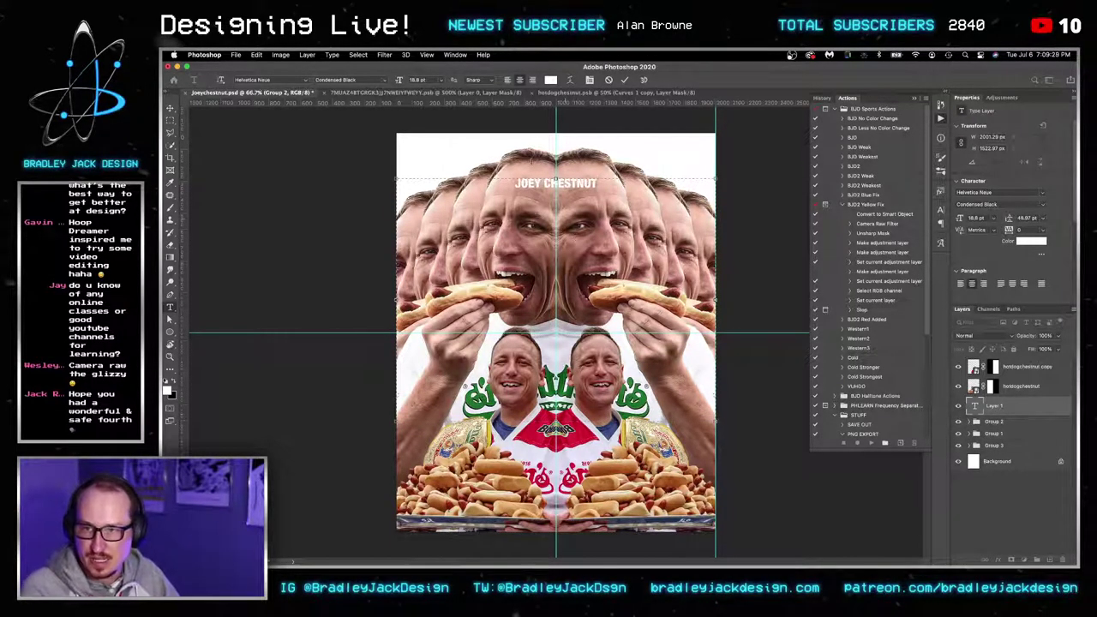
Set the JOEY CHESTNUT text to black at 58 pt and hide its layer.
key("super+a")
left_click(173, 383)
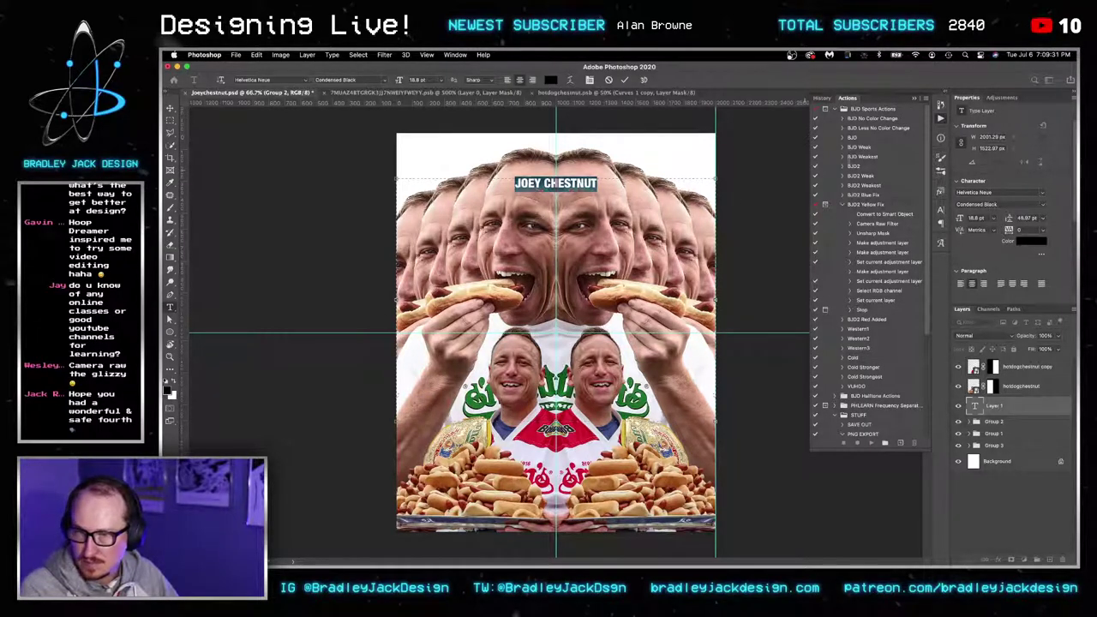
left_click(984, 219)
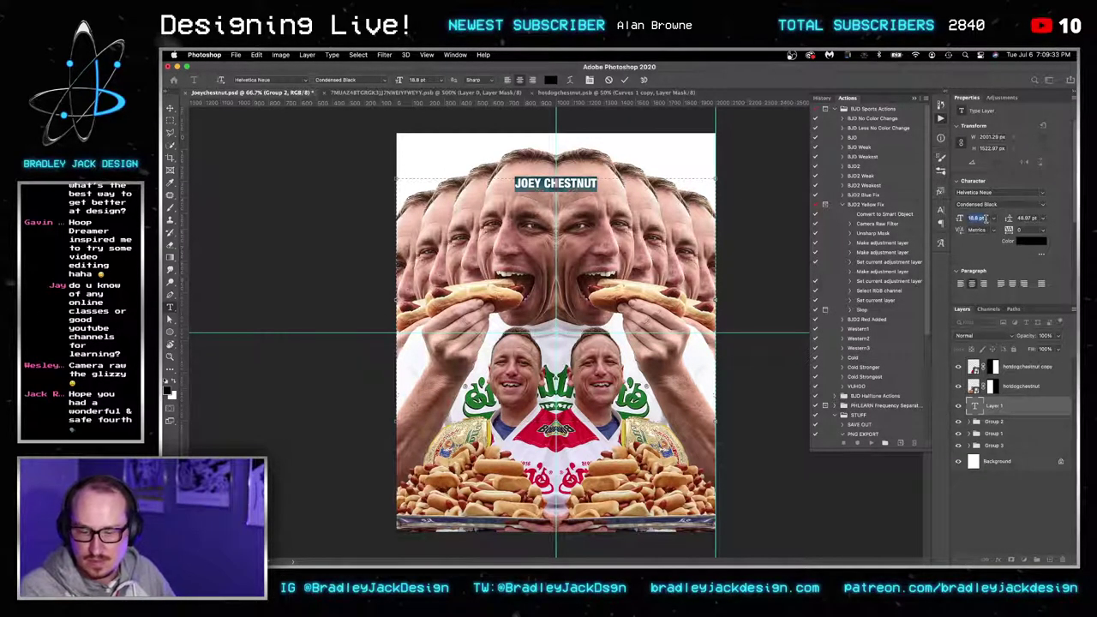
key("shift+Up")
key("shift+Up")
key("shift+Up")
key("shift+Up")
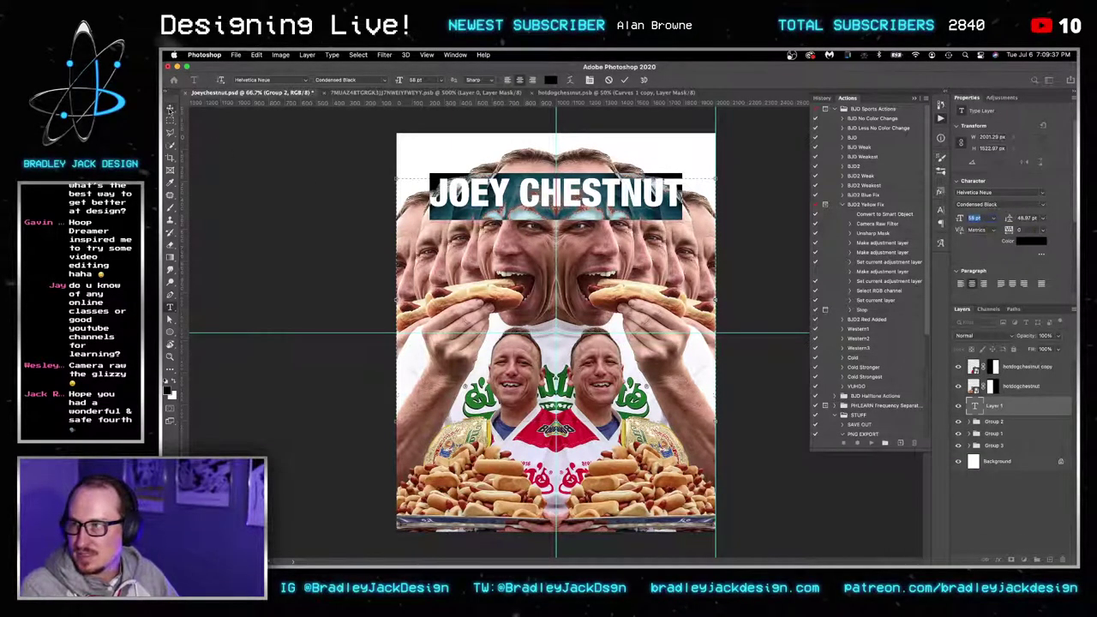
key("ctrl+Return")
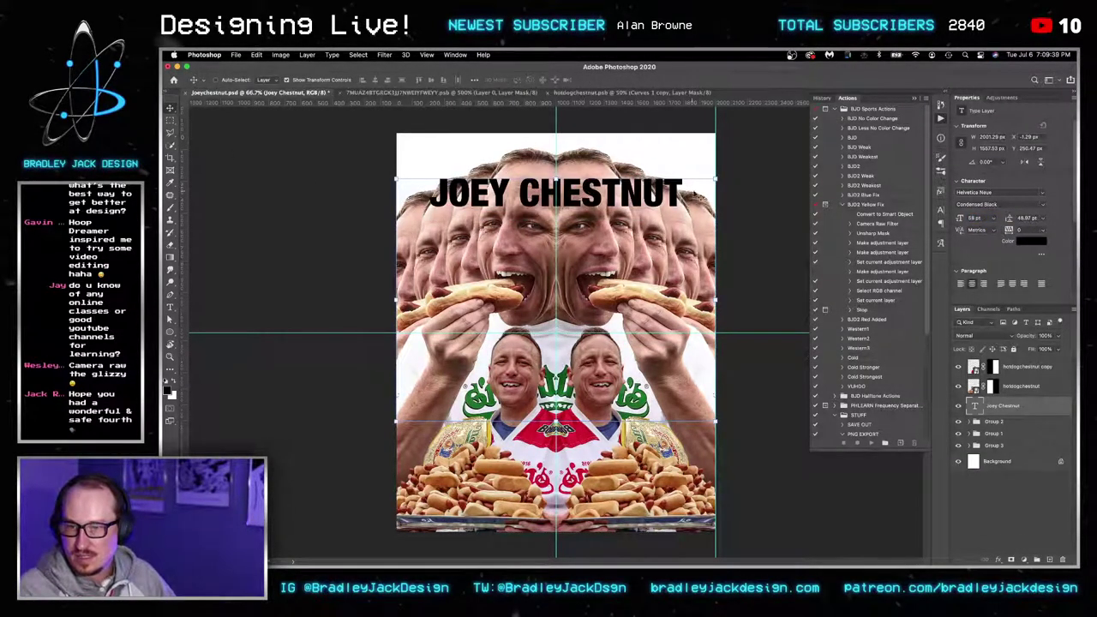
left_click(958, 405)
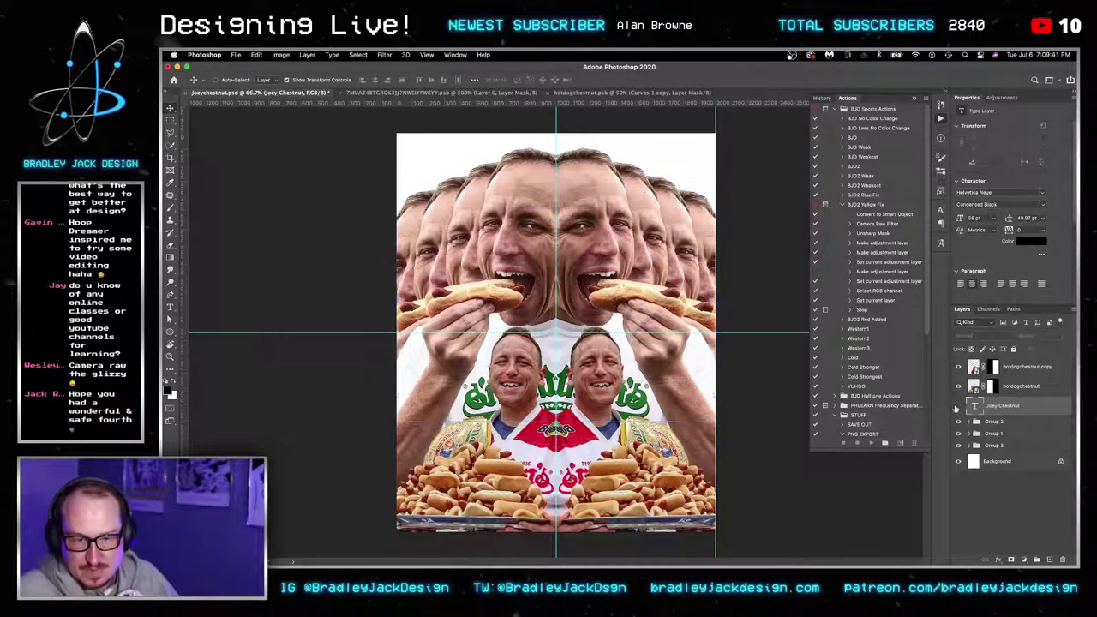
Switch to Safari and examine the two Texas football Throwback 2020 Freestyle posters on the designer's Instagram profile.
left_click(454, 542)
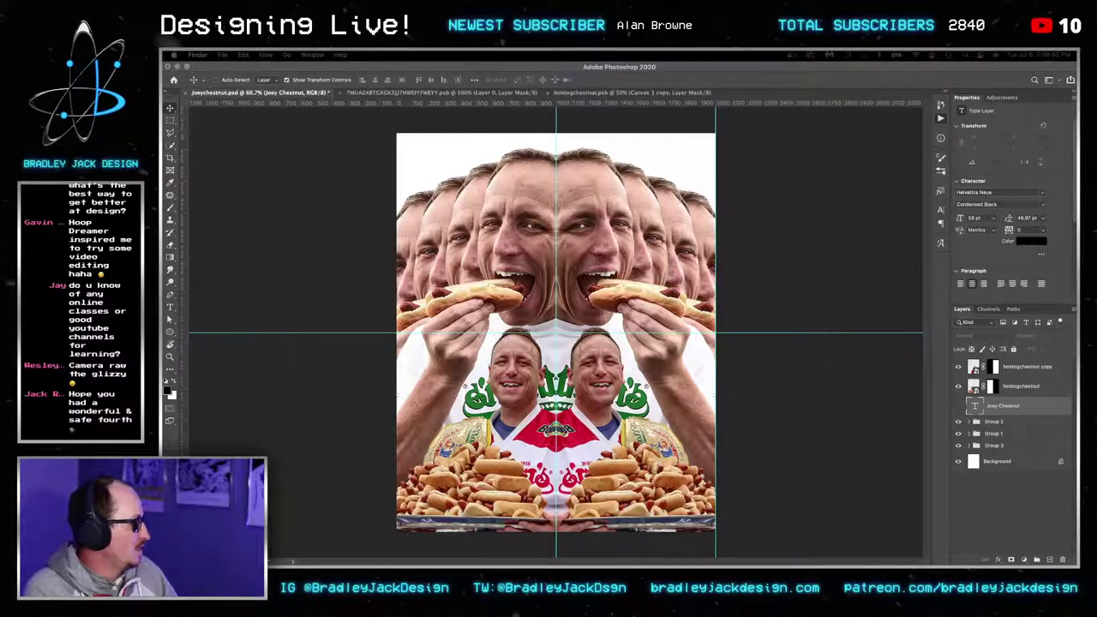
left_click_drag(1078, 137, 843, 53)
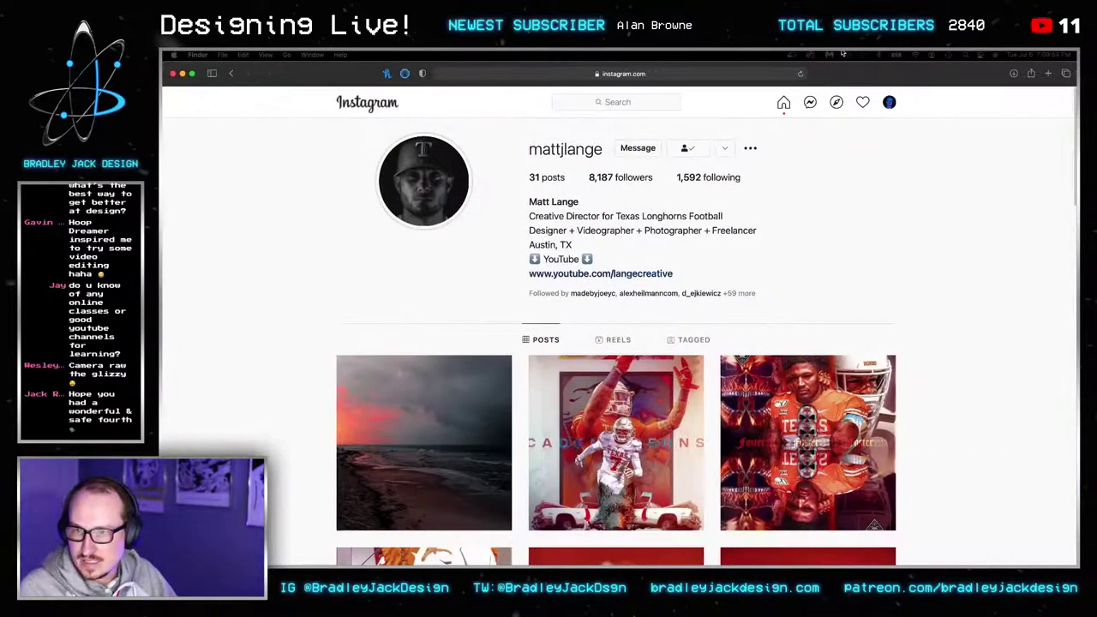
left_click(840, 377)
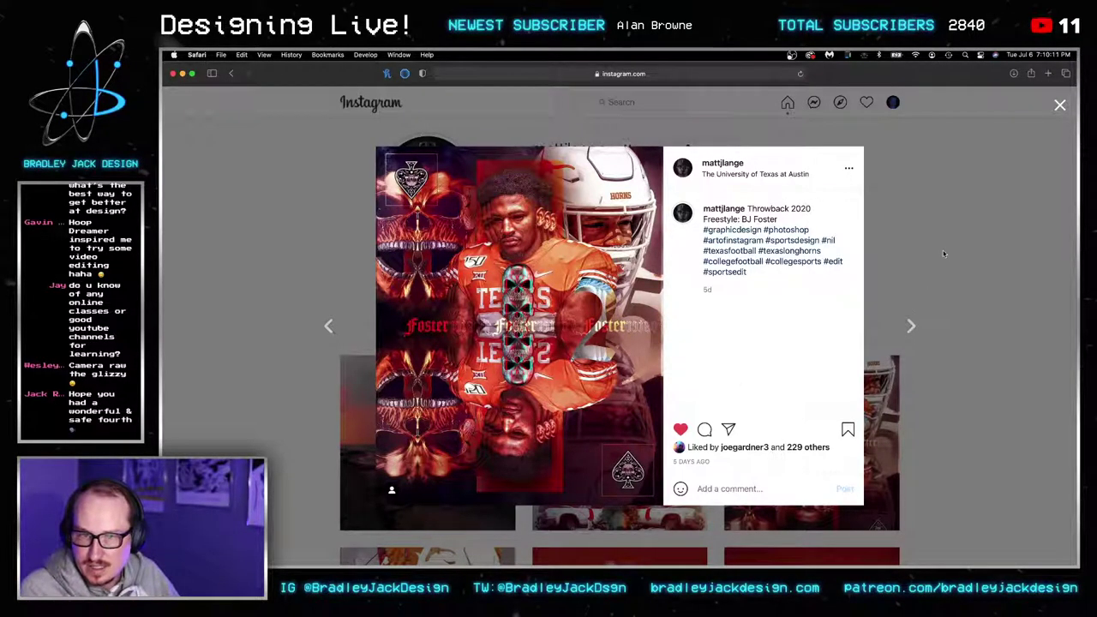
left_click(874, 328)
scroll(839, 291, "down", 1)
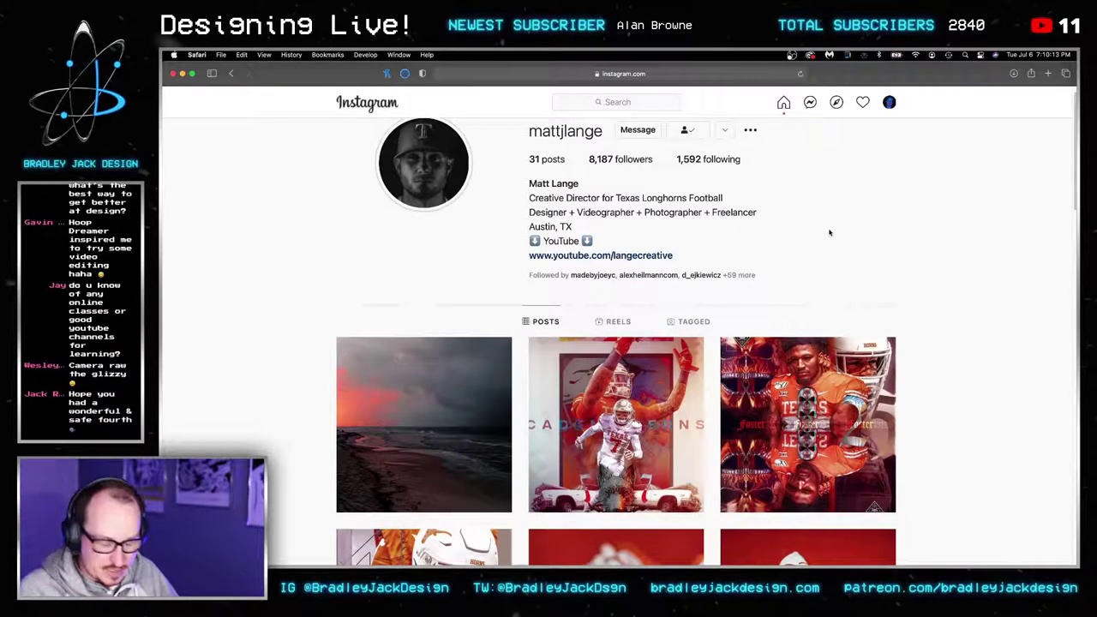
left_click(550, 343)
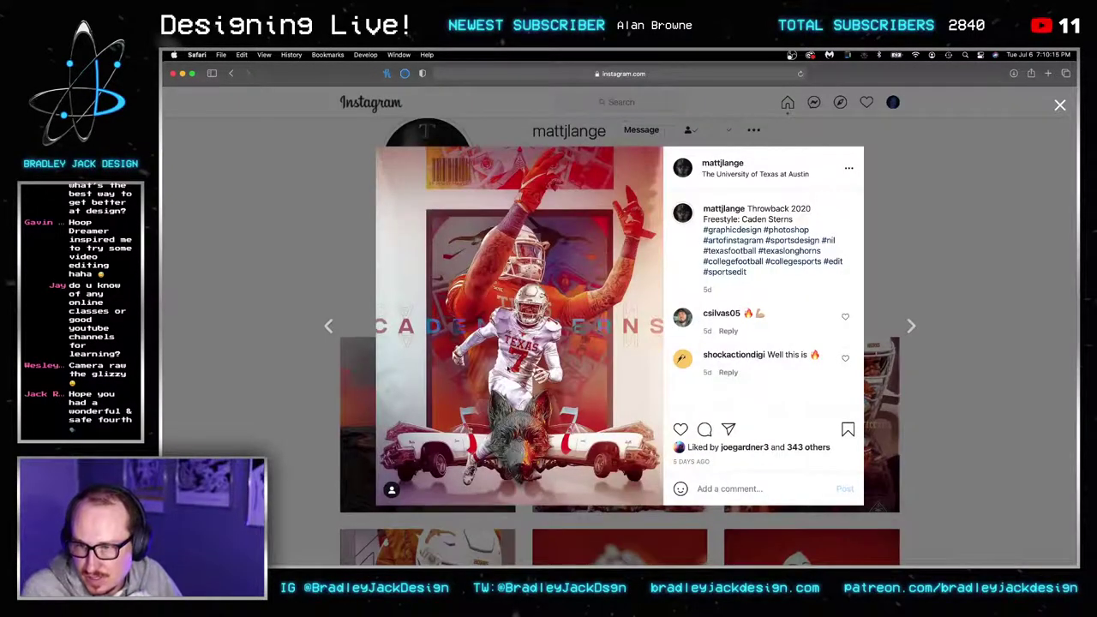
left_click(941, 200)
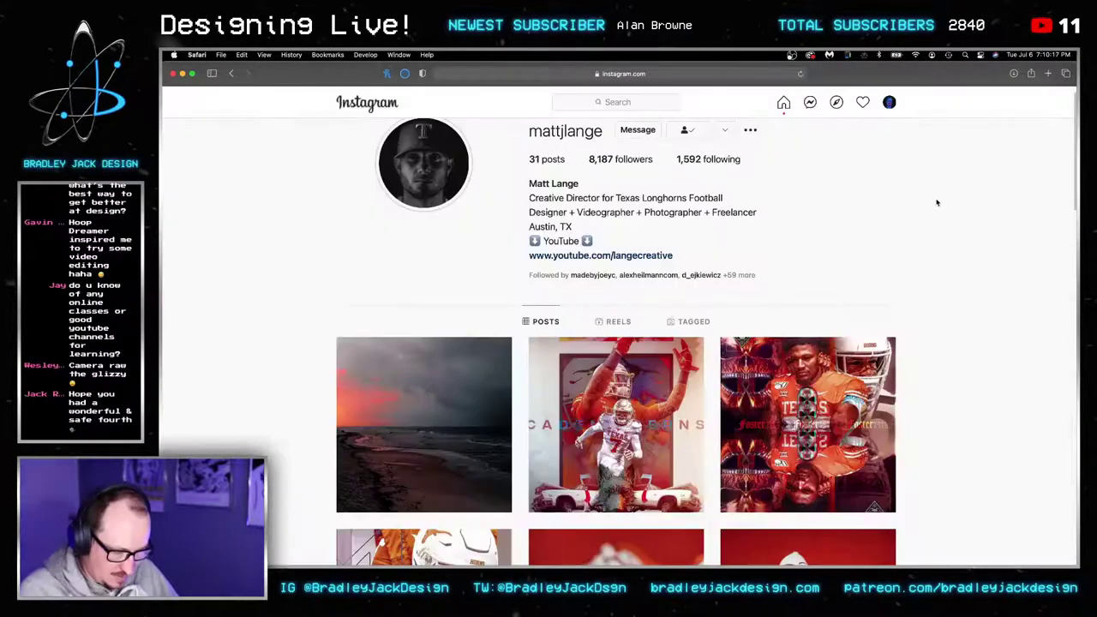
Switch back to Photoshop and hide Group 1, Group 2, Group 3 and both hotdogchestnut halves, leaving only the Background visible.
key("super+Tab")
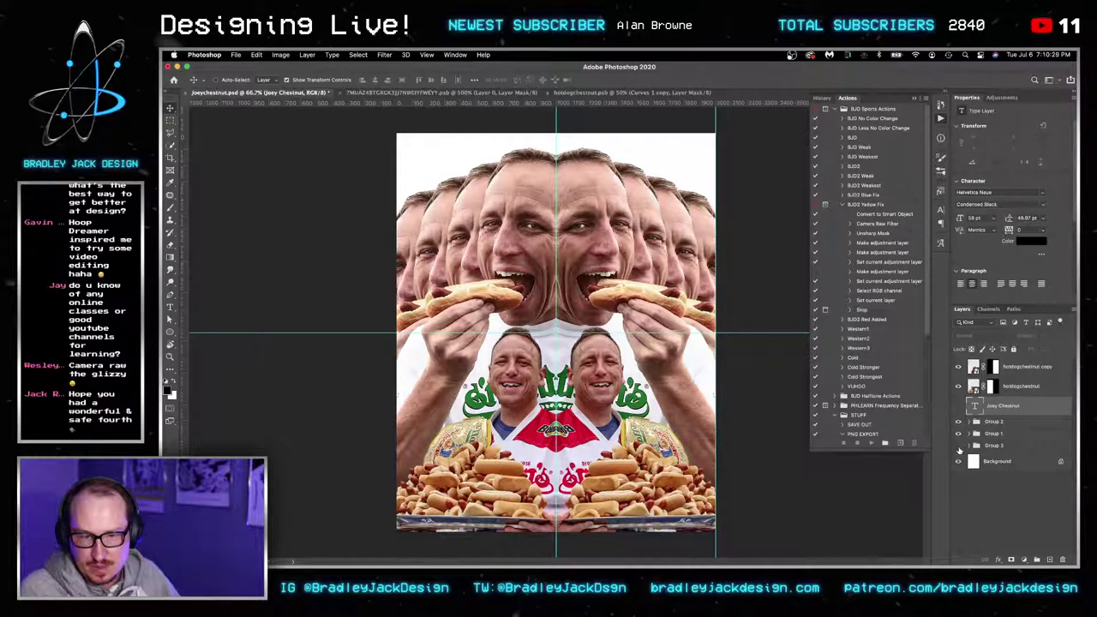
left_click(958, 421)
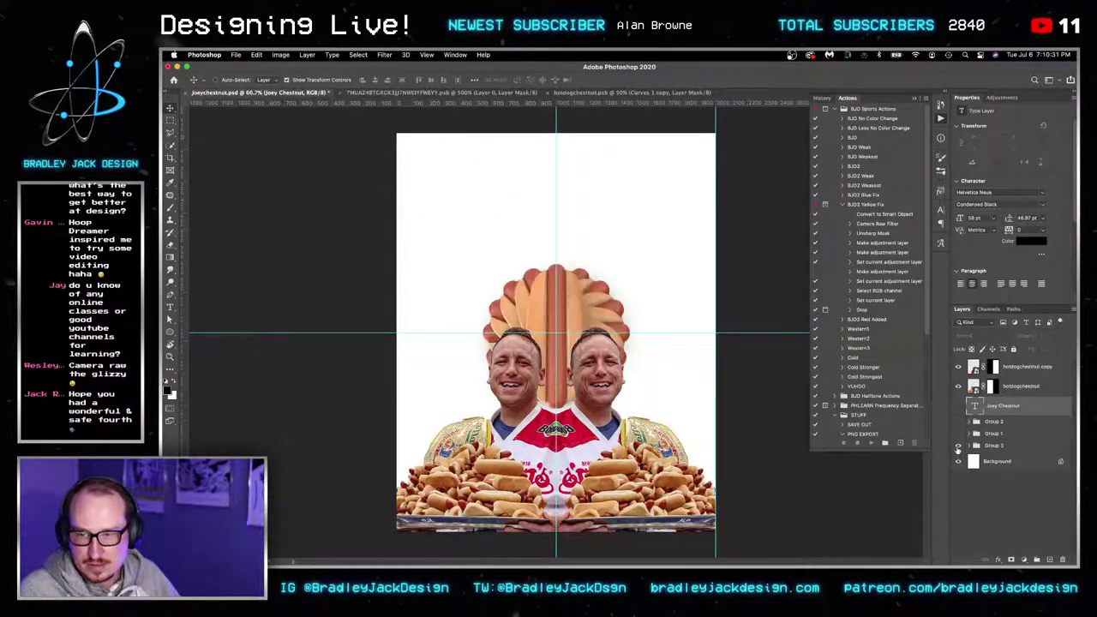
left_click_drag(957, 386, 958, 366)
left_click(959, 447)
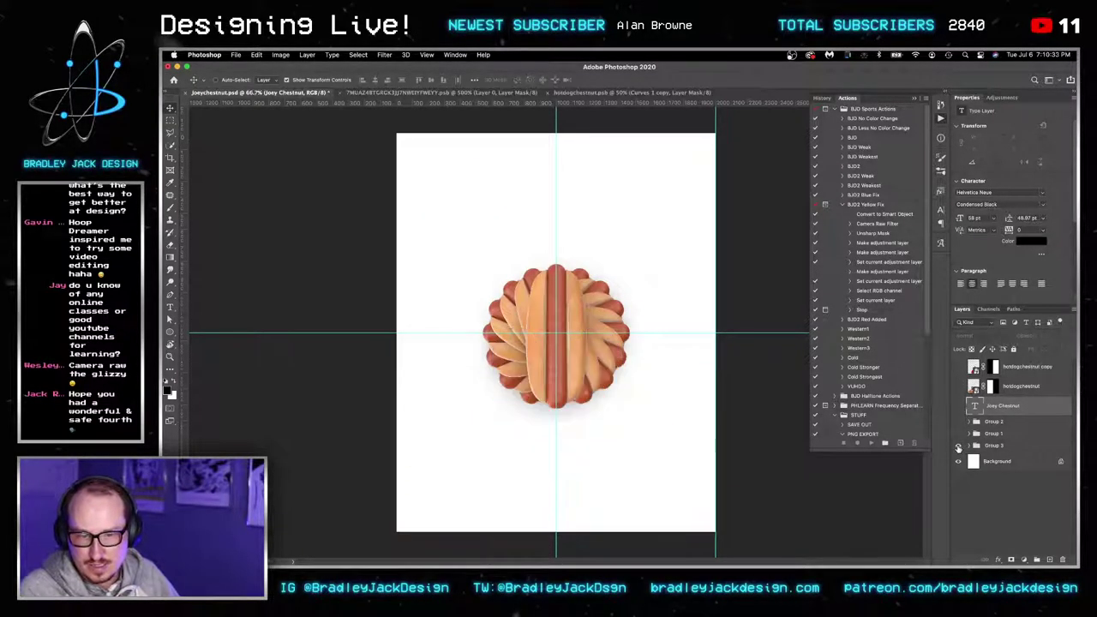
left_click(959, 446)
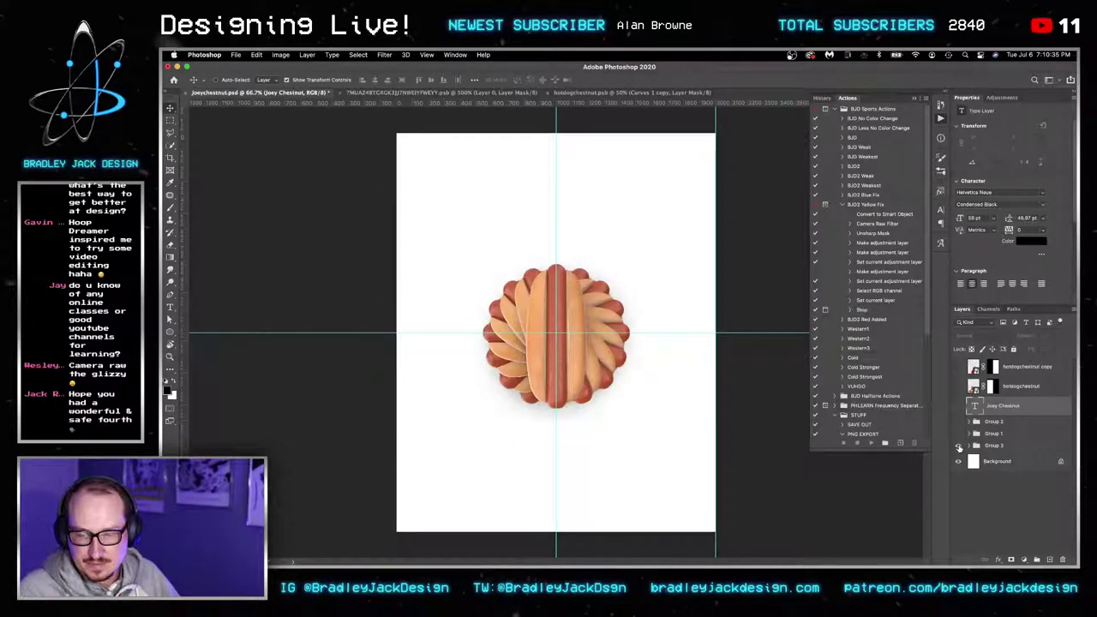
left_click(959, 447)
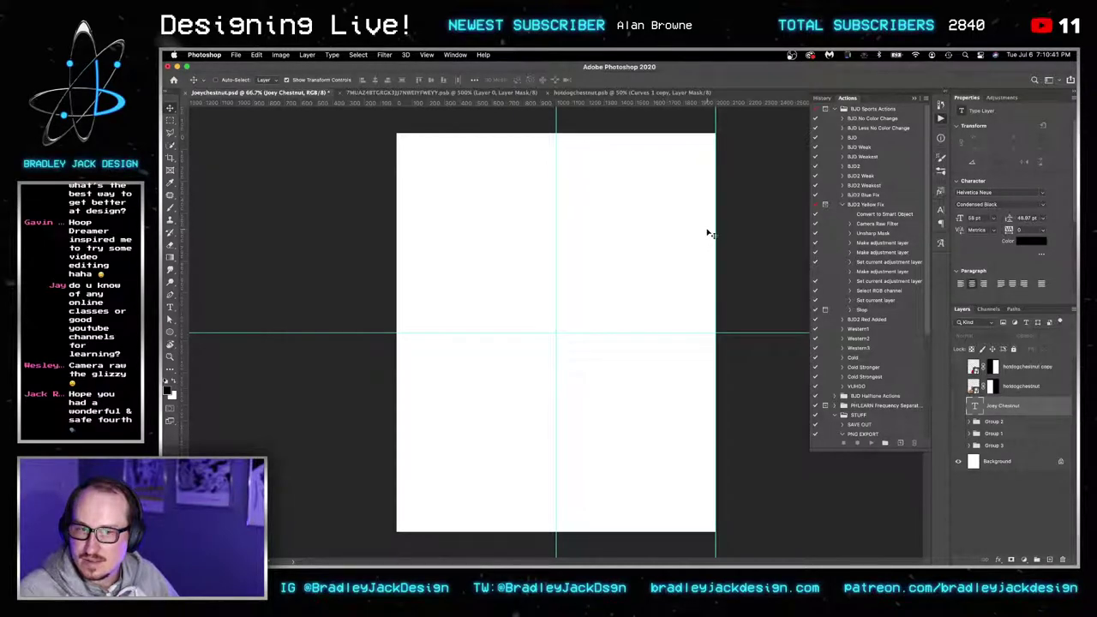
left_click(822, 99)
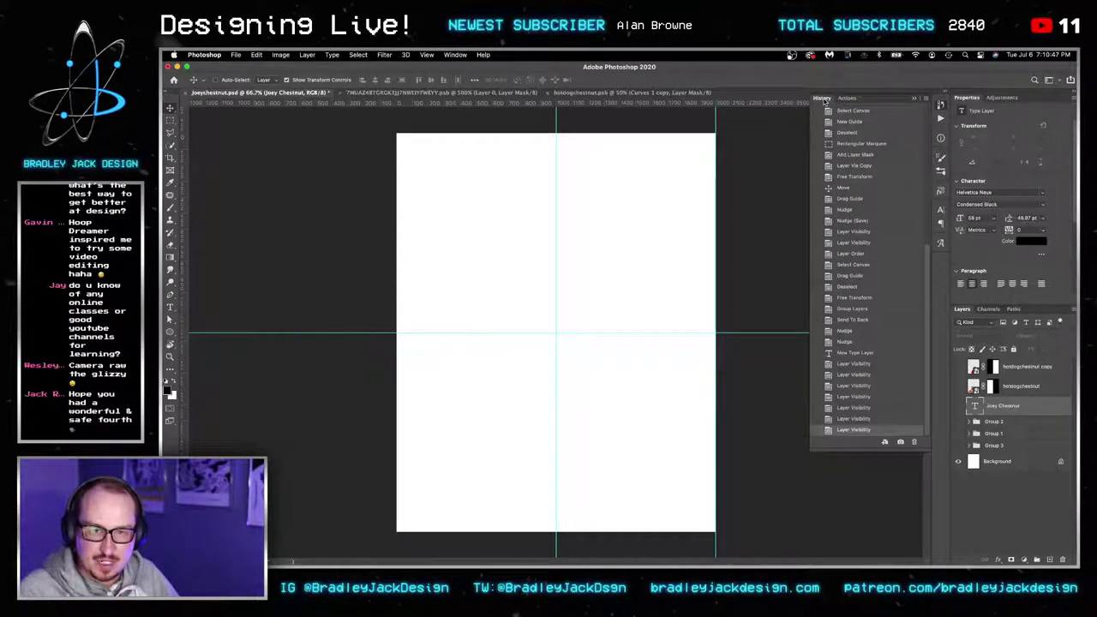
Switch to Illustrator and create a new blank document with a square artboard.
key("super+space")
type("in")
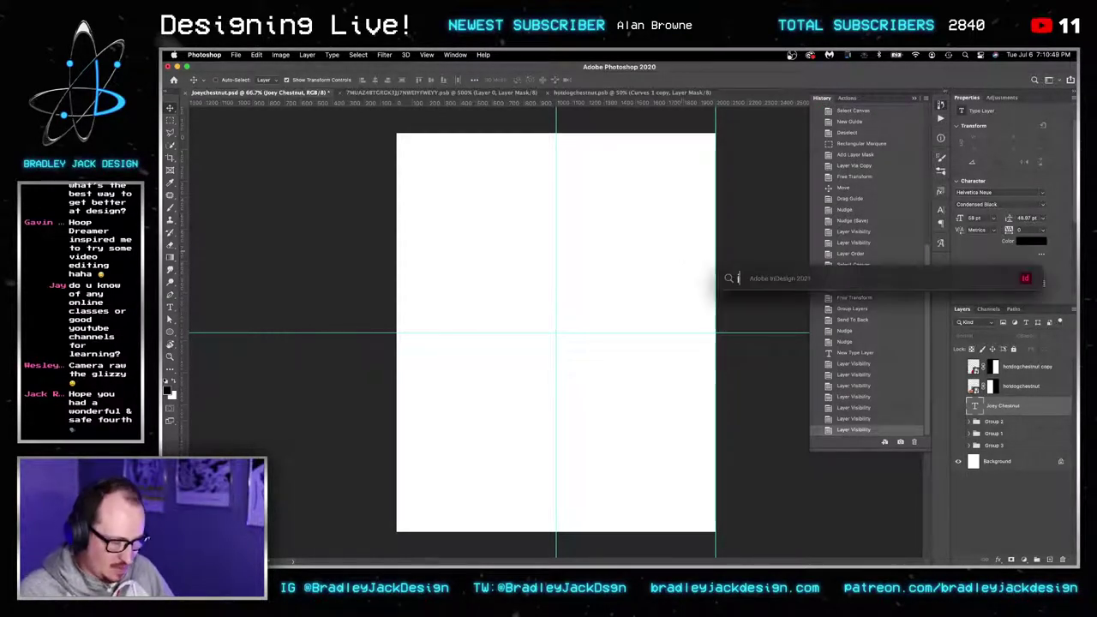
key("Return")
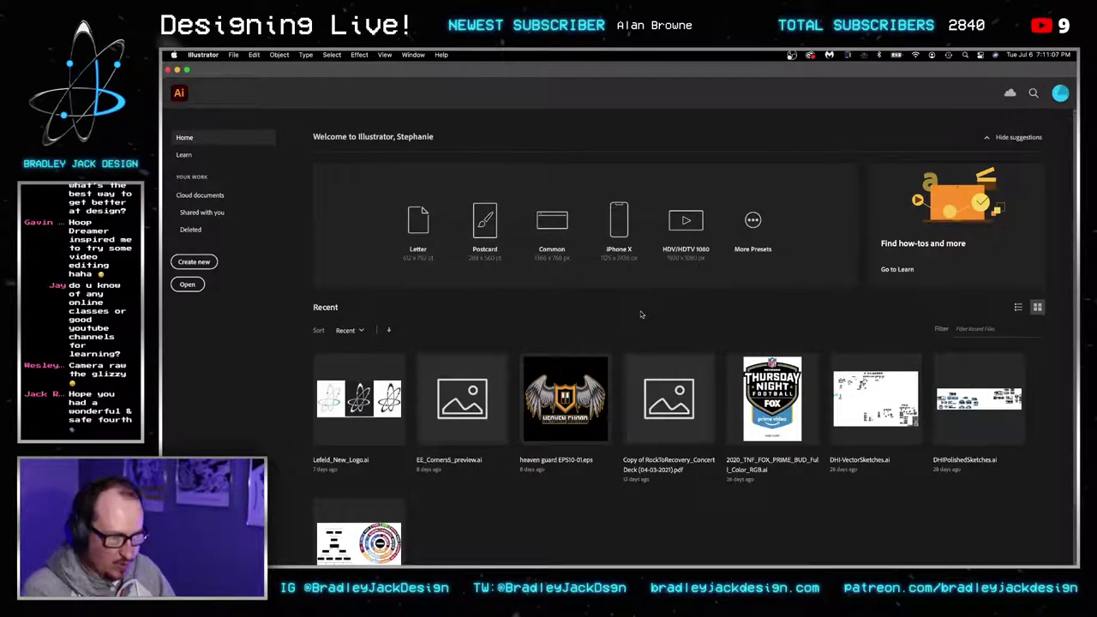
key("super+n")
key("Escape")
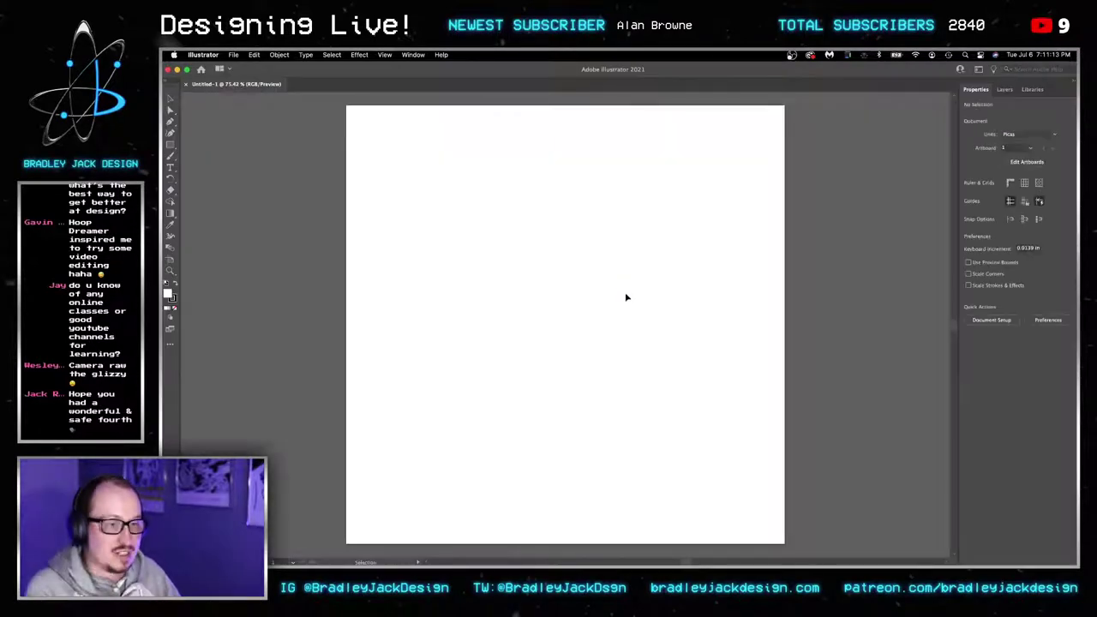
Place the upright hot dog PNG from Downloads on the upper part of the artboard and scale it down slightly.
mouse_move(573, 535)
left_click(784, 535)
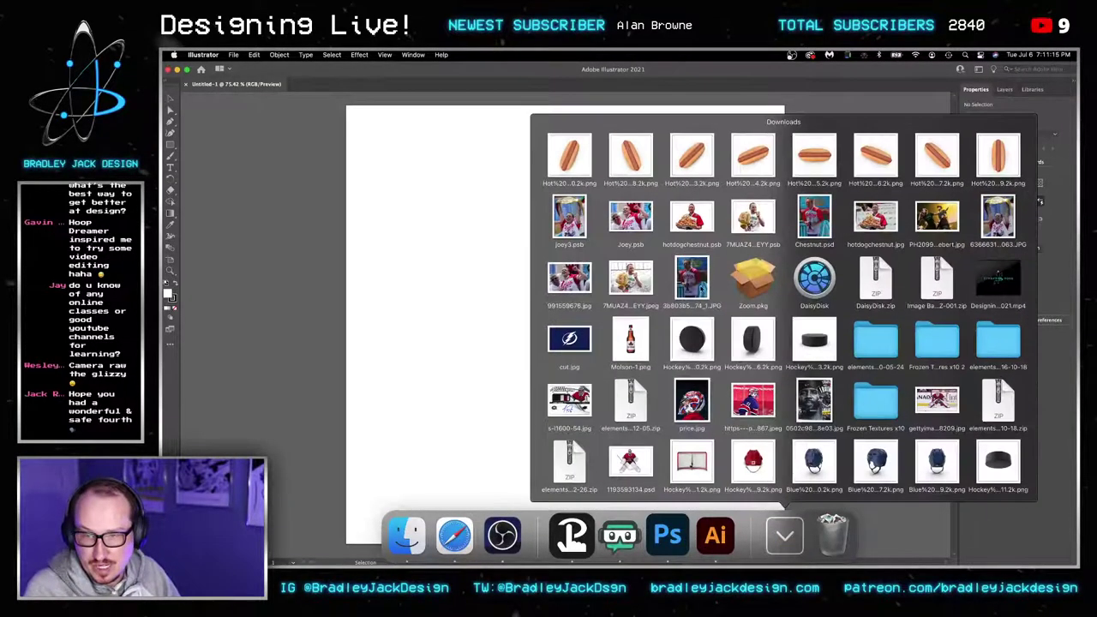
left_click_drag(999, 156, 569, 245)
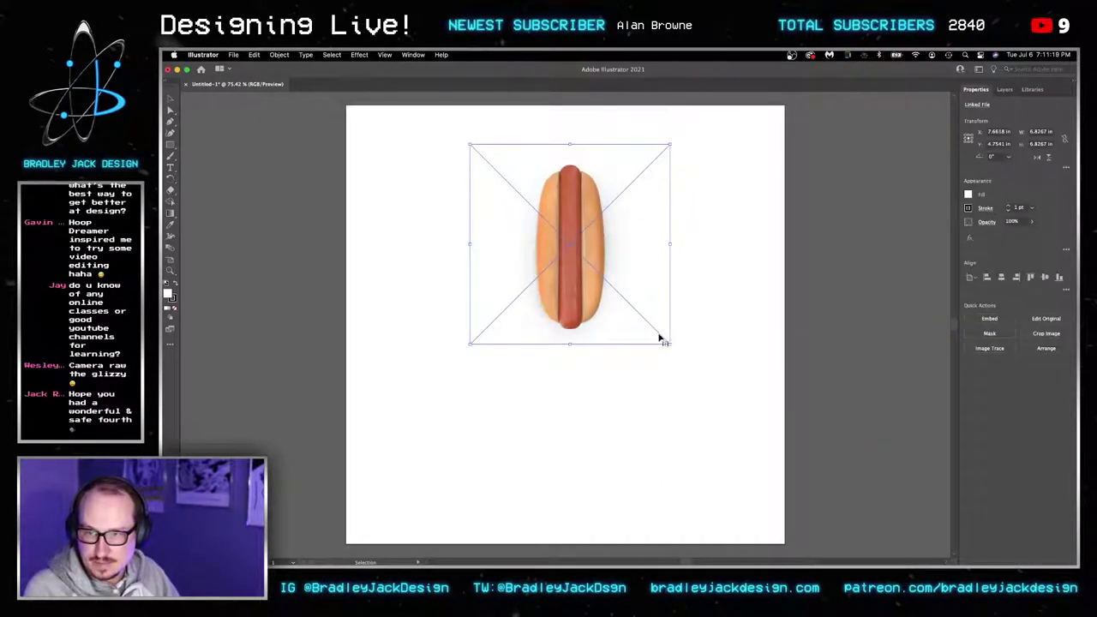
left_click_drag(670, 345, 642, 316)
key("Return")
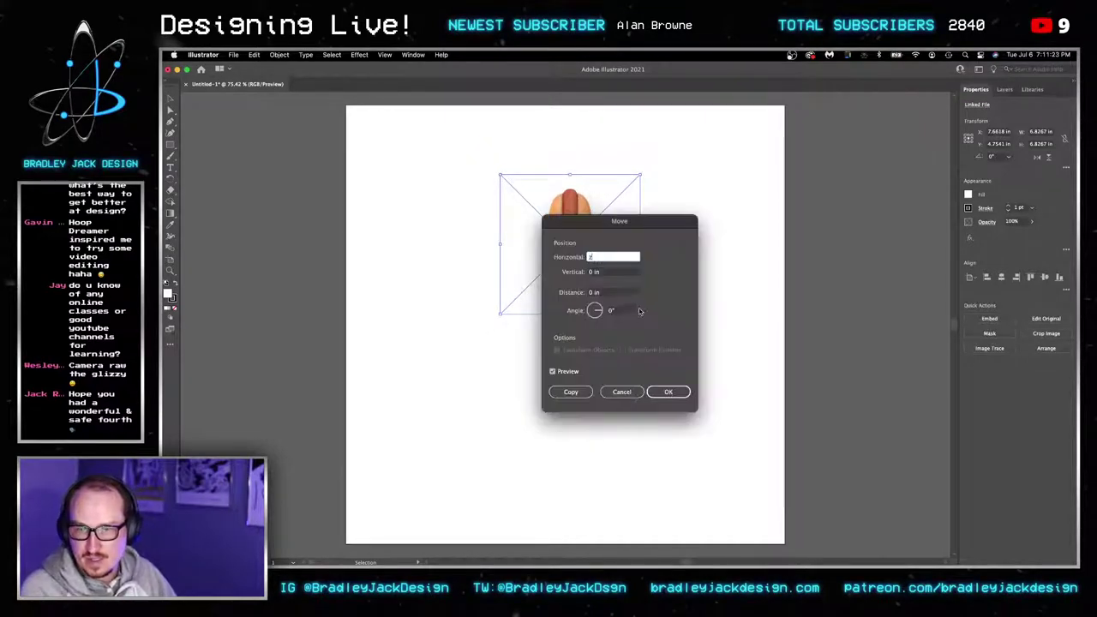
key("Escape")
left_click(707, 293)
left_click(1008, 90)
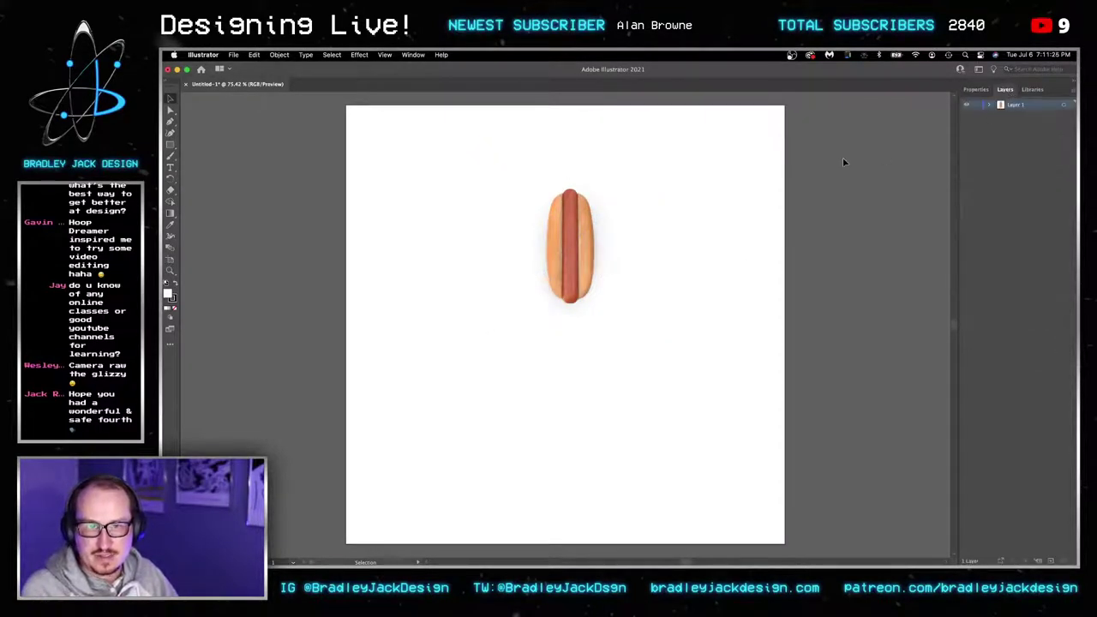
left_click(561, 229)
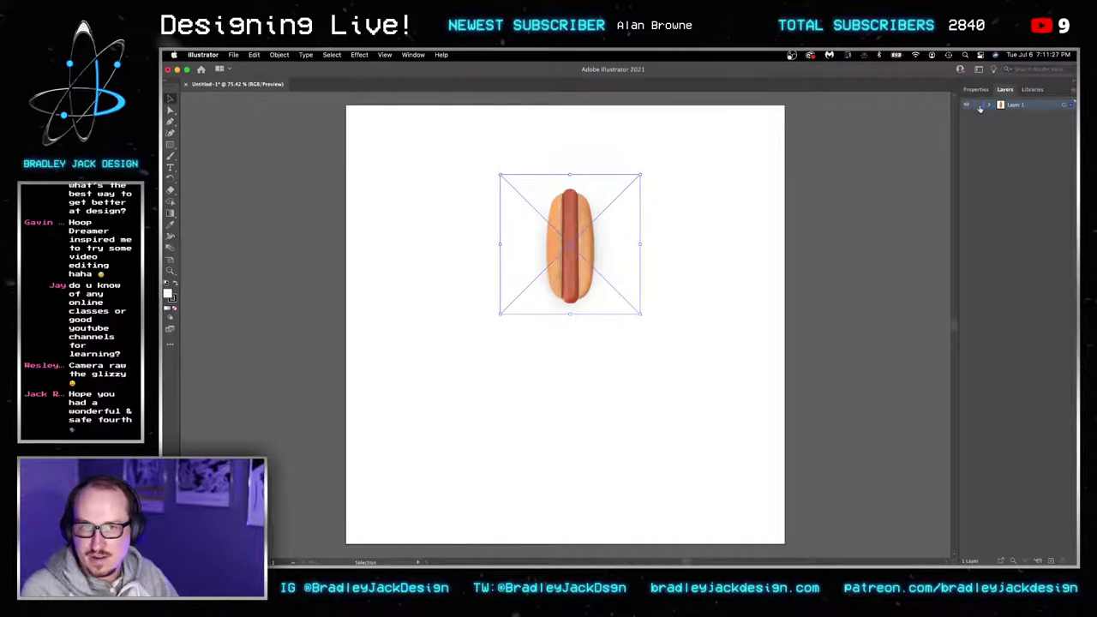
left_click(316, 104)
Display the Brushes panel.
left_click(411, 55)
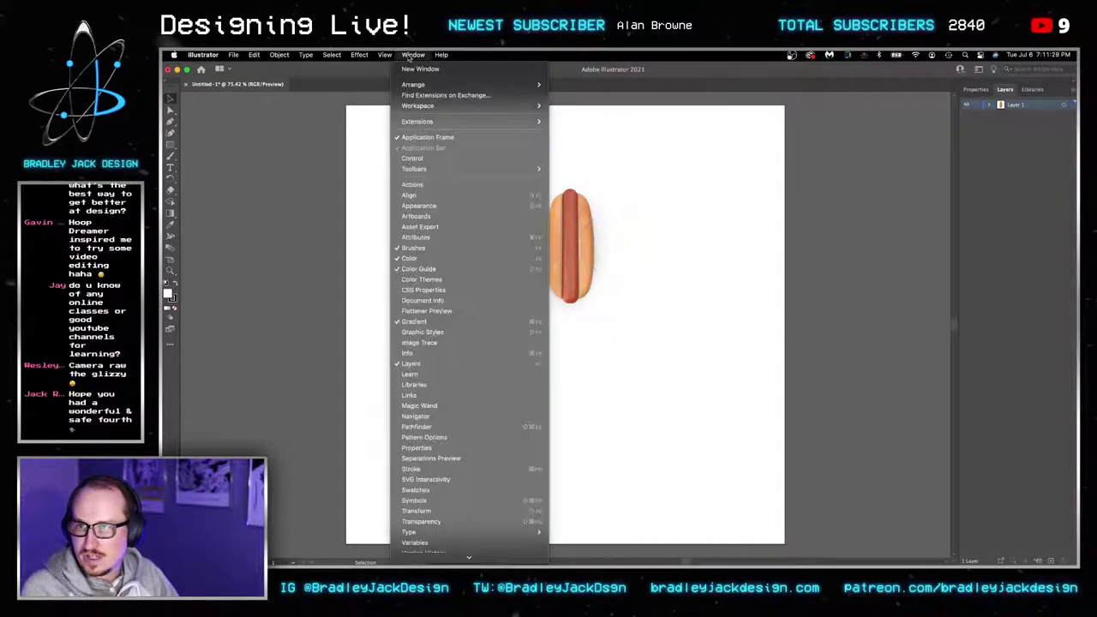
left_click(426, 247)
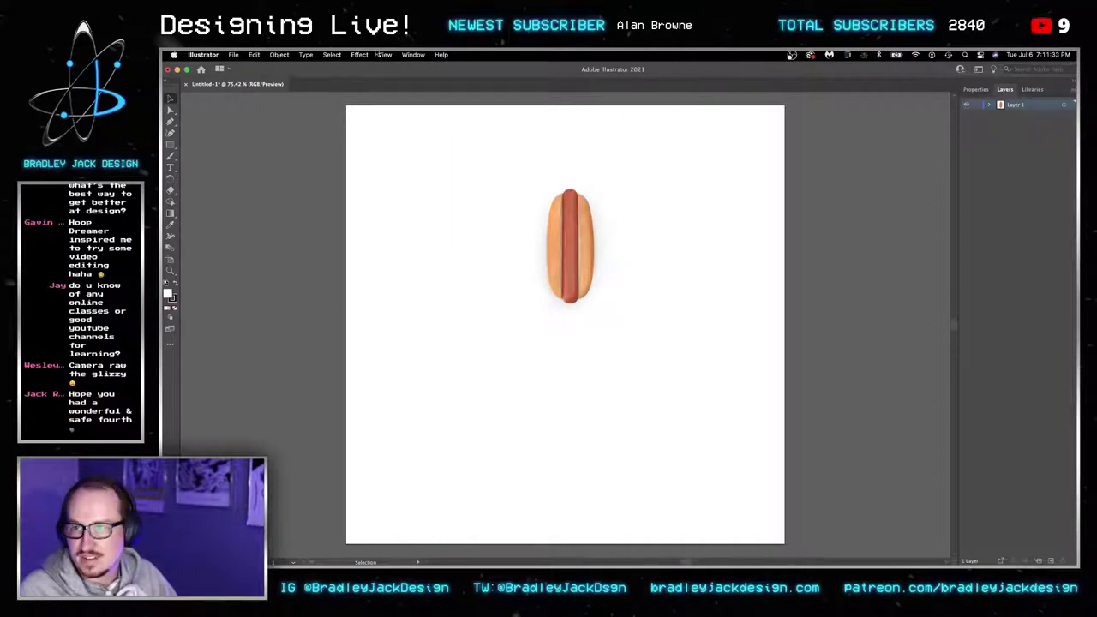
left_click(413, 54)
left_click(467, 248)
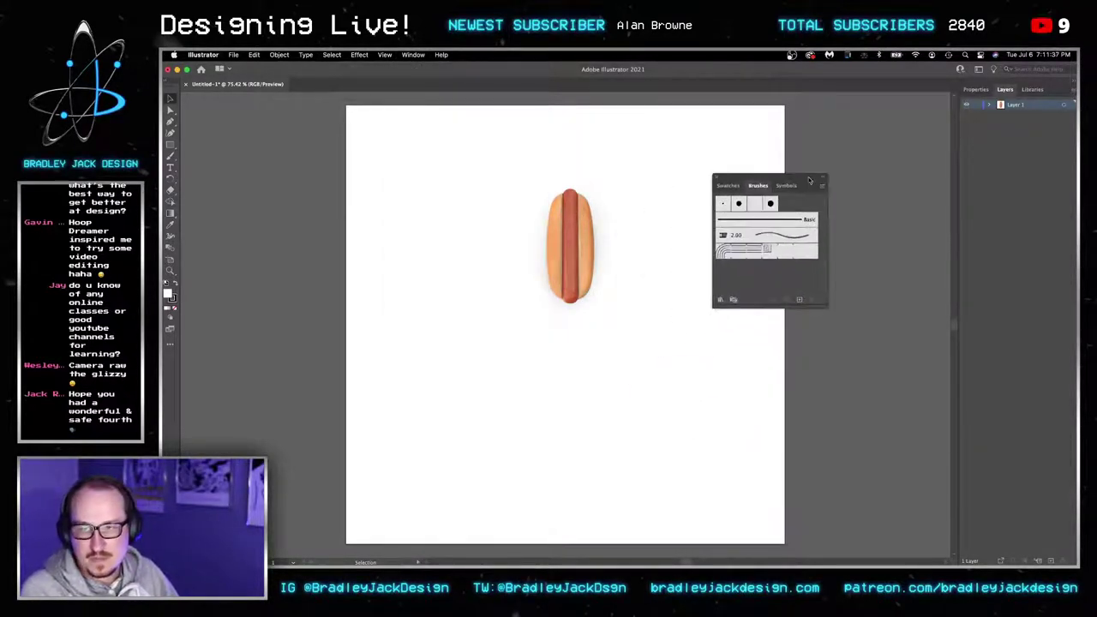
Try to make a pattern brush from the linked hot dog image.
left_click(603, 249)
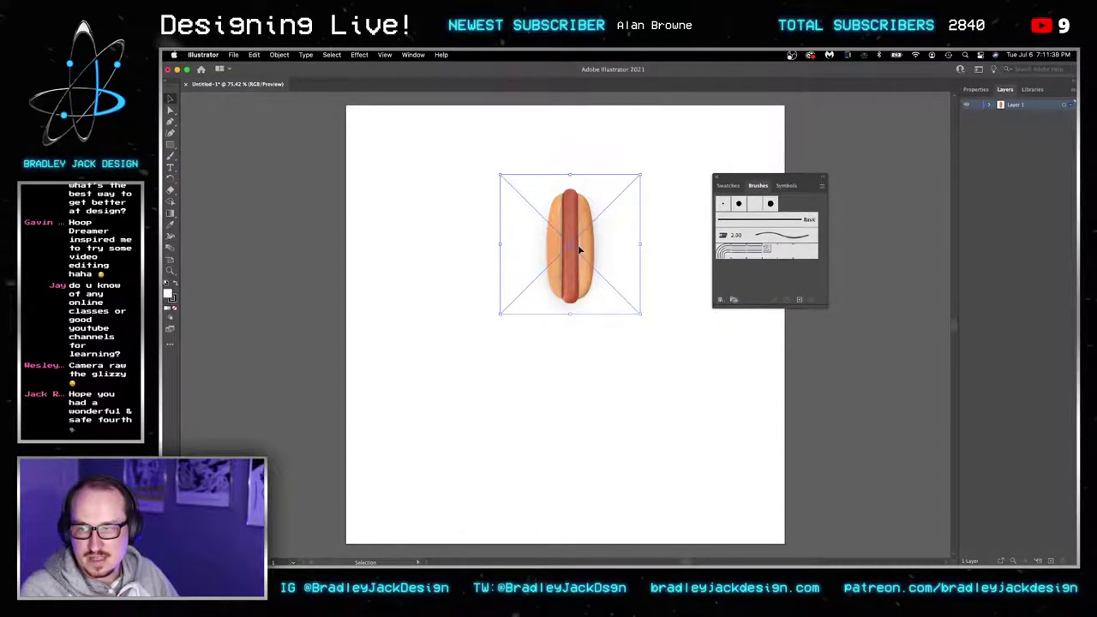
left_click_drag(579, 248, 762, 278)
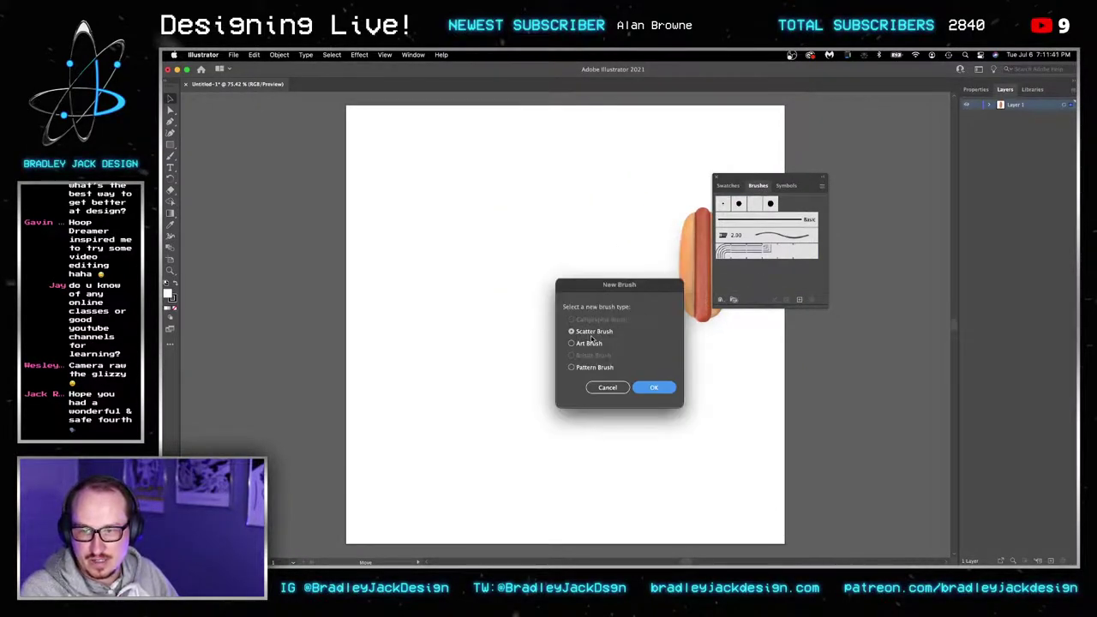
left_click(586, 367)
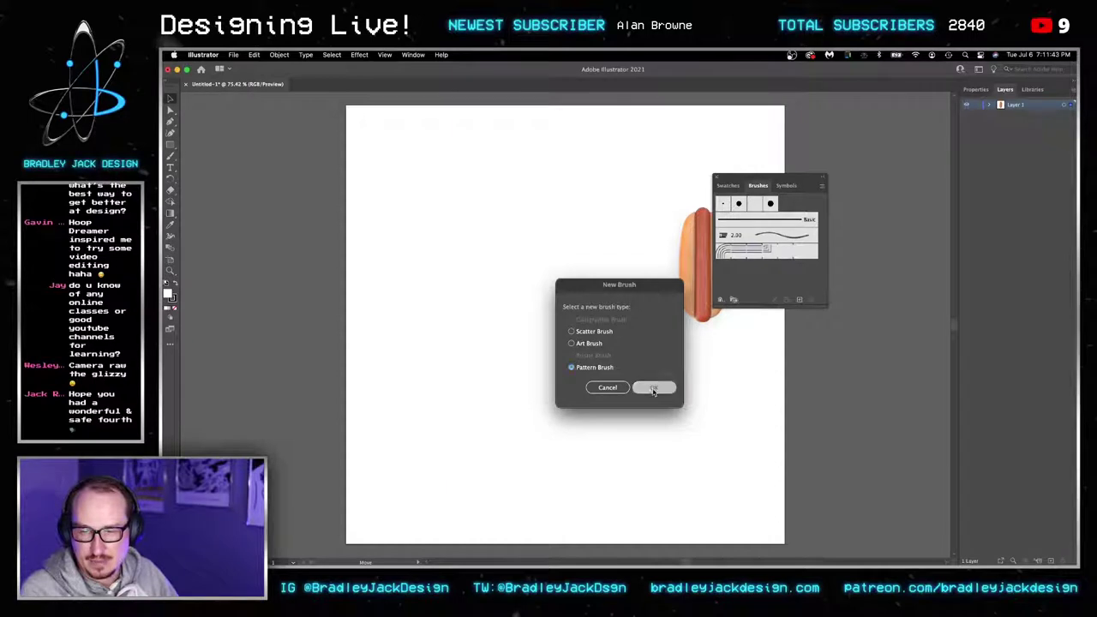
left_click(654, 387)
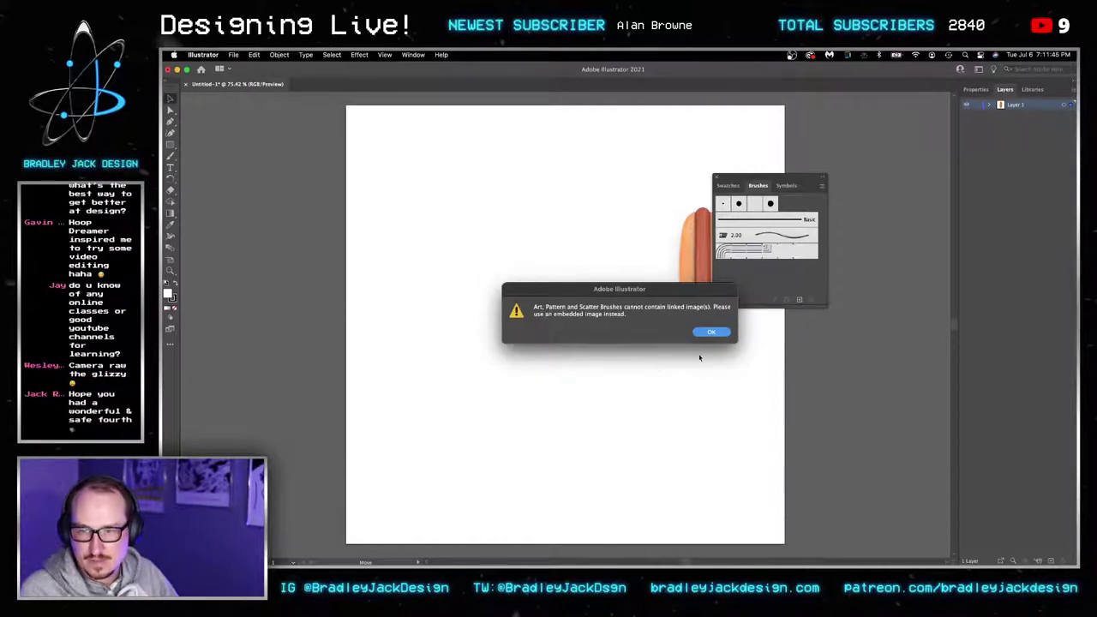
left_click(712, 332)
Display the image links and embed the hot dog PNG in the document.
right_click(569, 250)
left_click(584, 285)
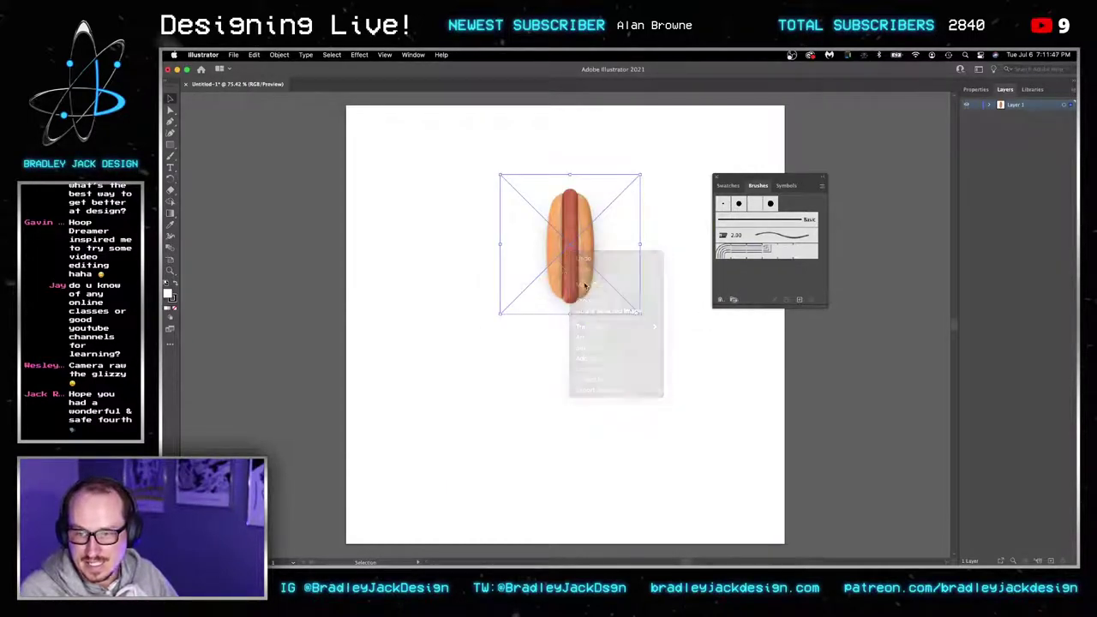
right_click(572, 270)
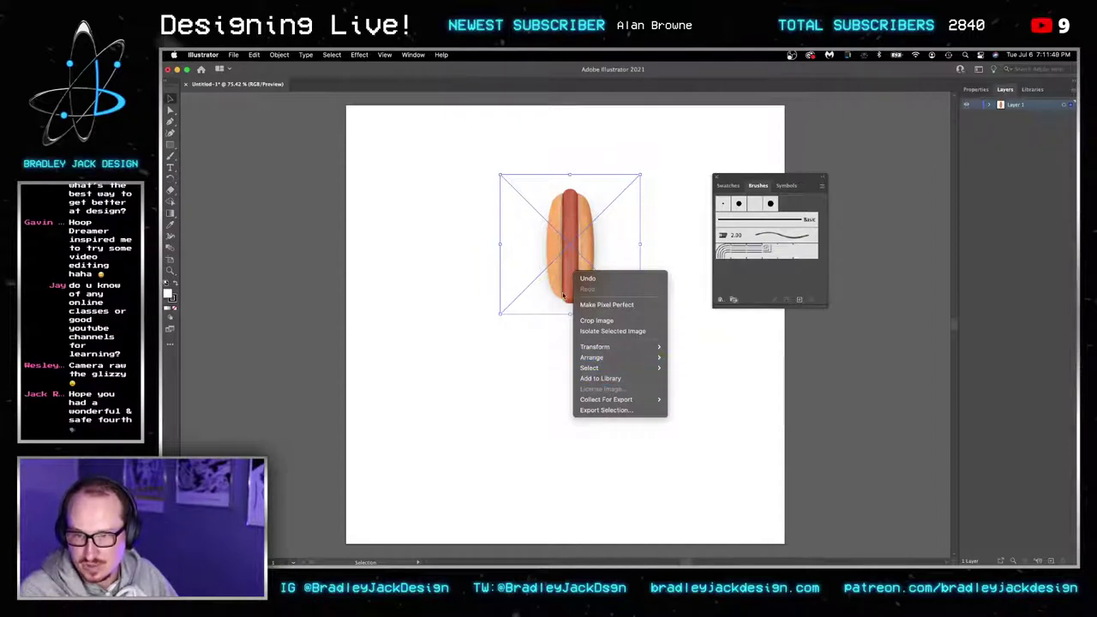
left_click(570, 240)
left_click(413, 54)
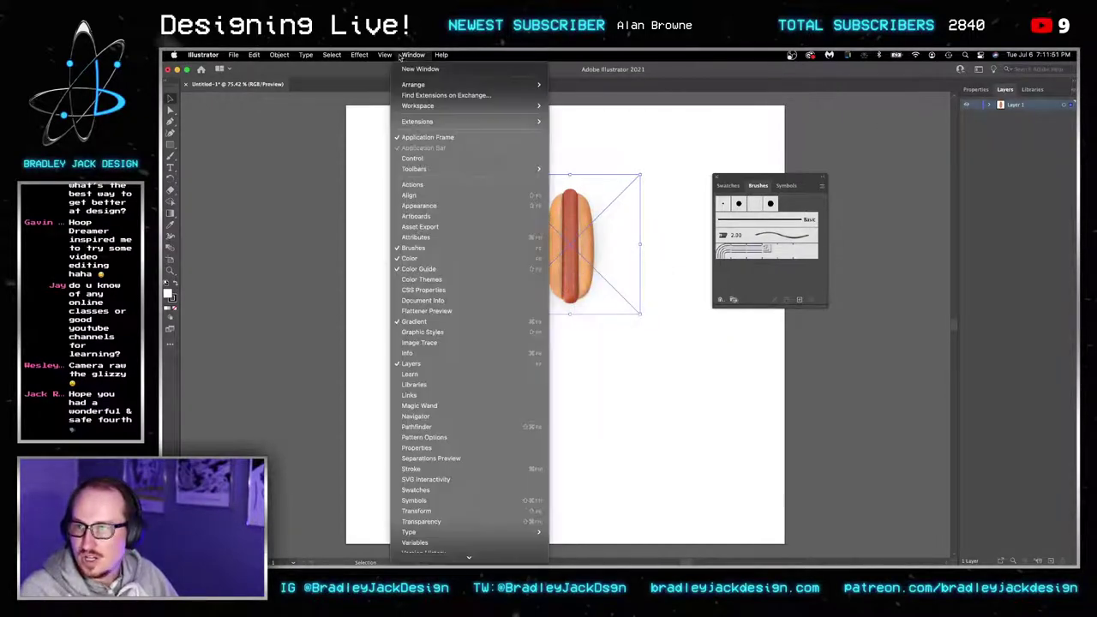
left_click(461, 397)
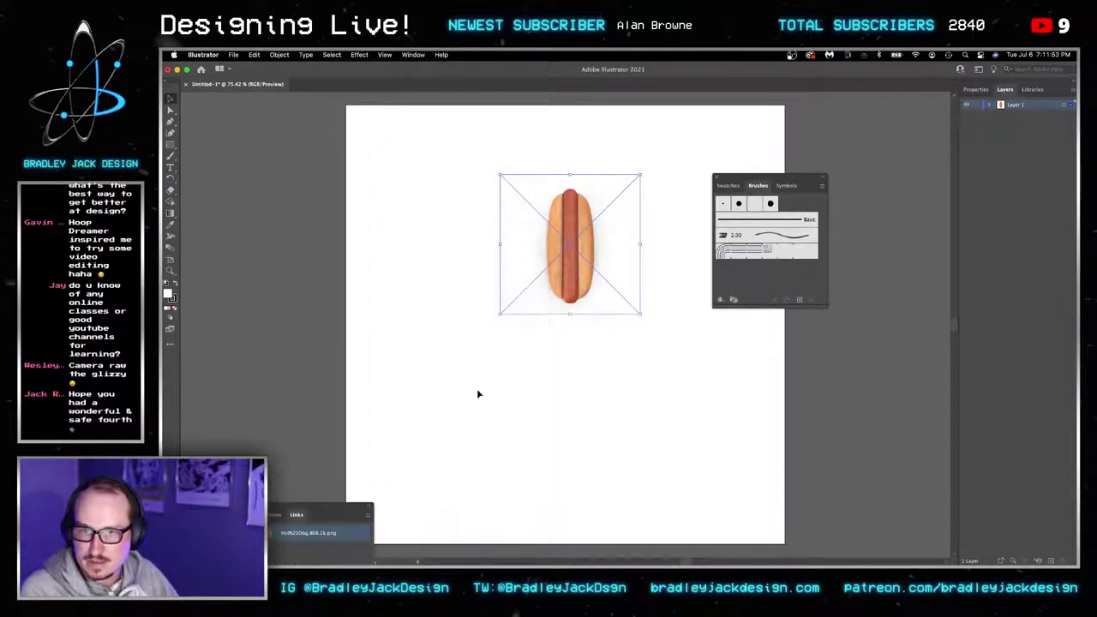
left_click_drag(356, 513, 371, 261)
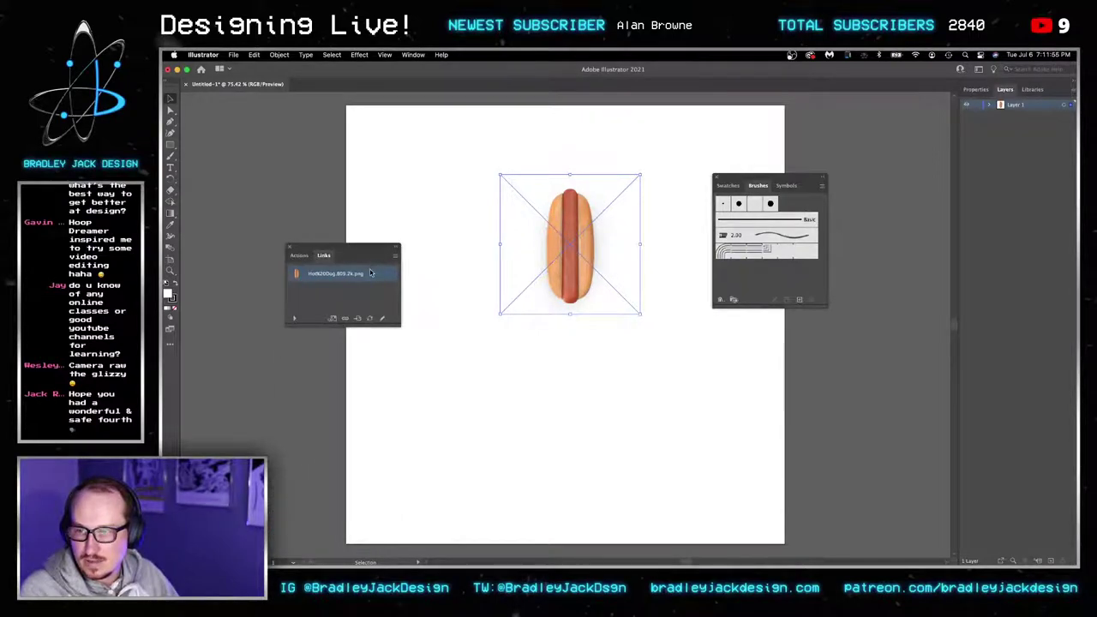
left_click(395, 256)
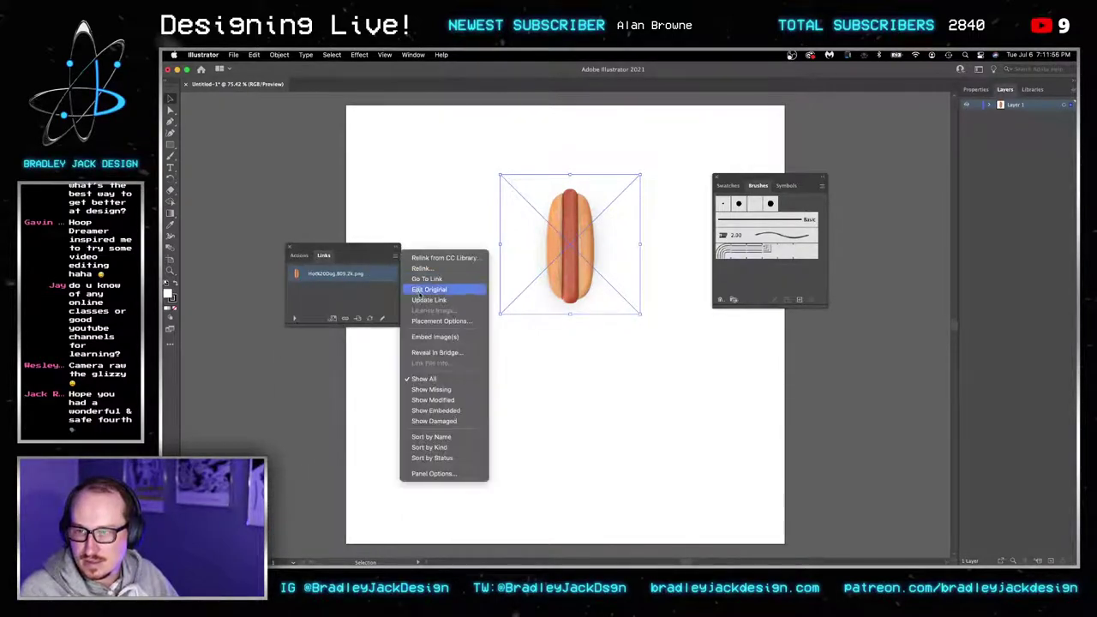
left_click(427, 337)
Create a pattern brush from the embedded hot dog image, optimizing the image and keeping the default brush options.
left_click_drag(566, 345, 729, 275)
left_click(593, 367)
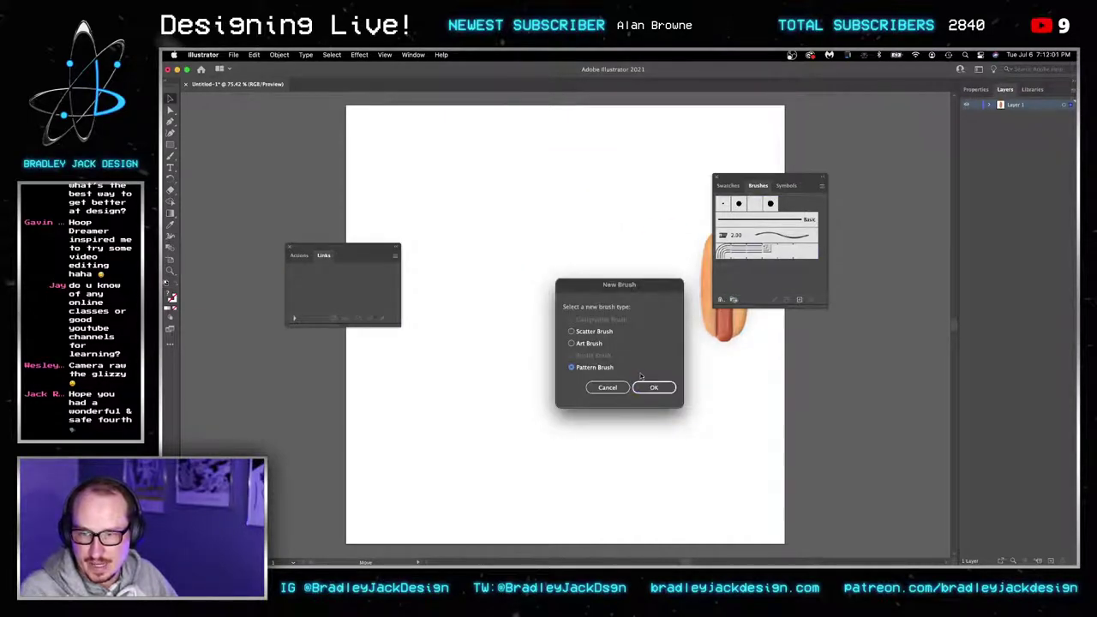
left_click(656, 387)
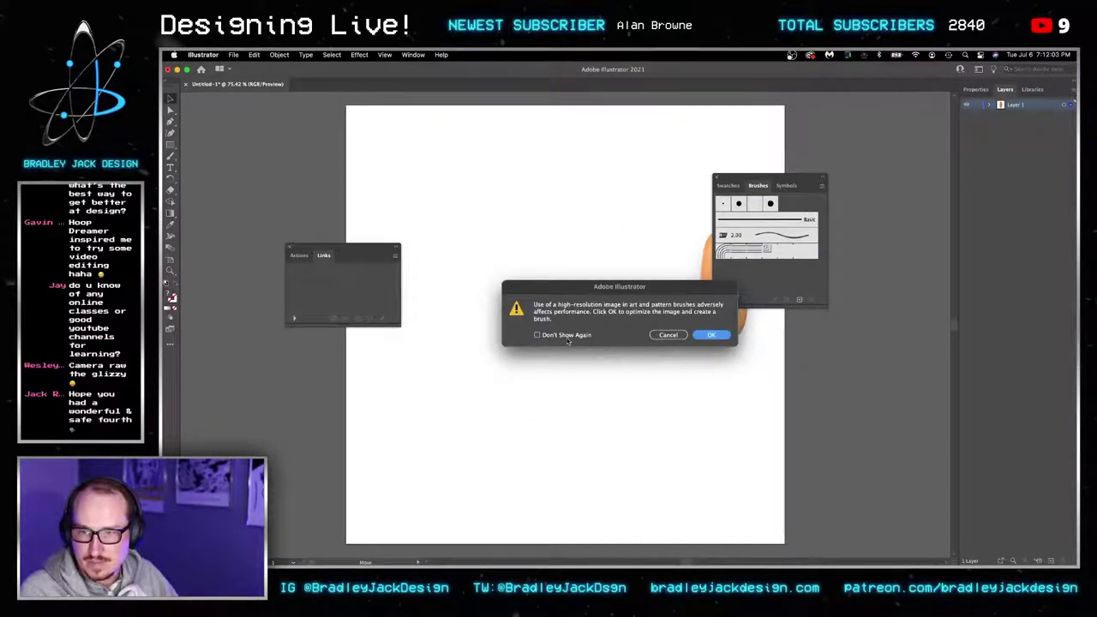
left_click(713, 335)
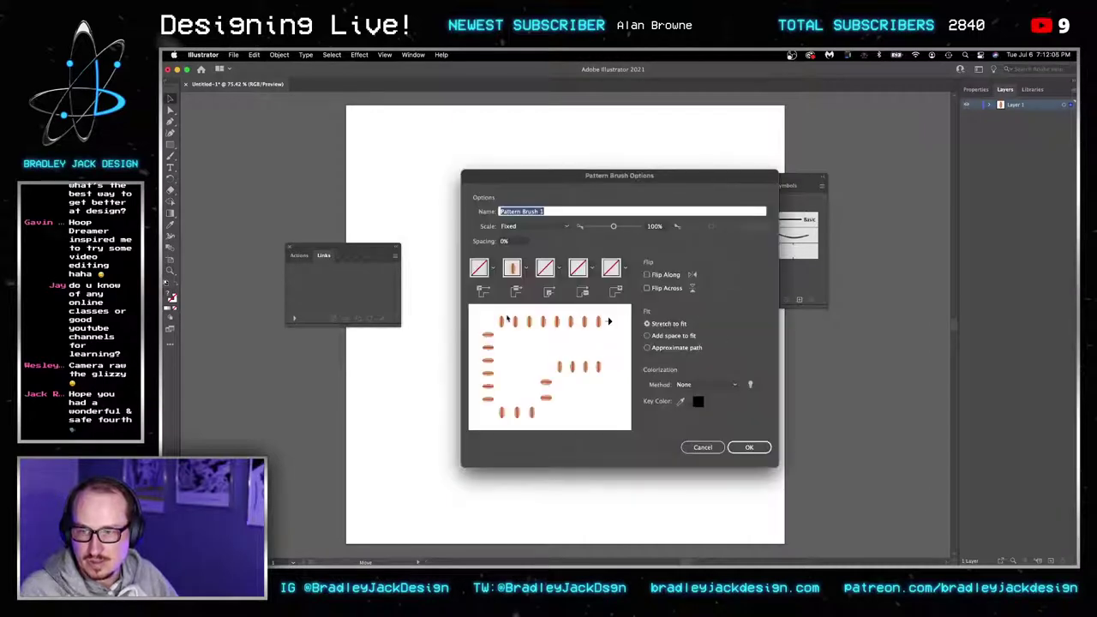
left_click(748, 447)
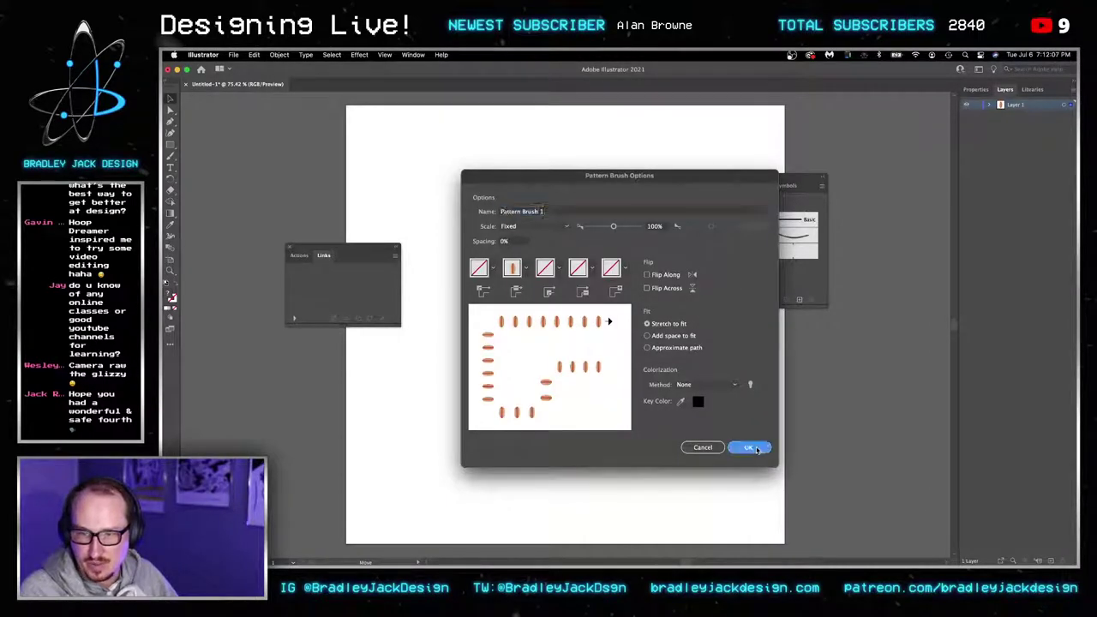
Draw a large circle spanning about three quarters of the artboard's width and place it low on the artboard.
left_click_drag(385, 248, 284, 320)
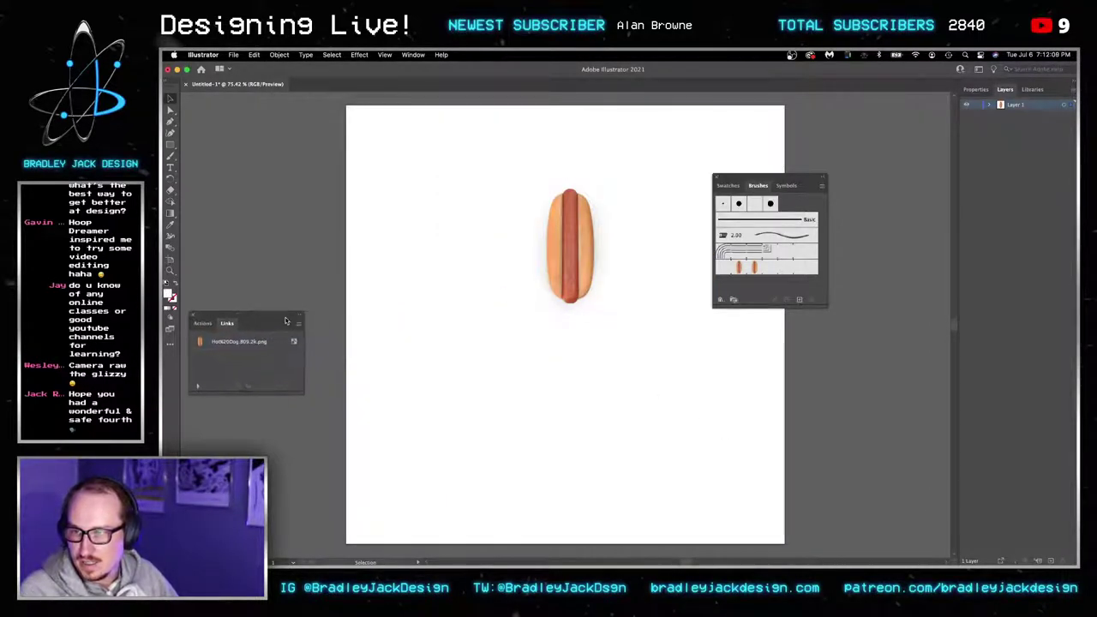
left_click(170, 144)
left_click_drag(171, 144, 219, 169)
left_click_drag(545, 282, 713, 450)
key("v")
left_click_drag(599, 318, 625, 424)
Delete the original hot dog image and apply the hot dog pattern brush to the circle's stroke.
left_click(572, 203)
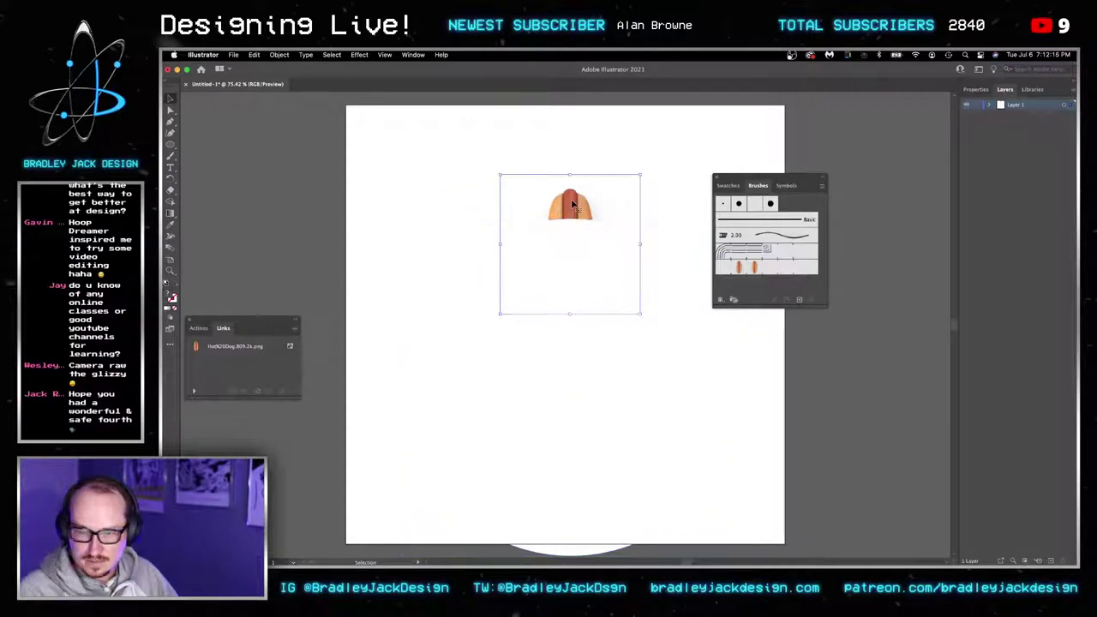
key("Delete")
left_click(683, 271)
left_click(762, 272)
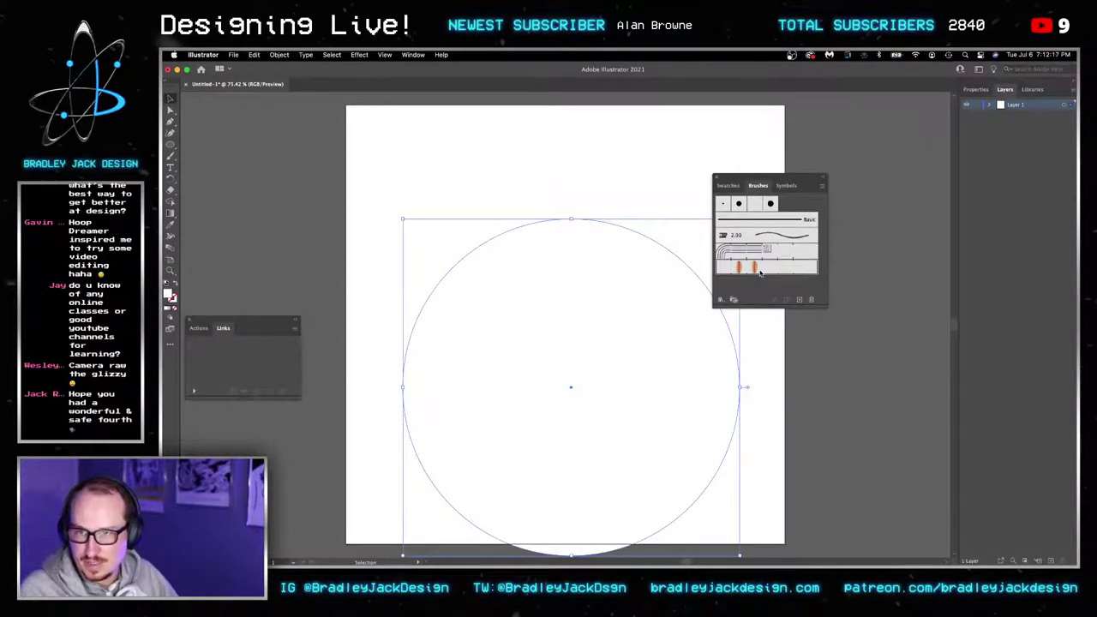
left_click(172, 294)
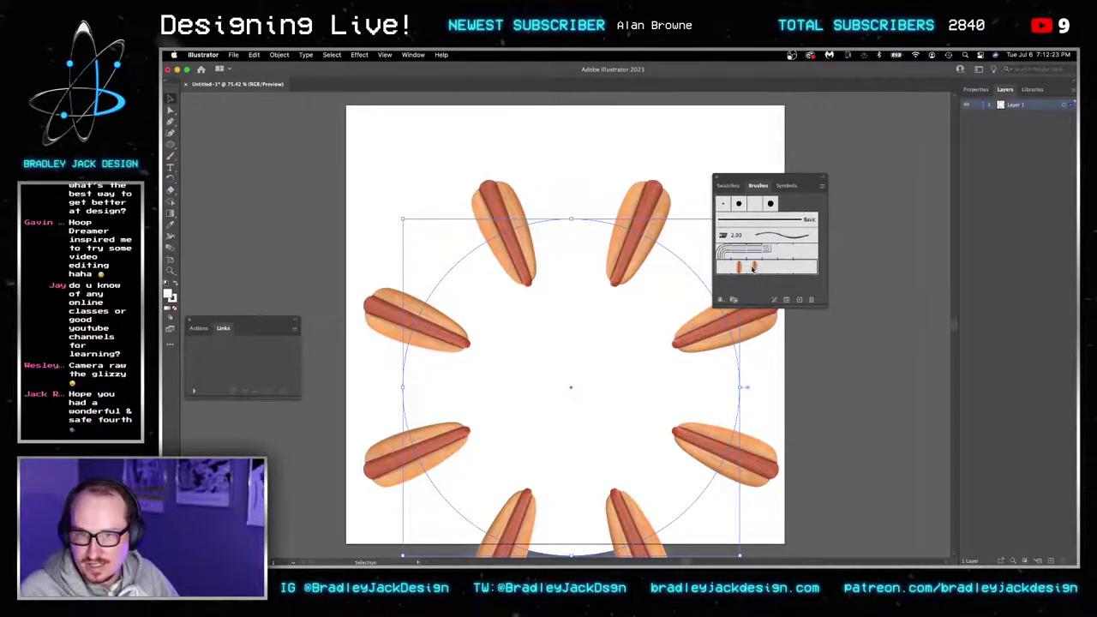
Set the hot dog pattern brush's fit to Add space to fit and apply the change to the existing strokes.
double_click(754, 267)
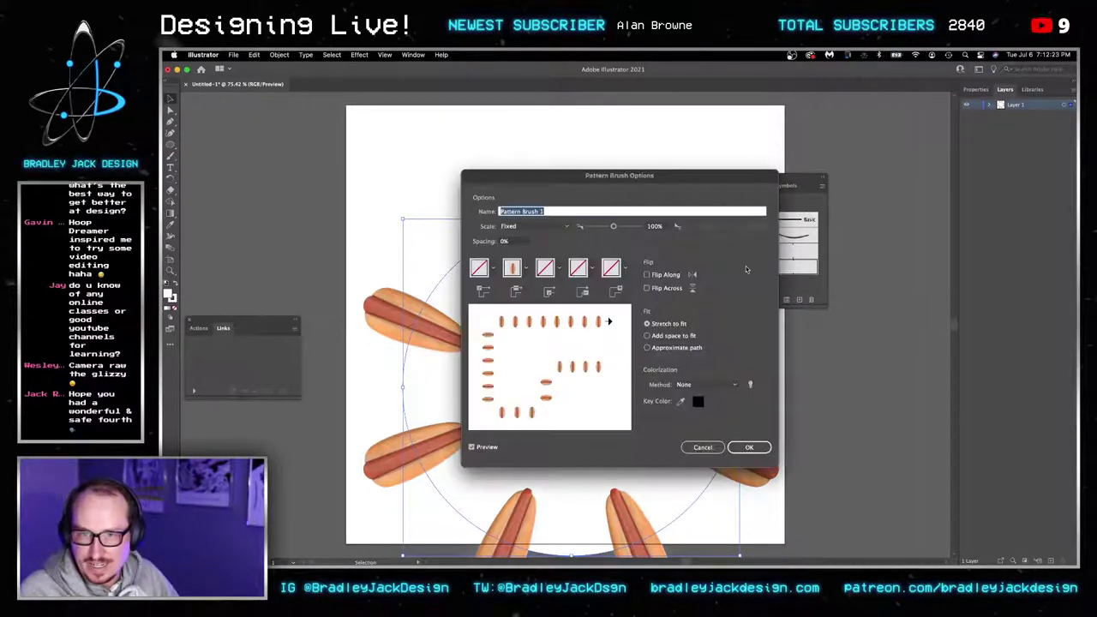
left_click(647, 336)
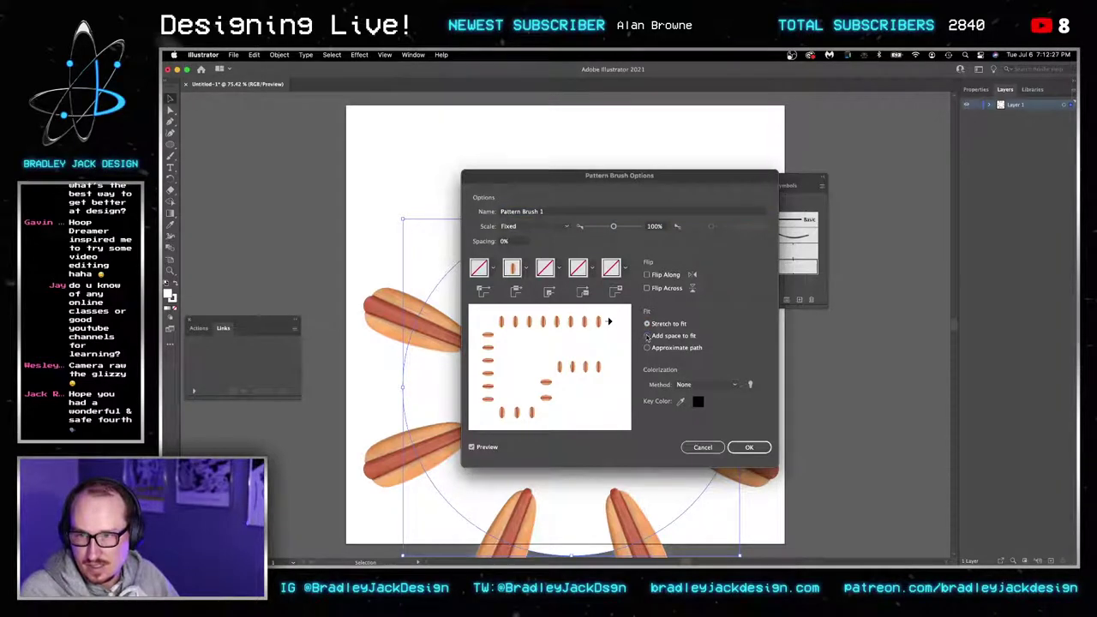
left_click(648, 336)
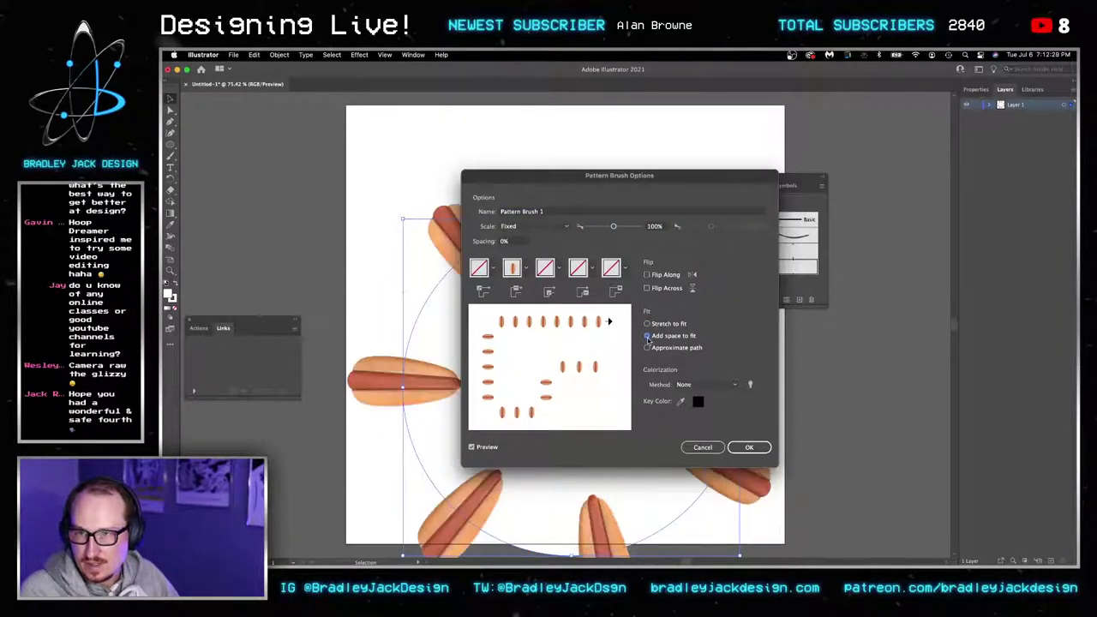
left_click(750, 448)
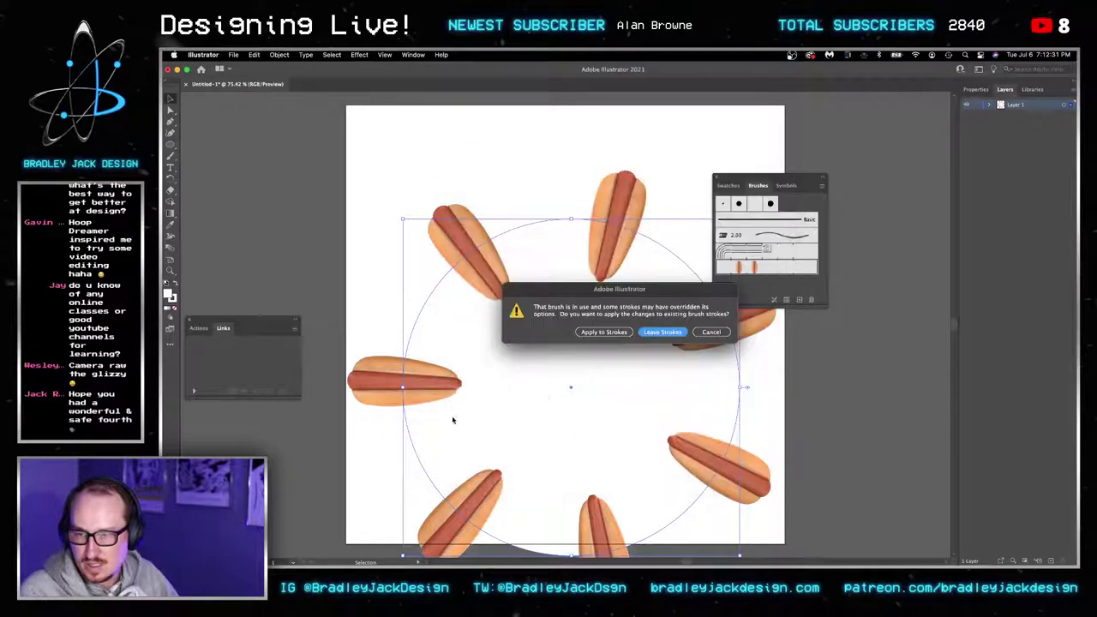
left_click(605, 333)
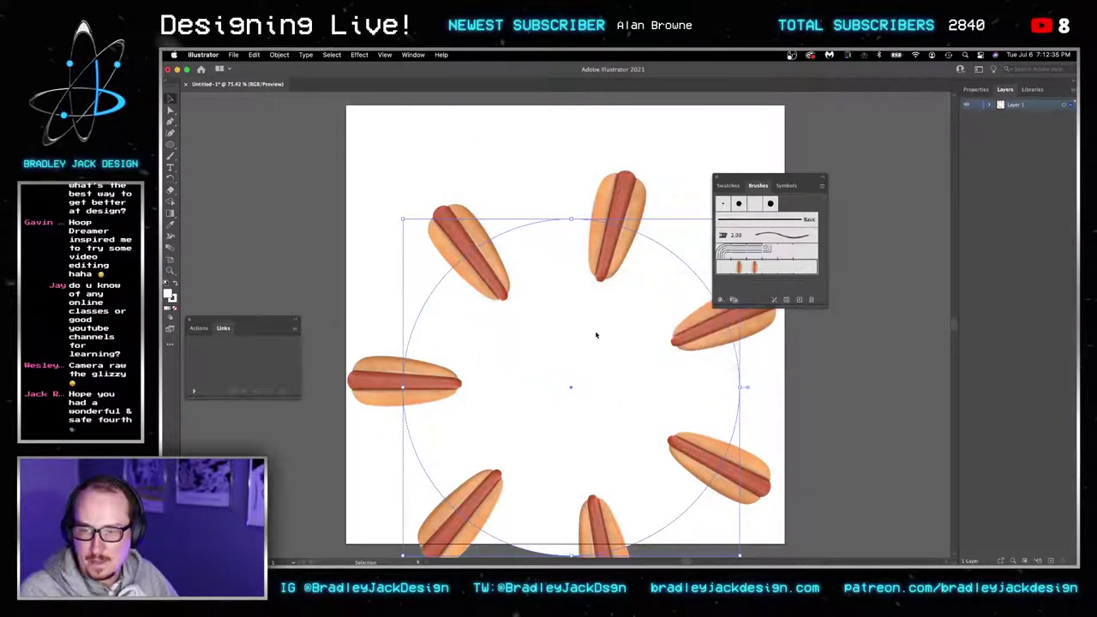
Move the hot dog circle up to near the artboard's centre and deselect it.
left_click_drag(608, 320, 609, 249)
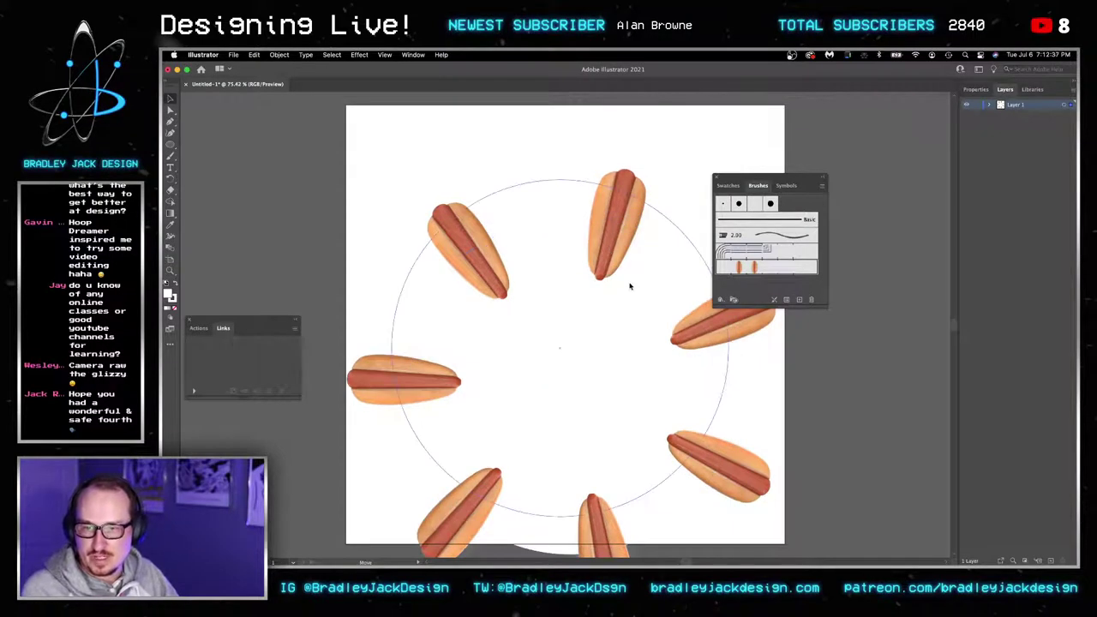
left_click(588, 282)
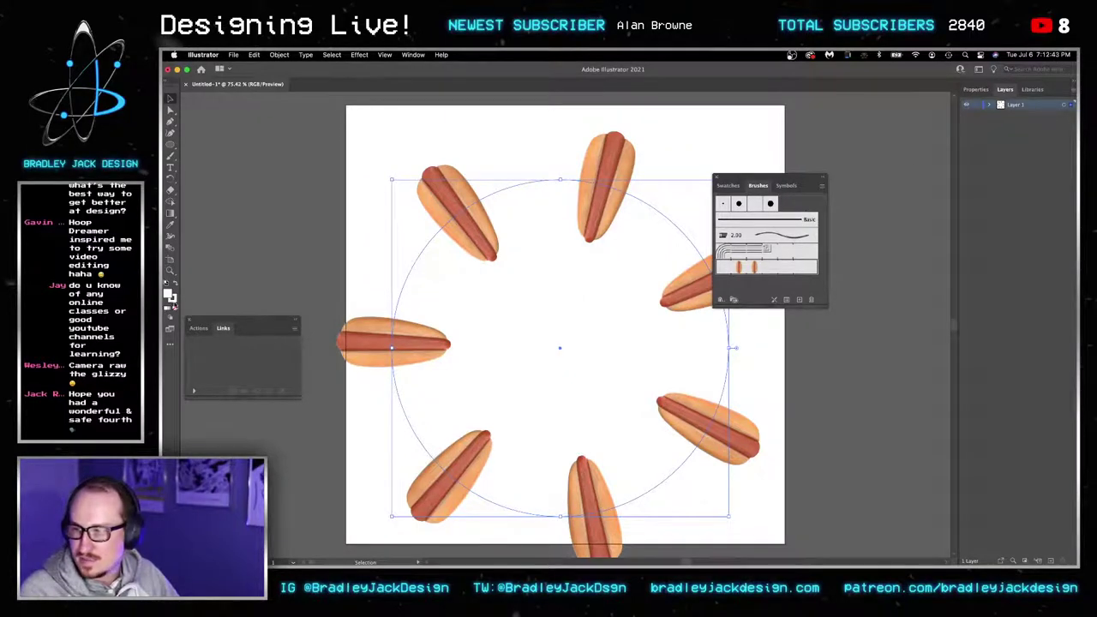
left_click(730, 186)
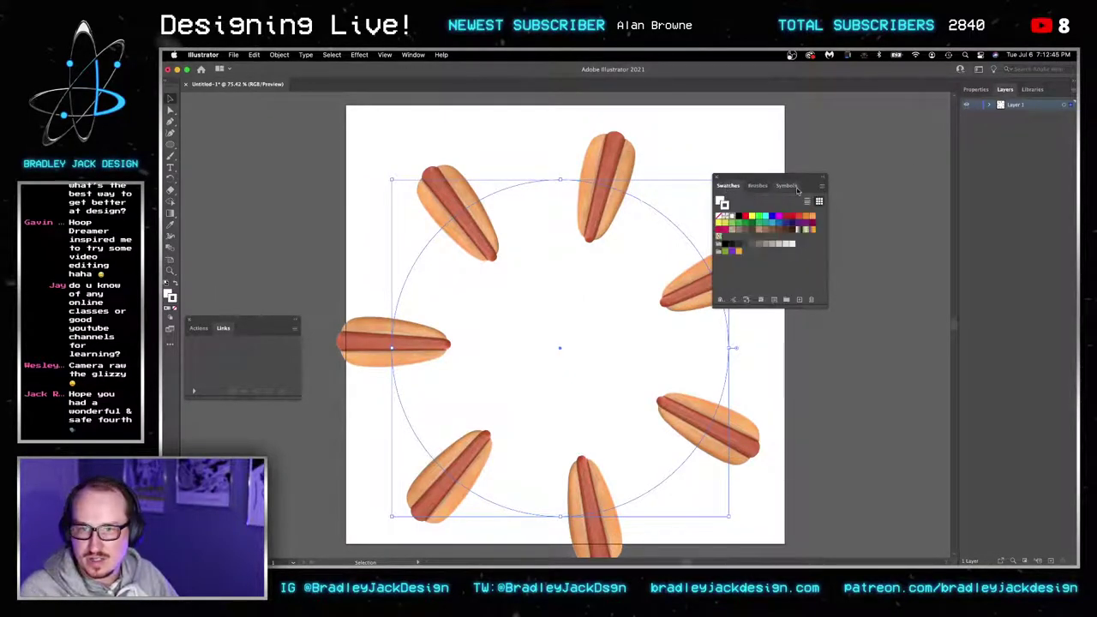
left_click(787, 185)
left_click(757, 186)
key("super+shift+a")
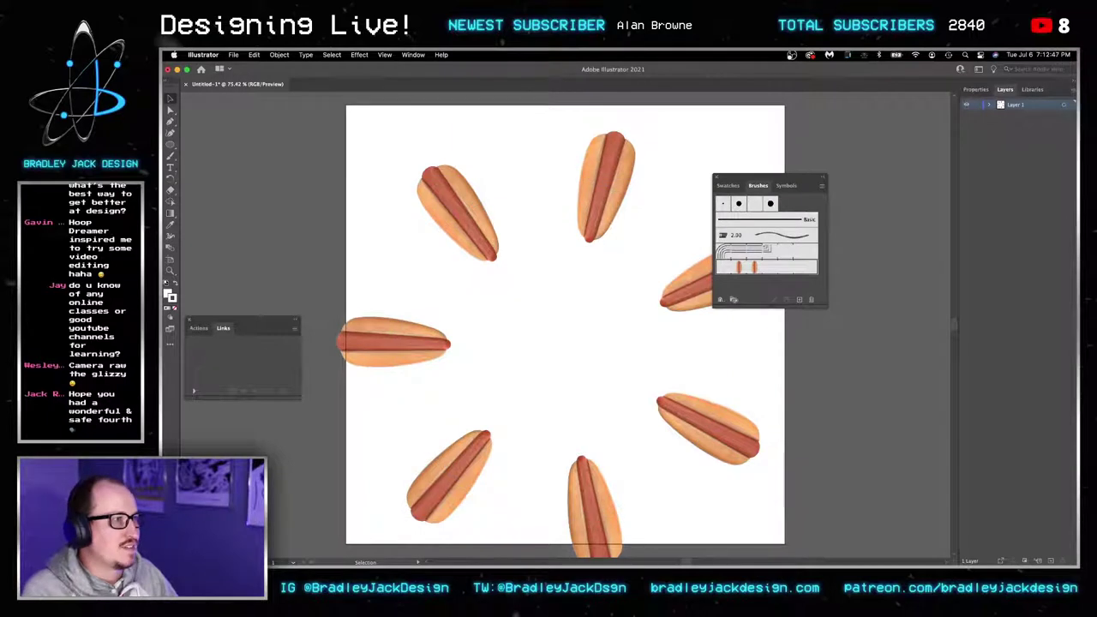
Show the Character panel and place it with the Color Guide and Color panels floating beside the artboard.
key("super+t")
mouse_move(954, 221)
left_mouse_down()
mouse_move(765, 215)
mouse_move(936, 159)
left_mouse_up()
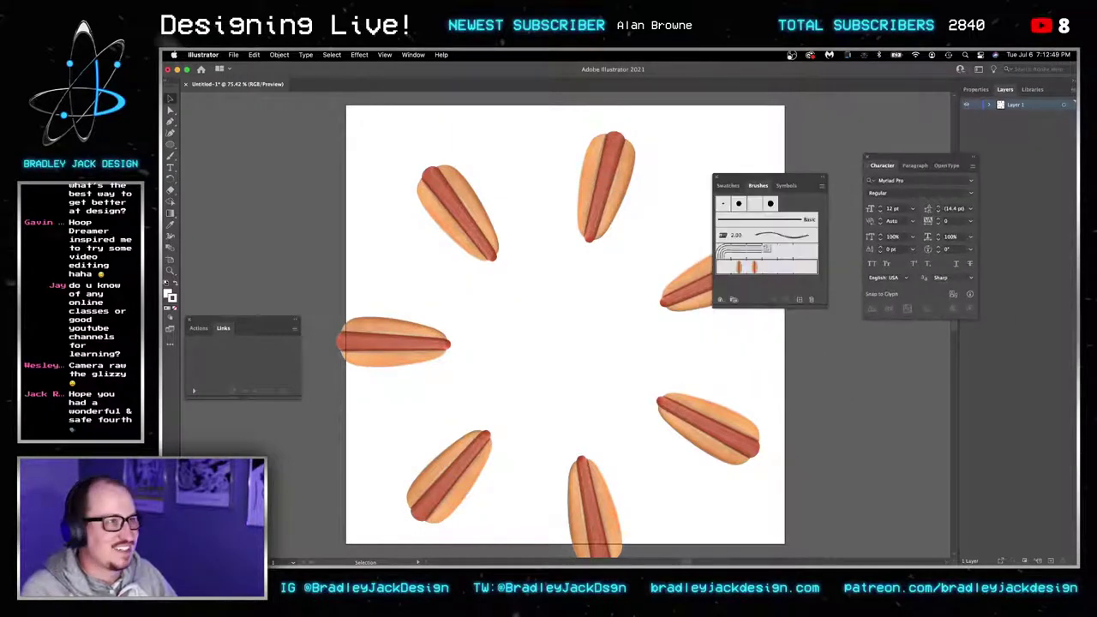
mouse_move(921, 358)
left_mouse_down()
mouse_move(828, 381)
mouse_move(809, 360)
left_mouse_up()
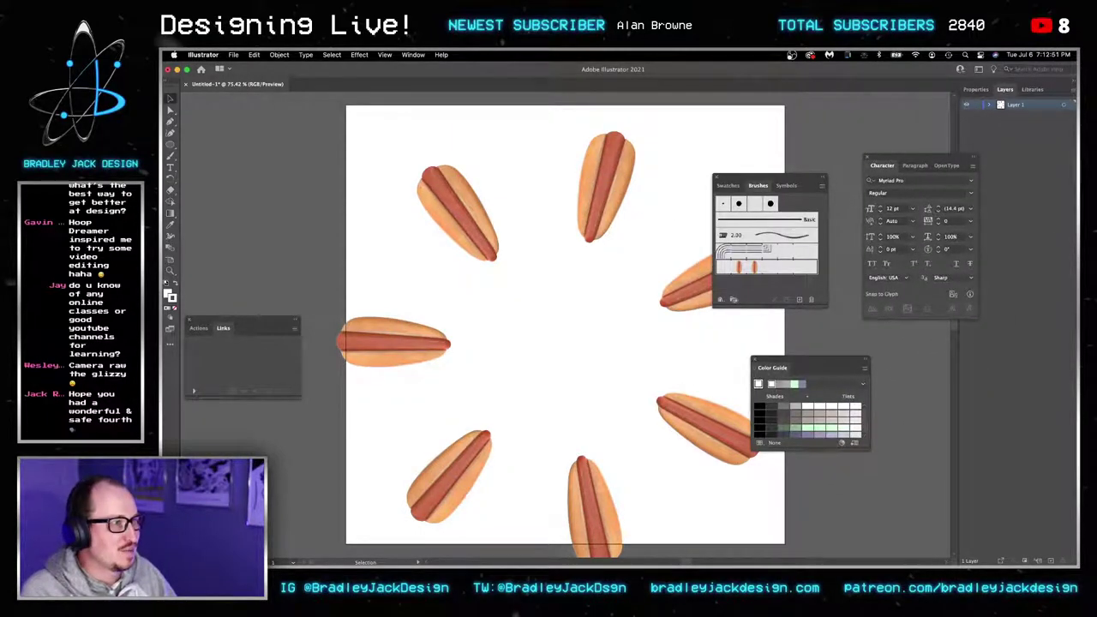
left_click_drag(1071, 480, 882, 256)
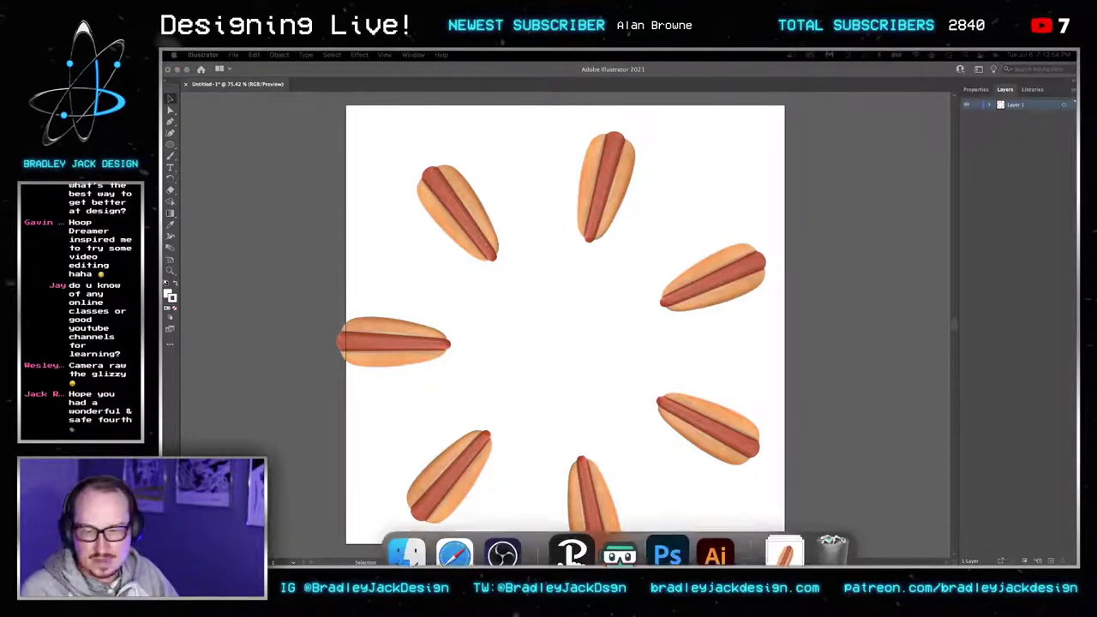
Close the Instagram browser window and return to Illustrator.
left_click(502, 533)
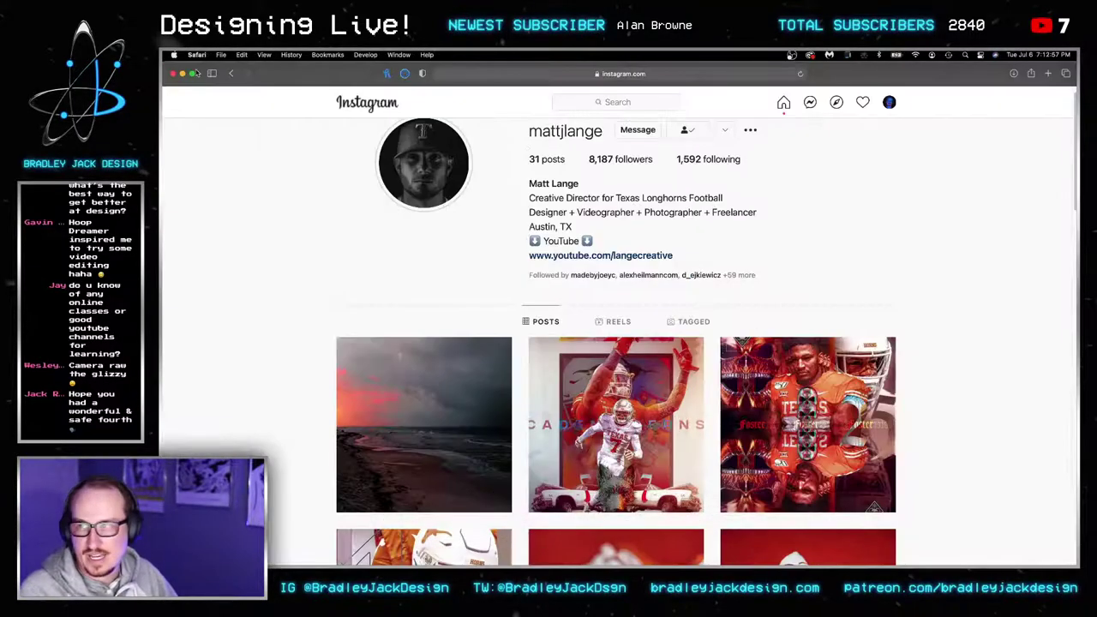
left_click(172, 73)
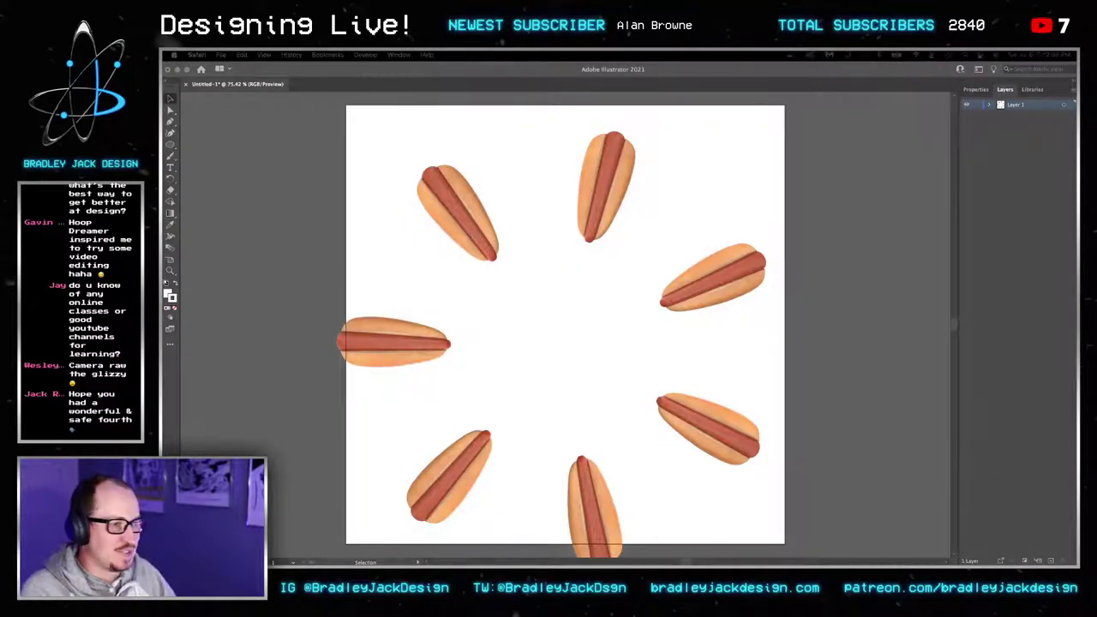
left_click(638, 270)
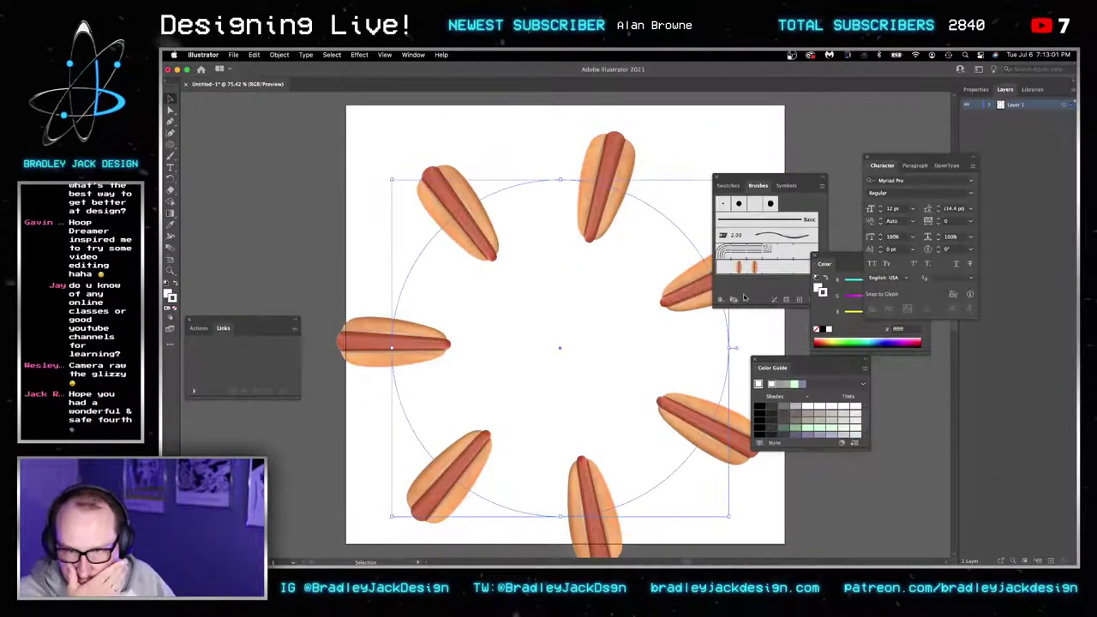
left_click(754, 267)
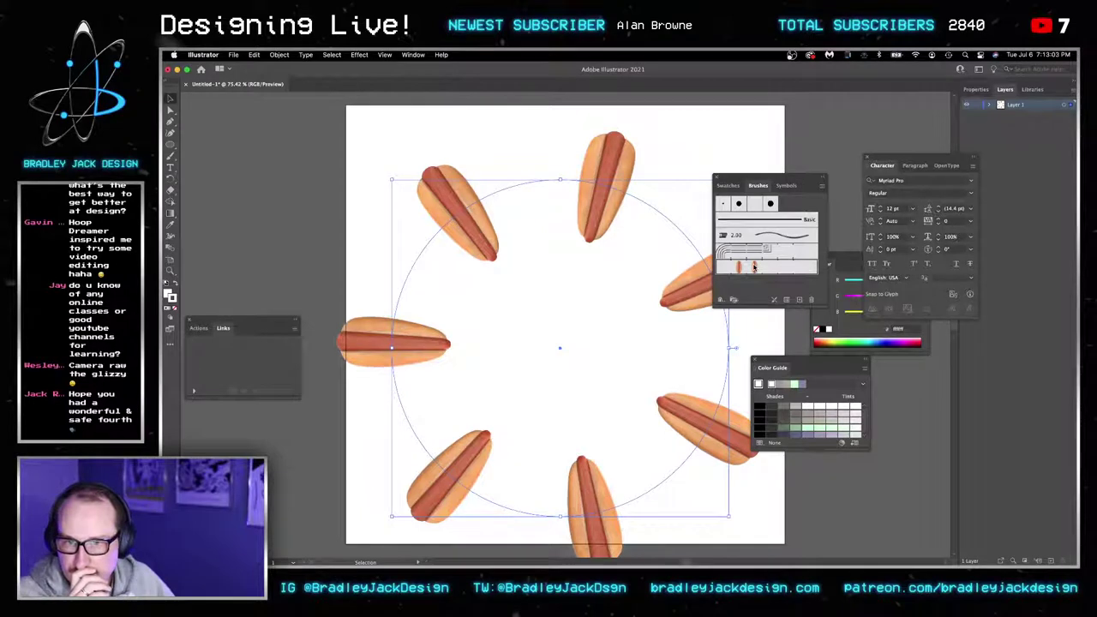
double_click(754, 266)
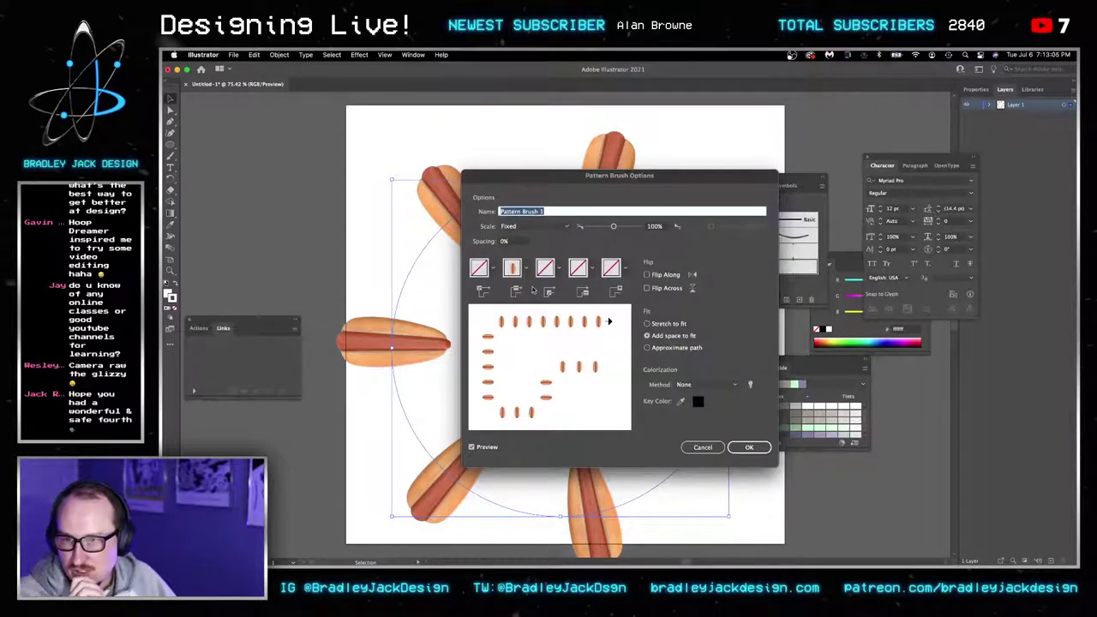
left_click(519, 242)
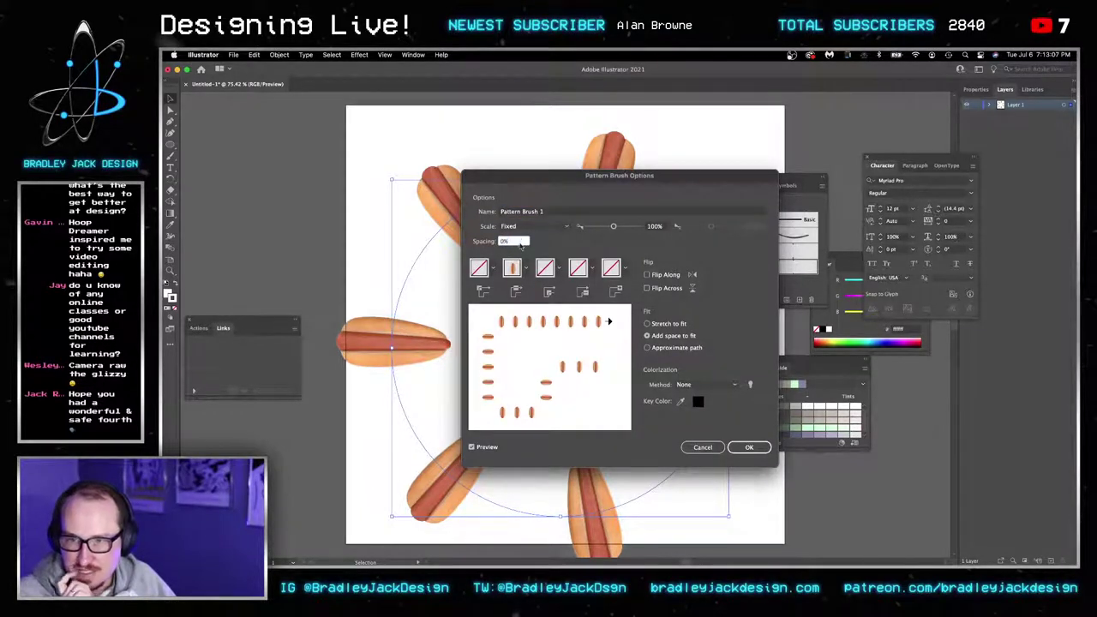
left_click(701, 448)
left_click(674, 190)
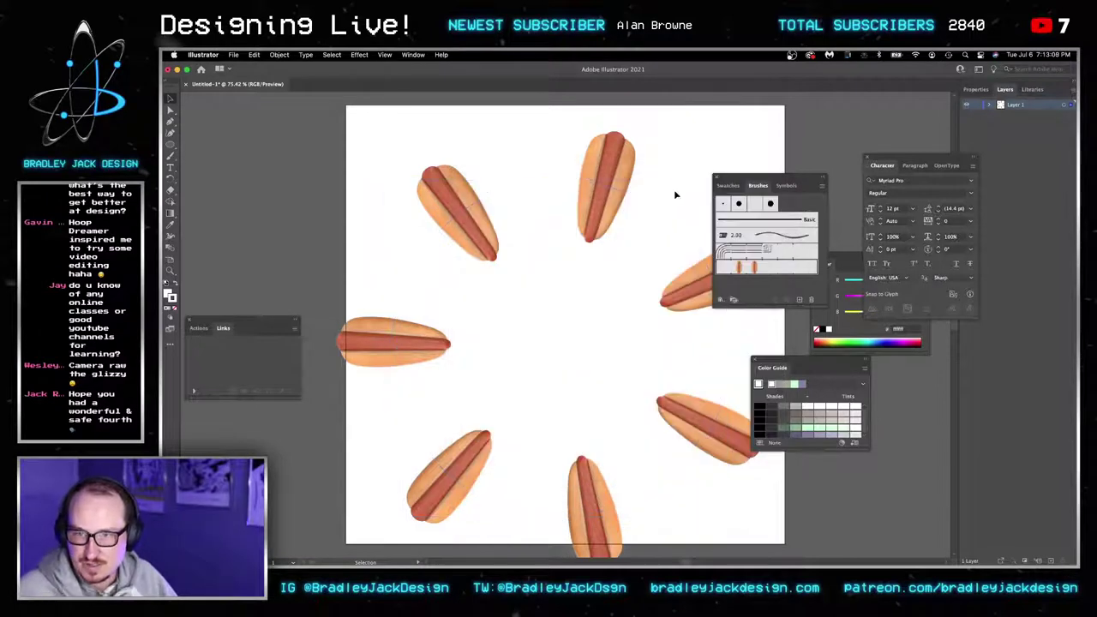
Select the hot dog pattern-brush circle and delete it from the artboard.
key("a")
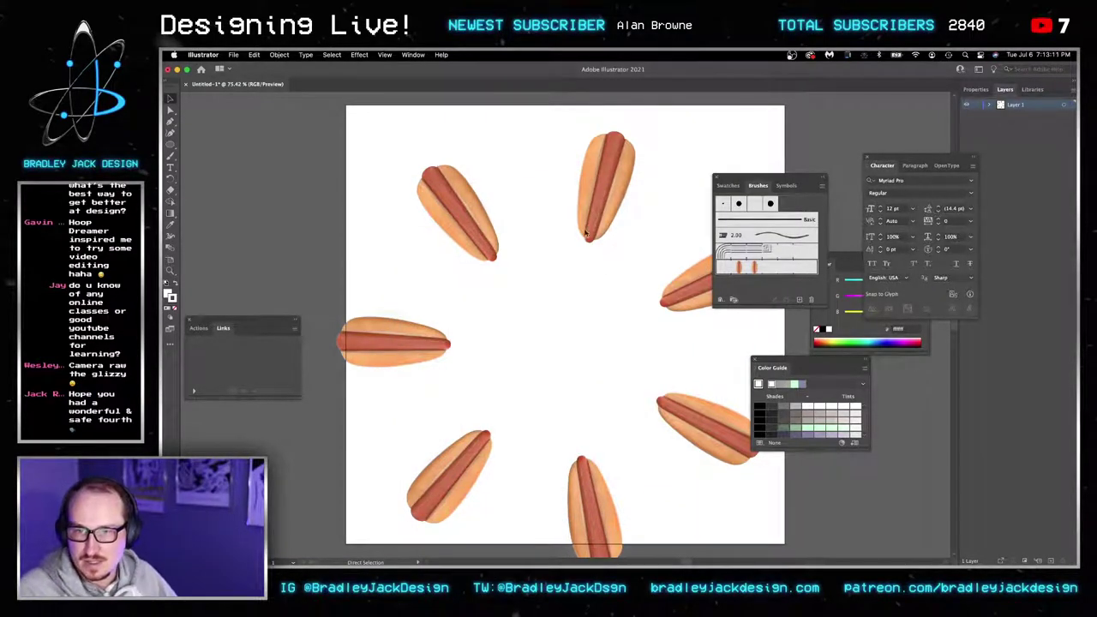
left_click(595, 188)
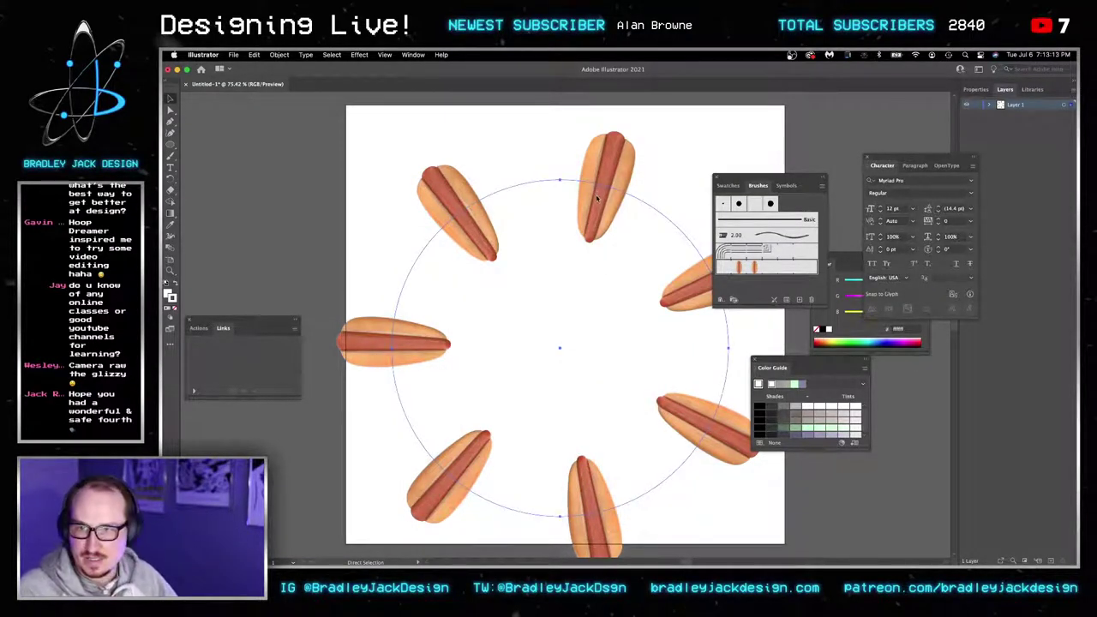
left_click_drag(595, 188, 584, 264)
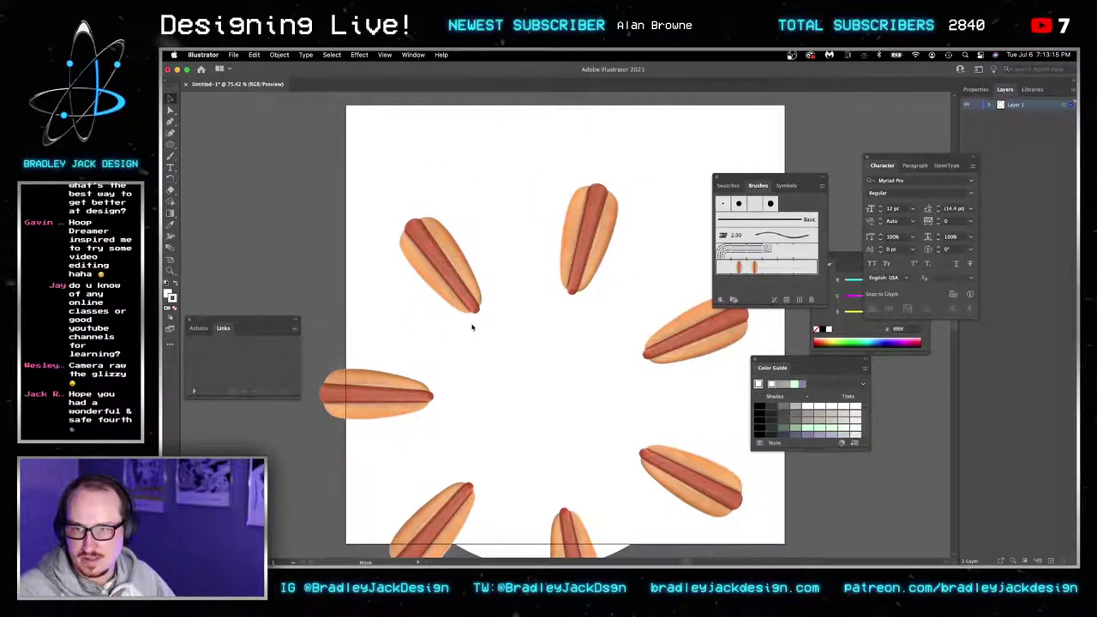
key("v")
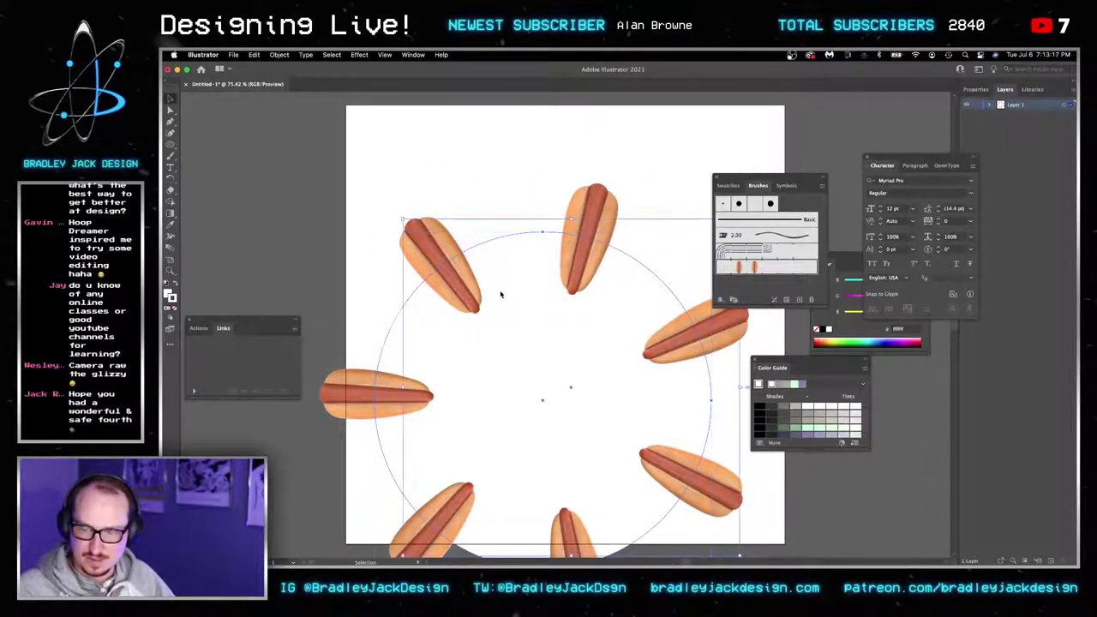
key("Delete")
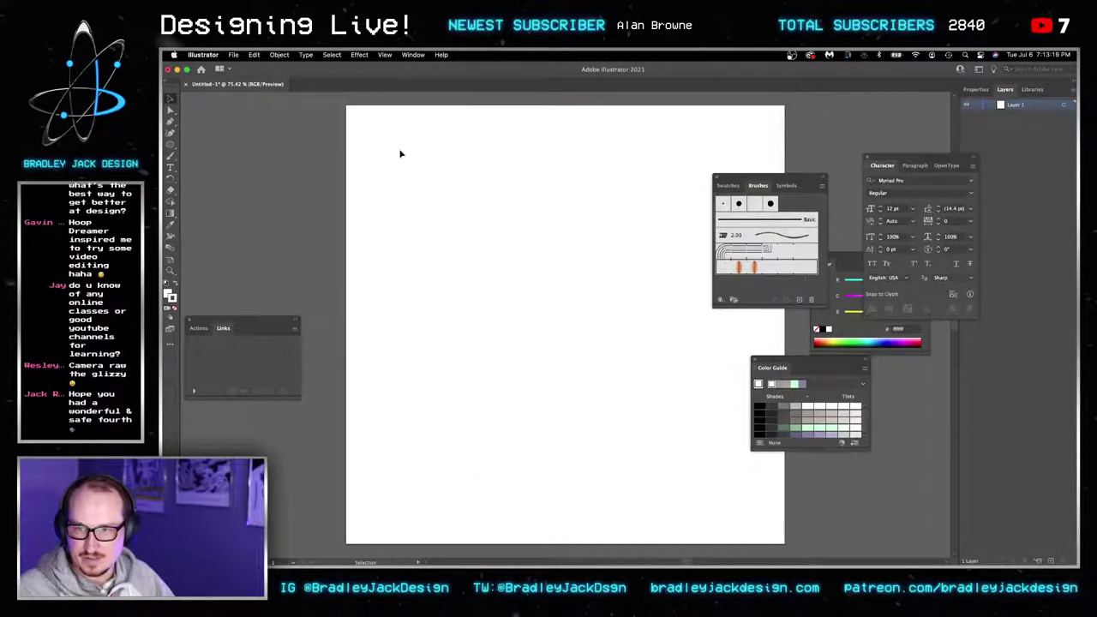
Place the upright hot dog PNG from the Downloads folder in the artboard's upper-left area.
mouse_move(784, 557)
left_click(784, 536)
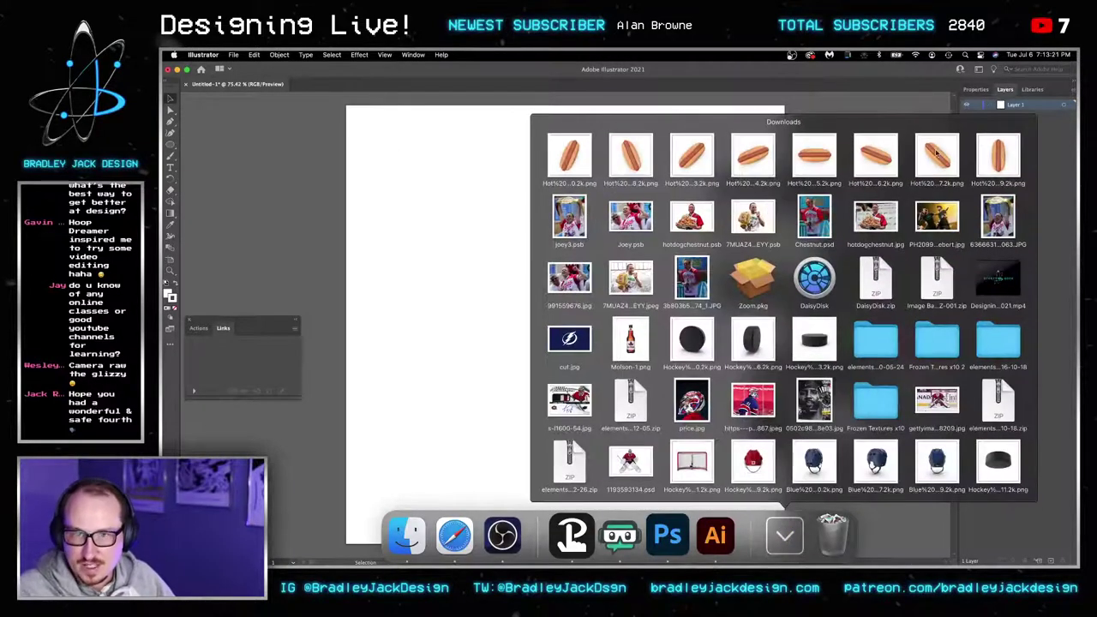
left_click_drag(983, 157, 490, 274)
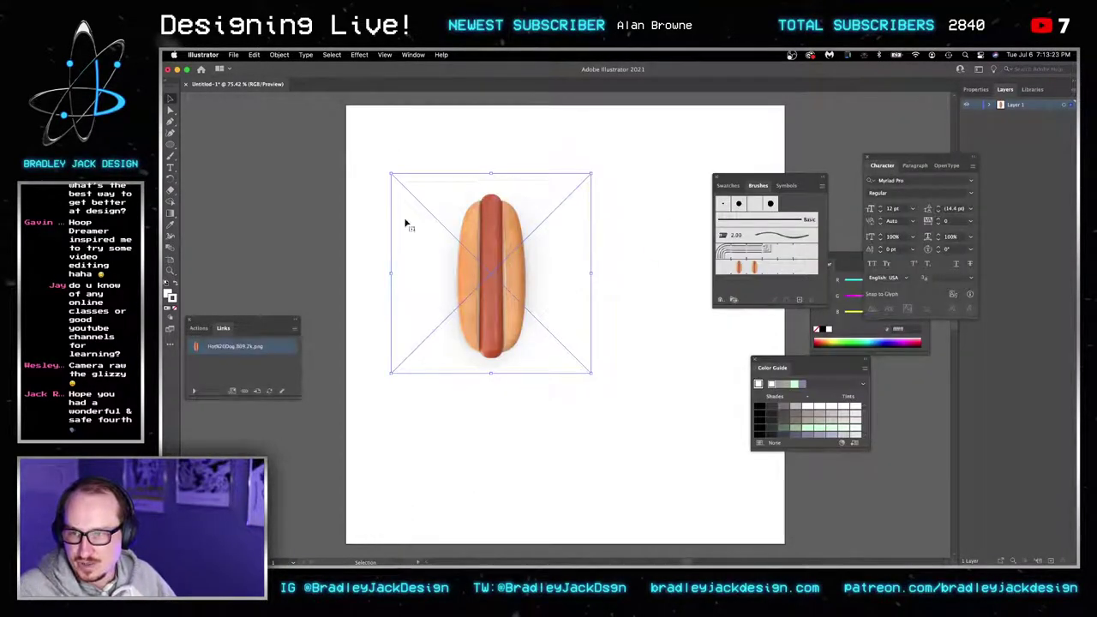
Draw a tall rectangle closely around the hot dog and use it as a clipping mask for the image.
left_click_drag(171, 144, 194, 149)
left_click_drag(450, 186, 529, 360)
key("v")
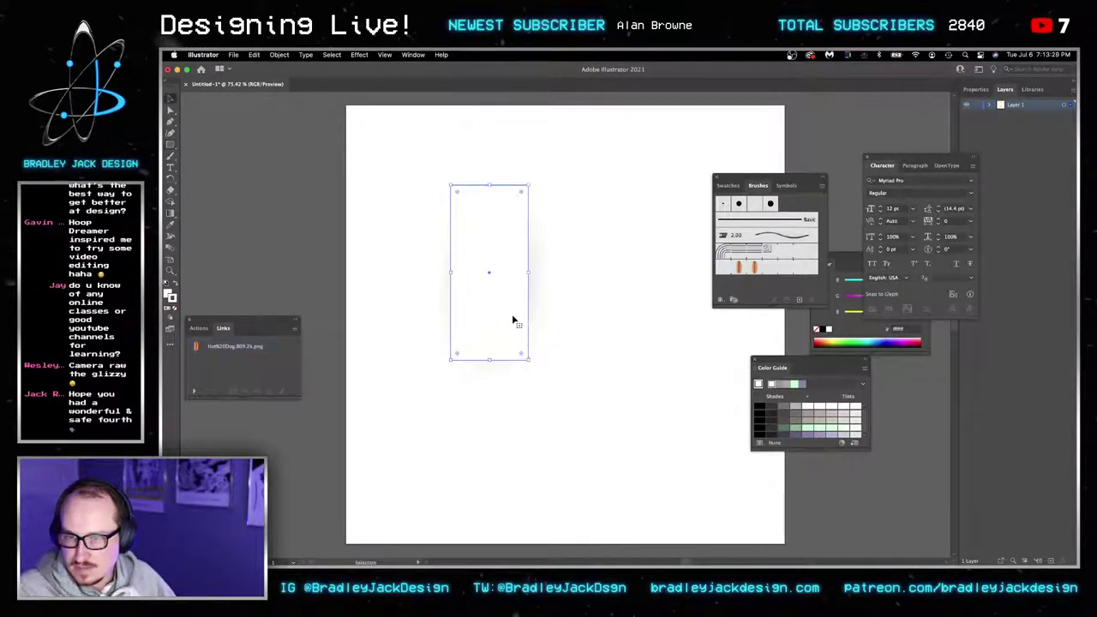
key("super+a")
key("super+7")
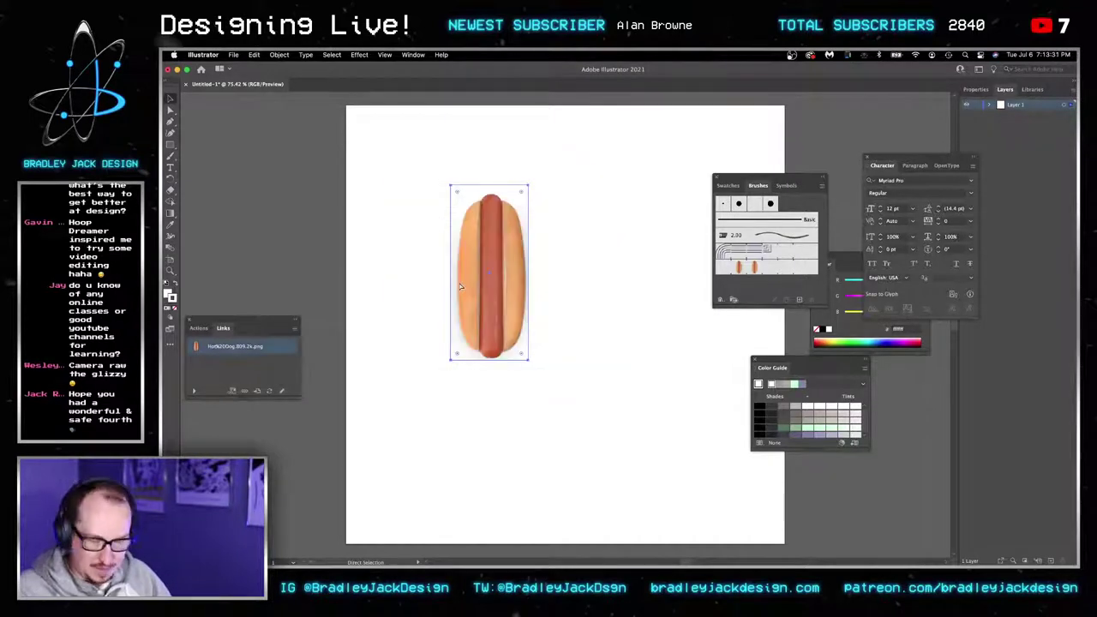
scroll(497, 285, "up", 1)
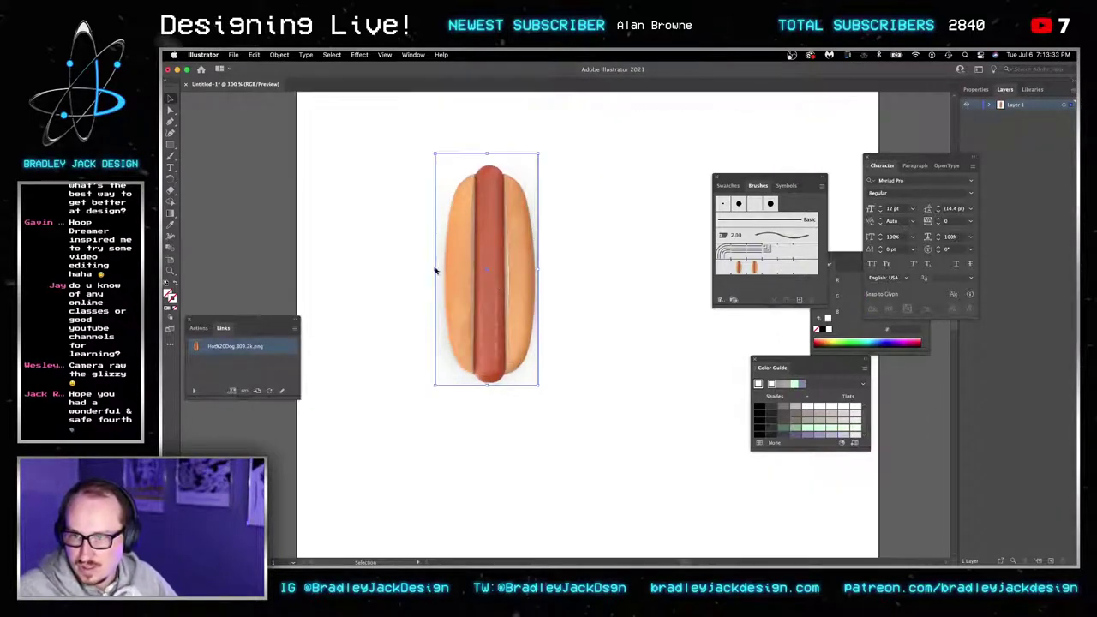
left_click_drag(435, 269, 439, 274)
key("super+z")
Move the two left corner points of the hot dog's clipping path inward, closer to the bun.
scroll(463, 283, "up", 1)
scroll(465, 283, "up", 2)
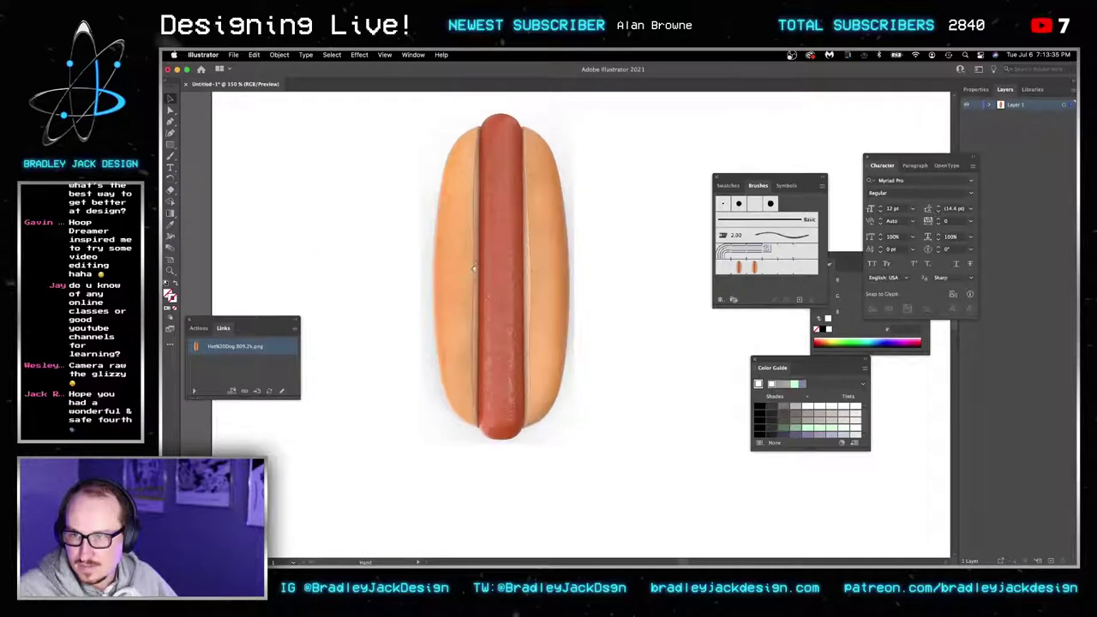
key("super+shift+a")
key("a")
left_click(410, 207)
left_click(408, 150)
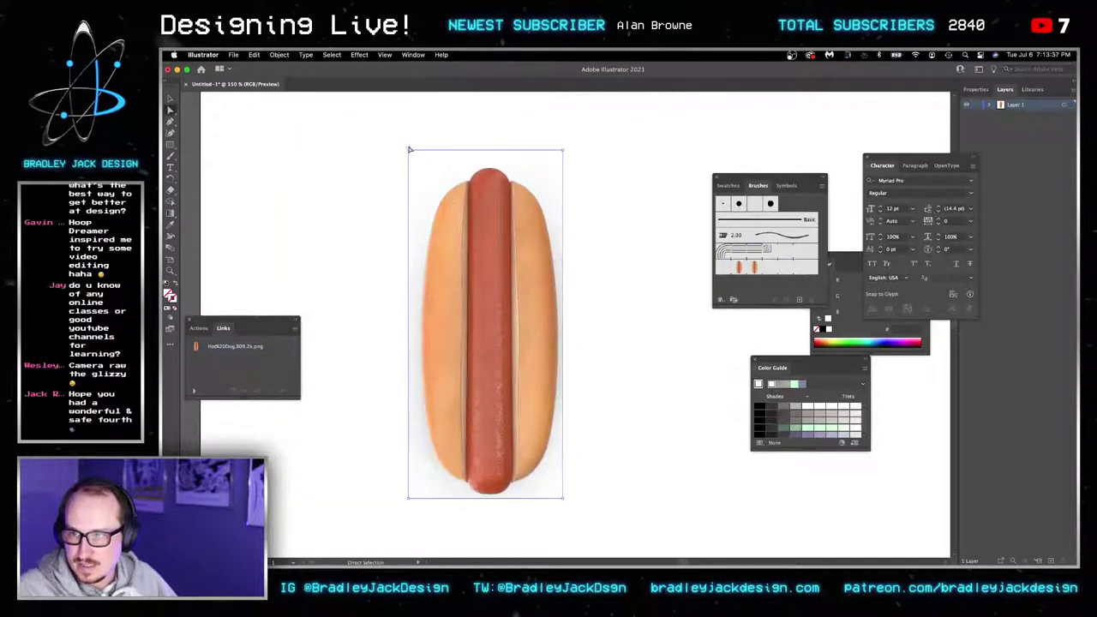
left_click_drag(409, 498, 417, 493)
left_click(418, 496)
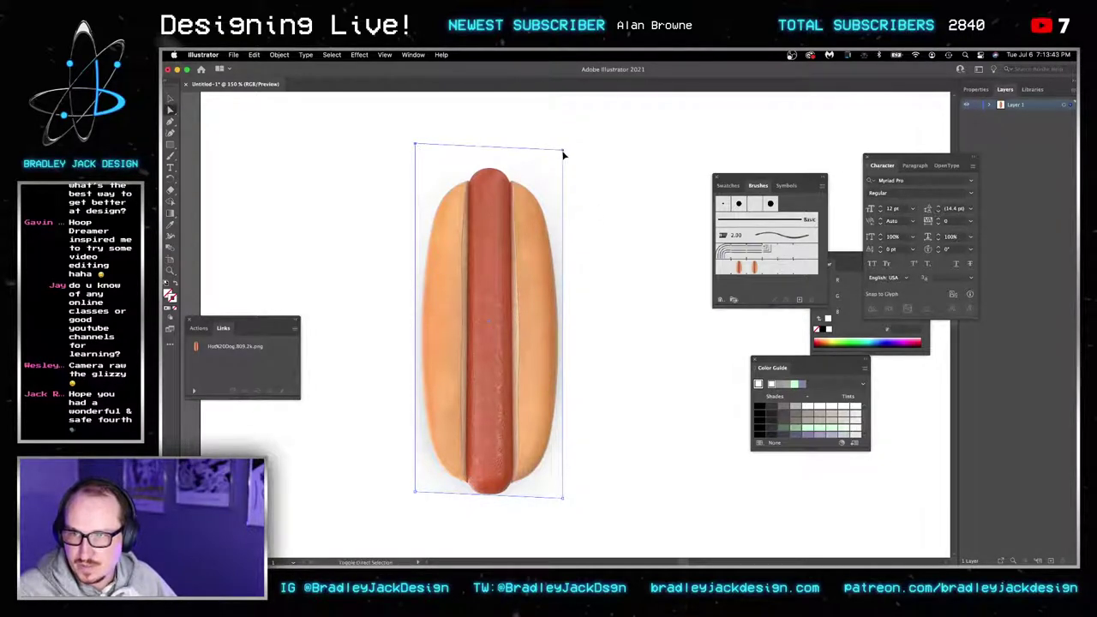
Lower the top edge of the hot dog's clipping path close to the sausage tip and deselect it.
left_click(555, 180)
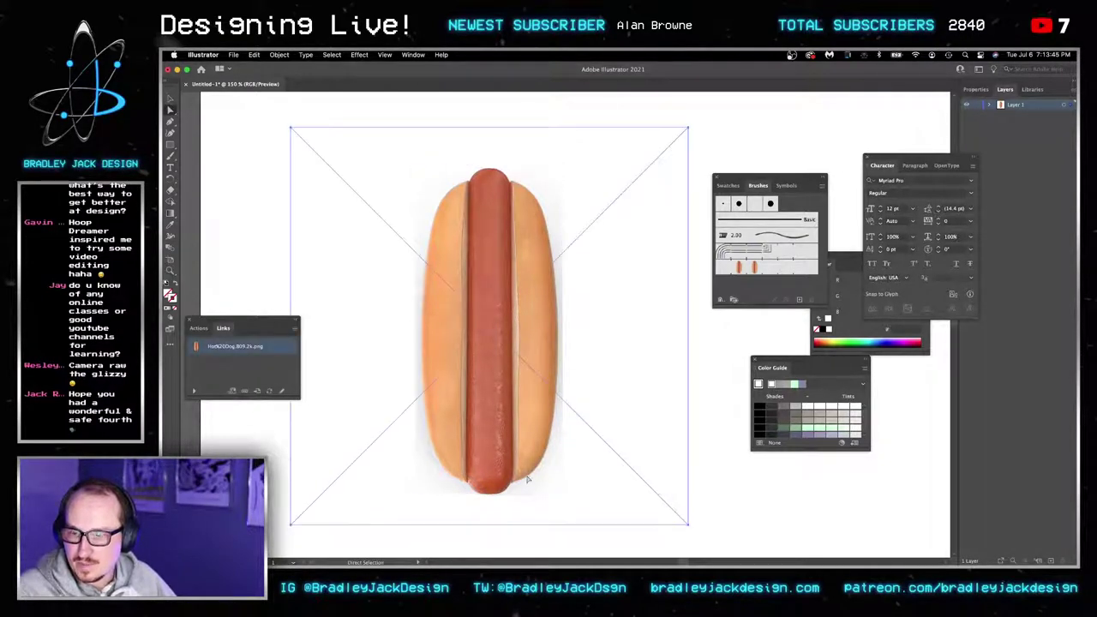
left_click(539, 546)
left_click(522, 506)
left_click(503, 501)
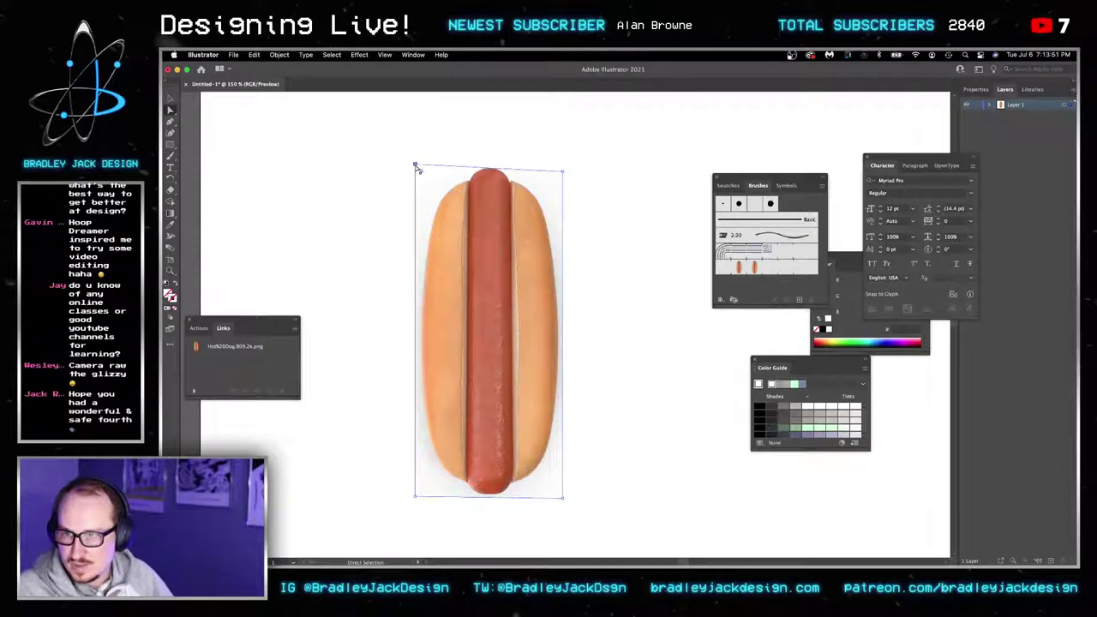
left_click(636, 168)
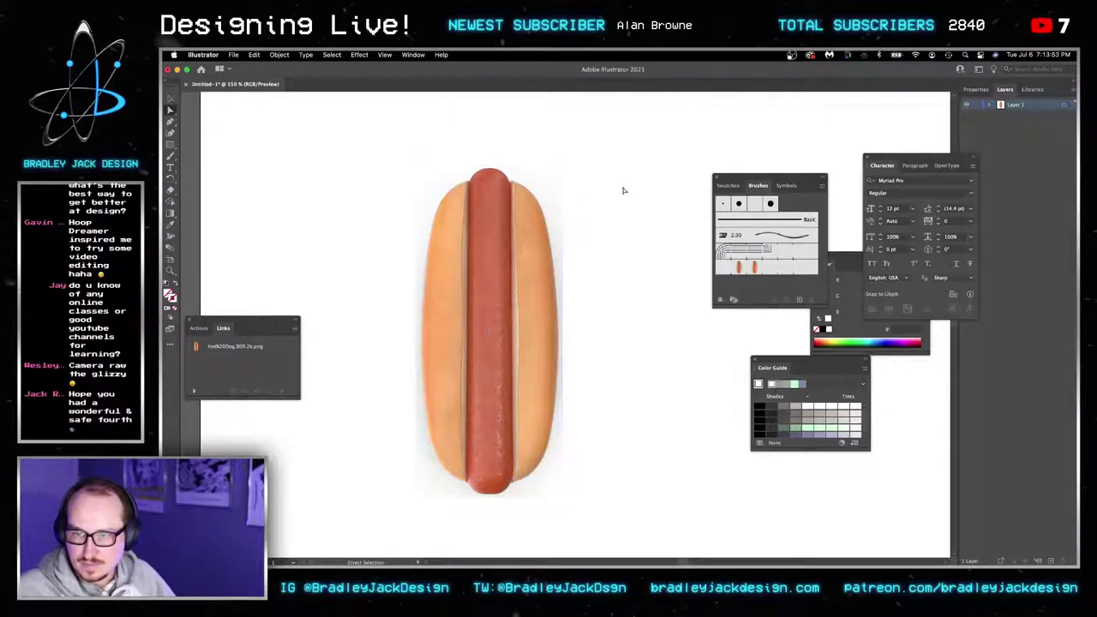
key("v")
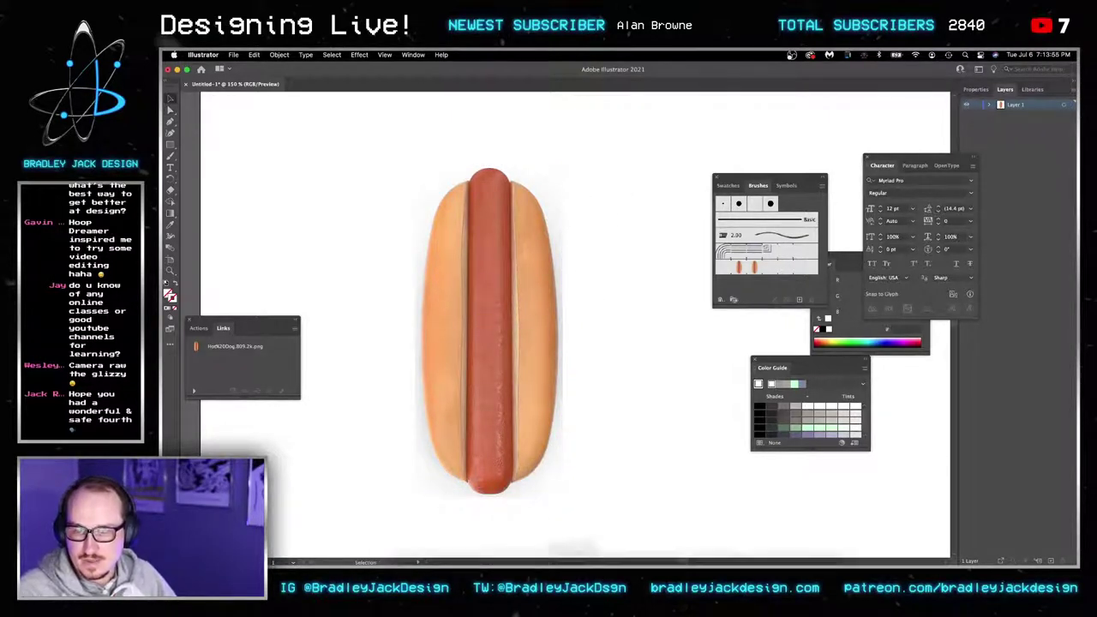
Switch to Photoshop and open the upright hot dog PNG from the Downloads folder as its own document.
left_click(668, 536)
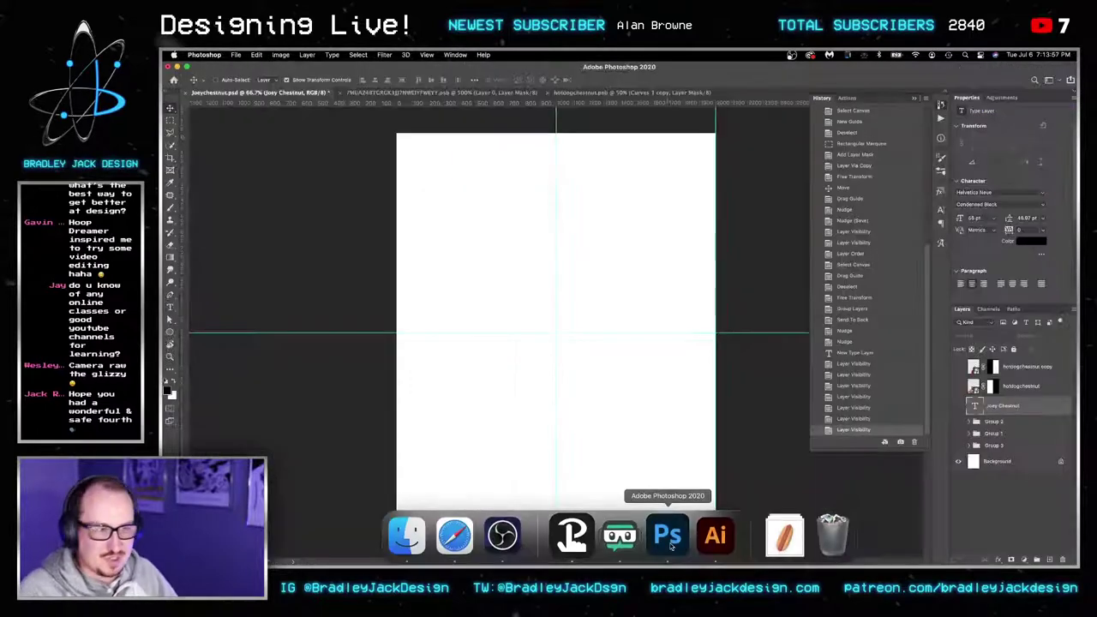
left_click(783, 535)
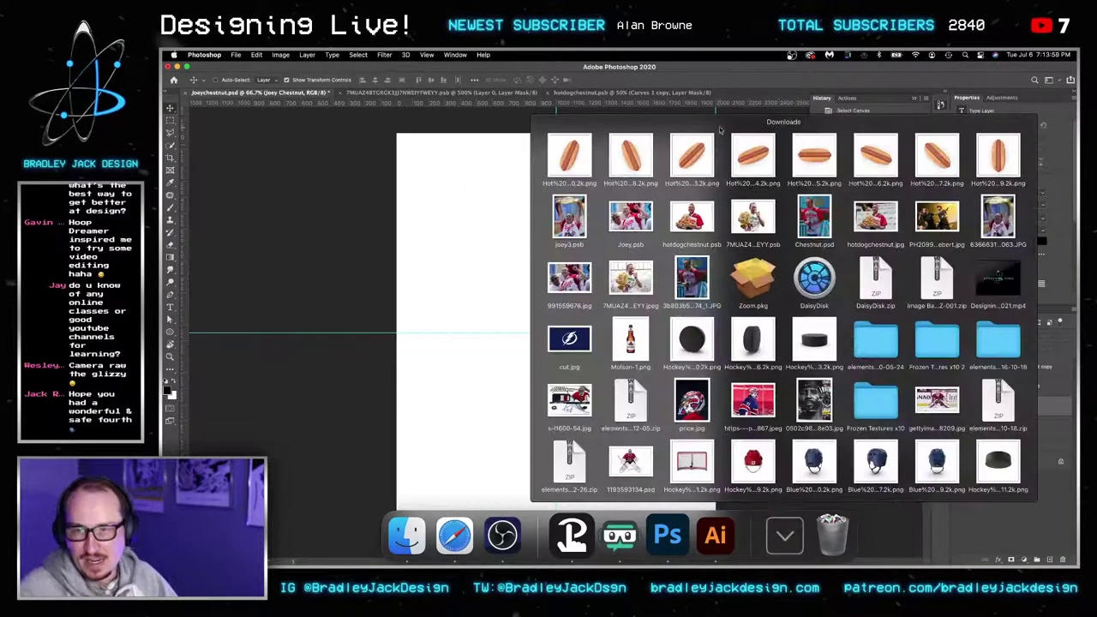
left_click_drag(998, 154, 660, 542)
Select the whole hot dog with the Quick Selection tool and mask out its shadow with a layer mask.
key("w")
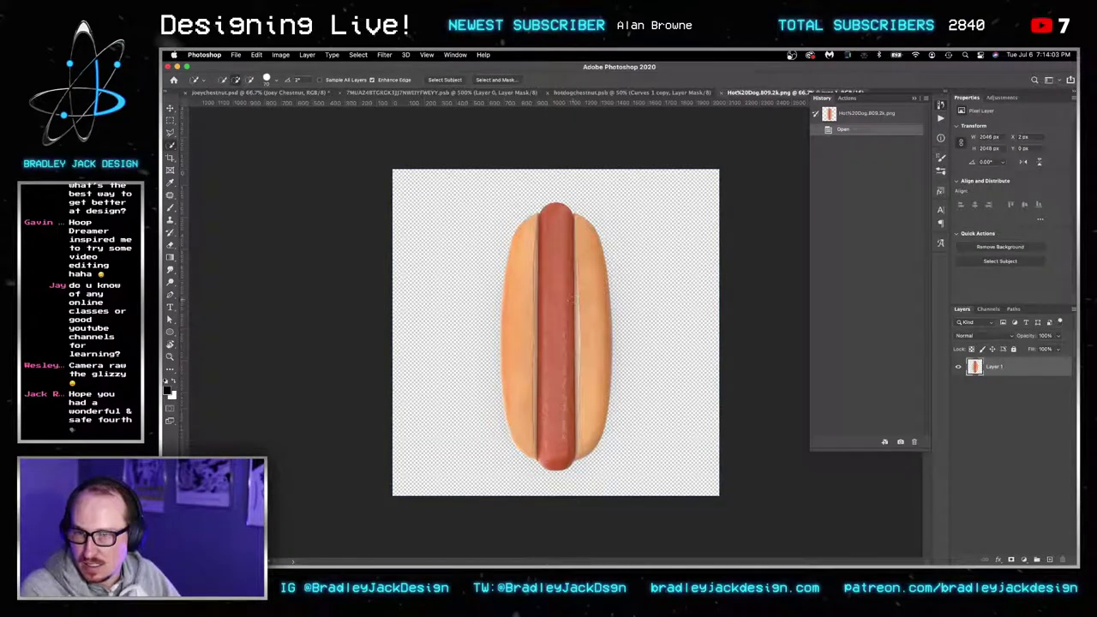
left_click(569, 301)
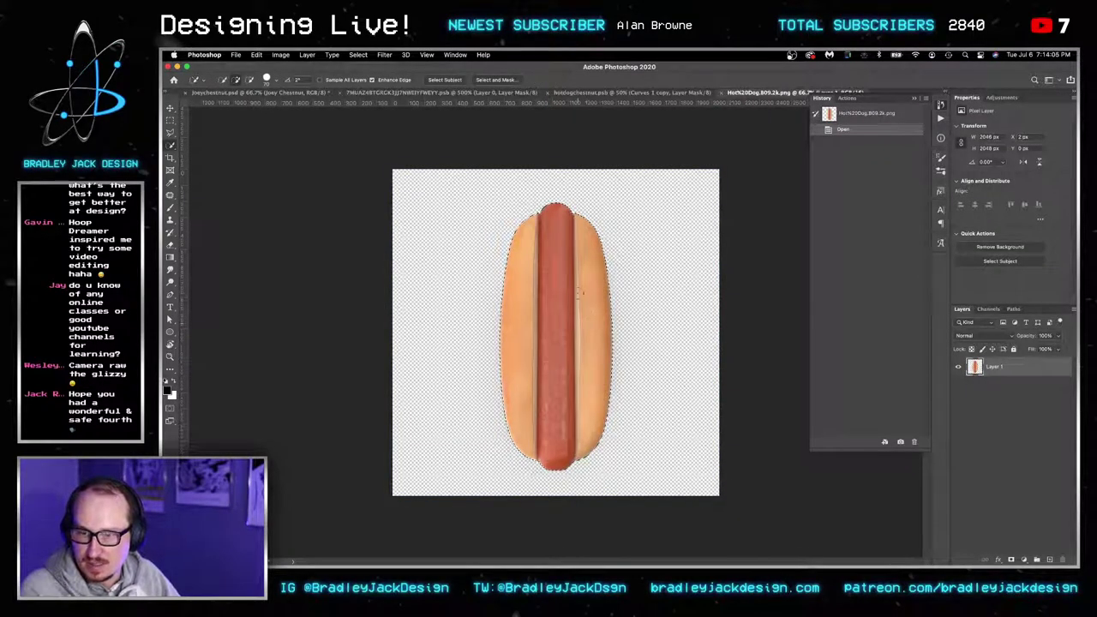
left_click(1012, 559)
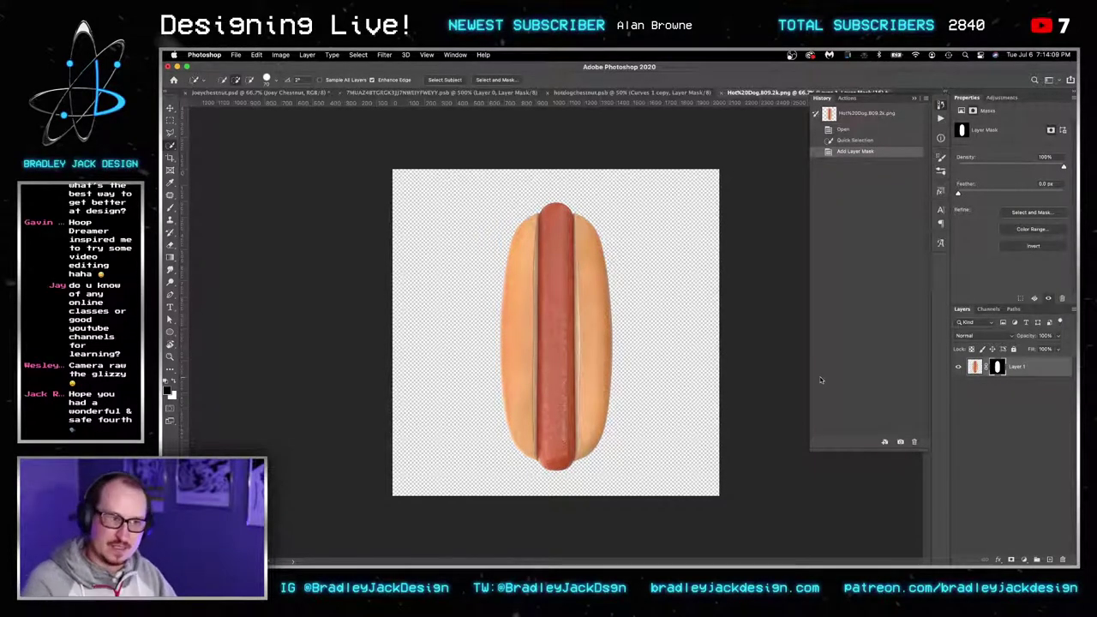
Trim the canvas on all four sides based on transparent pixels.
left_click(282, 55)
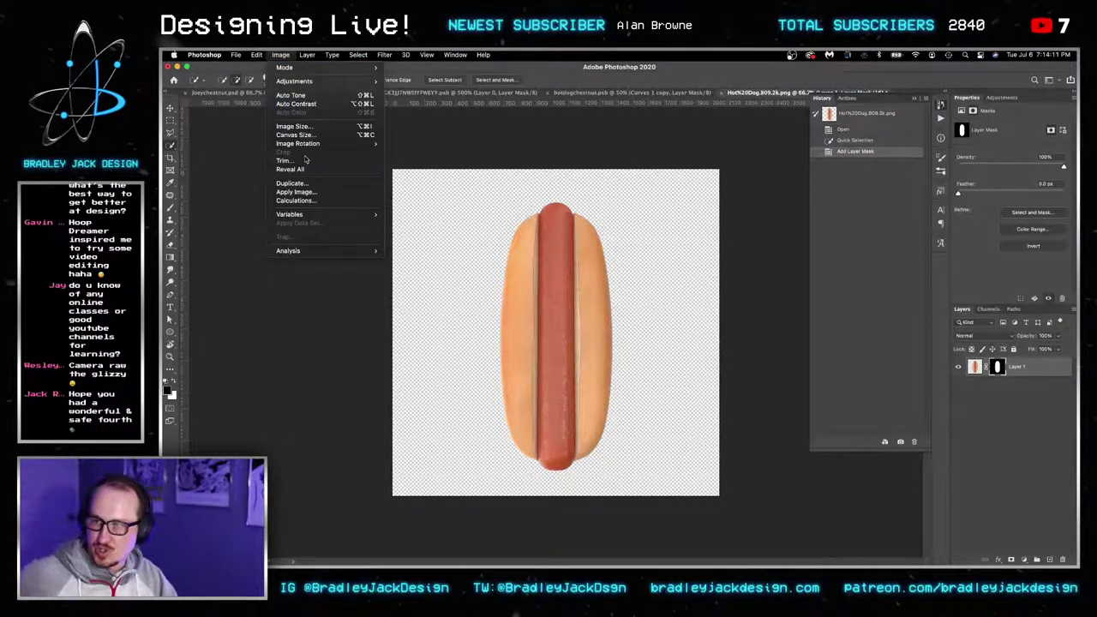
left_click(409, 189)
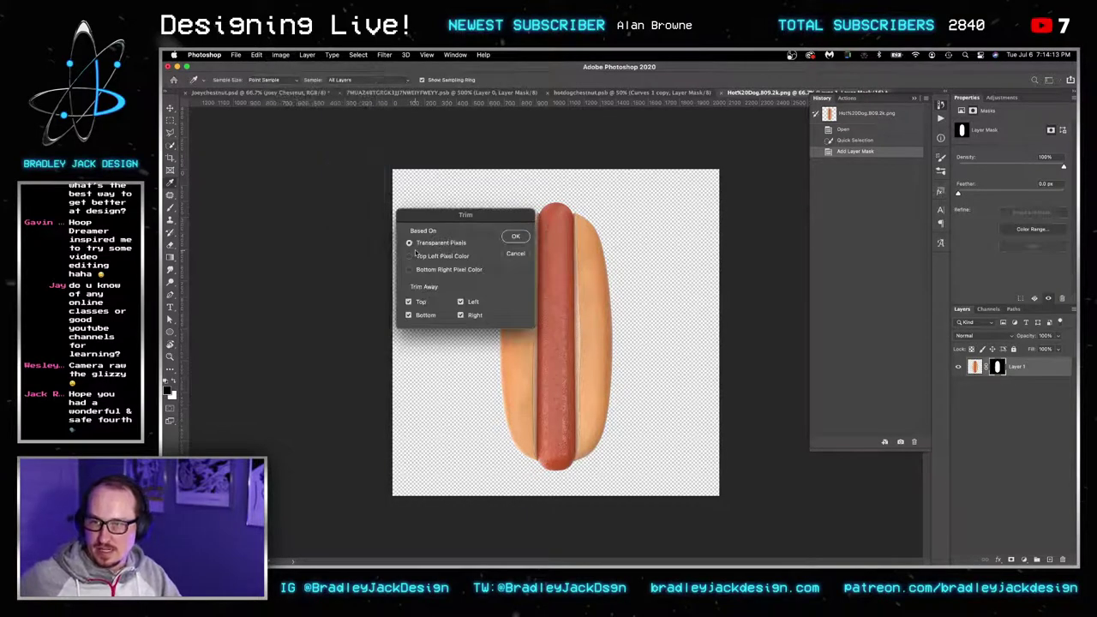
left_click(517, 239)
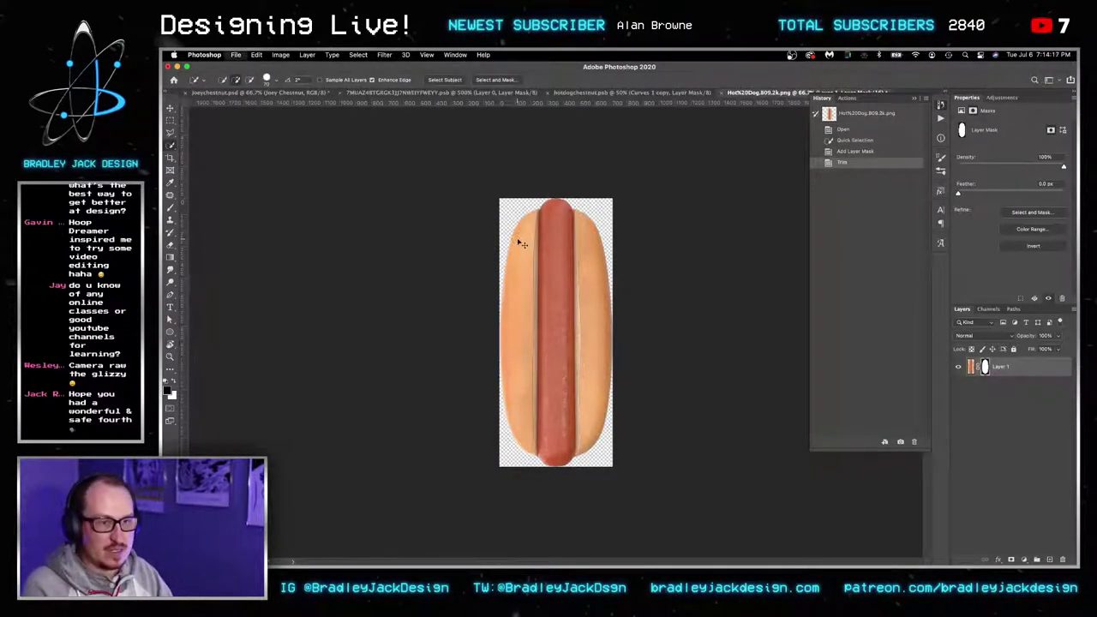
Save the trimmed hot dog cutout as a PNG copy named HotDogBrush.png in the Downloads folder.
key("super+shift+s")
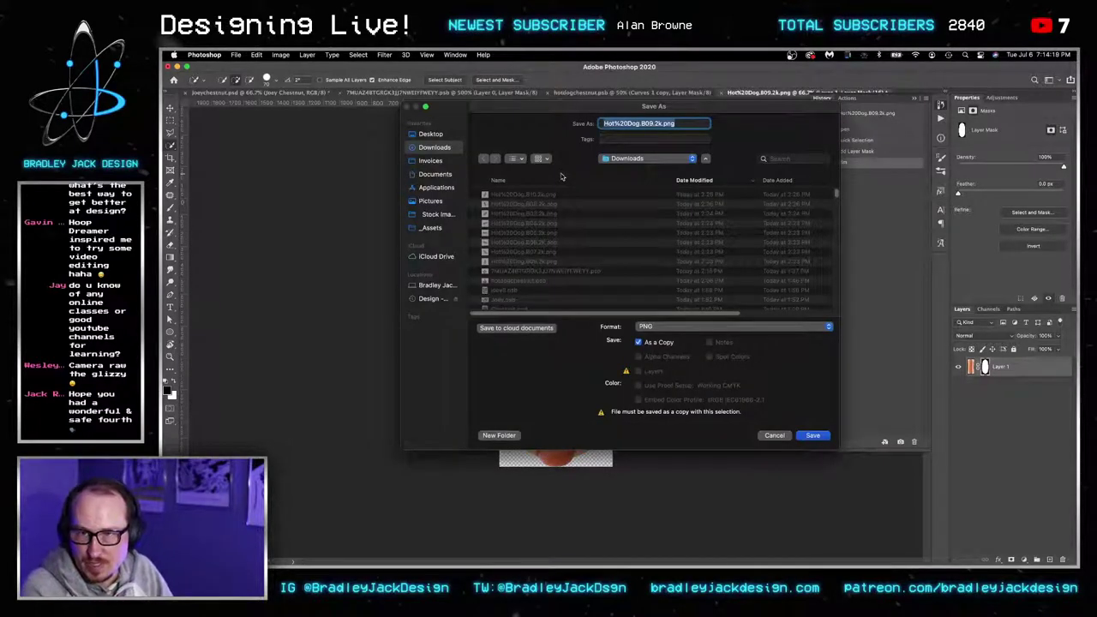
type("HotDogBr")
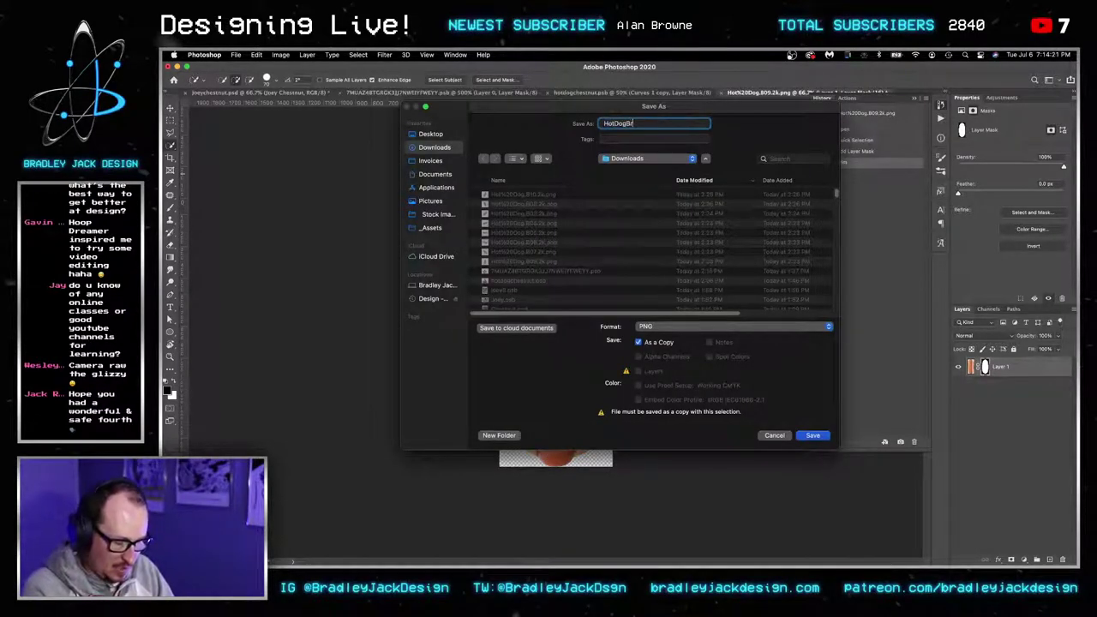
type("ush.png")
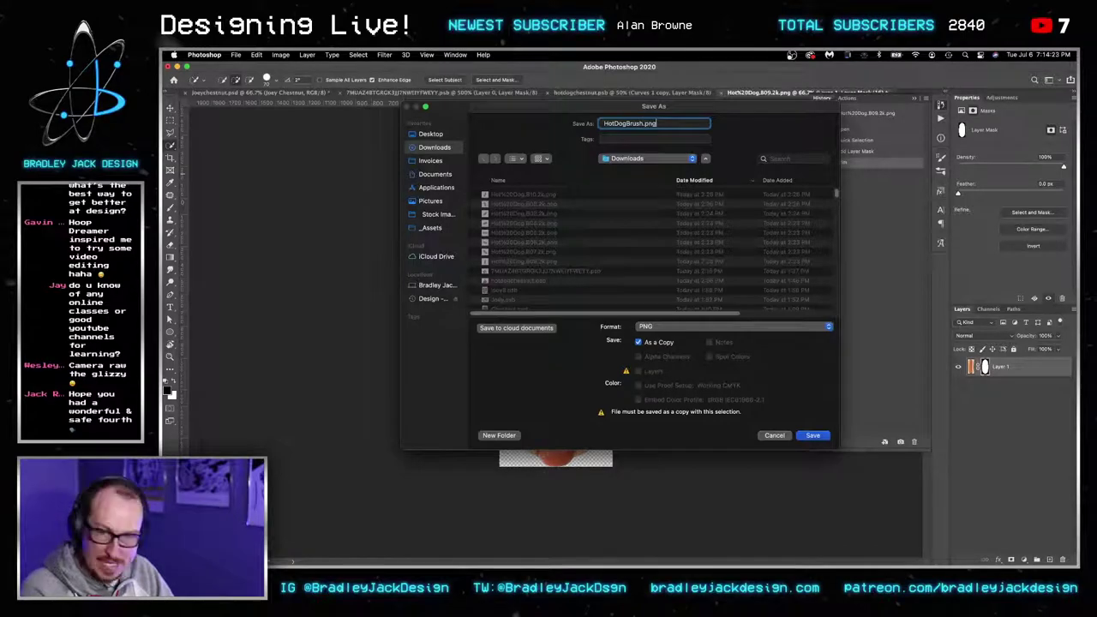
key("Return")
key("Return")
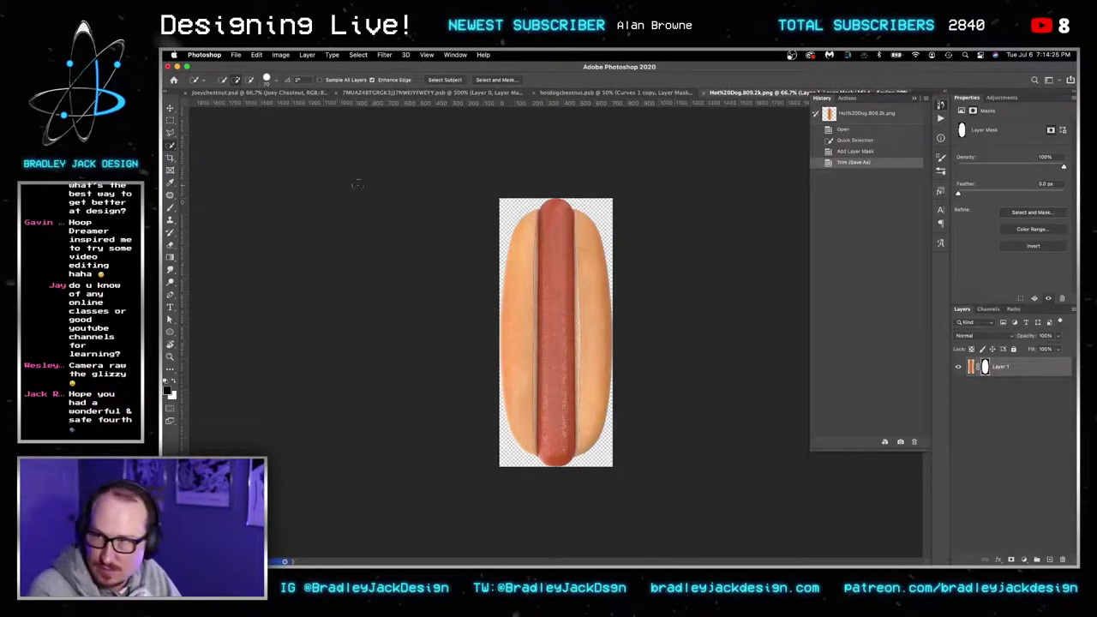
Switch to Illustrator, place HotDogBrush.png from the Downloads folder on the artboard and embed the image.
key("super+Tab")
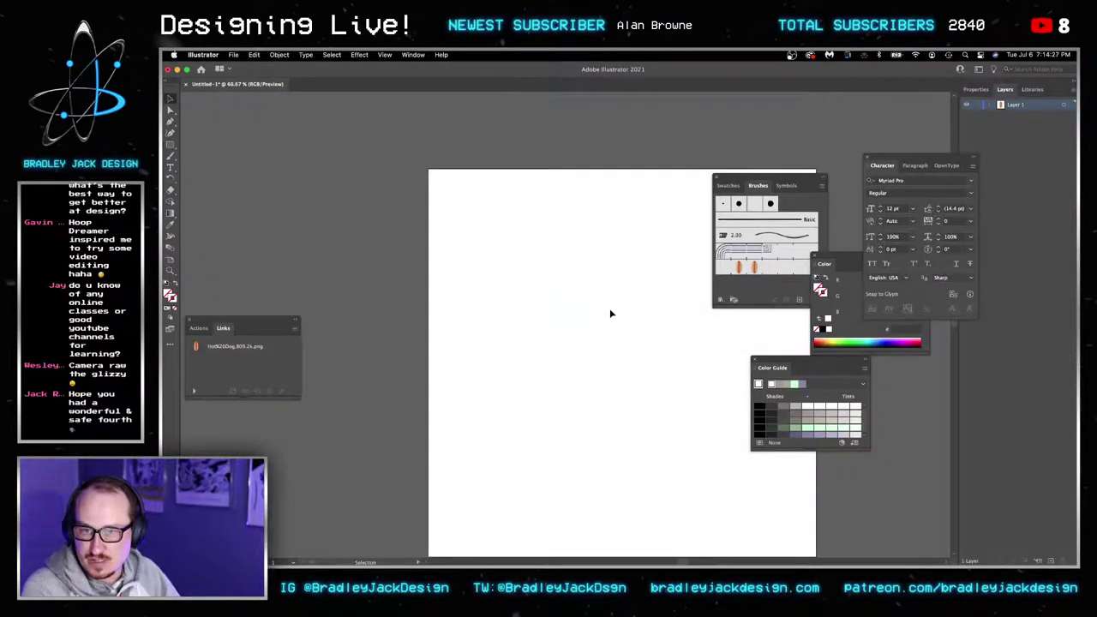
left_click(784, 537)
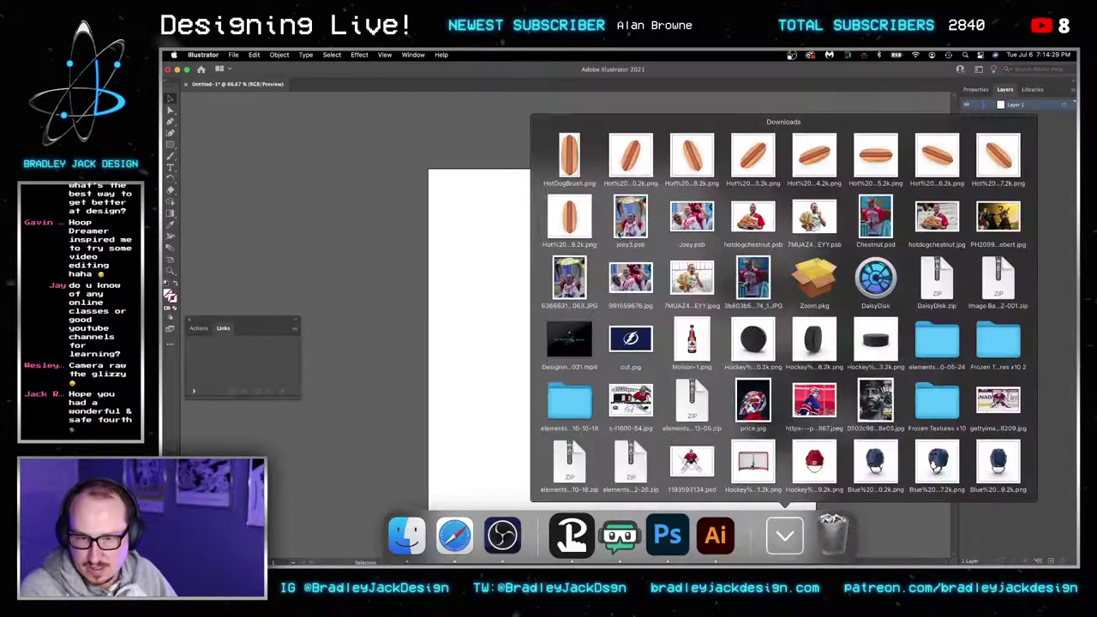
left_click_drag(569, 157, 641, 258)
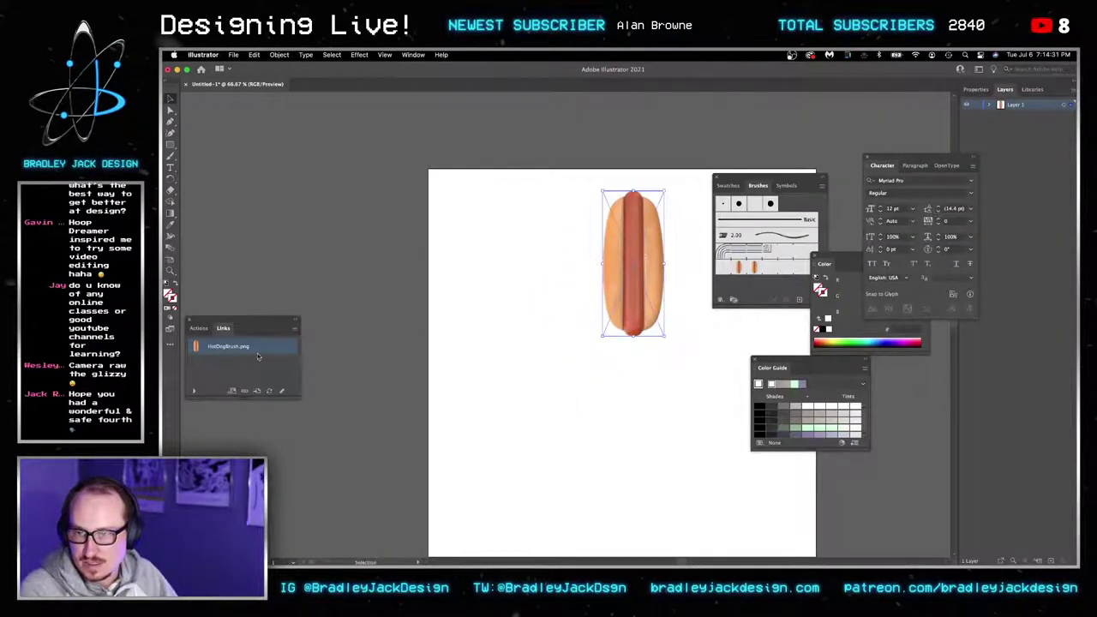
left_click(295, 328)
left_click(343, 410)
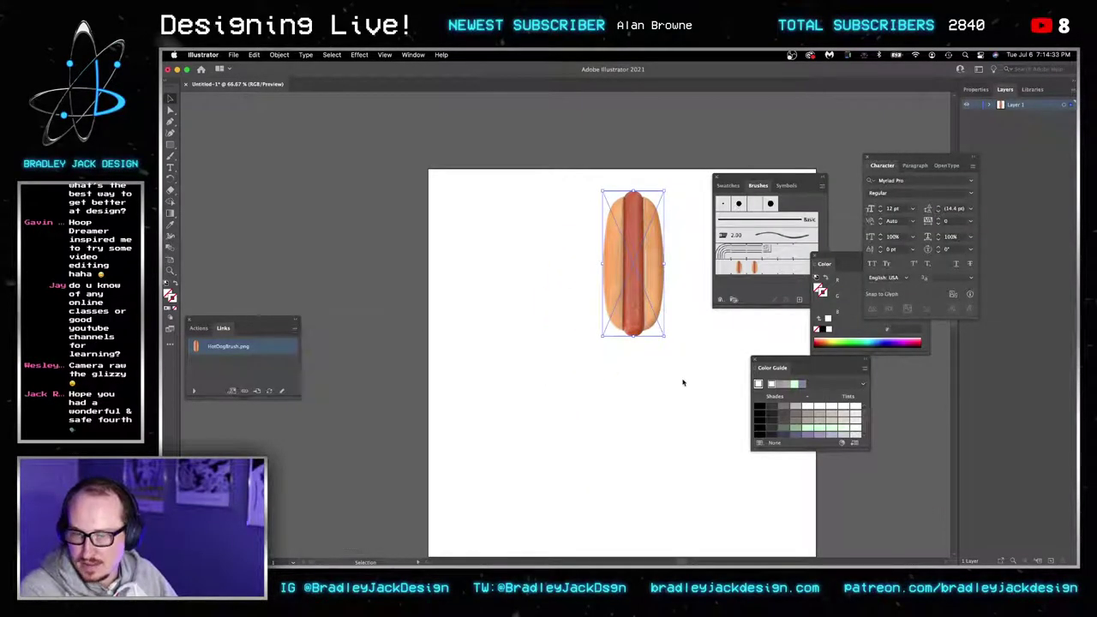
Create a new Pattern Brush from the embedded hot dog image with the default brush options.
left_click_drag(683, 383, 560, 314)
left_click_drag(523, 248, 744, 295)
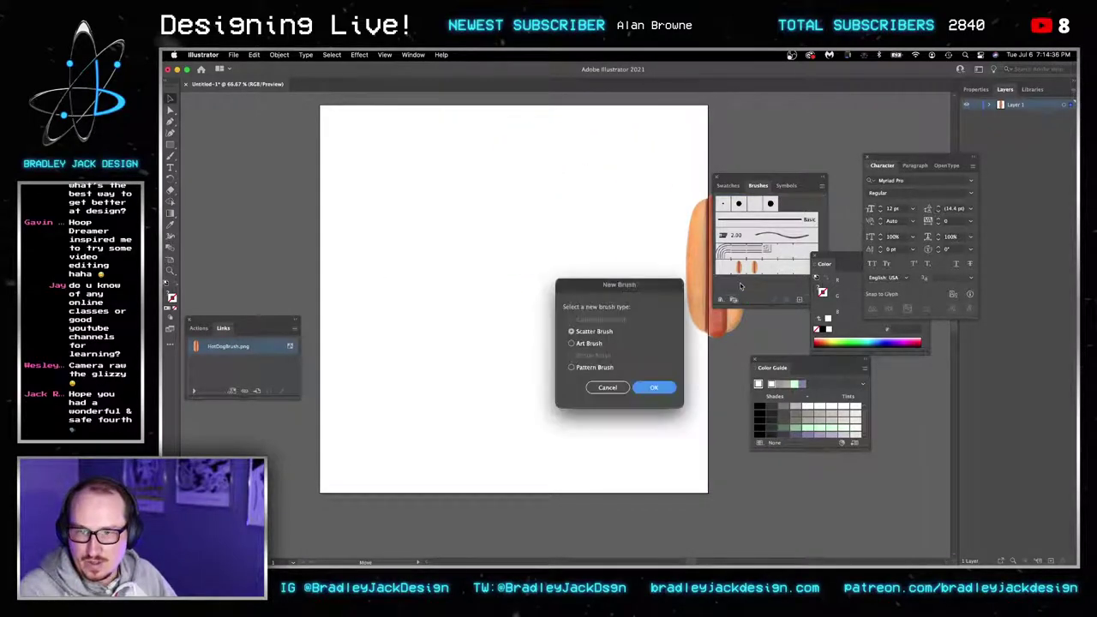
left_click(594, 368)
left_click(656, 387)
left_click(747, 447)
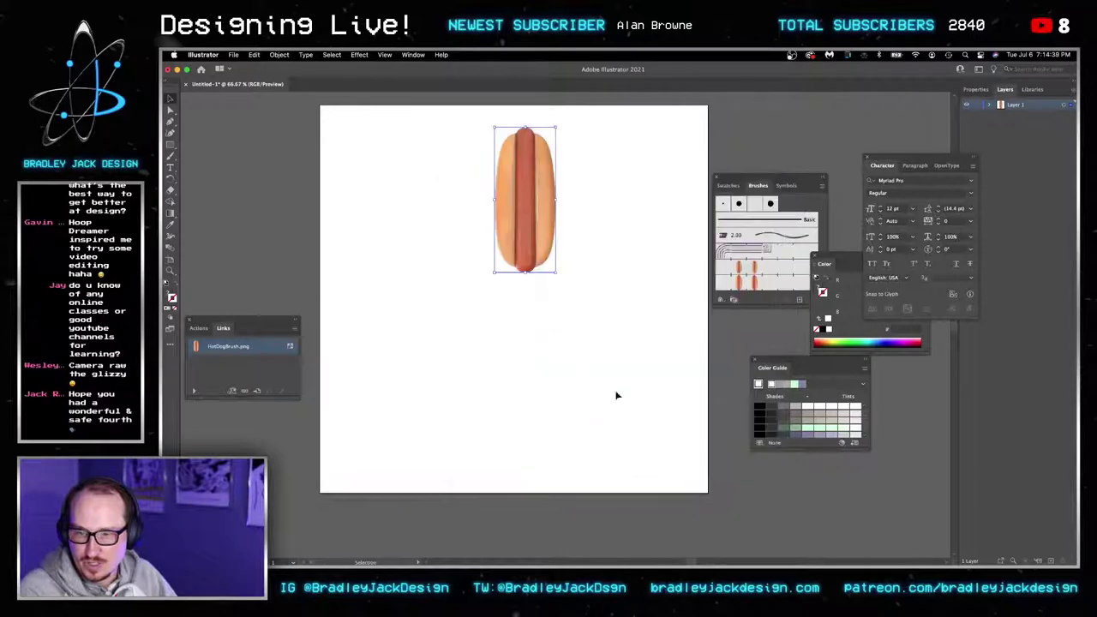
Remove the placed hot dog image from the artboard.
left_click_drag(523, 206, 839, 165)
key("Delete")
key("Delete")
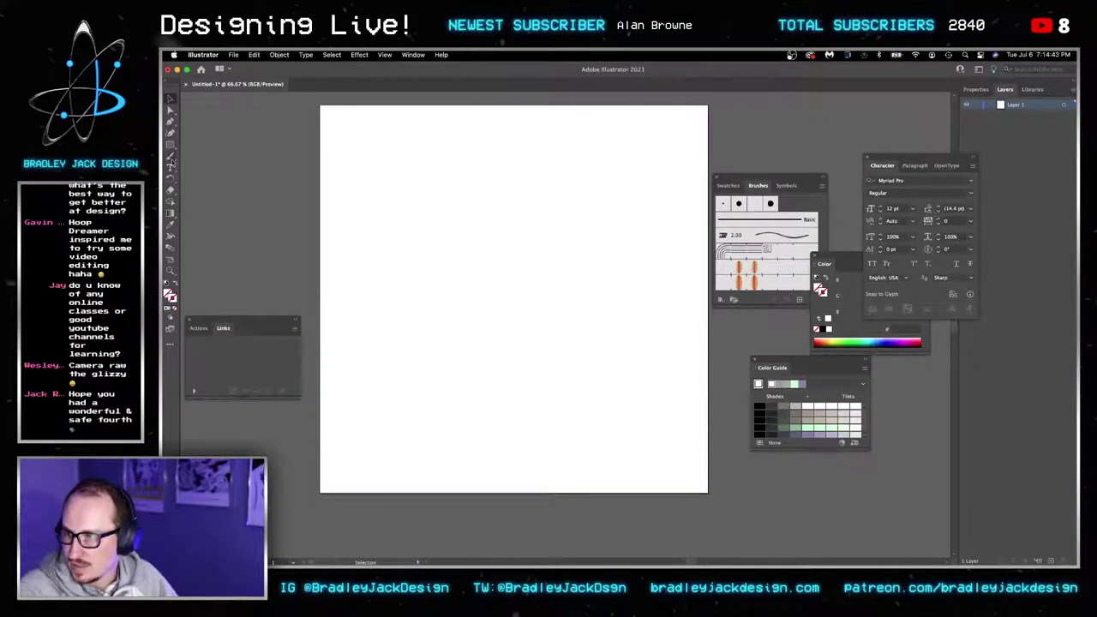
Draw a large circle from the middle of the artboard with the Ellipse tool and apply the new hot dog pattern brush.
left_click(170, 147)
left_click_drag(171, 148, 214, 166)
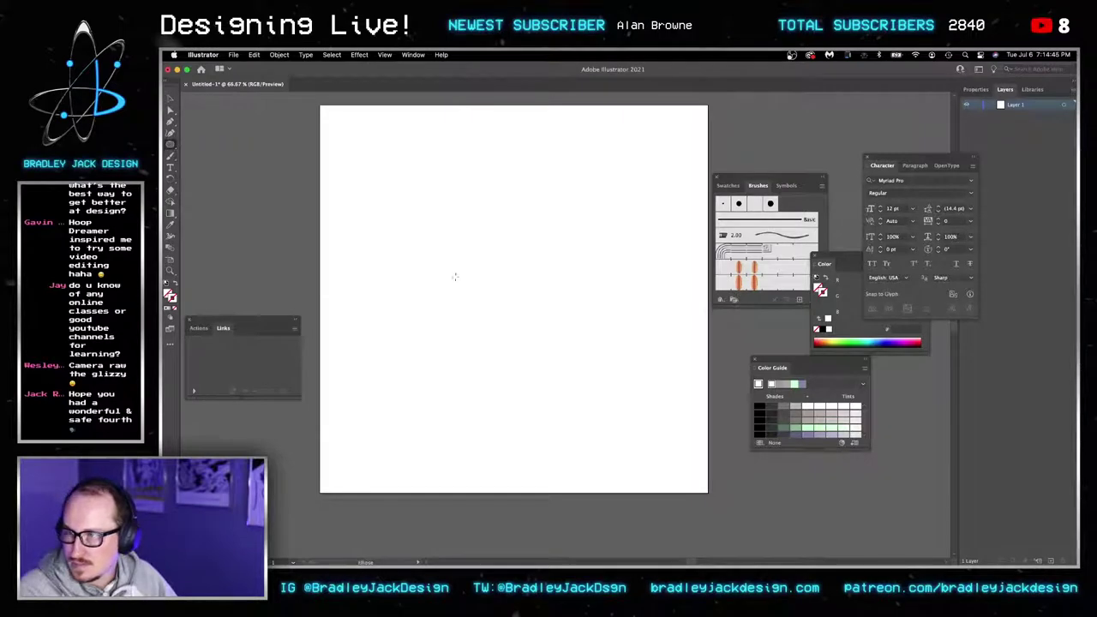
left_click_drag(507, 284, 633, 409)
left_click(752, 287)
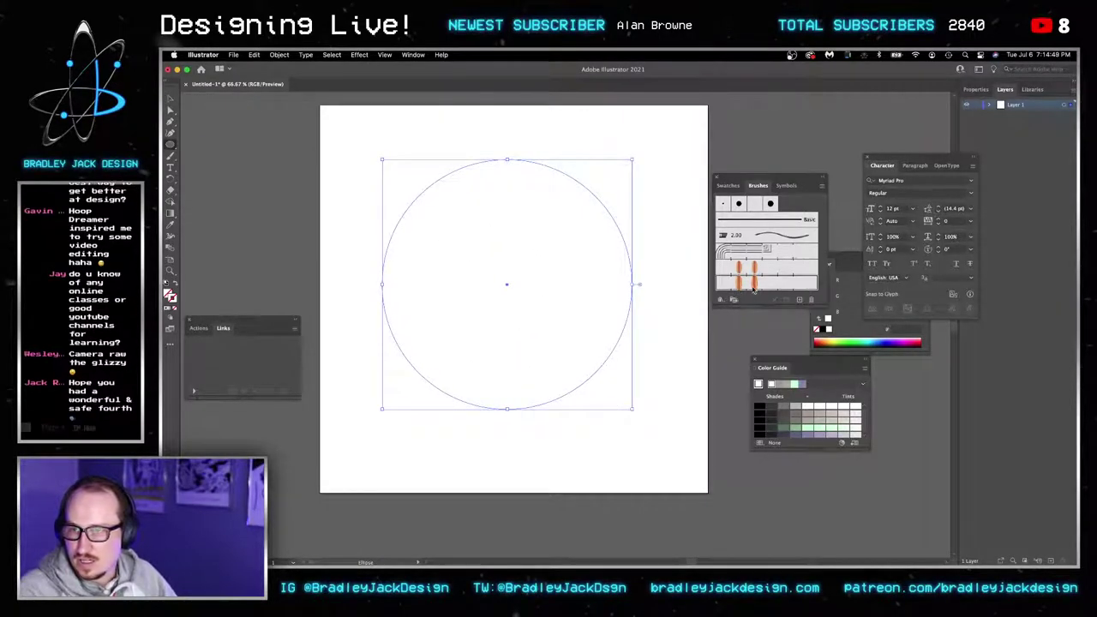
left_click(753, 290)
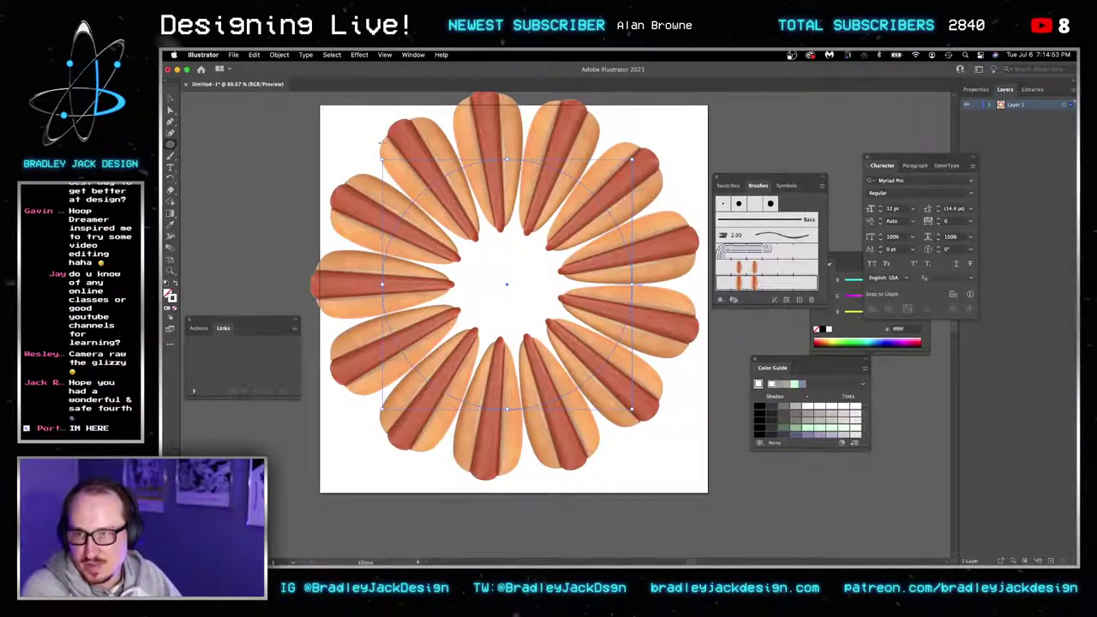
left_click(775, 284)
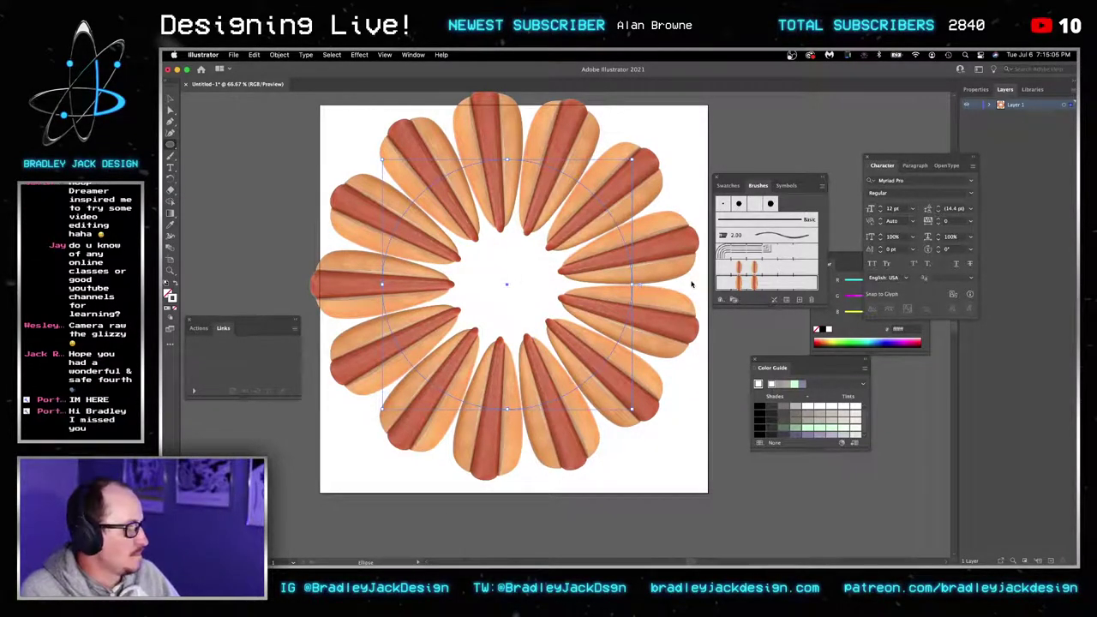
left_click(761, 283)
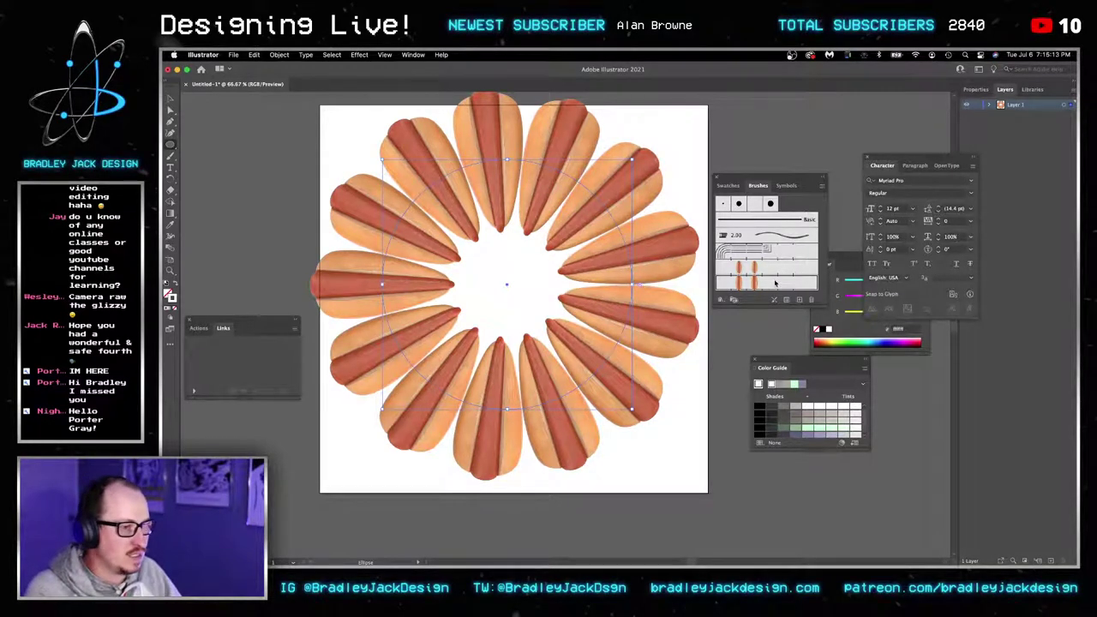
left_click(775, 282)
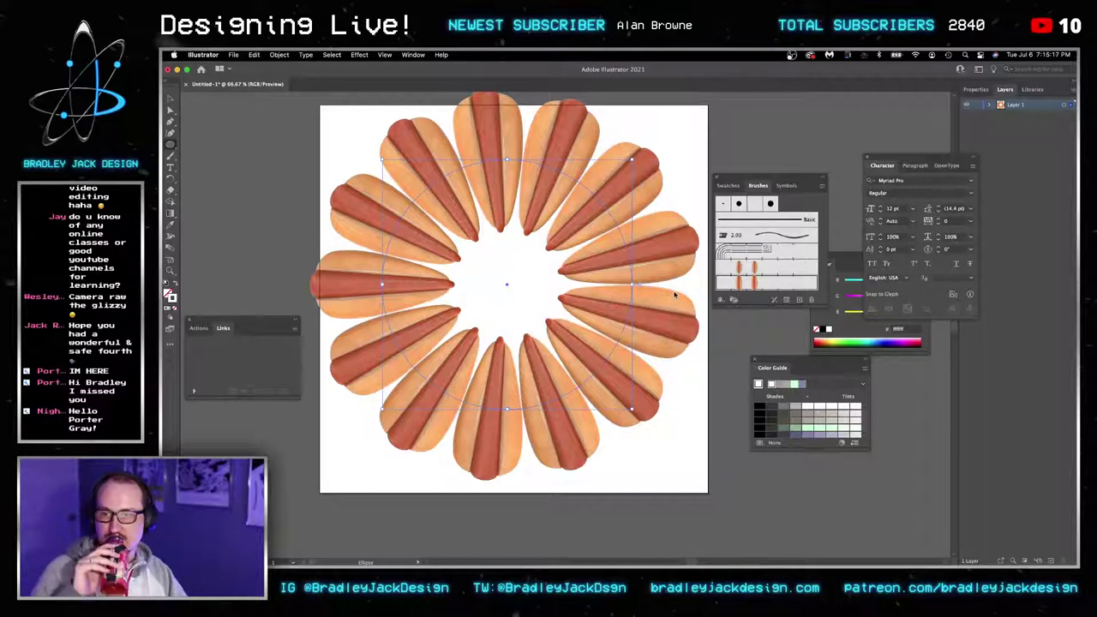
left_click(763, 281)
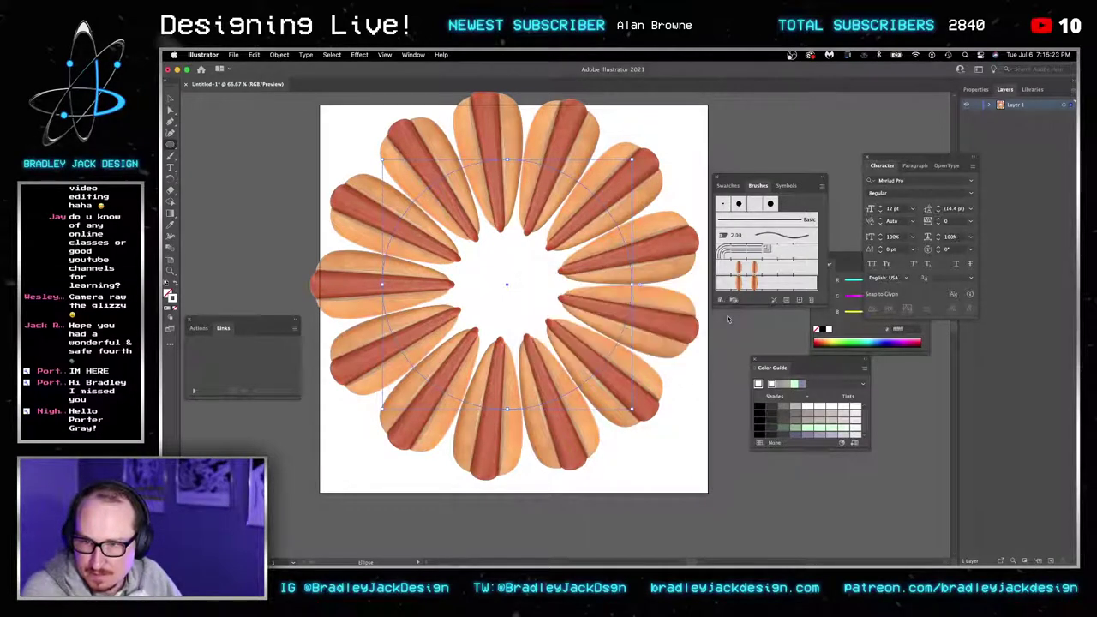
Scale the hot dog circle up proportionally from its centre until the ring extends beyond the artboard on all sides.
scroll(731, 330, "down", 2)
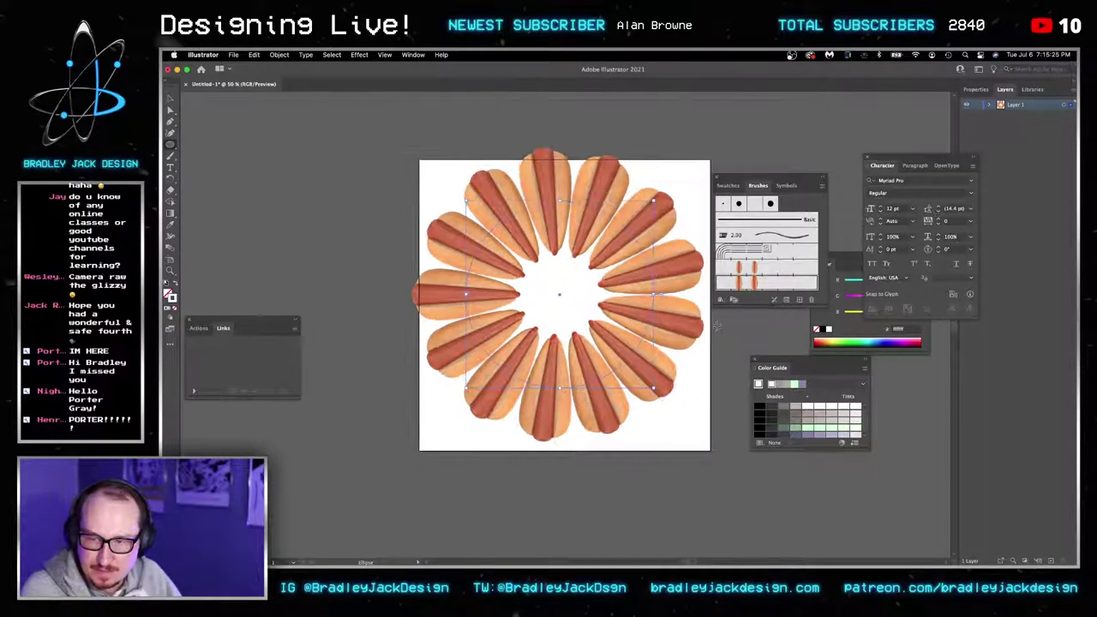
left_click_drag(731, 330, 651, 322)
left_click(576, 299)
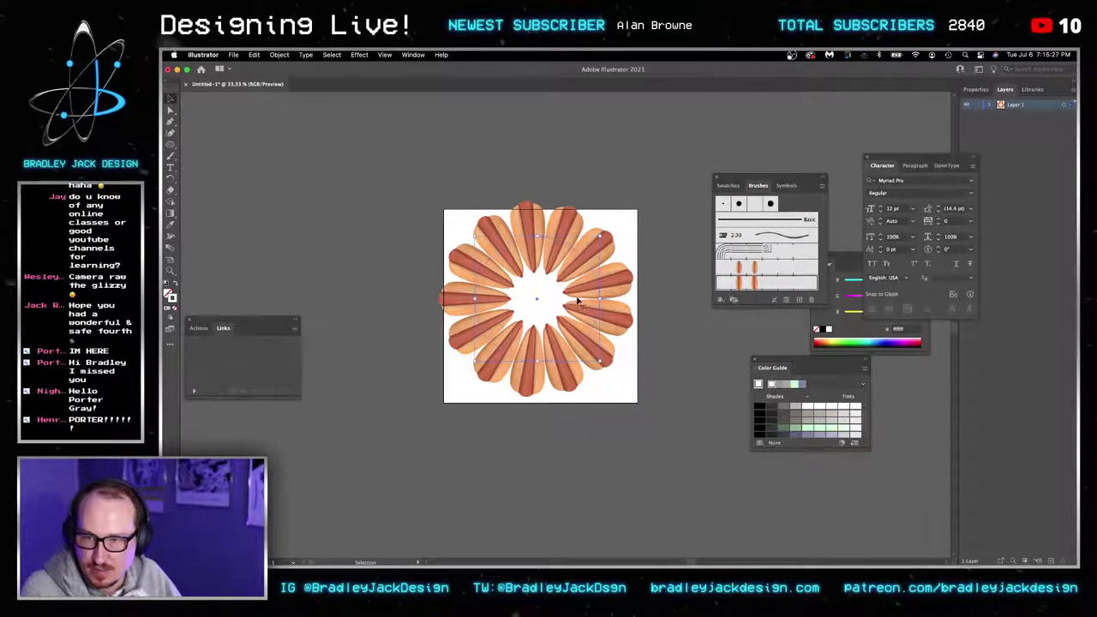
mouse_move(628, 391)
left_mouse_down()
mouse_move(676, 418)
mouse_move(680, 438)
left_mouse_up()
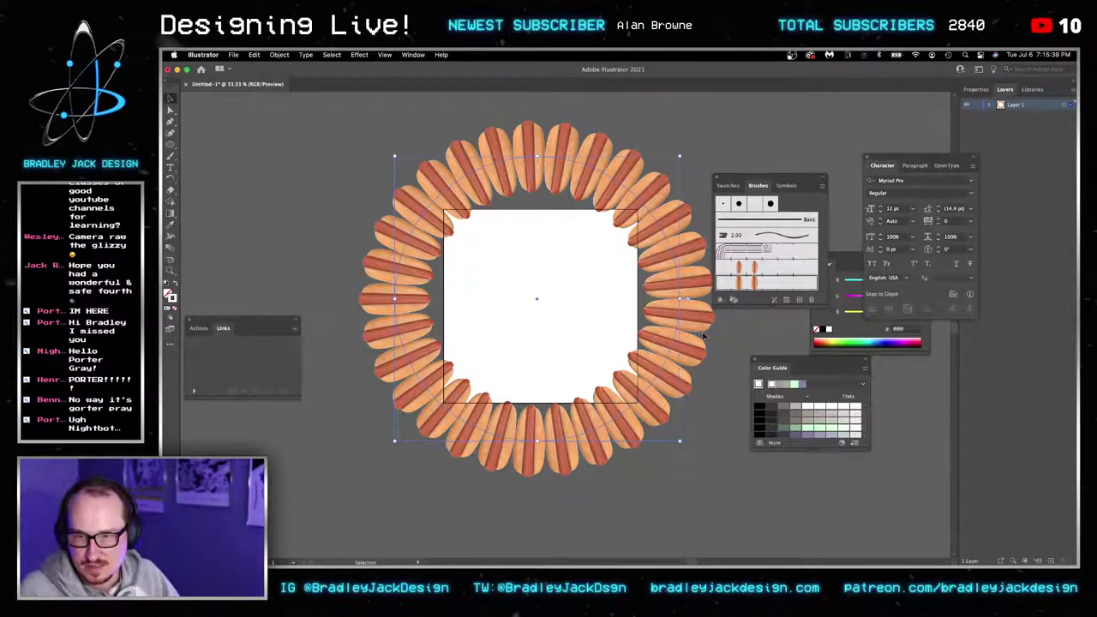
Try a Transform Each copy of the hot dog ring at 90% horizontal and vertical scale with a 15° rotation, then undo it.
scroll(680, 335, "down", 1)
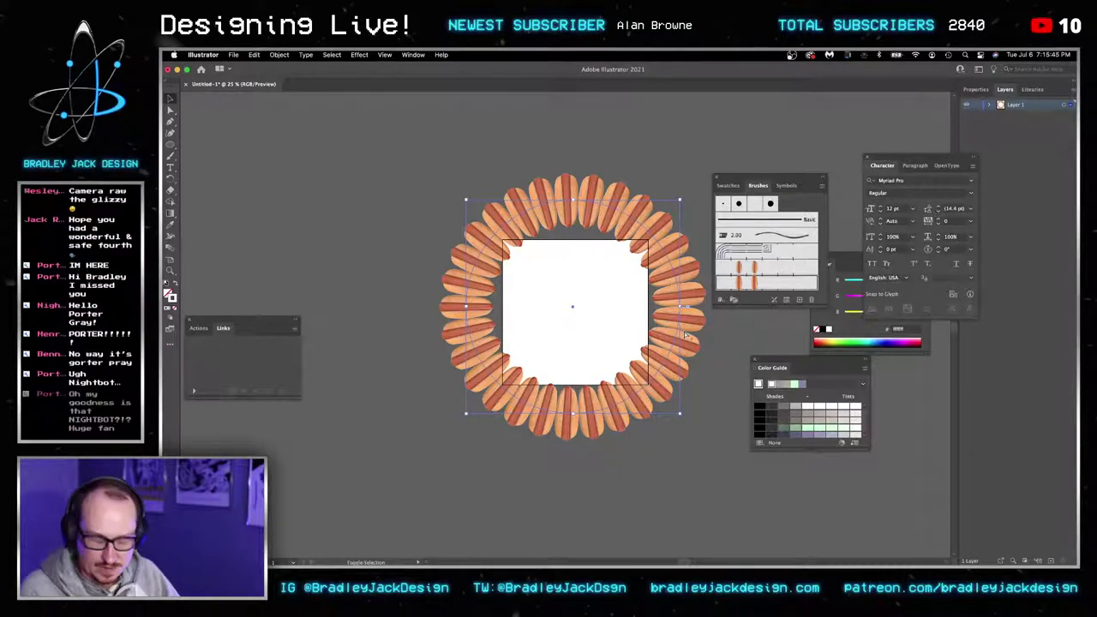
key("super+alt+shift+d")
left_click_drag(634, 178, 757, 174)
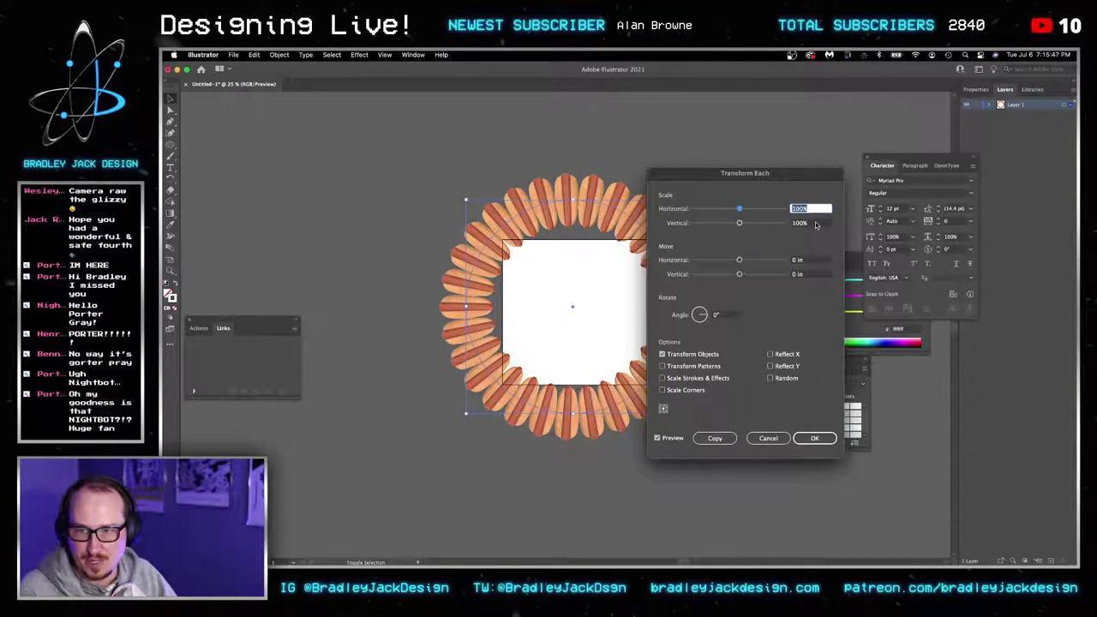
type("90")
key("Tab")
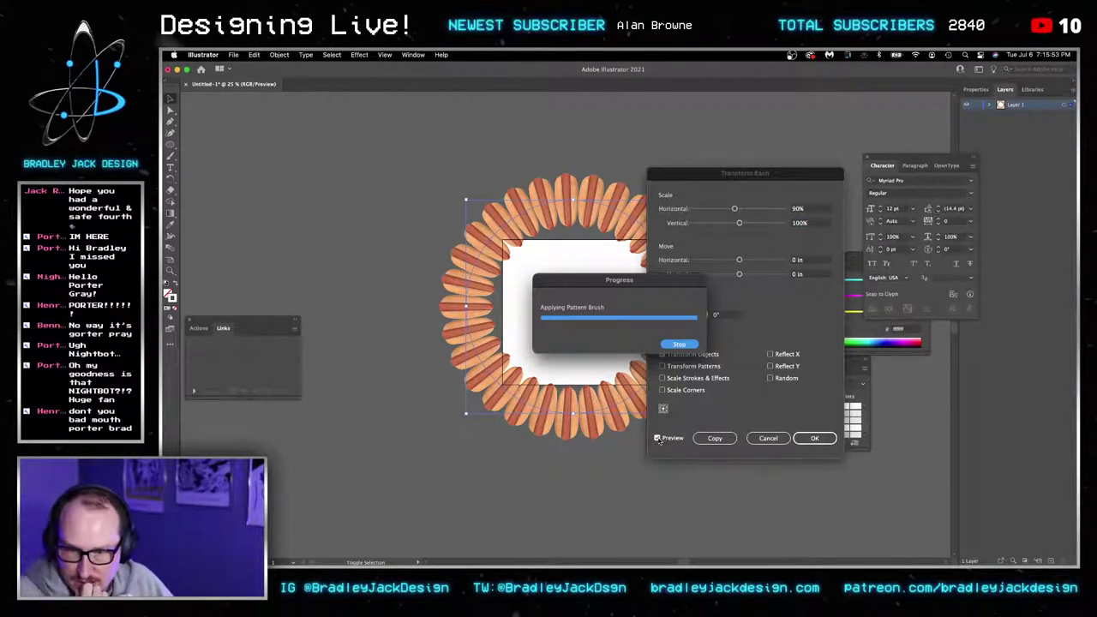
left_click(679, 343)
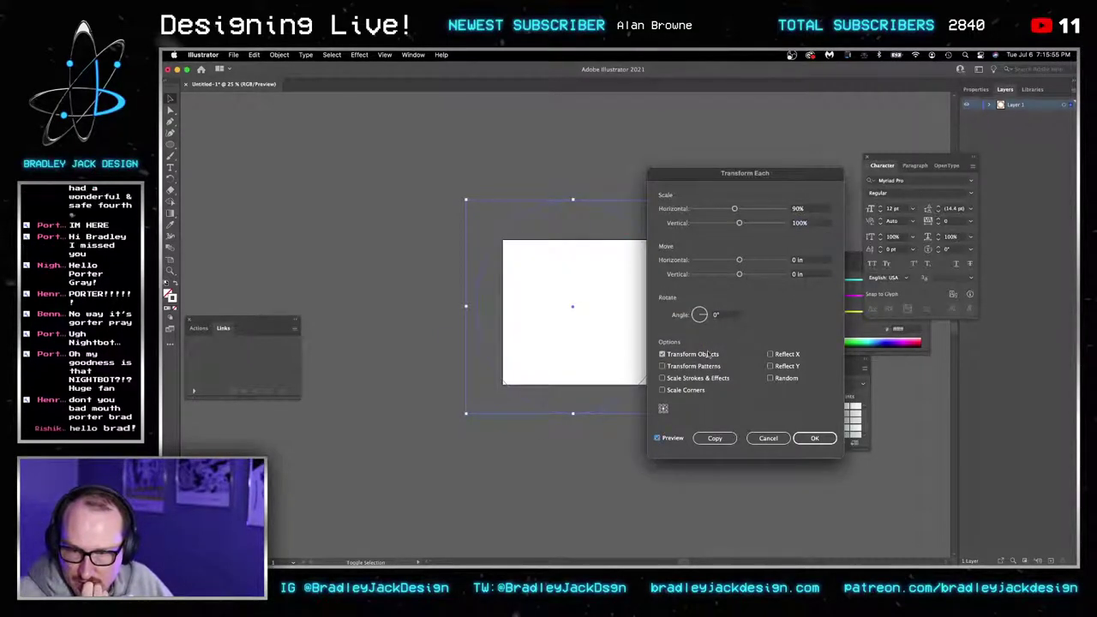
left_click(729, 313)
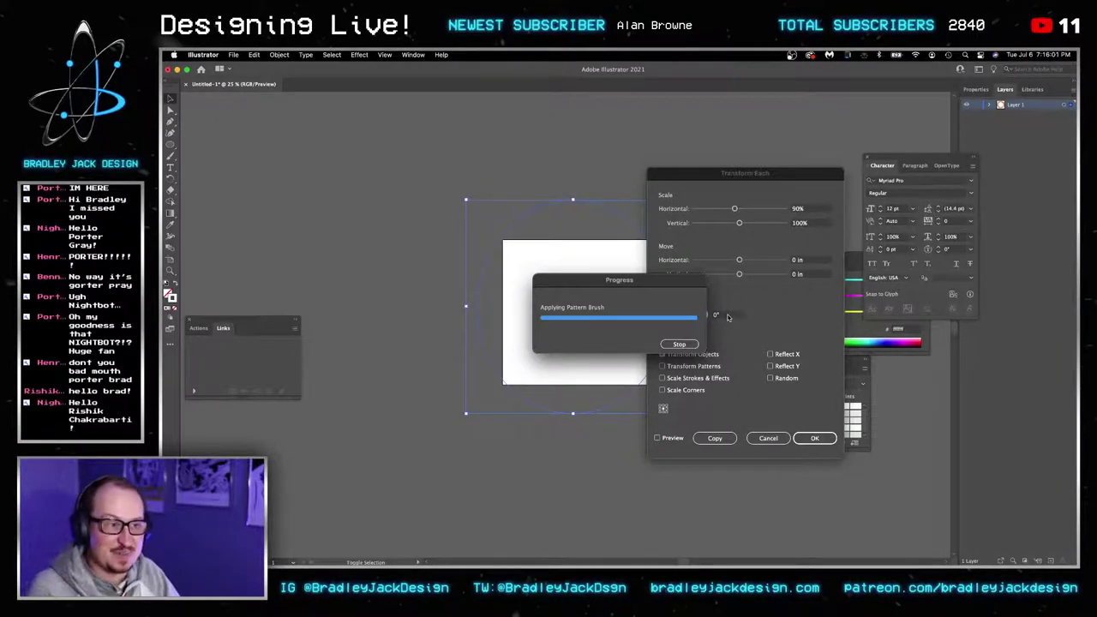
left_click(728, 316)
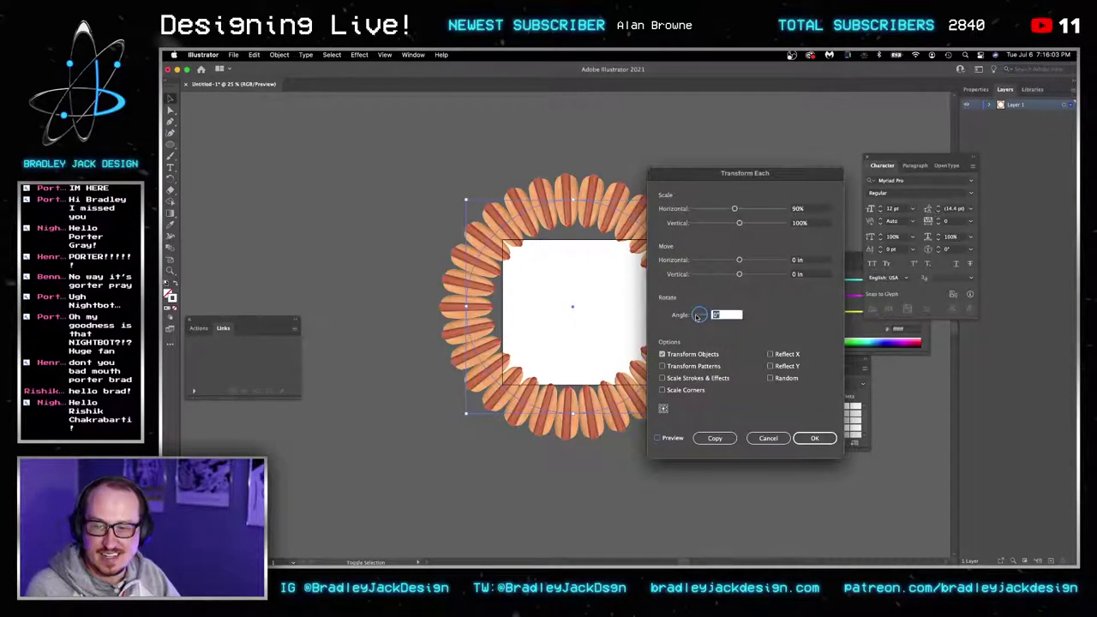
type("15")
left_click(817, 223)
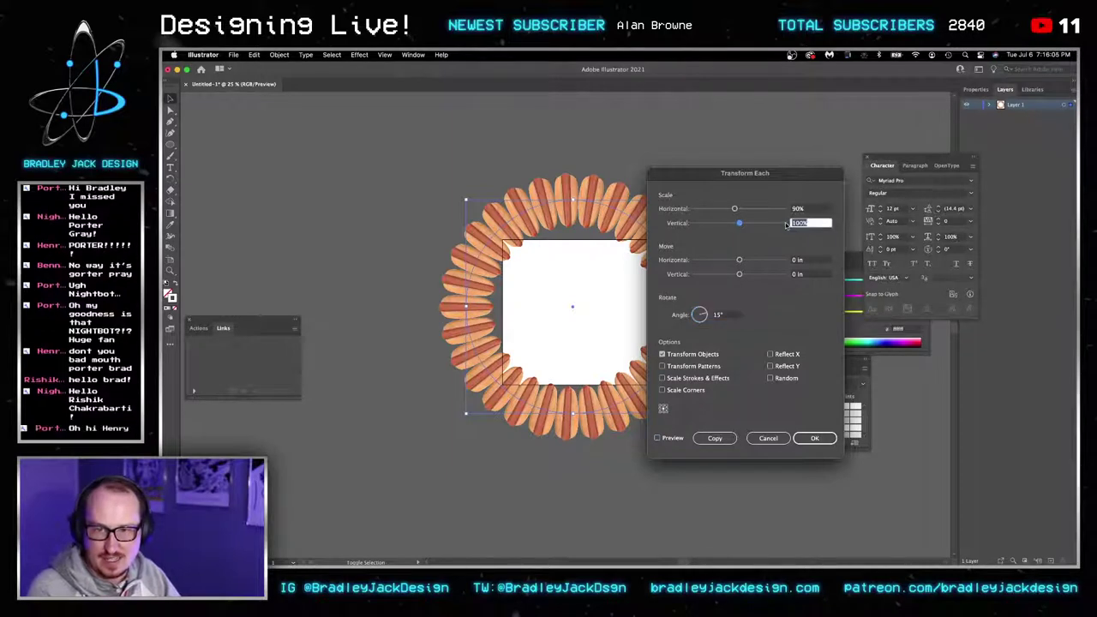
type("90")
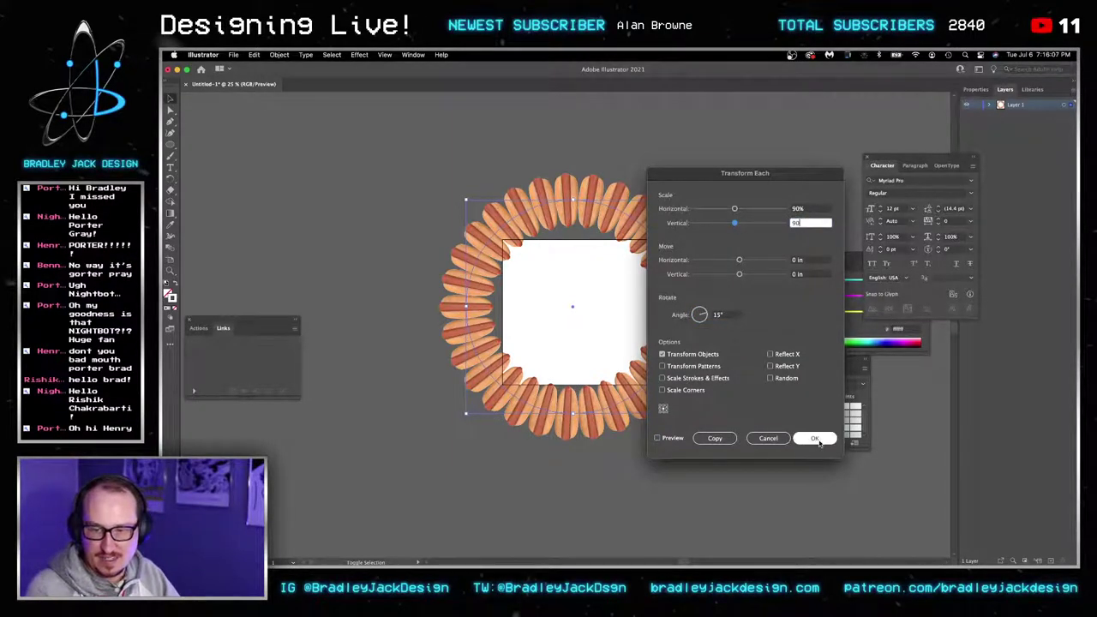
left_click(707, 440)
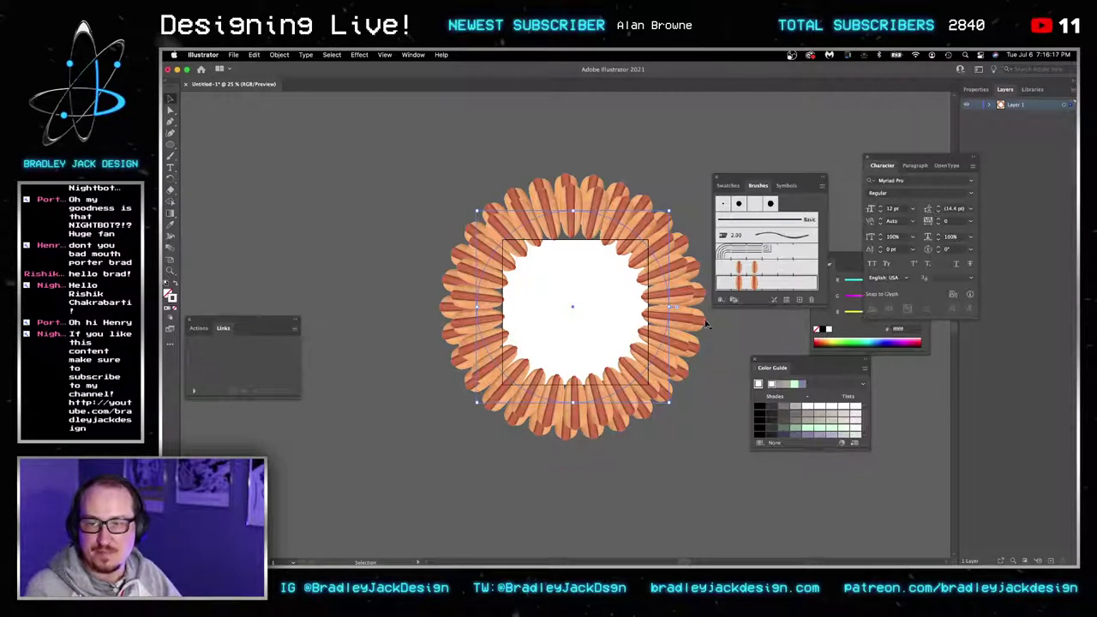
key("super+z")
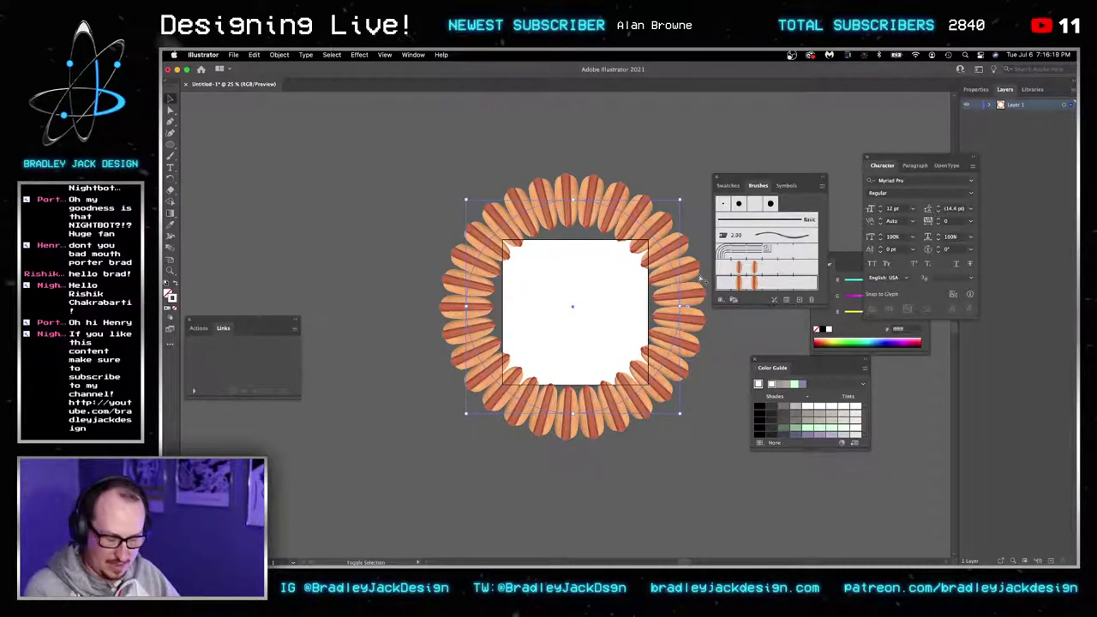
Try another 90% Transform Each copy of the ring with the rotation angle set to 6°, then undo it.
key("ctrl+alt+shift+d")
left_click_drag(724, 315, 700, 315)
type("6")
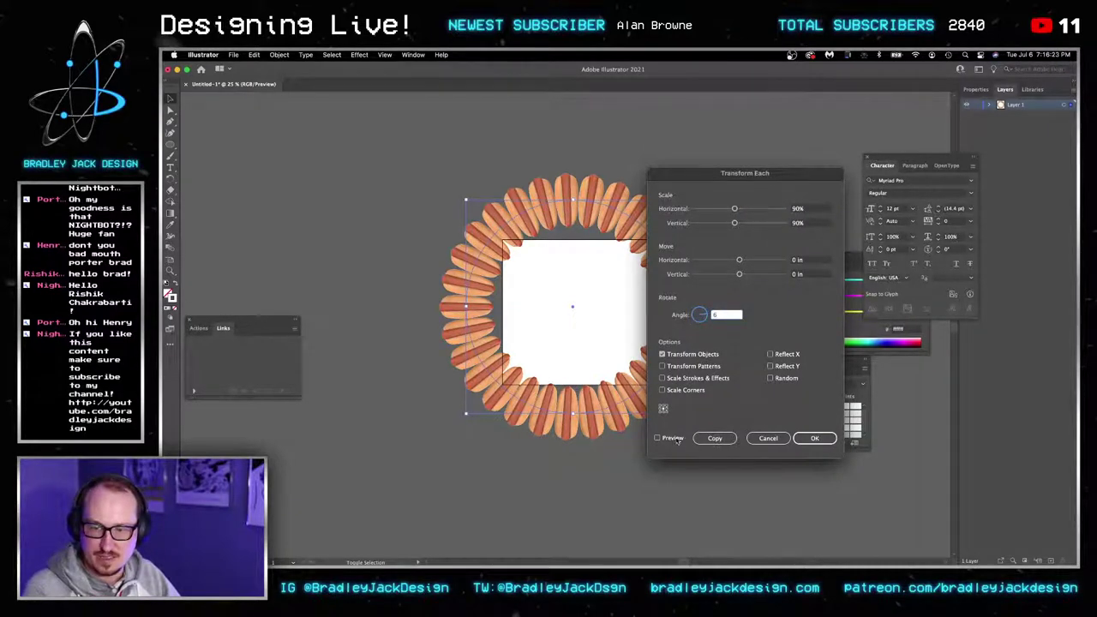
left_click(719, 438)
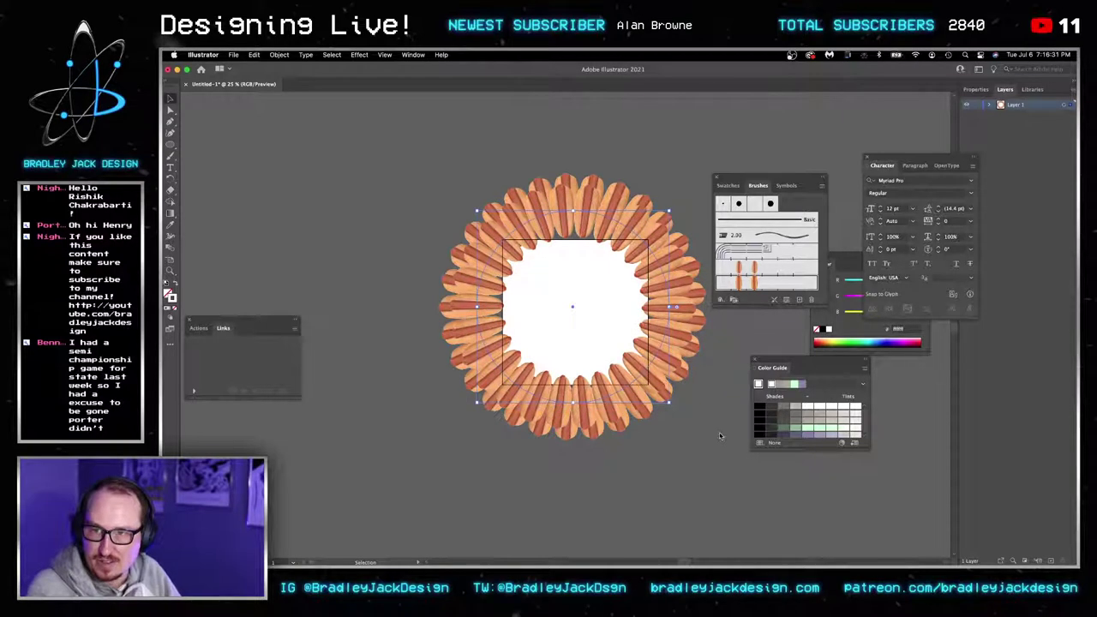
key("super+z")
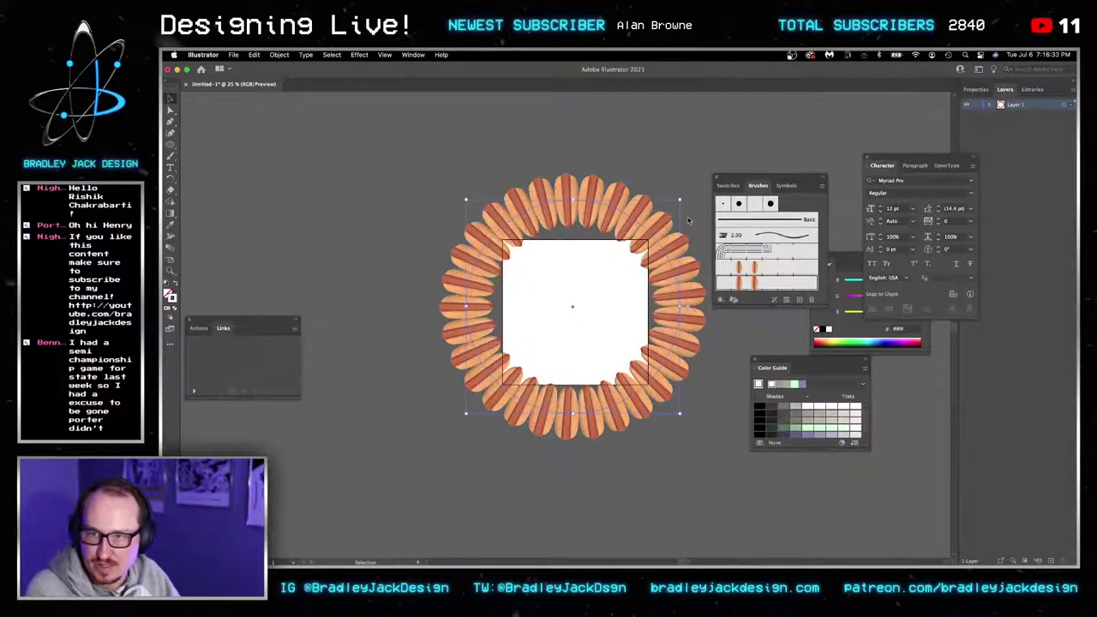
Rotate the hot dog ring slightly counterclockwise about its centre with the Free Transform tool.
key("e")
left_click_drag(683, 200, 676, 189)
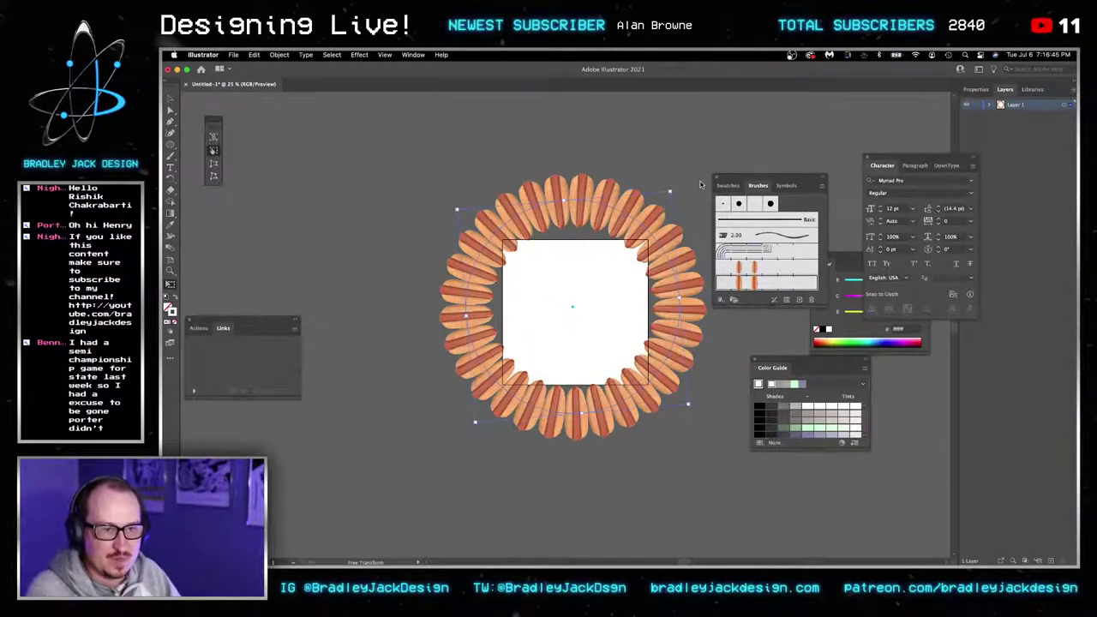
Scale the hot dog ring up proportionally from its centre to about four times the artboard's width.
scroll(634, 269, "down", 1)
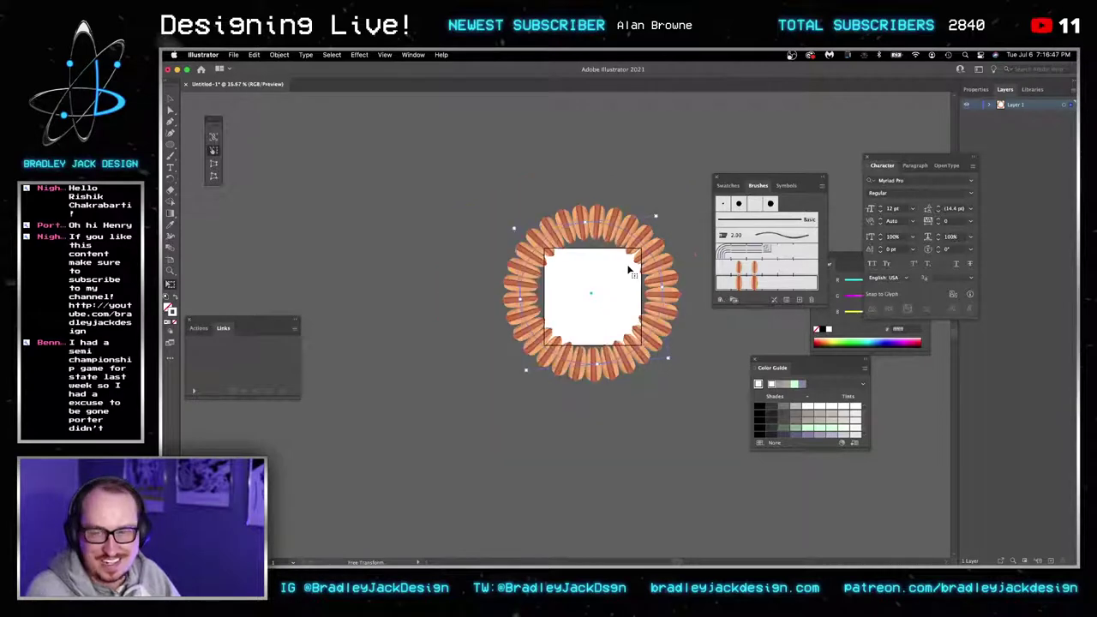
key("v")
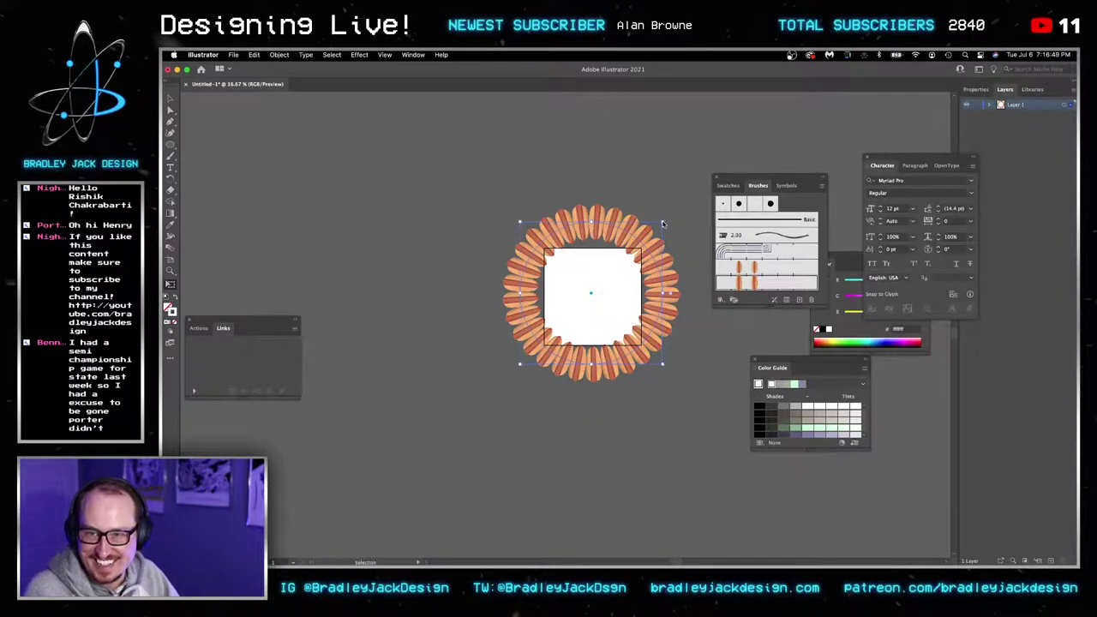
left_click_drag(662, 223, 673, 206)
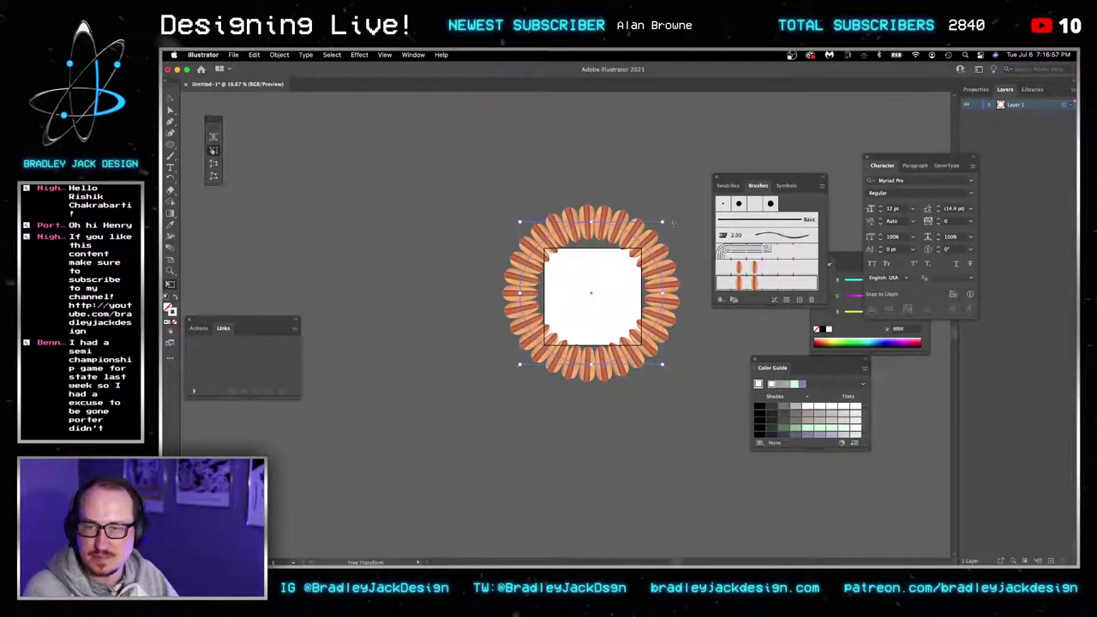
left_click_drag(662, 222, 801, 114)
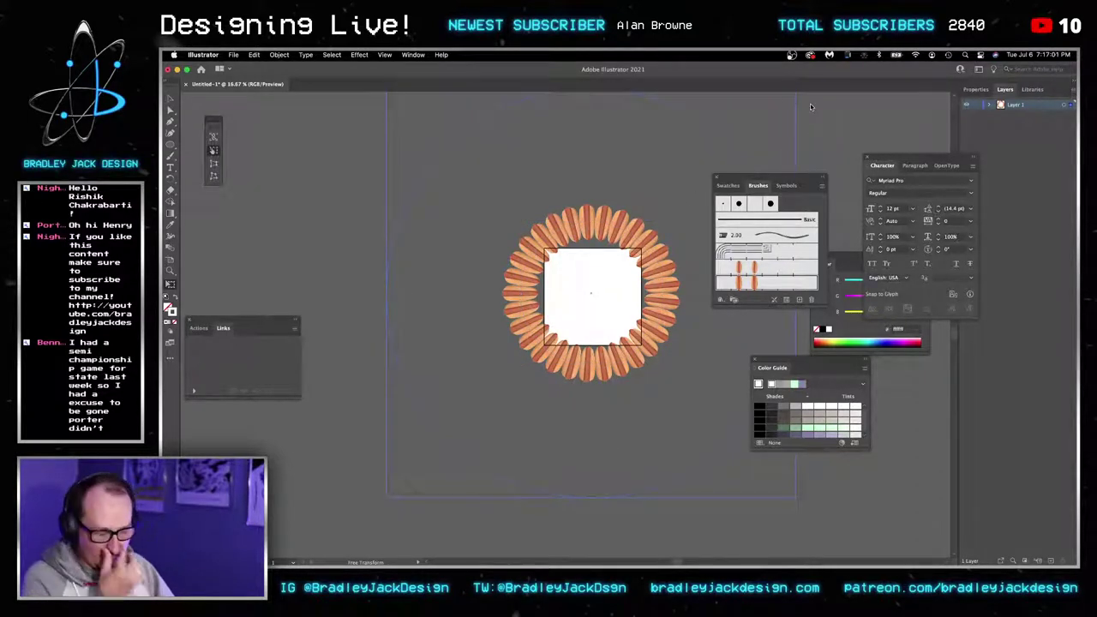
key("super+a")
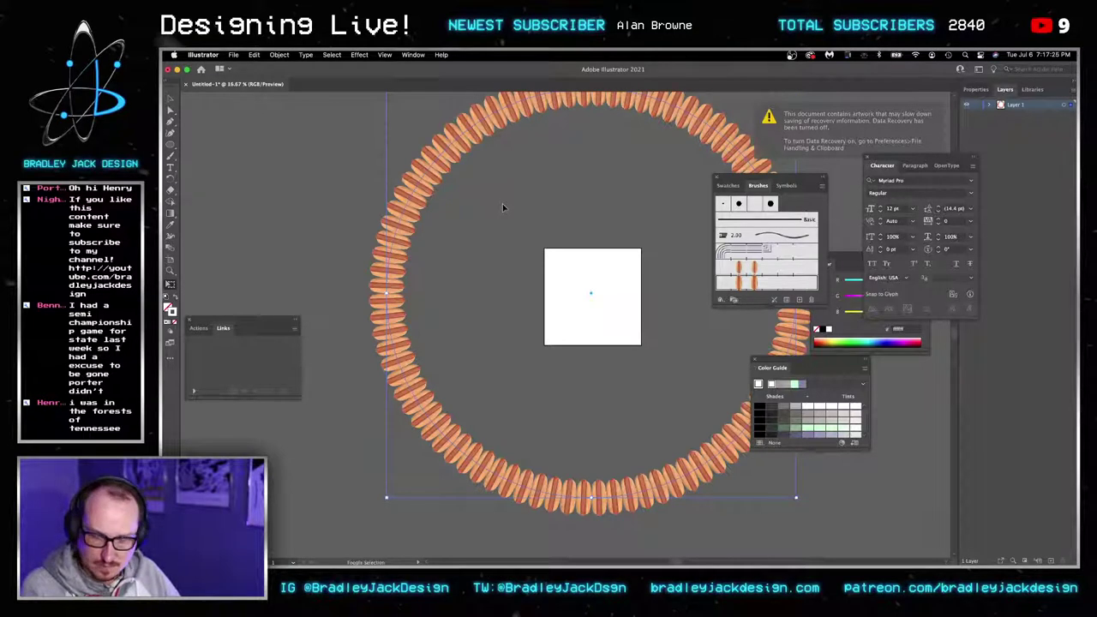
Start a Transform effect on the enlarged hot dog ring with horizontal and vertical scale set to 90%.
left_click(360, 56)
mouse_move(428, 154)
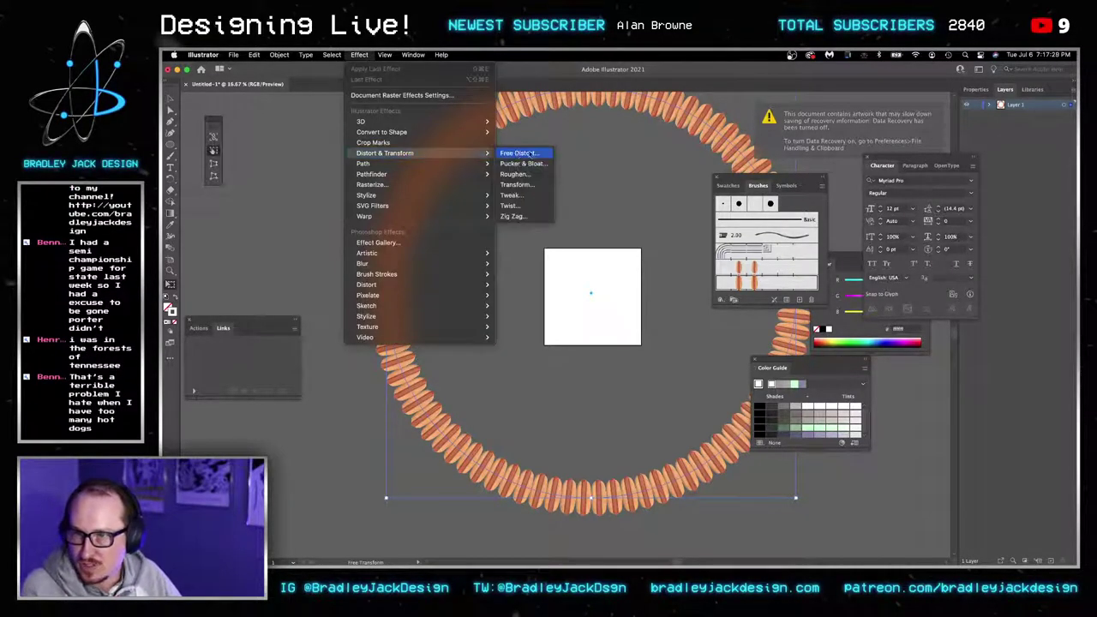
left_click(537, 183)
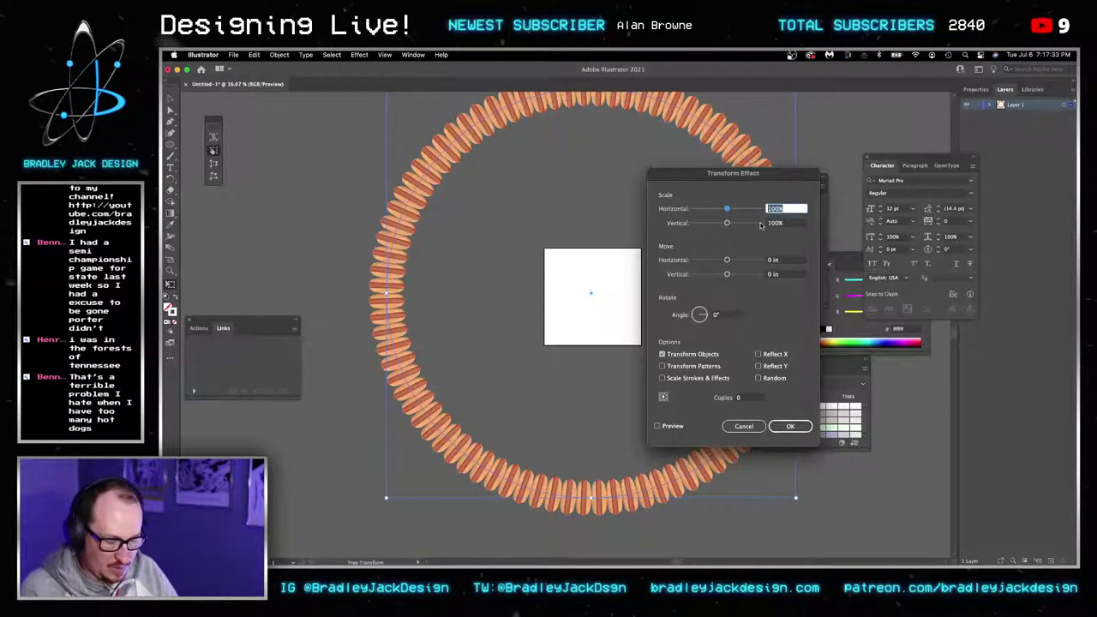
type("90")
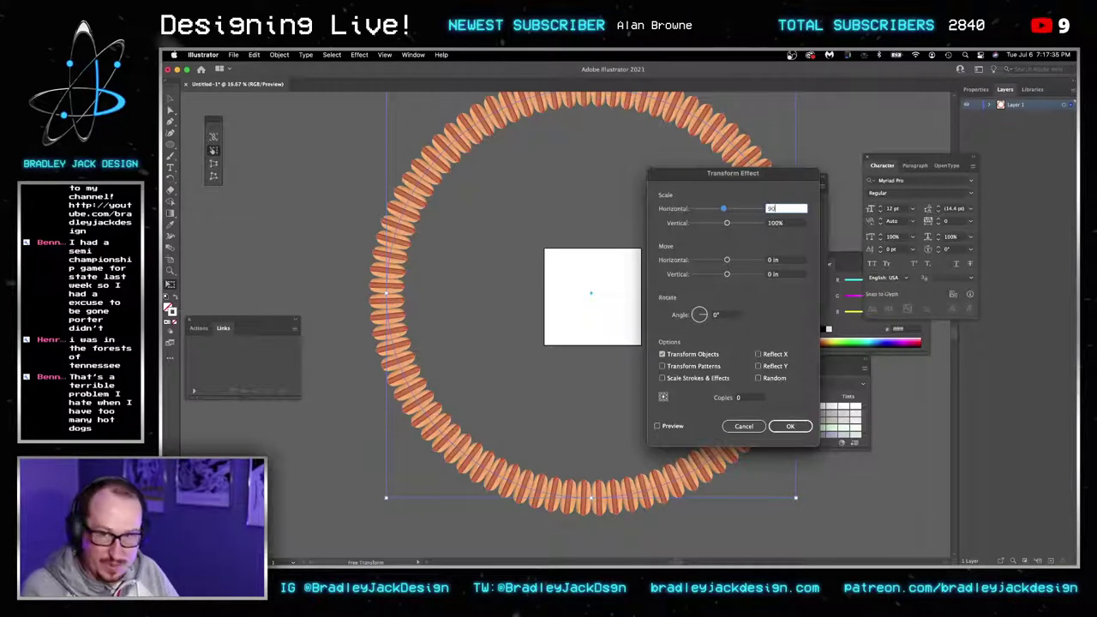
key("Tab")
type("90")
key("Tab")
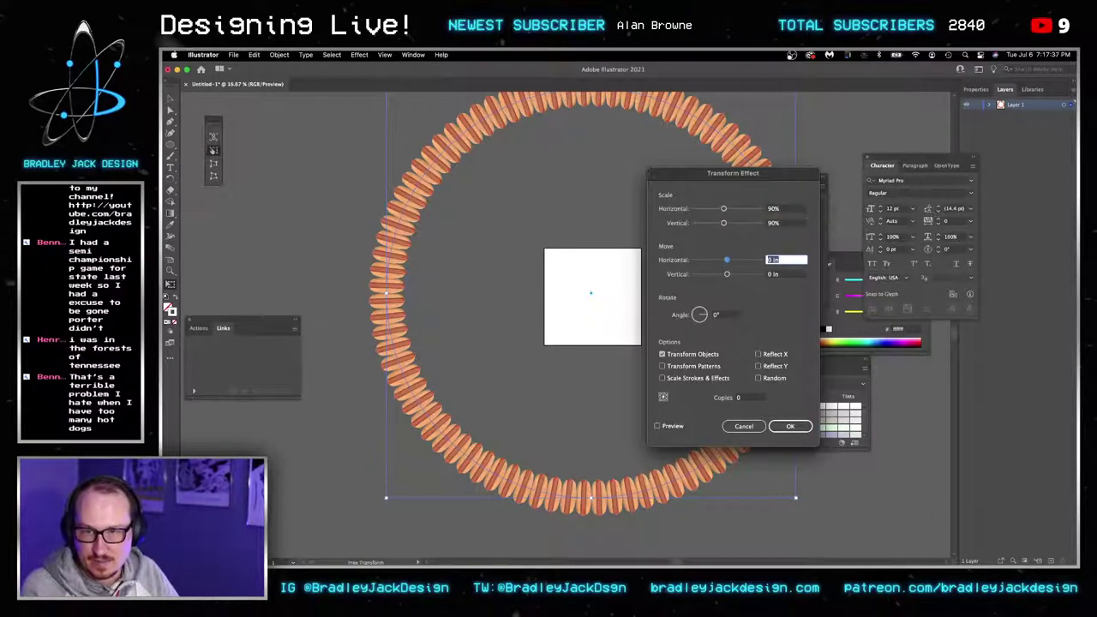
Set the Transform effect's rotation angle to 69° and its copies to 20, and apply it.
key("Tab")
key("Tab")
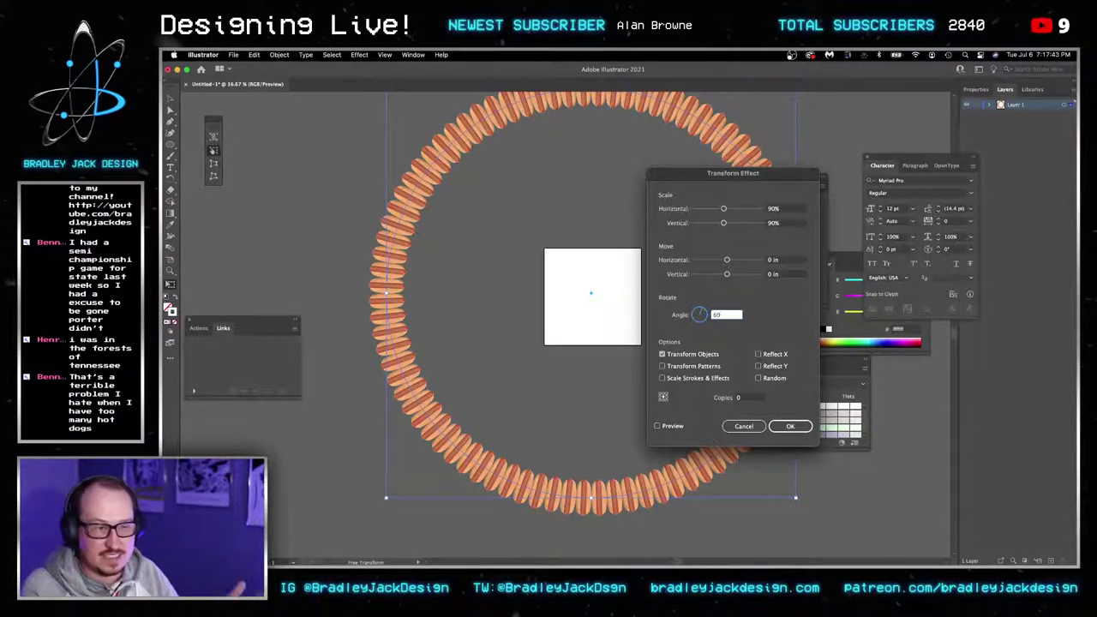
type("69")
key("Tab")
left_click(750, 397)
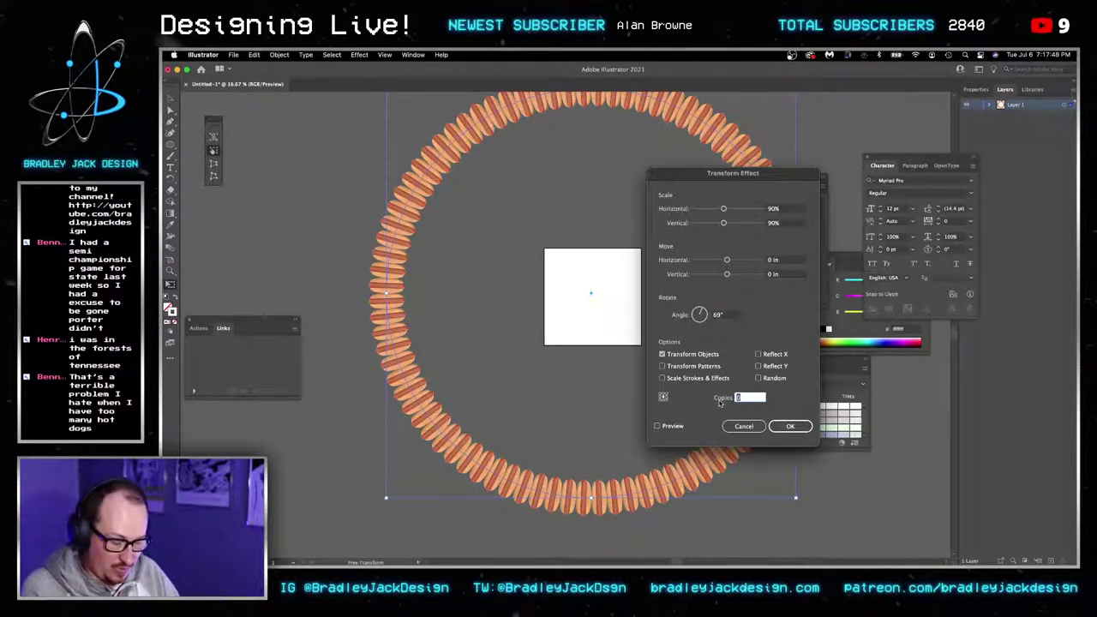
type("20")
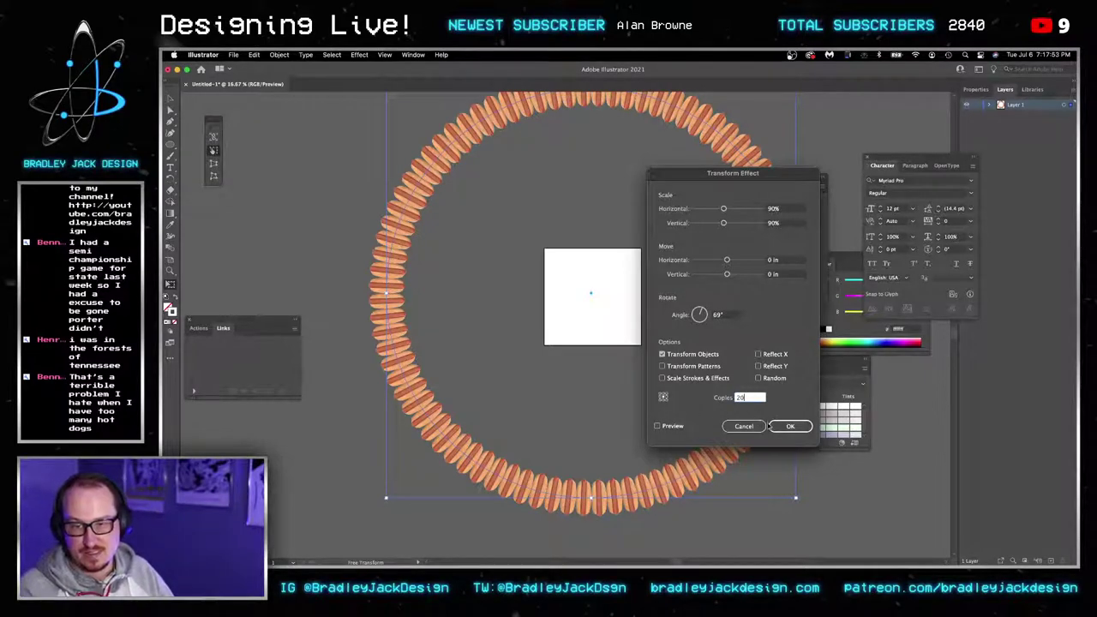
left_click(788, 426)
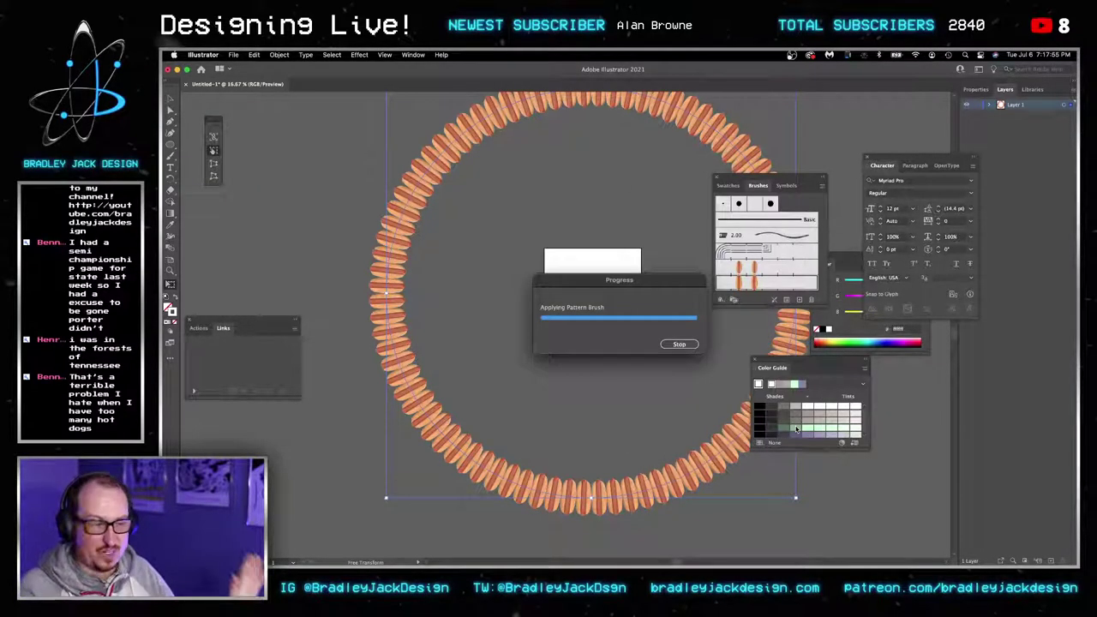
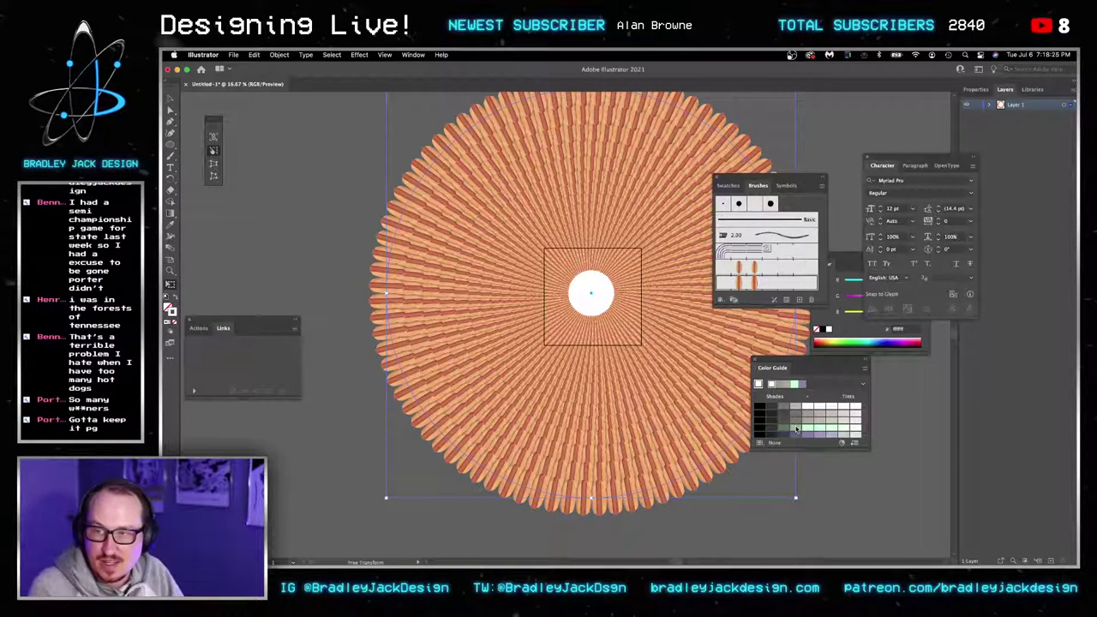
Stop the pattern brush processing and undo the Transform effect on the hot dog ring.
key("v")
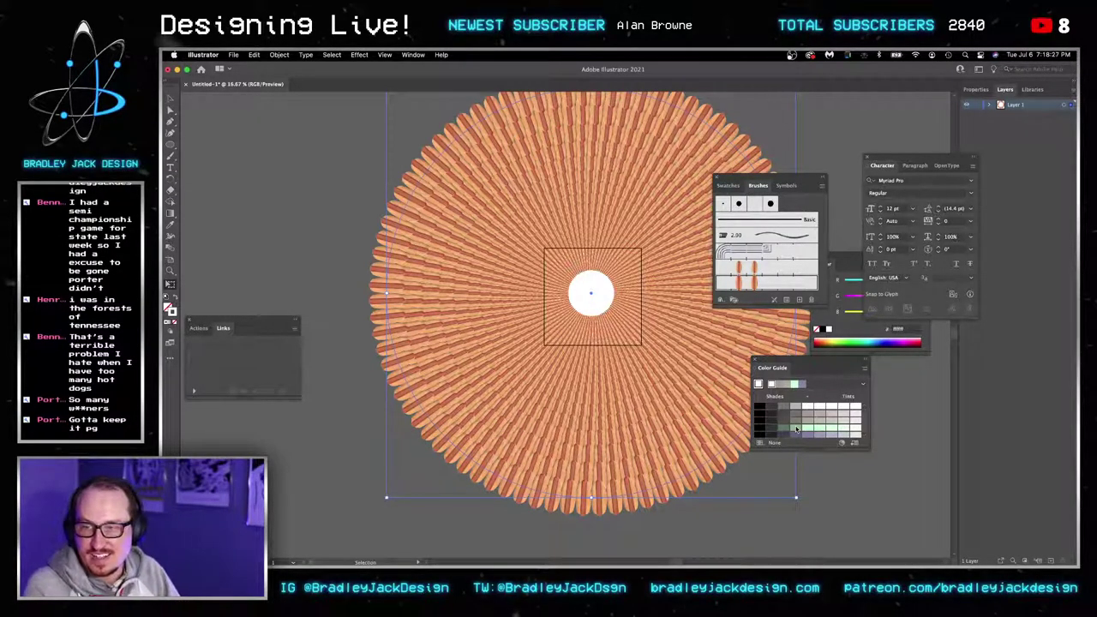
left_click(796, 429)
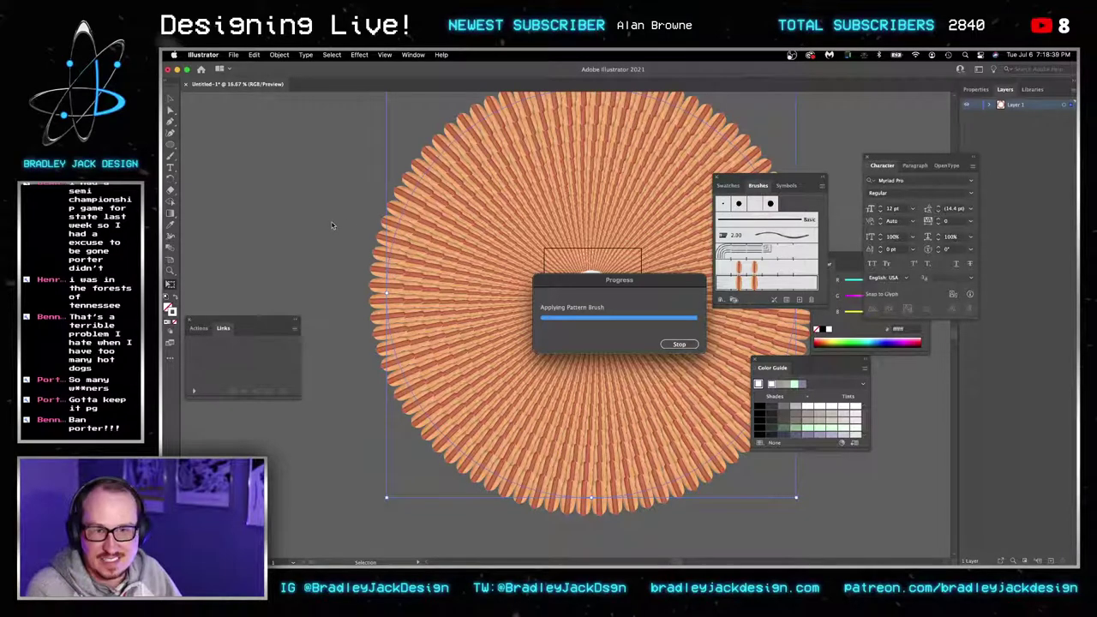
left_click(674, 343)
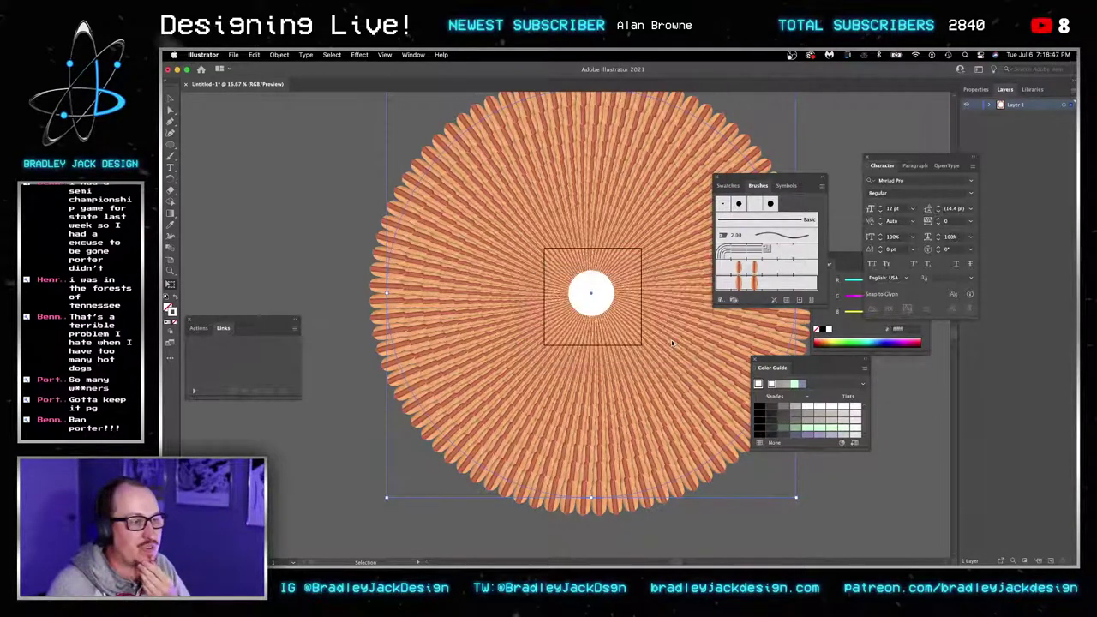
key("e")
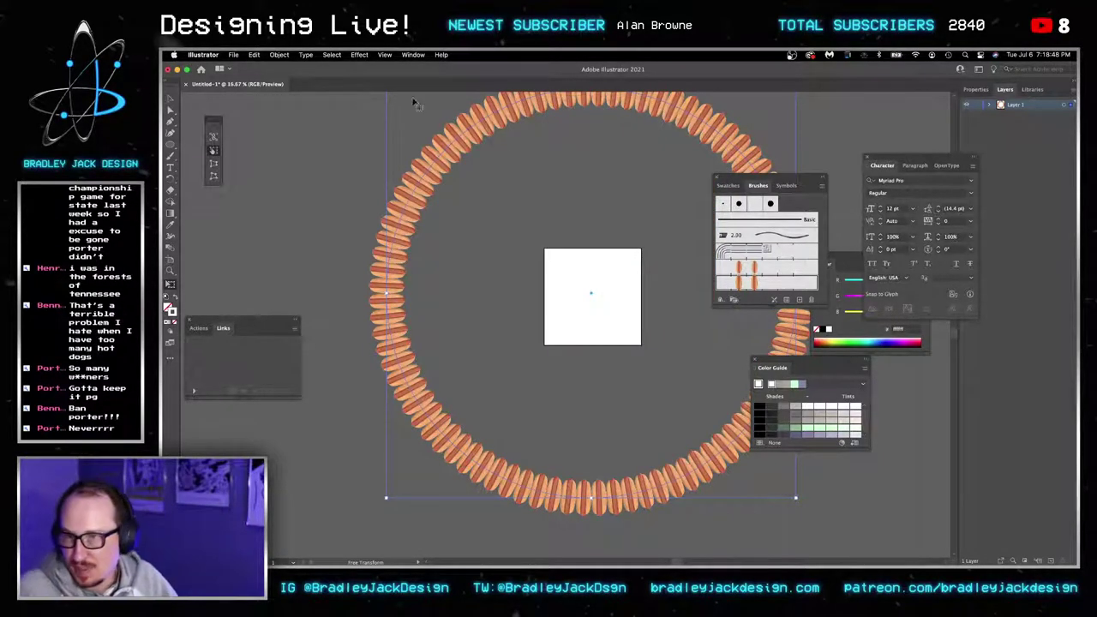
Expand the appearance of the hot dog ring's pattern brush stroke into separate artwork.
left_click(278, 54)
left_click(302, 187)
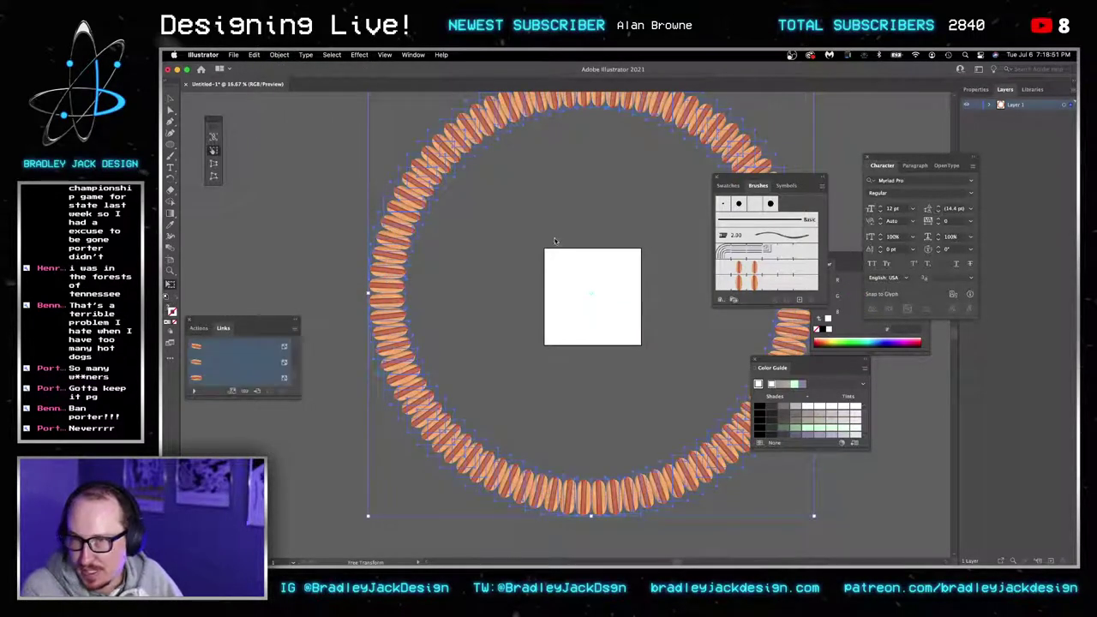
key("v")
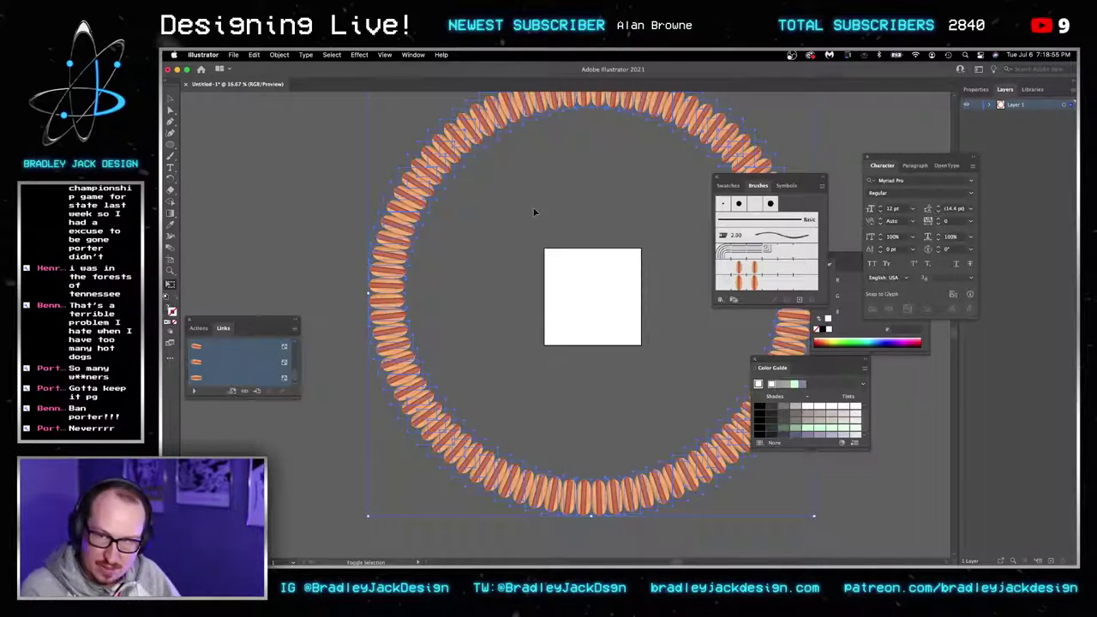
key("super+alt+shift+d")
left_click(720, 314)
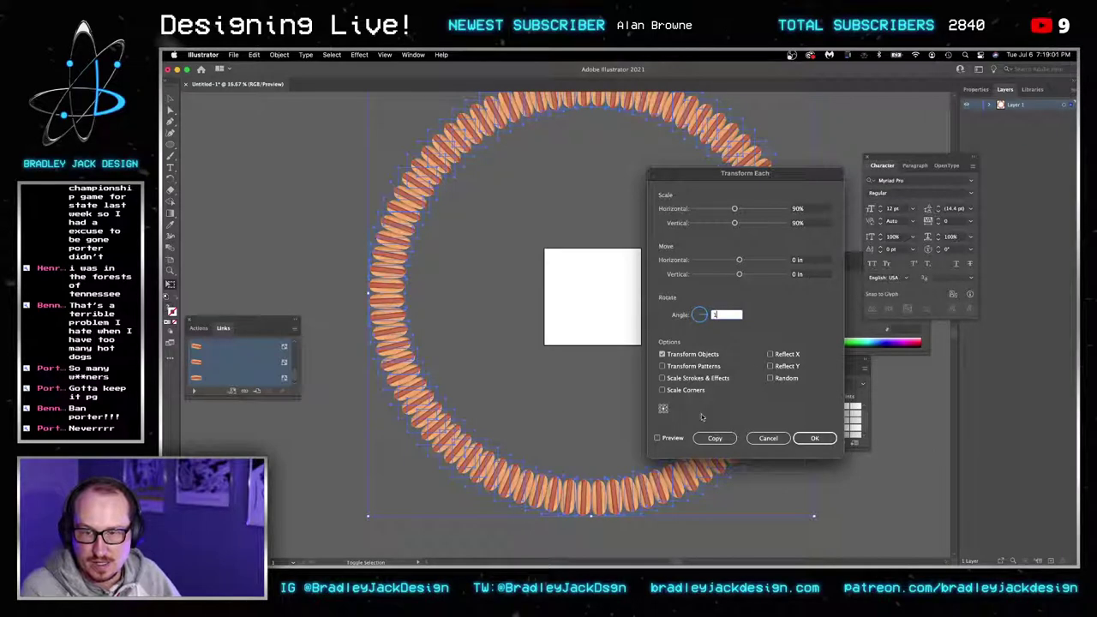
left_click(768, 438)
Start a Transform effect on the expanded hot dog ring with the number of copies set to 50.
left_click(359, 54)
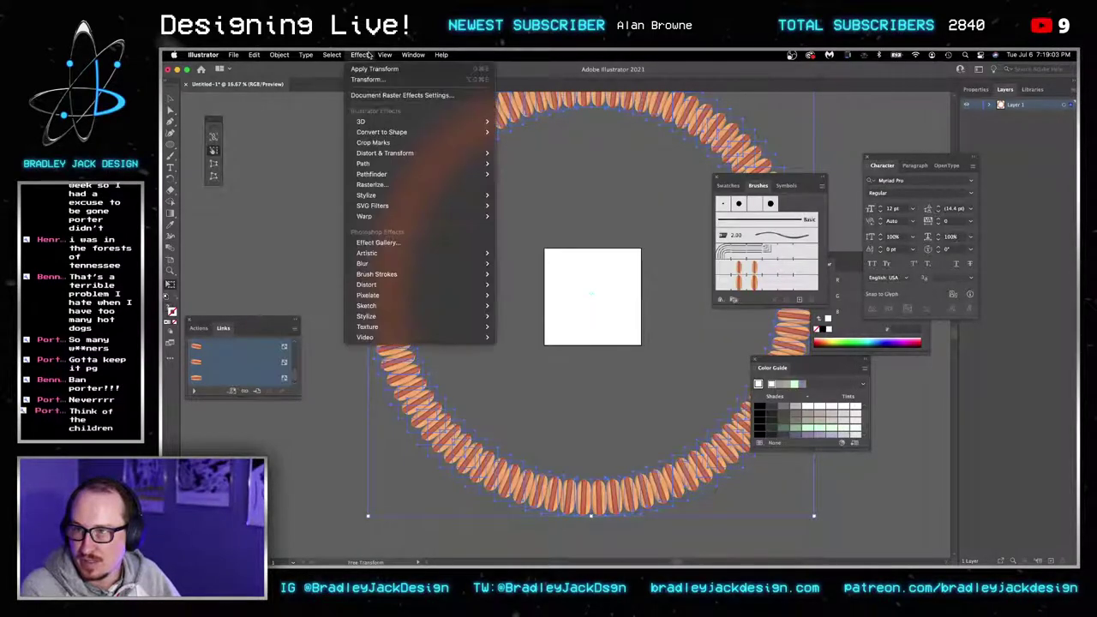
mouse_move(402, 153)
left_click(516, 185)
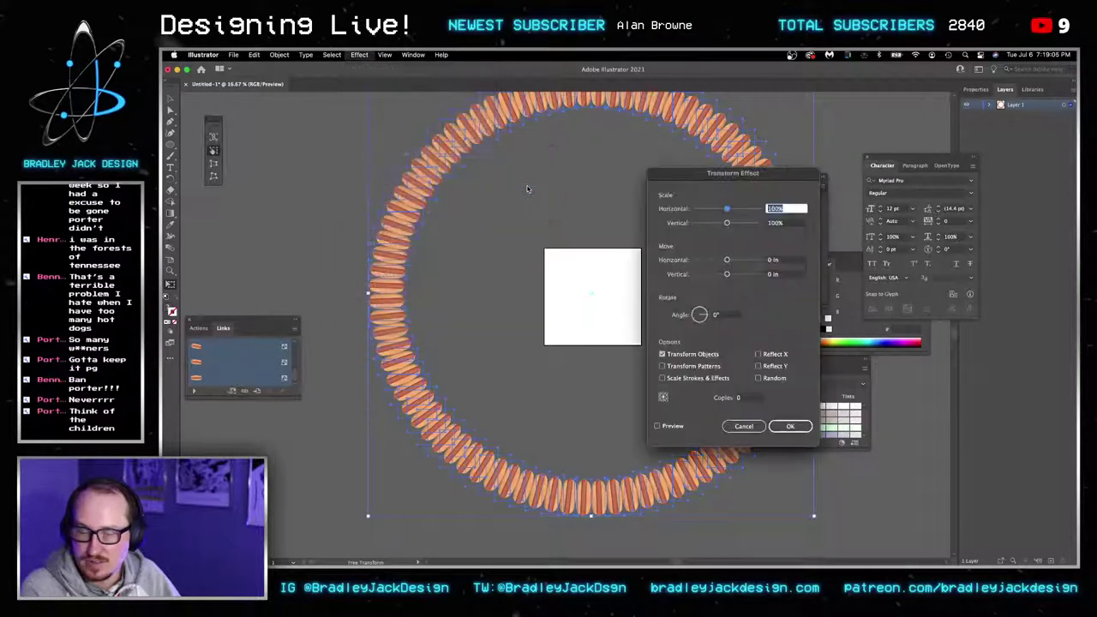
left_click(736, 396)
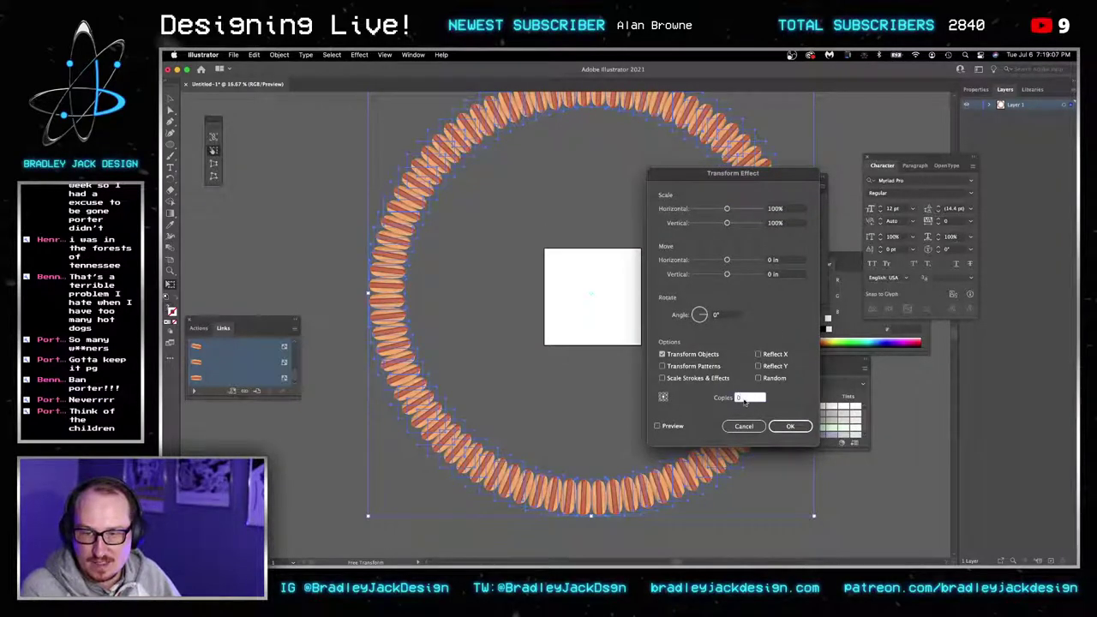
type("50")
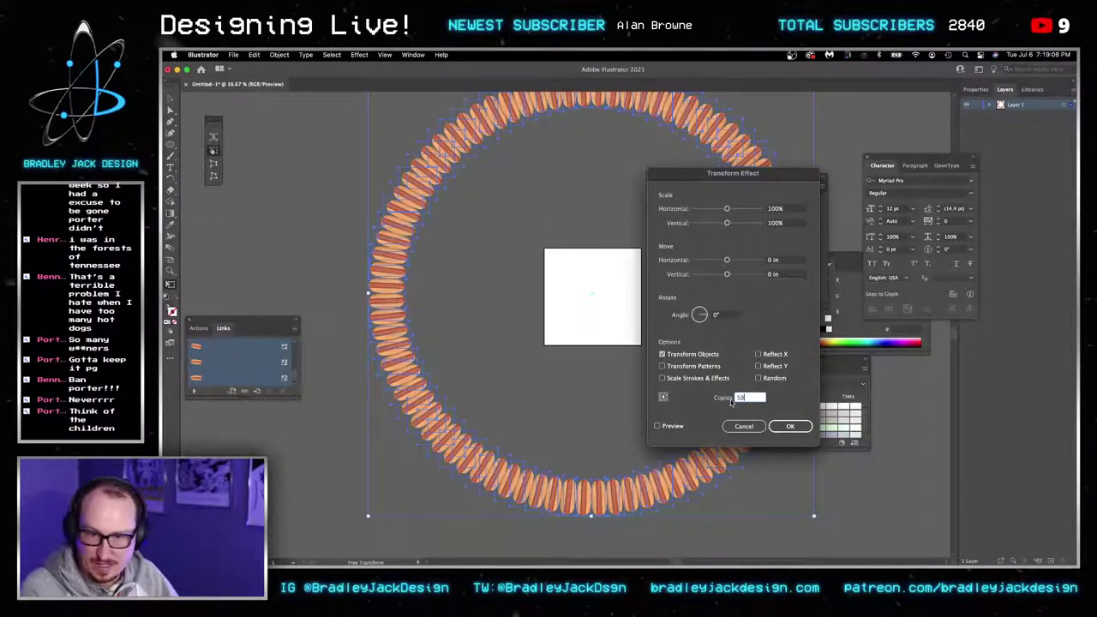
Set the effect's horizontal and vertical scale to 85%, apply it to the expanded ring, and undo it.
left_click(797, 262)
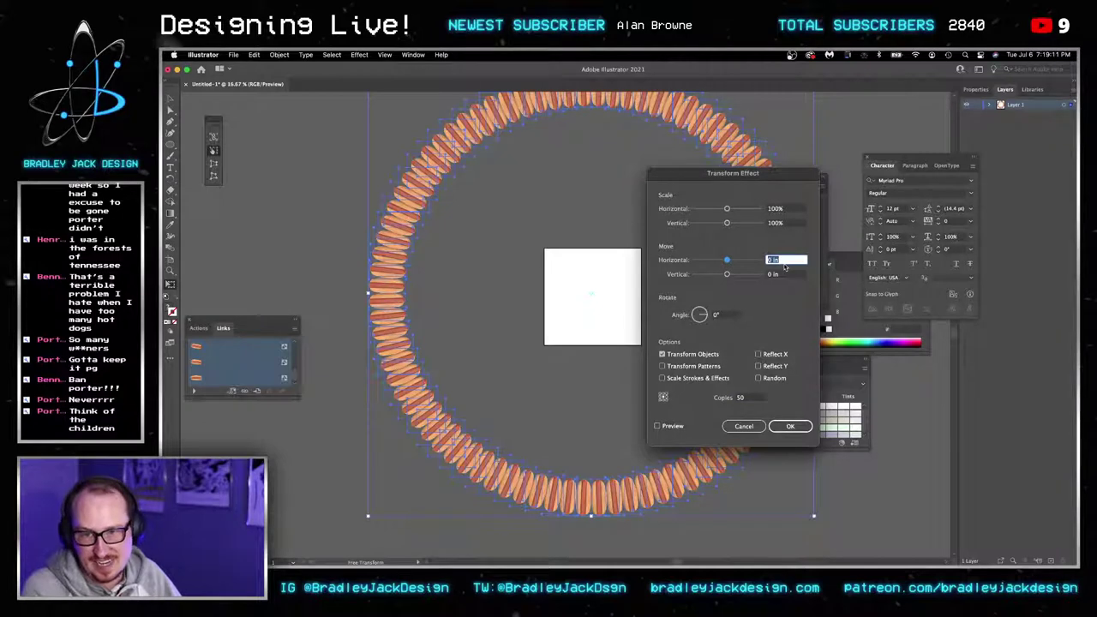
left_click(781, 210)
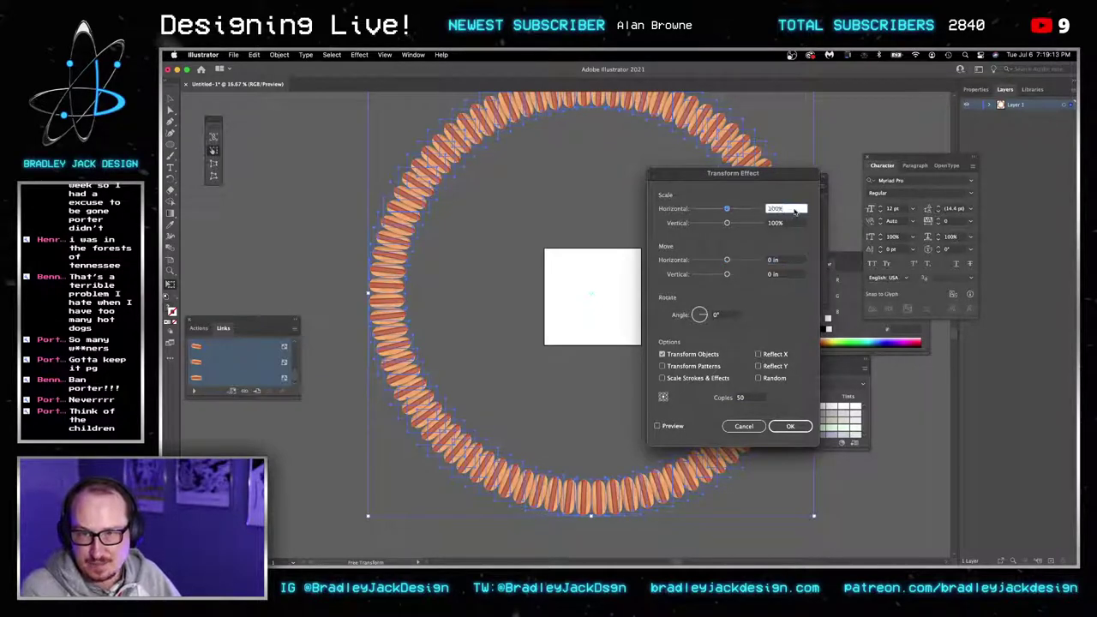
type("85")
key("Tab")
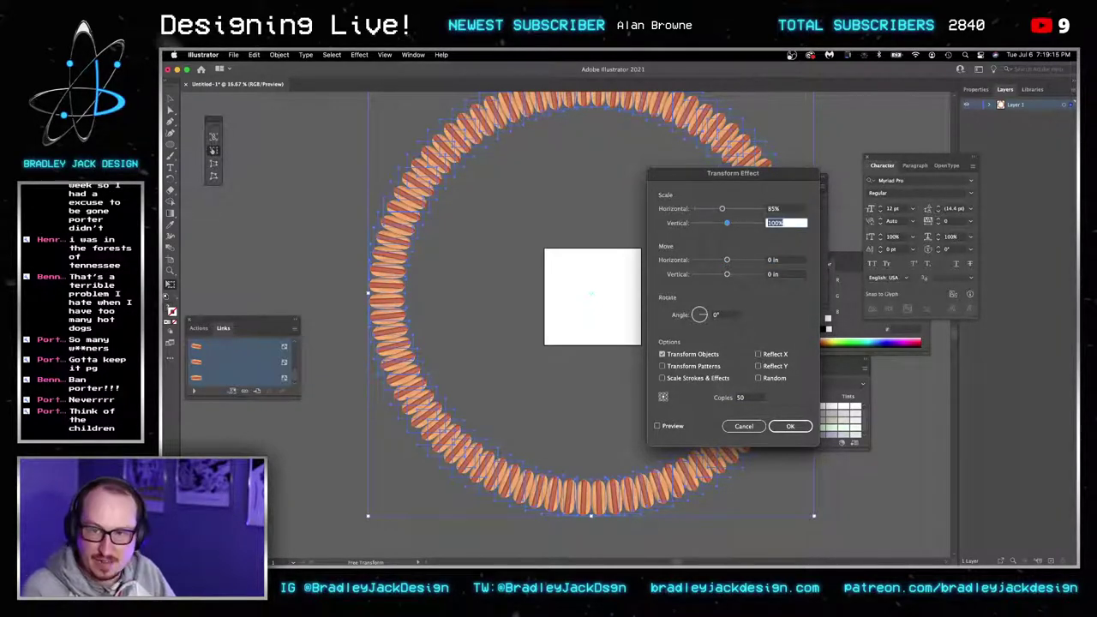
type("85")
key("Tab")
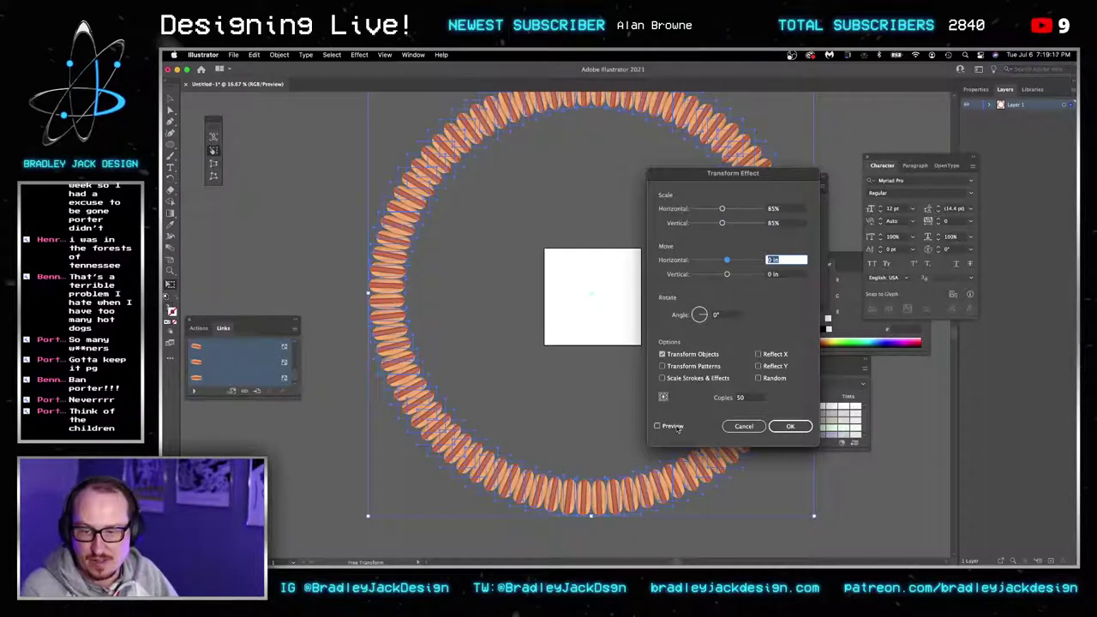
left_click(787, 426)
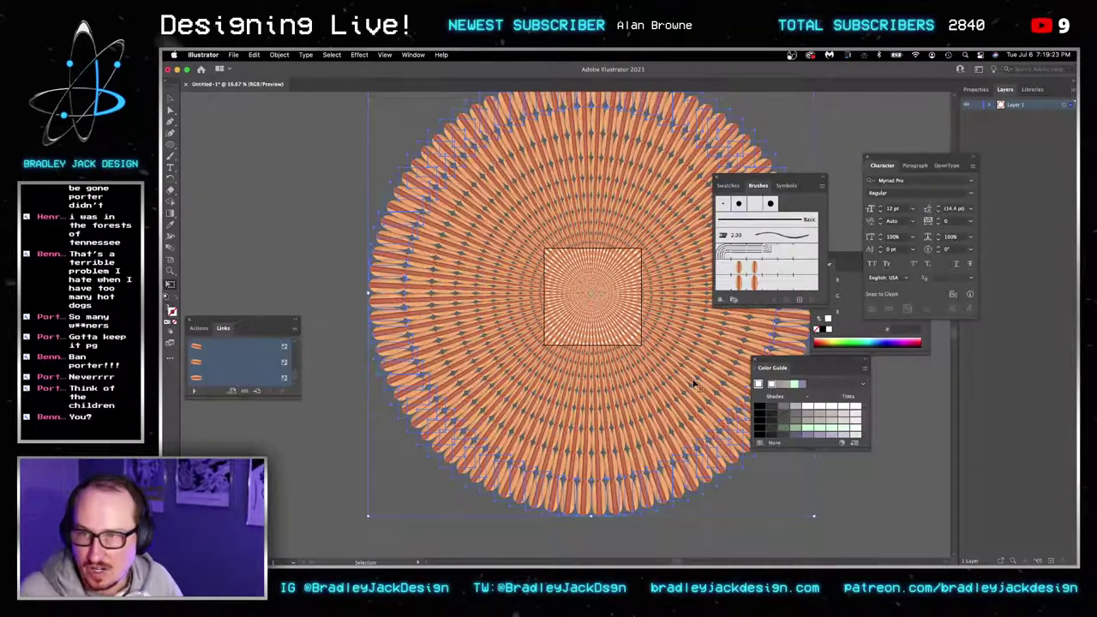
key("super+z")
Start a Transform effect on the expanded hot dog ring with horizontal and vertical scale set to 90%.
left_click(359, 54)
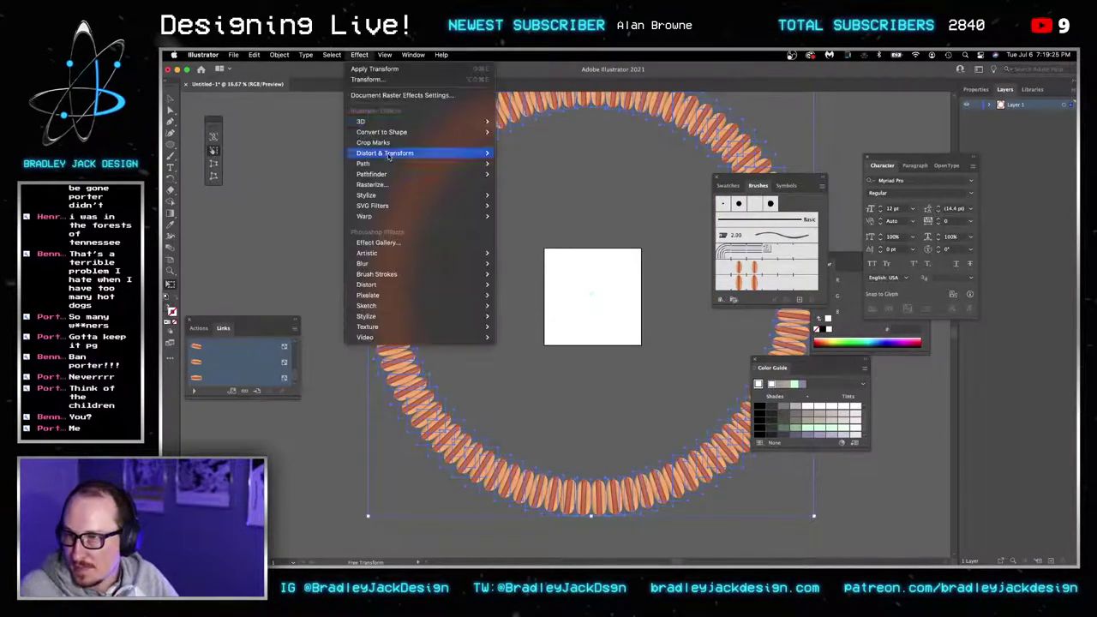
mouse_move(433, 154)
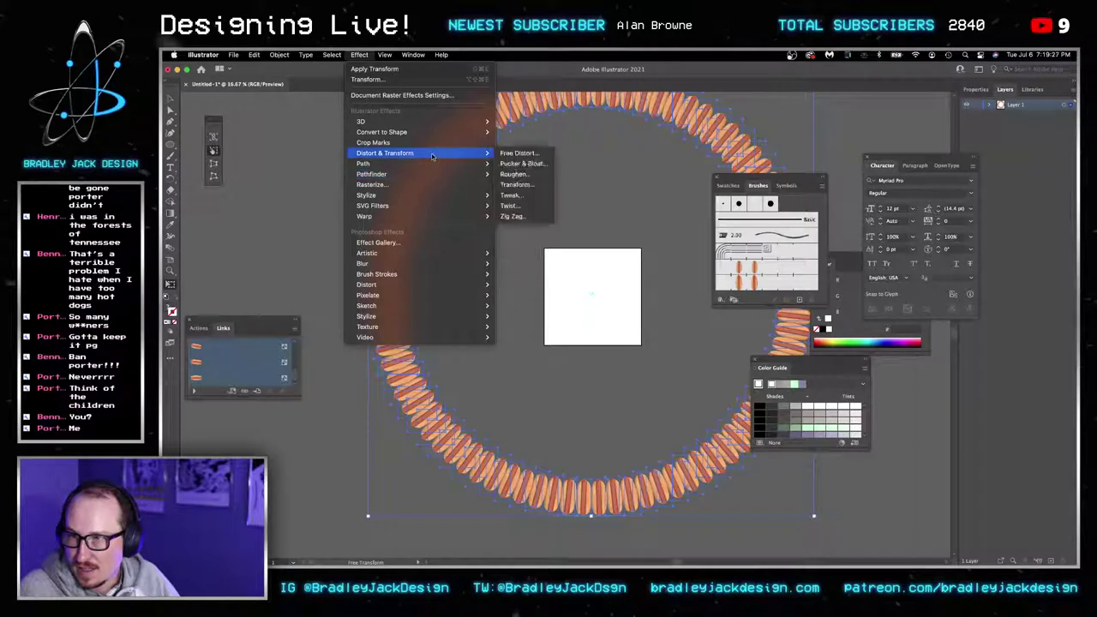
left_click(545, 188)
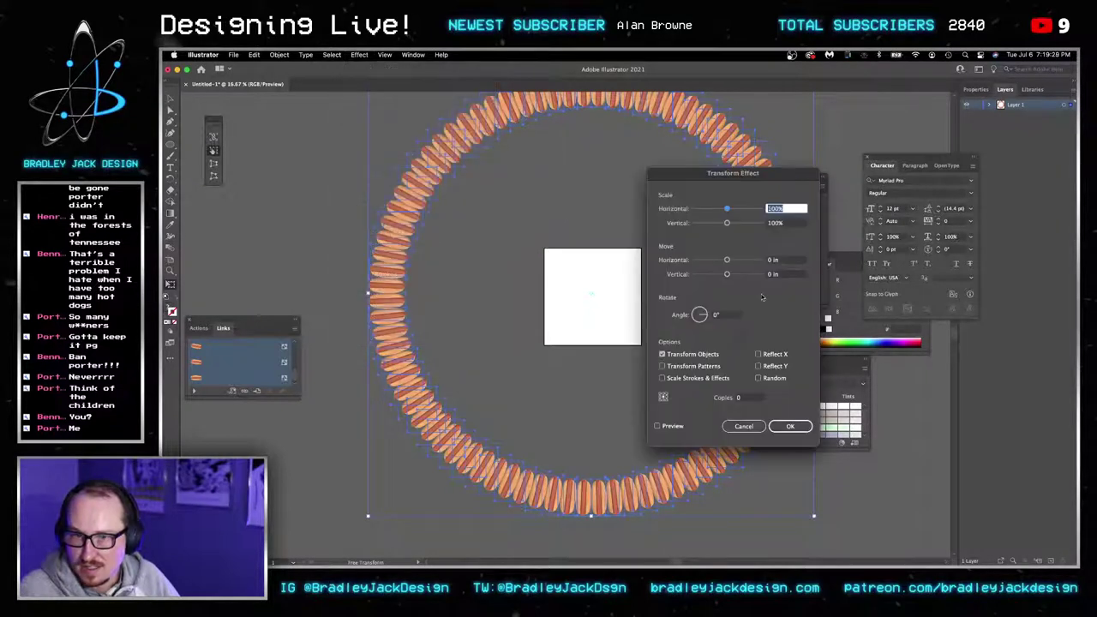
type("90")
key("Tab")
type("90")
key("Tab")
key("Tab")
key("Tab")
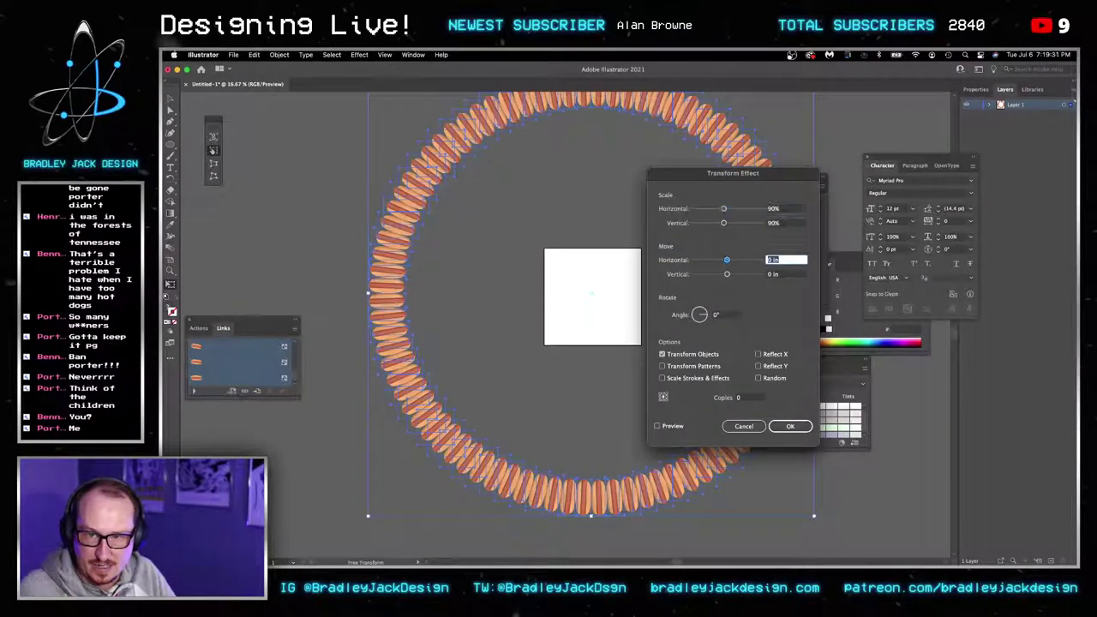
key("Tab")
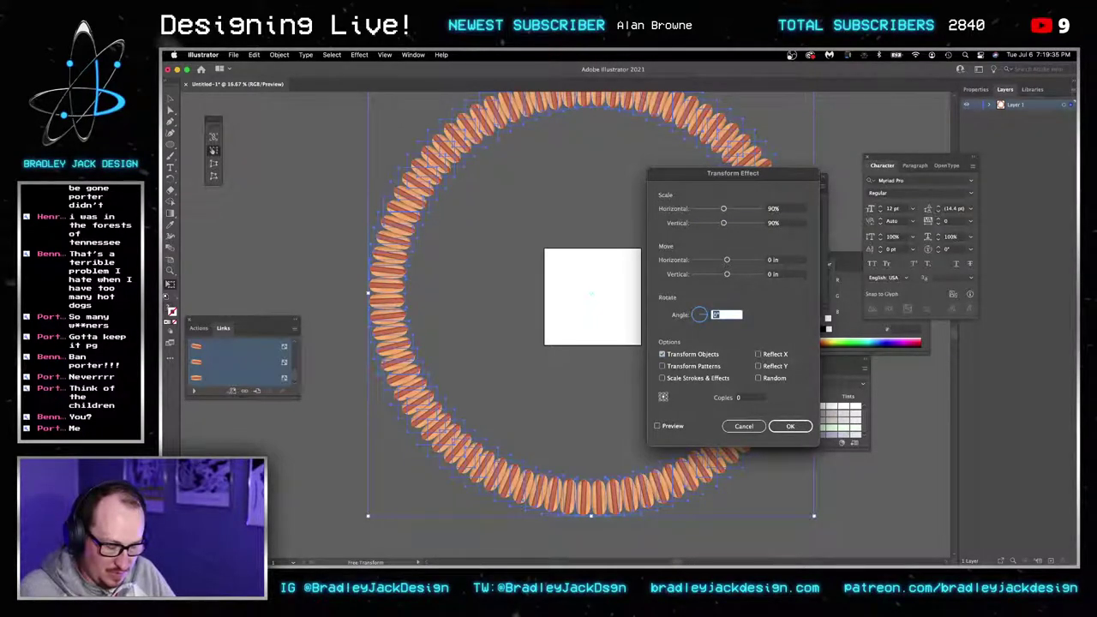
Set the effect's rotation angle to 4° and copies to 50, apply it to the ring, and undo it.
type("4")
key("Tab")
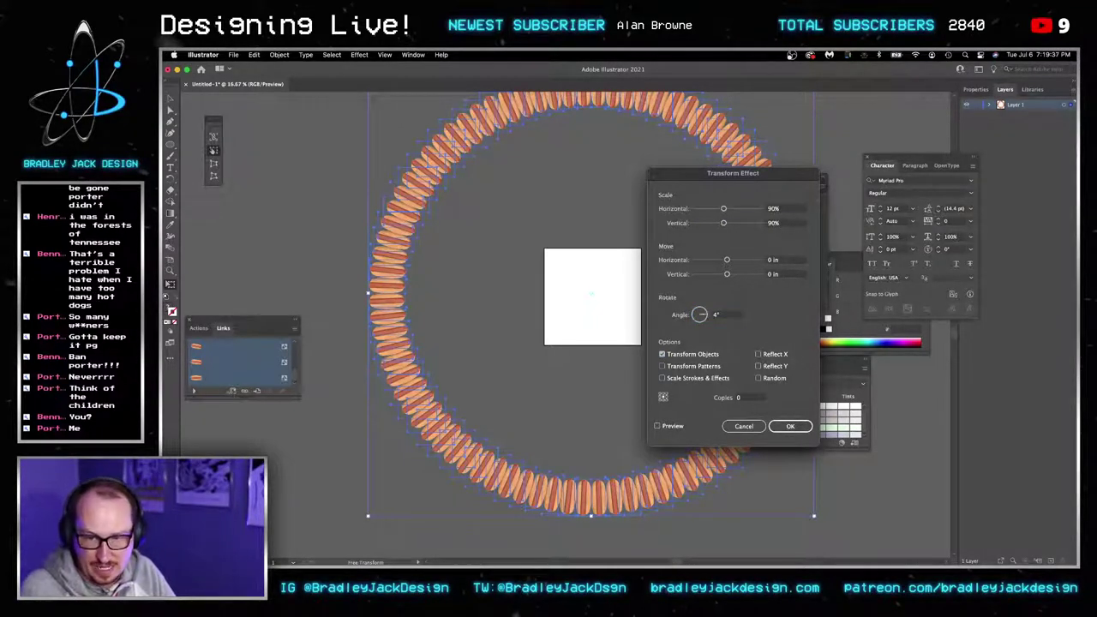
key("Tab")
type("50")
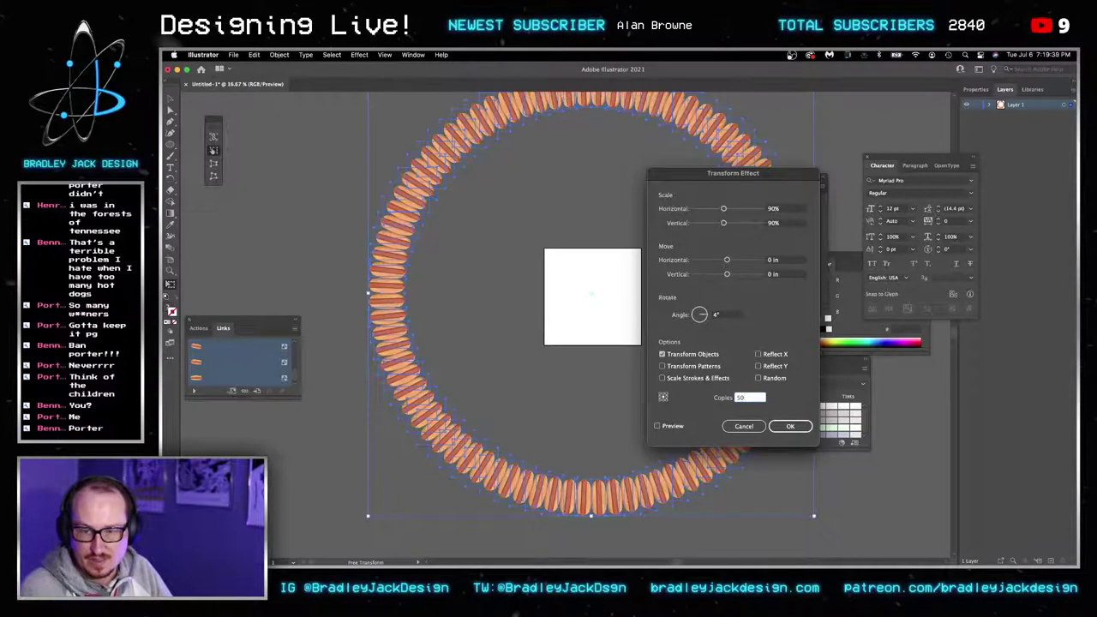
key("Tab")
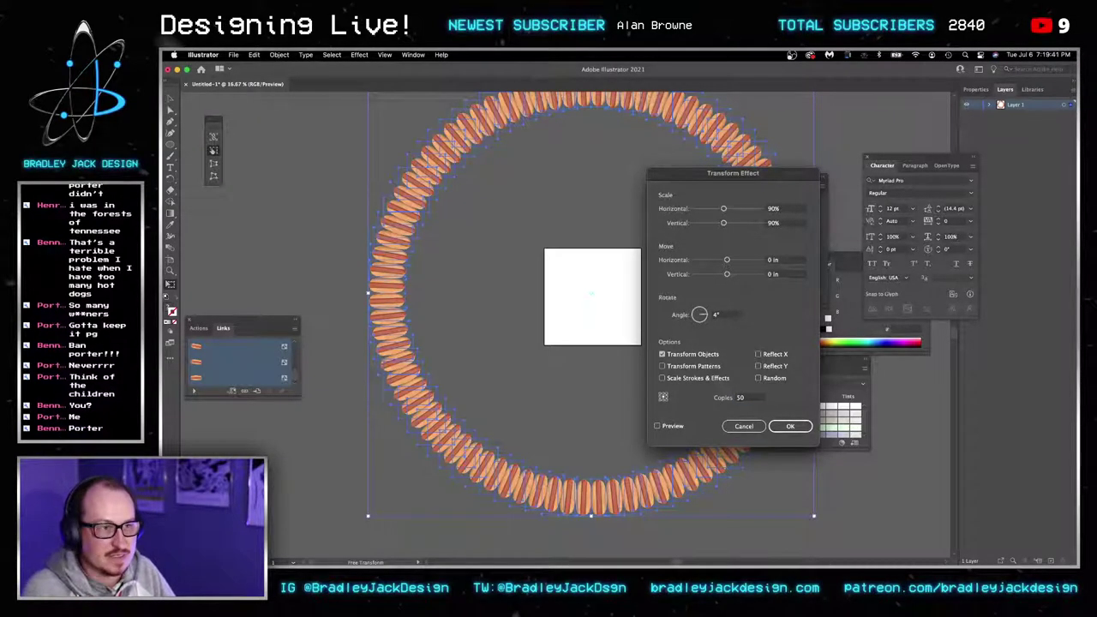
key("Return")
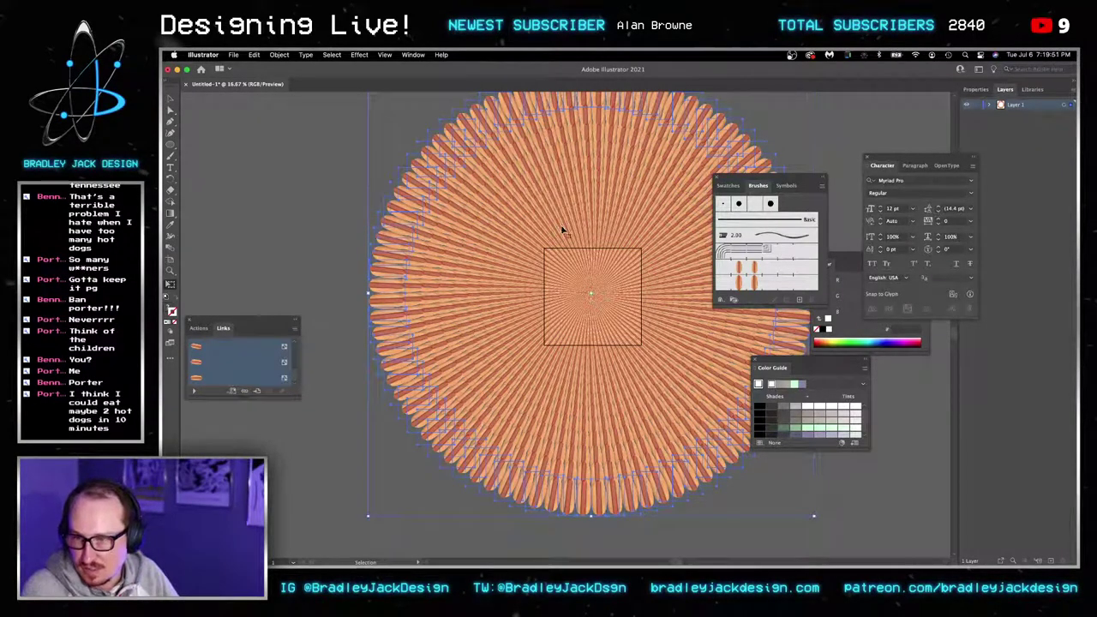
key("super+z")
key("v")
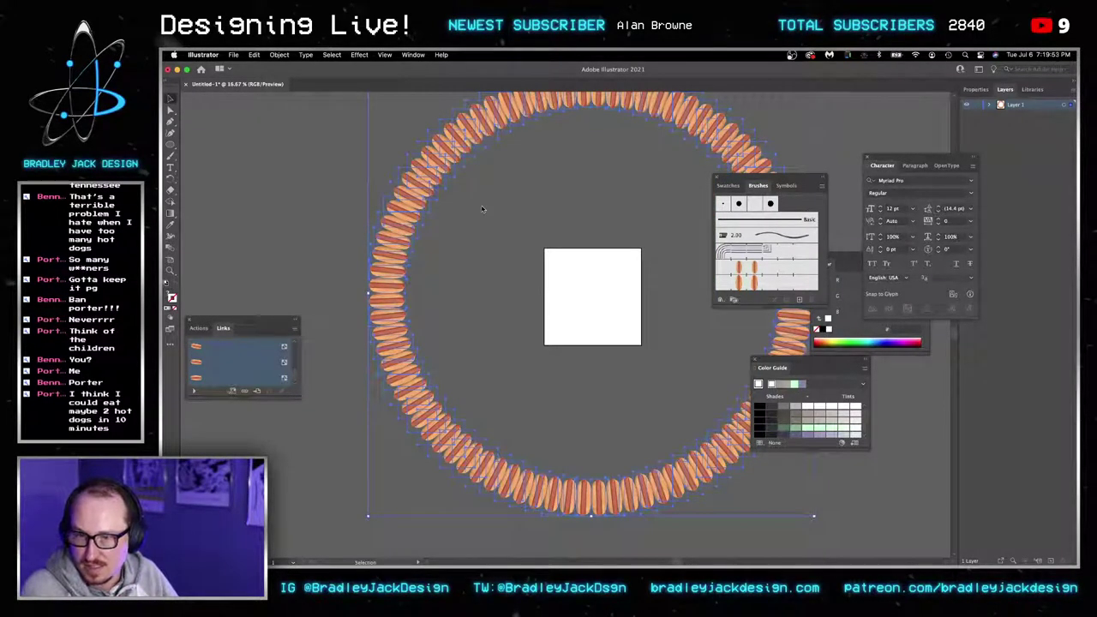
Create a copy of the hot dog ring with Transform Each at 90% scale and a 0° angle.
key("ctrl+alt+shift+d")
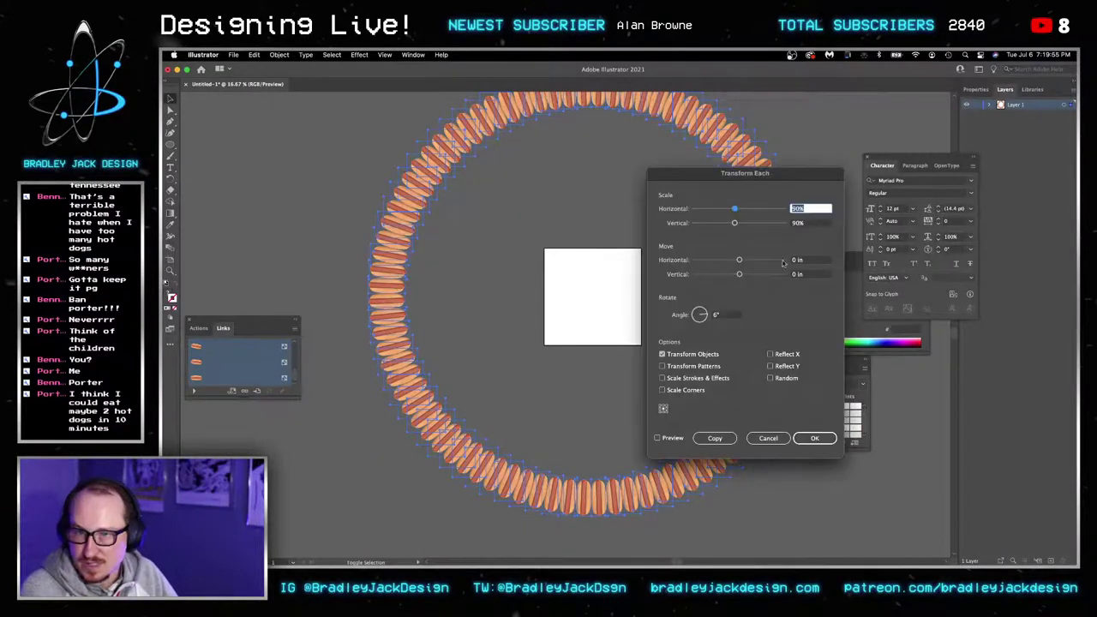
left_click(725, 314)
type("6")
key("Return")
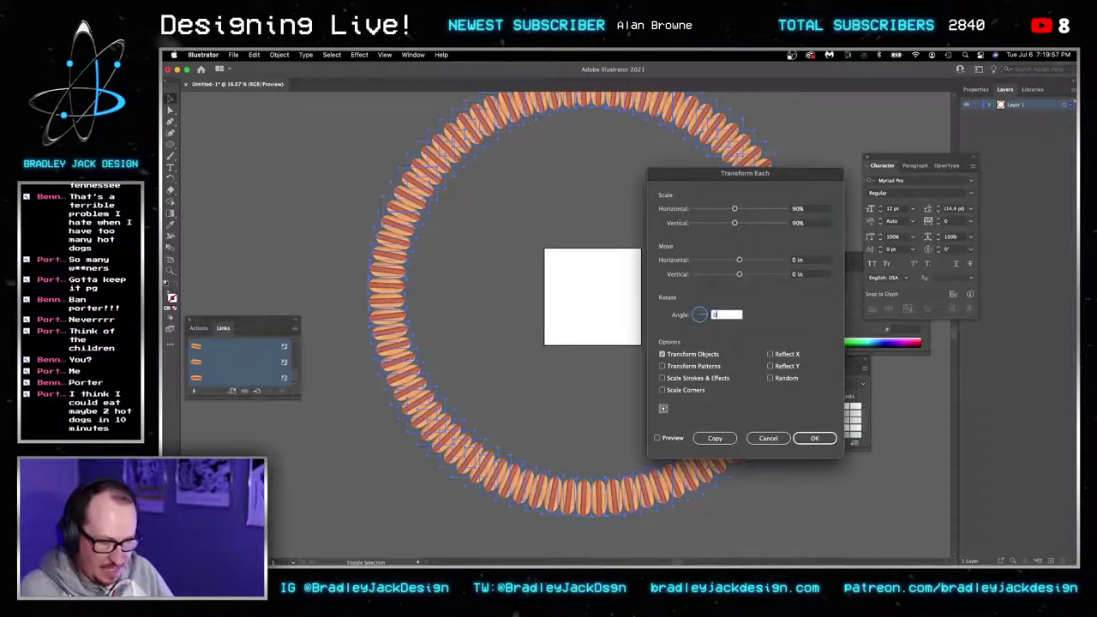
key("ctrl+alt+shift+d")
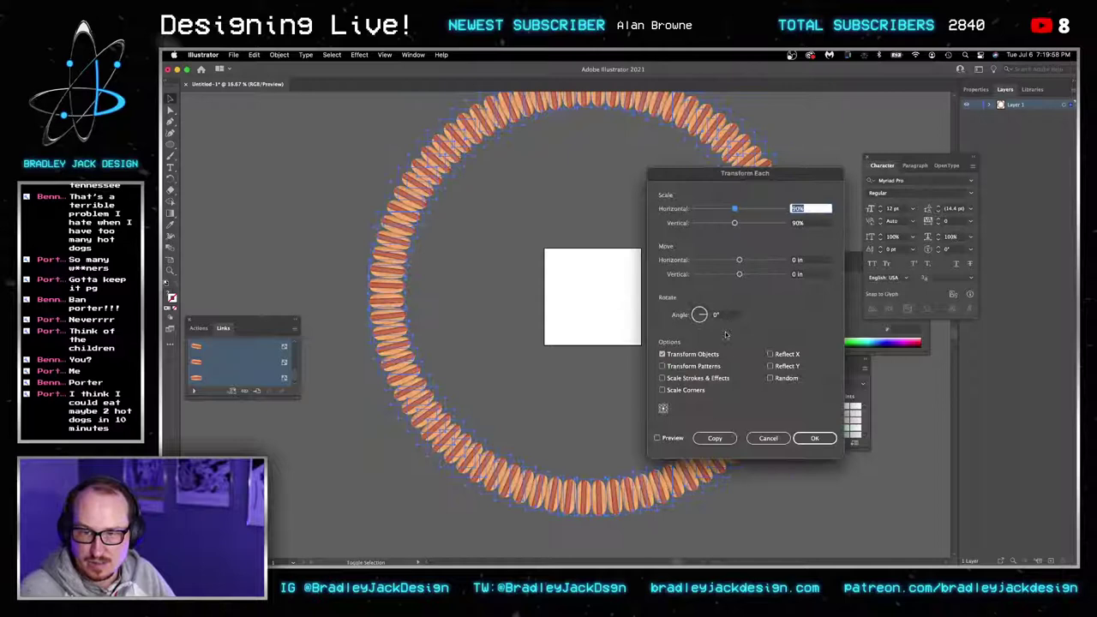
left_click(714, 438)
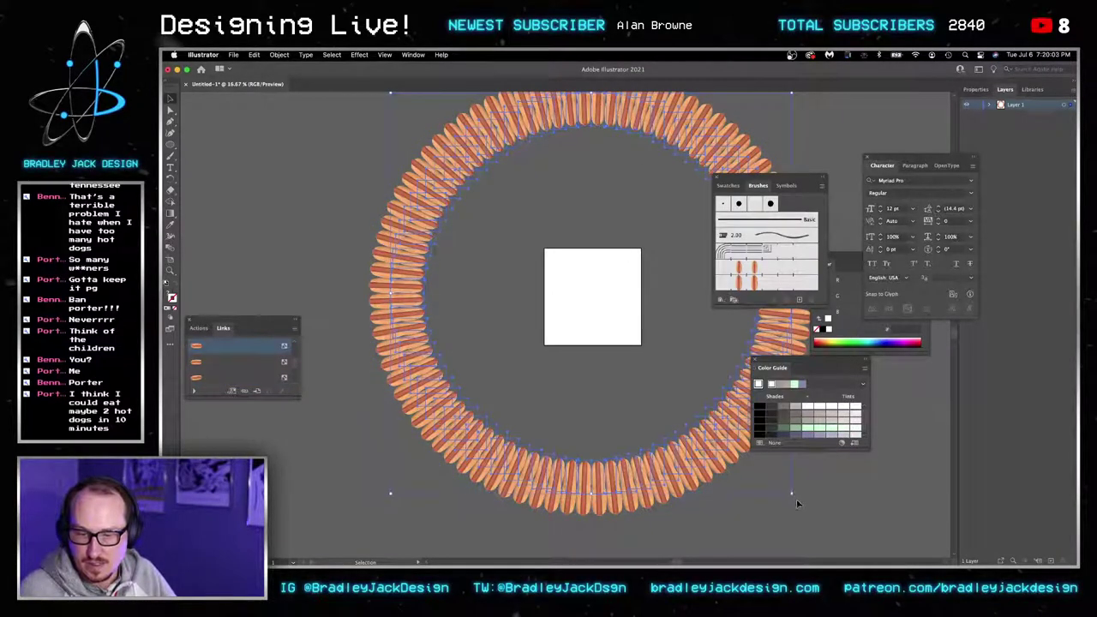
Try rotating the inner hot dog ring slightly by hand and repeating Transform Each at 90% scale.
left_click_drag(792, 497, 800, 496)
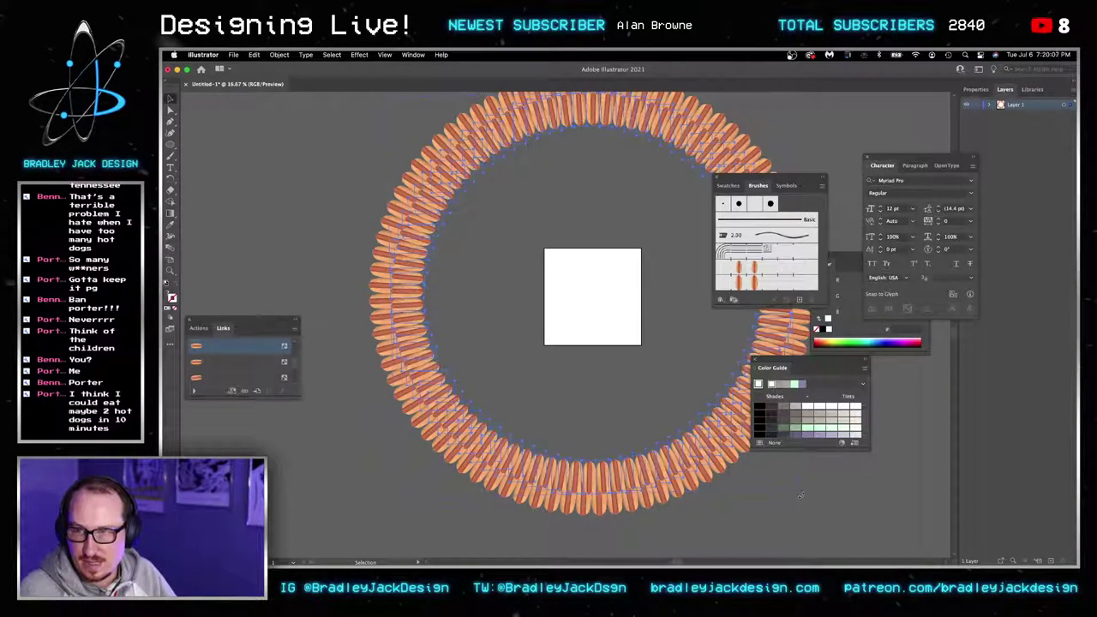
key("super+alt+shift+d")
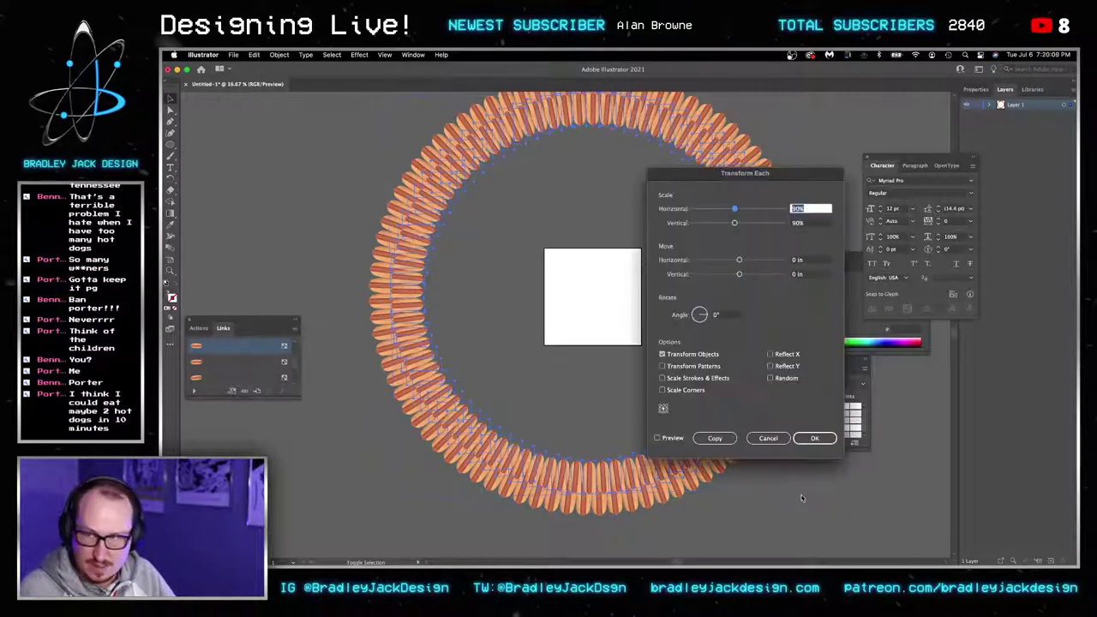
key("Return")
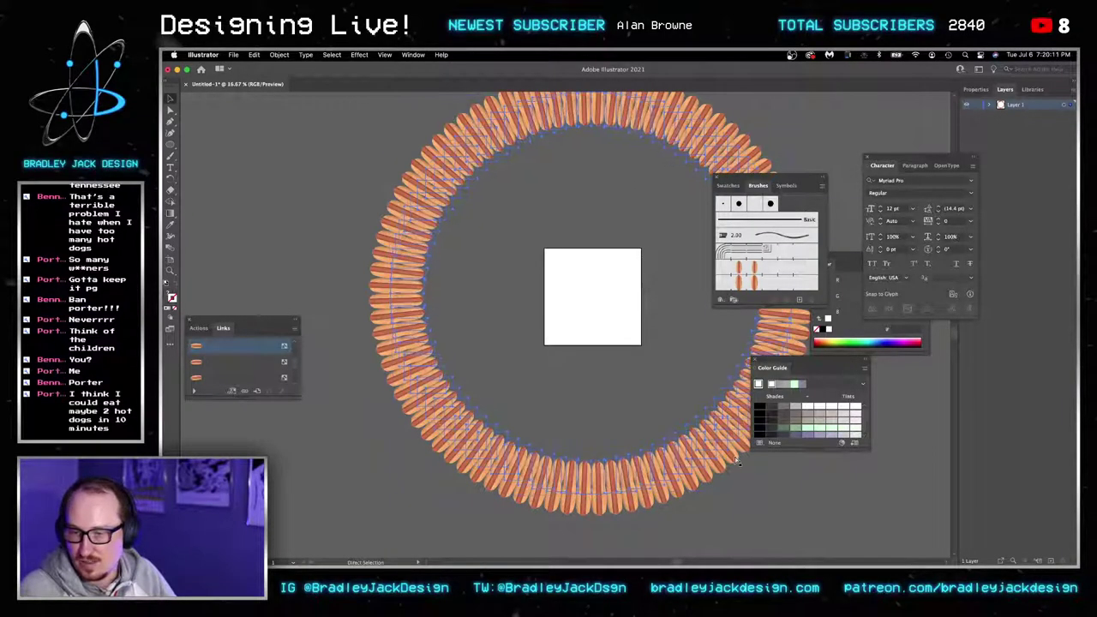
Rotate the inner ring in small angle increments to offset its hot dogs from the outer ring, and deselect it.
left_click(975, 89)
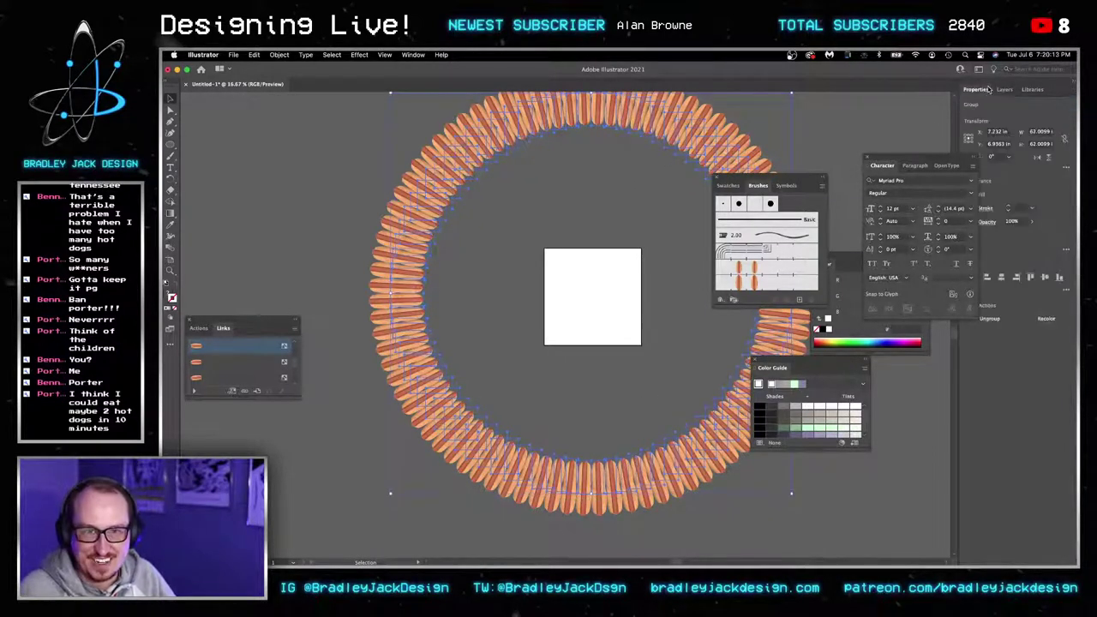
left_click_drag(921, 156, 868, 151)
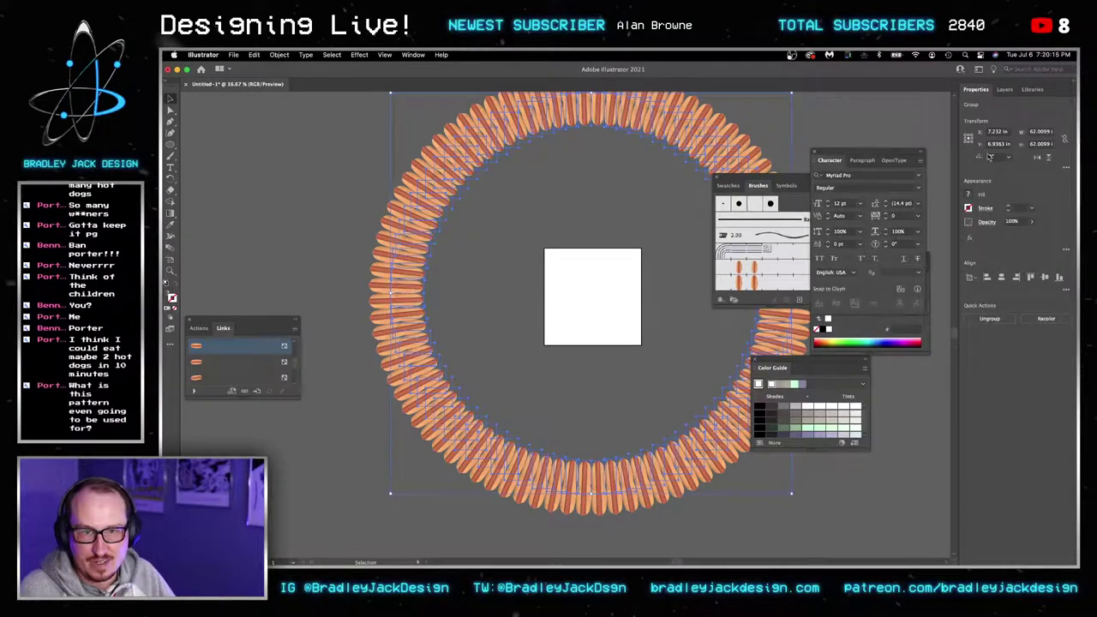
left_click(990, 157)
key("Up")
key("Up")
key("Up")
scroll(991, 157, "up", 1)
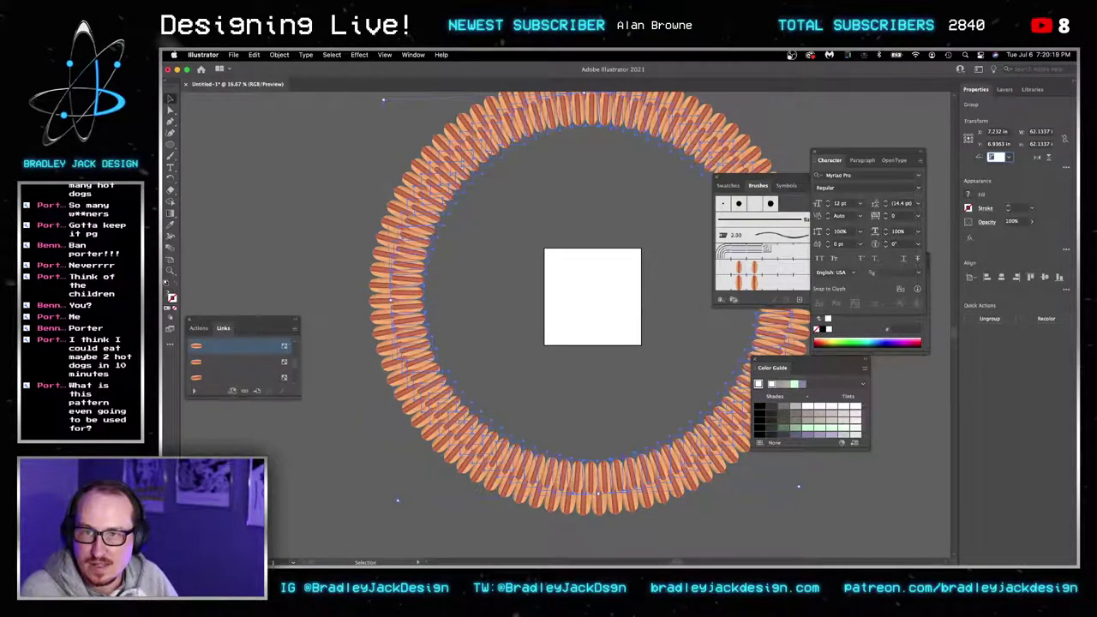
scroll(992, 156, "up", 4)
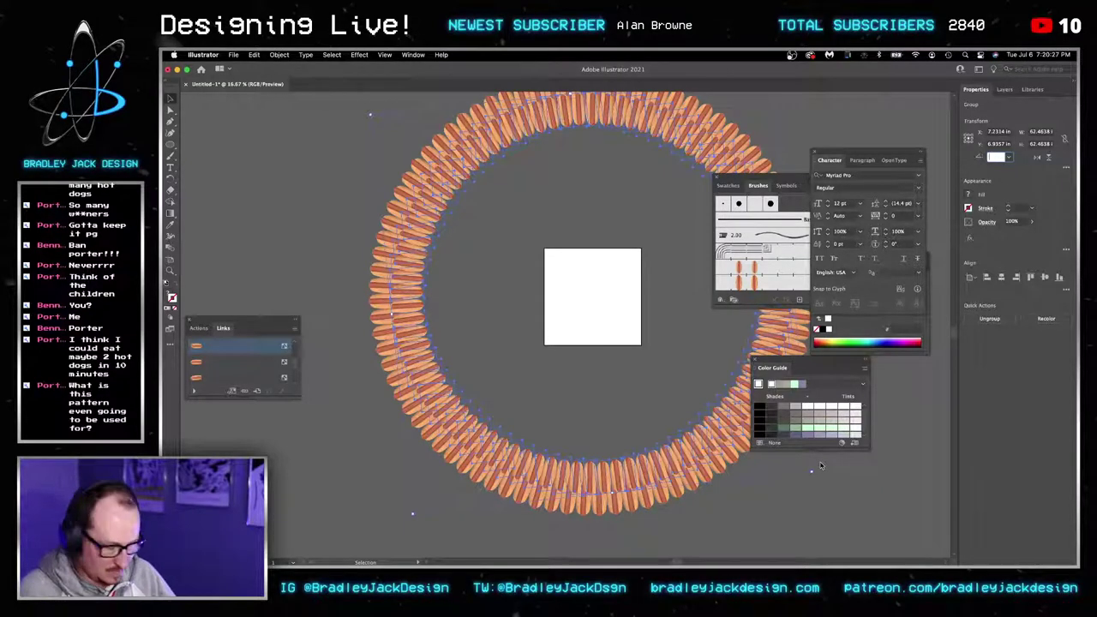
left_click(824, 497)
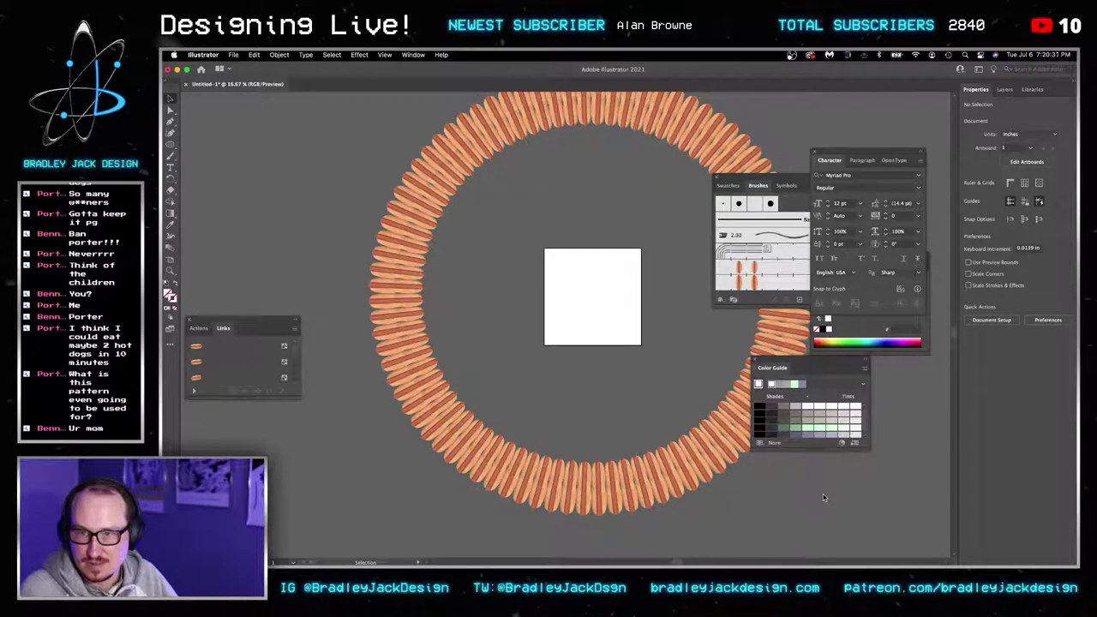
Glance at the hot dog cutout in Photoshop, return to Illustrator, and delete all the hot dog ring artwork.
key("super+Tab")
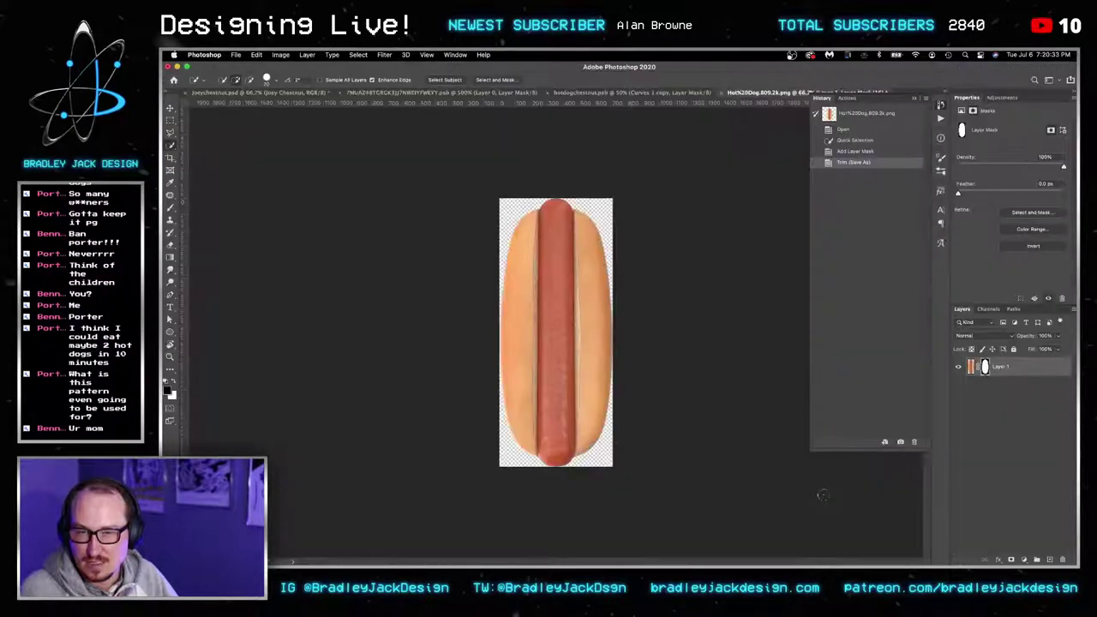
key("super+Tab")
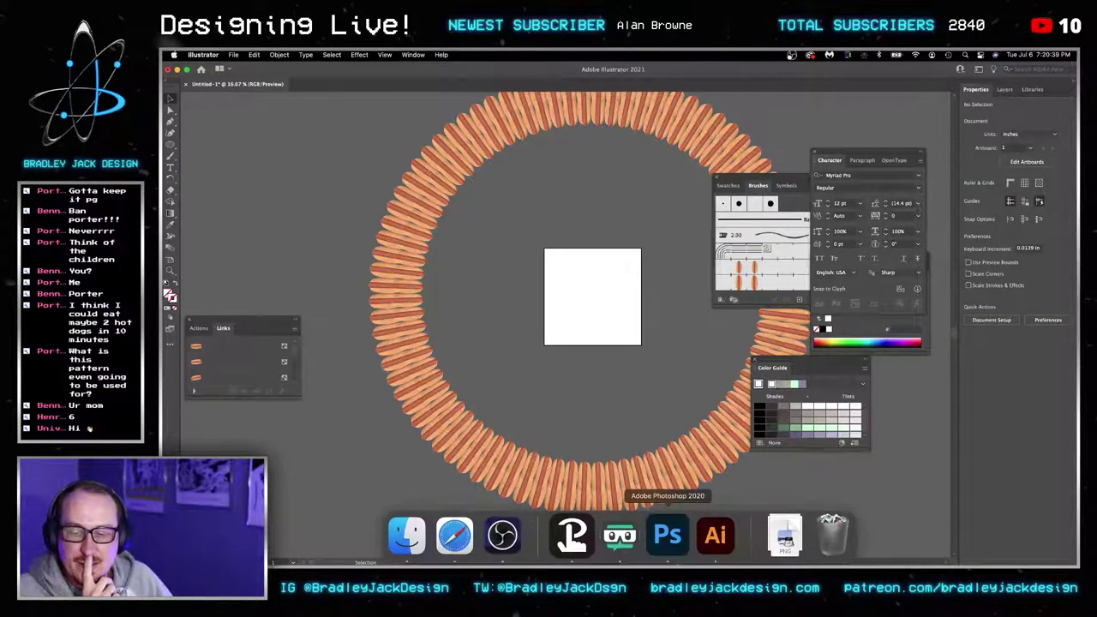
key("super+a")
key("Delete")
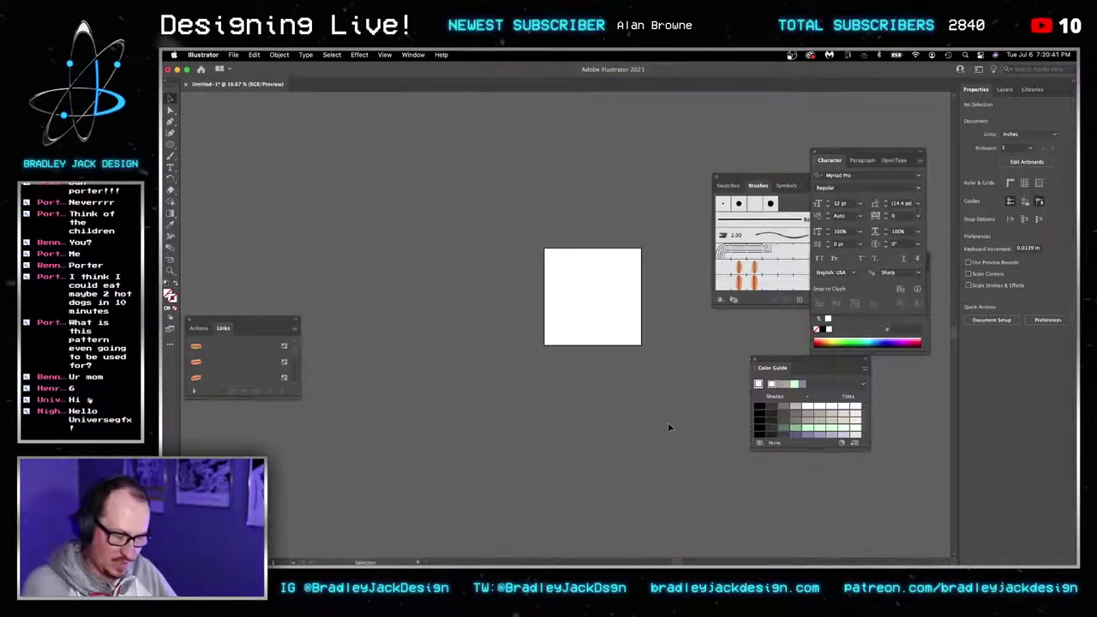
Check the downloaded files, switch to Safari, and search Envato Elements for "hotdog".
left_click(784, 538)
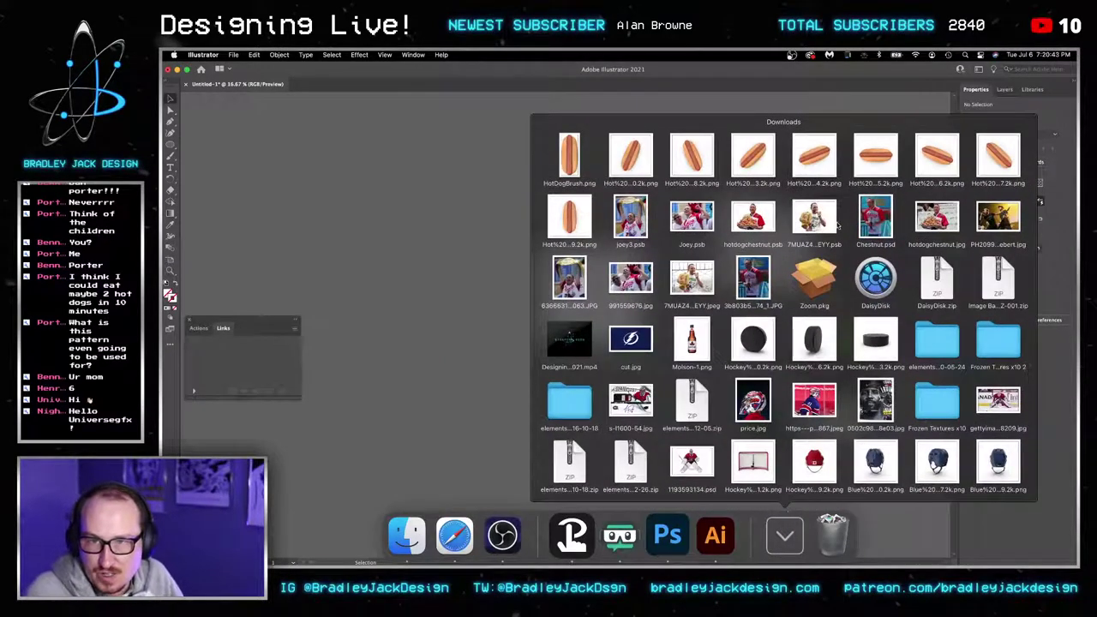
left_click(452, 231)
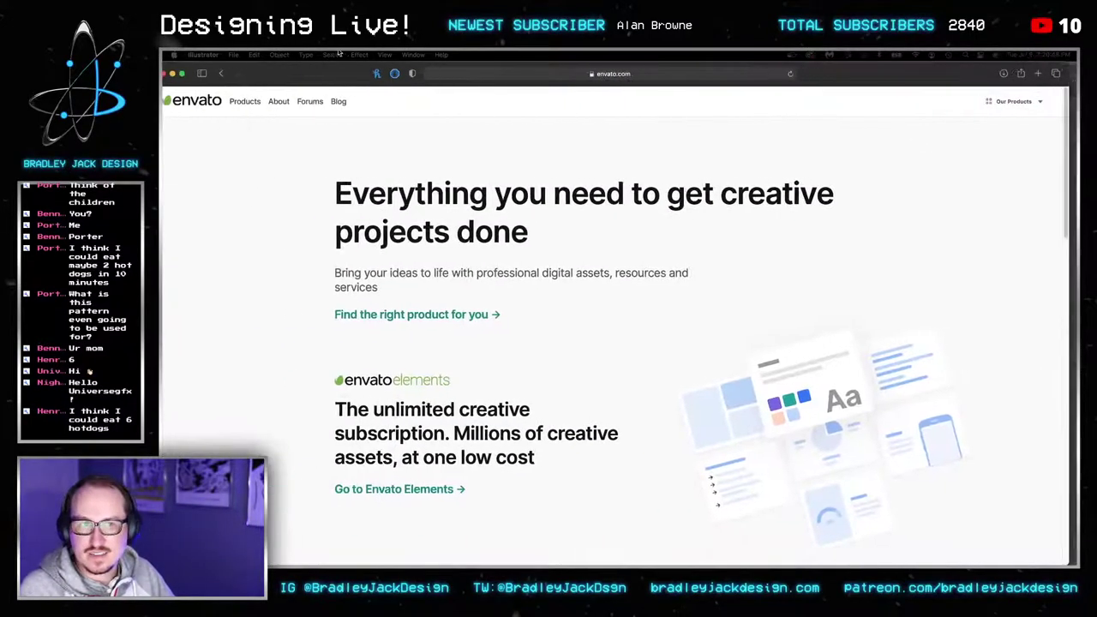
left_click(377, 489)
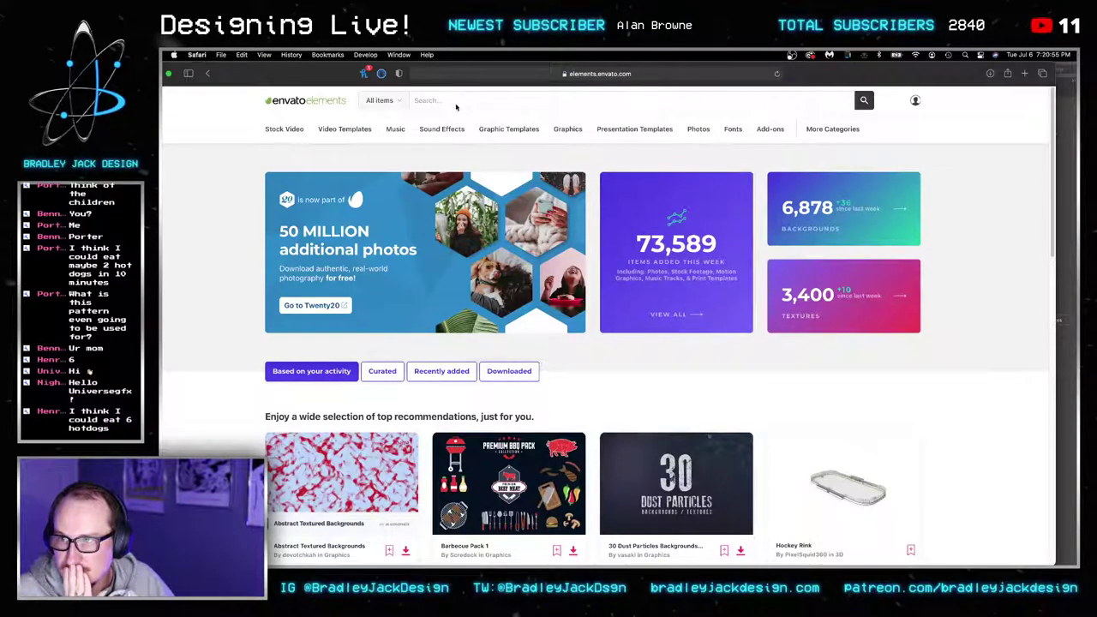
type("hotdog")
key("Return")
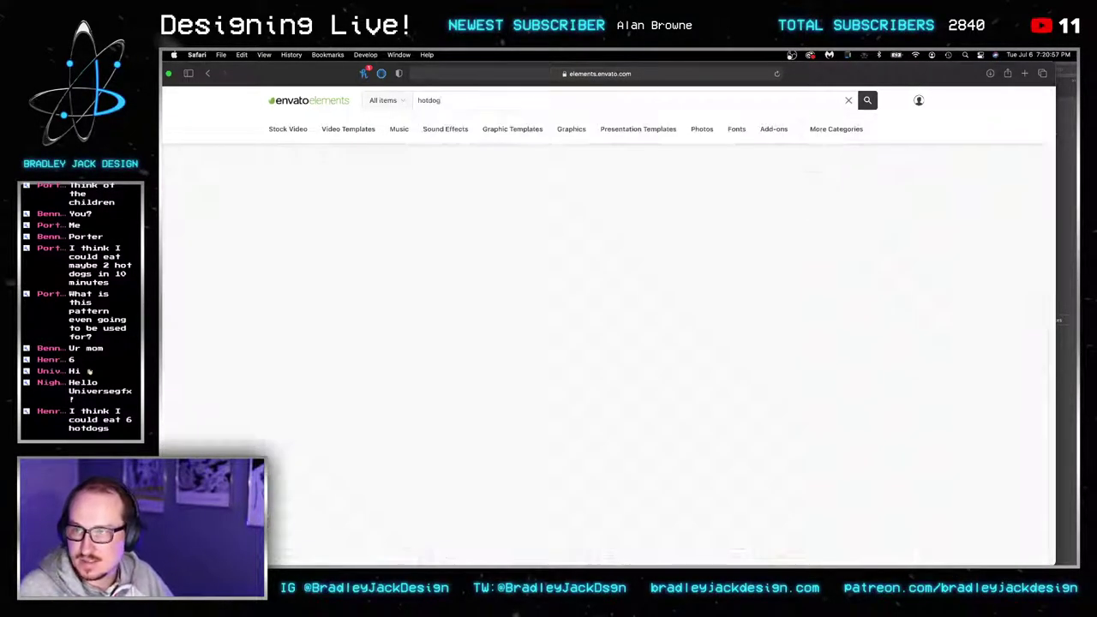
Show all 3D results for the hotdog search and open the plain hot dog in a bun without mustard.
scroll(454, 188, "down", 10)
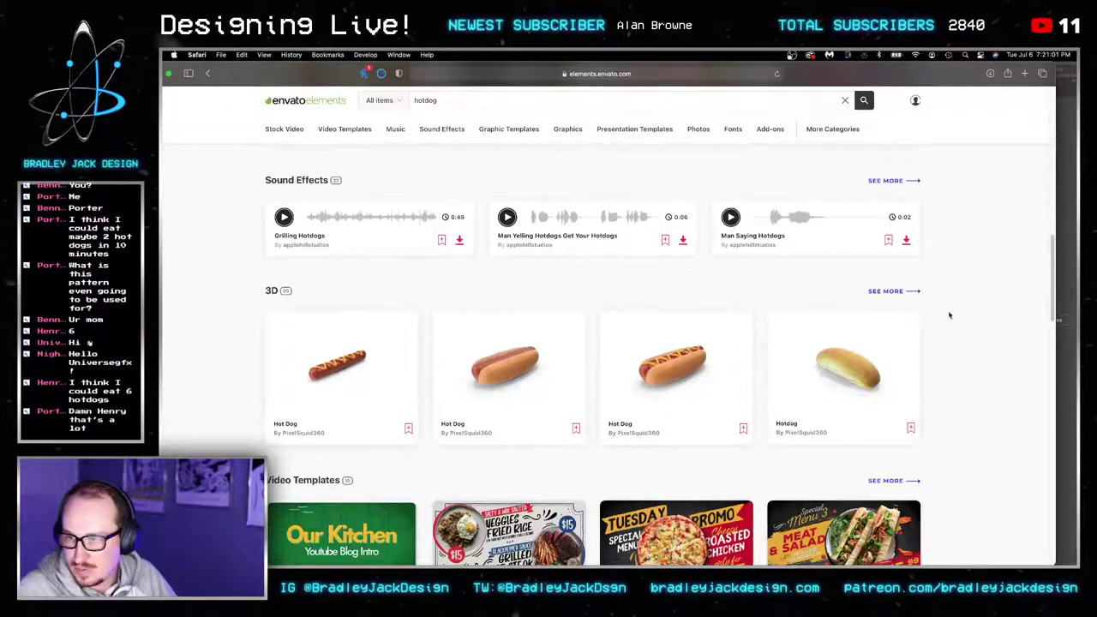
left_click(890, 292)
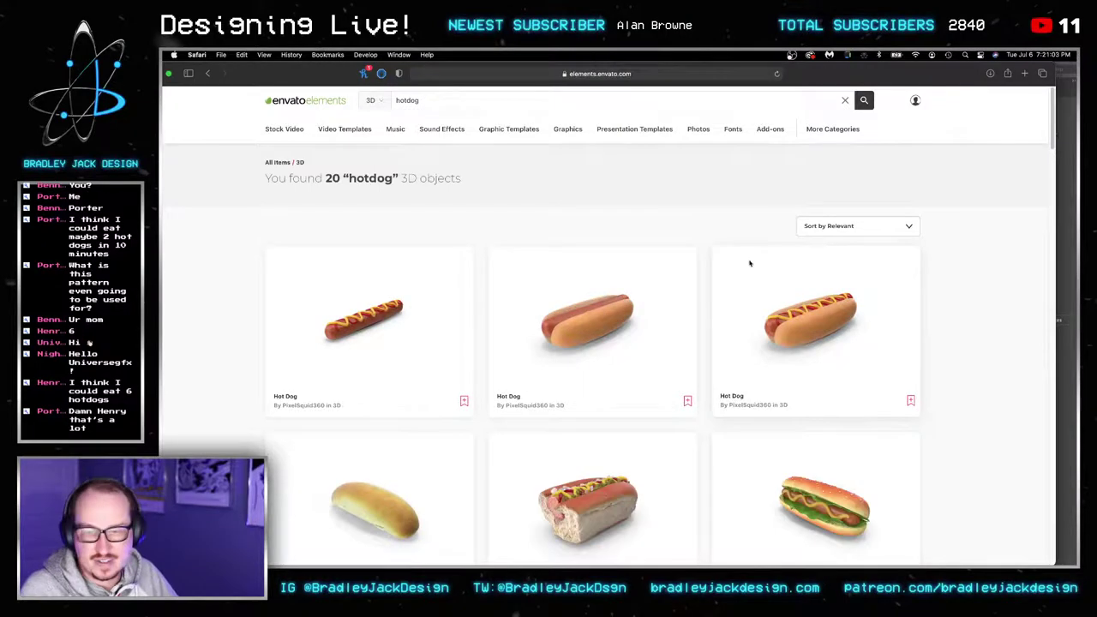
scroll(688, 253, "down", 2)
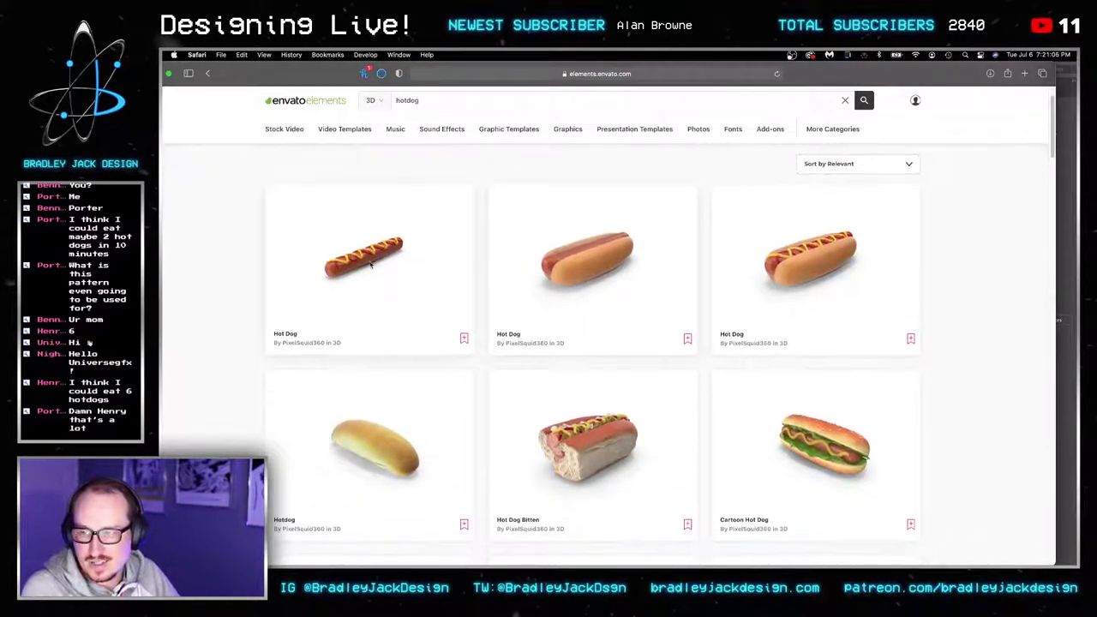
left_click(547, 287)
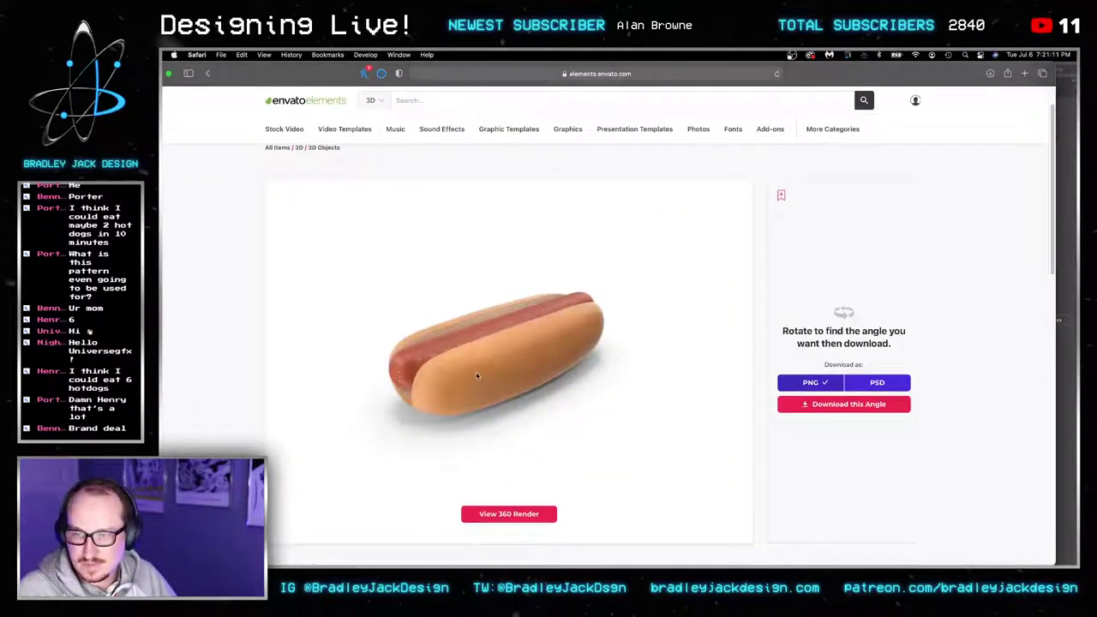
Rotate the 3D hot dog to its upright, end-on view and download that angle as a PNG without a license.
left_click(513, 514)
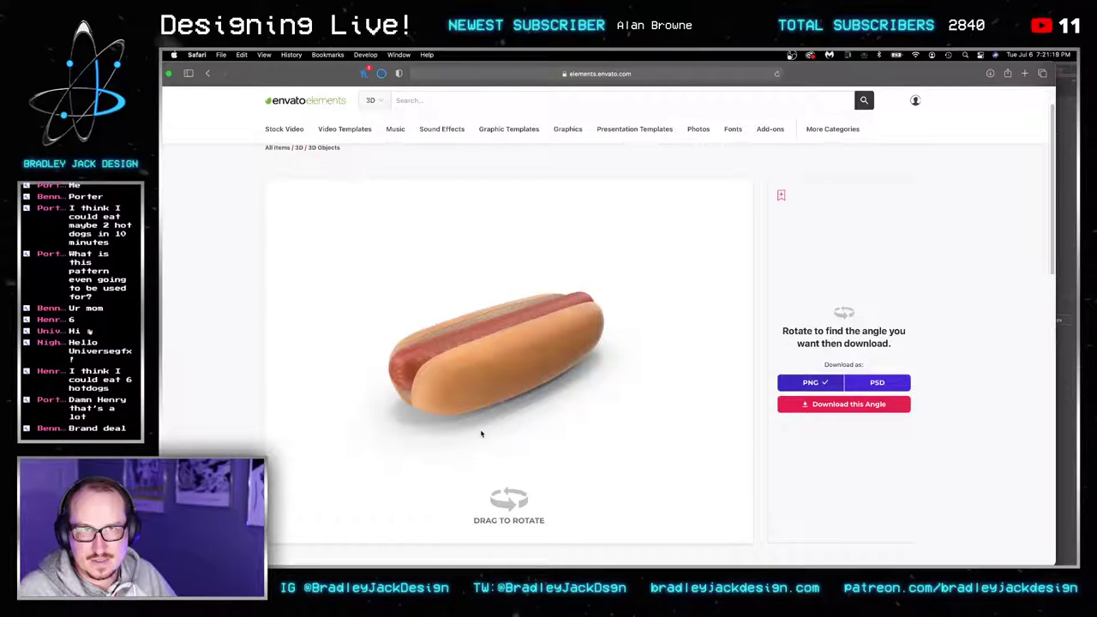
left_click_drag(487, 411, 598, 377)
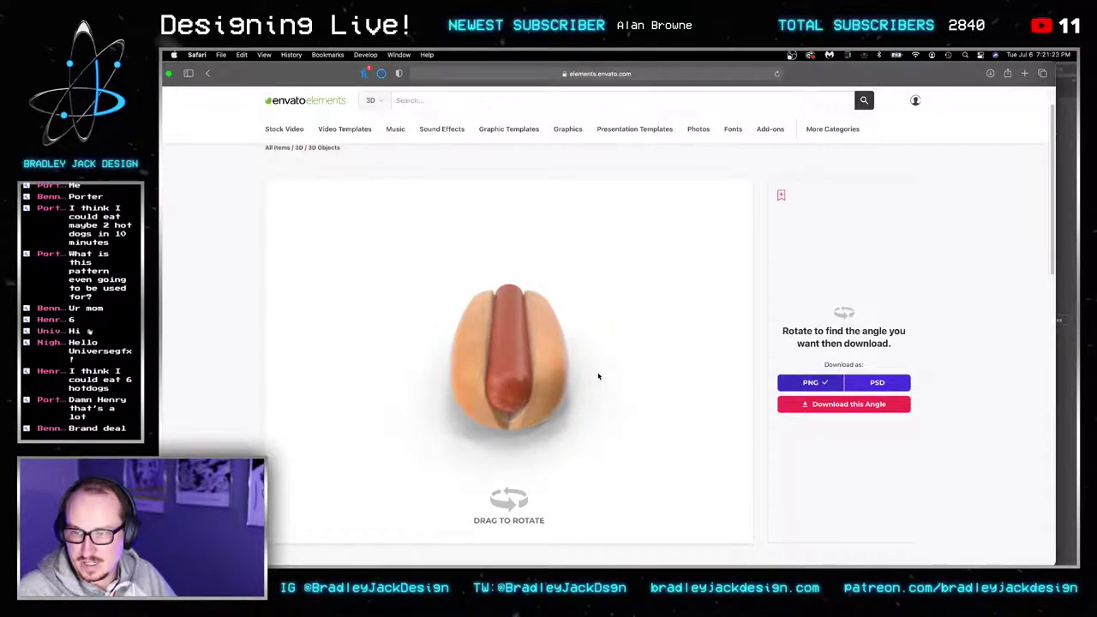
left_click_drag(596, 384, 490, 395)
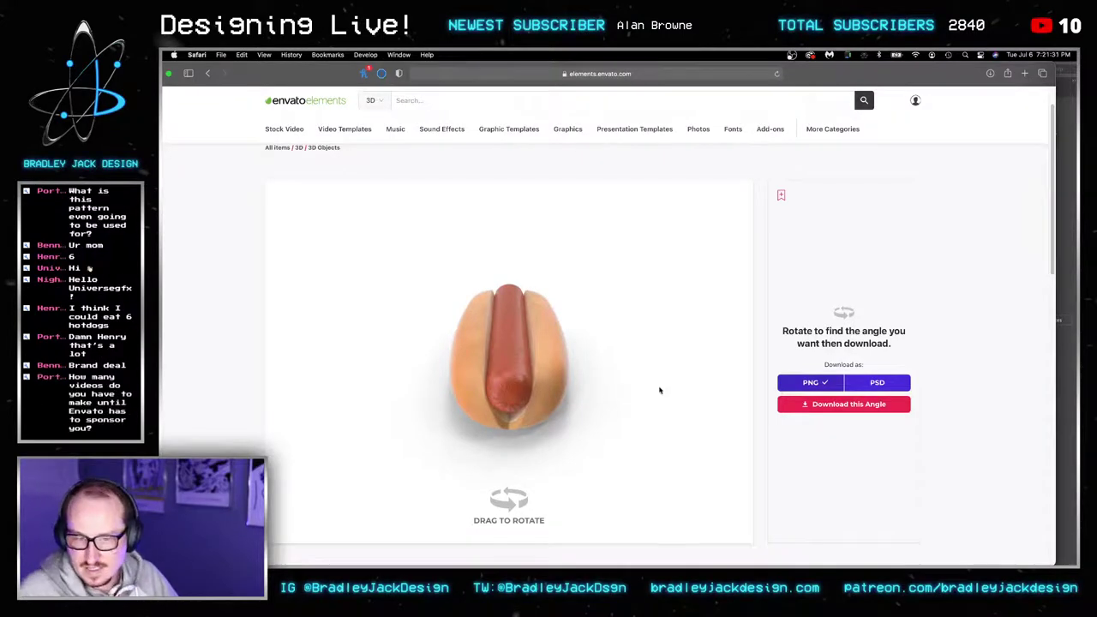
left_click(833, 406)
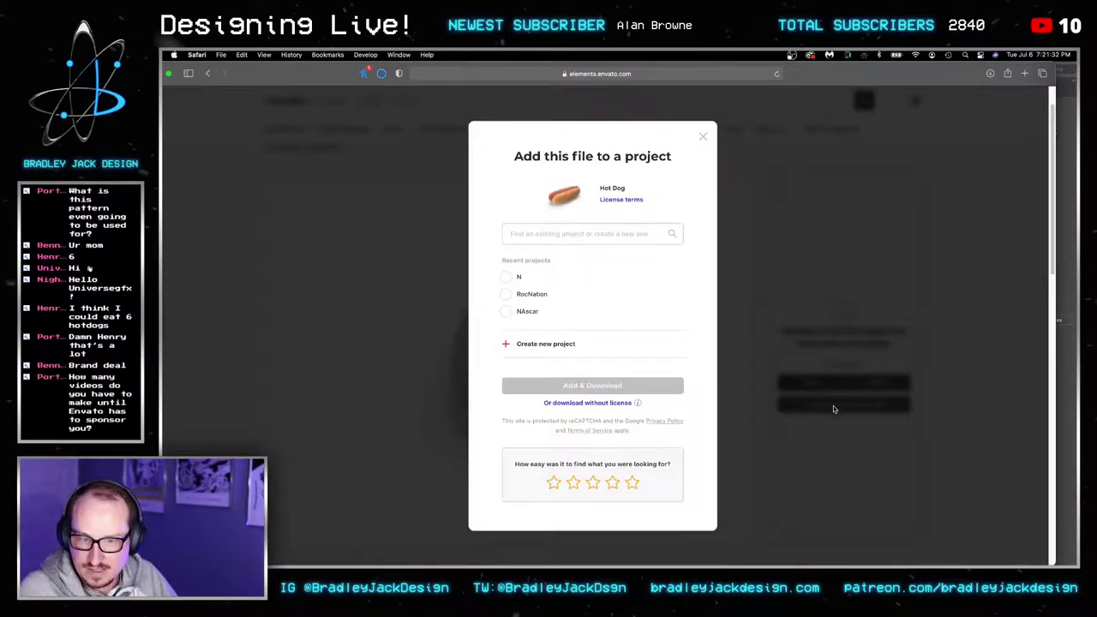
left_click(593, 402)
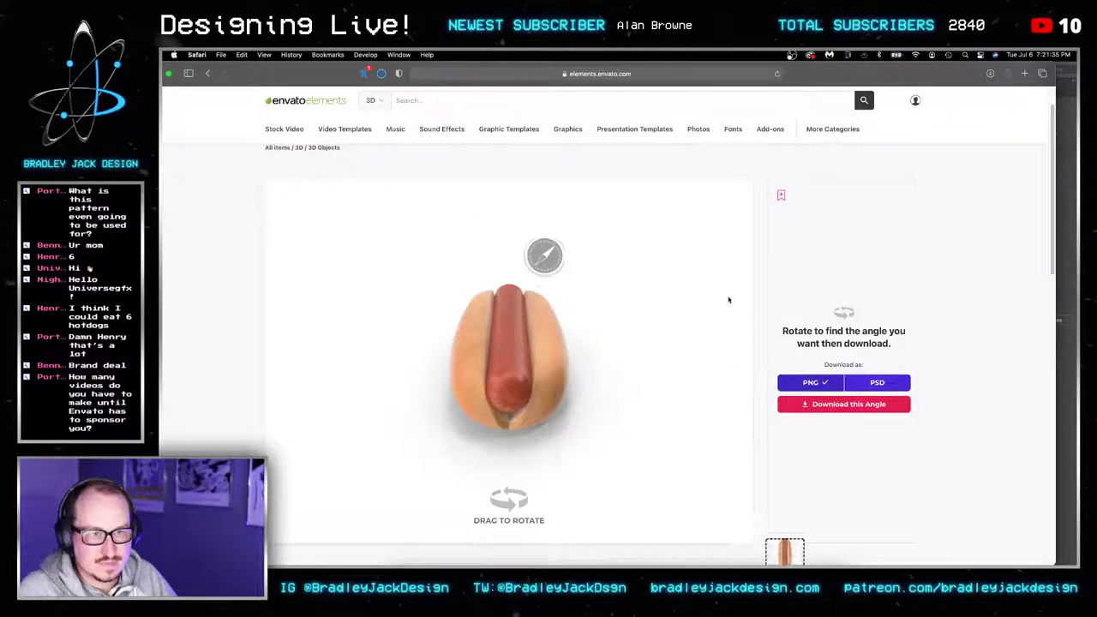
Leave the browser, open the downloaded hot dog PNG in Photoshop, and mask out its shadow using a quick selection of the hot dog.
left_click_drag(251, 62, 276, 62)
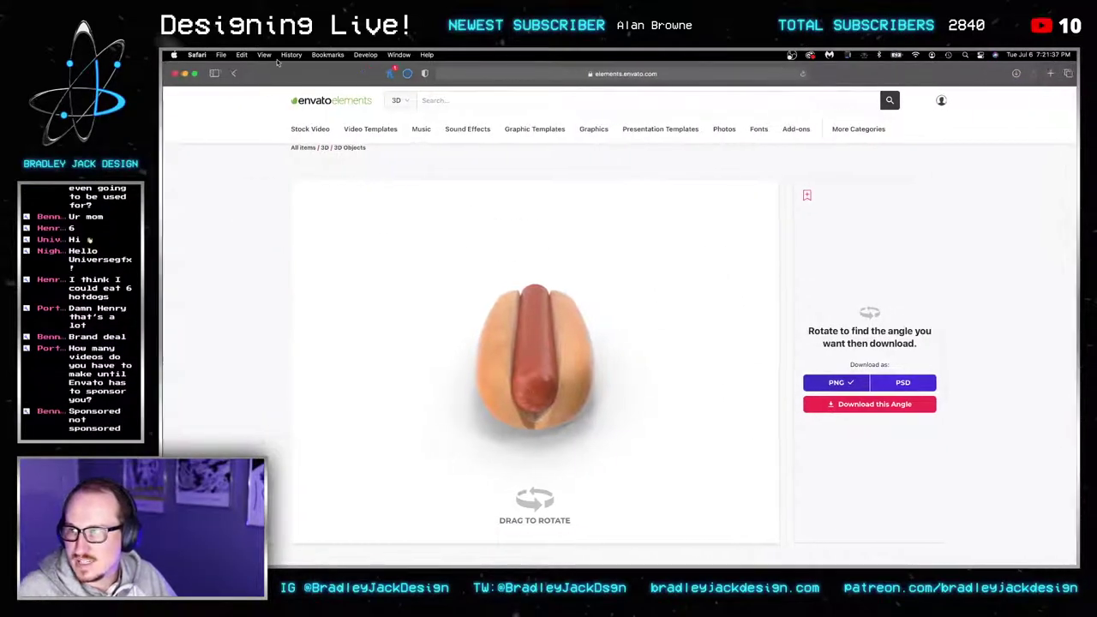
left_click(184, 73)
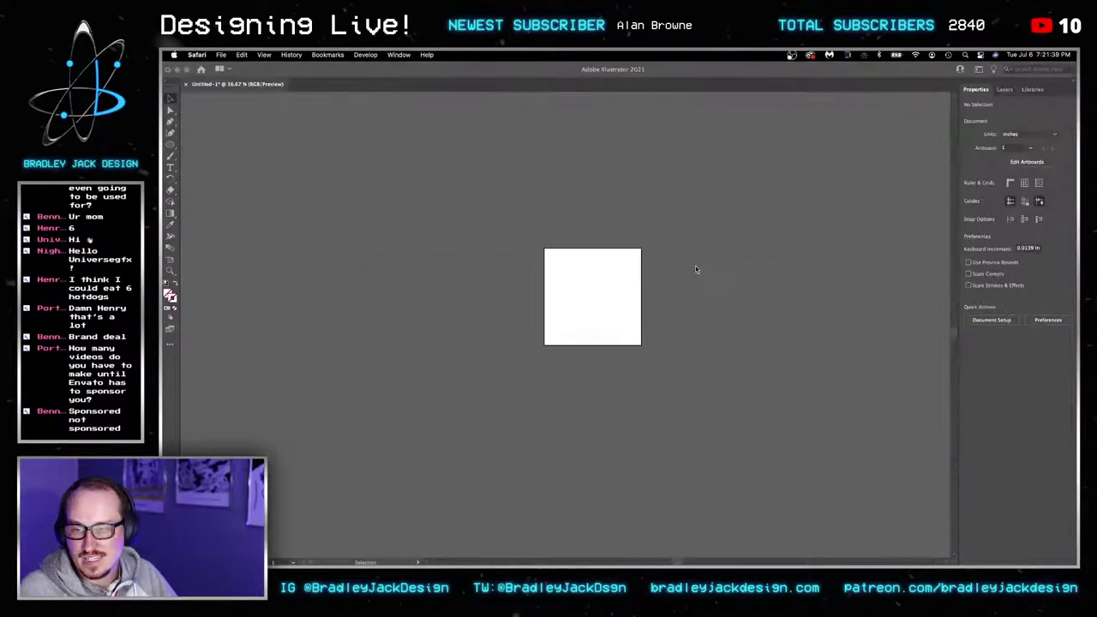
scroll(603, 334, "up", 1)
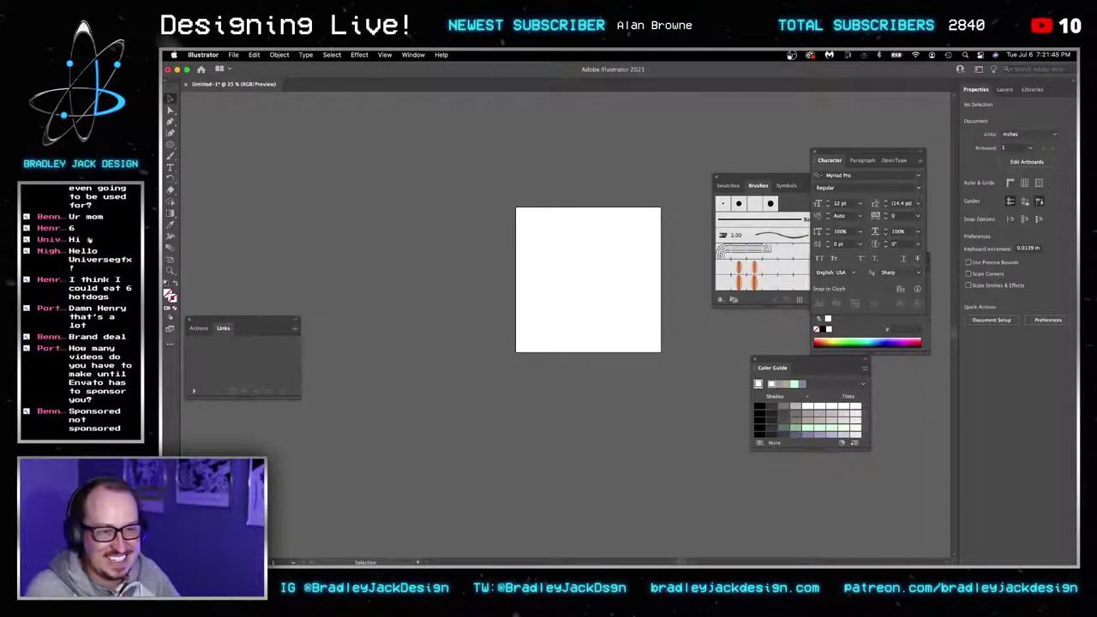
left_click(643, 536)
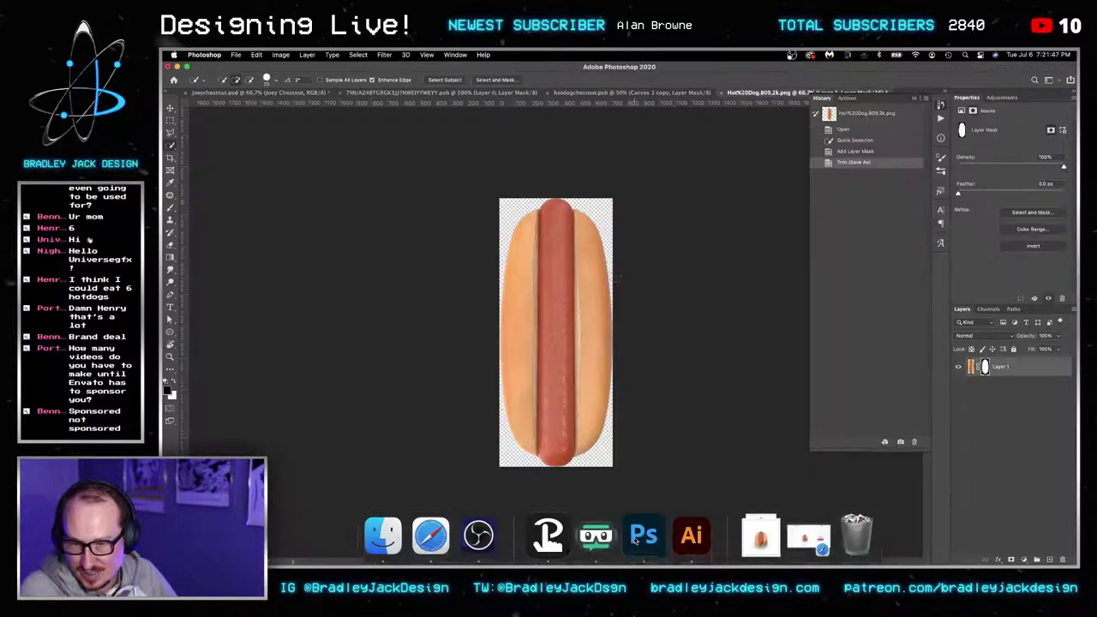
scroll(572, 351, "up", 3)
left_click_drag(572, 351, 564, 380)
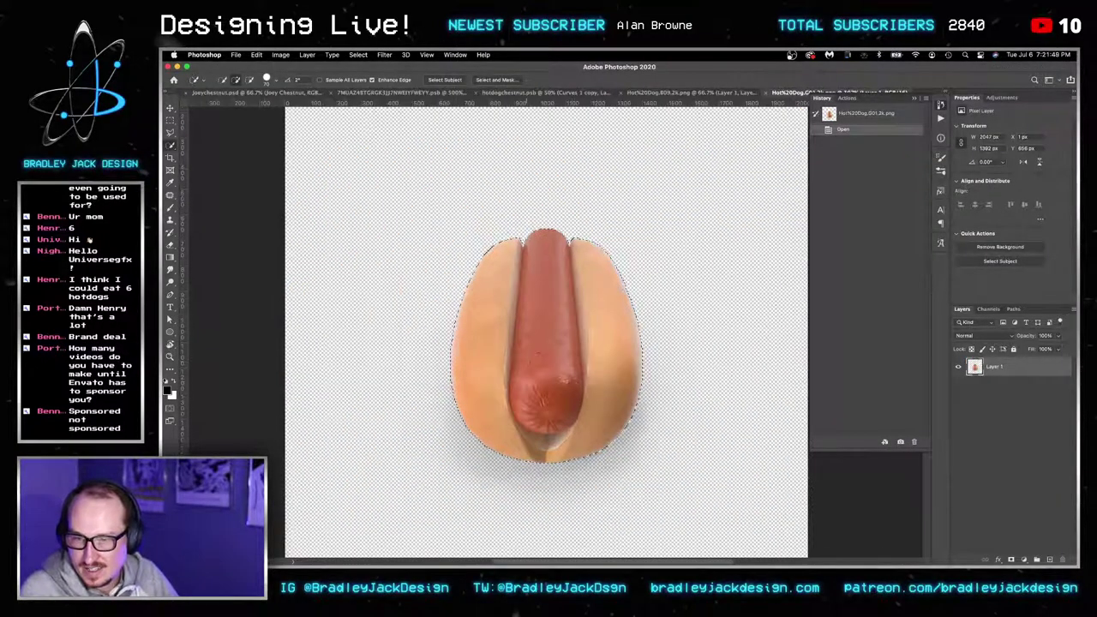
left_click(1009, 559)
Trim the masked hot dog's canvas to remove the surrounding transparent pixels.
left_click(280, 54)
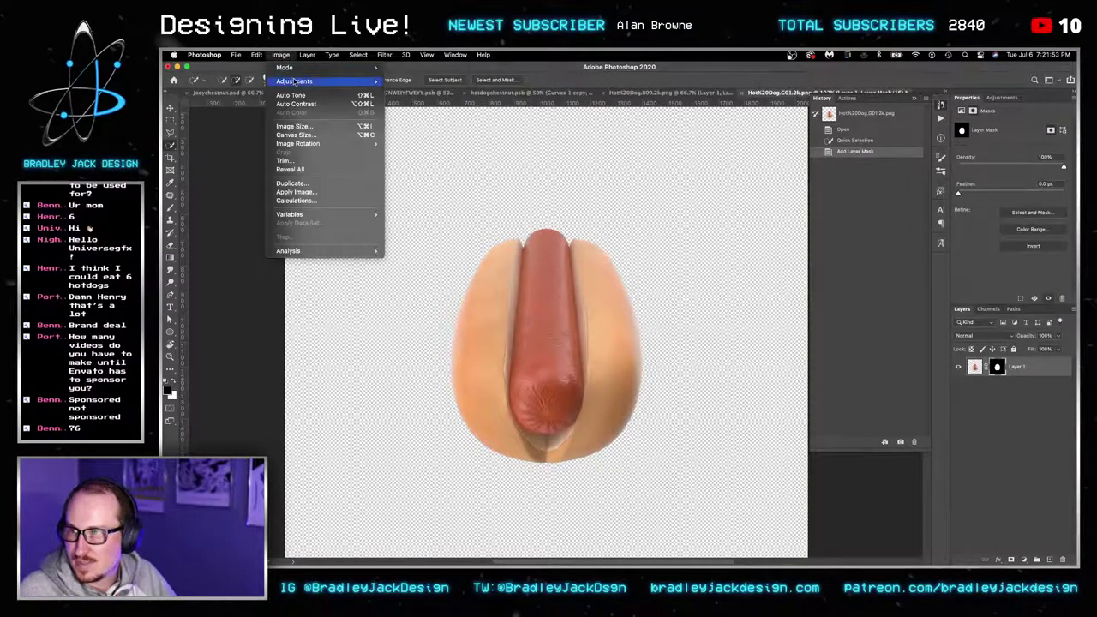
mouse_move(294, 82)
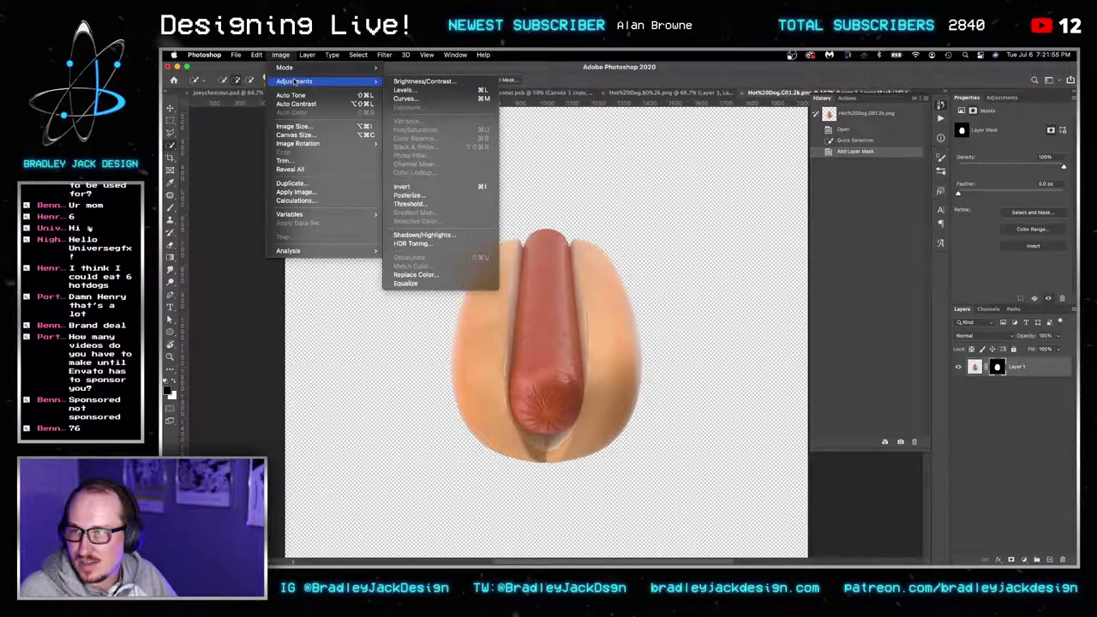
mouse_move(257, 54)
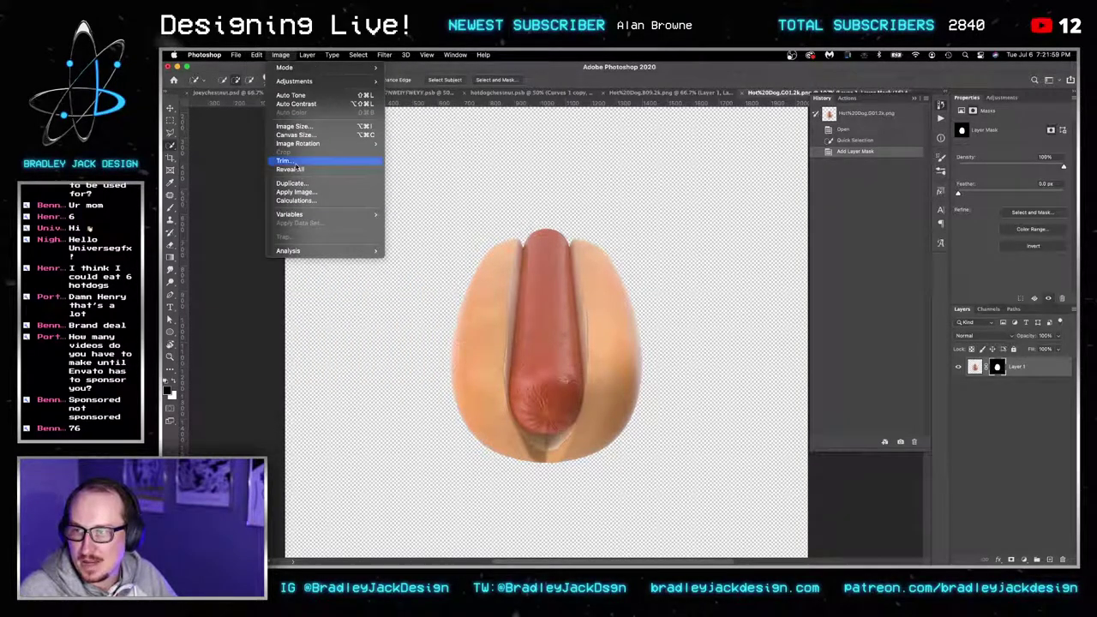
left_click(282, 160)
key("Return")
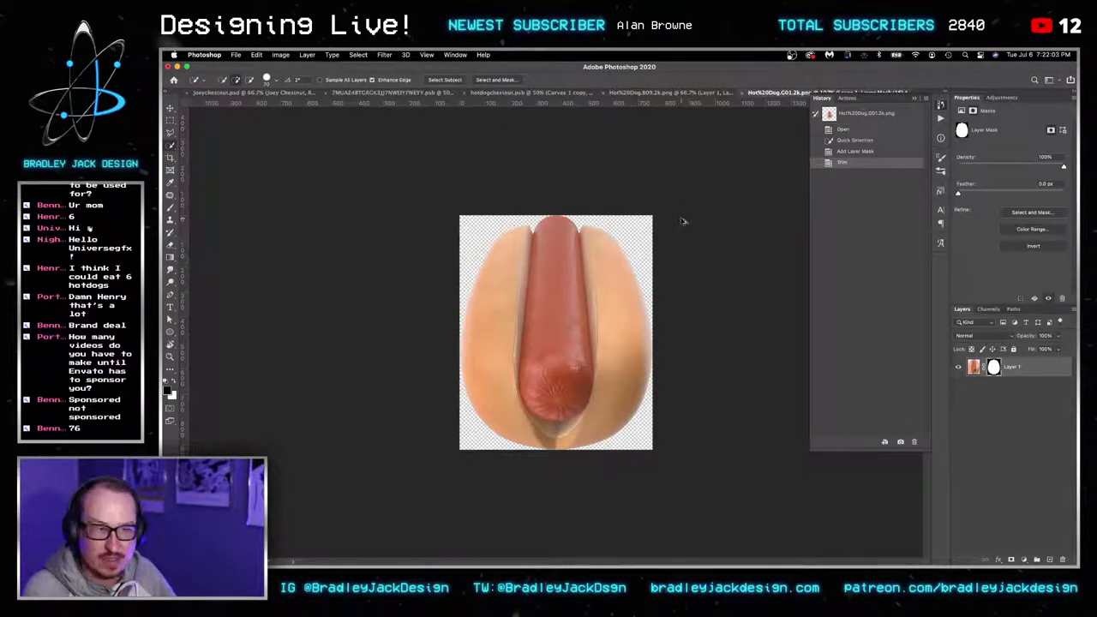
Save the trimmed hot dog for web to the Desktop as the transparent PNG-24 Hot%20Dog.G01.2k.png, and return to Illustrator.
key("super+alt+shift+s")
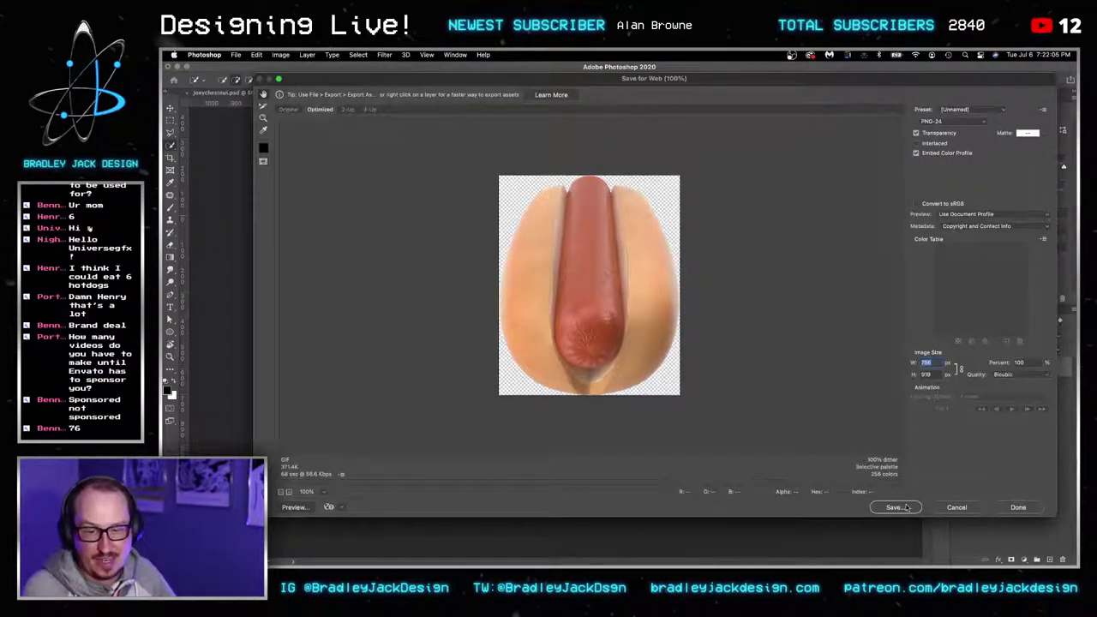
left_click(909, 508)
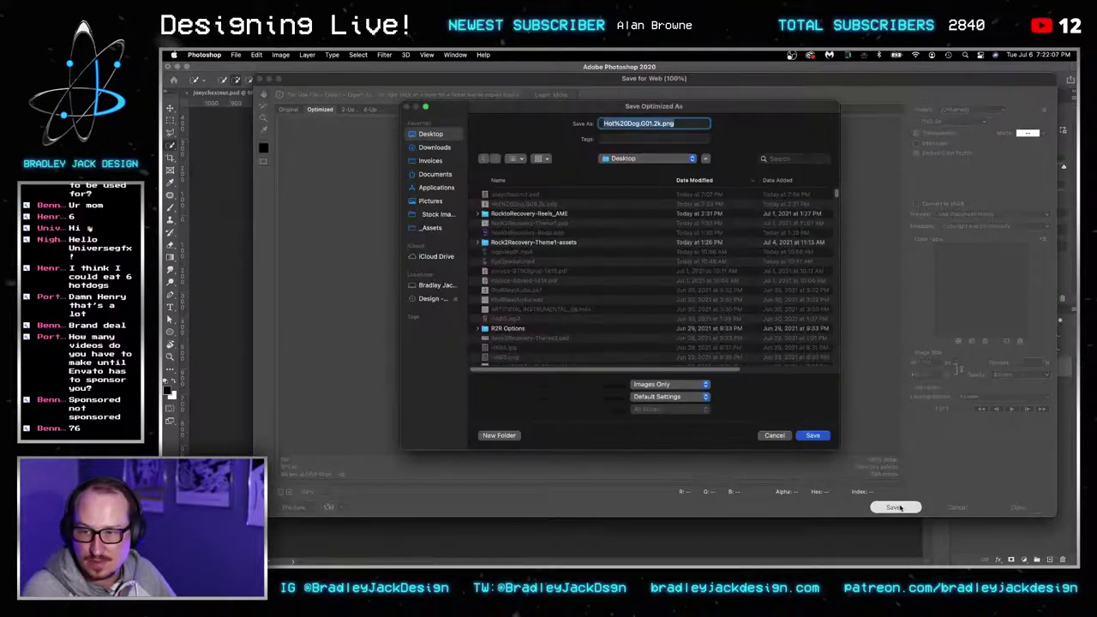
key("Return")
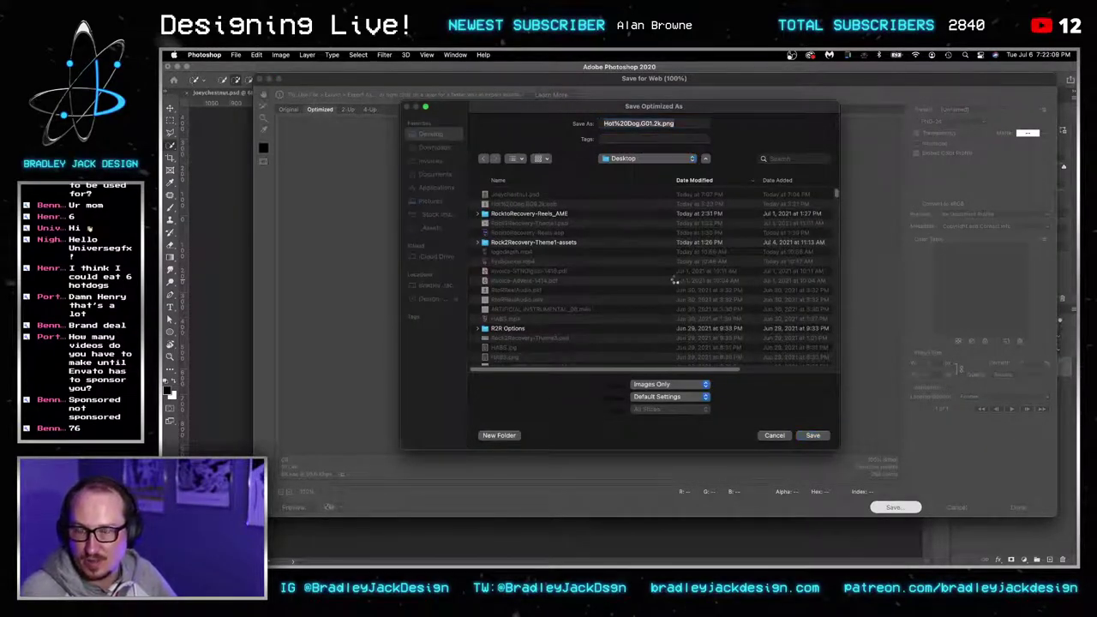
key("super+Tab")
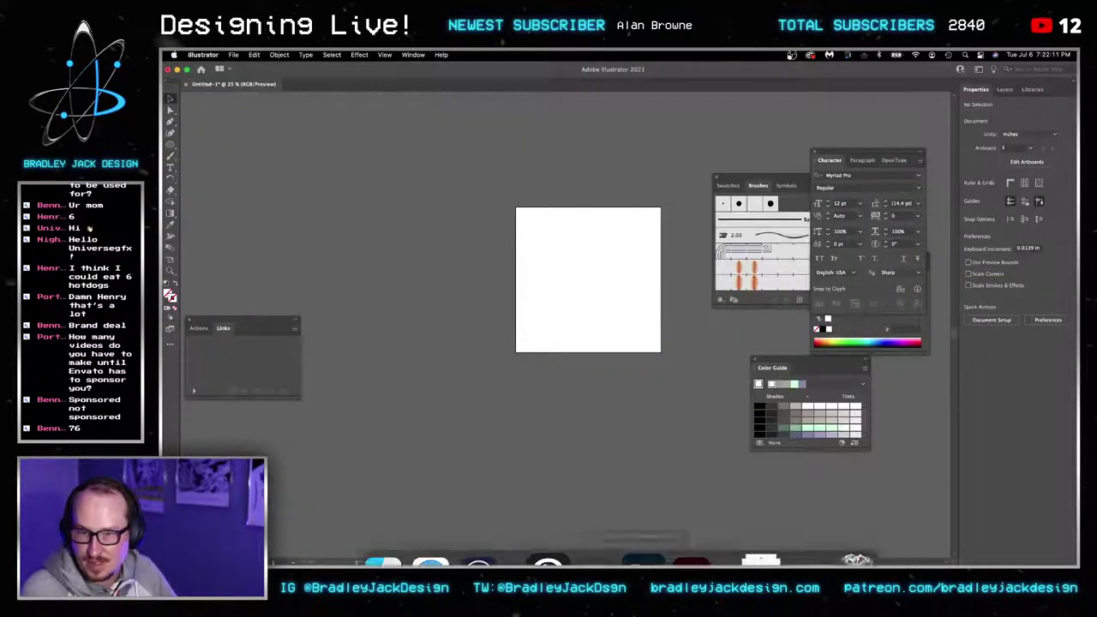
Try placing the uncut hot dog PNG from Downloads on the artboard, and delete it.
left_click(757, 539)
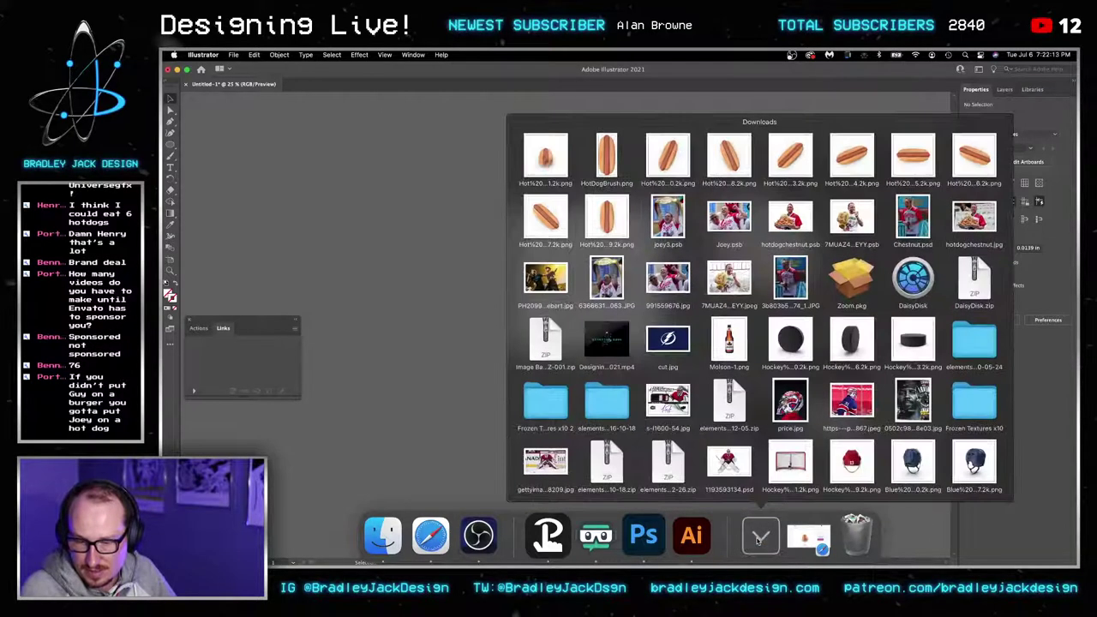
left_click_drag(560, 158, 600, 299)
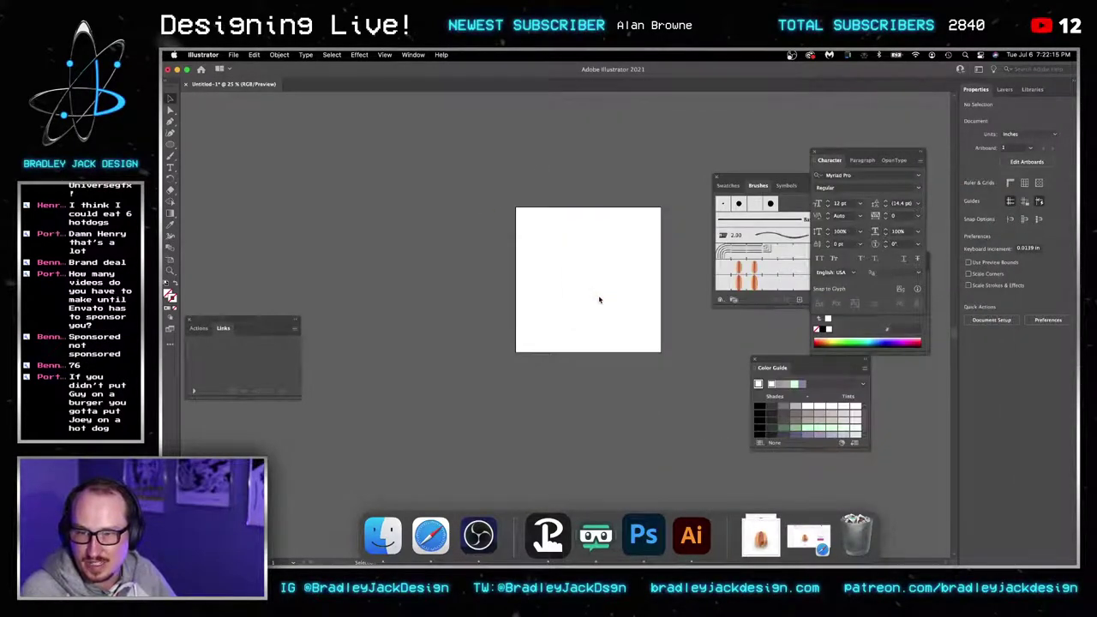
left_click(639, 316)
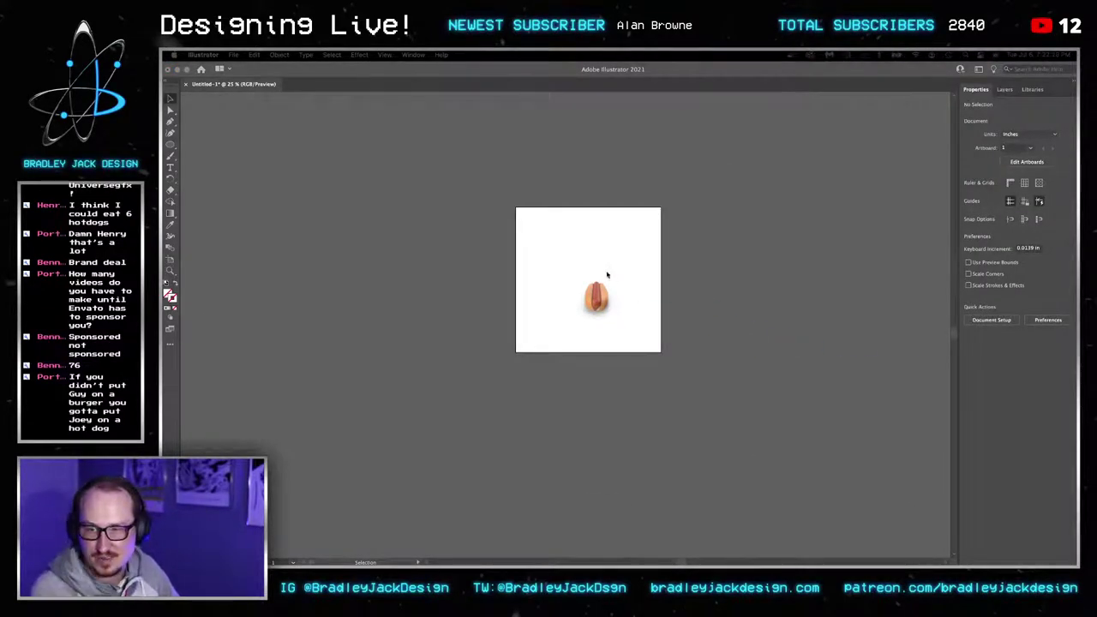
left_click_drag(659, 278, 634, 254)
left_click(591, 309)
key("Delete")
Place the trimmed hot dog PNG on the artboard at about X 8.44 in, Y 5.75 in, and move the Brushes panel aside.
key("e")
mouse_move(649, 309)
left_mouse_down()
mouse_move(631, 274)
mouse_move(597, 254)
mouse_move(744, 296)
mouse_move(771, 383)
left_mouse_up()
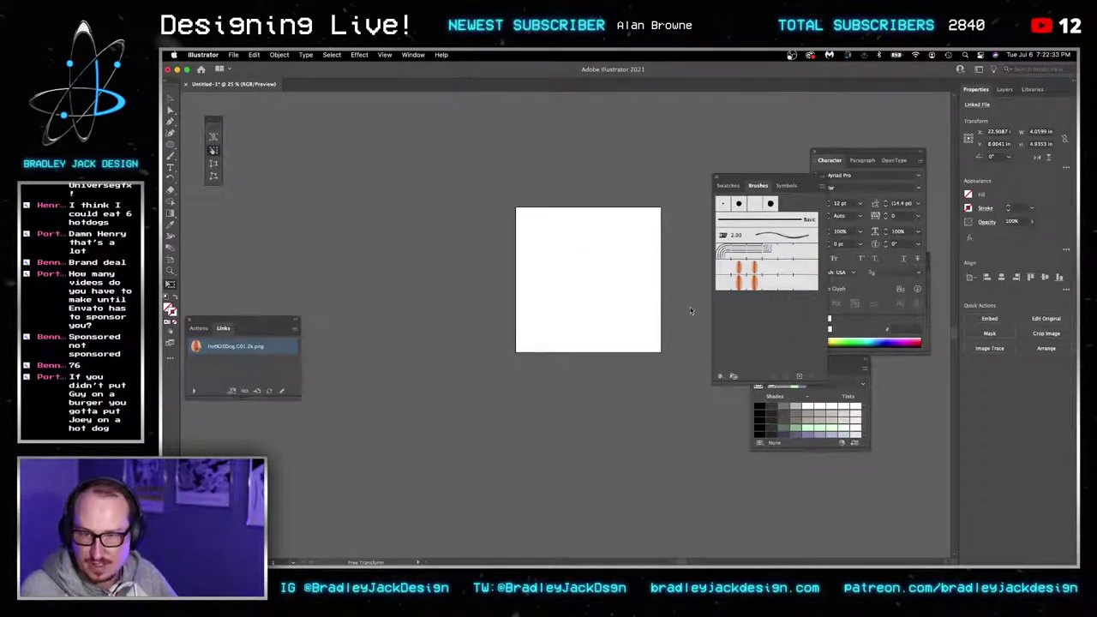
left_click_drag(690, 307, 585, 284)
left_click_drag(760, 177, 868, 197)
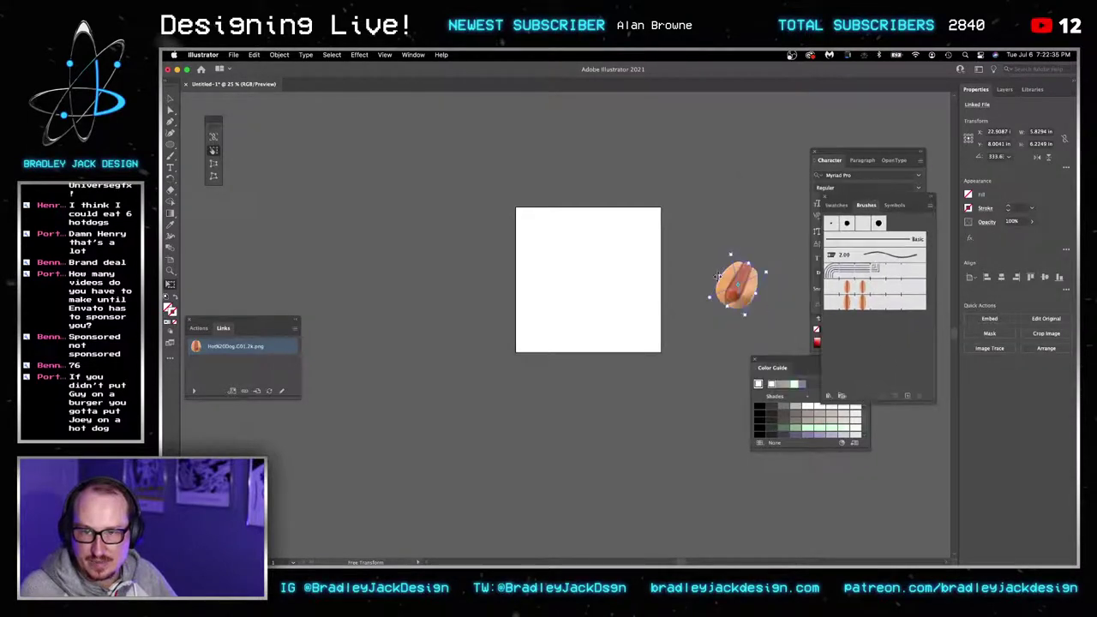
key("super+z")
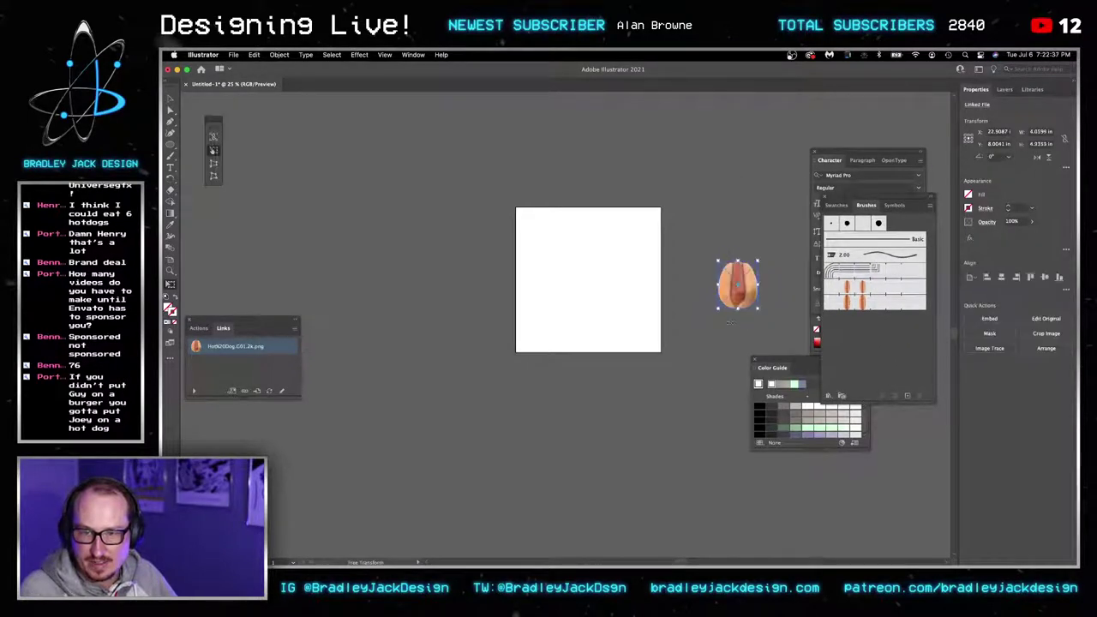
key("super+z")
mouse_move(601, 276)
left_mouse_down()
mouse_move(884, 346)
mouse_move(591, 274)
left_mouse_up()
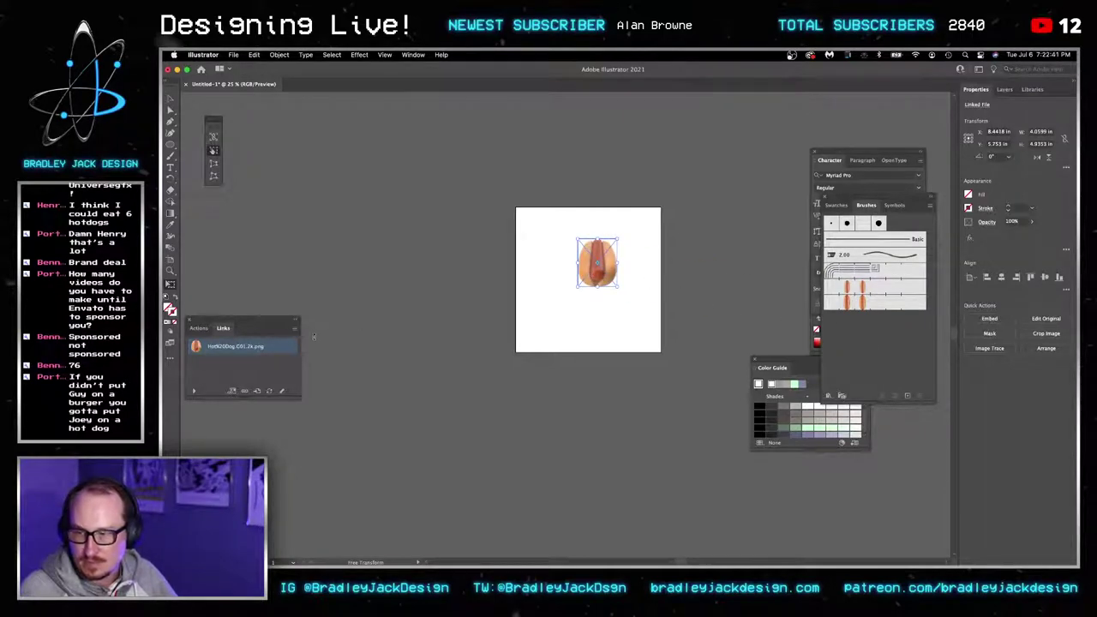
Embed the linked hot dog image in the document and reposition it on the upper part of the artboard.
left_click(295, 328)
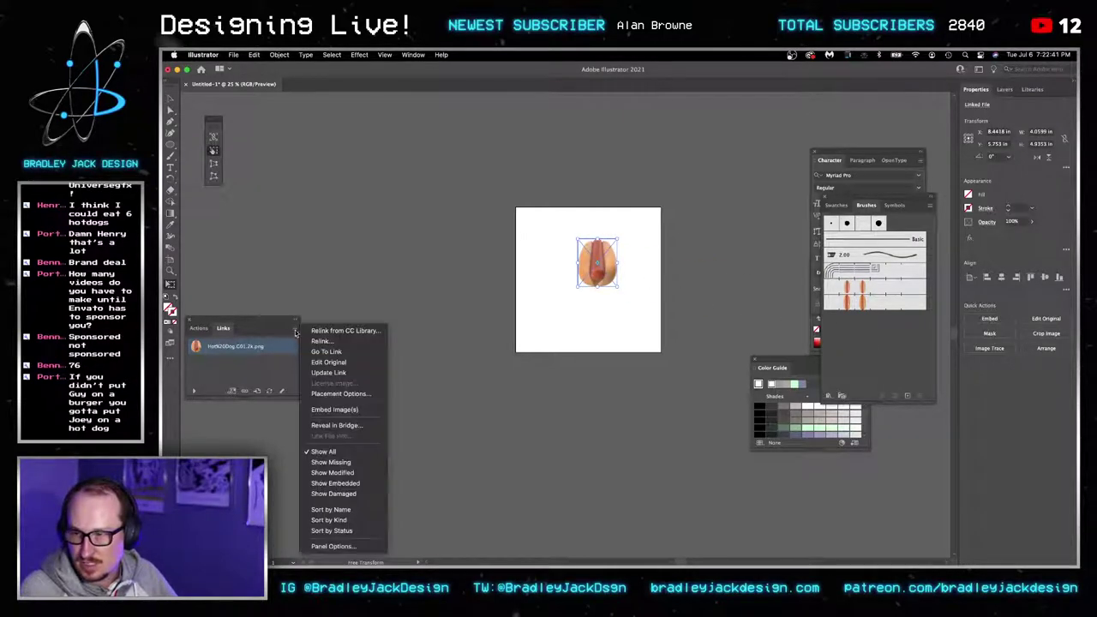
left_click(334, 409)
mouse_move(600, 274)
left_mouse_down()
mouse_move(707, 279)
mouse_move(851, 321)
mouse_move(747, 295)
mouse_move(857, 287)
left_mouse_up()
mouse_move(900, 224)
left_mouse_down()
mouse_move(721, 275)
mouse_move(589, 257)
left_mouse_up()
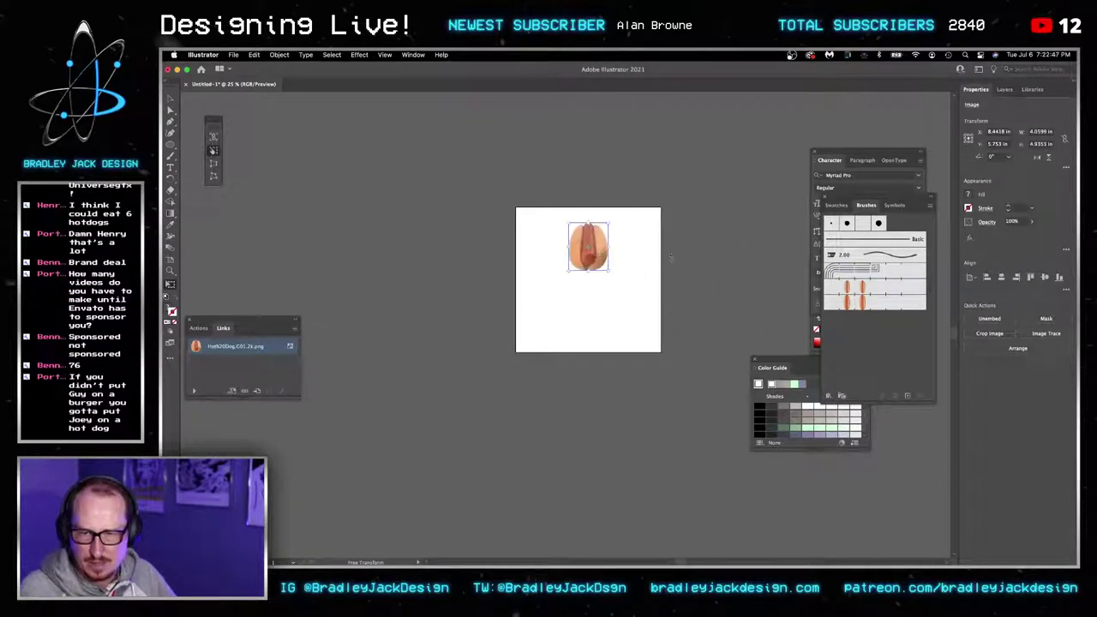
Create a new pattern brush from the embedded hot dog image, keeping the default pattern brush options.
scroll(672, 236, "up", 1)
left_click_drag(846, 205, 638, 196)
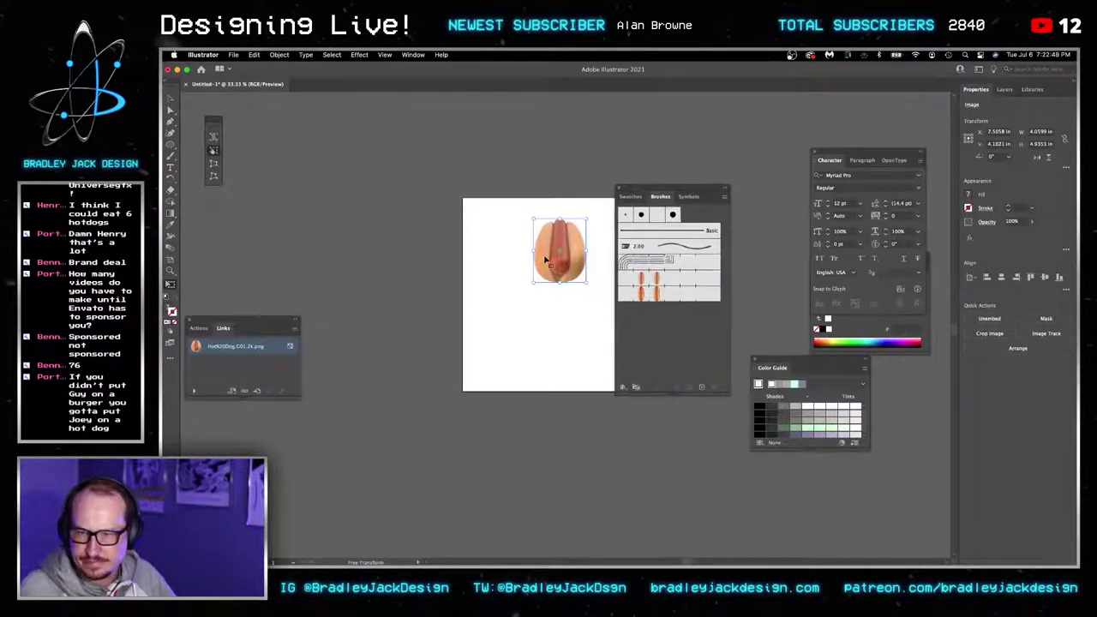
left_click(723, 197)
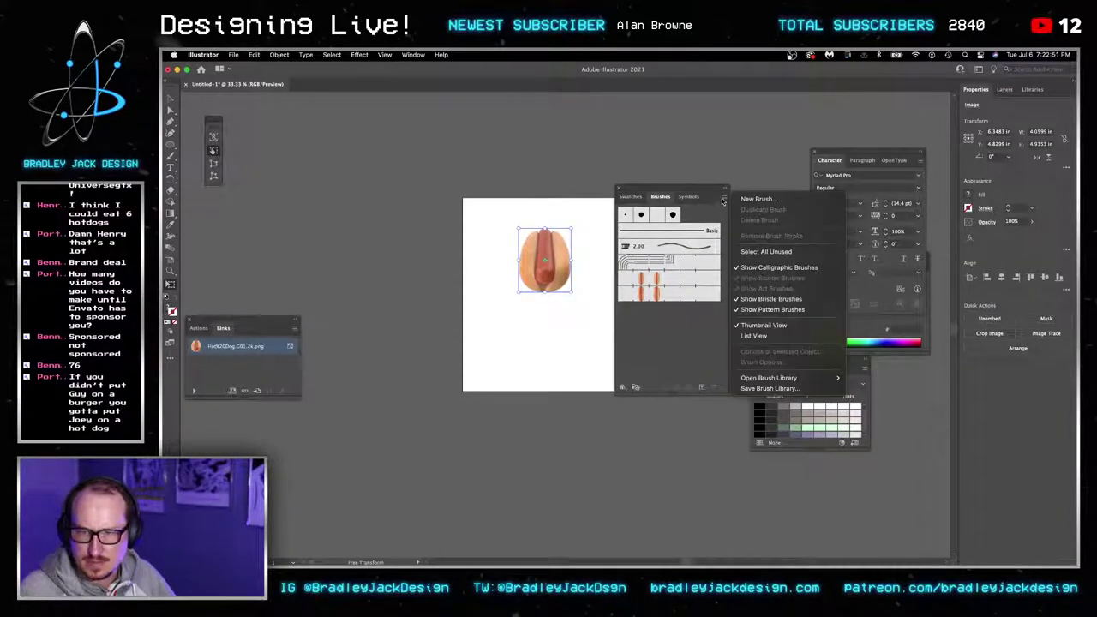
left_click(742, 201)
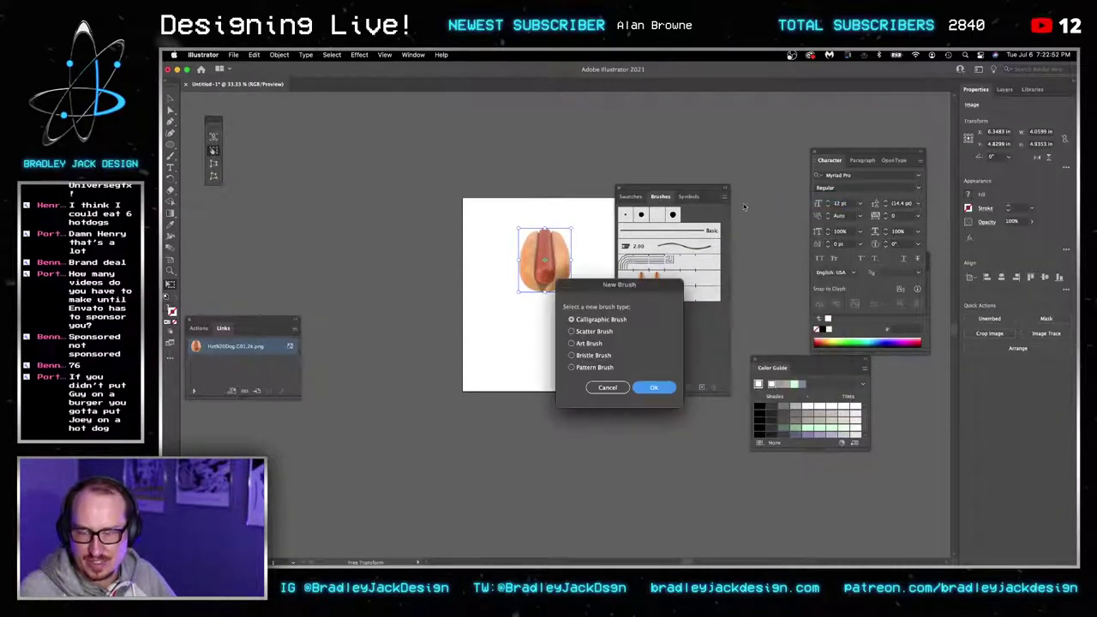
left_click(582, 368)
left_click(651, 388)
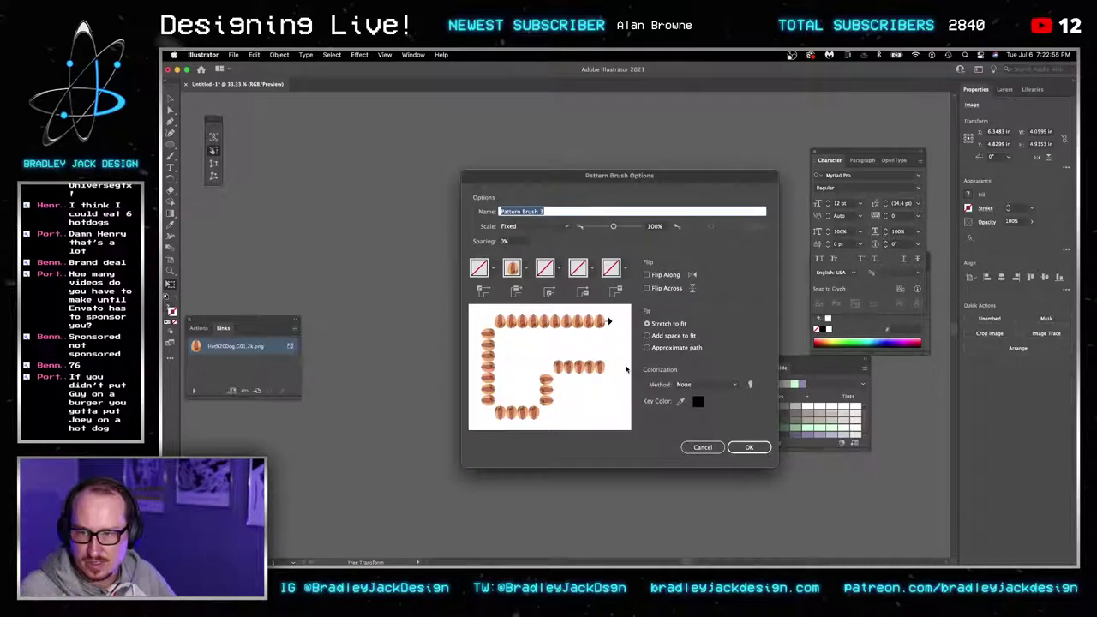
left_click(749, 446)
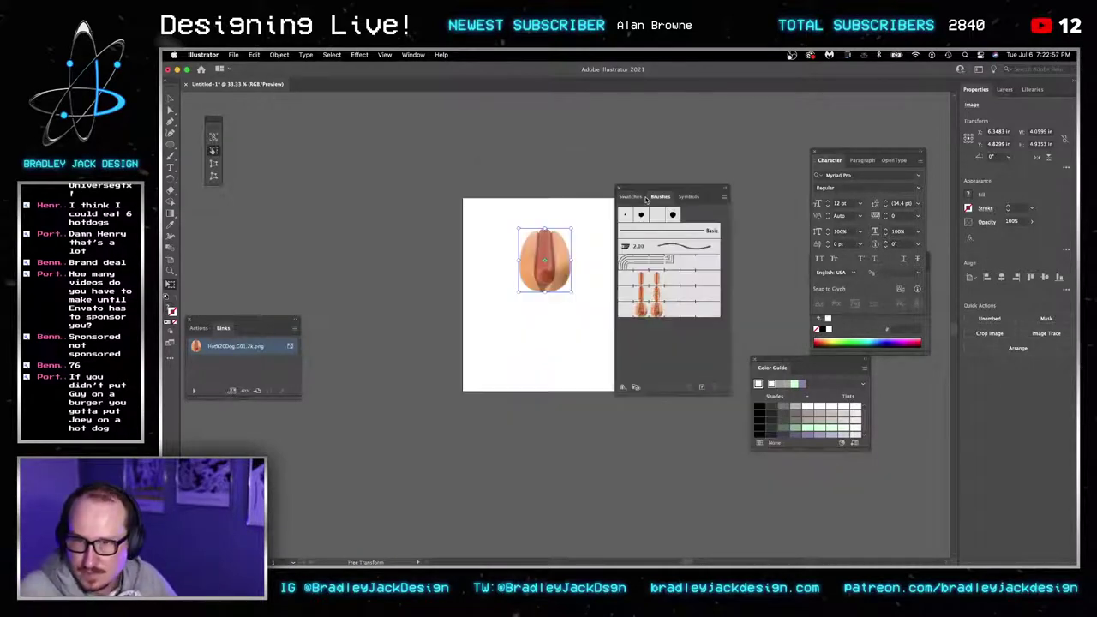
Move the brush collection clear of the artboard and delete the hot dog image.
left_click_drag(642, 189, 687, 197)
mouse_move(529, 260)
left_mouse_down()
mouse_move(829, 167)
mouse_move(896, 122)
left_mouse_up()
key("Delete")
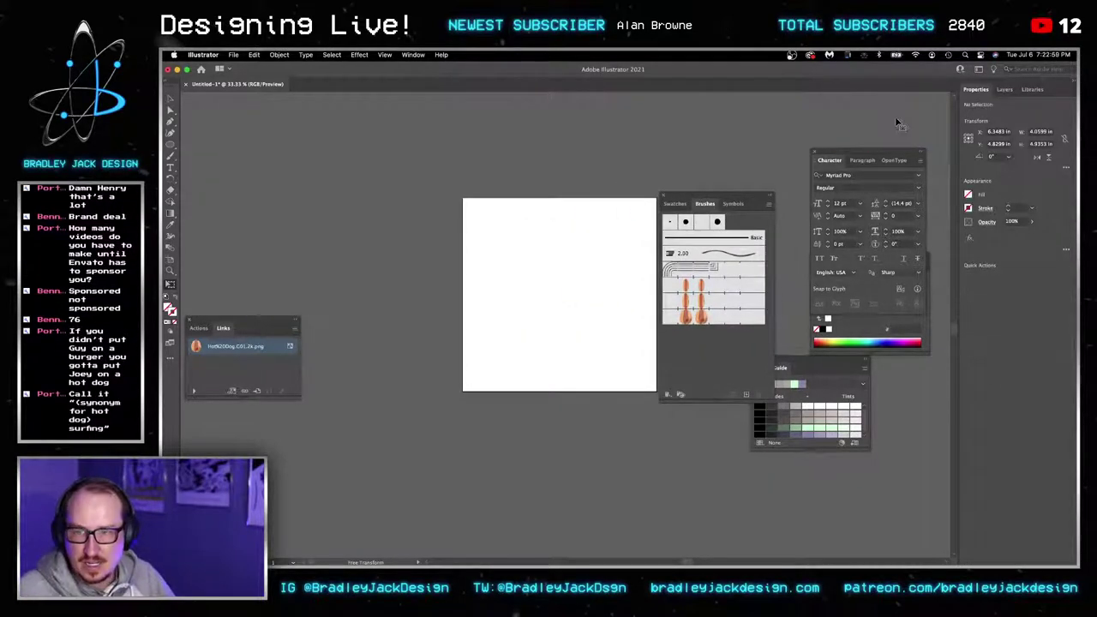
key("Delete")
Draw a circle about 60.6 in across from the artboard's centre and apply the new hot dog pattern brush to it.
key("l")
scroll(582, 276, "down", 2)
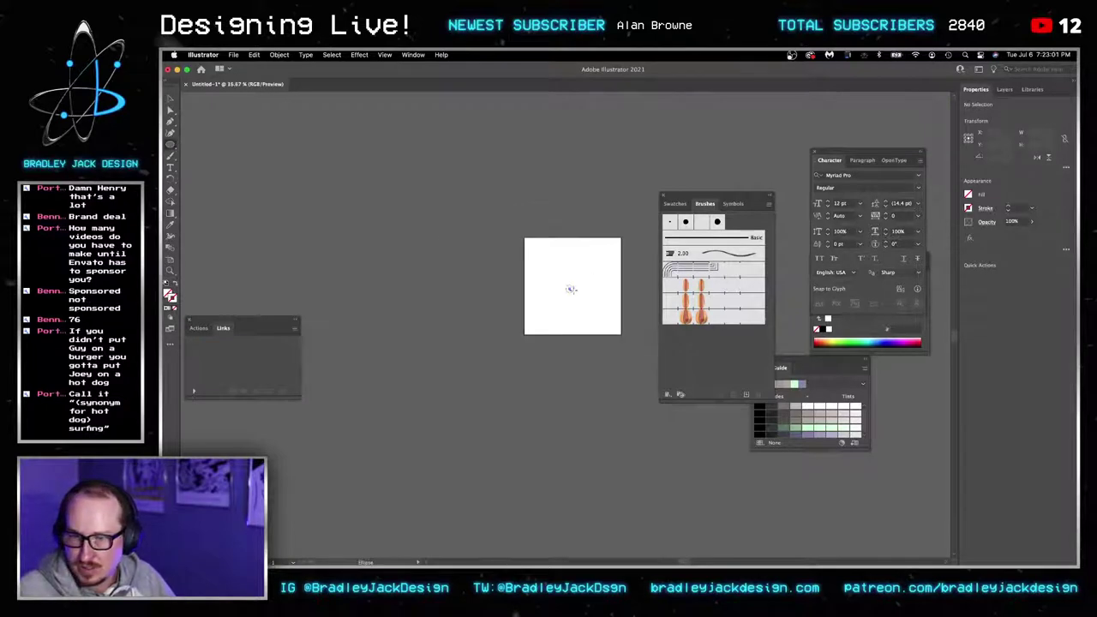
left_click_drag(571, 288, 765, 426)
key("v")
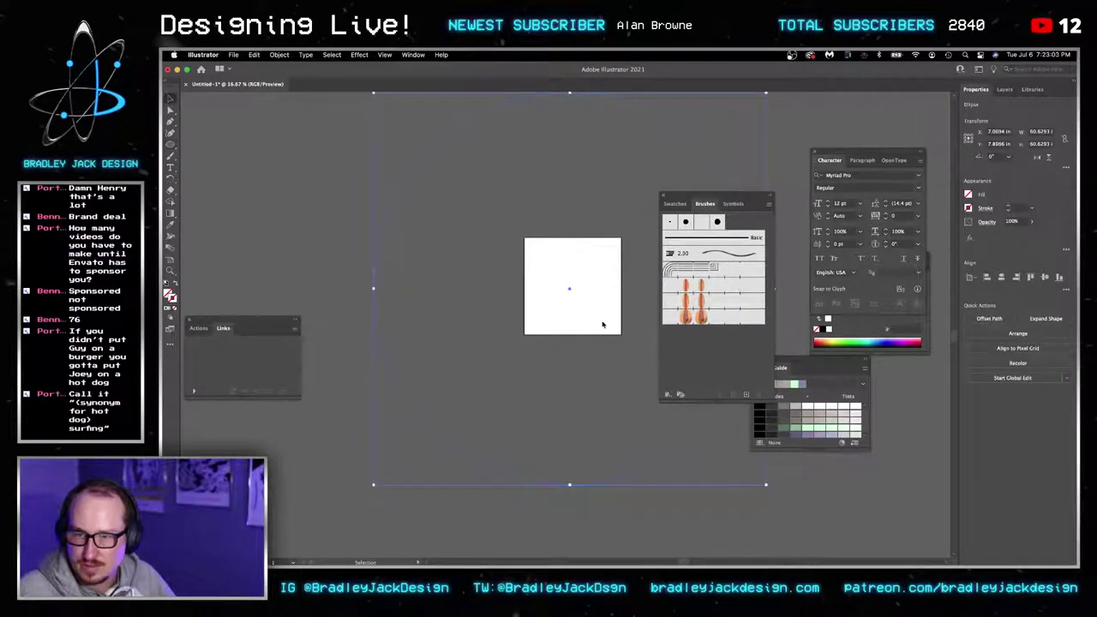
left_click(702, 318)
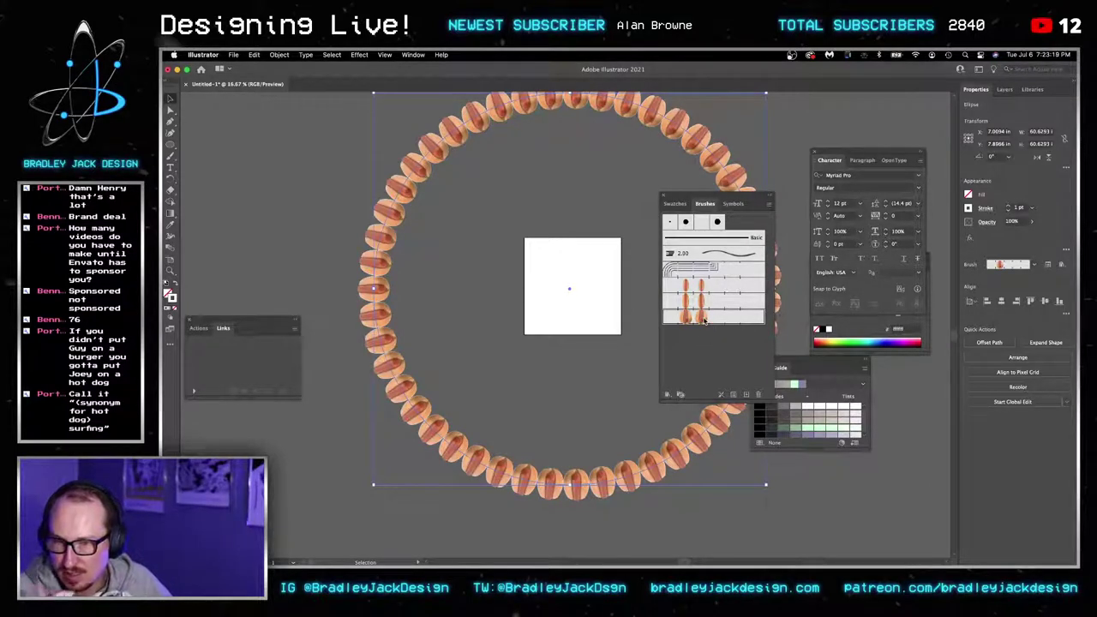
left_click(704, 319)
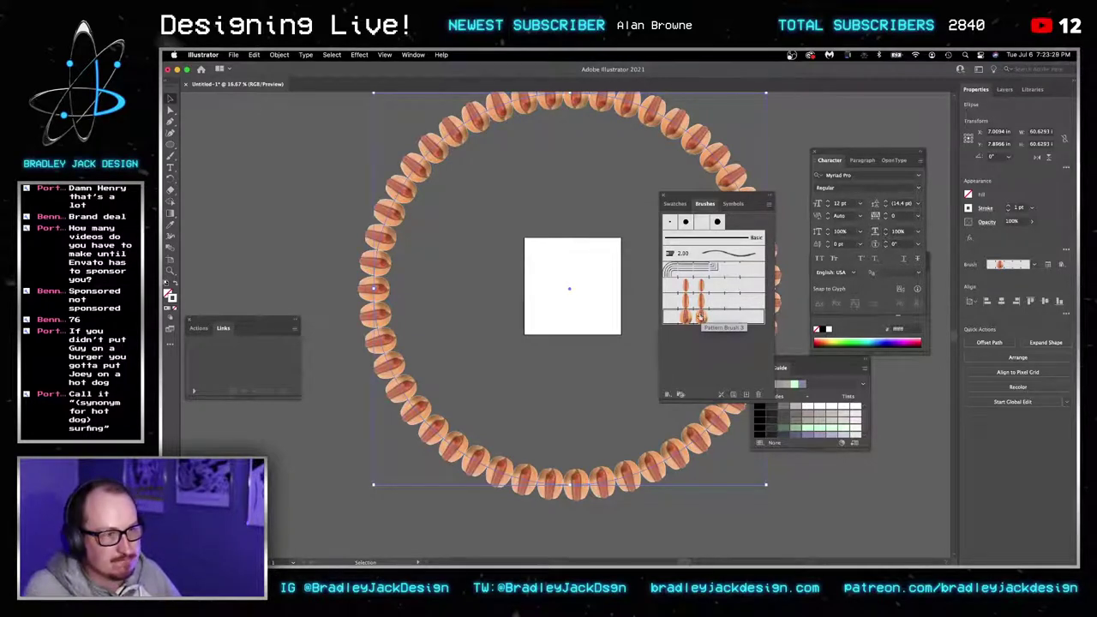
Undo the hot dog ring around the artboard and clear the selection.
key("a")
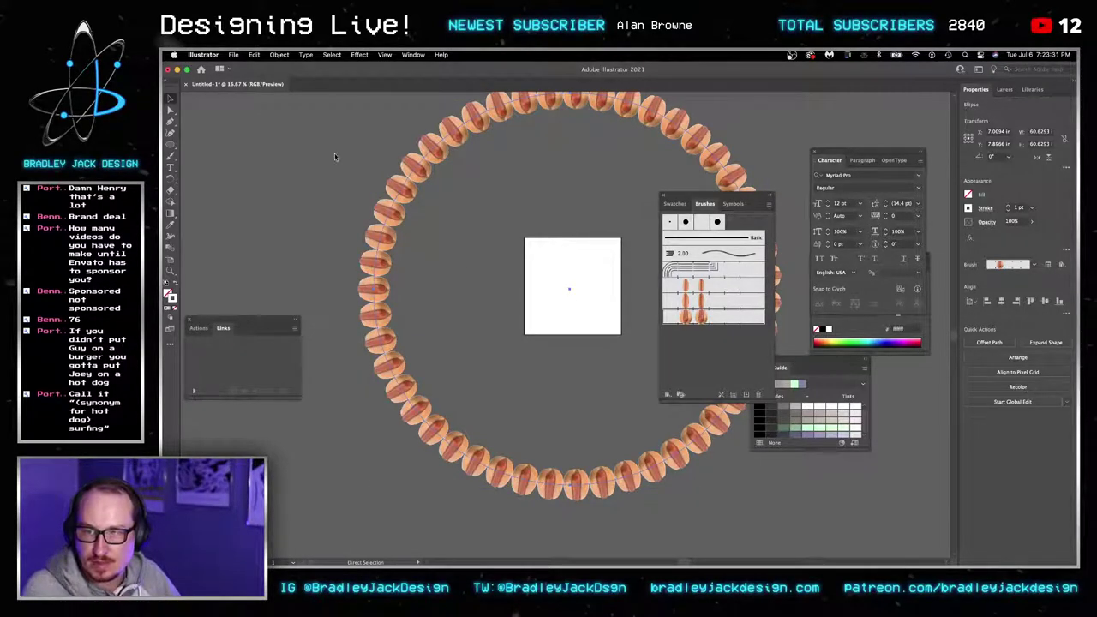
key("super+z")
left_click(690, 344)
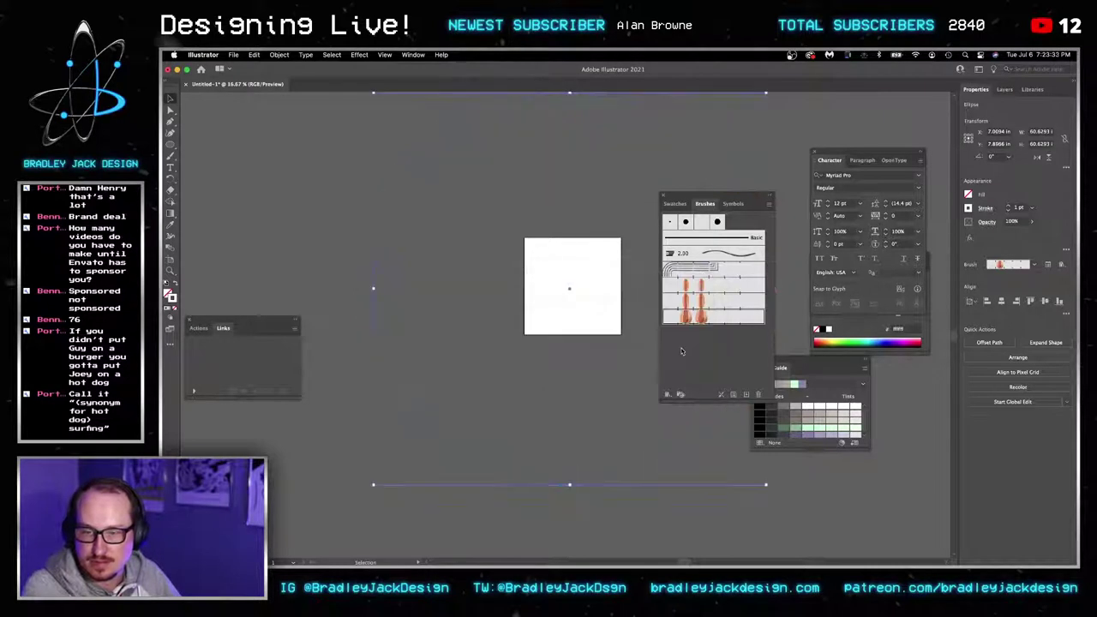
left_click(610, 526)
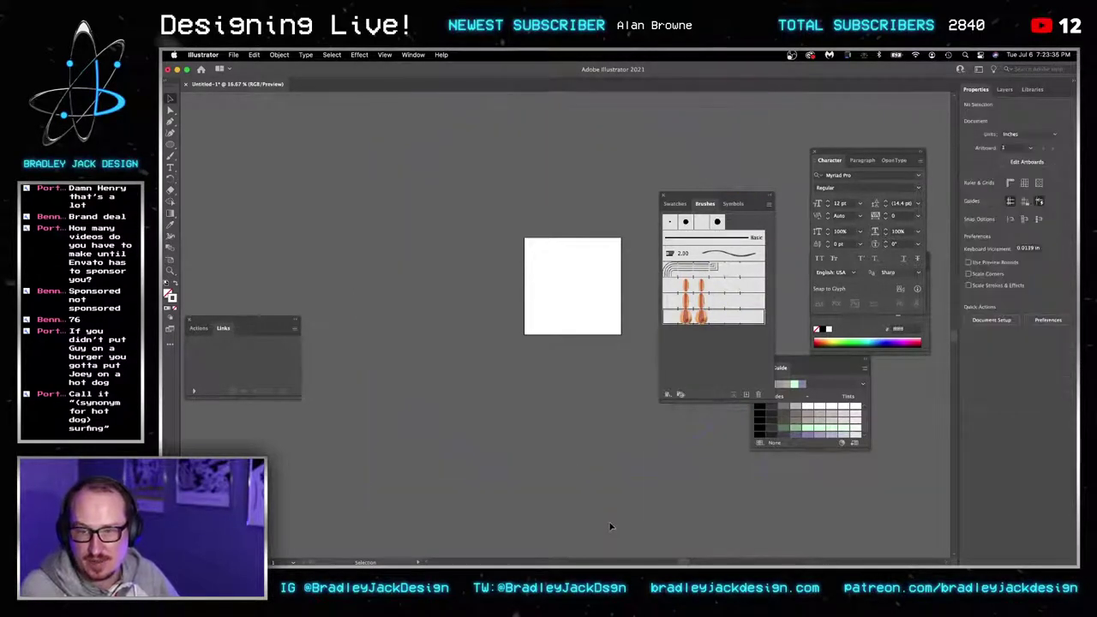
Bring the hot dog PNG file back into the Illustrator document from its folder, placing it over the artboard.
key("super+Tab")
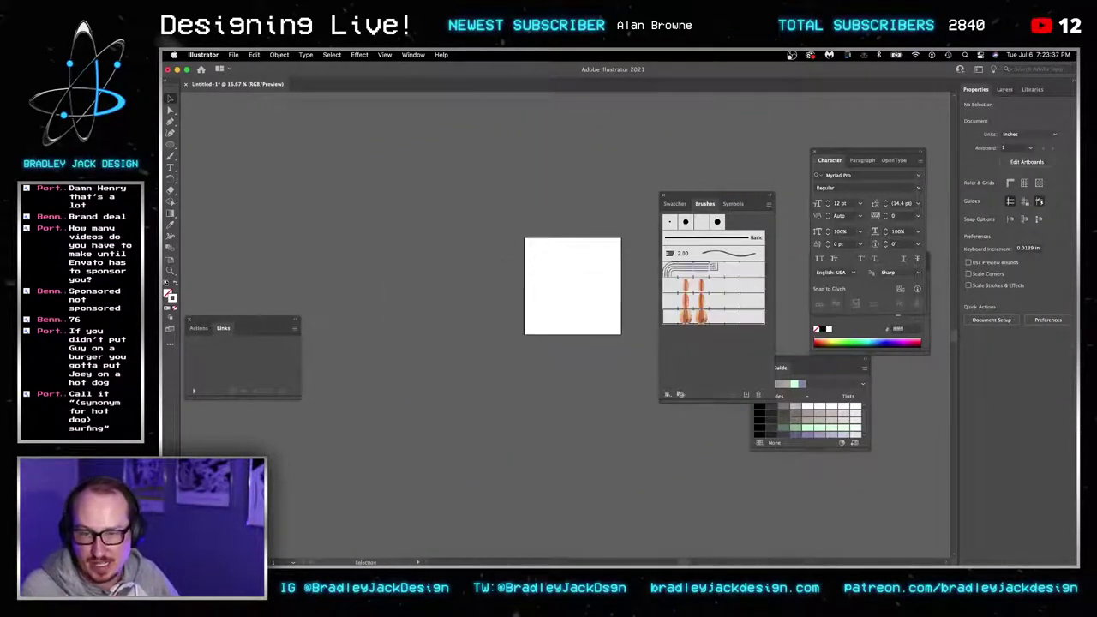
mouse_move(808, 548)
left_click(759, 539)
left_click(692, 548)
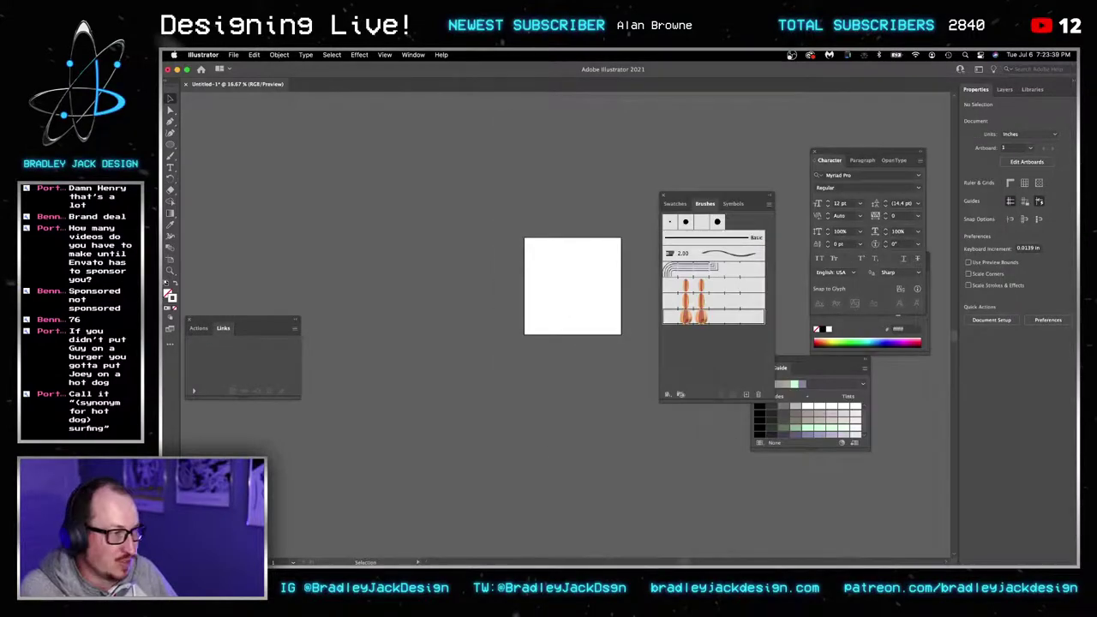
left_click_drag(667, 319, 563, 322)
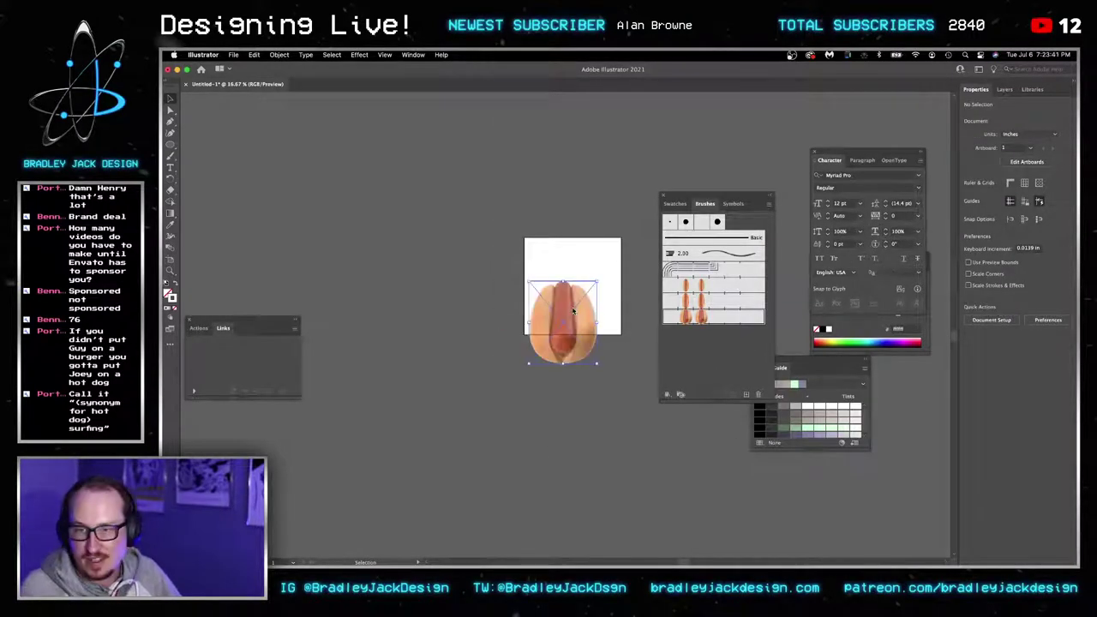
Rotate the placed hot dog image 180° and scale it down to about 4 in wide near the artboard's upper edge.
key("c")
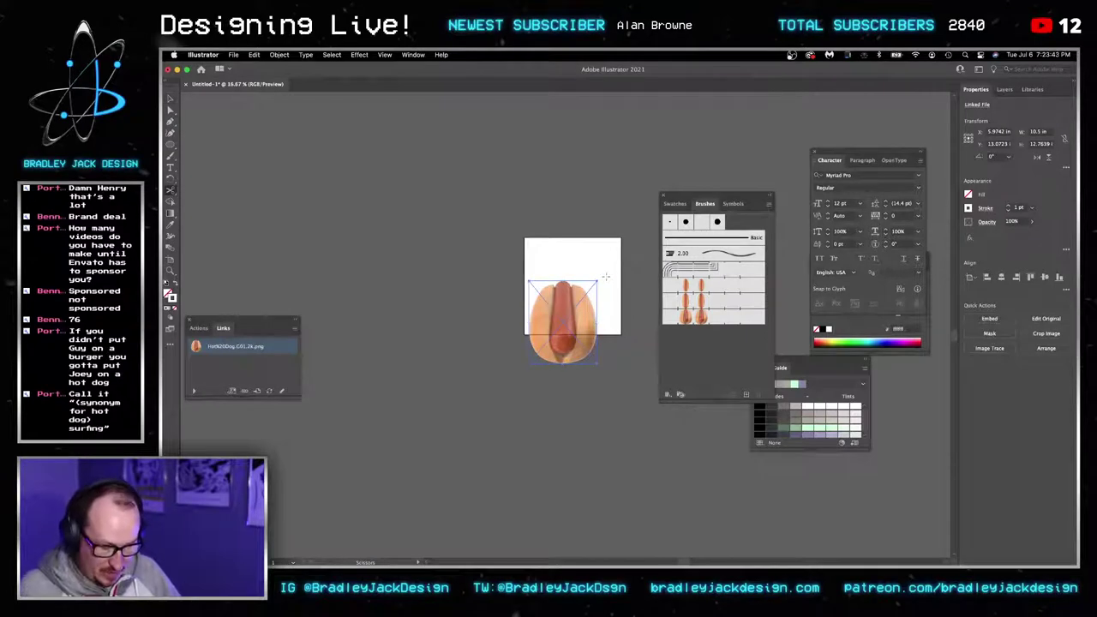
key("v")
key("e")
left_click_drag(605, 277, 474, 392)
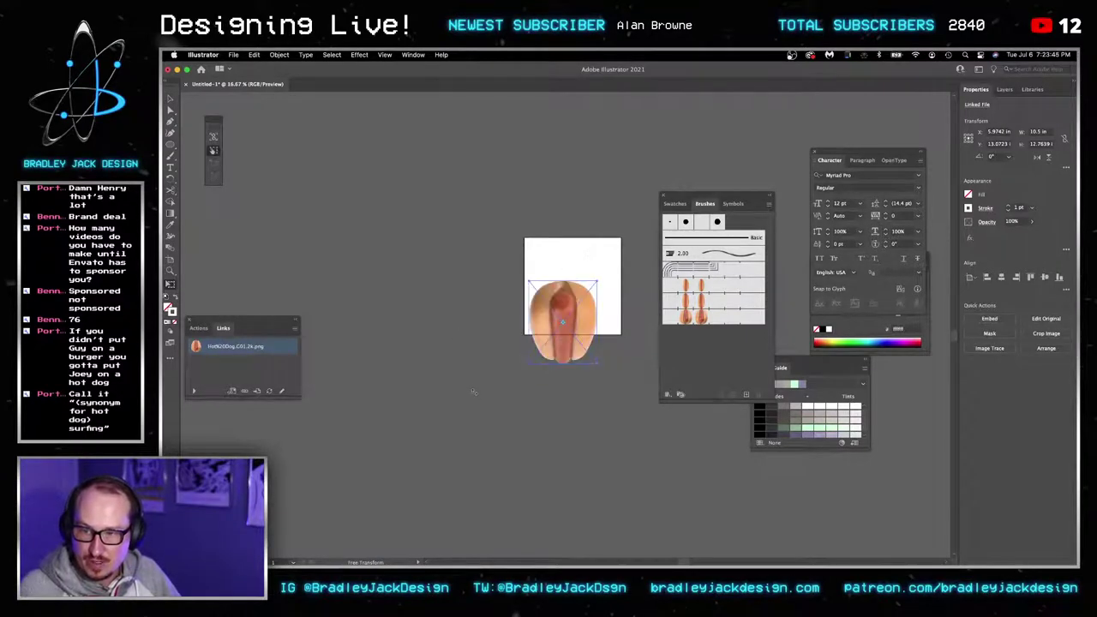
key("v")
left_click_drag(563, 361, 578, 276)
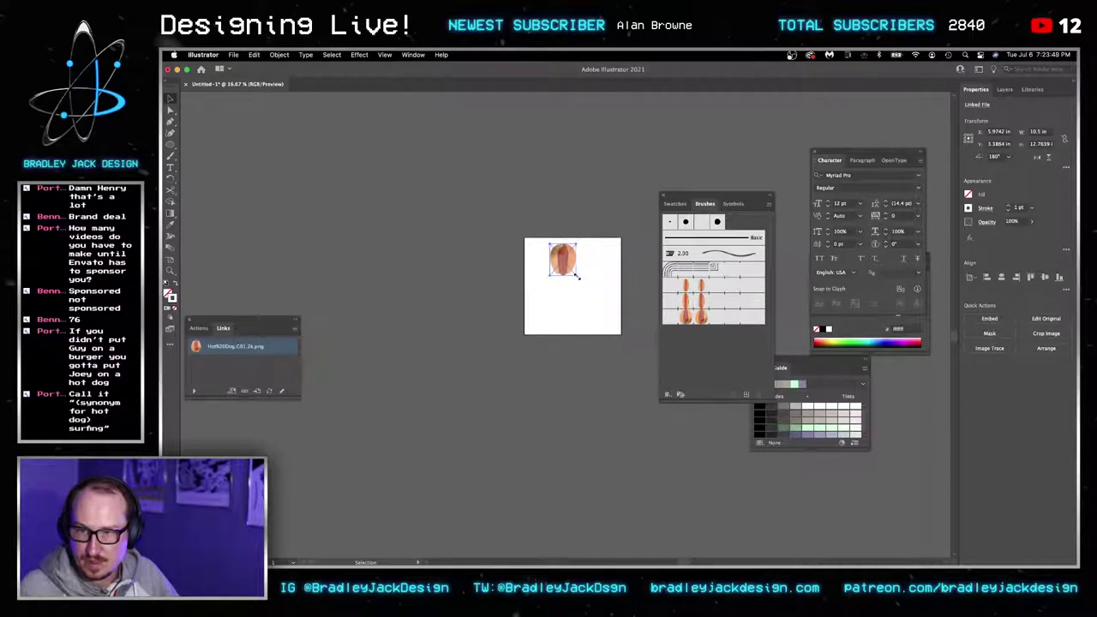
Embed the rotated hot dog image and create a pattern brush from it with the default options.
left_click(293, 329)
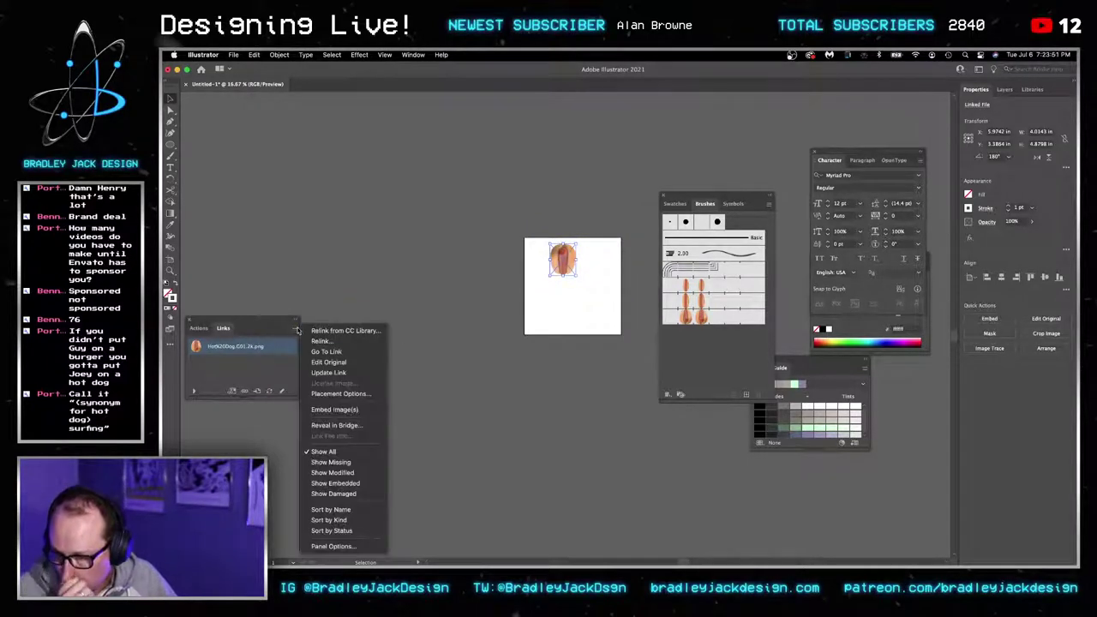
left_click(342, 411)
left_click_drag(572, 267, 701, 325)
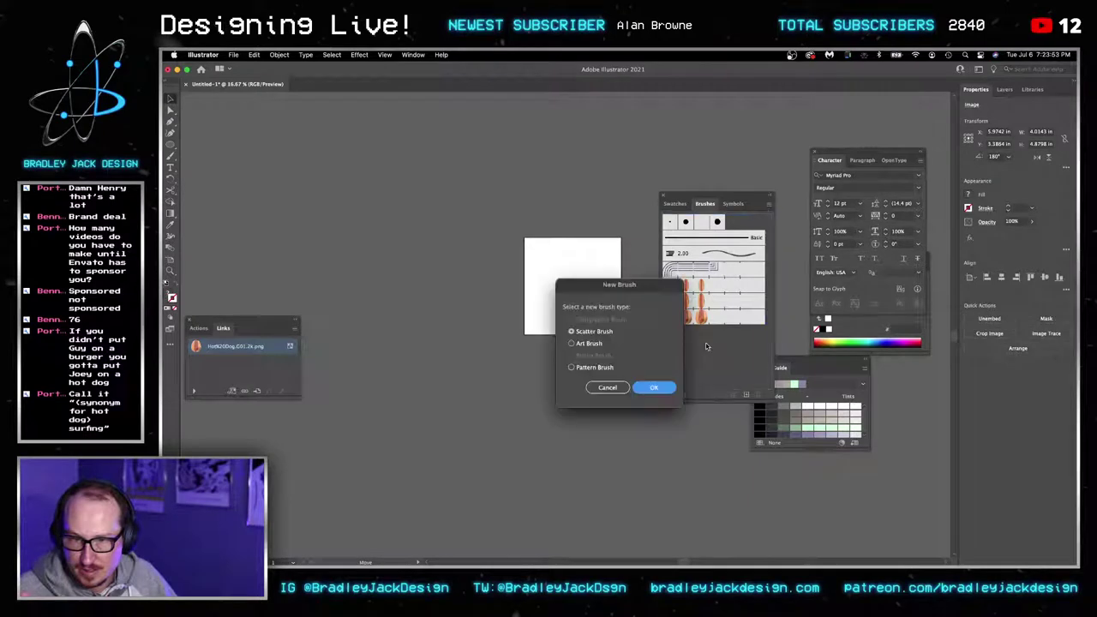
left_click(588, 369)
key("Return")
left_click(740, 447)
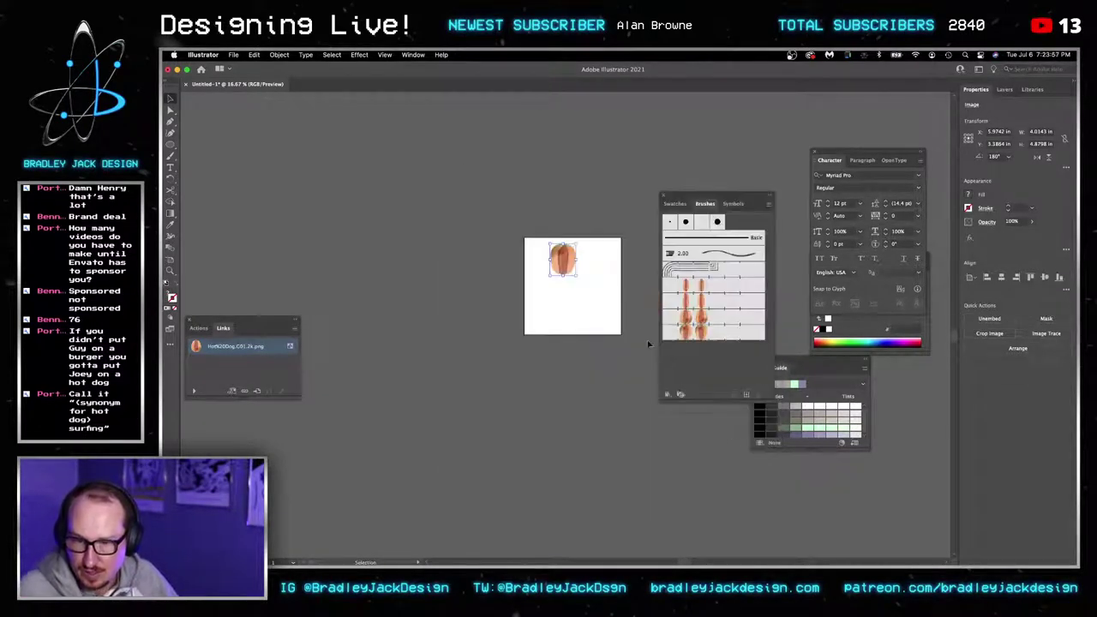
Replace the hot dog image with a circle about 70.5 in across, stroked with the rotated hot dog pattern brush.
key("Delete")
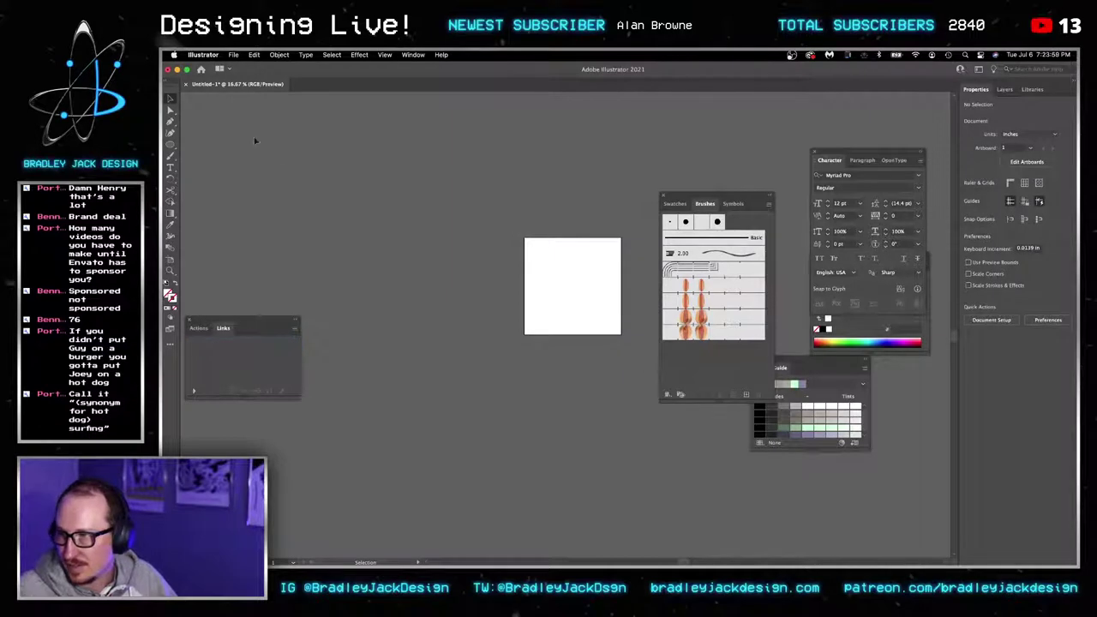
left_click(169, 146)
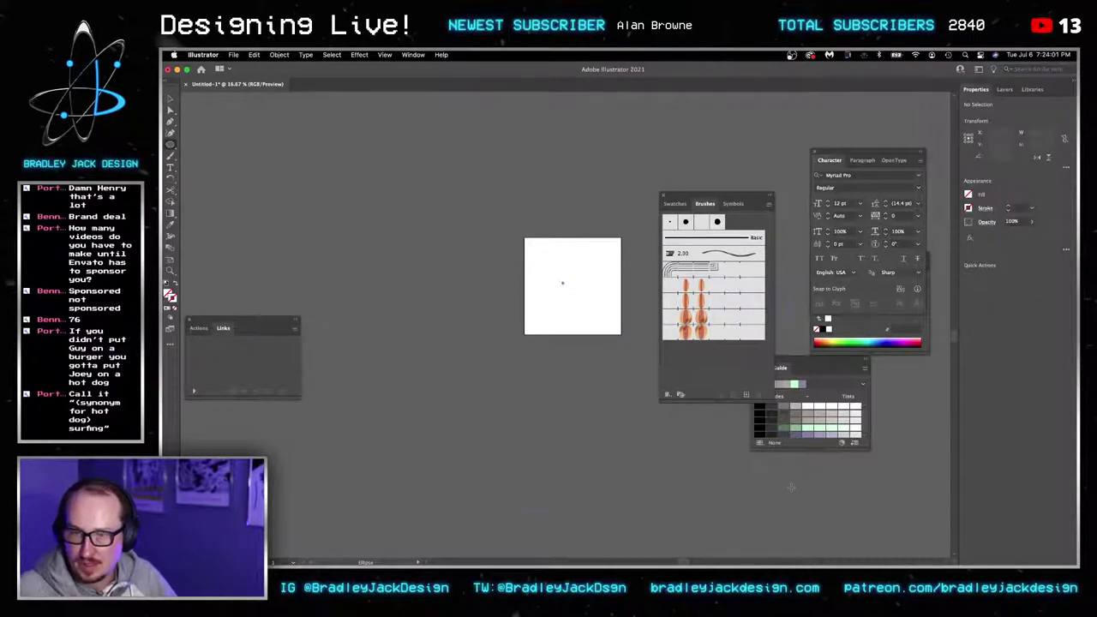
left_click_drag(790, 486, 791, 511)
left_click(708, 334)
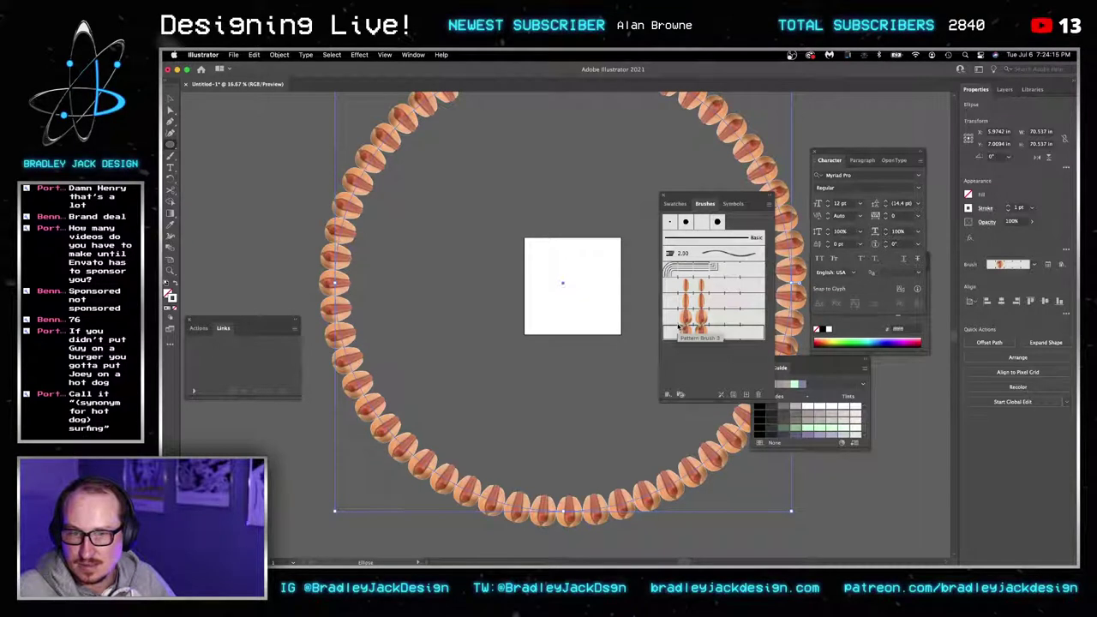
Apply a Transform effect to the hot dog ring with 90% horizontal and vertical scale, a 4° angle and 50 copies.
left_click(332, 54)
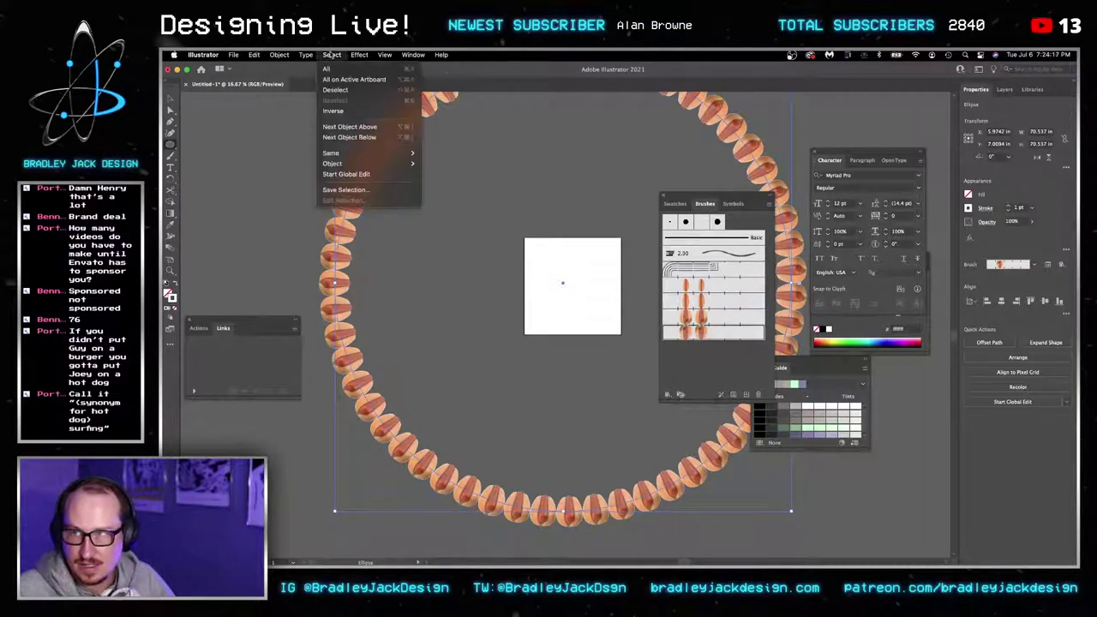
mouse_move(359, 55)
left_click(366, 79)
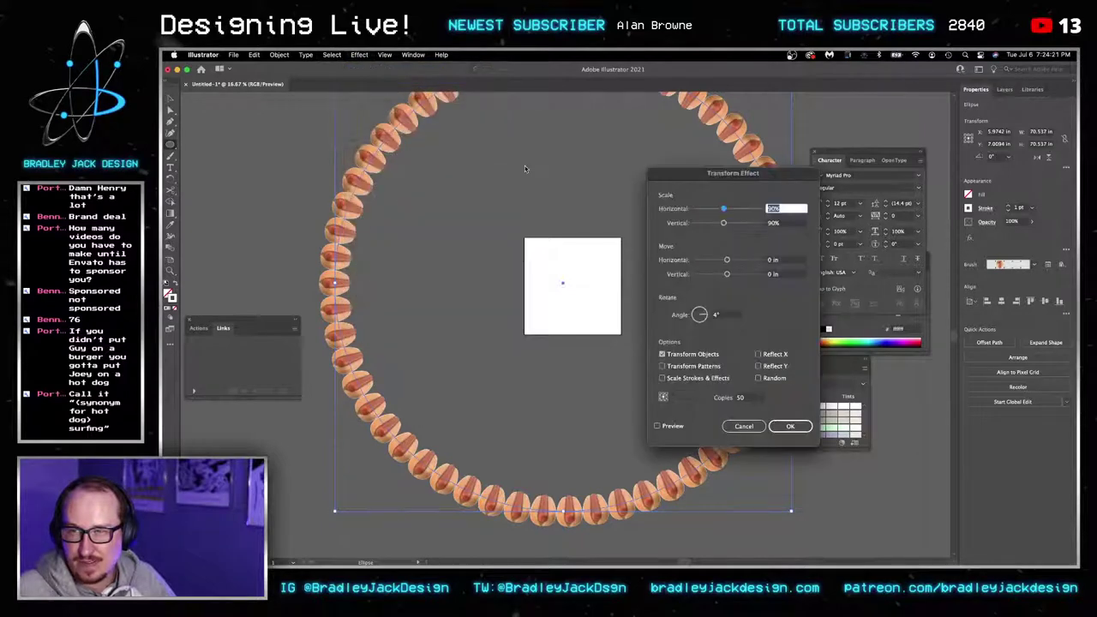
left_click(792, 425)
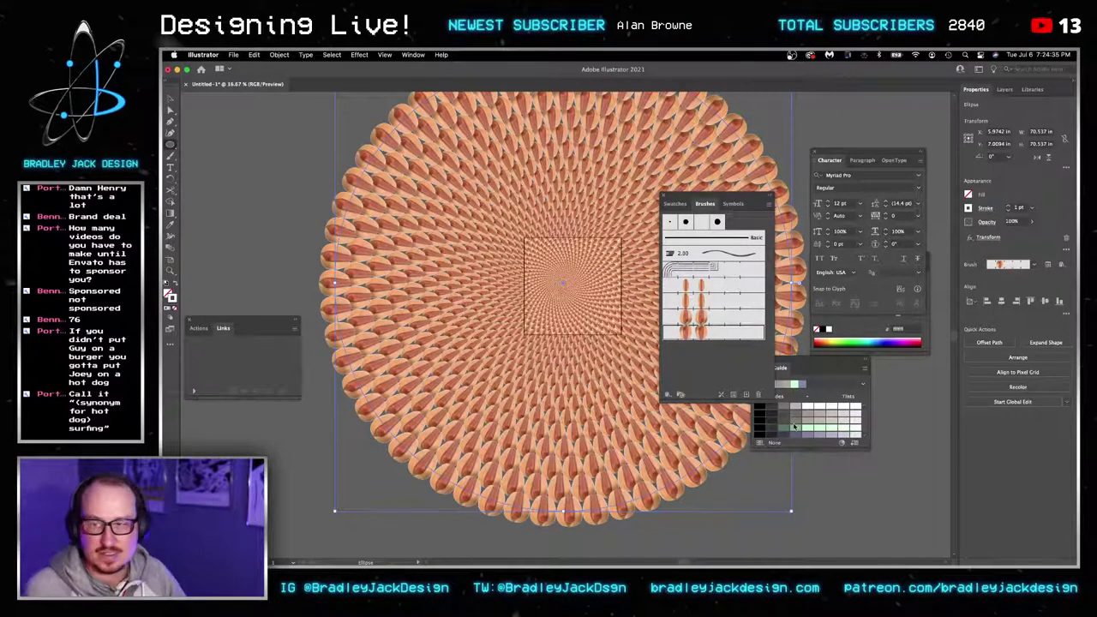
left_click(843, 117)
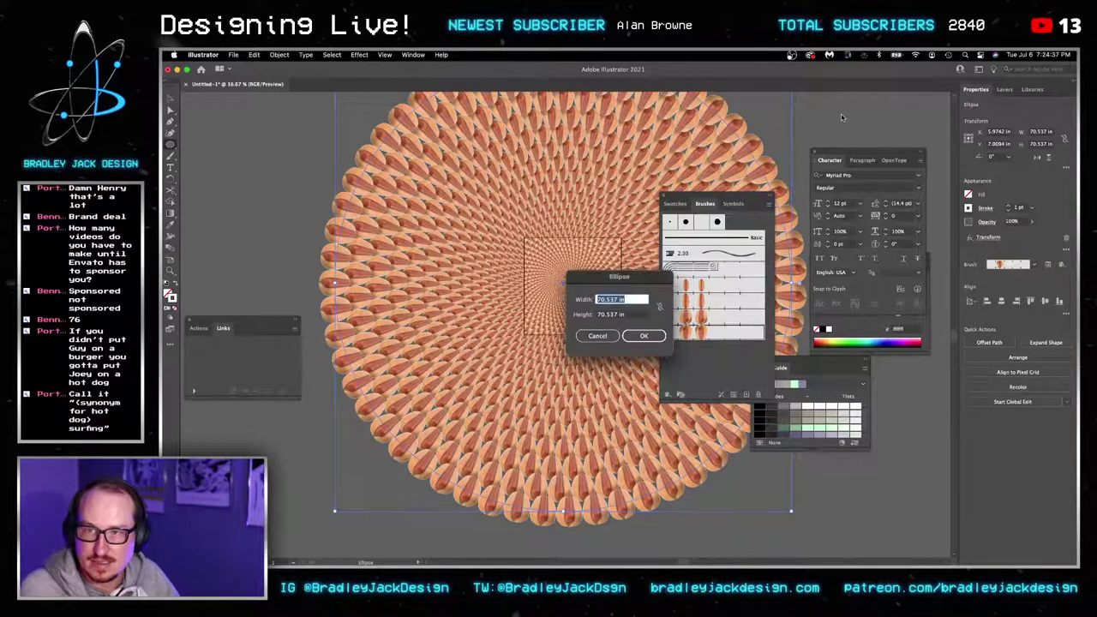
left_click(608, 334)
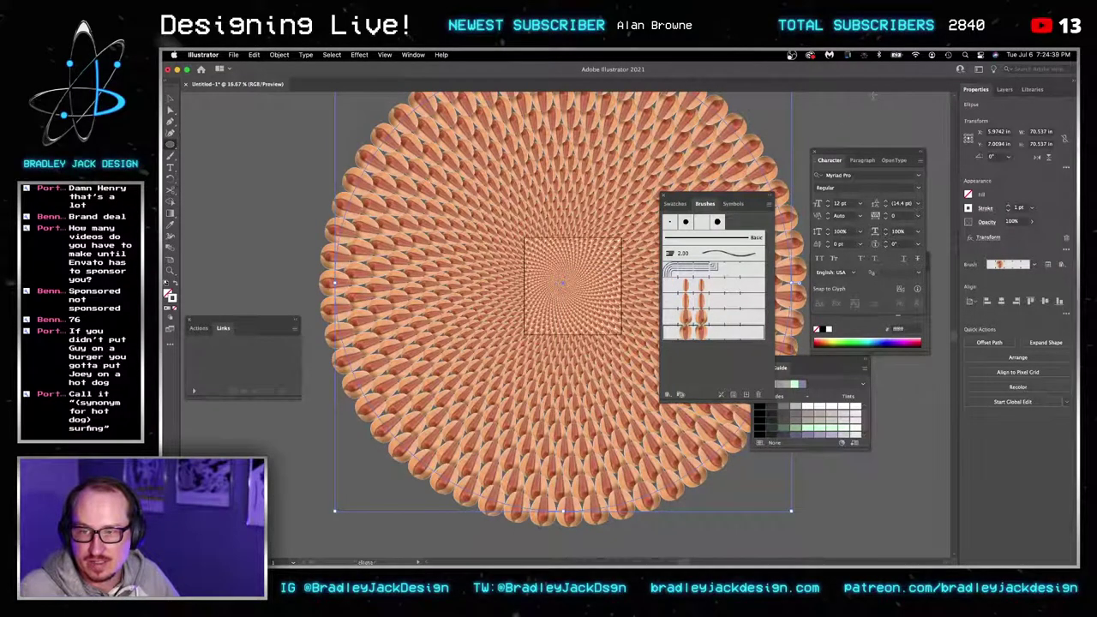
Switch to Photoshop's joeychestnut design and try to paste the hot dog ring as a Smart Object above the Background layer.
key("super+Tab")
key("super+Tab")
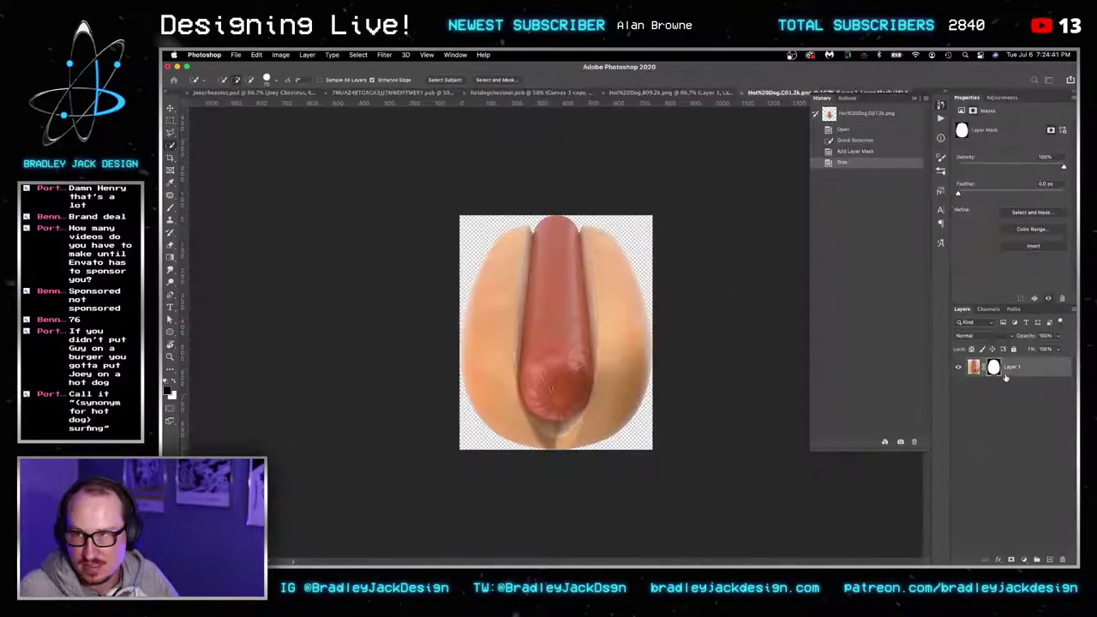
key("ctrl+Tab")
left_click(995, 464)
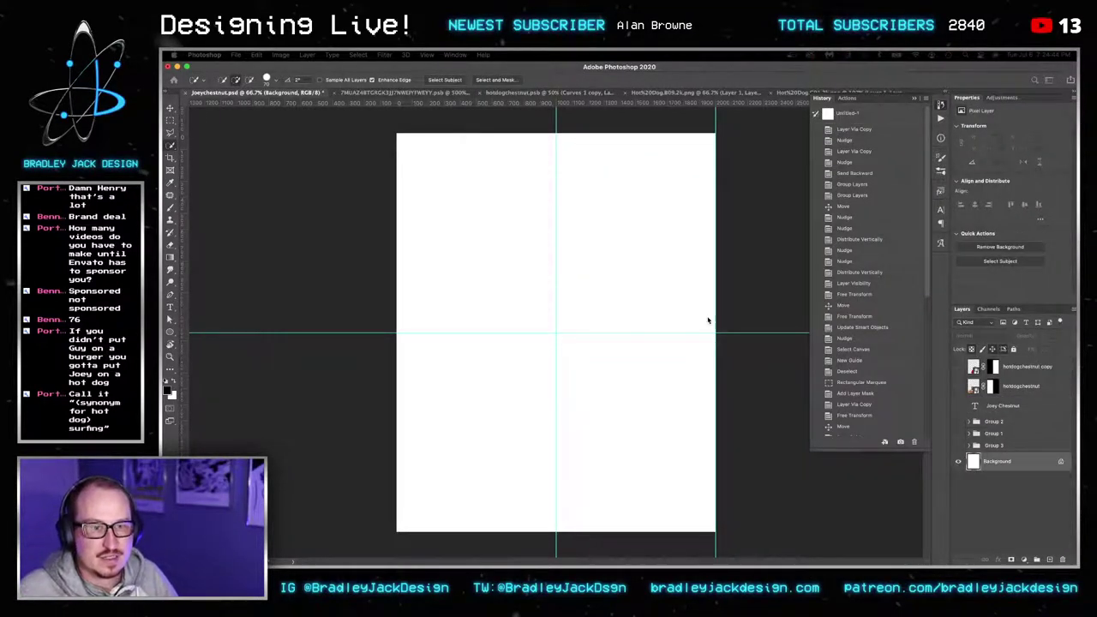
key("super+v")
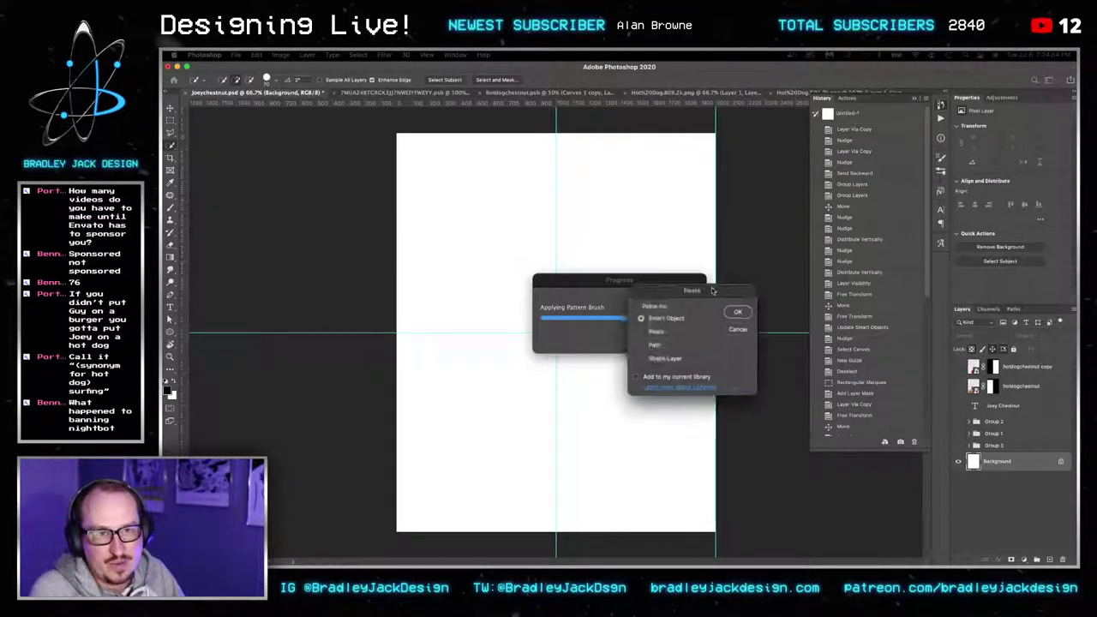
left_click_drag(712, 288, 533, 282)
left_click(557, 303)
mouse_move(690, 561)
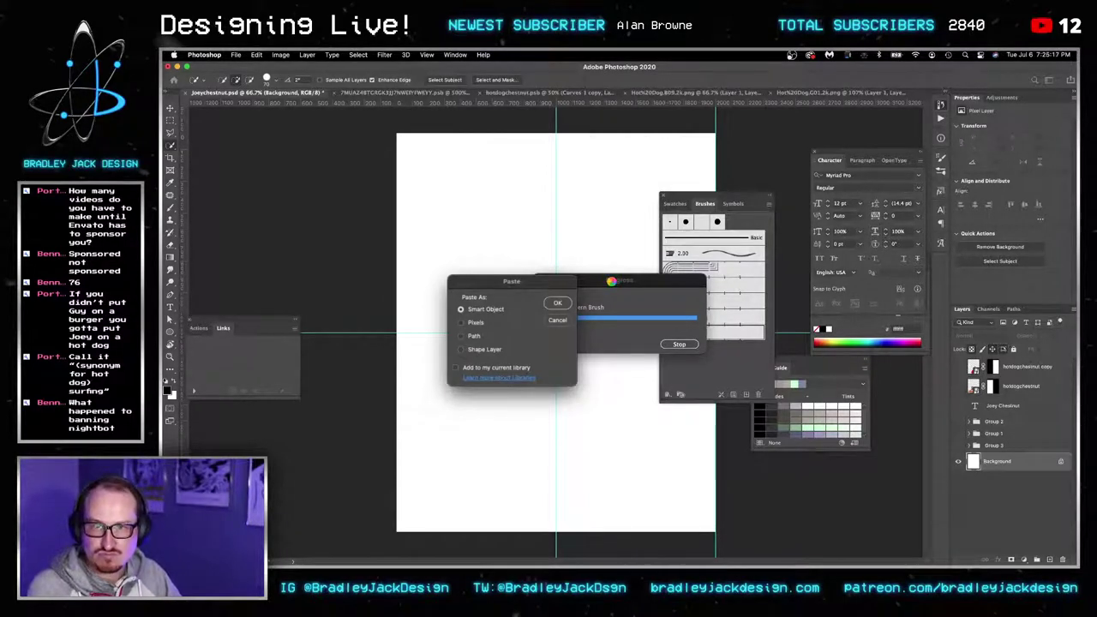
Try to force quit the unresponsive Adobe Illustrator 2021 and Adobe Photoshop 2020.
key("super+alt+Escape")
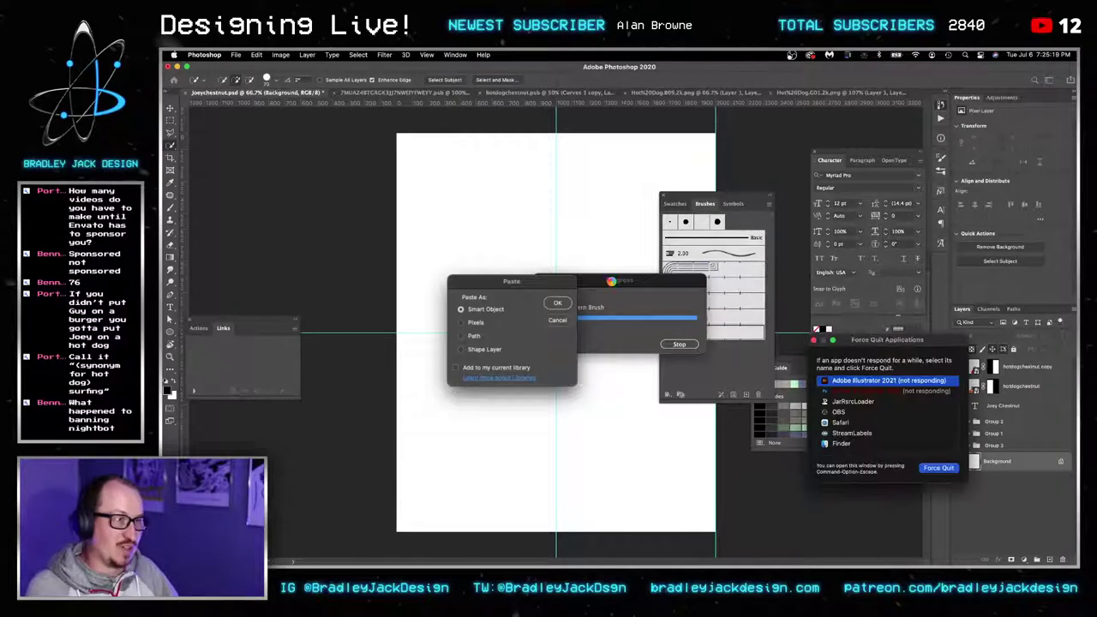
key("Return")
key("Return")
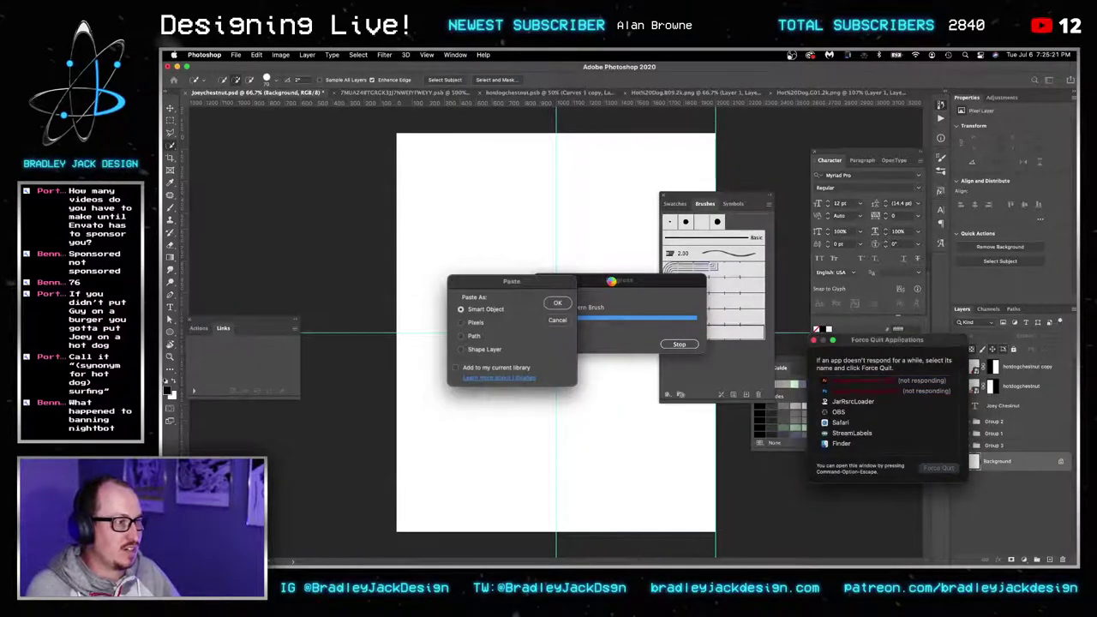
left_click(869, 391)
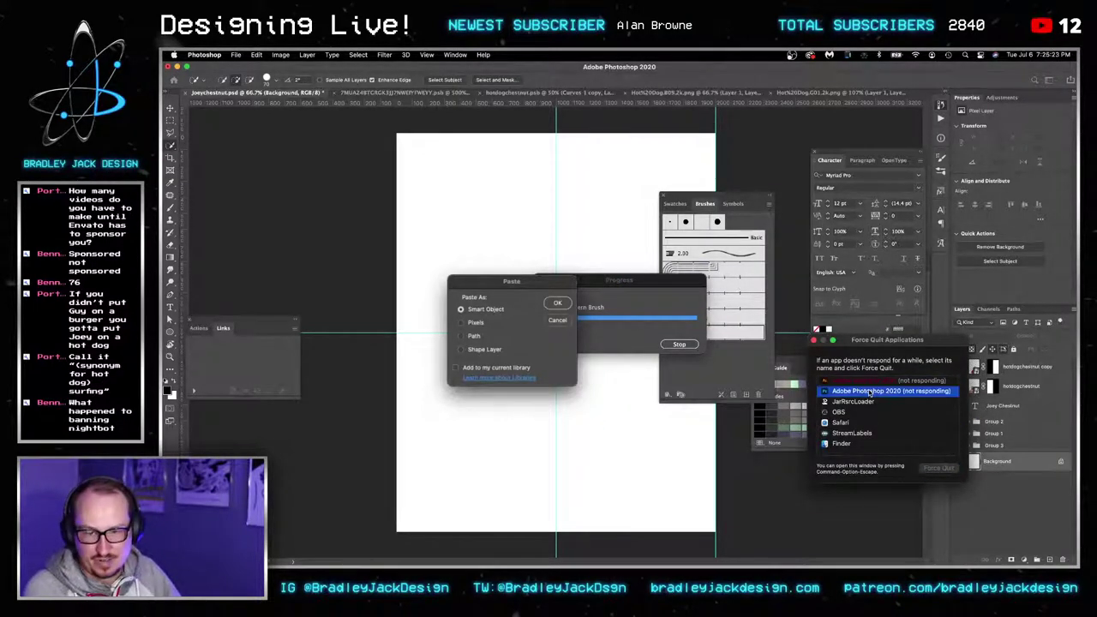
key("Return")
left_click(869, 382)
key("Return")
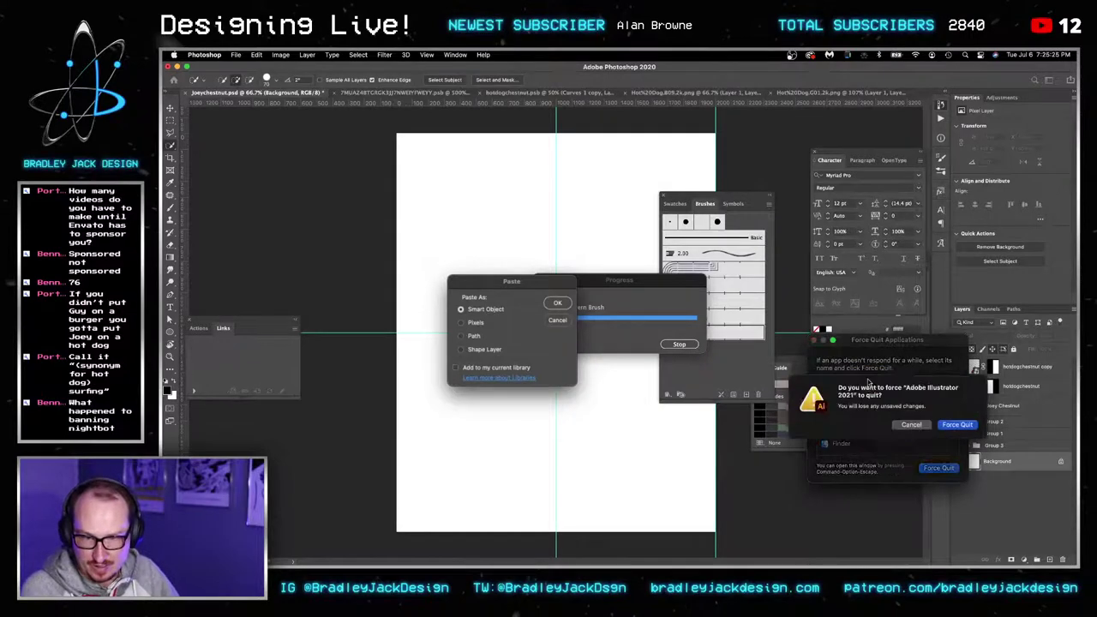
key("Return")
key("Return")
key("Return")
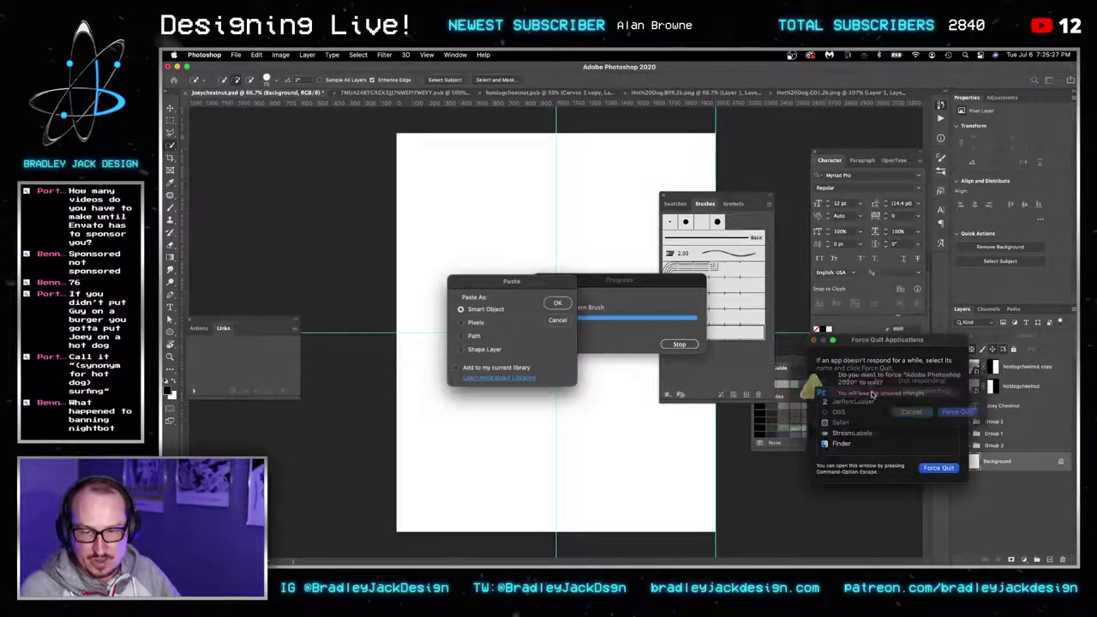
left_click(869, 390)
key("Return")
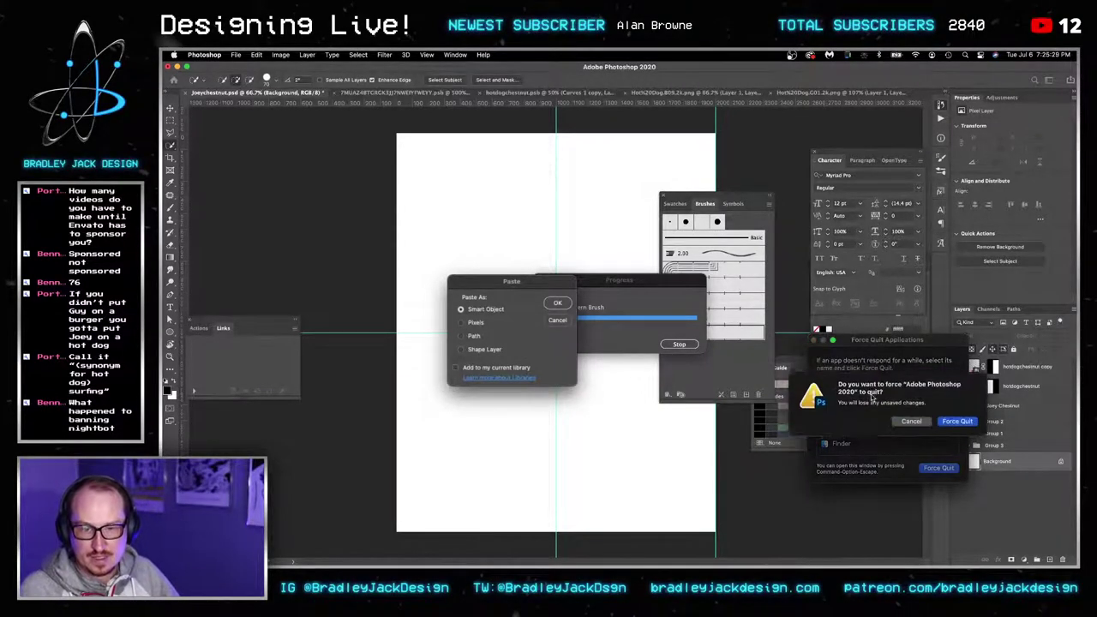
key("Return")
key("Return")
key("Return")
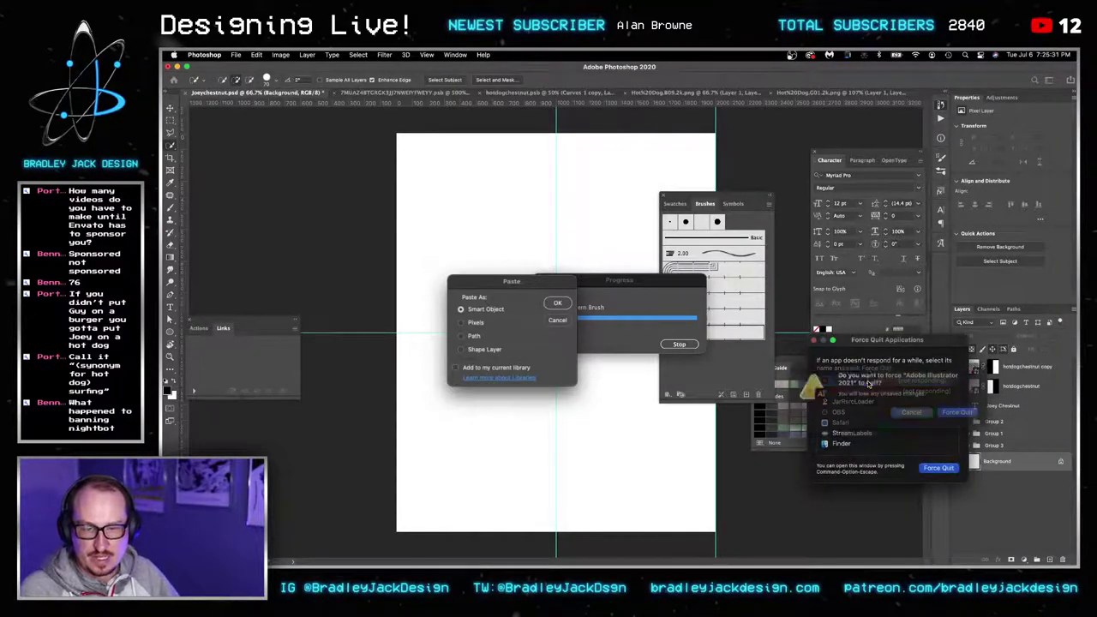
key("Return")
key("Return")
key("Return")
key("Return")
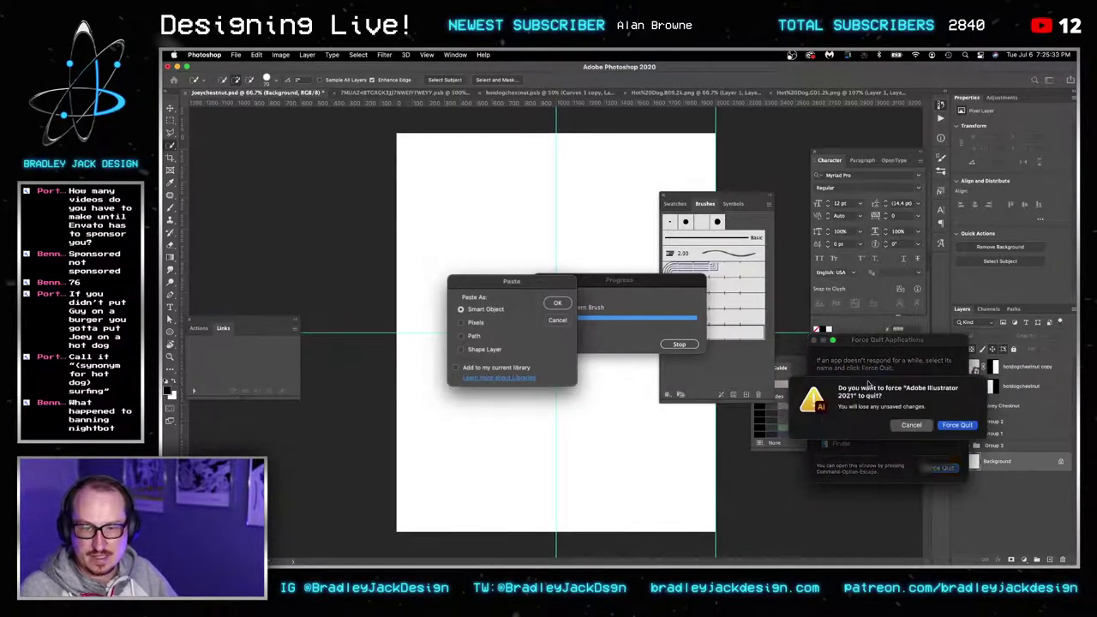
key("Return")
key("Return")
key("Return")
key("Return")
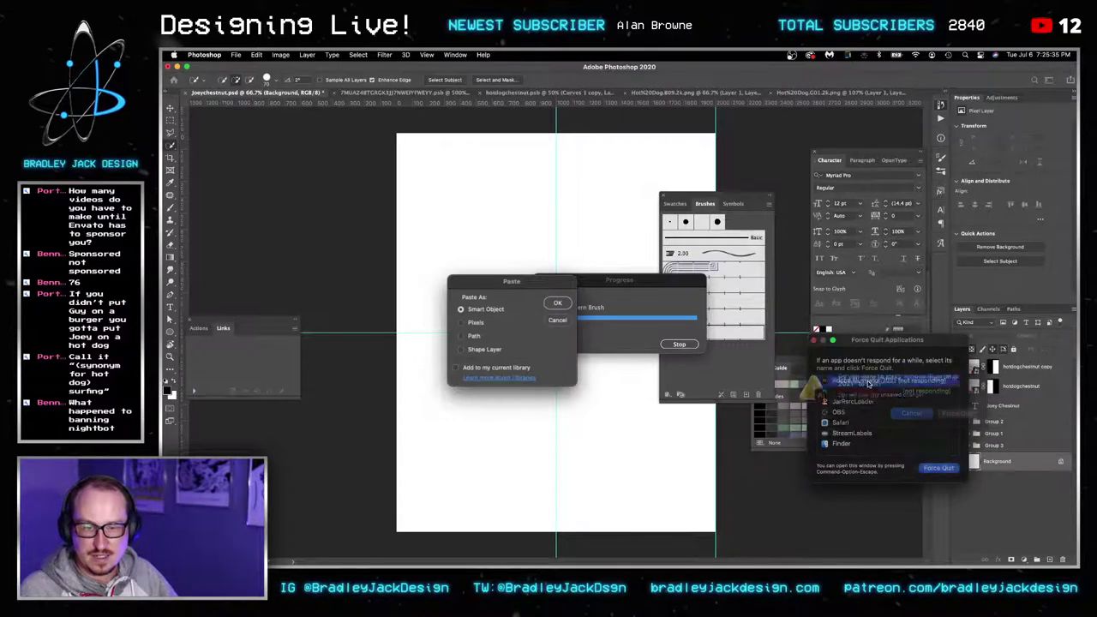
left_click(873, 393)
key("Return")
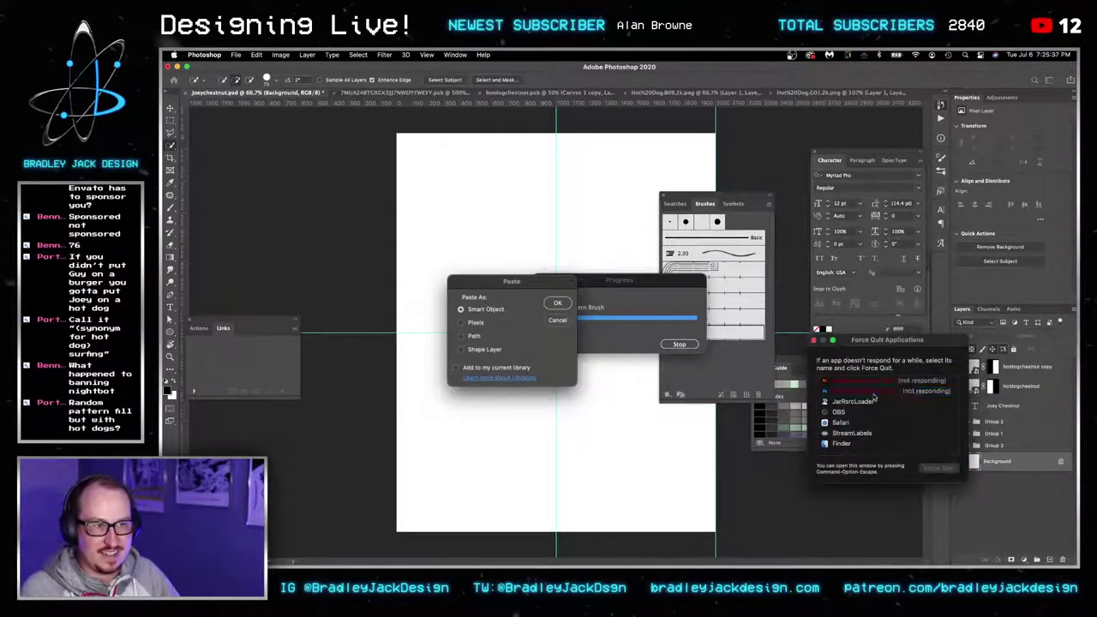
key("Return")
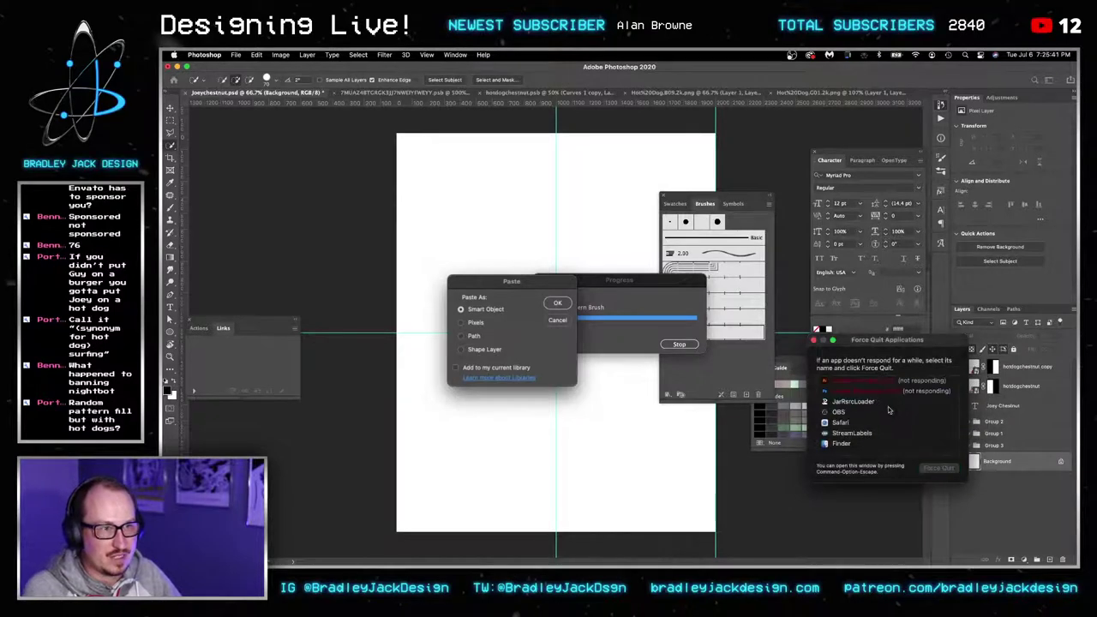
Move the Force Quit window aside and force quit Adobe Photoshop 2020, repeating the request until it closes.
left_click(897, 444)
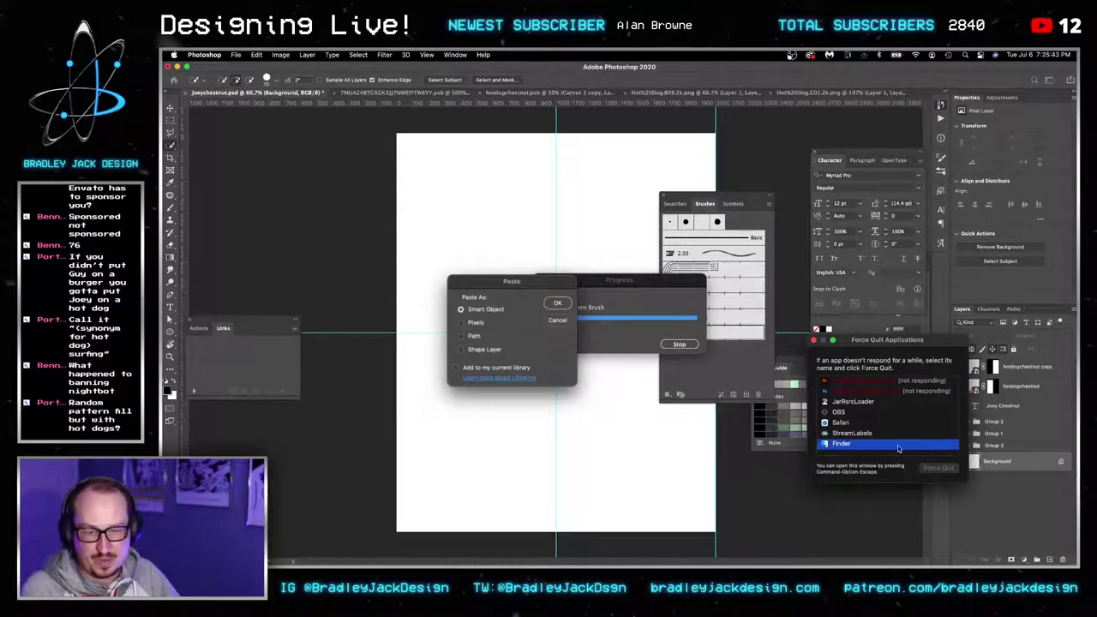
left_click_drag(866, 349, 885, 359)
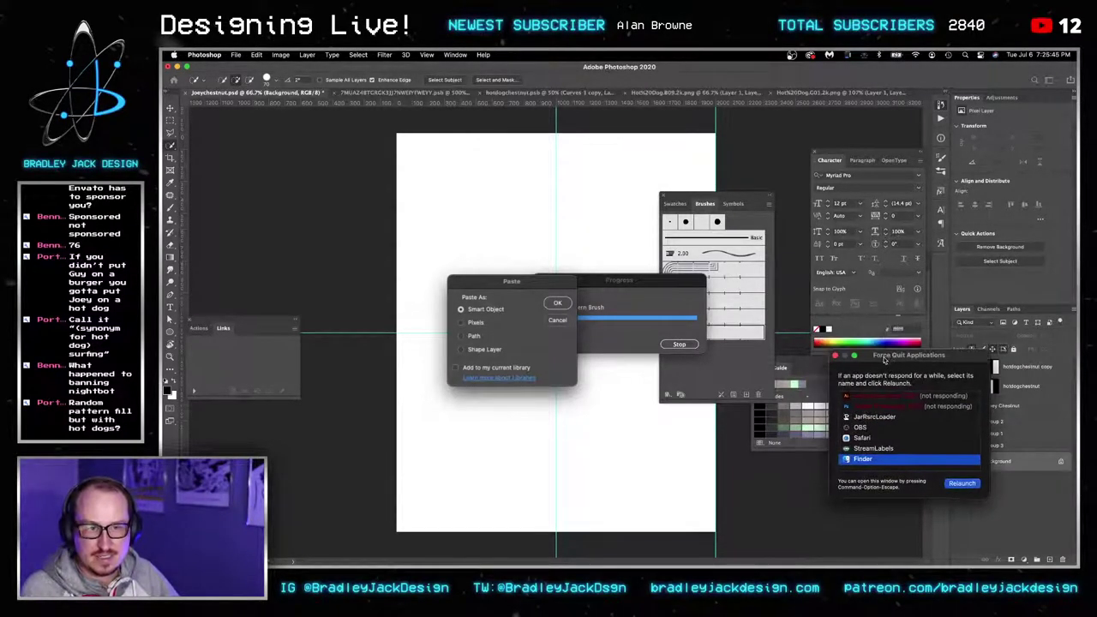
left_click(668, 325)
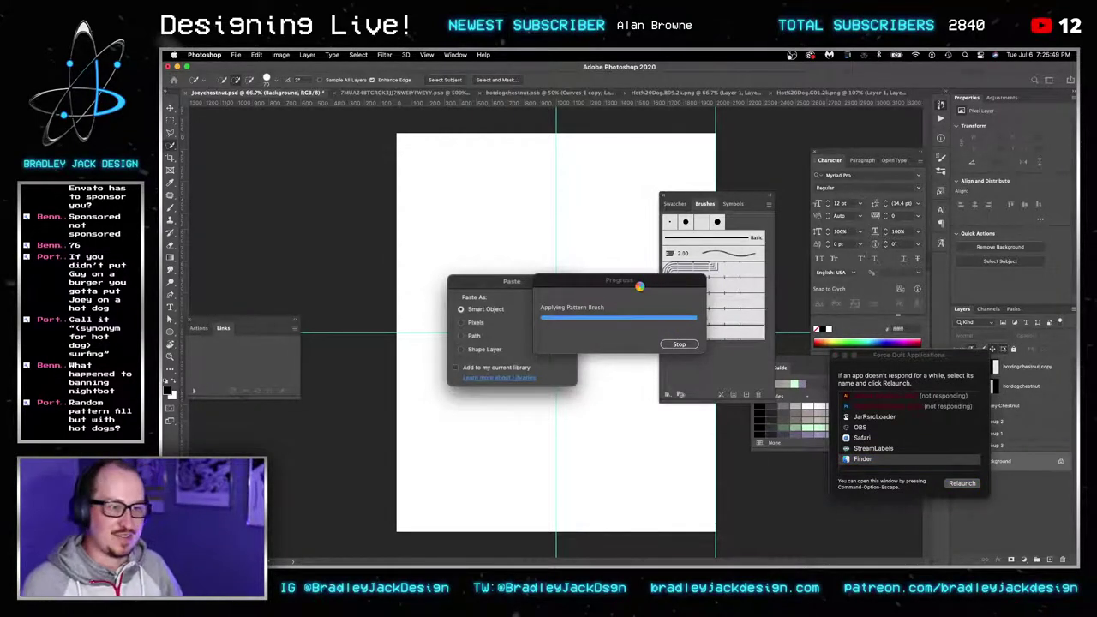
left_click(881, 395)
left_click(880, 395)
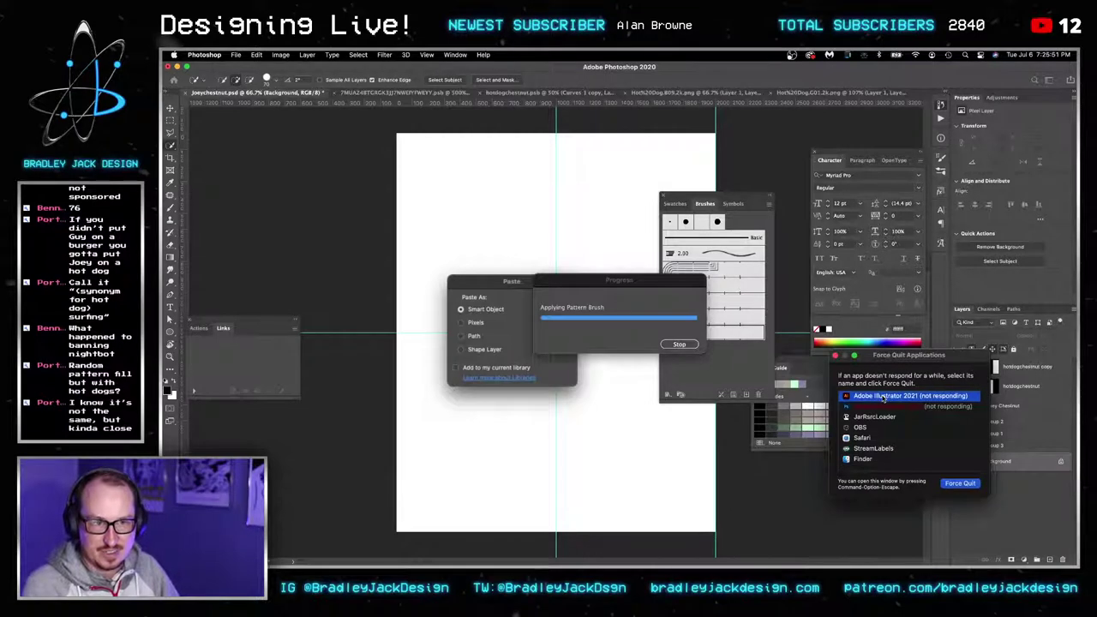
key("Return")
left_click(885, 410)
key("Return")
key("Return")
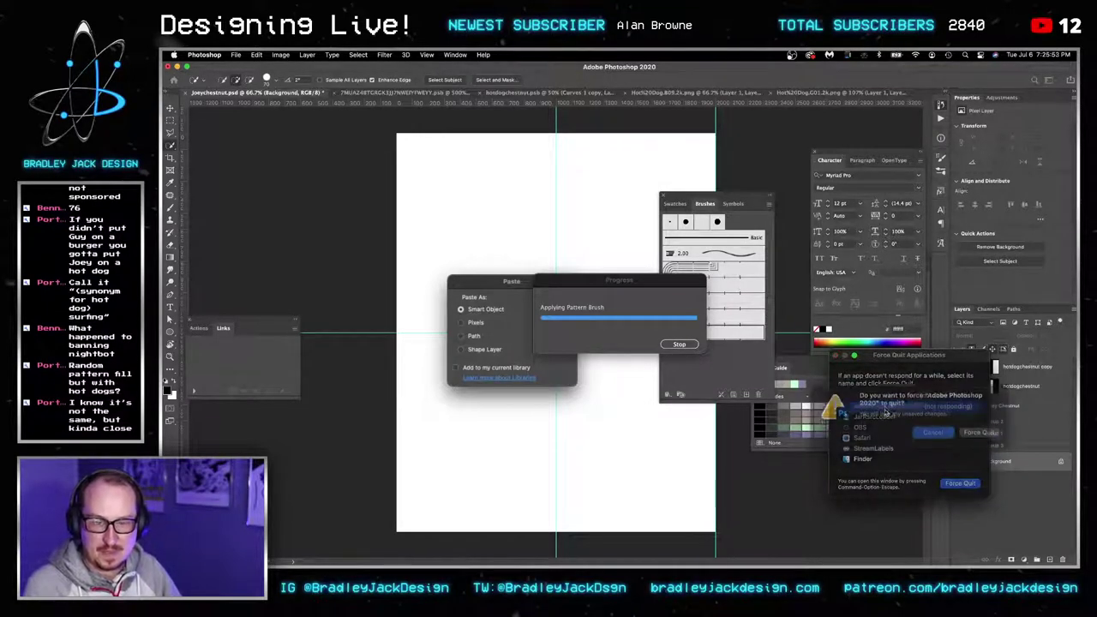
left_click(885, 411)
key("Return")
key("Return")
key("Return")
key("Return")
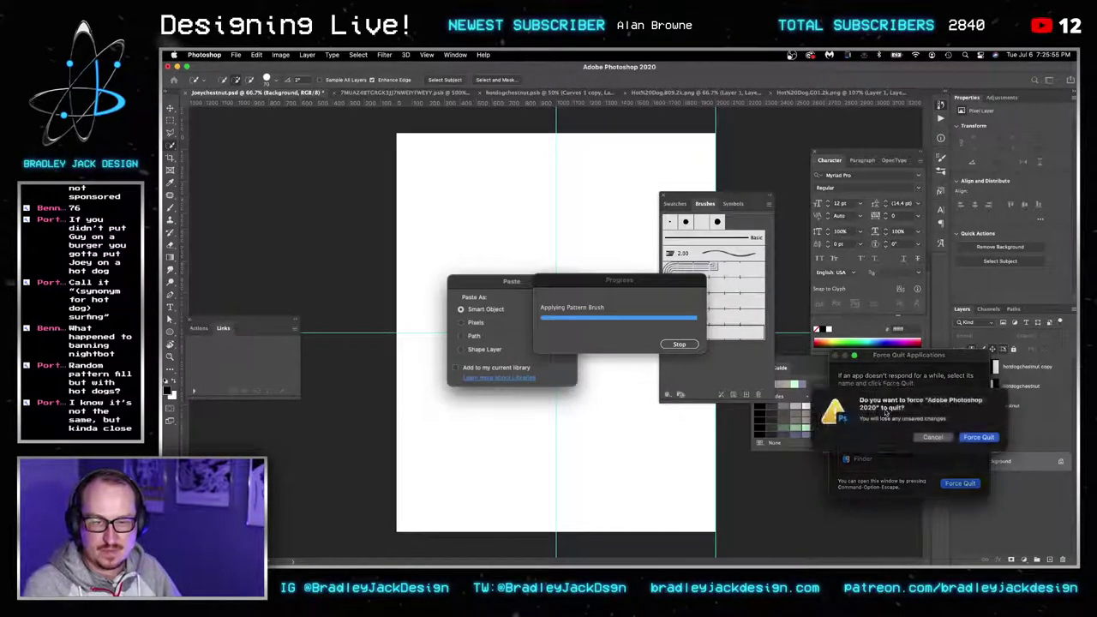
left_click(901, 396)
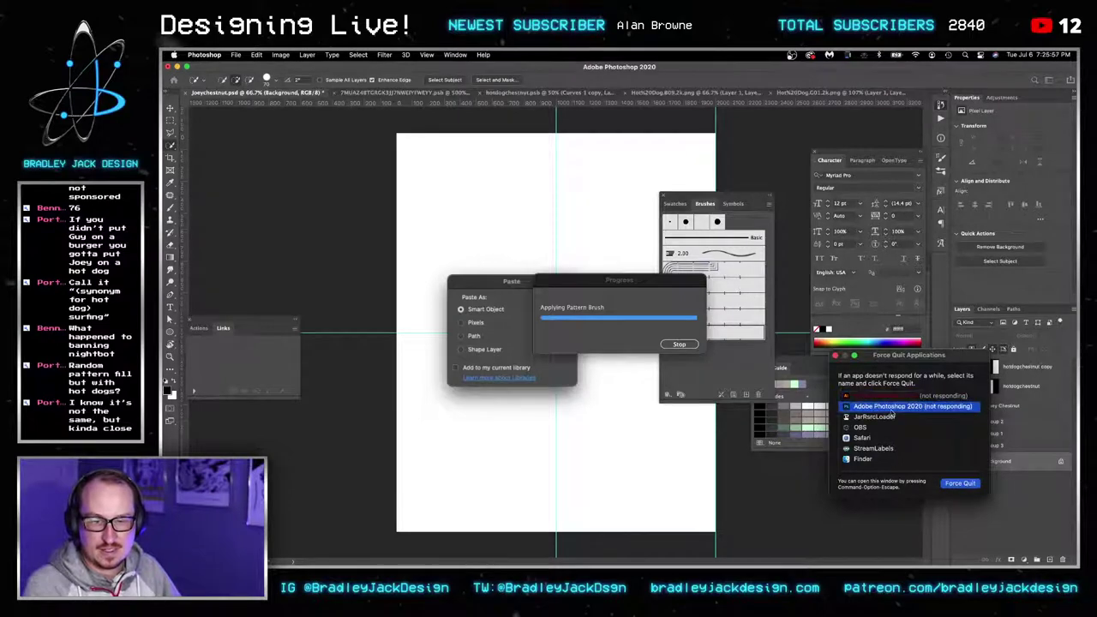
key("Return")
key("Return")
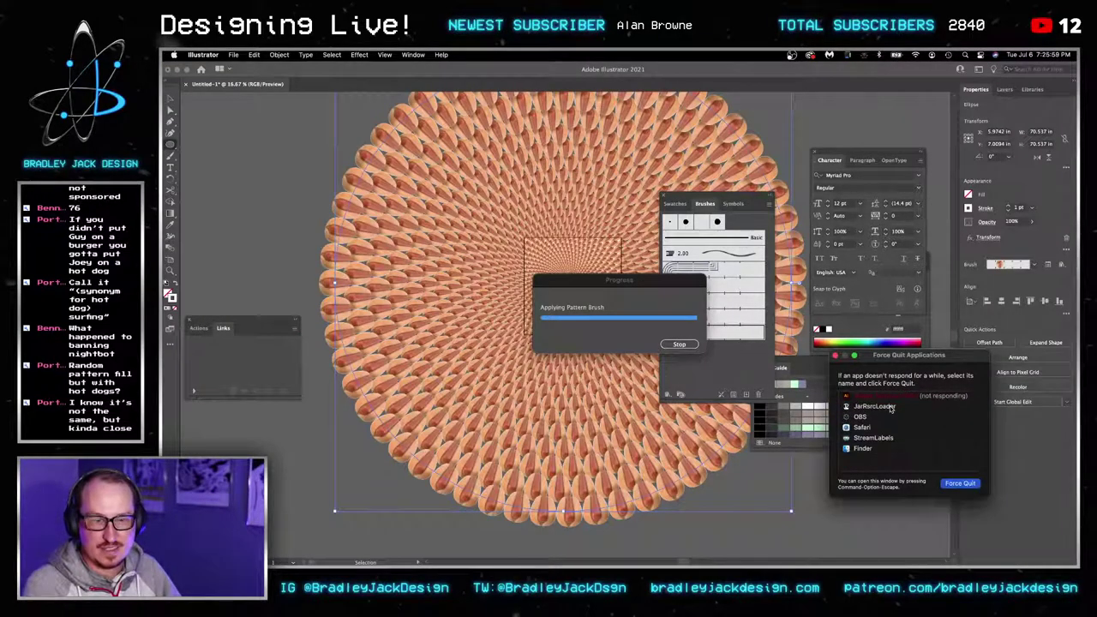
Relaunch Adobe Photoshop 2020 through a system search for "photos".
left_click(887, 400)
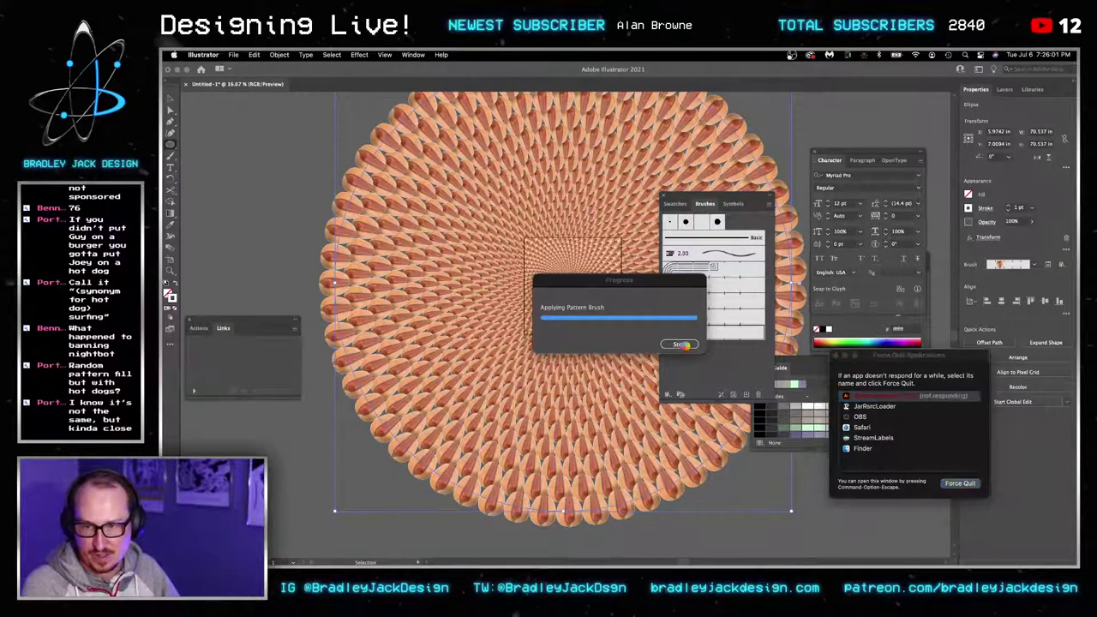
mouse_move(609, 555)
key("super+space")
type("photos")
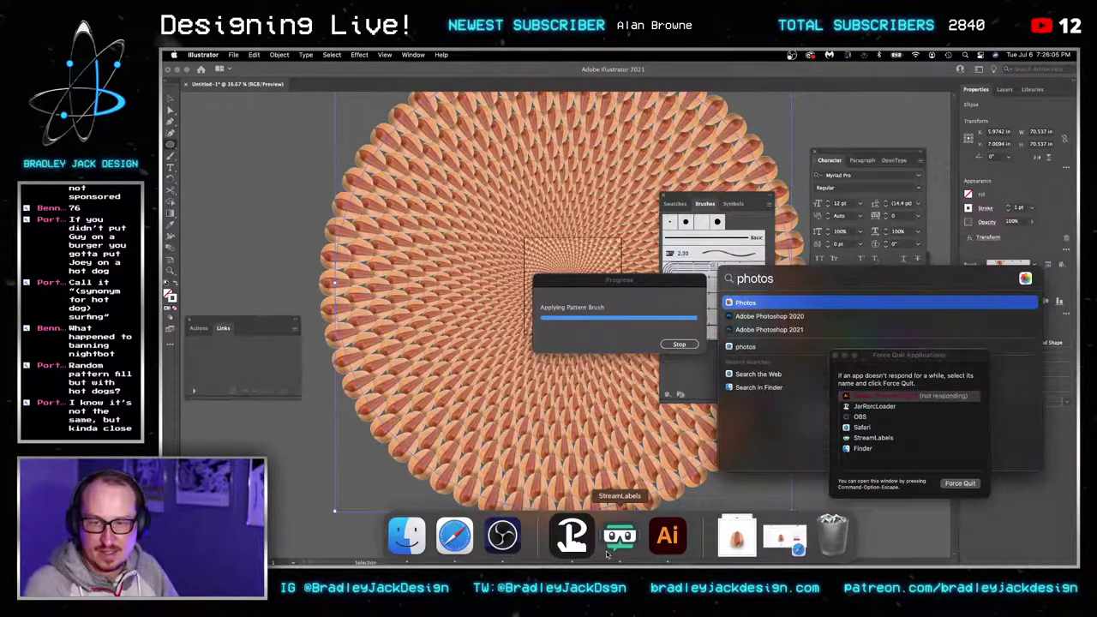
key("Down")
key("Return")
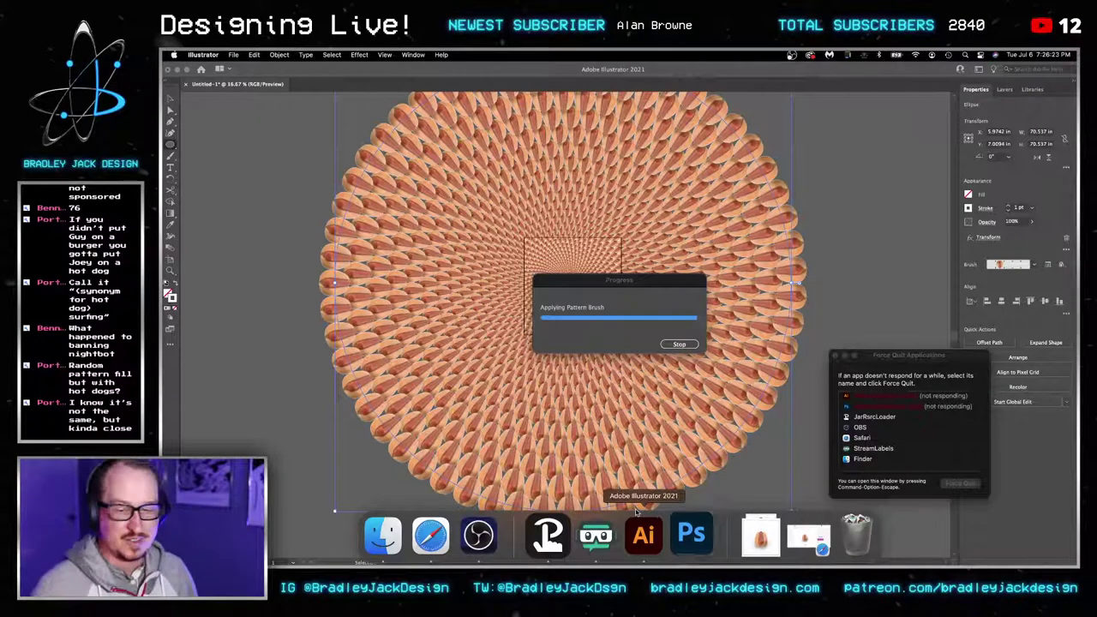
left_click(896, 396)
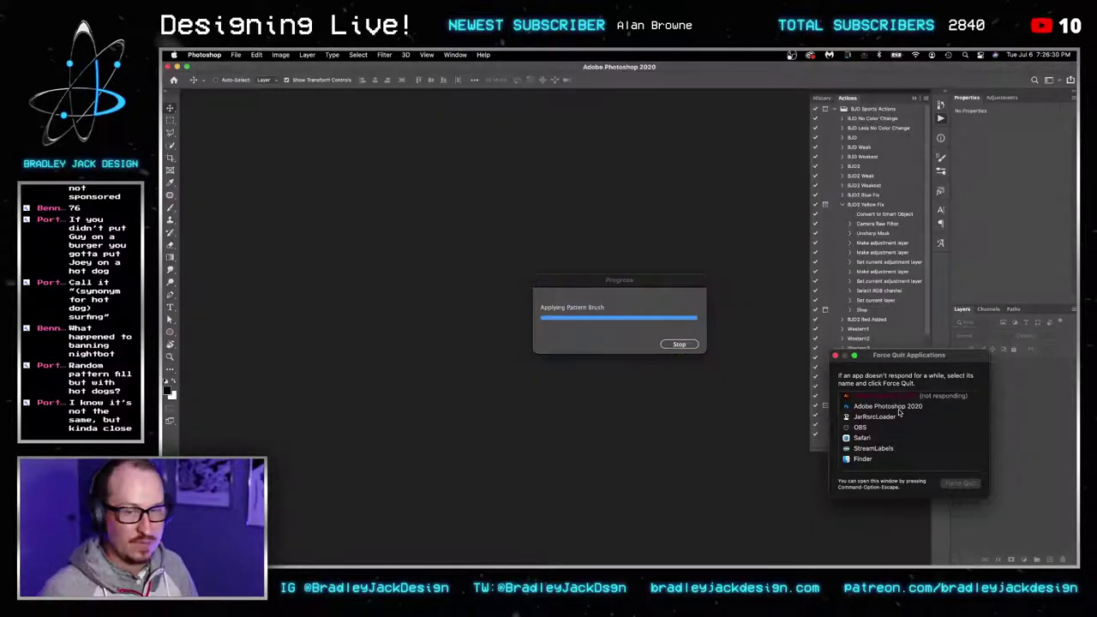
left_click(896, 407)
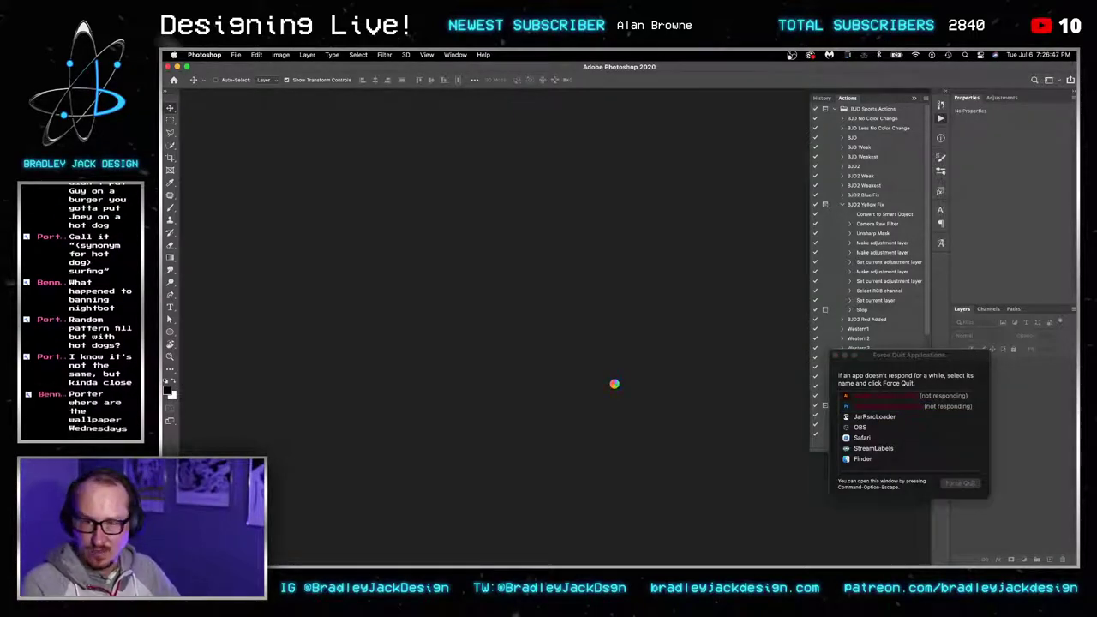
left_click(965, 404)
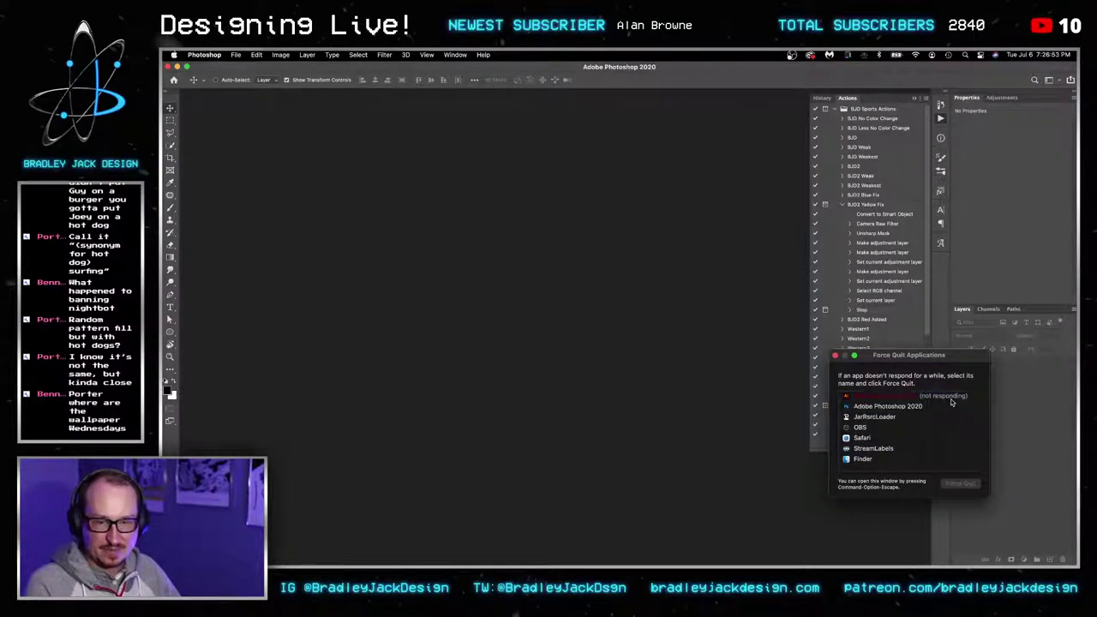
Create a 2000 × 2500 px document with a white background and add a blank layer.
left_click(773, 434)
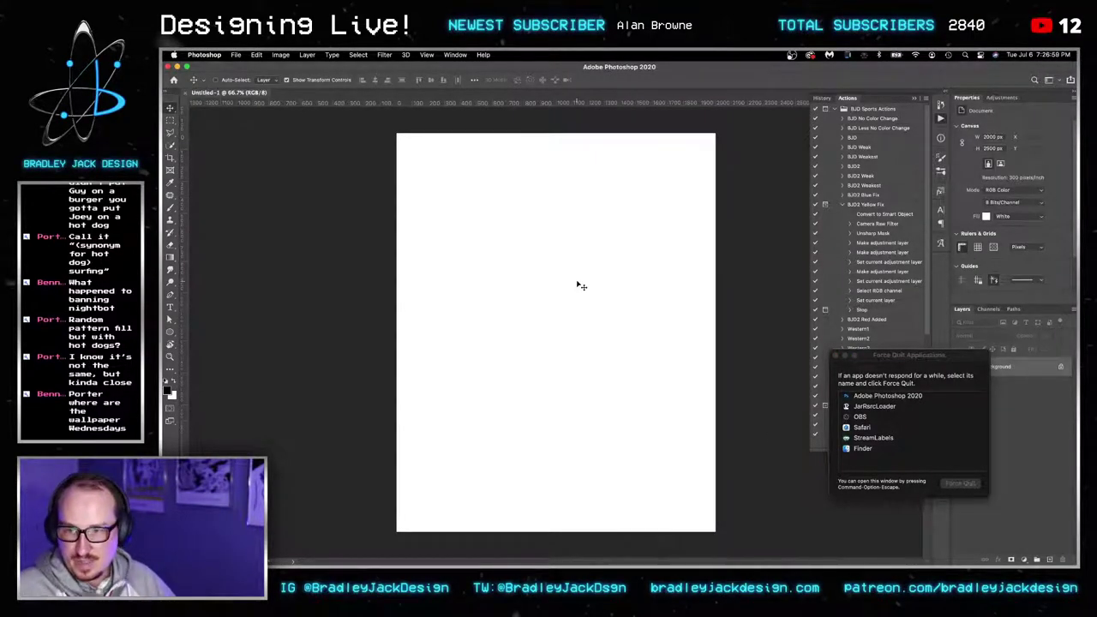
key("super+alt+shift+n")
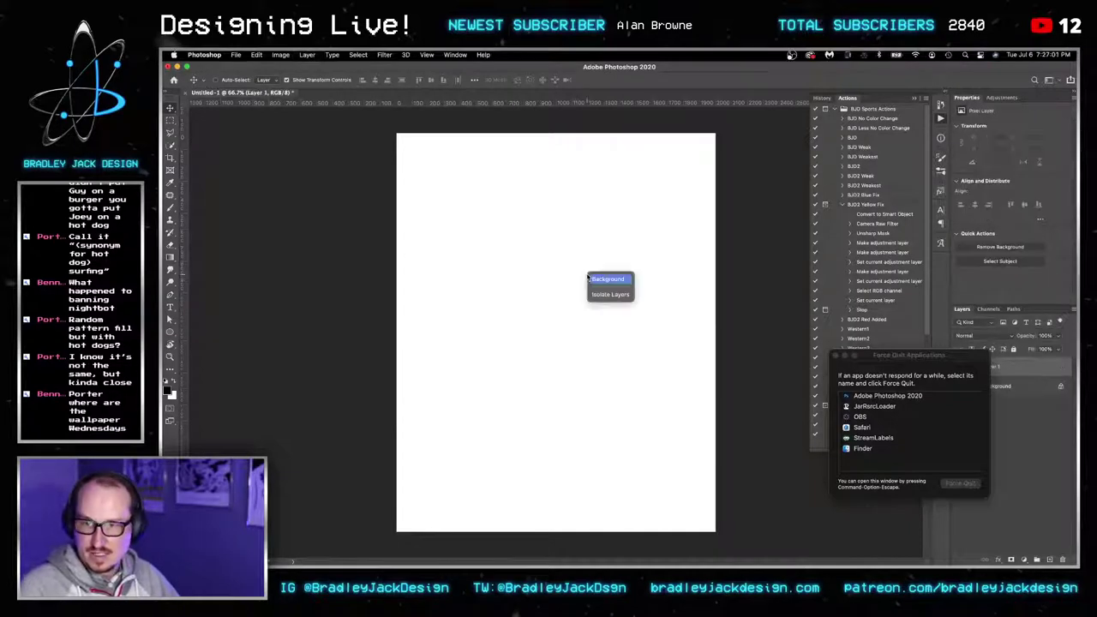
left_click(383, 54)
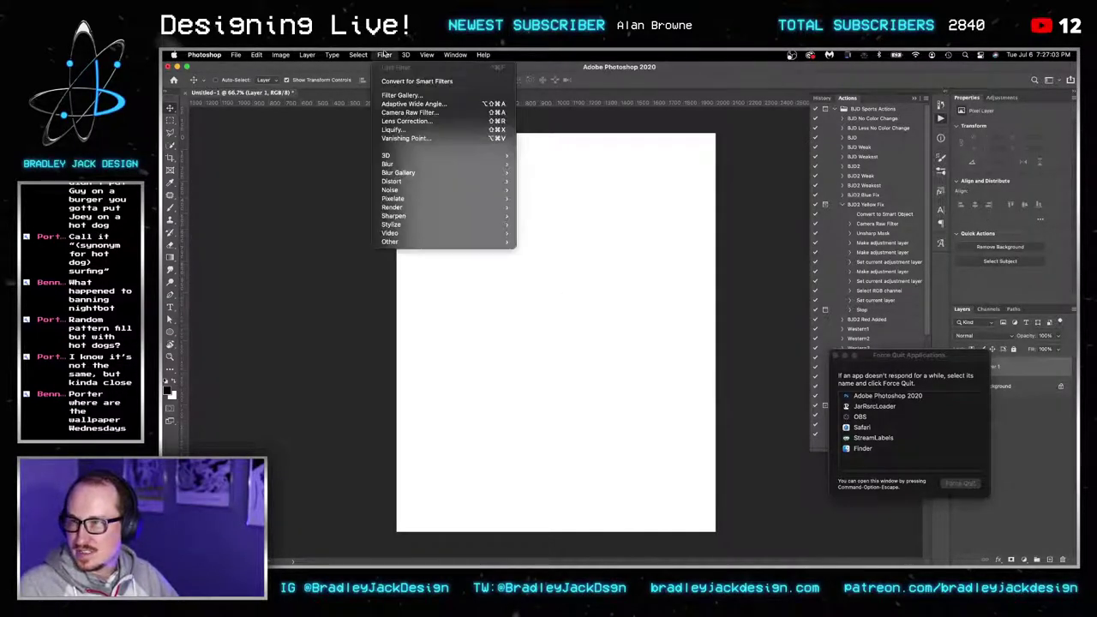
mouse_move(281, 55)
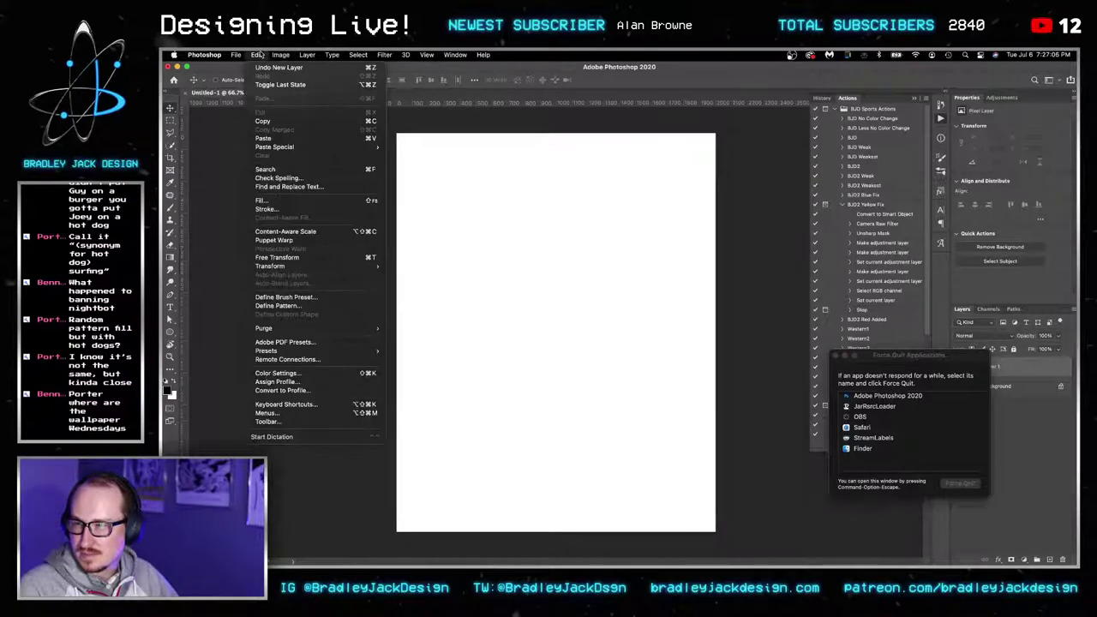
left_click(300, 200)
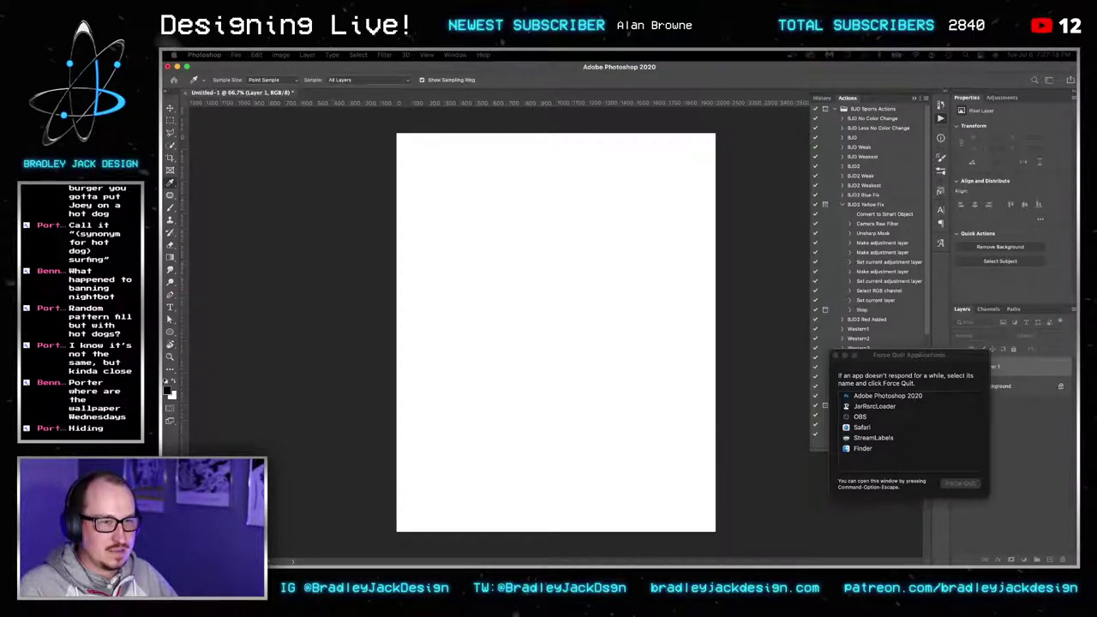
key("Escape")
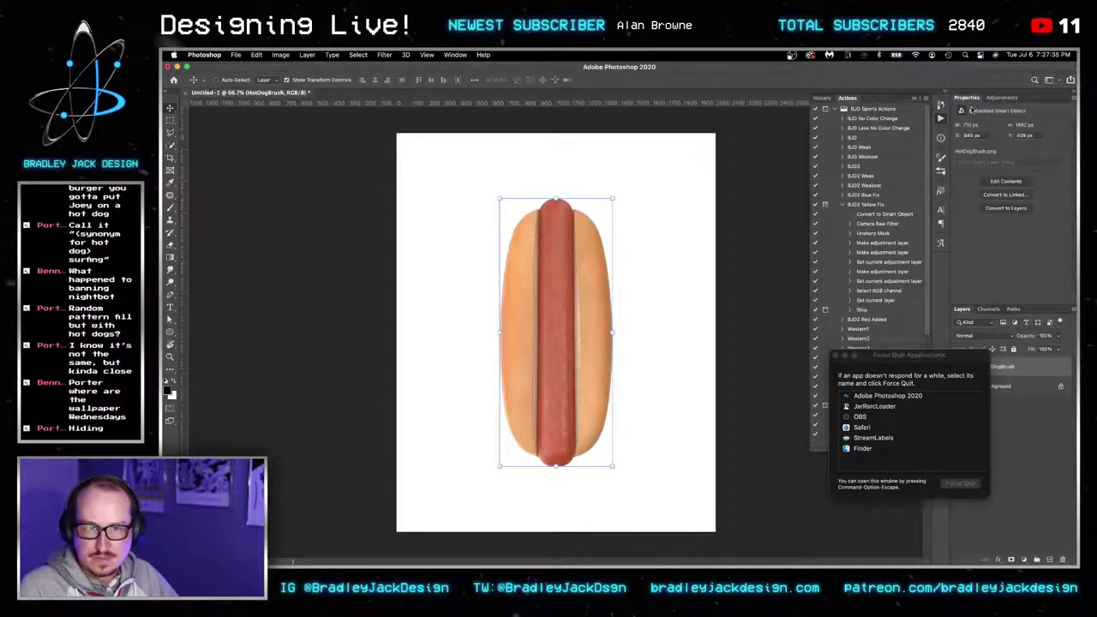
Display the saved patterns, move the hot dog toward the upper right of the canvas, and create a new pattern from the artwork.
left_click(455, 54)
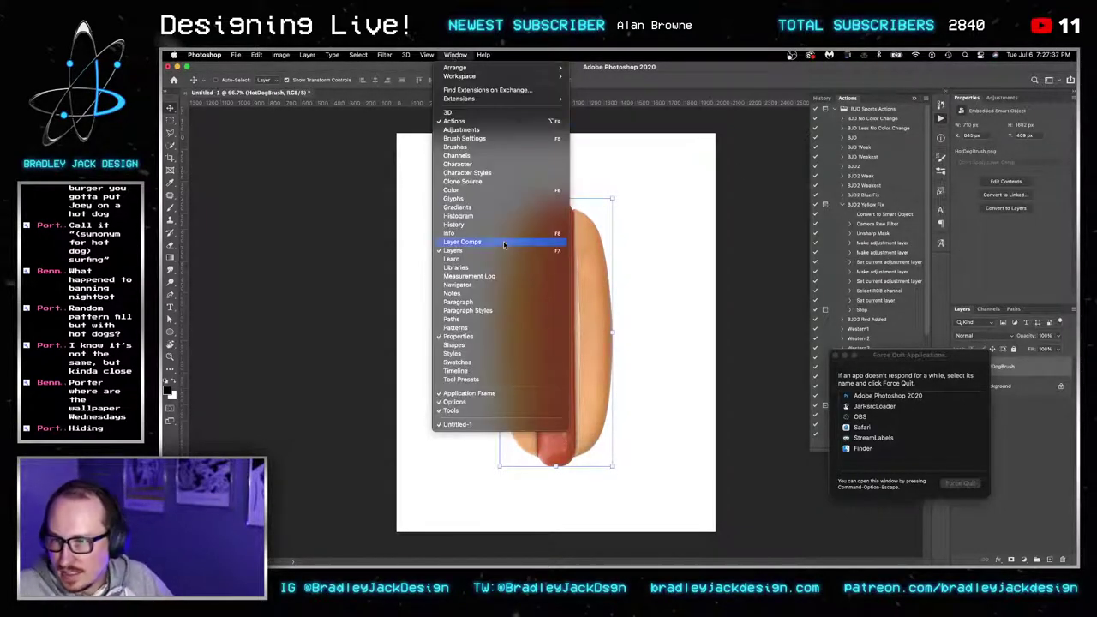
left_click(485, 328)
left_click_drag(523, 308, 582, 291)
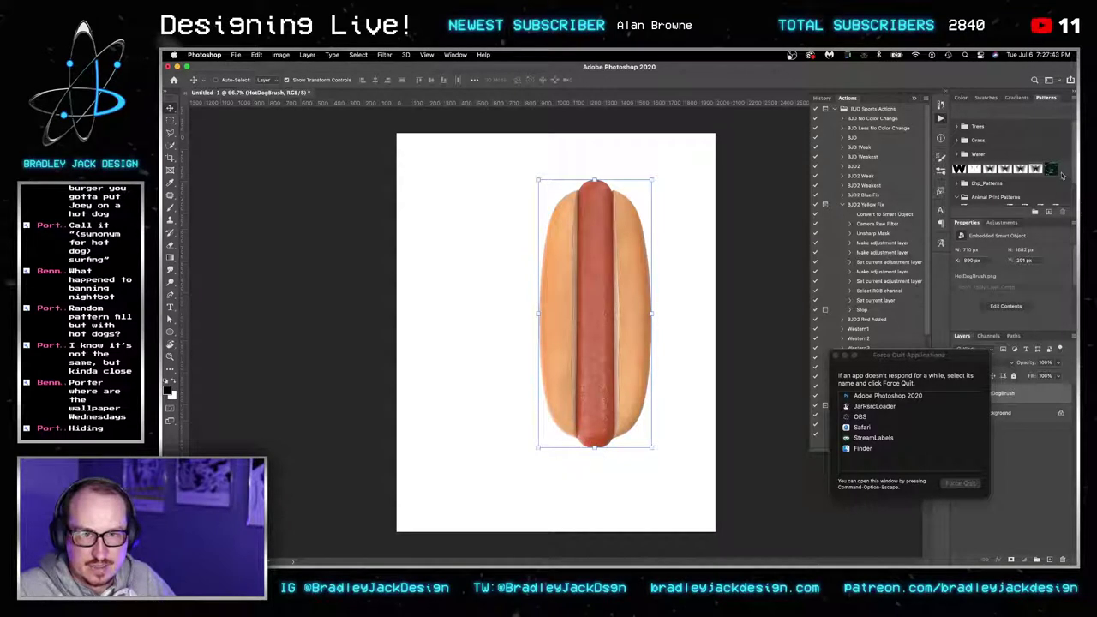
left_click(1039, 196)
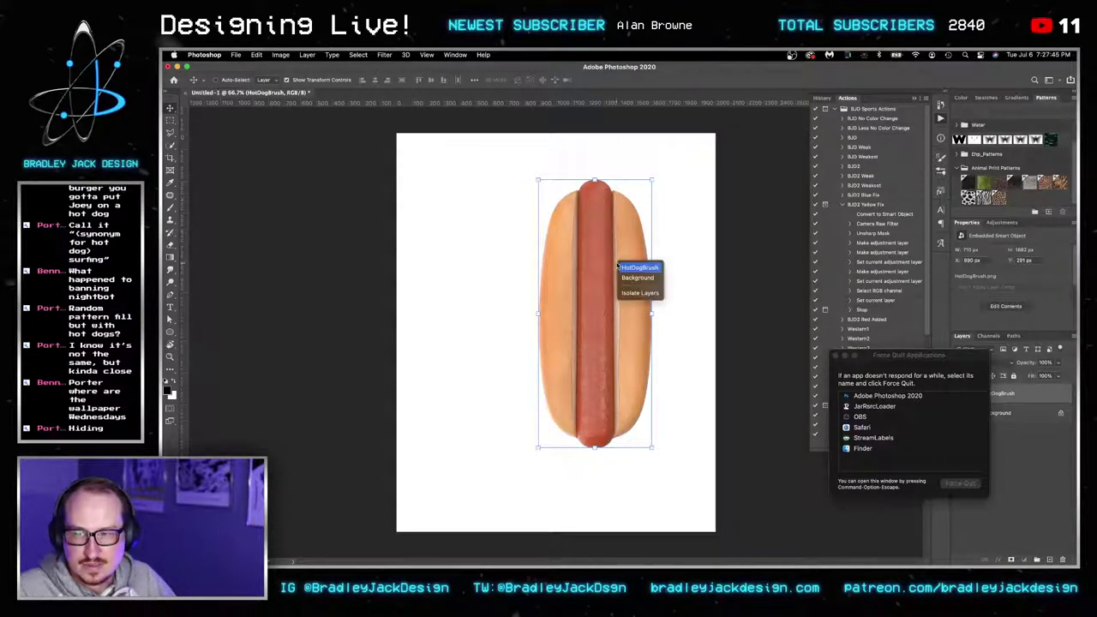
left_click(1049, 214)
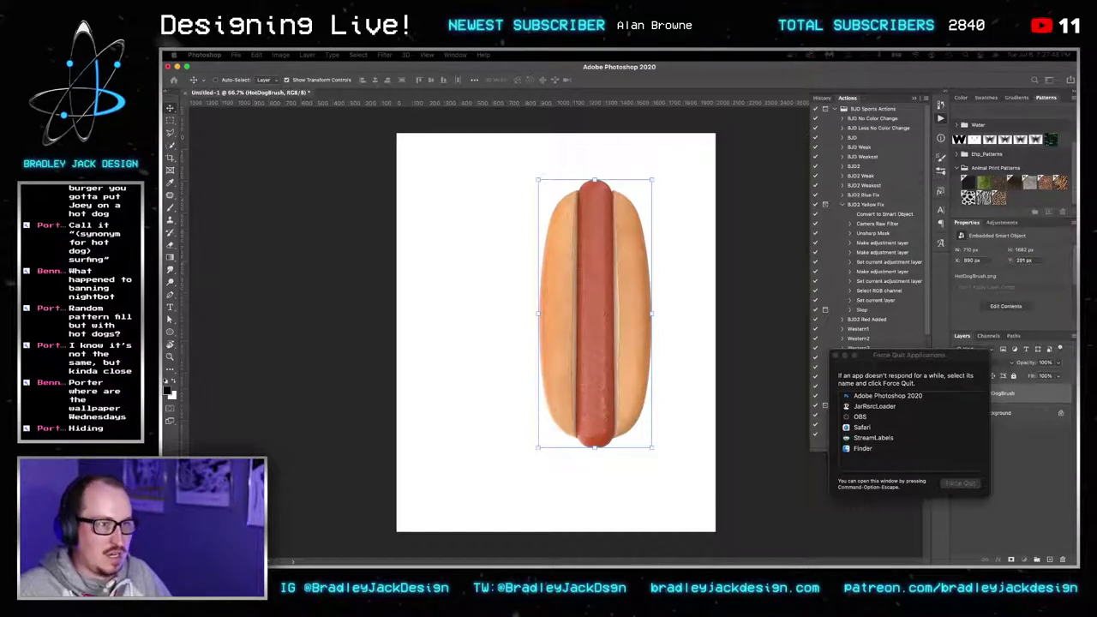
key("Return")
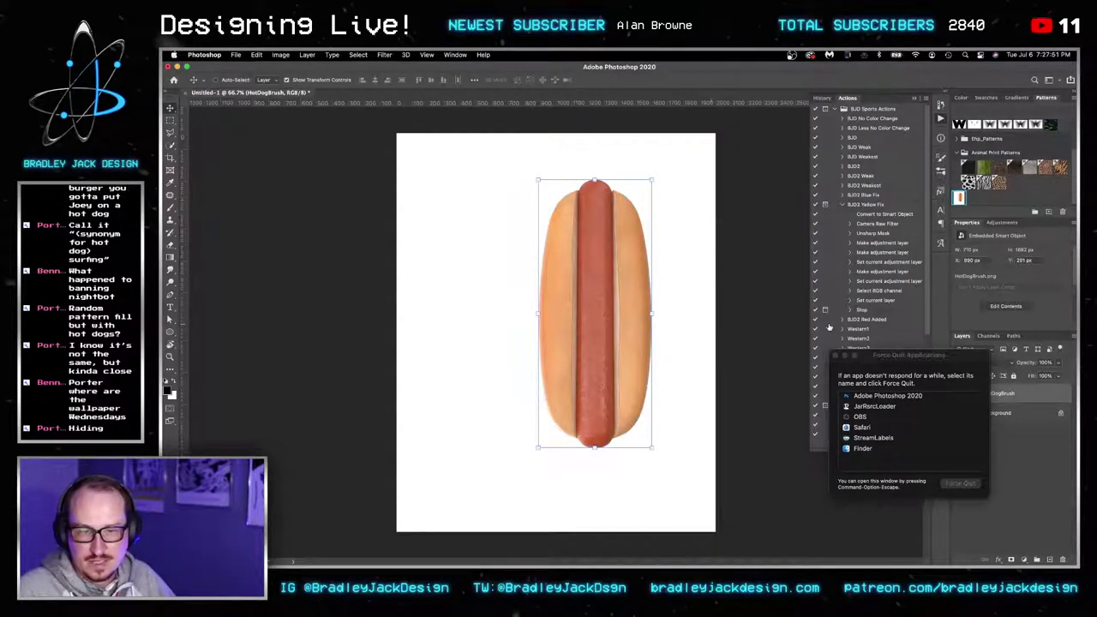
Try filling a new blank layer with the hot dog pattern.
key("super+alt+shift+n")
right_click(437, 271)
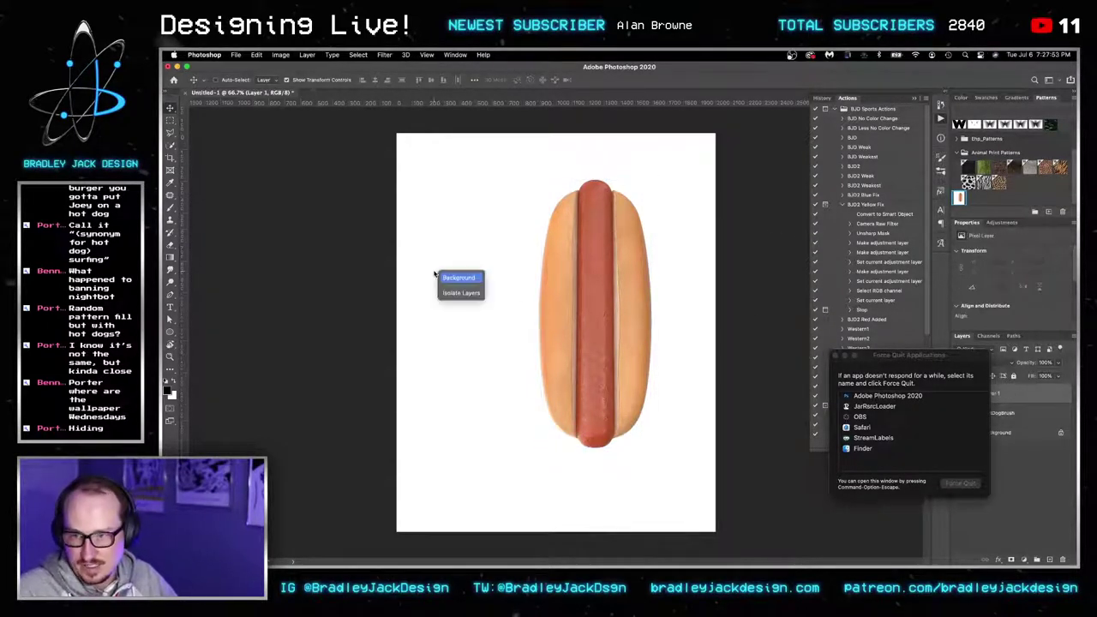
left_click(400, 267)
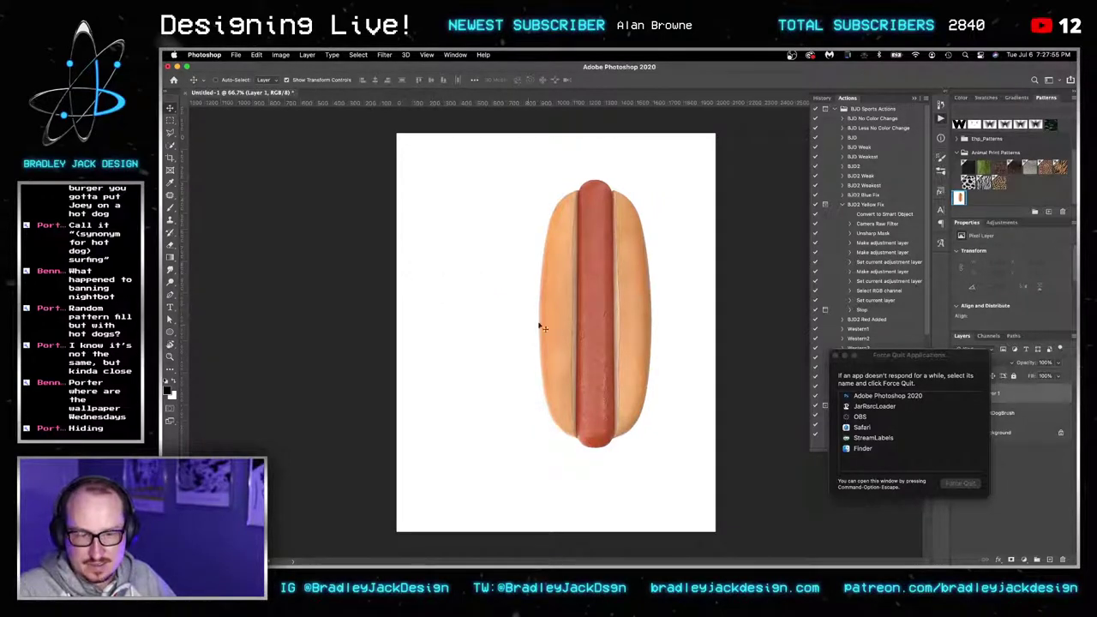
left_click(257, 54)
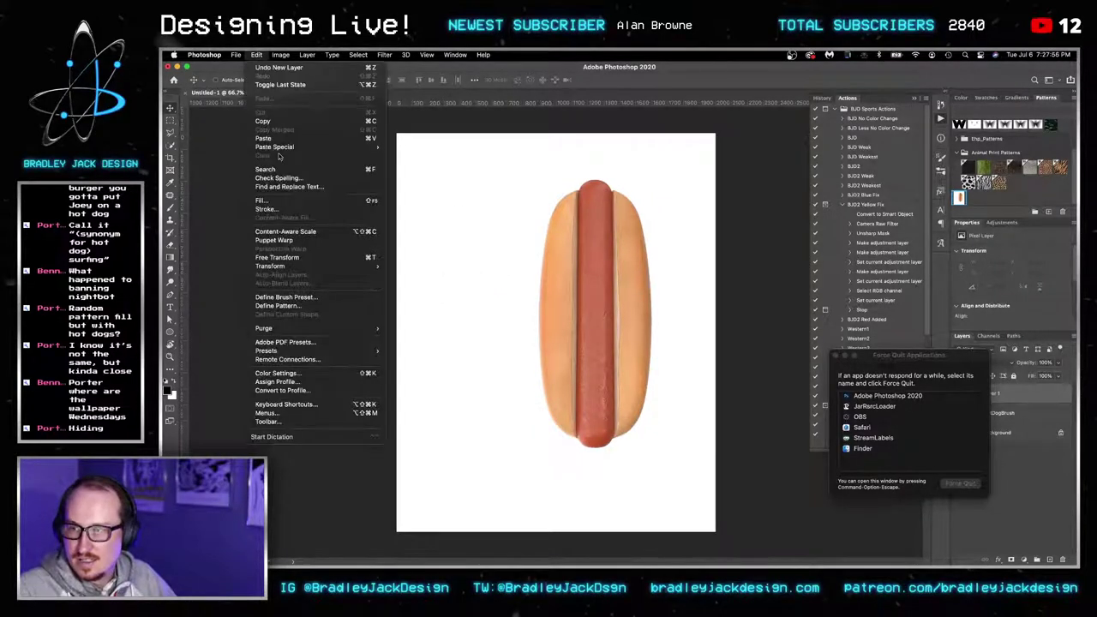
left_click(291, 201)
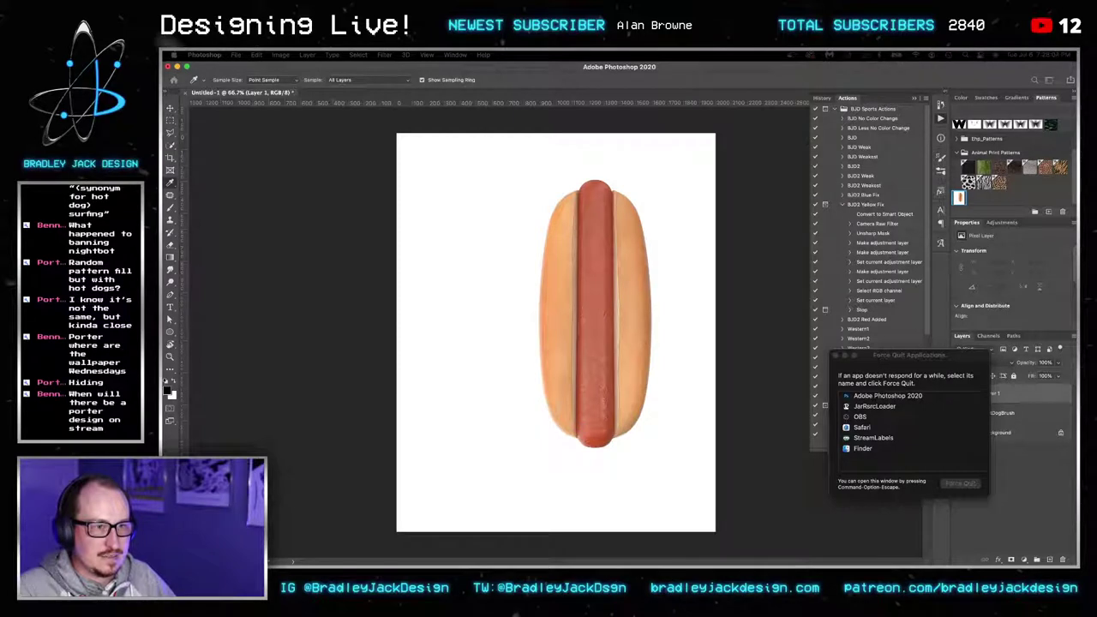
key("v")
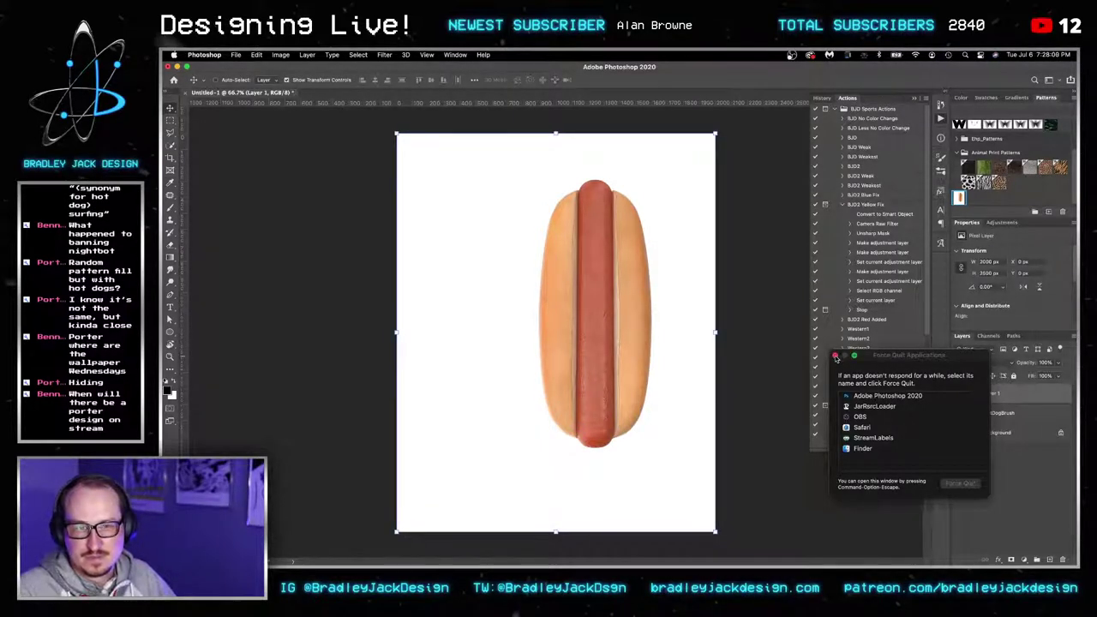
Close the Force Quit window and delete the filled layer and the HotDogBrush layer.
left_click(836, 357)
mouse_move(615, 395)
left_mouse_down()
mouse_move(508, 410)
mouse_move(617, 407)
left_mouse_up()
key("BackSpace")
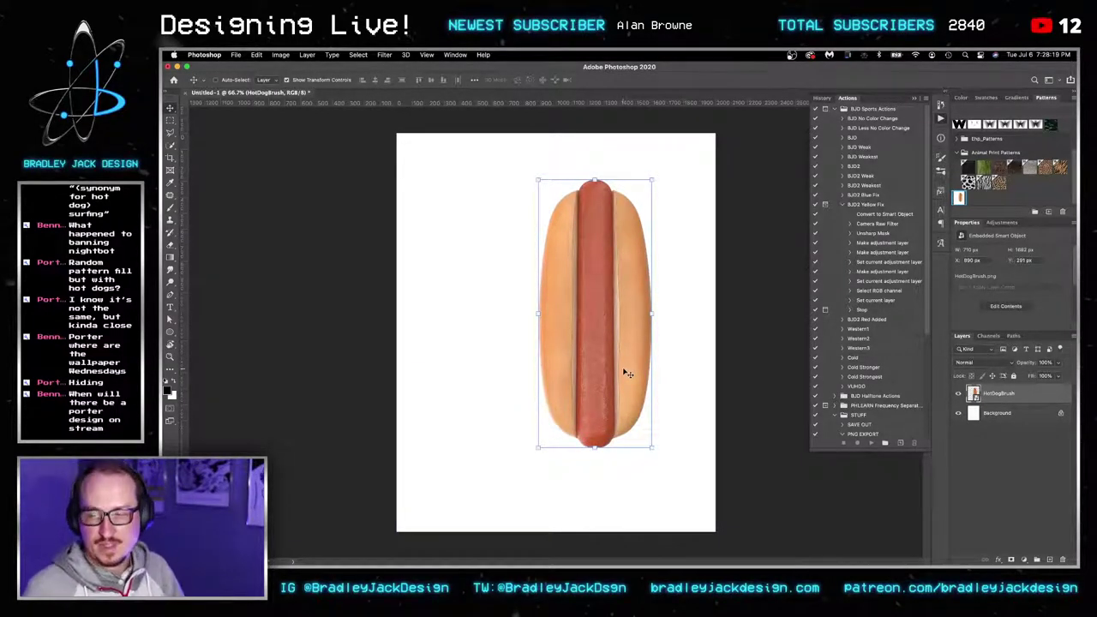
left_click_drag(623, 369, 576, 360)
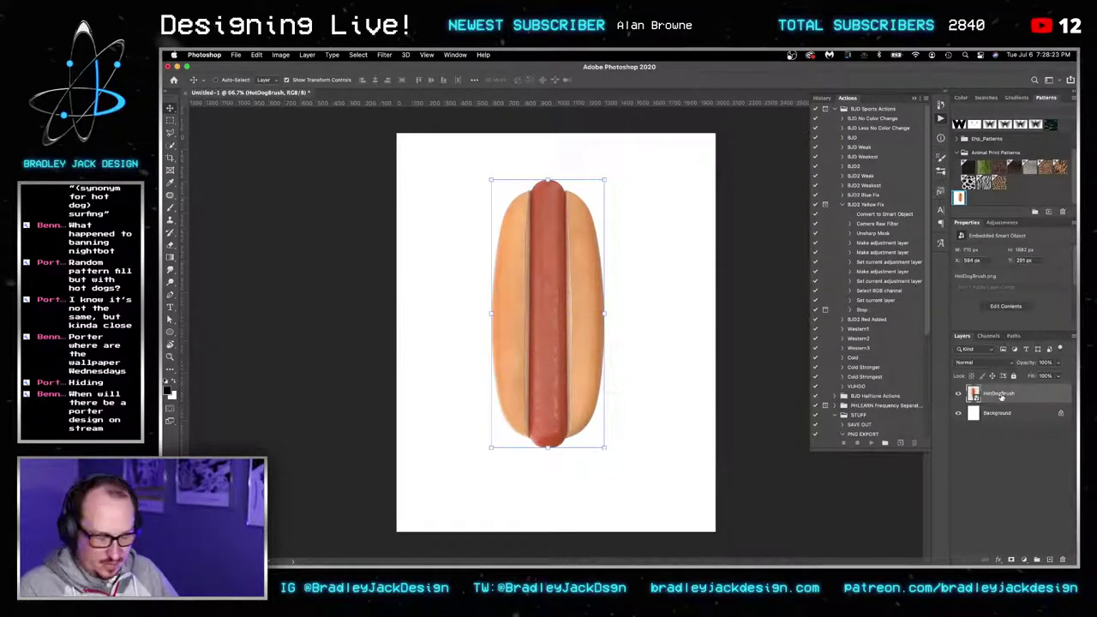
key("BackSpace")
Place the hotdogchestnut image and the belt-holding hot dog eater cutout in the document, and hide the hotdogchestnut layer.
key("super+Tab")
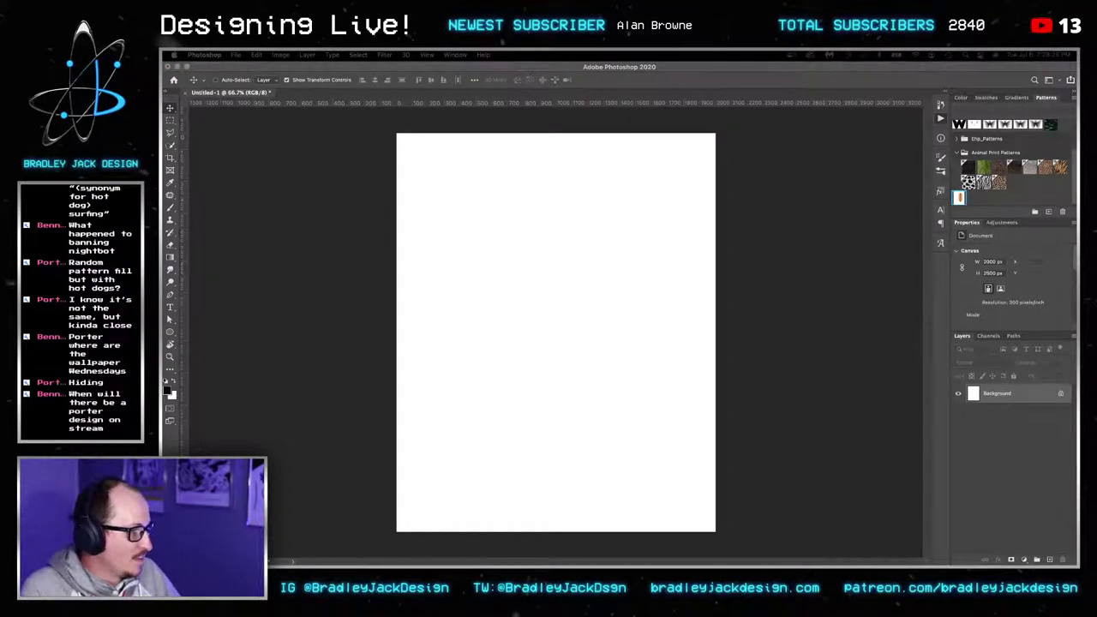
mouse_move(553, 372)
left_mouse_down()
mouse_move(524, 360)
mouse_move(538, 357)
left_mouse_up()
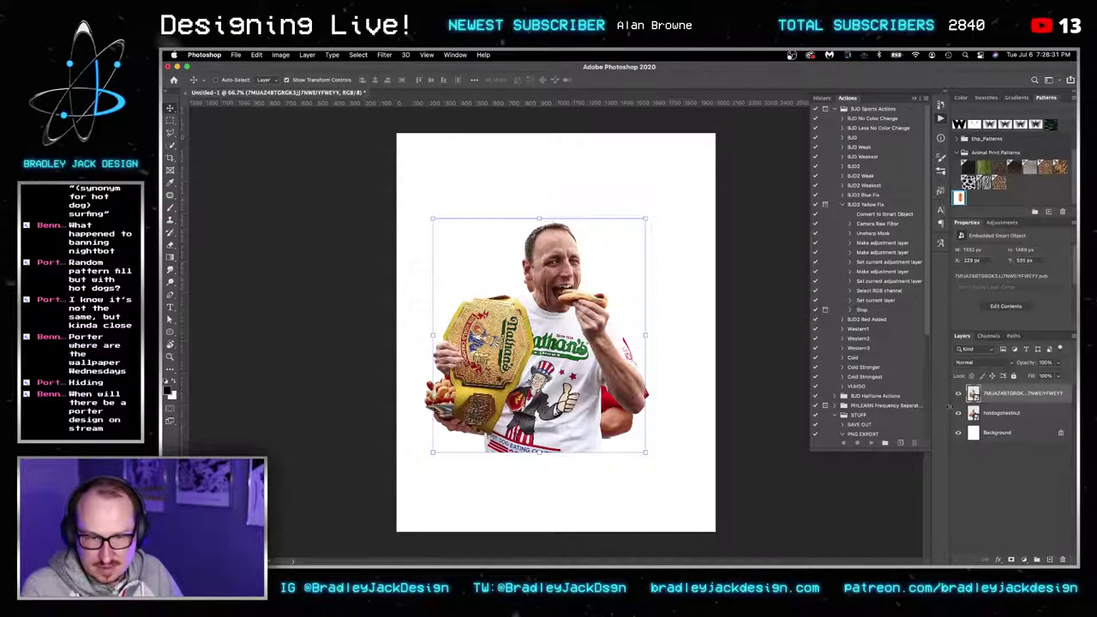
left_click(960, 413)
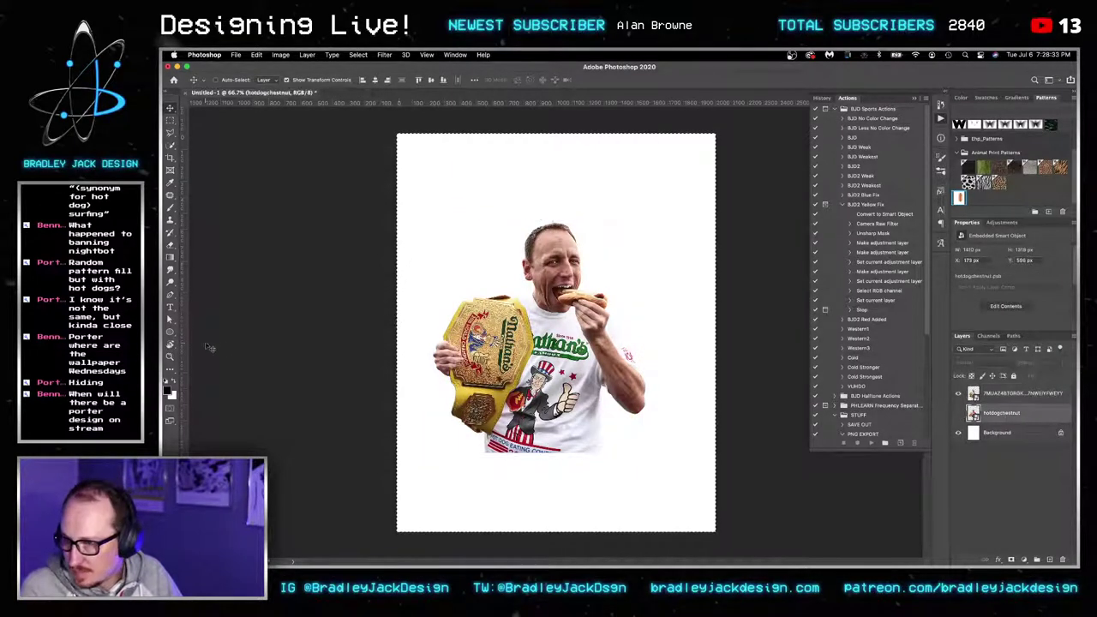
Add vertical and horizontal guides through the canvas centre, and clear the selection with the eater's layer active.
left_click_drag(184, 354, 556, 338)
left_click_drag(574, 105, 606, 333)
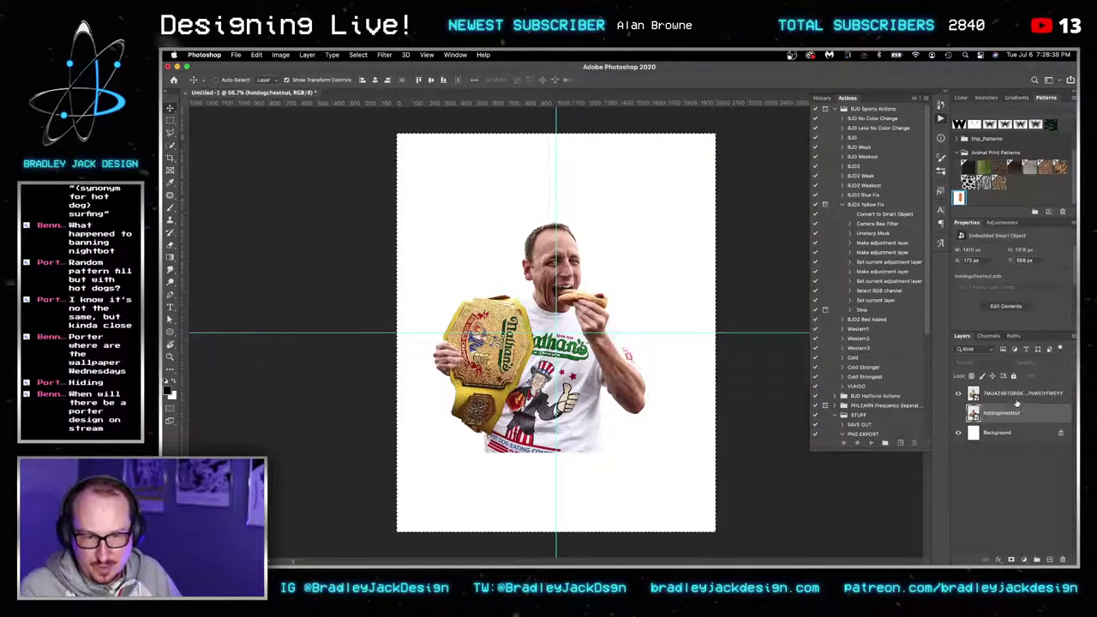
left_click(1001, 393)
key("super+d")
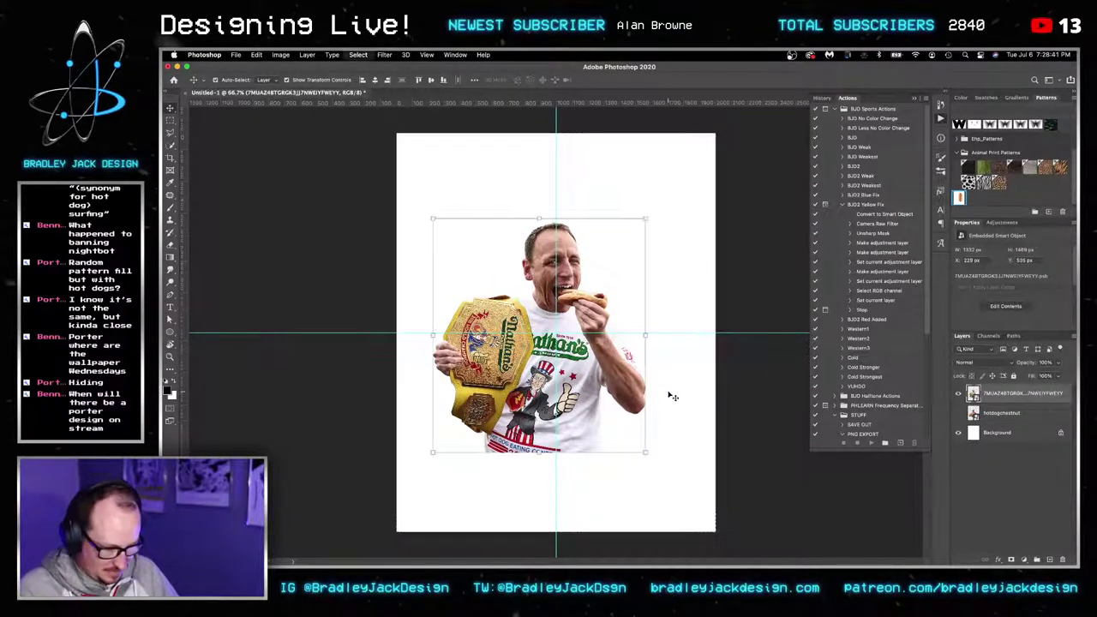
Enlarge the eater cutout to about 2537 px wide and position it so the figure fills the canvas.
key("super+t")
left_click_drag(712, 452, 859, 558)
left_click_drag(576, 371, 613, 399)
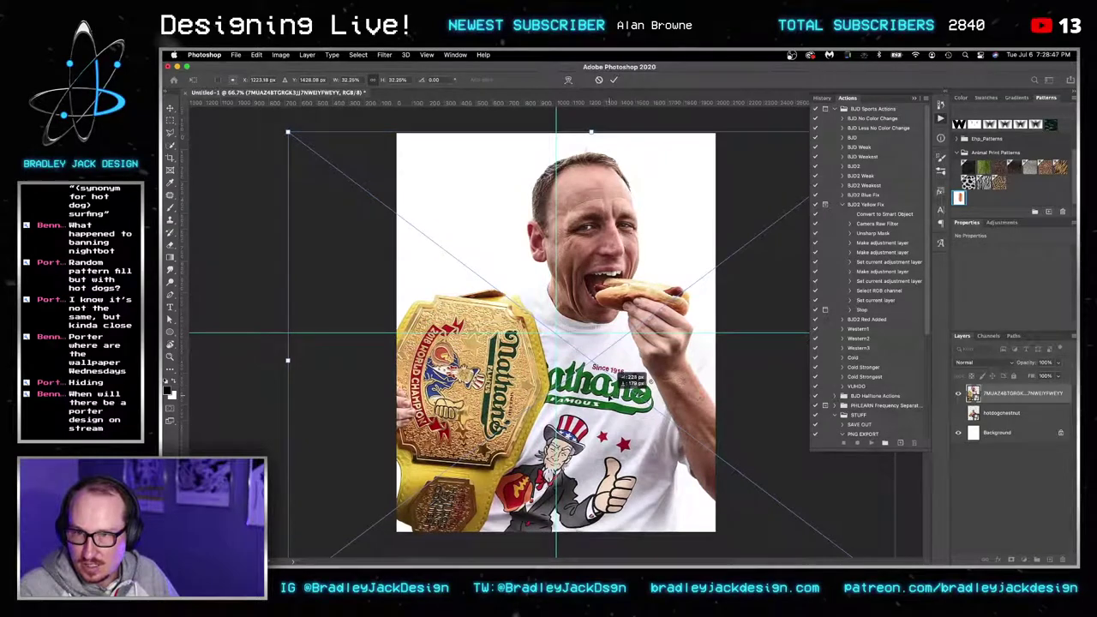
key("Return")
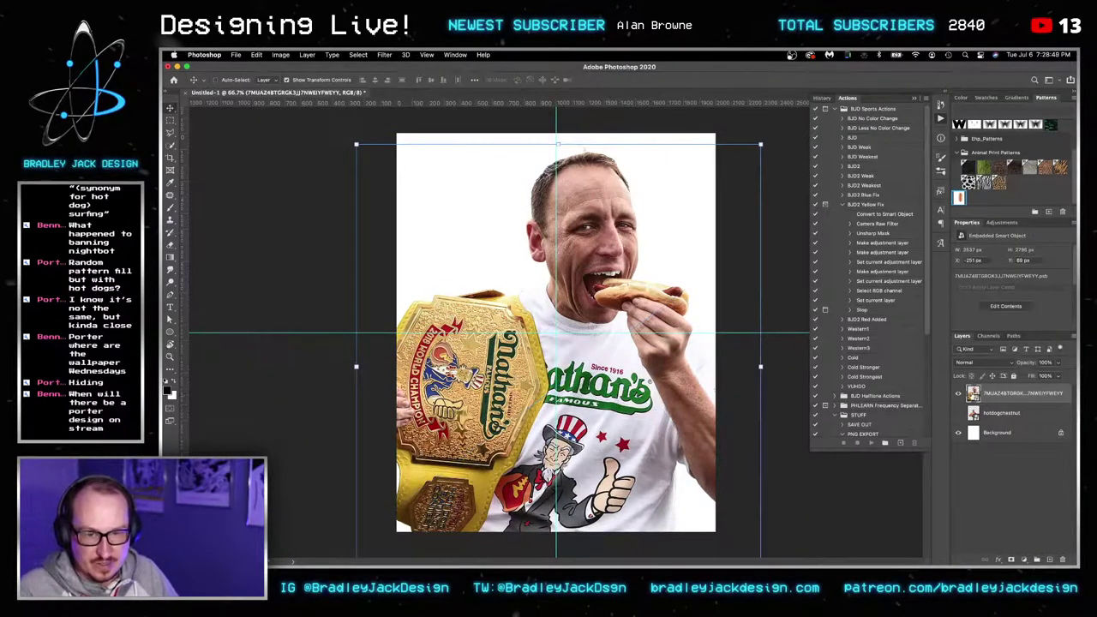
Open the eater smart object's contents and clip the adjustment layers from Selective Color 2 down to Channel Mixer 1 onto Layer 0.
double_click(973, 394)
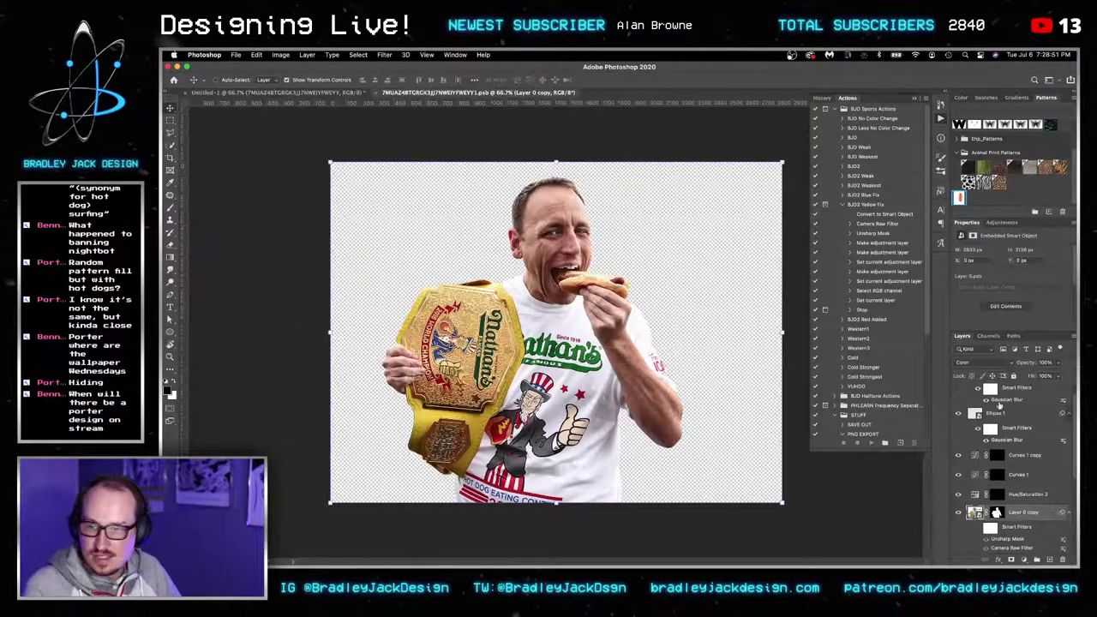
key("z")
left_click_drag(554, 220, 583, 222)
left_click(1031, 495)
scroll(1032, 501, "up", 1)
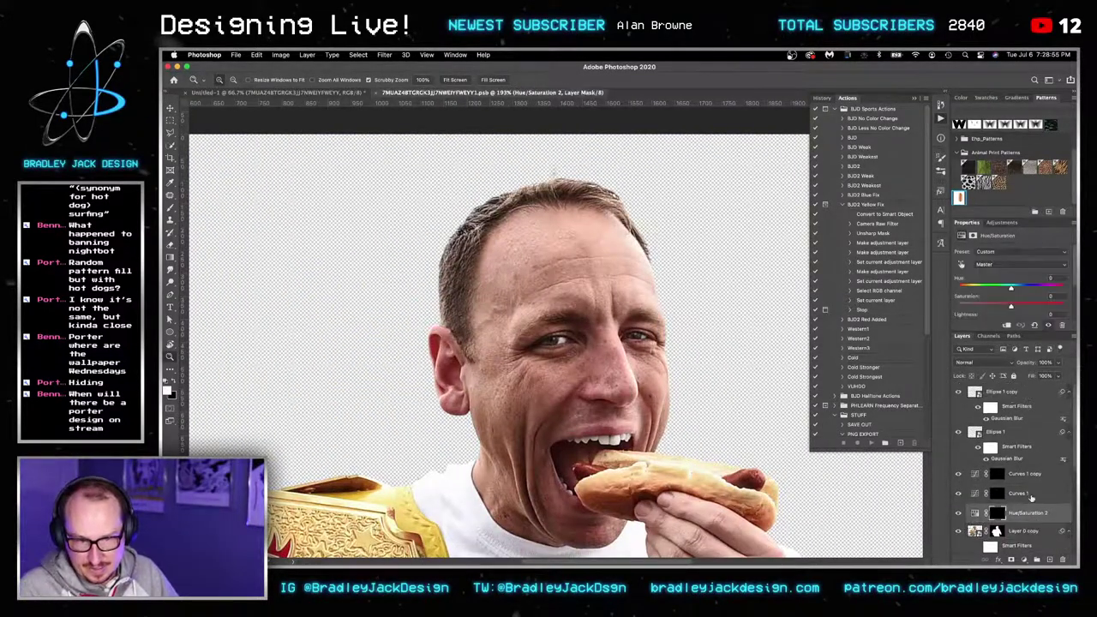
left_click(1012, 392)
scroll(1022, 487, "down", 3)
left_click(1022, 493, "shift")
right_click(1022, 494)
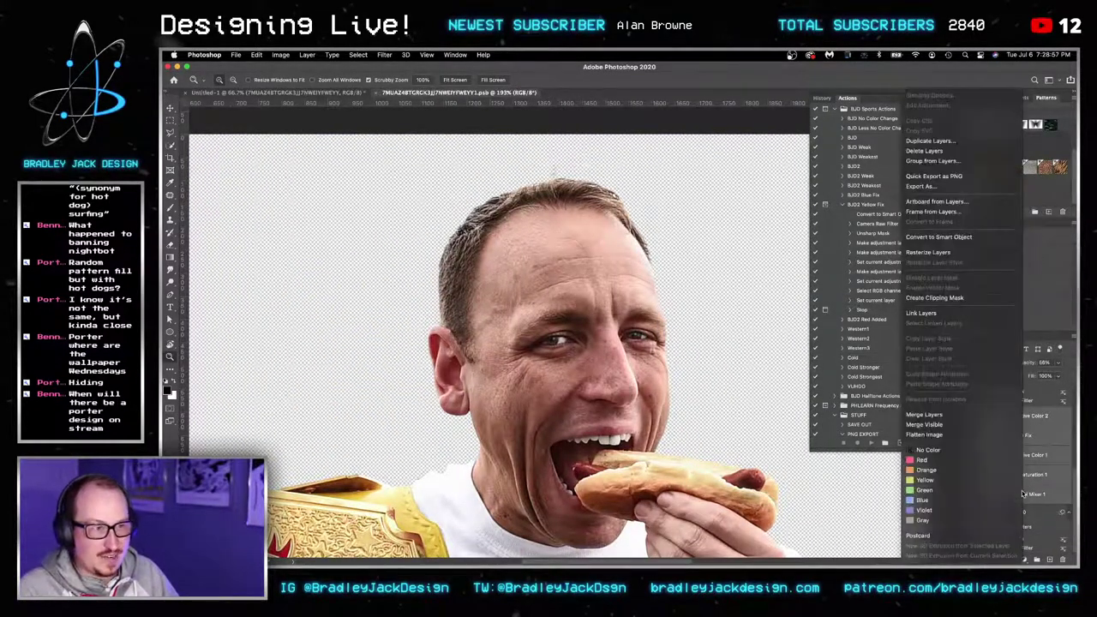
left_click(934, 297)
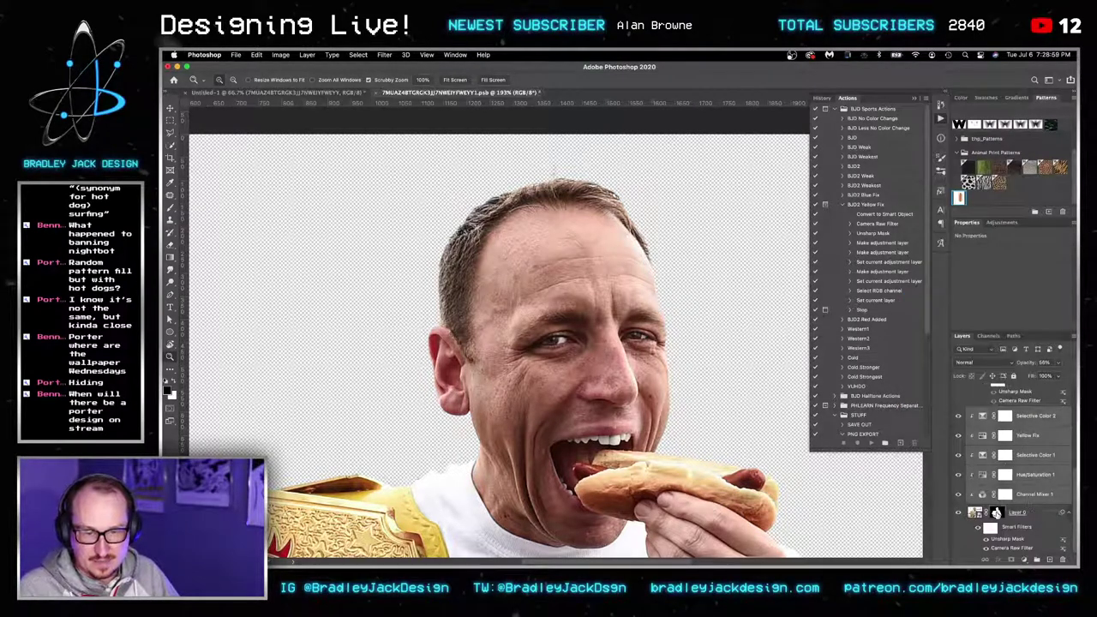
Try brushing the hair edge at the top of the head on Layer 0's mask at 20% opacity.
left_click(996, 512)
key("b")
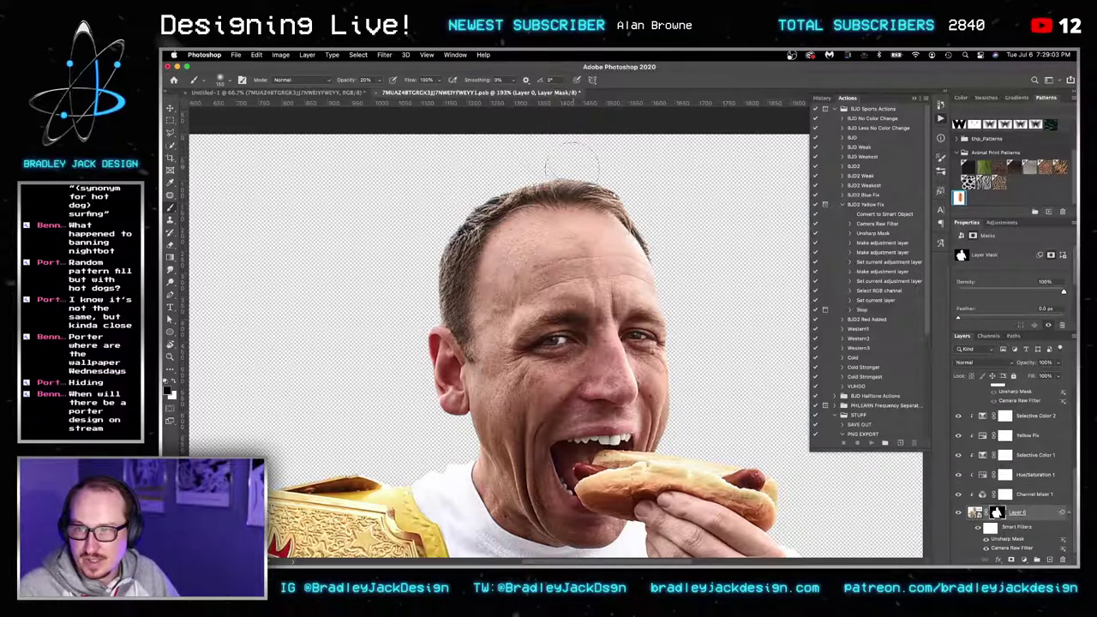
left_click_drag(571, 192, 590, 221)
key("super+z")
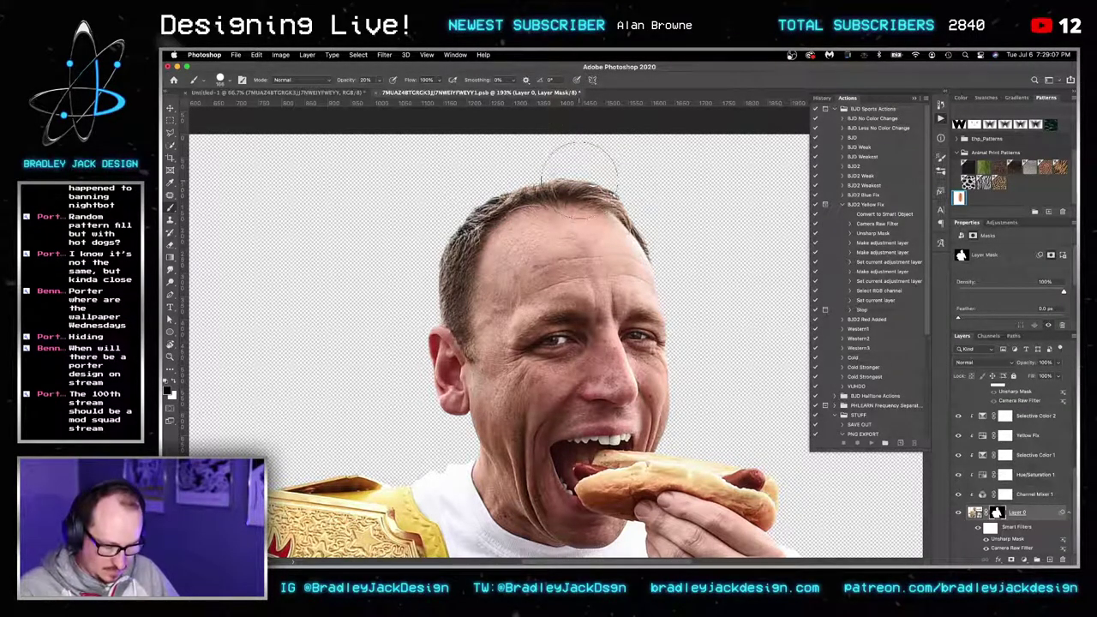
key("x")
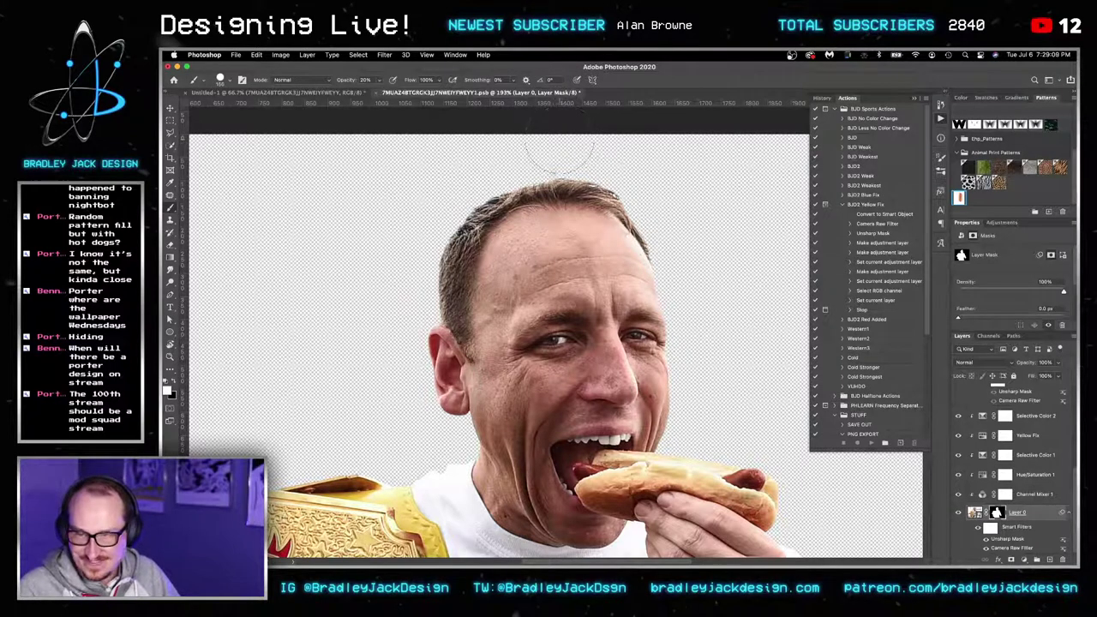
key("x")
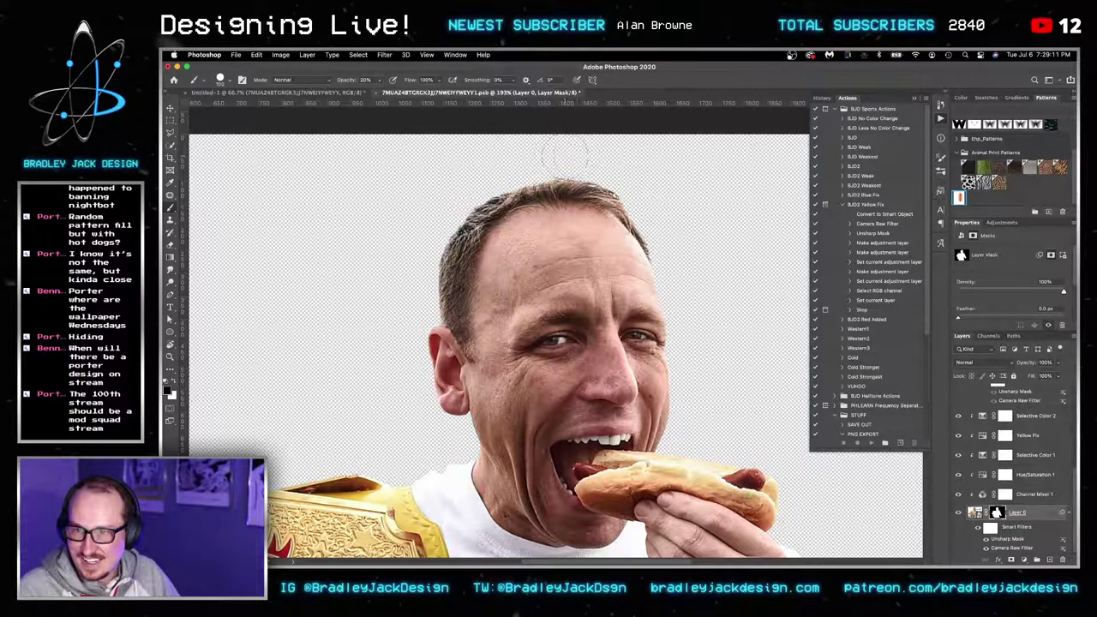
Save the smart object's contents and return to the Untitled-1 document.
key("super+s")
key("v")
key("ctrl+Tab")
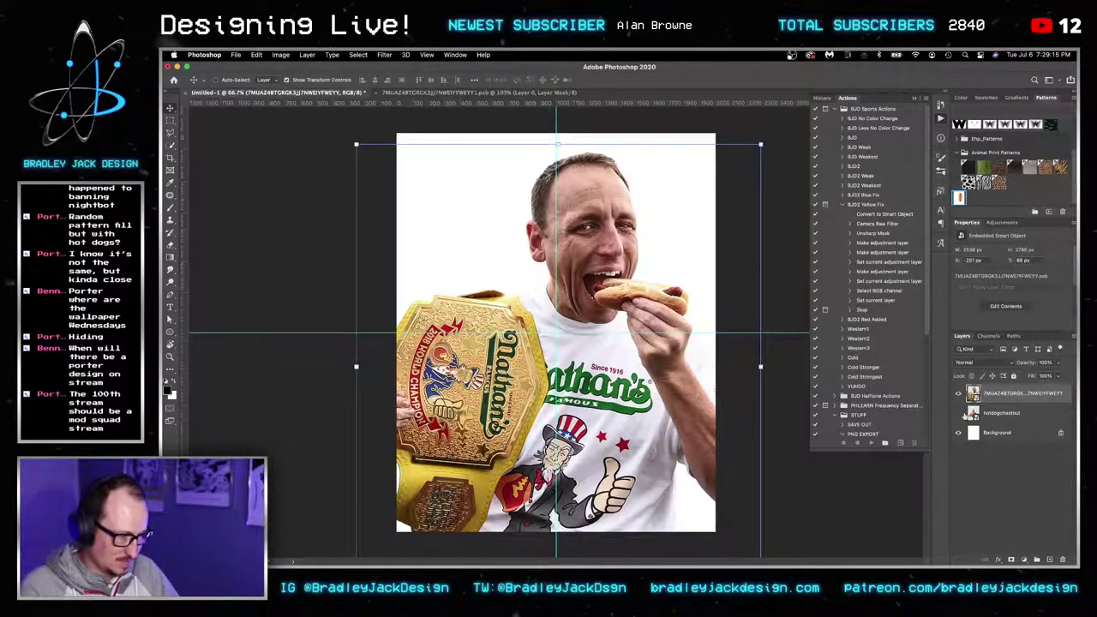
Create five copies of the eater staggered diagonally down to the right, and move copy 5 below the original layer.
key("m")
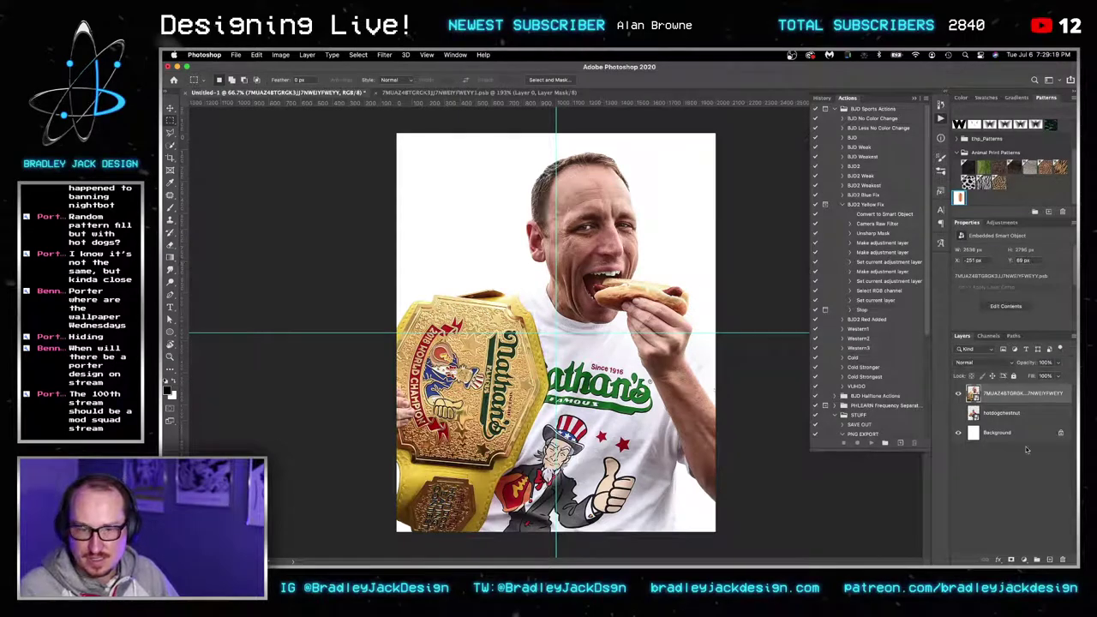
key("v")
left_click_drag(596, 263, 636, 276)
left_click_drag(635, 275, 689, 295)
left_click_drag(1015, 401, 1015, 485)
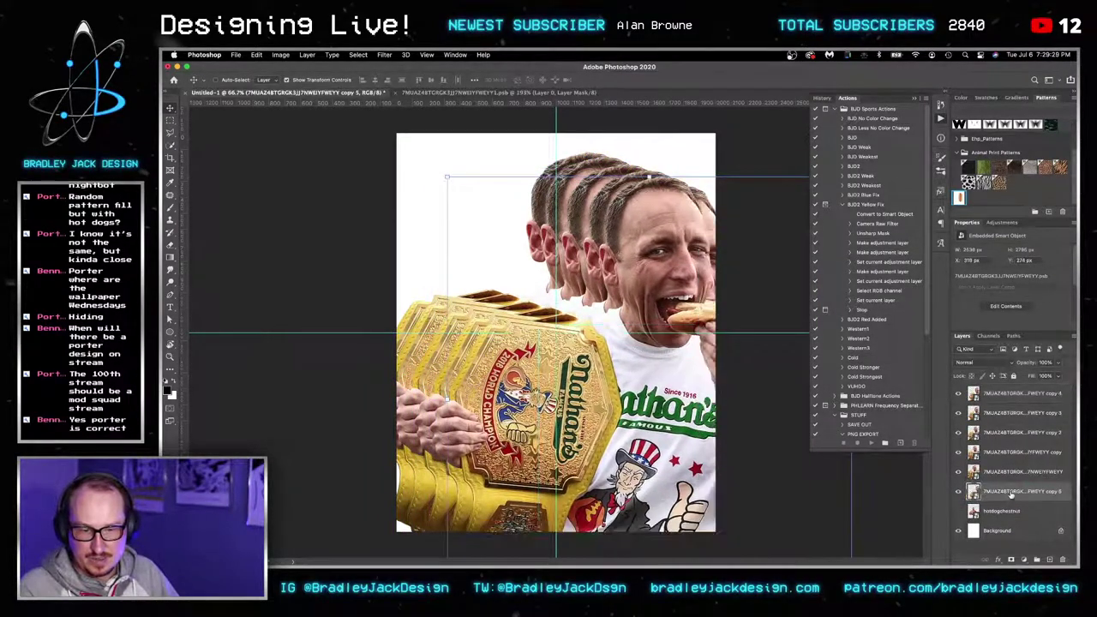
Distribute the original eater layer and its five copies evenly.
left_click(989, 394)
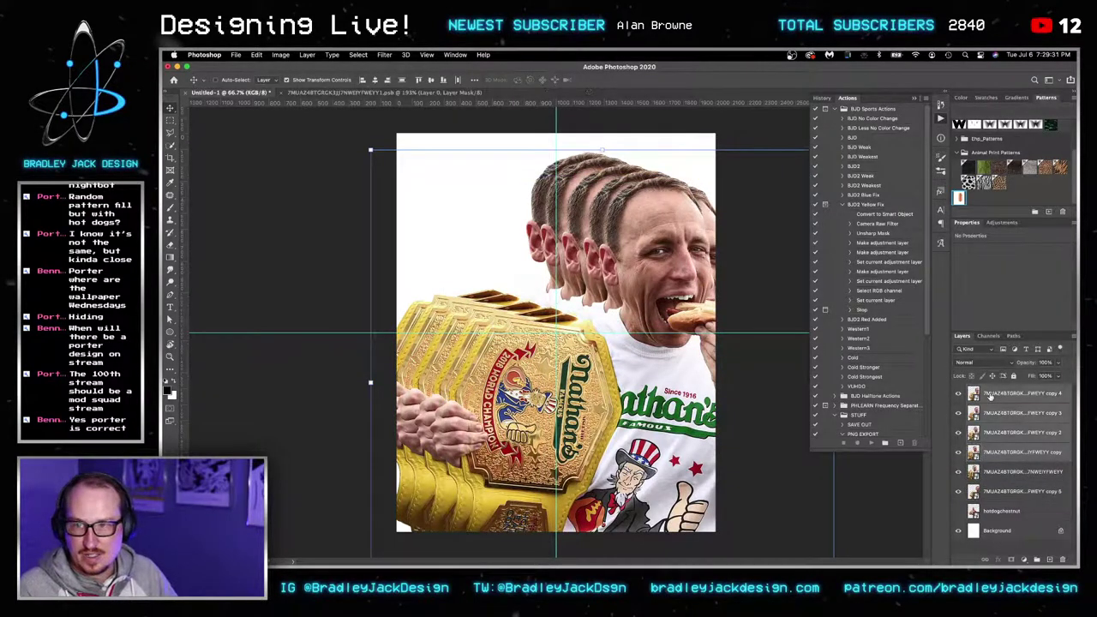
left_click(988, 488, "shift")
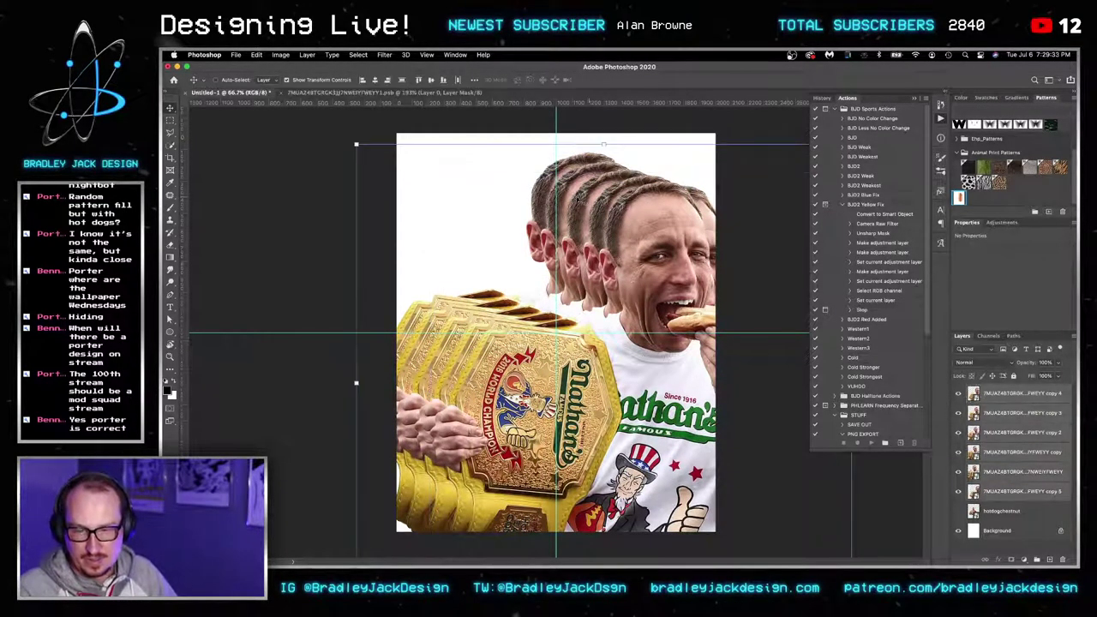
left_click(401, 79)
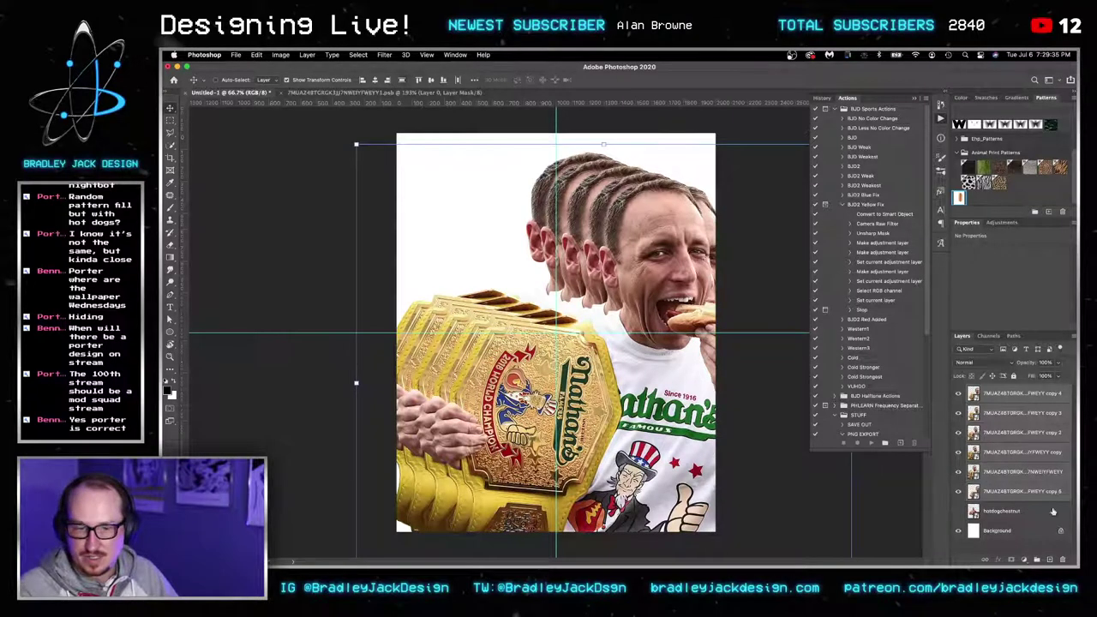
Reverse the stacking order of the eater layers so the original is in front and the copies recede in sequence behind it.
left_click(1000, 497)
left_click(993, 480)
left_click_drag(988, 457, 990, 480)
left_click_drag(985, 435, 994, 480)
left_click_drag(1000, 392, 1029, 476)
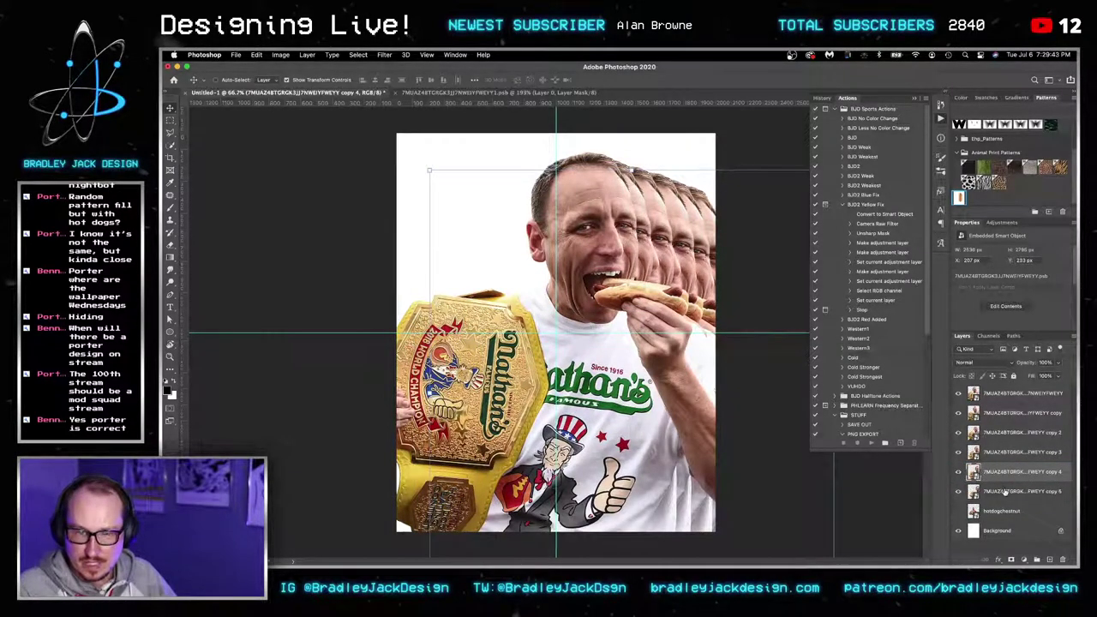
Distribute the original eater layer and all five reordered copies evenly once more.
left_click(1004, 491)
left_click(997, 394, "shift")
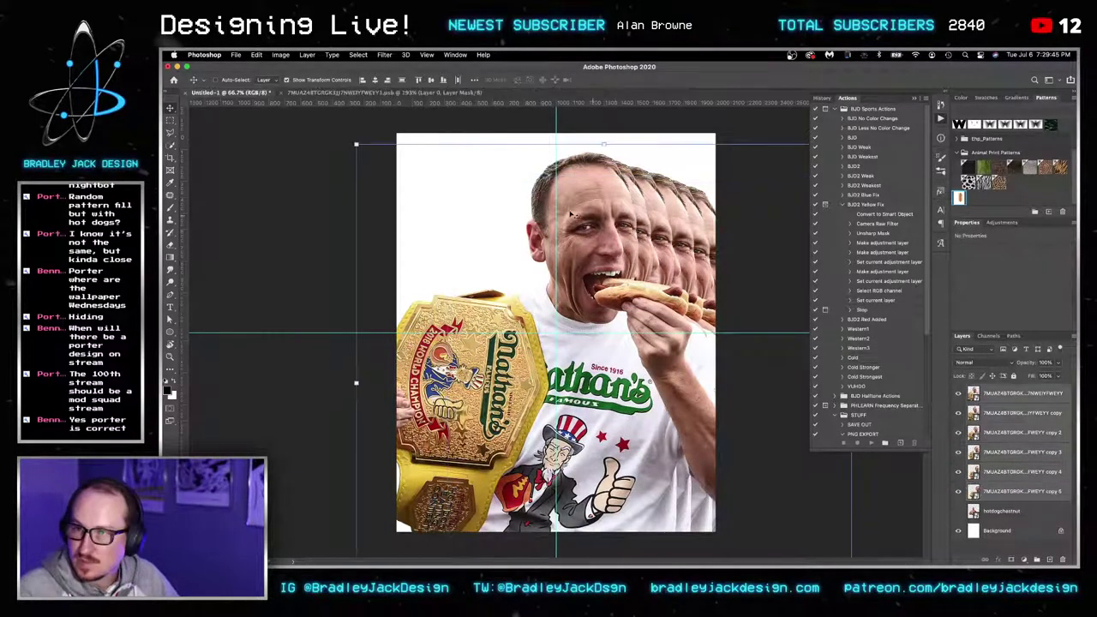
left_click(457, 80)
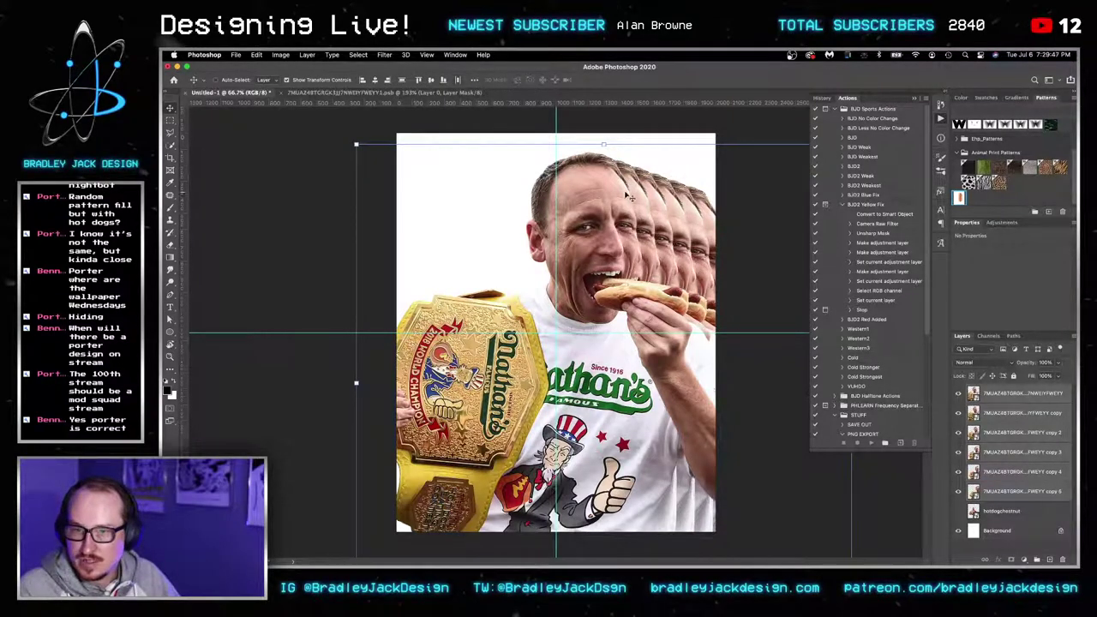
left_click(992, 401)
key("m")
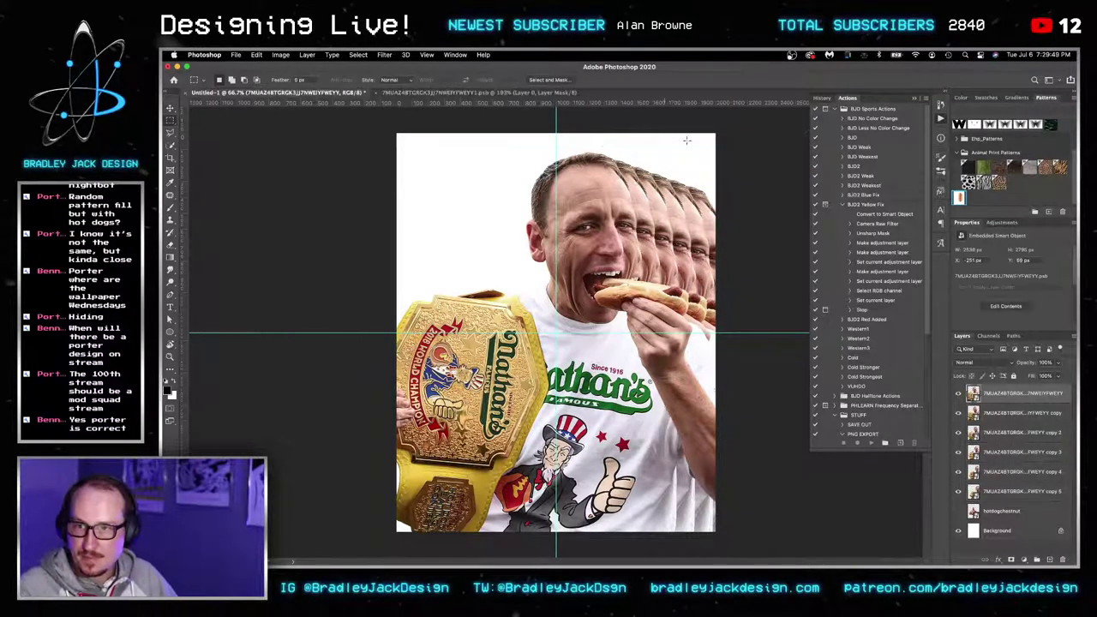
left_click_drag(735, 135, 768, 312)
key("Return")
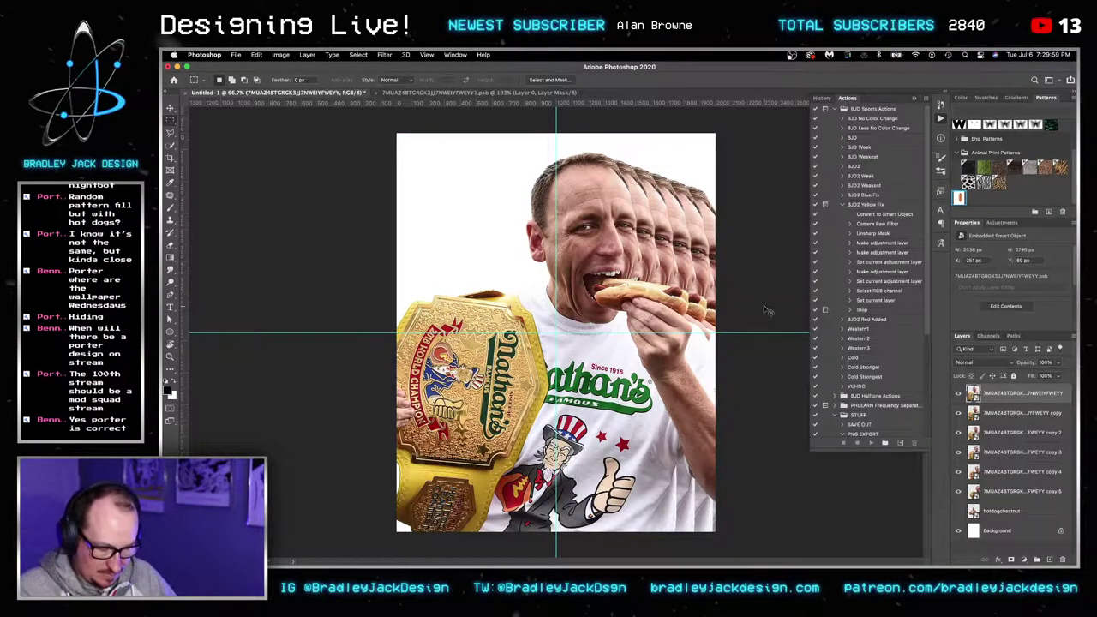
Scale the original eater and its five copies together to about 84% and move them up the canvas.
key("v")
left_click(994, 492, "shift")
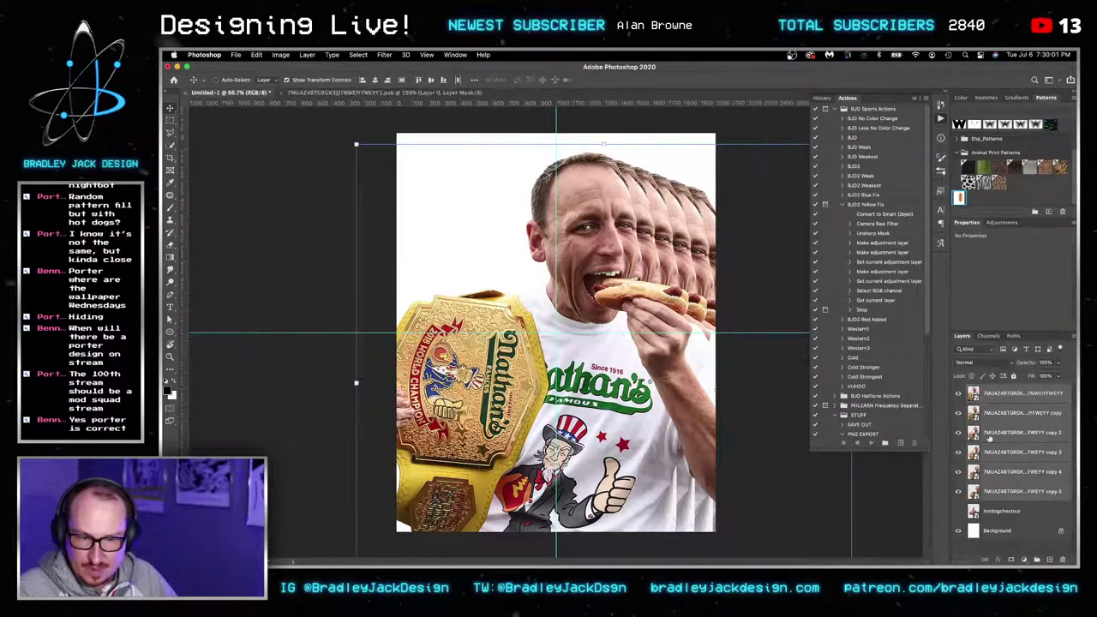
key("ctrl+t")
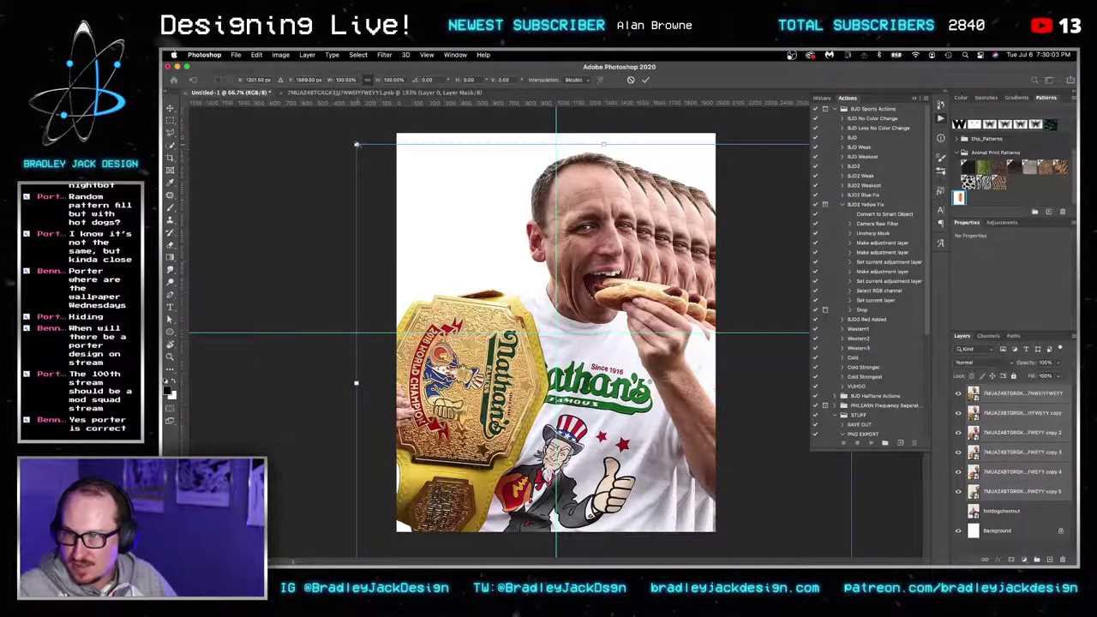
left_click_drag(357, 144, 406, 174)
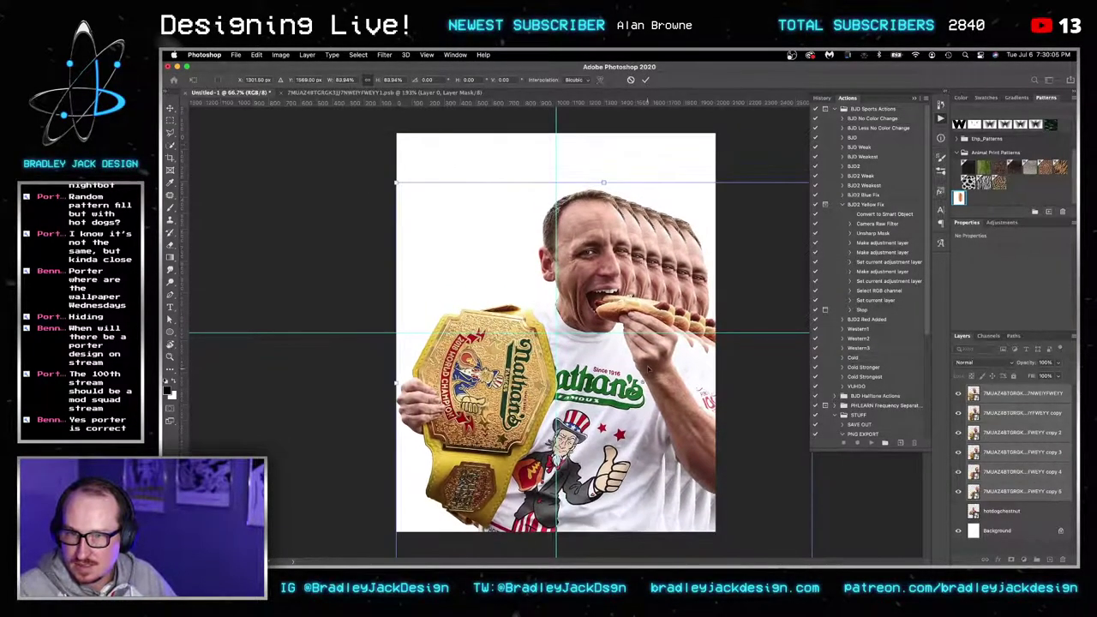
left_click_drag(649, 370, 643, 333)
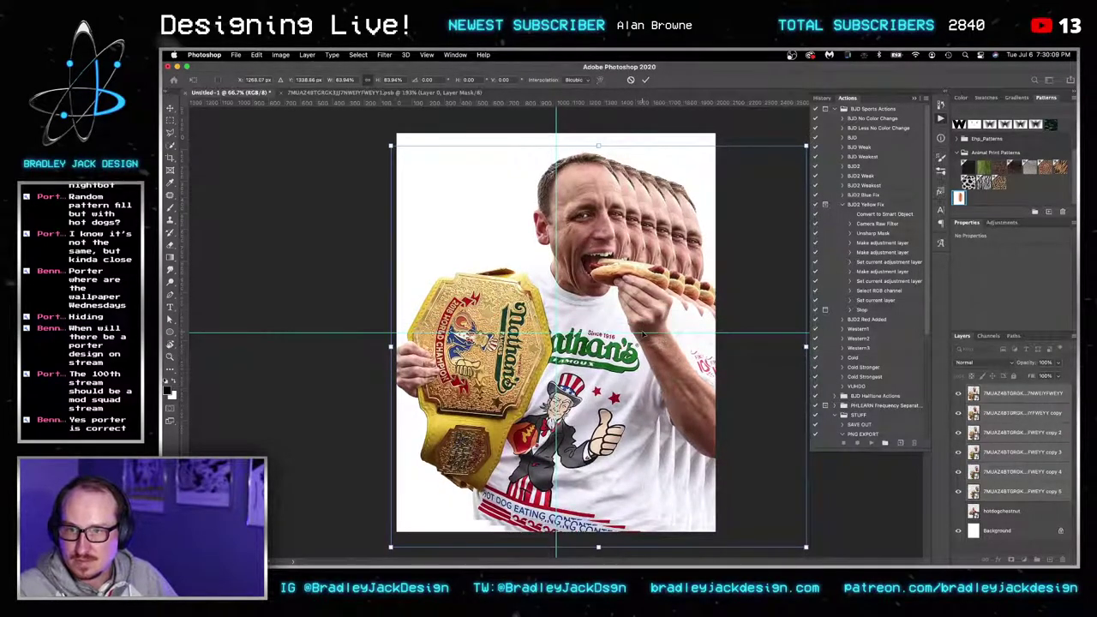
key("Return")
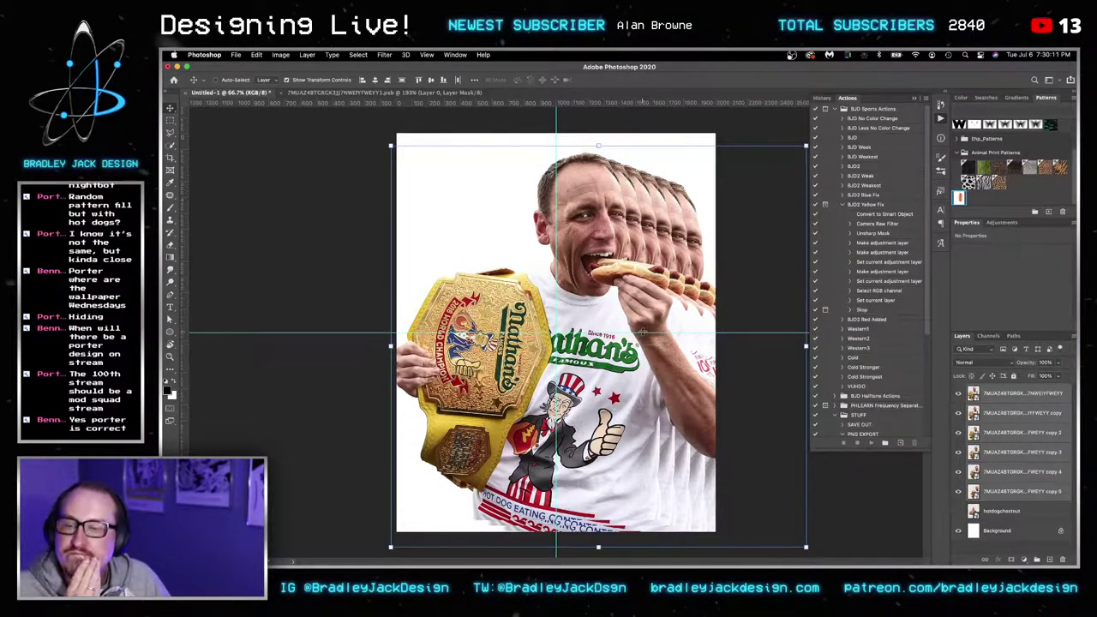
Delete the five eater copies, keeping only the original eater layer.
left_click(1004, 477)
left_click(1001, 485)
left_click(993, 414, "shift")
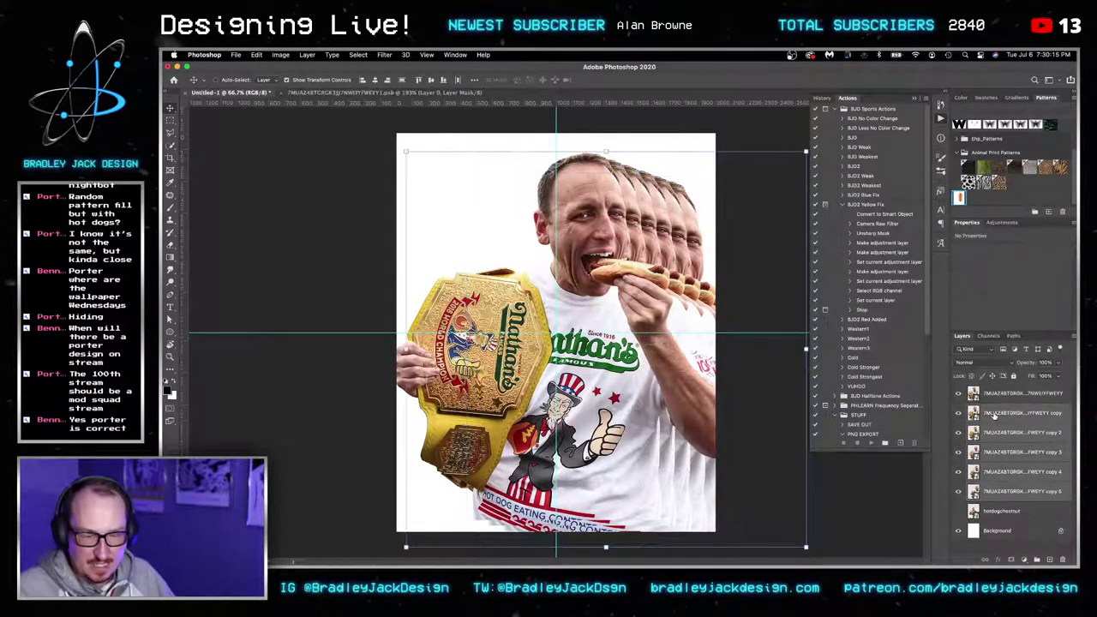
key("Delete")
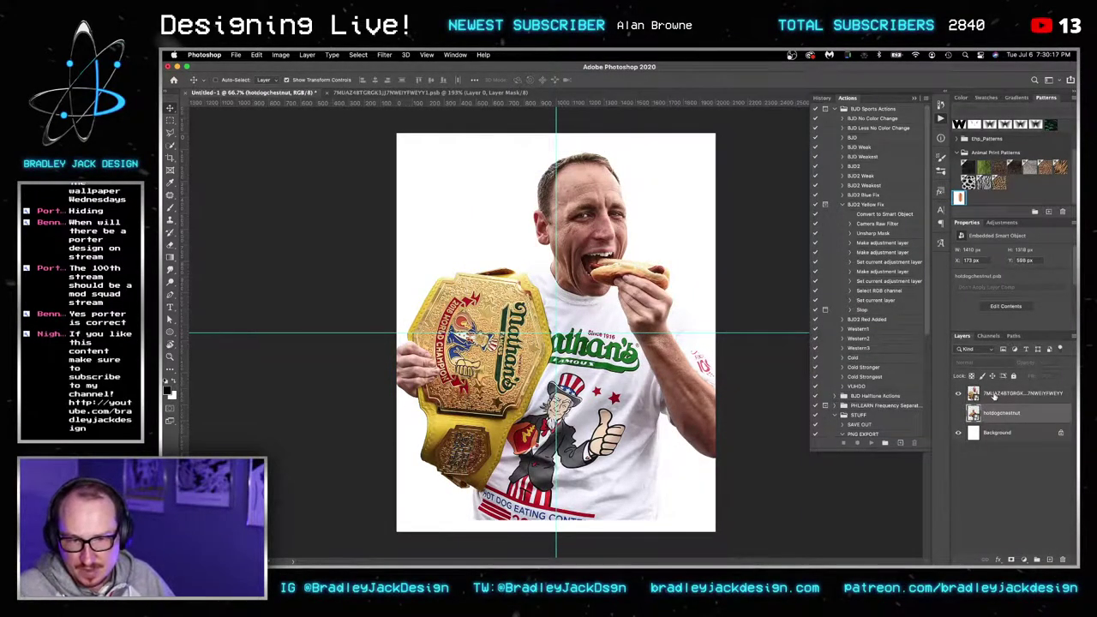
Scale the original eater layer to about 18.8% and move it up to the top of the canvas.
left_click(994, 396)
key("ctrl+t")
left_click_drag(842, 518, 764, 458)
left_click_drag(728, 422, 707, 361)
left_click_drag(706, 358, 705, 355)
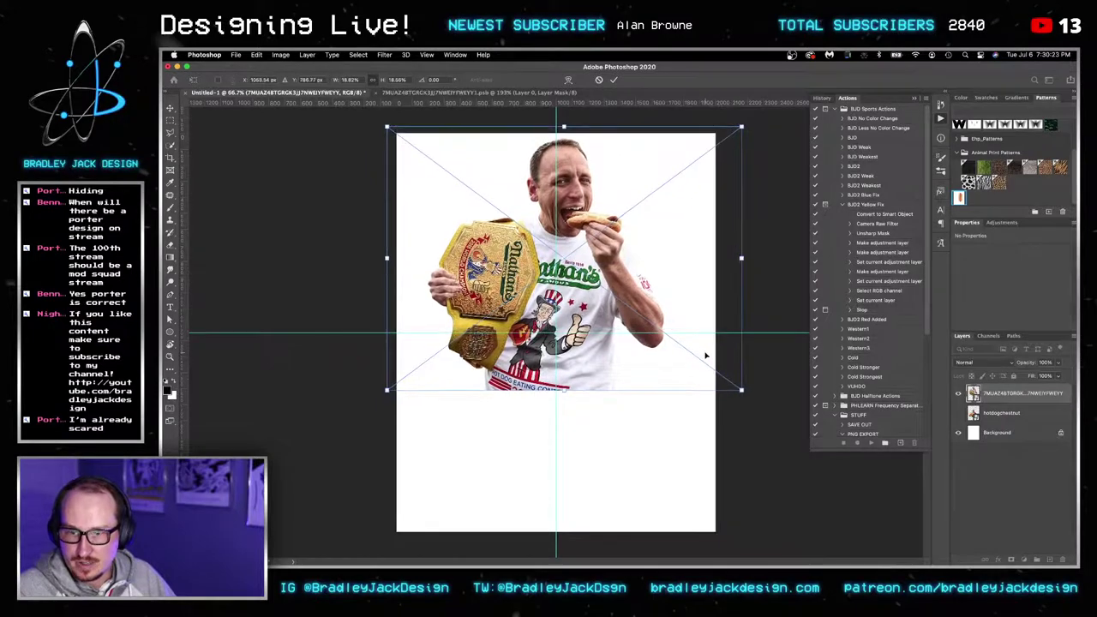
key("Return")
Try an unmasked duplicate of the eater turned upside down and moved lower, and delete it.
key("super+j")
key("super+t")
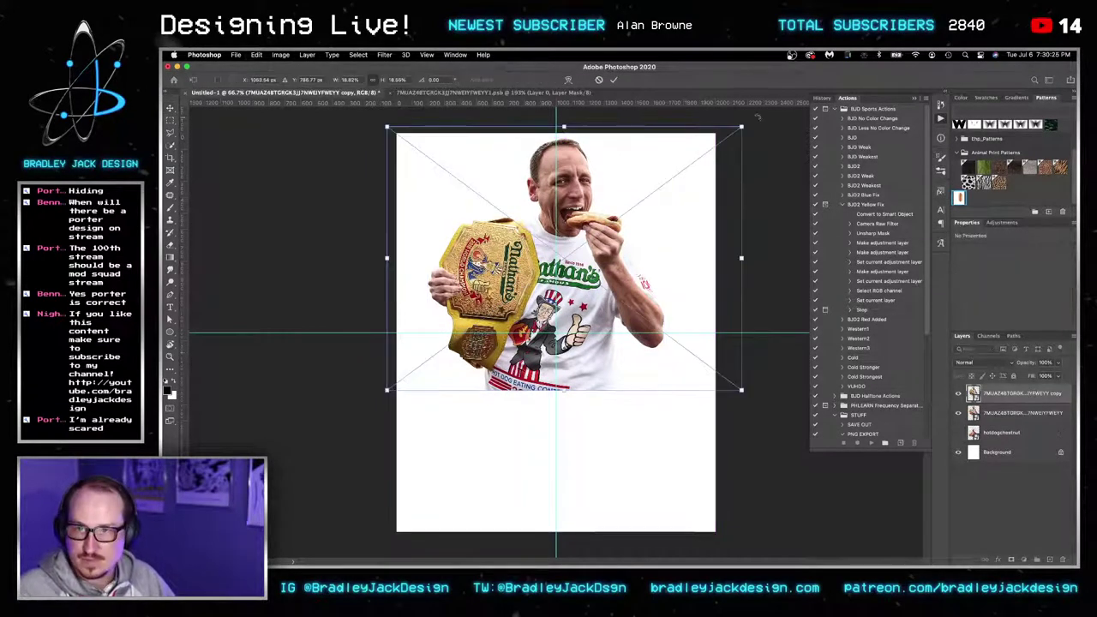
left_click_drag(735, 183, 397, 380)
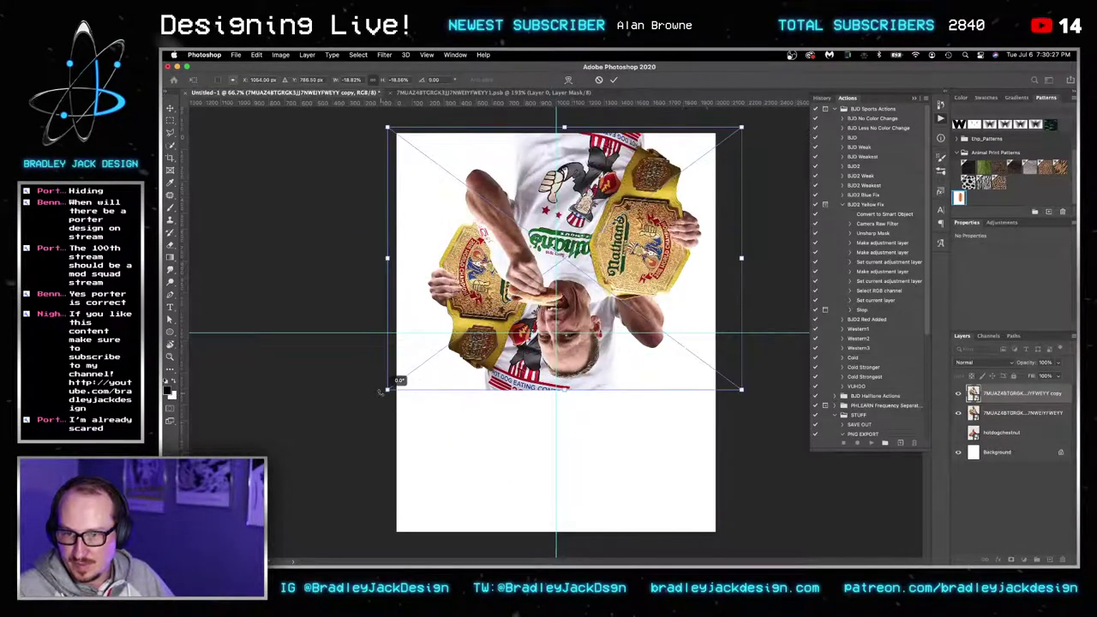
key("Return")
left_click_drag(589, 279, 587, 365)
key("super+z")
key("BackSpace")
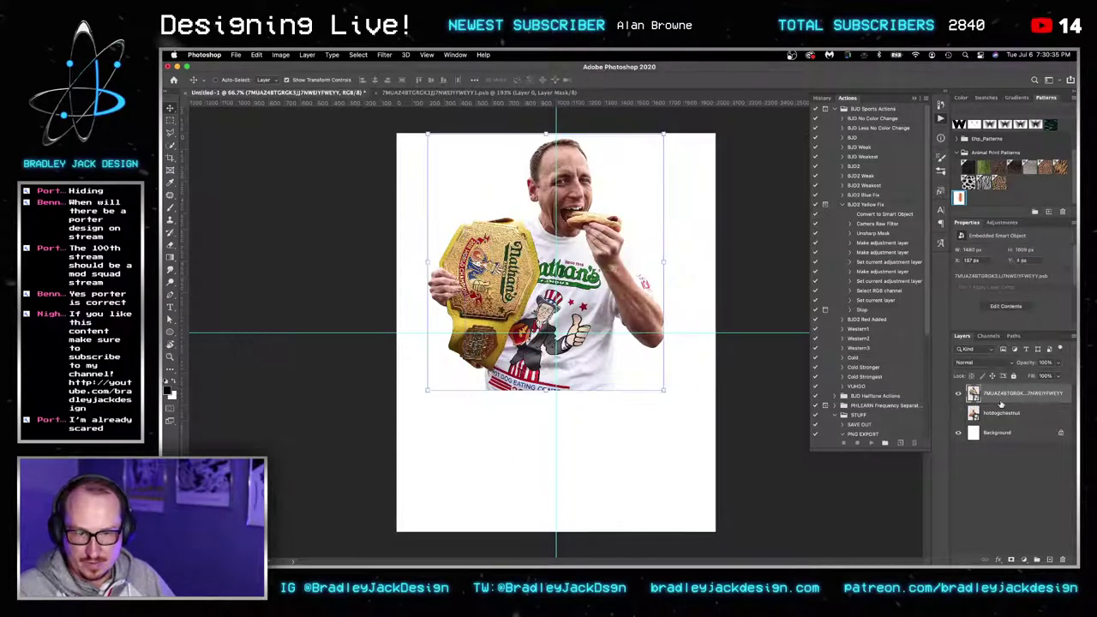
Mask the eater layer with a rectangular selection so only the part above the horizontal centre guide shows.
key("m")
left_click_drag(399, 135, 725, 333)
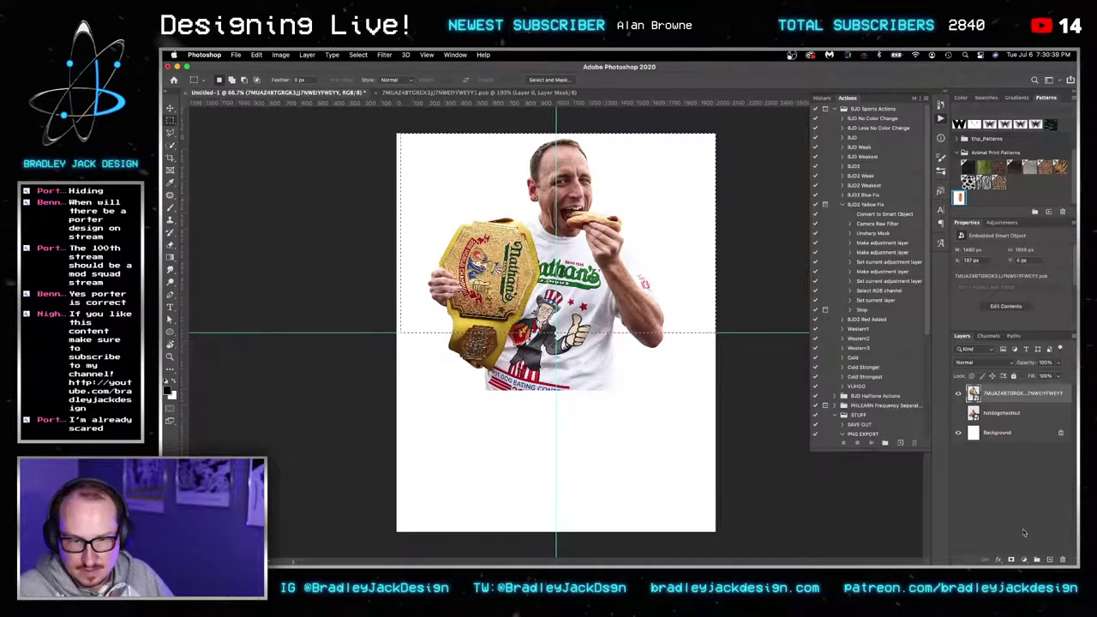
left_click(1010, 560)
Duplicate the masked eater layer and rotate the copy 180°.
key("super+j")
key("super+t")
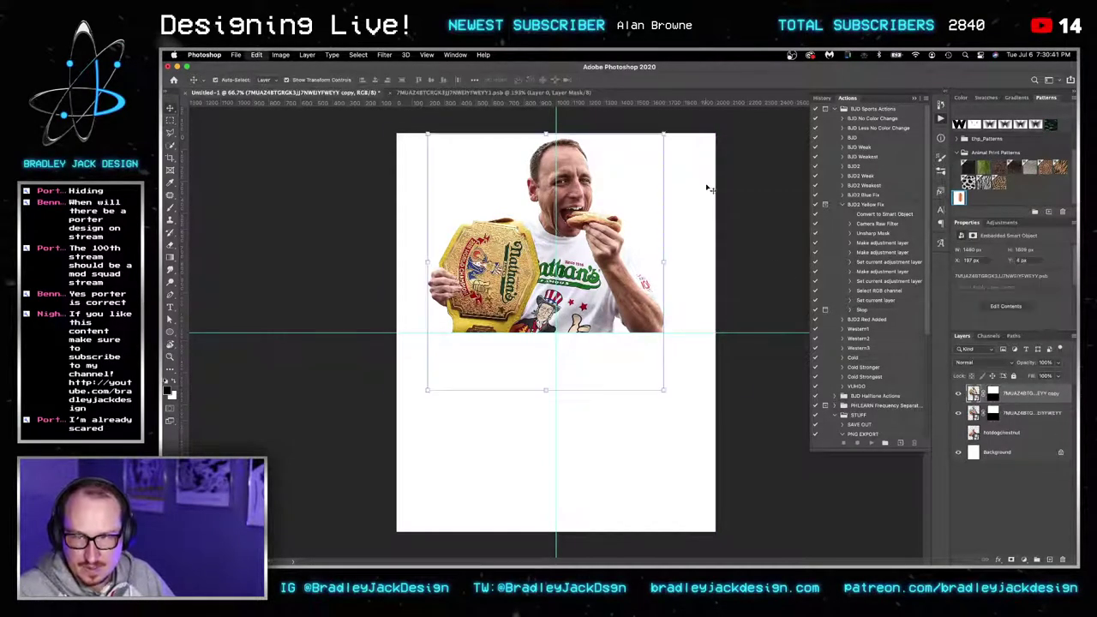
left_click_drag(749, 114, 424, 354)
key("Return")
Move the upside-down eater below the original so they meet at the horizontal guide, and nudge it left into alignment.
left_click_drag(548, 269, 538, 442)
key("shift+Left")
key("shift+Left")
key("shift+Left")
key("shift+Left")
key("shift+Left")
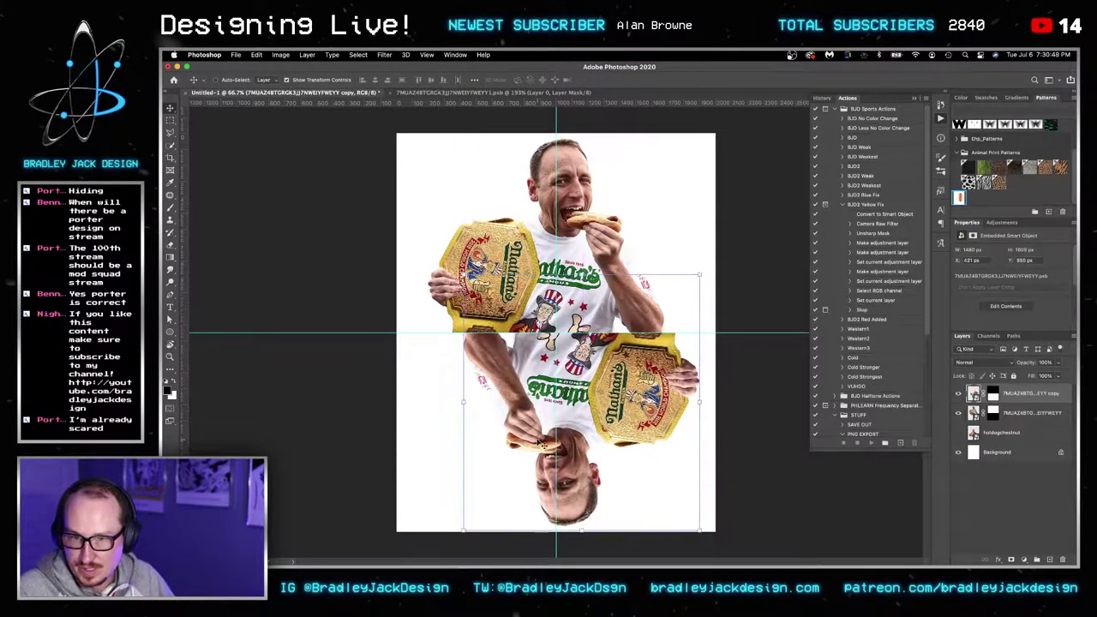
key("shift+Left")
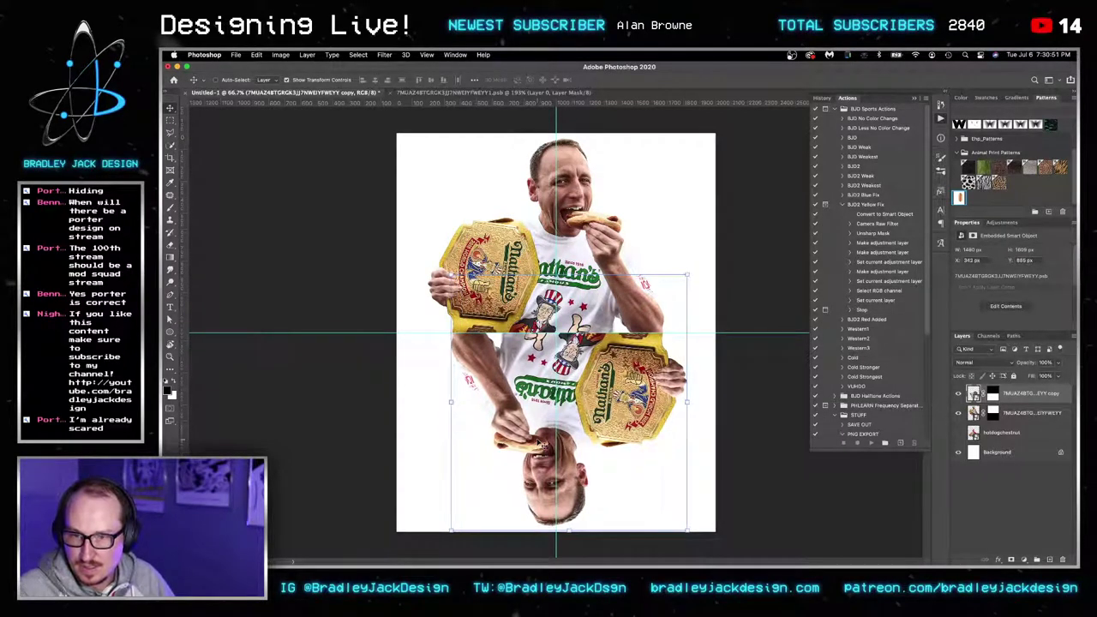
Group the upright and upside-down eaters, duplicate the group, and place the duplicate behind the original group.
left_click(1017, 412, "shift")
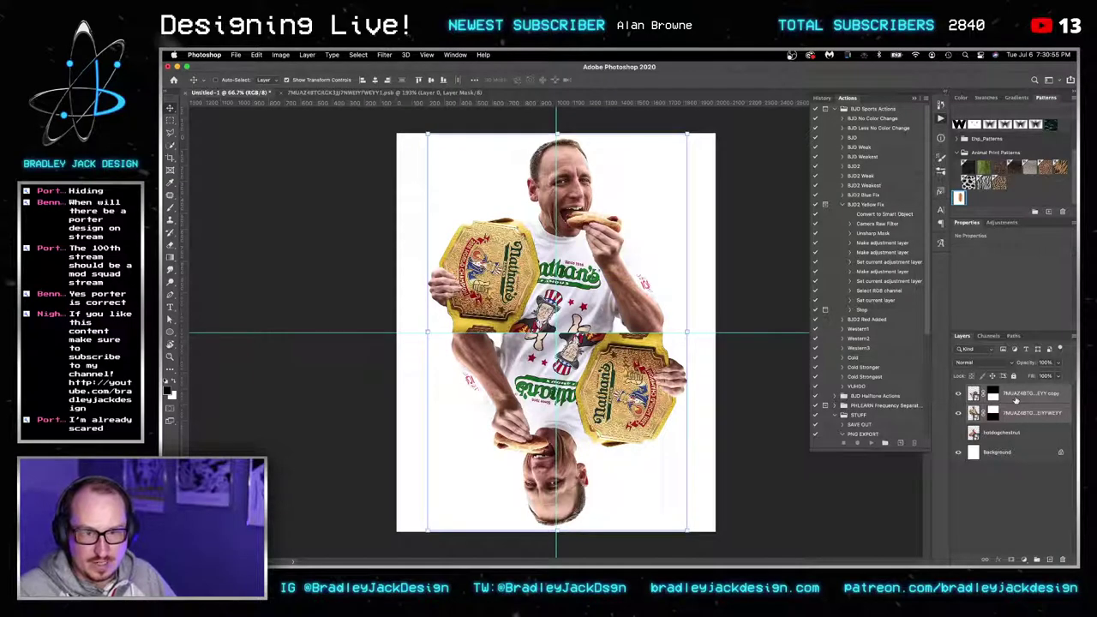
key("super+g")
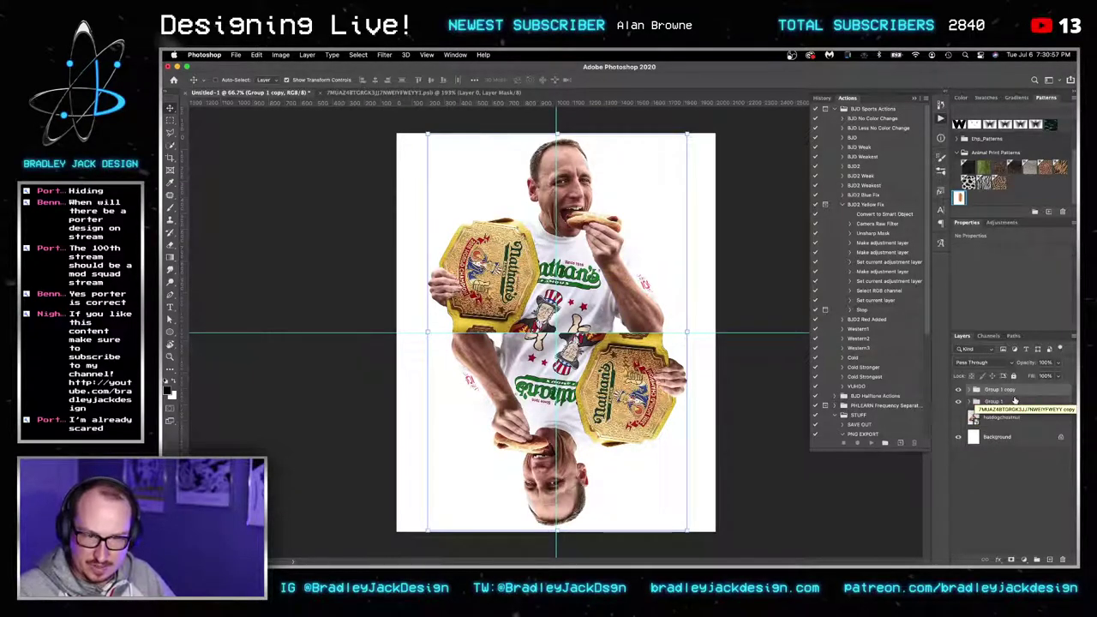
left_click(1015, 401)
Rotate the group copy 15° clockwise around the canvas centre.
key("super+t")
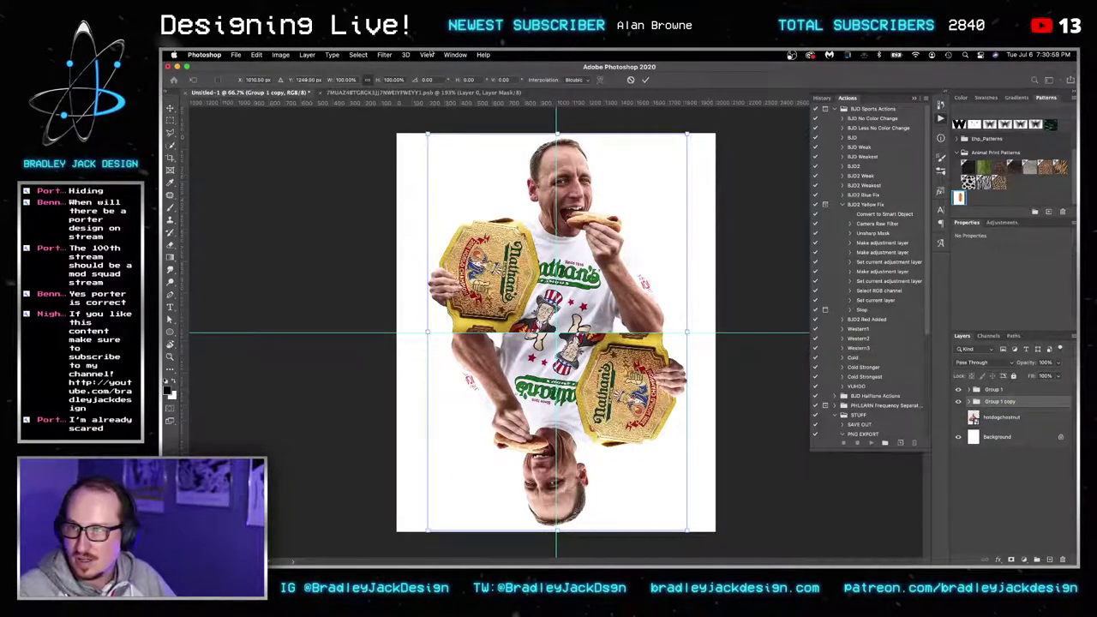
type("15")
key("Tab")
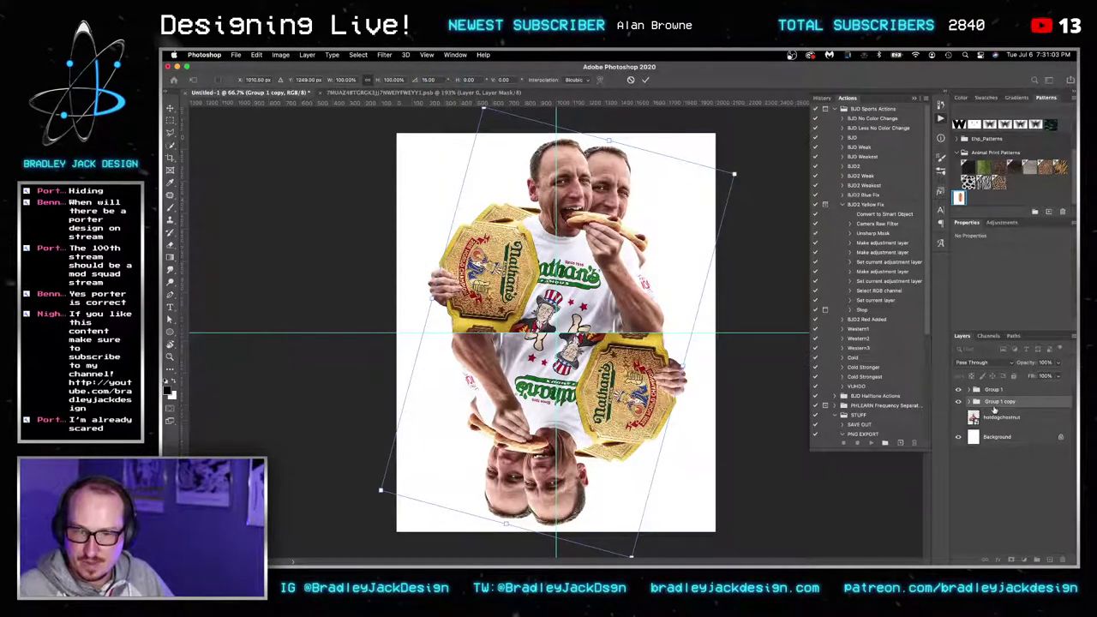
key("Escape")
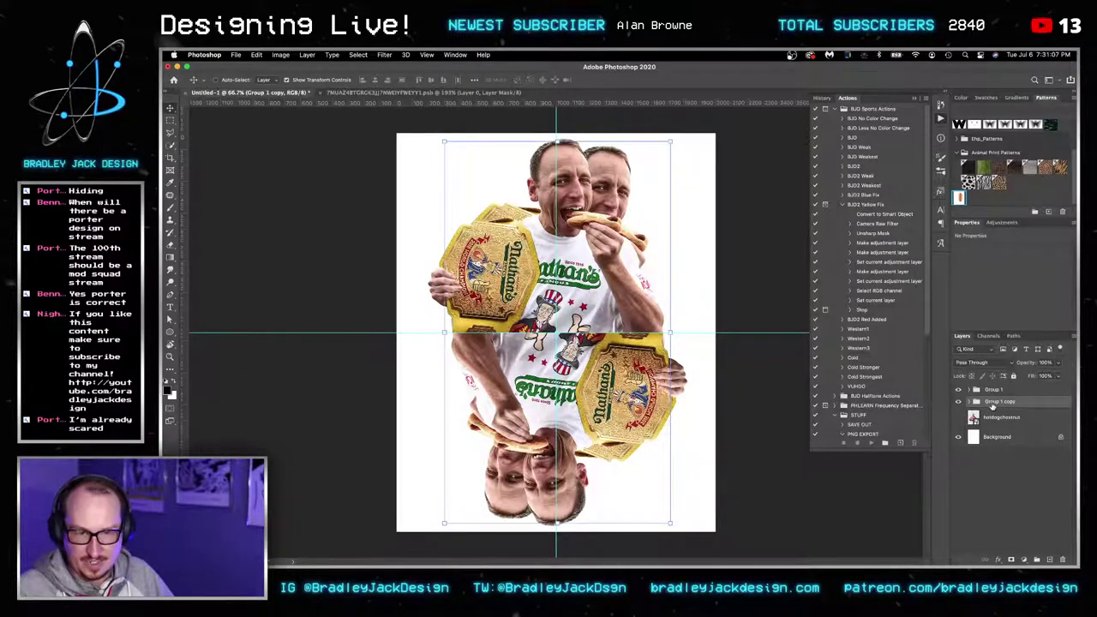
Duplicate the rotated group copy twice, turning the rearmost copy a further 15° clockwise each time.
key("super+j")
key("super+t")
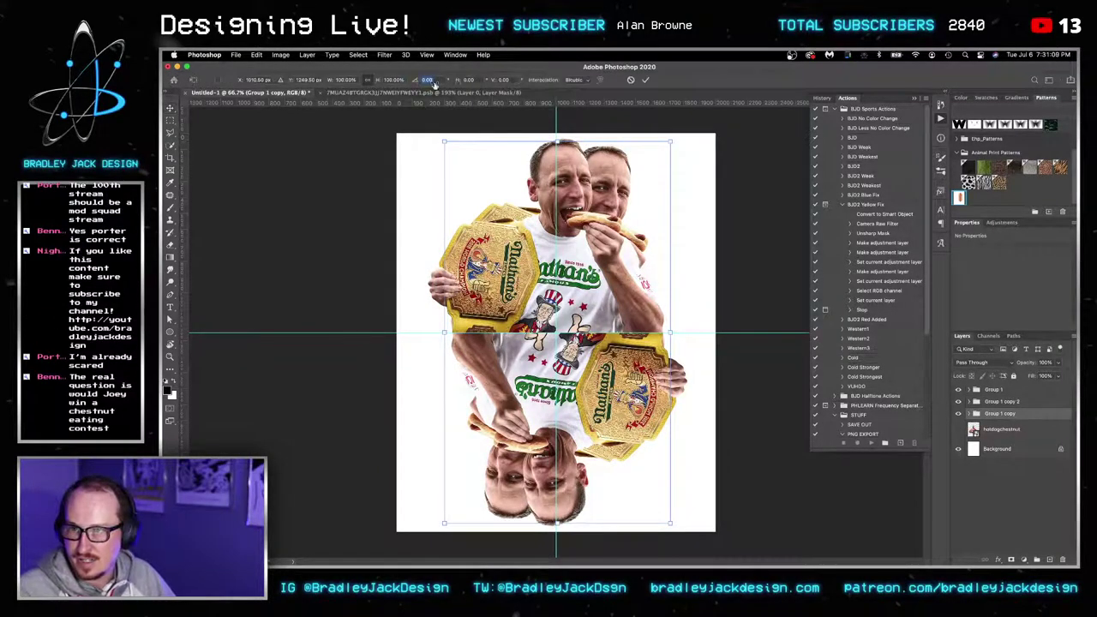
type("15")
key("Return")
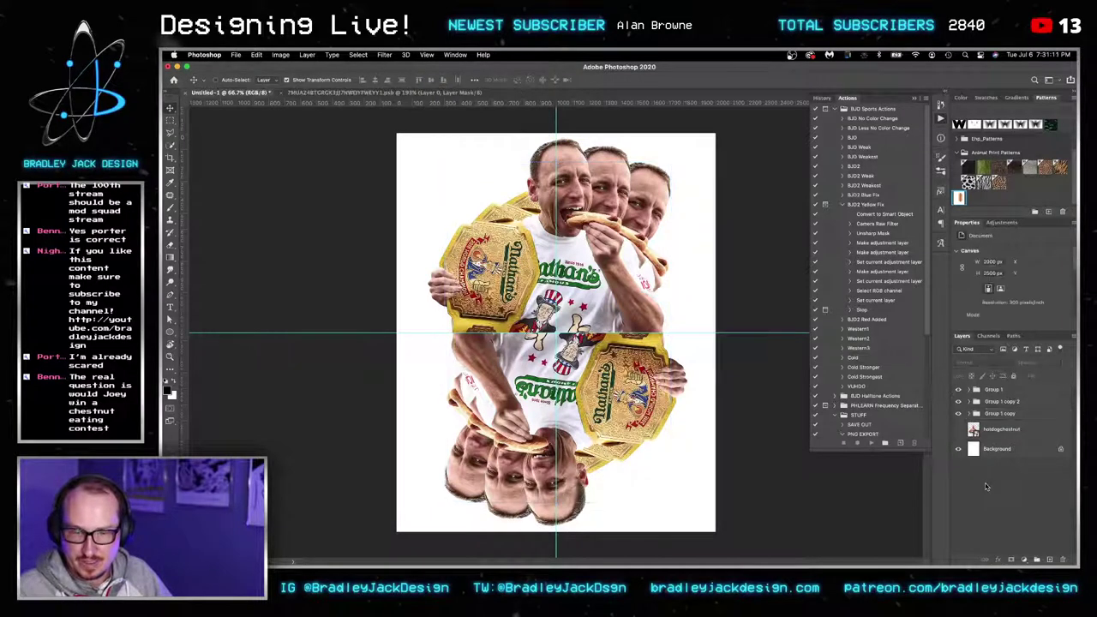
key("super+j")
key("super+t")
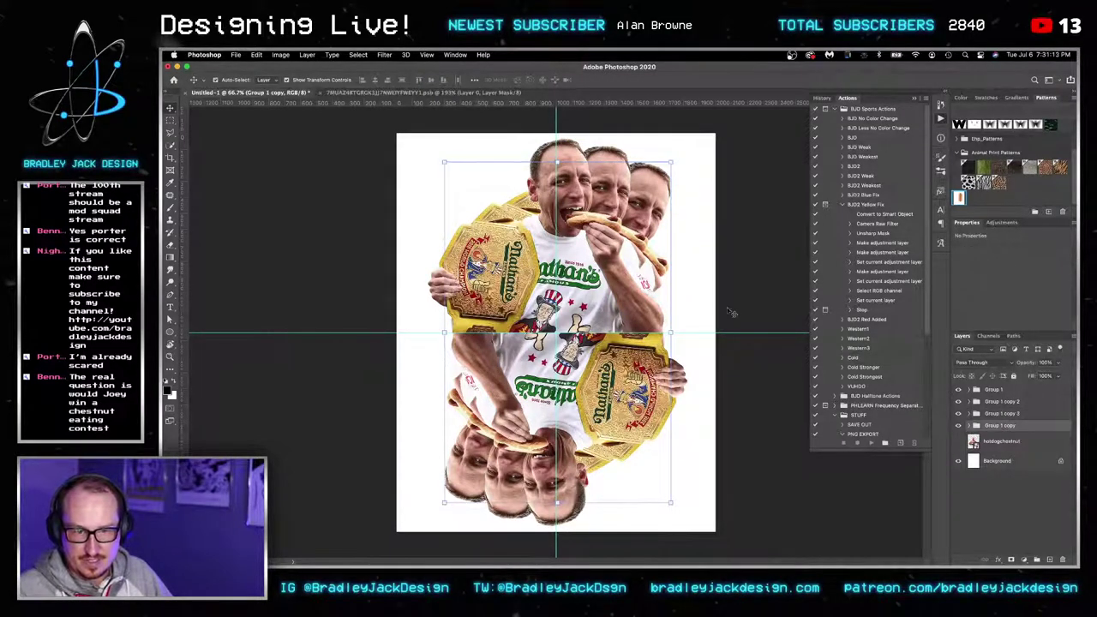
left_click(427, 79)
type("15")
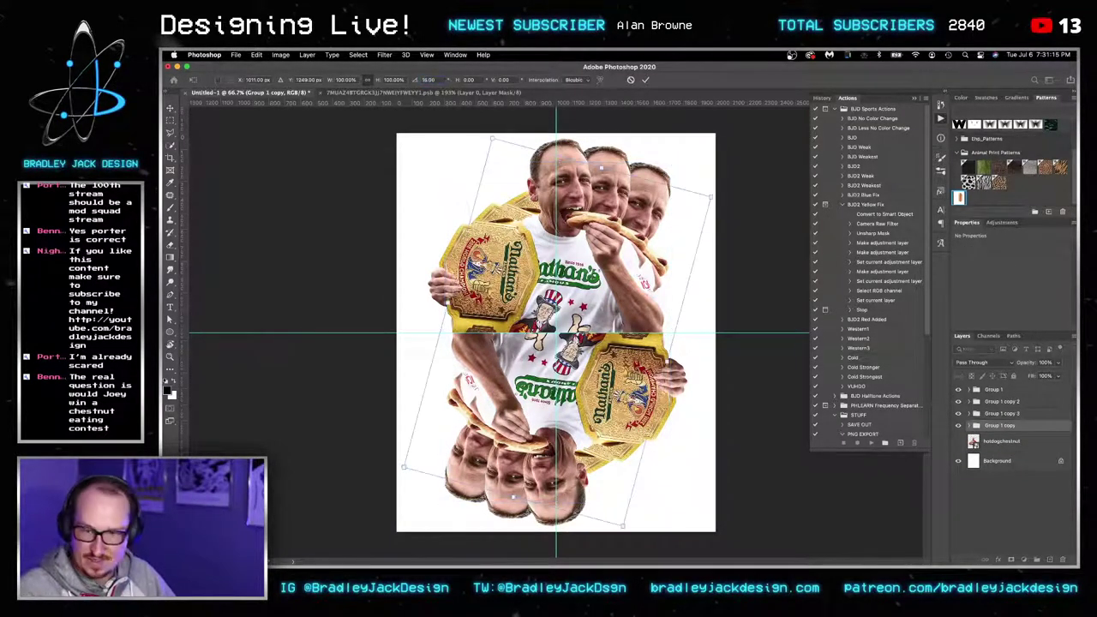
key("Return")
Try to extend the fan of eaters by turning the rearmost group copy another 15° clockwise.
key("super+j")
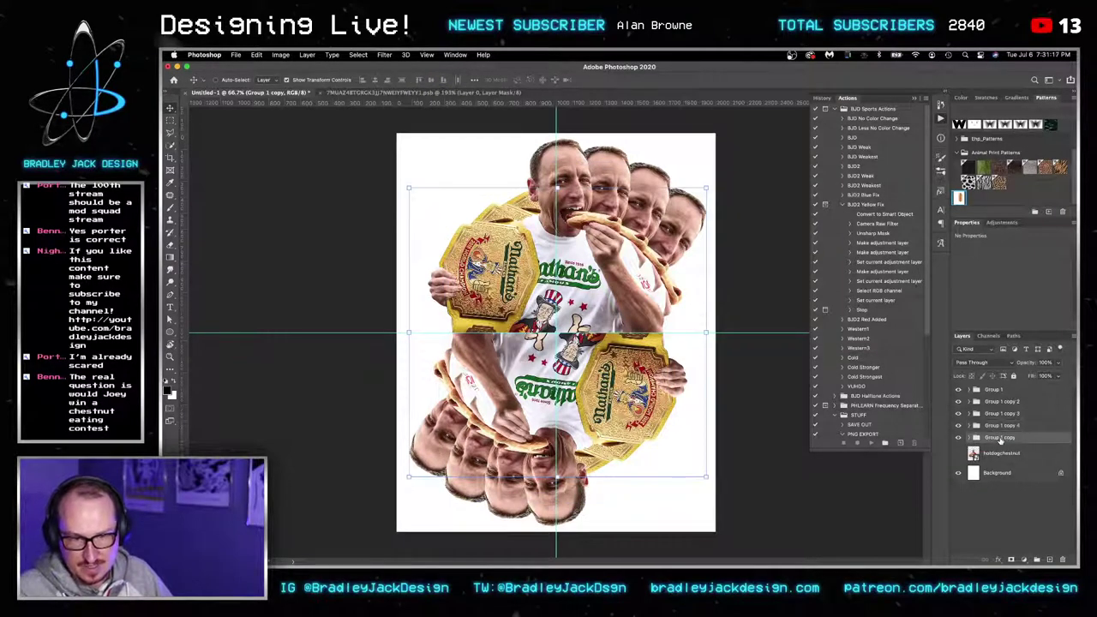
key("super+t")
left_click(391, 80)
key("super+a")
type("15")
key("Return")
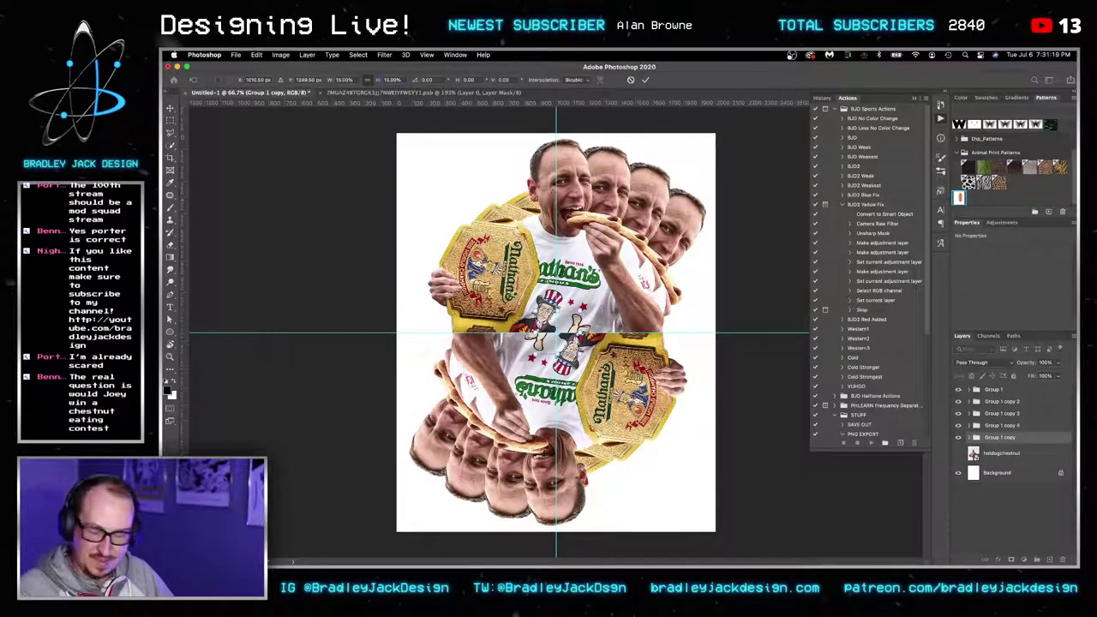
key("Escape")
key("super+z")
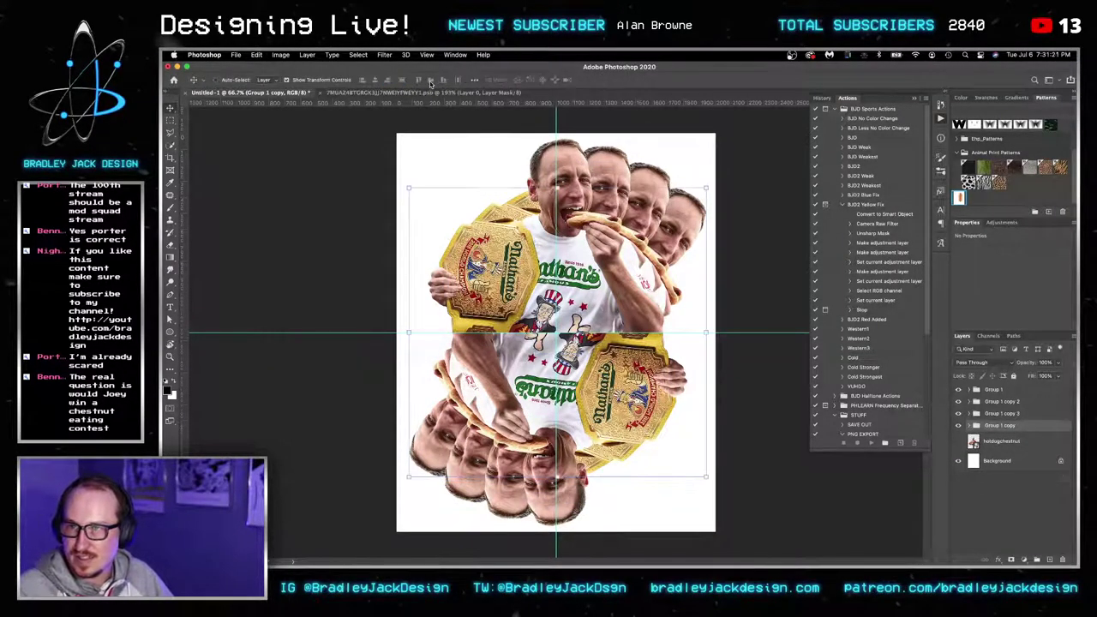
key("super+t")
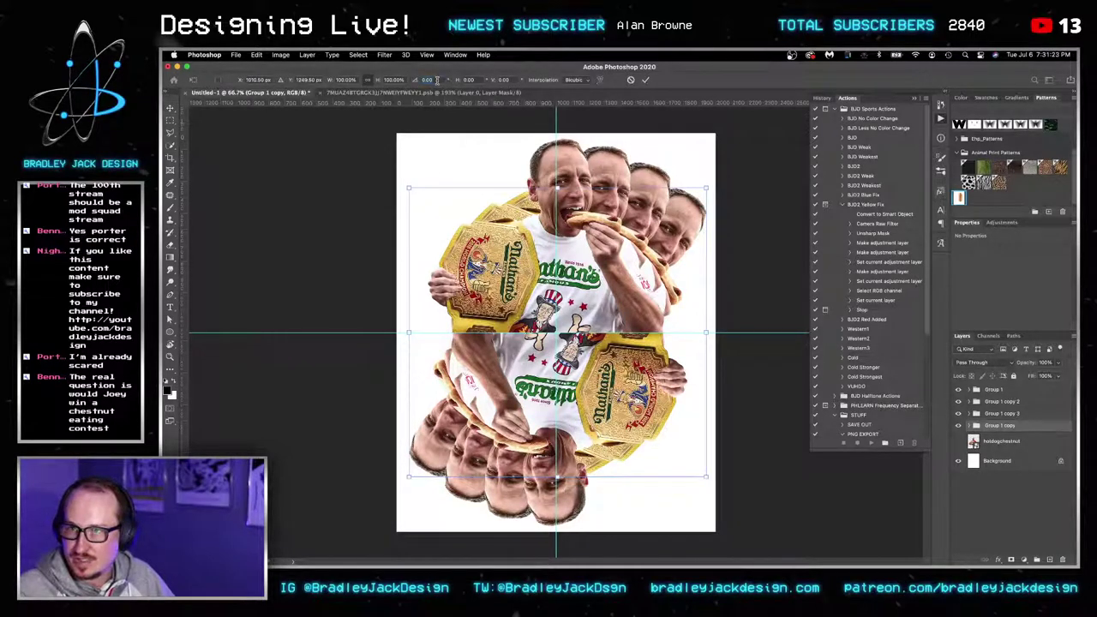
type("15")
key("Return")
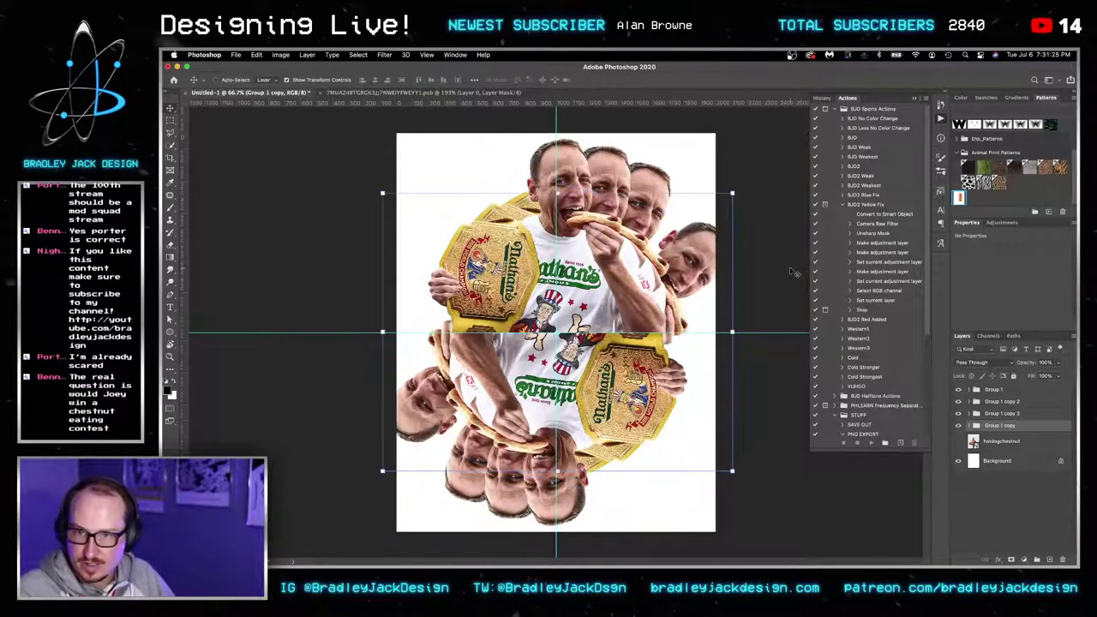
Duplicate the rearmost group copy and rotate the one behind a further 15° to continue the fan.
key("super+j")
left_click(999, 438)
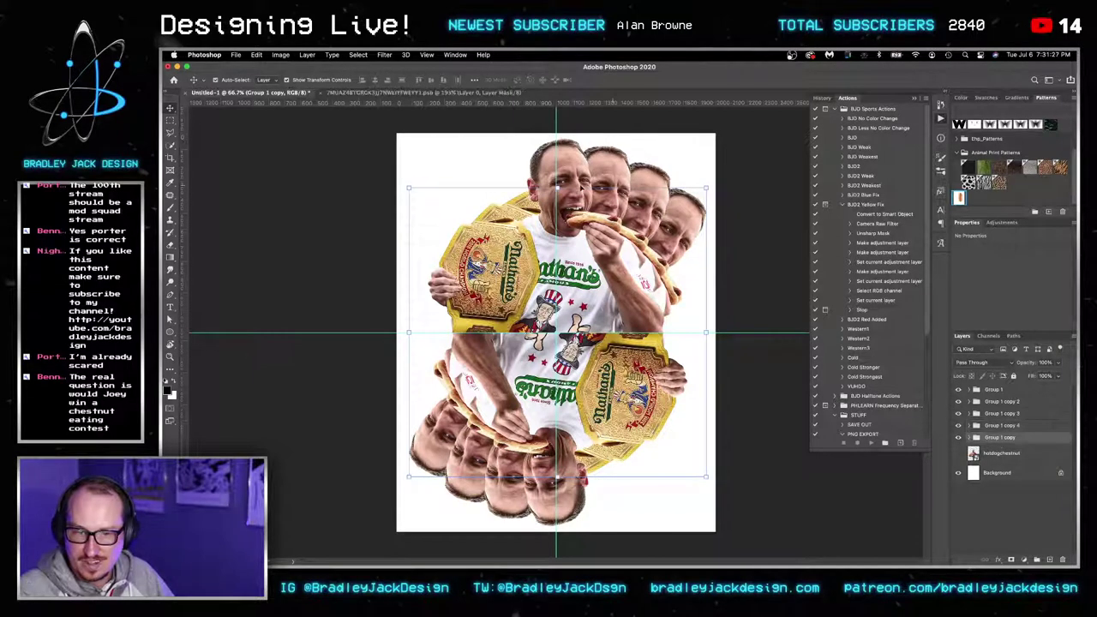
key("super+t")
type("30")
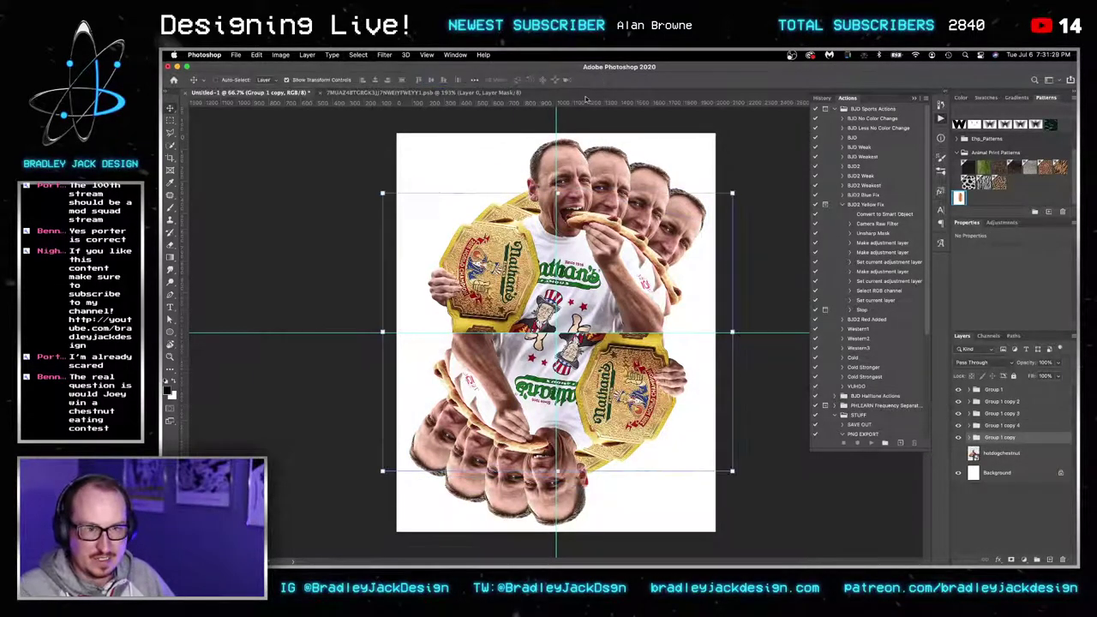
Extend the fan with two more duplicates of the rearmost group copy, turning the one at the back a further 15° clockwise each time.
key("Return")
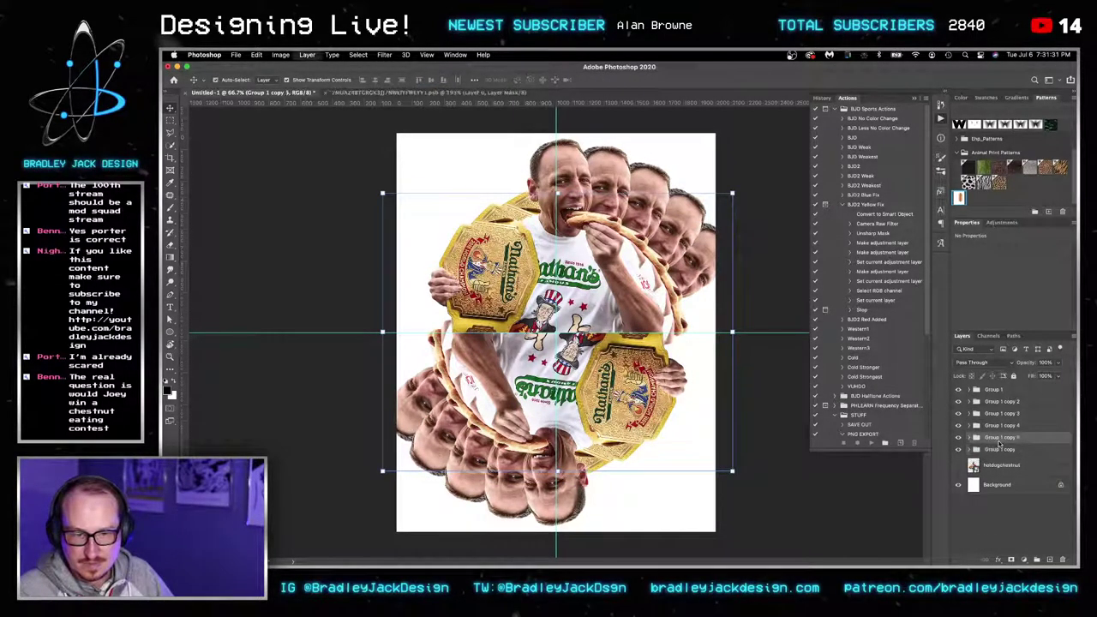
key("super+j")
key("super+t")
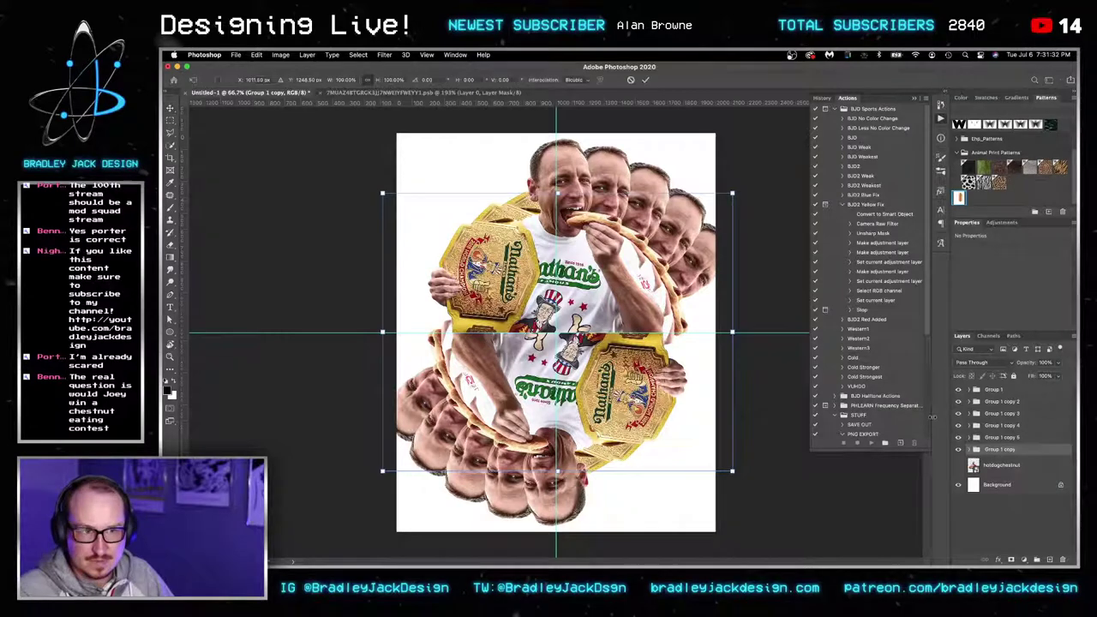
left_click(433, 79)
type("30")
key("Return")
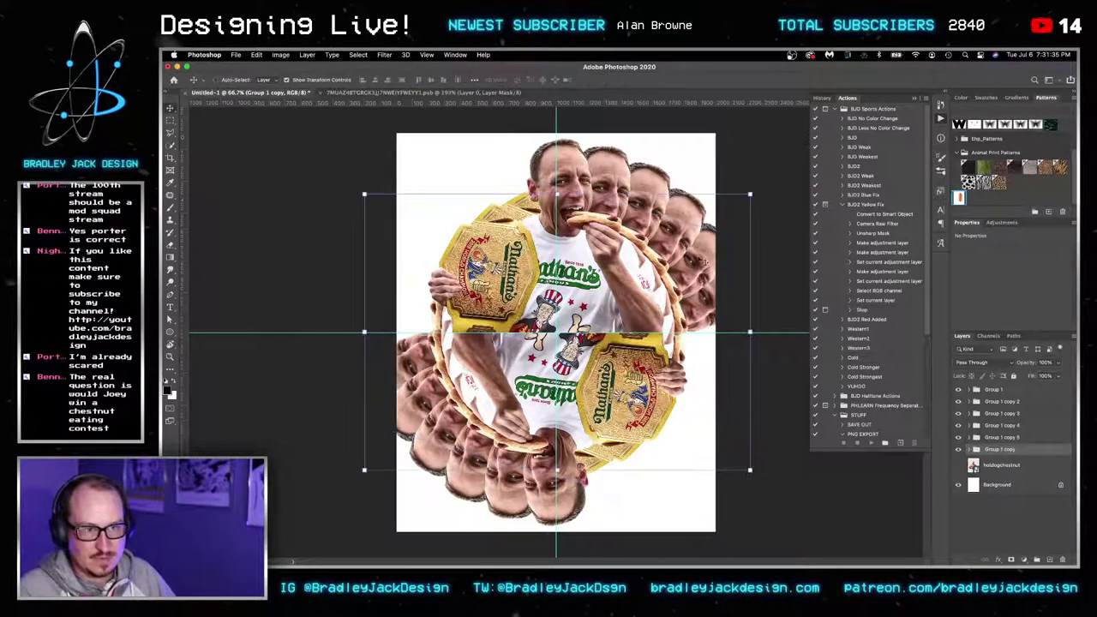
key("super+j")
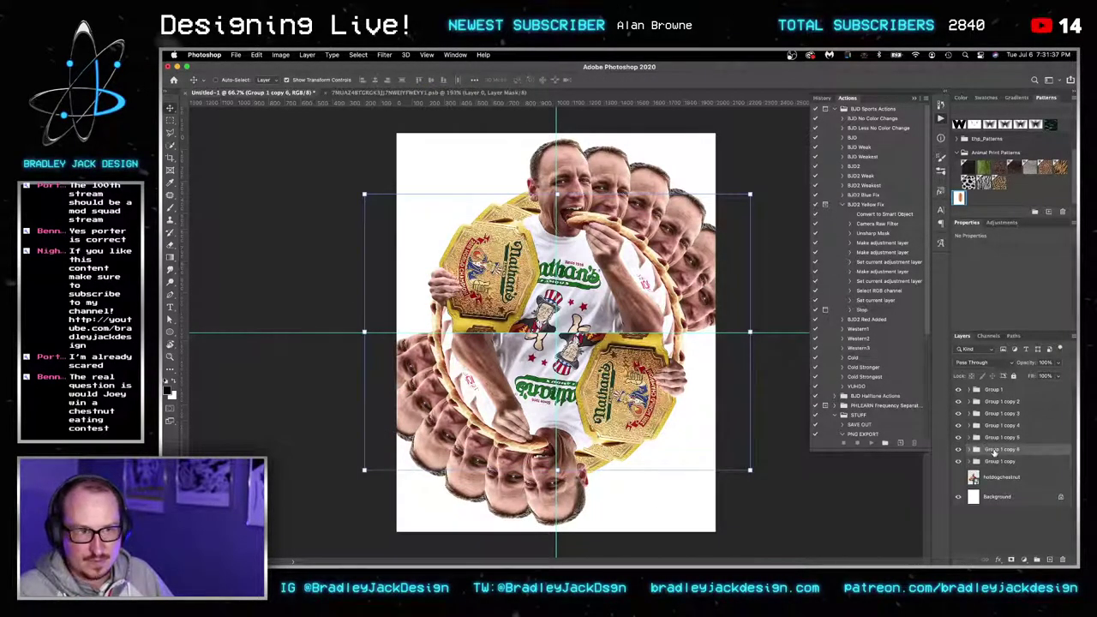
left_click(994, 463)
key("super+t")
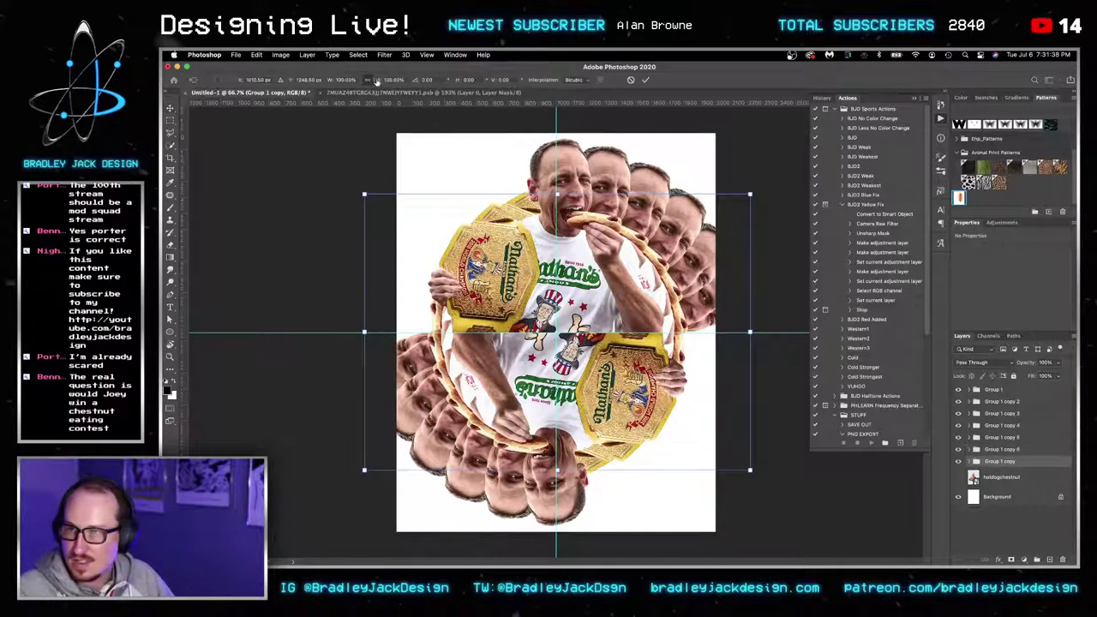
left_click(435, 80)
type("30")
key("Return")
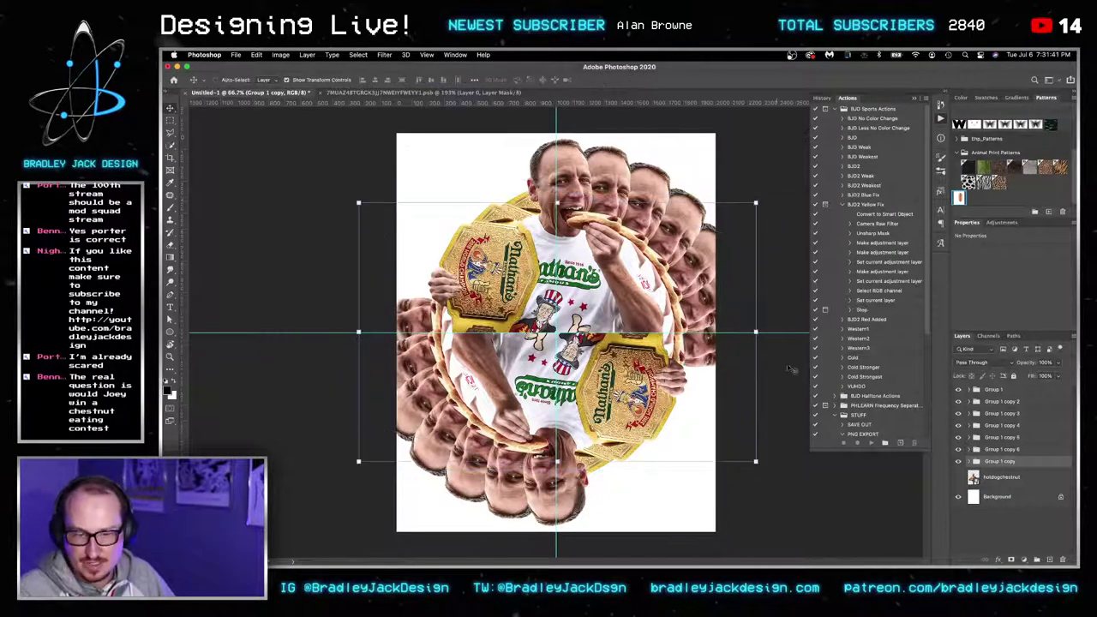
Duplicate the rearmost group copy two more times, rotating the bottom one 15° clockwise around the canvas centre after each duplication.
key("super+j")
left_click(1004, 473)
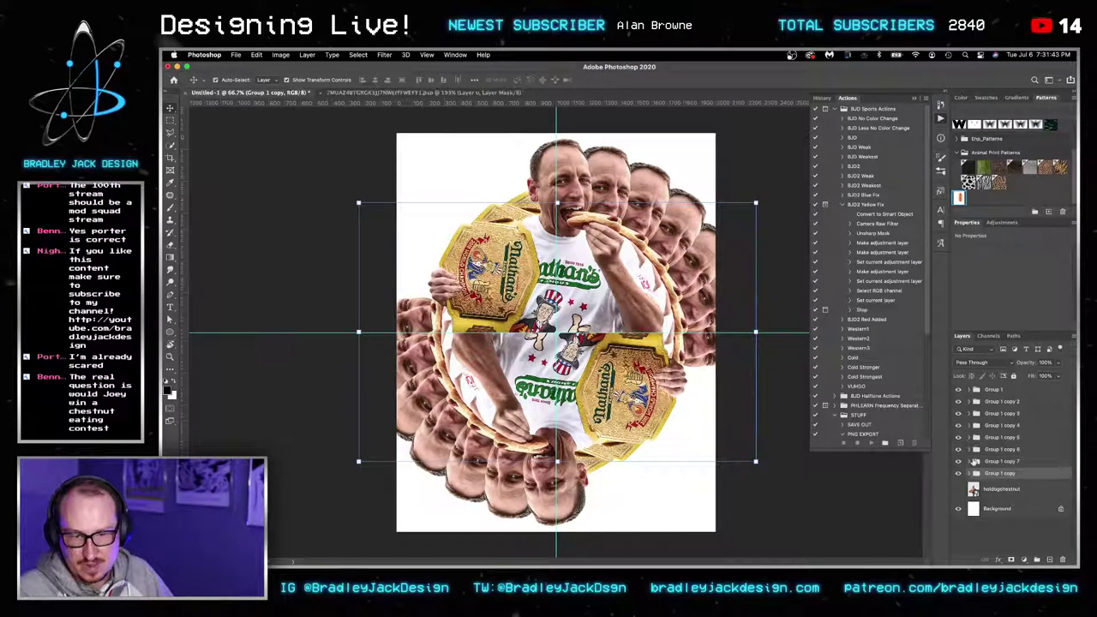
key("super+t")
type("30")
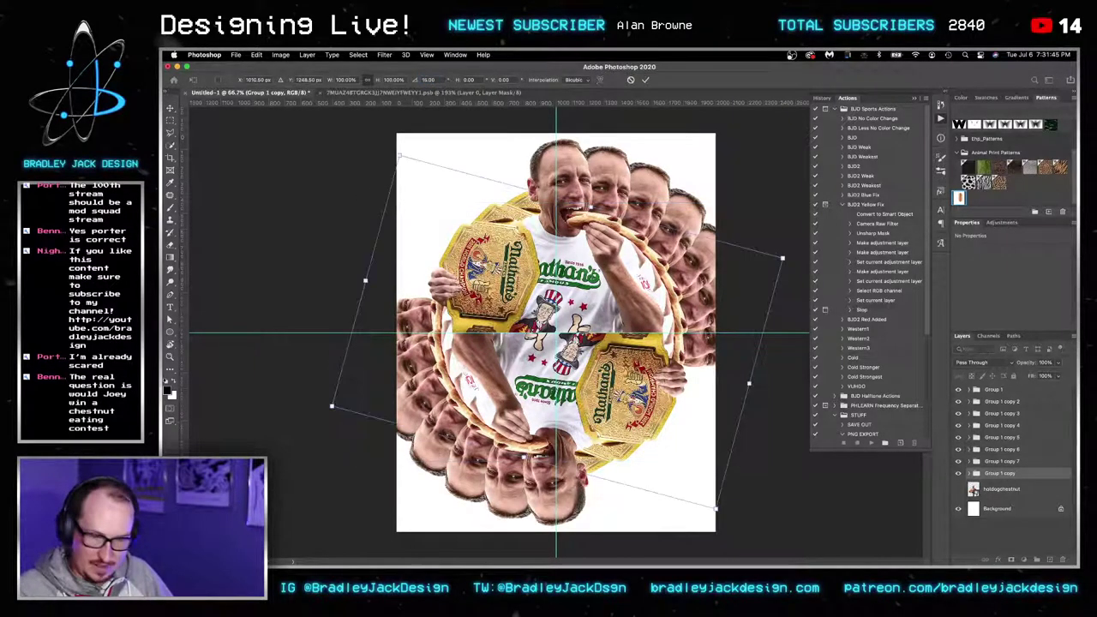
key("Return")
key("super+j")
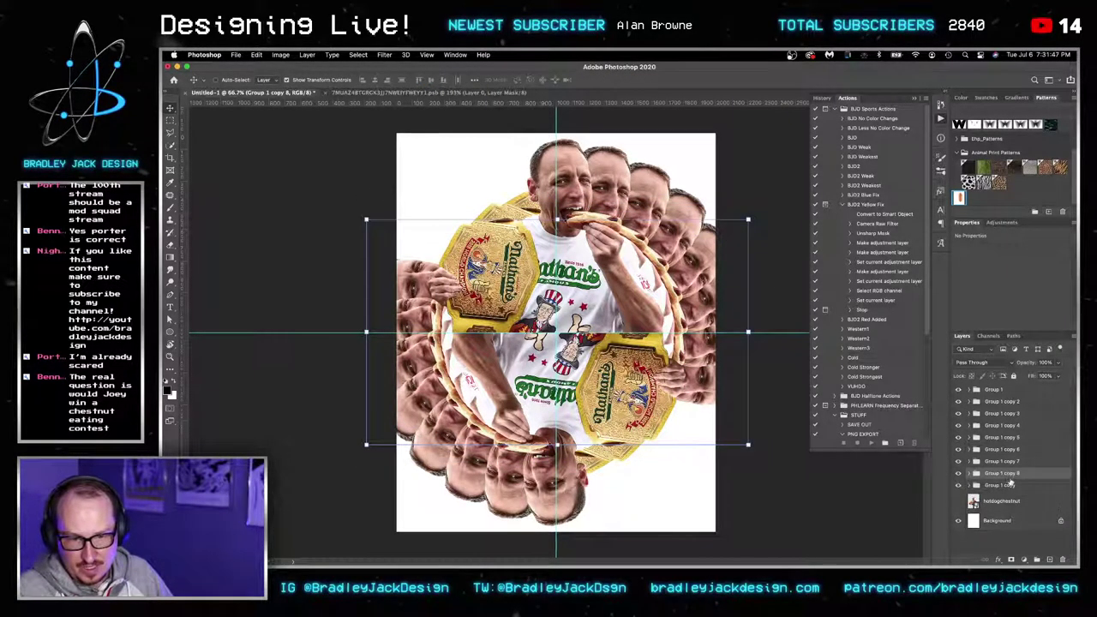
left_click(1000, 485)
key("super+t")
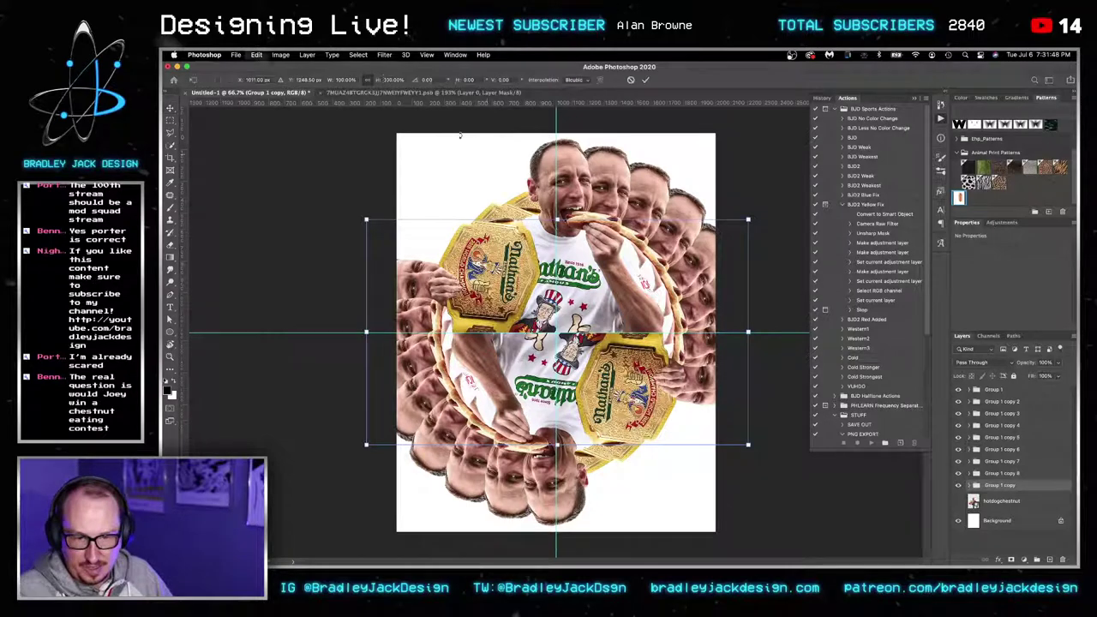
left_click(429, 79)
key("super+a")
type("15")
key("Return")
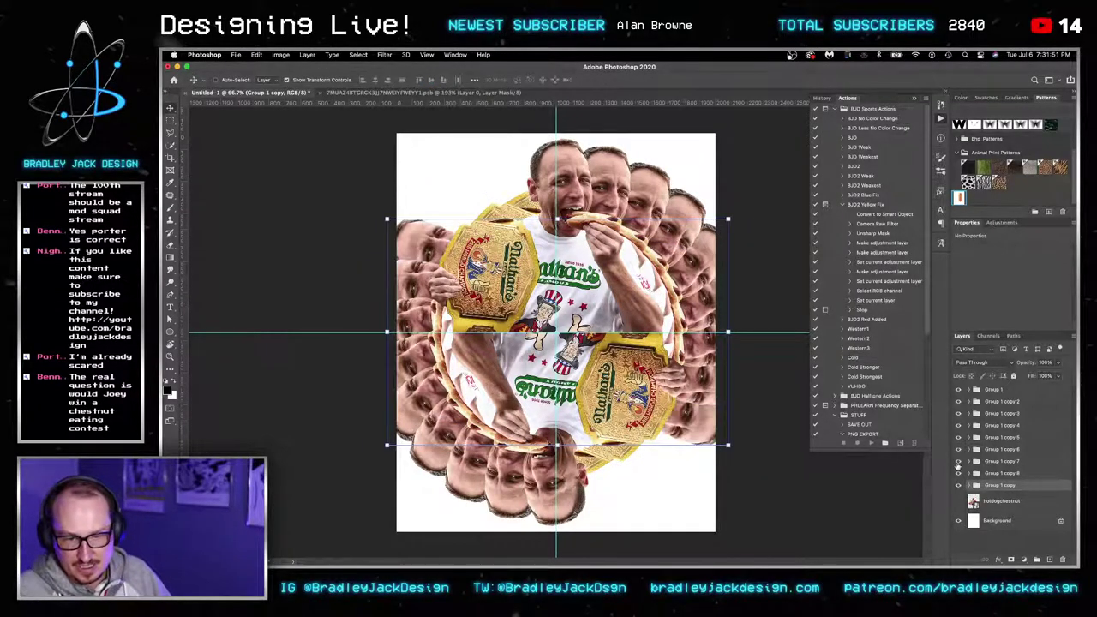
Complete the full circle of eaters by making three more group duplicates, rotating the rearmost one another 15° clockwise each time.
key("super+j")
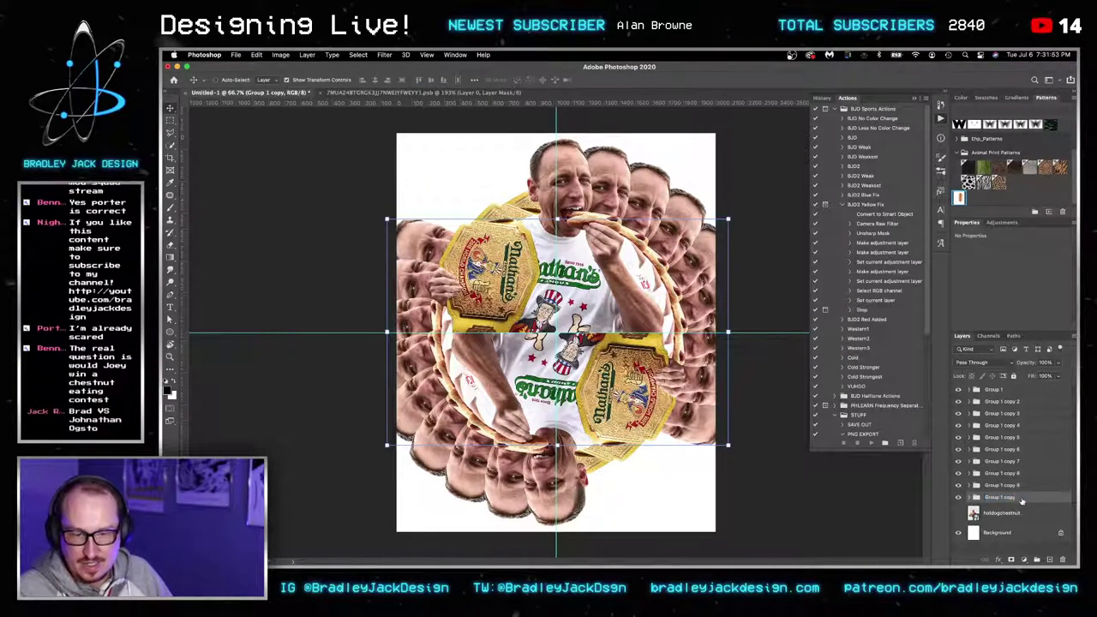
key("super+t")
left_click(427, 79)
type("30")
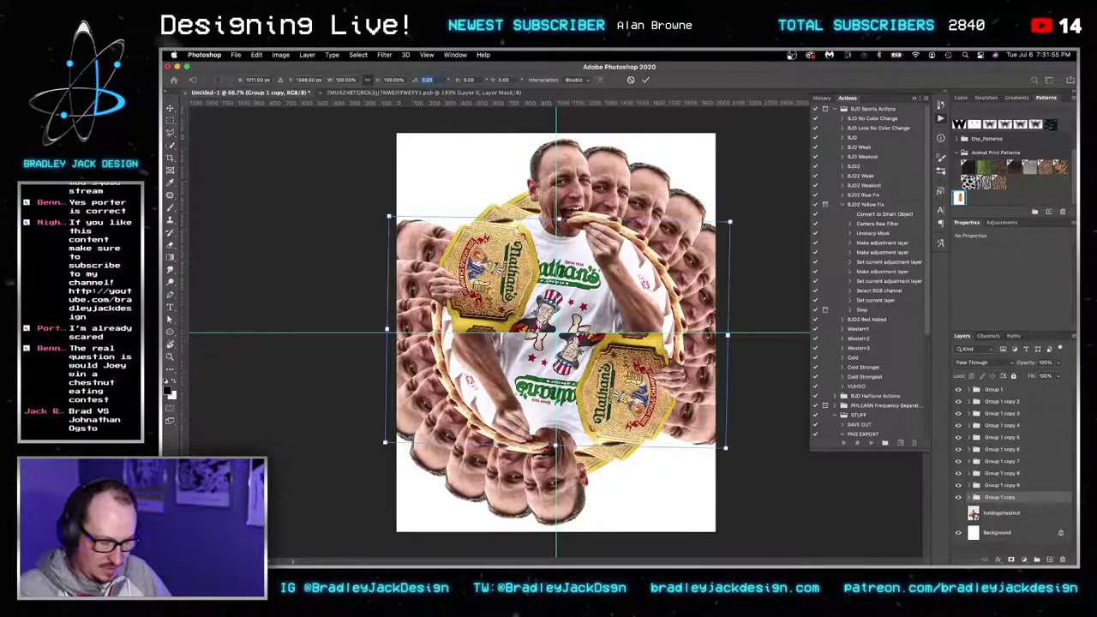
key("Return")
key("super+j")
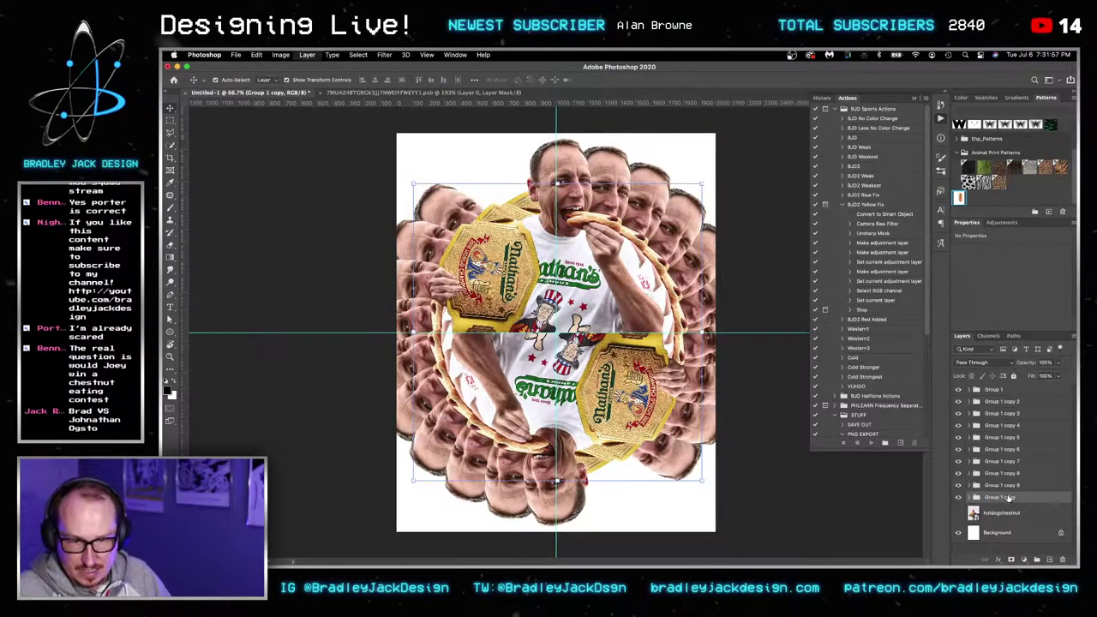
key("super+t")
left_click(427, 79)
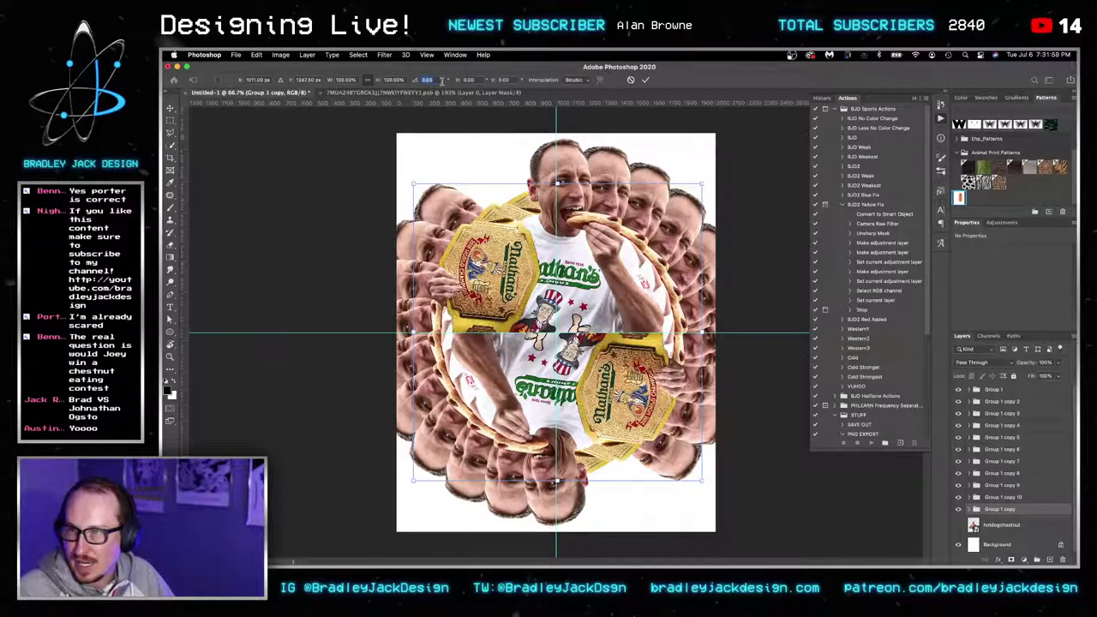
type("30")
key("Return")
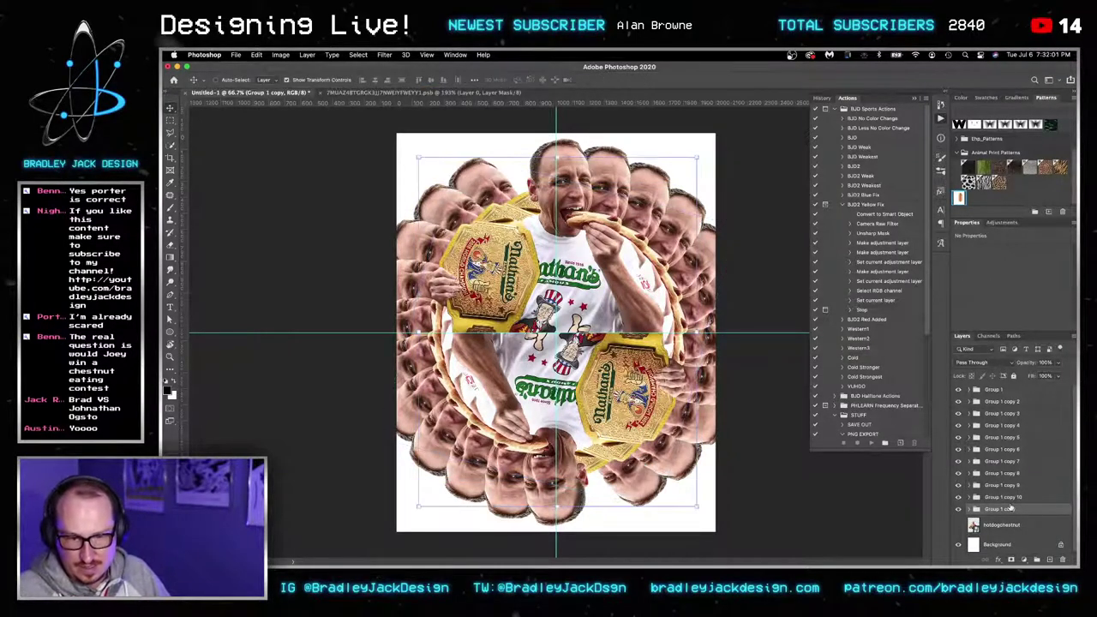
key("super+j")
key("super+t")
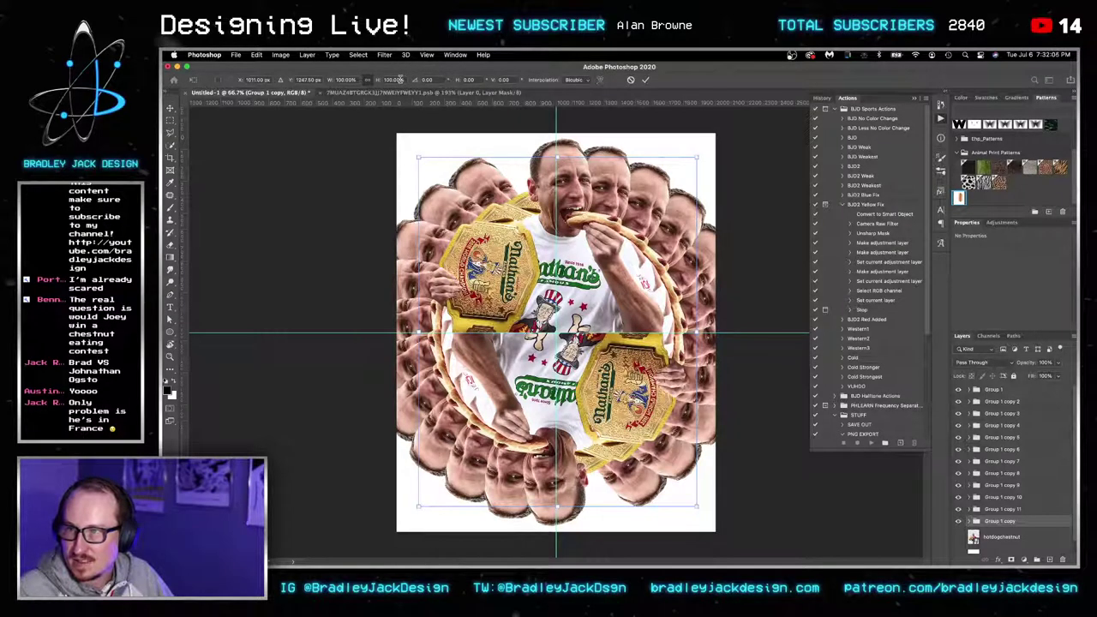
type("30")
key("Return")
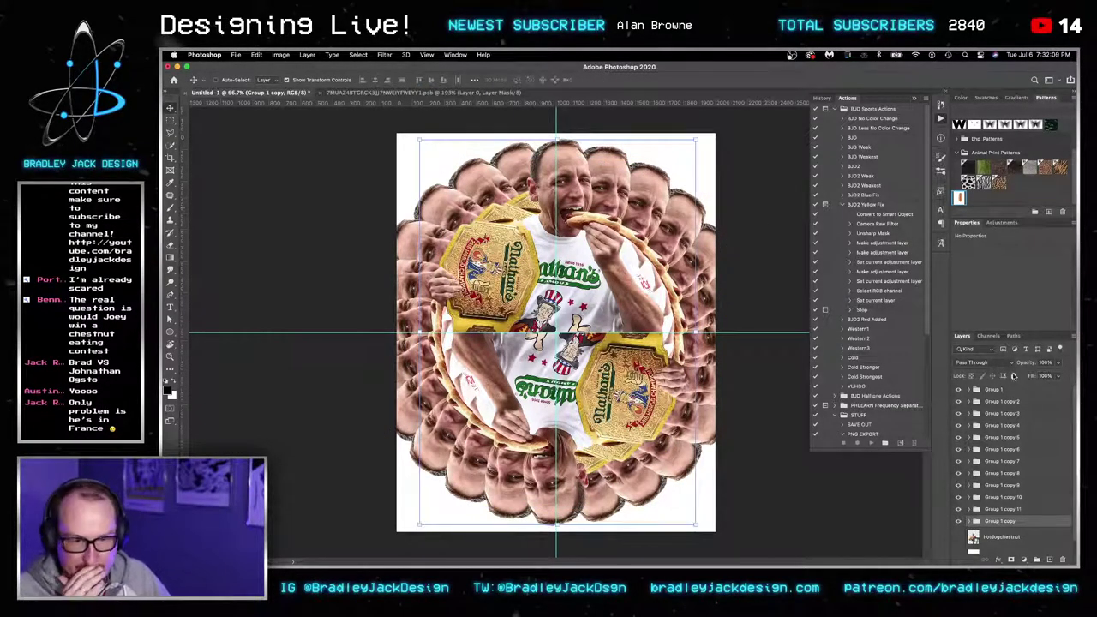
right_click(997, 390)
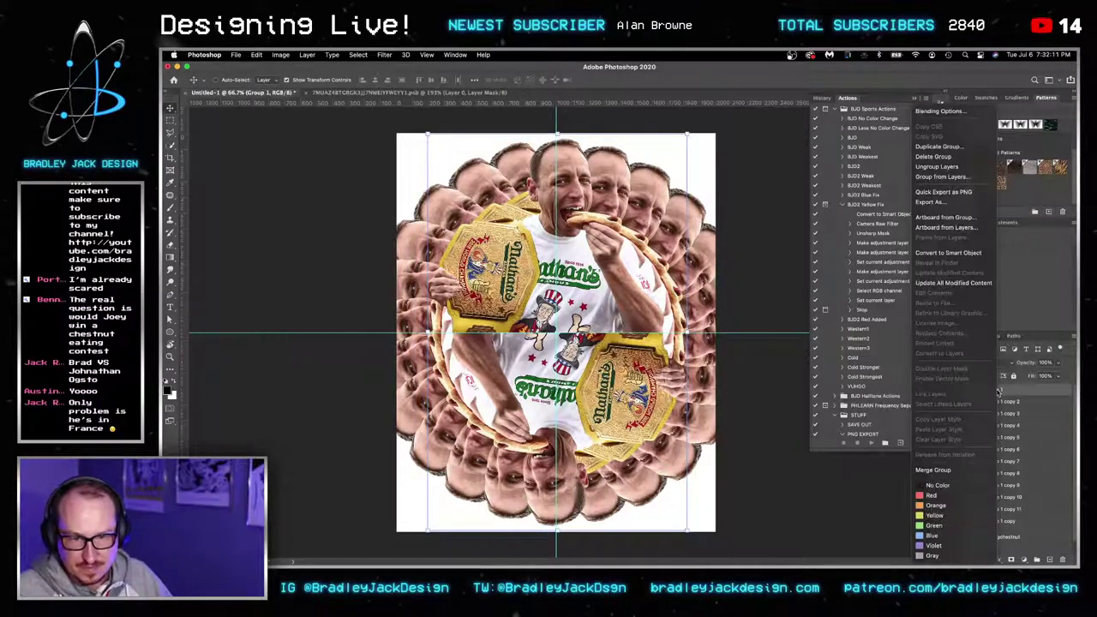
left_click(953, 253)
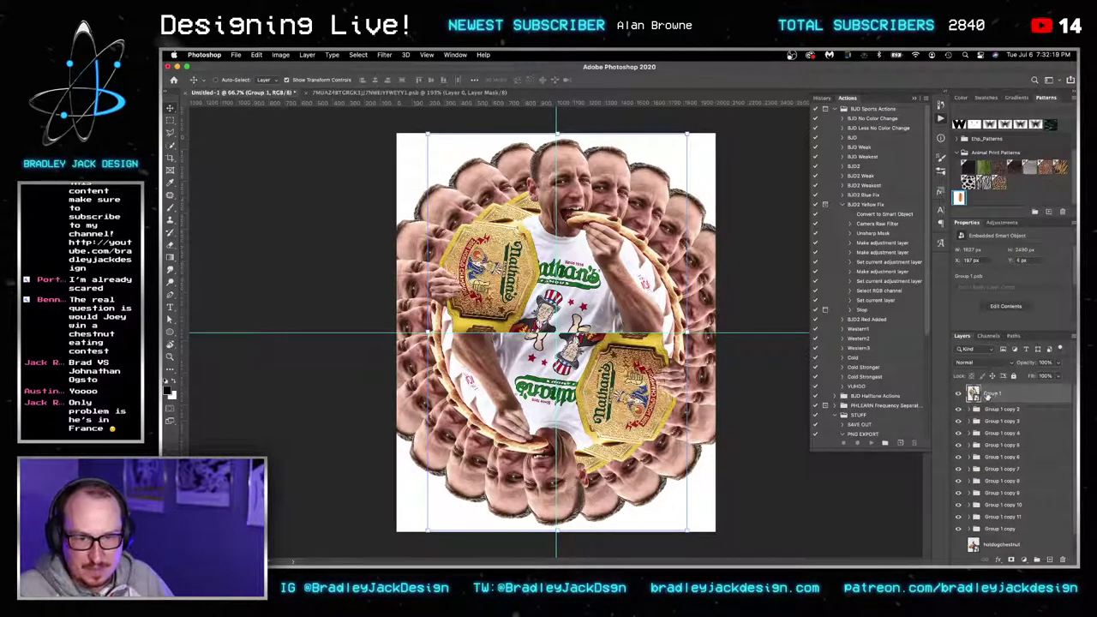
key("Delete")
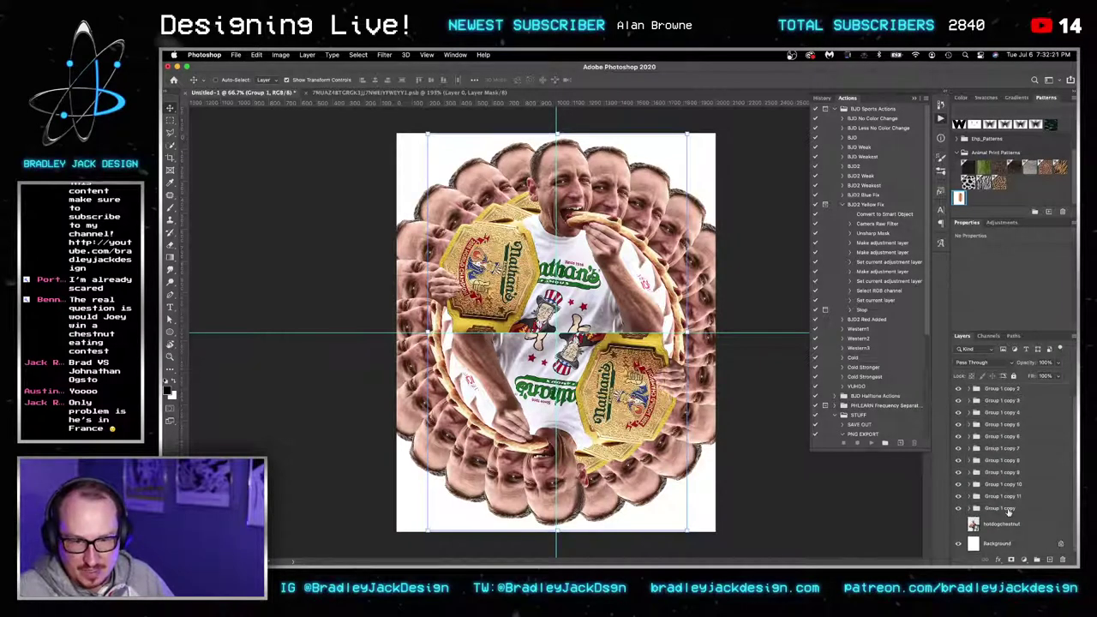
Select all the eater groups from Group 1 to Group 1 copy and convert them into a single Smart Object.
left_click(1007, 511, "shift")
right_click(1007, 511)
left_click(966, 258)
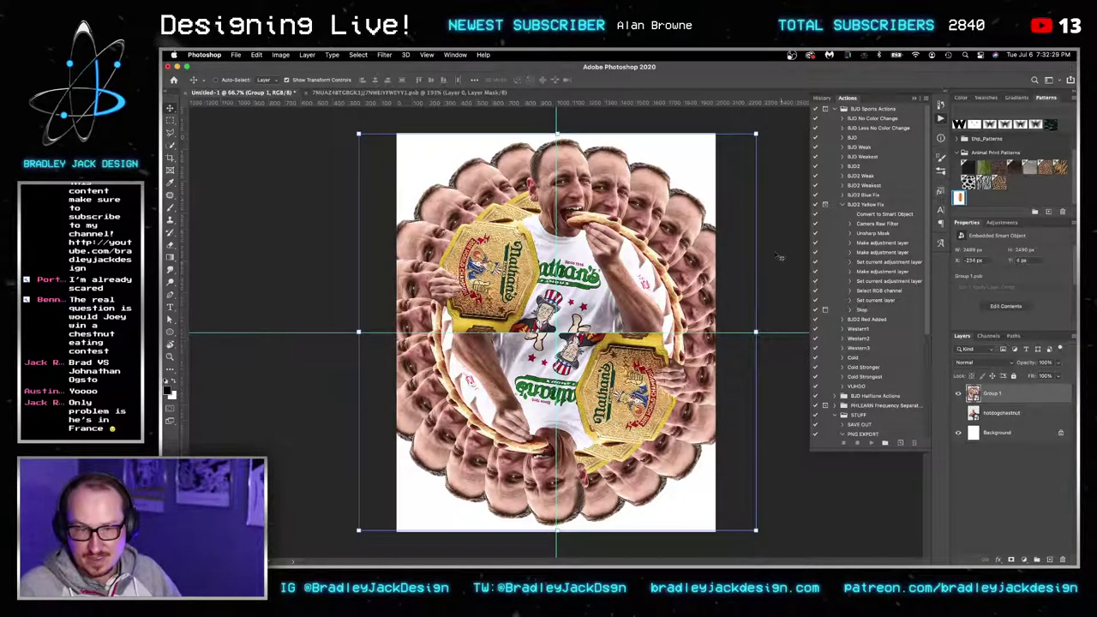
Duplicate the ring Smart Object, enlarge the one behind to about 116% and turn it about 9° clockwise.
key("super+j")
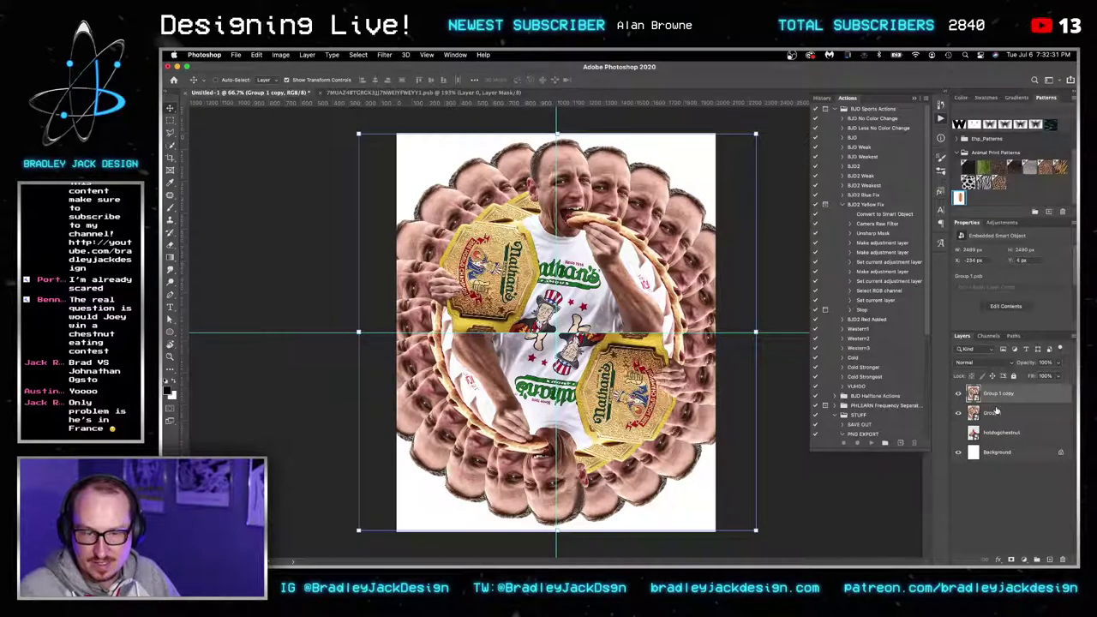
left_click(997, 413)
left_click_drag(769, 131, 815, 193)
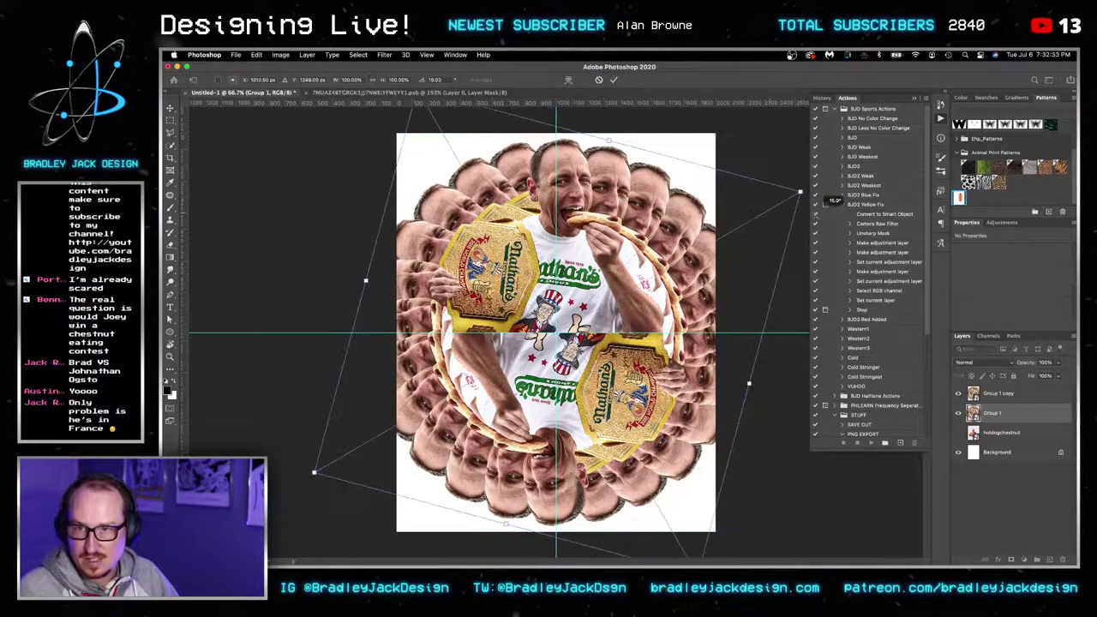
mouse_move(810, 156)
left_mouse_down()
mouse_move(784, 142)
mouse_move(787, 170)
mouse_move(827, 139)
mouse_move(824, 148)
left_mouse_up()
key("Return")
Duplicate the enlarged ring and scale the rearmost one up further so that heads fill the canvas corners.
key("super+j")
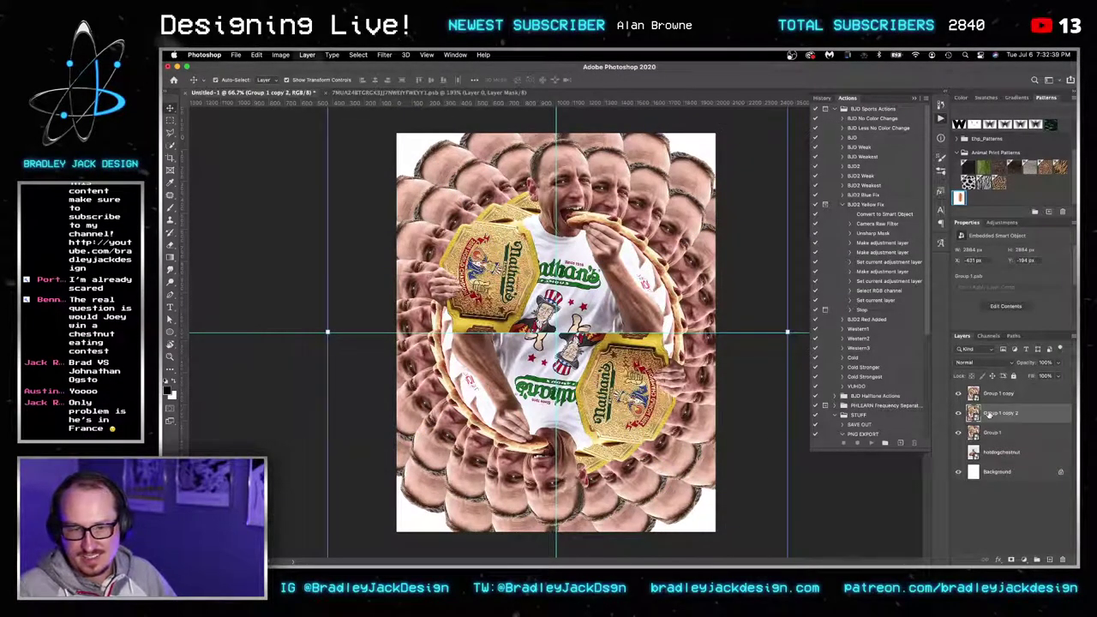
key("super+t")
key("super+0")
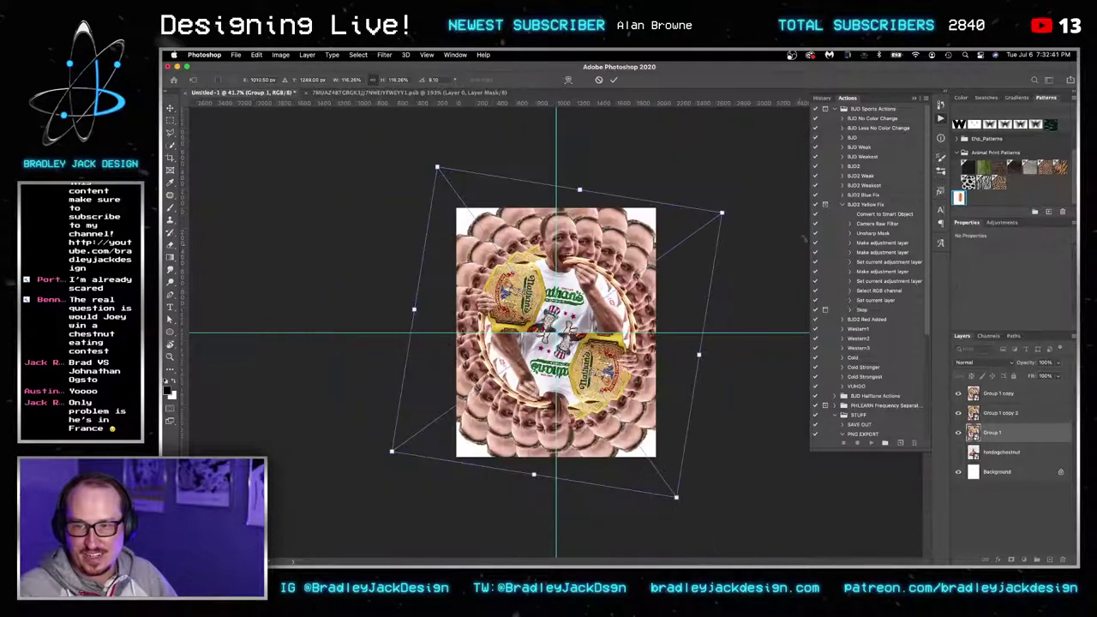
left_click_drag(726, 213, 785, 199)
key("Escape")
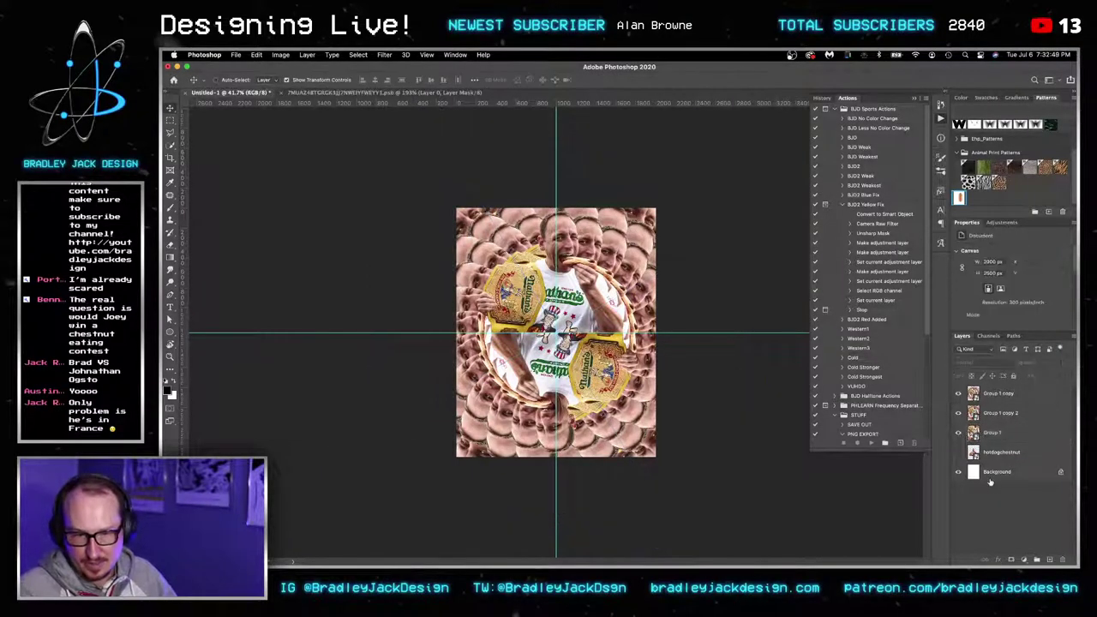
Show the hotdogchestnut layer, bring it to the front and centre the man with the hot dog tray over the ring.
left_click(973, 454)
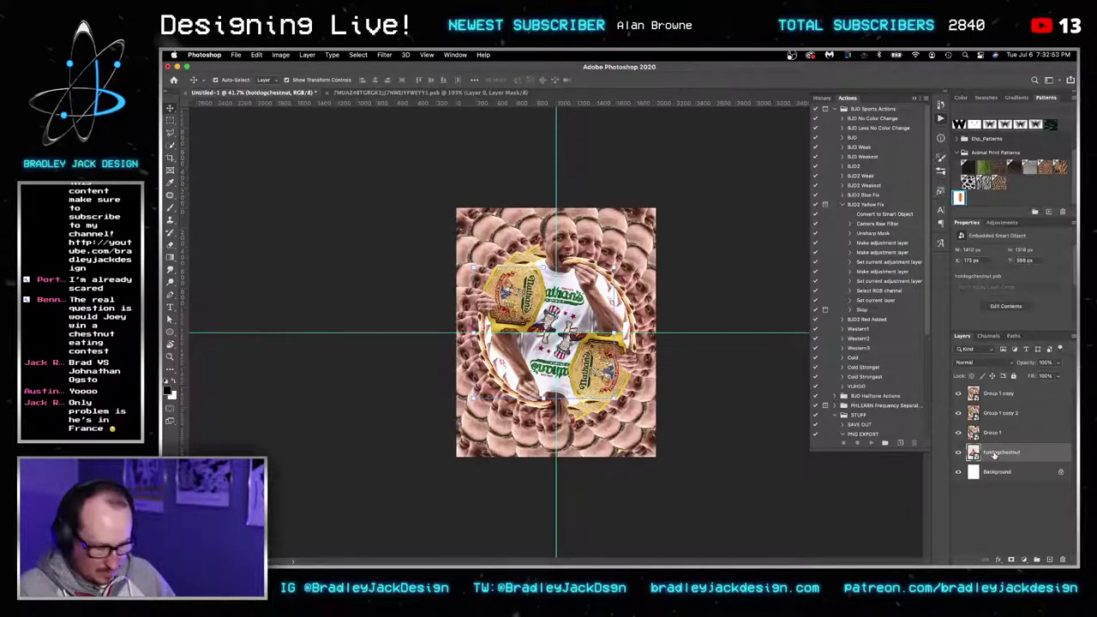
key("super+shift+bracketright")
key("super+plus")
key("super+plus")
key("super+plus")
key("super+minus")
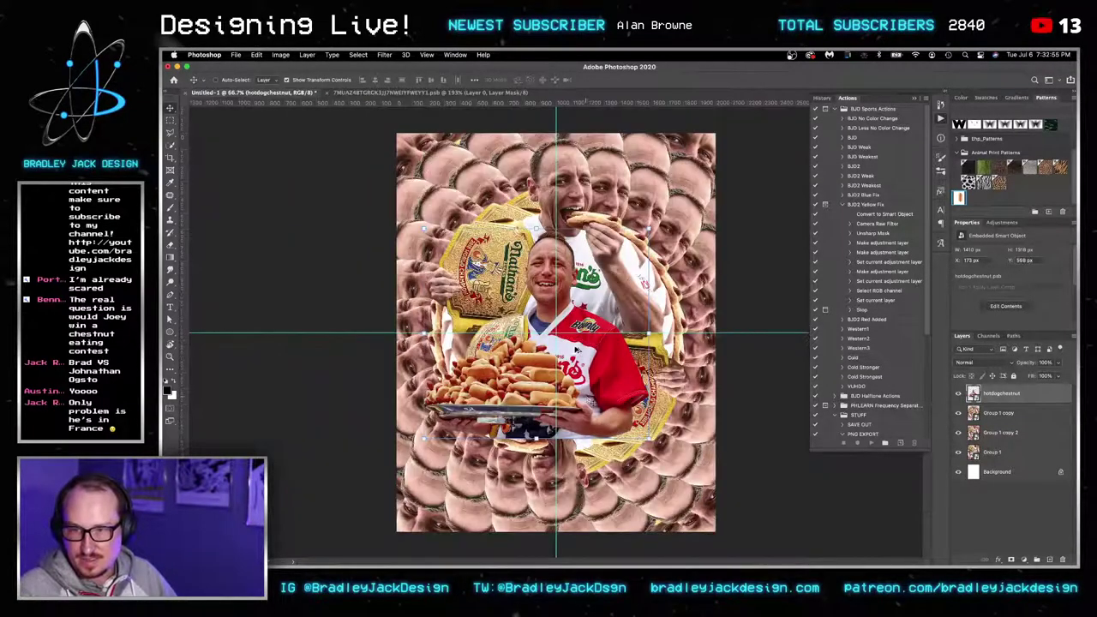
left_click_drag(588, 400, 605, 377)
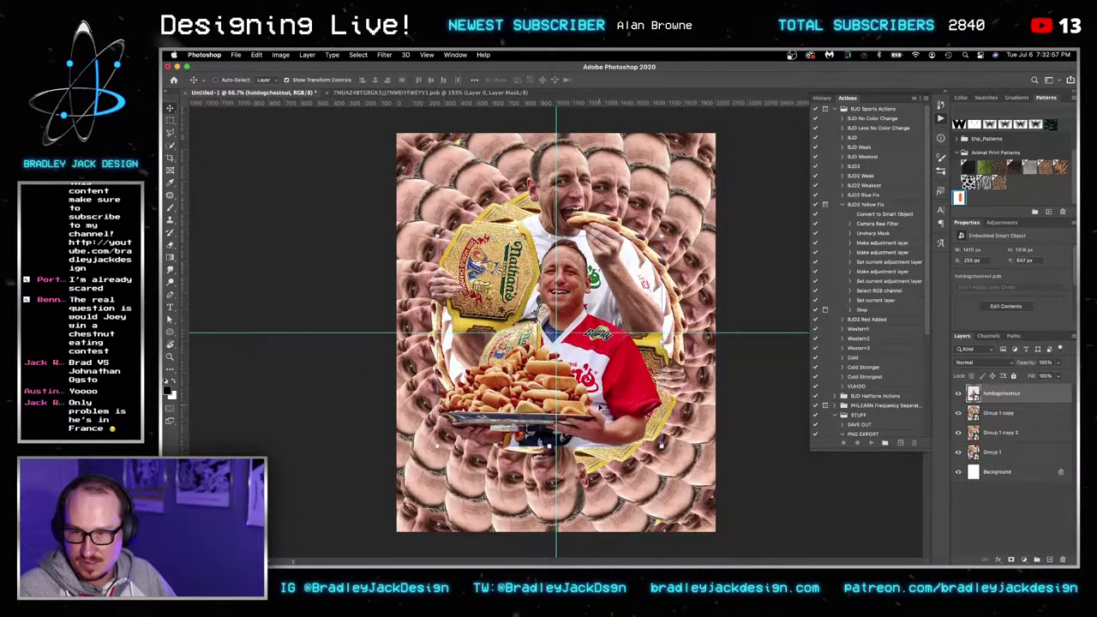
key("super+s")
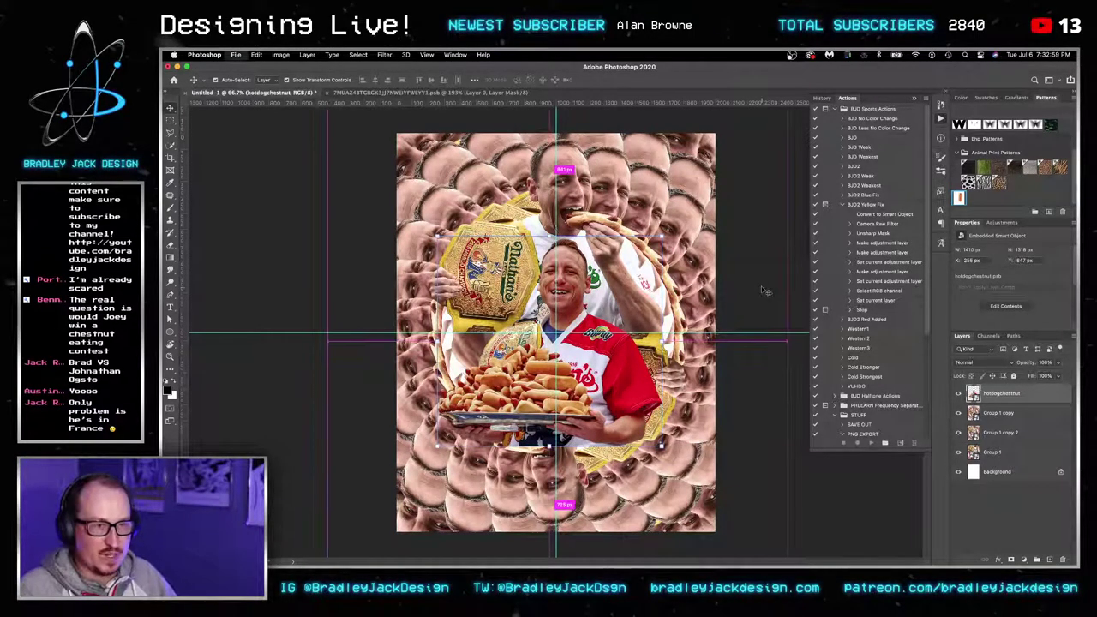
key("super+s")
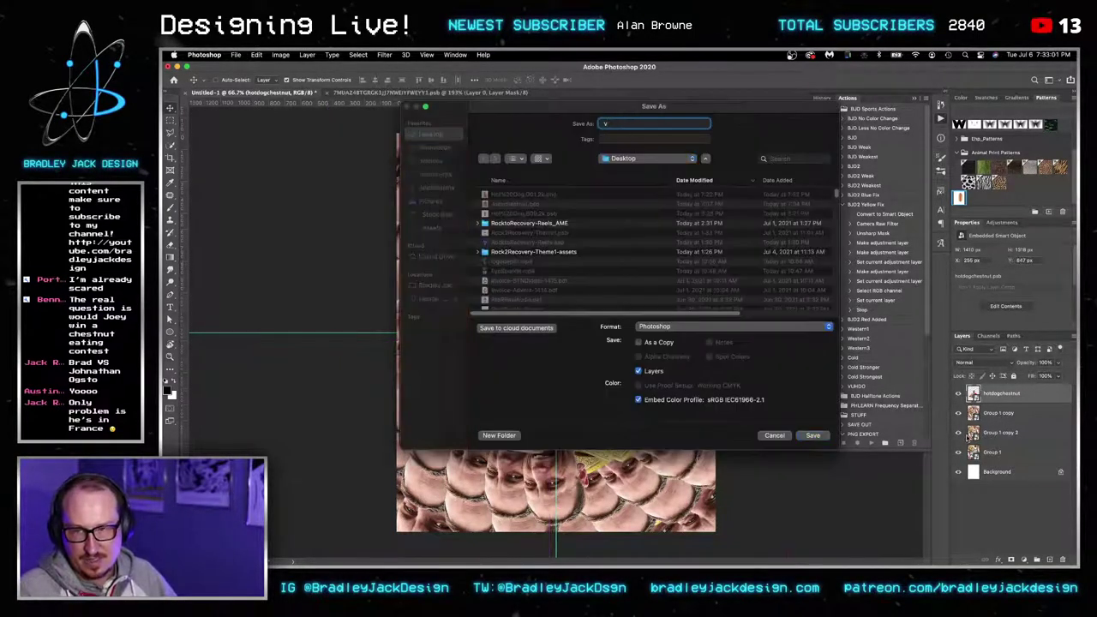
key("Escape")
Duplicate the Group 1 copy 2 ring and turn off the green channel in the duplicate's blending options.
left_click(993, 438)
key("super+j")
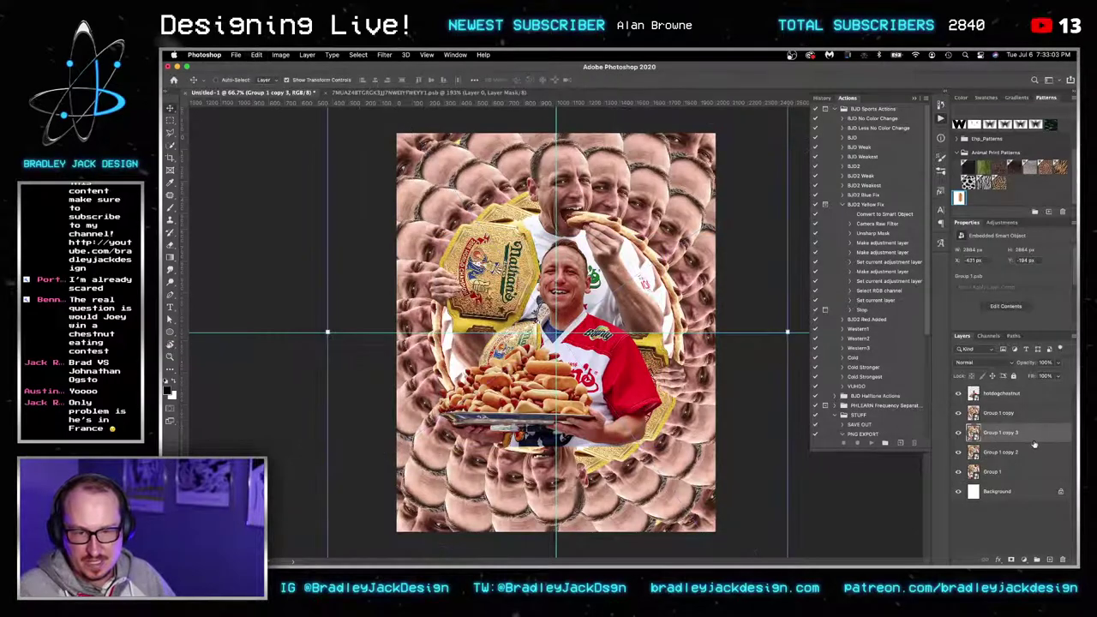
right_click(1036, 443)
left_click(977, 256)
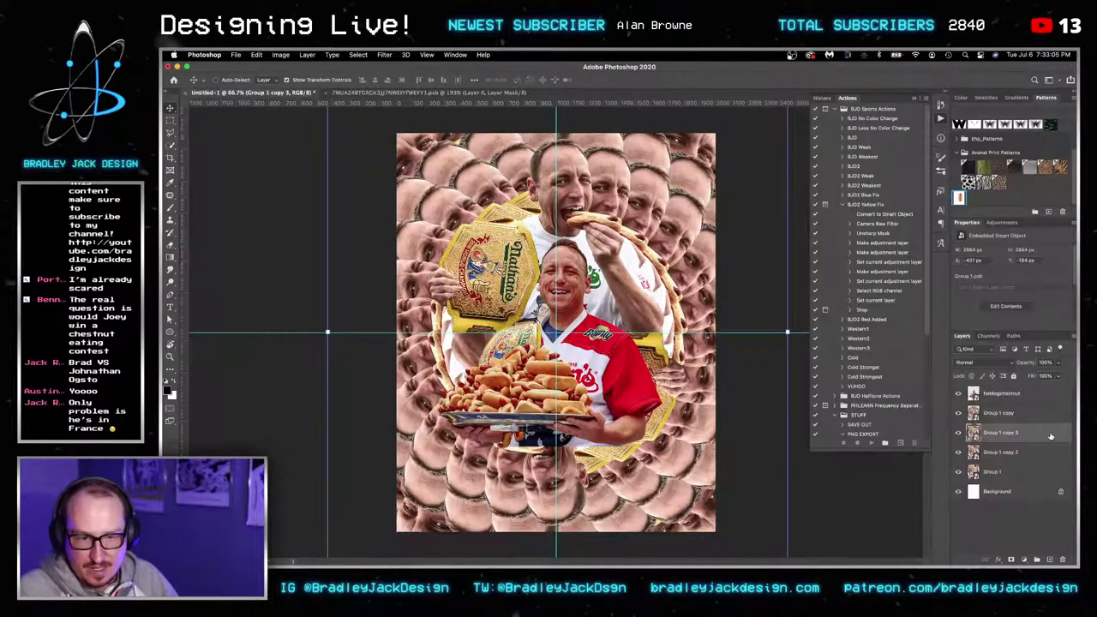
double_click(1039, 432)
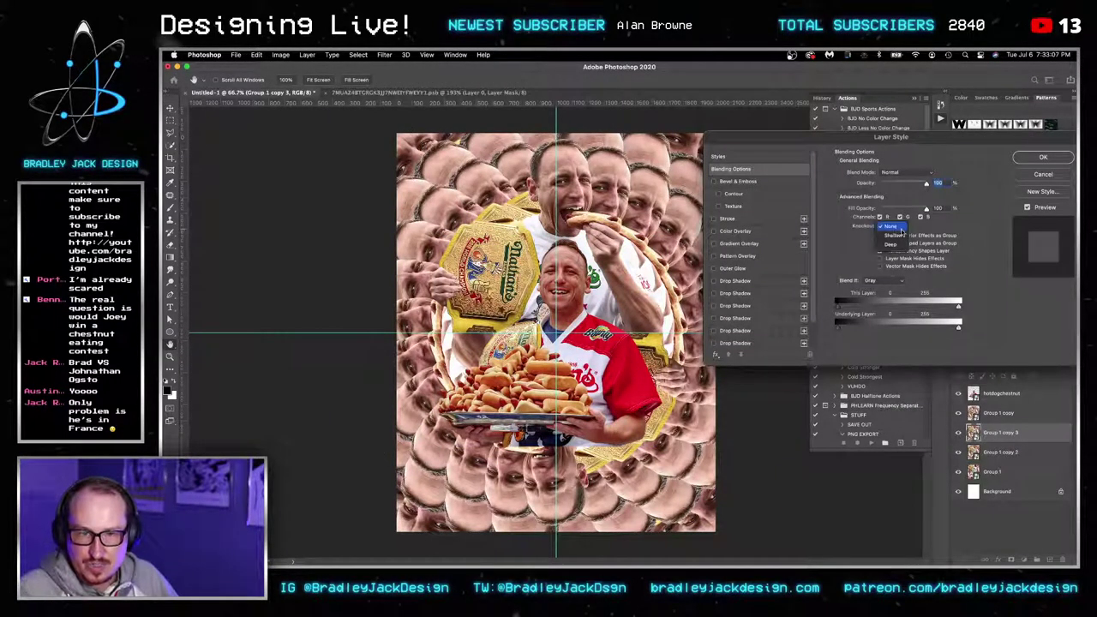
left_click(910, 217)
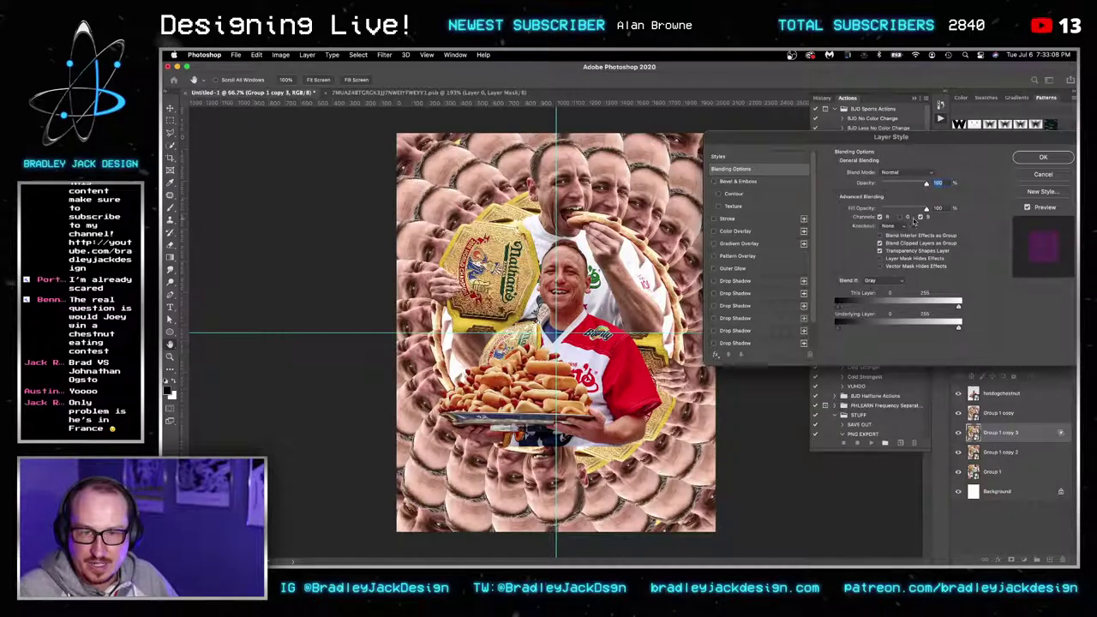
left_click(1060, 161)
Rotate the duplicated middle ring, Group 1 copy 3, slightly to about 9.1°.
key("ctrl+t")
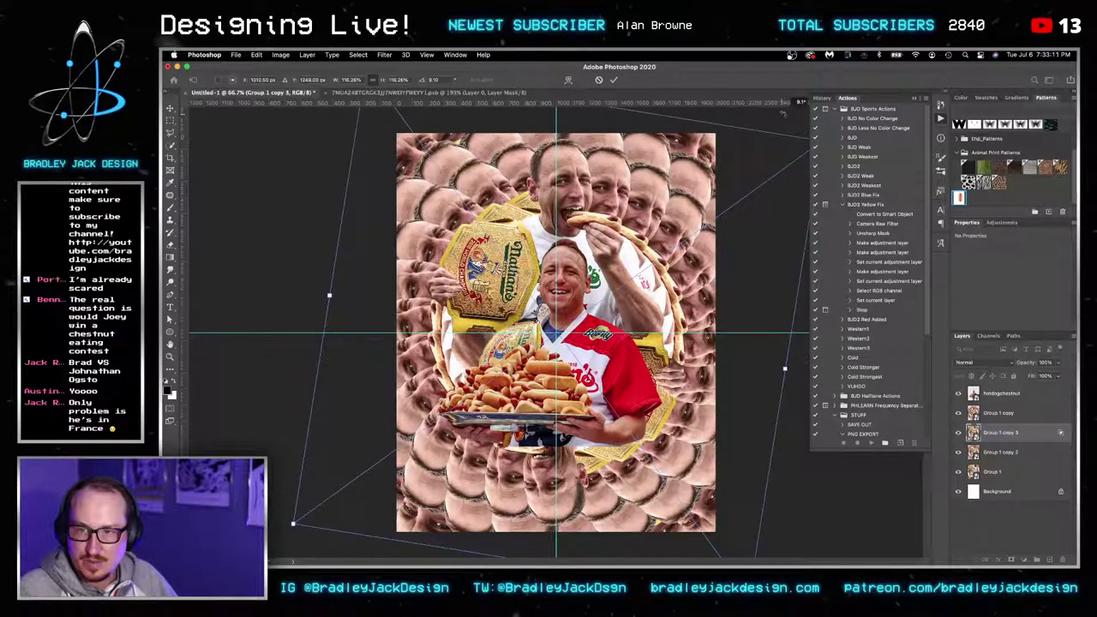
mouse_move(782, 113)
left_mouse_down()
mouse_move(805, 138)
mouse_move(782, 115)
left_mouse_up()
key("Return")
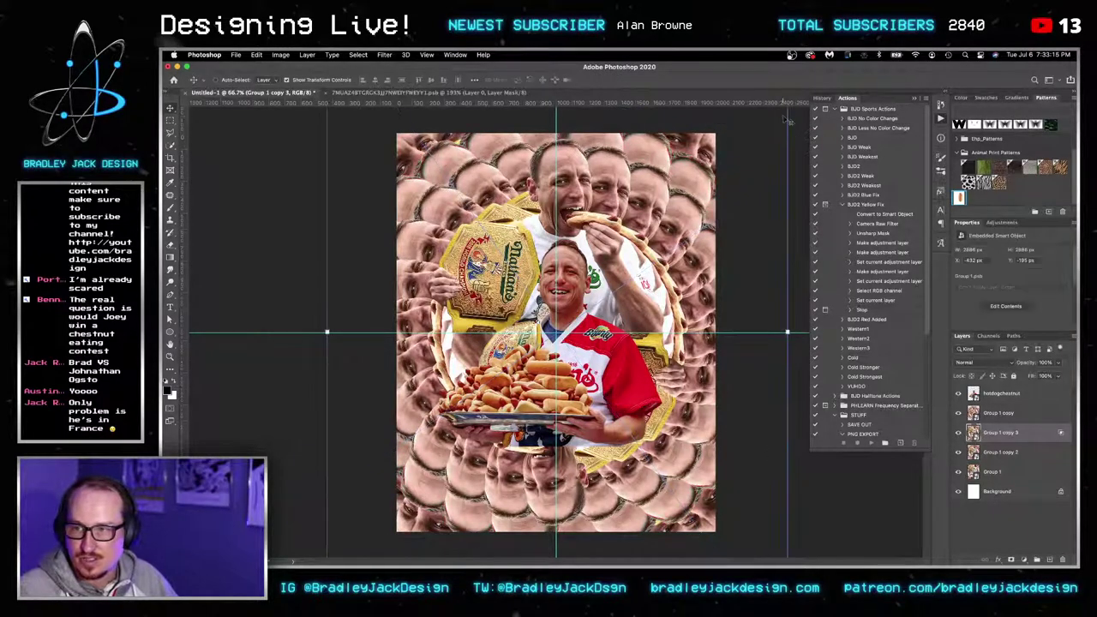
Bring the front eater group from the Group 1 copy Smart Object's contents into the main document above the rings and nudge it right.
left_click(994, 415)
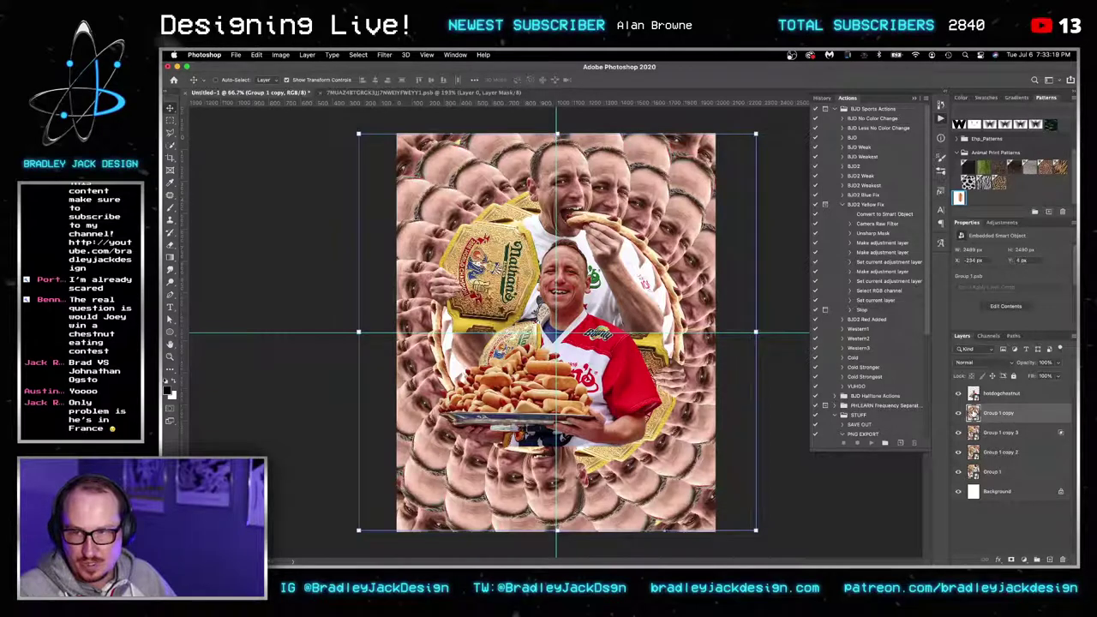
right_click(973, 412)
left_click(1005, 426)
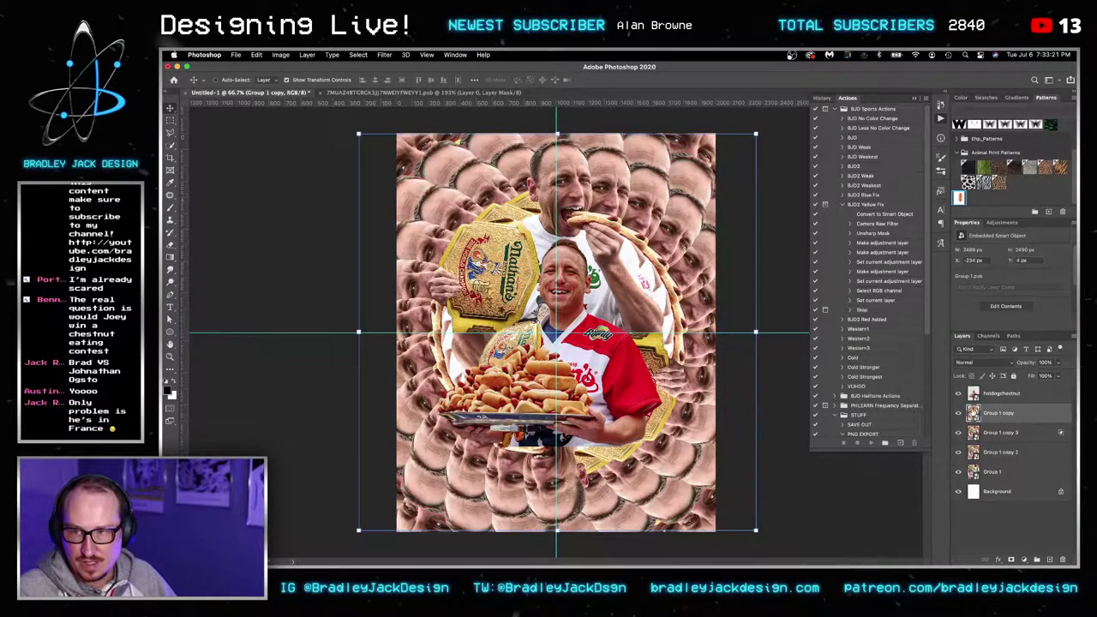
double_click(973, 412)
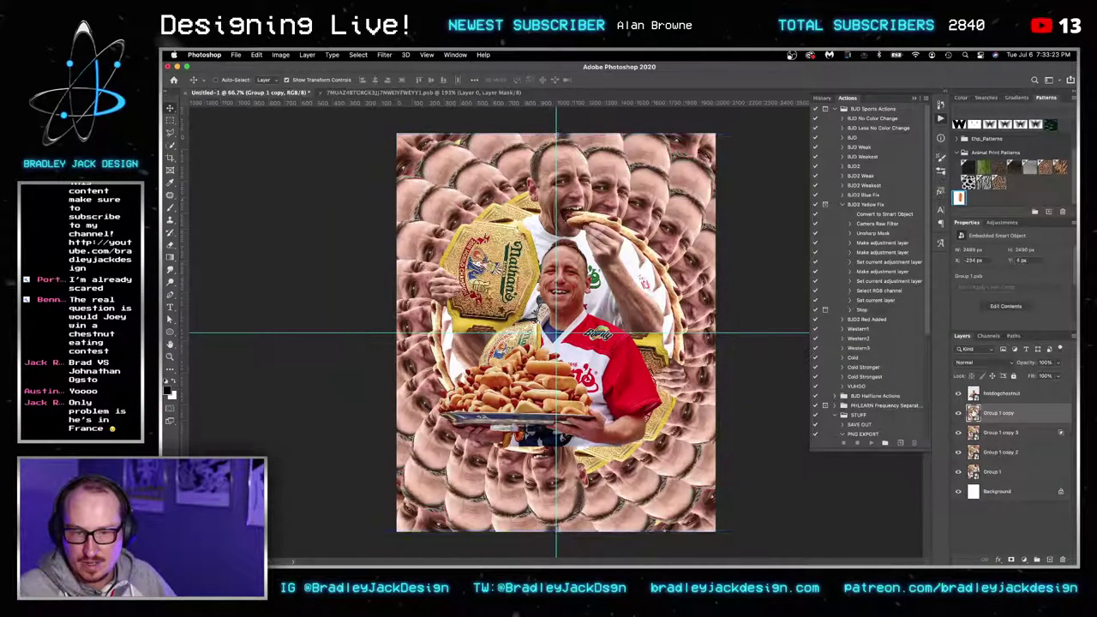
double_click(982, 399)
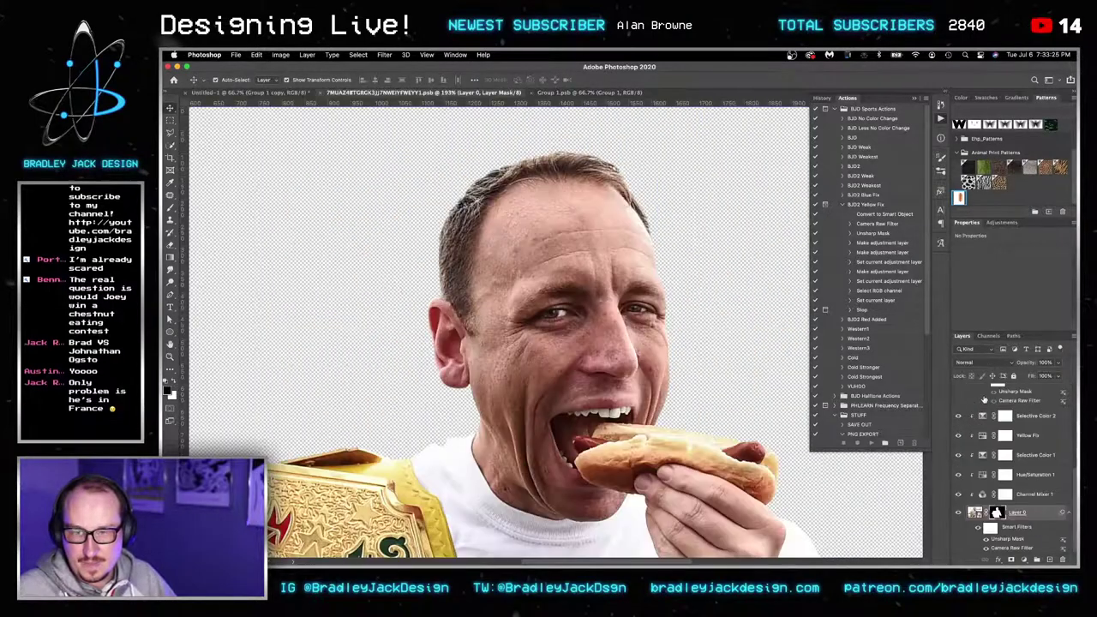
key("ctrl+shift+Tab")
key("ctrl+g")
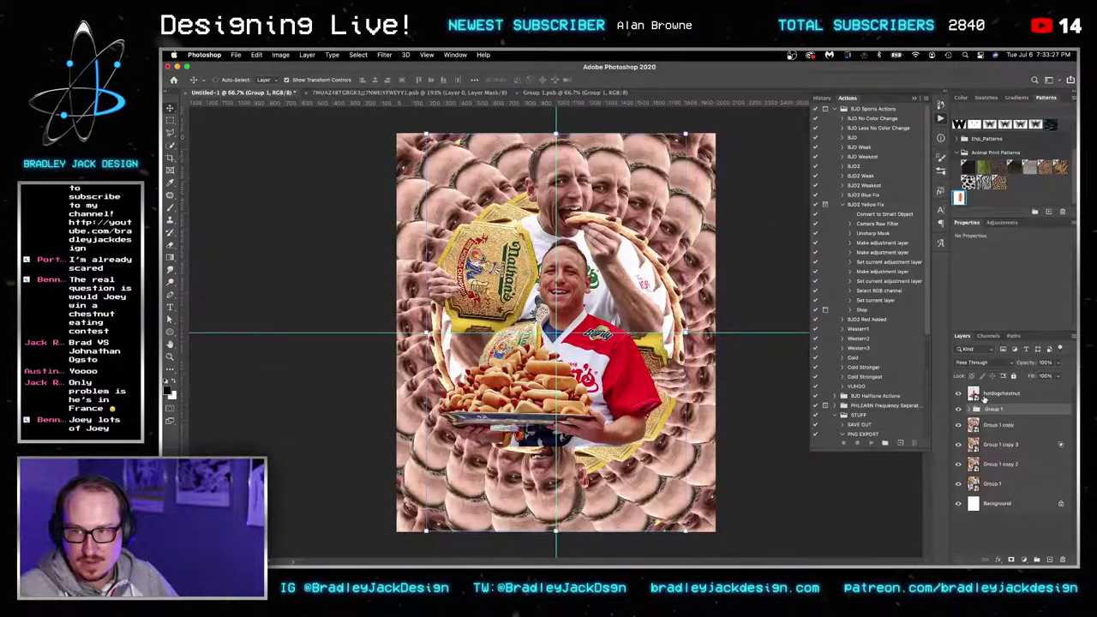
key("Right")
key("Right")
key("Right")
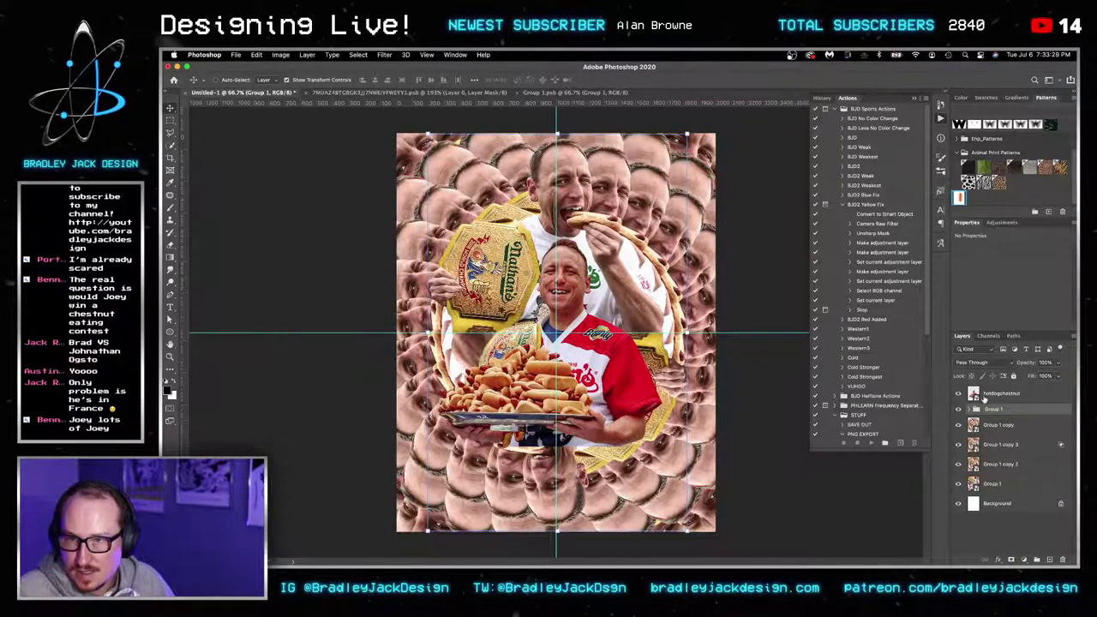
Delete the duplicate eater layer inside the pasted Group 1 and collapse the group.
left_click(969, 410)
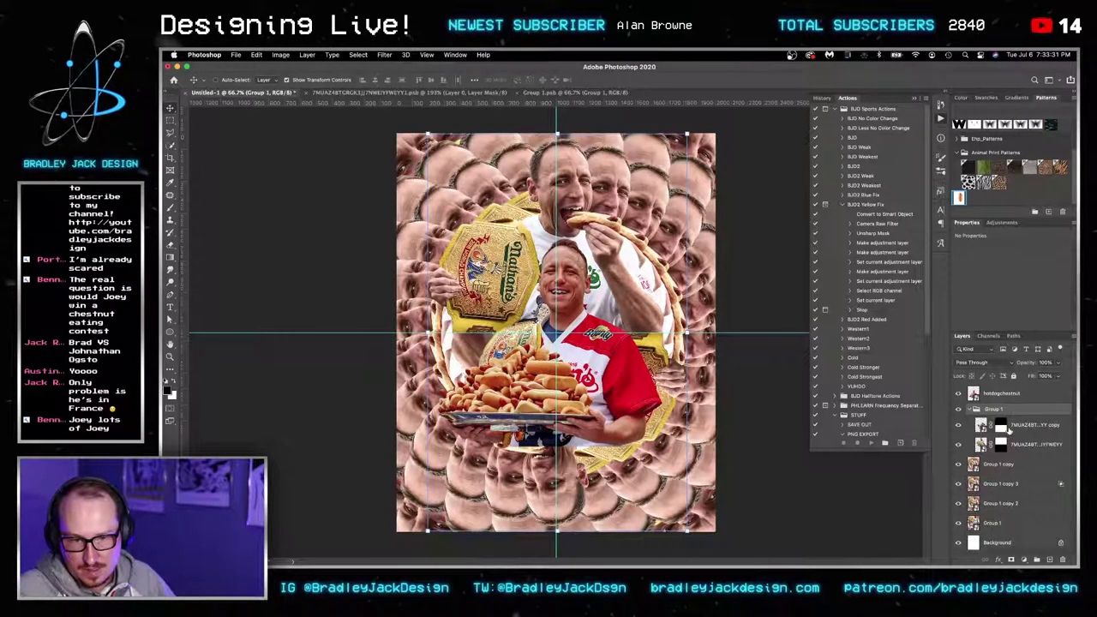
left_click(1023, 426)
key("BackSpace")
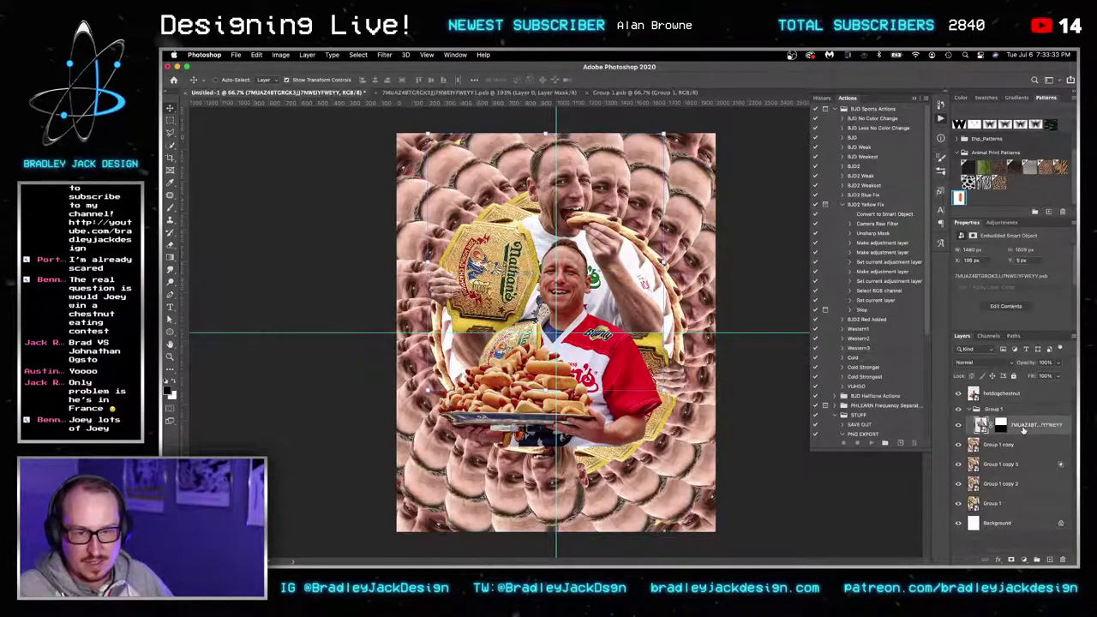
left_click(969, 409)
Duplicate the front ring, Group 1 copy, and turn off the duplicate's green channel in its blending options.
left_click(1001, 397)
left_click(1004, 423)
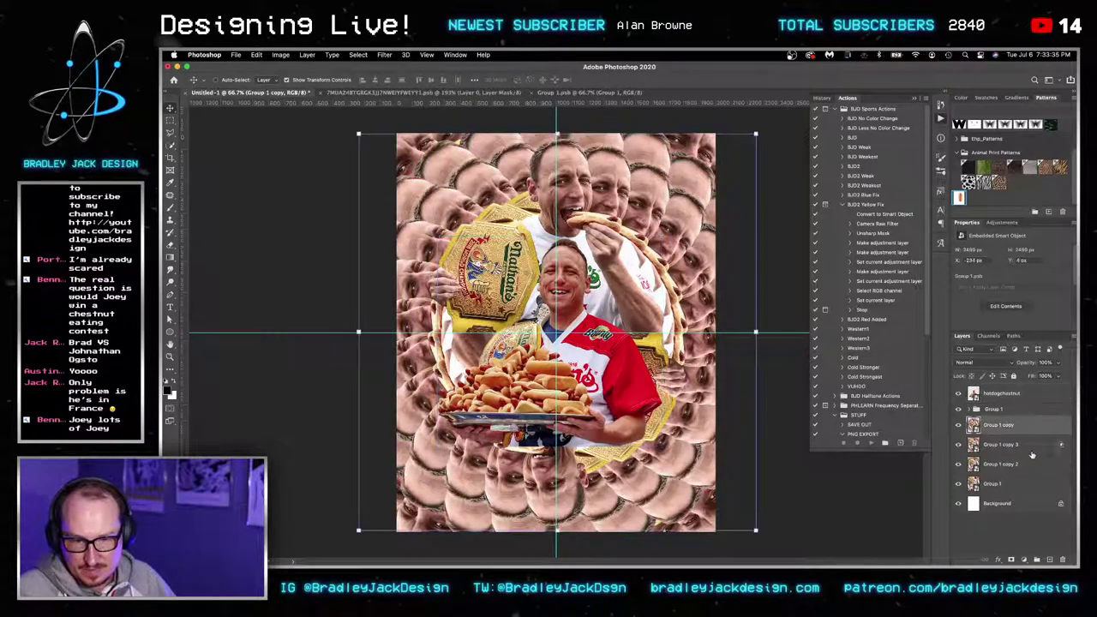
left_click(1030, 449)
left_click(1017, 431)
key("super+j")
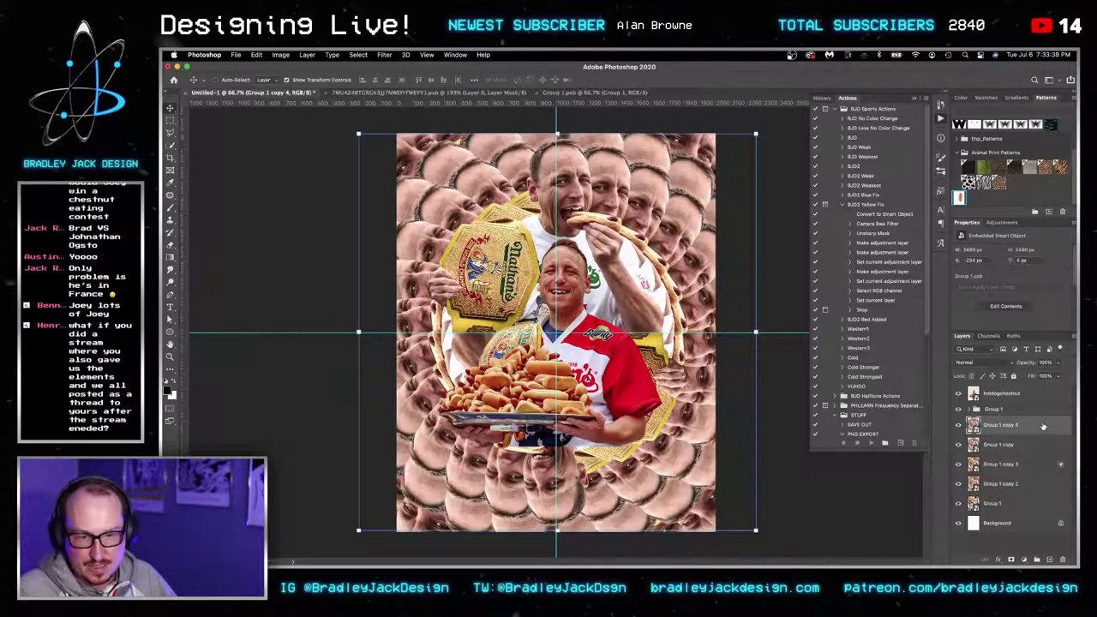
double_click(1042, 425)
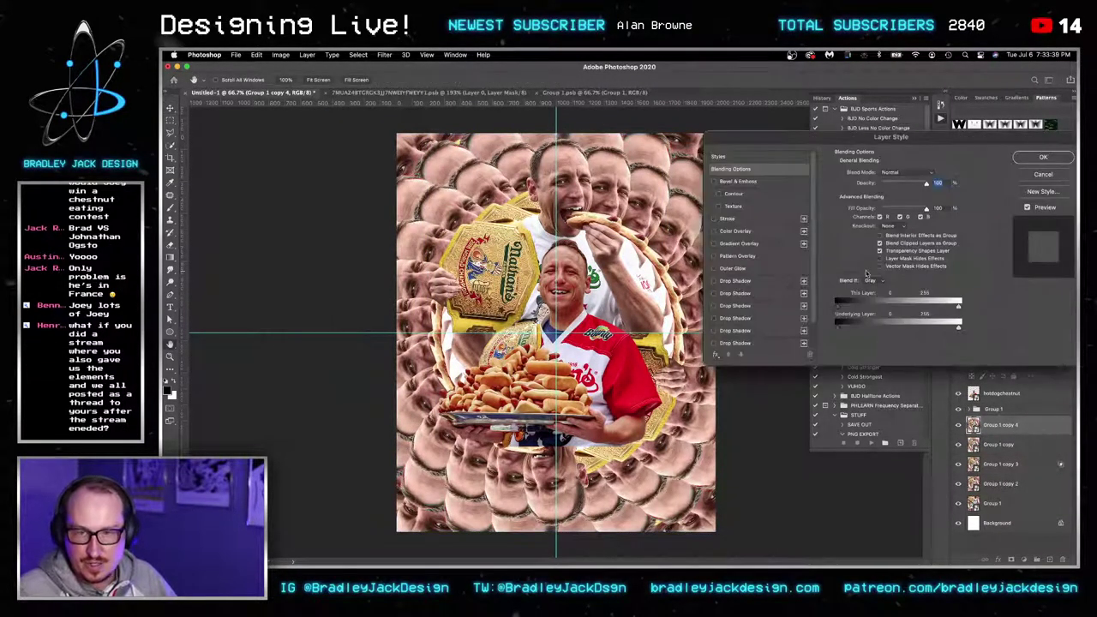
left_click(1041, 168)
Rotate the duplicated front ring, Group 1 copy 4, to about -0.2° for a slight colour-fringe offset.
key("ctrl+t")
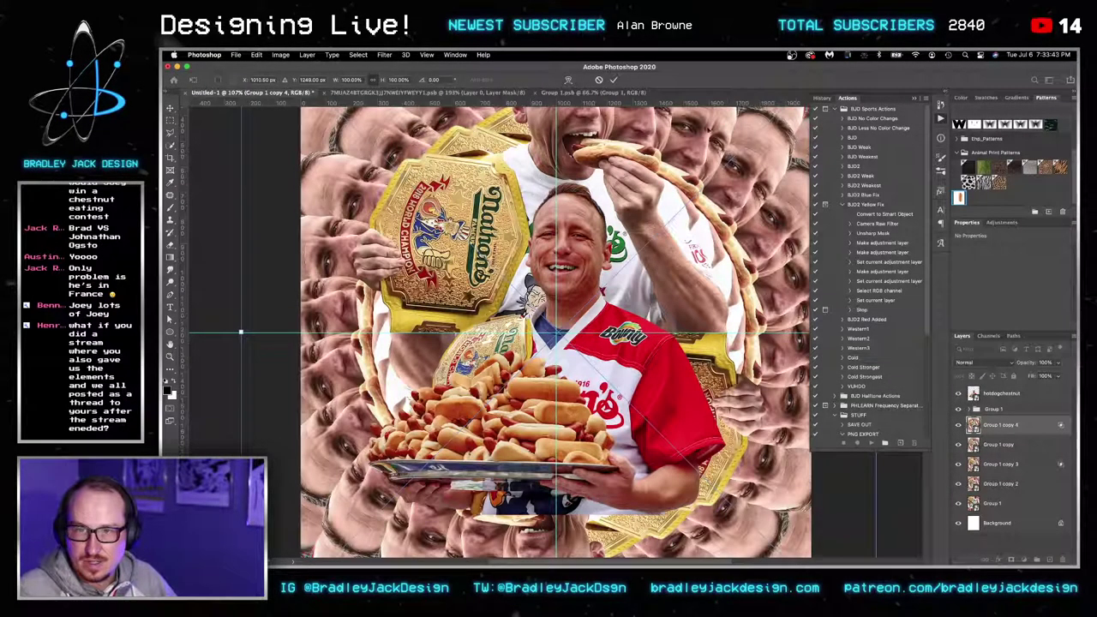
left_click(450, 80)
type("5")
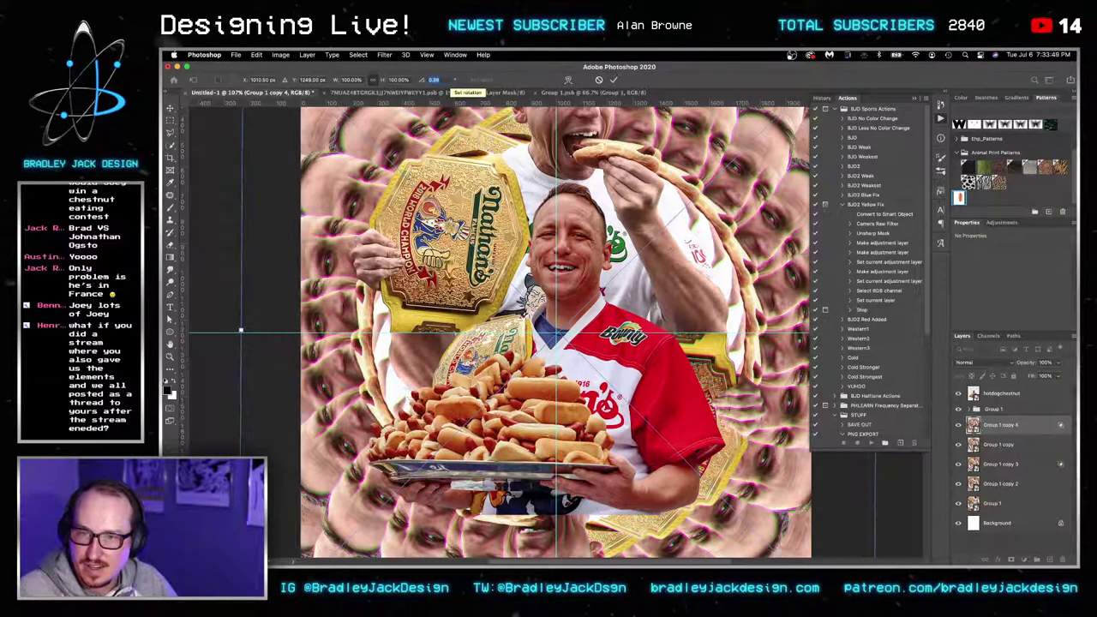
key("super+a")
type("-.20")
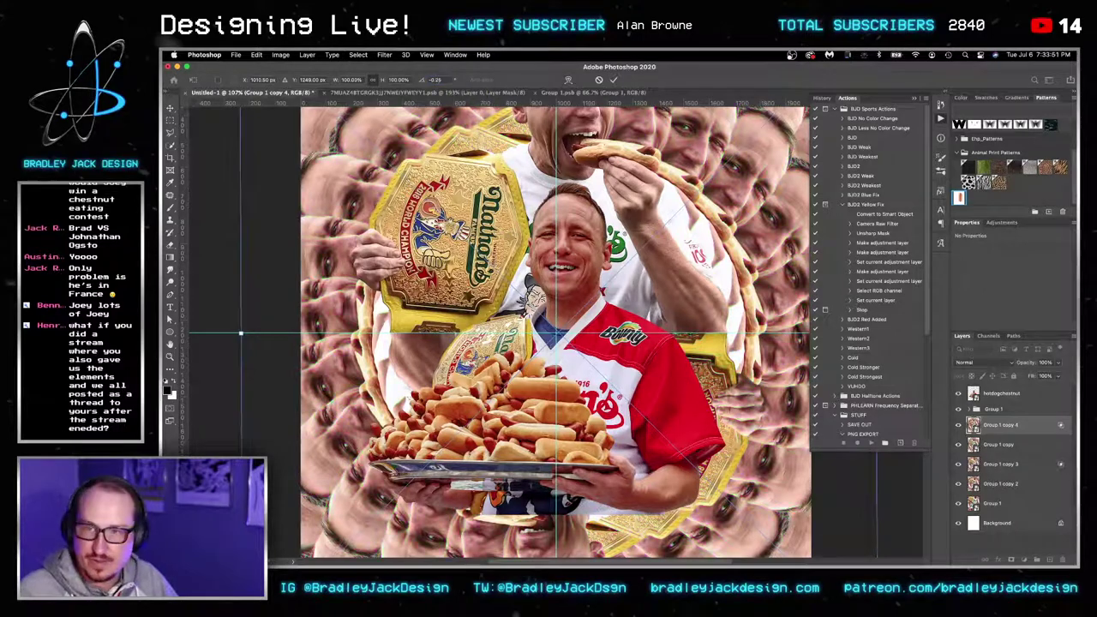
key("Return")
key("super+minus")
key("super+minus")
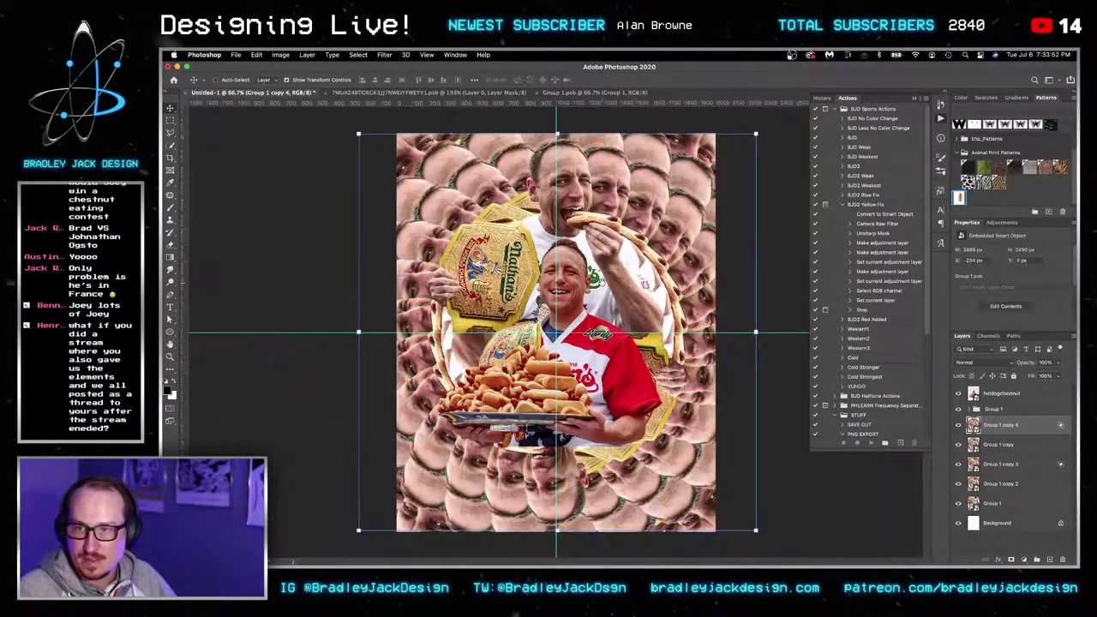
Duplicate the rearmost ring, Group 1, and turn off the duplicate's green channel in its blending options.
left_click(1006, 446)
left_click(997, 505)
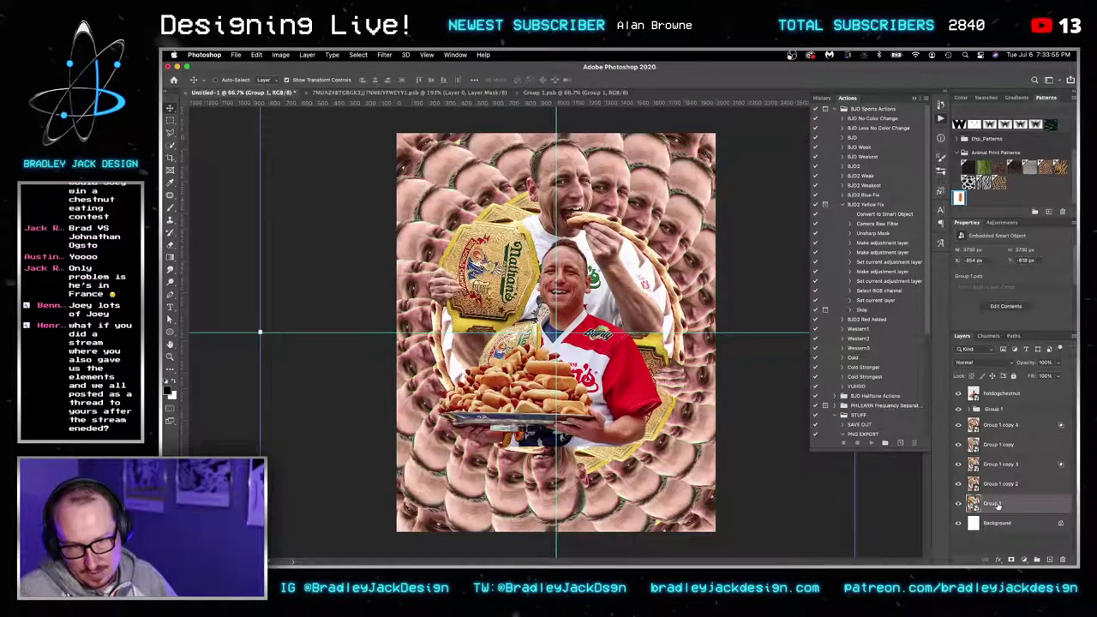
key("super+j")
double_click(1037, 505)
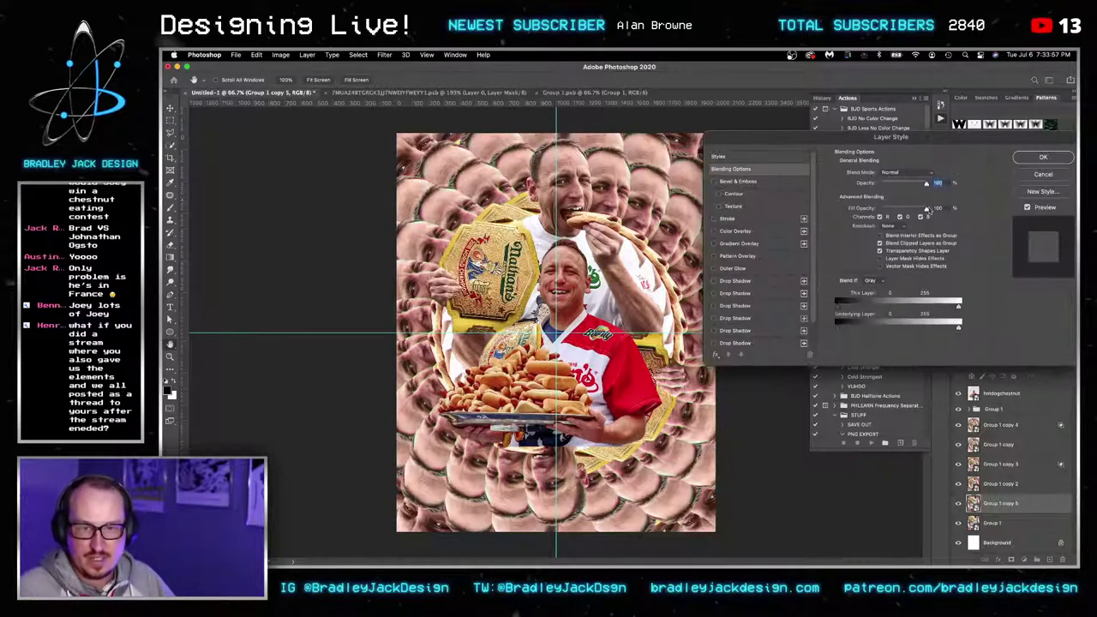
key("Escape")
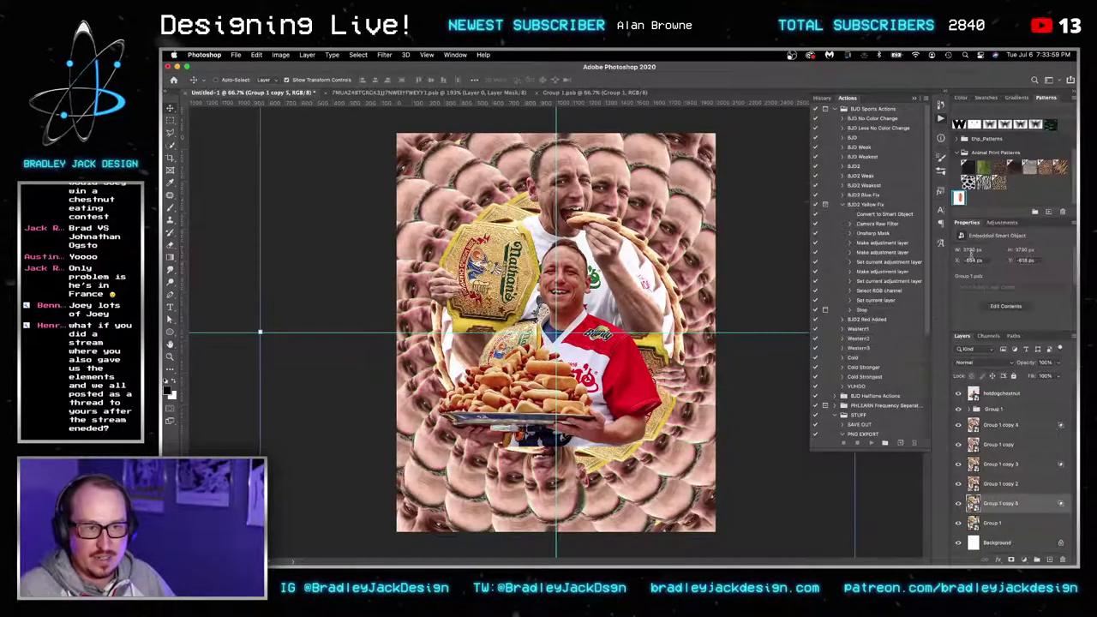
Set the rotation of the duplicated rearmost ring, Group 1 copy 5, to 15°.
key("super+t")
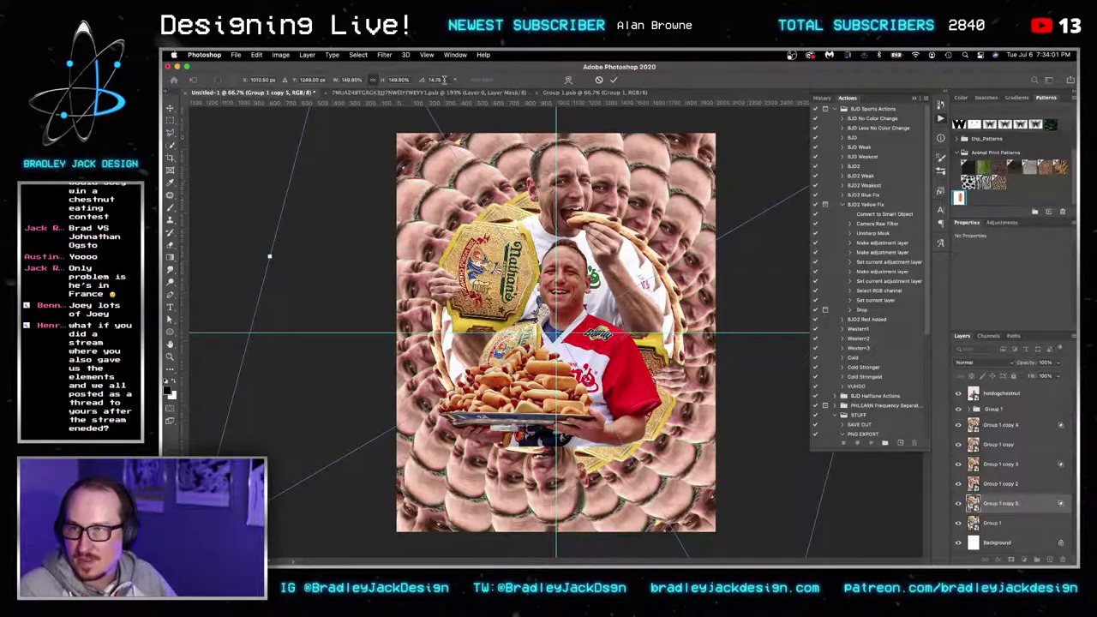
left_click(442, 80)
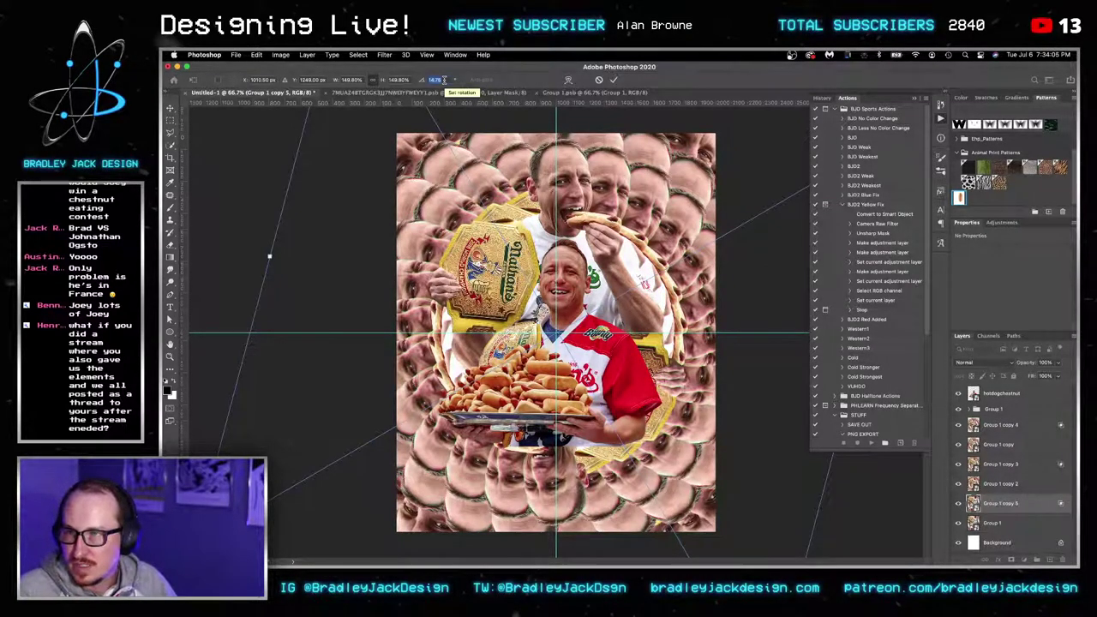
type("15")
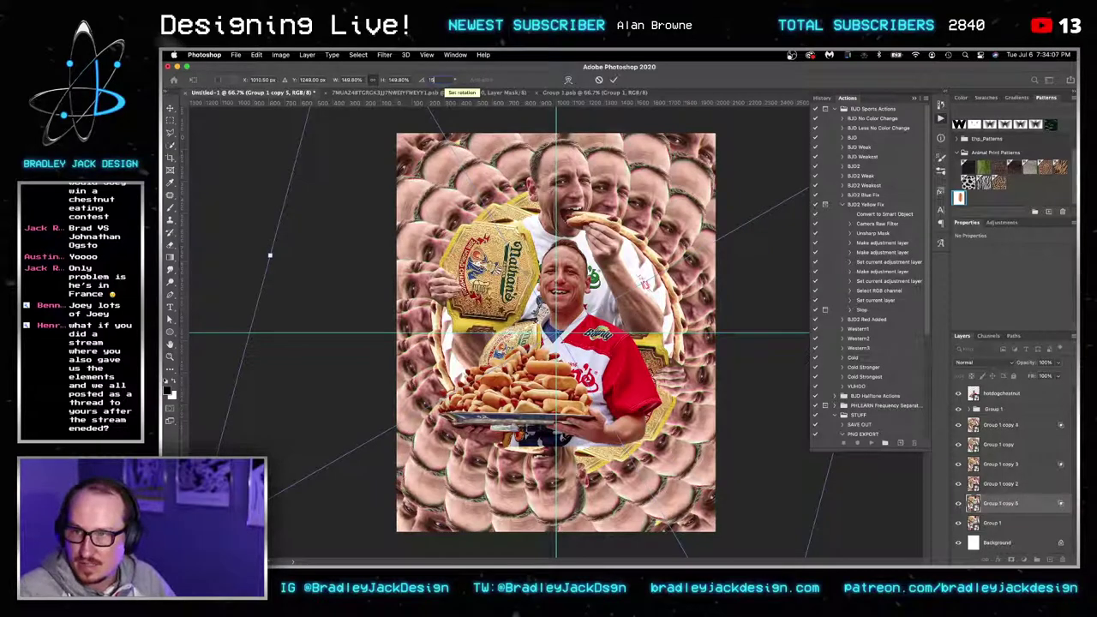
key("Return")
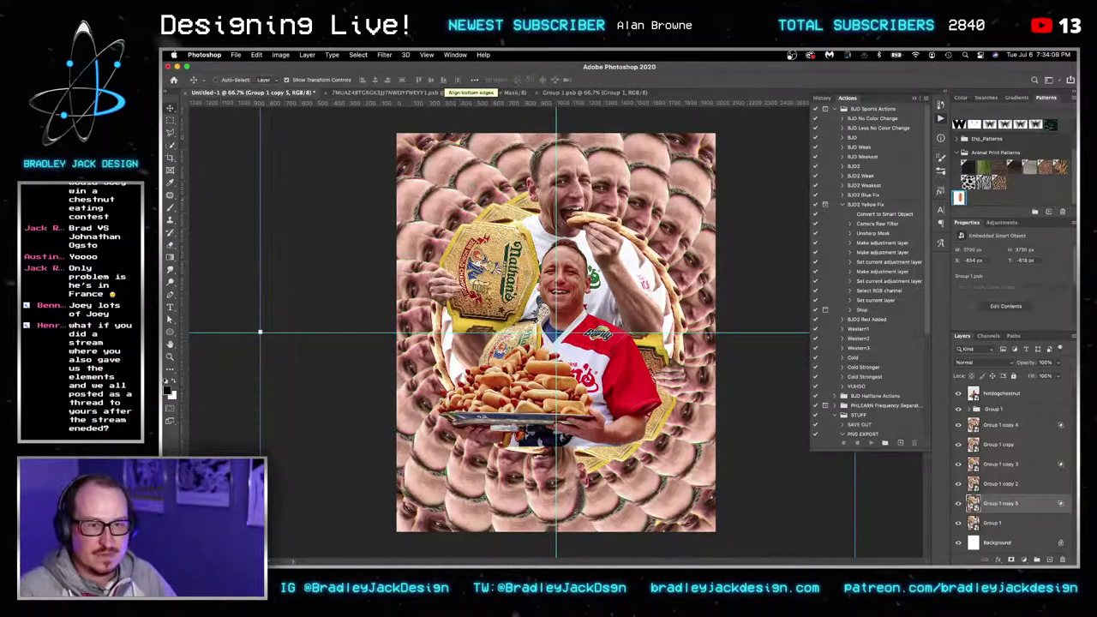
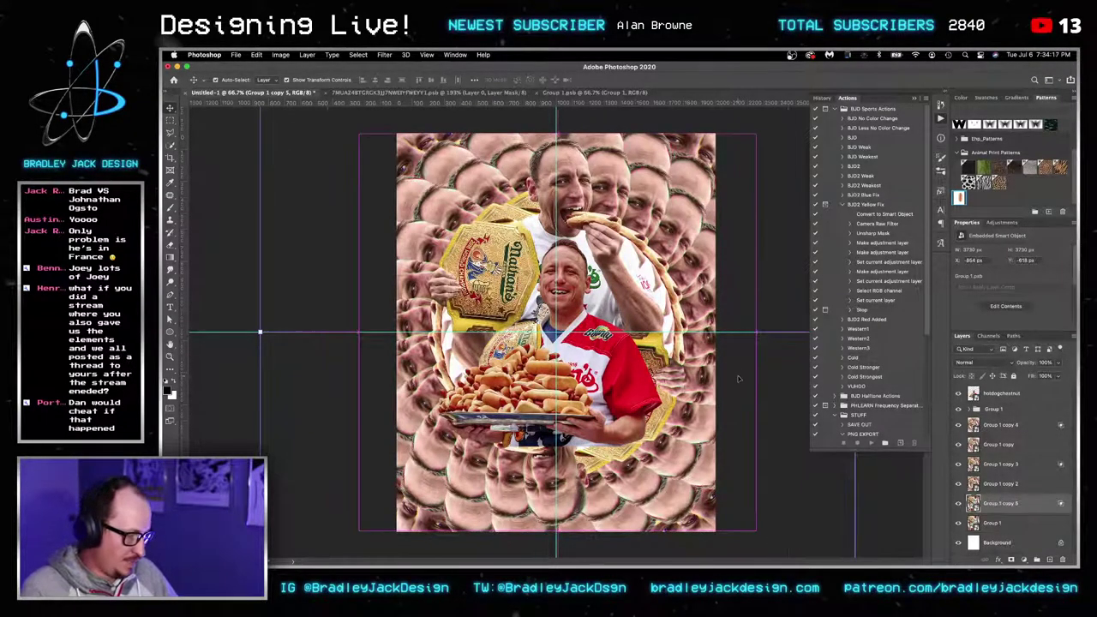
Save the document to the Desktop as Joeychestnut.psd, replacing the existing file.
key("super+s")
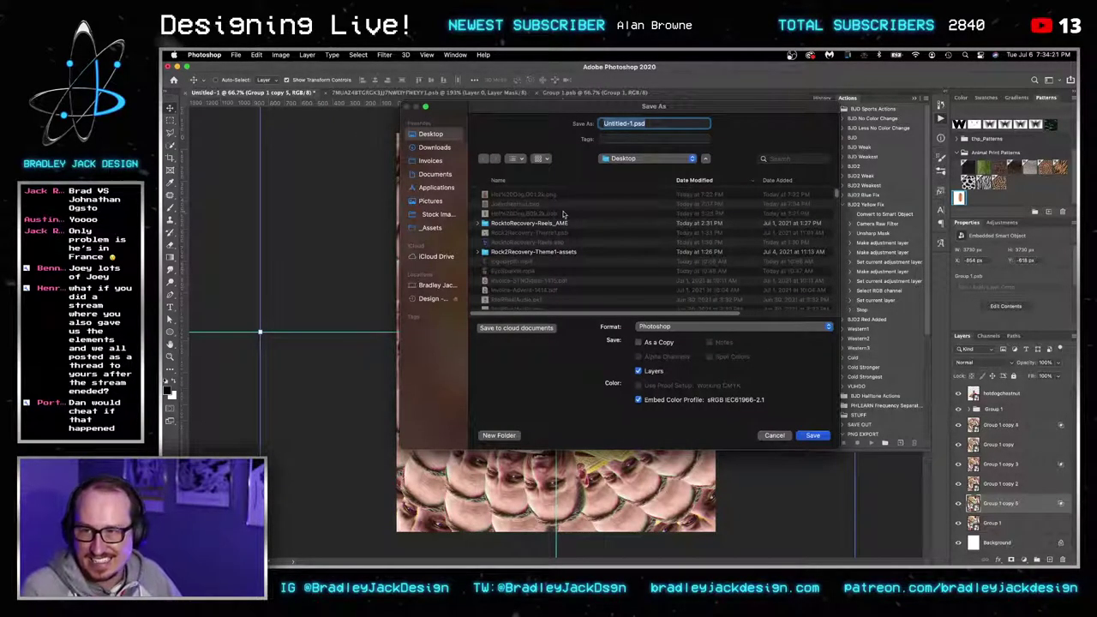
left_click(517, 205)
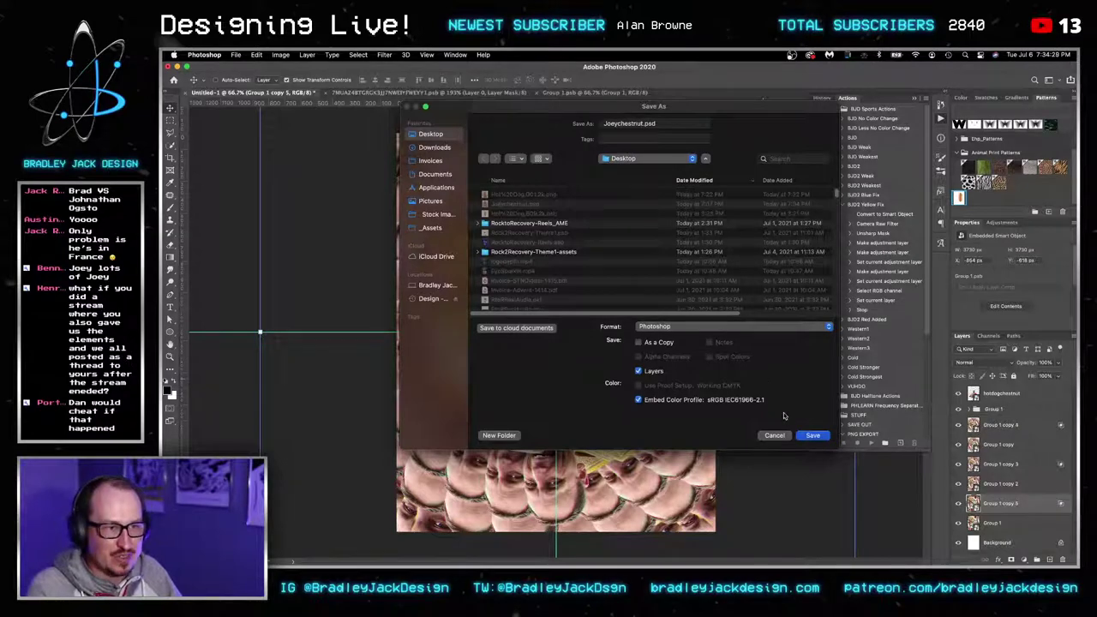
left_click(805, 435)
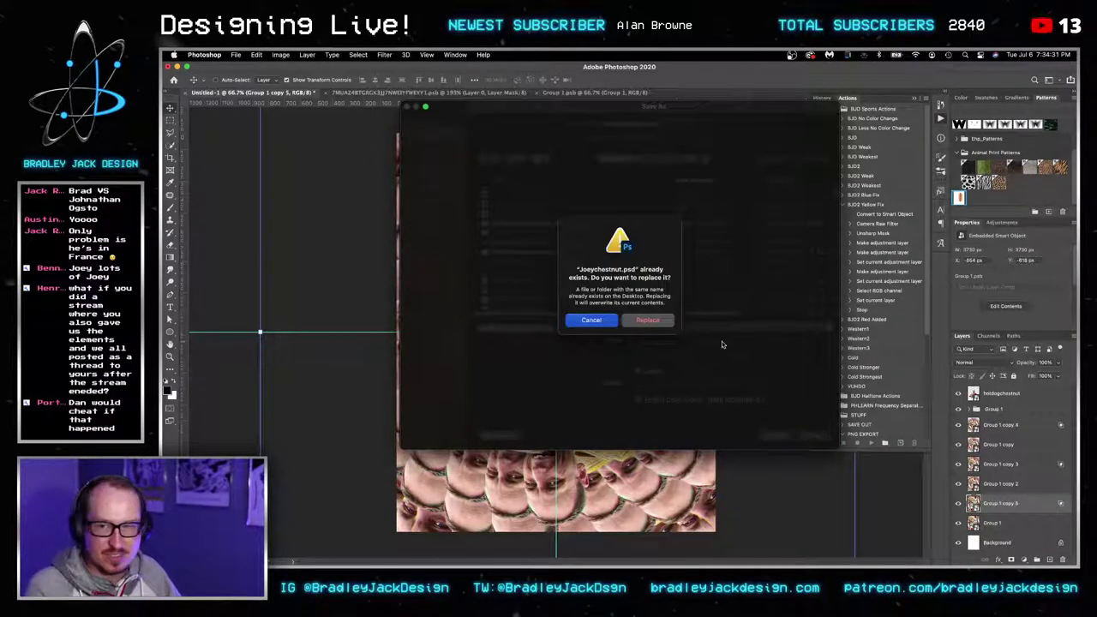
left_click(661, 321)
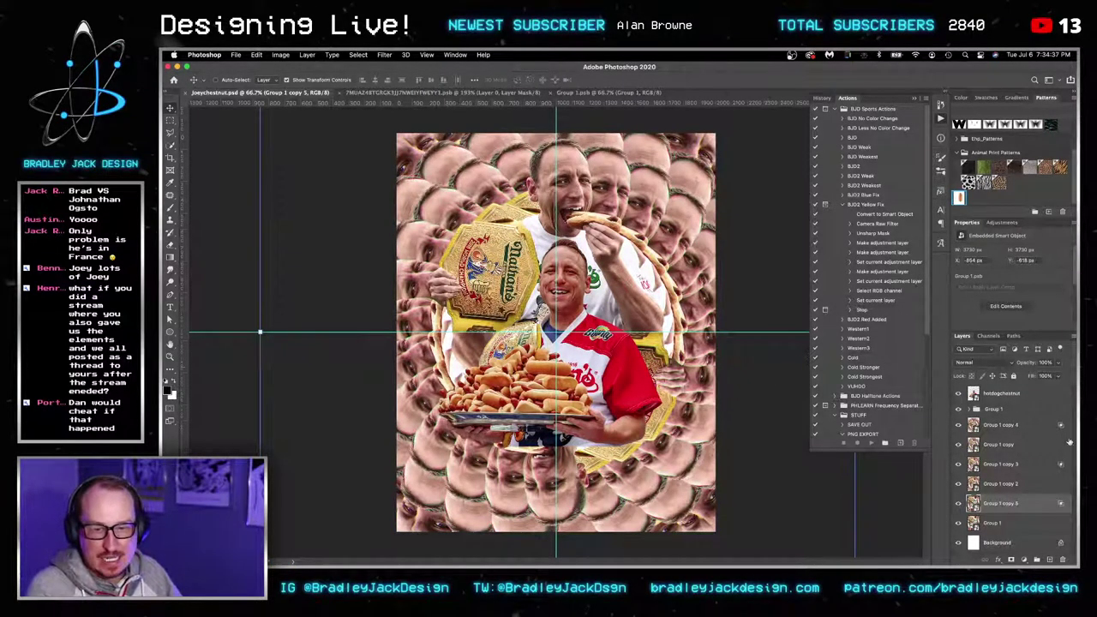
Group all the ring layers from Group 1 copy 4 down to the rearmost Group 1.
left_click(1007, 426)
left_click(1021, 523, "shift")
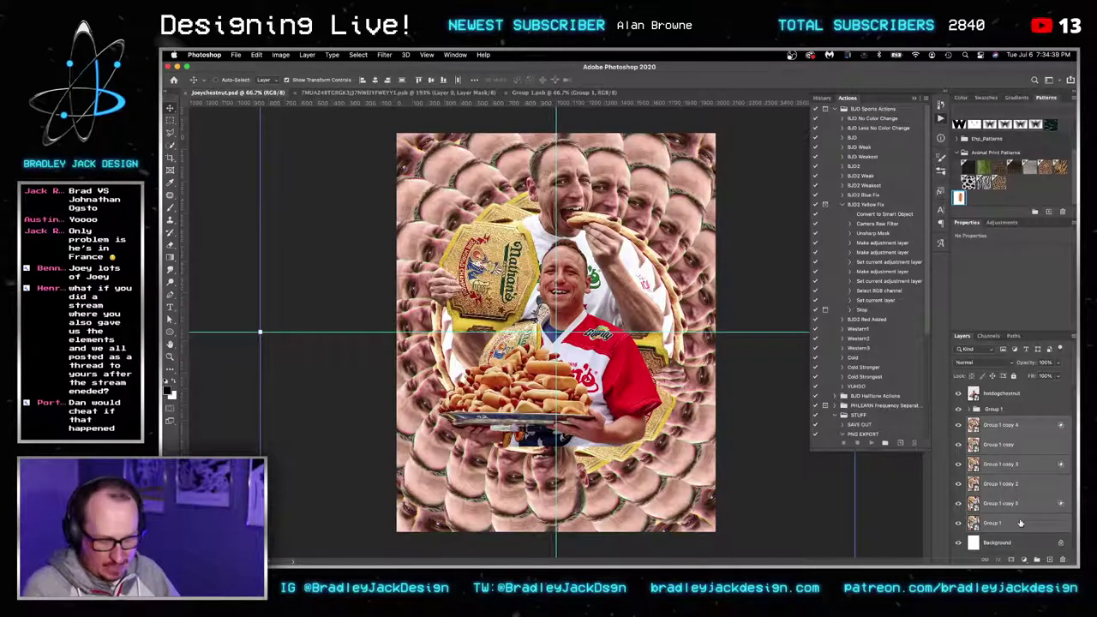
key("super+g")
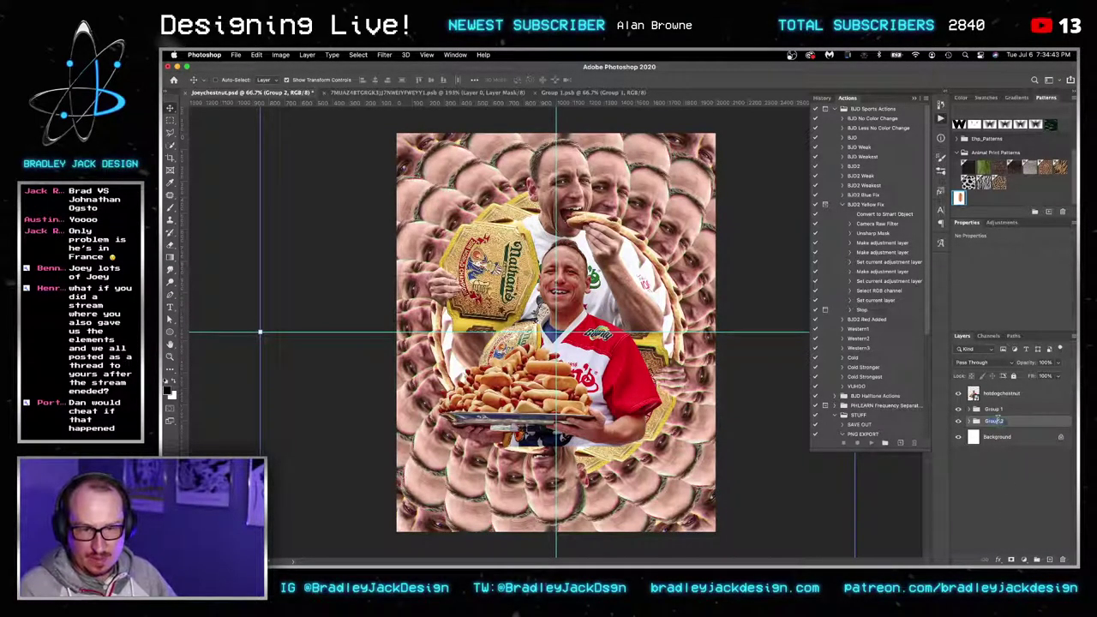
Rename the new group of rear rings as BackJoeys.
type("BackJoeys")
key("Return")
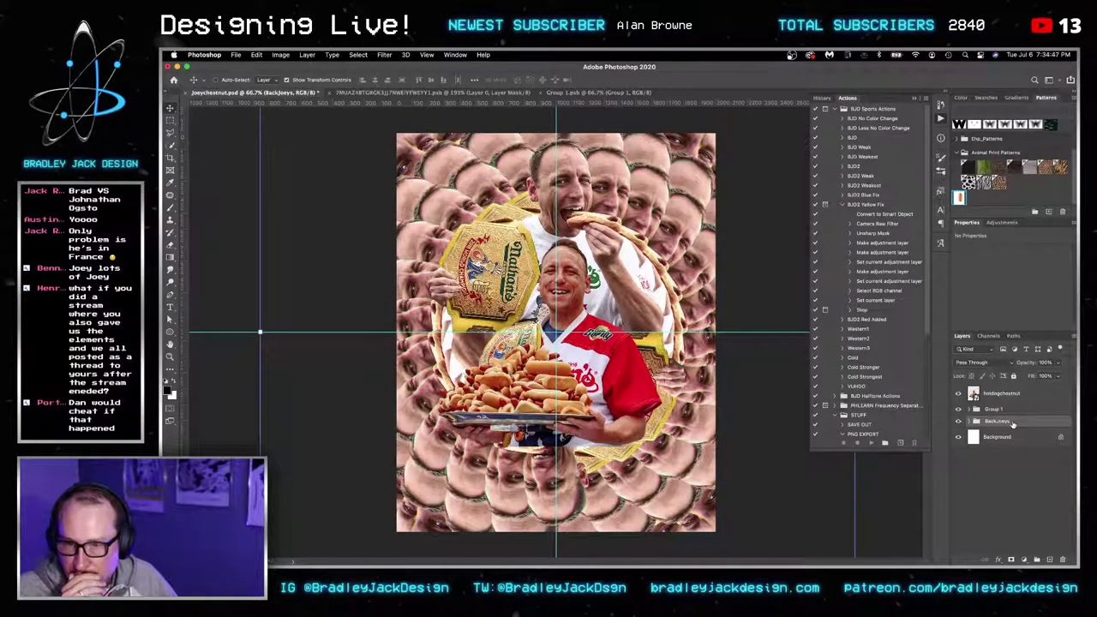
Open the contents of the hotdogchestnut smart object, save them and close the file.
left_click(977, 394)
double_click(975, 393)
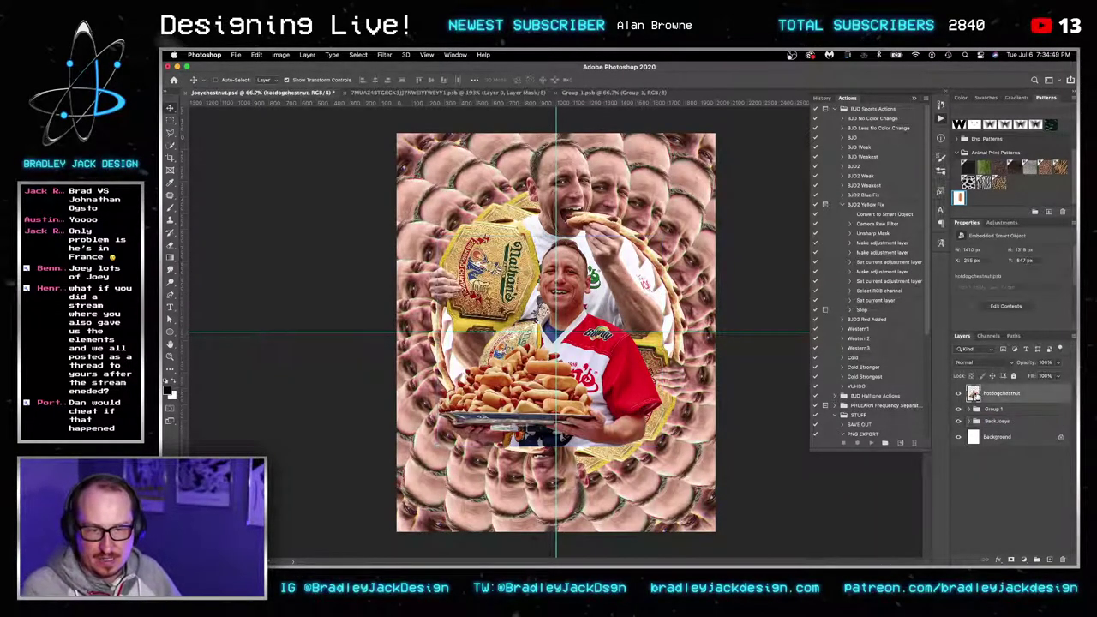
key("super+s")
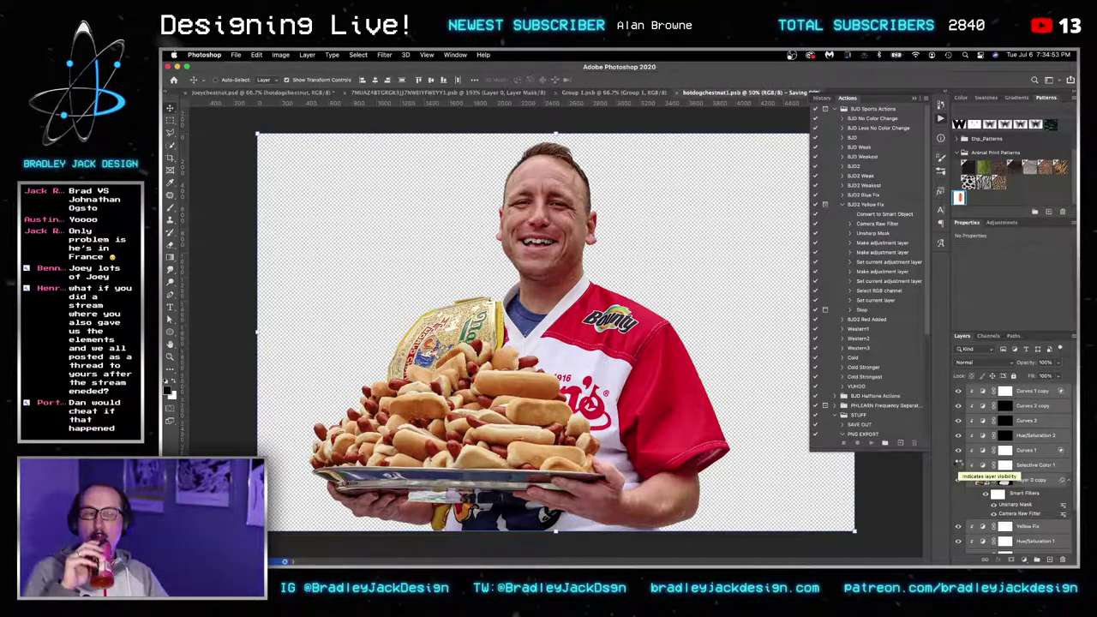
key("super+w")
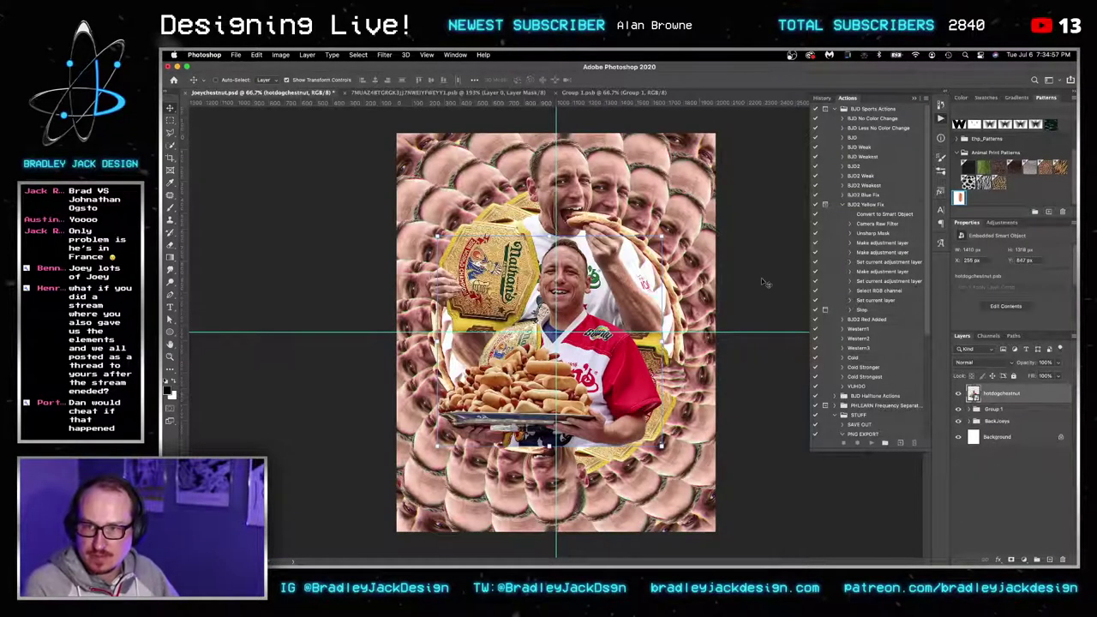
Convert the BackJoeys group to a smart object.
left_click(1043, 502)
right_click(1004, 424)
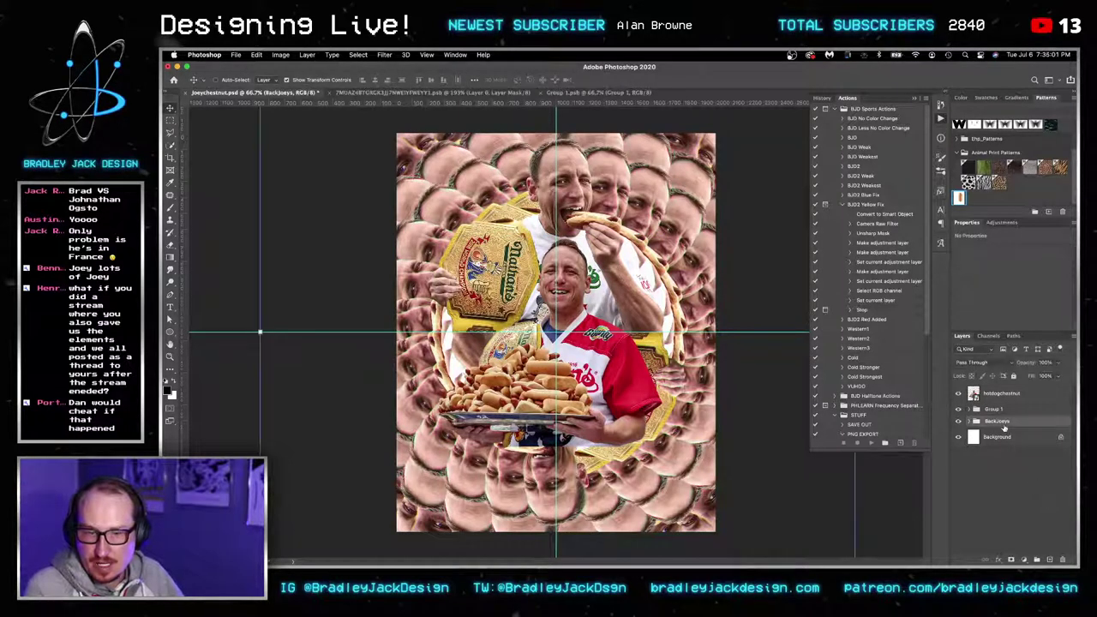
left_click(953, 253)
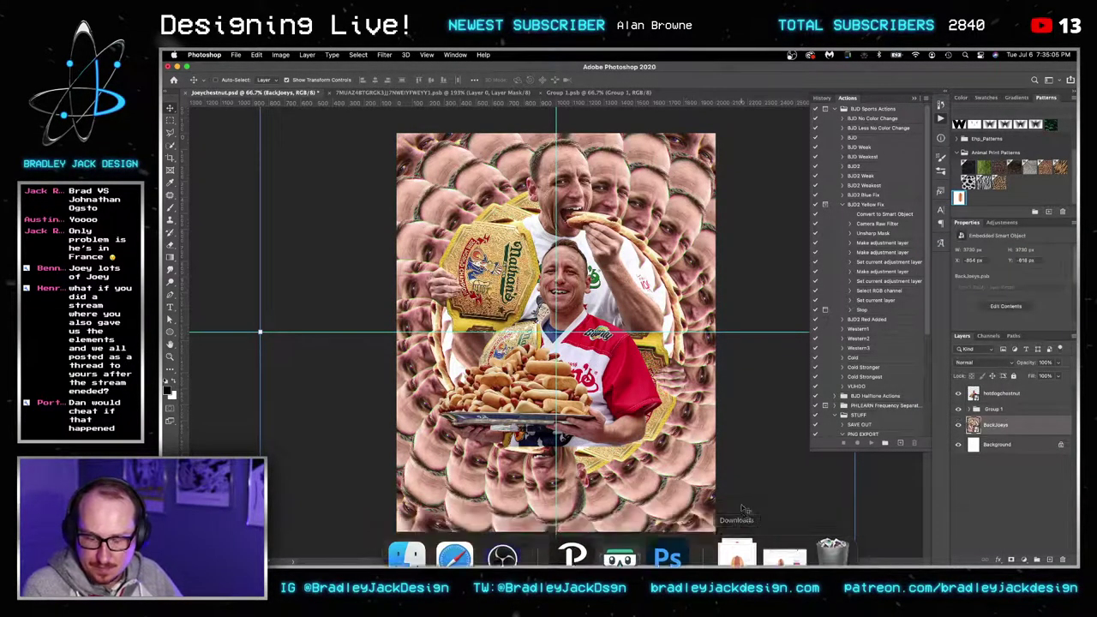
Switch to Adobe Bridge.
key("super+space")
type("bridge")
key("Return")
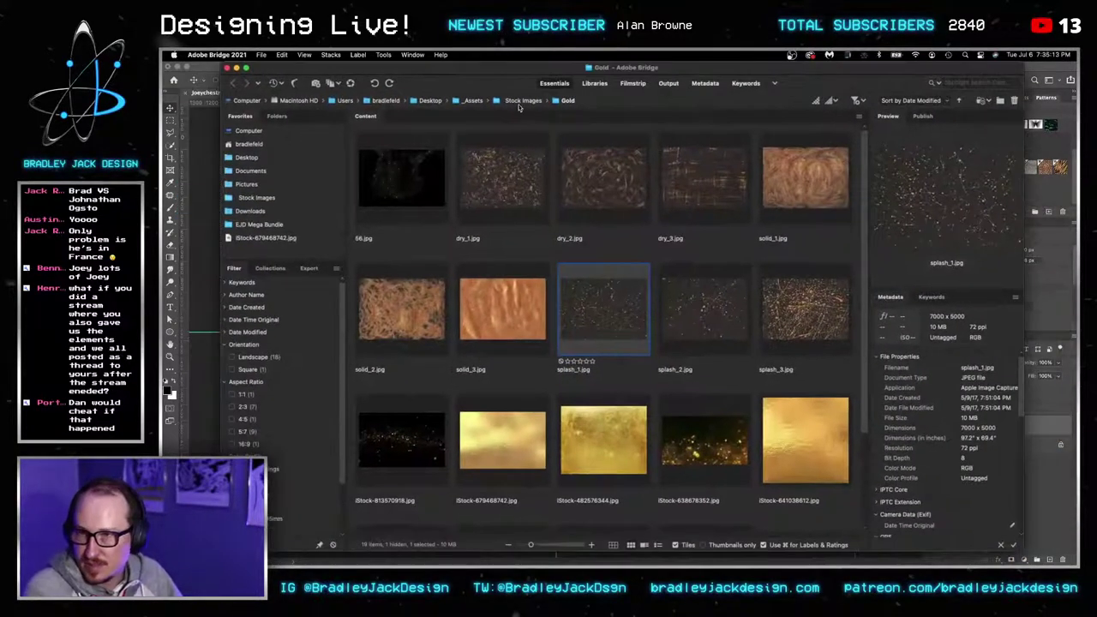
Preview the image IMG_4345.jpeg from the Desktop folder at full size.
left_click(440, 101)
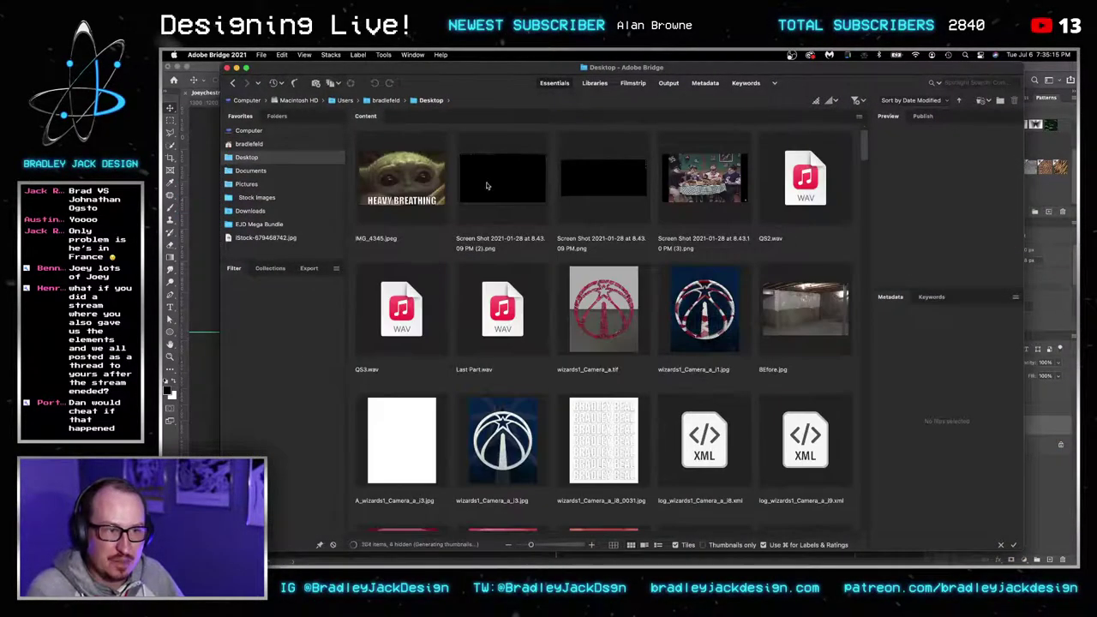
left_click(399, 182)
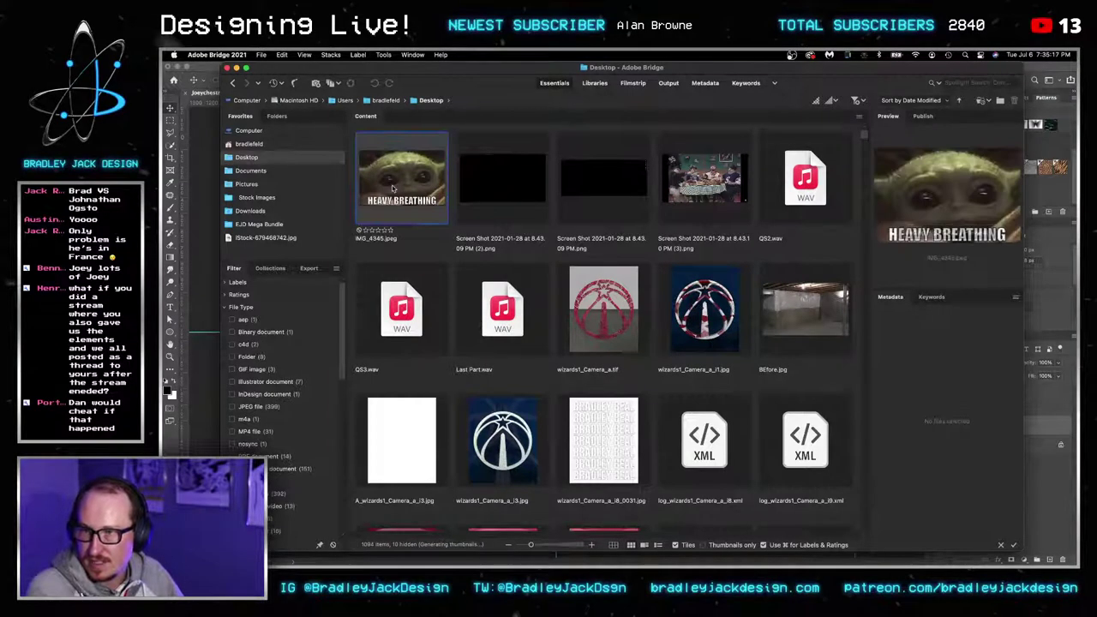
key("space")
key("space")
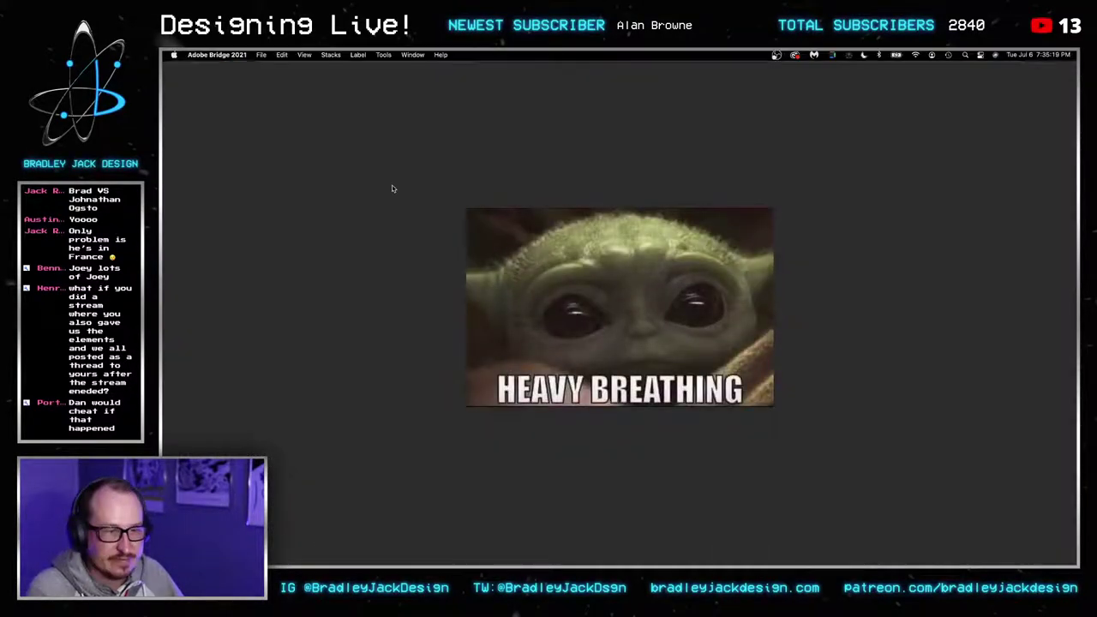
Open the Displace/Glitch folder inside Stock Images.
left_click(262, 224)
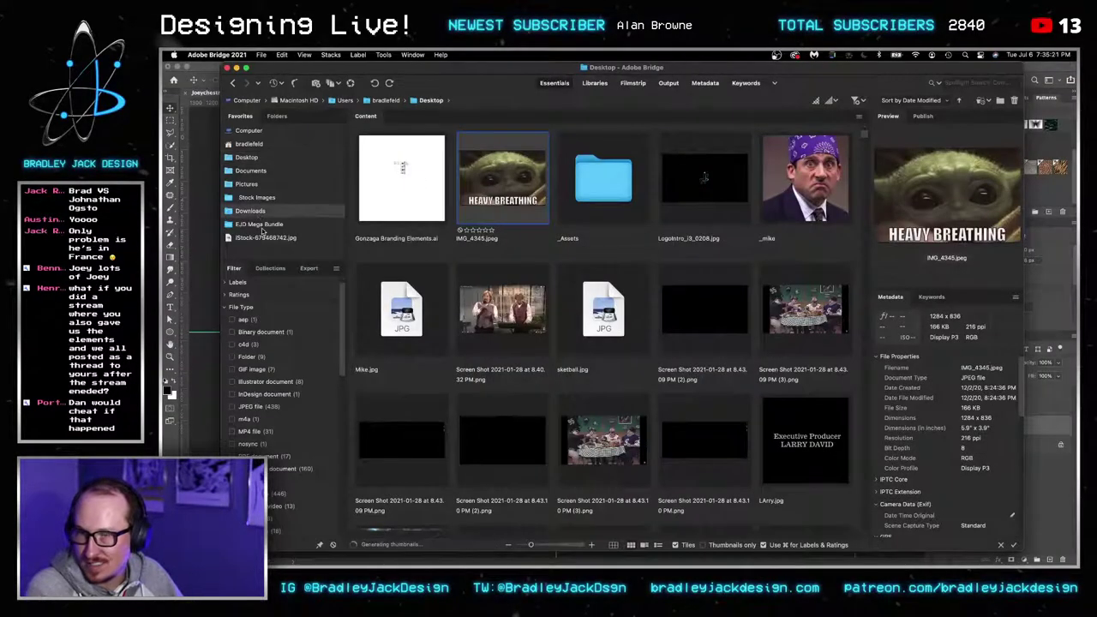
left_click(262, 198)
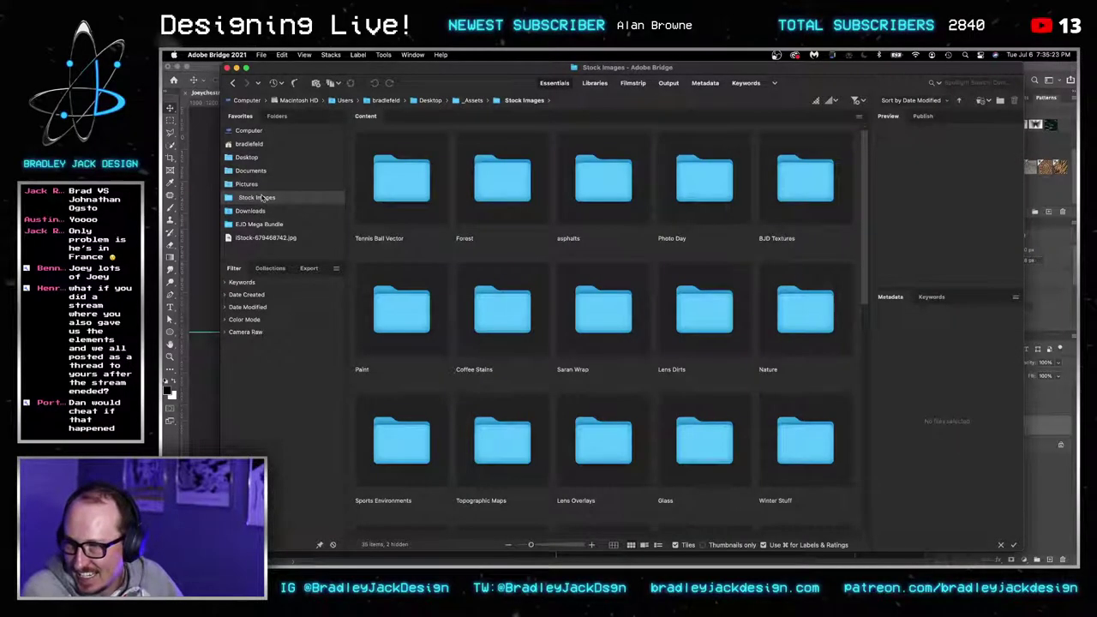
left_click(572, 302)
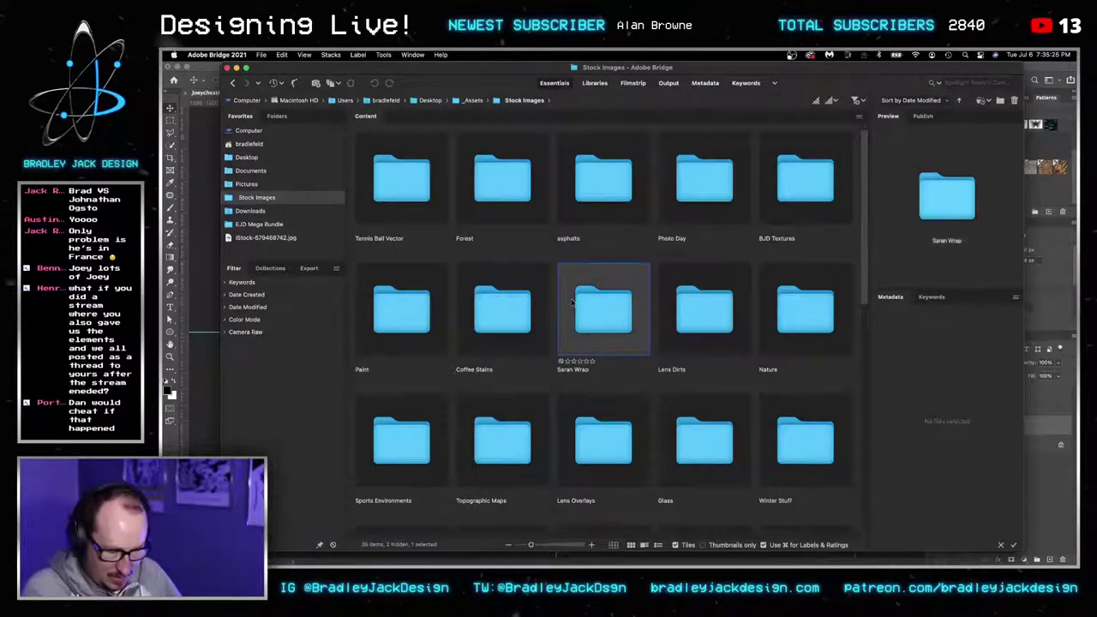
key("d")
double_click(435, 301)
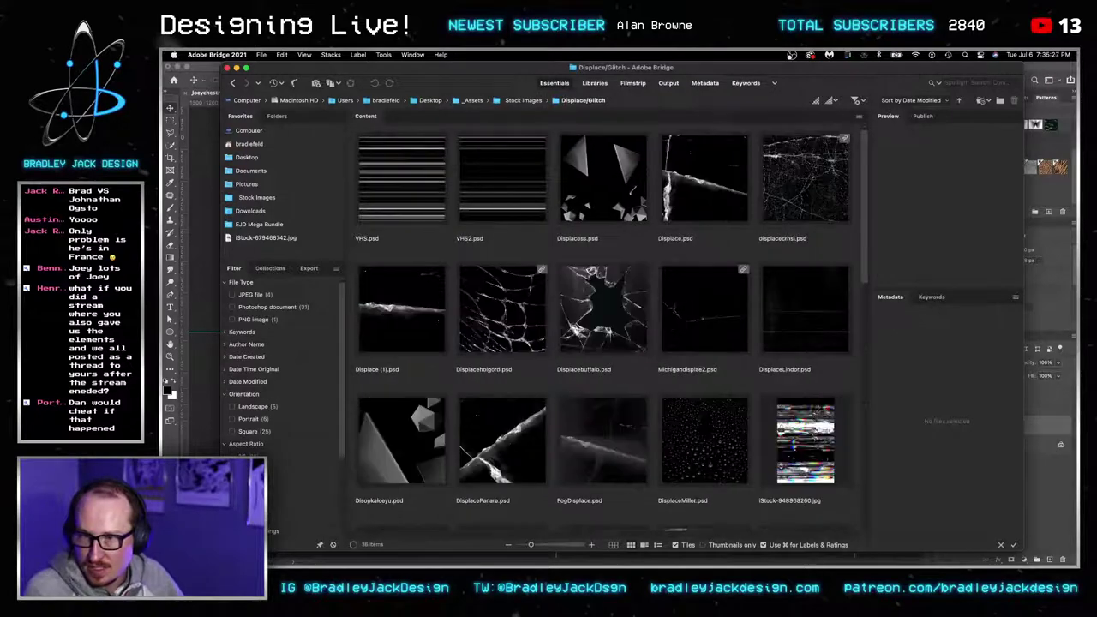
Place zoomdispalcebw.psd above the BackJoeys layer in the Photoshop document Joeychestnut.psd and scale it to about 128% so it covers the canvas.
scroll(623, 287, "down", 5)
scroll(623, 288, "down", 5)
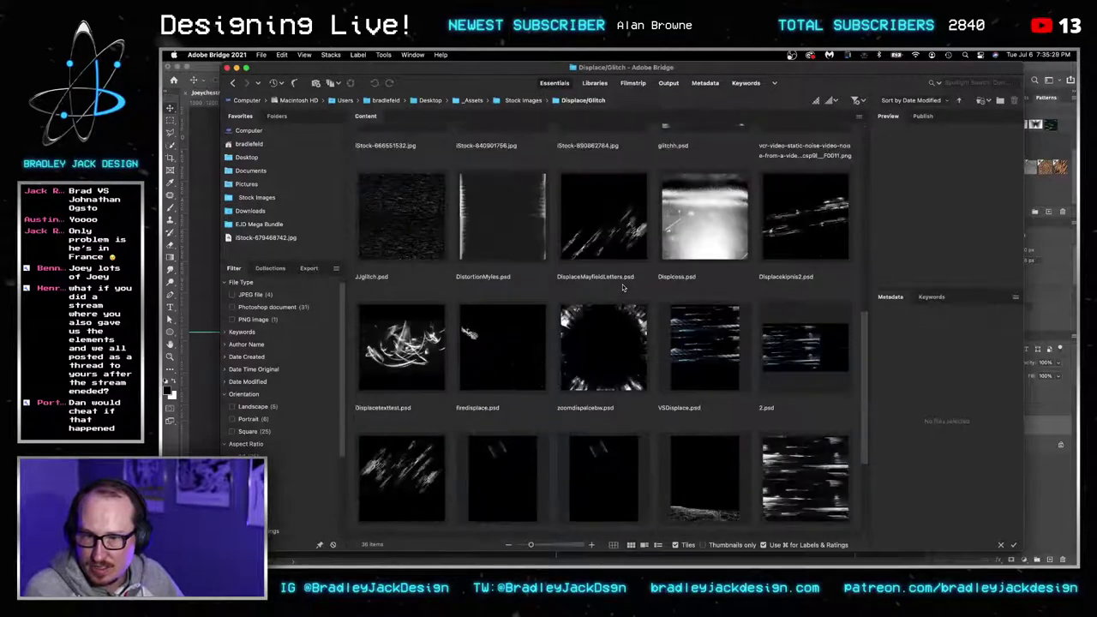
left_click(625, 341)
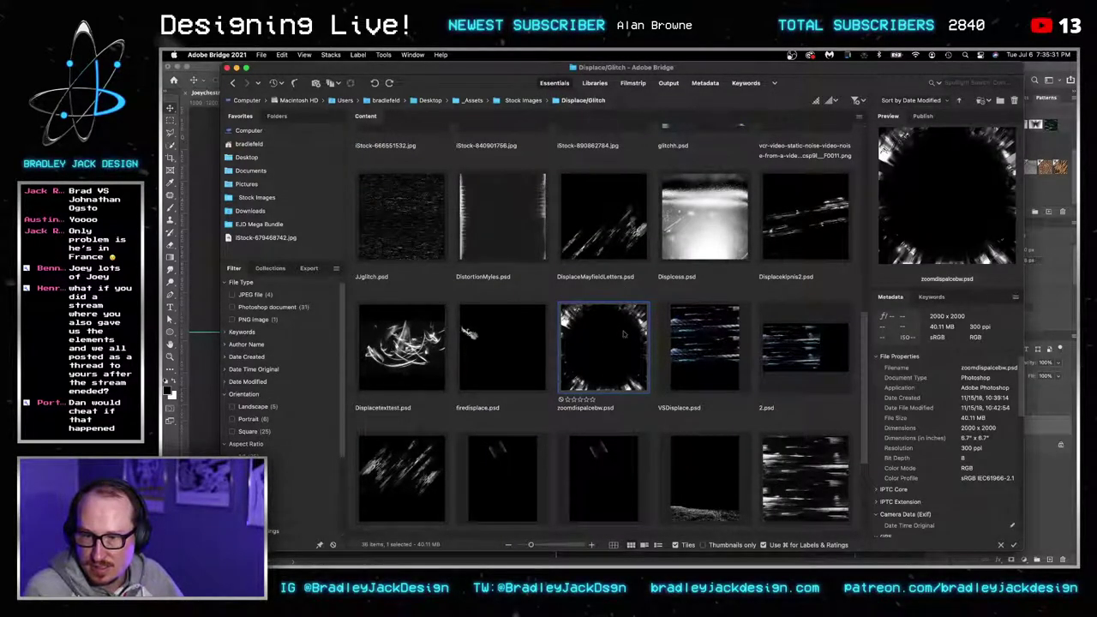
left_click(206, 363)
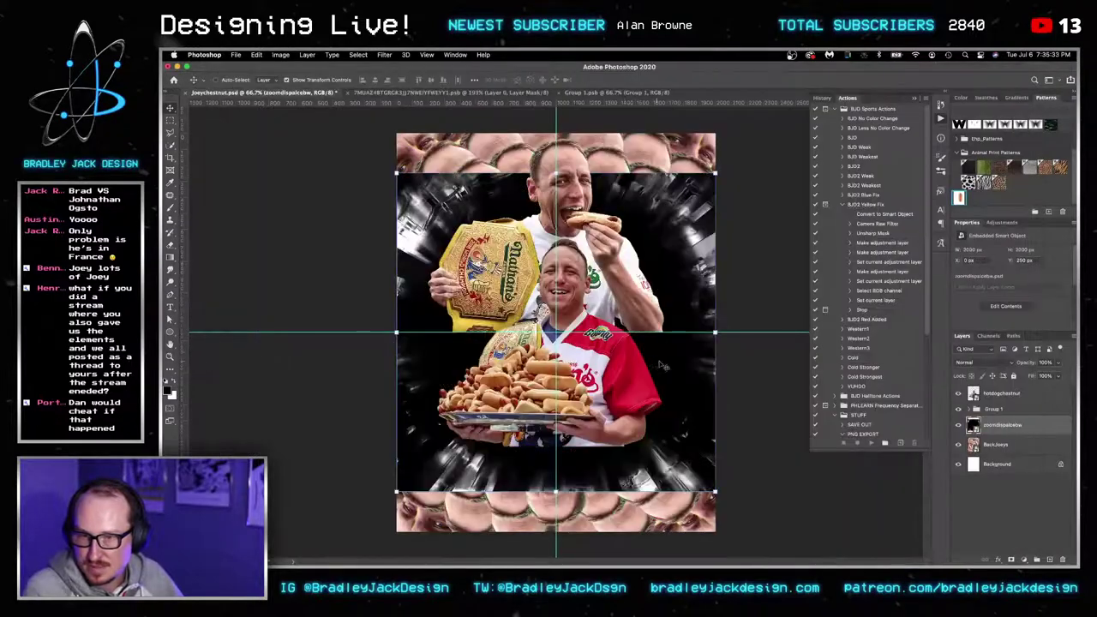
left_click_drag(715, 495, 762, 533)
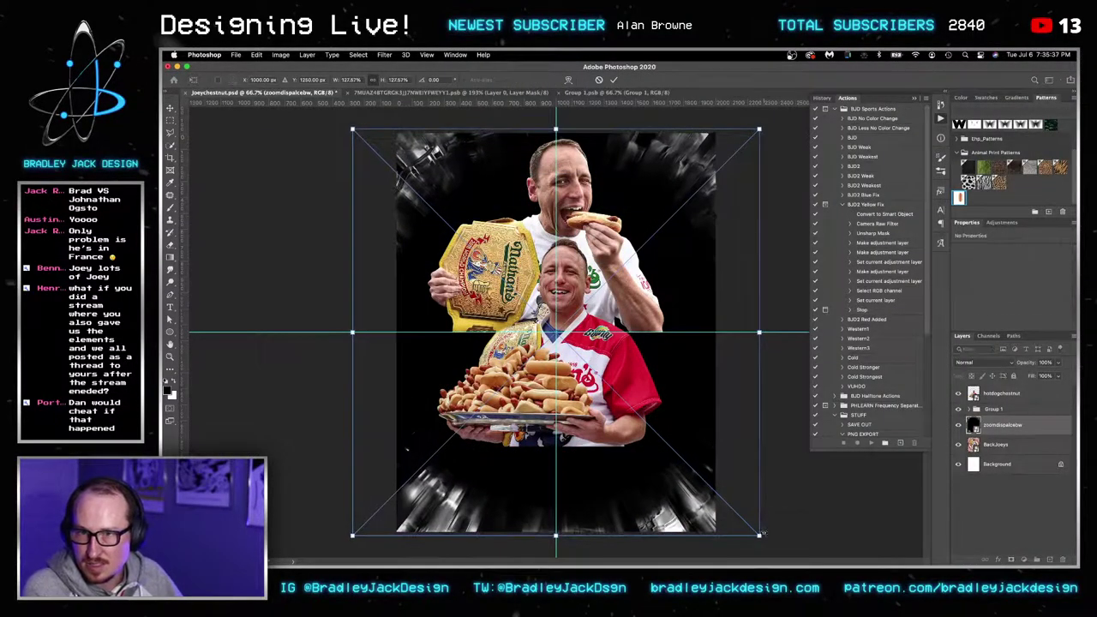
key("Return")
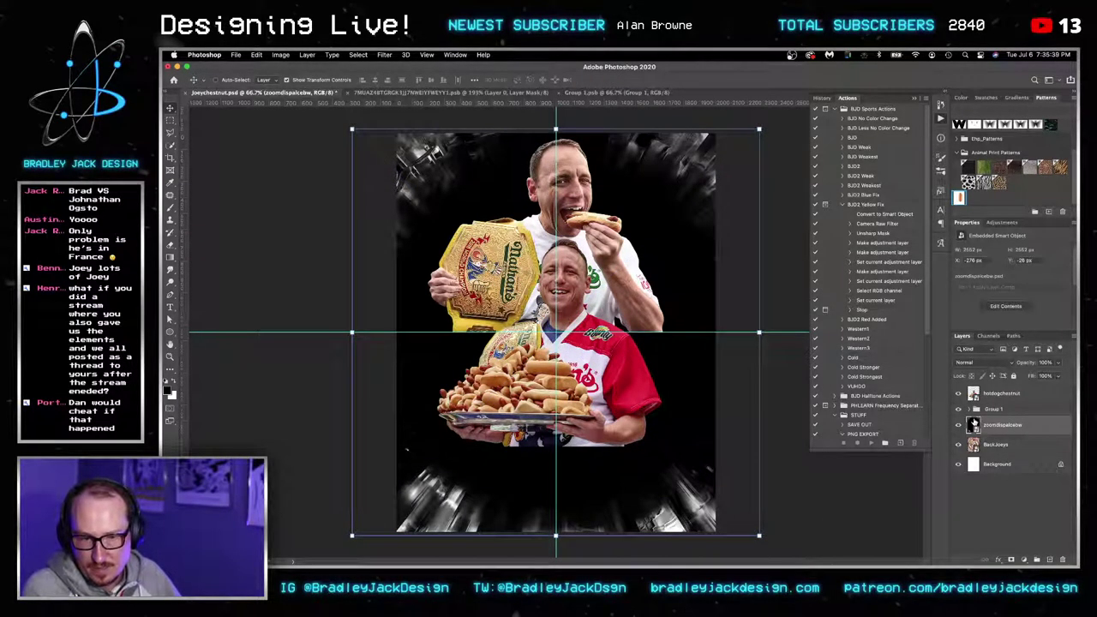
Hide Gradient Map 1 inside the zoomdispalcebw smart object and set that smart object's blend mode to Screen in Joeychestnut.psd.
double_click(974, 425)
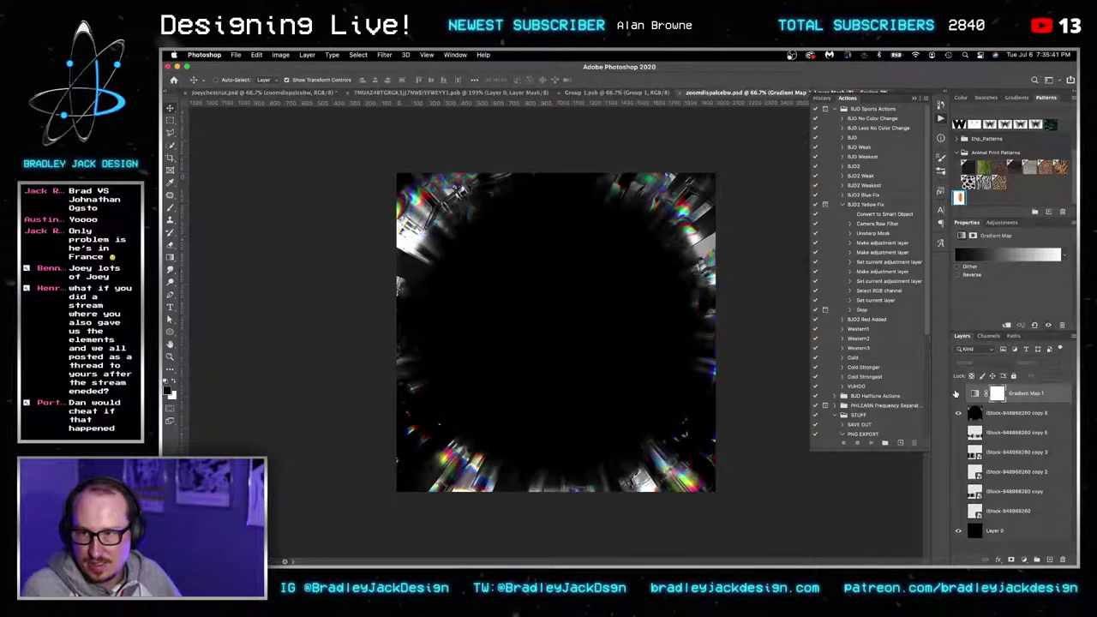
key("ctrl+Tab")
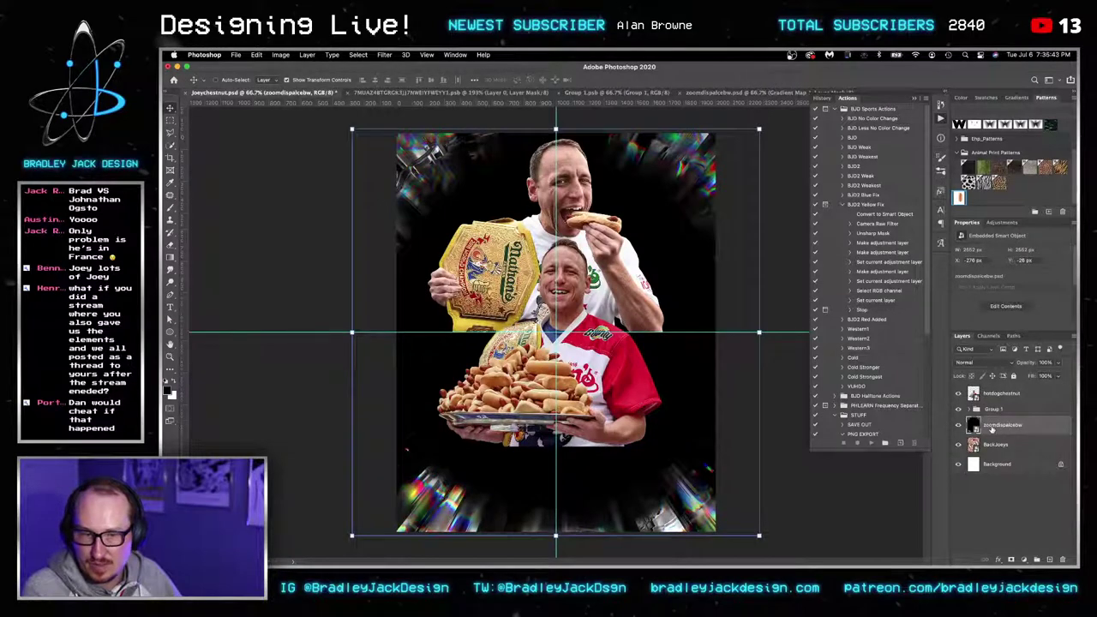
key("alt+shift+s")
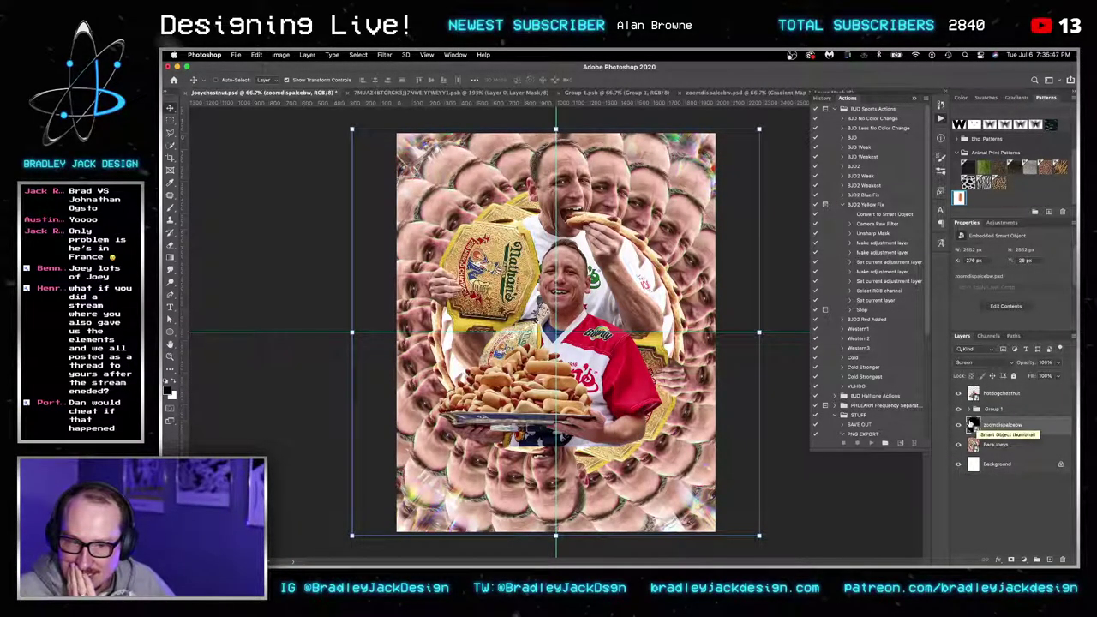
Inside zoomdispalcebw, duplicate the iStock-948968260 copy 6 layer, set the duplicate to Screen, and rotate and shrink it to about 2055 px wide.
double_click(974, 424)
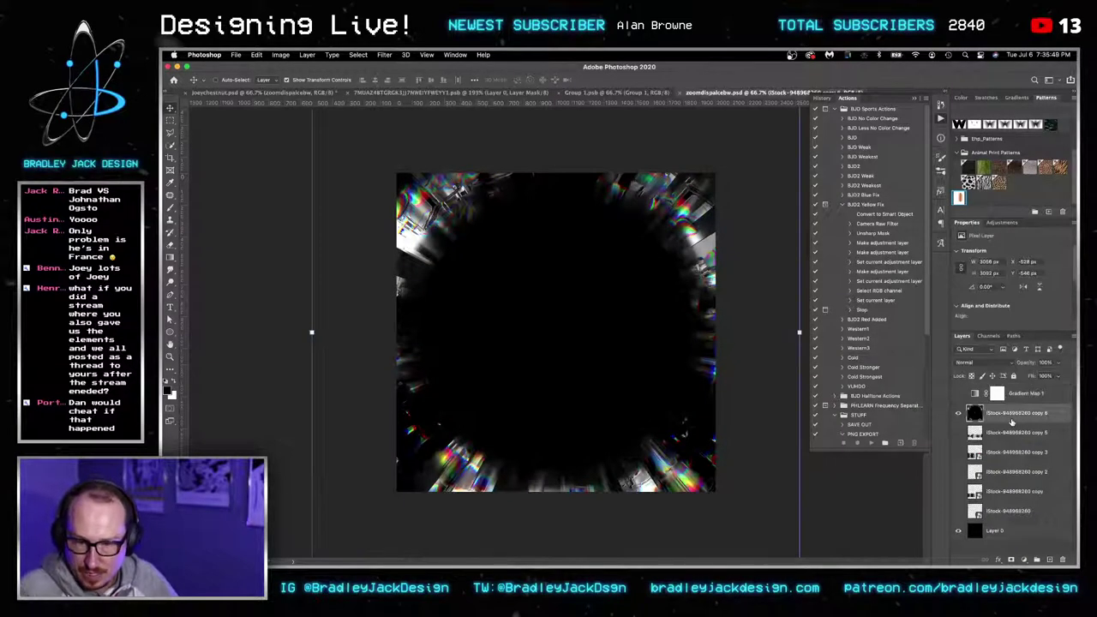
key("super+j")
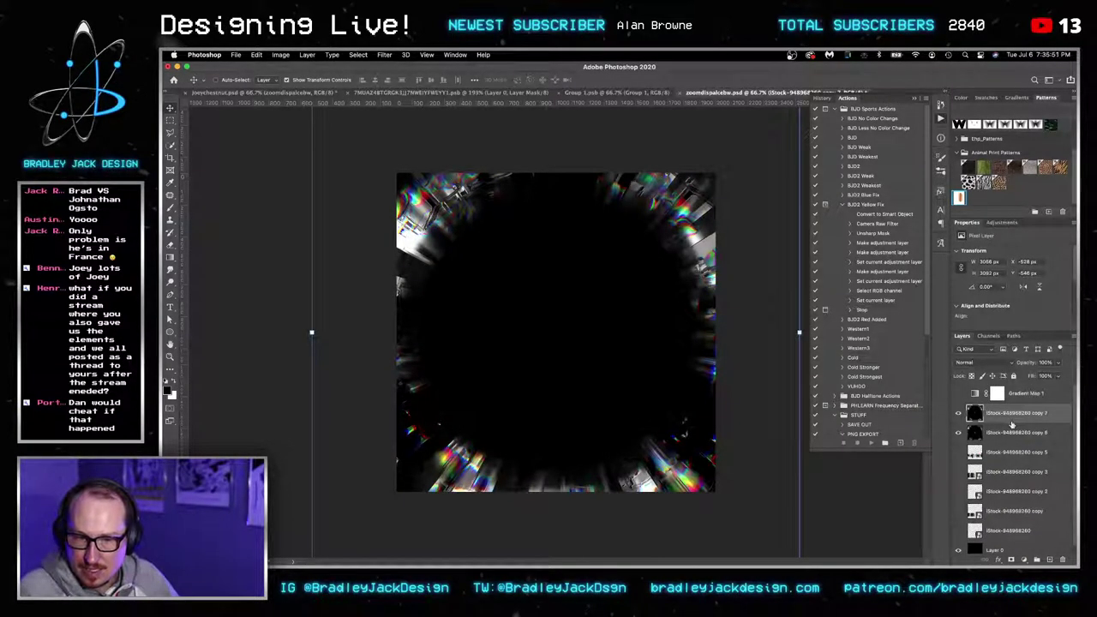
key("super+t")
key("super+0")
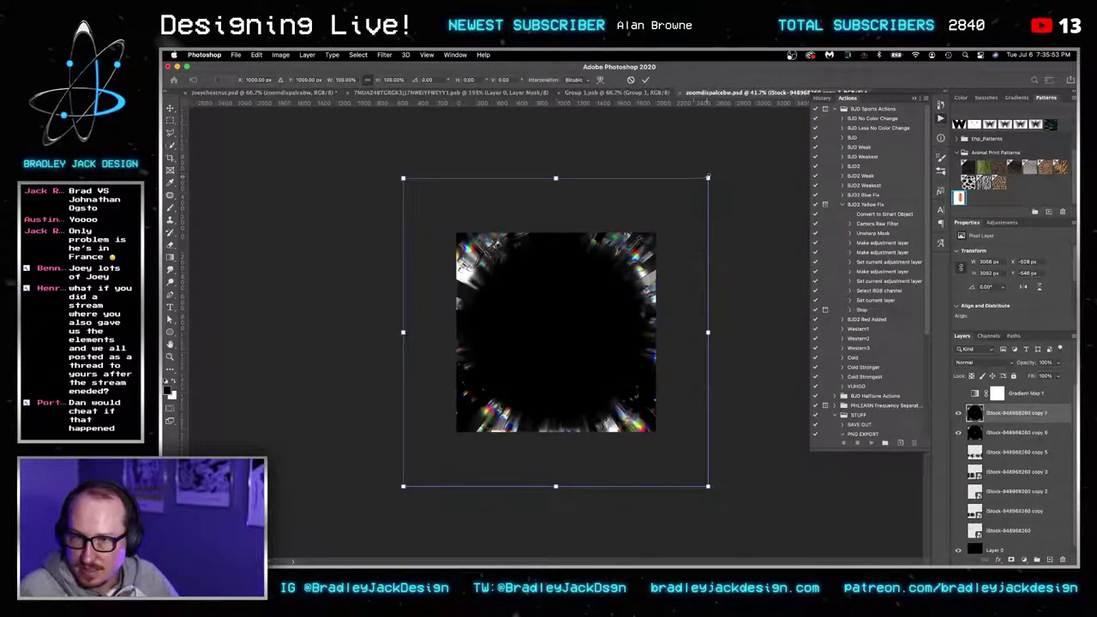
left_click_drag(708, 176, 578, 174)
key("Return")
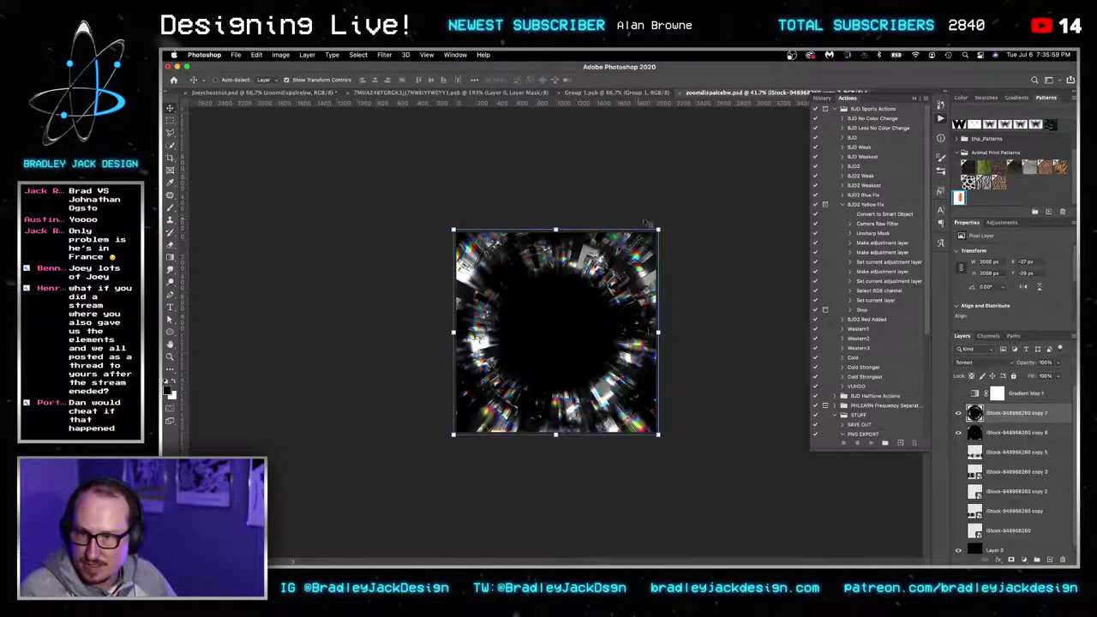
Duplicate the shrunken glitch ring and rotate and scale the new copy down to about 1436 by 1444 px.
key("ctrl+j")
key("ctrl+t")
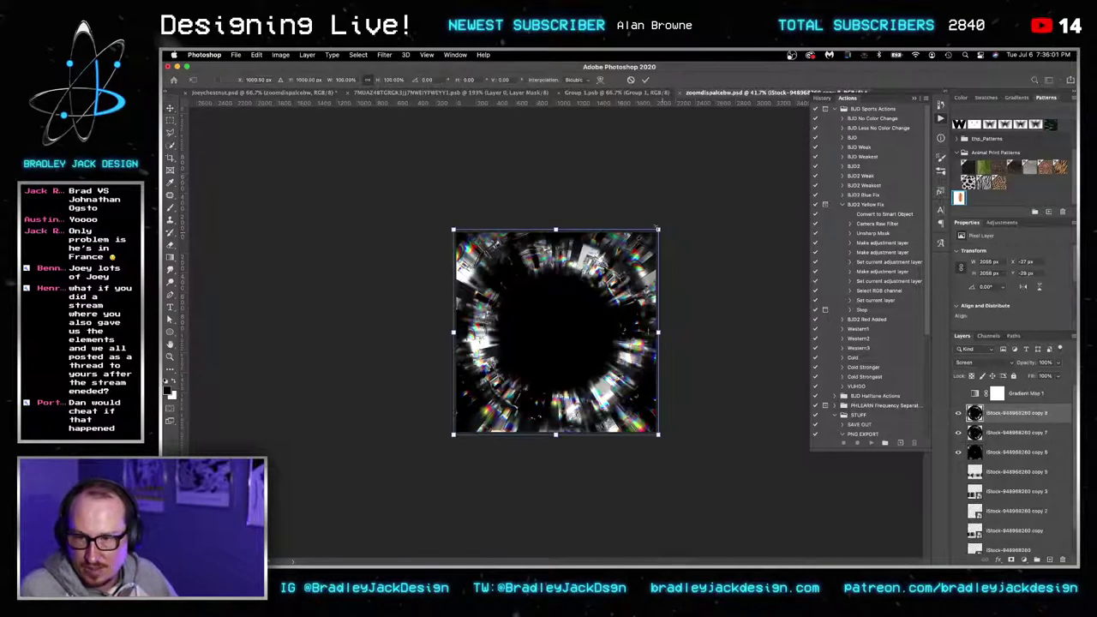
left_click_drag(658, 230, 724, 394)
key("Return")
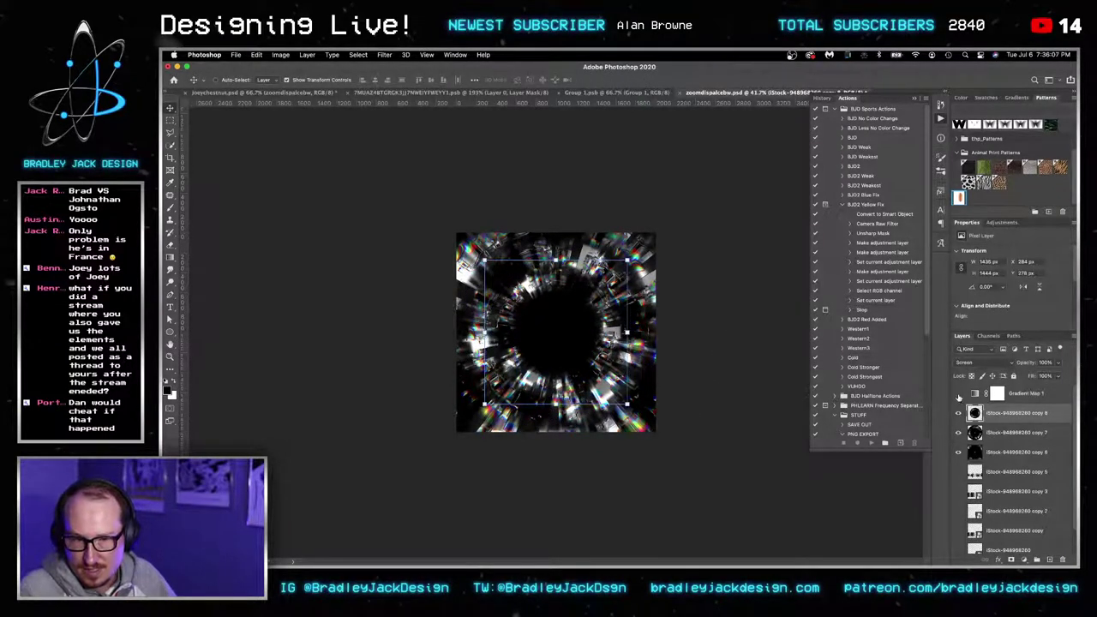
Show Gradient Map 1 and save the document to the Desktop as zoomdispalcebw2.psd.
left_click(957, 393)
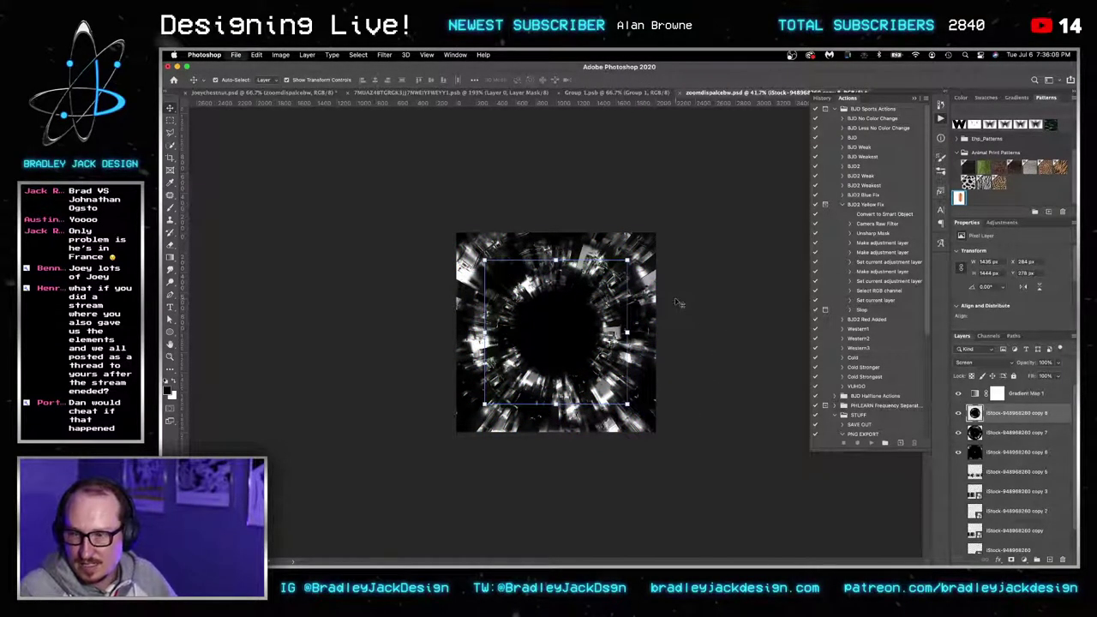
key("super+shift+s")
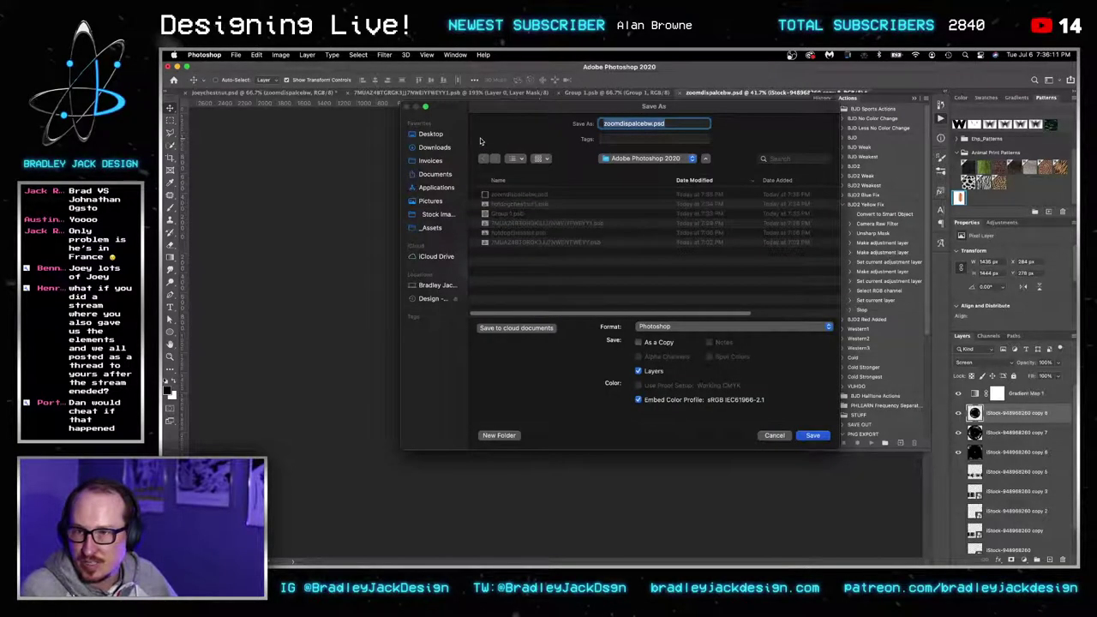
left_click(449, 136)
key("Return")
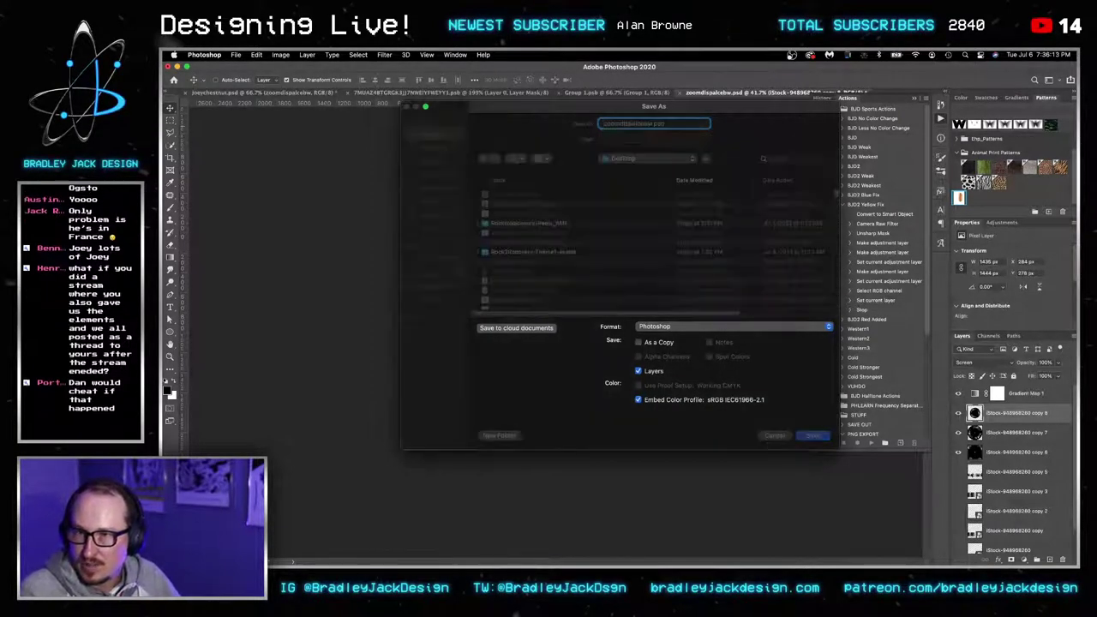
key("Escape")
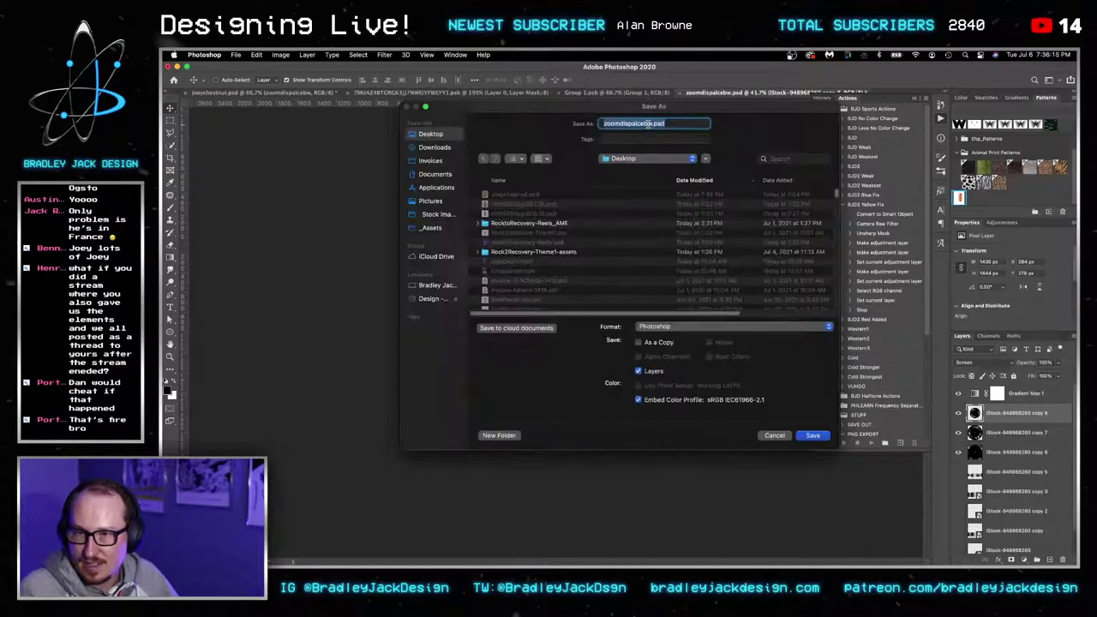
left_click(652, 123)
type("2")
key("Return")
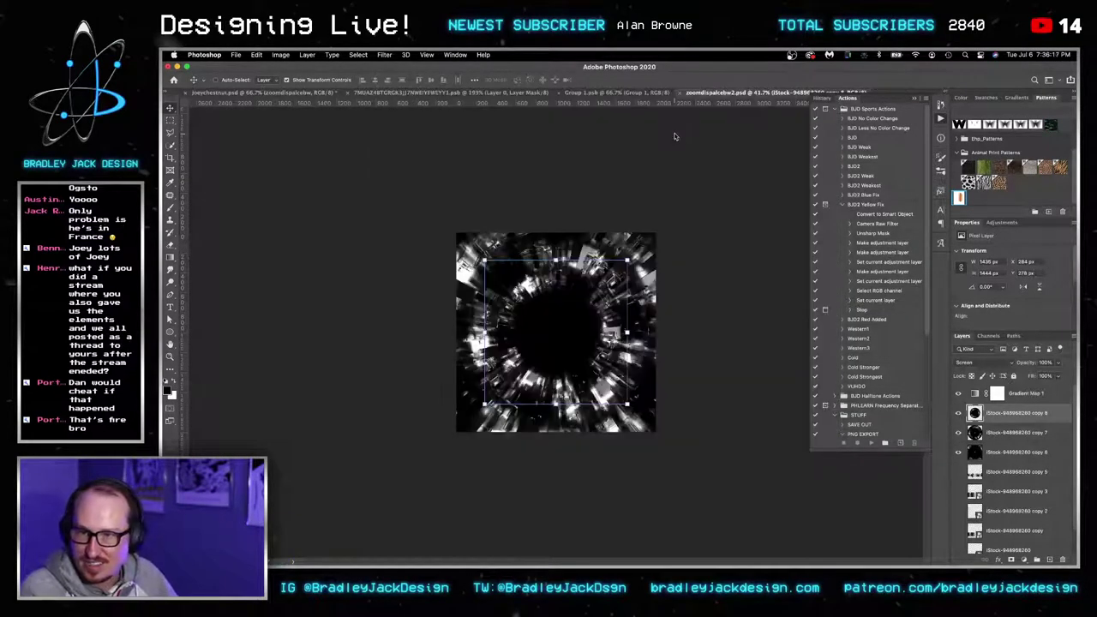
Return to Joeychestnut.psd and check the Gradient Map 1 visibility inside the zoomdispalcebw smart object.
key("ctrl+Tab")
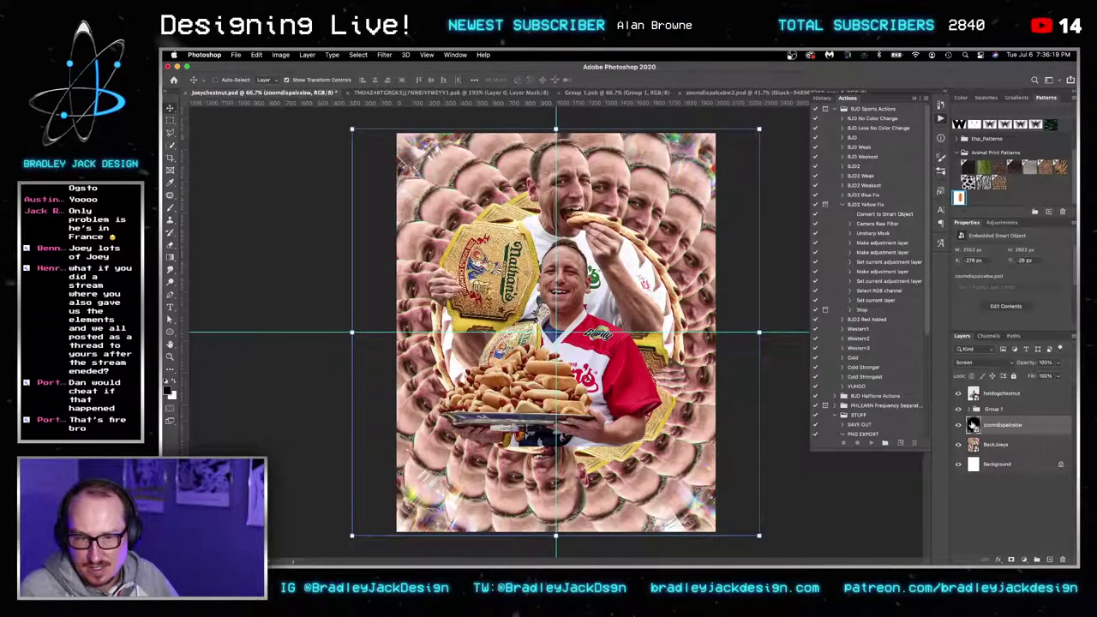
double_click(973, 424)
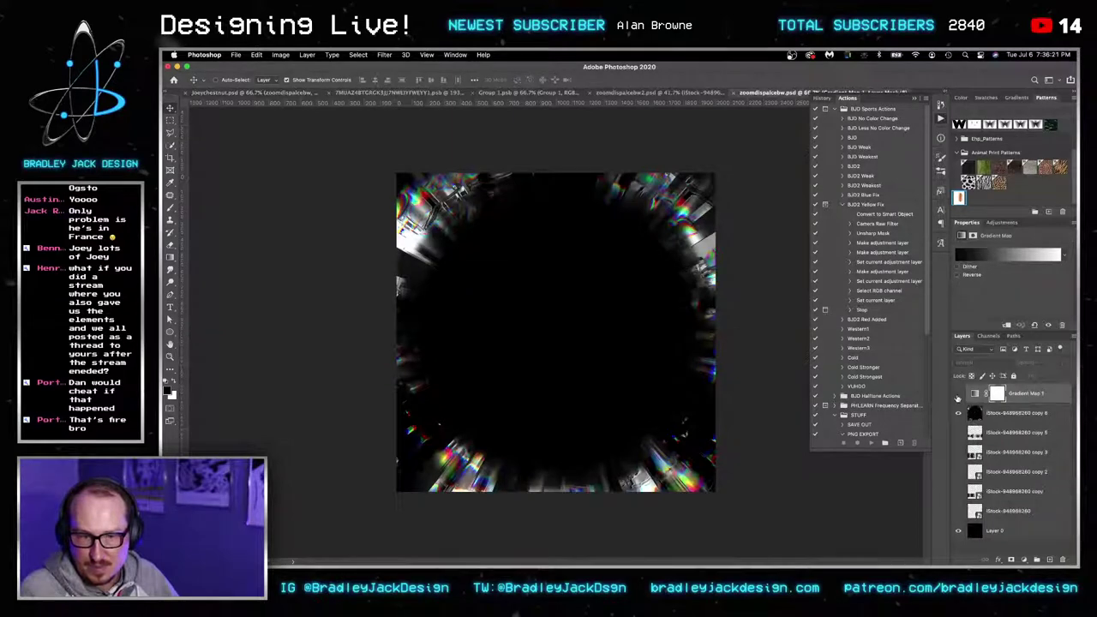
key("ctrl+Tab")
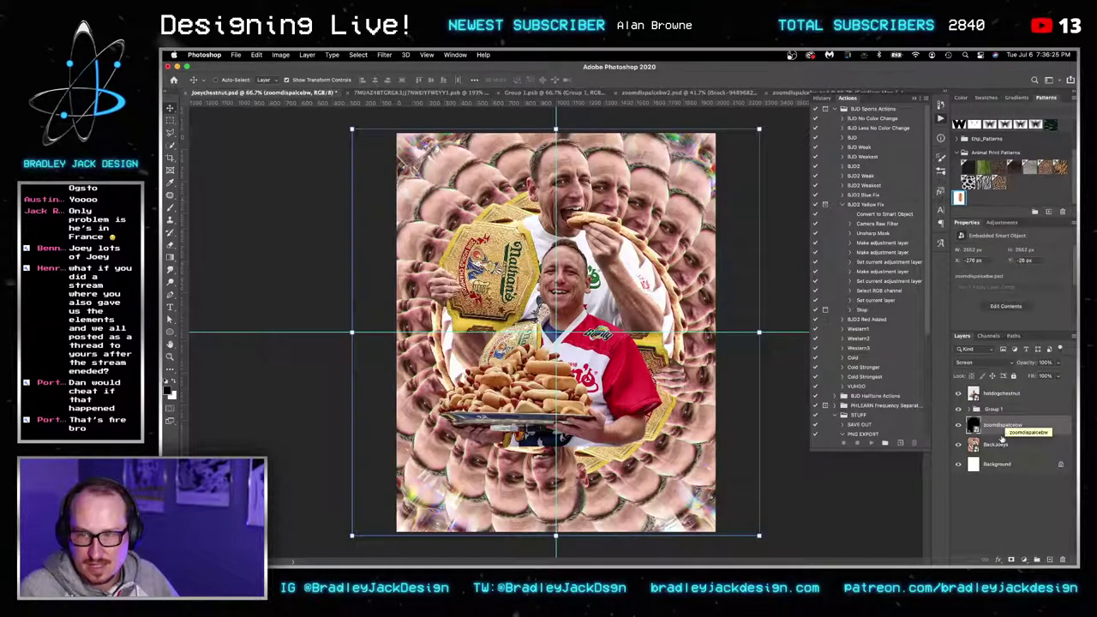
left_click(996, 446)
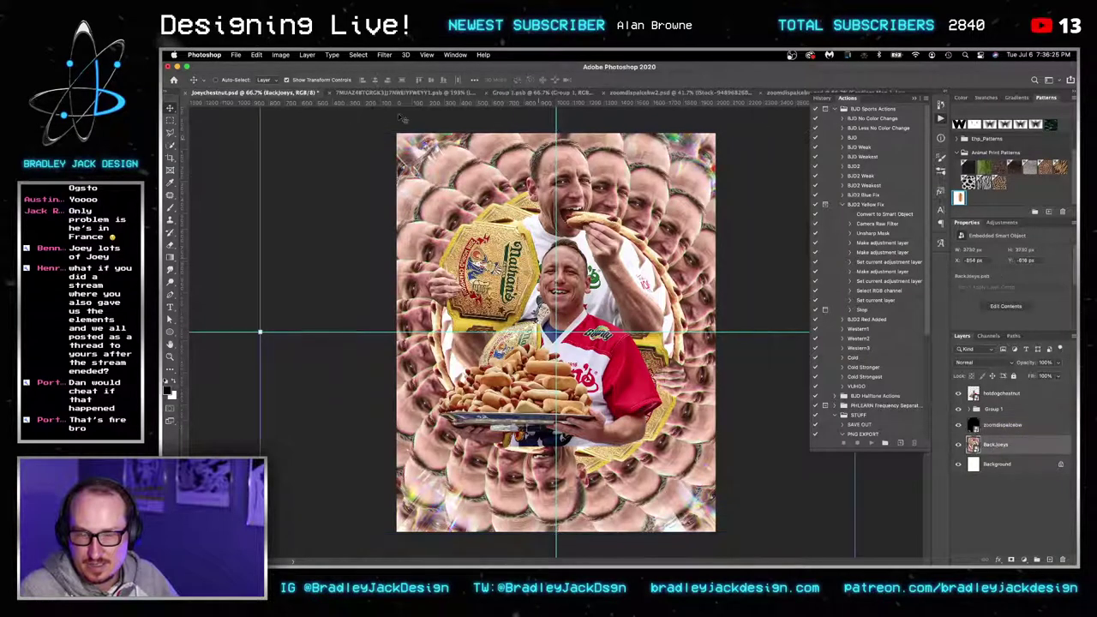
left_click(285, 57)
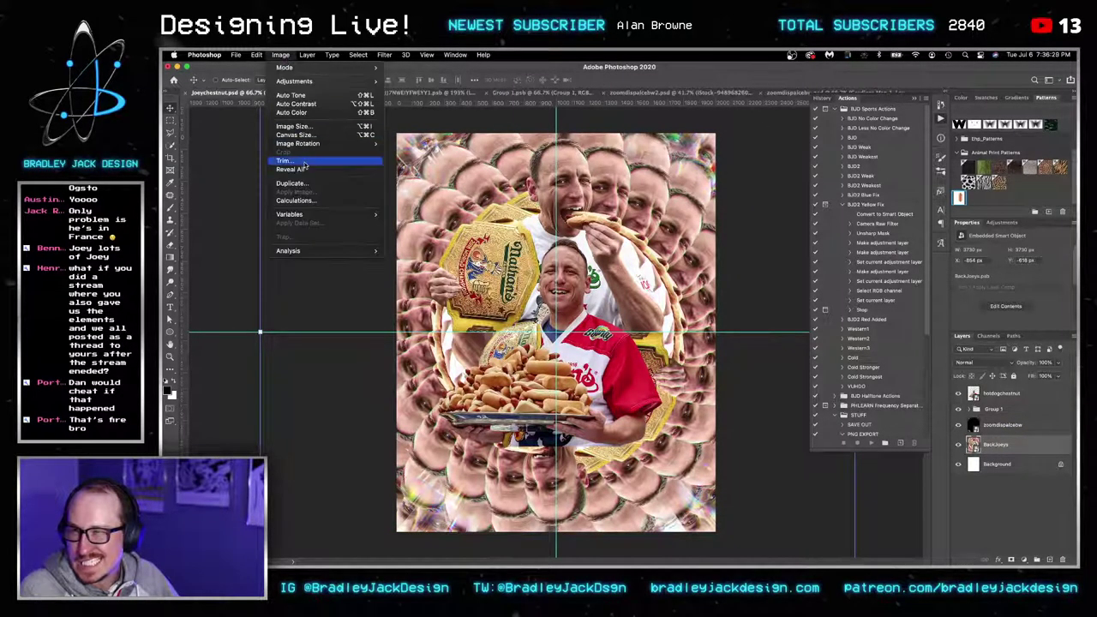
mouse_move(306, 147)
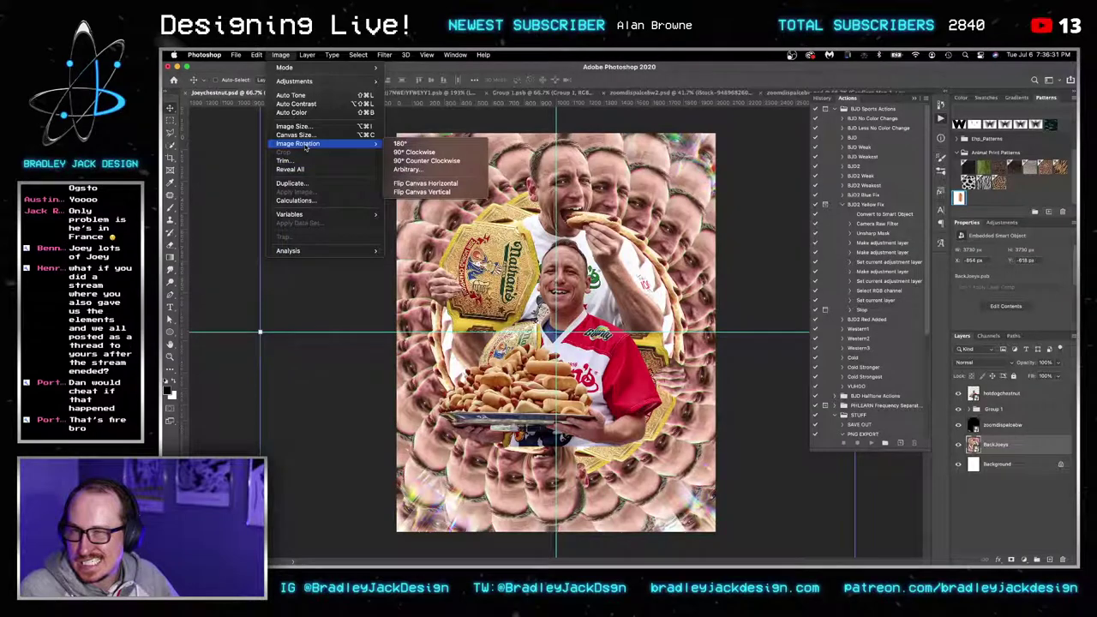
left_click(739, 278)
mouse_move(688, 559)
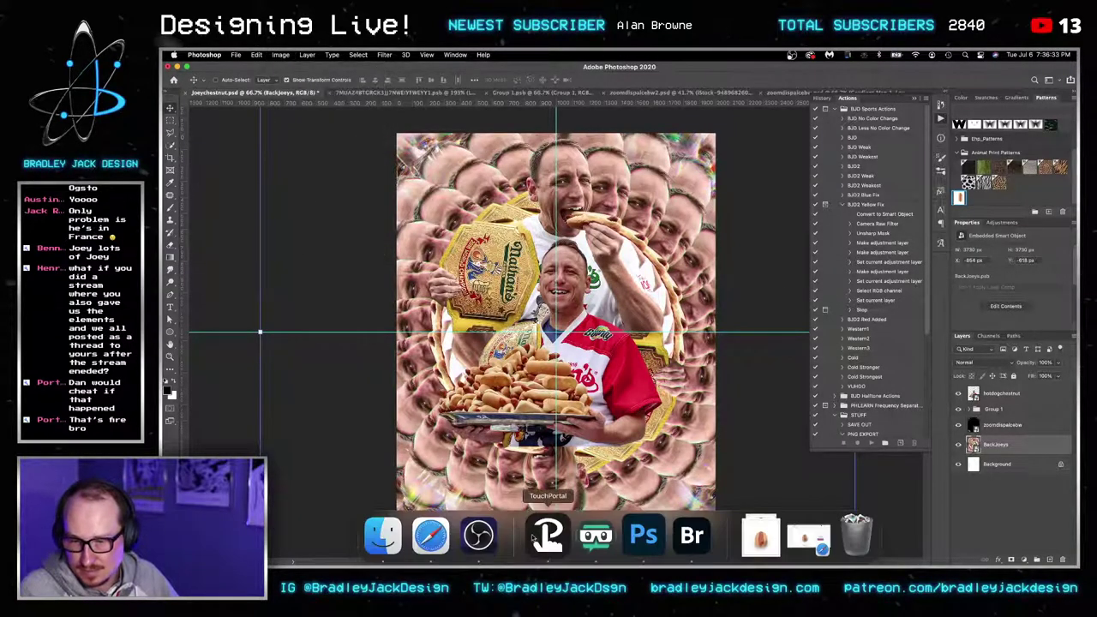
Create an independent smart object copy of zoomdispalcebw and replace its contents with zoomdispalcebw2.psd from the Desktop.
right_click(1017, 425)
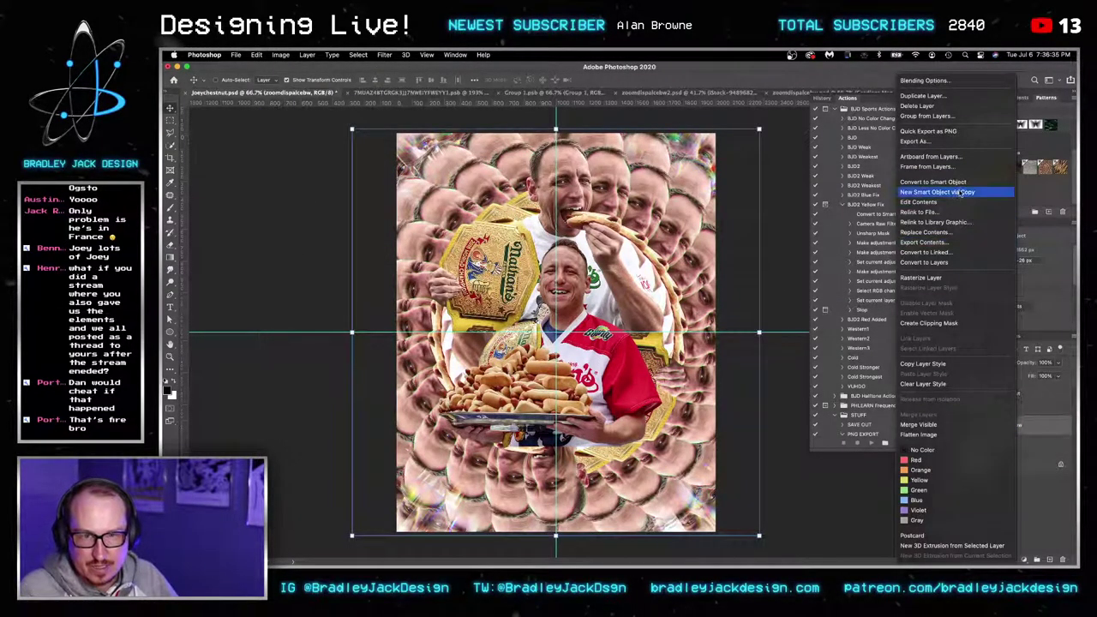
left_click(957, 191)
right_click(999, 424)
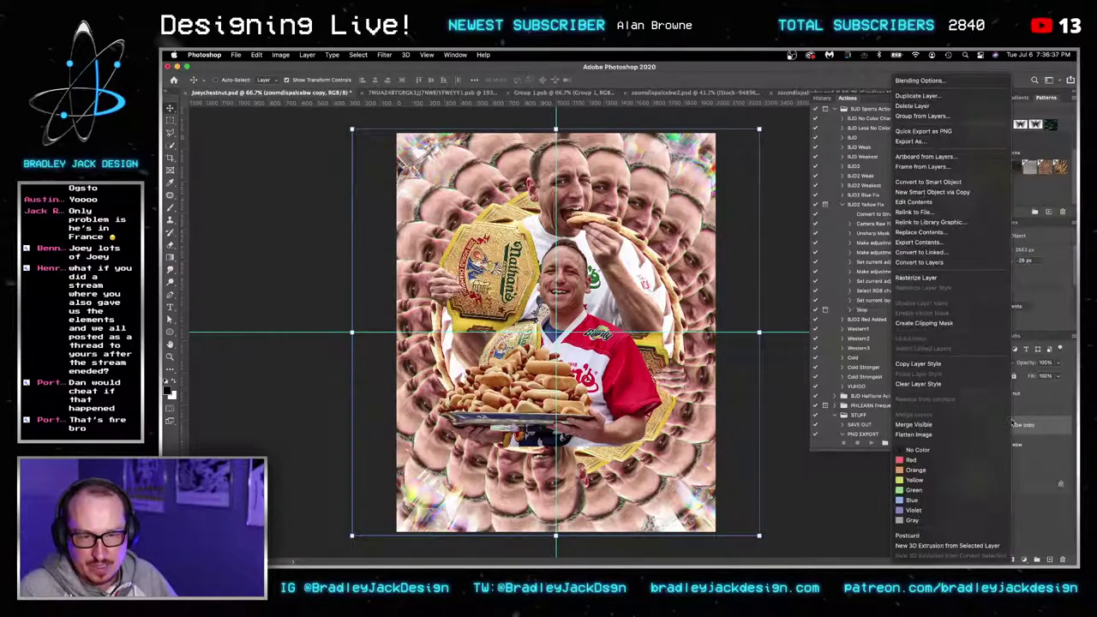
left_click(971, 232)
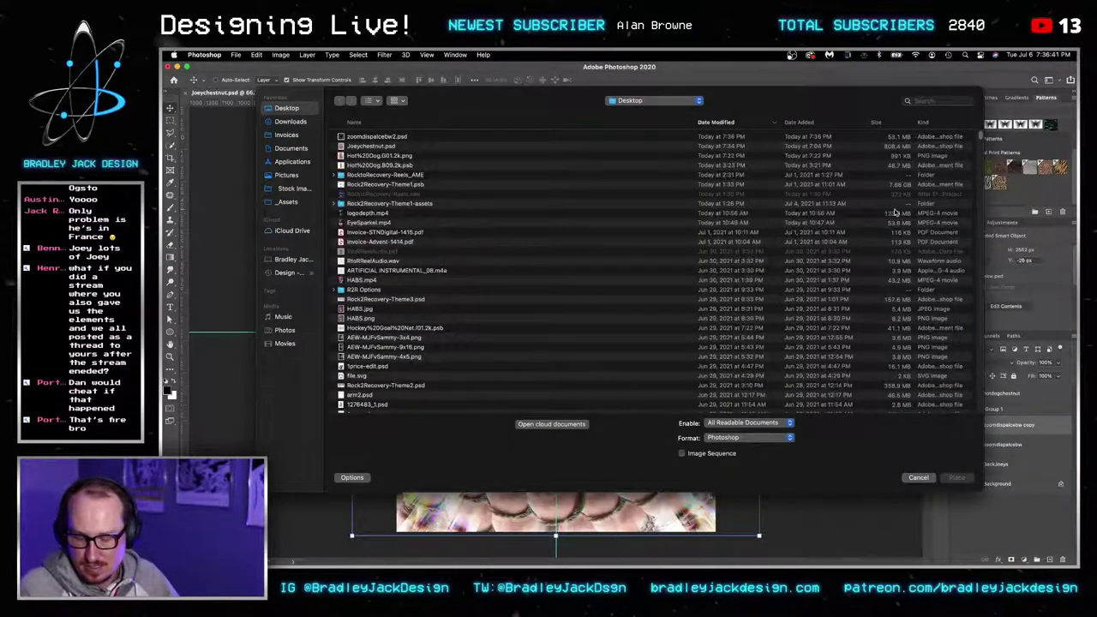
double_click(377, 136)
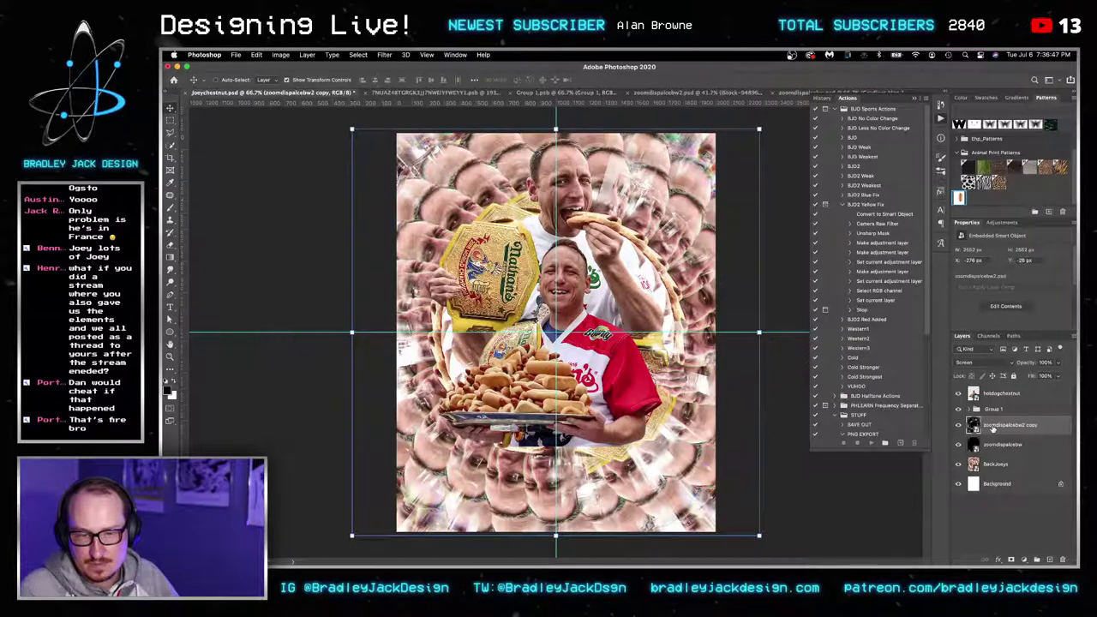
Replace the old zoomdispalcebw layer with an independent smart object copy of zoomdispalcebw2 copy, and hide Gradient Map 1 inside the lower one.
right_click(992, 428)
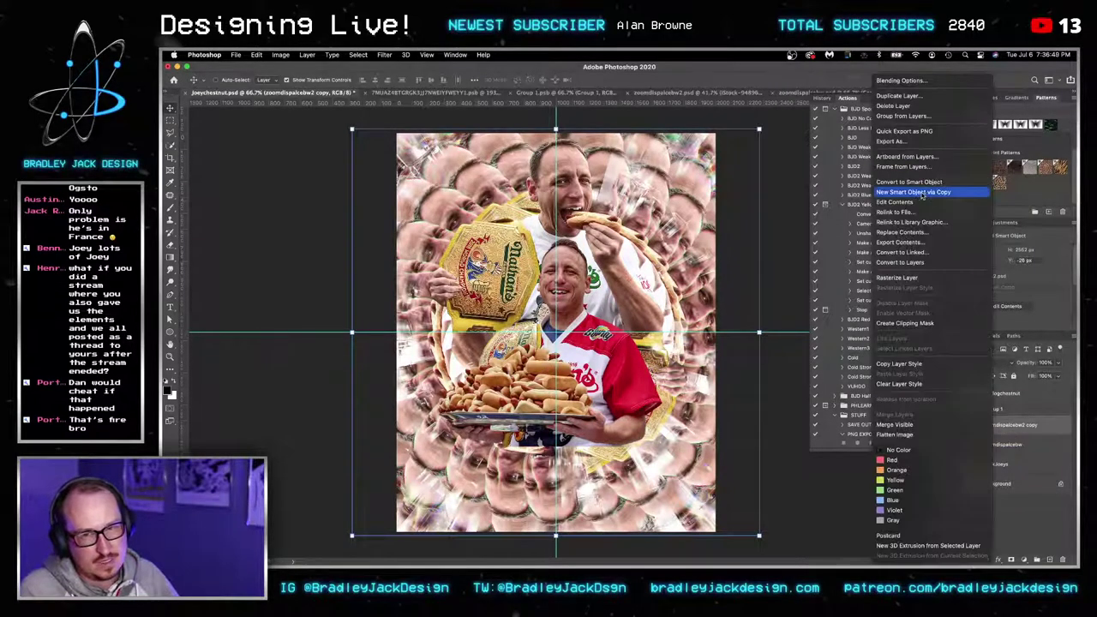
left_click(913, 192)
double_click(973, 444)
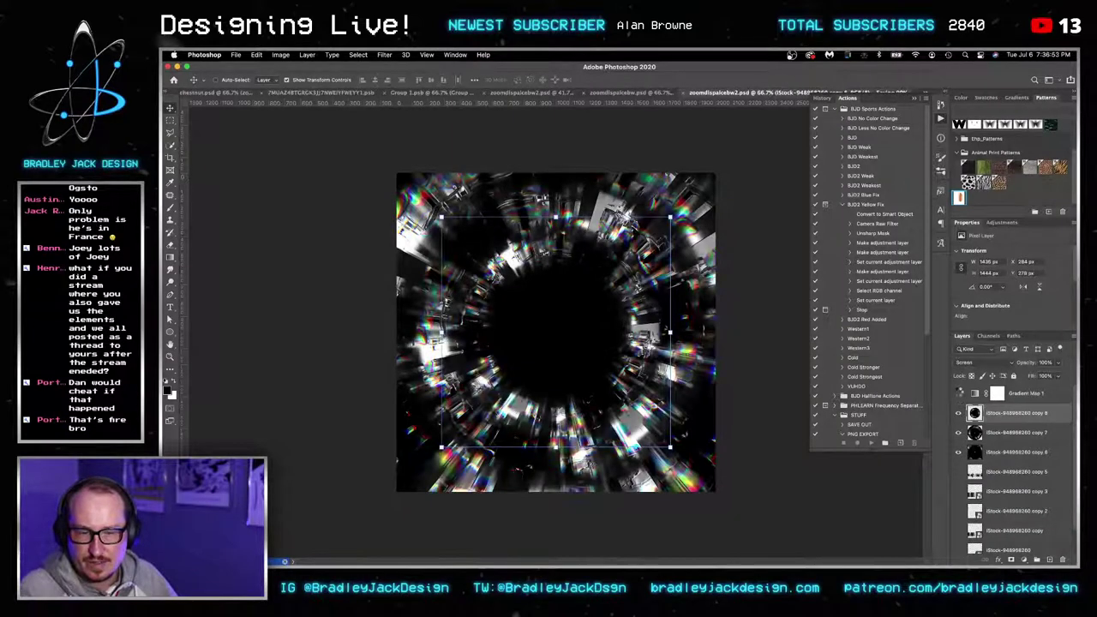
key("super+w")
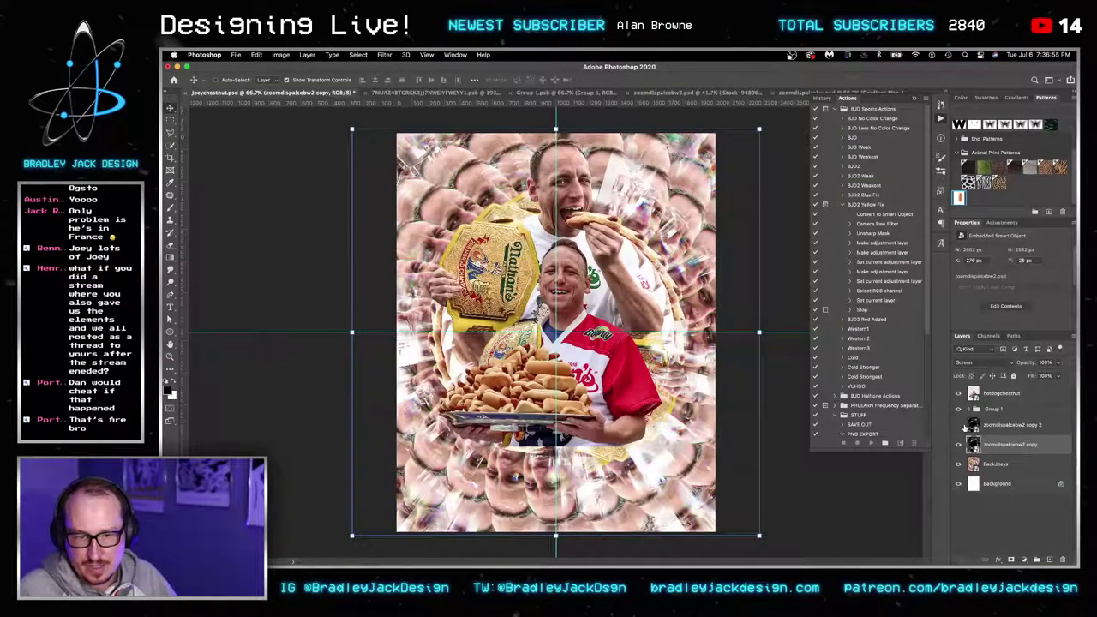
Compare the color and black-and-white glitch overlays one at a time, leaving only zoomdispalcebw2 copy 2 visible.
left_click(958, 425)
left_click(959, 445)
left_click(959, 445)
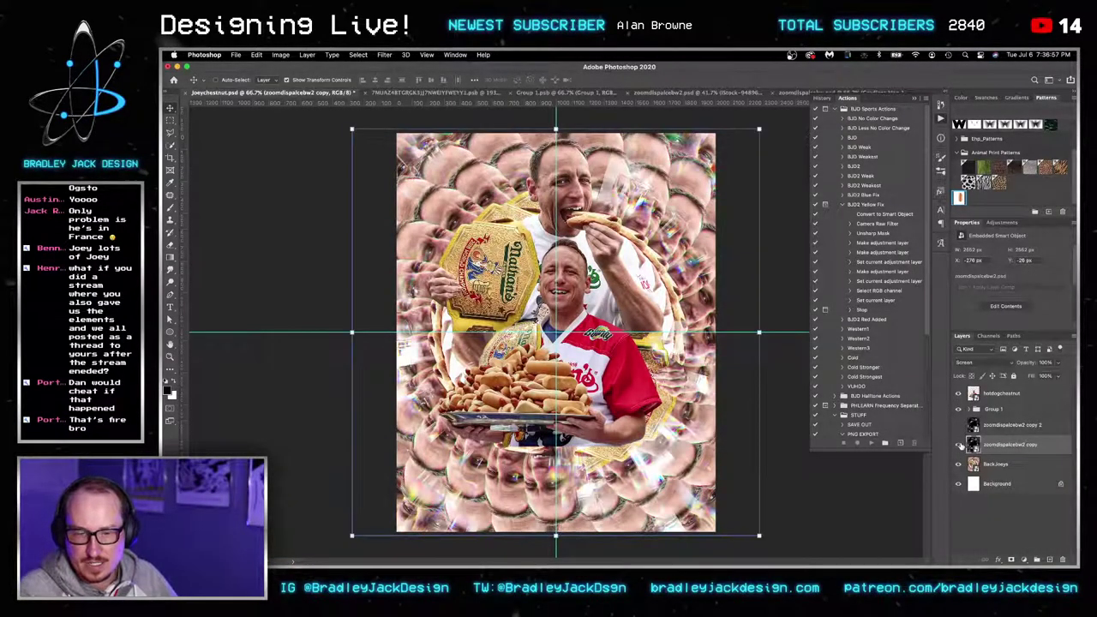
left_click(959, 445)
left_click(958, 425)
Give zoomdispalcebw2 copy 2 a layer mask matching the full canvas and convert the masked layer to a smart object.
key("super+a")
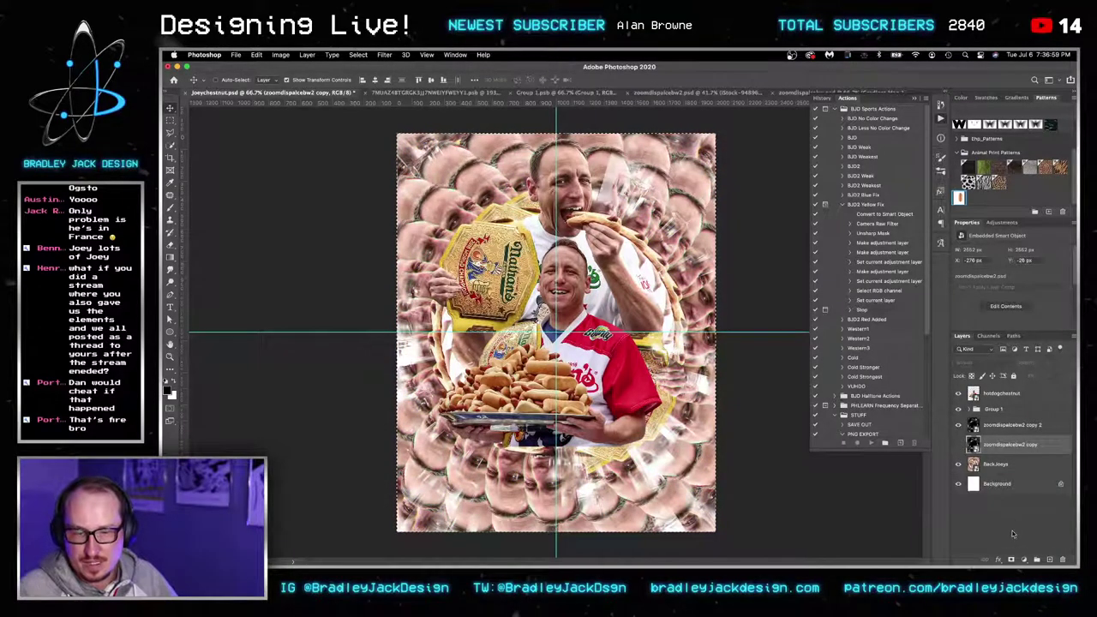
left_click(1011, 558)
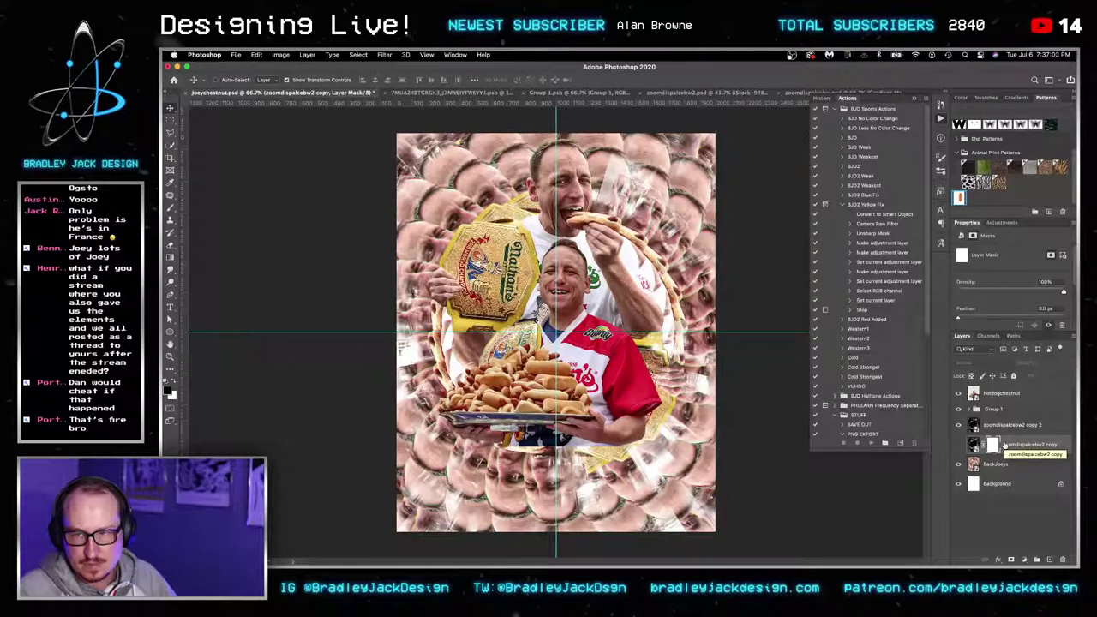
left_click_drag(1005, 441, 1006, 429)
right_click(1005, 427)
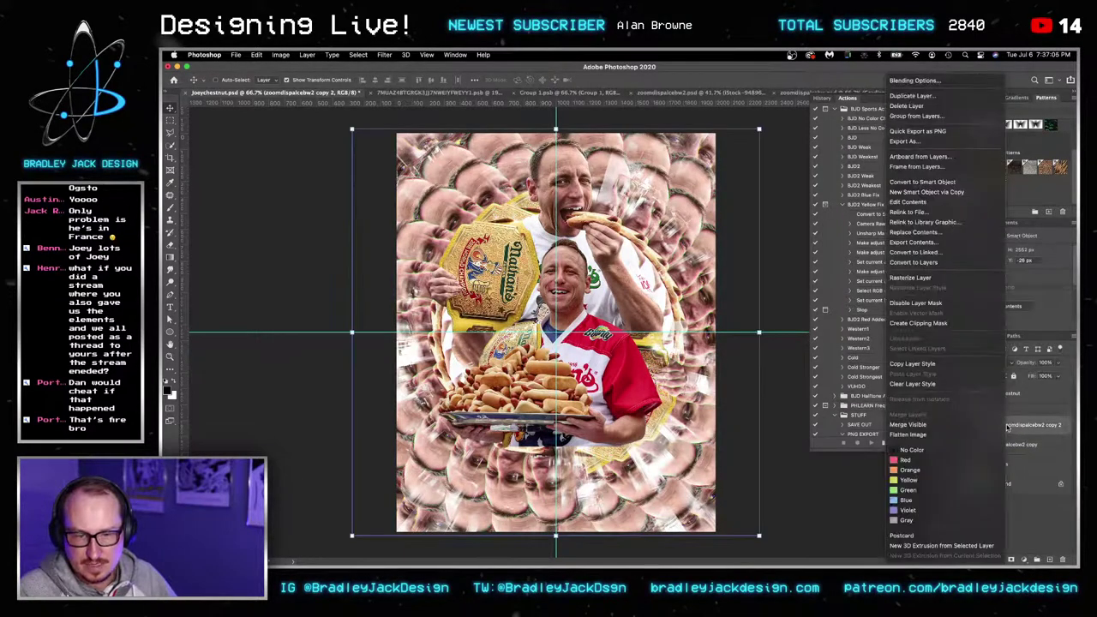
left_click(977, 183)
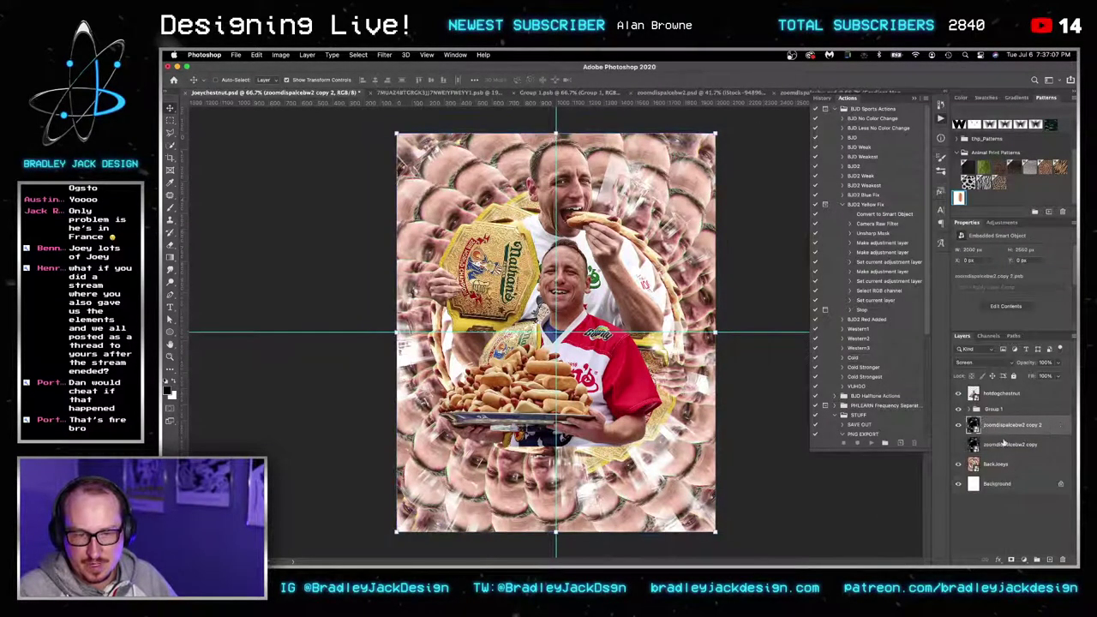
Open the contents of zoomdispalcebw2 copy 2 and save them to the Desktop in Photoshop format as zoomdispalcebw2 copy 2.psd.
double_click(994, 424)
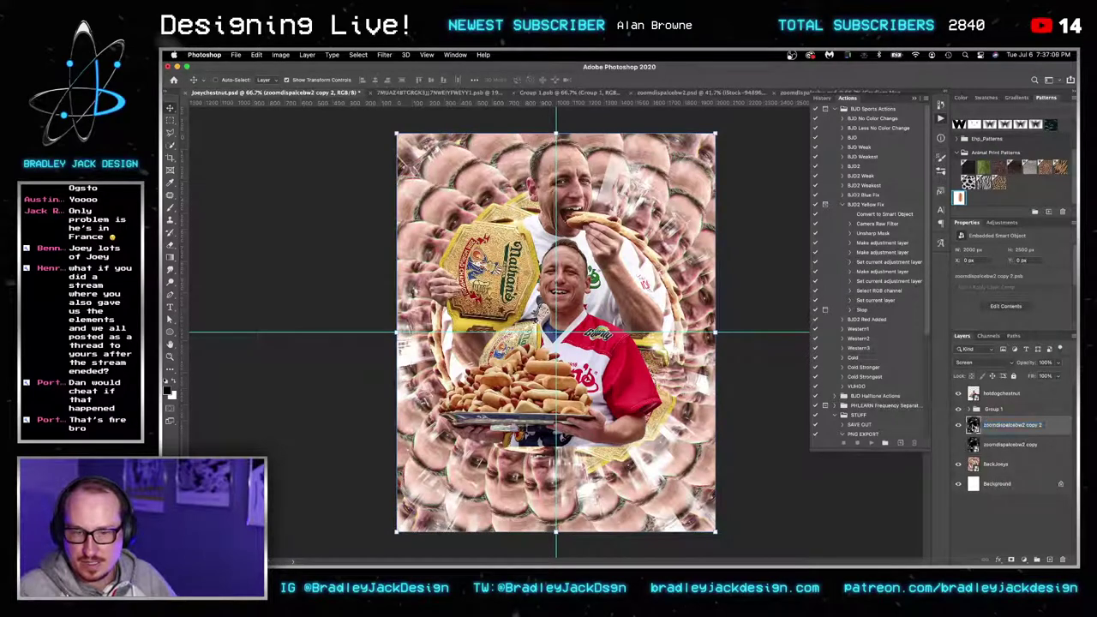
double_click(971, 424)
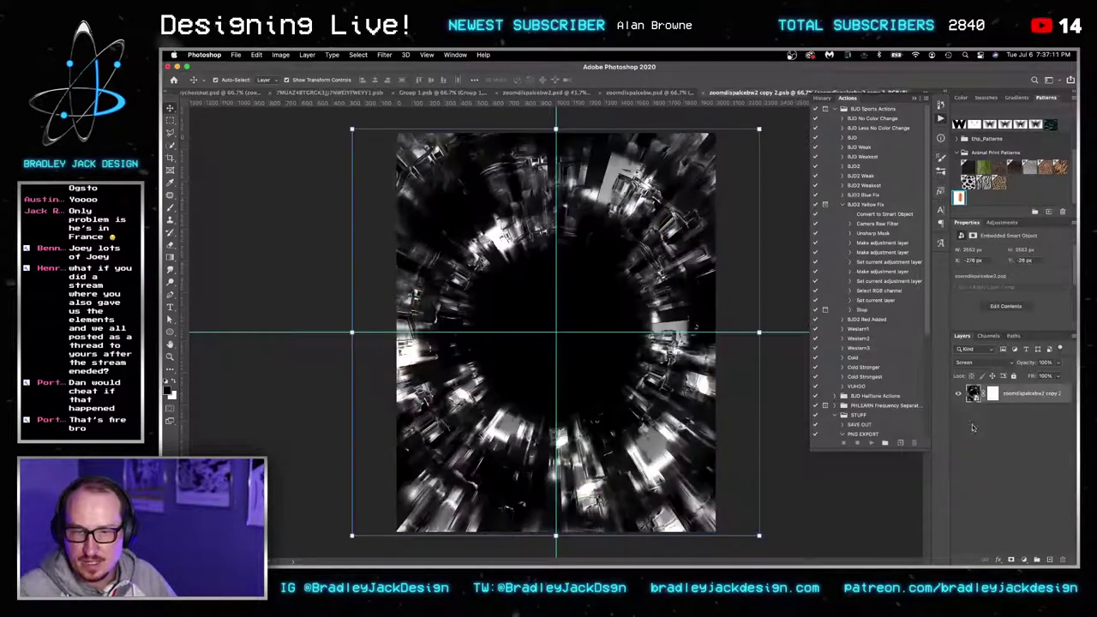
key("super+shift+s")
left_click(696, 327)
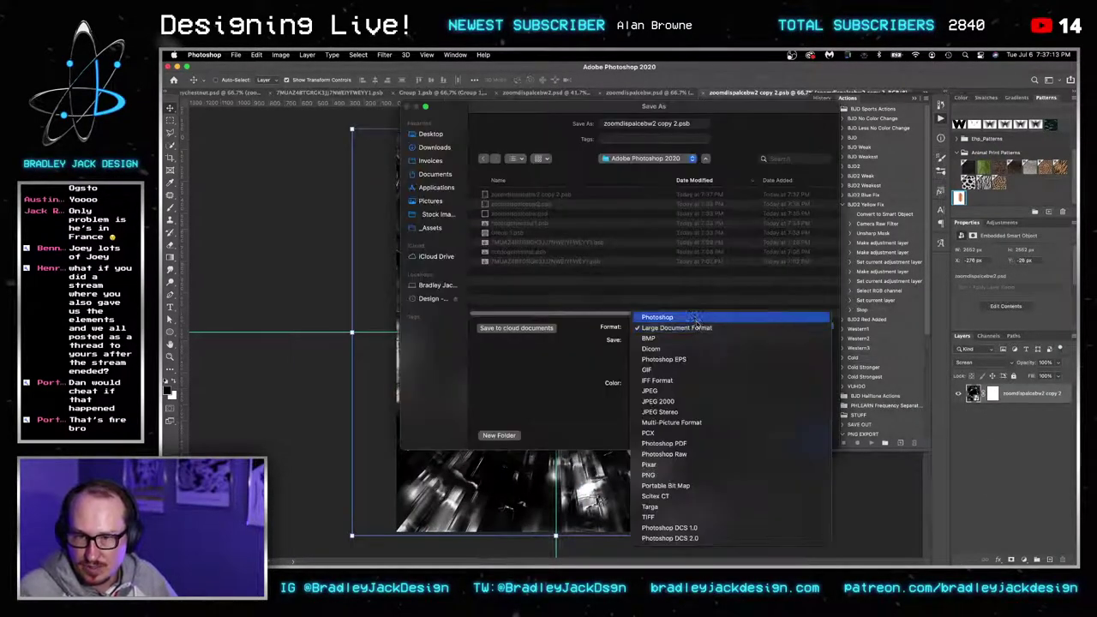
left_click(696, 319)
left_click(432, 135)
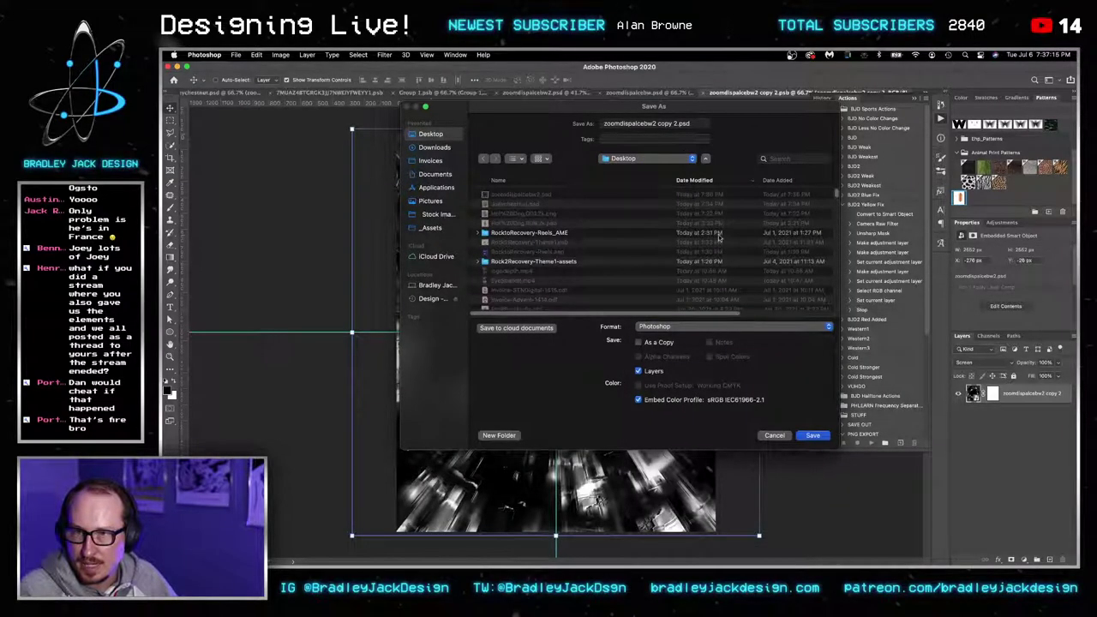
left_click(810, 435)
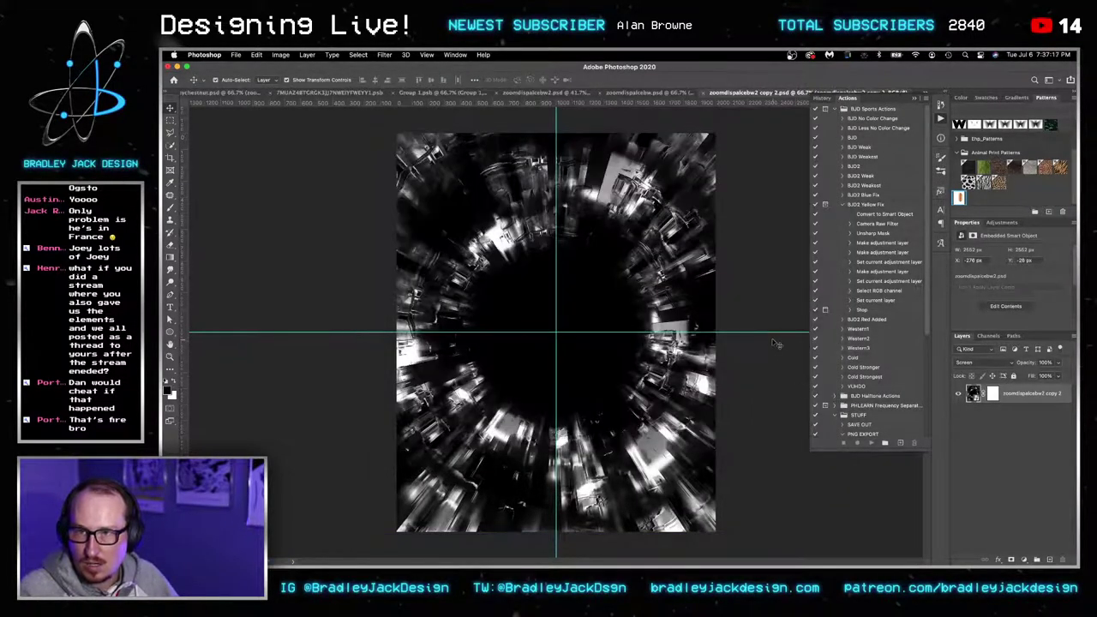
key("super+w")
Select BackJoeys and show the color zoomdispalcebw2 copy overlay, comparing the design with and without zoomdispalcebw2 copy 2.
left_click(997, 467)
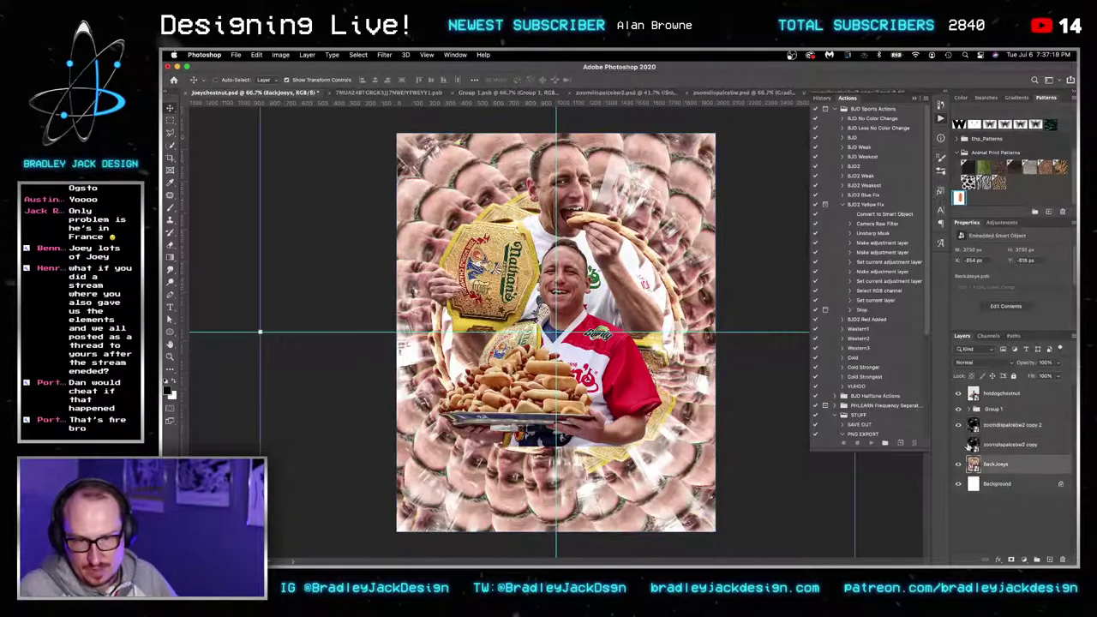
left_click(958, 443)
left_click(958, 424)
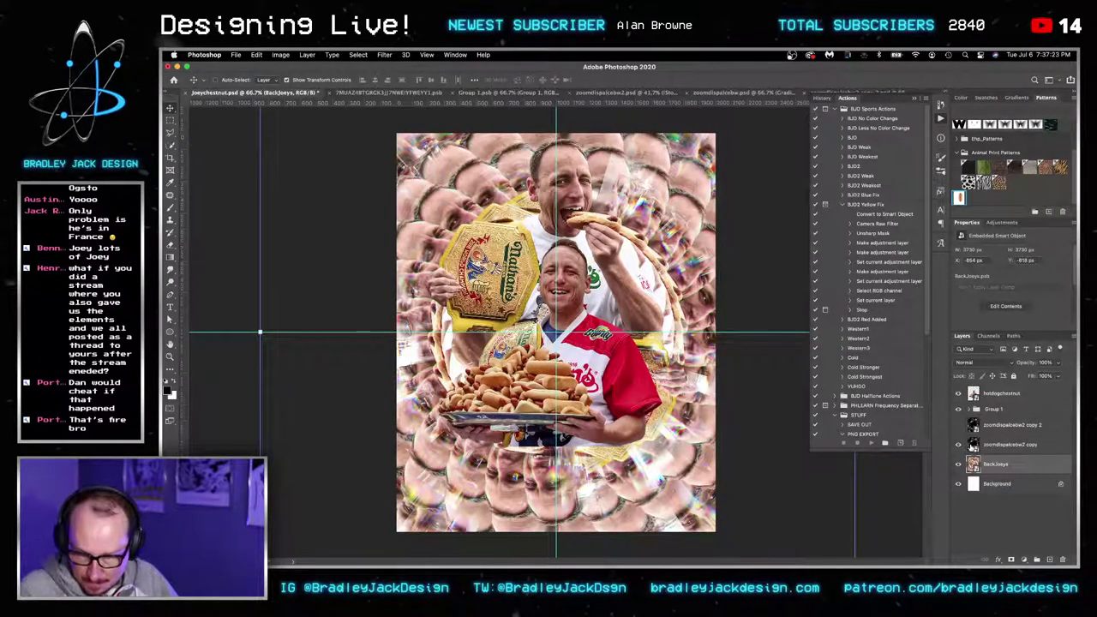
left_click(958, 425)
Inside the nested zoomdispalcebw2 document of zoomdispalcebw2 copy 2, convert the three glitch ring layers into one smart object.
double_click(973, 425)
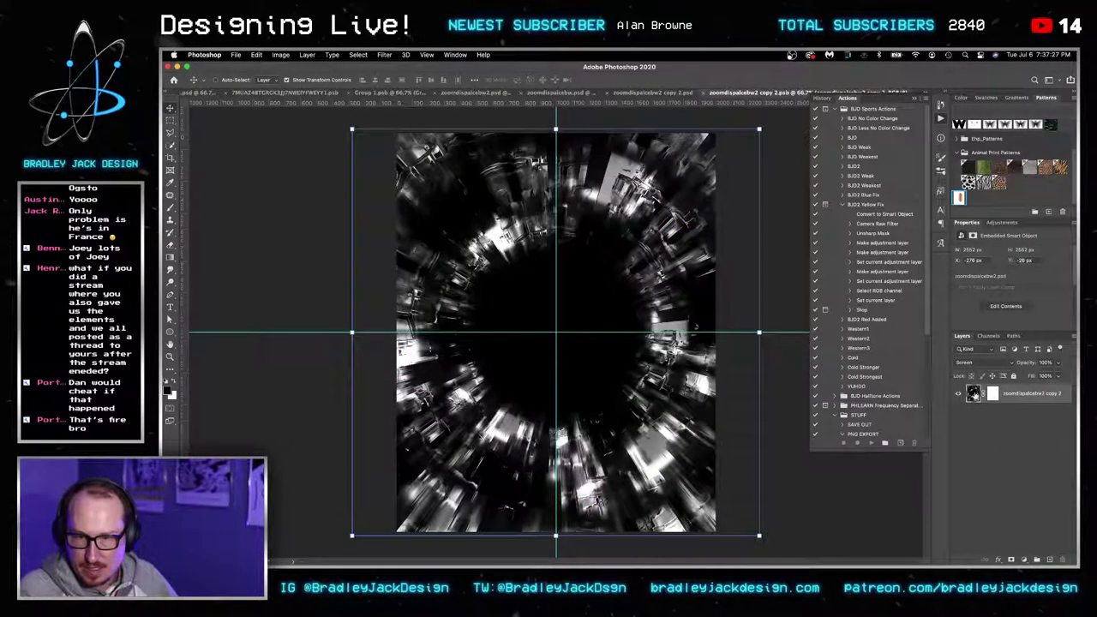
double_click(973, 394)
left_click(996, 449, "shift")
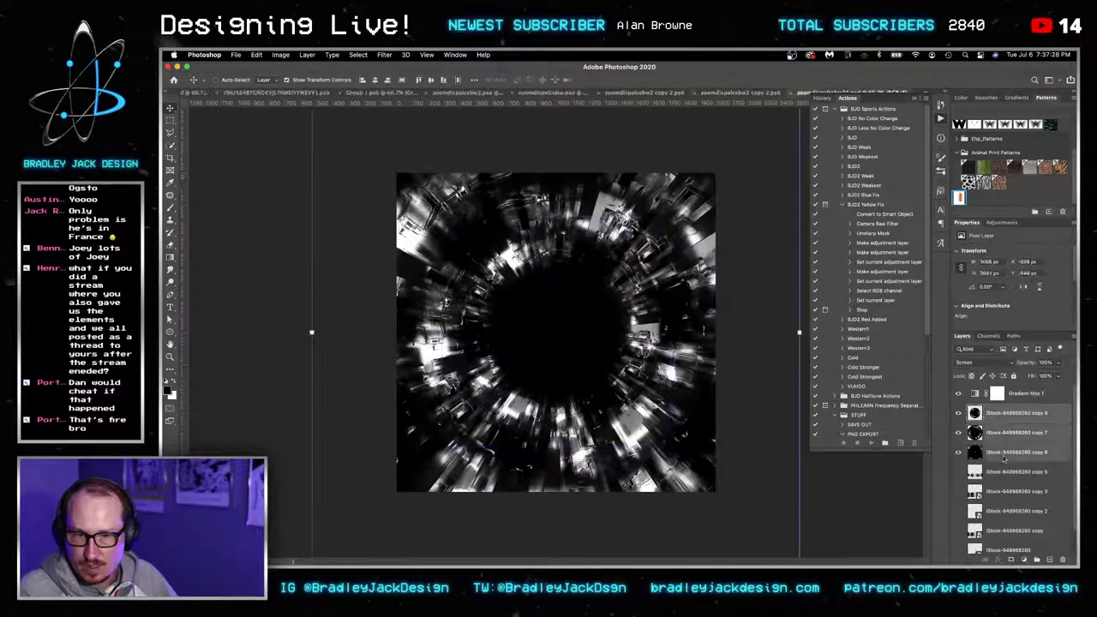
right_click(998, 437)
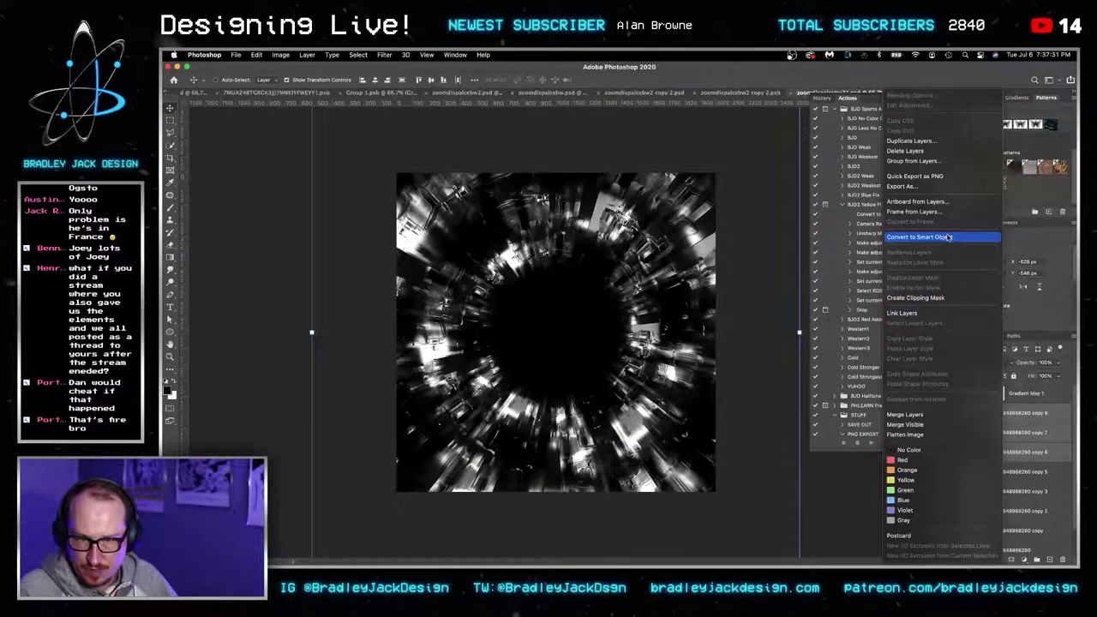
left_click(947, 238)
Apply a Twirl distortion to the combined black-and-white ring smart object and return to Joeychestnut.psd.
left_click(384, 55)
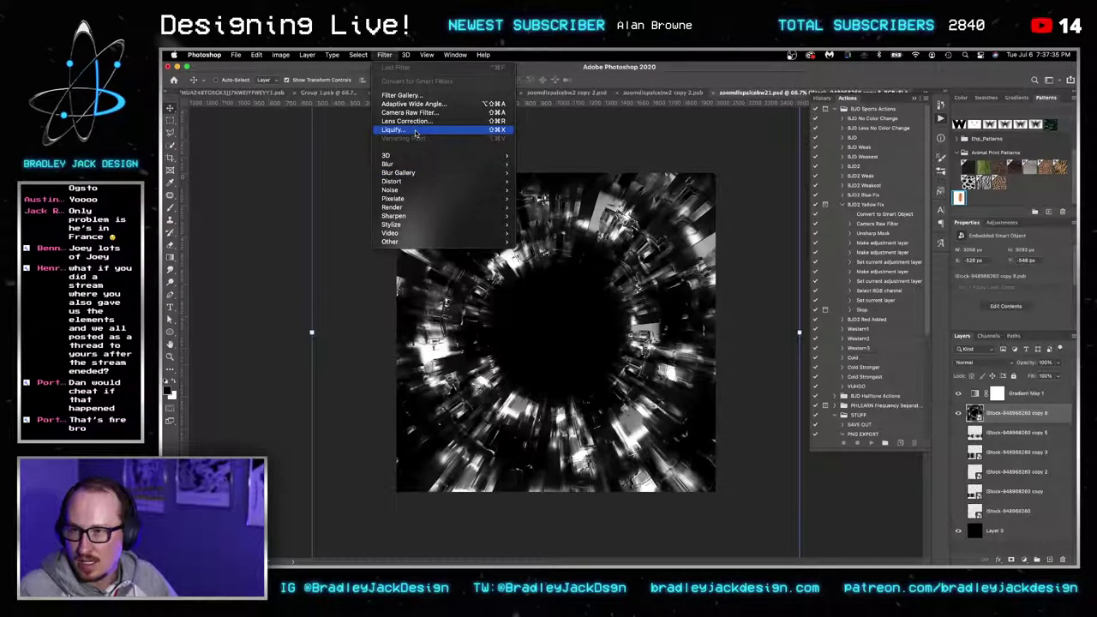
mouse_move(433, 186)
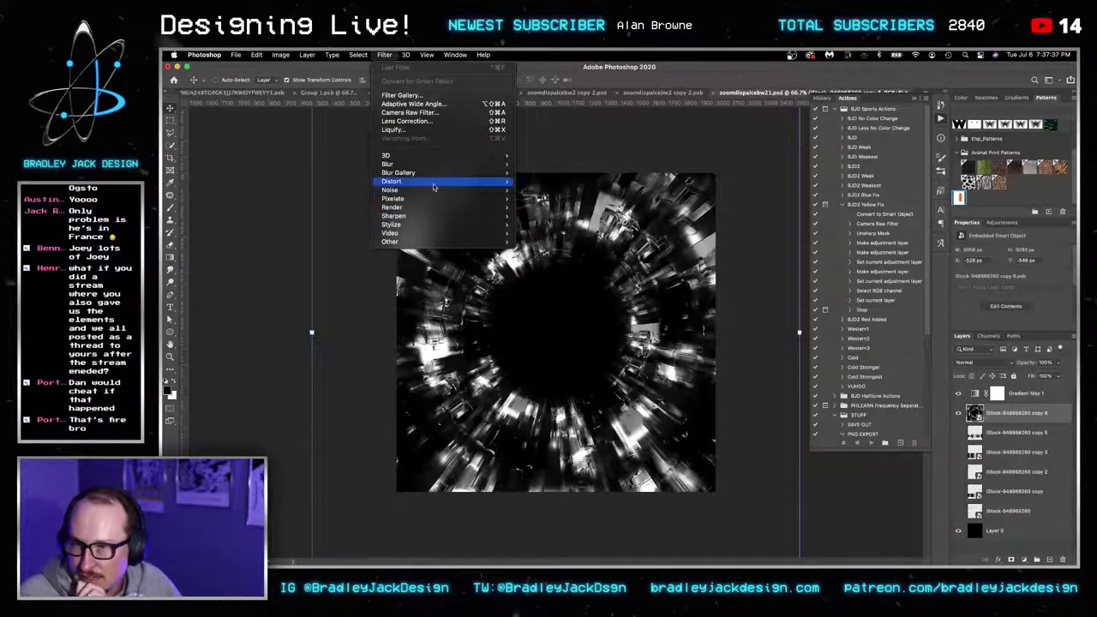
left_click(597, 235)
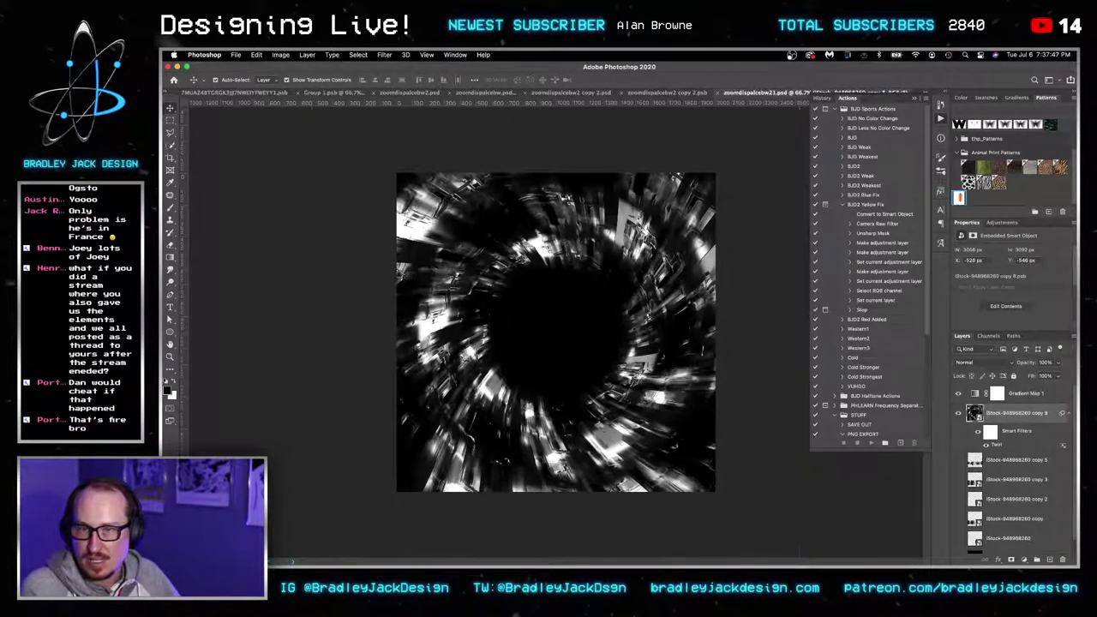
key("super+w")
Inside the color zoomdispalcebw2 copy, convert the glitch ring layers into one smart object, apply the same Twirl filter and return to Joeychestnut.psd.
double_click(973, 438)
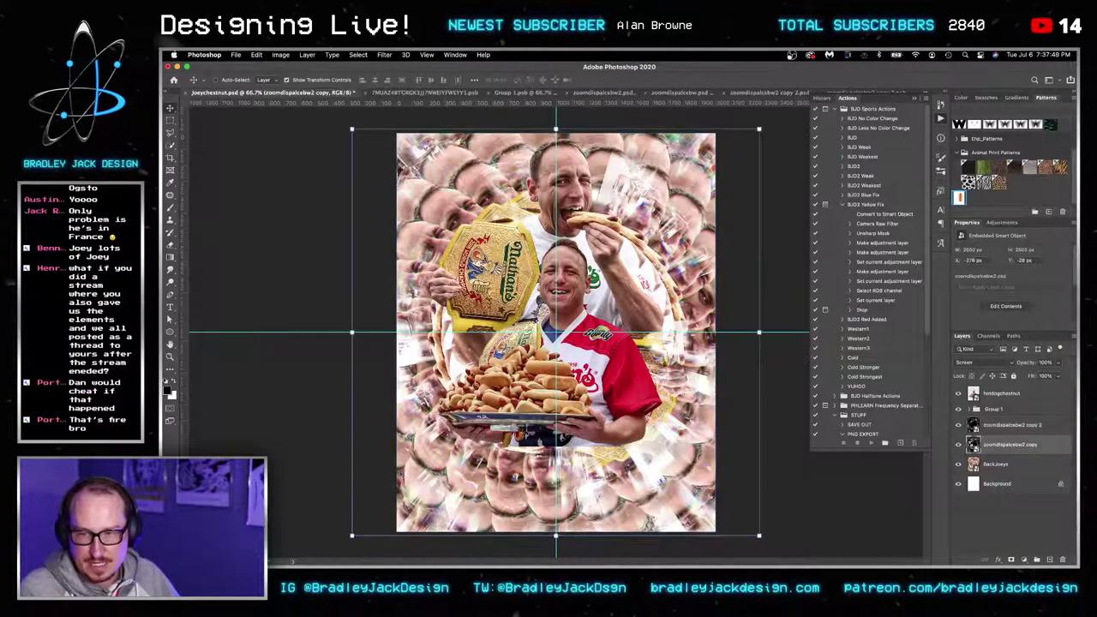
right_click(990, 452)
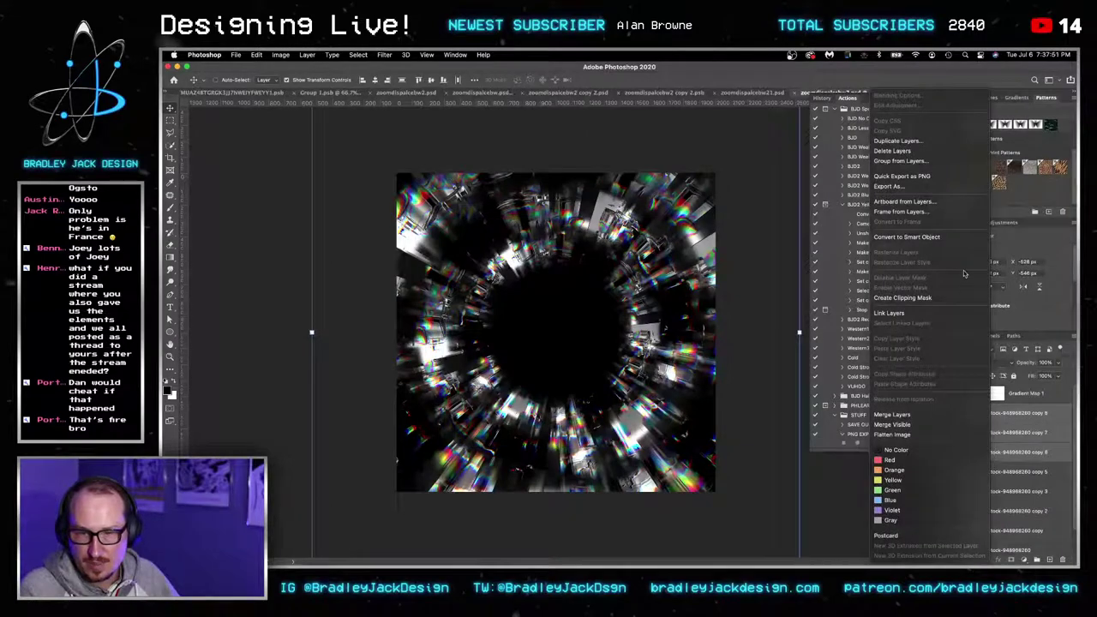
key("Escape")
left_click(383, 54)
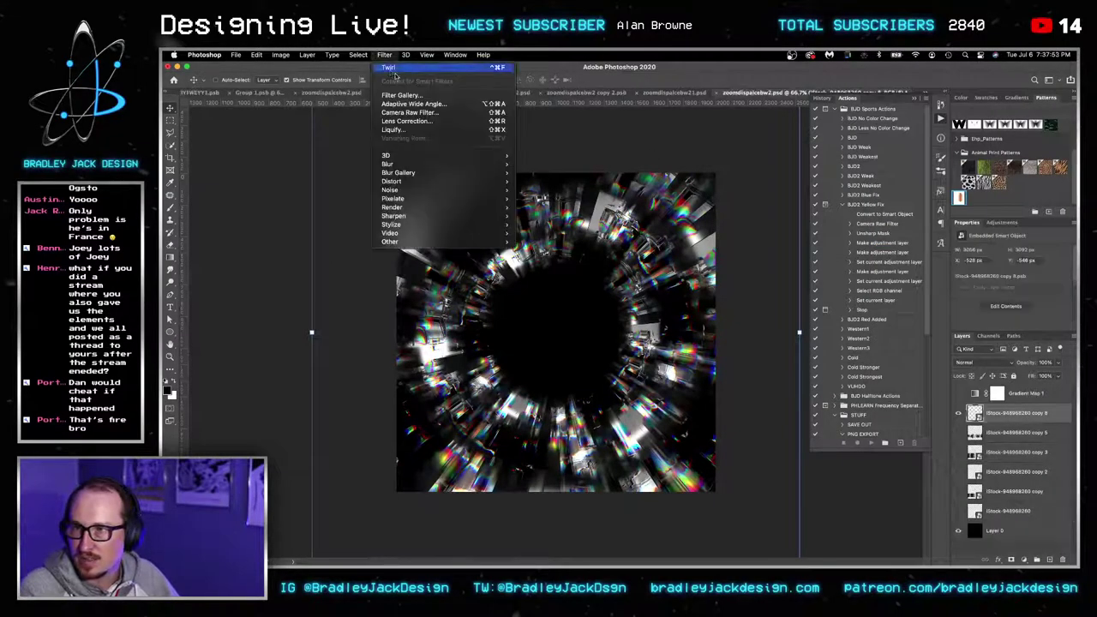
left_click(391, 68)
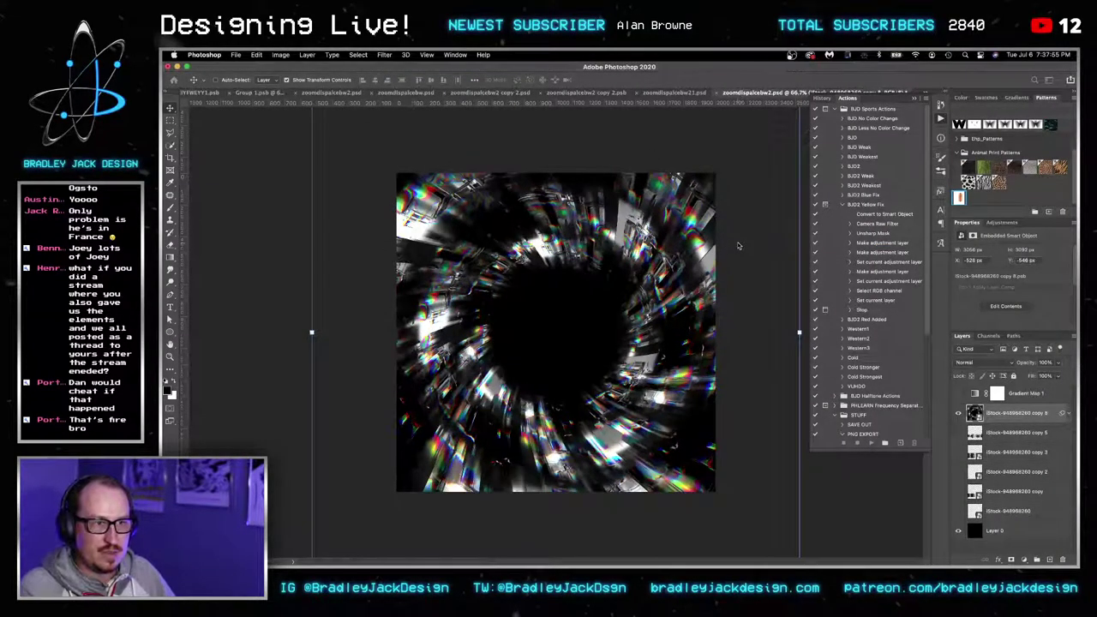
key("super+w")
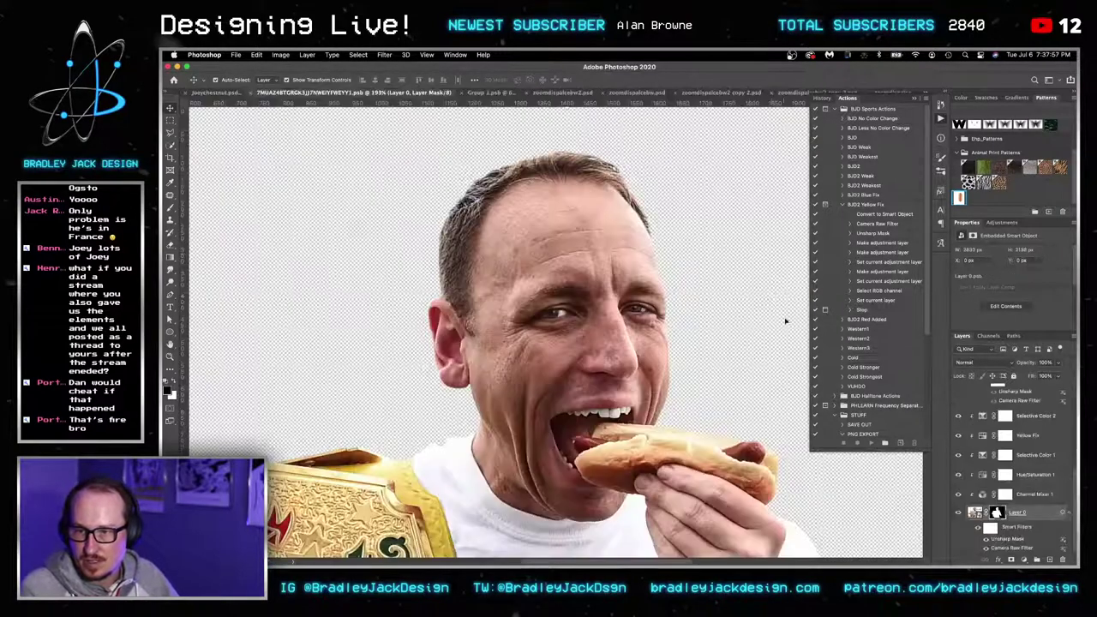
key("ctrl+shift+Tab")
Hide both zoomdispalcebw2 overlays and apply a Displace filter to BackJoeys at scale 10, using zoomdispalcebw2 copy 2.psd as the map.
left_click(998, 464)
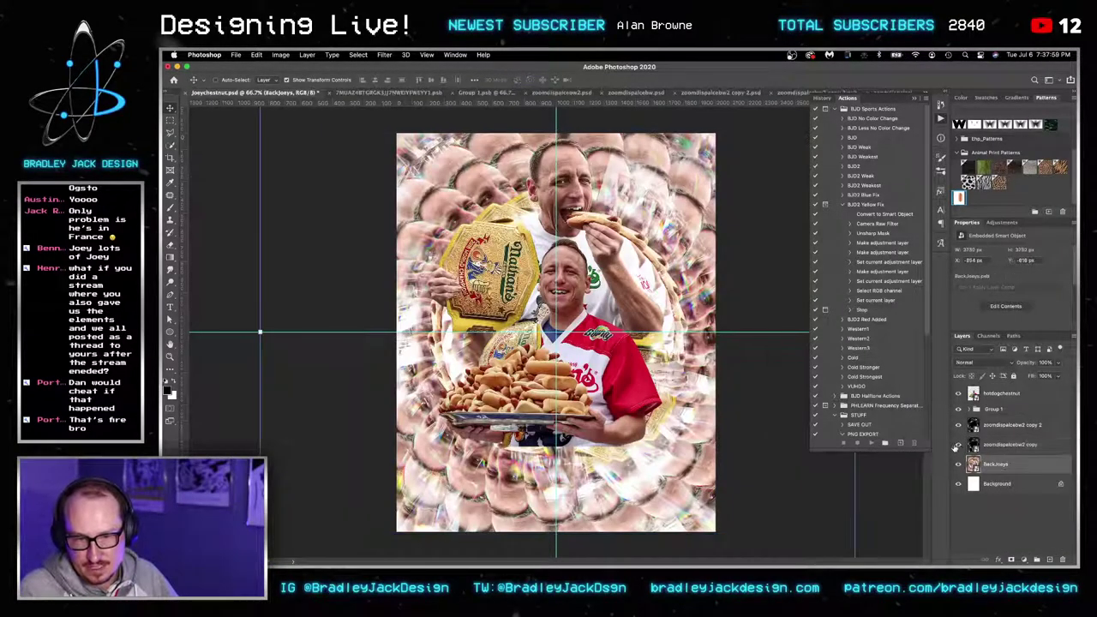
left_click_drag(957, 445, 957, 427)
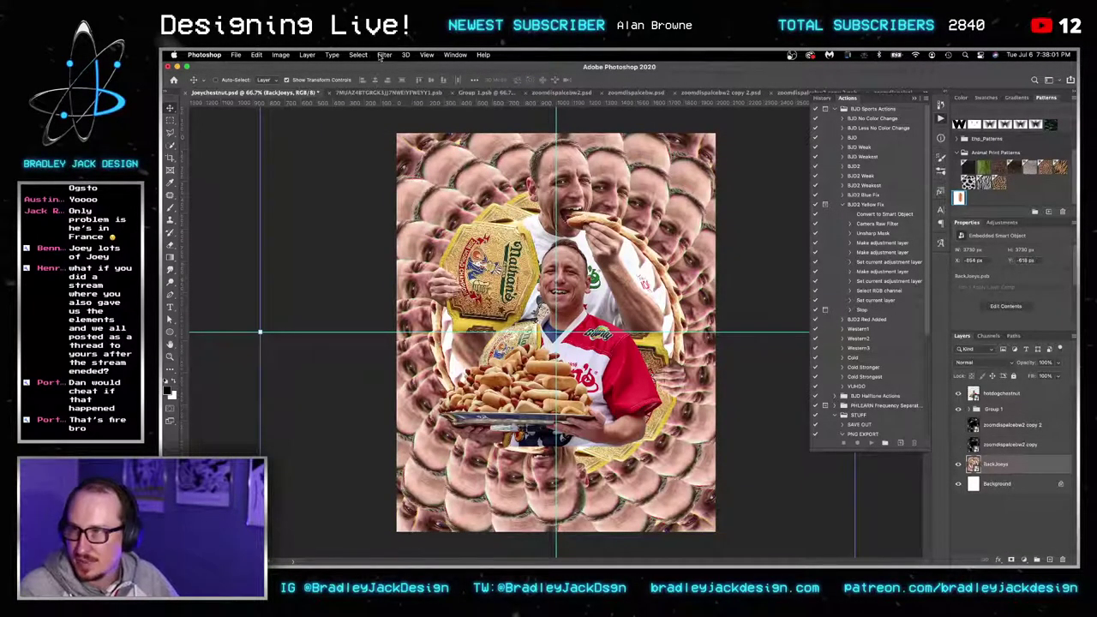
left_click(384, 55)
mouse_move(437, 181)
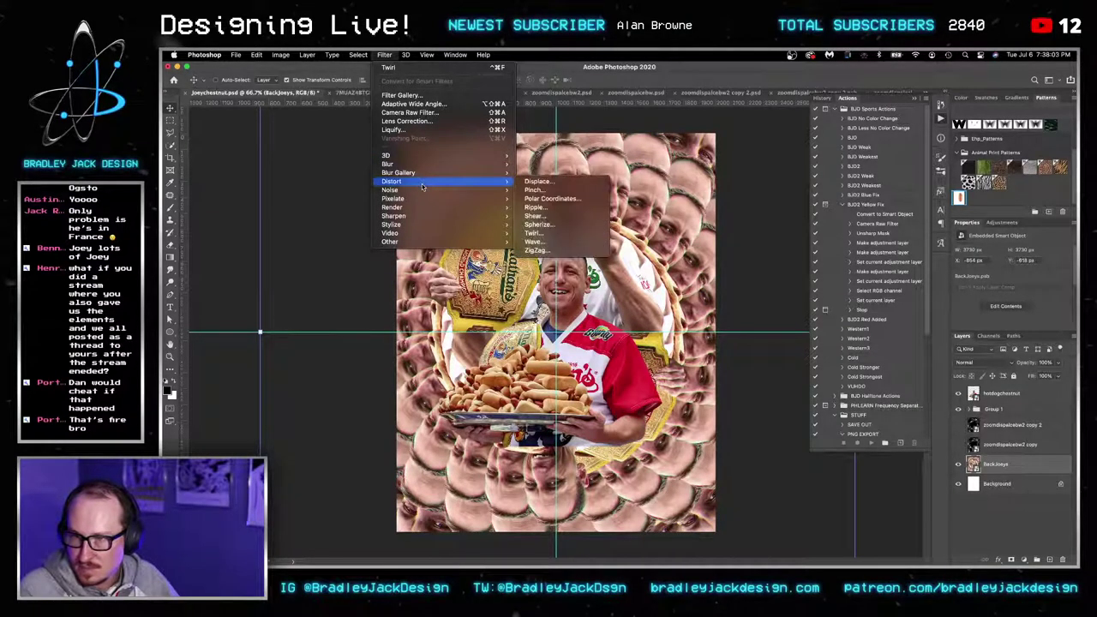
left_click(543, 181)
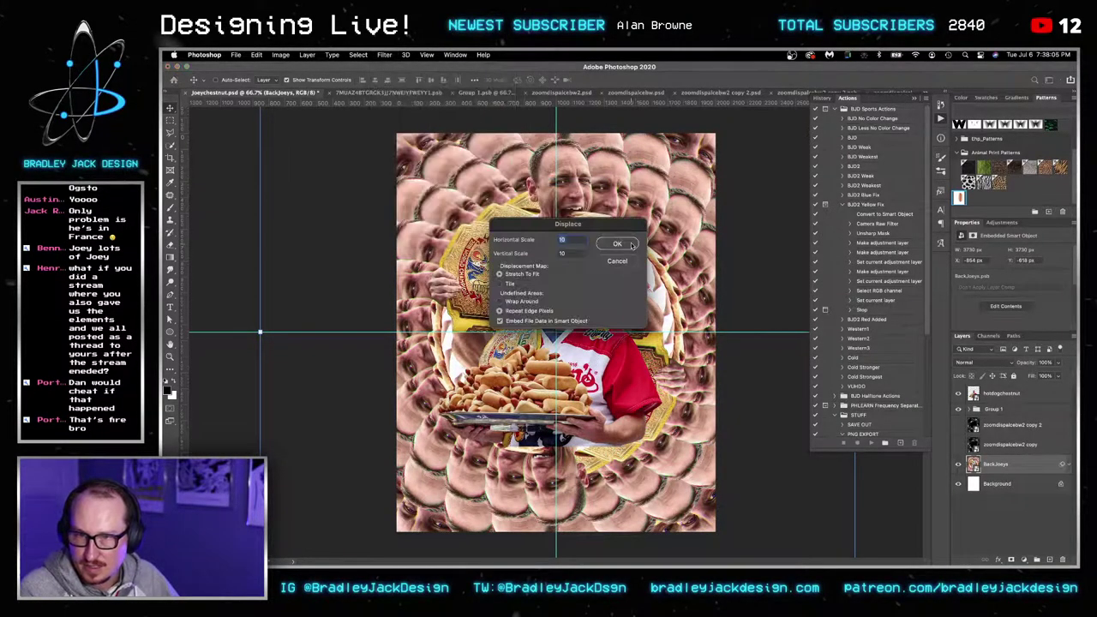
left_click(631, 245)
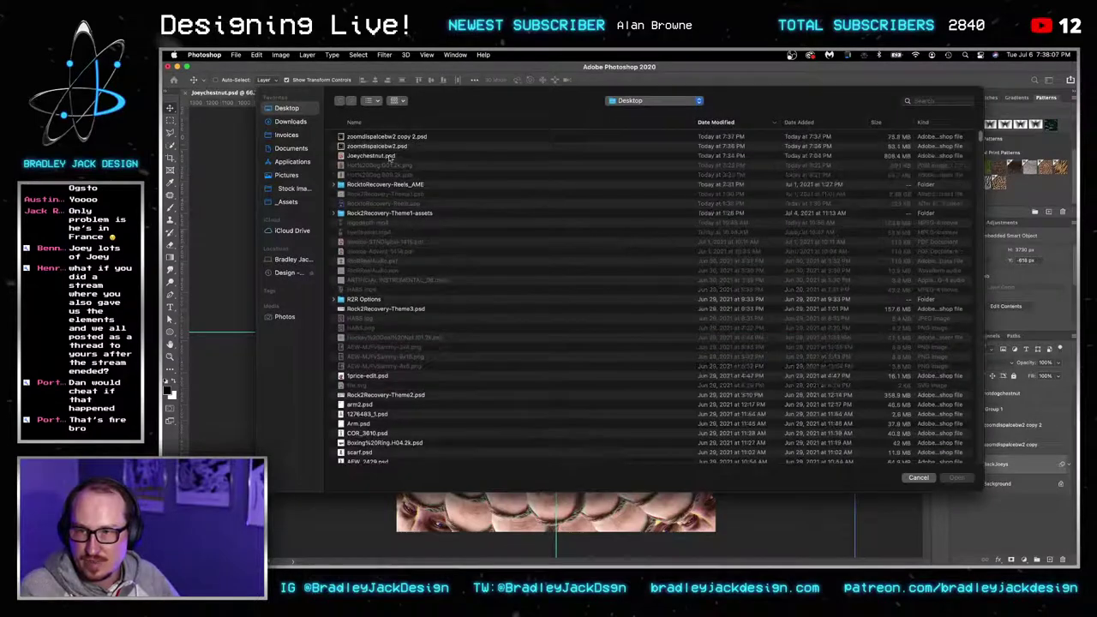
double_click(383, 137)
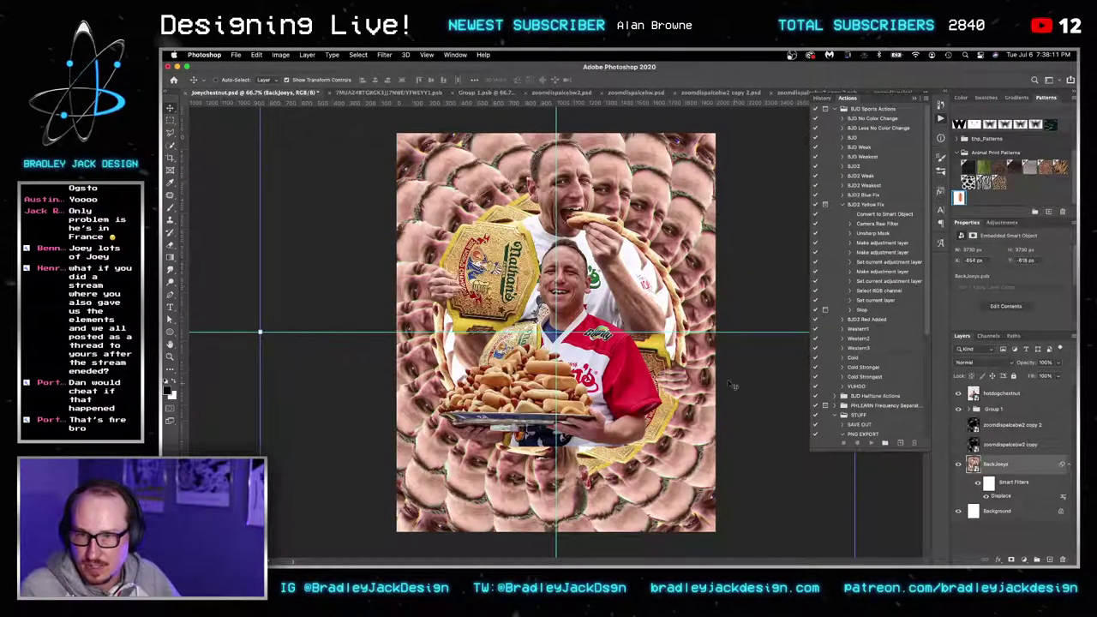
Set the BackJoeys Displace horizontal scale to 25 with zoomdispalcebw2 copy 2.psd as the map, and show the zoomdispalcebw2 copy overlay.
double_click(999, 496)
type("25")
key("Tab")
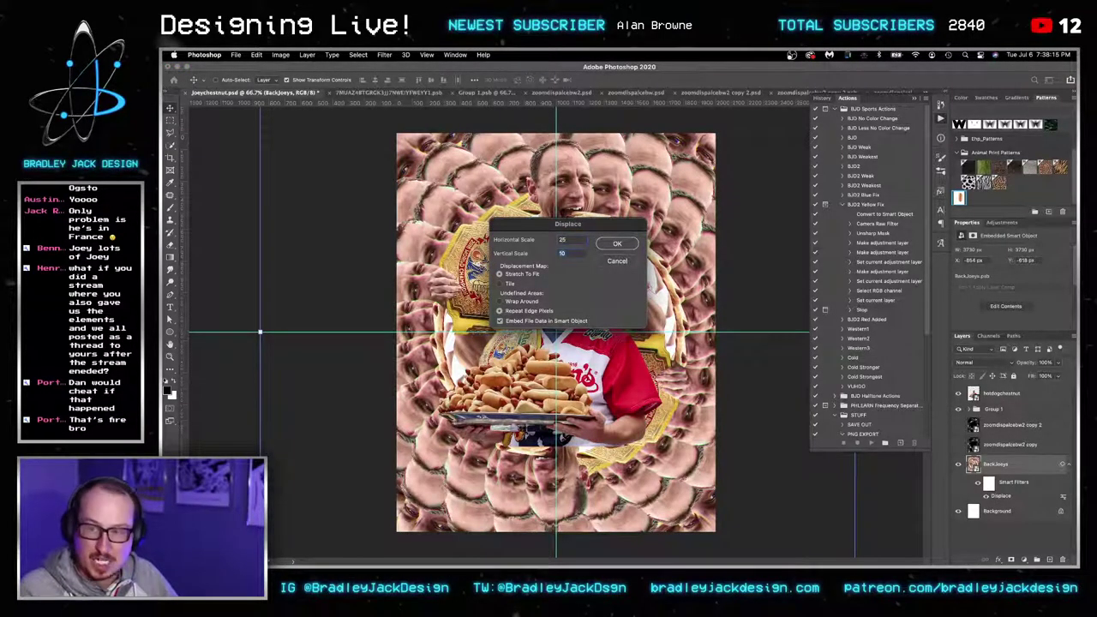
key("Return")
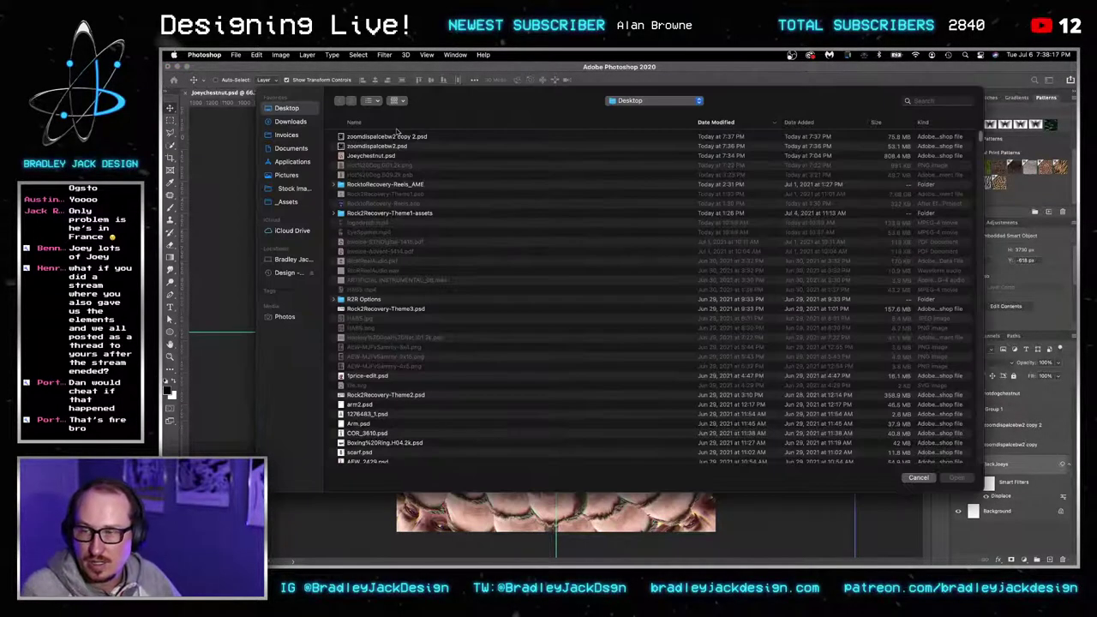
double_click(396, 134)
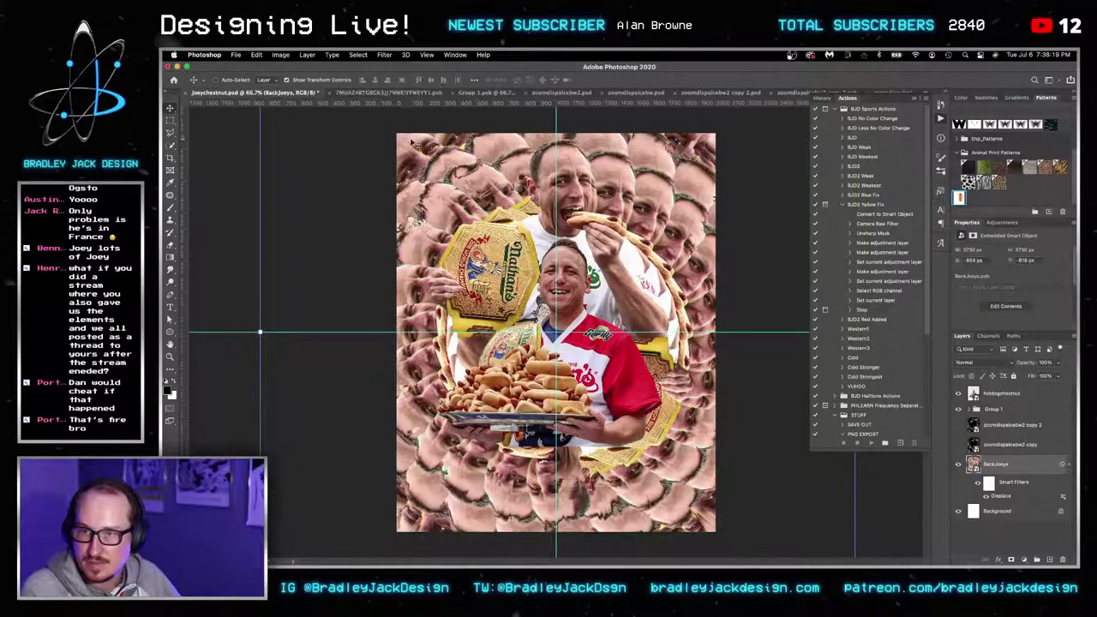
left_click(958, 425)
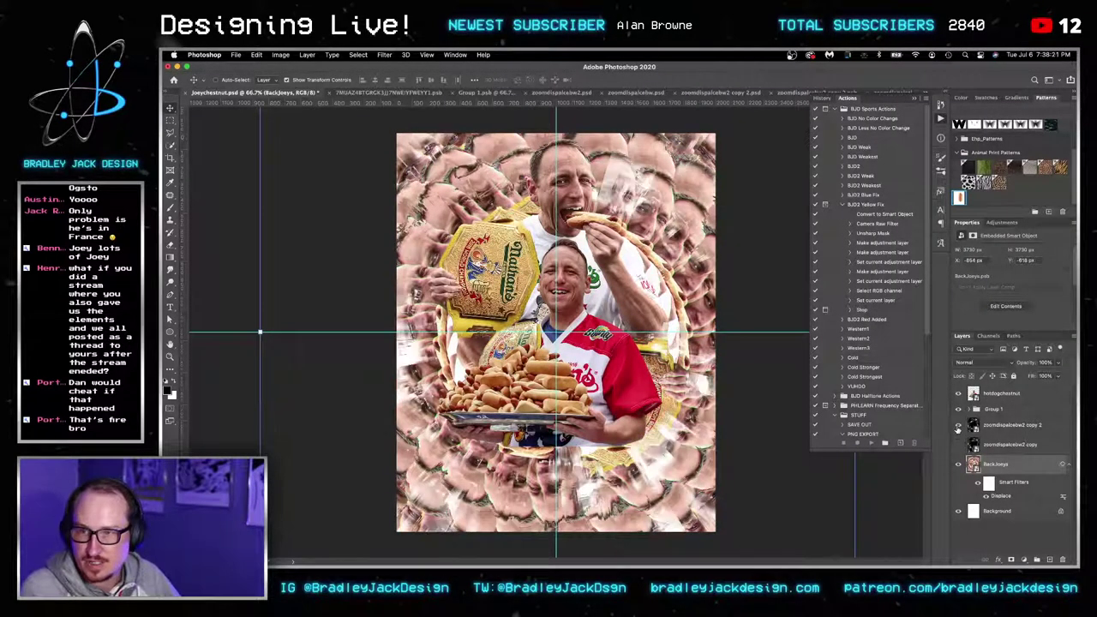
left_click(958, 445)
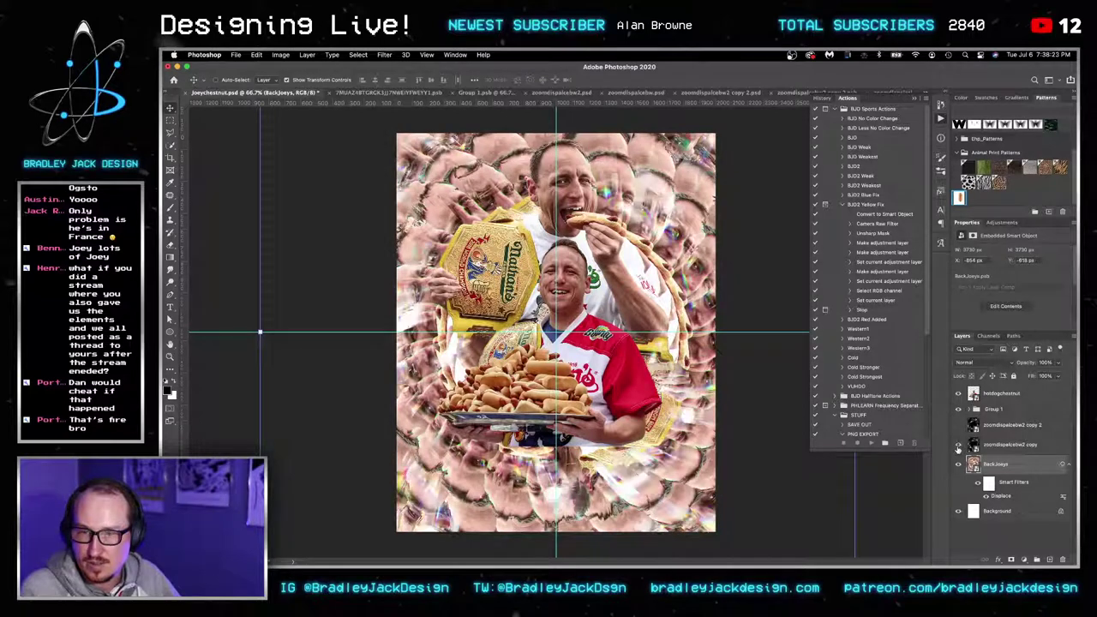
Try the Color Dodge and Overlay blending modes on the zoomdispalcebw2 copy layer.
left_click(1015, 451)
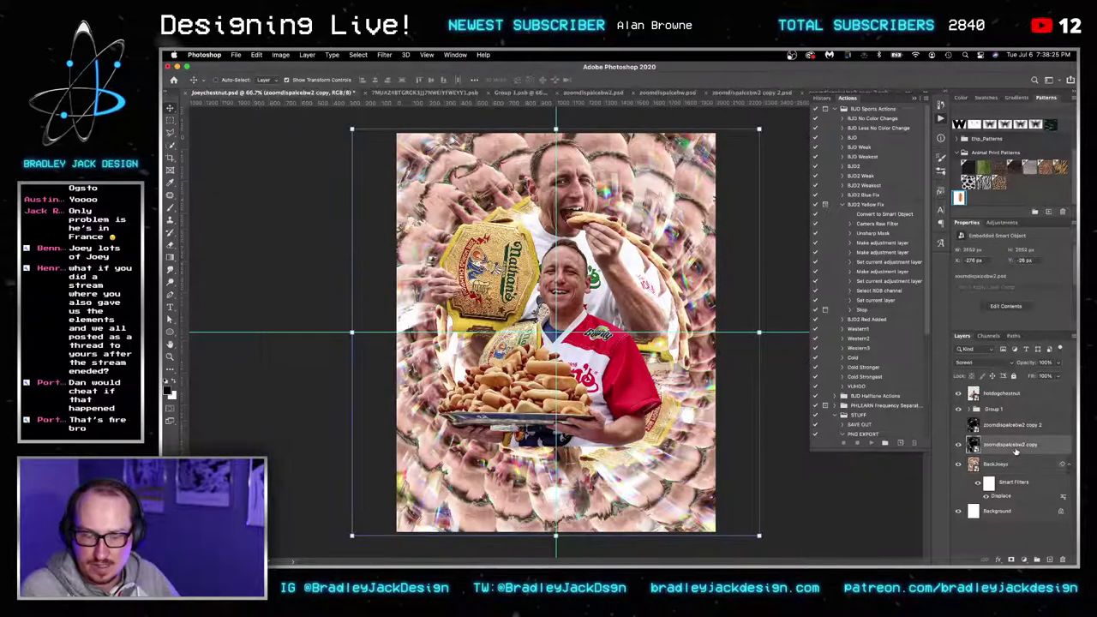
key("shift+plus")
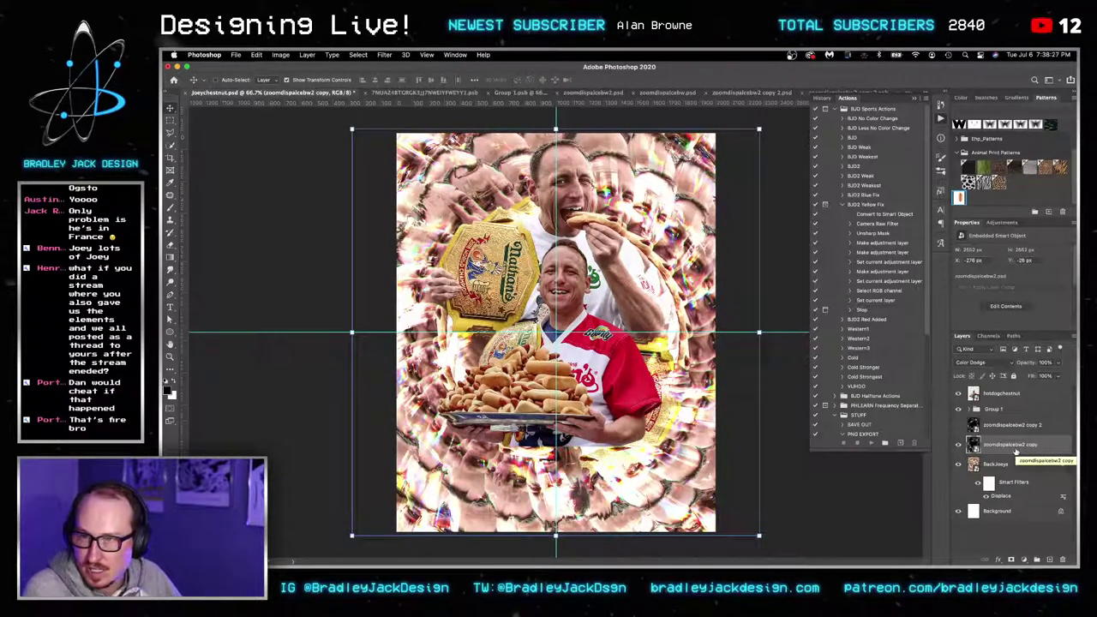
key("shift+plus")
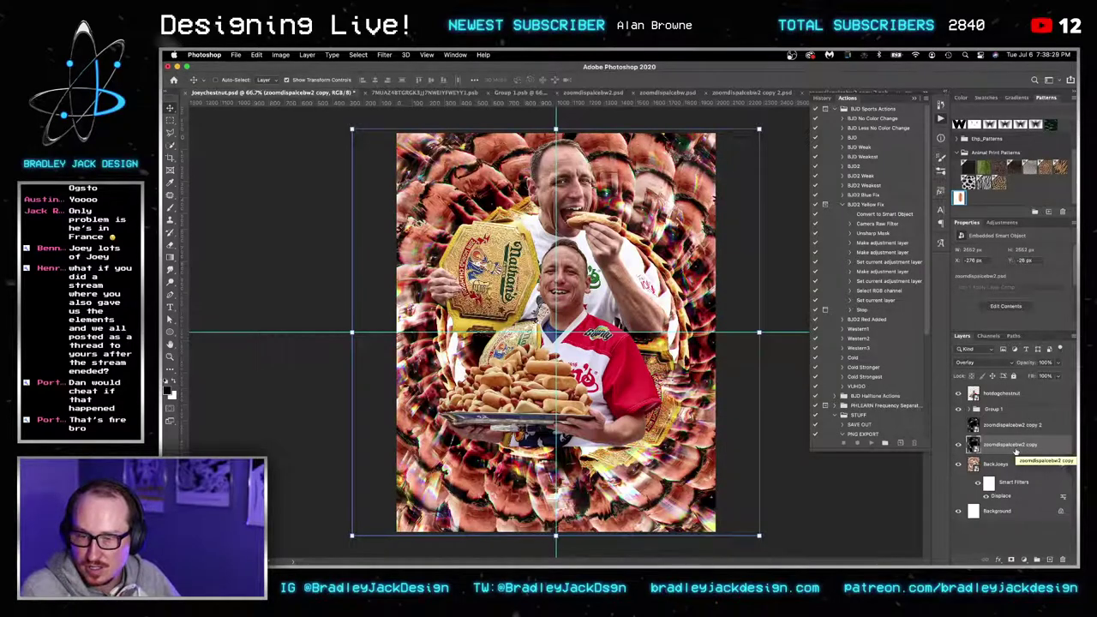
Try stacking Color Dodge and Screen duplicates of zoomdispalcebw2 copy, delete both duplicates and set the original layer back to Screen.
key("super+j")
key("alt+shift+d")
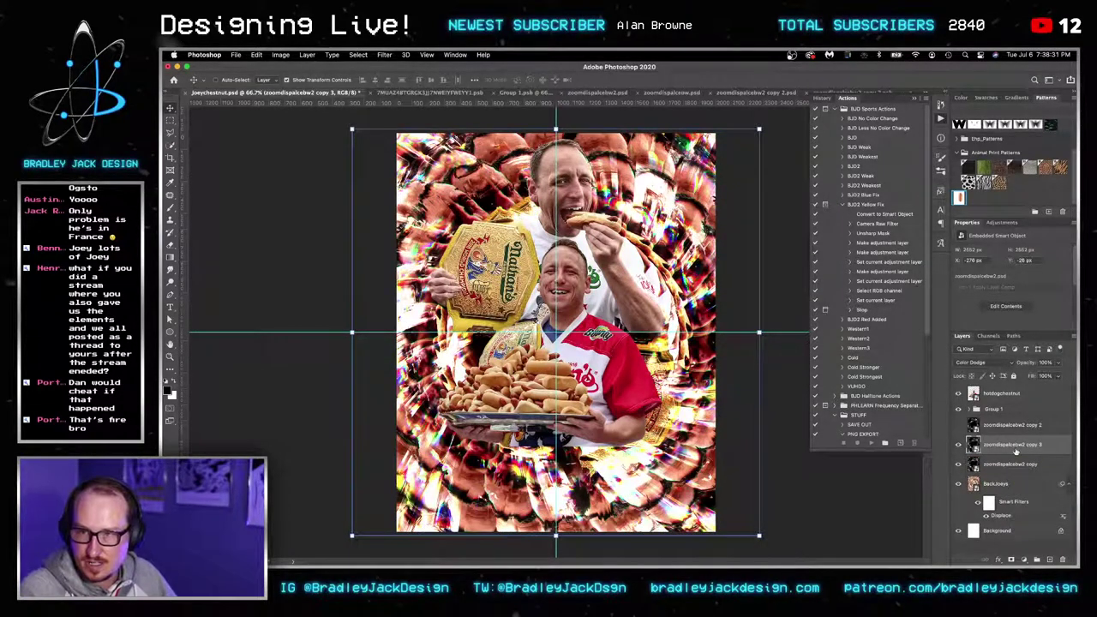
key("super+j")
key("alt+shift+s")
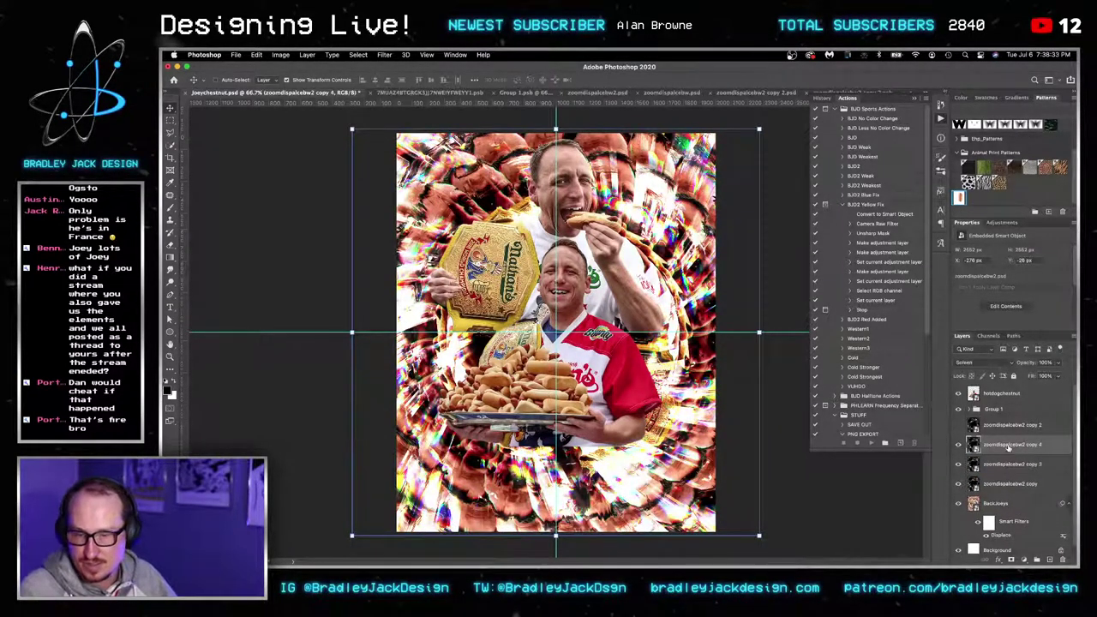
key("BackSpace")
key("BackSpace")
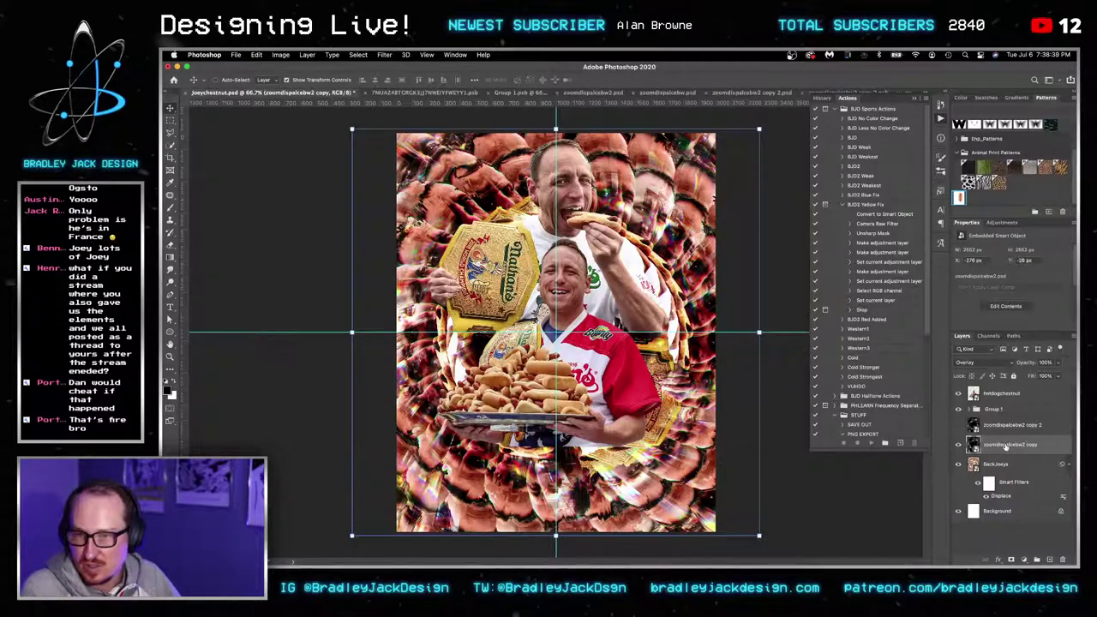
key("alt+shift+s")
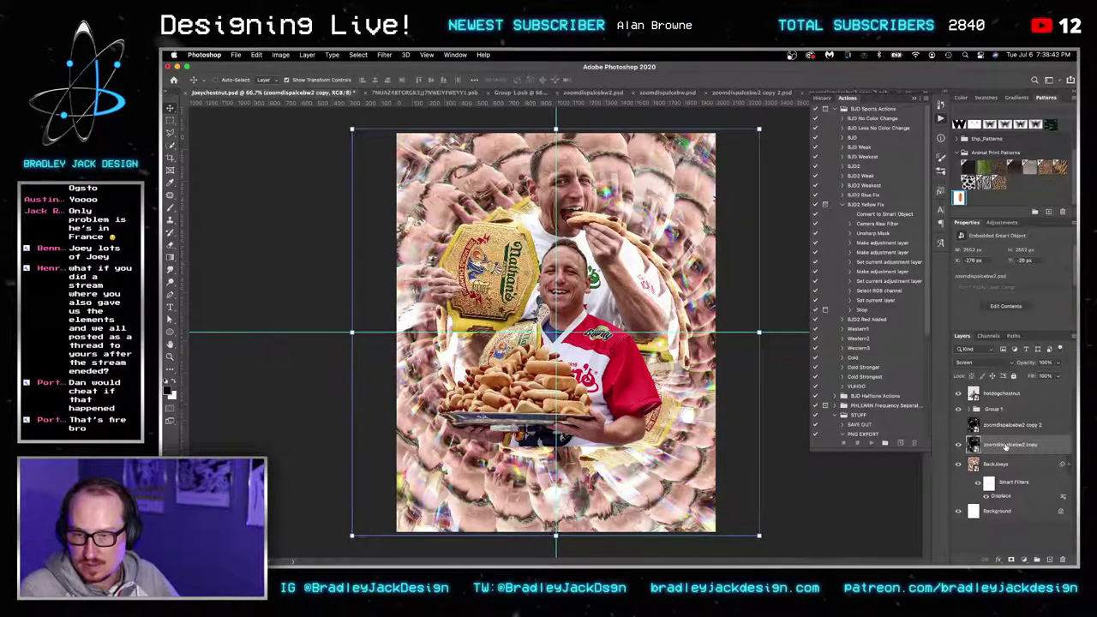
Add a Curves adjustment clipped to zoomdispalcebw2 copy and pull its midtones down to darken the overlay.
left_click(985, 97)
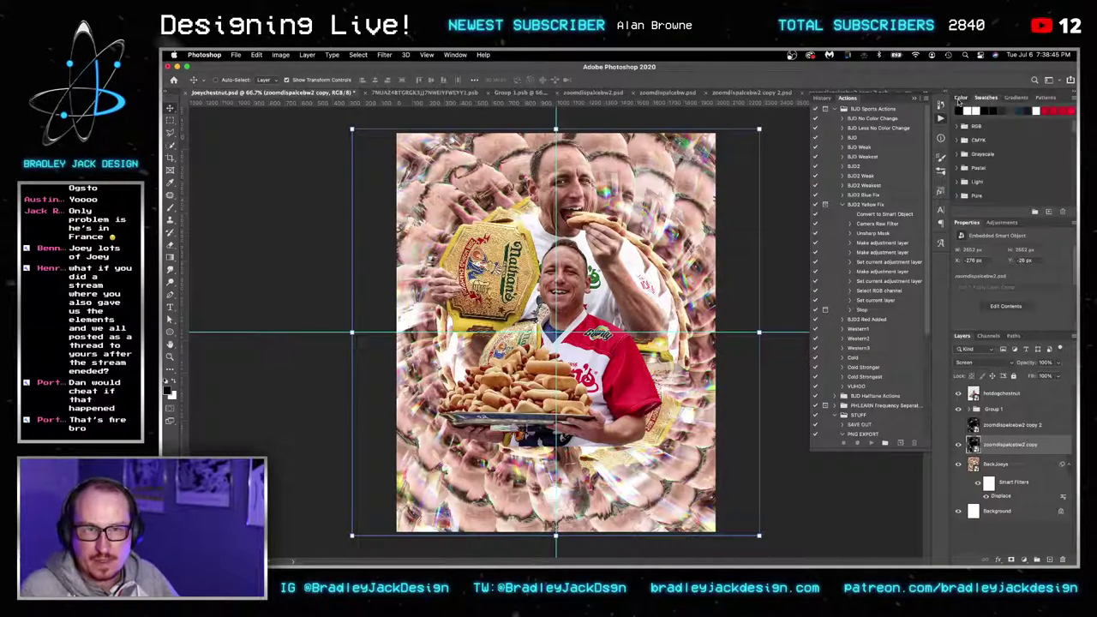
left_click(960, 97)
left_click(1002, 223)
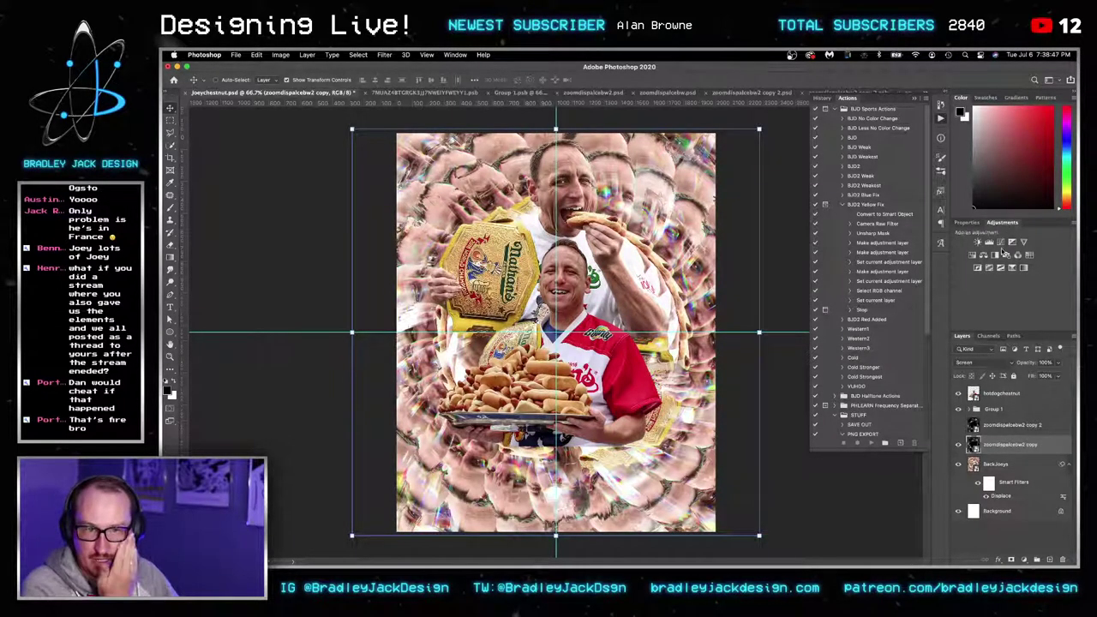
left_click(999, 247)
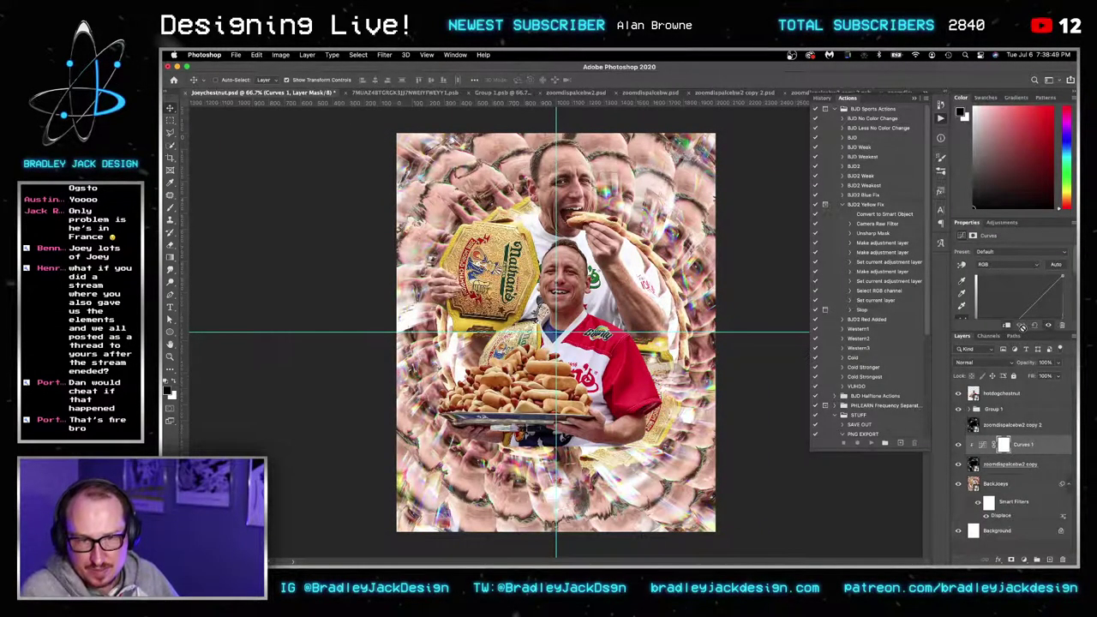
scroll(1012, 322, "down", 3)
left_click_drag(1014, 284, 1031, 298)
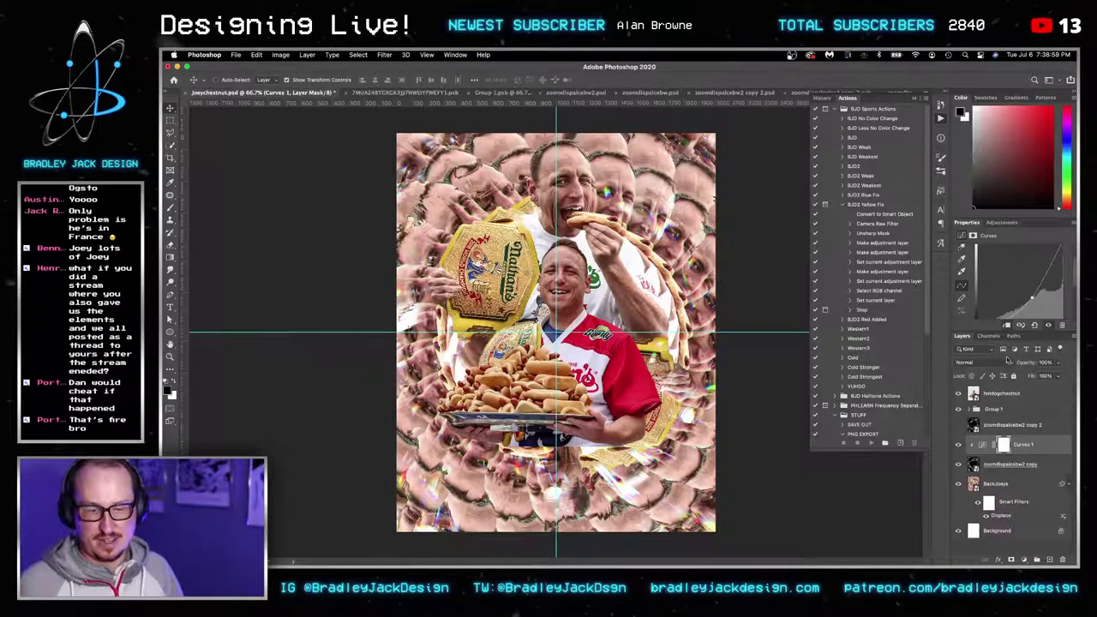
Create an independent smart object via copy from zoomdispalcebw2 copy 2, show it and check its black-and-white contents.
right_click(1020, 425)
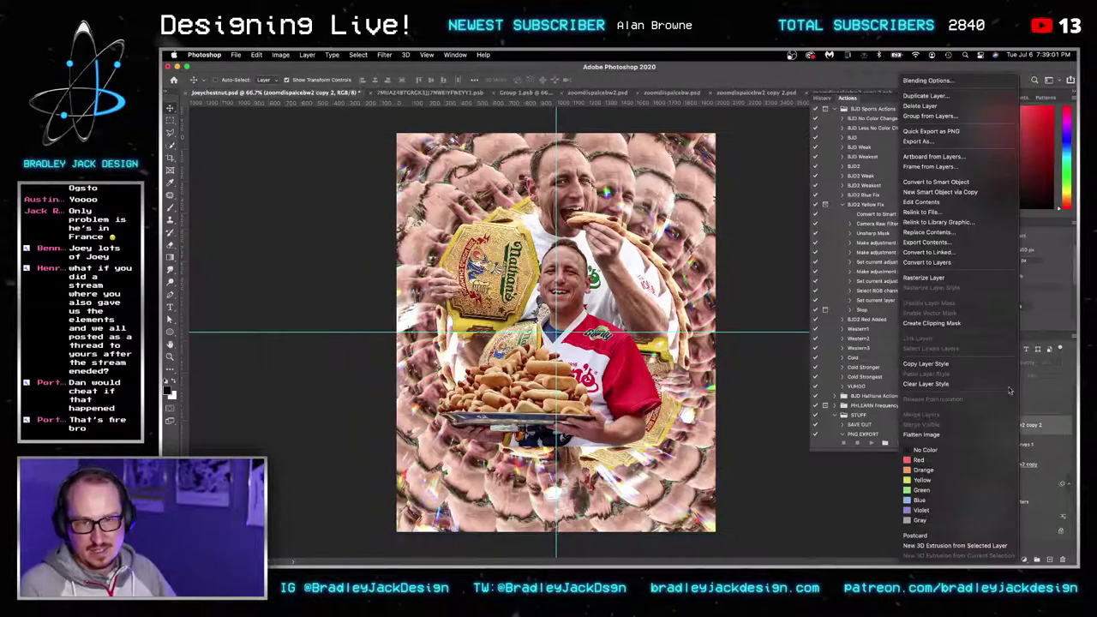
left_click(940, 192)
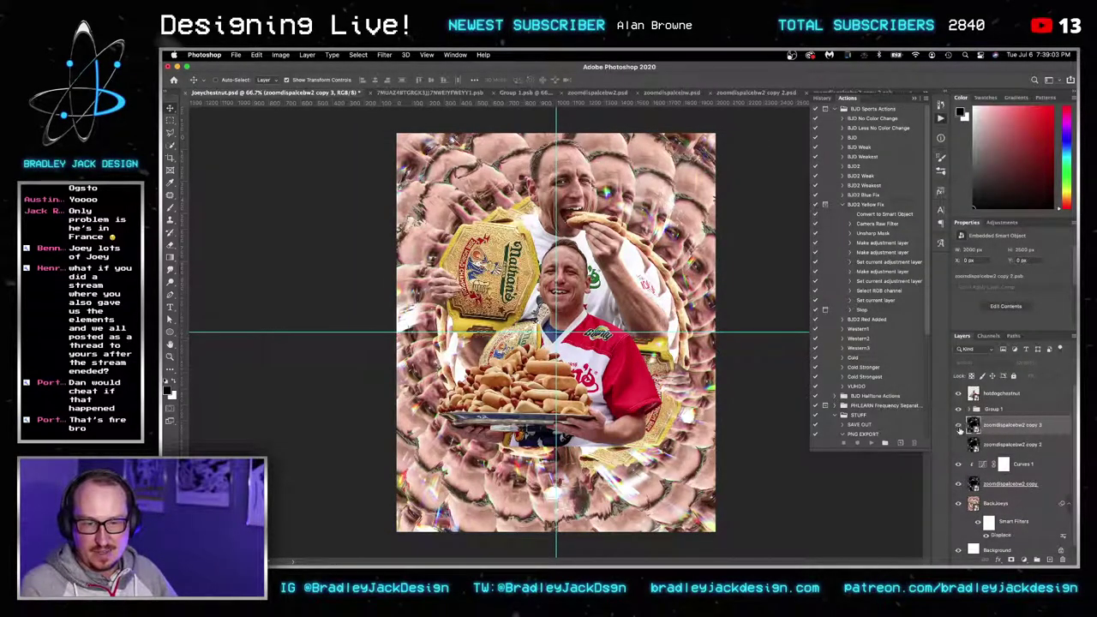
double_click(975, 429)
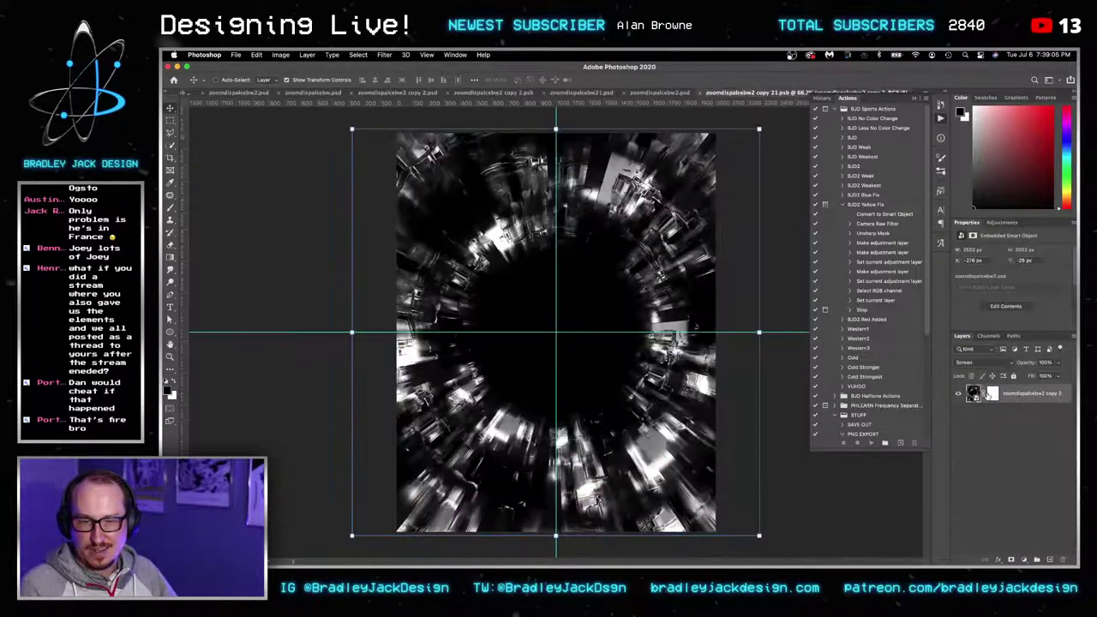
key("ctrl+w")
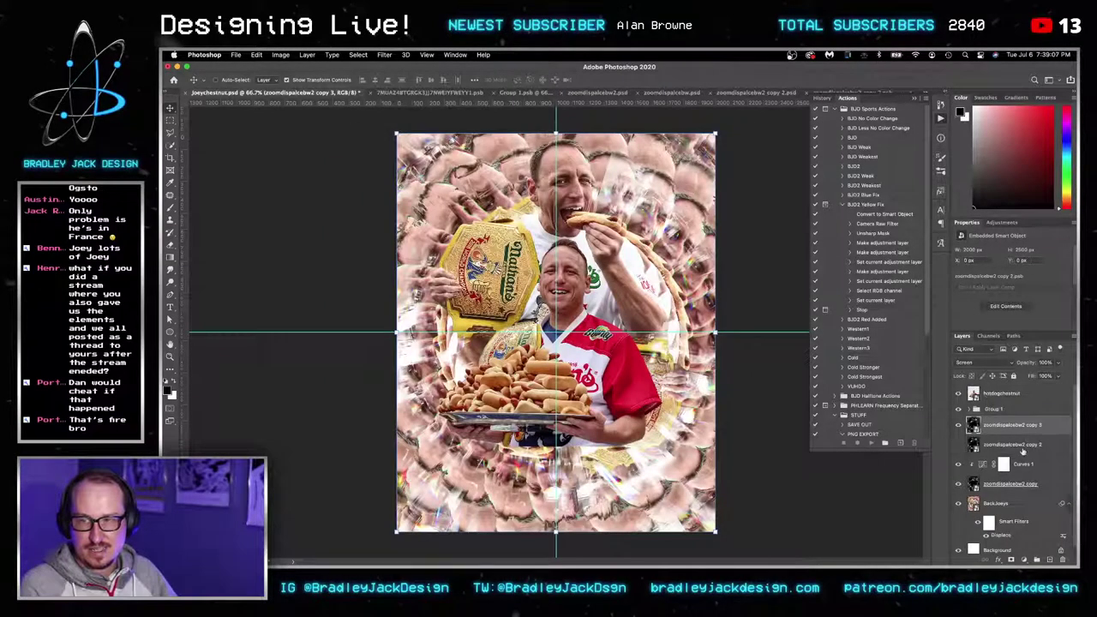
Check the twirled contents of zoomdispalcebw2 copy, return to Joeychestnut.psd and select the whole canvas.
double_click(974, 483)
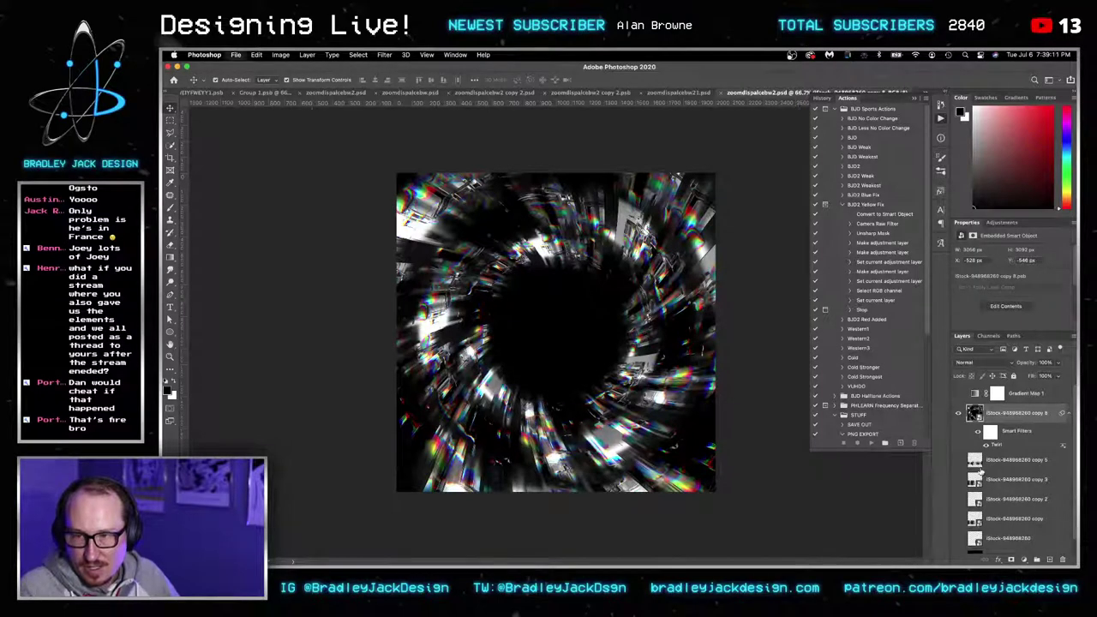
key("ctrl+w")
key("super+a")
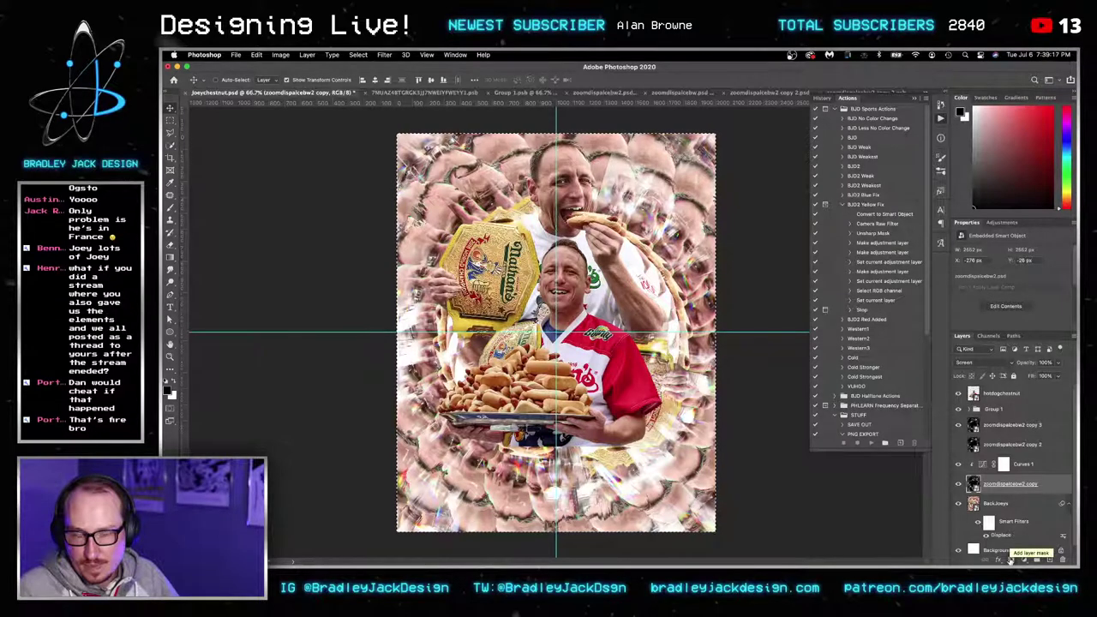
Open the contents of zoomdispalcebw2 copy 2, save them to the Desktop as displace.psd in Photoshop format, and return to Joeychestnut.psd.
double_click(972, 444)
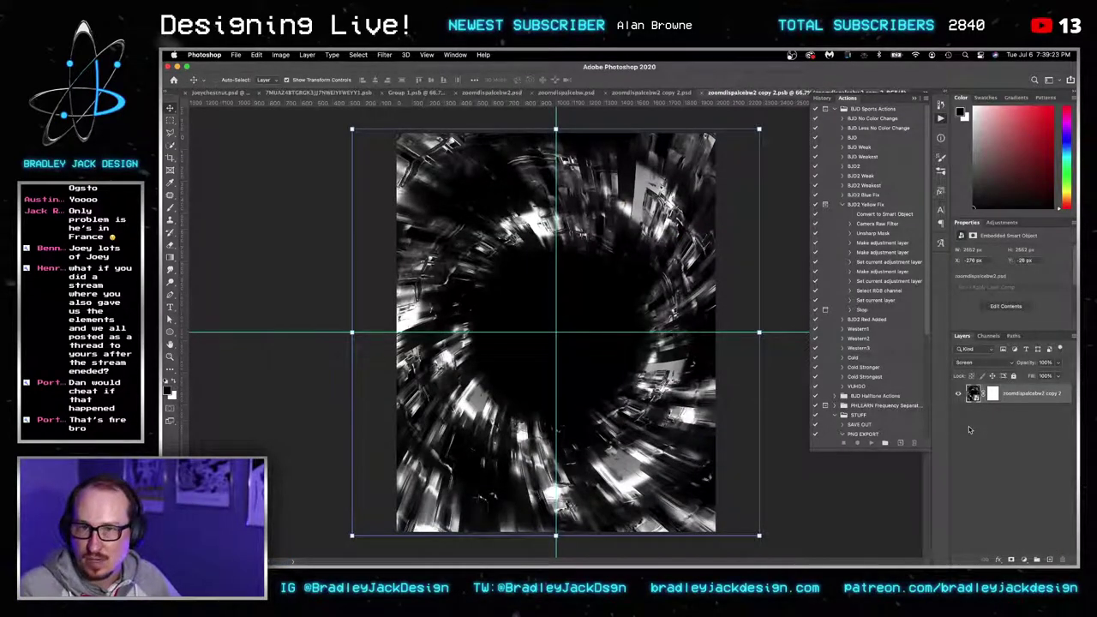
key("super+shift+s")
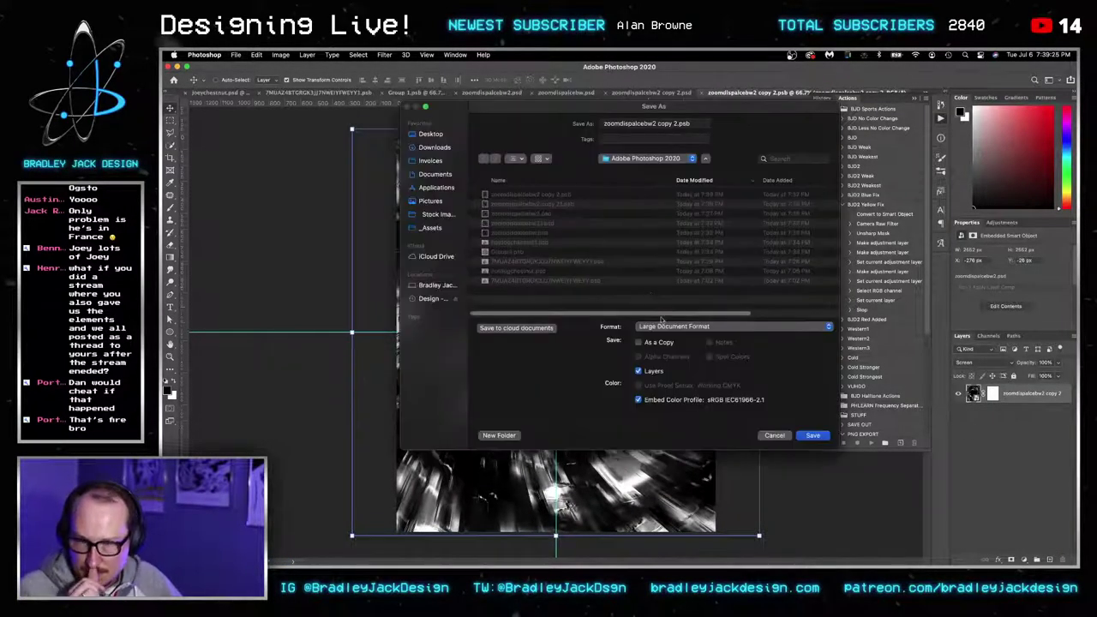
left_click(664, 326)
left_click(660, 313)
left_click(436, 134)
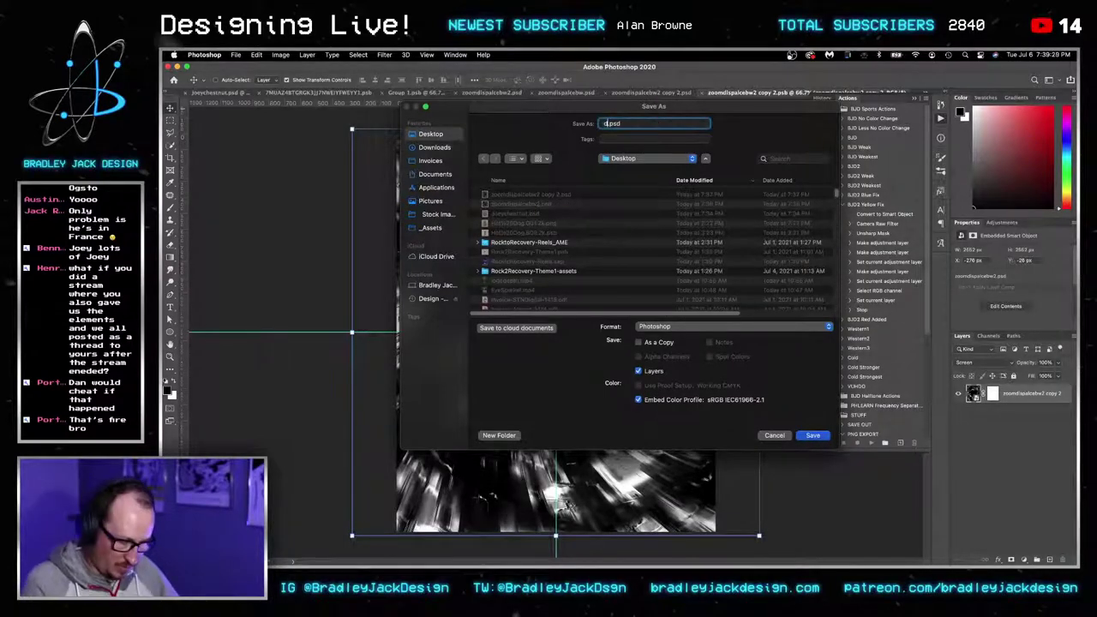
key("Return")
key("super+w")
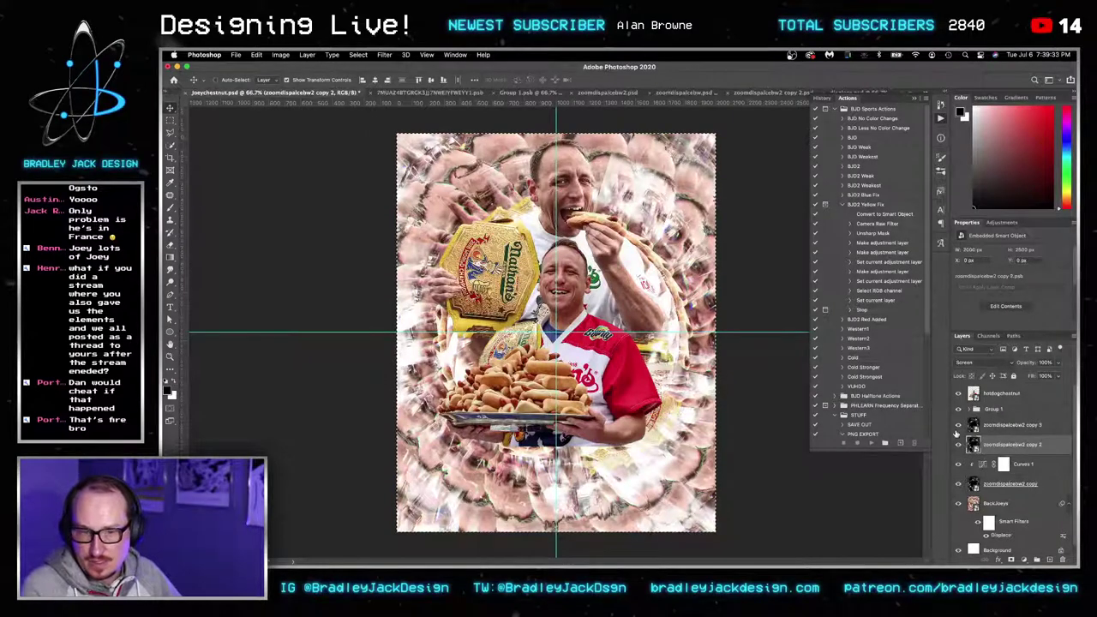
Reapply the Displace filter on BackJoeys at its existing scale with displace.psd as the displacement map.
double_click(1001, 535)
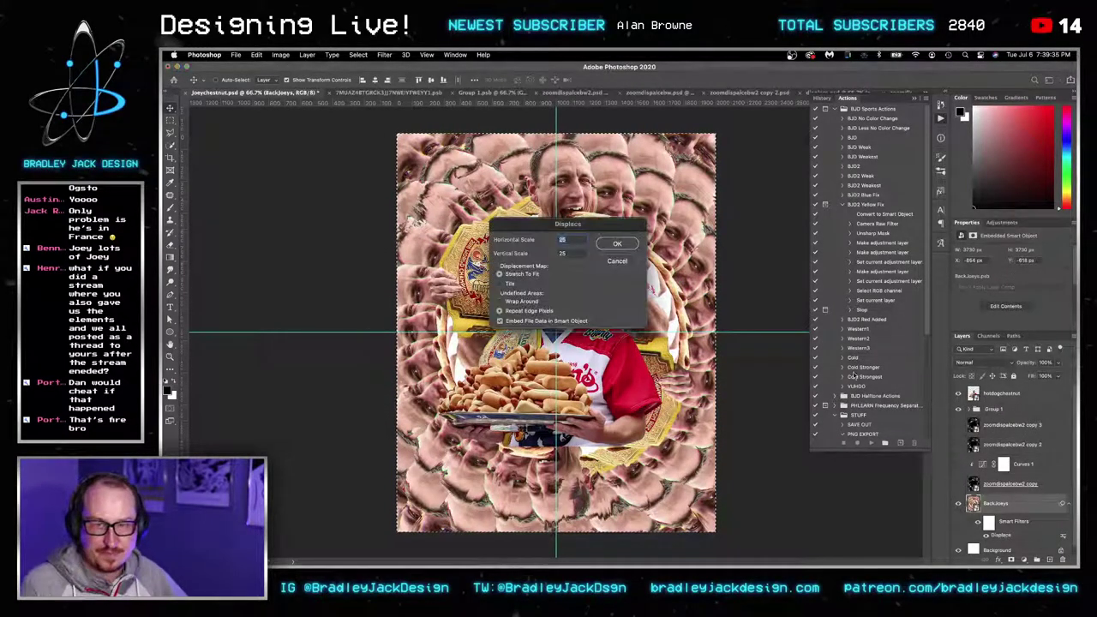
left_click(632, 245)
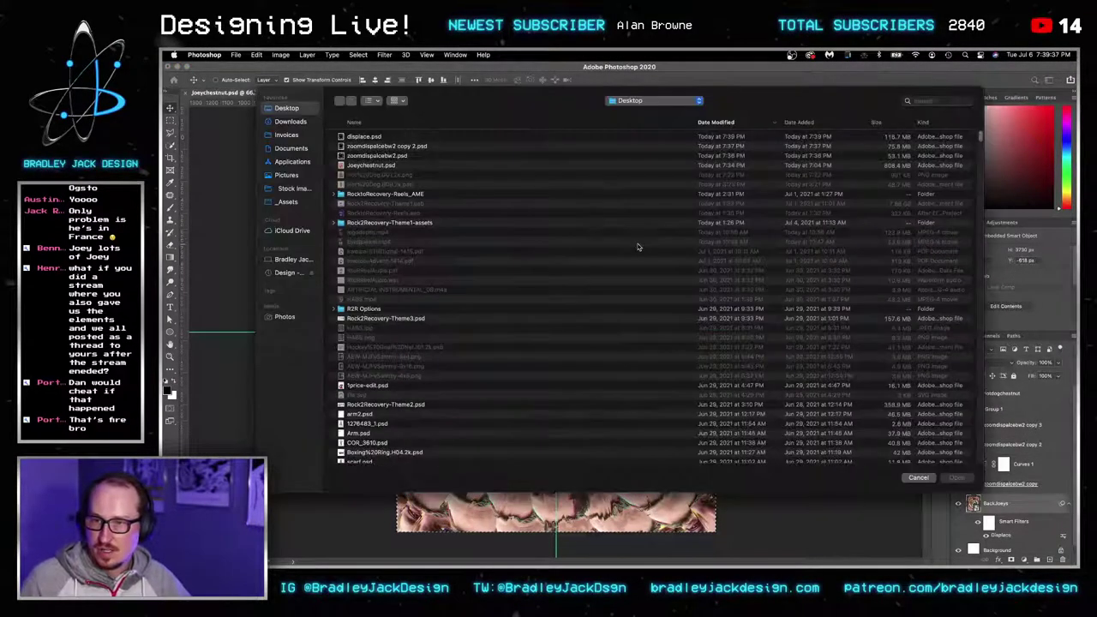
double_click(372, 136)
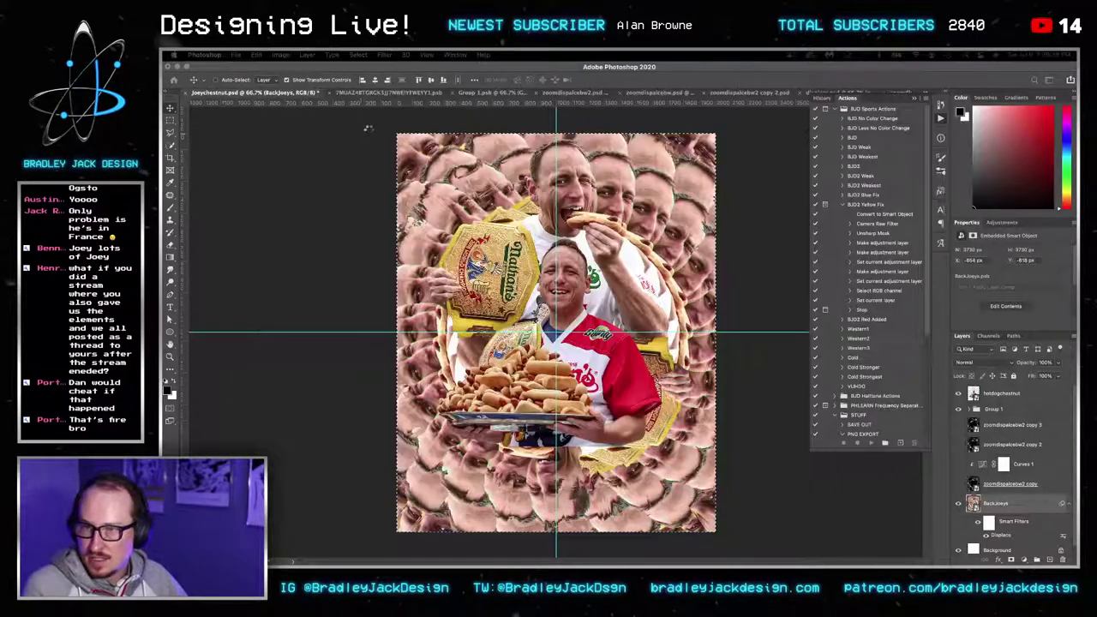
Show zoomdispalcebw2 copy over the background, switch it to Normal blending and try shifting it sideways to inspect its coverage.
left_click(958, 483)
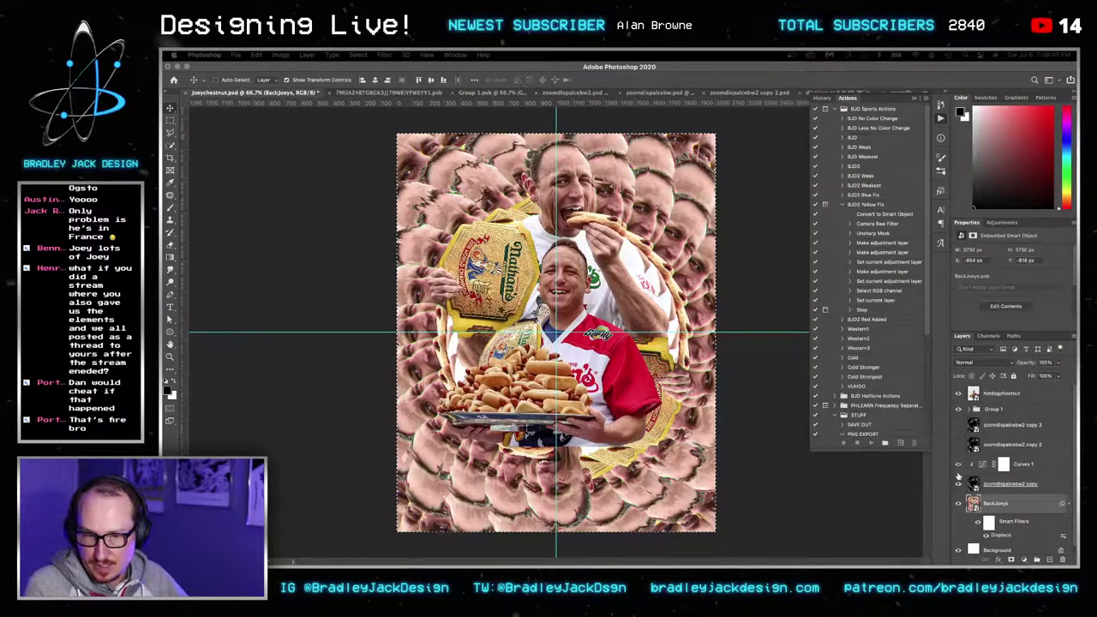
left_click(958, 465)
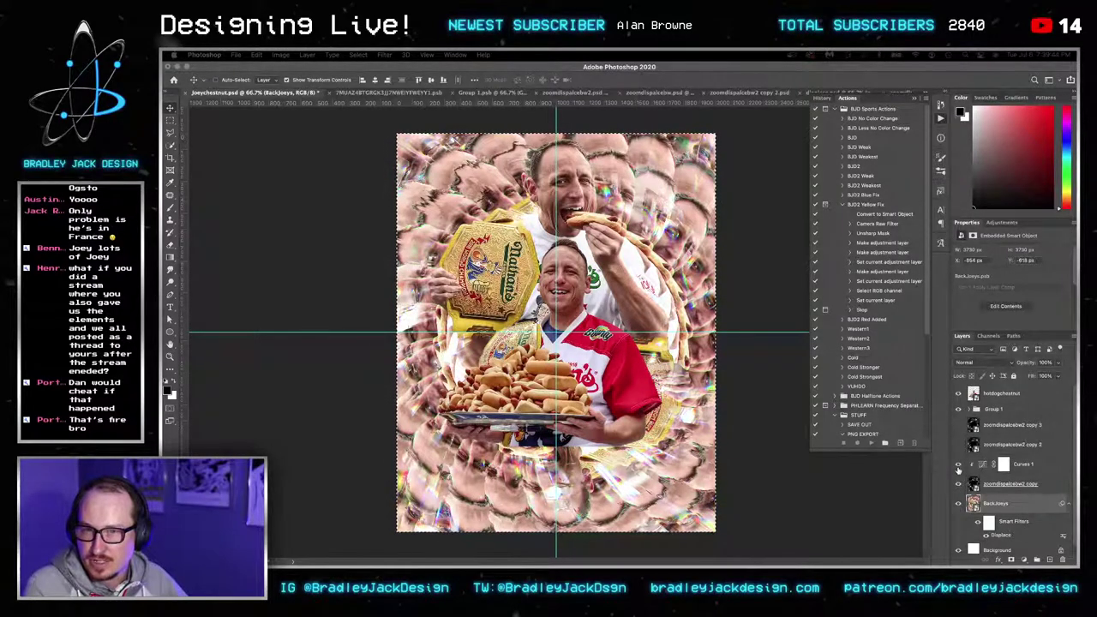
left_click(975, 484)
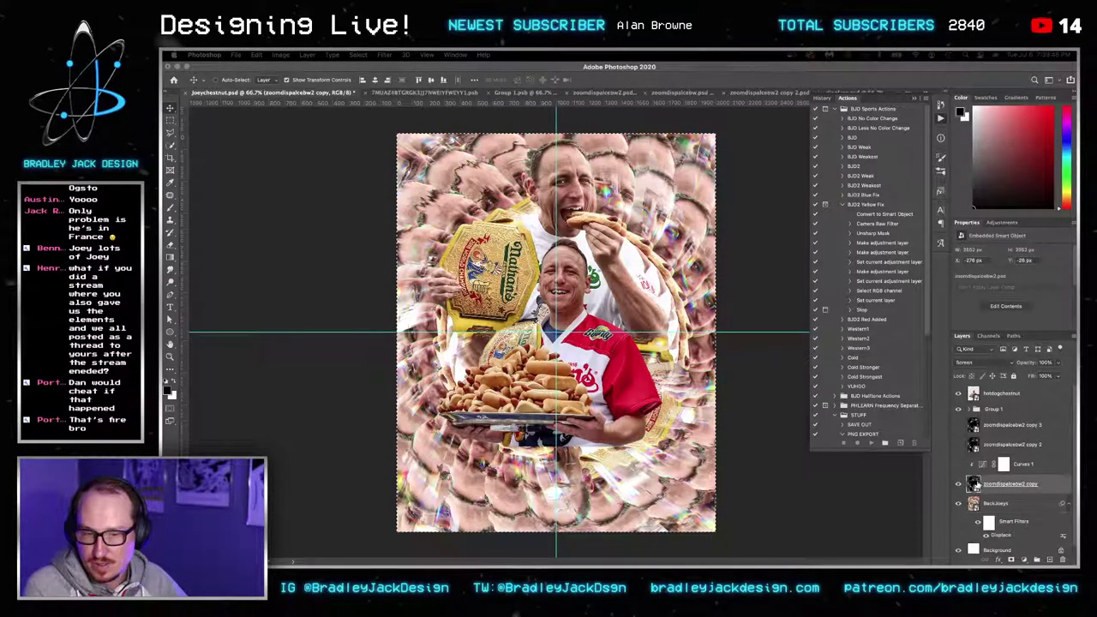
key("x")
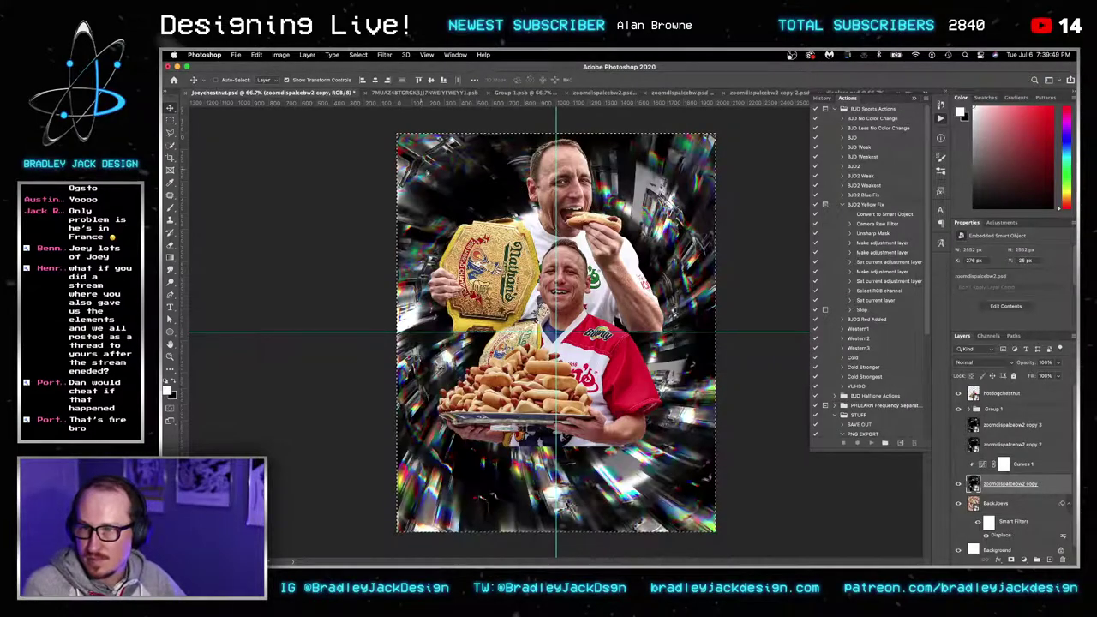
left_click_drag(481, 149, 523, 194)
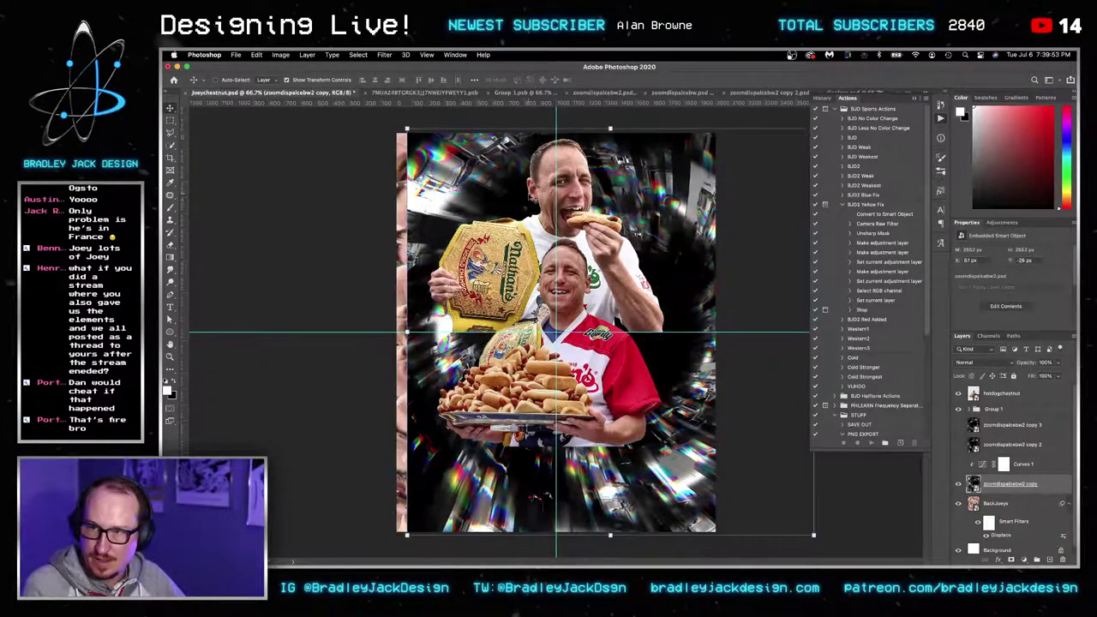
key("ctrl+t")
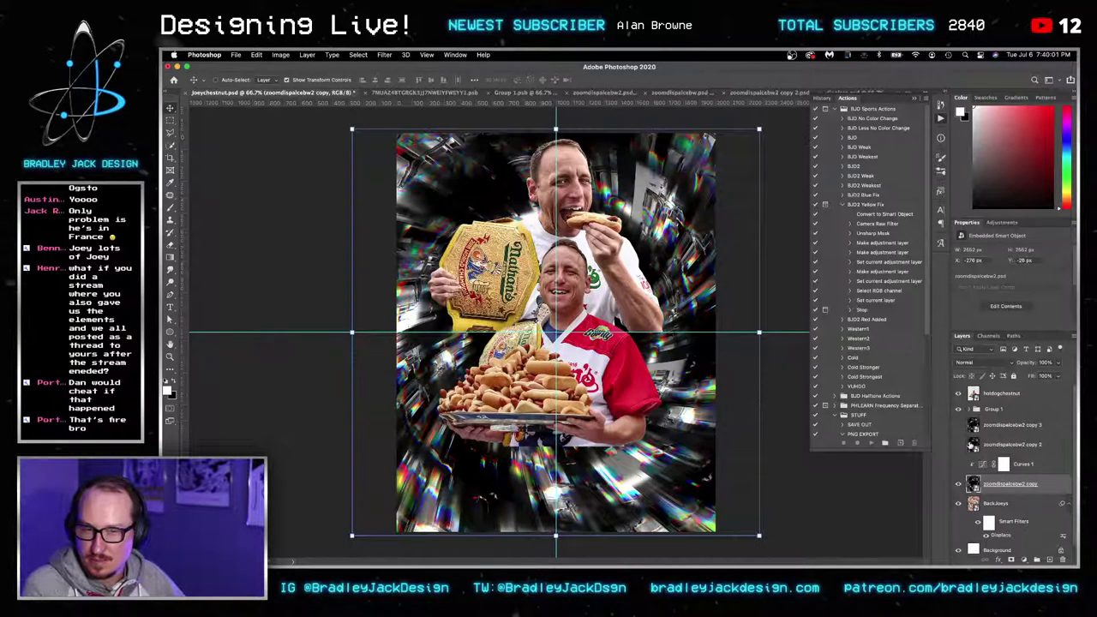
key("super+a")
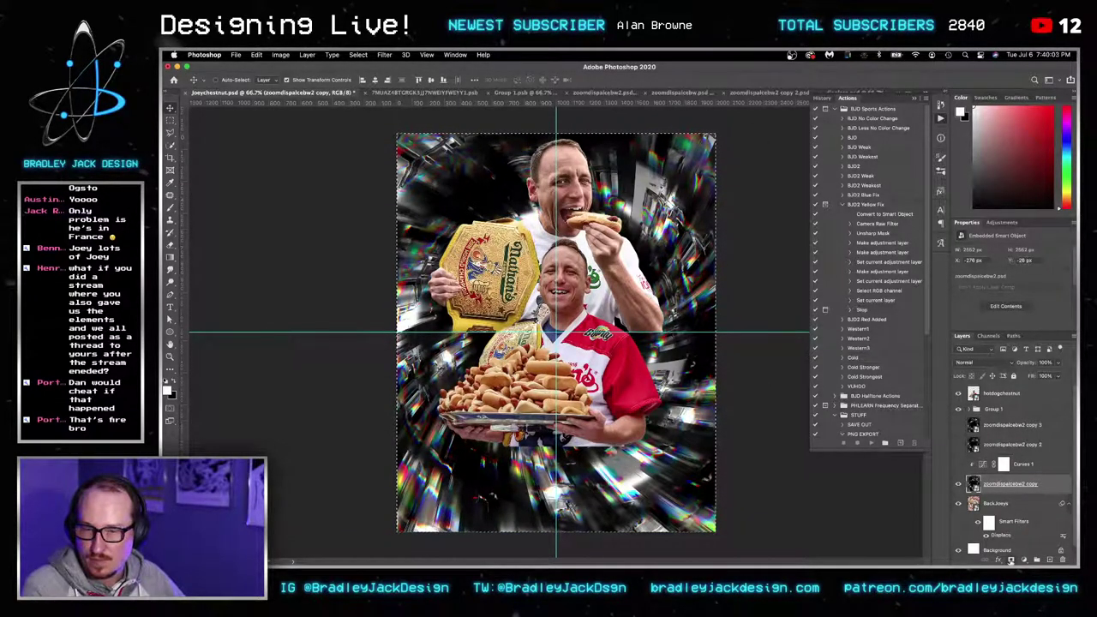
Place displace.psd above zoomdispalcebw2 copy 2 to compare its alignment with the overlay, and remove it again.
left_click(959, 444)
left_click(959, 445)
left_click(994, 445)
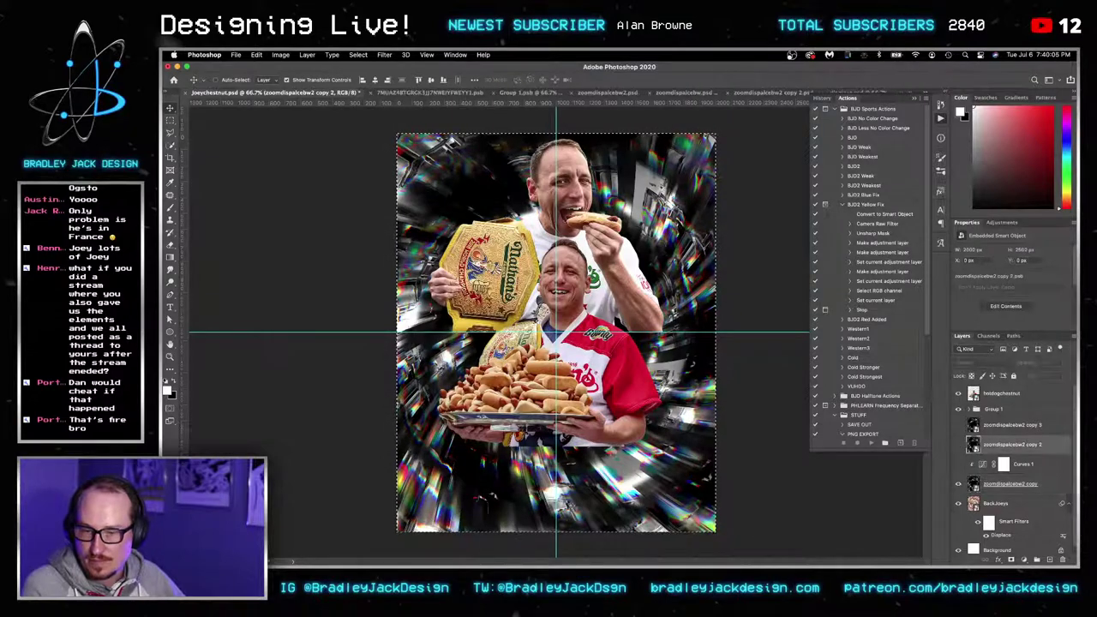
mouse_move(440, 541)
left_click(382, 535)
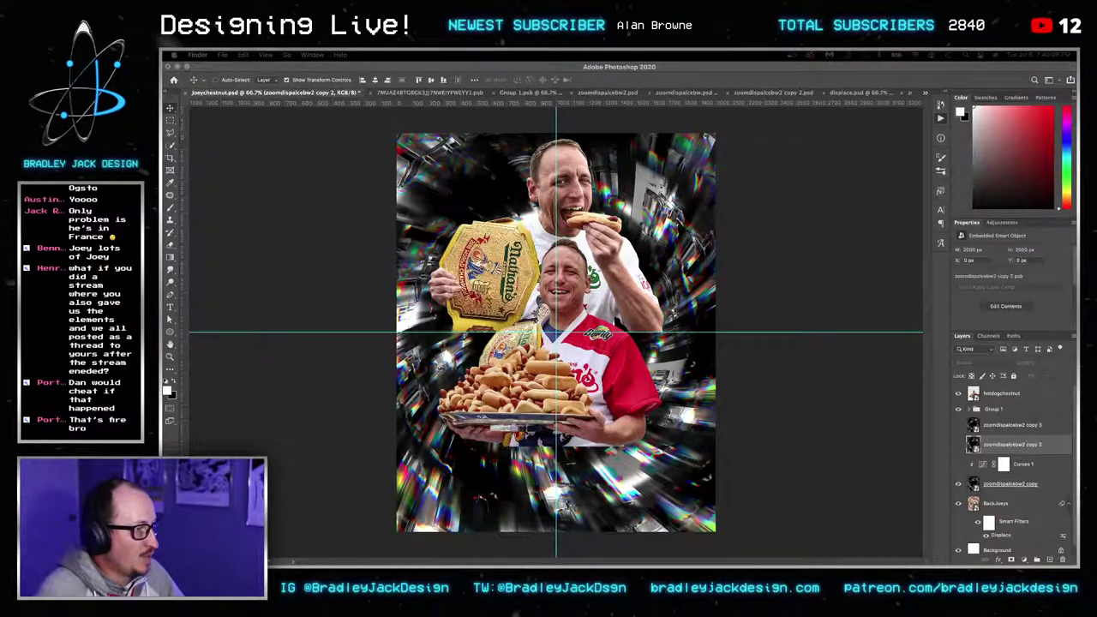
left_click_drag(1076, 319, 627, 267)
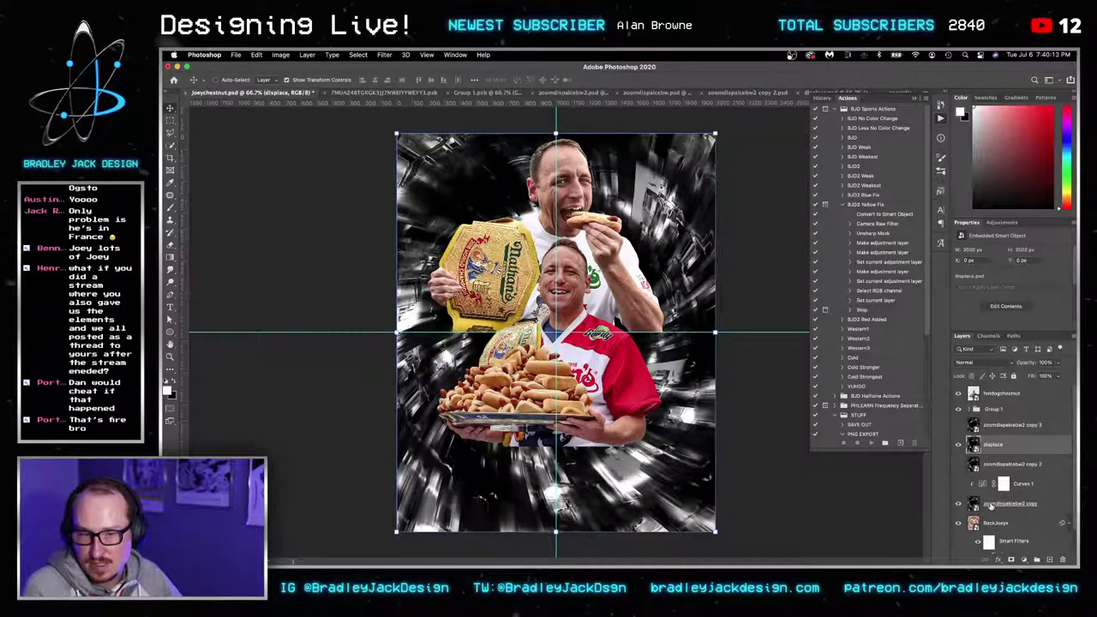
key("Escape")
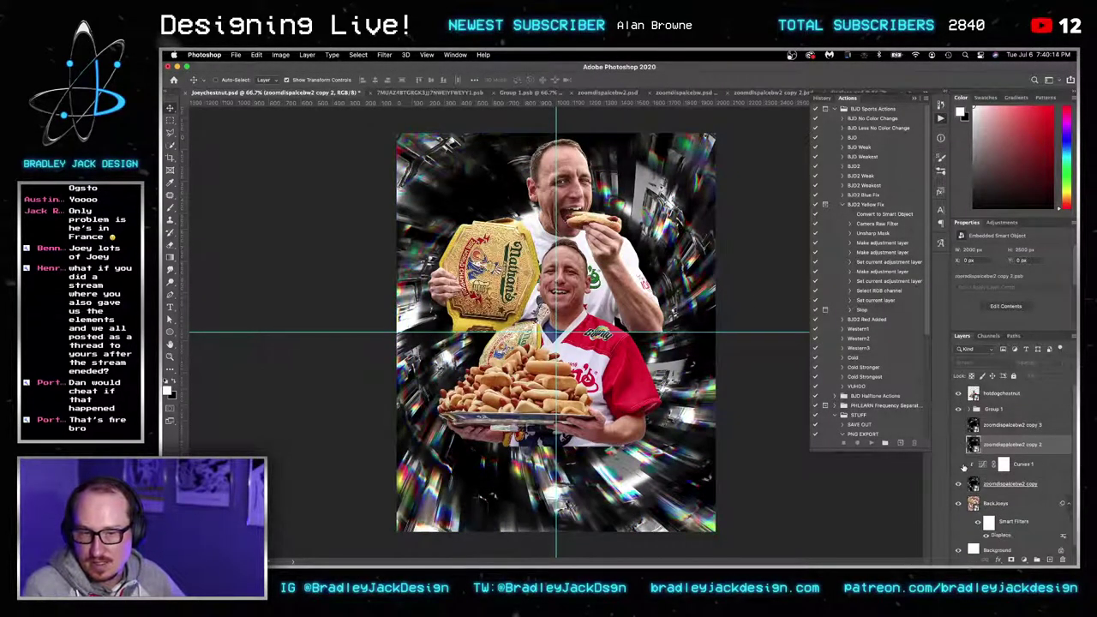
Set the BackJoeys Displace filter to 15 horizontal and 15 vertical scale, with displace.psd as the map.
double_click(1000, 534)
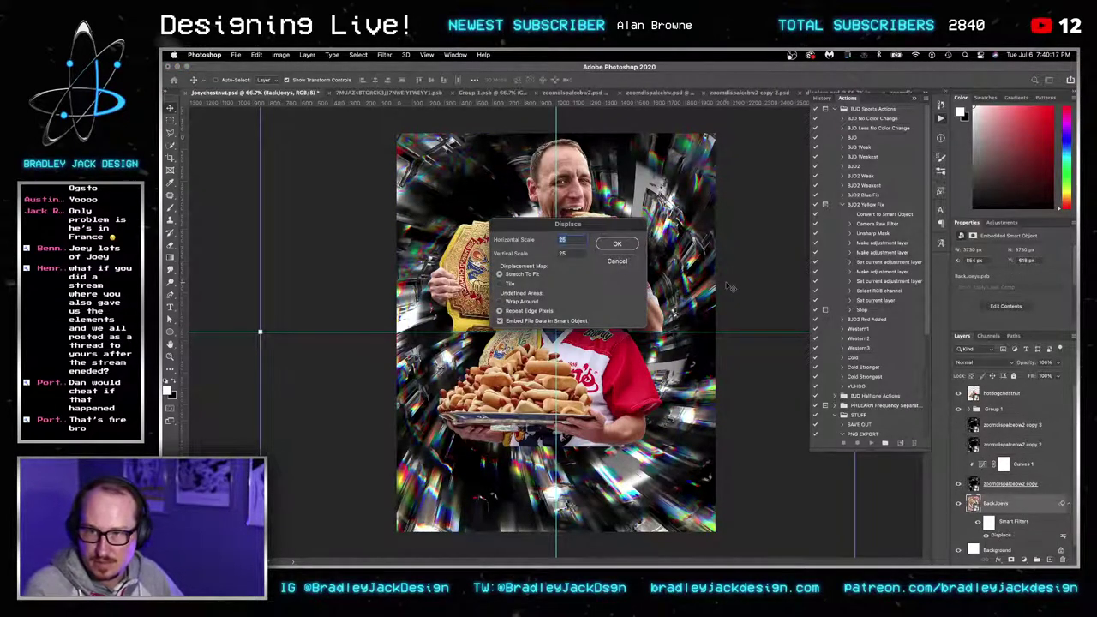
type("15")
key("Tab")
type("15")
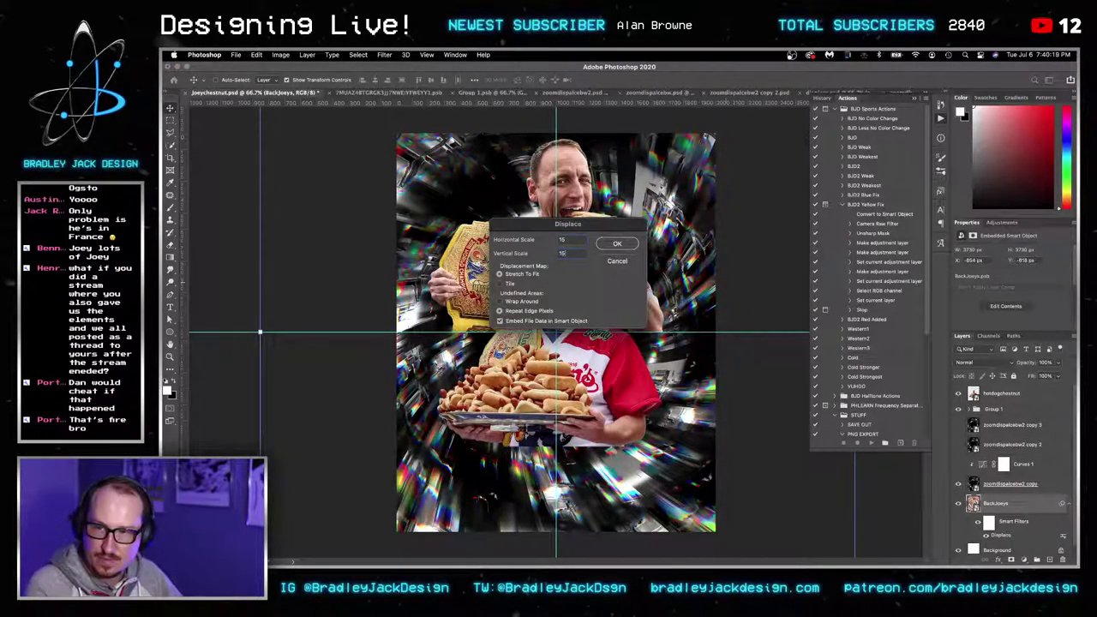
key("Return")
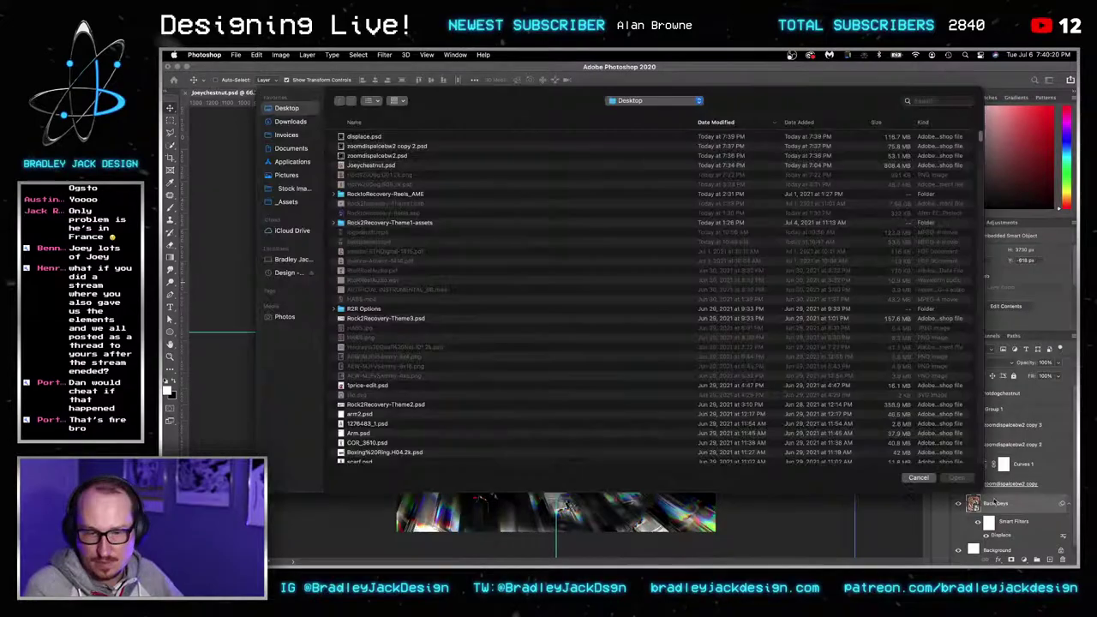
double_click(369, 137)
Check the displaced background under the overlay and set zoomdispalcebw2 copy back to Screen blending.
left_click(959, 487)
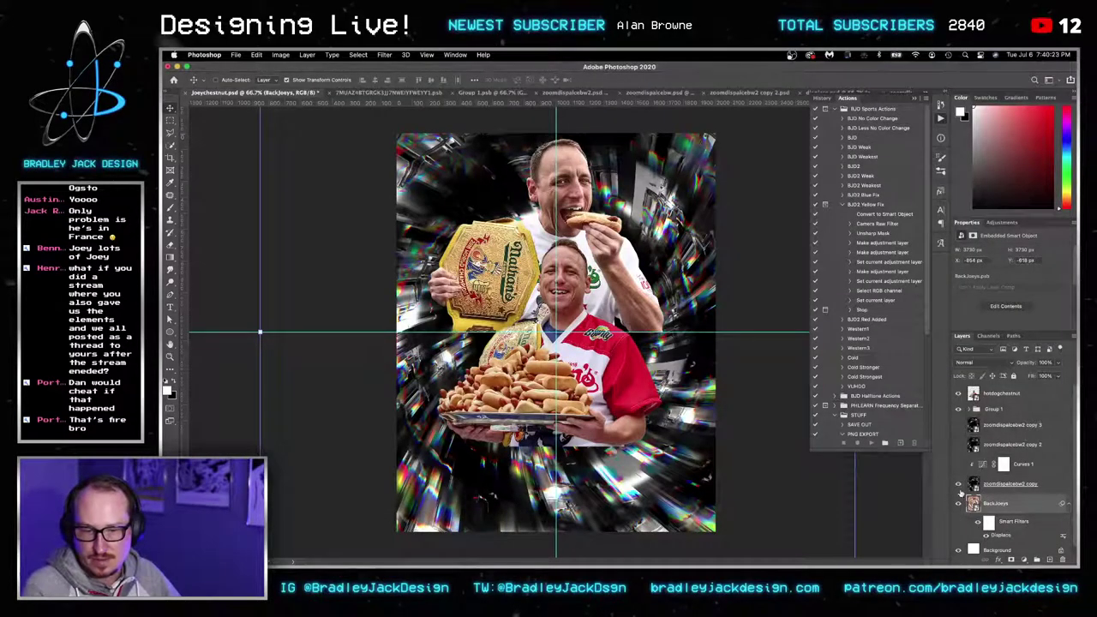
left_click(960, 485)
left_click(960, 485)
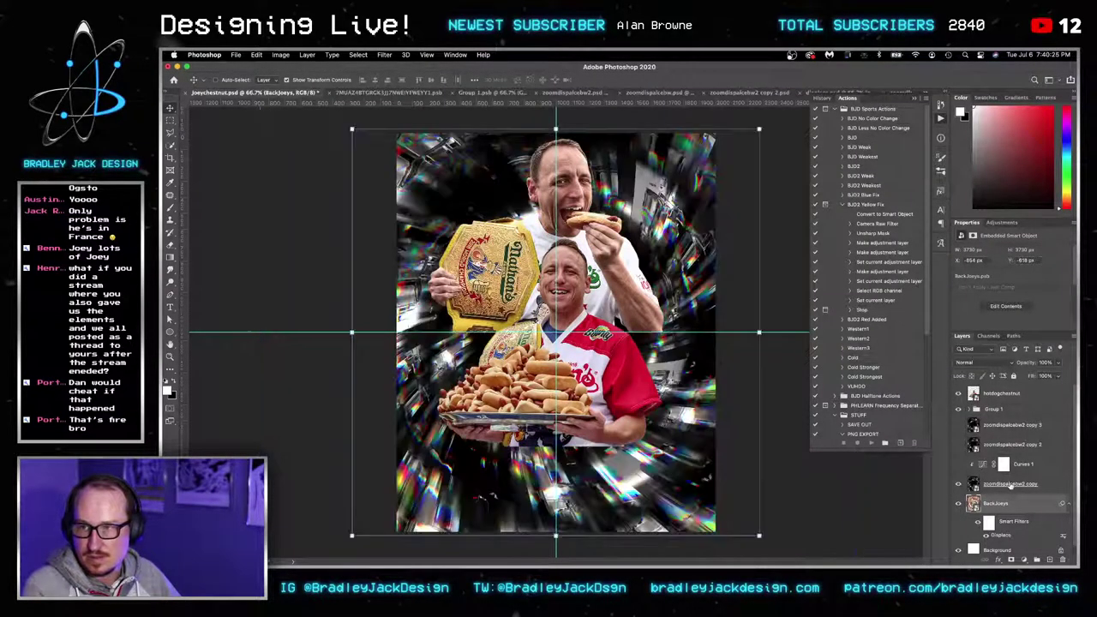
left_click(1009, 485)
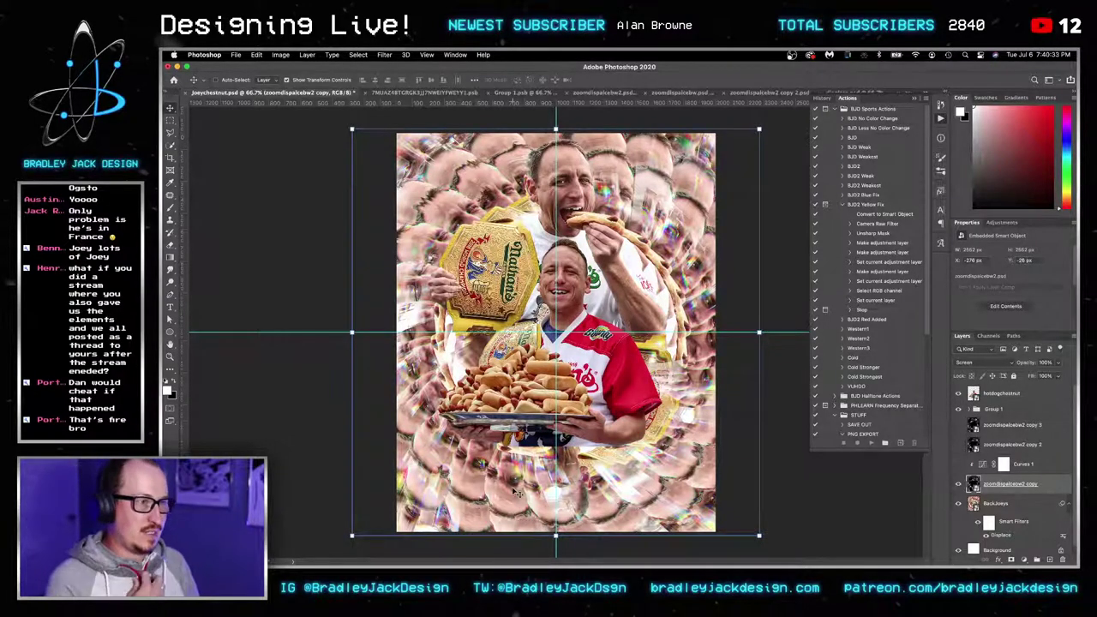
Compare the background with zoomdispalcebw2 copy 2 and zoomdispalcebw2 copy in turn, keeping the latter shown with Curves 1 enabled.
left_click(960, 425)
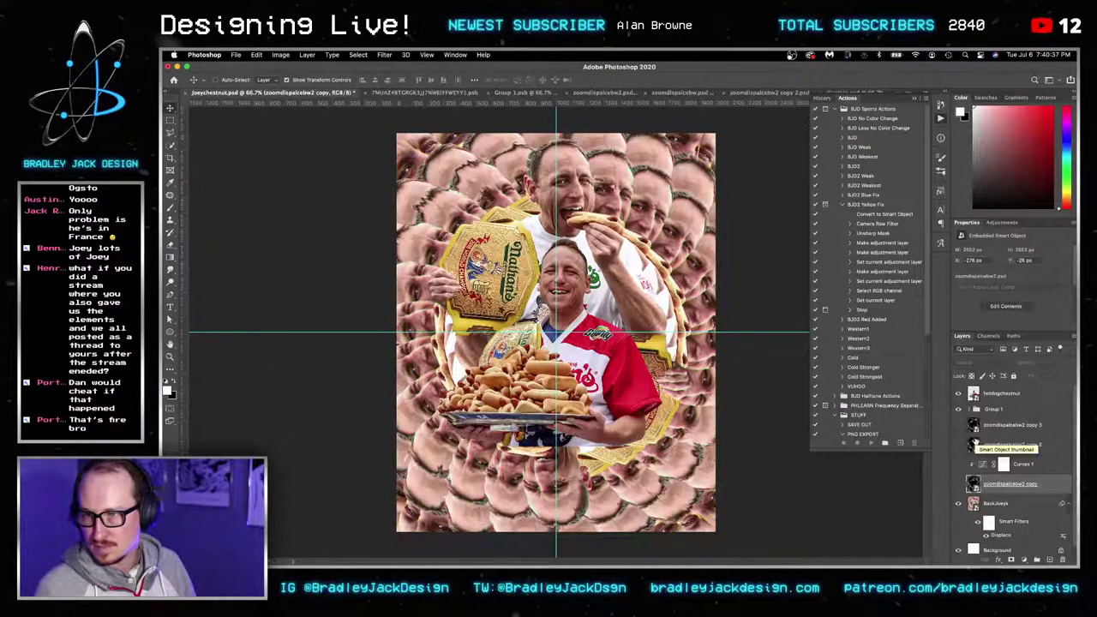
left_click(958, 446)
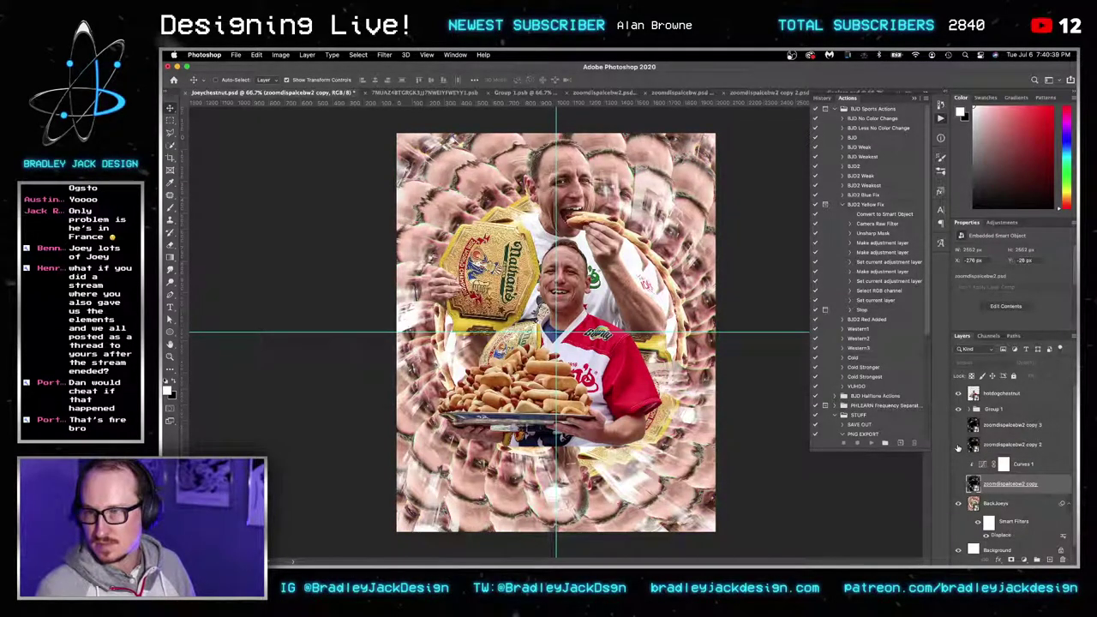
left_click(958, 445)
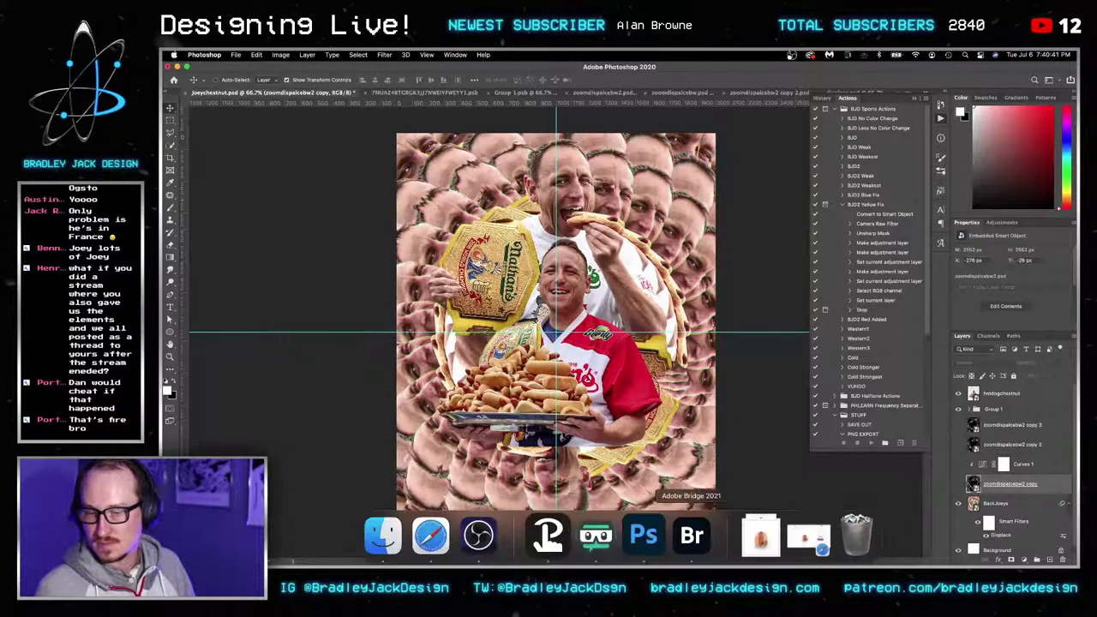
left_click(958, 484)
left_click(958, 485)
left_click(958, 484)
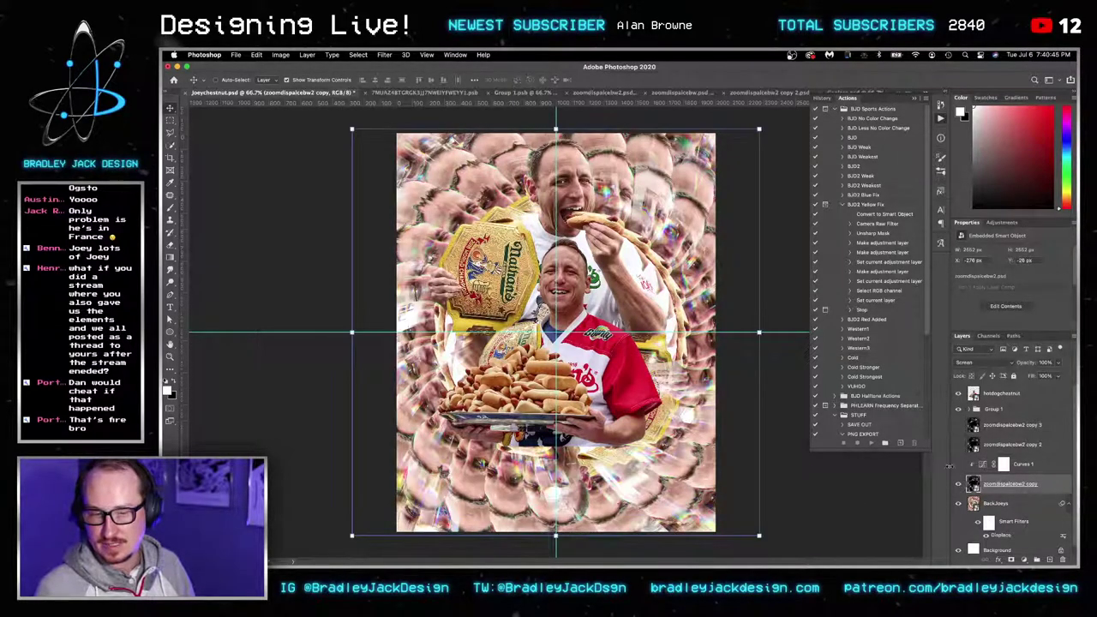
left_click(958, 463)
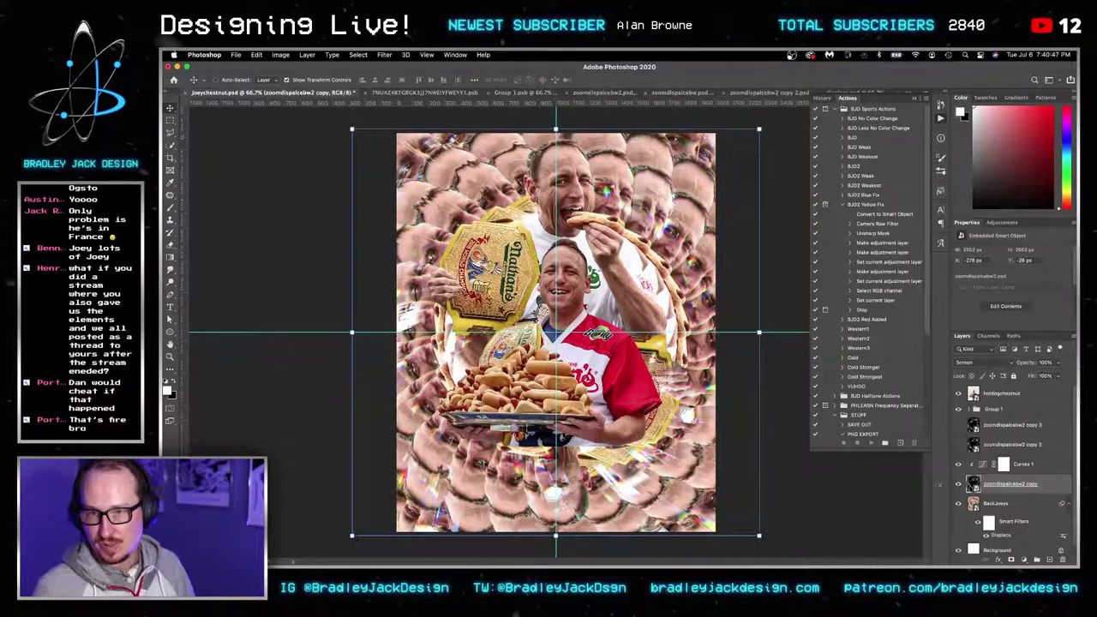
Duplicate BackJoeys, zoomdispalcebw2 copy and Curves 1 together above the originals.
left_click(1014, 501)
left_click(1024, 465, "shift")
key("super+j")
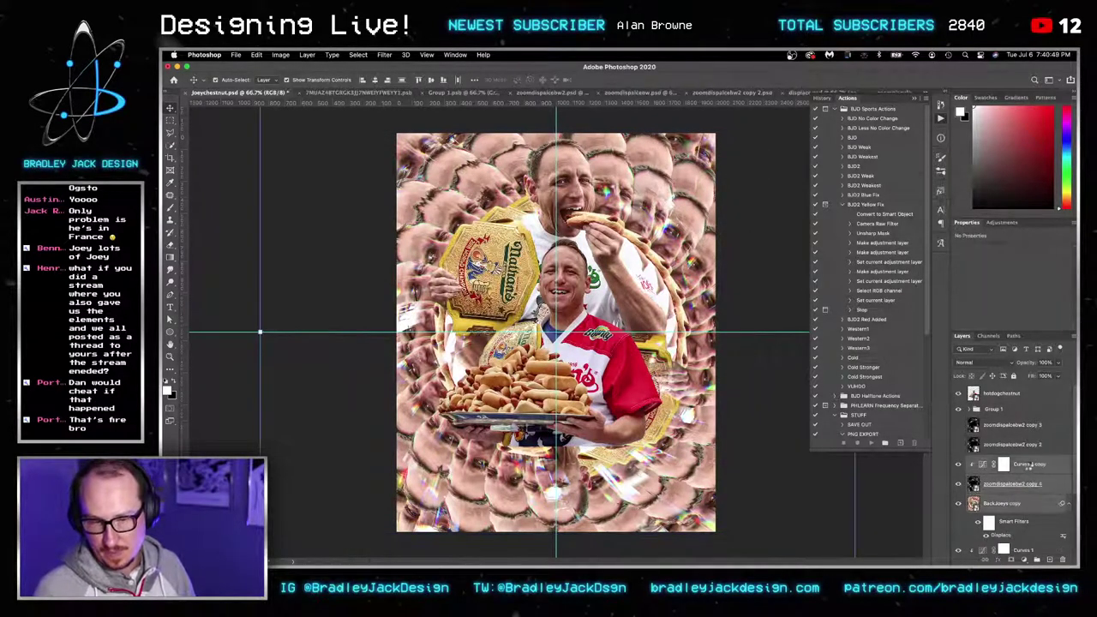
Try converting the three duplicated layers into one smart object and transforming it, and undo the conversion.
right_click(1029, 465)
left_click(985, 240)
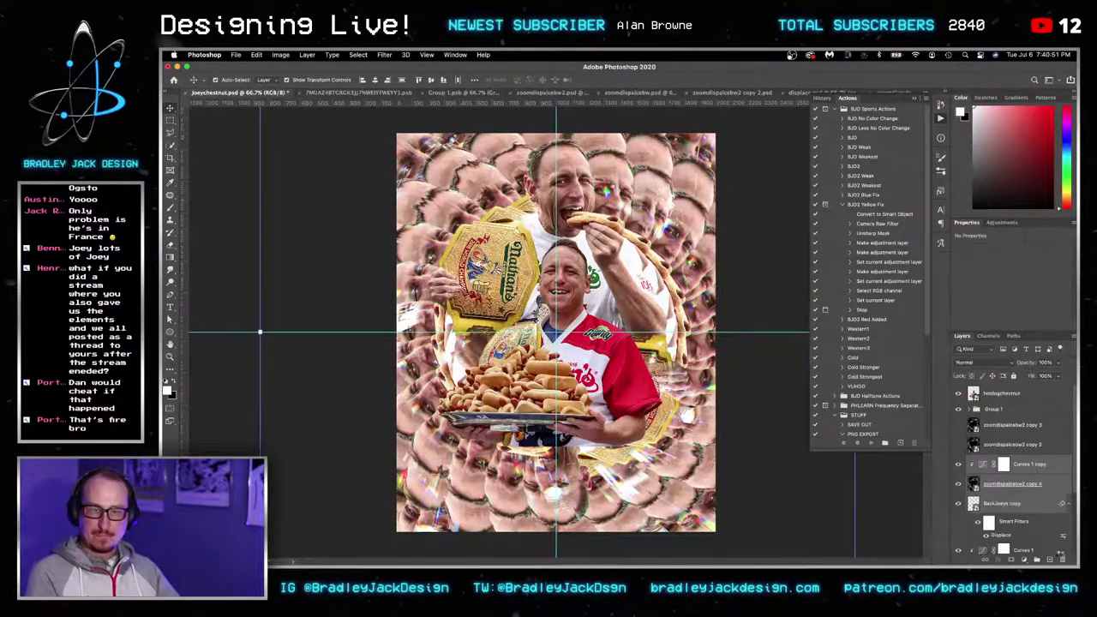
key("super+shift+s")
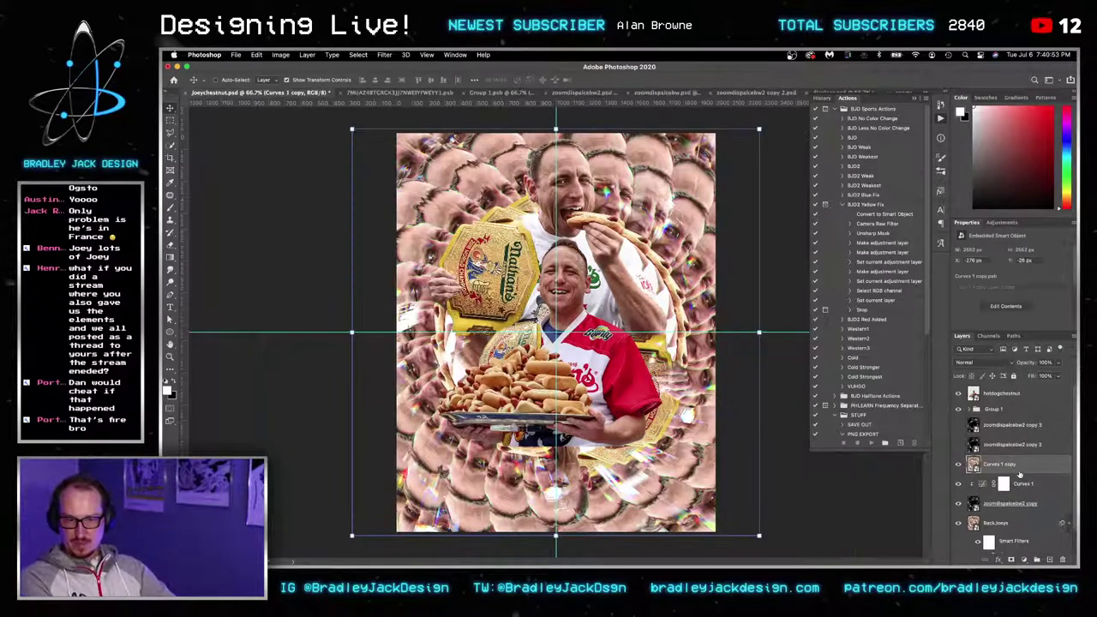
key("super+t")
mouse_move(764, 122)
left_mouse_down()
mouse_move(785, 113)
mouse_move(795, 121)
mouse_move(812, 176)
mouse_move(768, 114)
left_mouse_up()
key("Return")
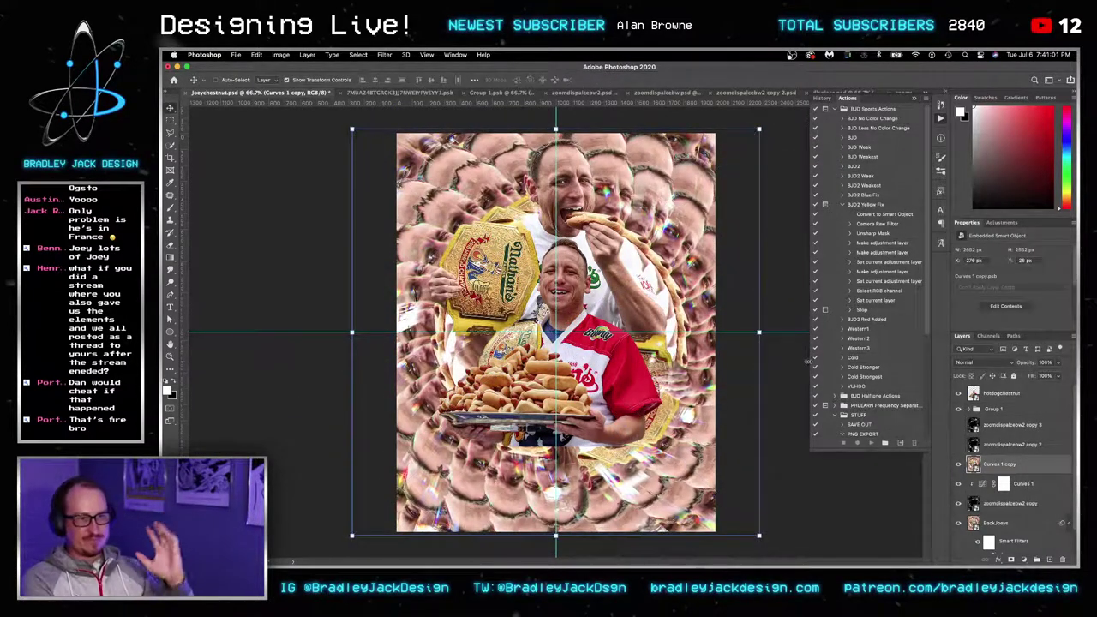
key("super+z")
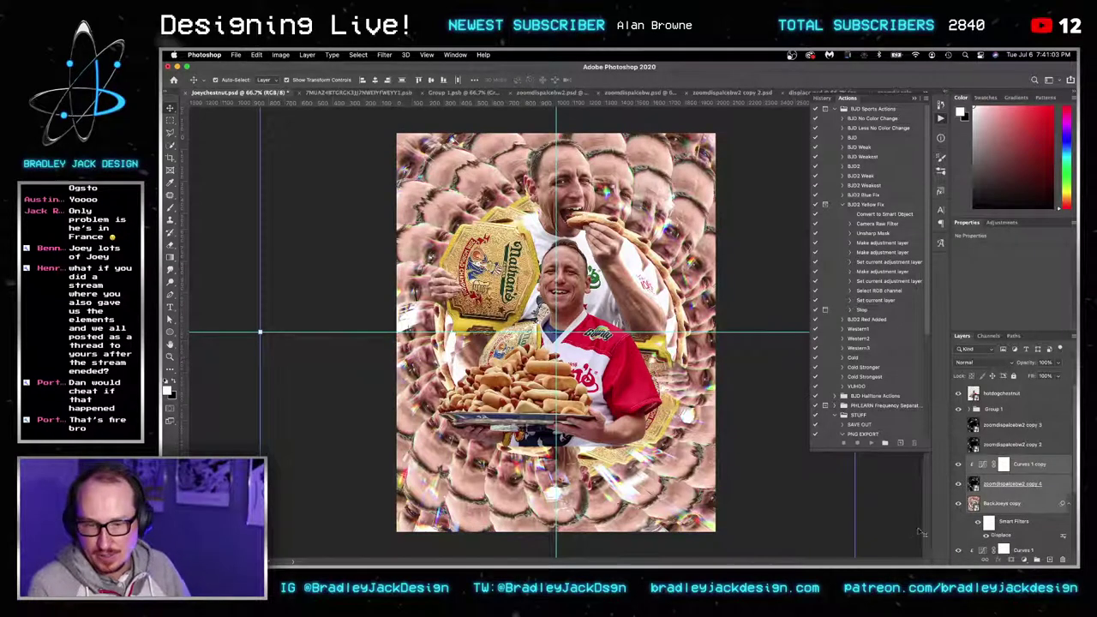
Undo the duplication of BackJoeys, zoomdispalcebw2 copy and Curves 1.
left_click(1010, 504)
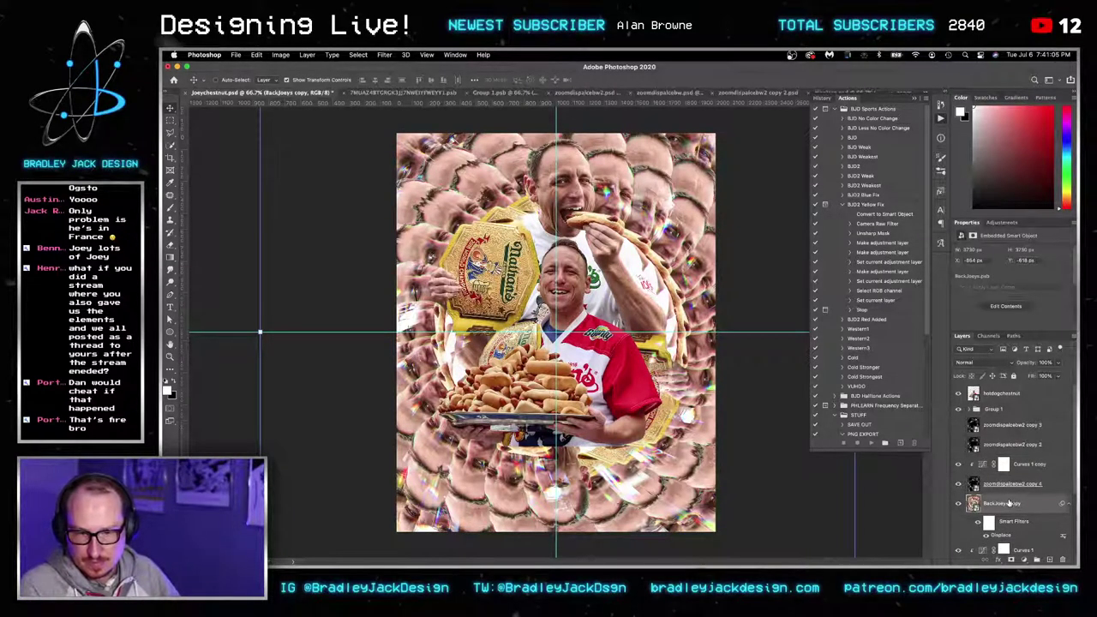
scroll(1008, 503, "down", 3)
key("ctrl+z")
key("ctrl+z")
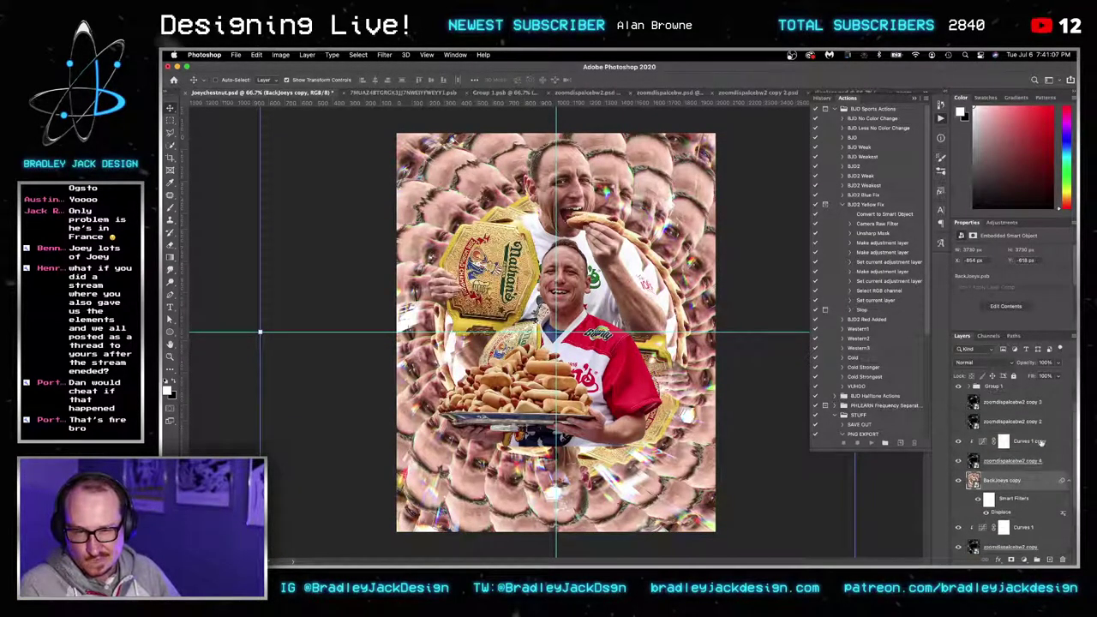
Duplicate the BackJoeys layer and mask the duplicate to the visible canvas area.
left_click(1010, 503)
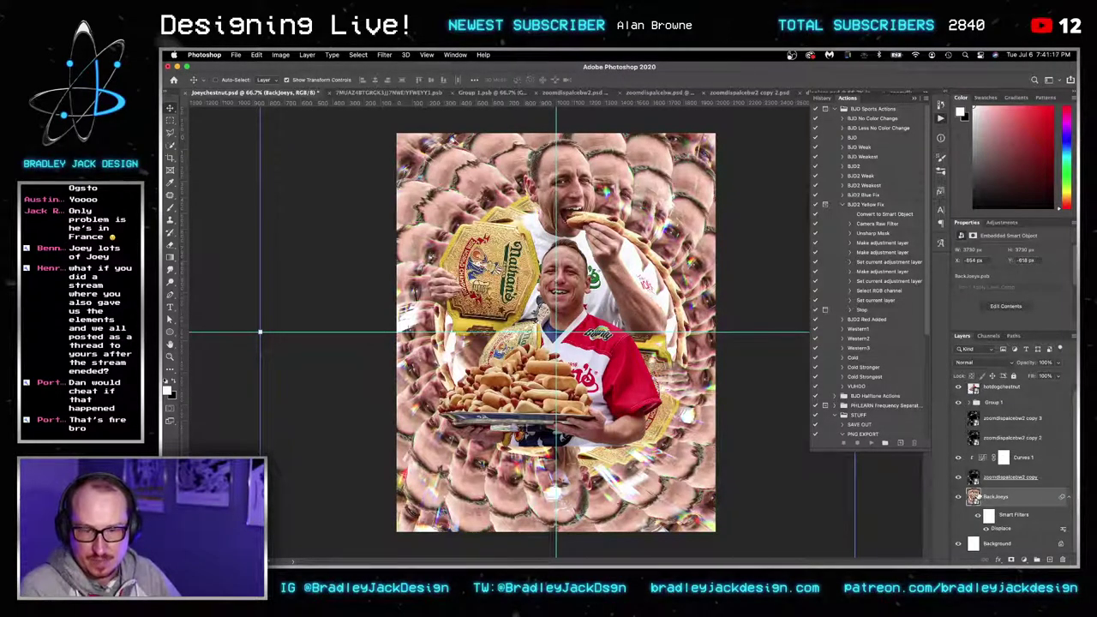
key("super+j")
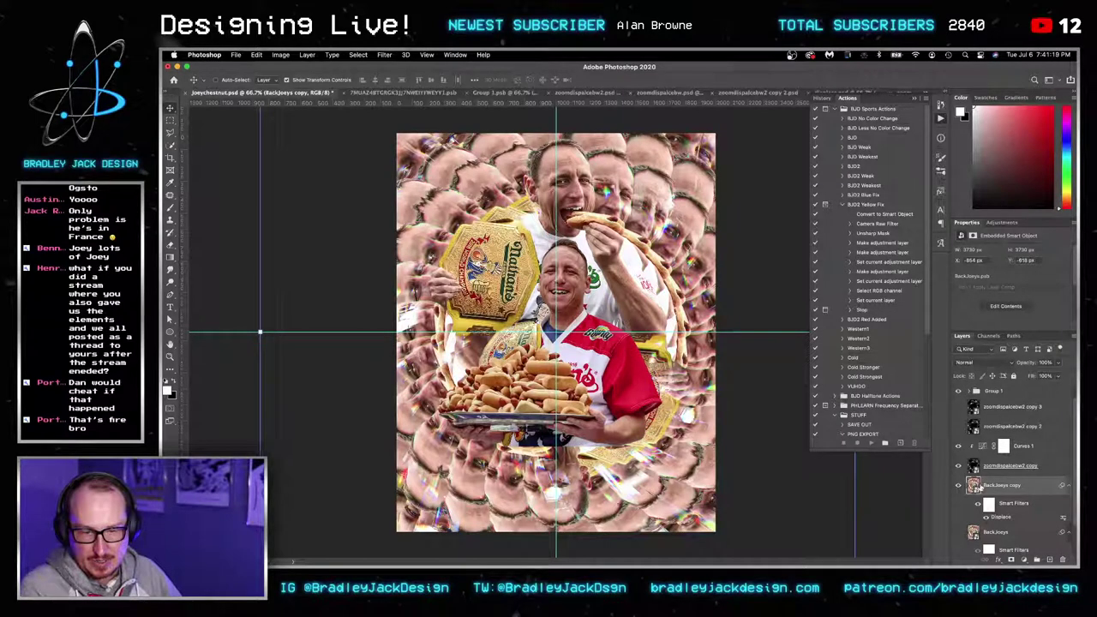
left_click(973, 485, "super")
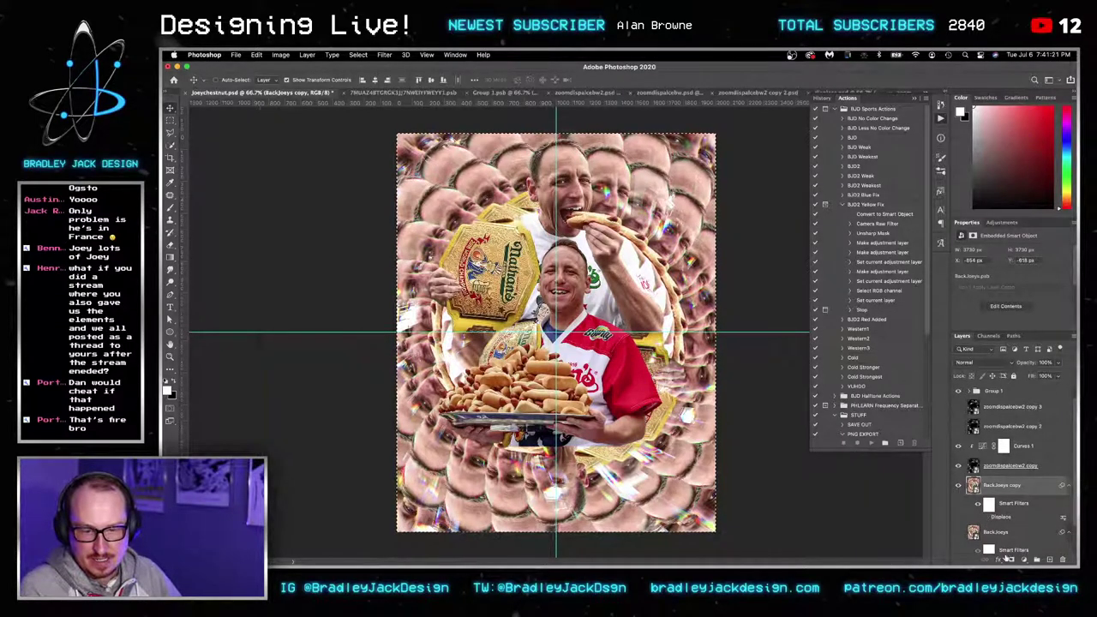
left_click(1011, 559)
Convert the masked BackJoeys copy into a new smart object.
left_click(383, 55)
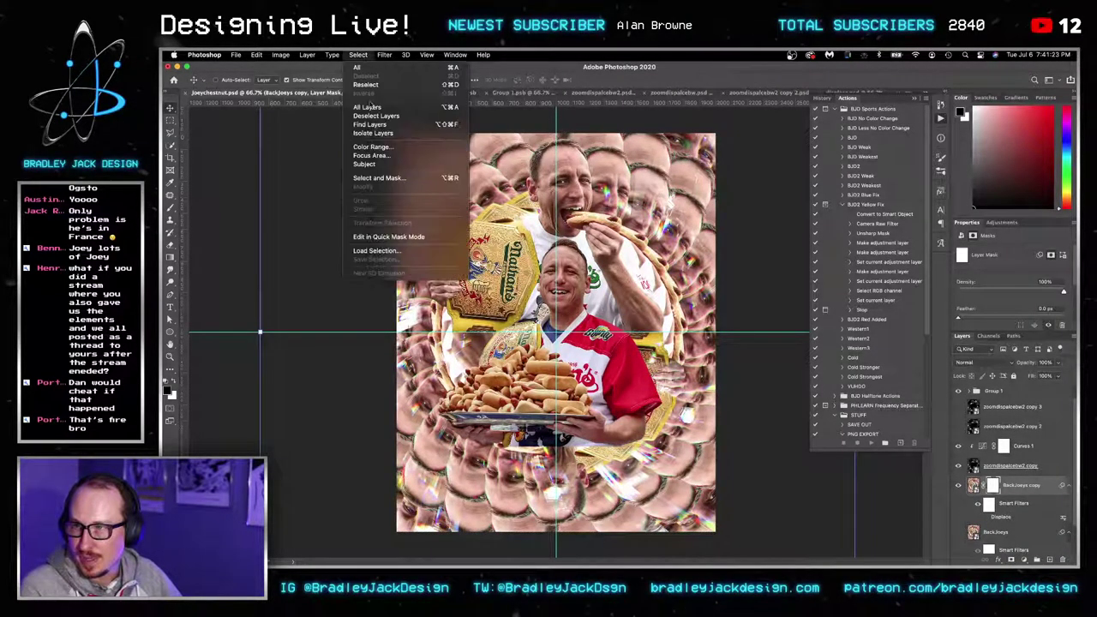
left_click(1025, 477)
right_click(1019, 485)
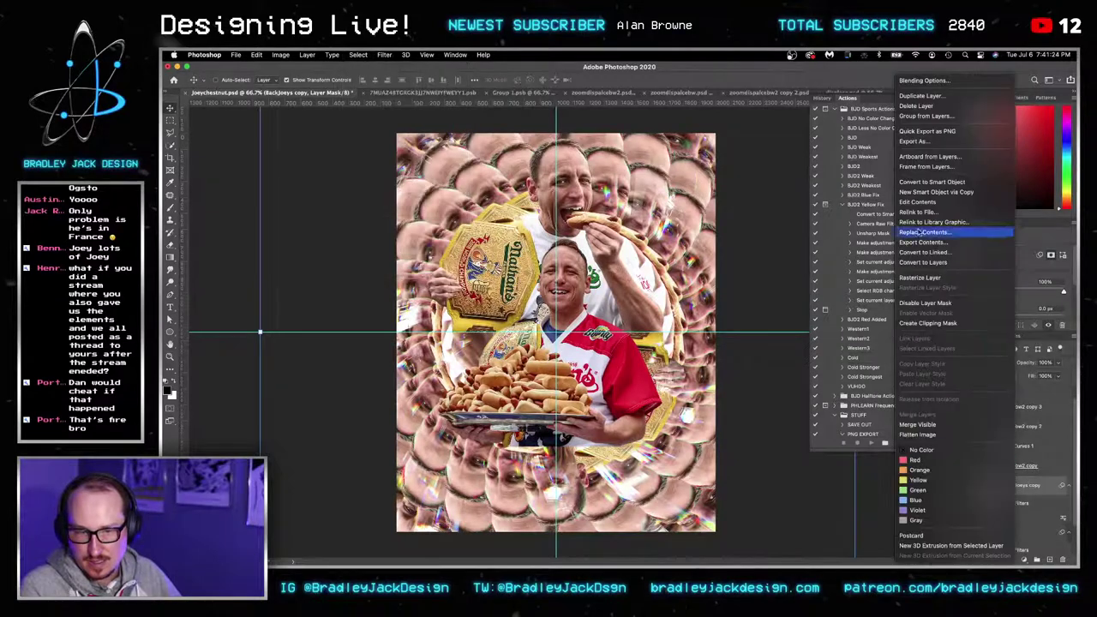
left_click(932, 181)
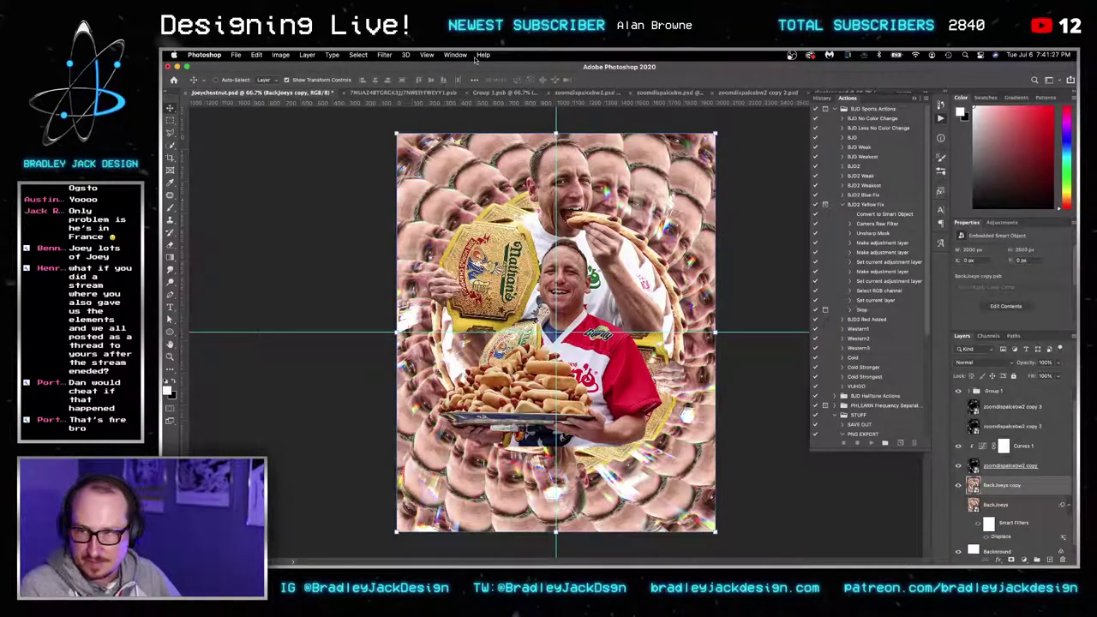
Apply Displace to BackJoeys copy with 25 horizontal and vertical scale, Stretch To Fit and Repeat Edge Pixels, using displace.psd as the map.
left_click(384, 55)
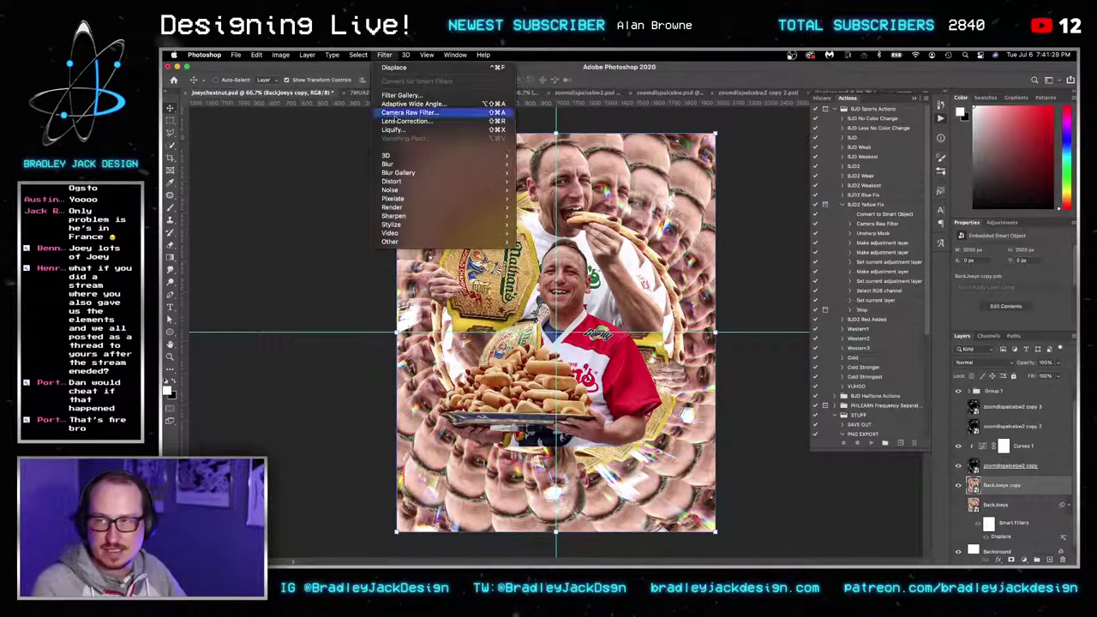
mouse_move(391, 181)
left_click(557, 185)
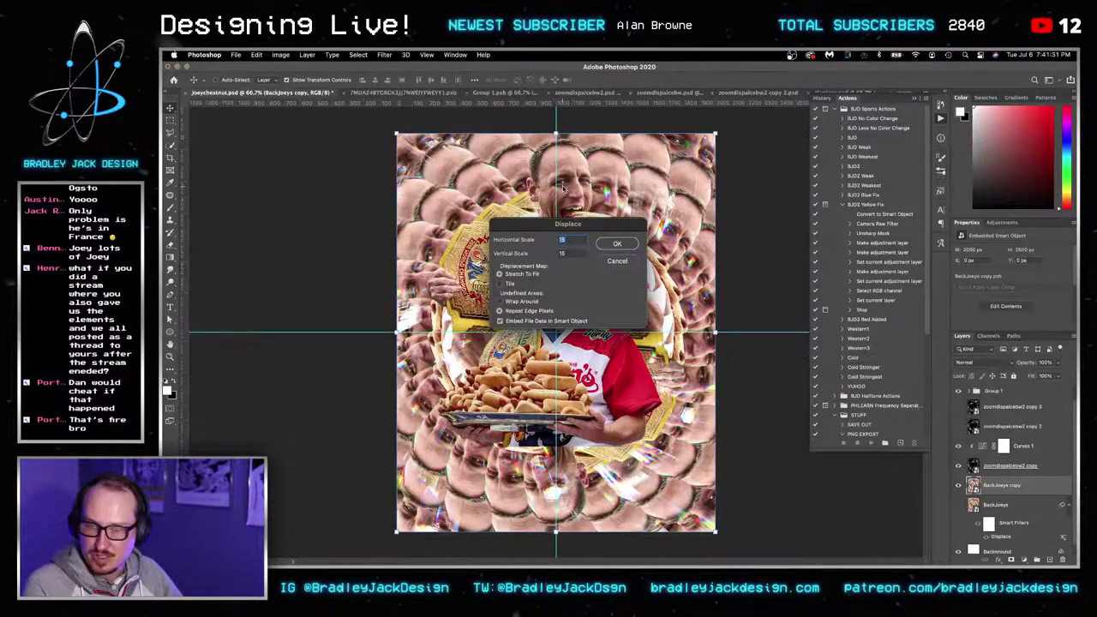
key("Tab")
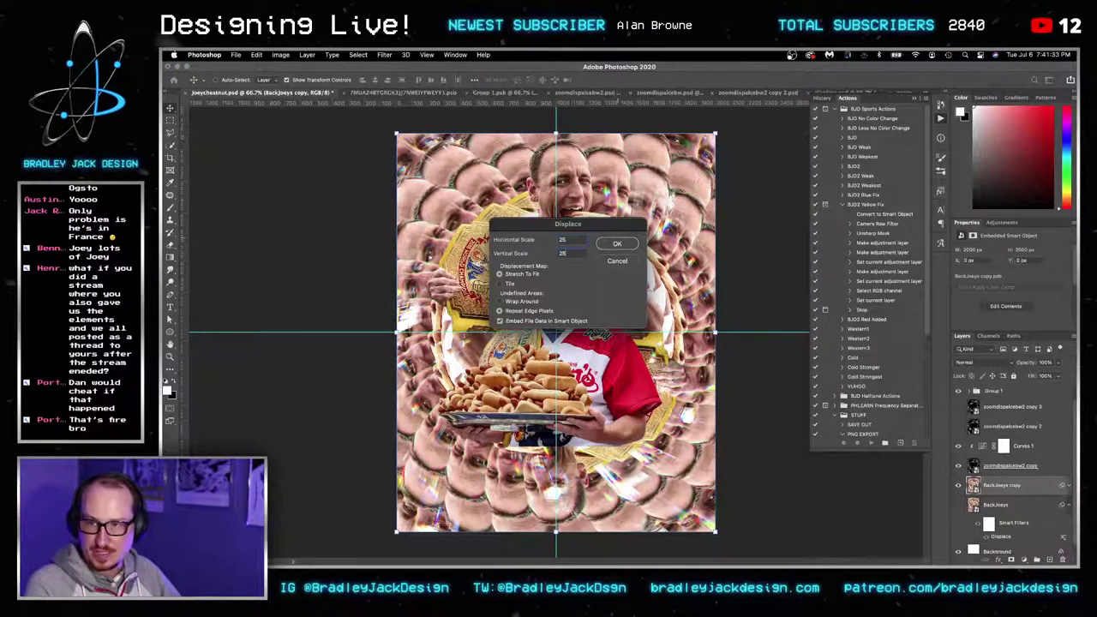
key("Return")
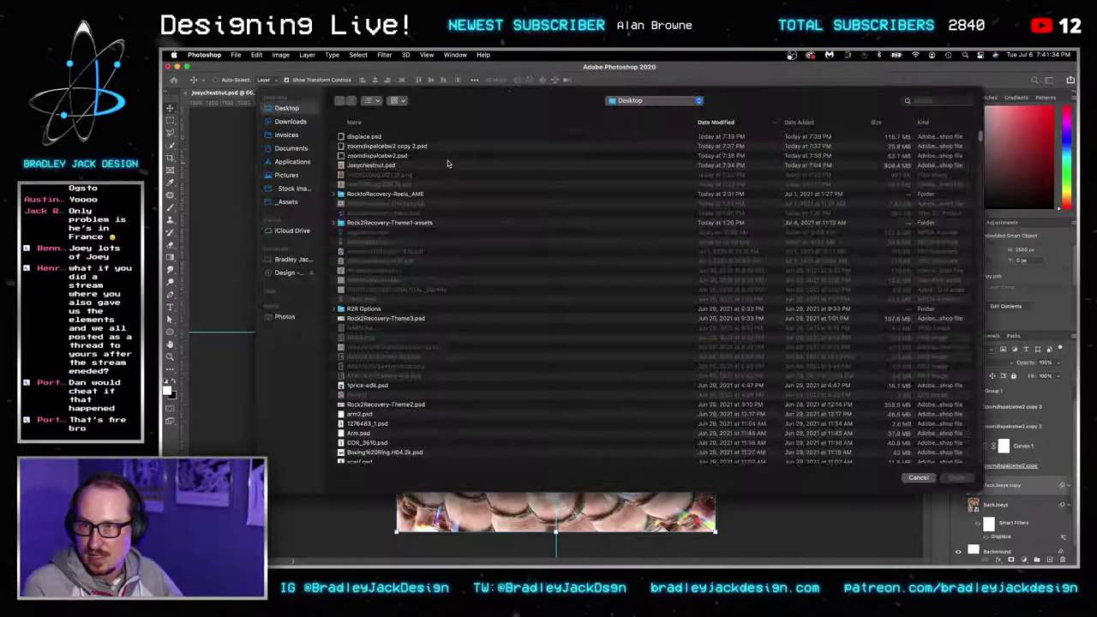
left_click(374, 136)
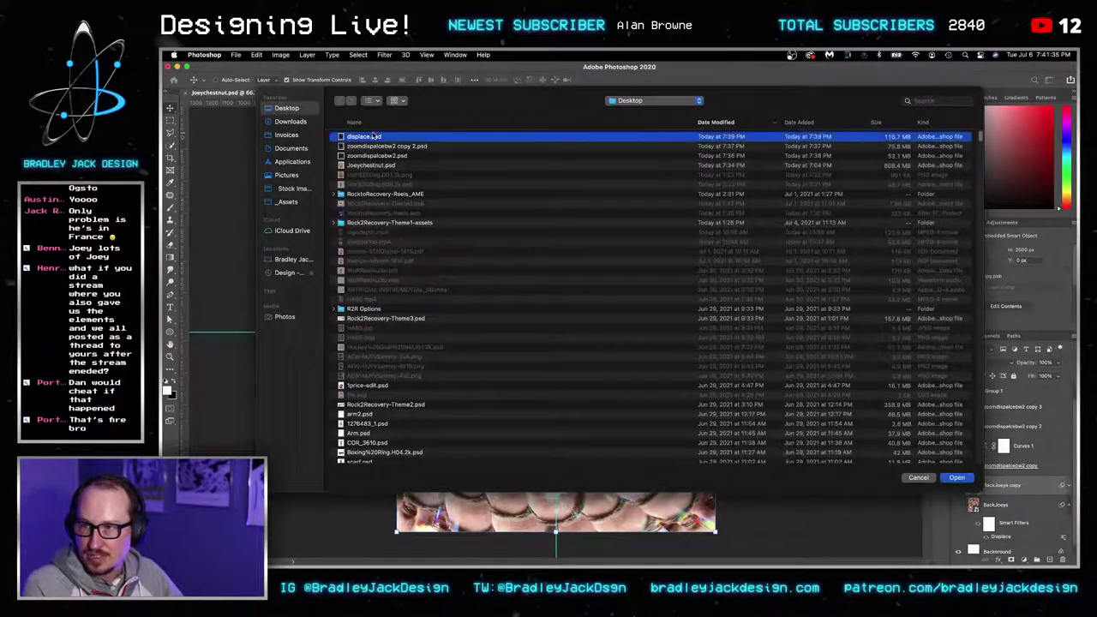
left_click(956, 477)
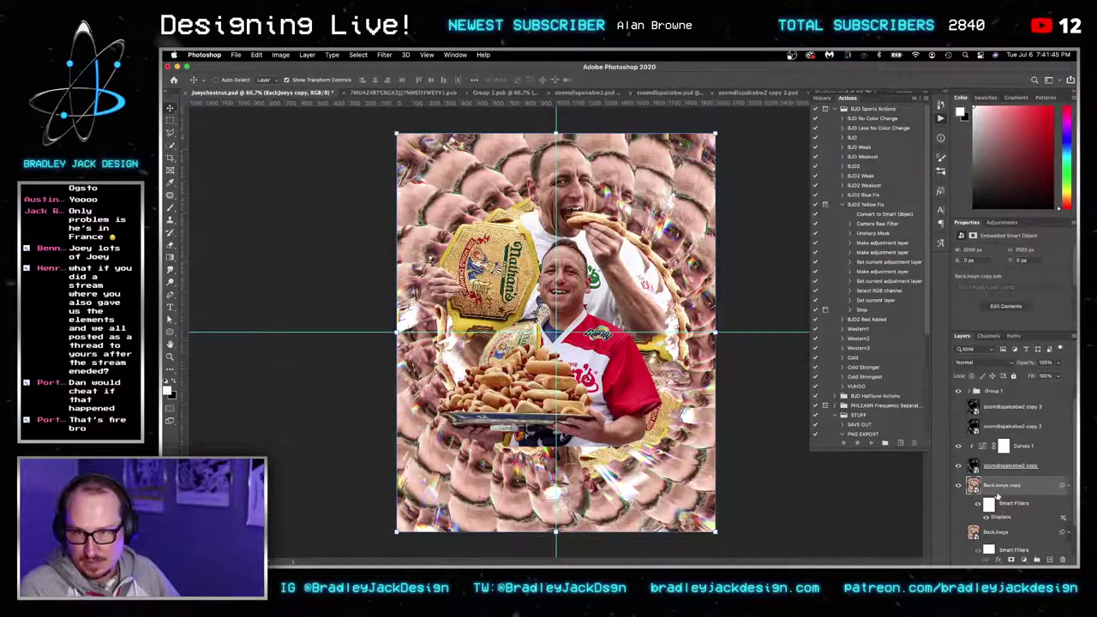
Duplicate BackJoeys copy, zoomdispalcebw2 copy and Curves 1 together and try rotating the duplicates about 15 degrees clockwise.
scroll(995, 490, "down", 2)
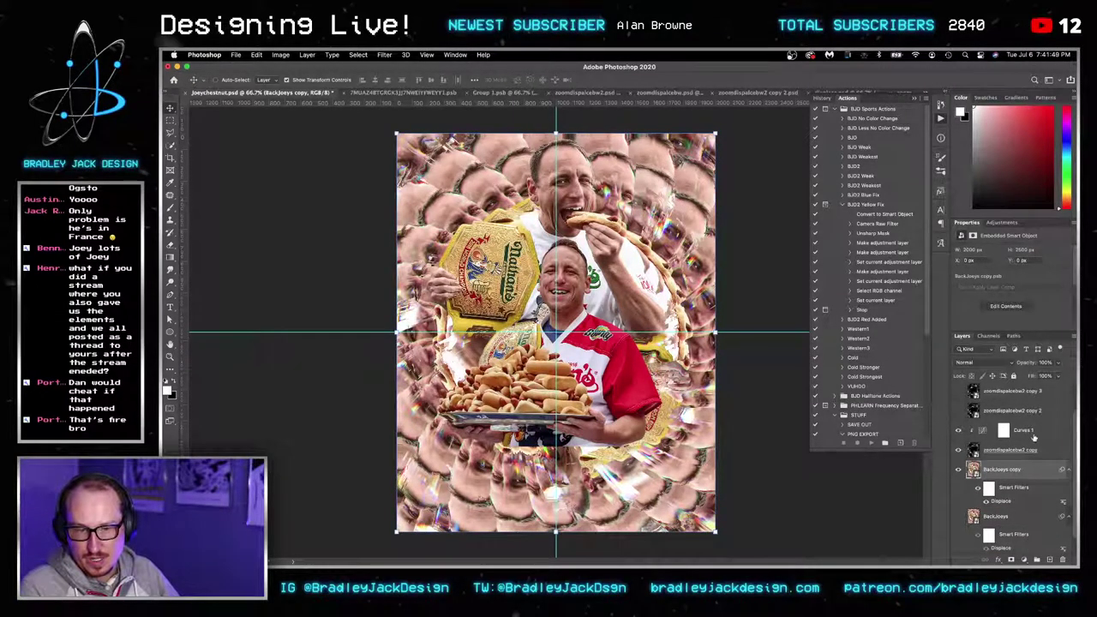
left_click(1033, 435, "shift")
key("super+j")
key("super+t")
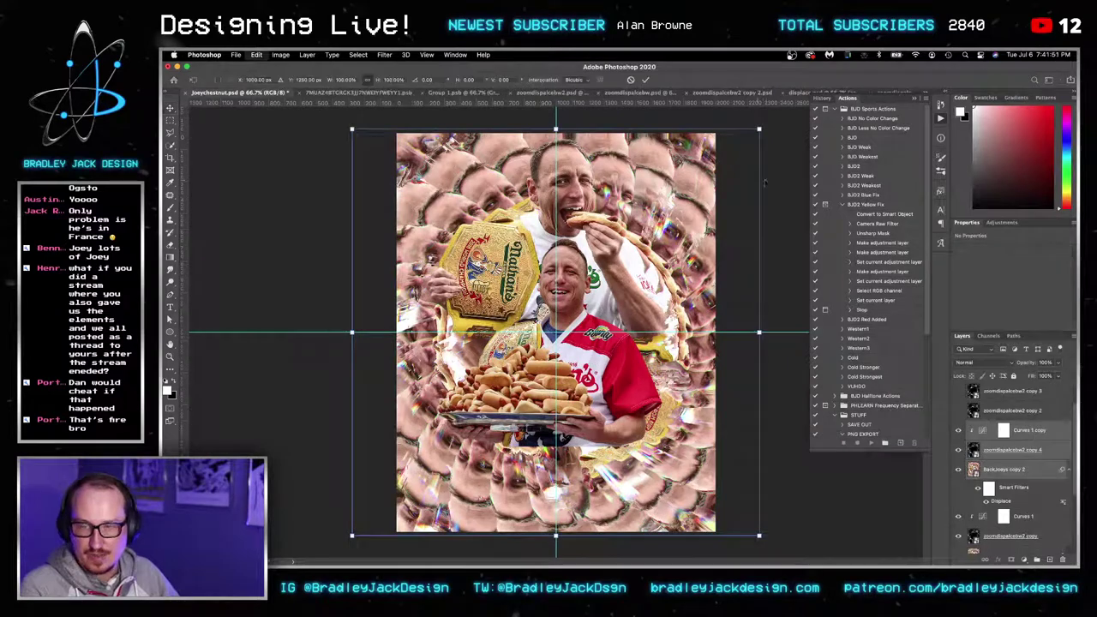
left_click_drag(767, 129, 819, 185)
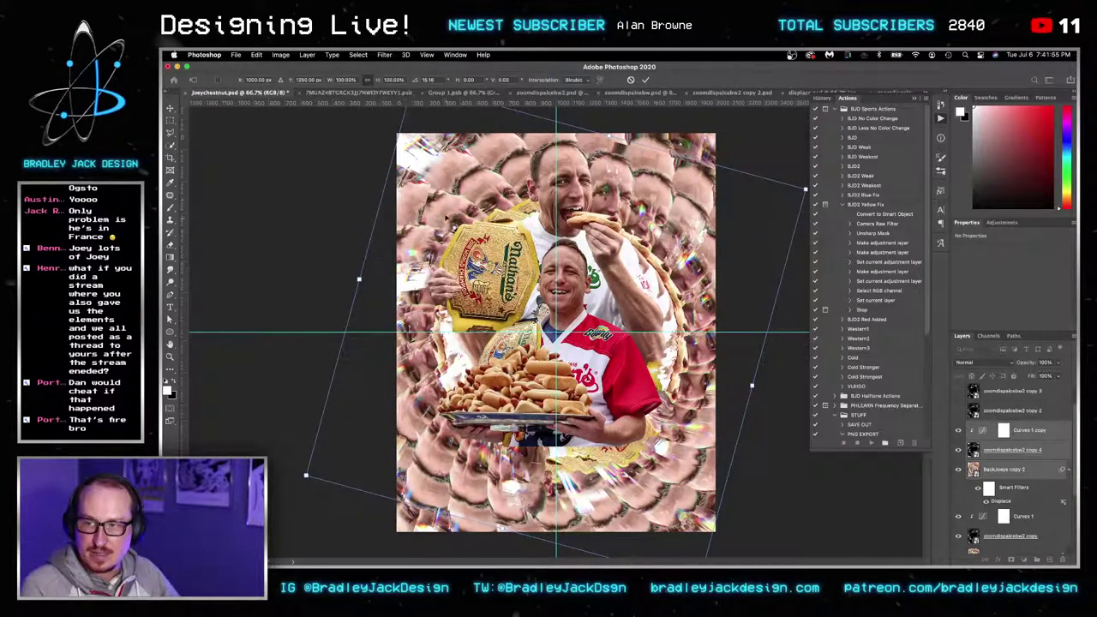
key("Return")
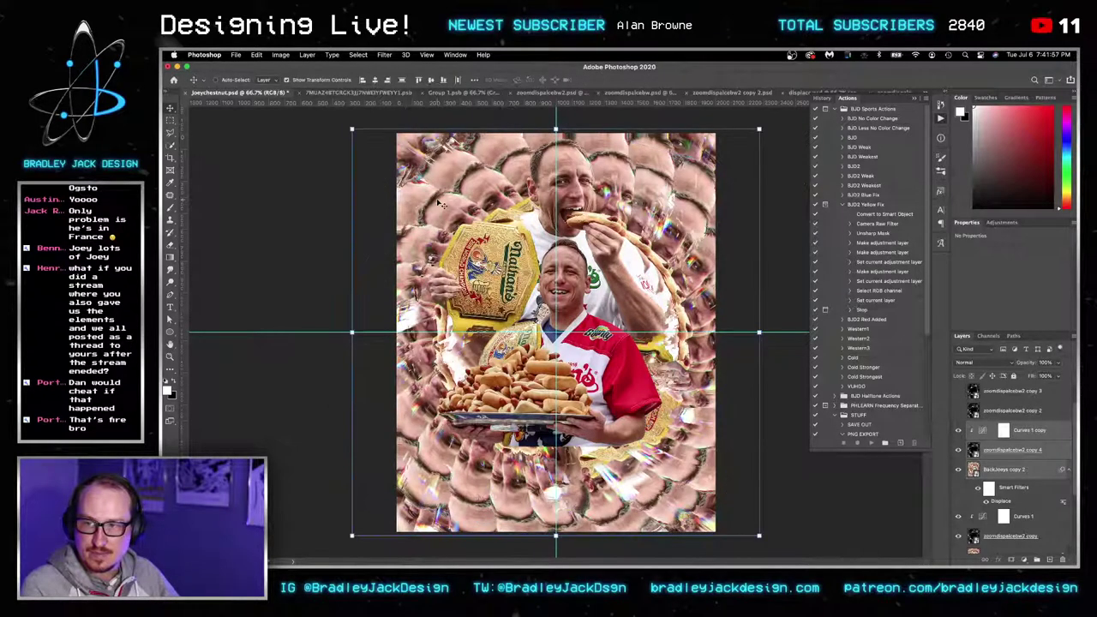
Open the contents of the BackJoeys copy 2 smart object, duplicate the layer inside and rotate the duplicate about 6.6 degrees clockwise.
double_click(973, 469)
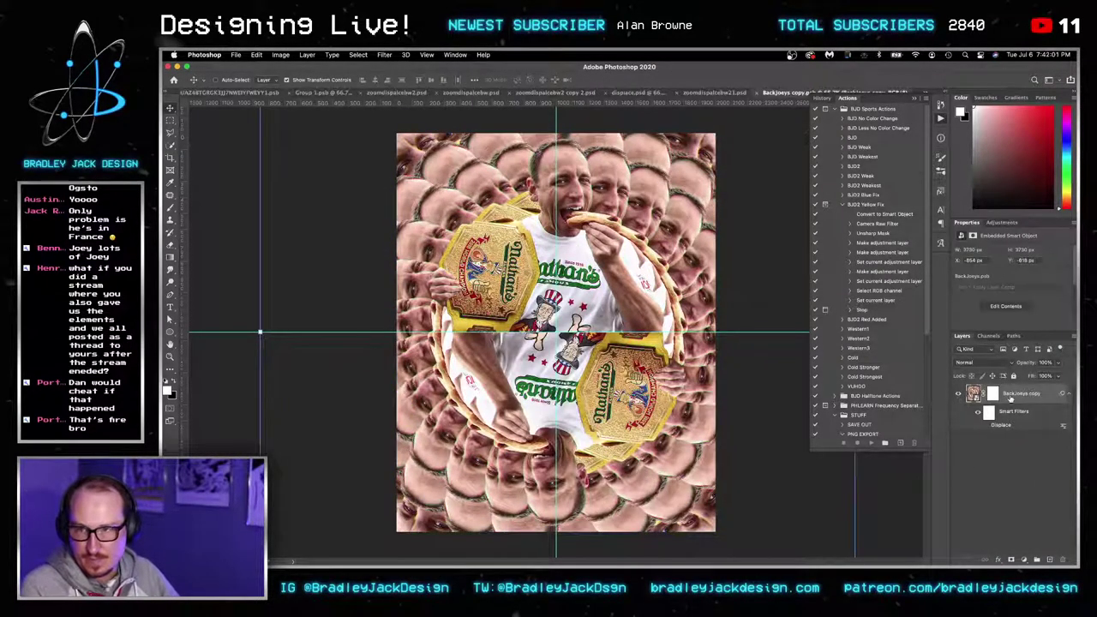
key("ctrl+j")
key("ctrl+t")
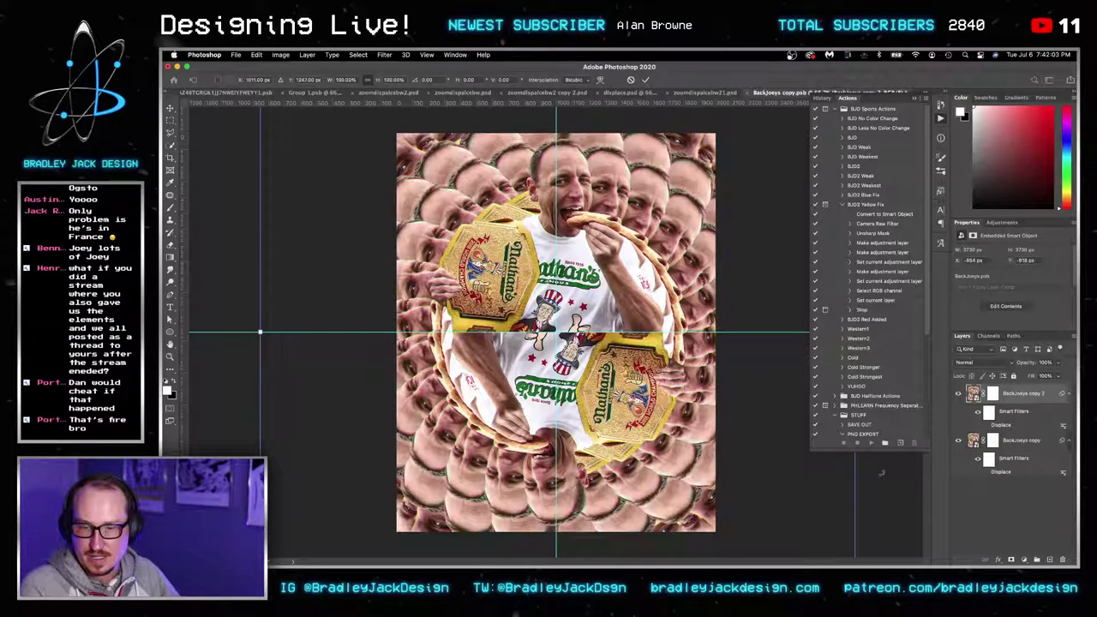
left_click_drag(883, 501, 875, 522)
key("super+0")
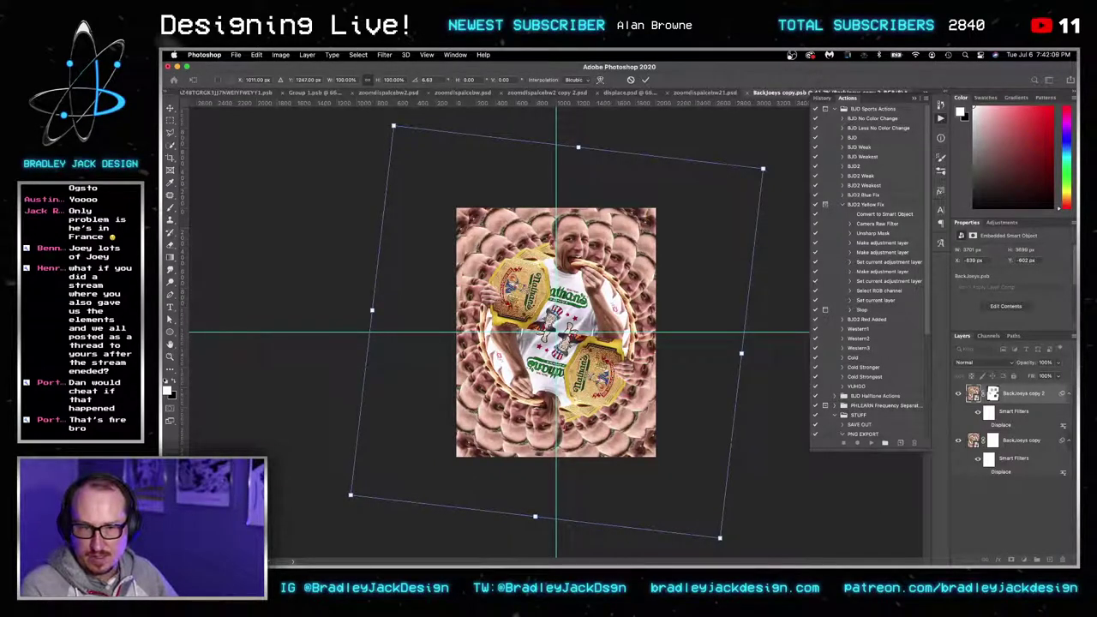
key("Escape")
Delete the rotated duplicate's layer mask and limit its blending to the green and blue channels.
right_click(994, 396)
left_click(989, 412)
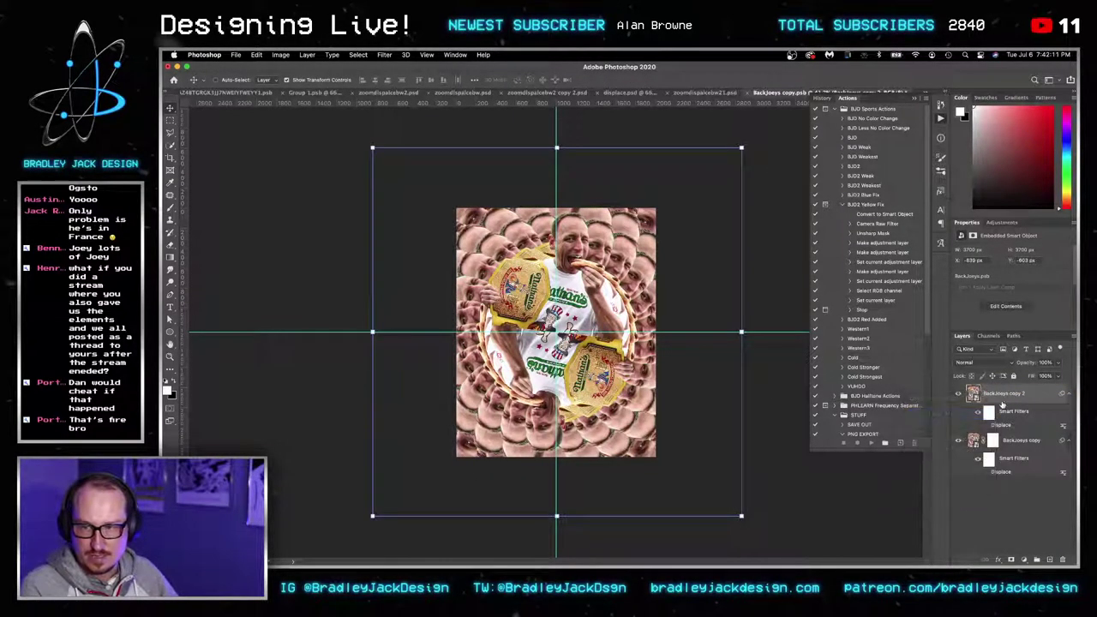
double_click(1039, 393)
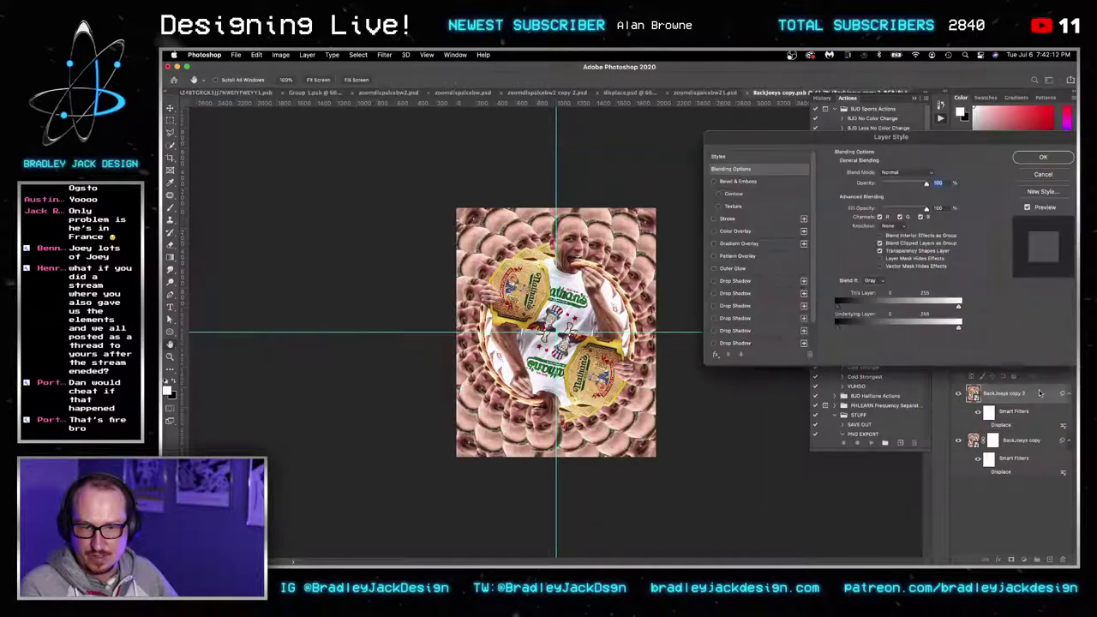
left_click(902, 217)
left_click(883, 218)
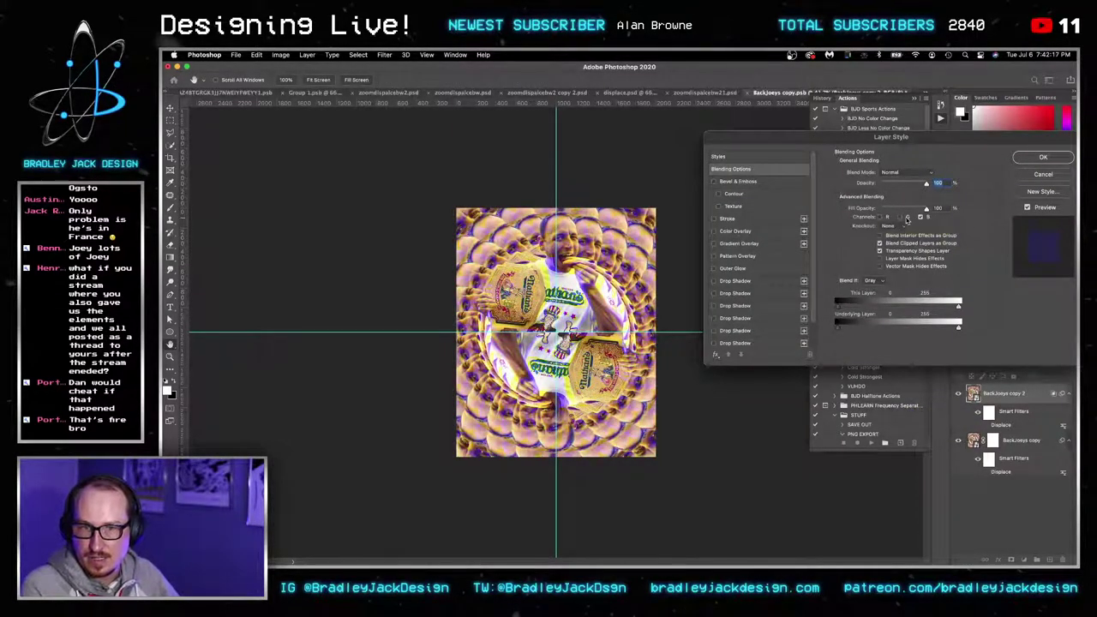
left_click(901, 218)
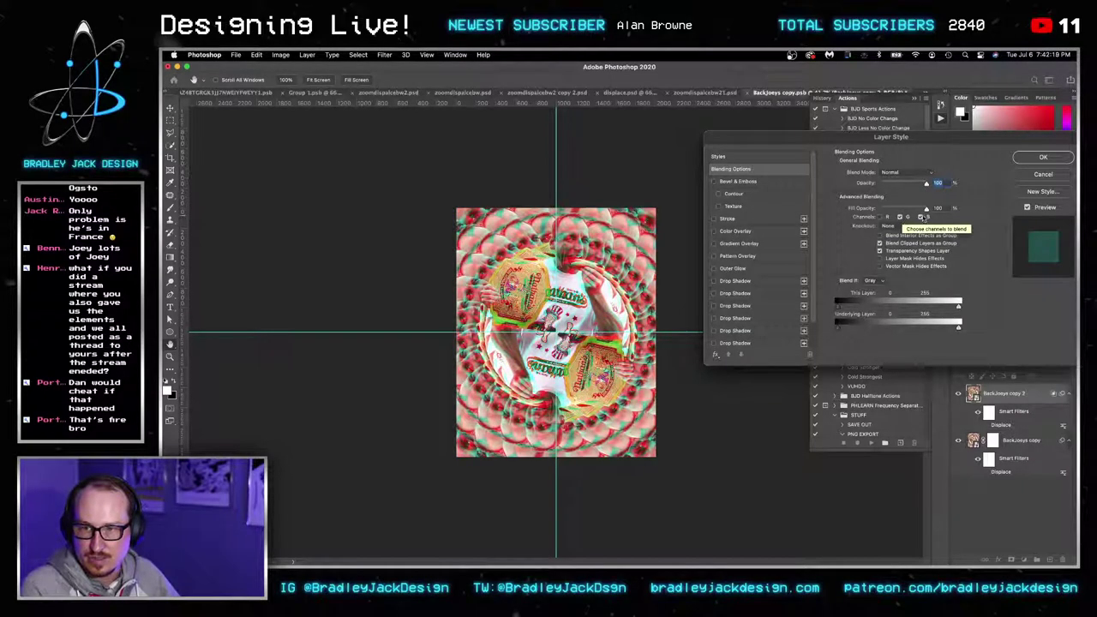
left_click(1042, 158)
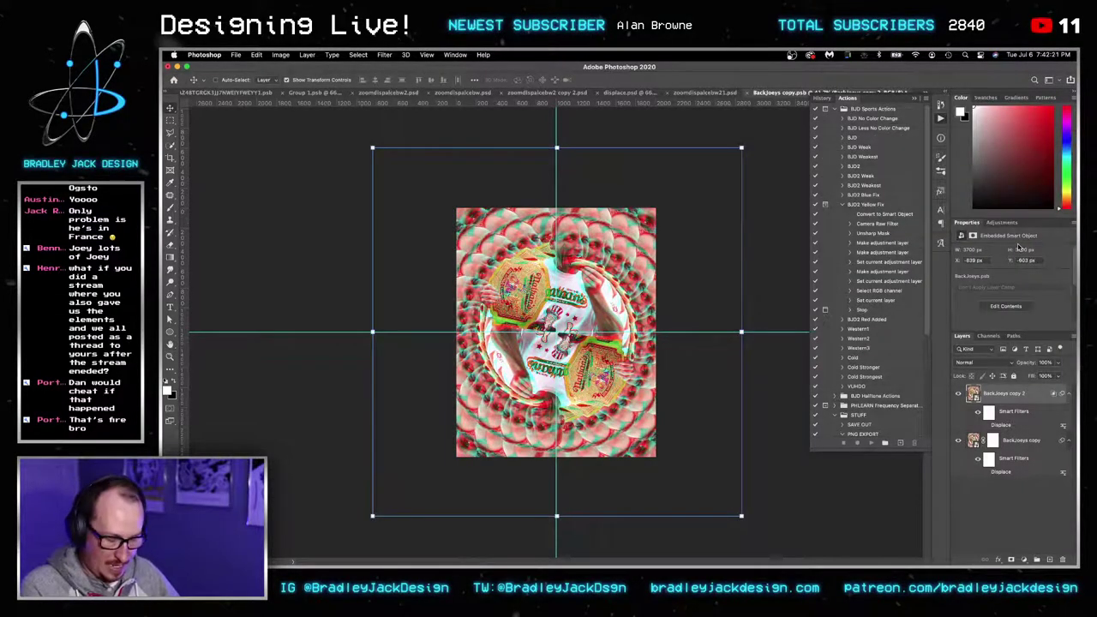
Try Screen blending on the rotated duplicate and return it to Normal.
key("super+z")
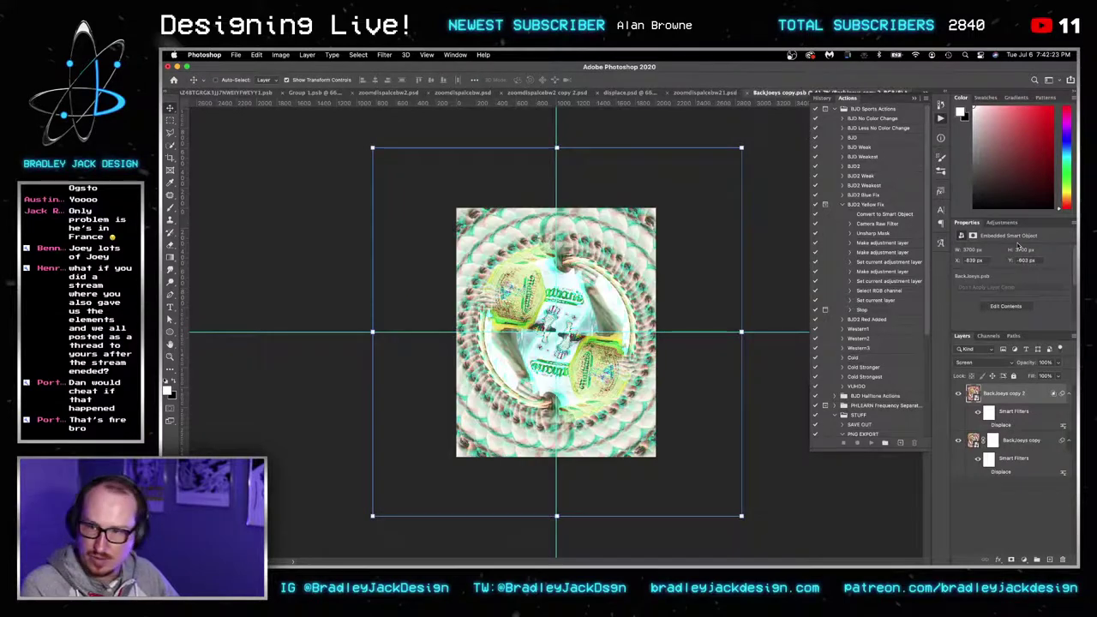
key("super+z")
key("super+shift+z")
key("shift+alt+n")
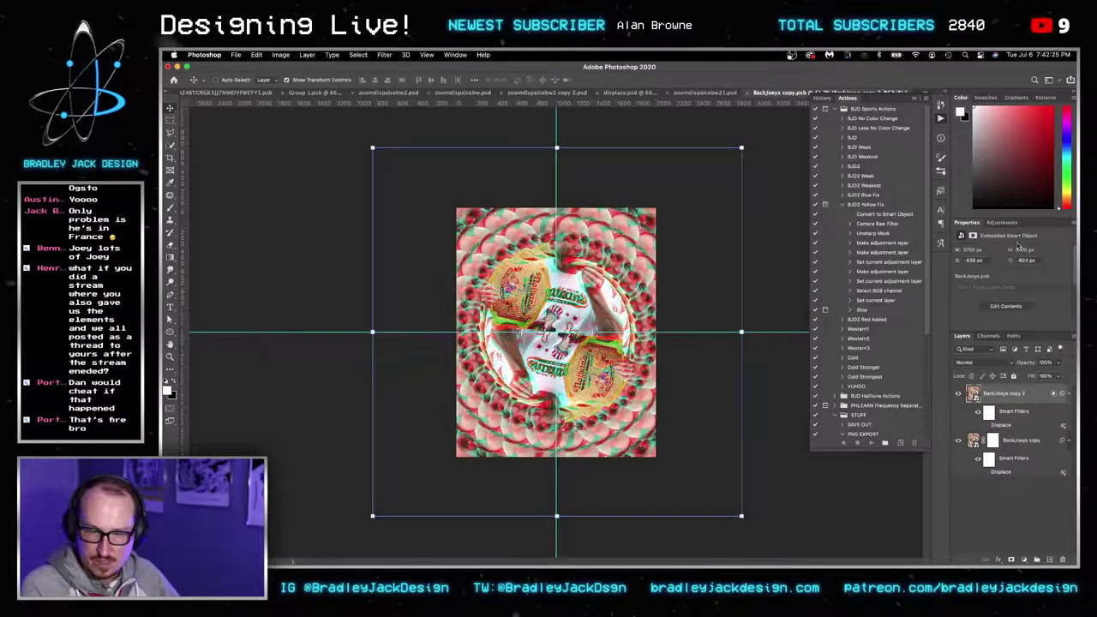
Try 40% opacity on the BackJoeys copy 2 layer inside the smart object.
key("2")
key("4")
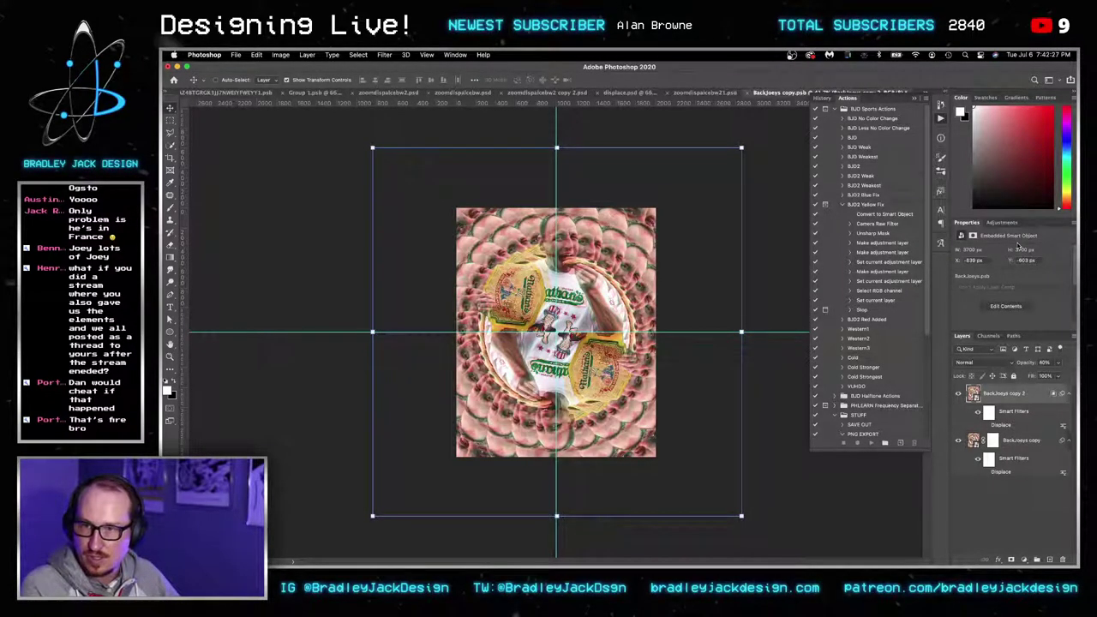
key("o")
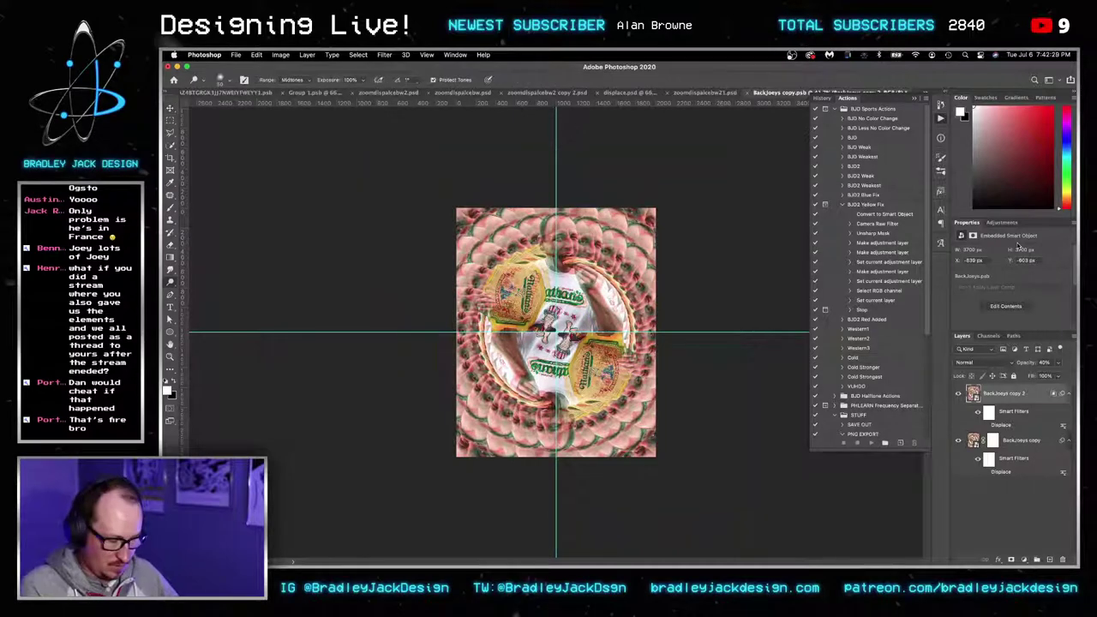
key("v")
key("shift+alt+o")
Reopen the BackJoeys copy 2 smart object from joeychestnut.psd, remove its red-green color split, and return to the poster.
key("ctrl+shift+Tab")
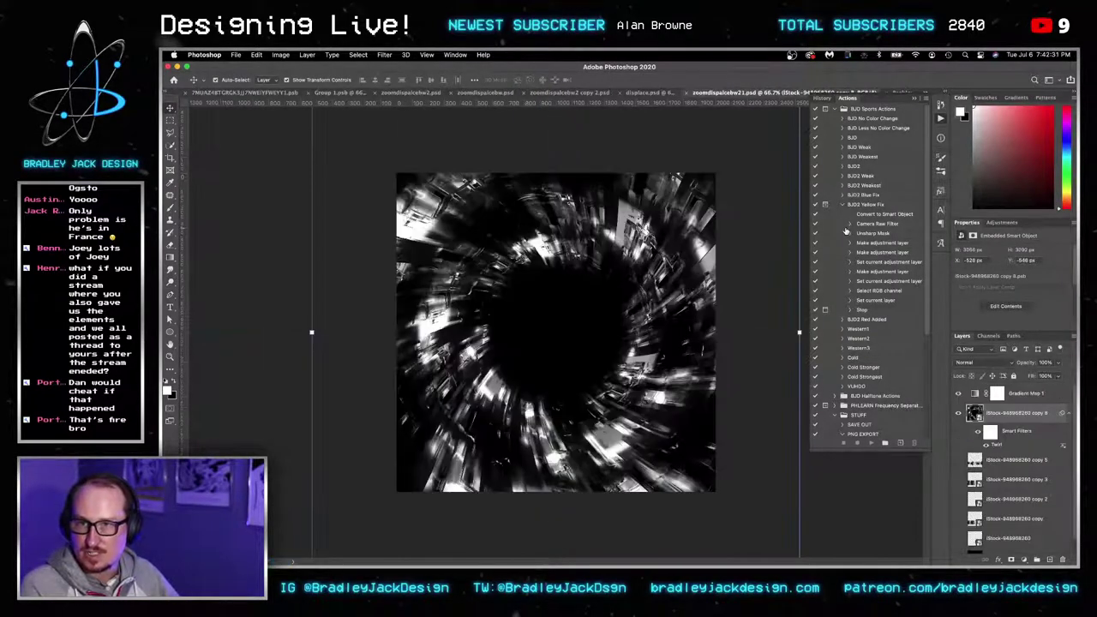
key("ctrl+Tab")
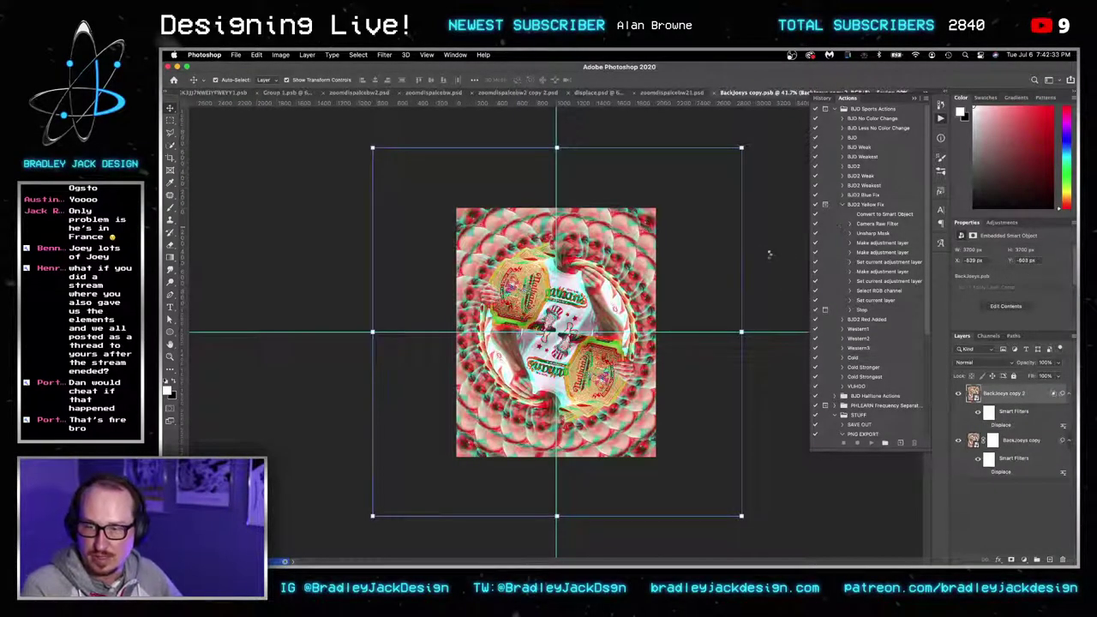
key("ctrl+Tab")
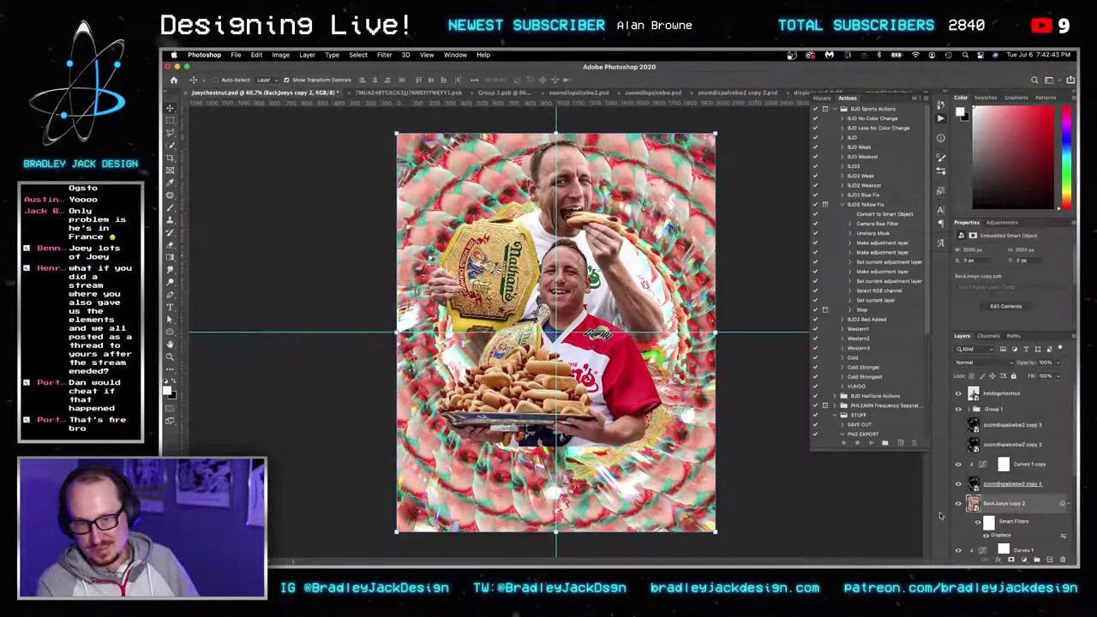
double_click(974, 504)
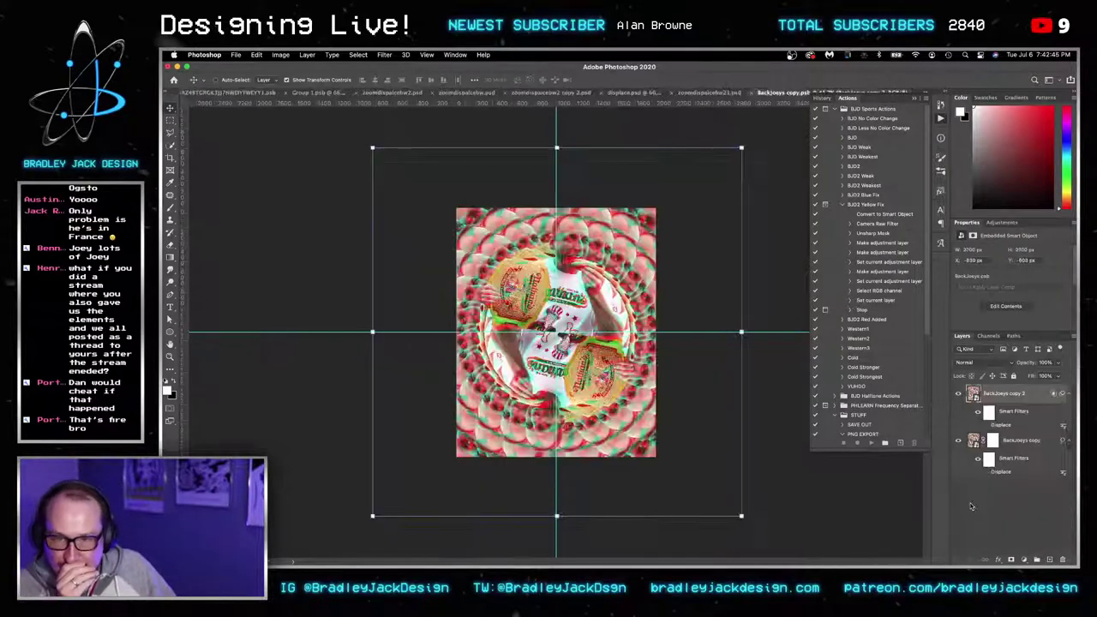
key("super+w")
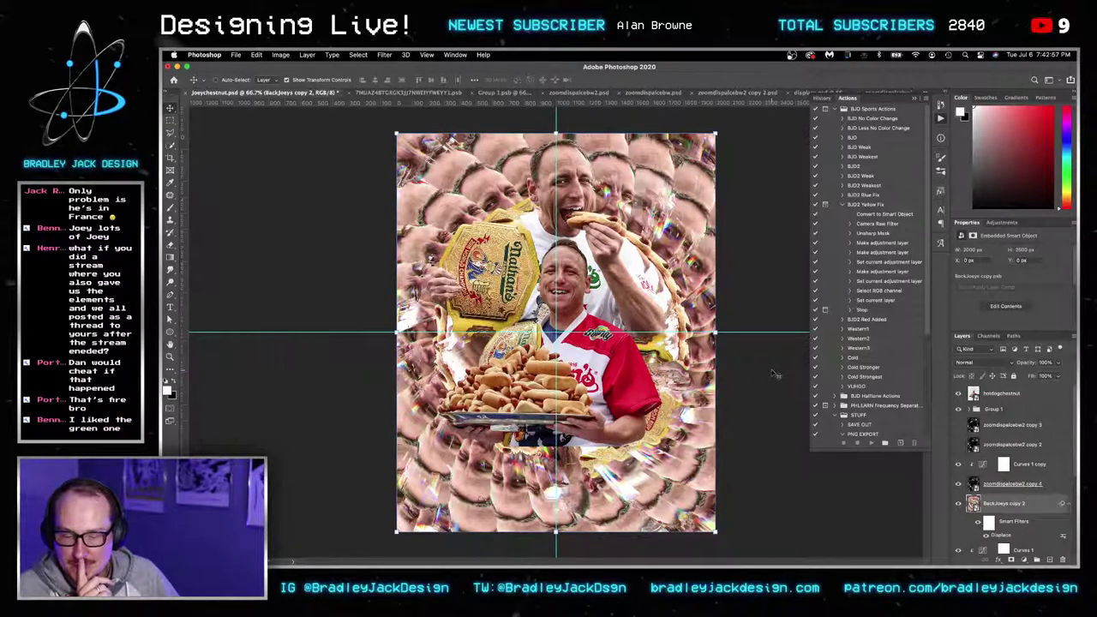
Set the zoomdispalcebw2 copy 4 layer to Color Dodge blending at 50% opacity.
left_click(1047, 486)
key("shift+plus")
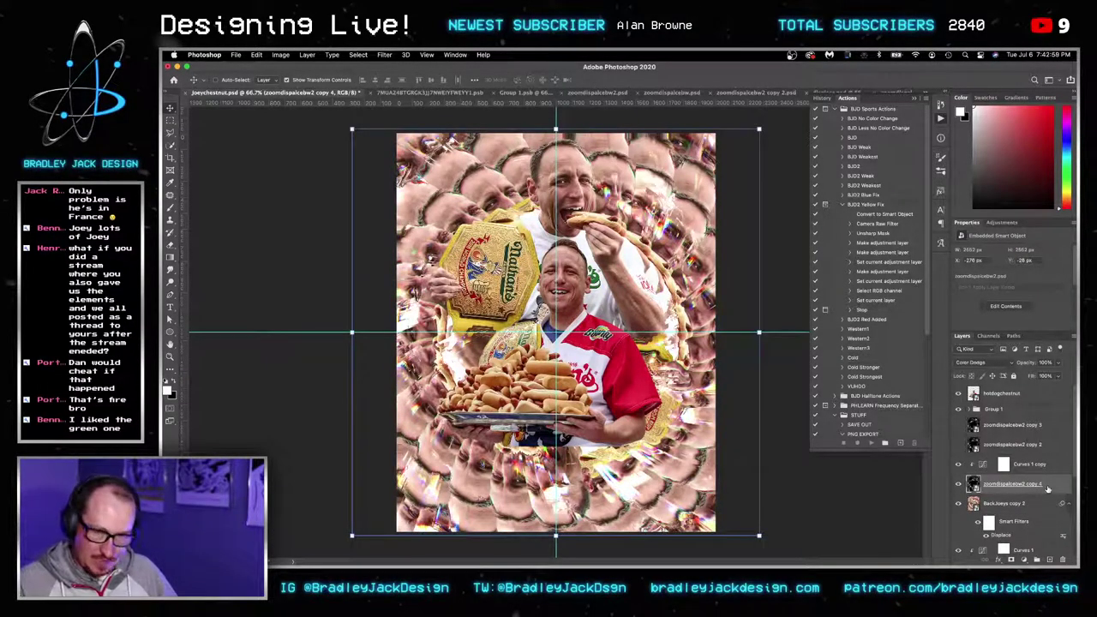
key("5")
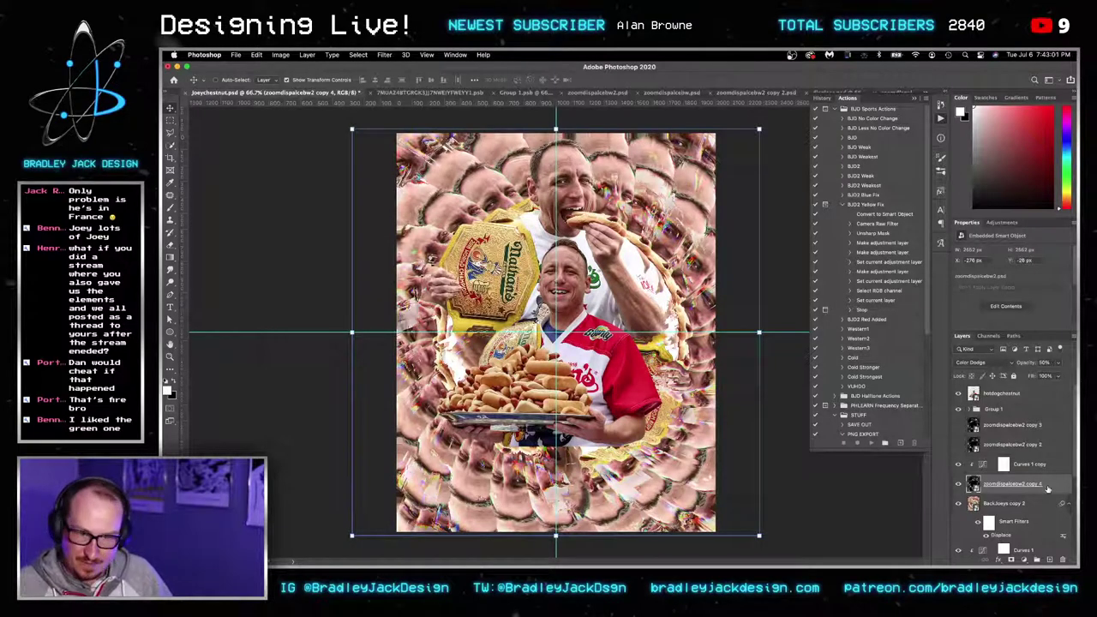
Add a Screen-mode duplicate of zoomdispalcebw2 copy 4 together with its clipped Curves adjustment, and save the document.
left_click(1033, 465, "shift")
key("super+j")
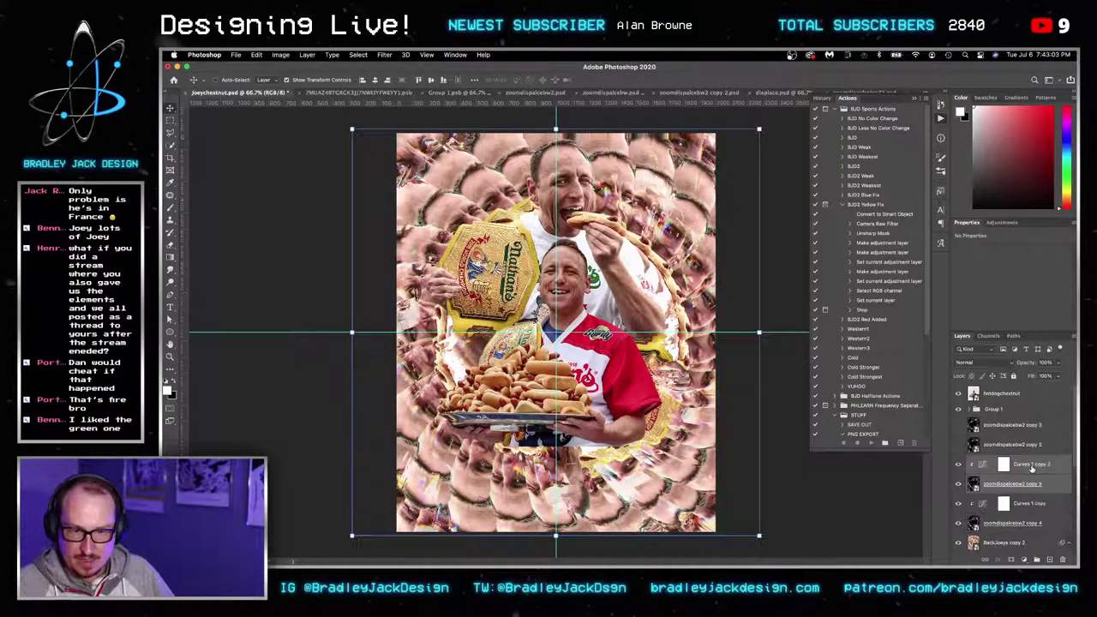
left_click(1031, 486)
key("shift+minus")
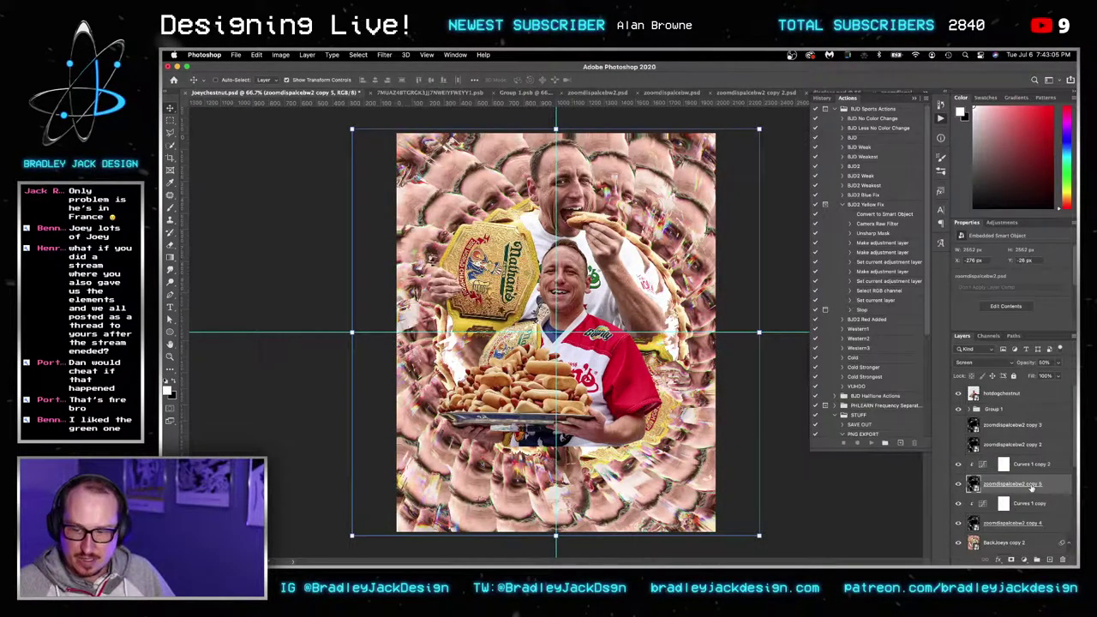
key("super+s")
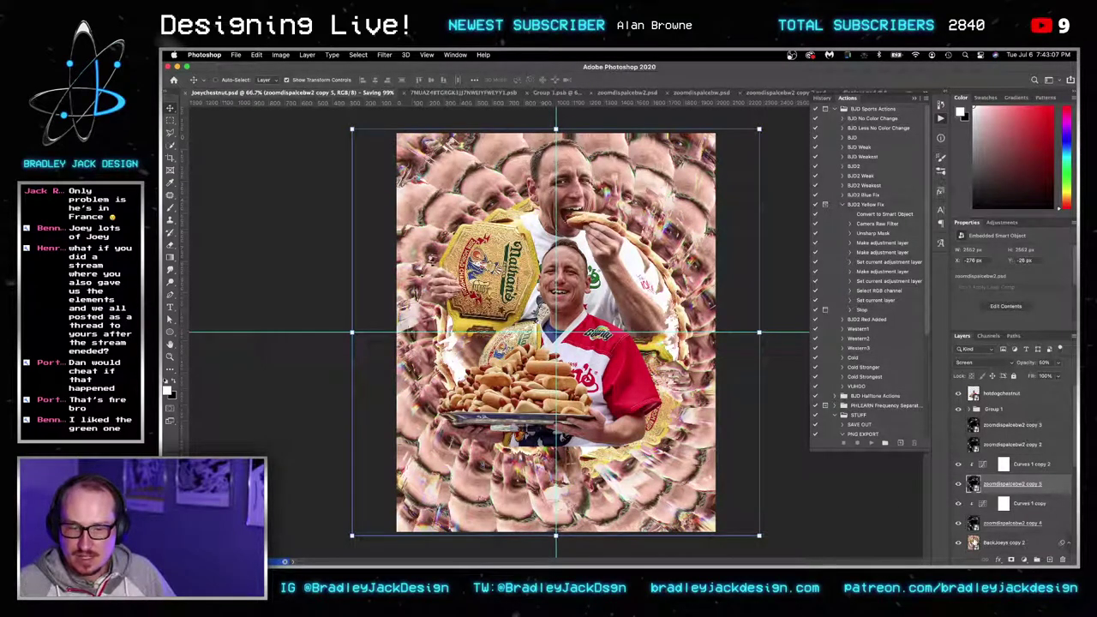
Open the contents of the BackJoeys copy 2 smart object and duplicate the BackJoeys copy layer inside it.
double_click(970, 538)
key("Escape")
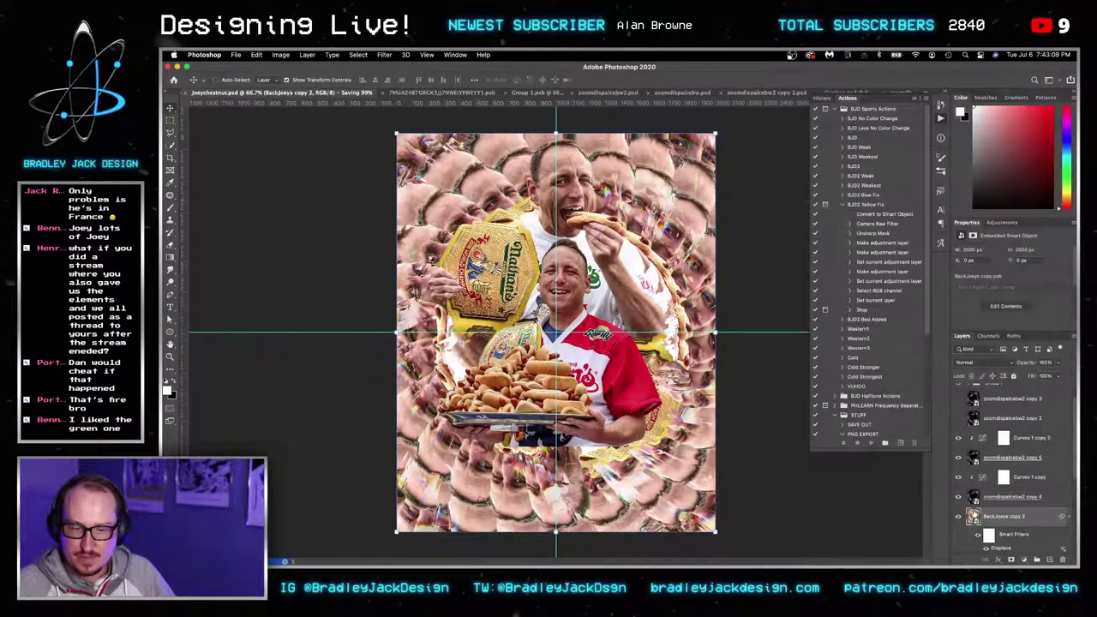
double_click(972, 514)
key("ctrl+j")
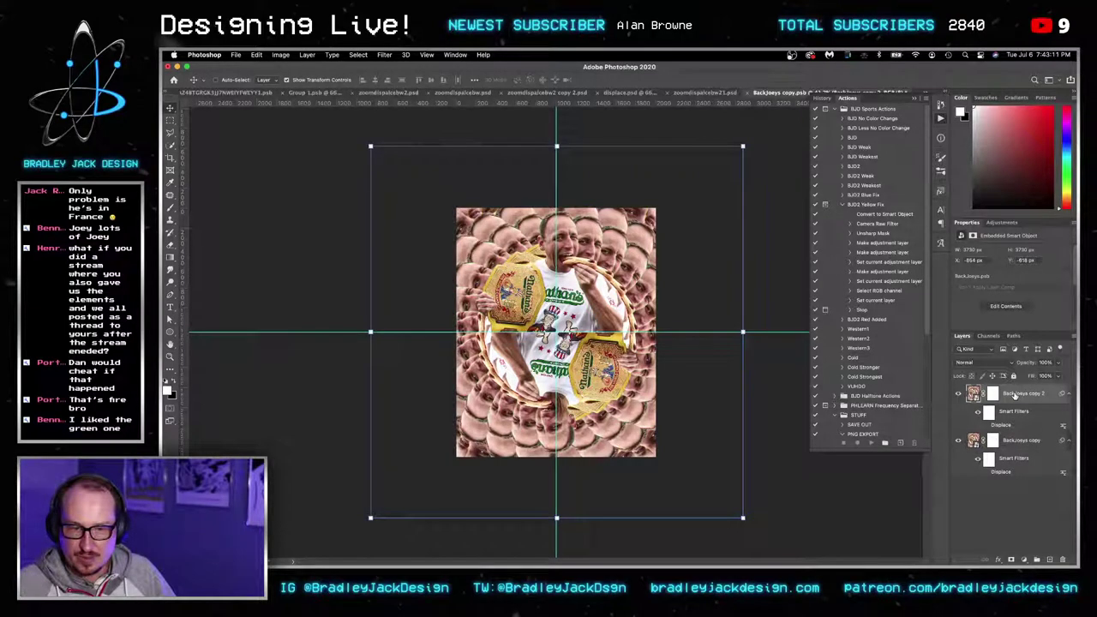
key("super+t")
left_click_drag(763, 140, 767, 145)
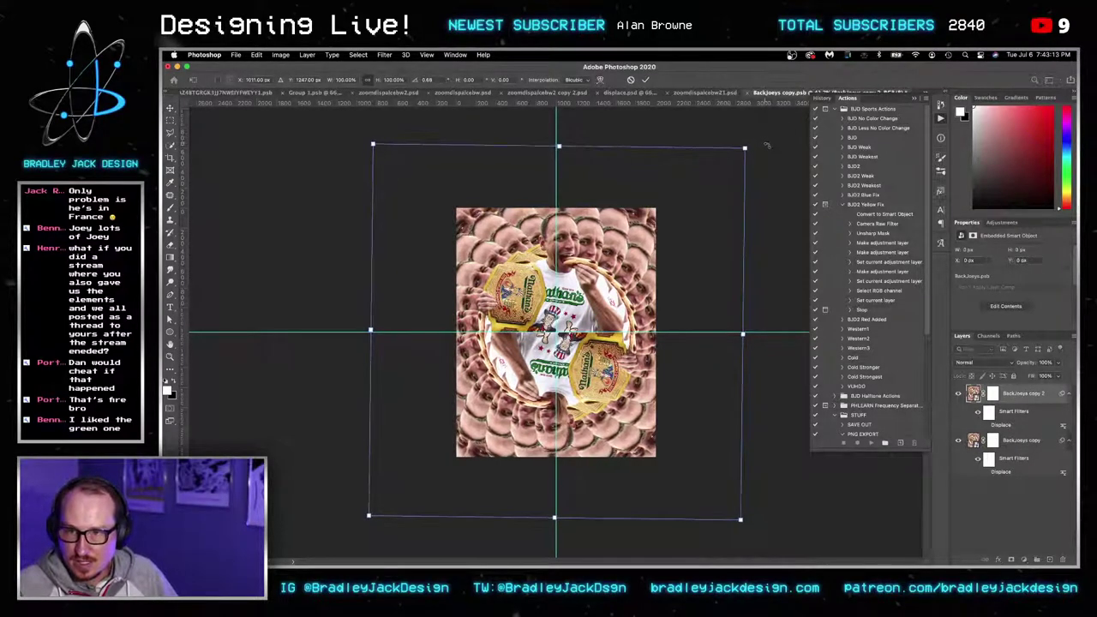
key("Escape")
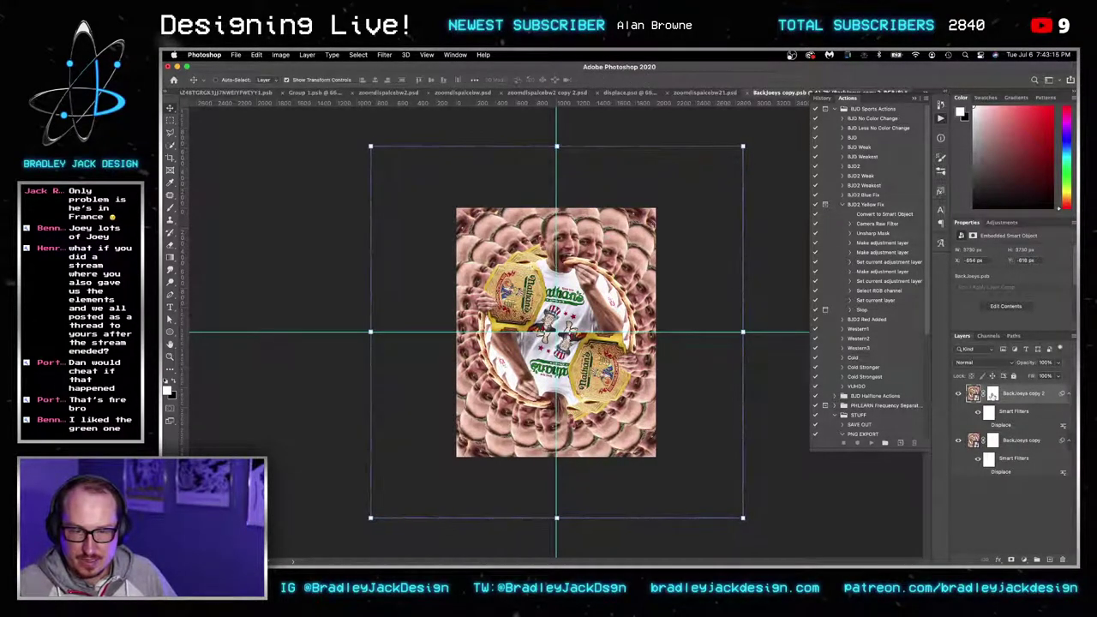
Delete the duplicated layer's mask and exclude the R and G channels in its advanced blending options.
right_click(993, 394)
left_click(982, 414)
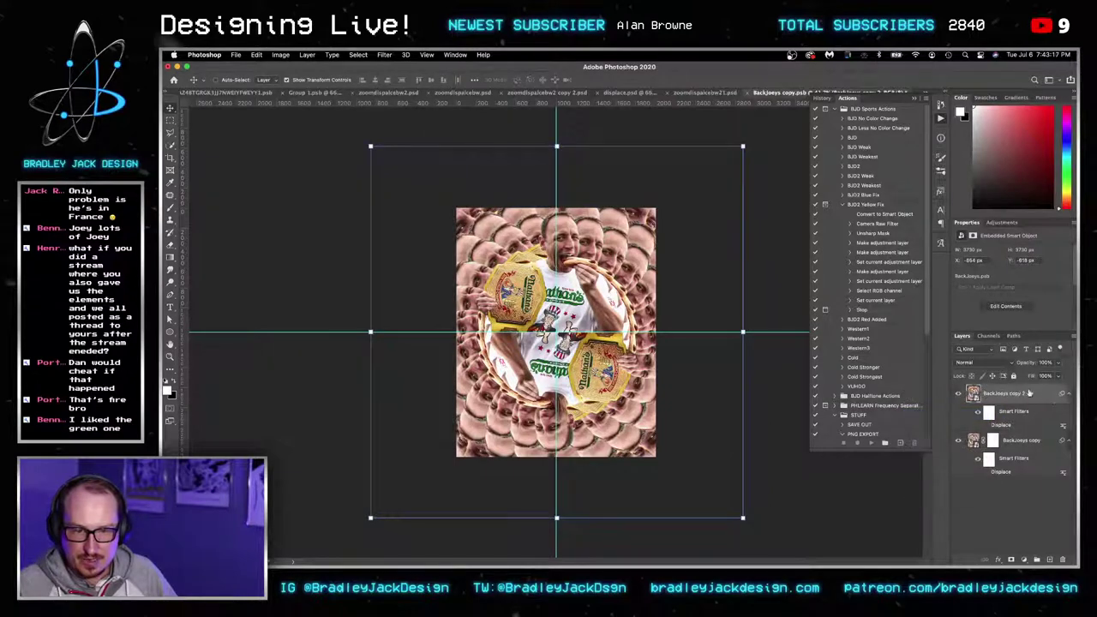
double_click(1029, 393)
left_click(880, 217)
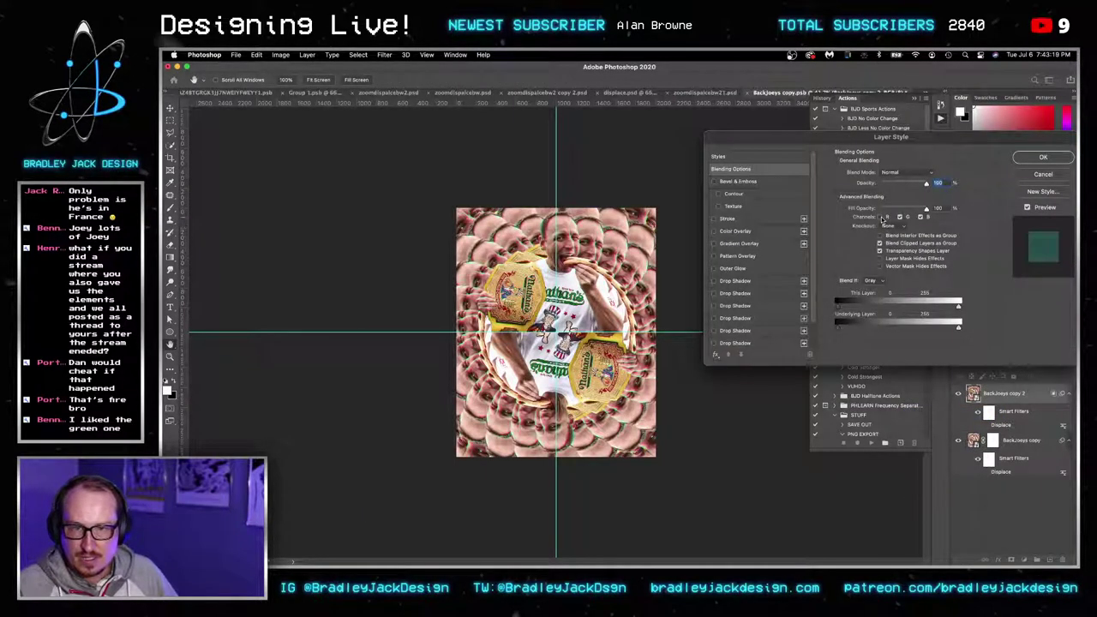
left_click(899, 217)
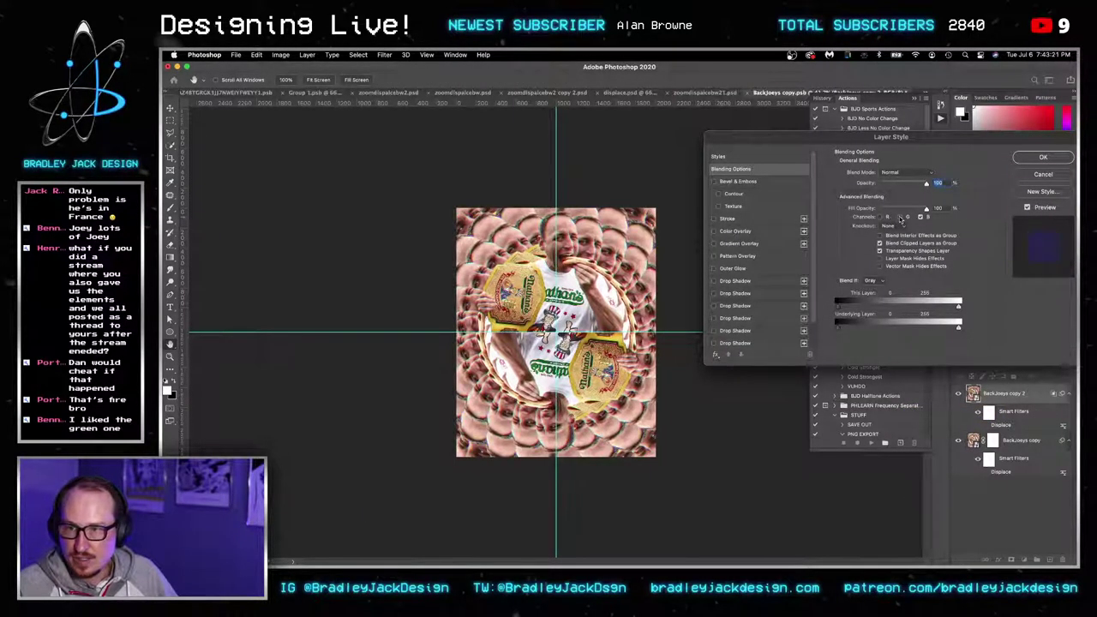
scroll(594, 234, "up", 5)
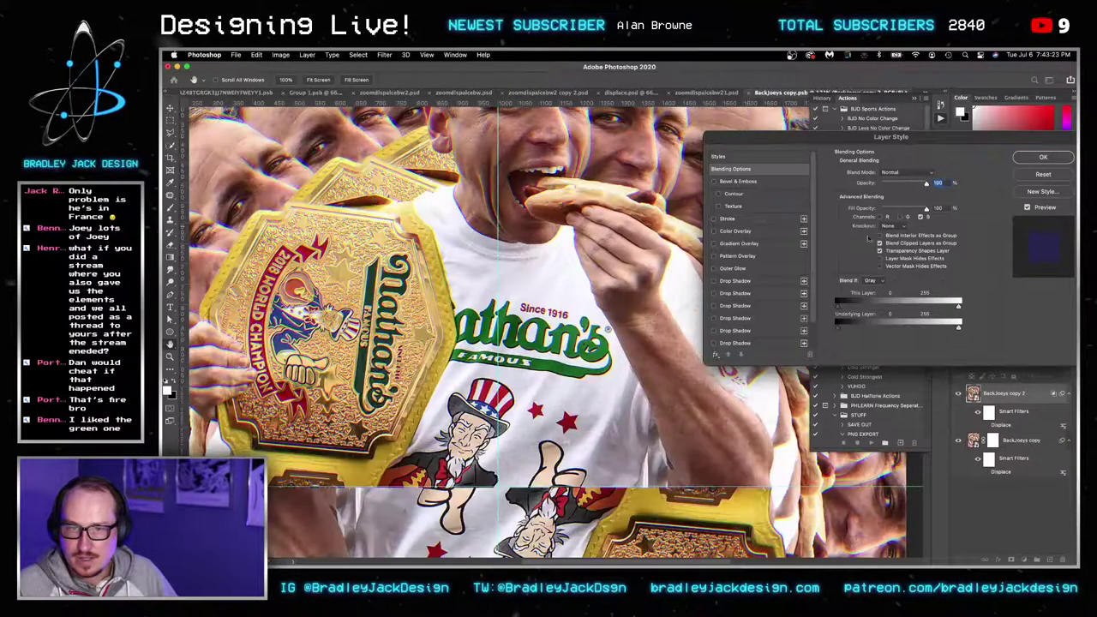
Change the duplicated layer's advanced blending to include the R and G channels and exclude B.
left_click(900, 217)
left_click(900, 217)
left_click(881, 218)
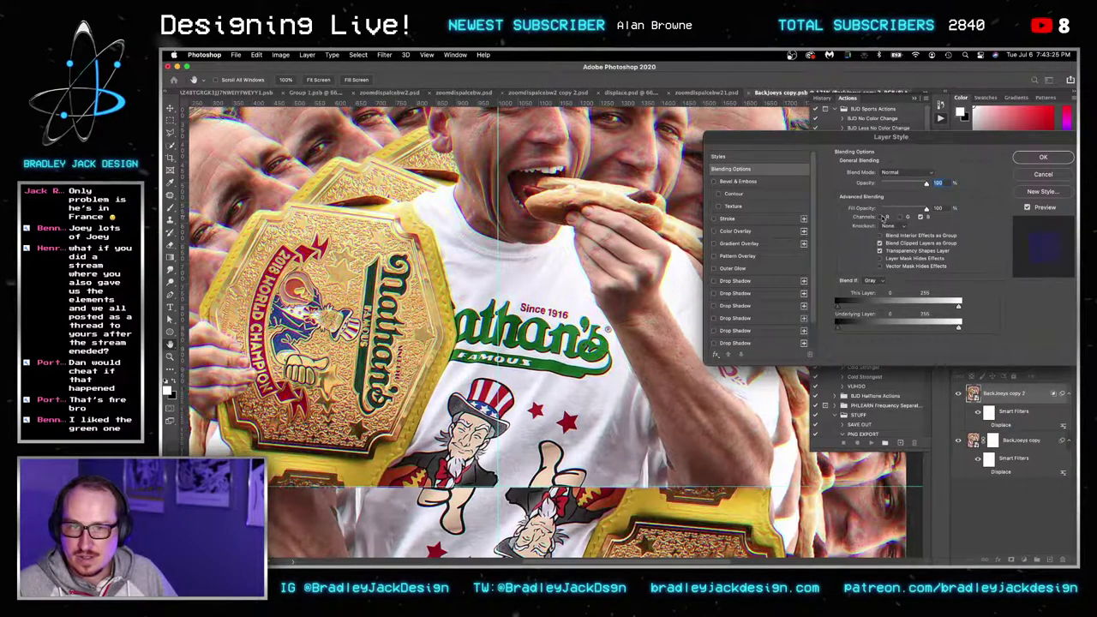
left_click(881, 218)
left_click(919, 217)
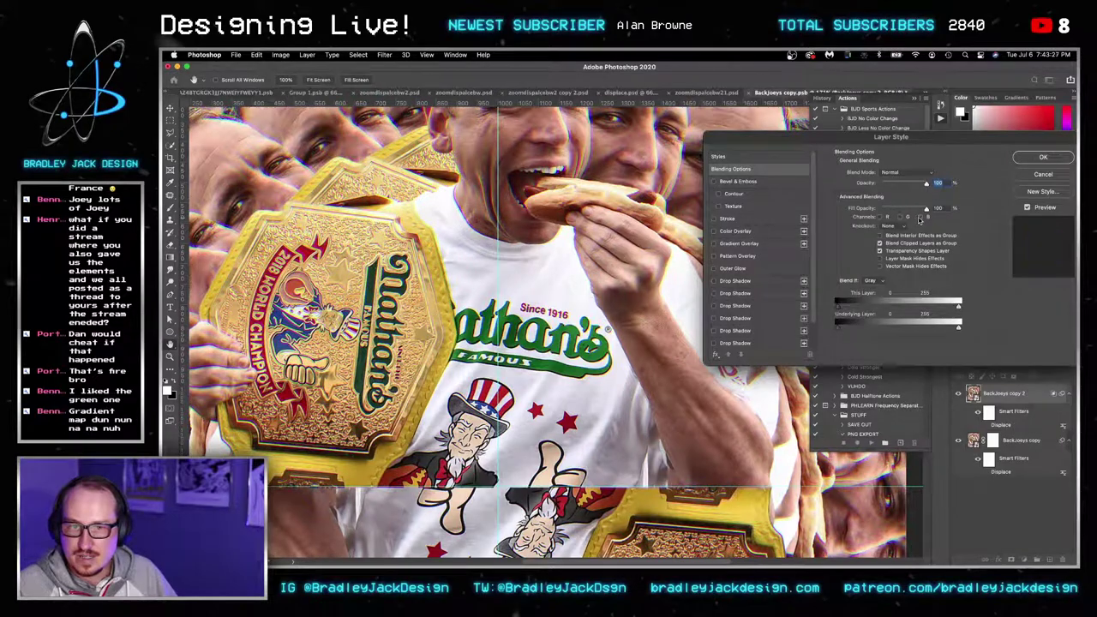
left_click(900, 218)
left_click(880, 218)
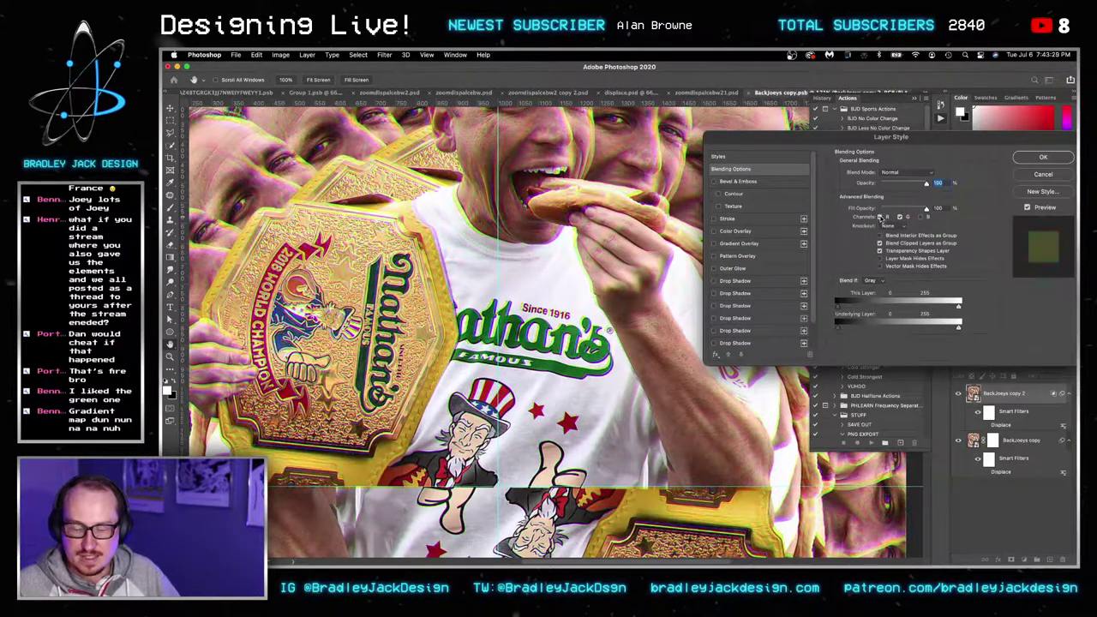
key("Return")
Return to the joeychestnut.psd poster and save it.
key("ctrl+Tab")
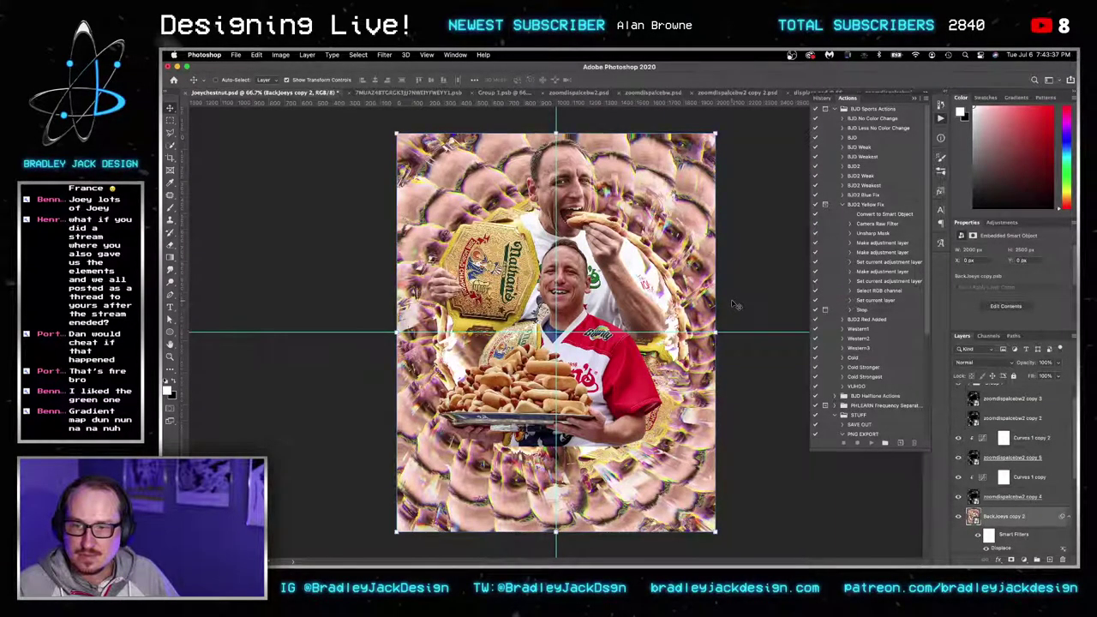
key("cmd+s")
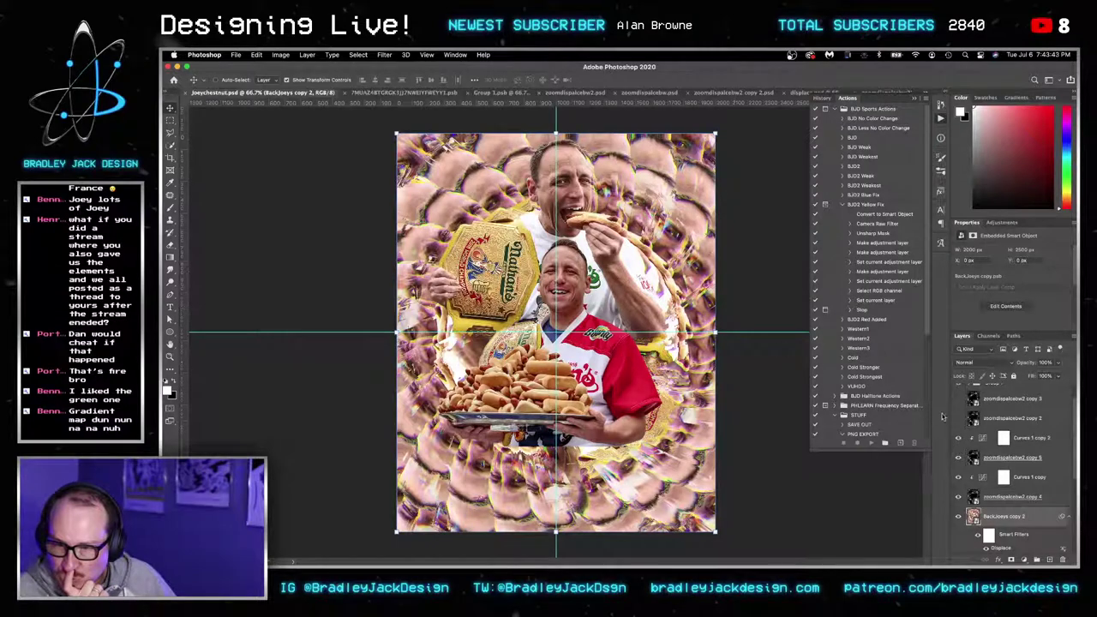
Try moving the hotdogchestnut cutout lower on the poster, and undo the last move.
scroll(969, 432, "up", 2)
left_click(963, 396)
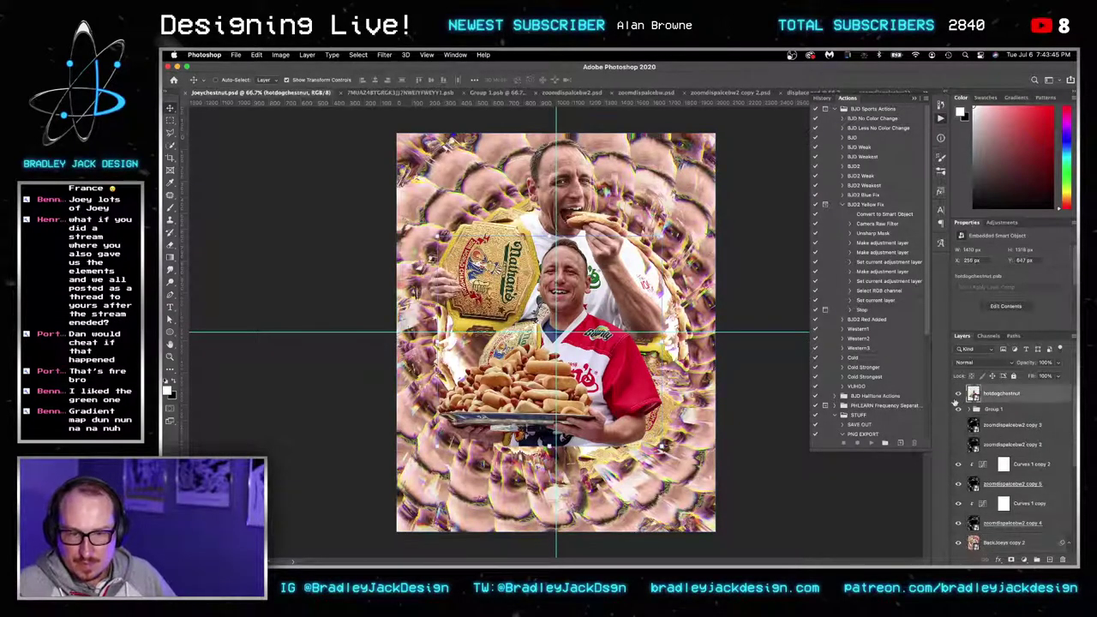
left_click_drag(591, 360, 591, 411)
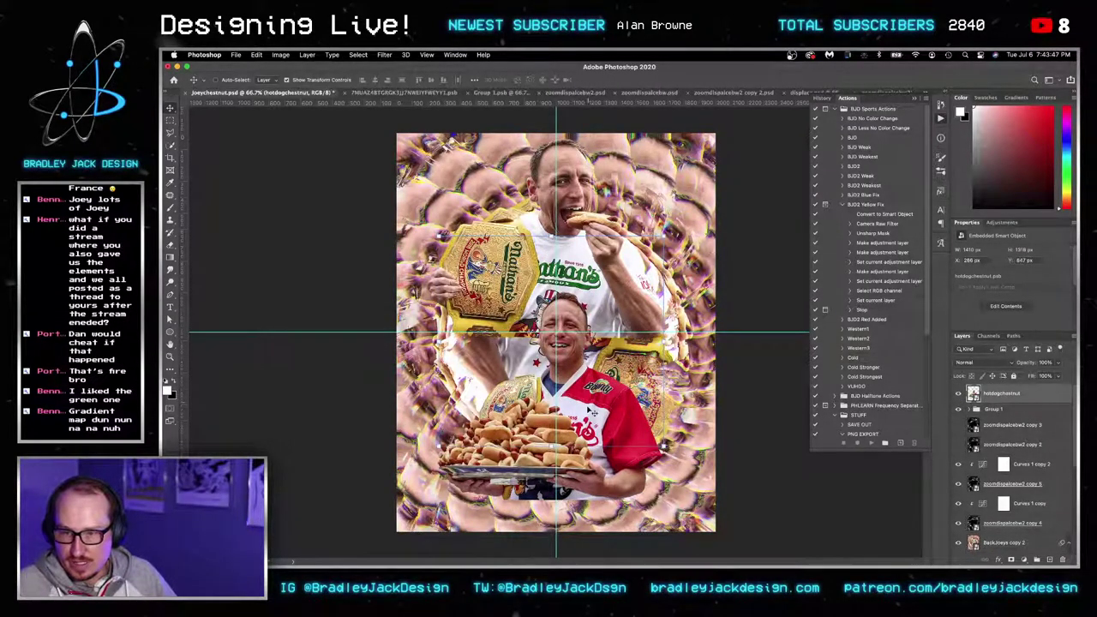
left_click_drag(588, 451, 583, 398)
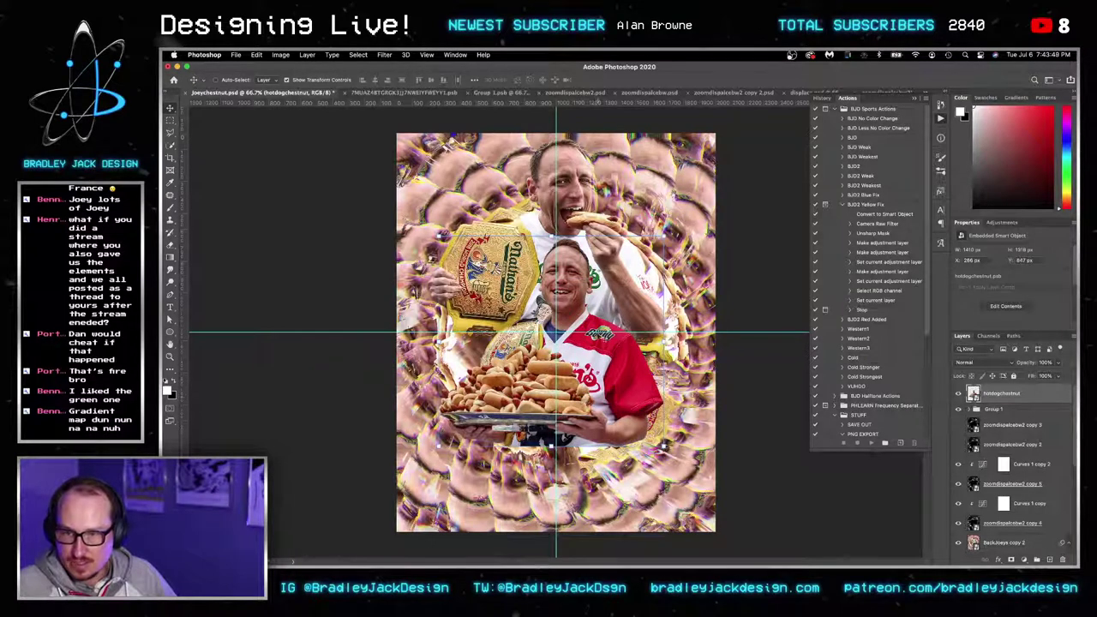
left_click_drag(596, 358, 591, 381)
key("super+z")
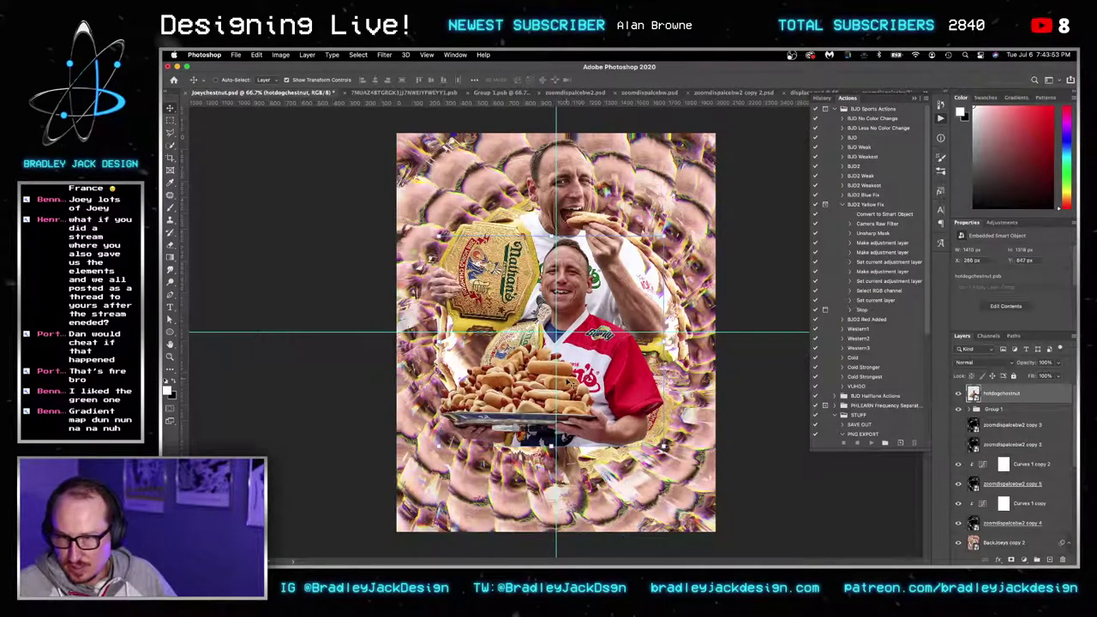
Switch to Safari, open the fellow sports designer's Instagram profile, and view the mirrored Texas football player artwork for reference.
key("super+Tab")
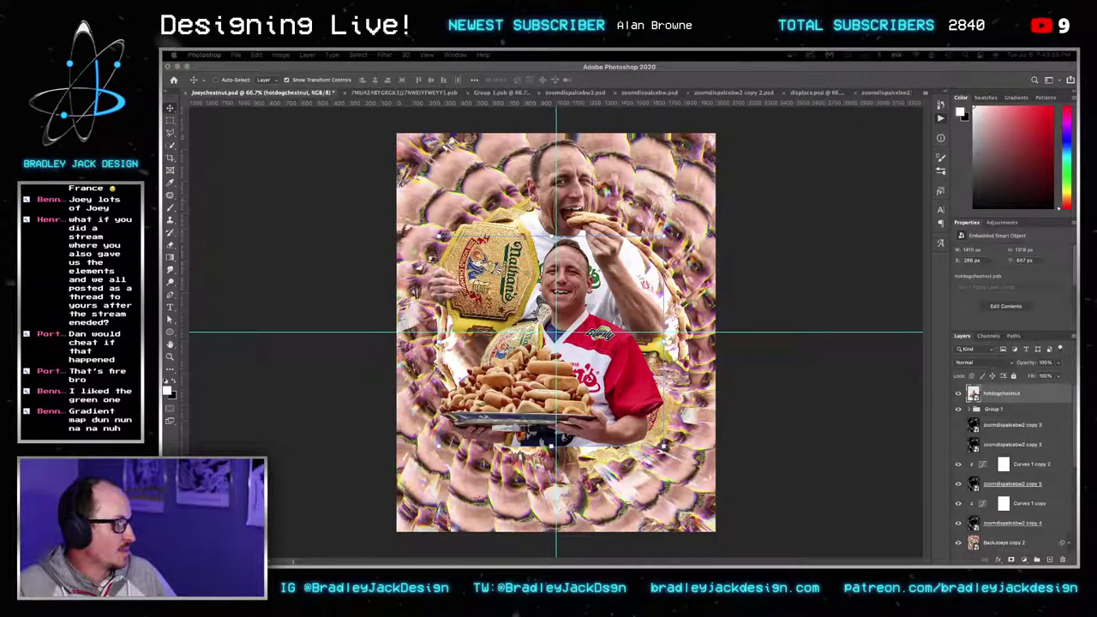
mouse_move(805, 558)
left_click(806, 540)
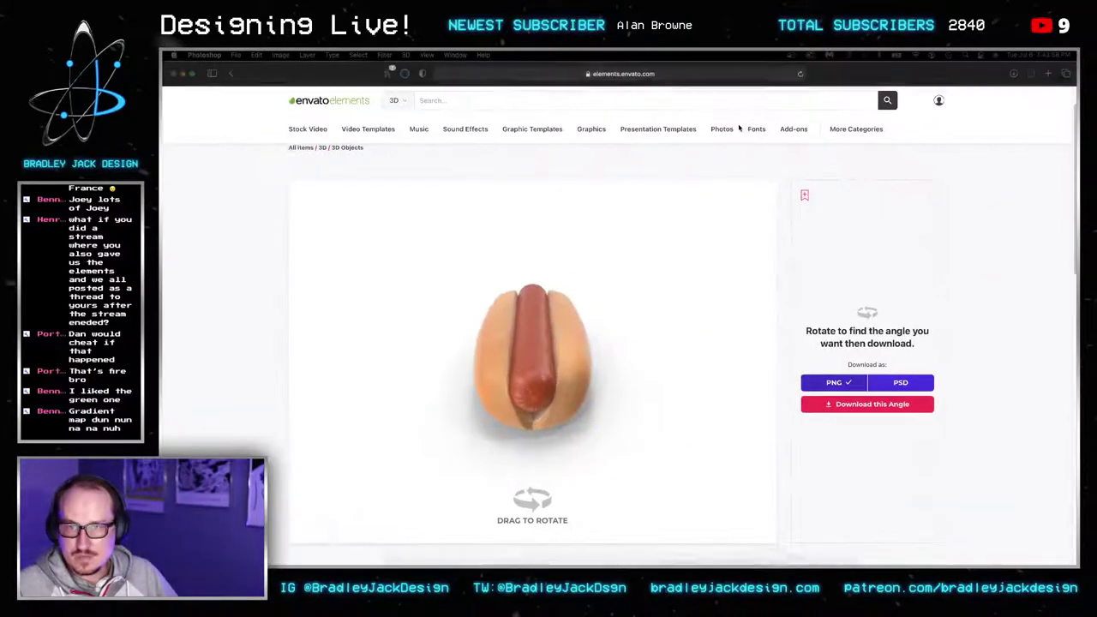
left_click(696, 73)
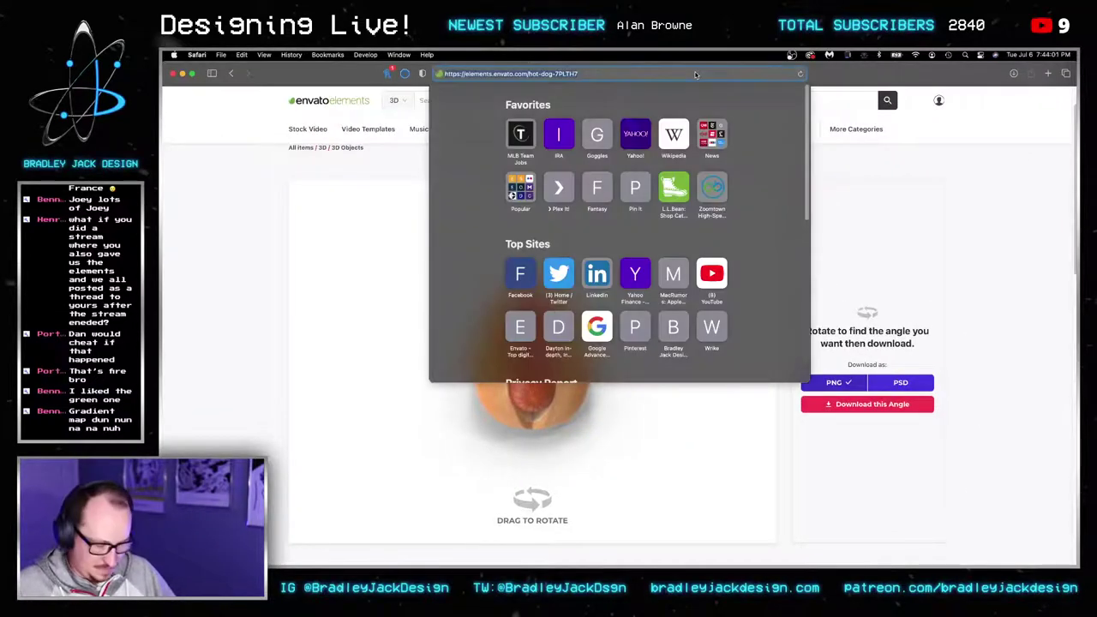
type("instagram.com/mattjlange/")
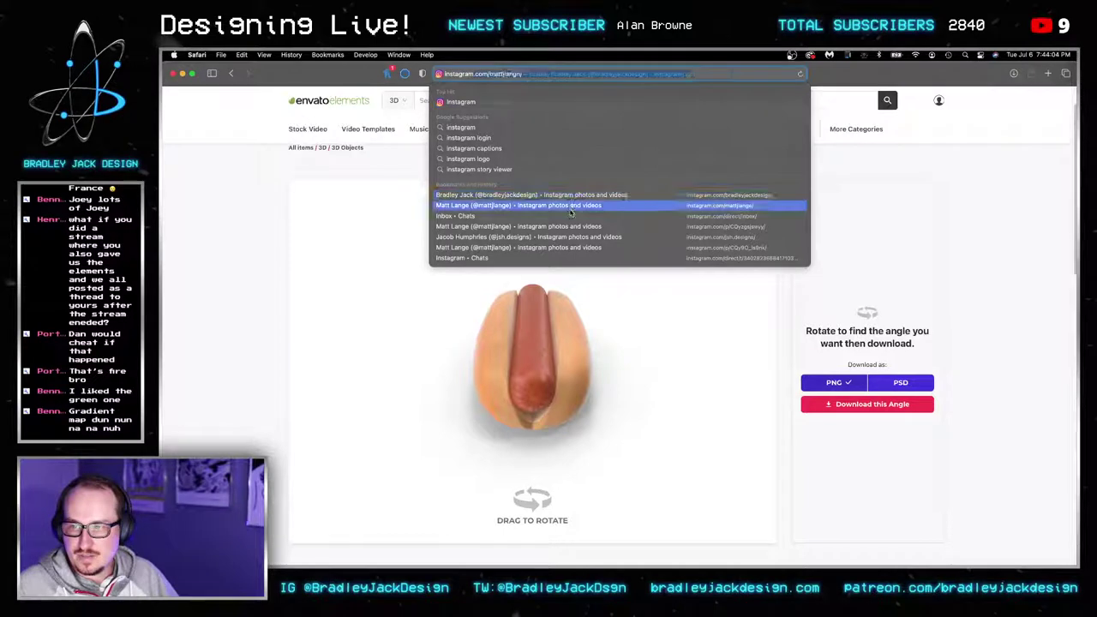
left_click(567, 205)
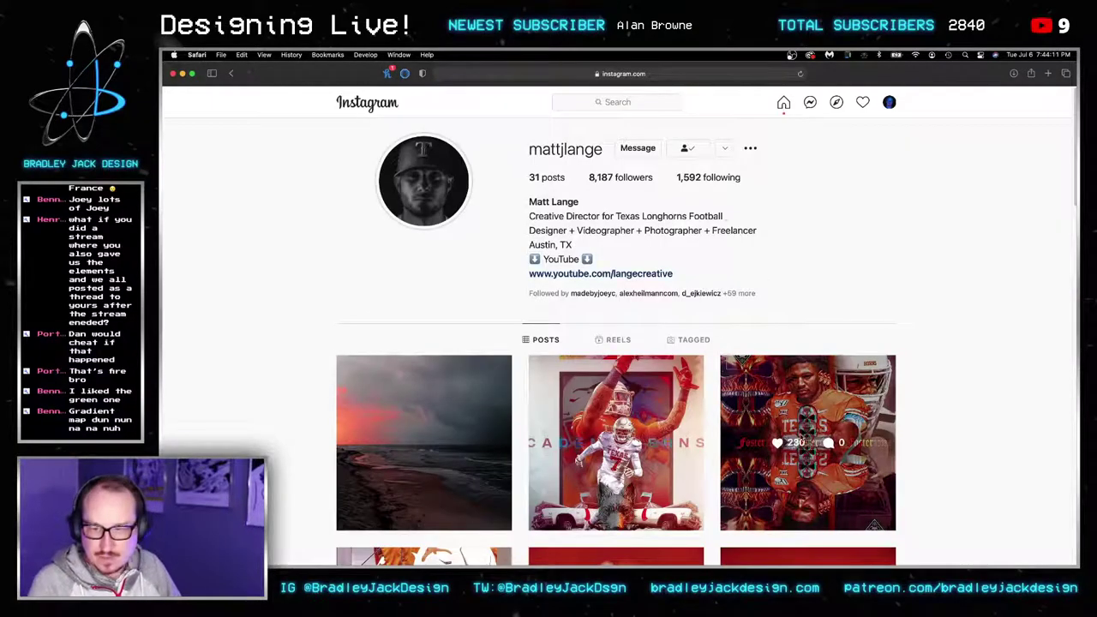
left_click(776, 386)
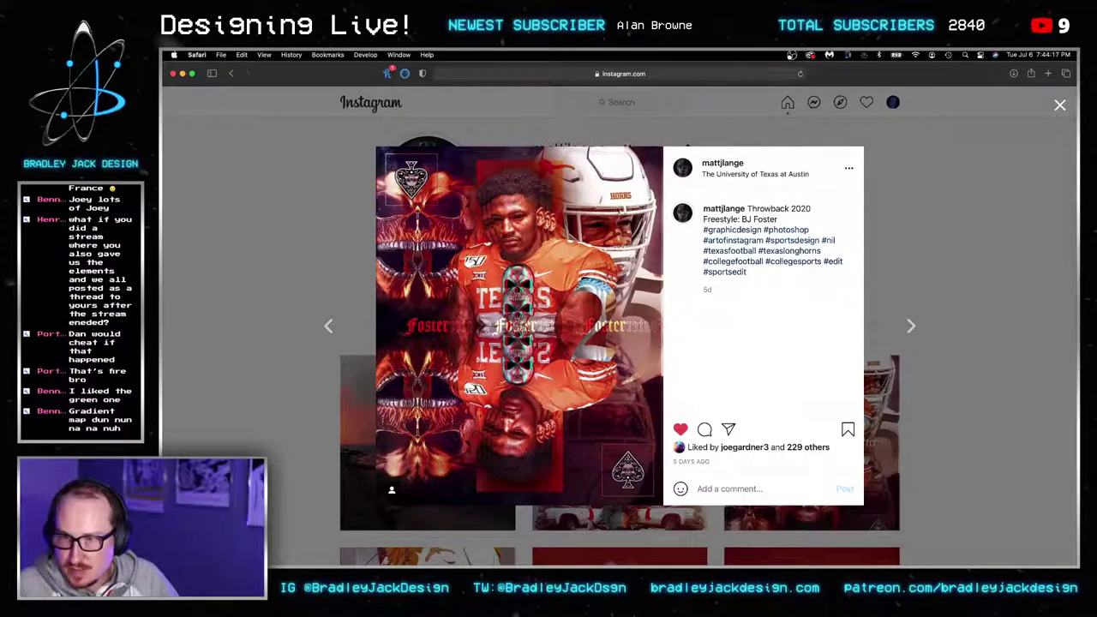
Close the Instagram post, switch back to Photoshop, and close the Color panel group.
left_click(975, 218)
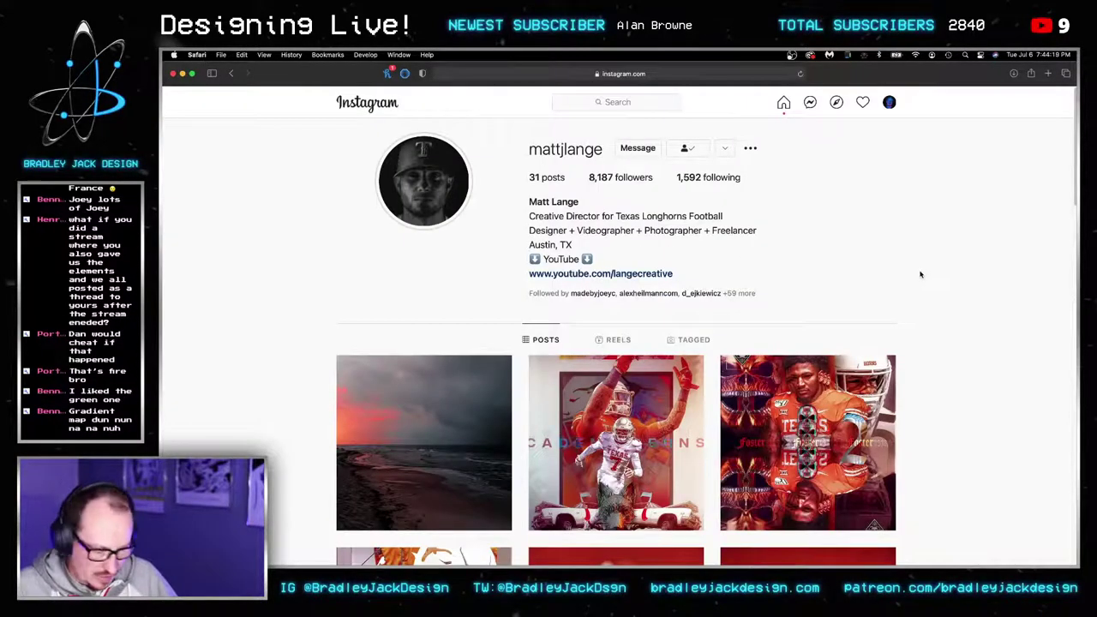
key("super+Tab")
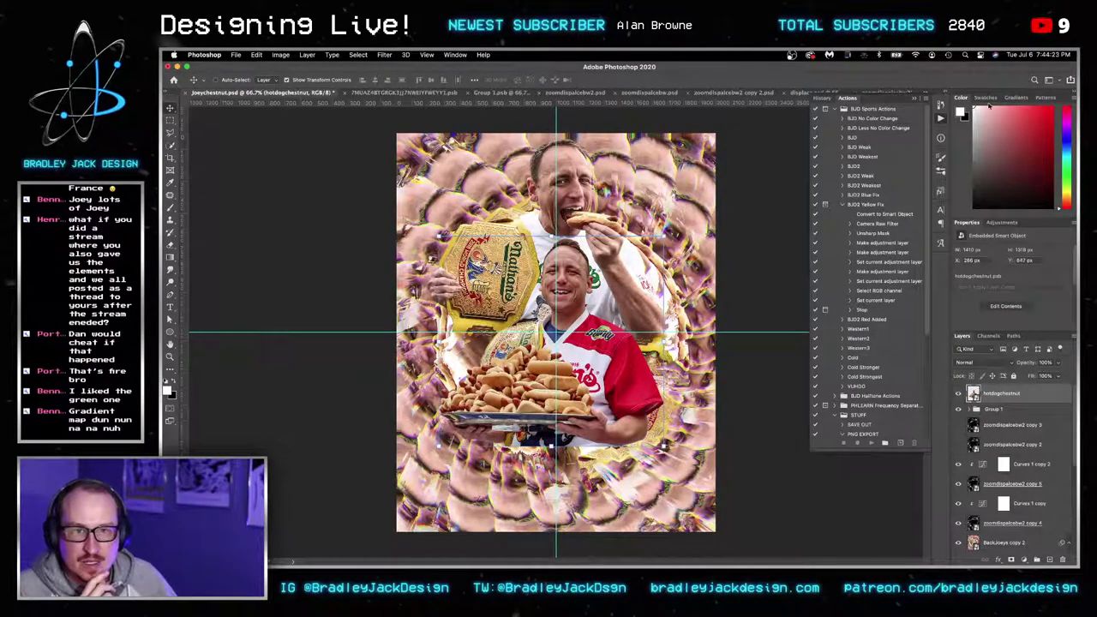
left_click(1073, 97)
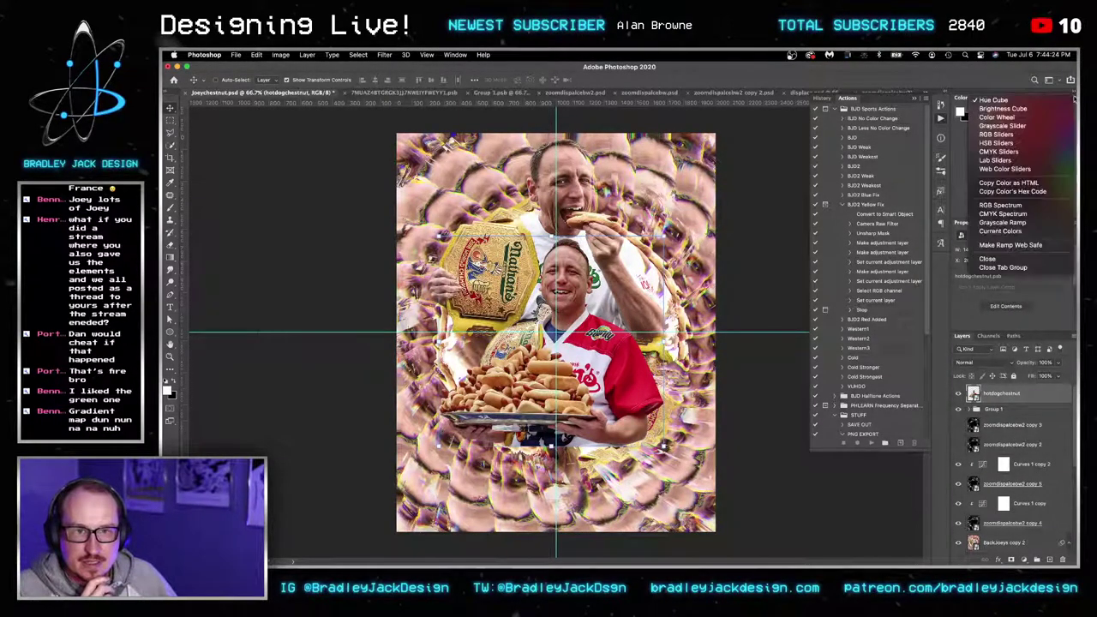
left_click(1017, 268)
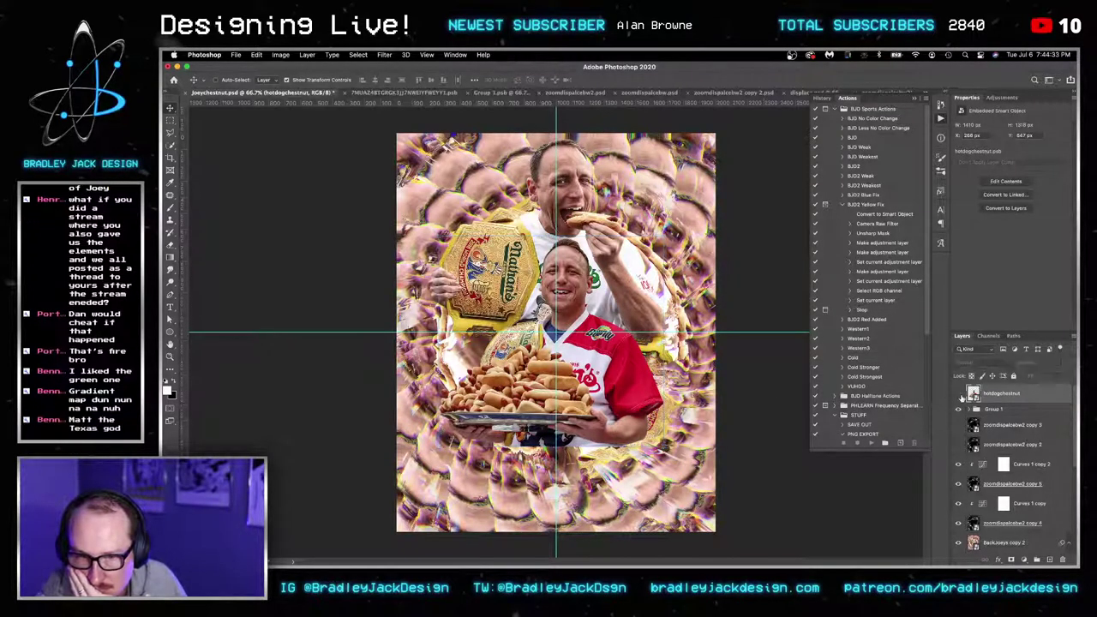
Hide the hotdogchestnut layer and expand Group 1 in the layer stack.
left_click(958, 409)
left_click(967, 411)
left_click(969, 411)
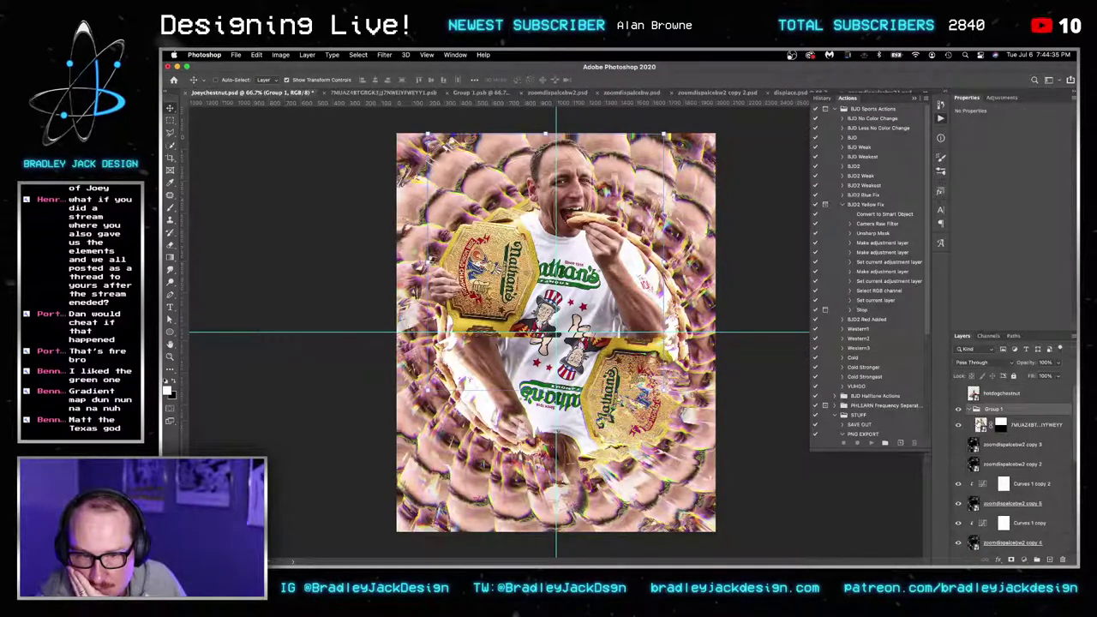
Duplicate the masked champion layer in Group 1, rotate the copy 180°, and place it upside down in the poster's lower half.
left_click(1018, 431)
key("ctrl+j")
key("ctrl+t")
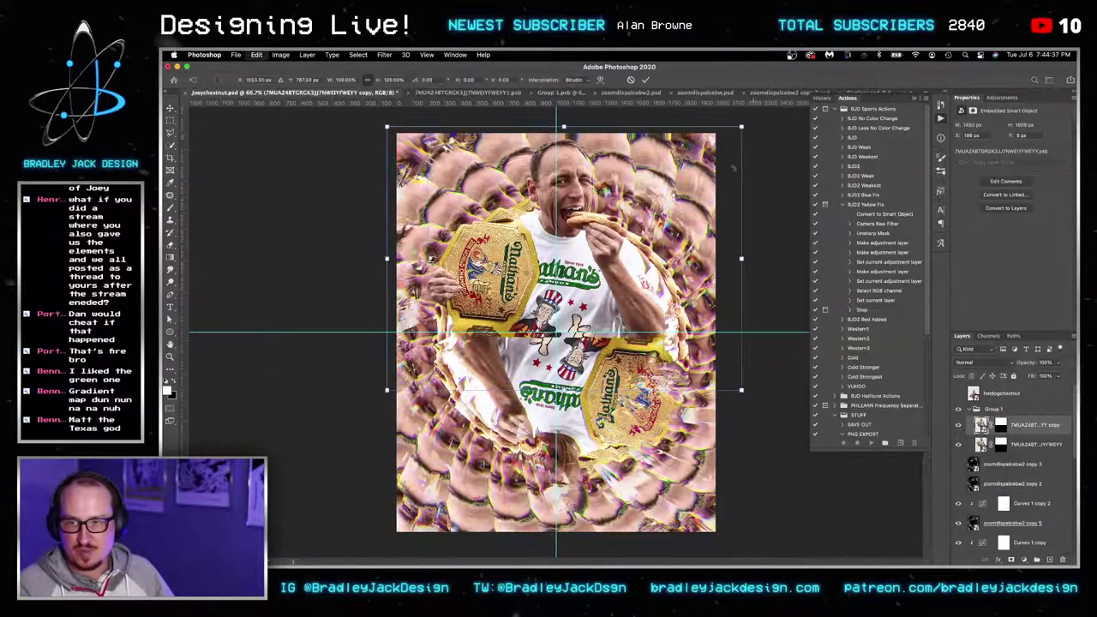
left_click_drag(755, 110, 417, 361)
left_click_drag(625, 254, 612, 409)
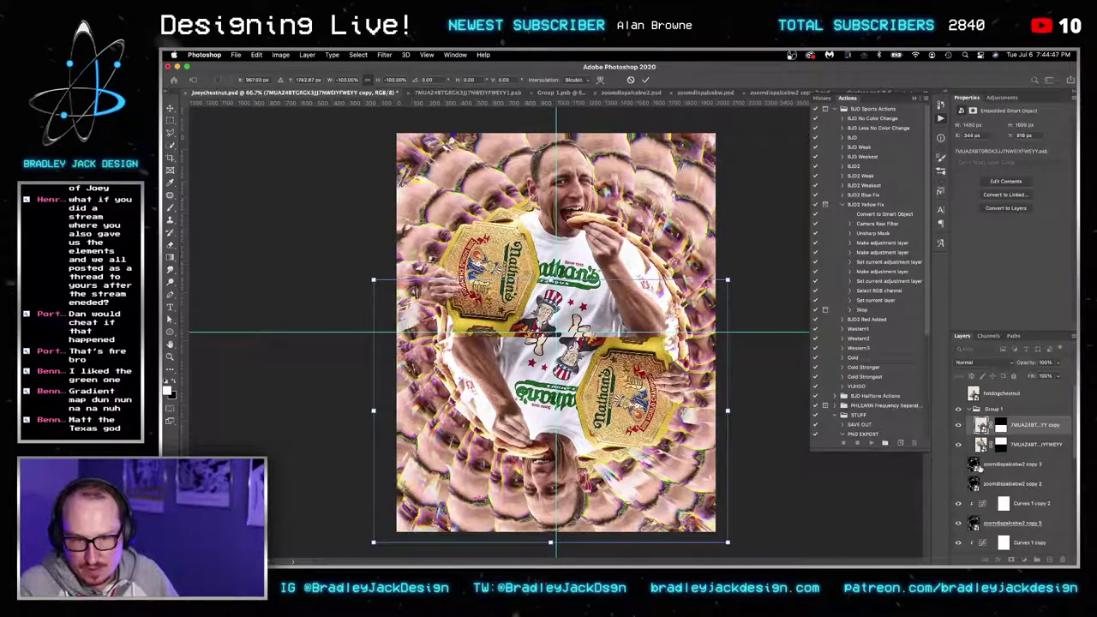
key("Return")
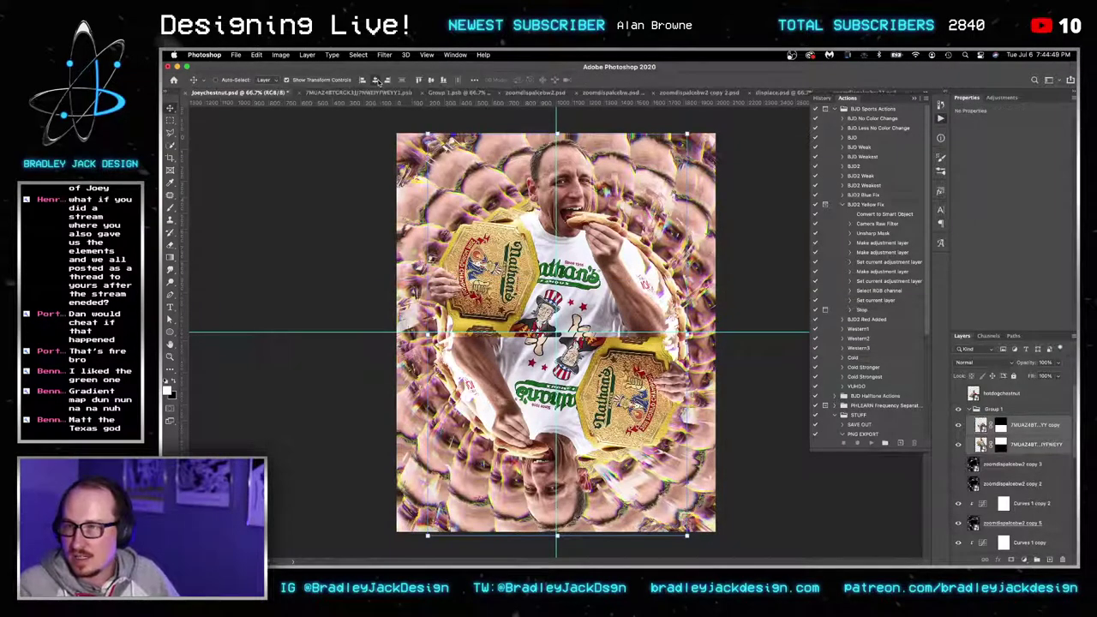
Try aligning the two champion layers by their horizontal centers, and undo the alignment.
left_click(376, 80)
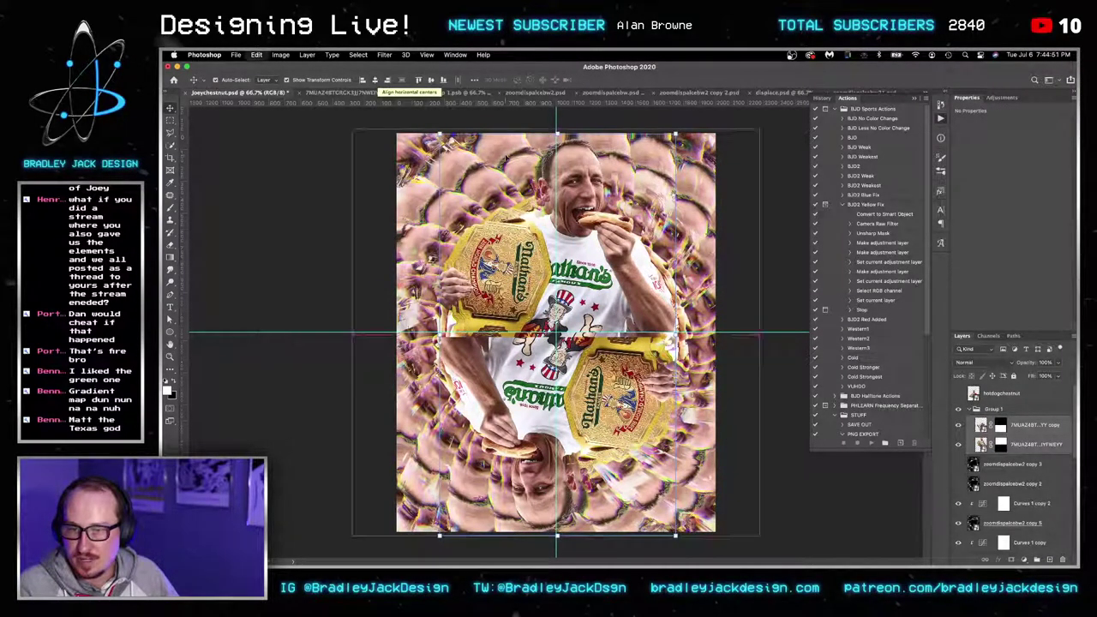
key("super+z")
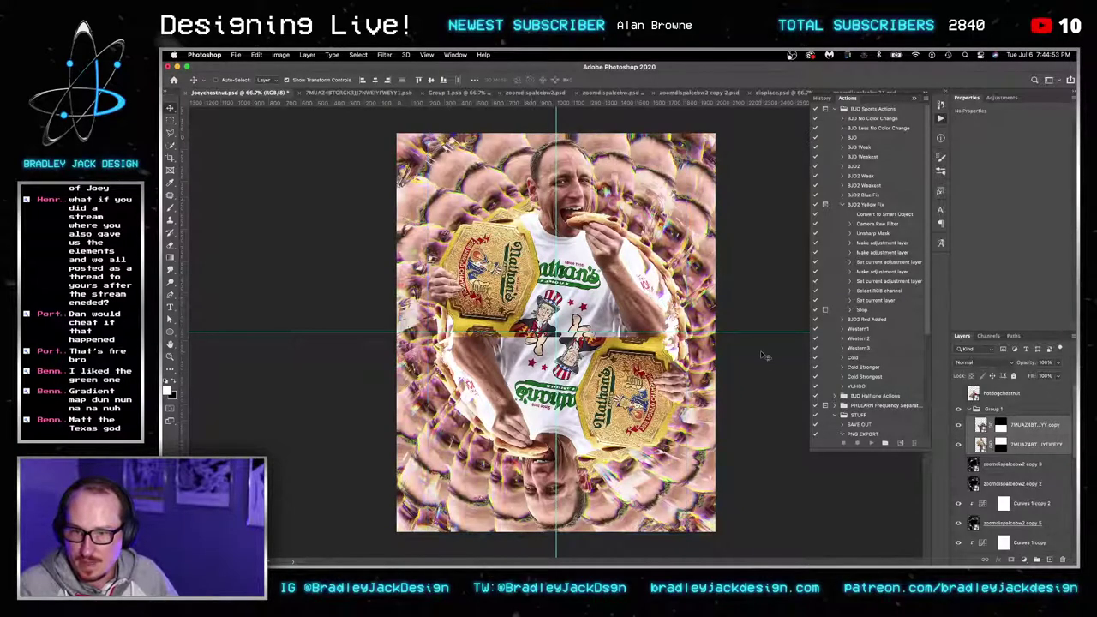
Nudge the upside-down champion copy up until its cut edge meets the horizontal center guide, and save the poster.
key("z")
left_click_drag(445, 333, 505, 336)
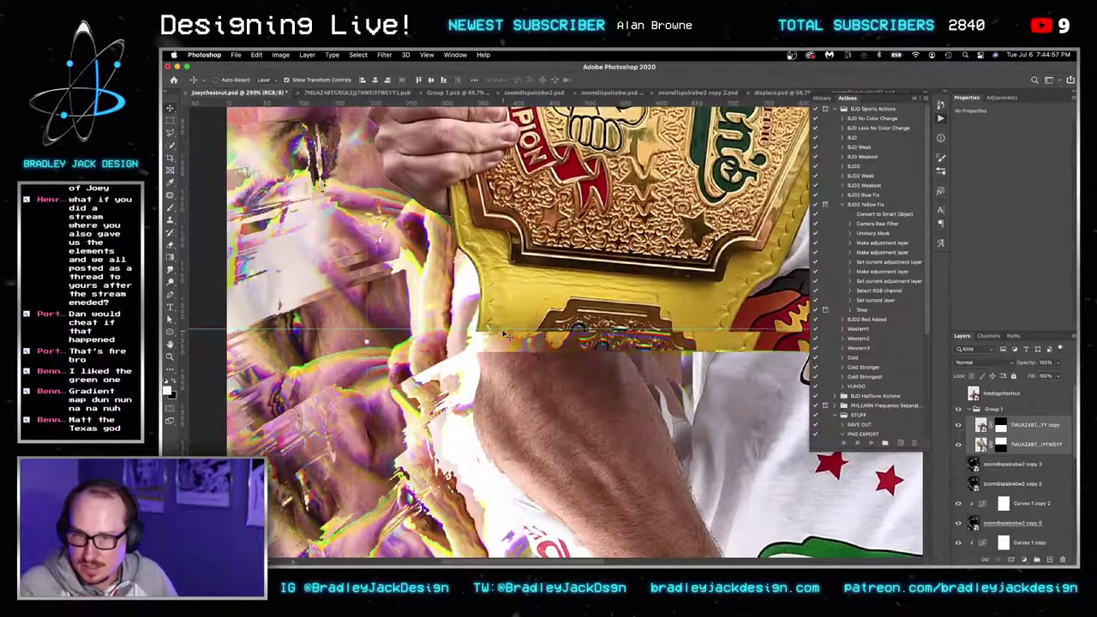
left_click(1025, 447)
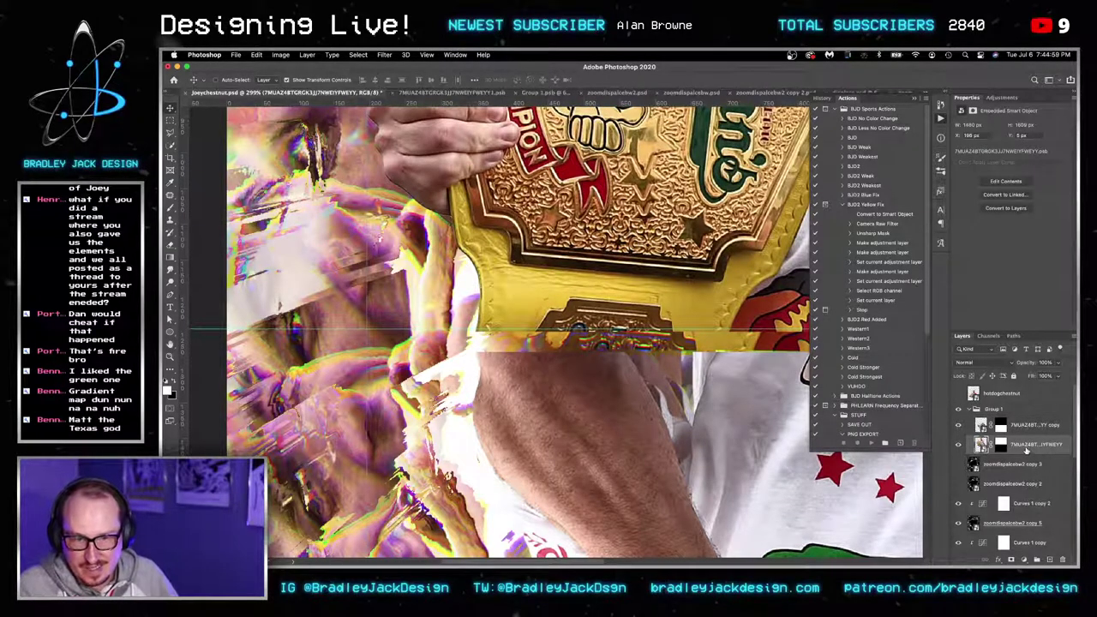
left_click(1025, 428)
key("Up")
key("Up")
key("Up")
key("Up")
key("Up")
key("Up")
key("Up")
key("Up")
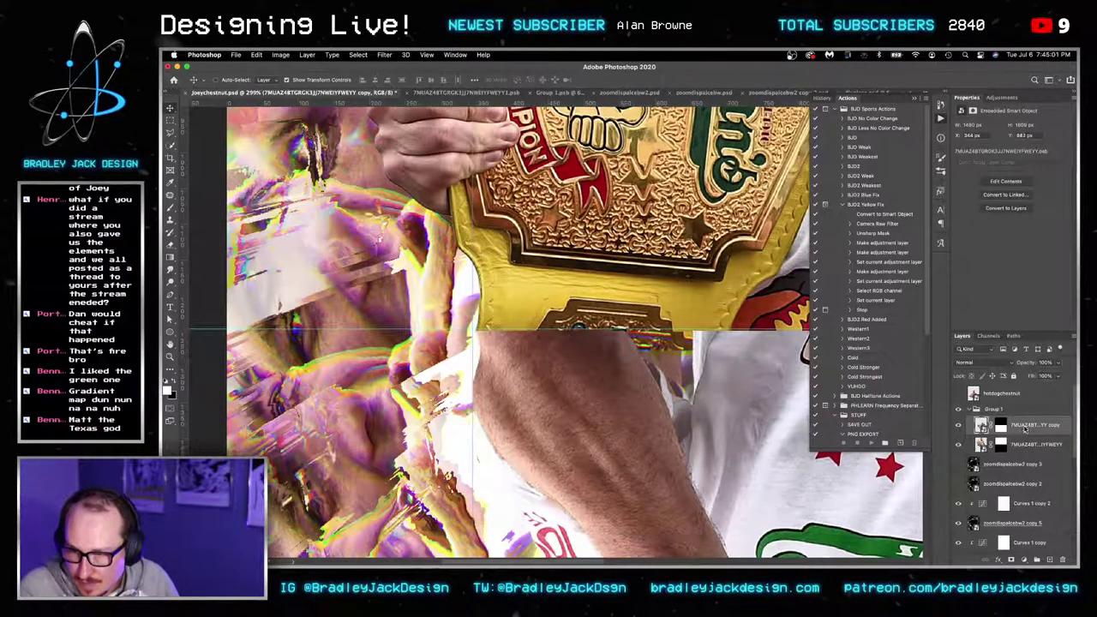
key("Up")
key("Up")
key("Up")
key("Up")
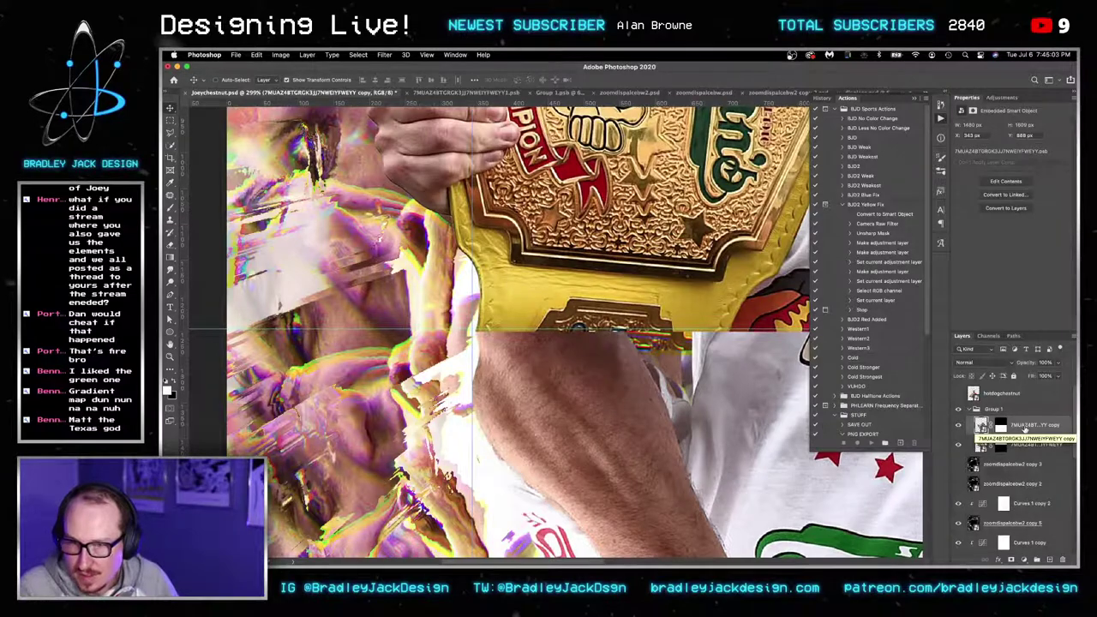
scroll(724, 326, "down", 5)
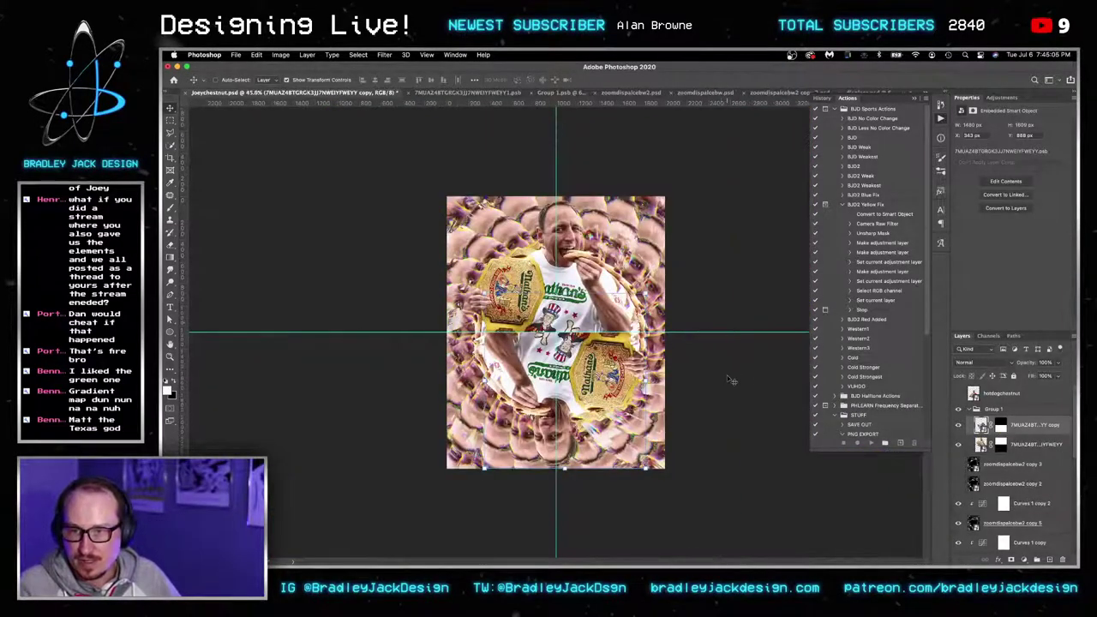
key("ctrl+s")
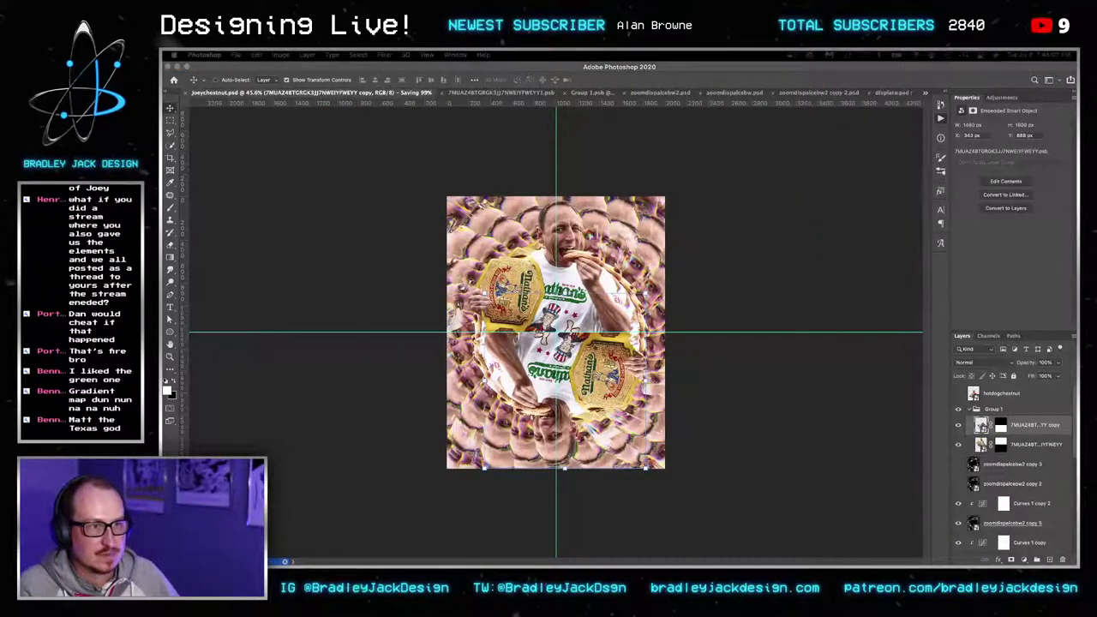
Switch to Safari, minimize the Instagram window, and return to the Photoshop poster.
key("super+Tab")
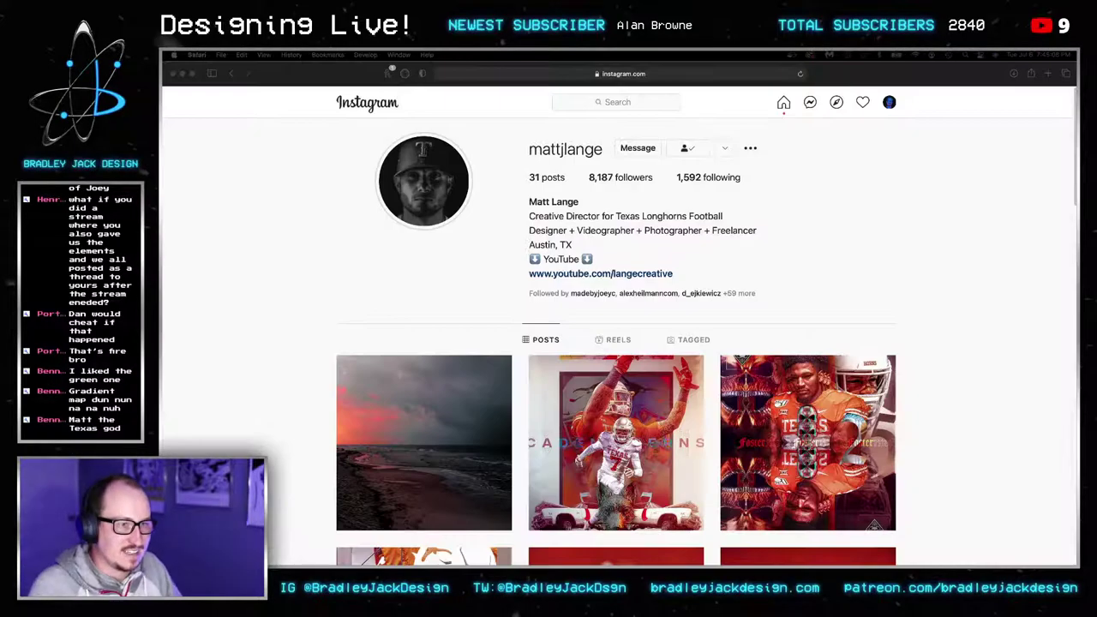
left_click(182, 73)
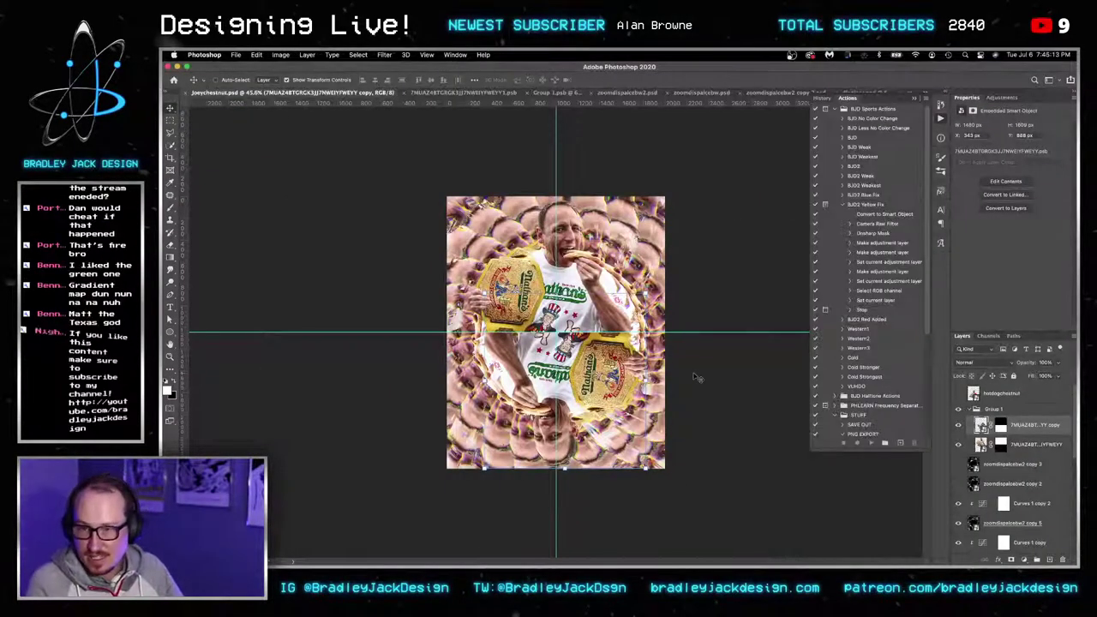
Place HotDogBrush.png from Downloads, put its layer just below Group 1, and move the hot dog up behind the champion's head.
left_click(1004, 397)
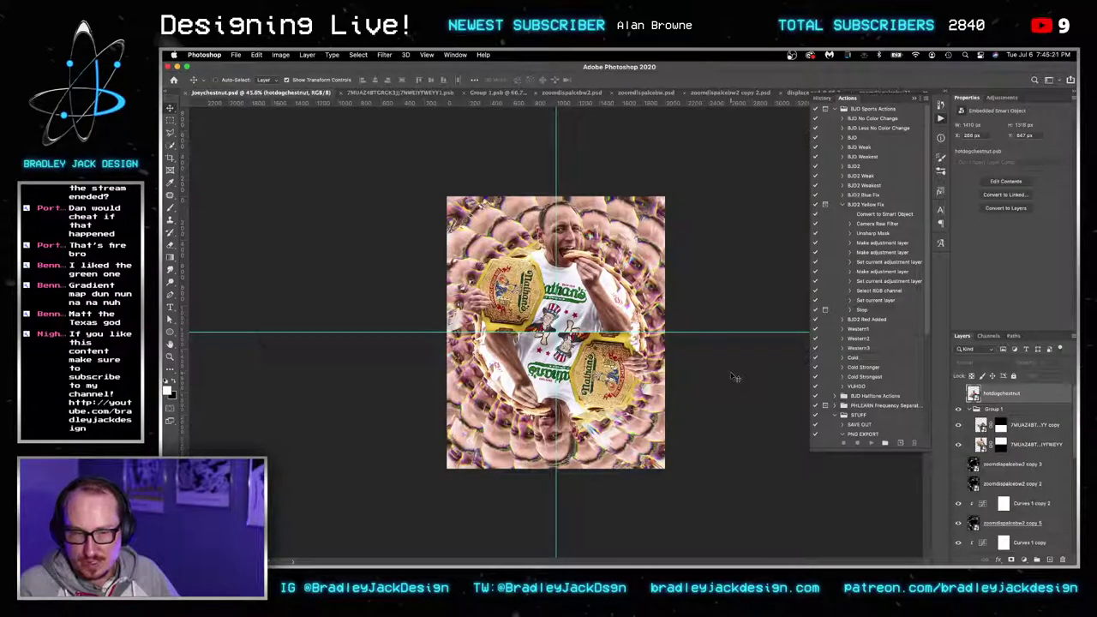
left_click(808, 535)
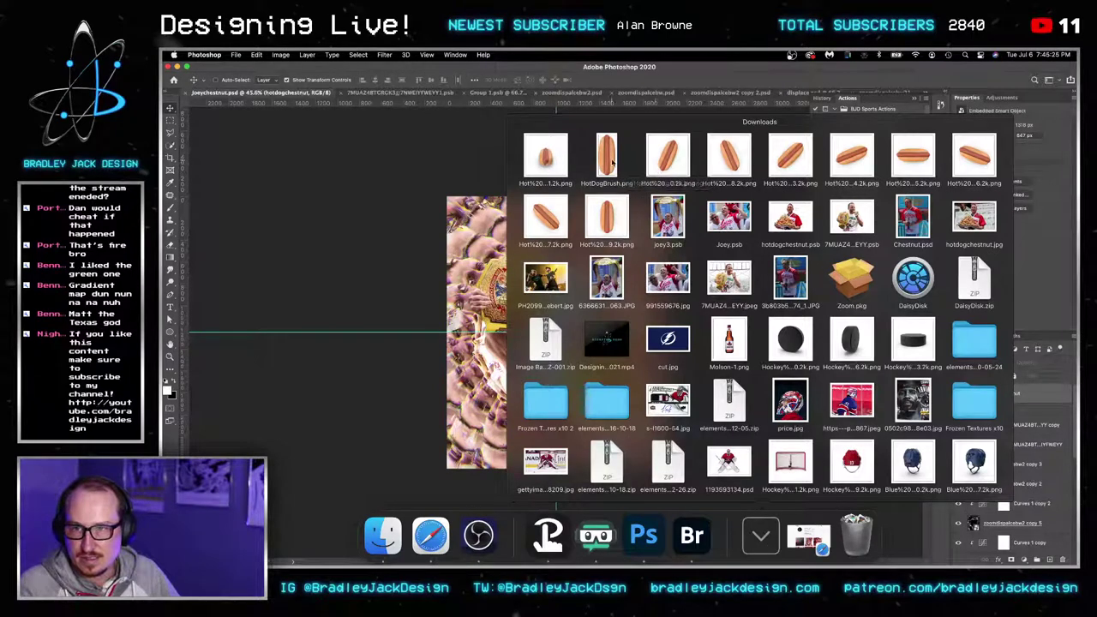
left_click_drag(658, 173, 630, 279)
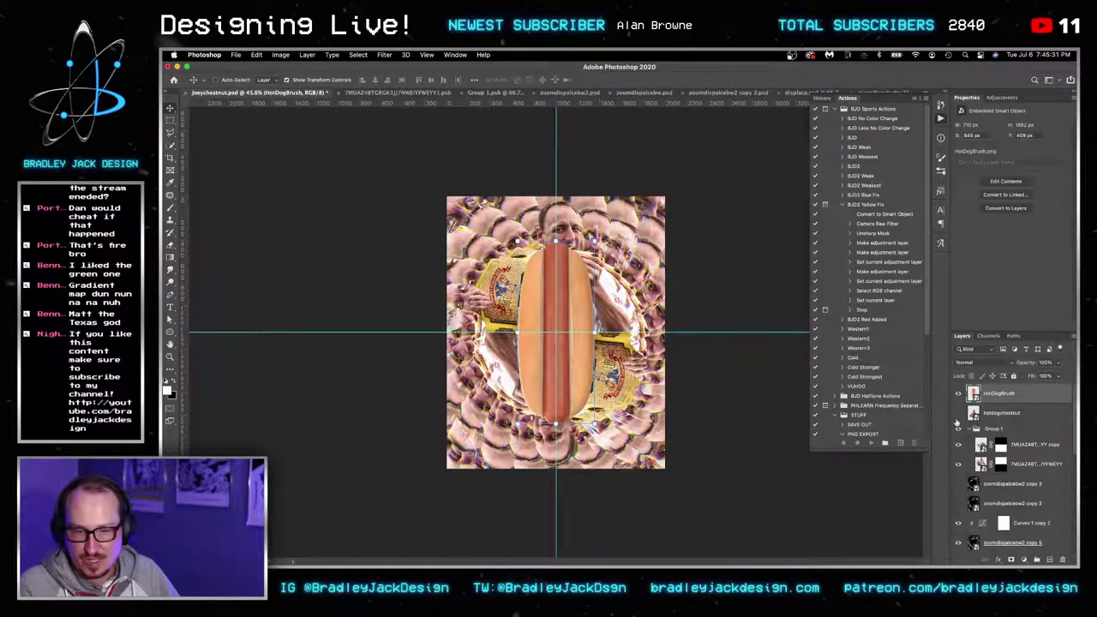
left_click_drag(990, 395, 995, 465)
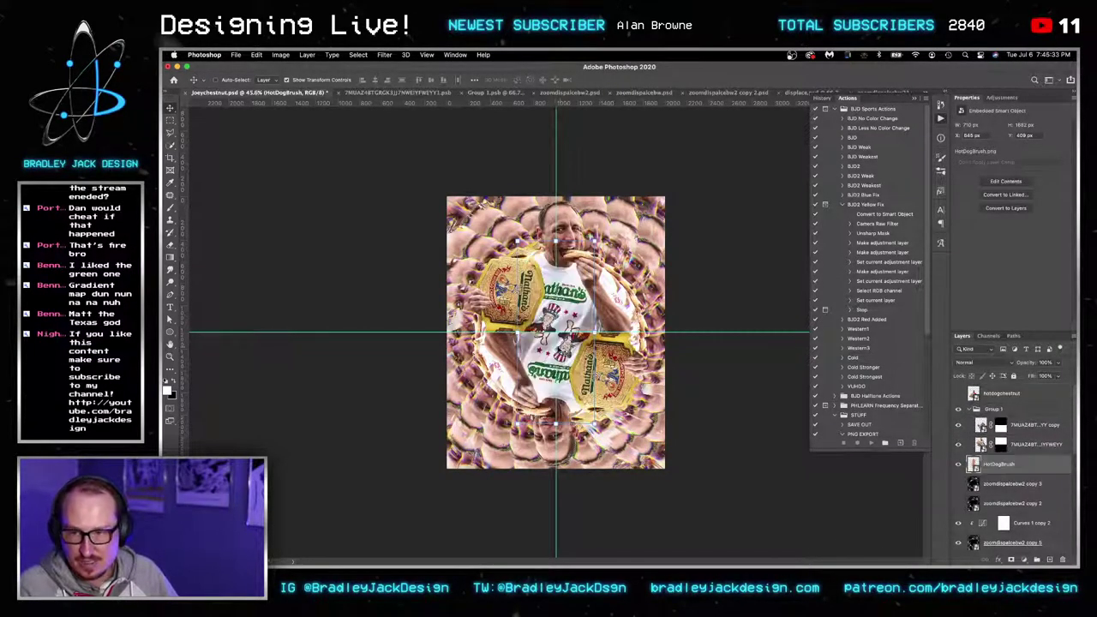
key("super+z")
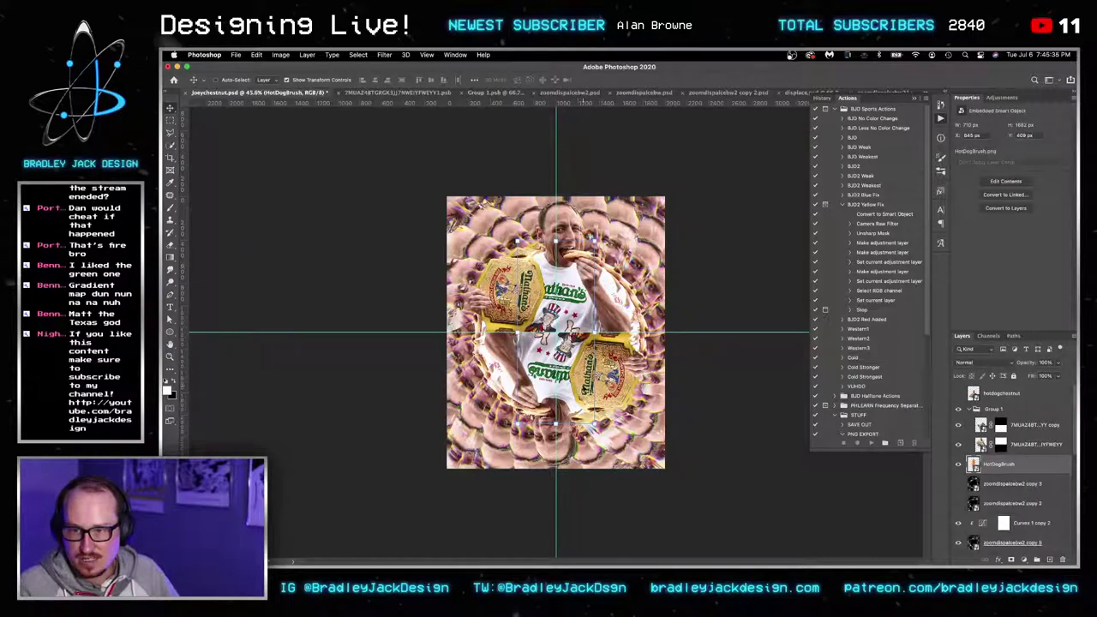
left_click_drag(585, 384, 589, 334)
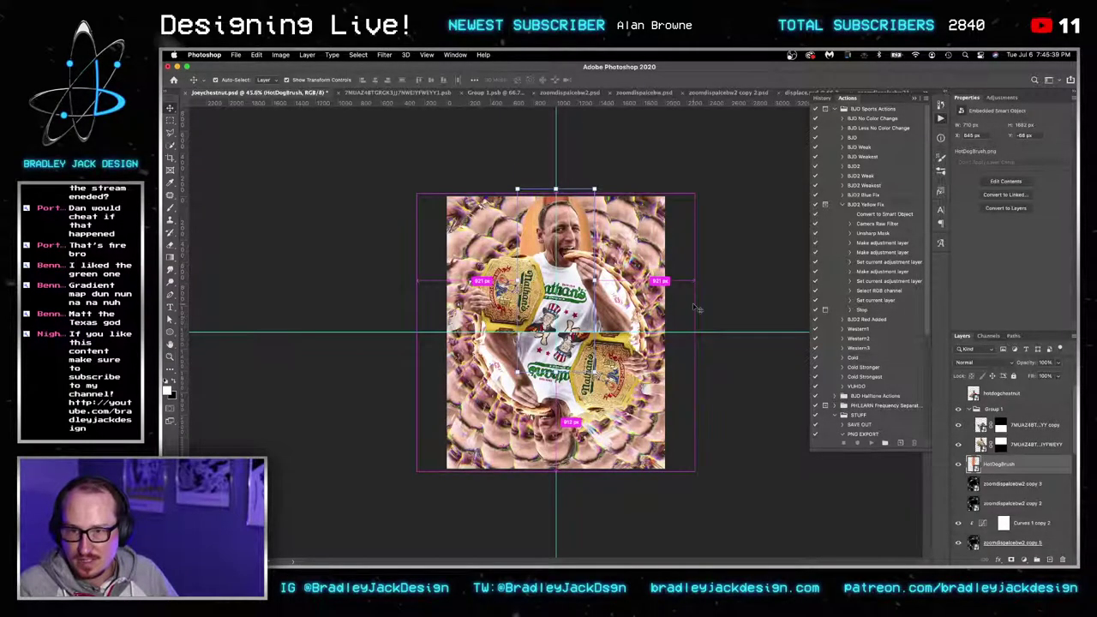
Show the Brushes collection and look through its preset groups and options for a suitable brush.
key("super+Tab")
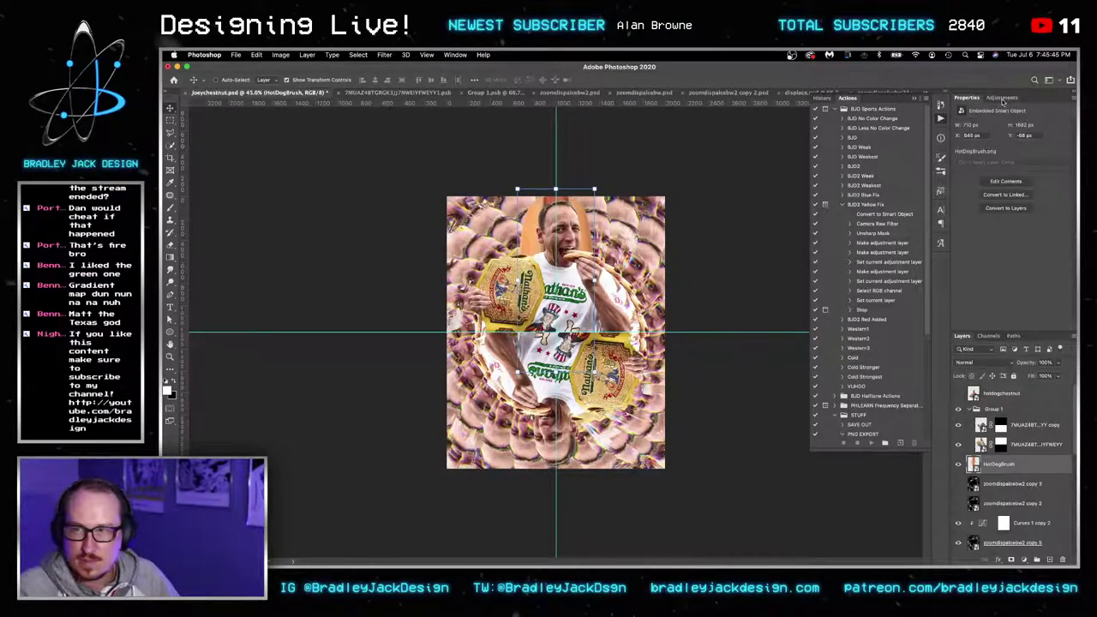
left_click(455, 55)
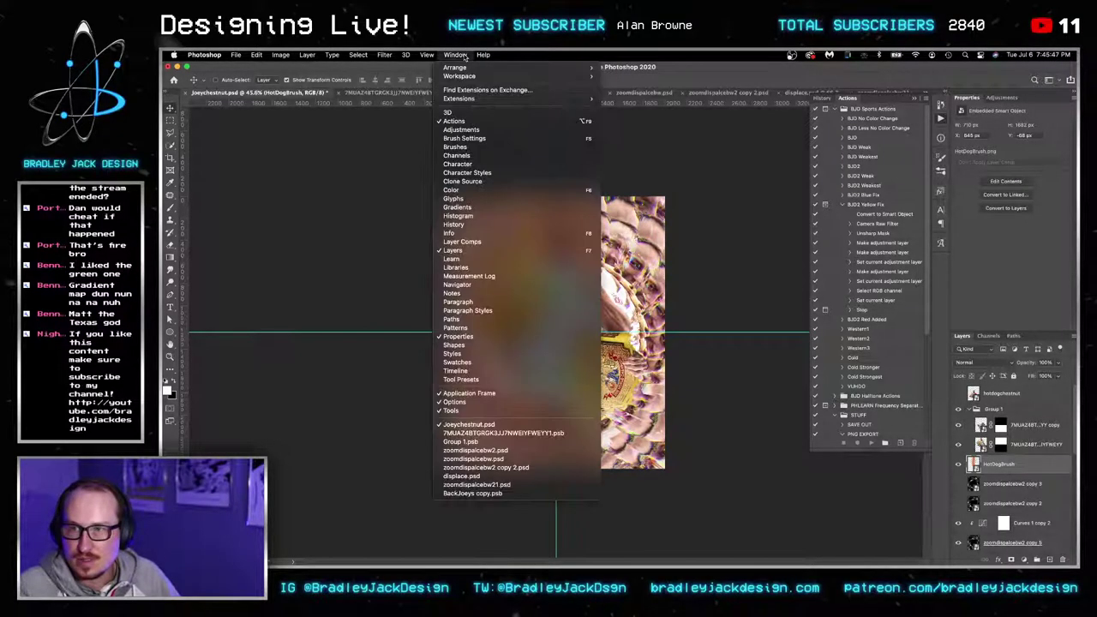
left_click(470, 149)
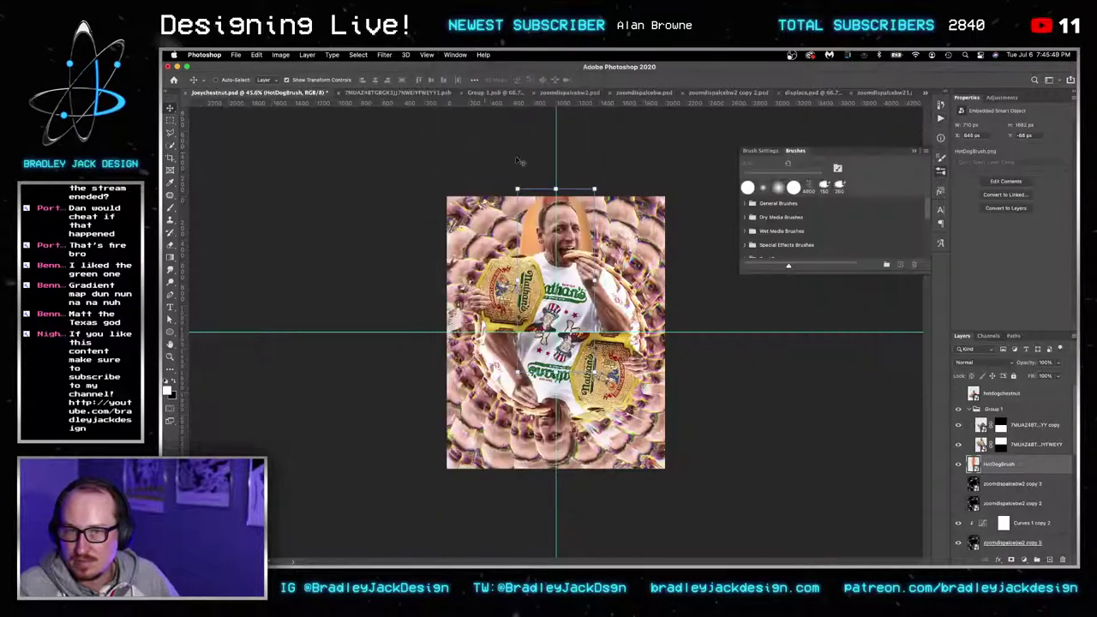
scroll(807, 229, "down", 5)
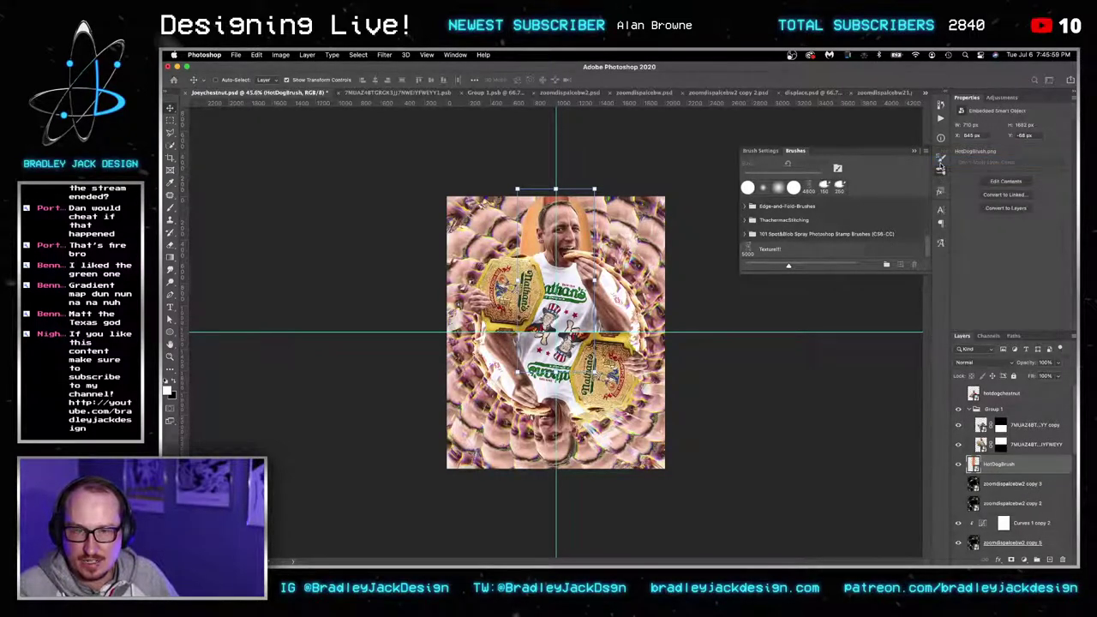
left_click(936, 251)
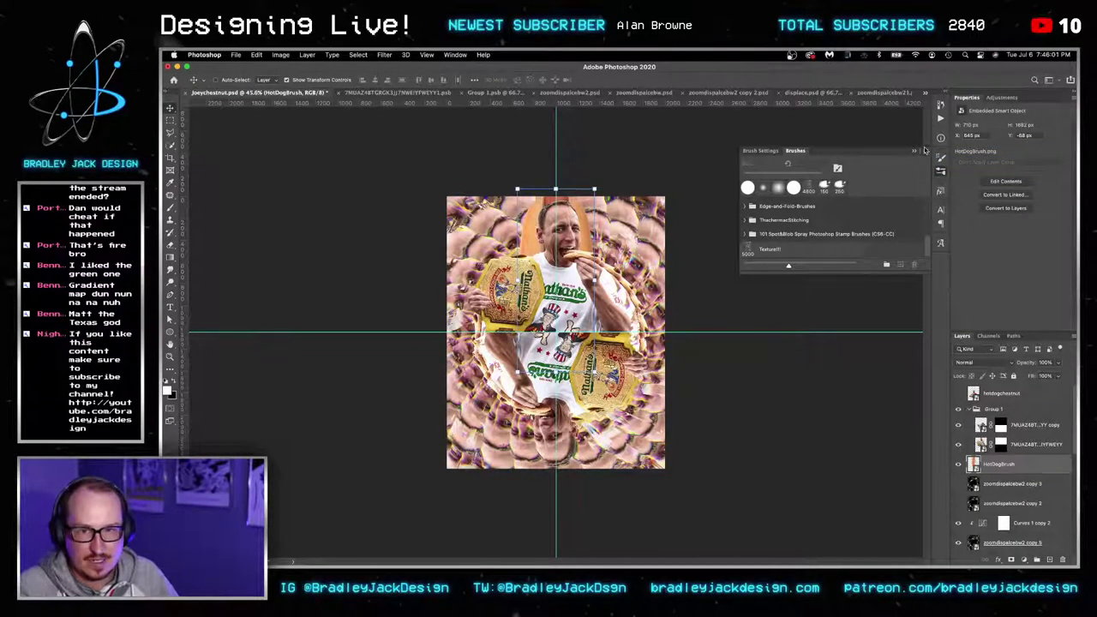
left_click(922, 150)
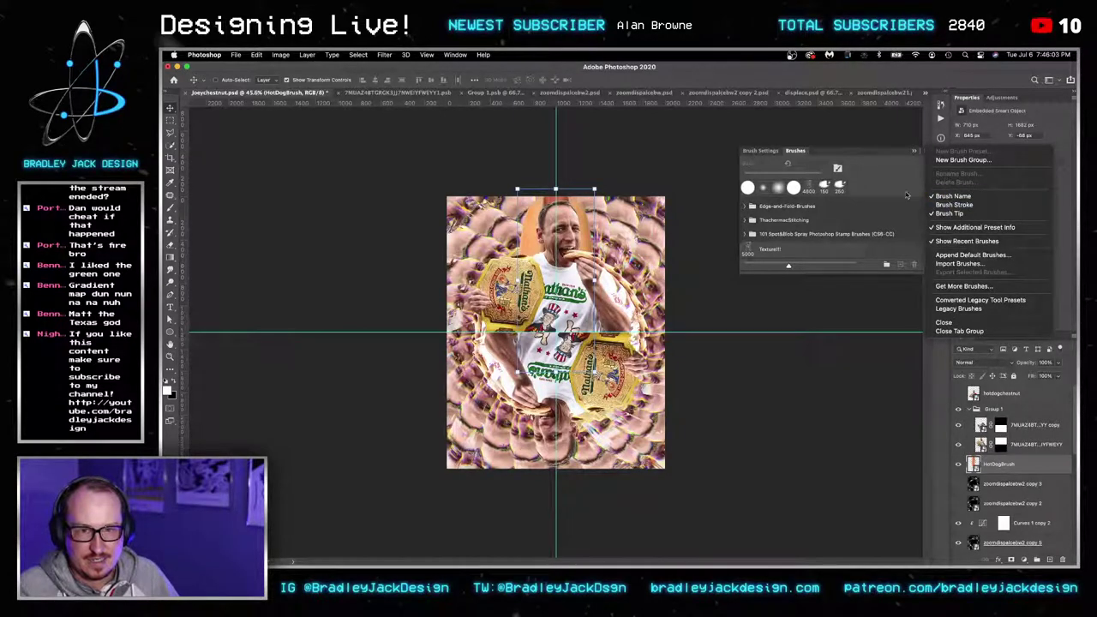
left_click(883, 161)
Move the hot dog down to Y 246 px and try to define a brush preset from it, cancelling the naming.
left_click_drag(522, 207, 536, 242)
left_click(279, 55)
mouse_move(256, 55)
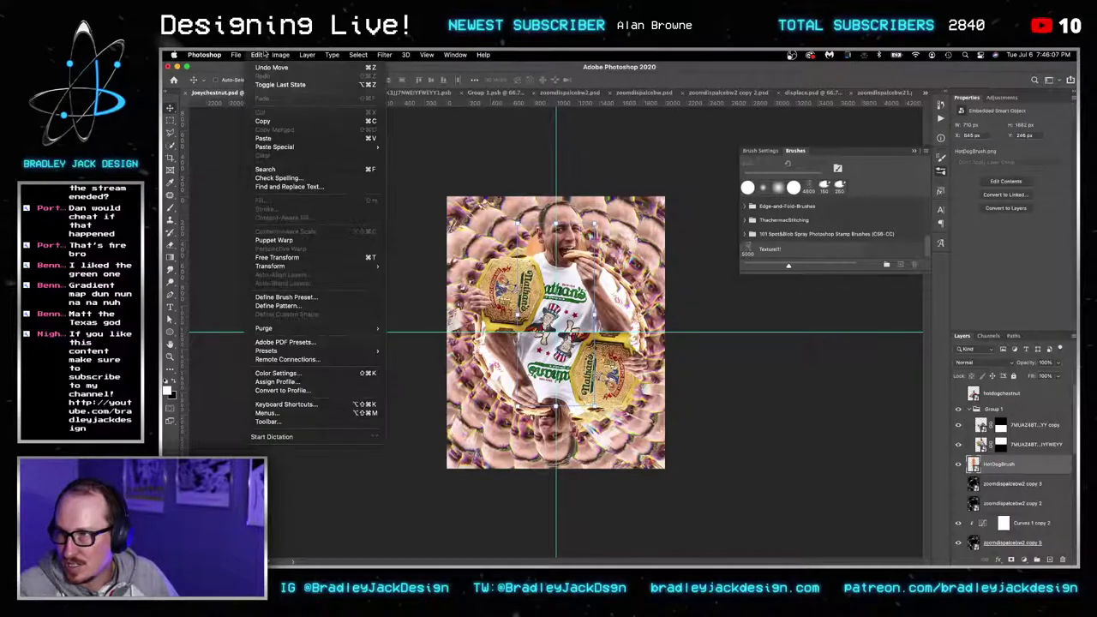
left_click(315, 297)
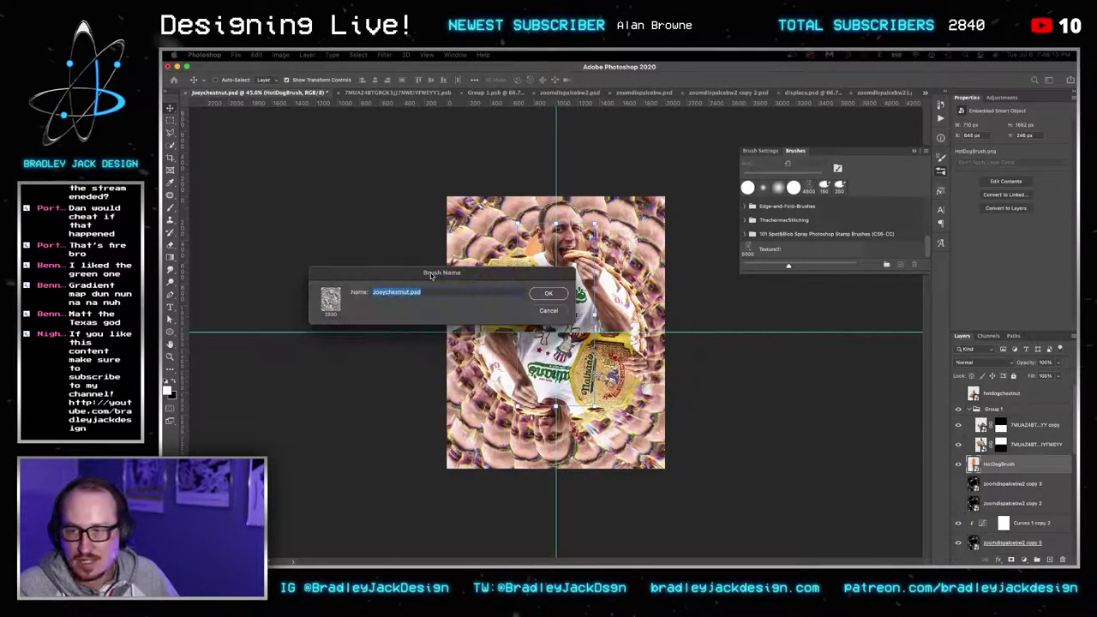
left_click(548, 310)
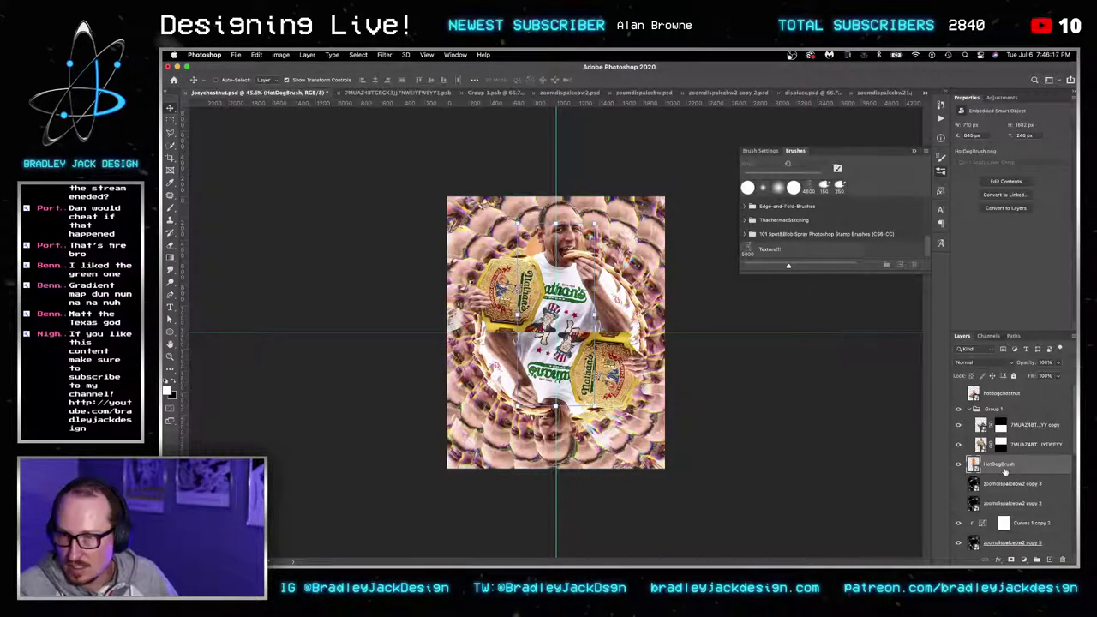
Delete the HotDogBrush layer and select the hotdogchestnut layer.
key("BackSpace")
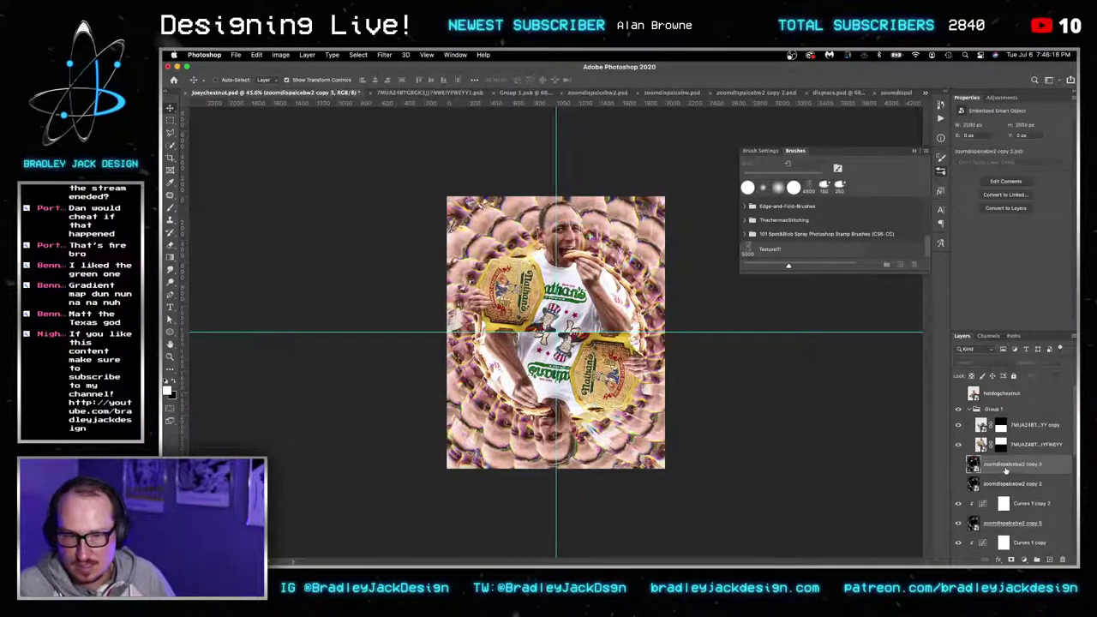
left_click(1001, 394)
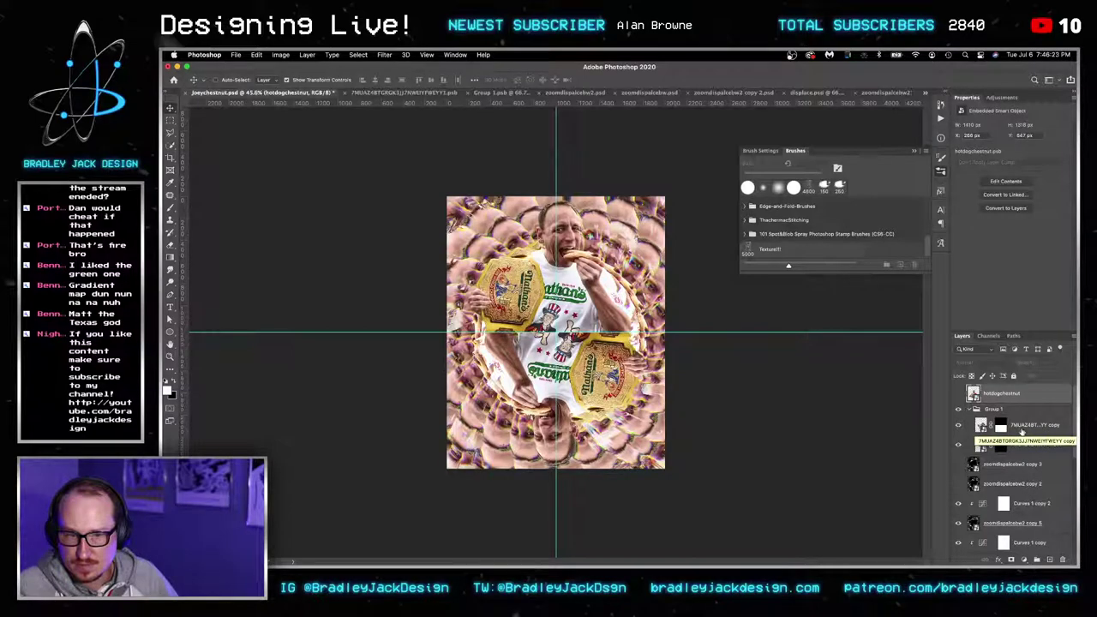
Open the contents of the nested smart objects BackJoeys copy, BackJoeys and Group 1 copy 4 in turn.
double_click(975, 447)
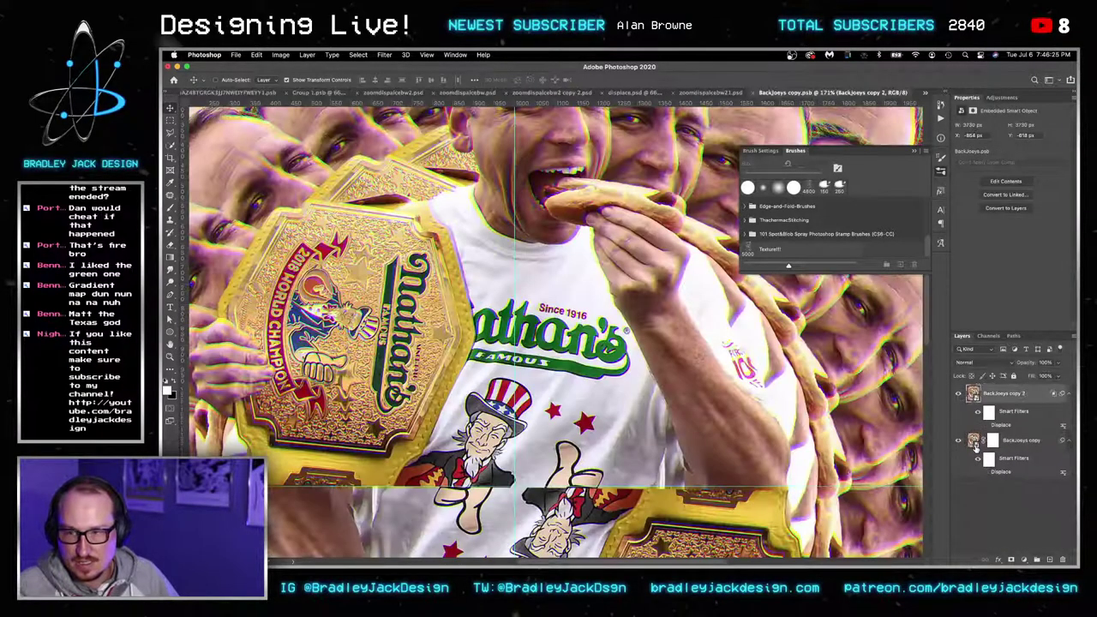
key("super+0")
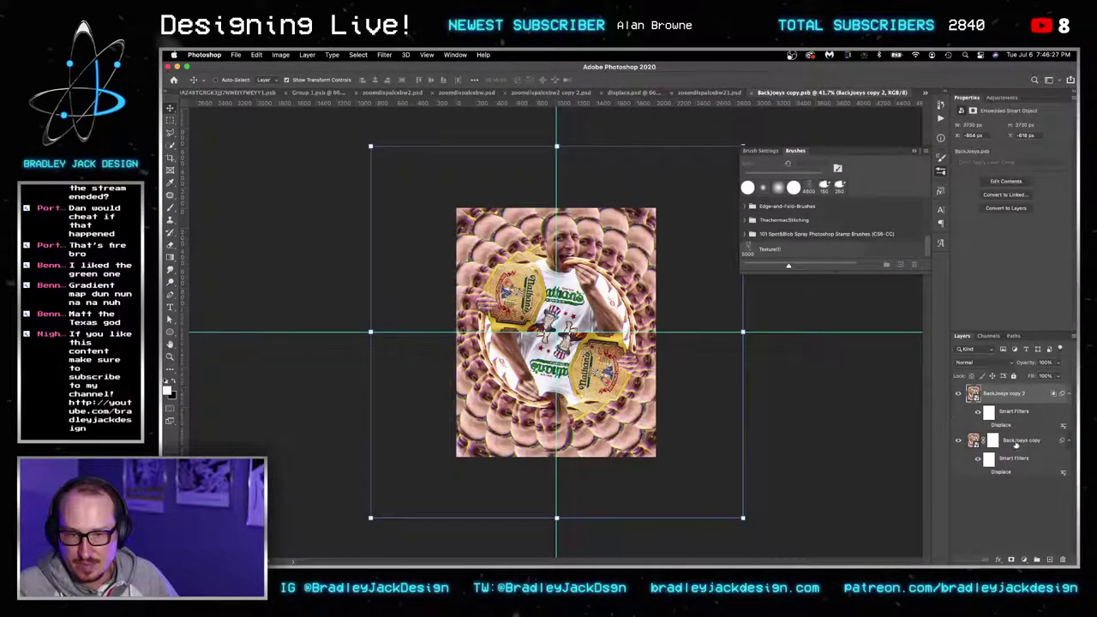
left_click(969, 441)
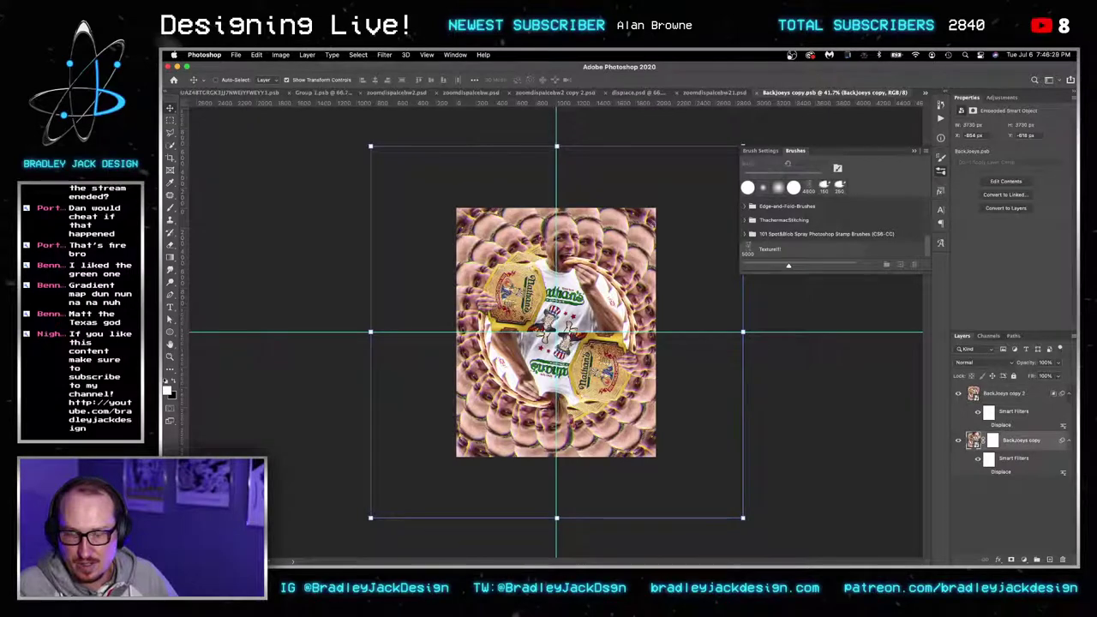
double_click(974, 439)
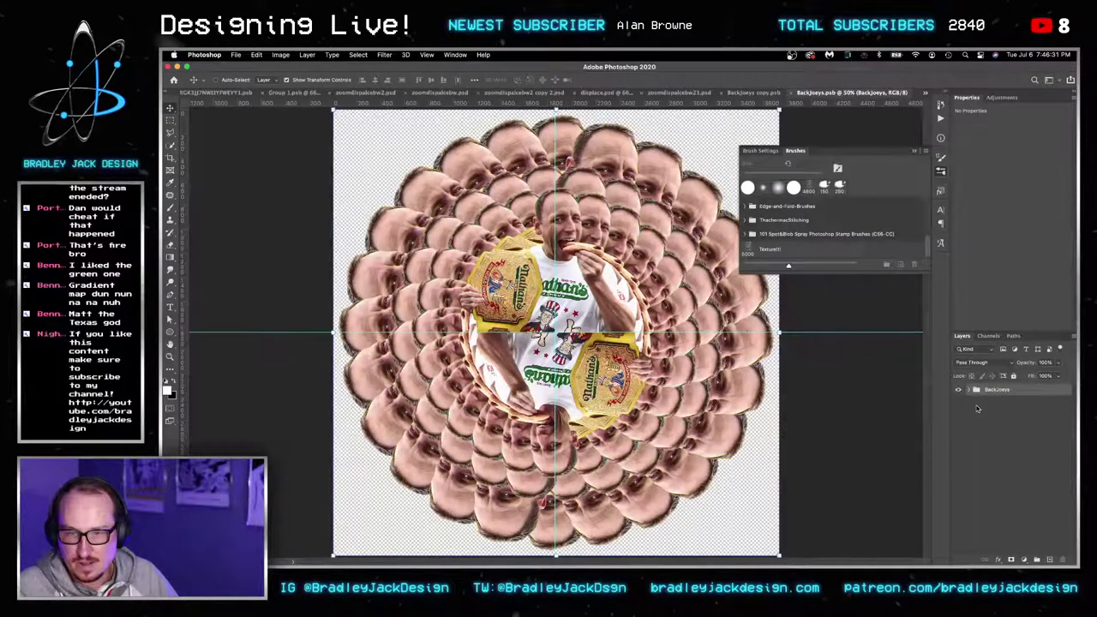
right_click(683, 302)
left_click(702, 322)
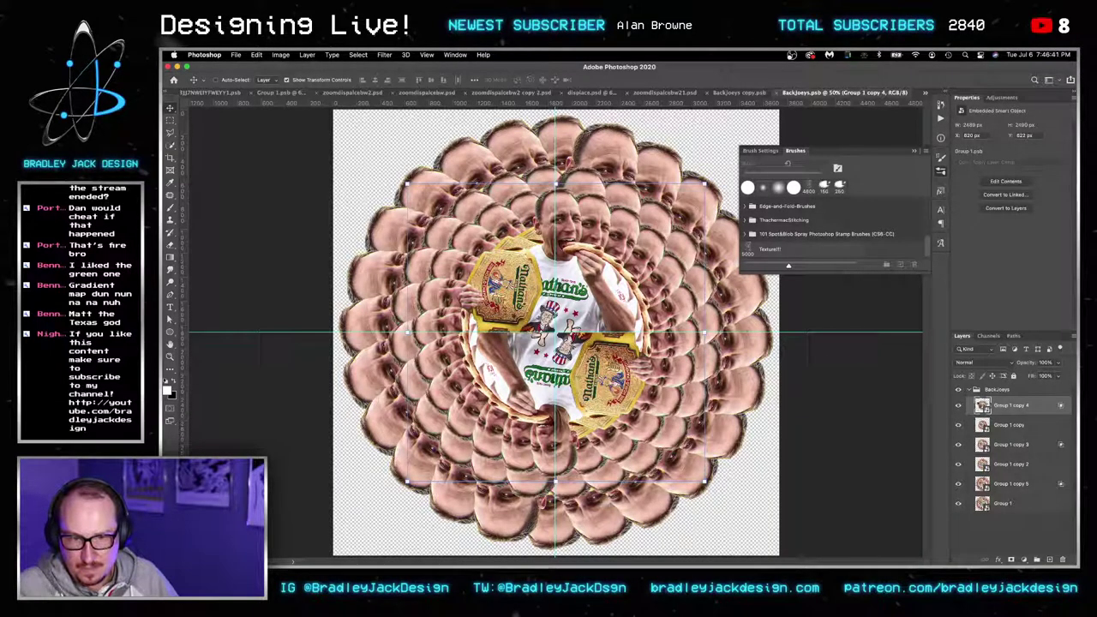
double_click(982, 405)
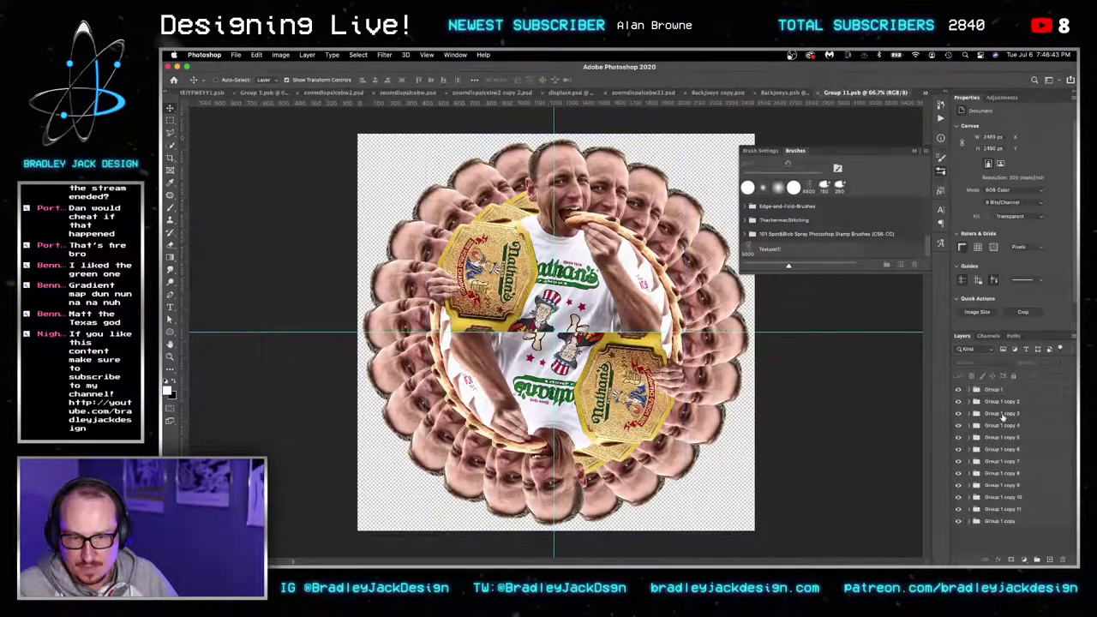
Filter the layer list of the champion ring to show only smart objects.
left_click(1003, 415)
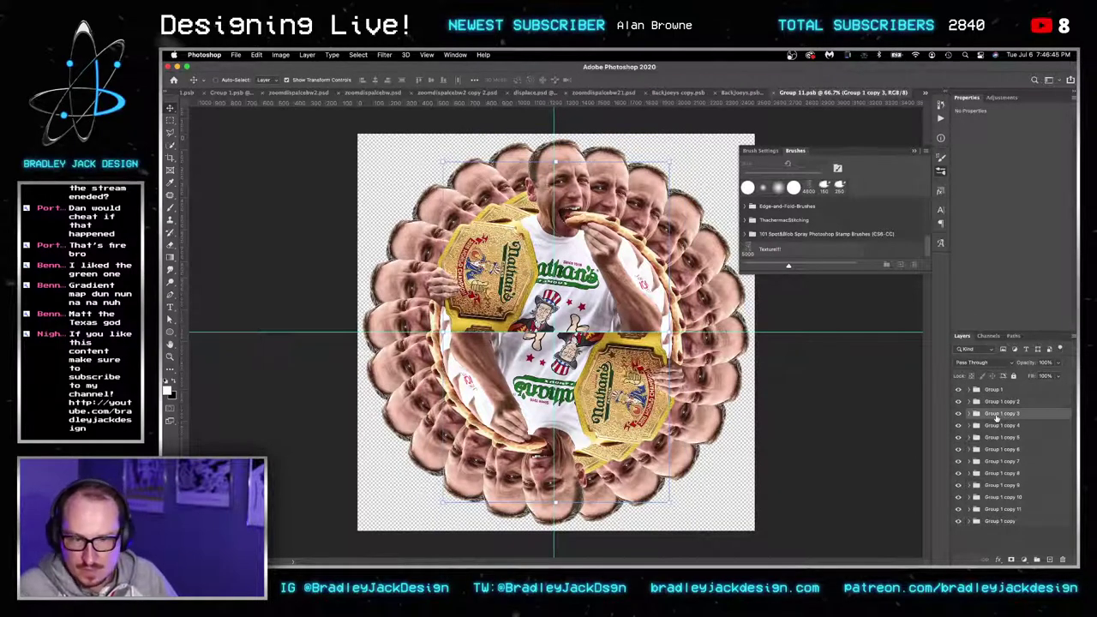
left_click(1003, 350)
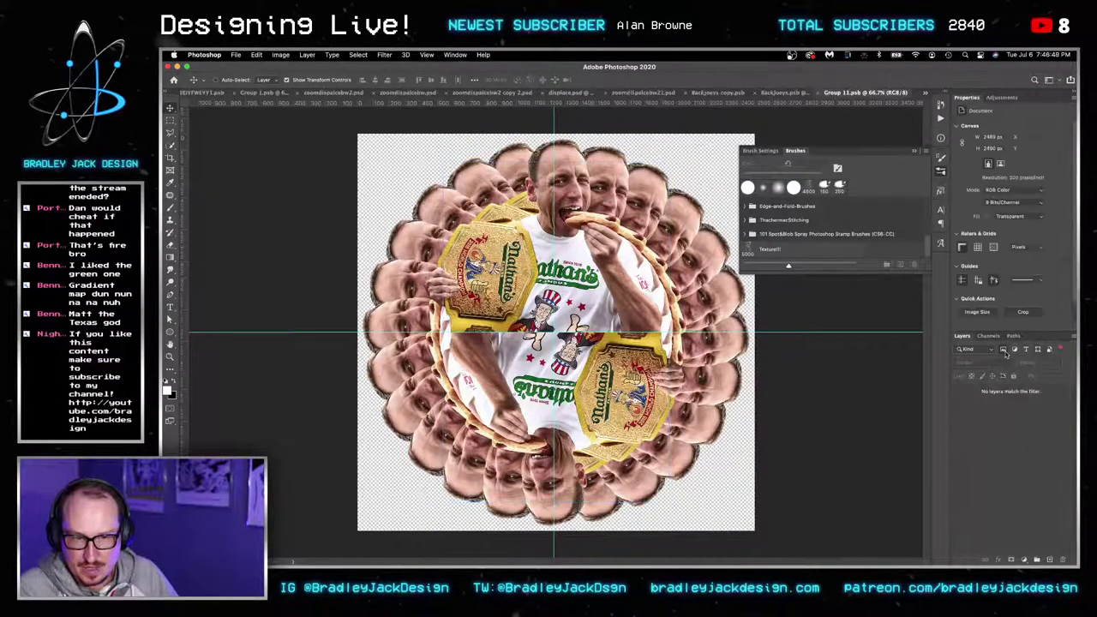
left_click(1004, 351)
left_click(1038, 349)
left_click(1037, 350)
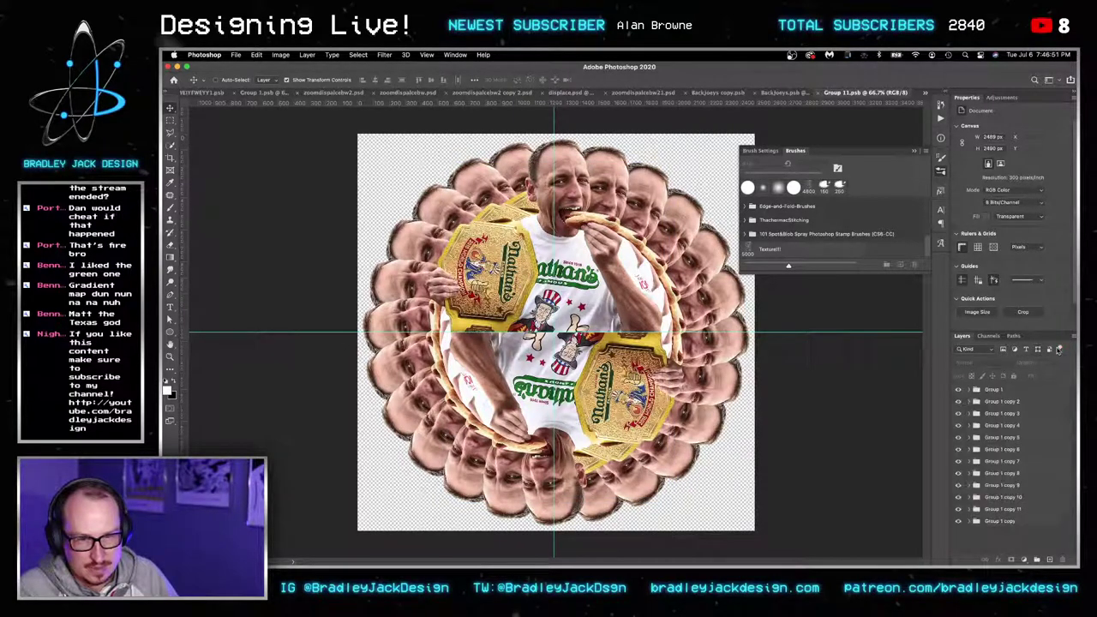
left_click(1049, 350)
Invert the colours of six champion smart objects spaced around the ring.
left_click(1031, 433)
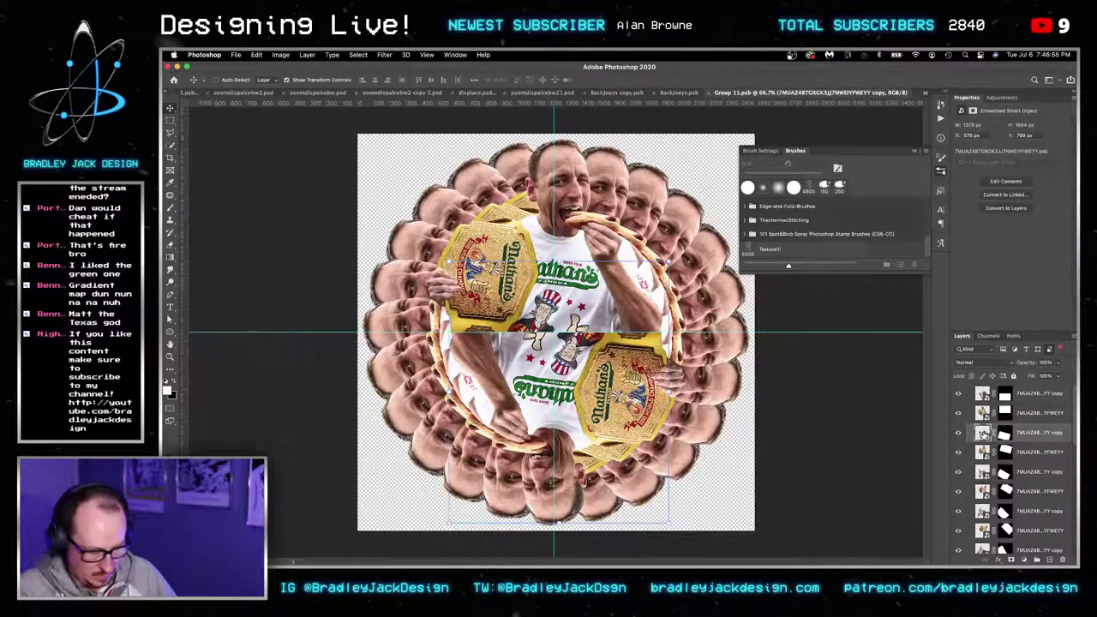
key("super+i")
scroll(982, 519, "down", 3)
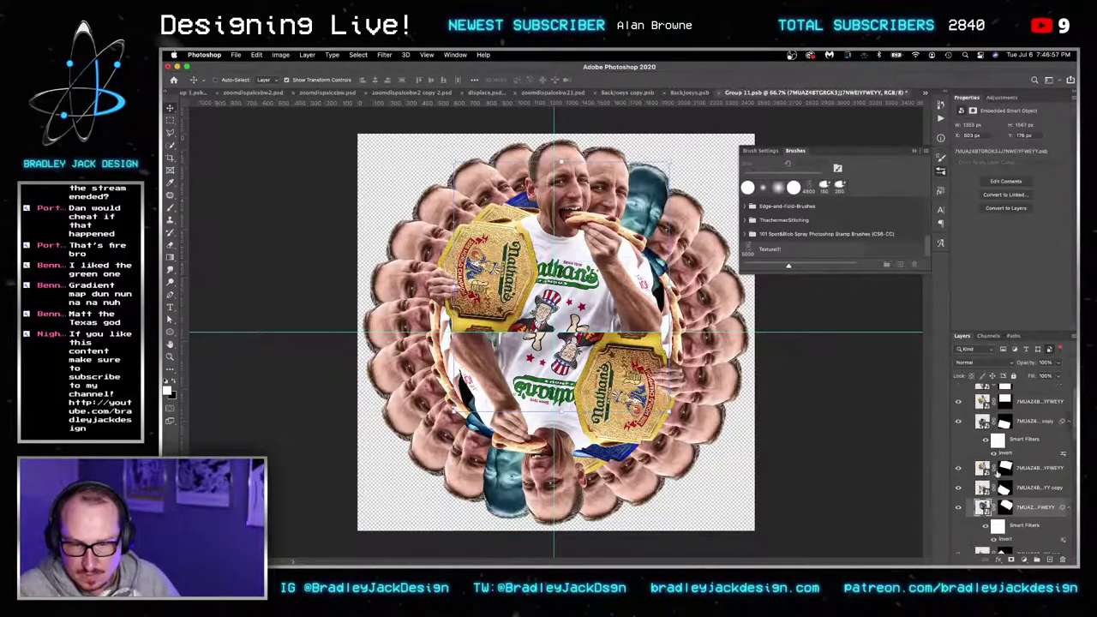
left_click(985, 524)
key("super+i")
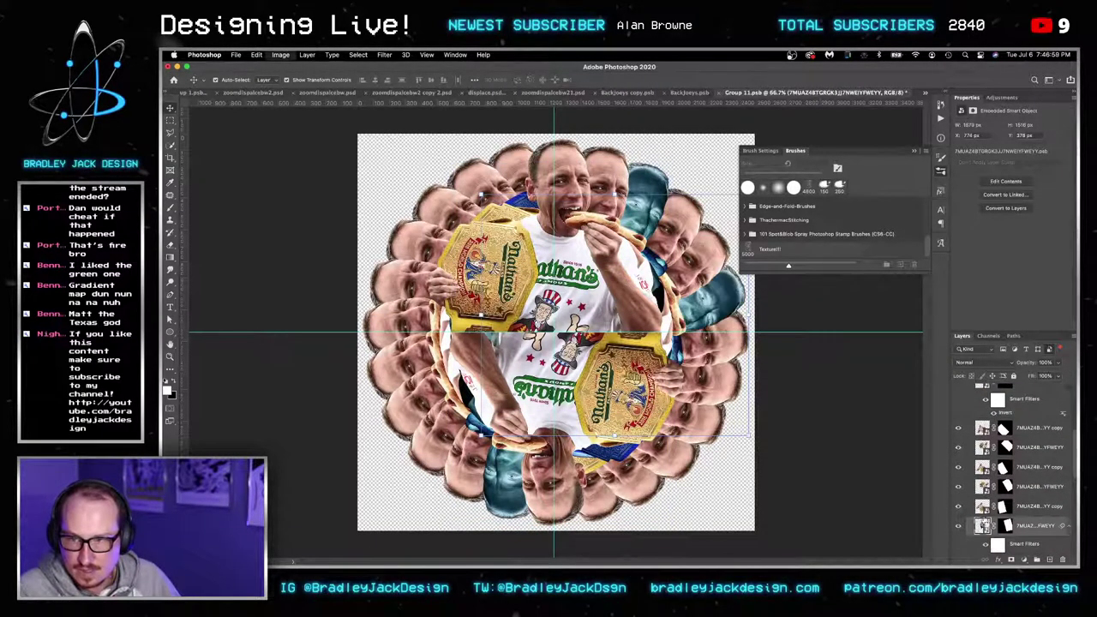
scroll(983, 520, "down", 4)
left_click(982, 521)
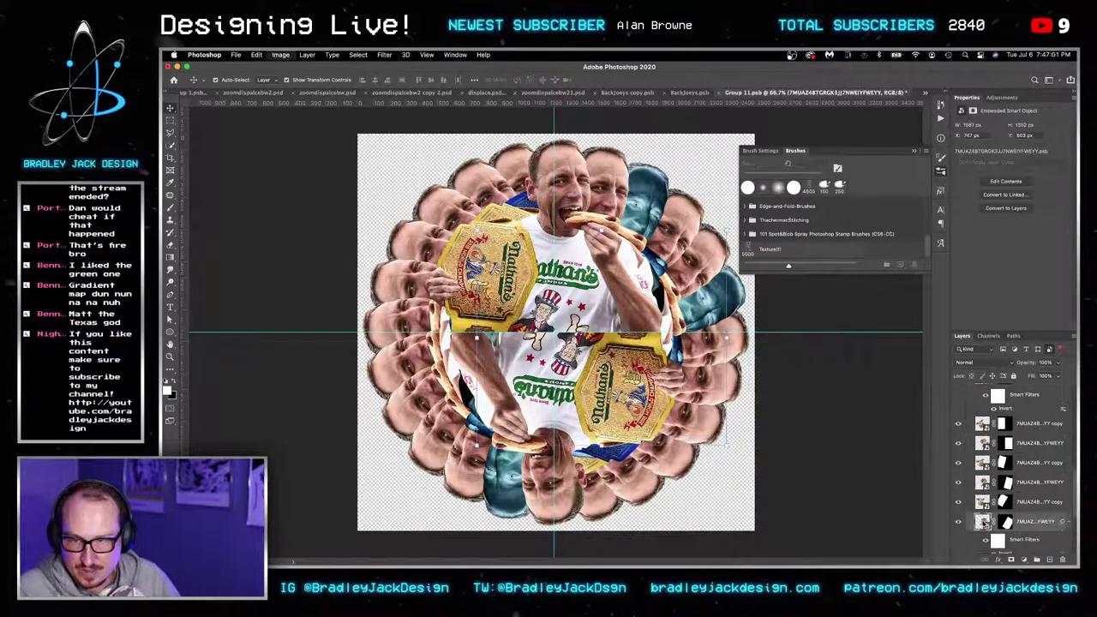
key("super+i")
left_click(983, 522)
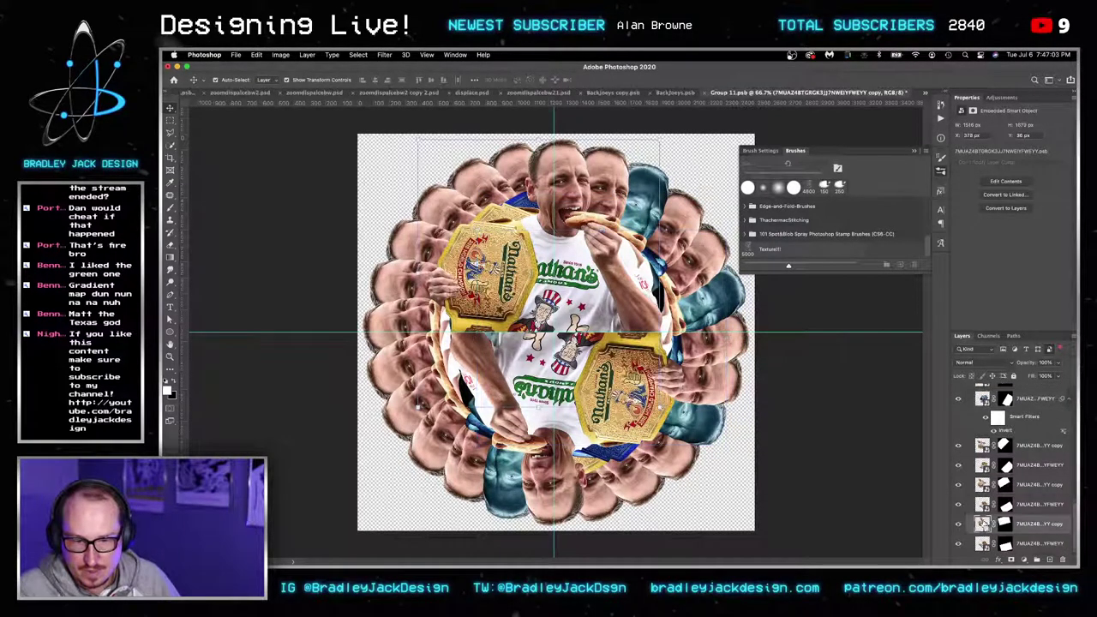
key("super+i")
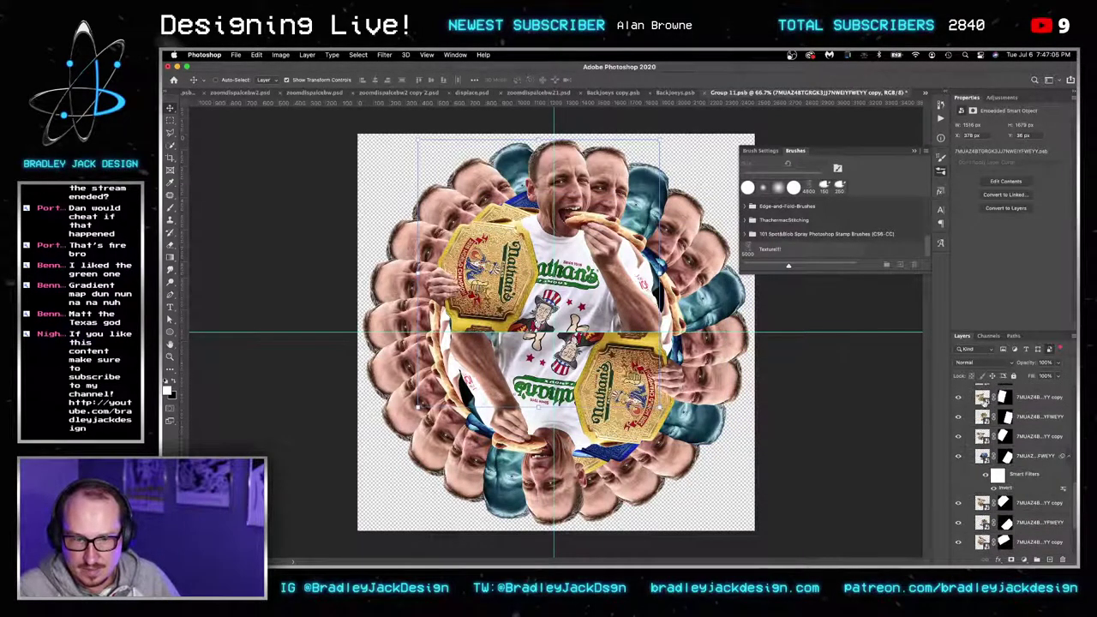
left_click(982, 398)
key("super+i")
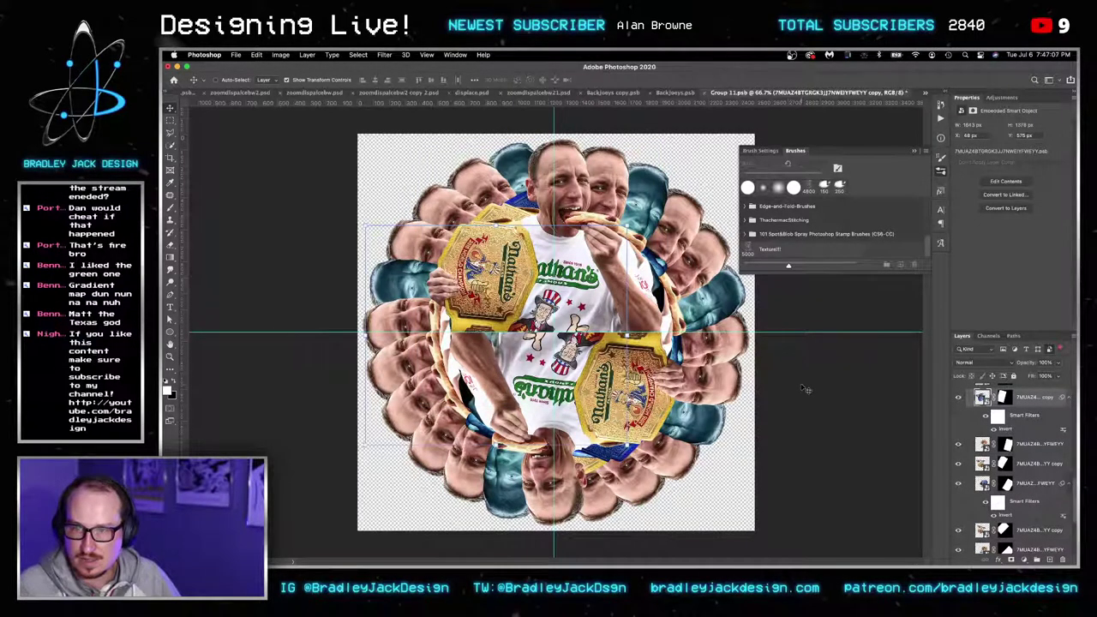
Save the edited champion ring and return to BackJoeys.psb to update its nested copies.
key("super+s")
key("super+w")
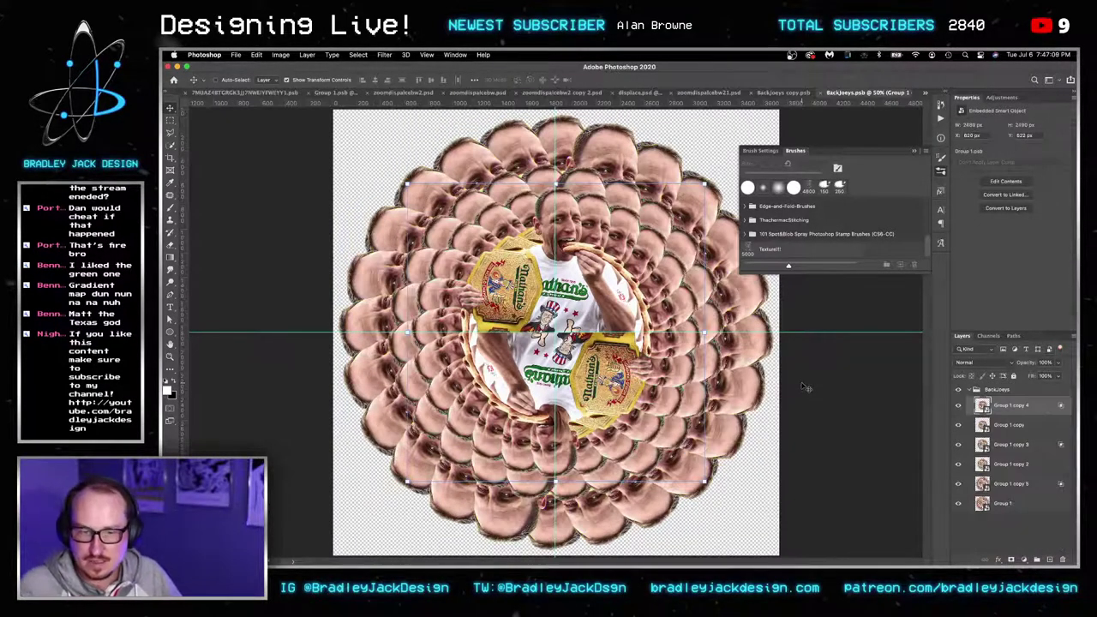
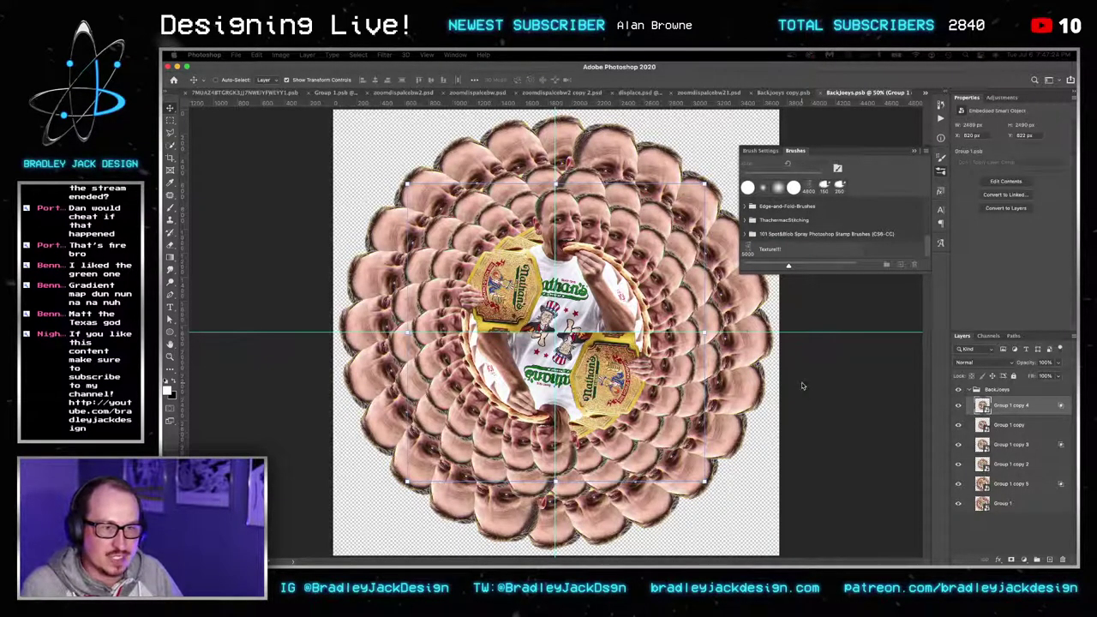
left_click(802, 386)
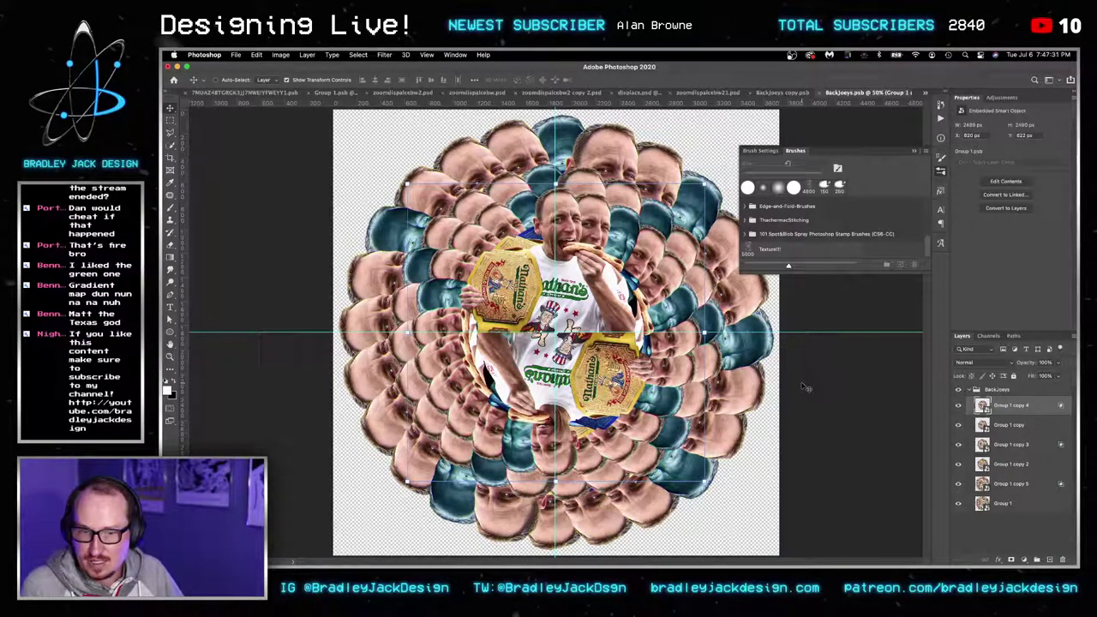
Go through the open documents and close the leftover displacement files, including zoomdisplacebw, zoomdisplacebw2 copy 2, displace and zoomdisplacebw21.
key("ctrl+Tab")
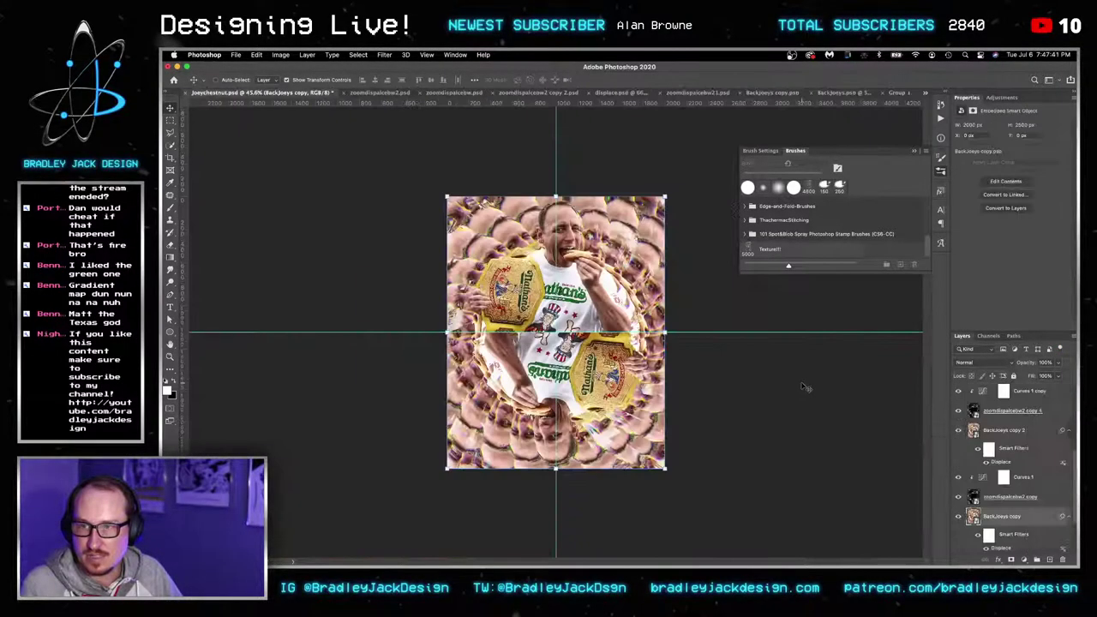
key("ctrl+Tab")
key("ctrl+Tab")
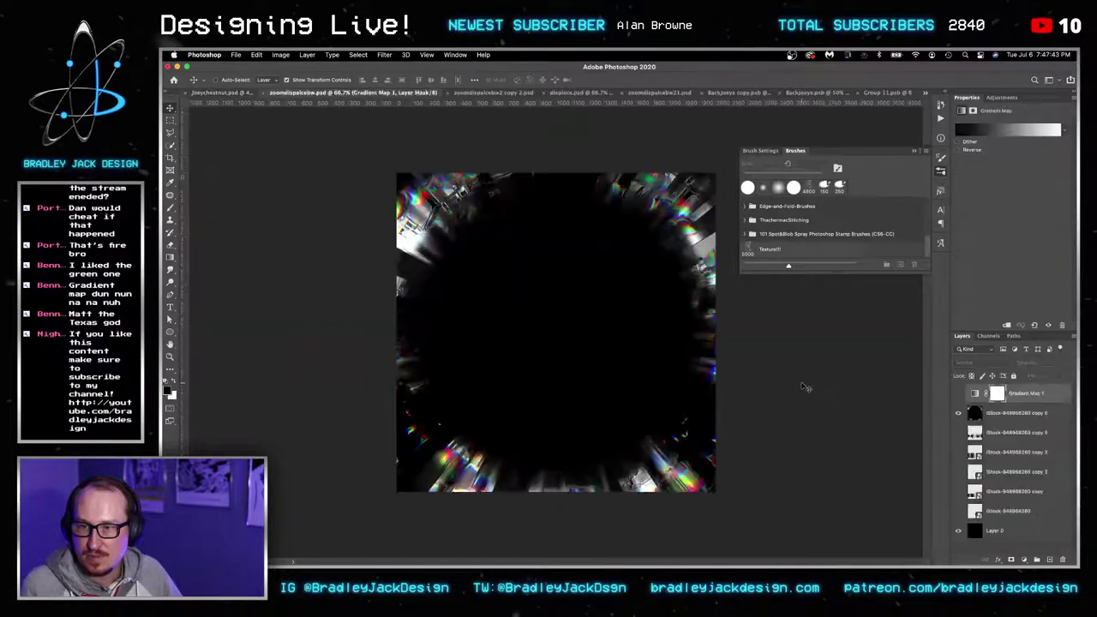
key("ctrl+shift+Tab")
key("ctrl+Tab")
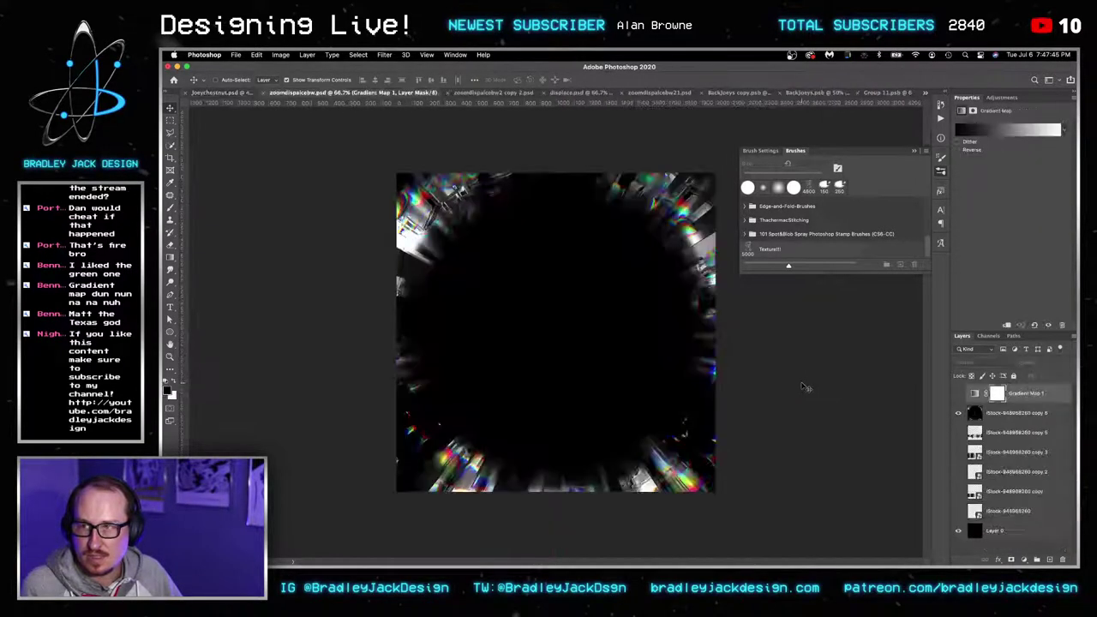
key("ctrl+Tab")
key("ctrl+Tab")
key("super+w")
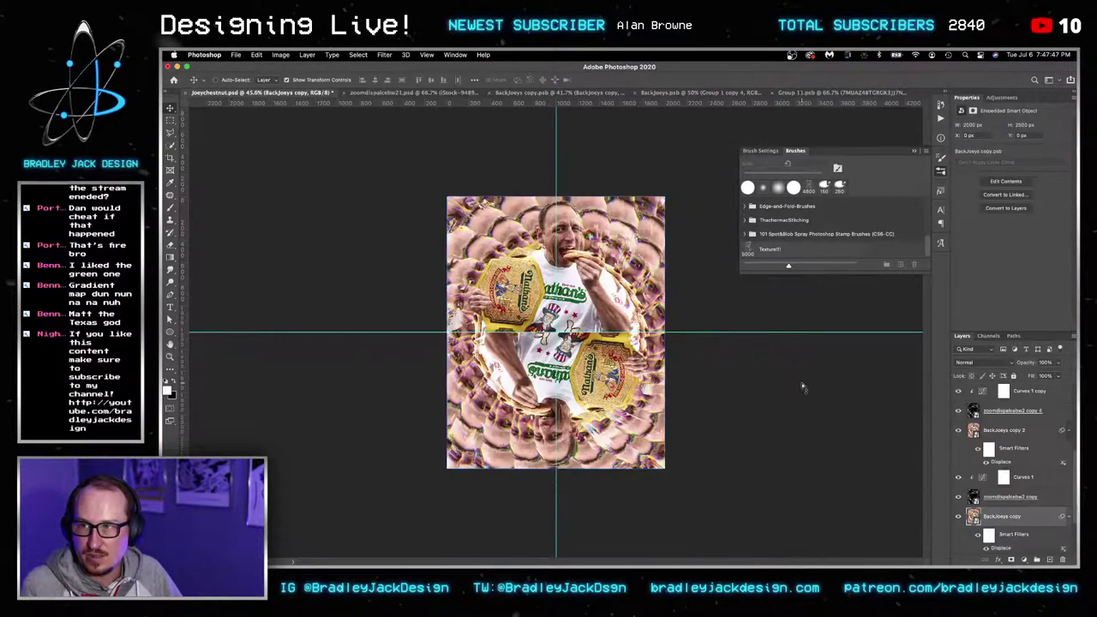
key("super+w")
Save BackJoeys copy.psb and return to Joeychestnut.psd to view the poster with the updated background at 50%.
key("ctrl+s")
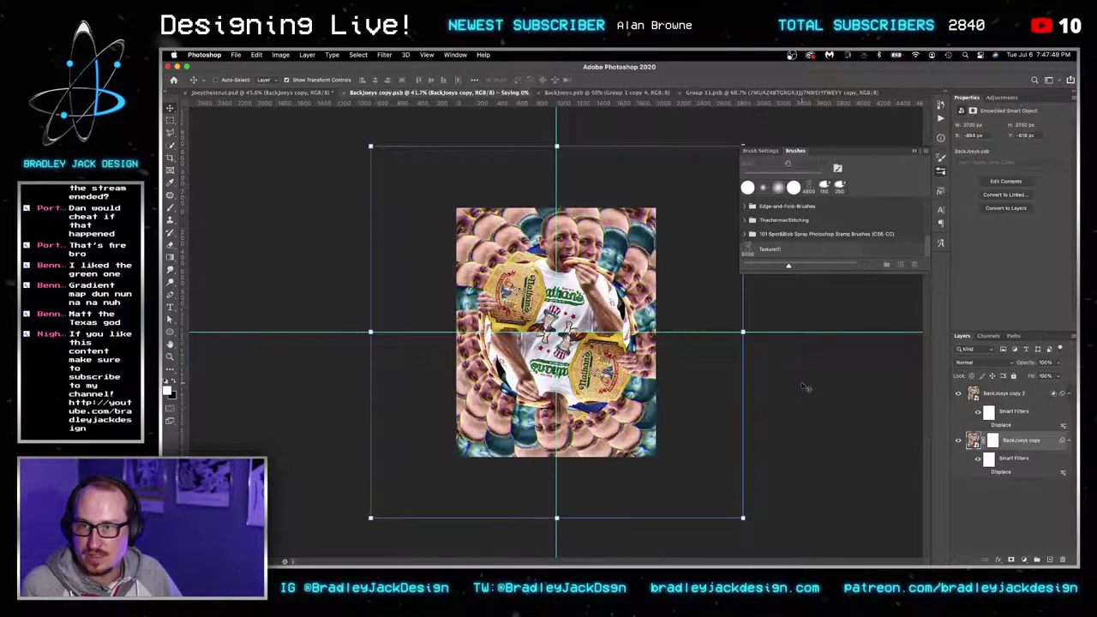
key("ctrl+shift+Tab")
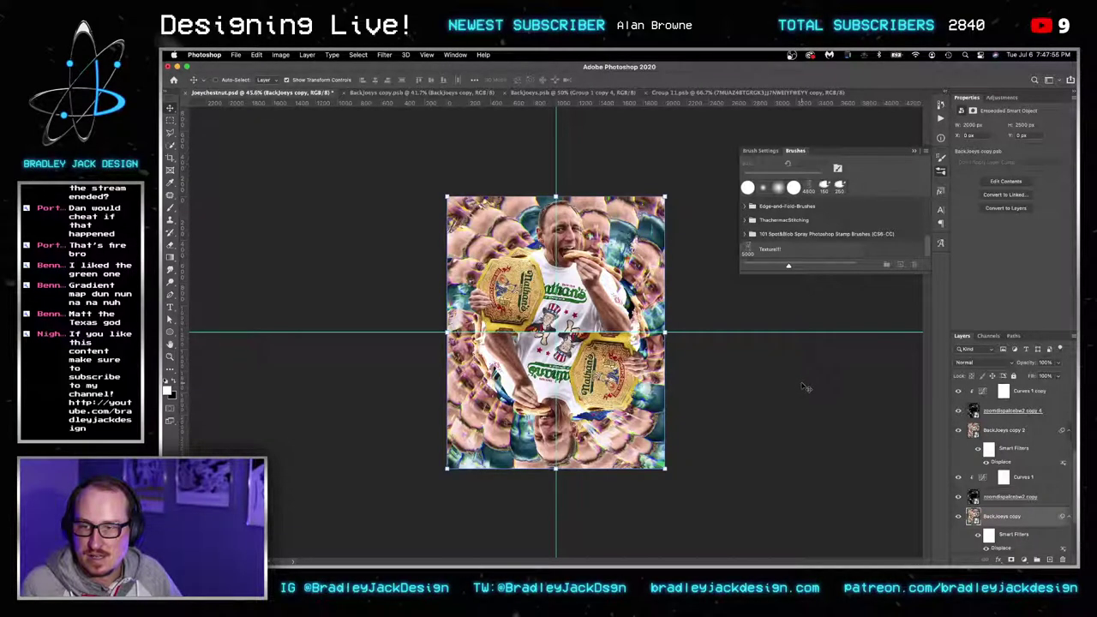
key("z")
left_click(563, 326)
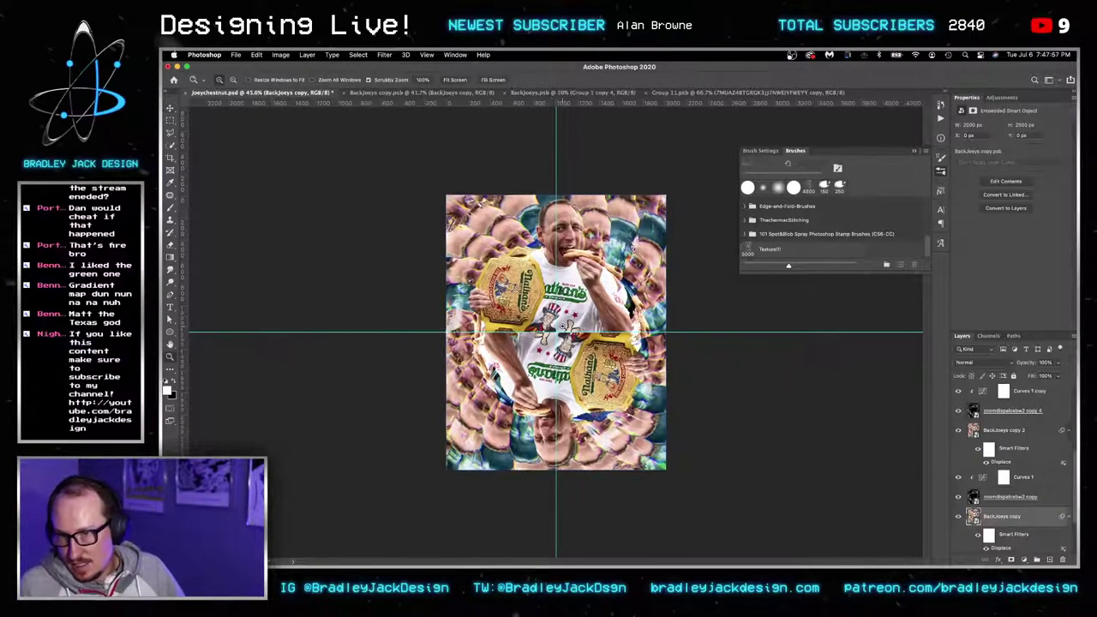
key("v")
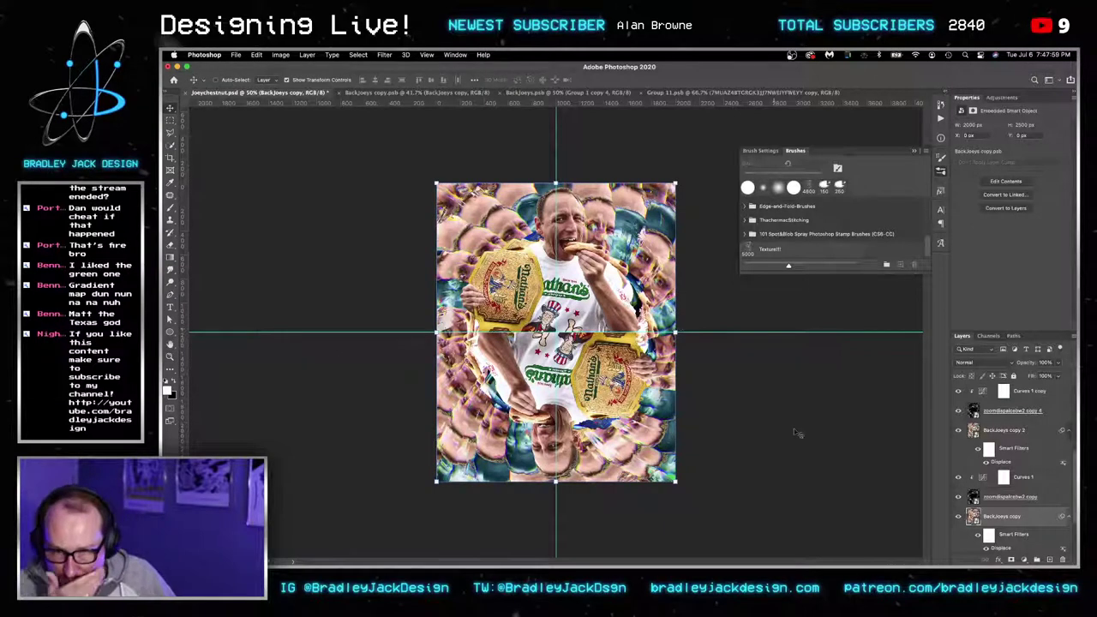
Add a text box covering the whole canvas at the front of Group 1 and enter JOEY.
scroll(1013, 417, "up", 4)
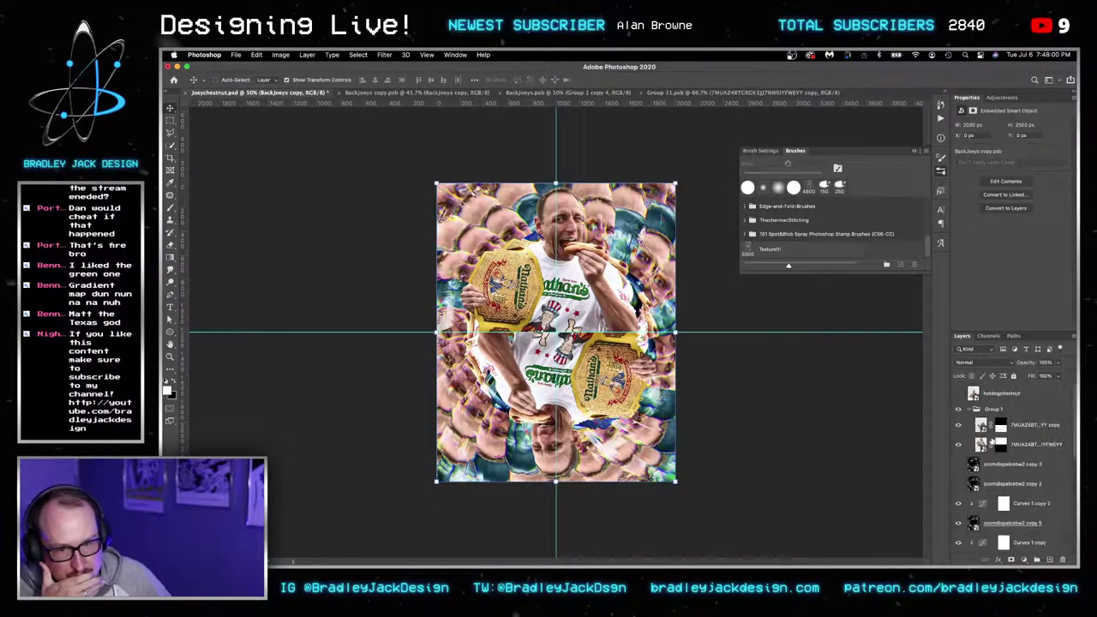
left_click(1011, 412)
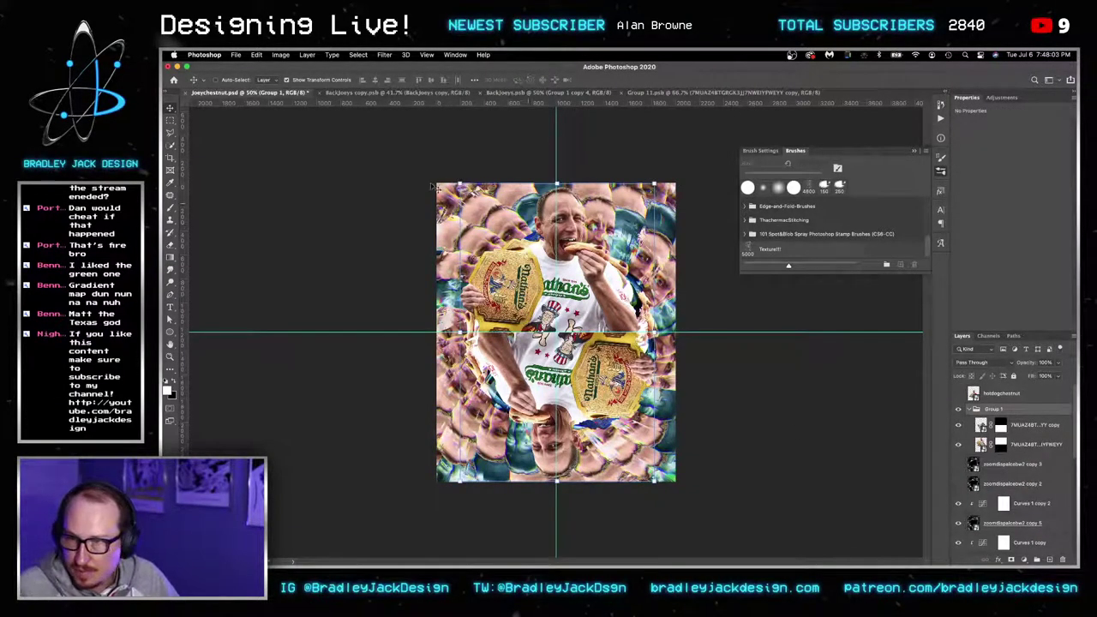
key("t")
left_click_drag(437, 184, 676, 481)
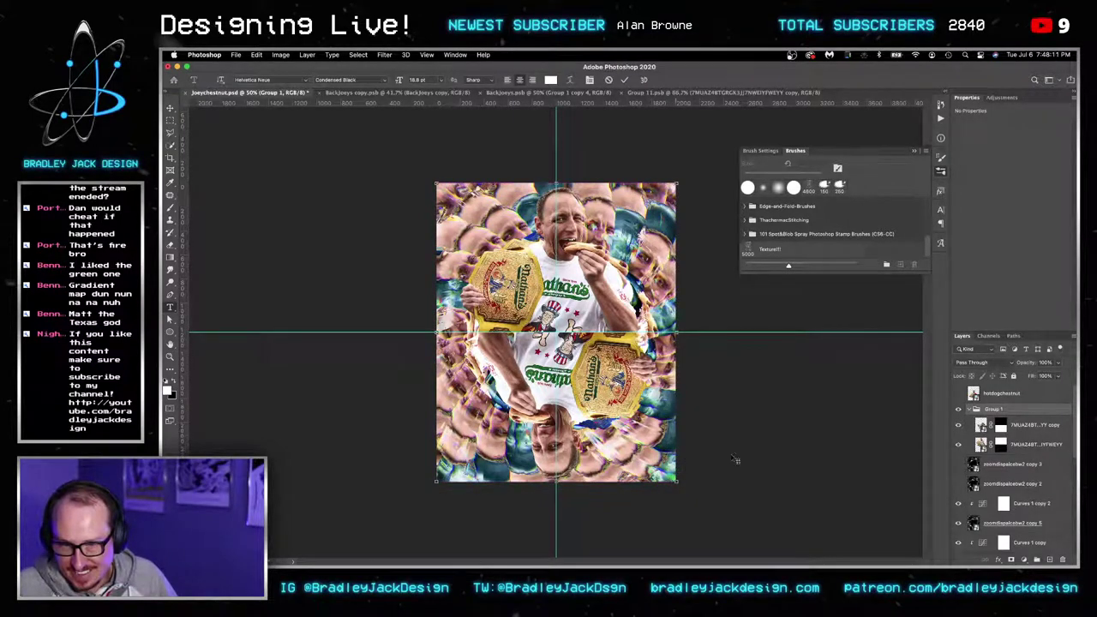
type("JOEY")
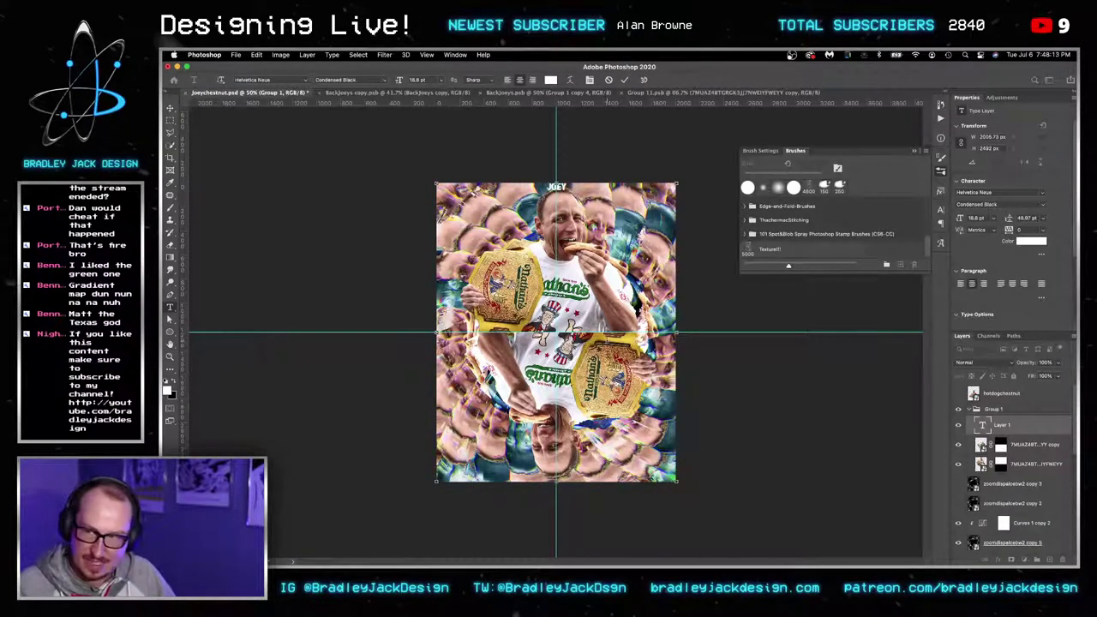
Set the JOEY text in Rama Gothic C at 300 pt.
left_click(1028, 192)
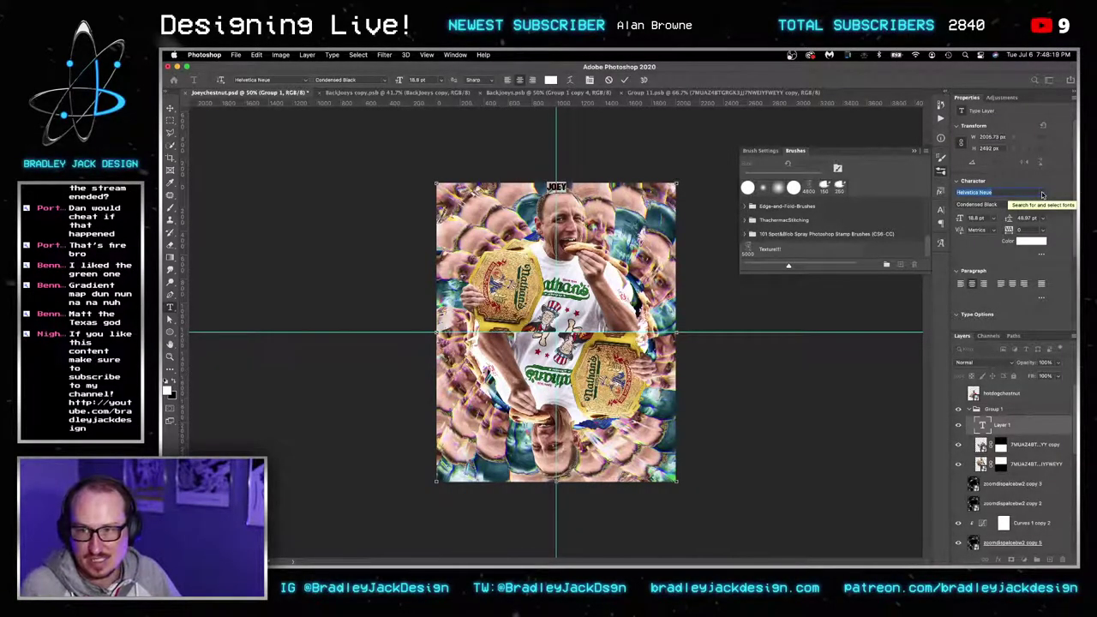
left_click(1041, 195)
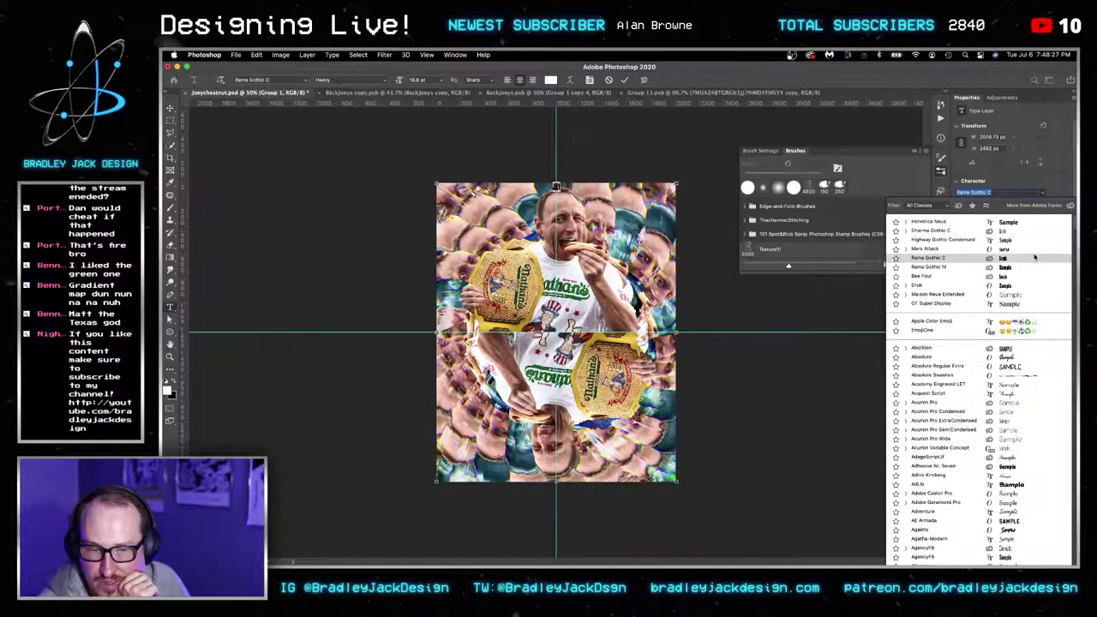
left_click(1034, 257)
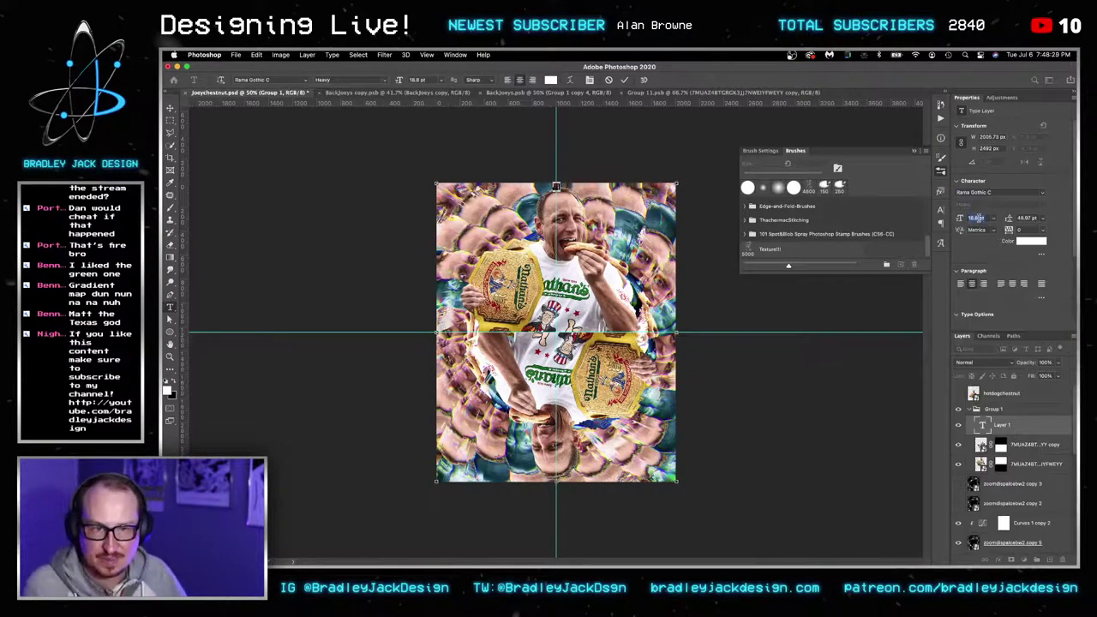
type("300")
key("Tab")
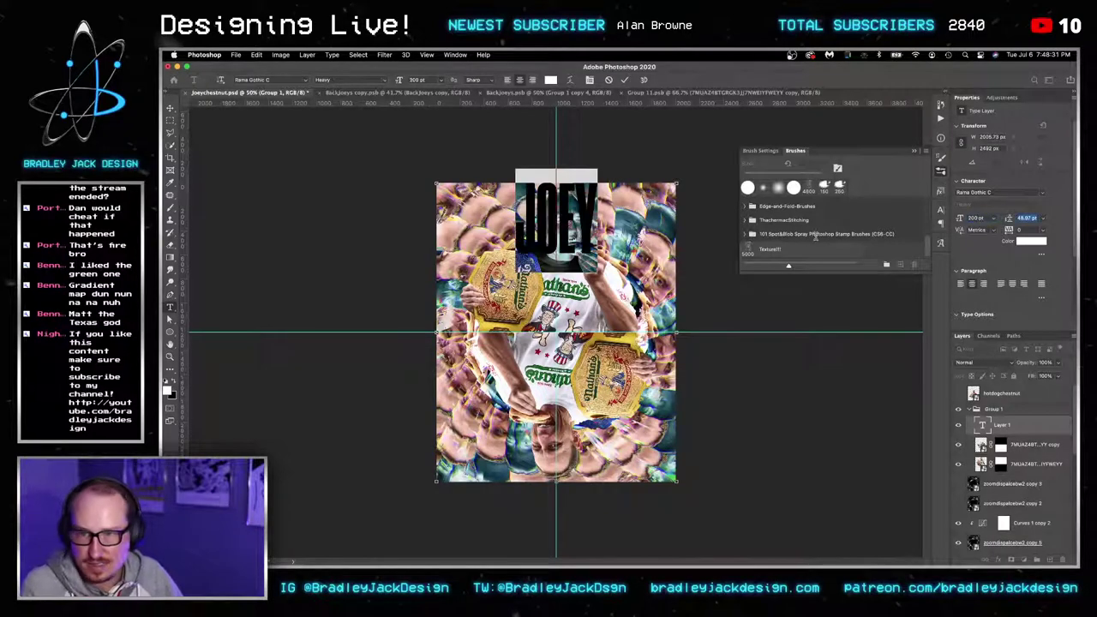
Commit the JOEY text layer and return to the Move tool.
key("super+Return")
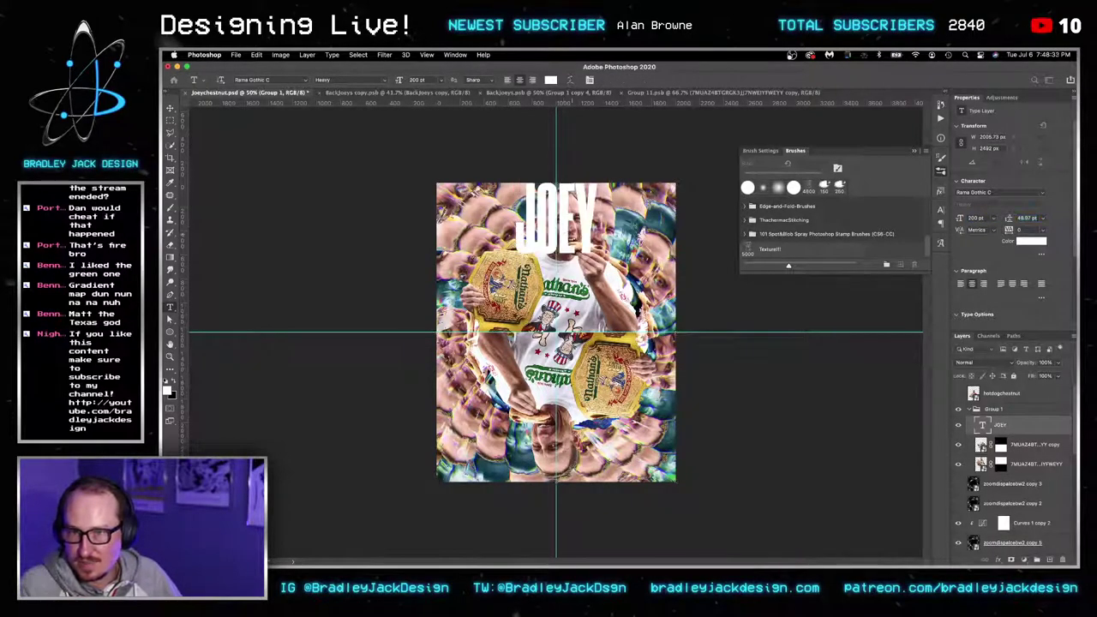
left_click(569, 234)
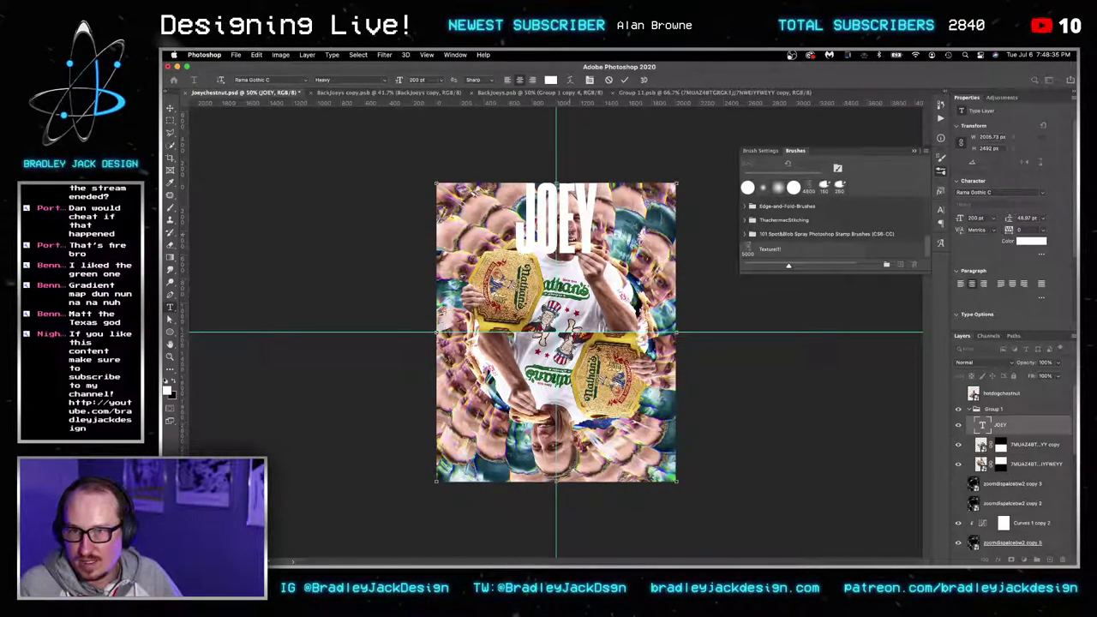
key("super+Return")
key("v")
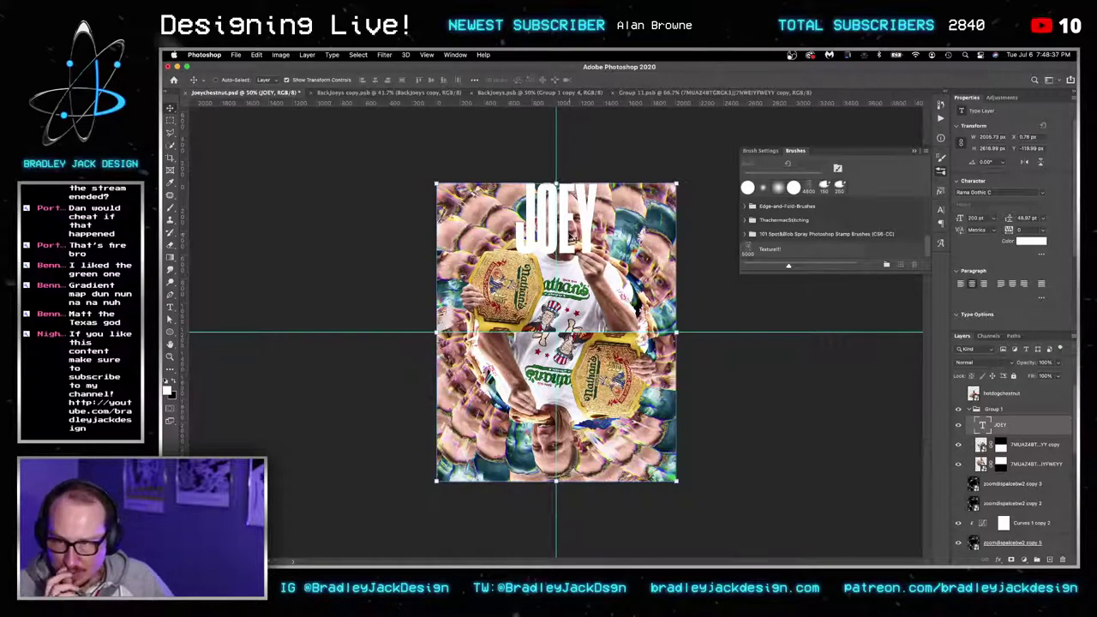
Switch to Adobe Illustrator 2021 and accept the notice about recovering documents after the unexpected quit.
key("super+space")
type("ill")
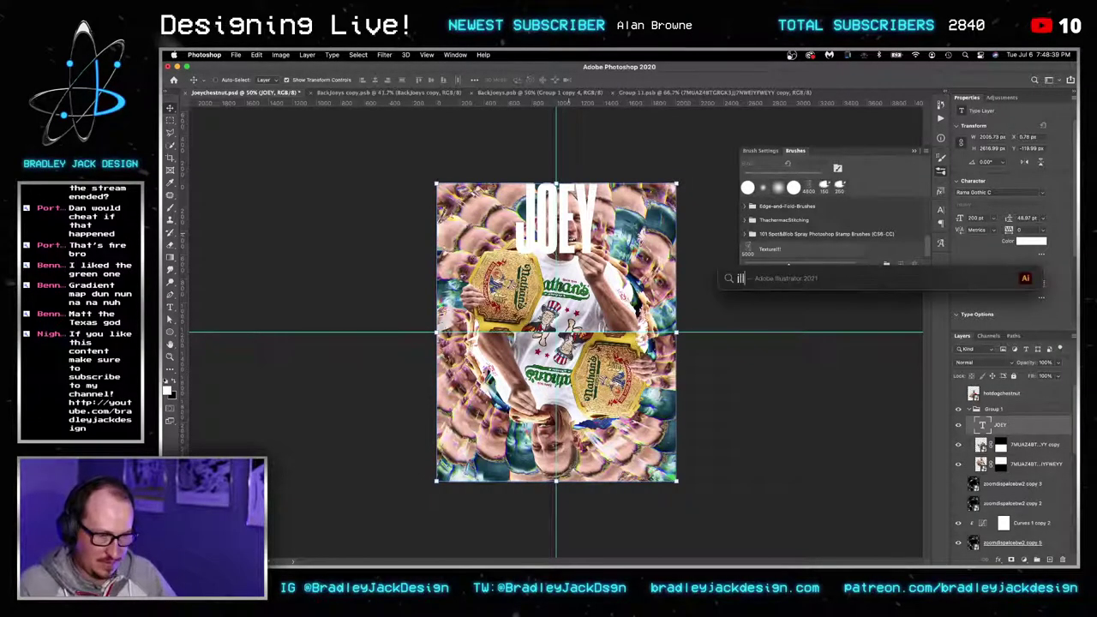
key("Return")
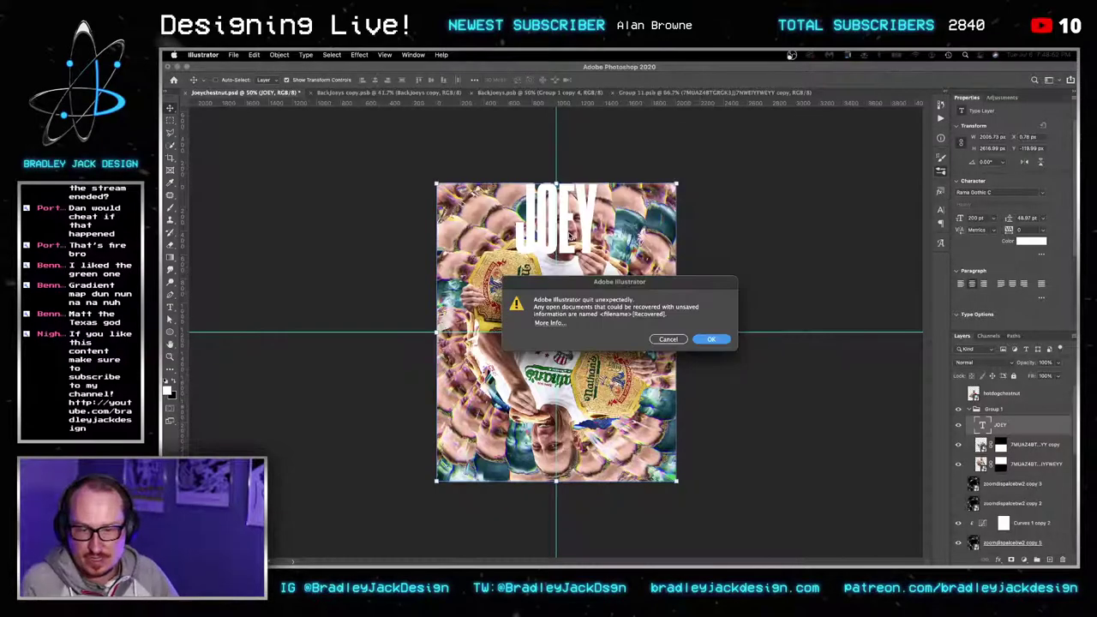
left_click(710, 341)
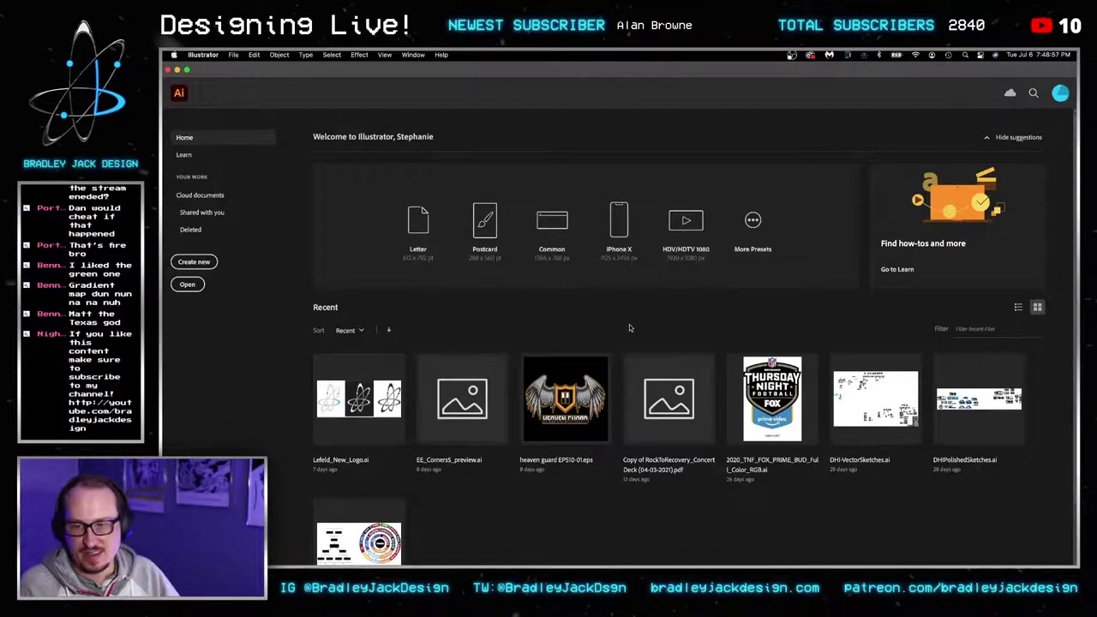
Create a new document measured in pixels, 2000 px wide and 2500 px high.
key("super+n")
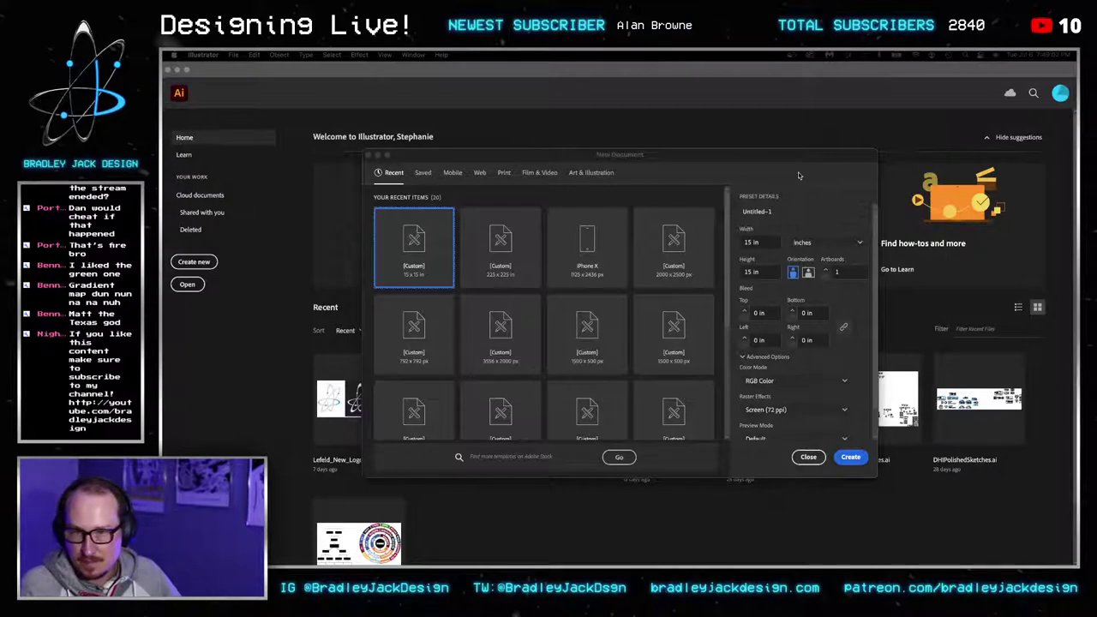
left_click(827, 242)
left_click(800, 261)
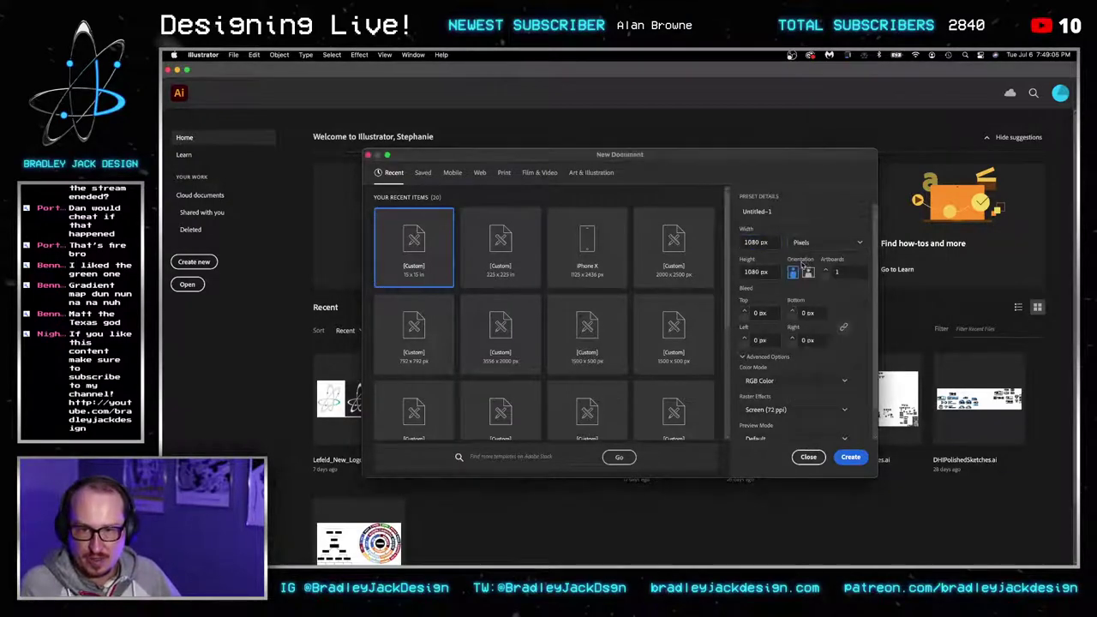
left_click(754, 242)
type("2000")
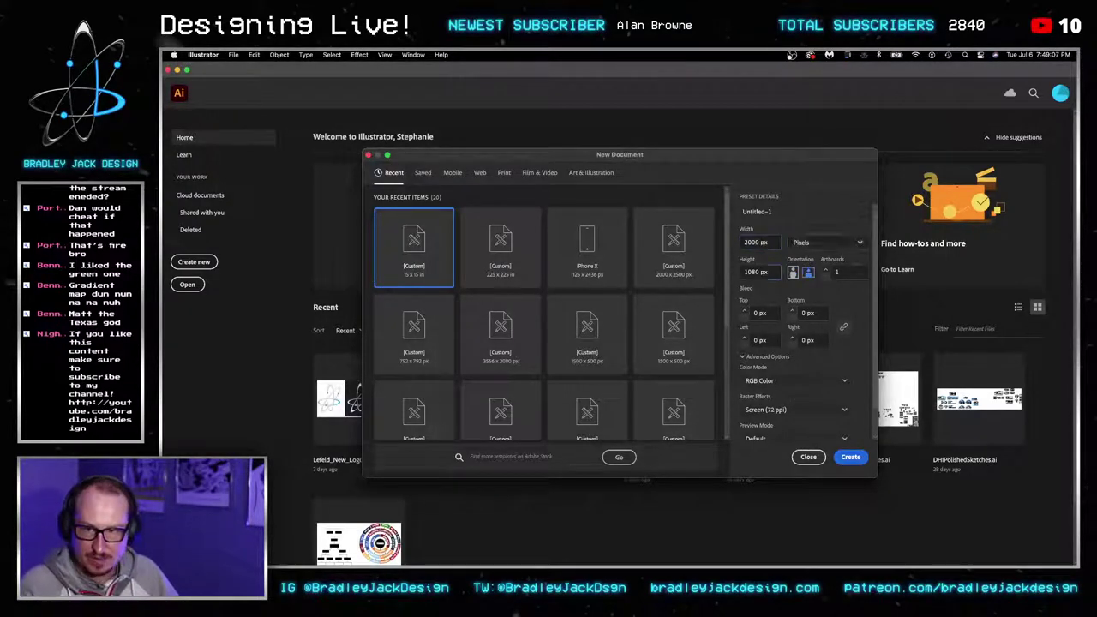
key("Tab")
type("2")
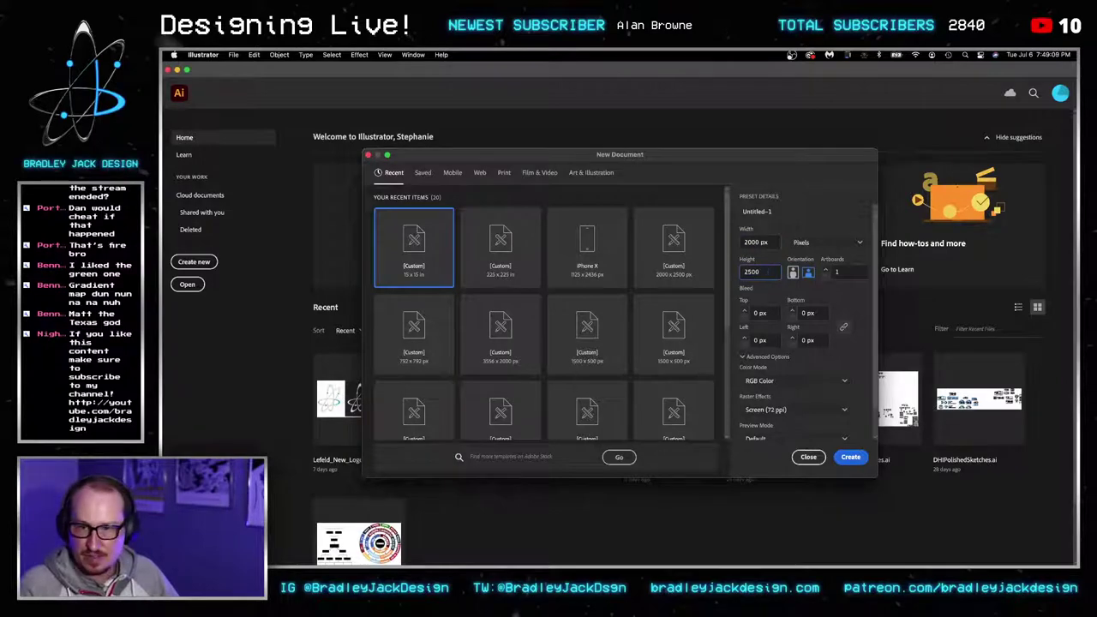
key("Return")
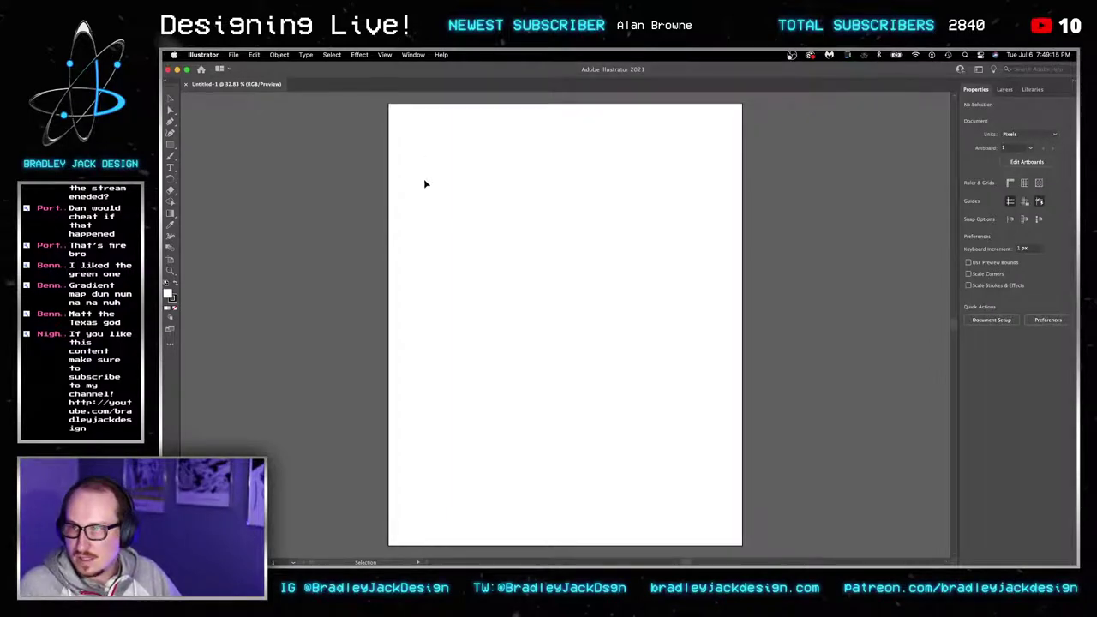
Add the text JOEY in the upper left area of the artboard.
key("t")
left_click(453, 213)
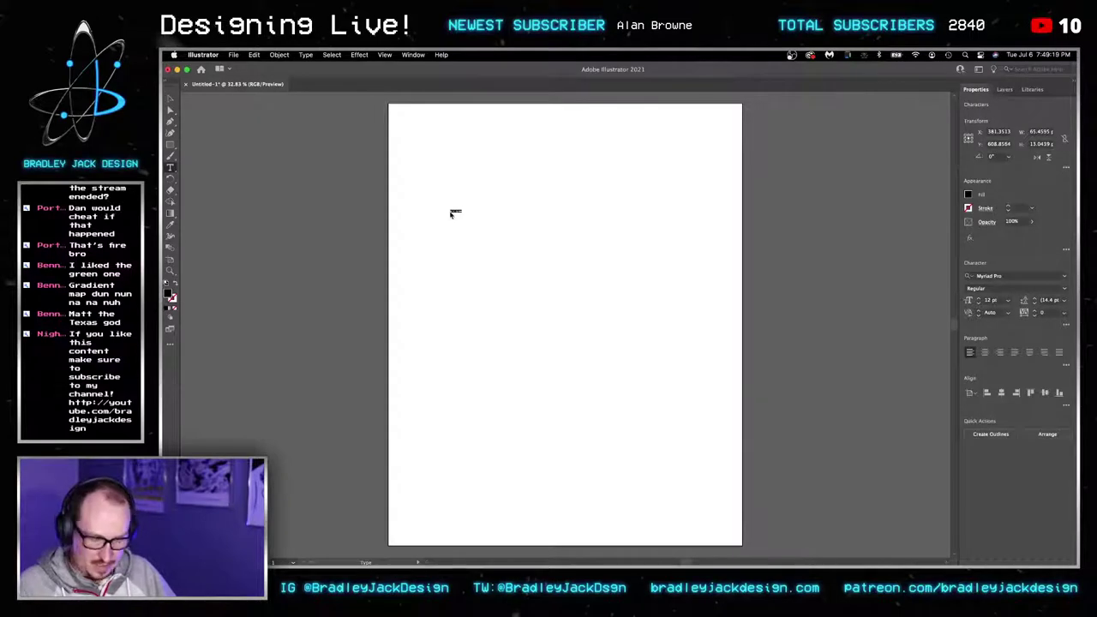
type("Hello")
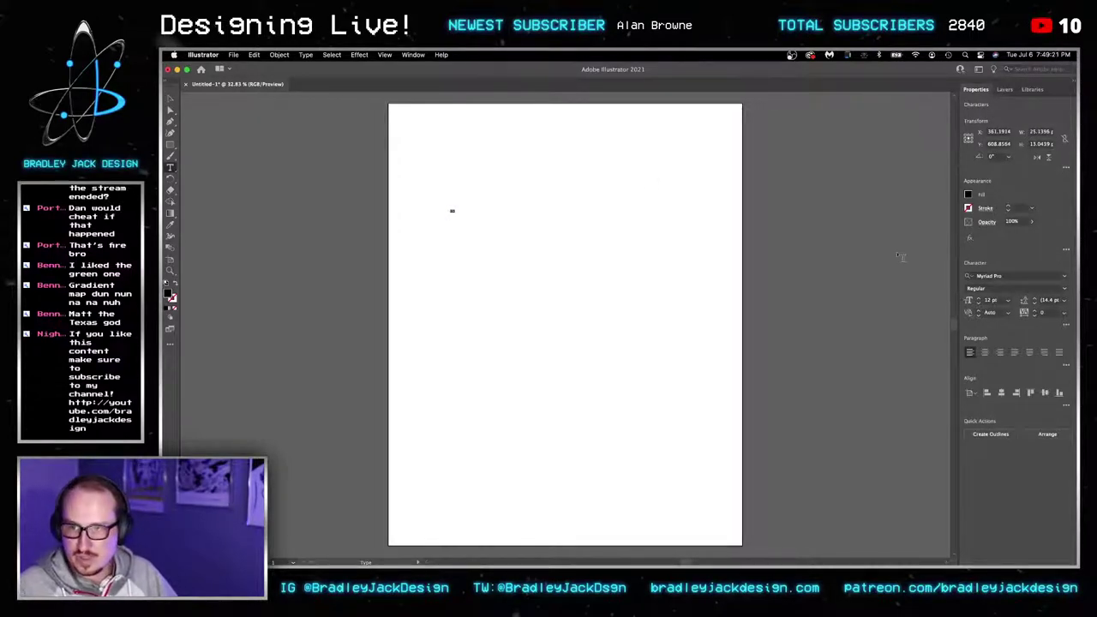
Enlarge the selected JOEY text to a font size of 740 pt.
left_click(996, 301)
key("shift+Up")
key("shift+Up")
key("shift+Up")
key("shift+Up")
key("shift+Up")
key("shift+Up")
key("shift+Up")
key("shift+Up")
key("shift+Up")
key("shift+Up")
key("shift+Up")
key("shift+Up")
key("shift+Up")
key("shift+Up")
key("shift+Up")
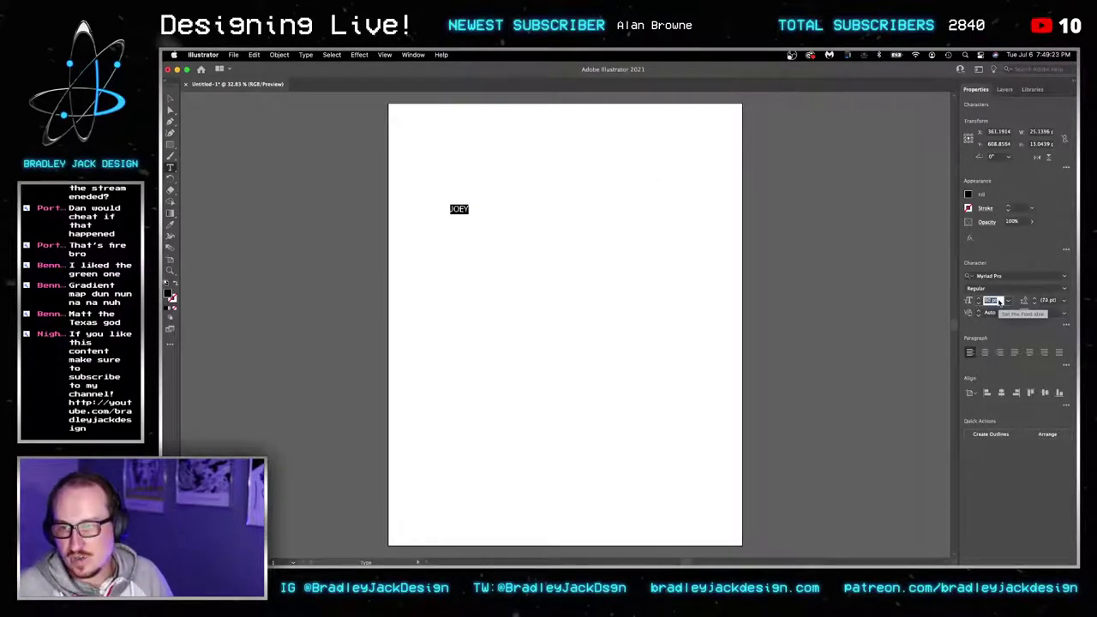
key("shift+Up")
key("shift+Up")
key("shift+Up")
key("shift+Up")
key("shift+Up")
key("shift+Up")
key("shift+Up")
key("shift+Up")
key("shift+Up")
key("shift+Up")
key("shift+Up")
key("shift+Up")
key("shift+Up")
key("shift+Up")
key("shift+Up")
key("shift+Up")
key("shift+Up")
key("shift+Up")
key("shift+Up")
key("shift+Up")
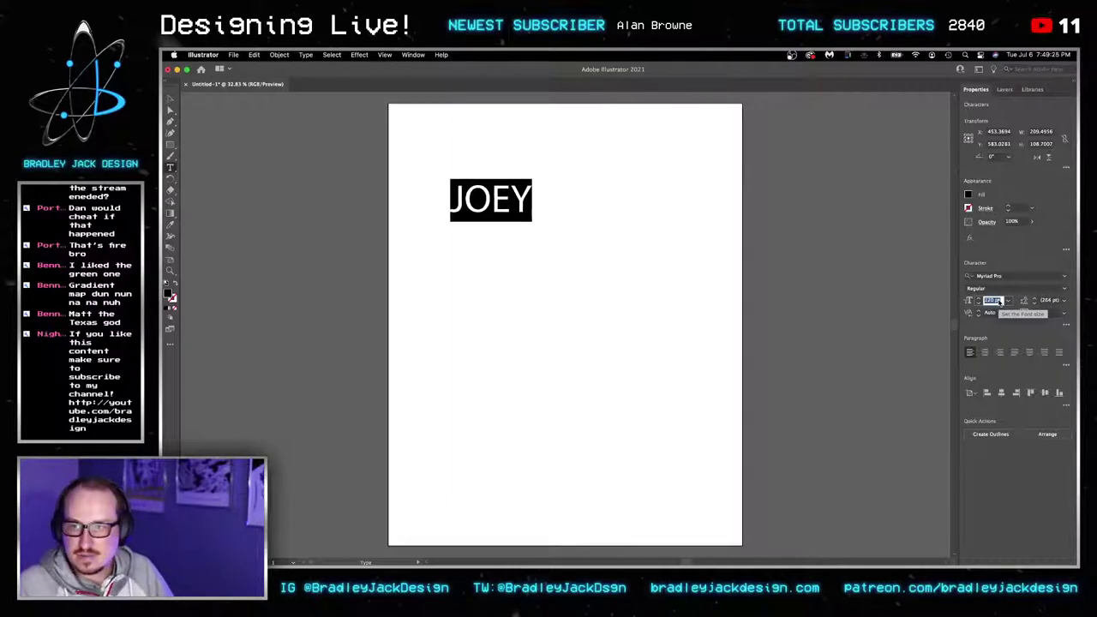
key("shift+Up")
key("shift+Up")
key("shift+Up")
key("shift+Up")
key("shift+Up")
key("shift+Up")
key("shift+Up")
key("shift+Up")
key("shift+Up")
key("shift+Up")
key("shift+Up")
key("shift+Up")
key("shift+Up")
key("shift+Up")
key("shift+Up")
key("shift+Up")
key("shift+Up")
key("shift+Up")
key("shift+Up")
key("shift+Up")
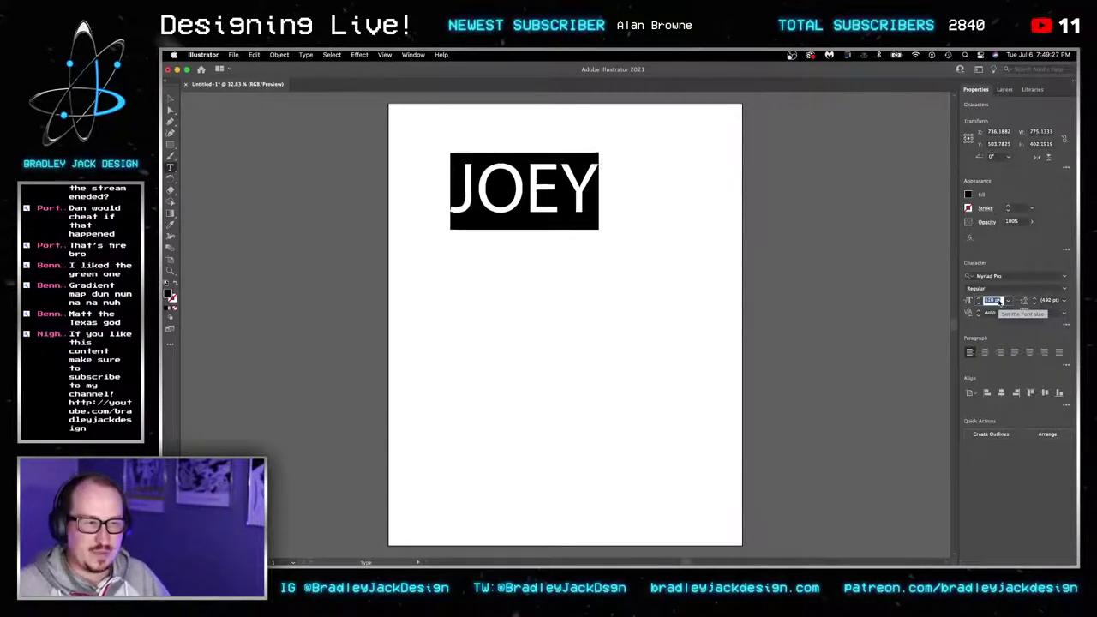
key("shift+Up")
key("shift+Up")
key("shift+Up")
key("shift+Up")
key("shift+Up")
key("shift+Up")
key("shift+Up")
key("shift+Up")
key("shift+Up")
key("shift+Up")
key("shift+Up")
key("shift+Up")
key("shift+Up")
key("shift+Up")
key("shift+Up")
key("shift+Up")
key("shift+Up")
key("shift+Up")
key("shift+Up")
key("shift+Up")
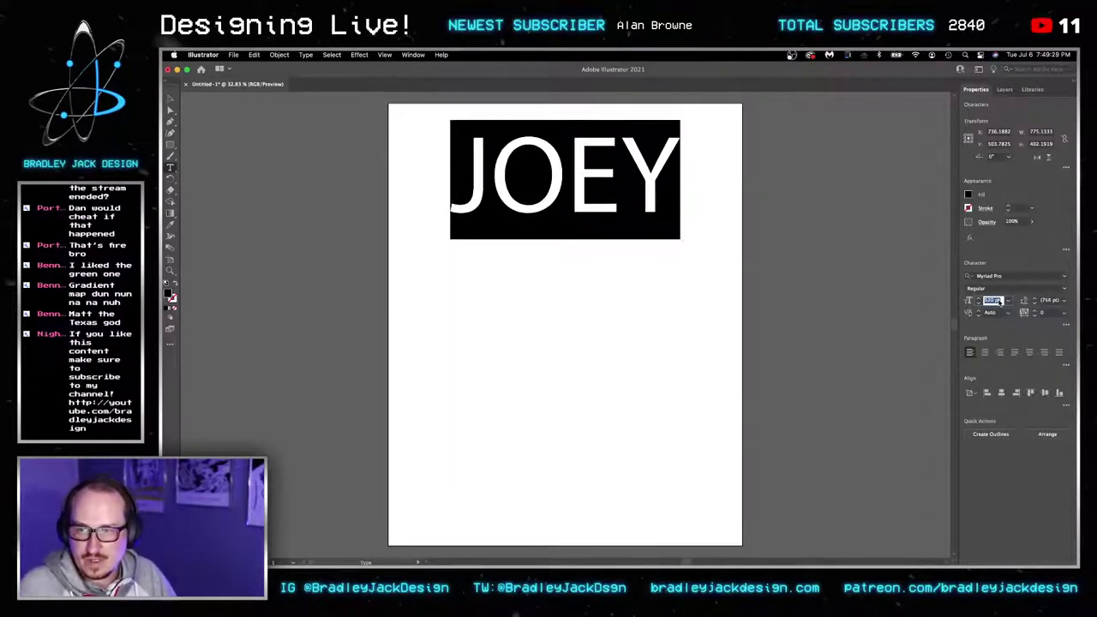
key("shift+Up")
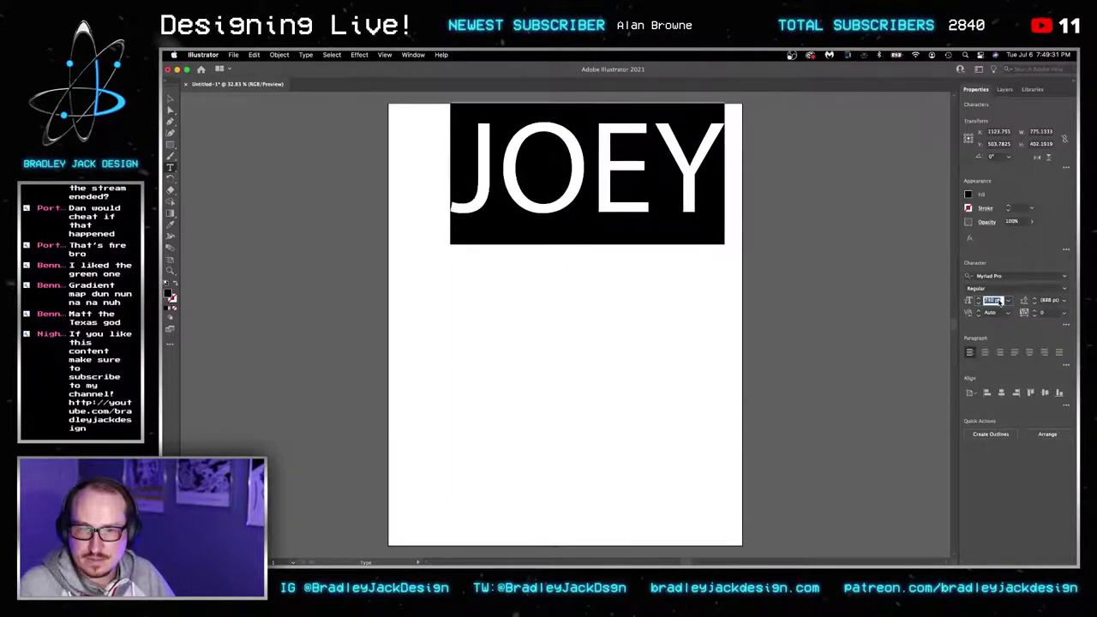
Change the font of the JOEY text to Bee Four.
left_click(1017, 276)
type("bee")
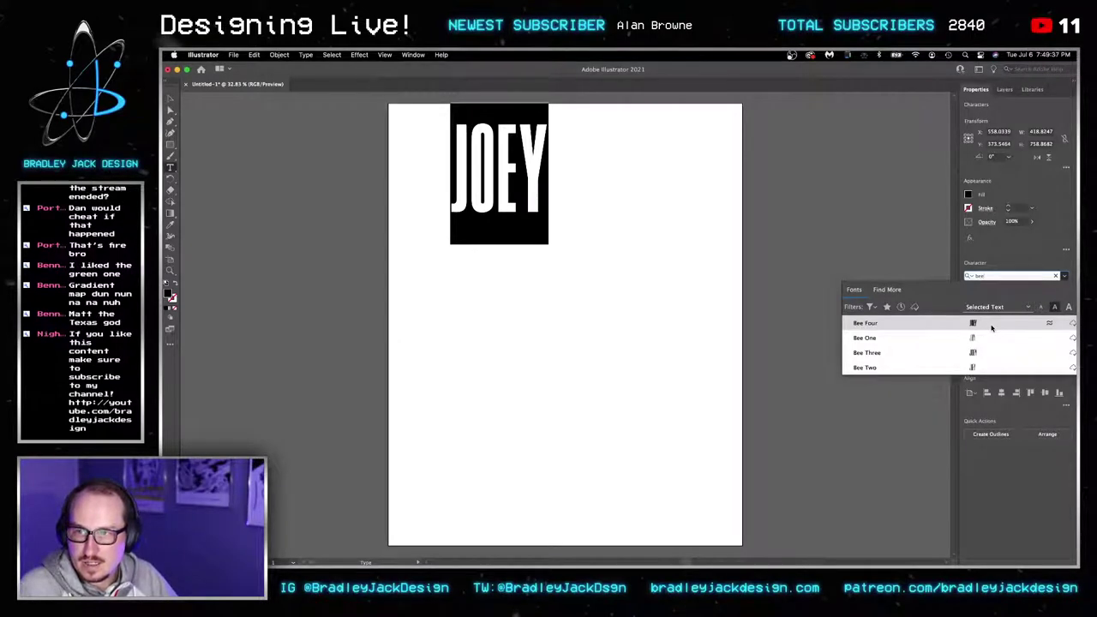
left_click(991, 327)
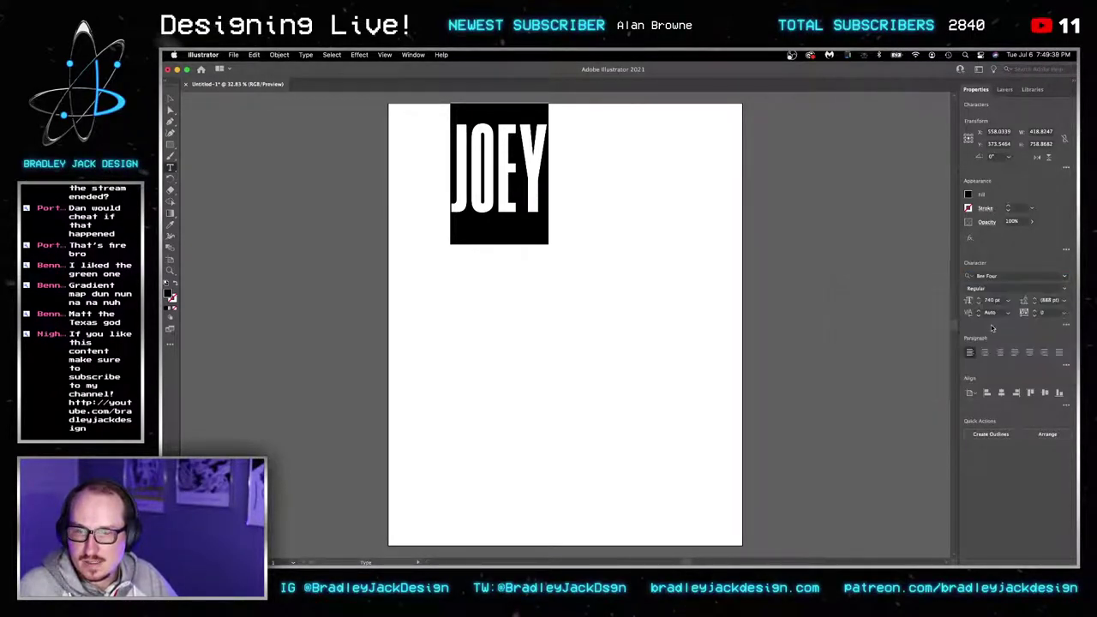
Convert the JOEY text to outlines and scale it to about 1857 by 1755 px, nearly filling the artboard's width.
key("Escape")
key("super+shift+o")
key("e")
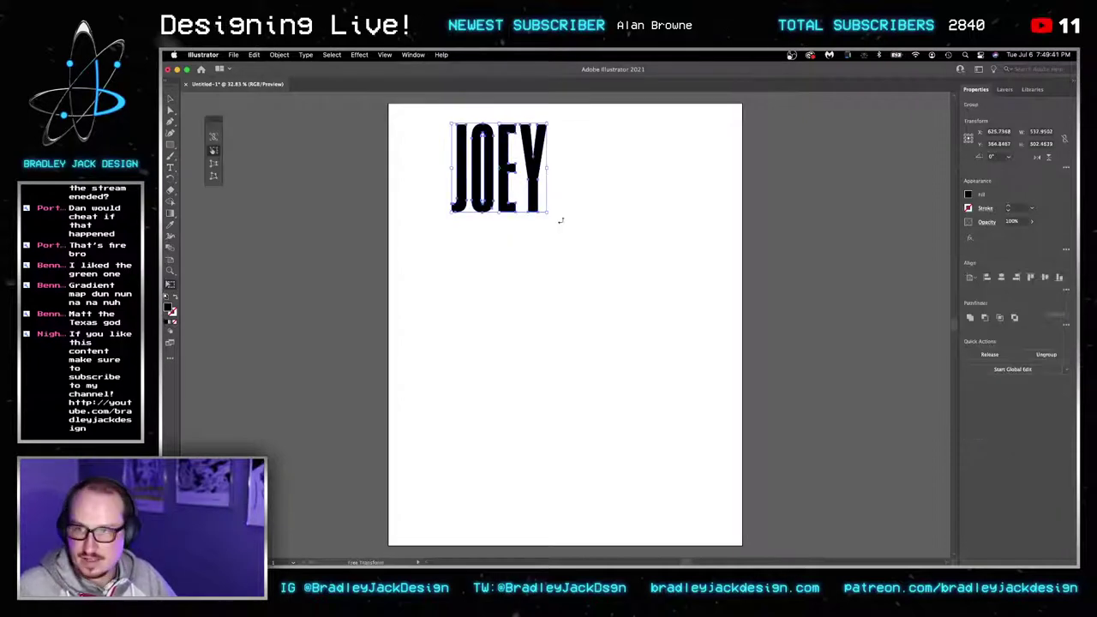
left_click_drag(548, 211, 693, 348)
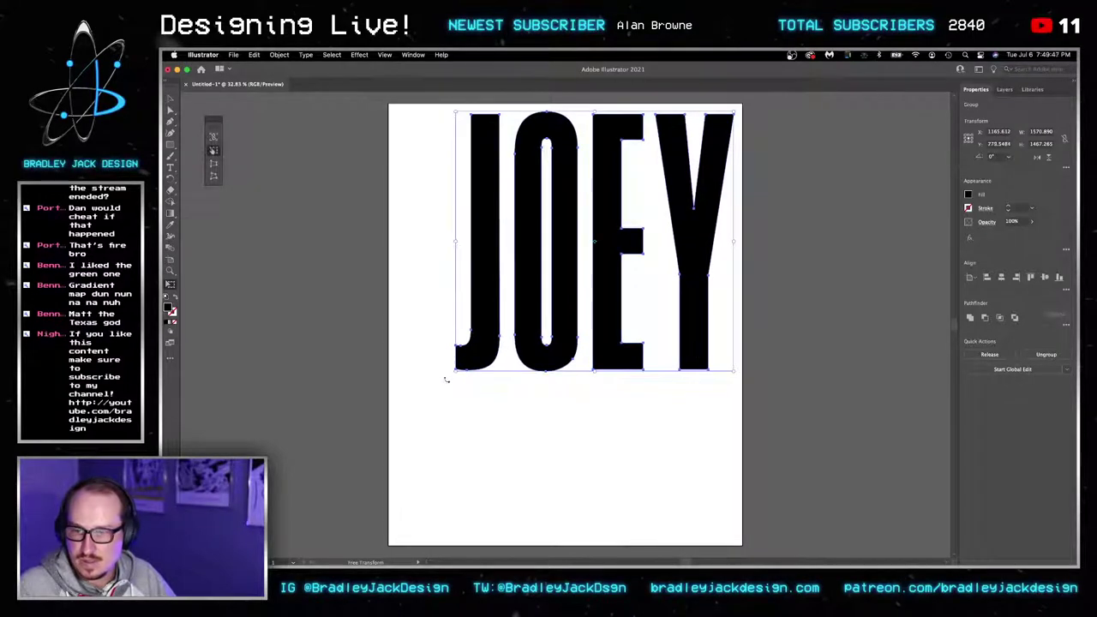
left_click_drag(455, 375, 405, 415)
key("v")
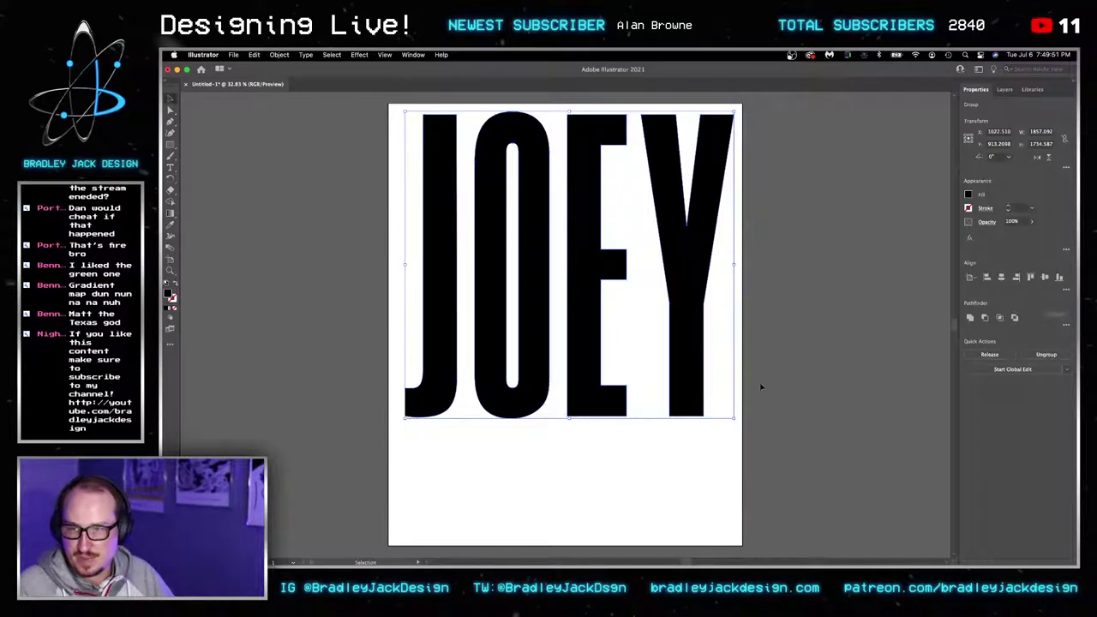
Delete the outlined letters E and Y, keeping only the J and the O.
left_click(858, 427)
key("a")
left_click_drag(782, 491, 347, 316)
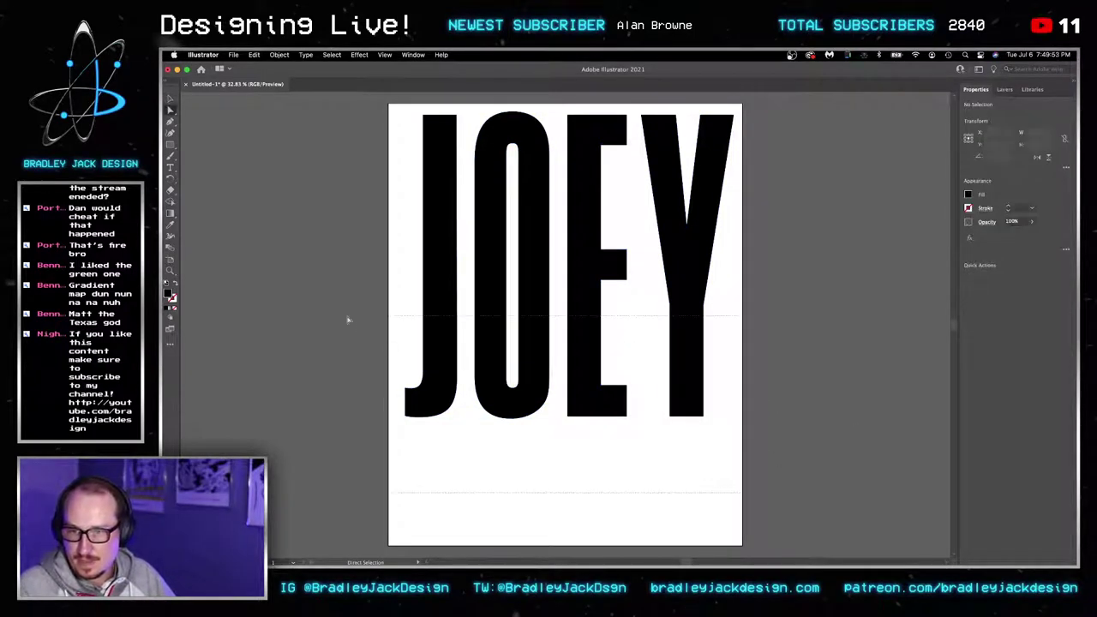
scroll(558, 102, "up", 1)
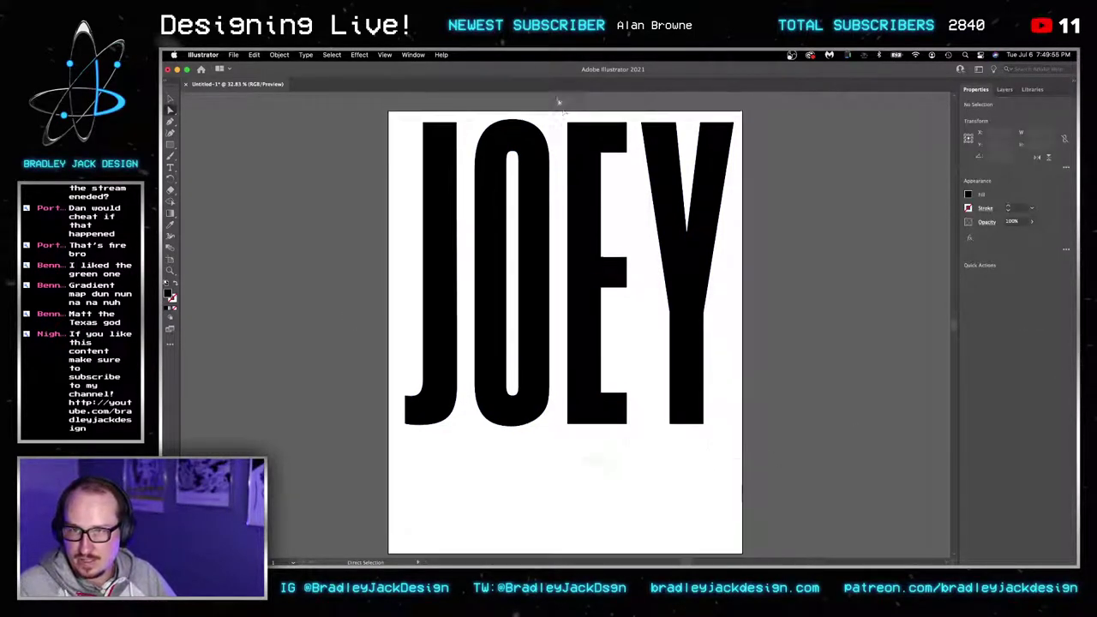
left_click_drag(559, 102, 556, 100)
key("Delete")
Place a hookless copy of the J's stem directly left of the J and shorten it to a small slanted block at the top.
left_click_drag(659, 260, 399, 189)
key("super+v")
key("super+z")
key("a")
left_click(392, 415)
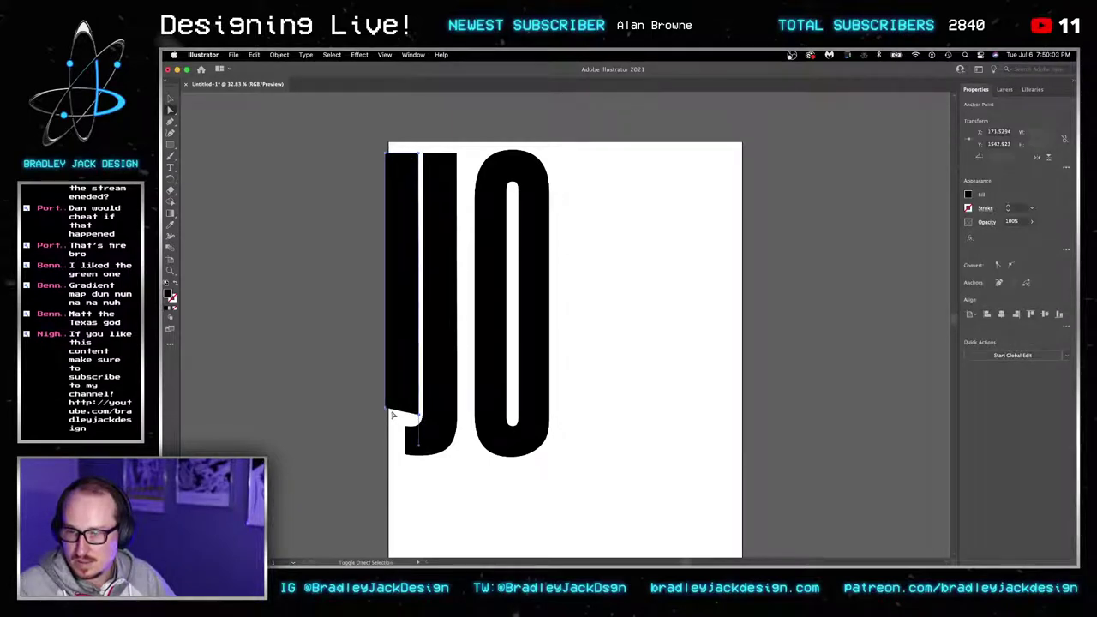
left_click_drag(392, 415, 390, 264)
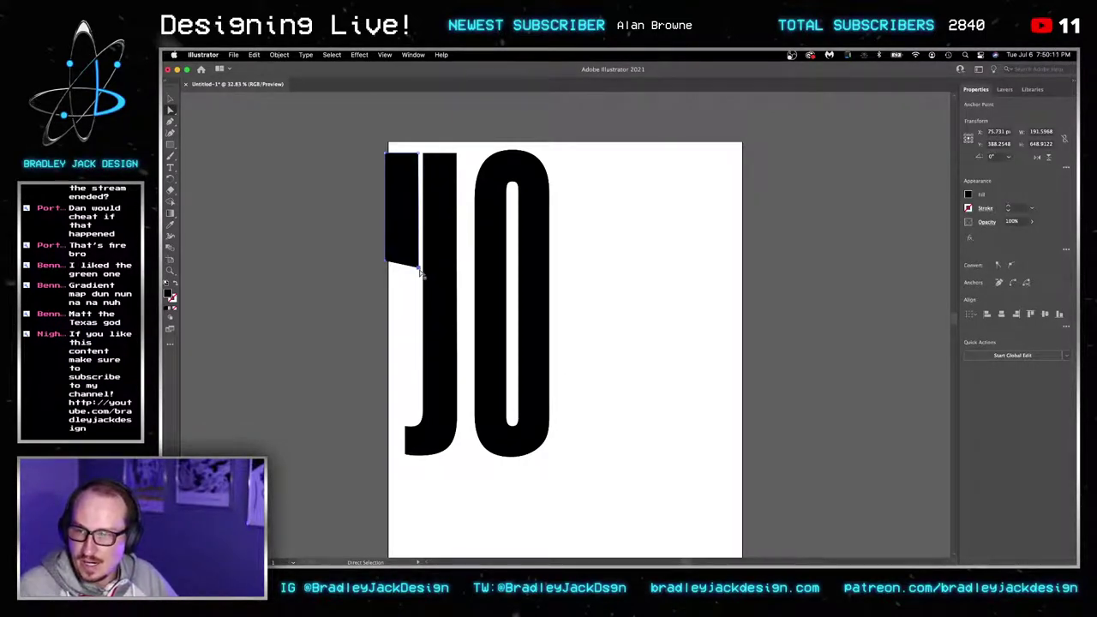
left_click_drag(419, 272, 419, 199)
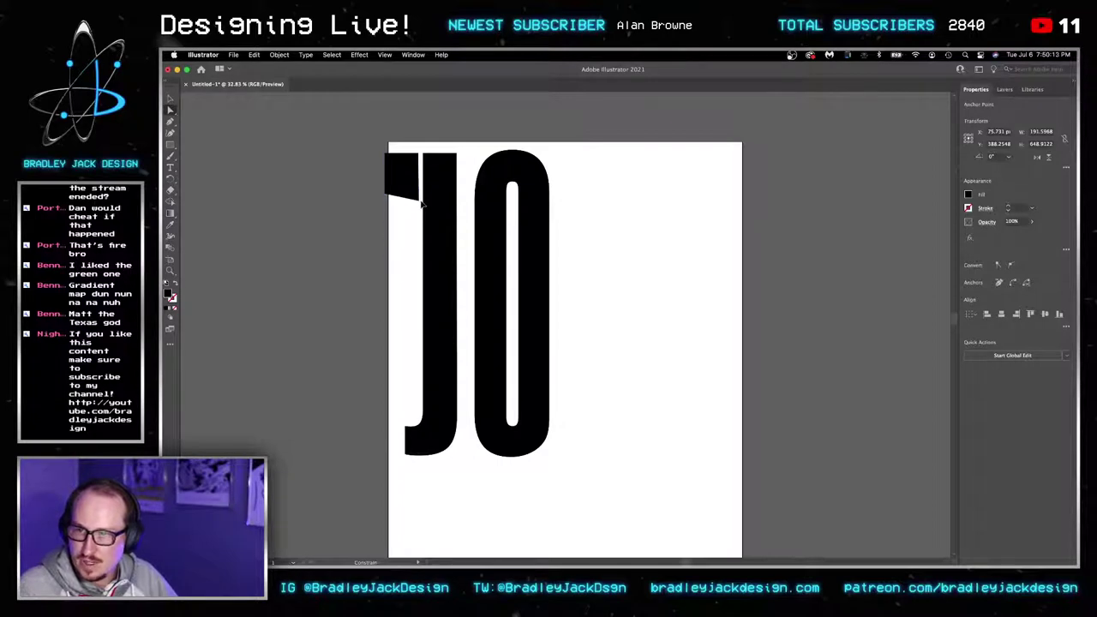
left_click(403, 255)
key("v")
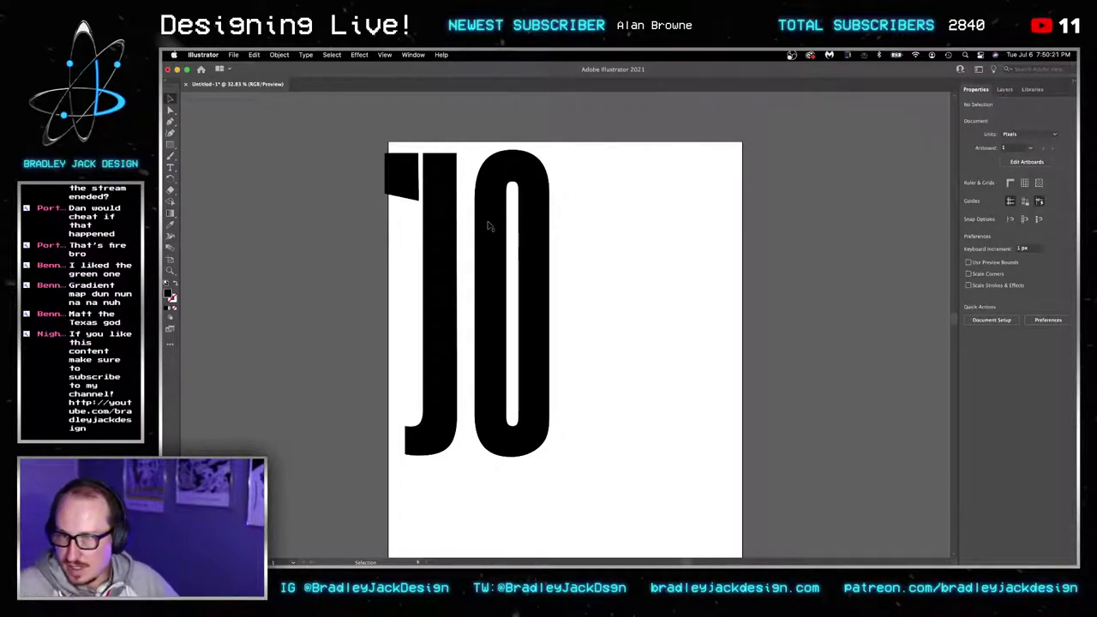
Cover the O's left side with two white rectangles of about 265 by 186 px, one in the upper and one in the lower part.
key("m")
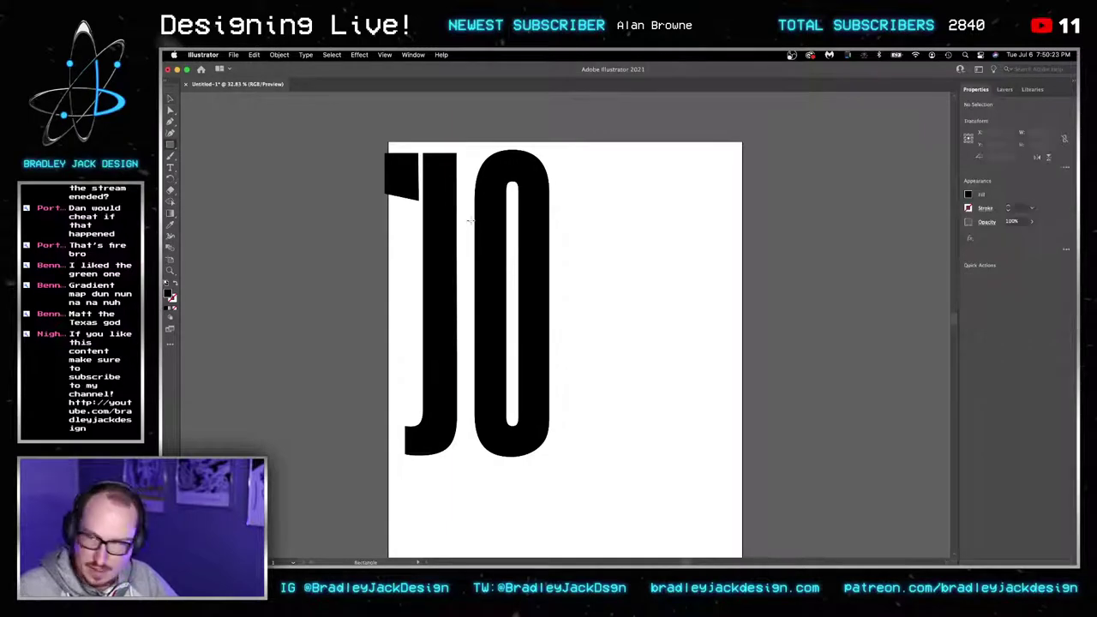
left_click_drag(466, 219, 522, 371)
key("i")
left_click(564, 249)
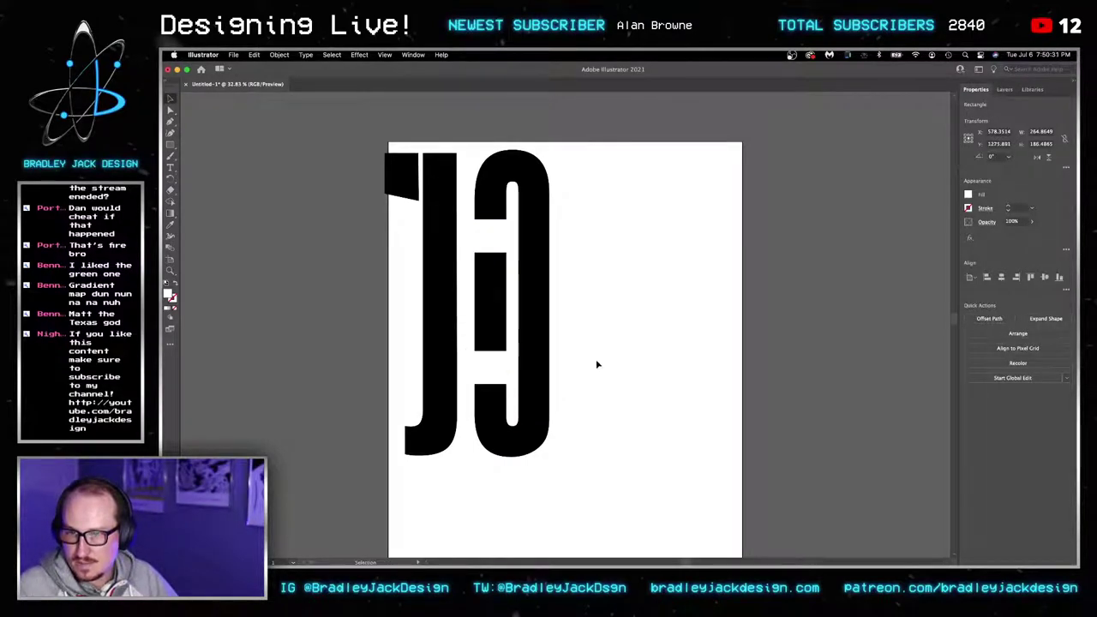
Duplicate the modified J and O with their white rectangles to the right and rotate the copy 180° to form a mirrored word.
left_click_drag(597, 495, 362, 151)
left_click_drag(441, 199, 622, 200)
key("e")
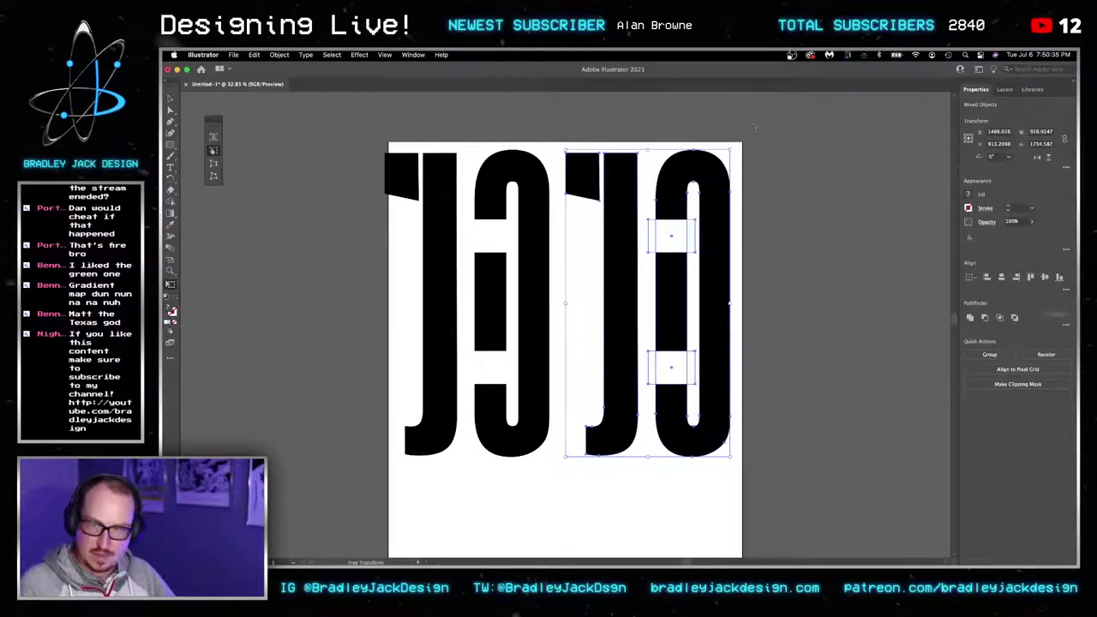
left_click_drag(738, 146, 571, 494)
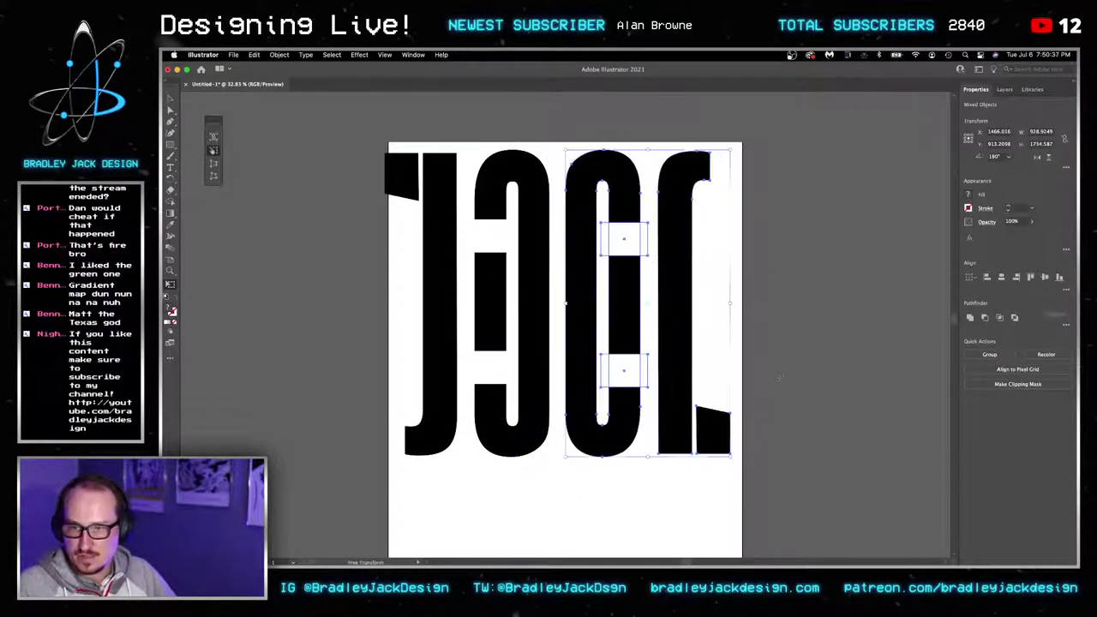
key("v")
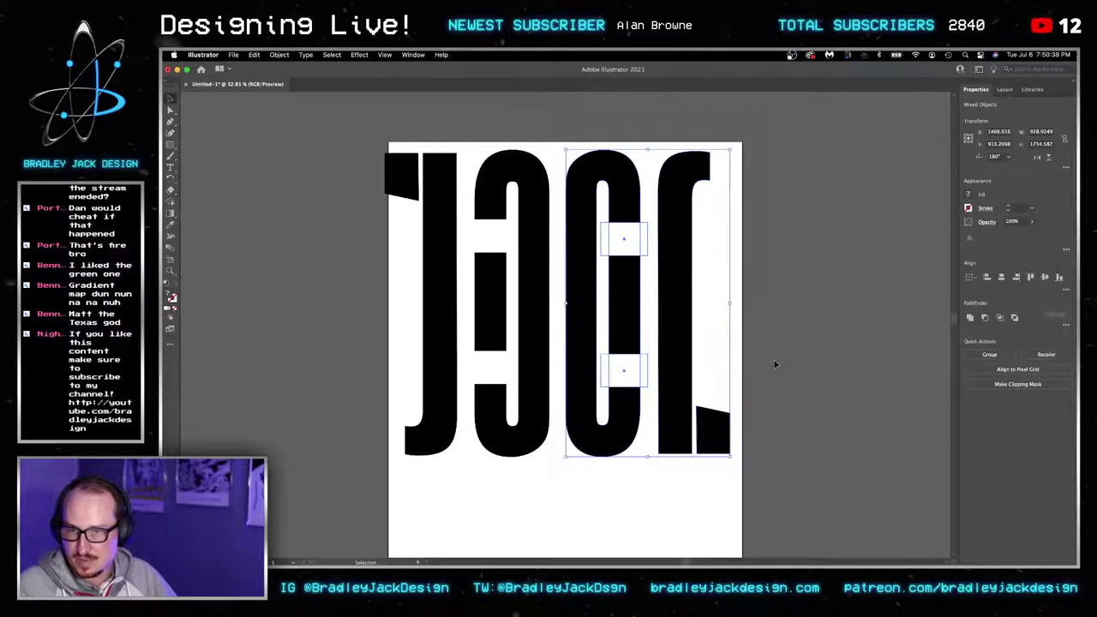
left_click(767, 360)
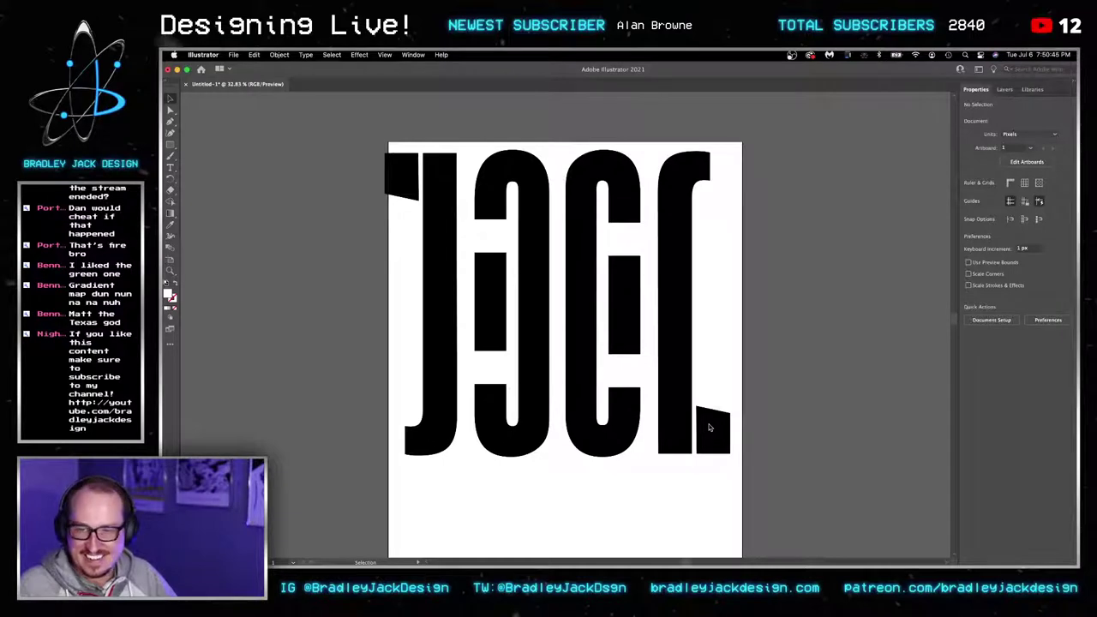
Stretch the upper white rectangles on both O's downward to shorten the black block between the gaps.
key("a")
left_click(632, 244)
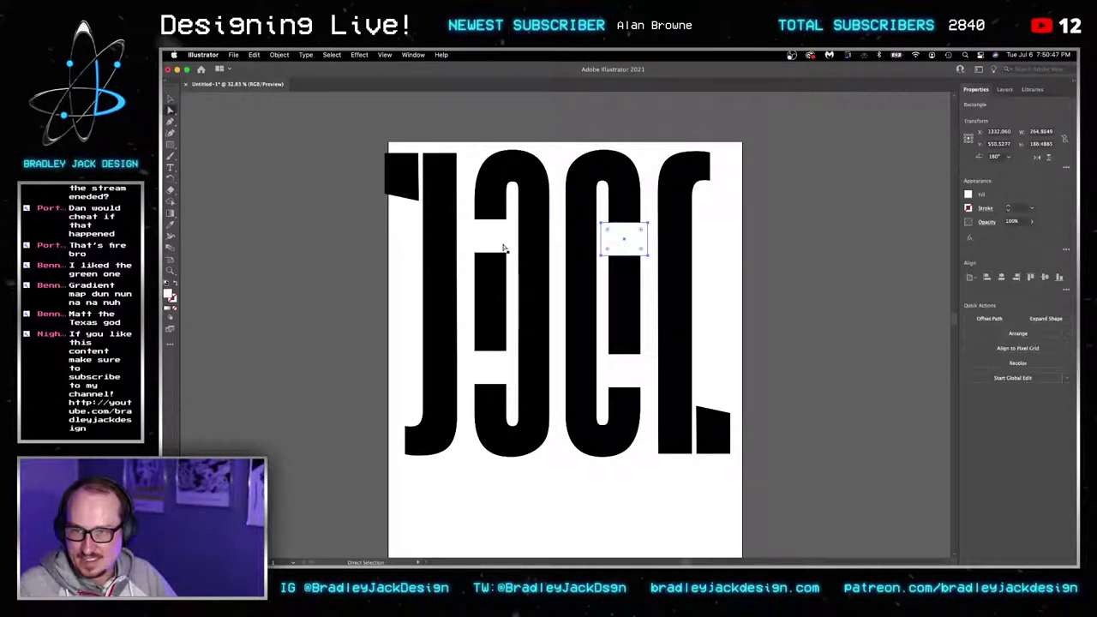
left_click(503, 249, "shift")
key("e")
left_click_drag(568, 256, 558, 287)
Stretch the lower white rectangles on both O's upward, leaving a short black bar in the middle of each letter.
key("a")
left_click(626, 378)
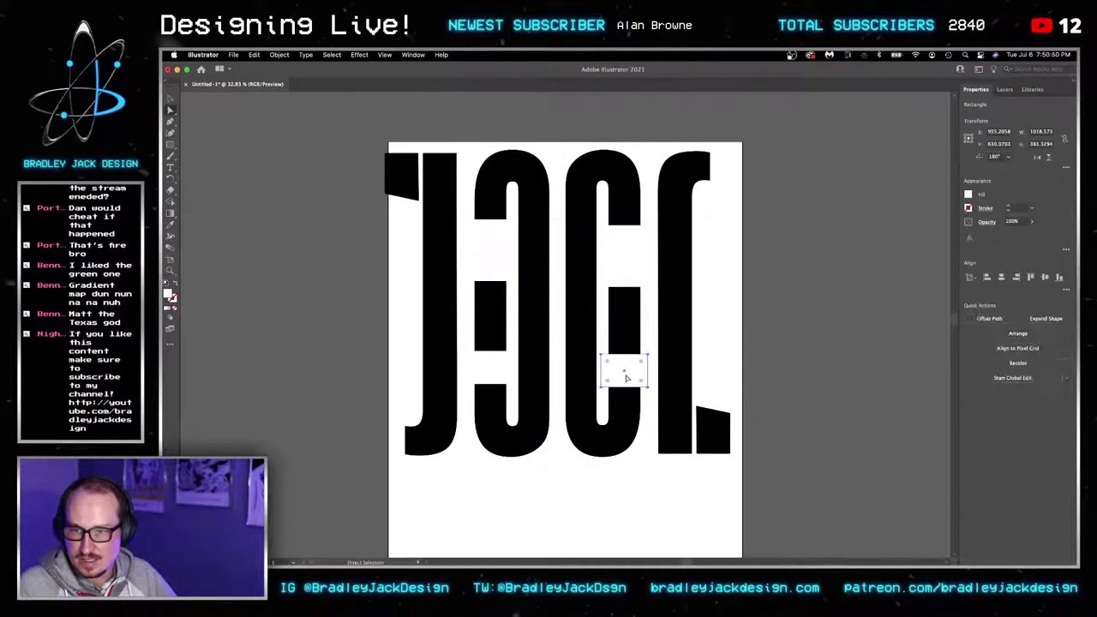
left_click(502, 371, "shift")
key("e")
left_click_drag(558, 351, 558, 322)
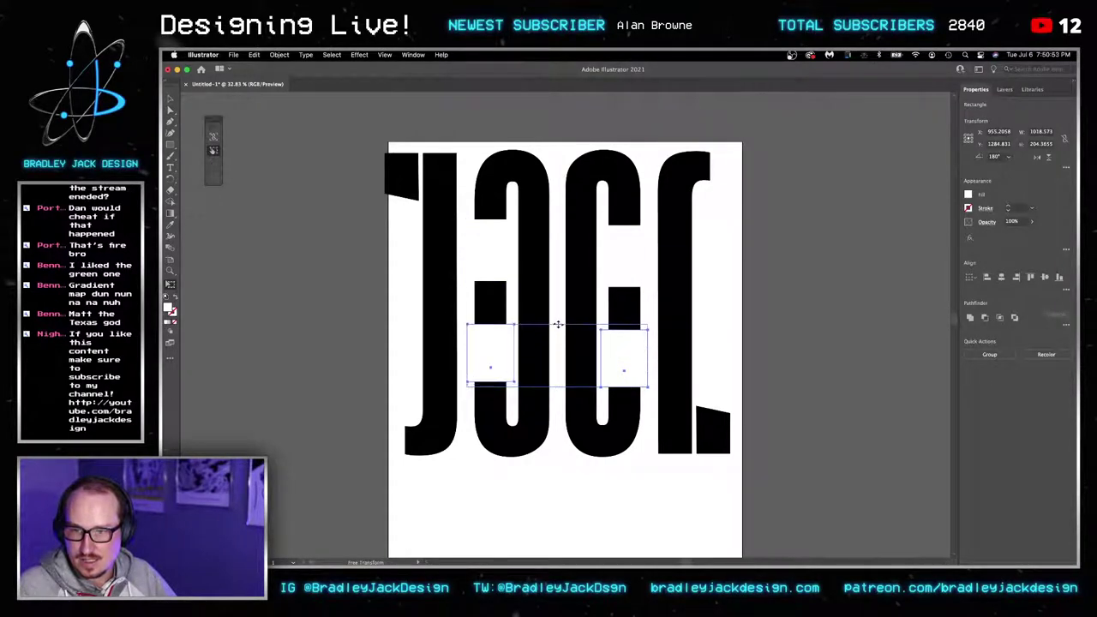
key("Delete")
key("a")
left_click(502, 311)
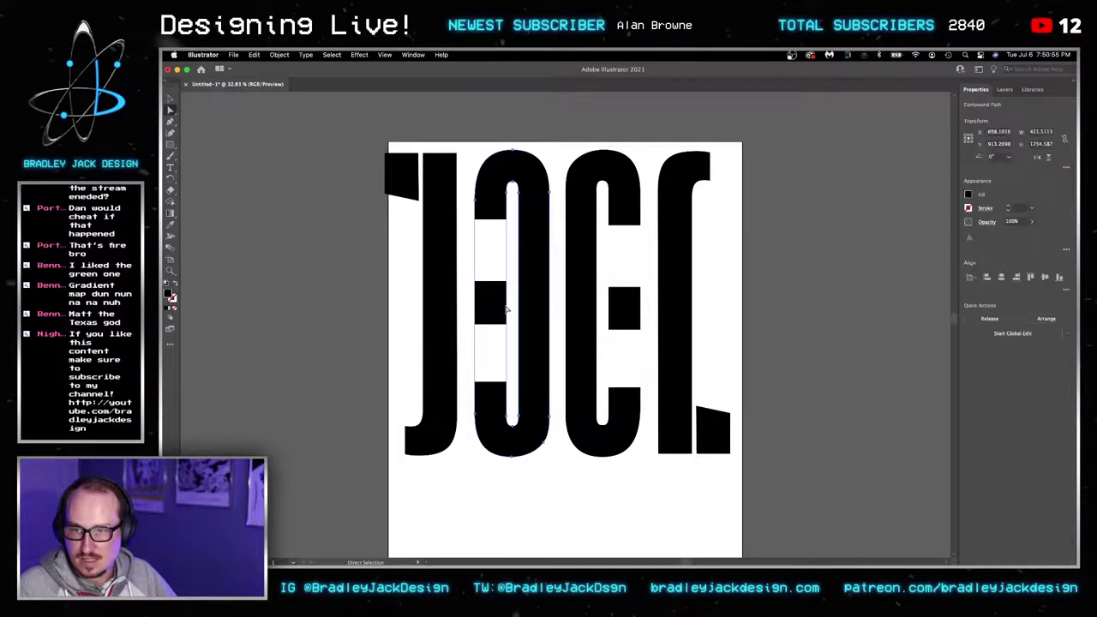
key("super+shift+a")
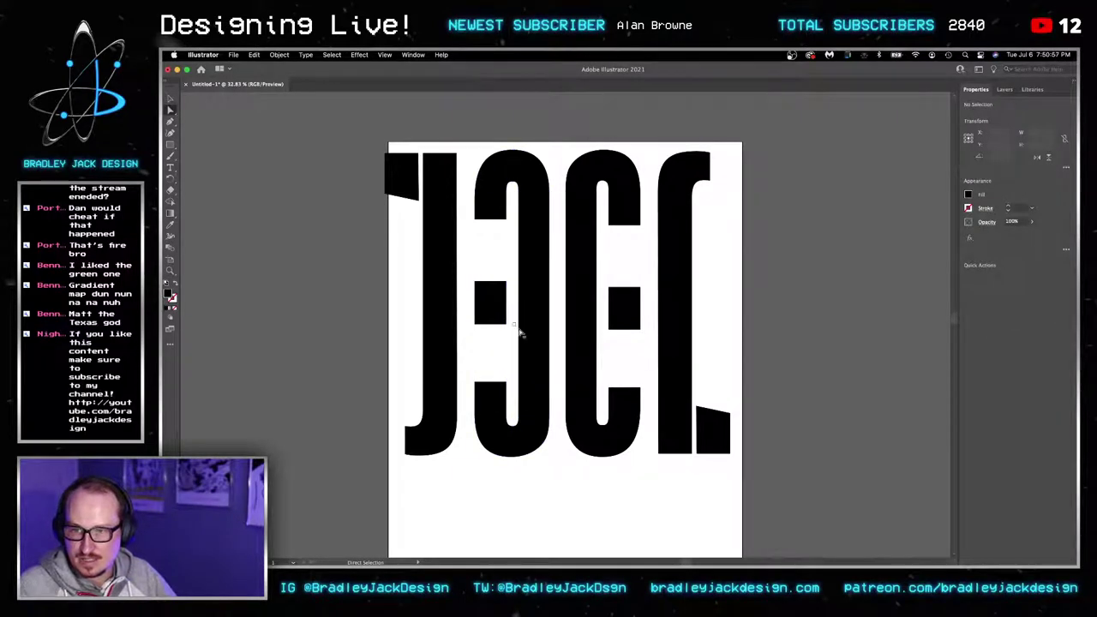
Nudge the two white rectangles on the right-hand O up by 20 px.
left_click(630, 301)
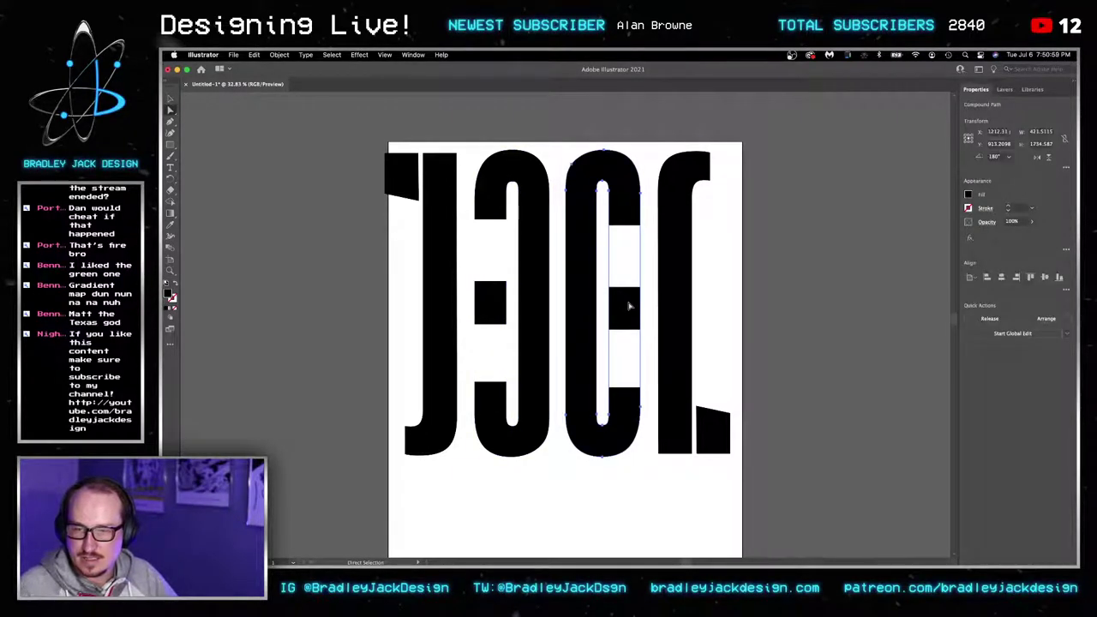
left_click(624, 281)
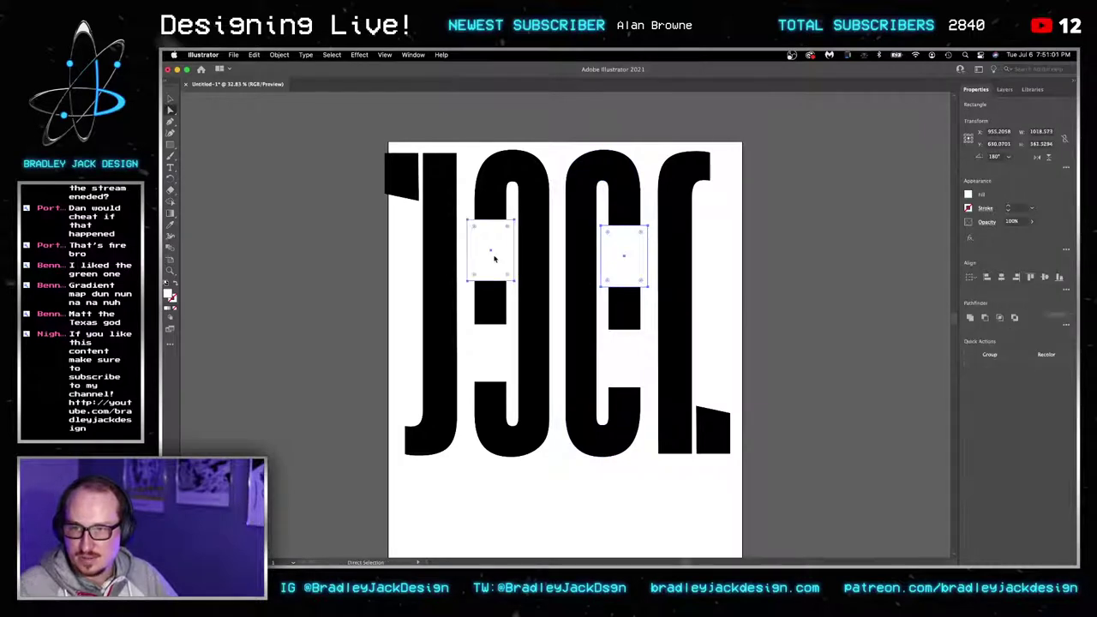
left_click(619, 270)
left_click(616, 347, "shift")
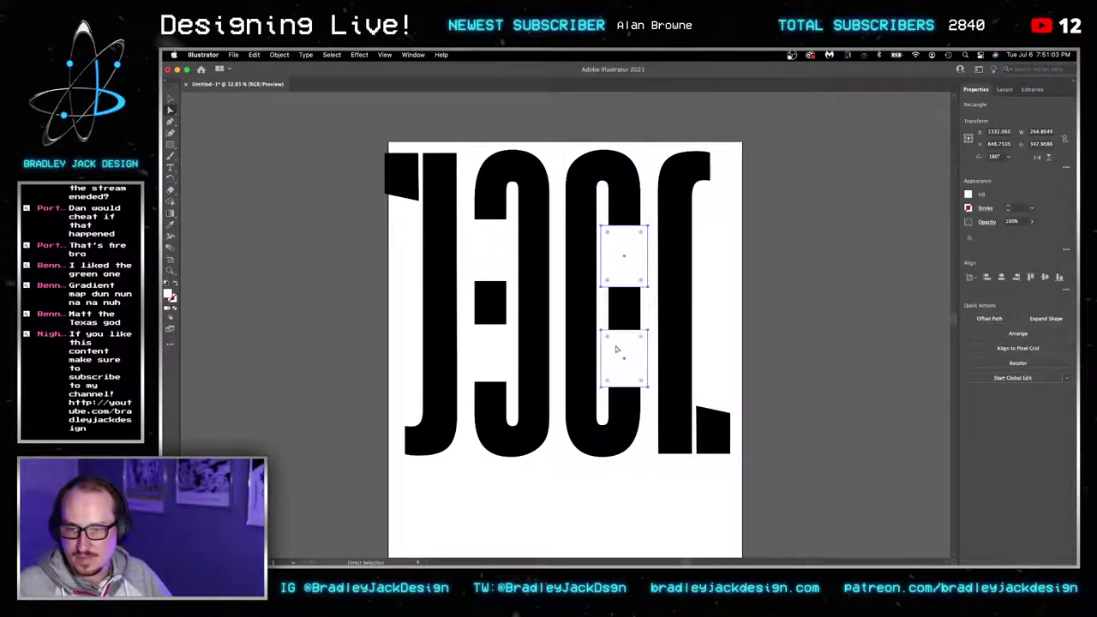
key("shift+Up")
key("shift+Up")
key("v")
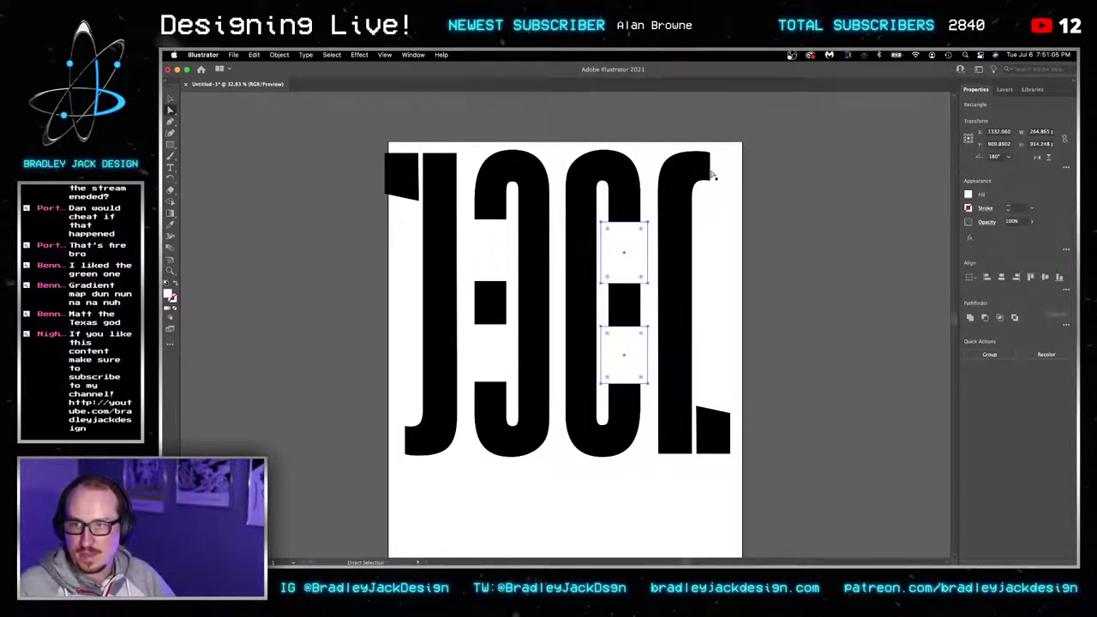
left_click(712, 177)
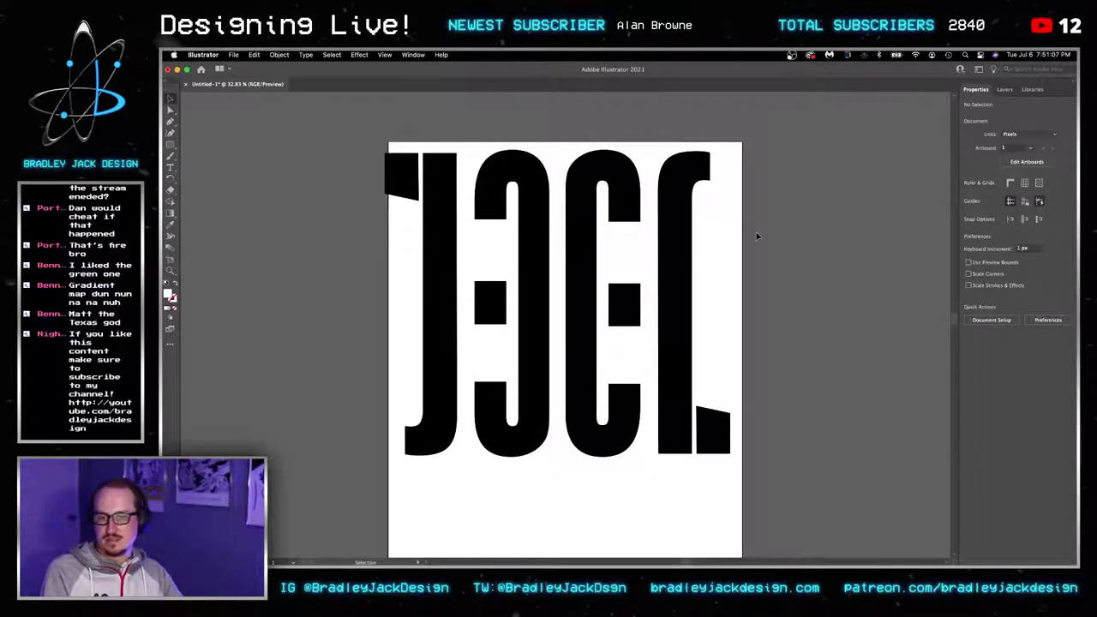
Switch to the Joeychestnut.psd poster in Photoshop.
key("super+Tab")
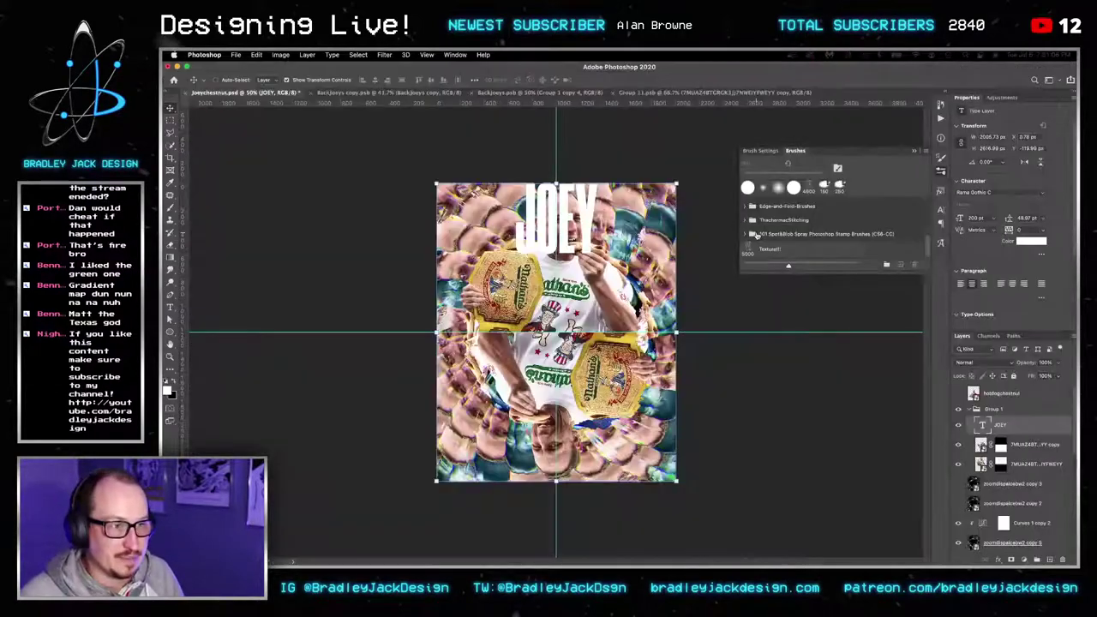
key("t")
key("Return")
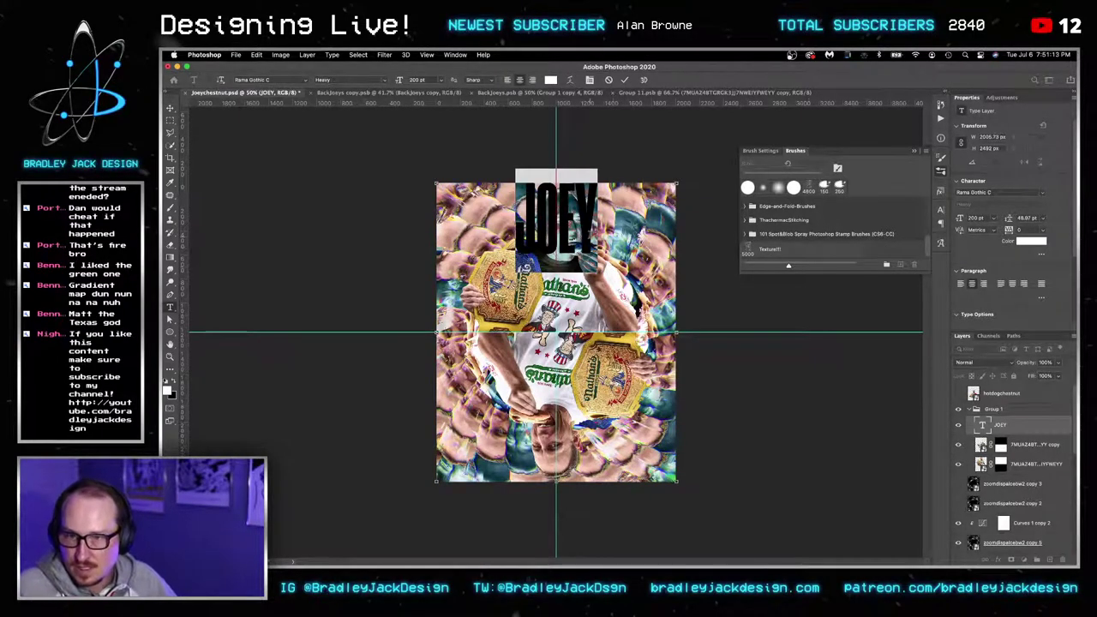
left_click(592, 224)
key("ctrl+a")
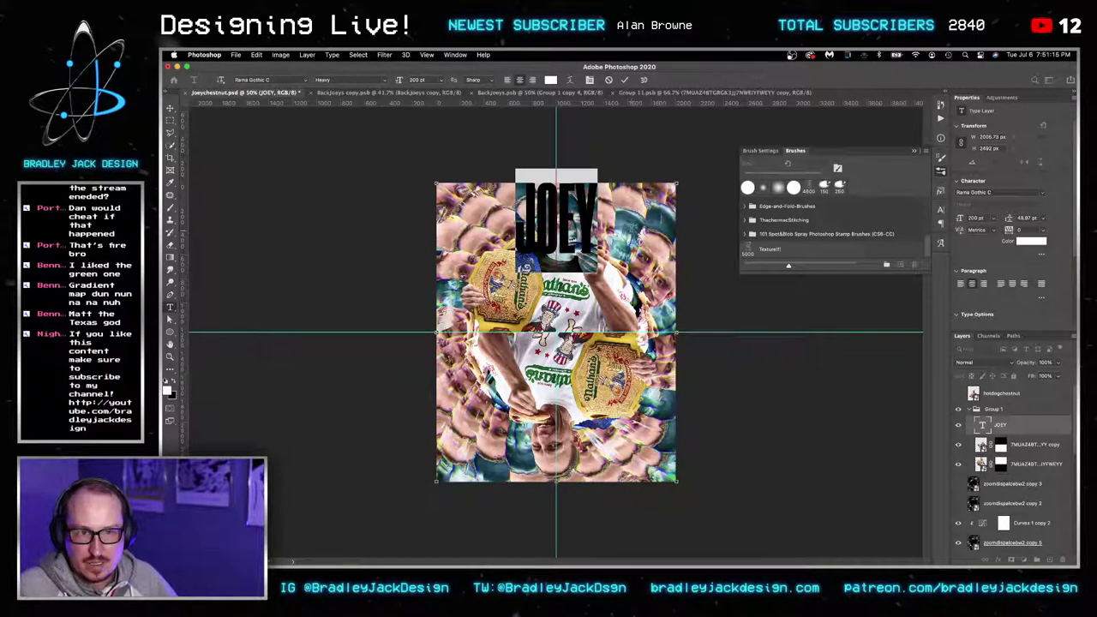
key("Escape")
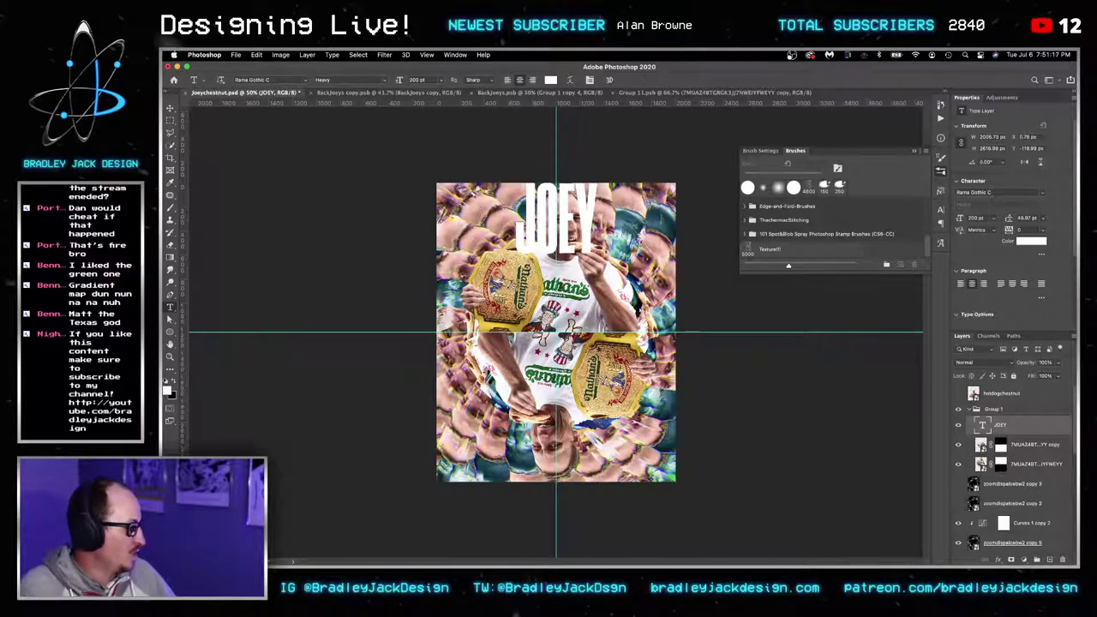
Replace the JOEY text at the top of the poster with JAWS.
key("super+Tab")
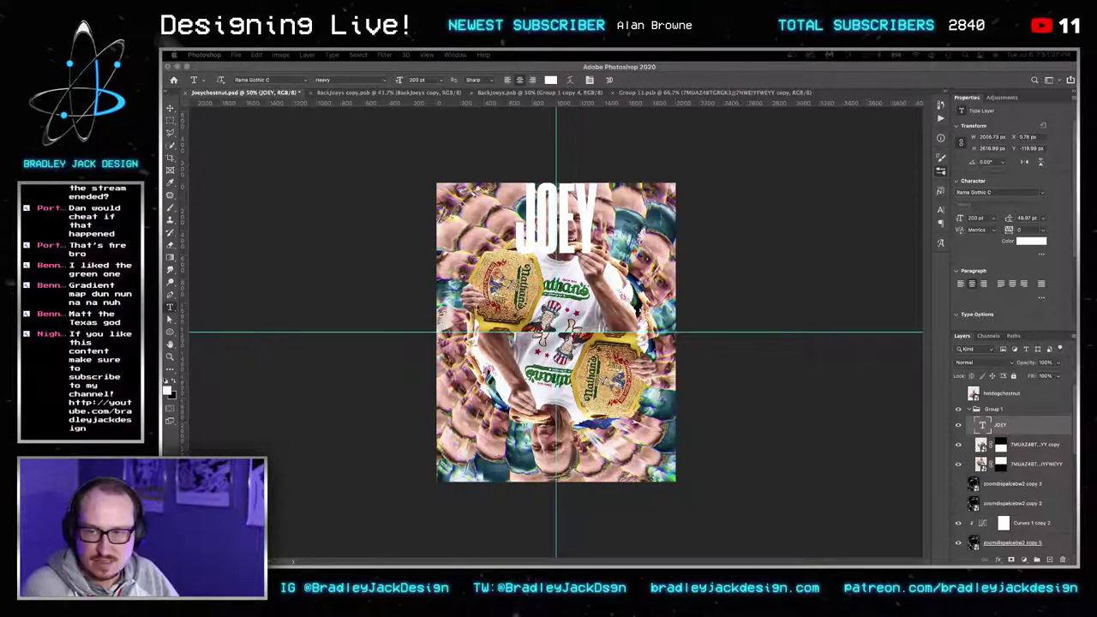
left_click(534, 227)
left_click(549, 230)
key("super+a")
type("JAWS")
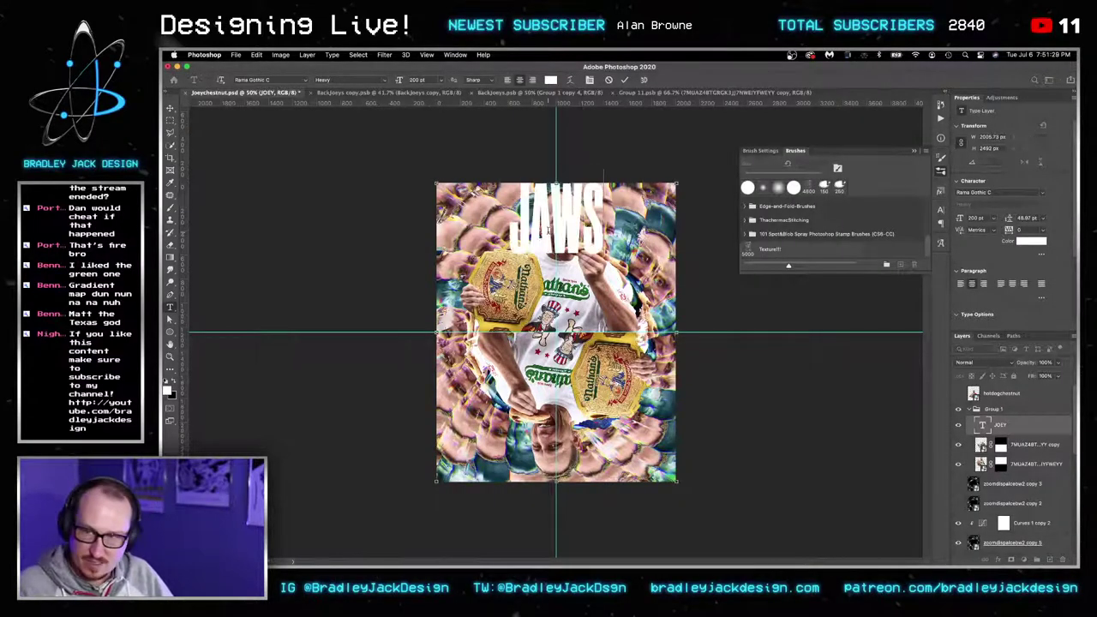
Set the JAWS text in the Bee Four font with tracking of -20.
key("super+a")
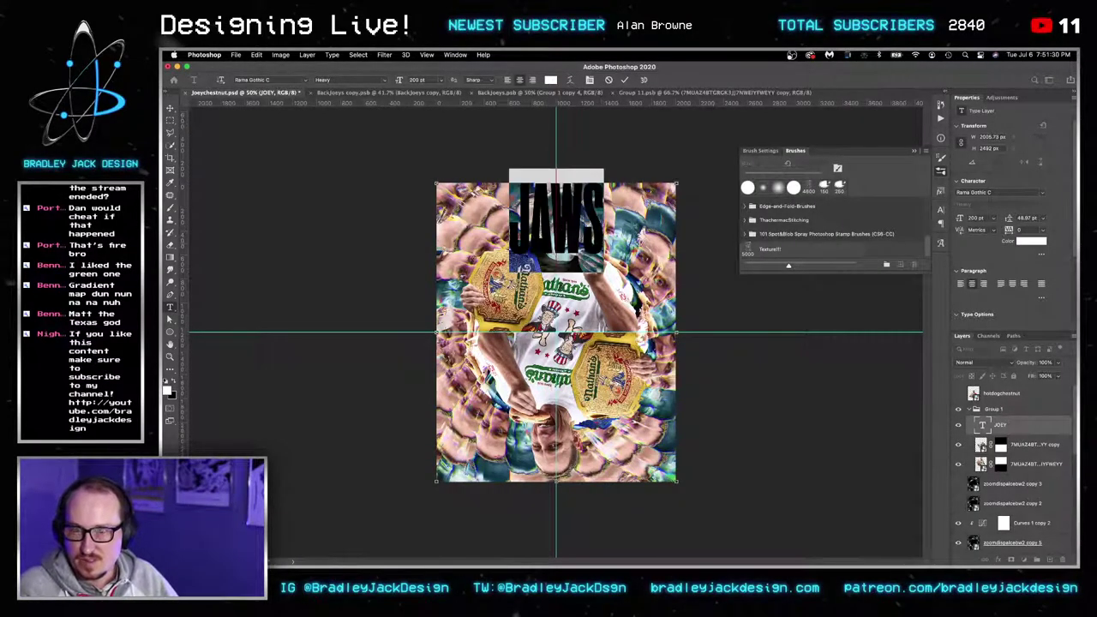
left_click(1034, 191)
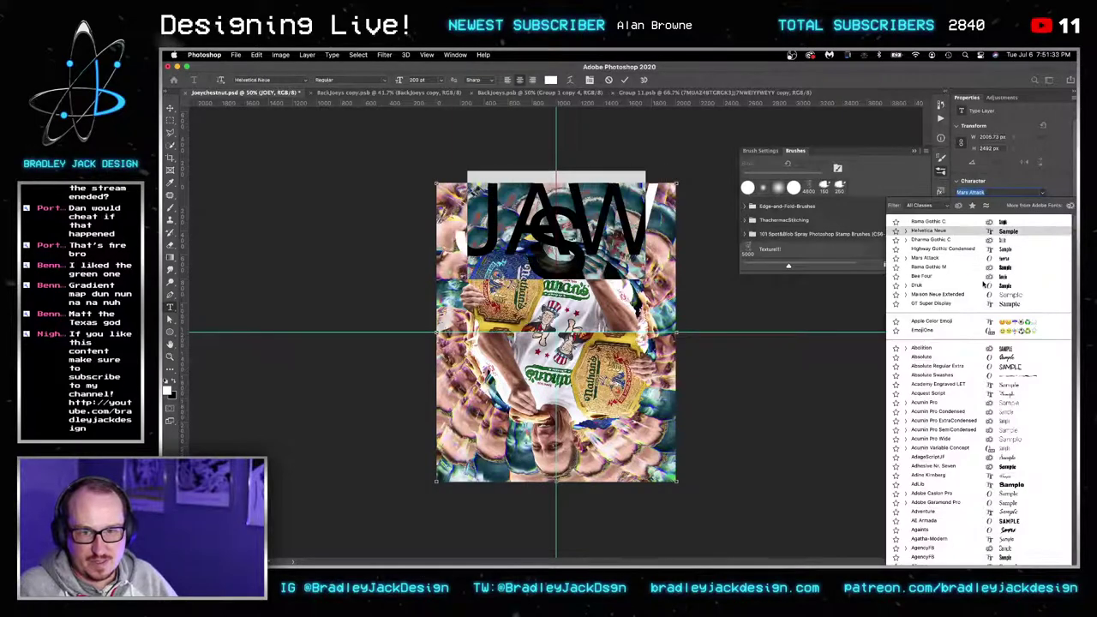
left_click(983, 279)
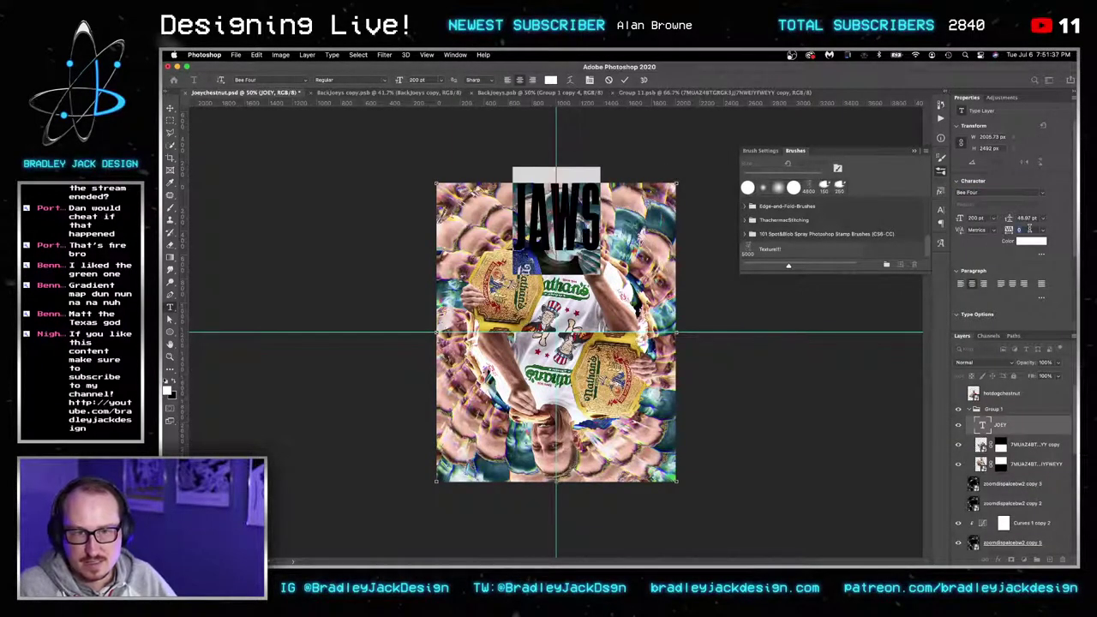
key("shift+Down")
key("shift+Down")
left_click(593, 202)
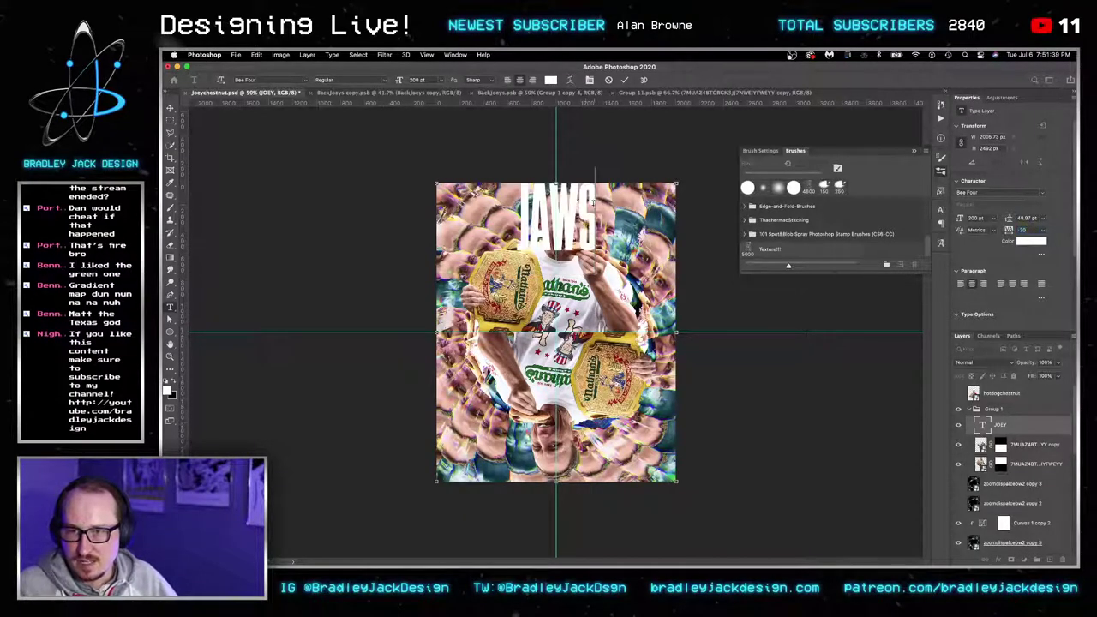
Enlarge the JAWS text to 560 pt so it nearly spans the poster's width.
double_click(585, 221)
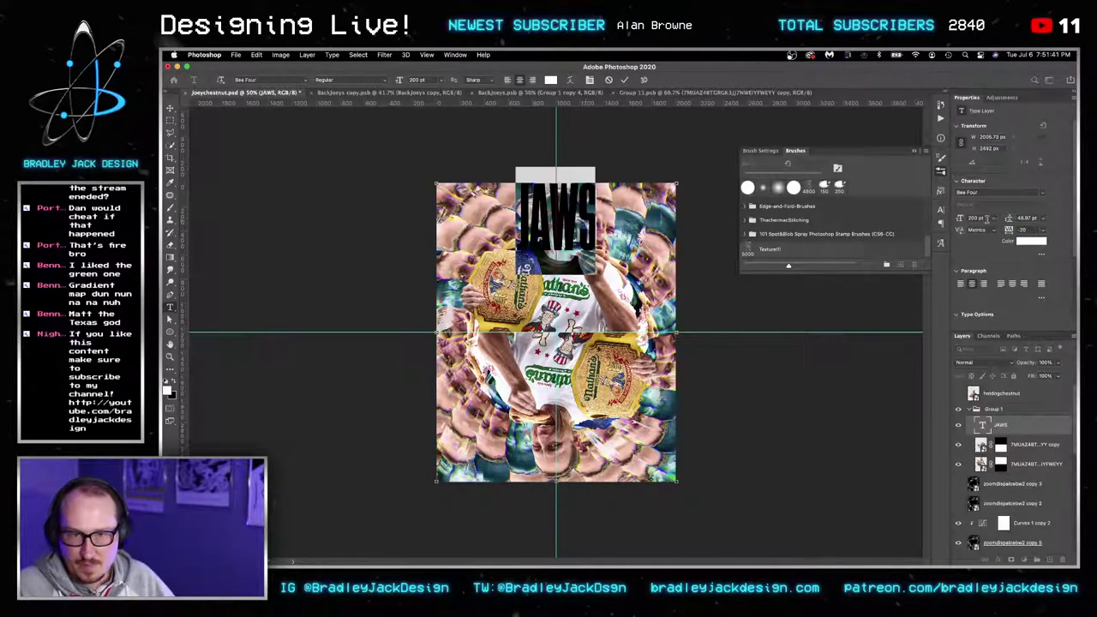
key("shift+Up")
key("shift+Up")
key("shift+Up")
key("shift+Up")
key("shift+Up")
key("shift+Up")
key("shift+Up")
key("shift+Up")
key("shift+Up")
key("shift+Up")
key("shift+Up")
key("shift+Up")
key("shift+Up")
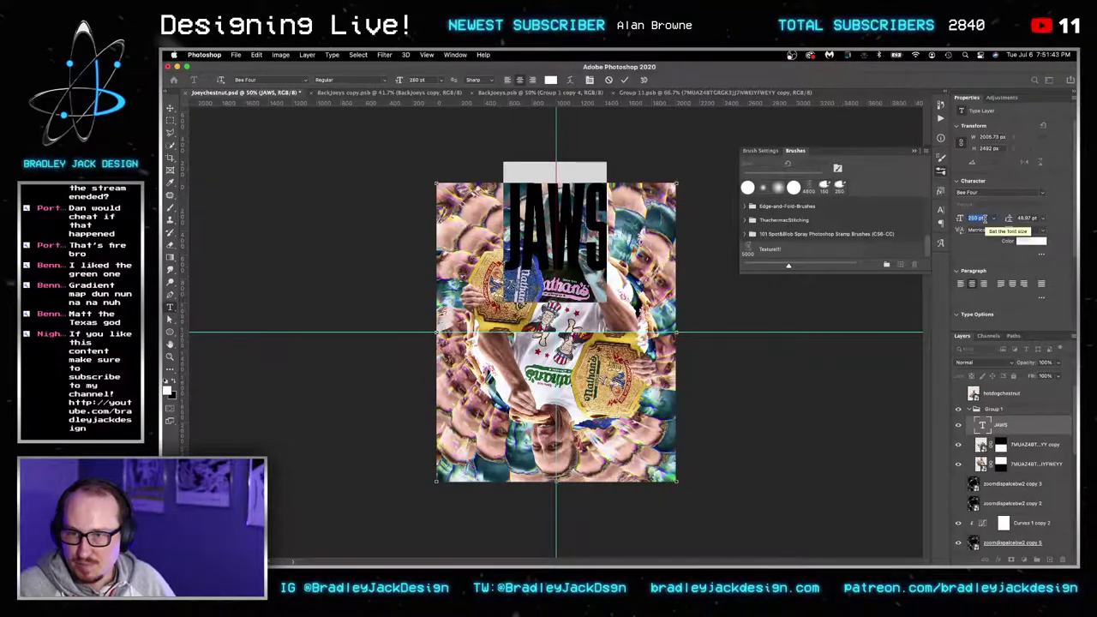
key("shift+Up")
key("shift+Up")
key("shift+Up")
key("shift+Up")
key("shift+Up")
key("shift+Up")
key("shift+Up")
key("shift+Up")
key("shift+Up")
key("shift+Up")
key("shift+Up")
key("shift+Up")
key("shift+Up")
key("shift+Up")
key("shift+Up")
key("shift+Up")
key("shift+Up")
key("shift+Up")
key("shift+Up")
key("shift+Up")
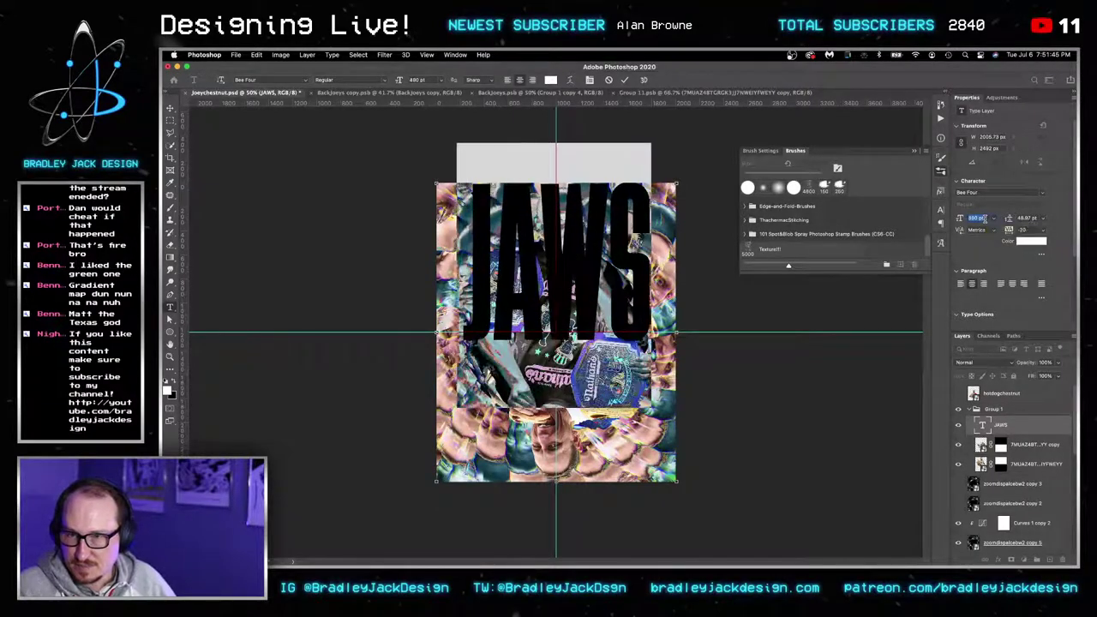
key("shift+Up")
key("shift+Up")
key("shift+Up")
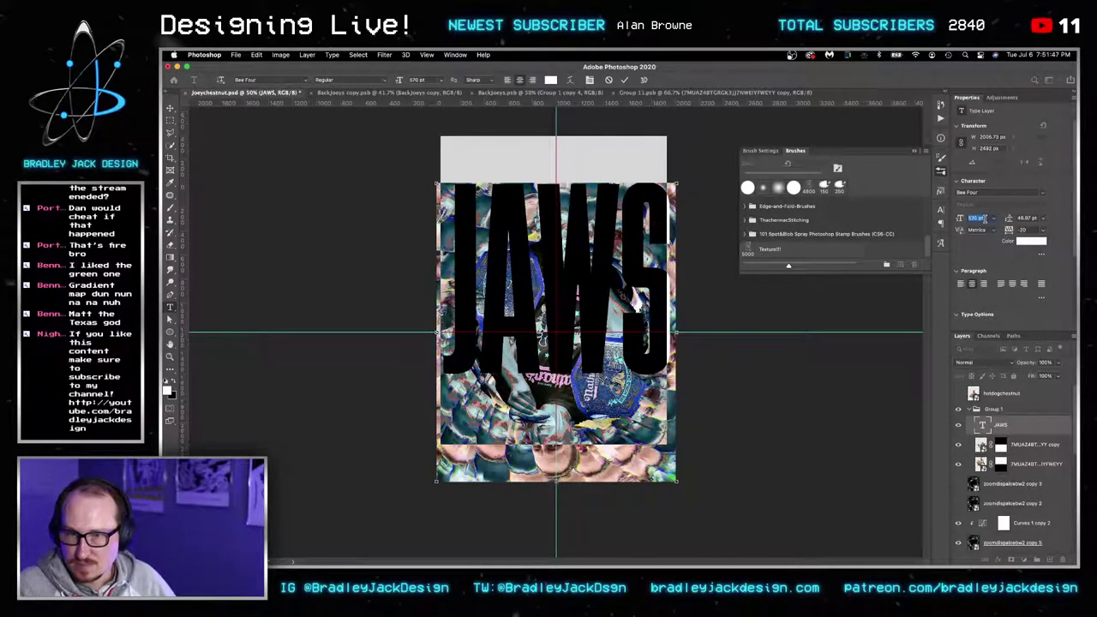
key("shift+Down")
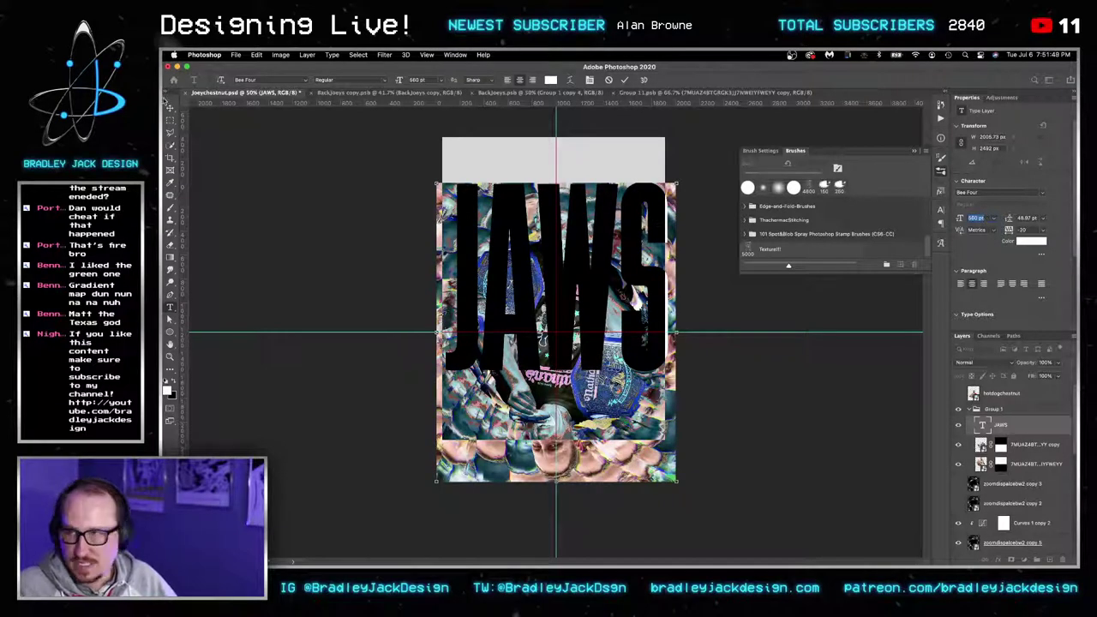
Convert the JAWS layer to point text and turn it into a vector shape placed above Group 1.
left_click(169, 105)
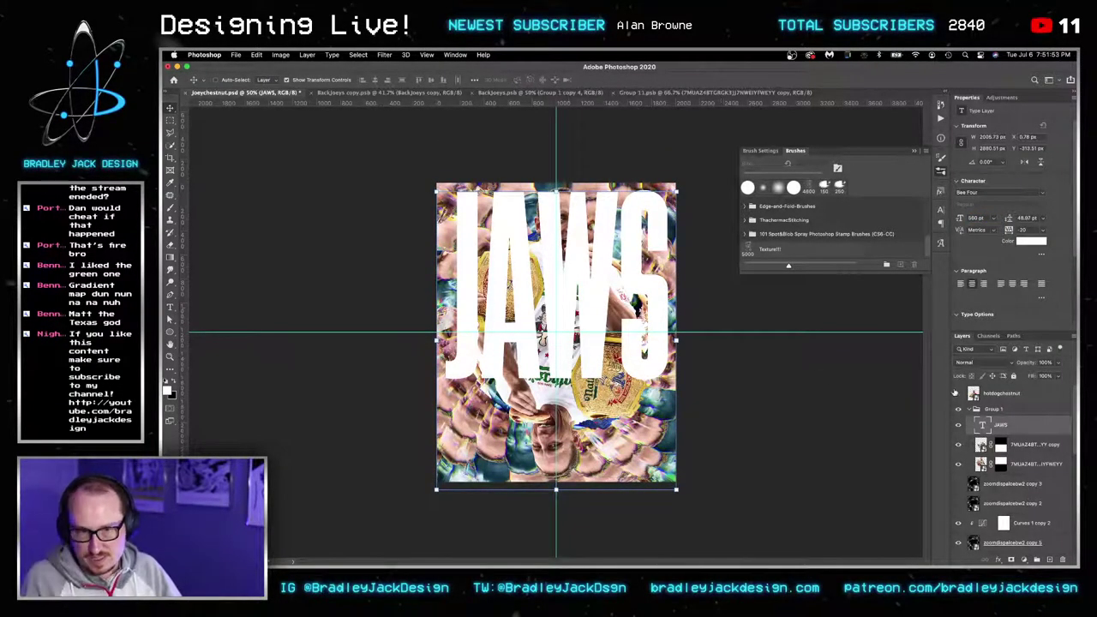
right_click(1019, 426)
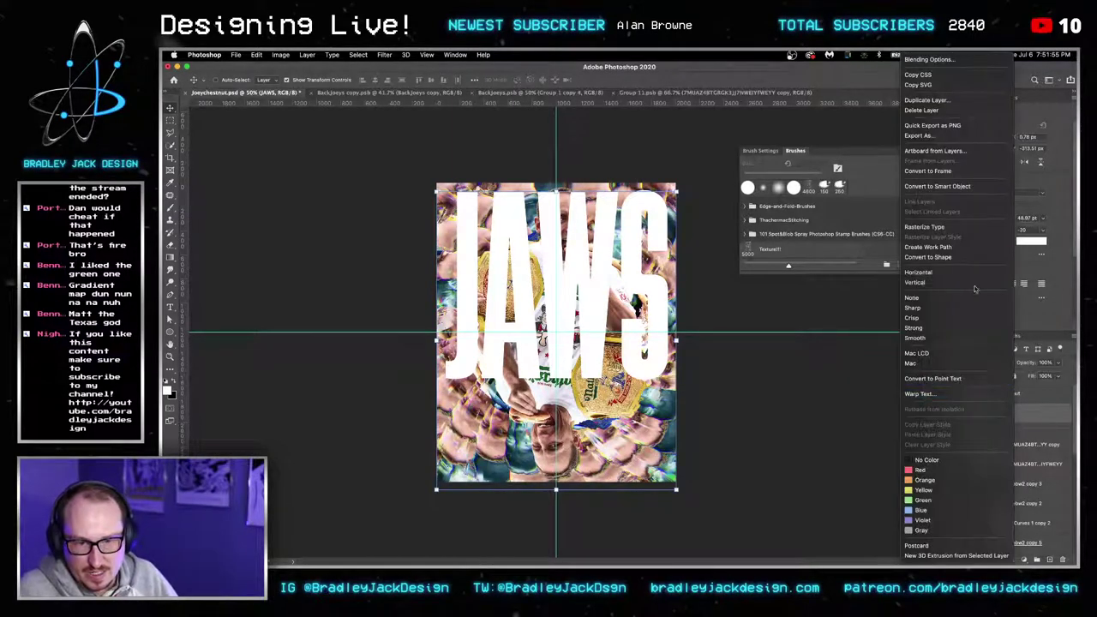
left_click(960, 378)
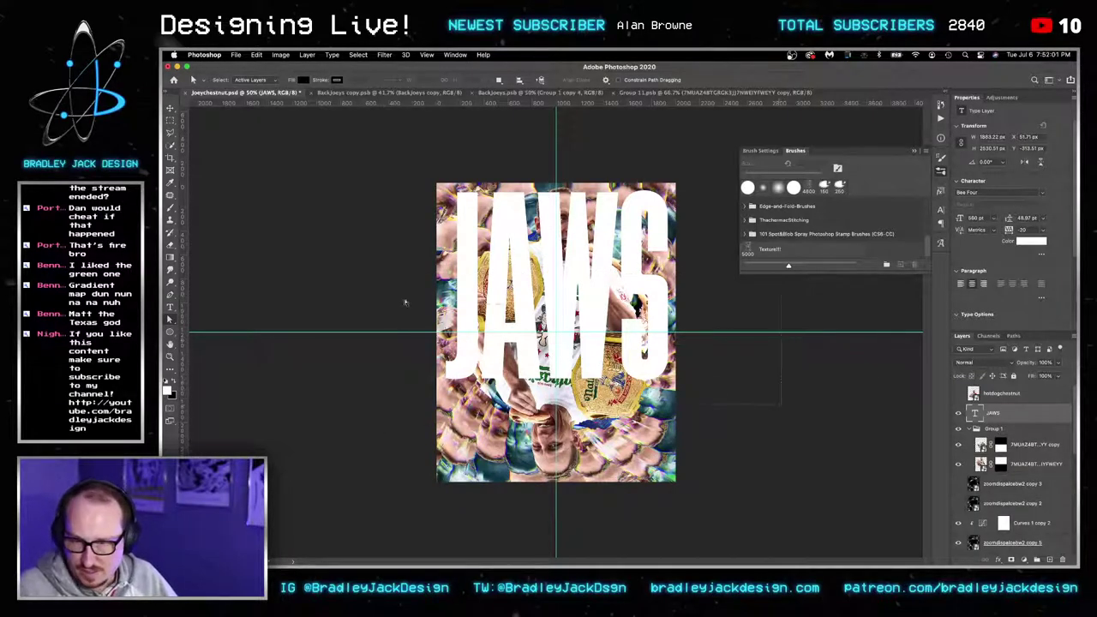
right_click(974, 415)
left_click(941, 258)
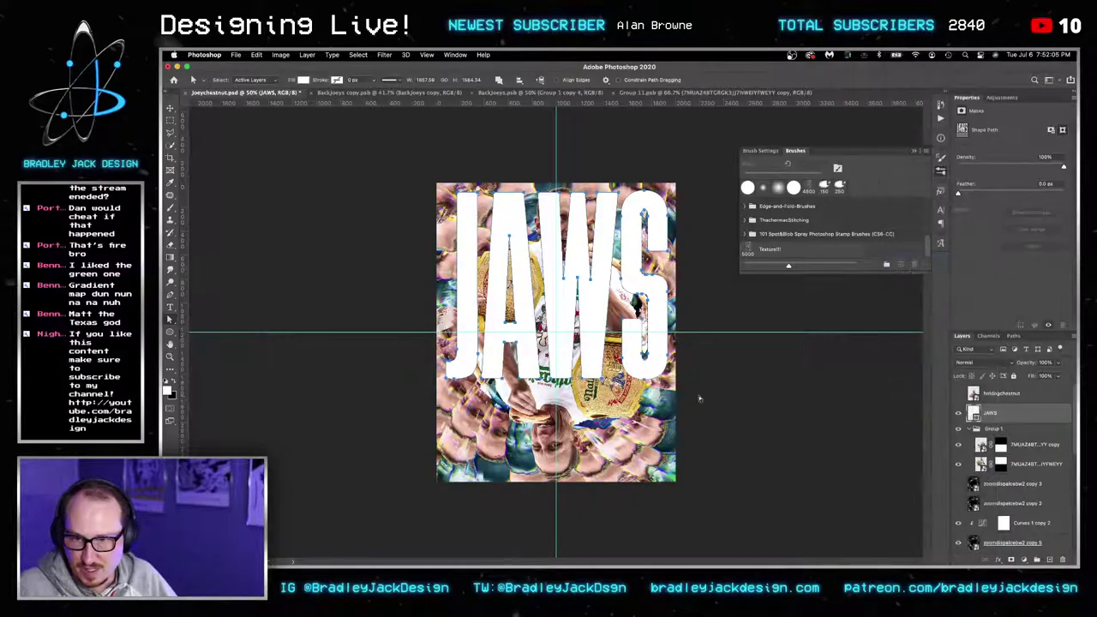
Lengthen the JAWS letters by shifting their lower anchor points down until the shape is about 1784 px tall.
left_click(700, 398)
left_click_drag(400, 314, 400, 313)
key("shift+Down")
key("shift+Down")
key("shift+Down")
key("shift+Down")
key("shift+Down")
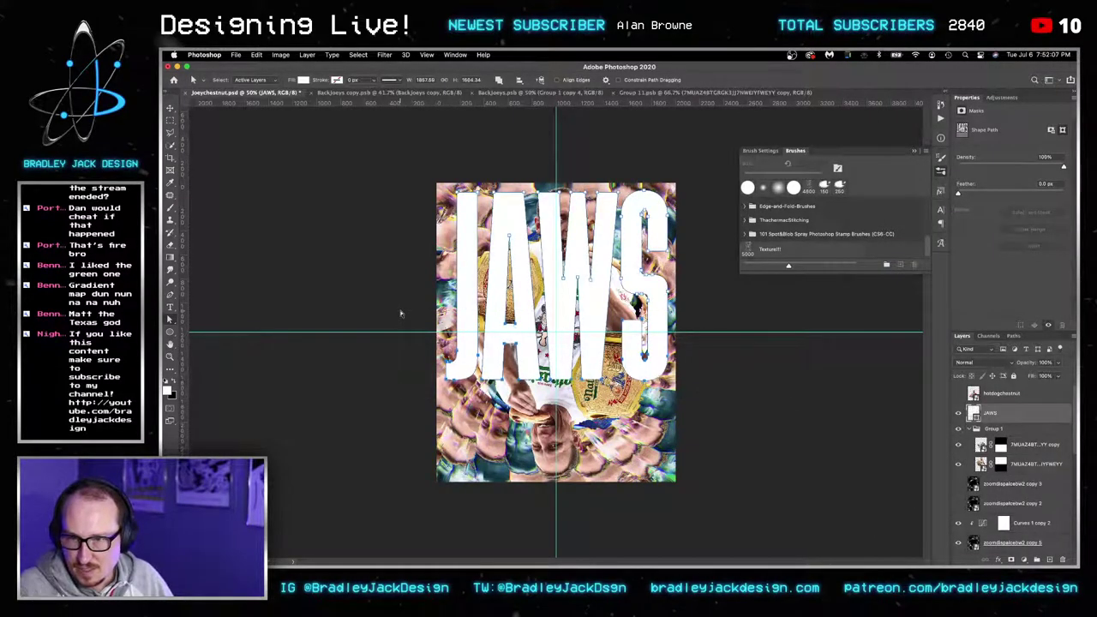
key("shift+Down")
key("shift+Down")
key("shift+Down")
key("shift+Down")
key("shift+Down")
key("shift+Down")
key("shift+Down")
key("shift+Down")
key("shift+Down")
key("shift+Down")
key("shift+Down")
key("shift+Down")
key("shift+Down")
key("shift+Down")
key("shift+Down")
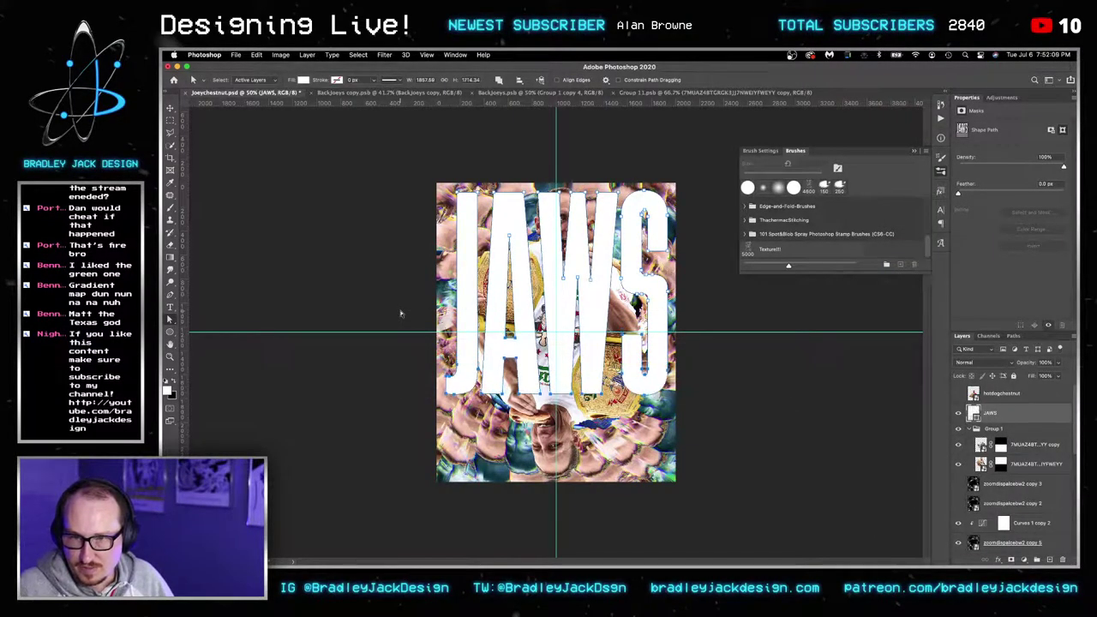
key("shift+Down")
key("shift+Down")
key("shift+Down")
key("shift+Down")
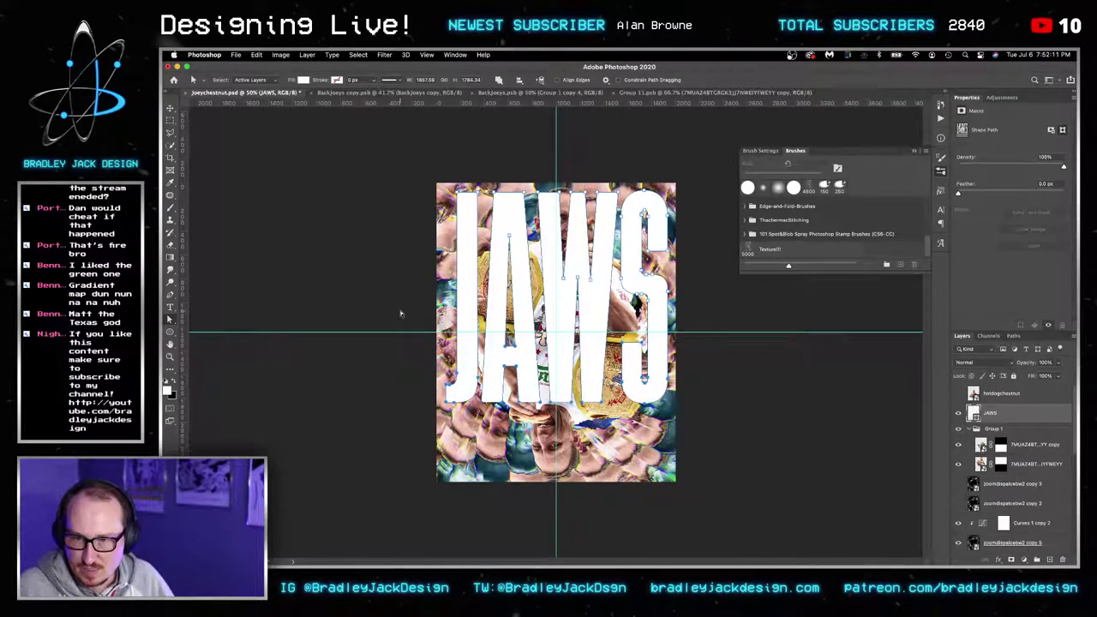
Select the JAWS anchor points from the W's inner corners downward and shift them down to about 1964 px total height.
left_click(417, 271)
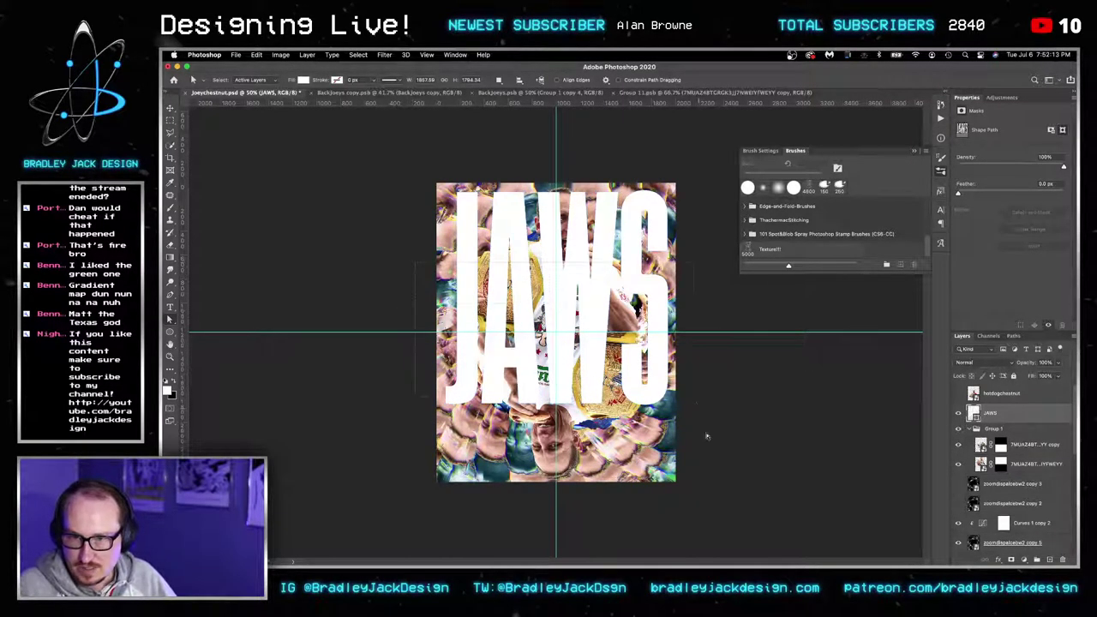
left_click_drag(706, 437, 712, 461)
key("shift+Down")
key("shift+Down")
key("shift+Down")
key("shift+Down")
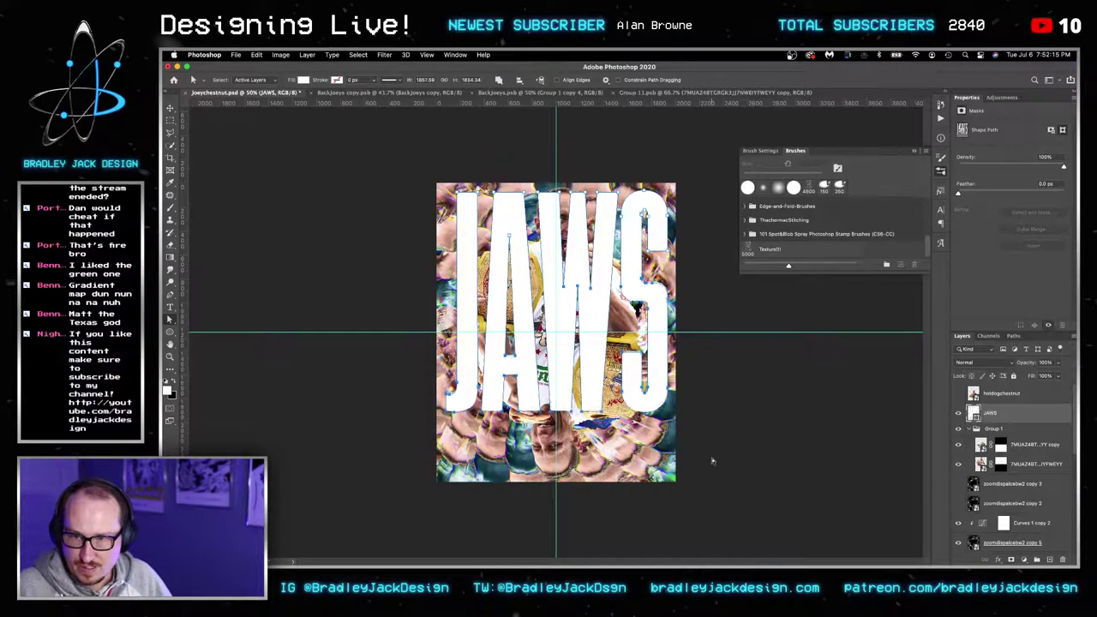
key("shift+Down")
key("shift+Down")
key("shift+Down")
key("shift+Down")
key("shift+Down")
key("shift+Down")
key("shift+Down")
key("shift+Down")
key("shift+Down")
key("shift+Down")
key("shift+Down")
key("shift+Down")
key("shift+Down")
key("shift+Down")
key("shift+Down")
key("shift+Down")
key("shift+Down")
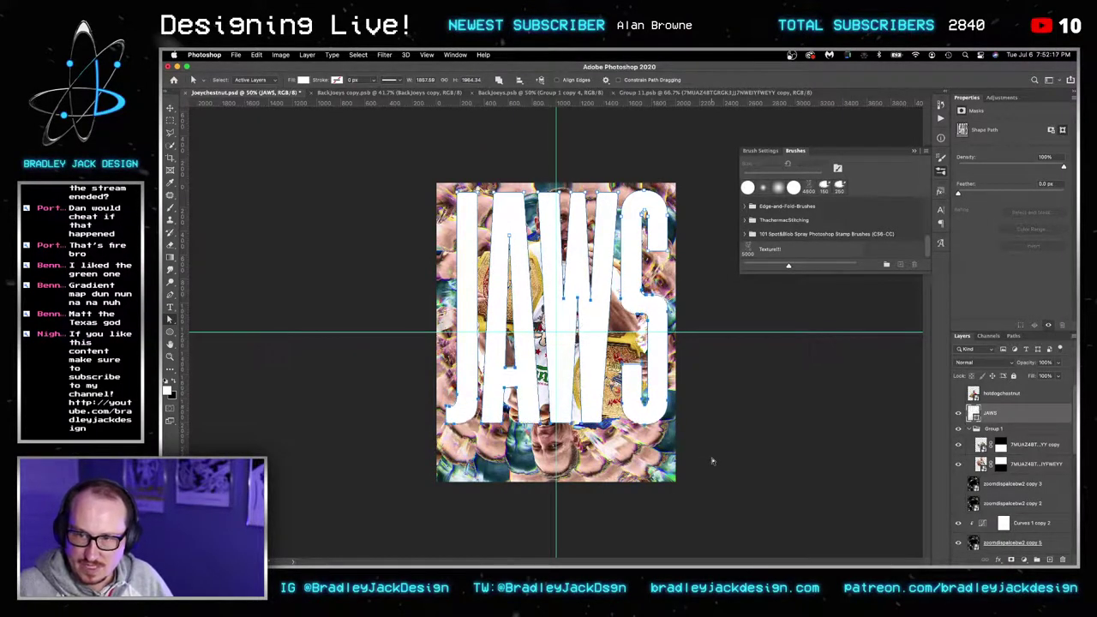
Shift the selected JAWS anchor points further down until the lettering shape is about 2204 px tall.
key("shift+Down")
key("shift+Down")
key("shift+Down")
key("shift+Down")
key("shift+Down")
key("shift+Down")
key("shift+Down")
key("shift+Down")
key("shift+Down")
key("shift+Down")
key("shift+Down")
key("shift+Down")
key("shift+Down")
key("shift+Down")
key("shift+Down")
key("shift+Down")
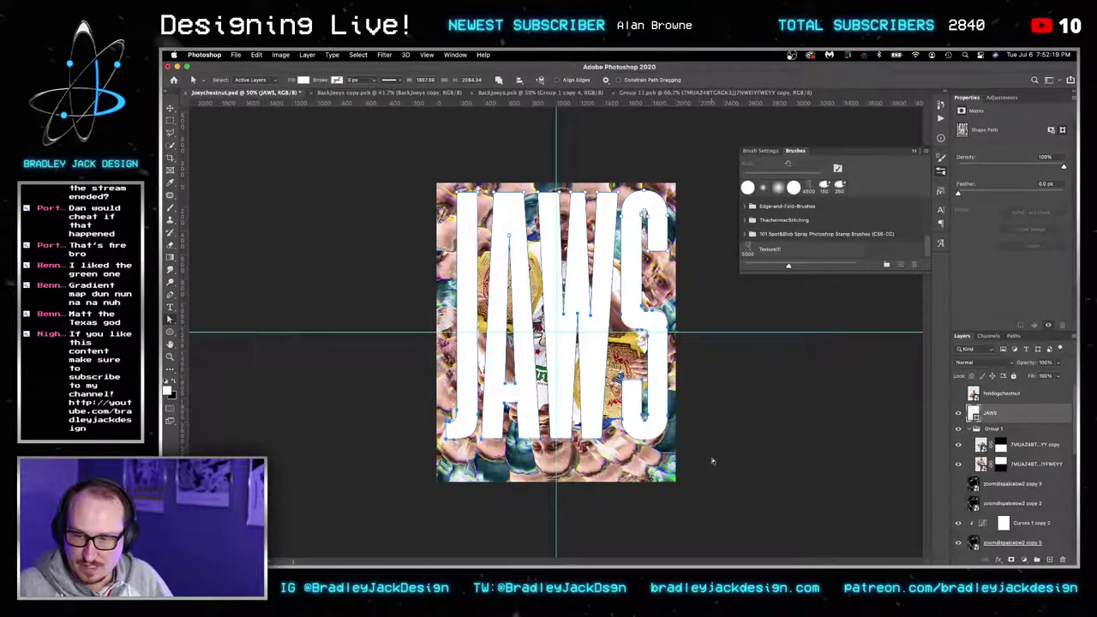
key("shift+Down")
key("shift+Down")
key("shift+Down")
key("shift+Down")
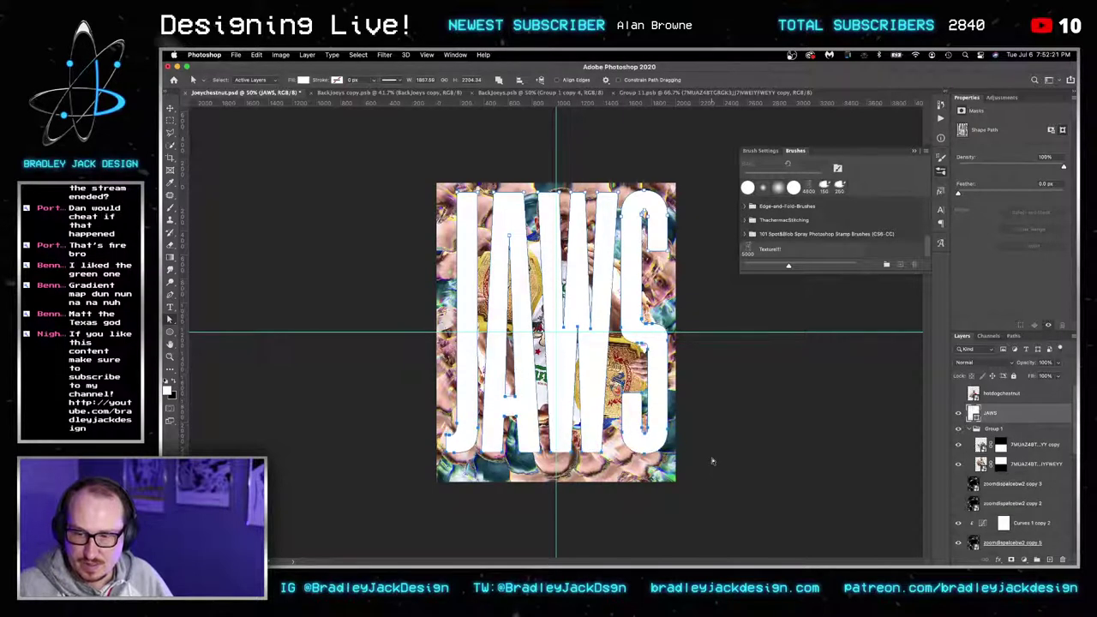
Select only the lower anchor points of the JAWS letters and move them down to about 2364 px total height, then deselect the path.
left_click(711, 461)
left_click_drag(723, 539, 392, 363)
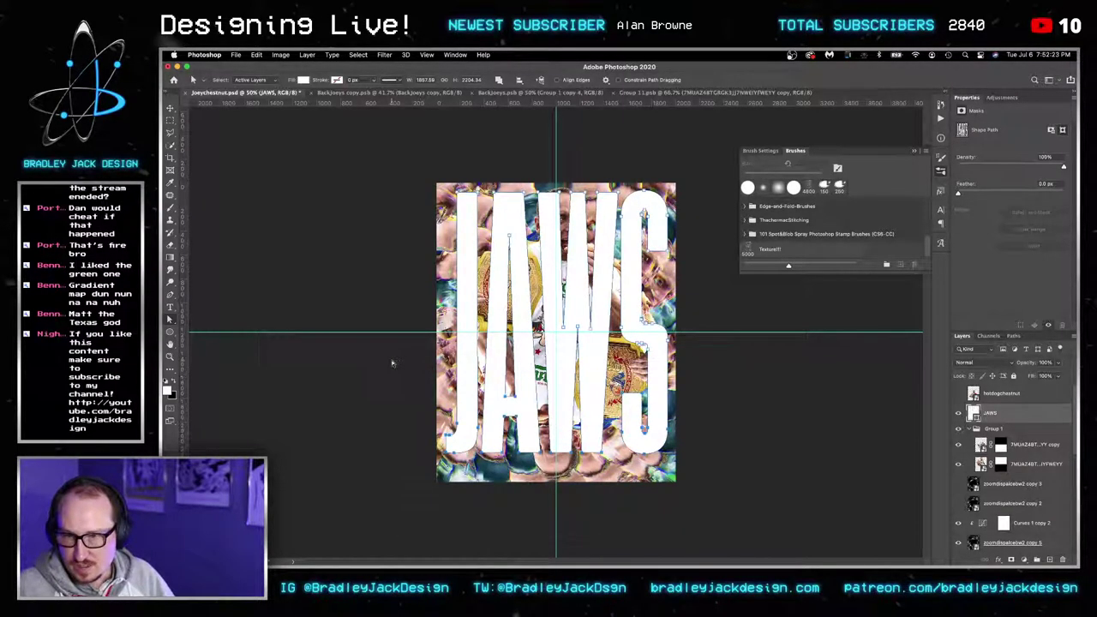
key("shift+Down")
key("shift+Down")
key("shift+Down")
key("shift+Down")
key("shift+Down")
key("shift+Down")
key("shift+Down")
key("shift+Down")
key("shift+Down")
key("shift+Down")
key("shift+Down")
key("shift+Down")
key("shift+Down")
key("shift+Down")
key("shift+Down")
key("shift+Down")
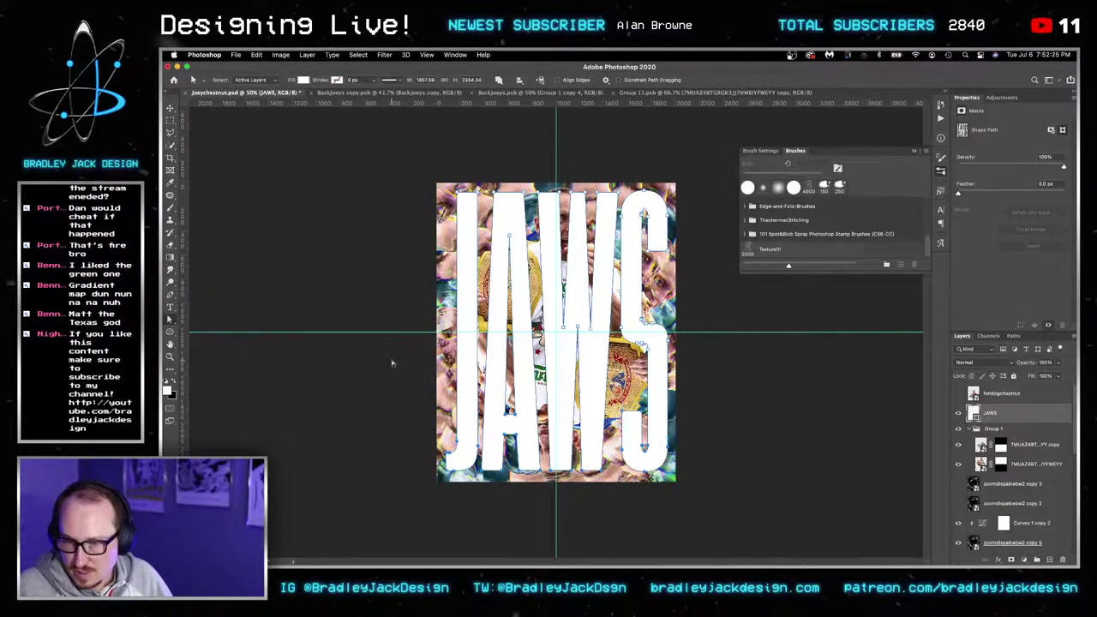
left_click(756, 360)
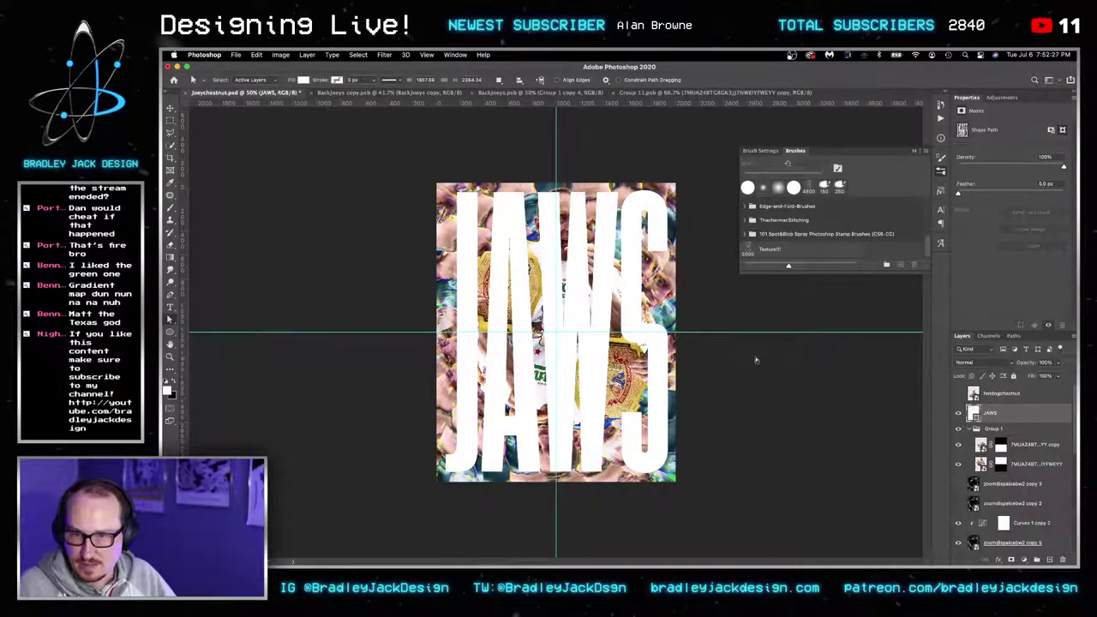
Try several blend modes on the JAWS layer and set it to Exclusion.
key("v")
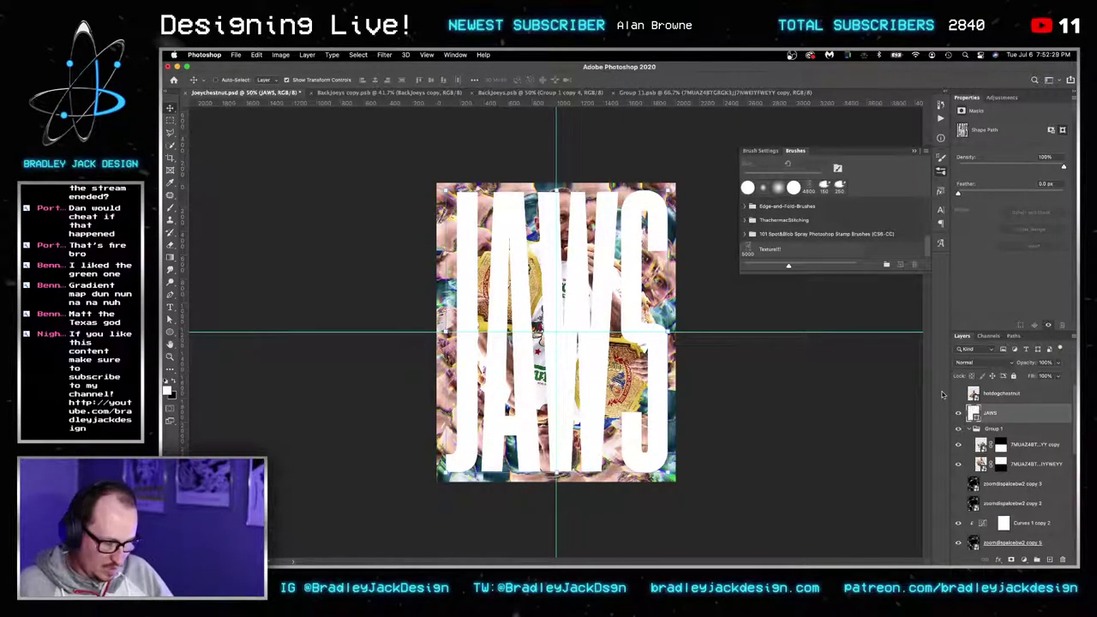
key("shift+alt+m")
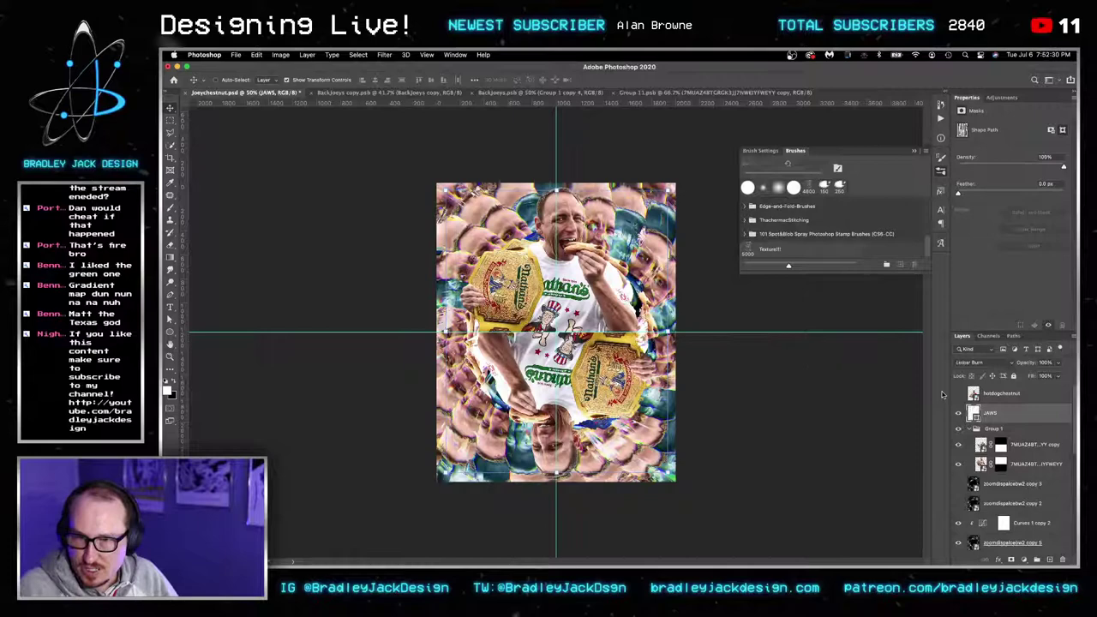
key("shift+alt+g")
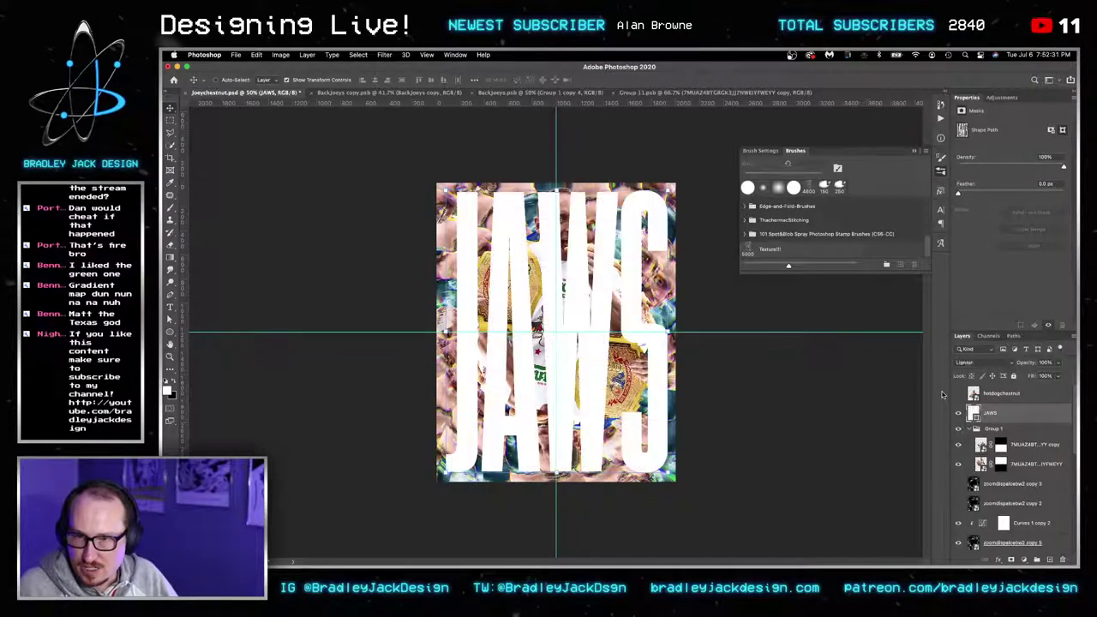
key("shift+plus")
key("shift+plus")
key("shift+plus")
key("shift+plus")
key("shift+plus")
key("shift+plus")
key("shift+plus")
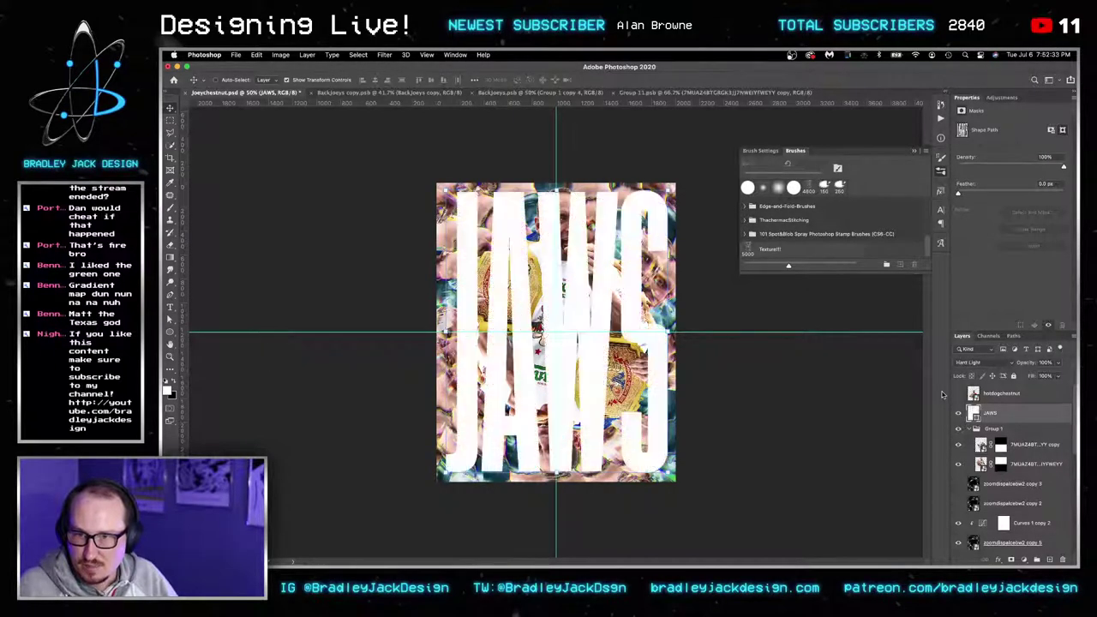
key("shift+plus")
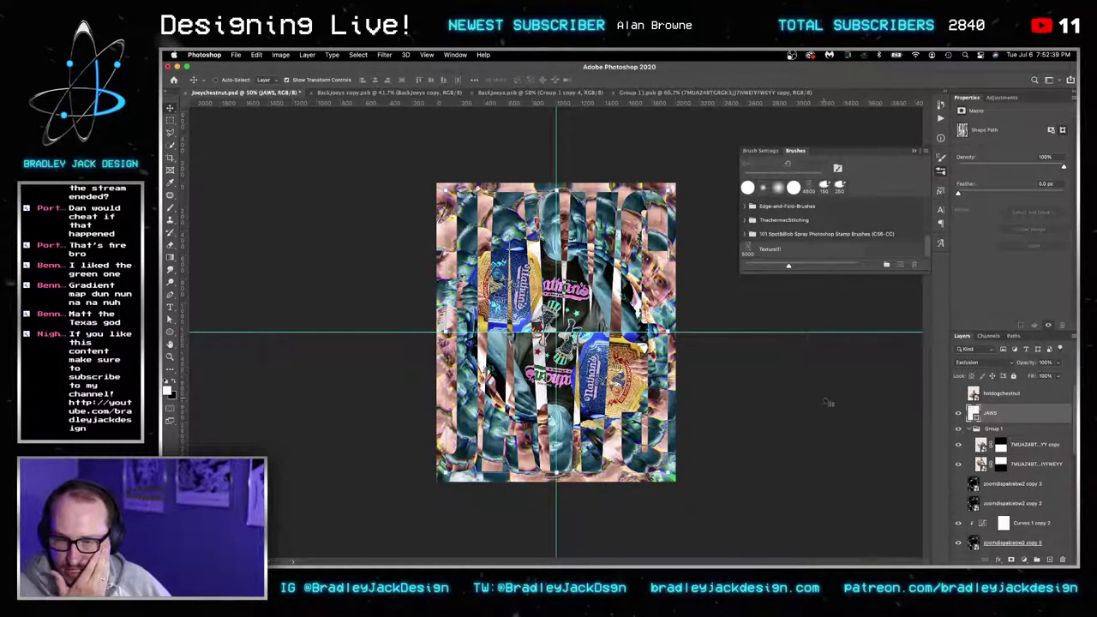
Duplicate the JAWS layer and set the copy to Normal blend mode with 0% fill.
key("super+j")
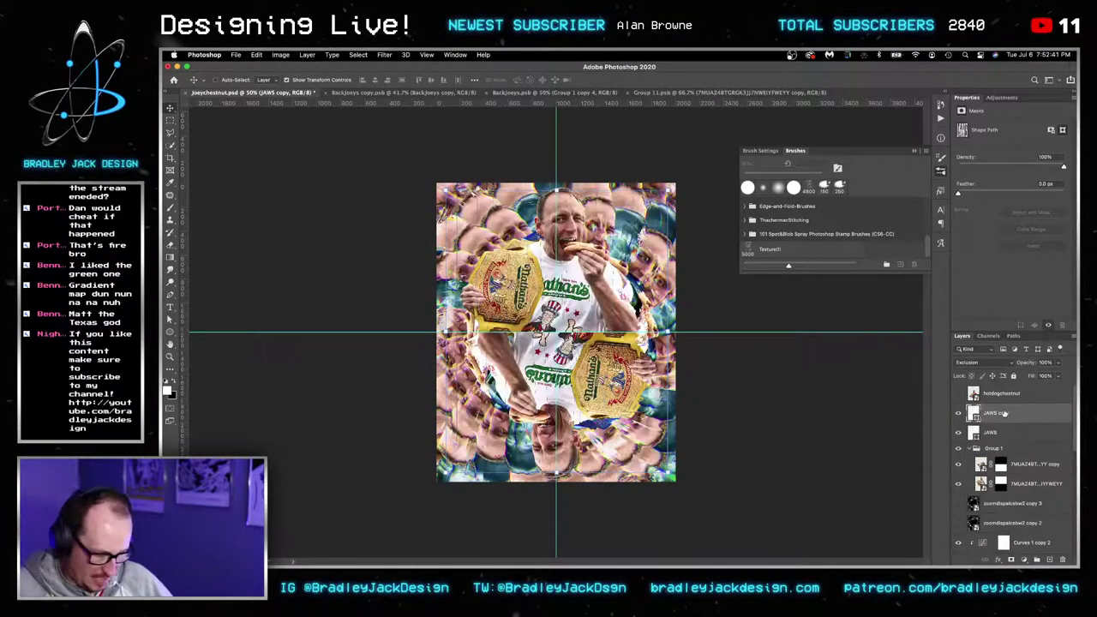
key("alt+shift+n")
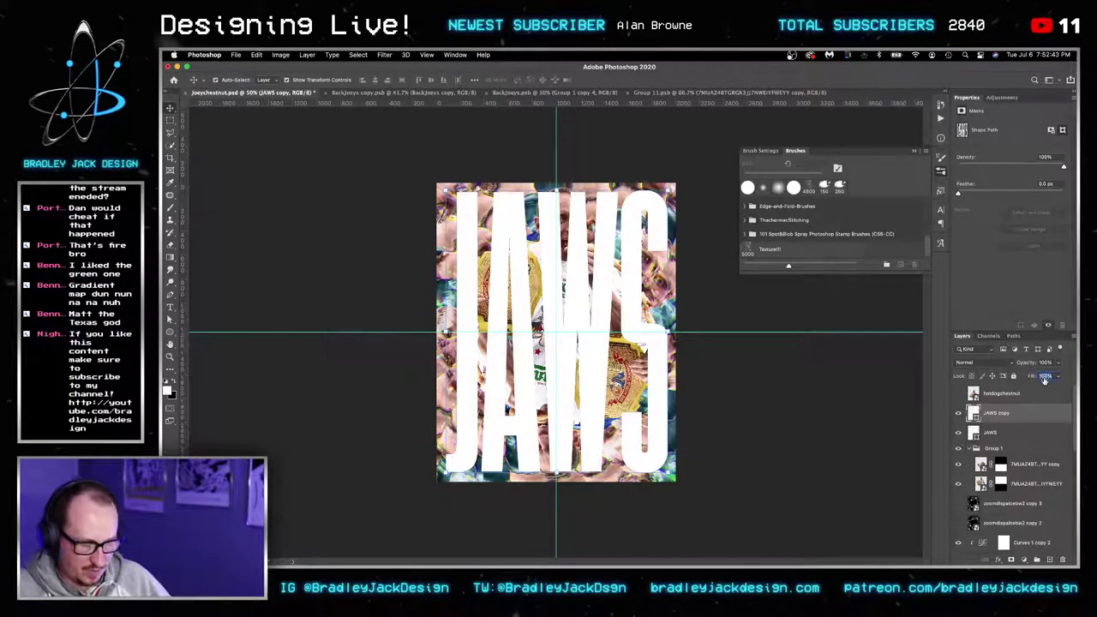
type("0")
key("Return")
Add a white 4 px inside stroke effect in Overlay blend mode to the JAWS copy layer.
left_click(998, 558)
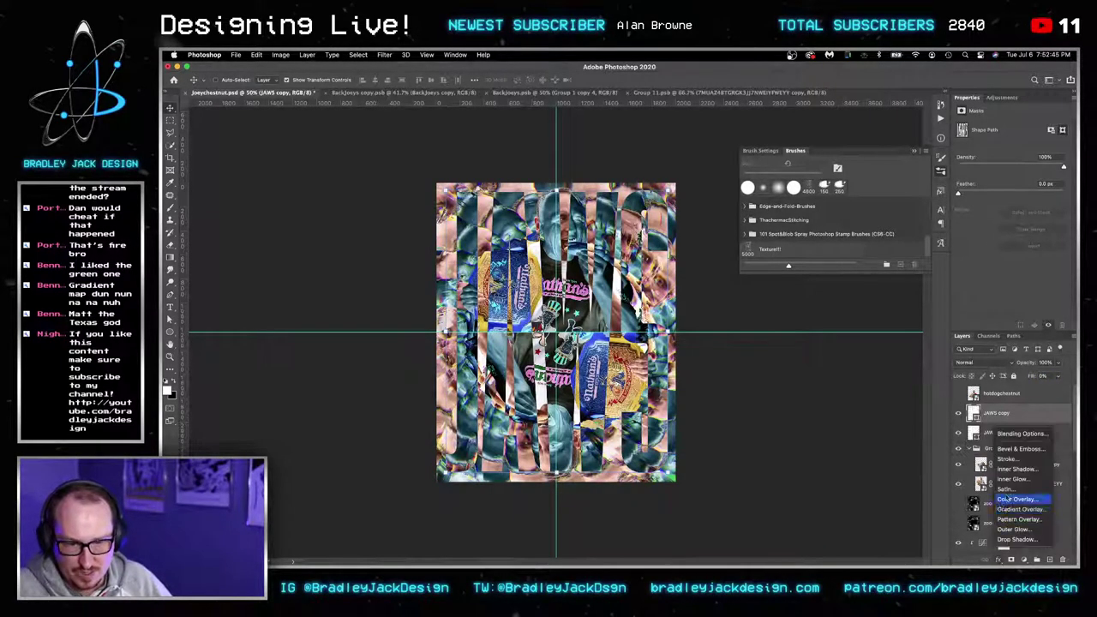
left_click(1007, 459)
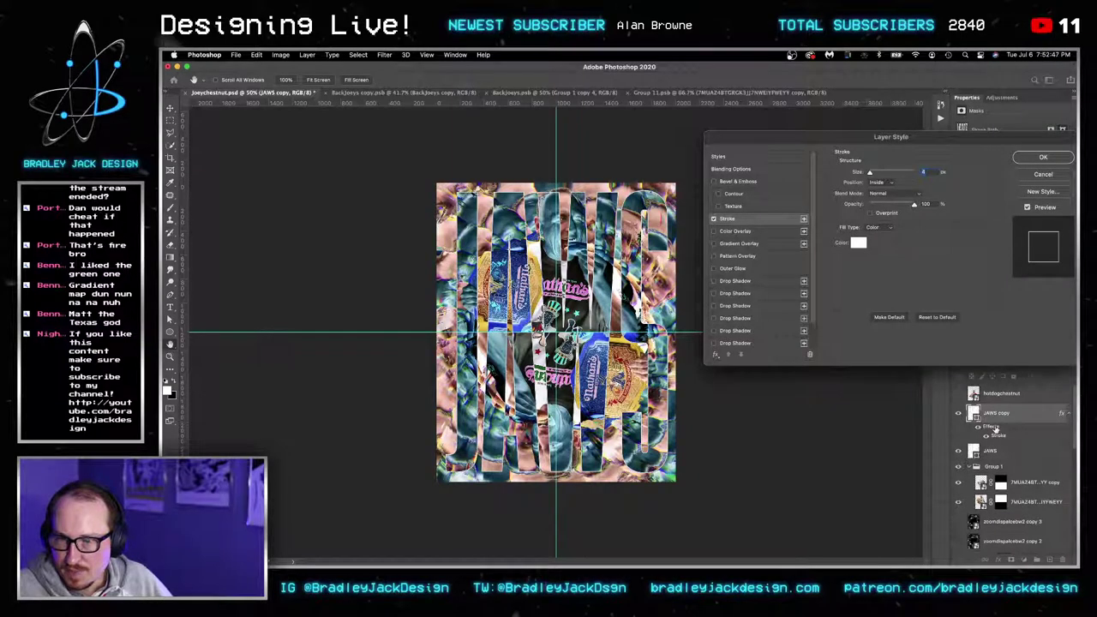
left_click(883, 193)
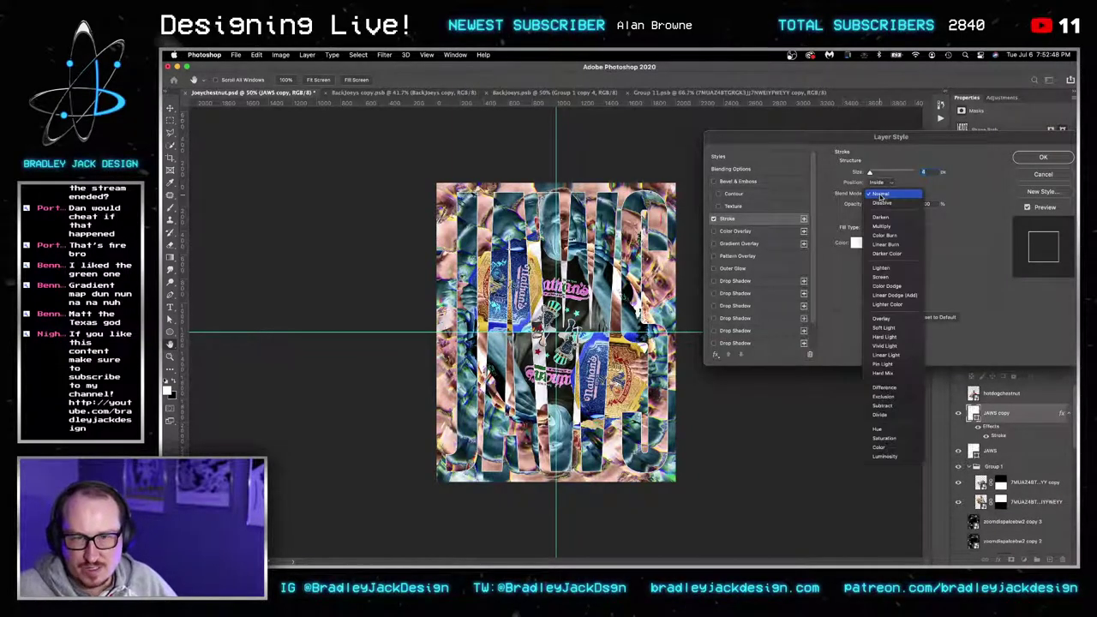
left_click(895, 317)
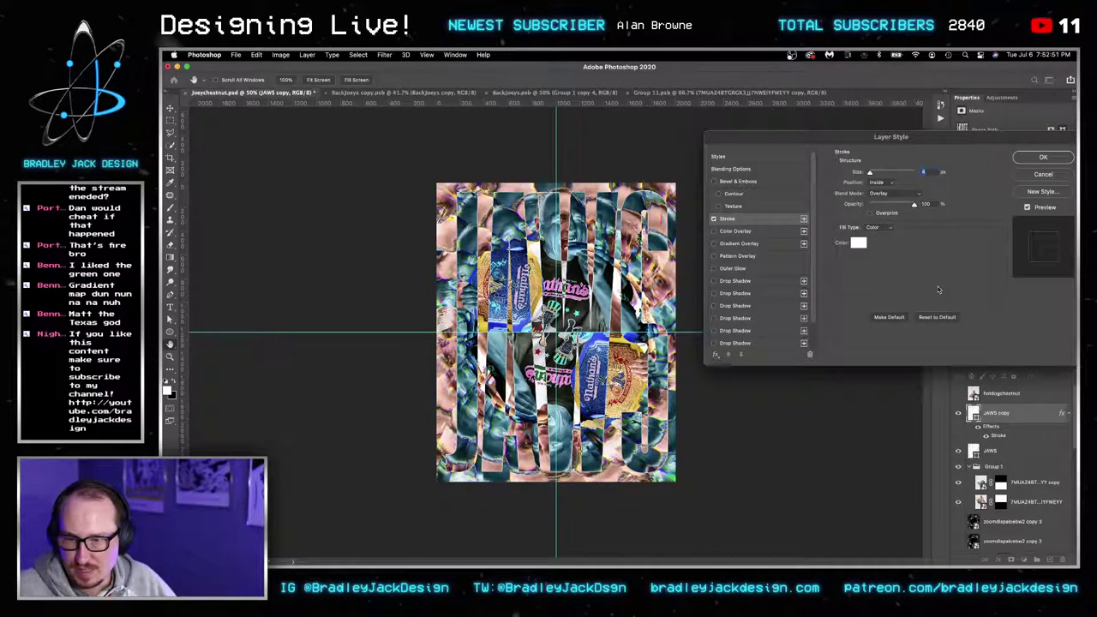
key("Return")
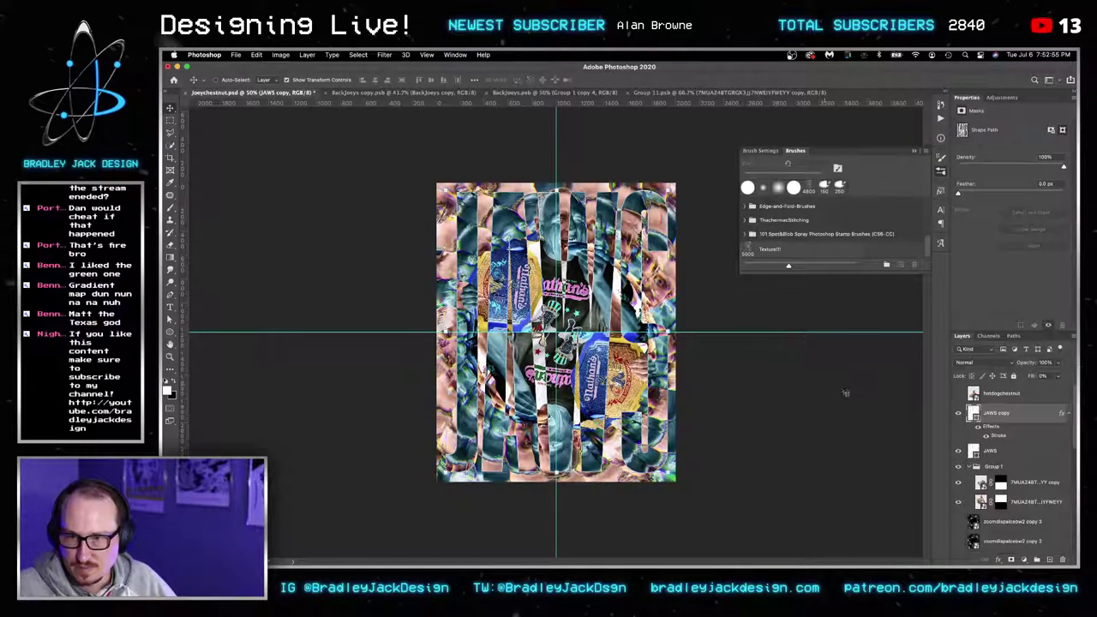
Show the hotdogchestnut layer, scale it to about 58%, and position the man with the hot dog tray along the poster's bottom.
left_click(957, 394)
left_click(1003, 394)
key("super+t")
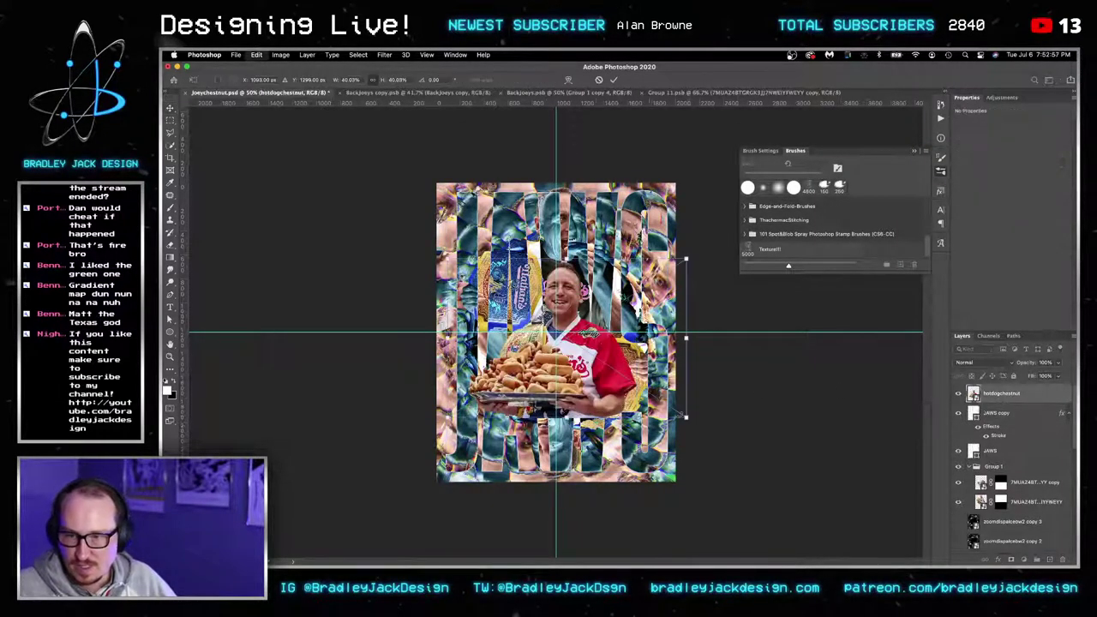
left_click_drag(688, 418, 696, 480)
left_click_drag(696, 309, 741, 279)
left_click_drag(685, 358, 699, 329)
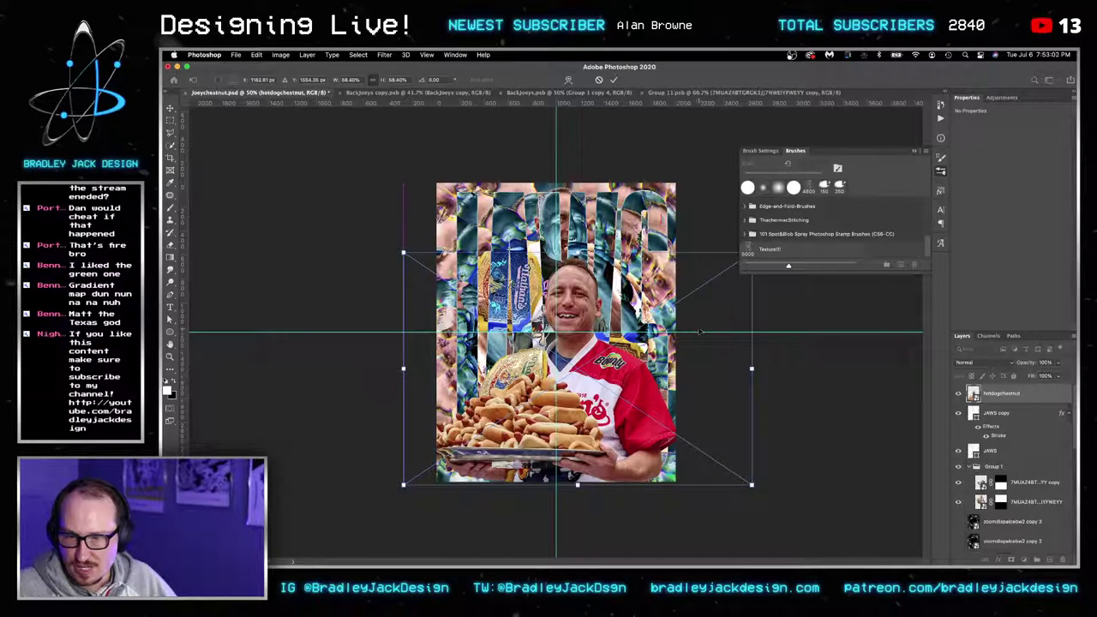
key("Return")
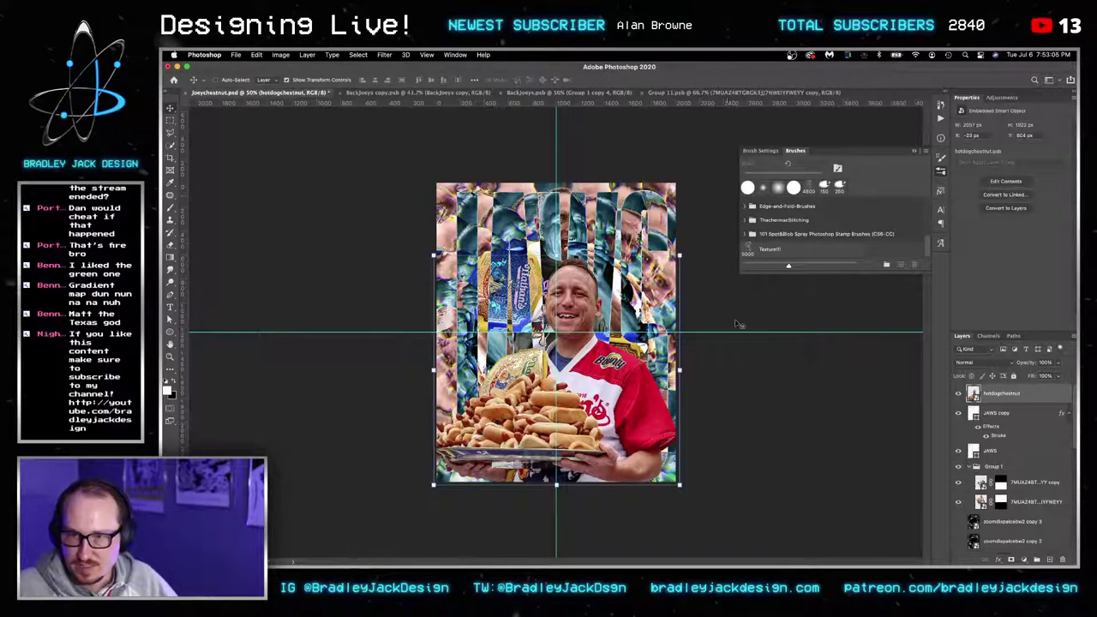
Place the Hot Dog B08 image from Downloads above the JAWS copy layer, overlapping the poster's upper-right corner.
left_click(999, 414)
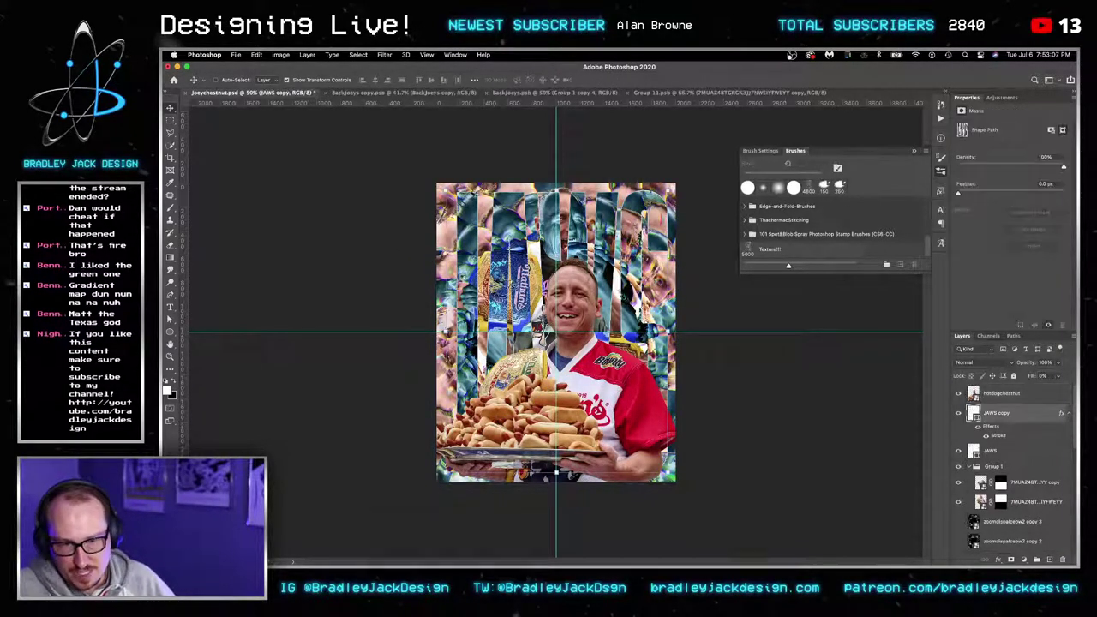
left_click(784, 535)
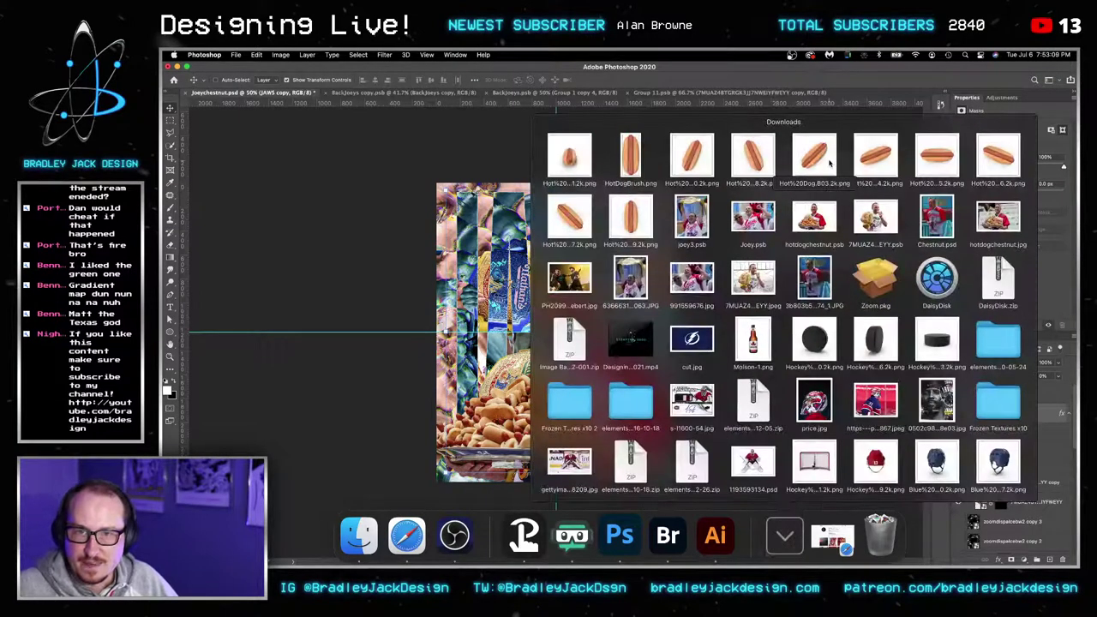
left_click_drag(825, 151, 660, 227)
key("Return")
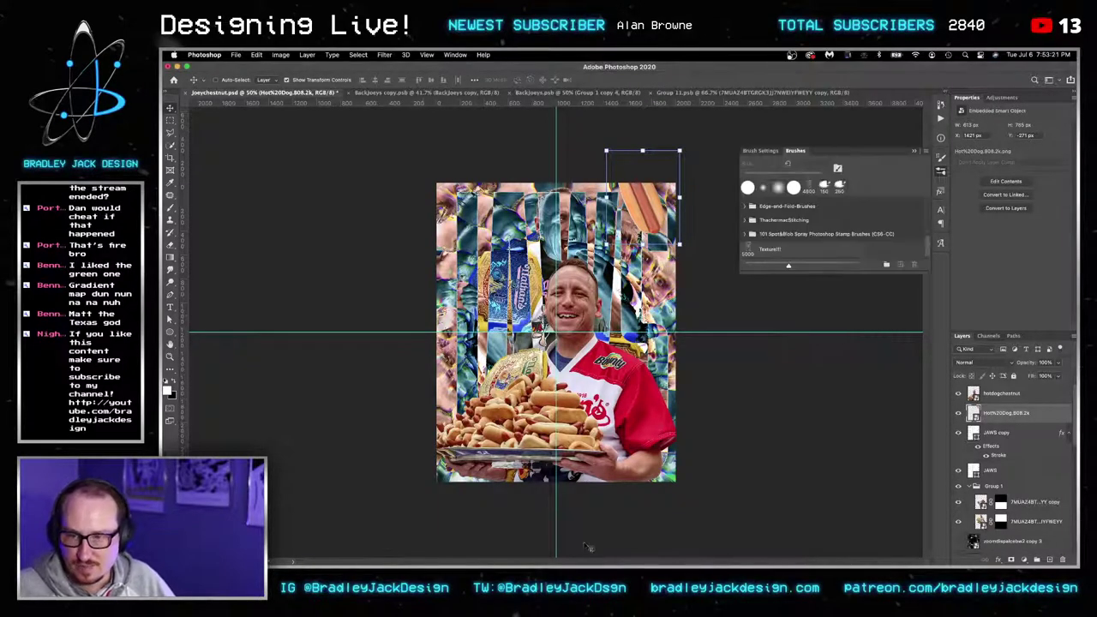
Place the Hot Dog B07 image from Downloads across the poster's left edge and nudge it slightly right.
left_click(358, 538)
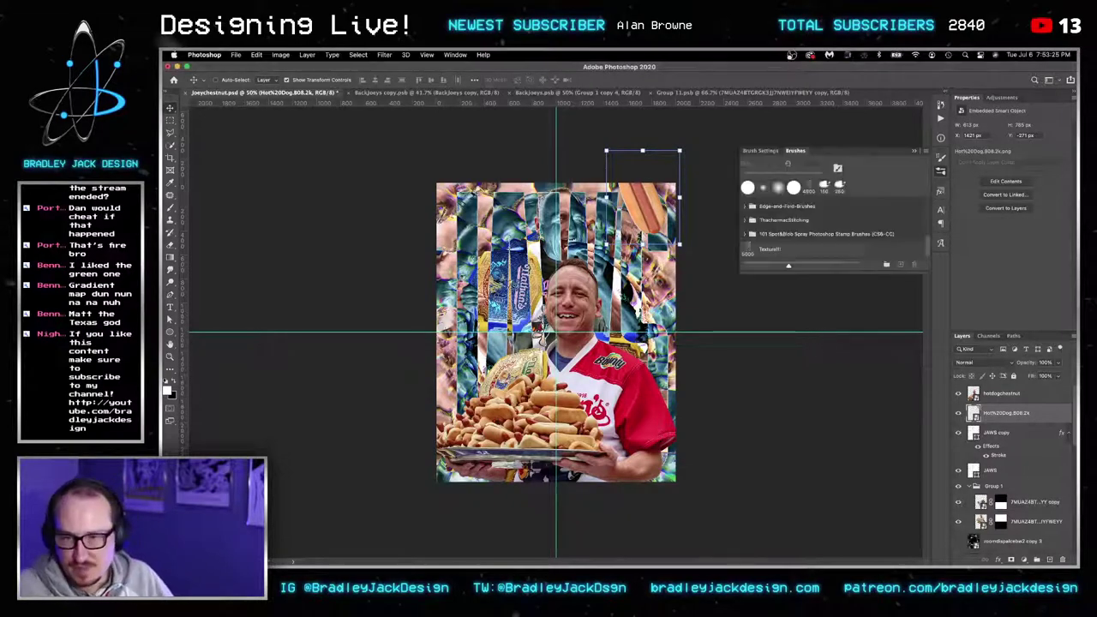
left_click(784, 536)
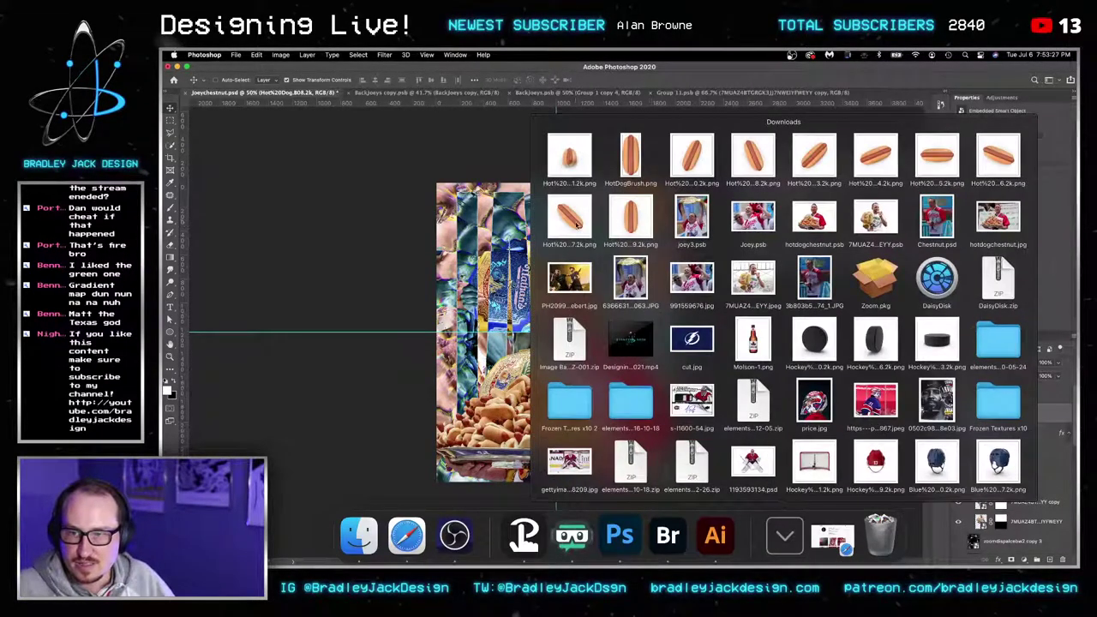
left_click_drag(577, 226, 409, 307)
left_click_drag(522, 412, 483, 367)
key("Return")
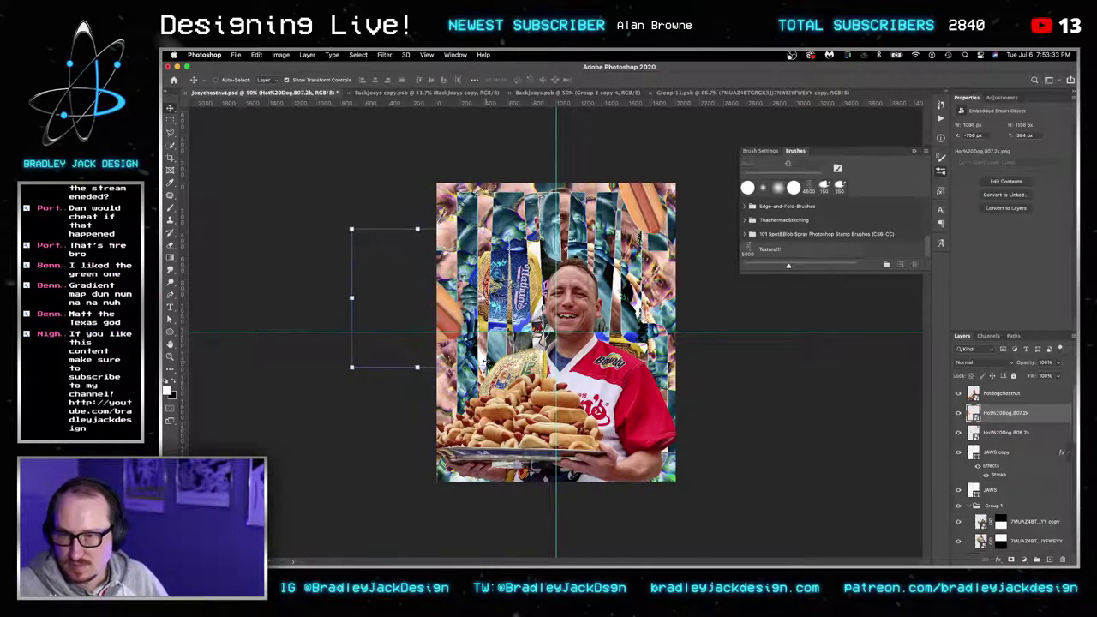
key("shift+Right")
key("shift+Right")
key("shift+Right")
key("shift+Right")
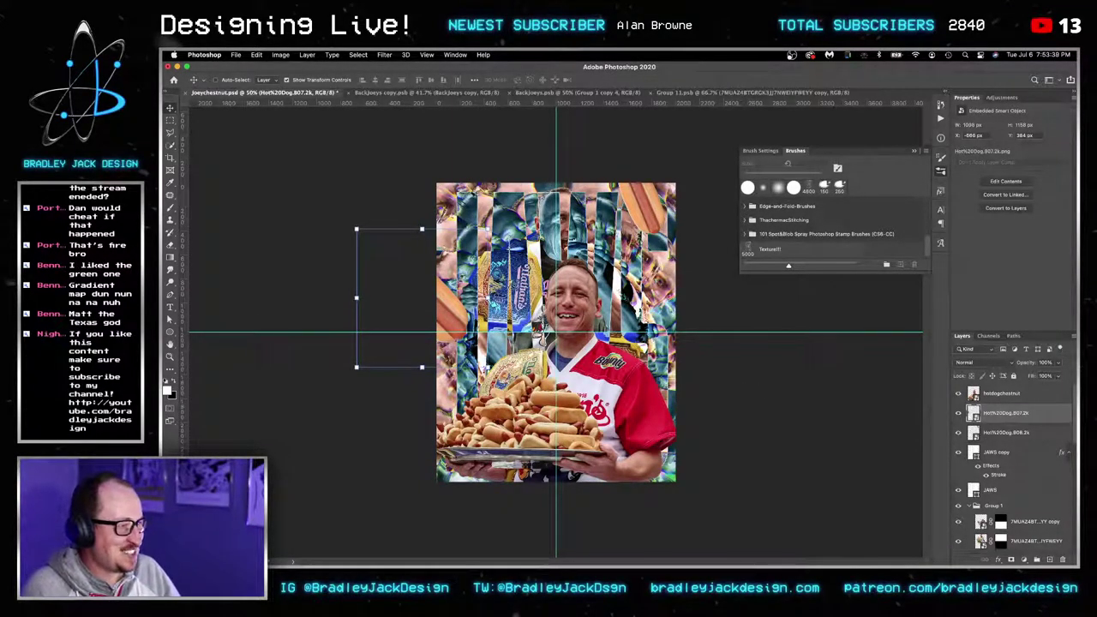
key("super+Tab")
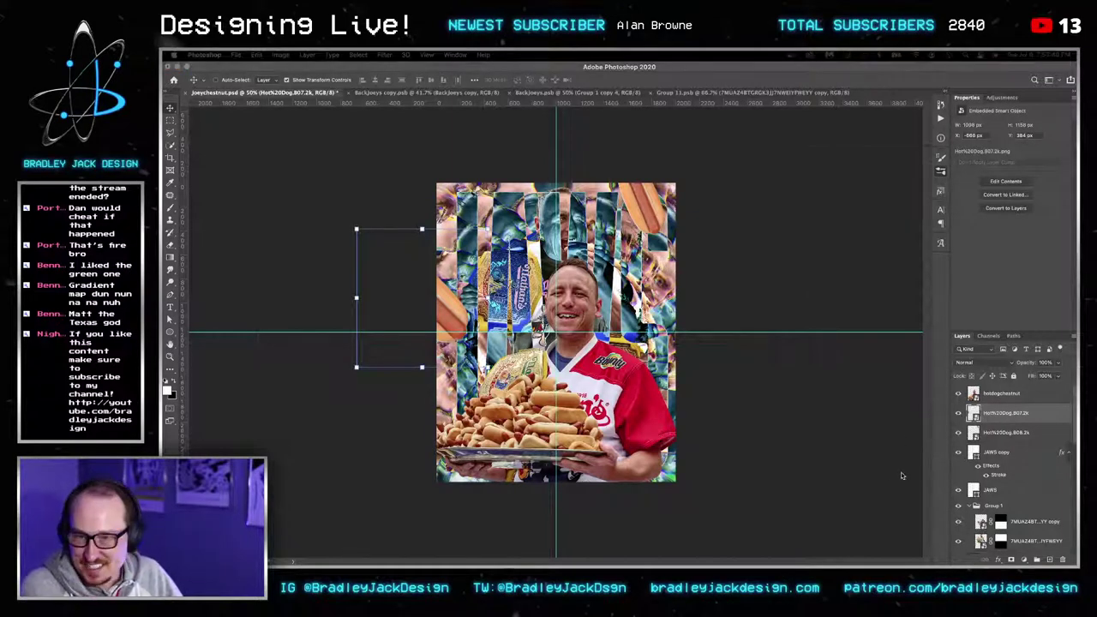
left_click(795, 479)
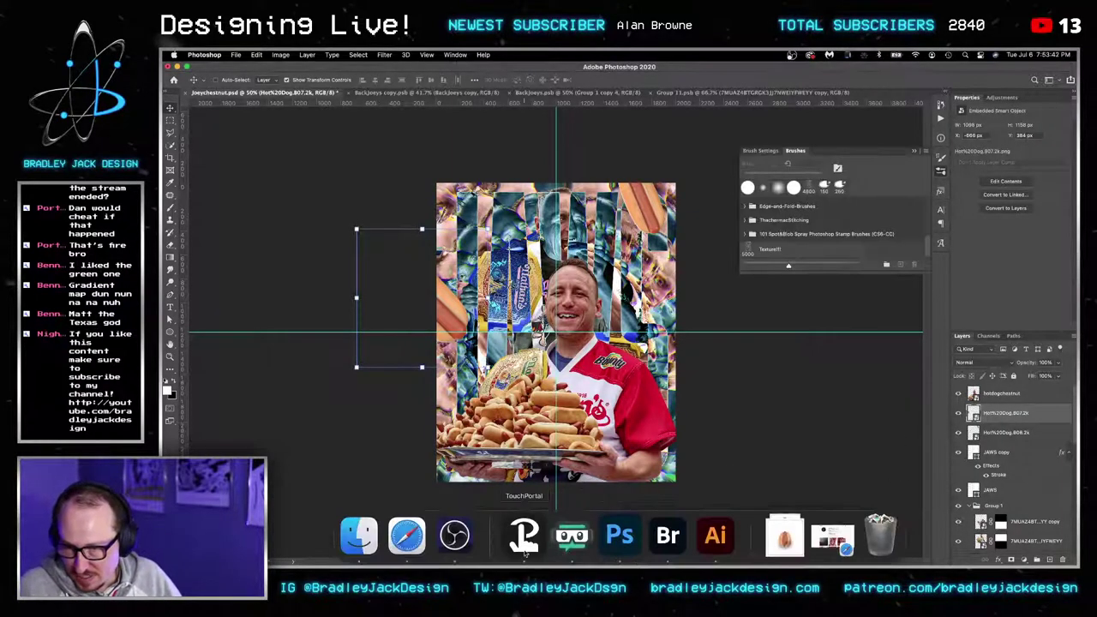
left_click(359, 538)
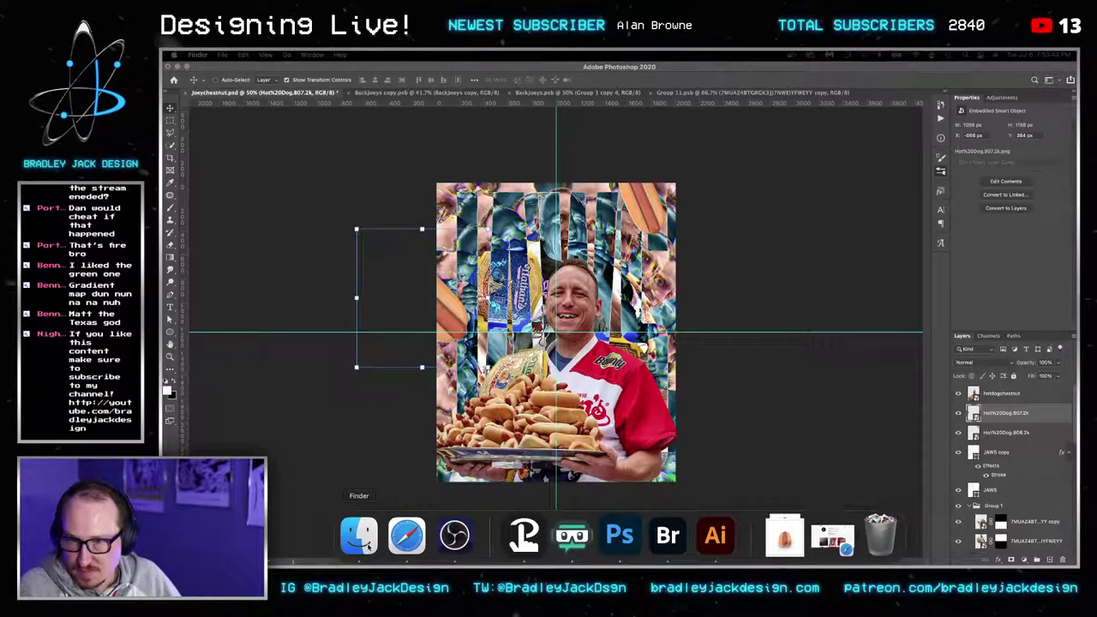
Delete both placed hot dog image layers, B07 and B08.
left_click(1001, 431)
left_click(1001, 419, "shift")
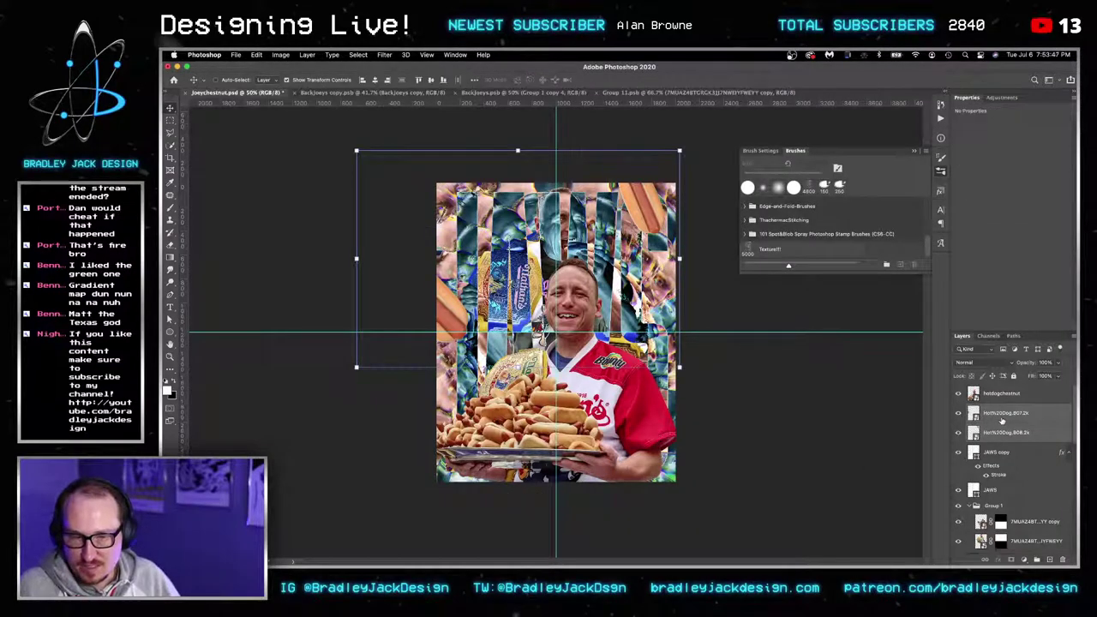
key("Delete")
Switch to Adobe Bridge and open the Light Leaks folder inside the EJD Mega Bundle's EJD Light FX Pack.
left_click(661, 532)
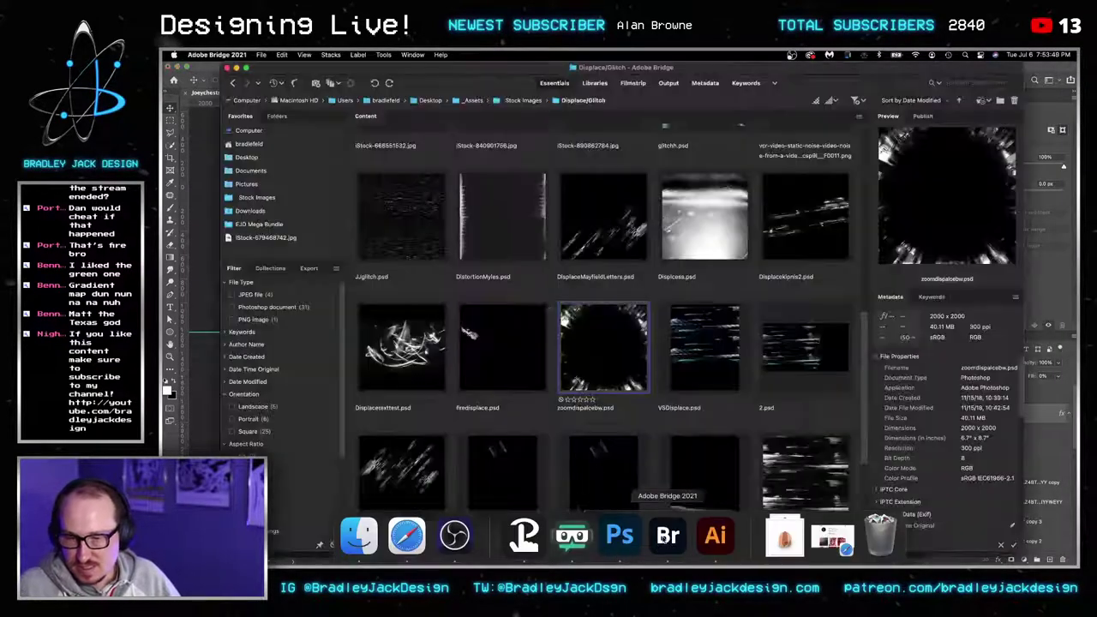
left_click(273, 224)
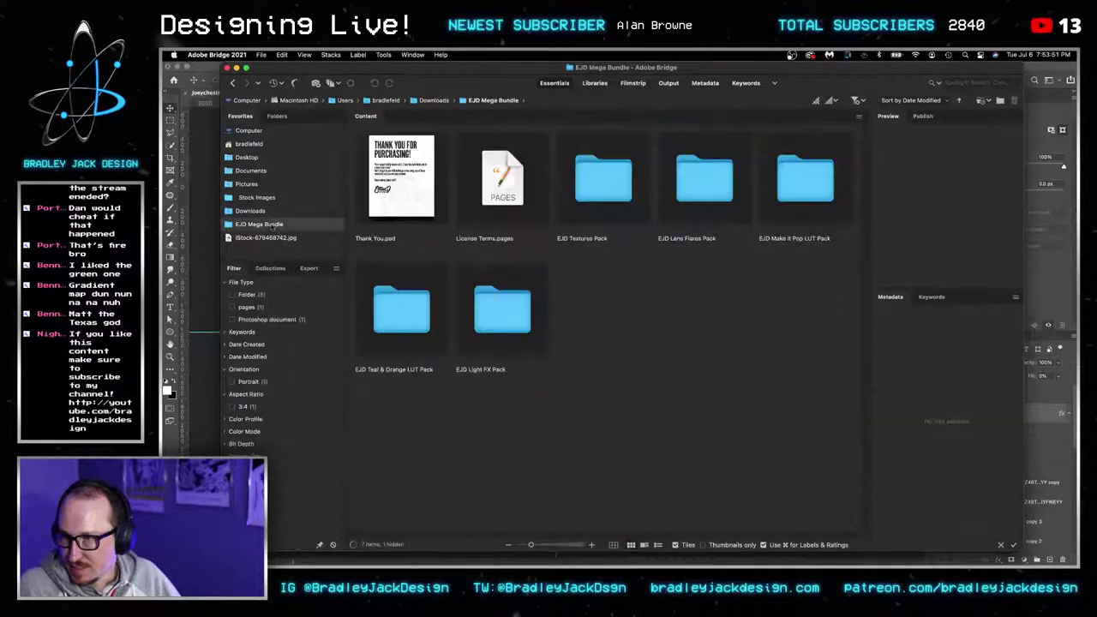
double_click(695, 187)
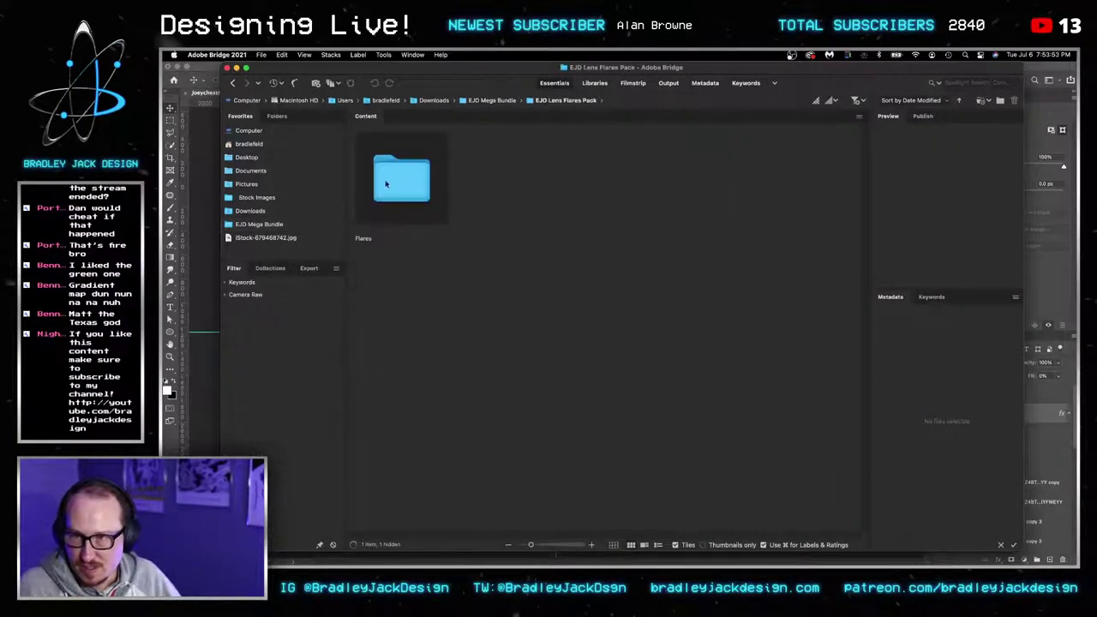
left_click(270, 225)
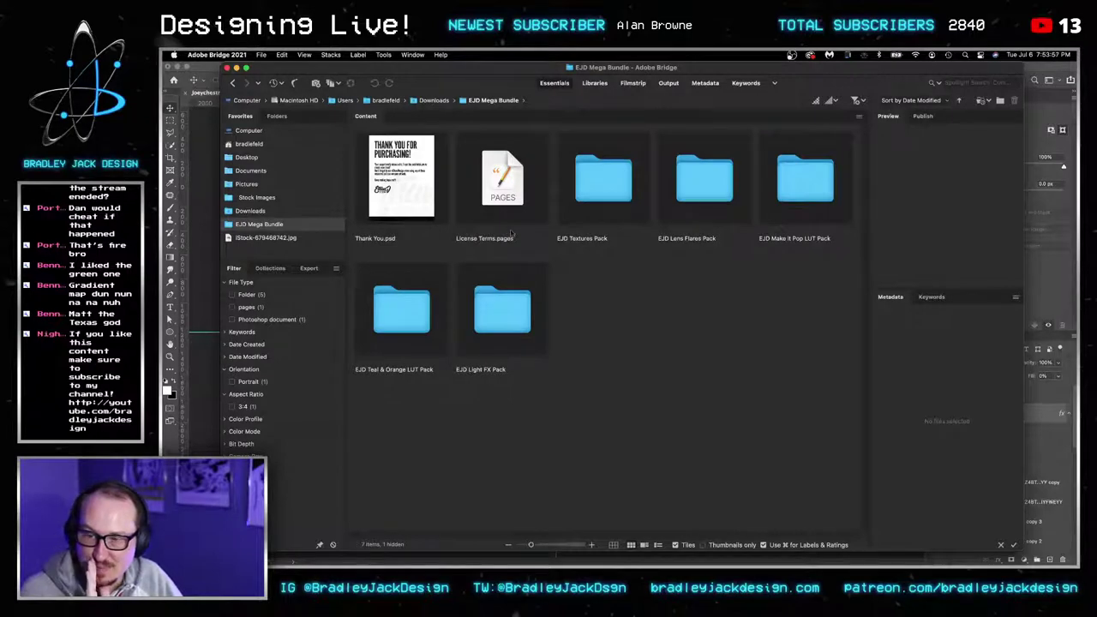
double_click(512, 320)
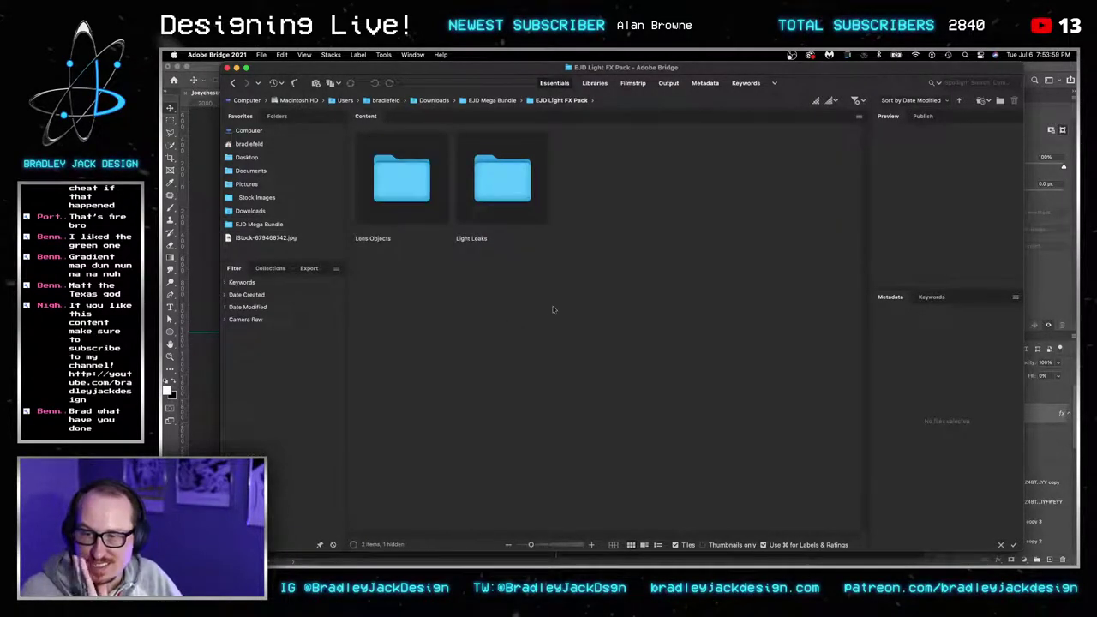
left_click_drag(510, 75, 614, 141)
double_click(595, 237)
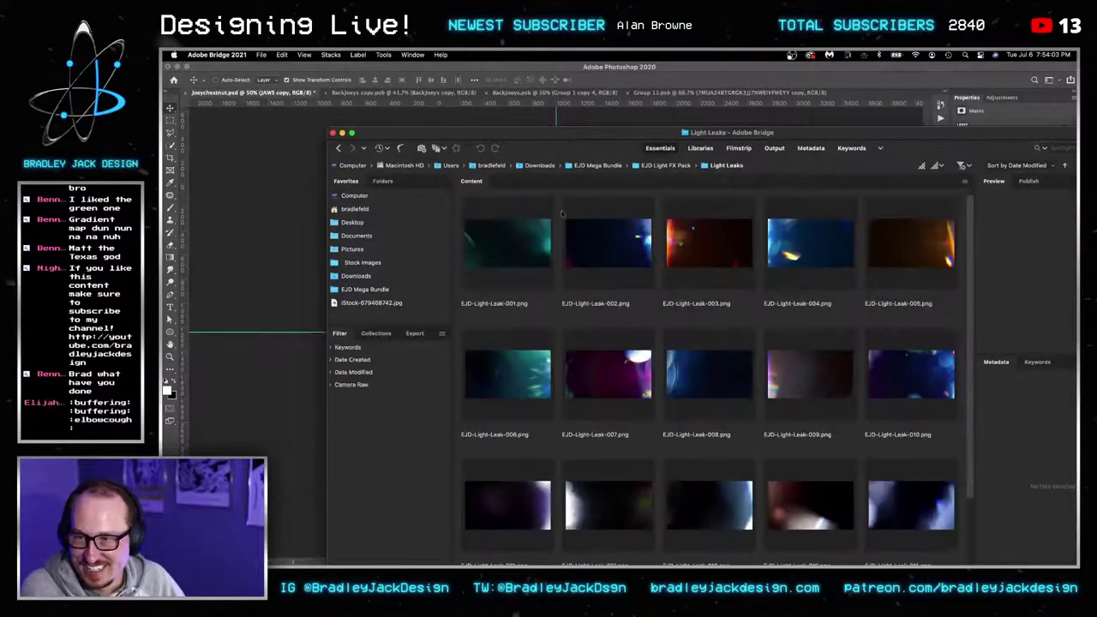
Place EJD-Light-Leak-002.png in the poster, rotate it upright to cover the whole canvas, and bring it above all layers.
left_click_drag(644, 250, 291, 253)
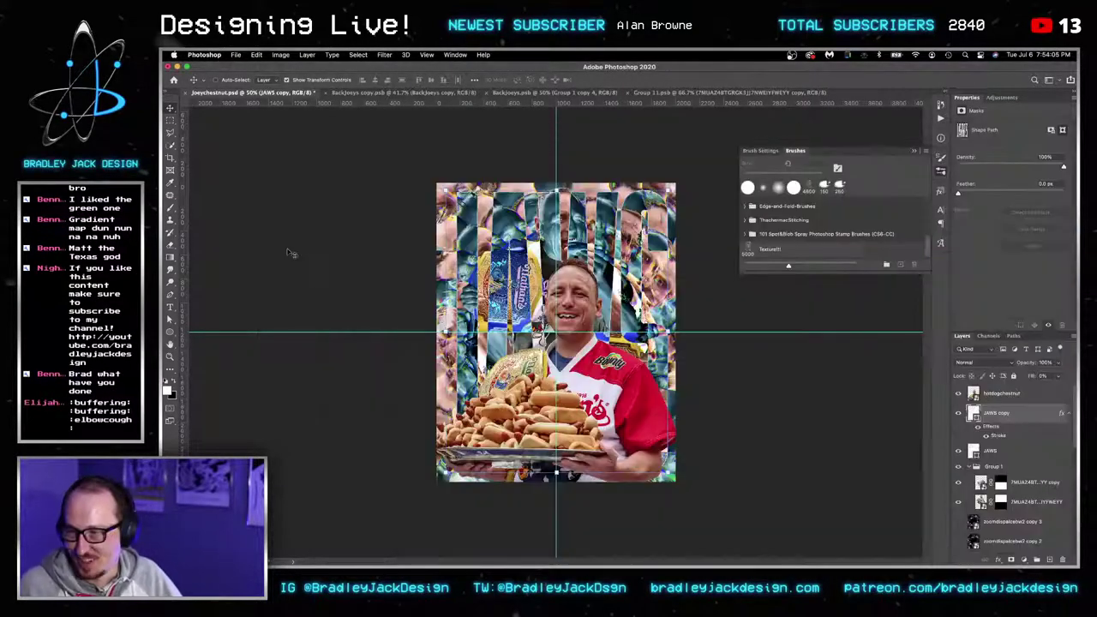
left_click_drag(683, 263, 526, 193)
left_click_drag(628, 216, 681, 171)
key("Return")
key("super+bracketright")
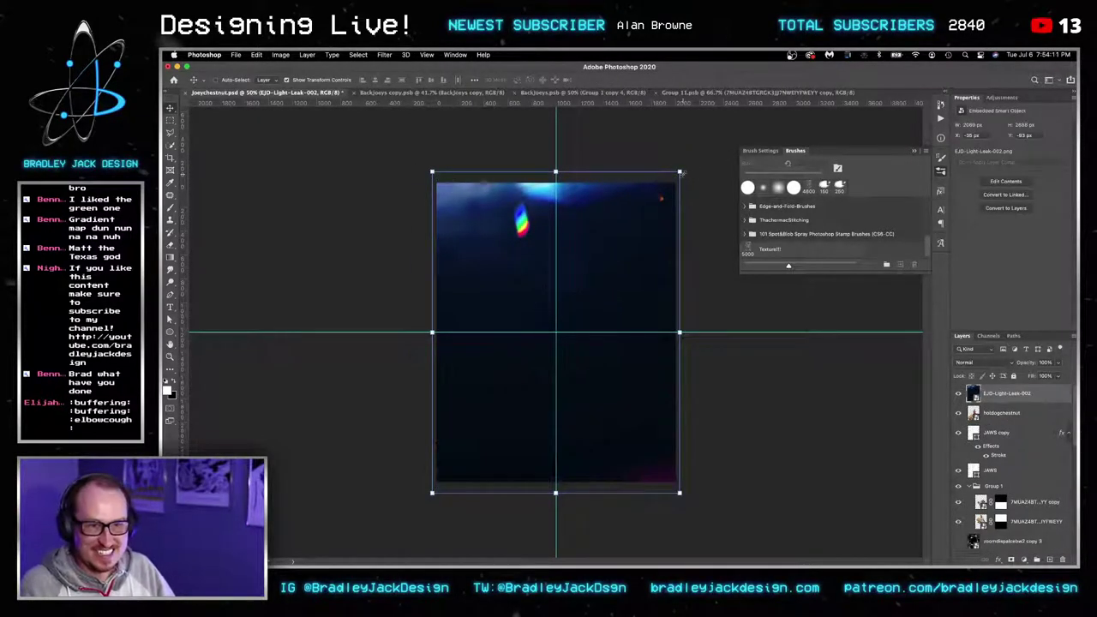
Set the EJD-Light-Leak-002 layer's blend mode to Screen and enlarge it about its centre beyond the canvas edges.
key("alt+shift+s")
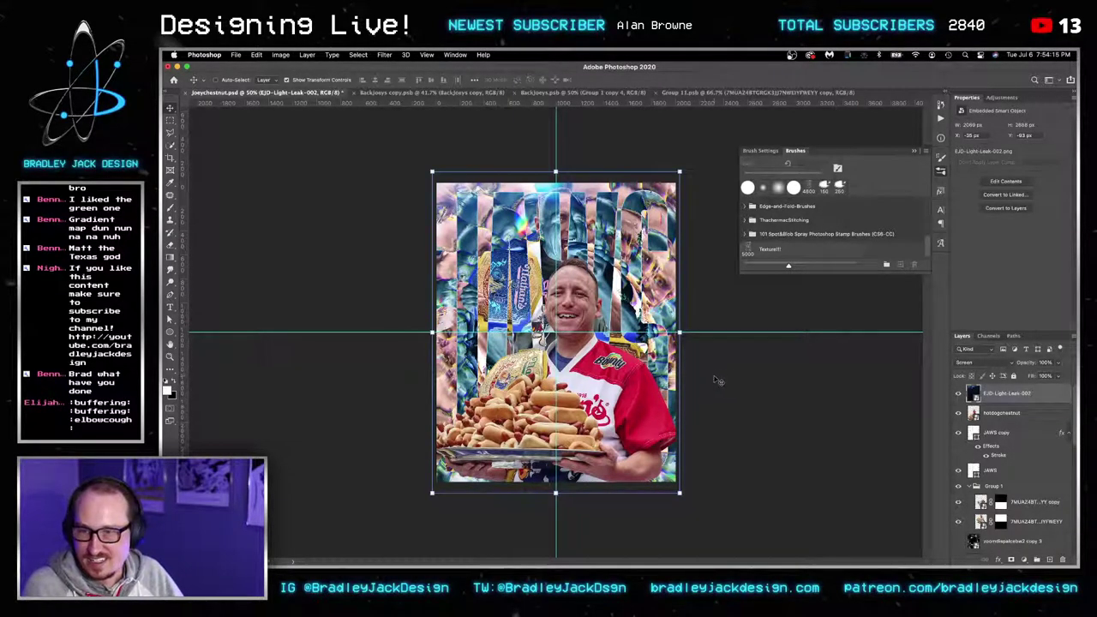
left_click_drag(680, 493, 705, 527)
key("Return")
Place EJD-Light-Leak-010.png from Adobe Bridge, rotated 90° and enlarged past the canvas edges, and set its blend mode to Screen.
key("super+Tab")
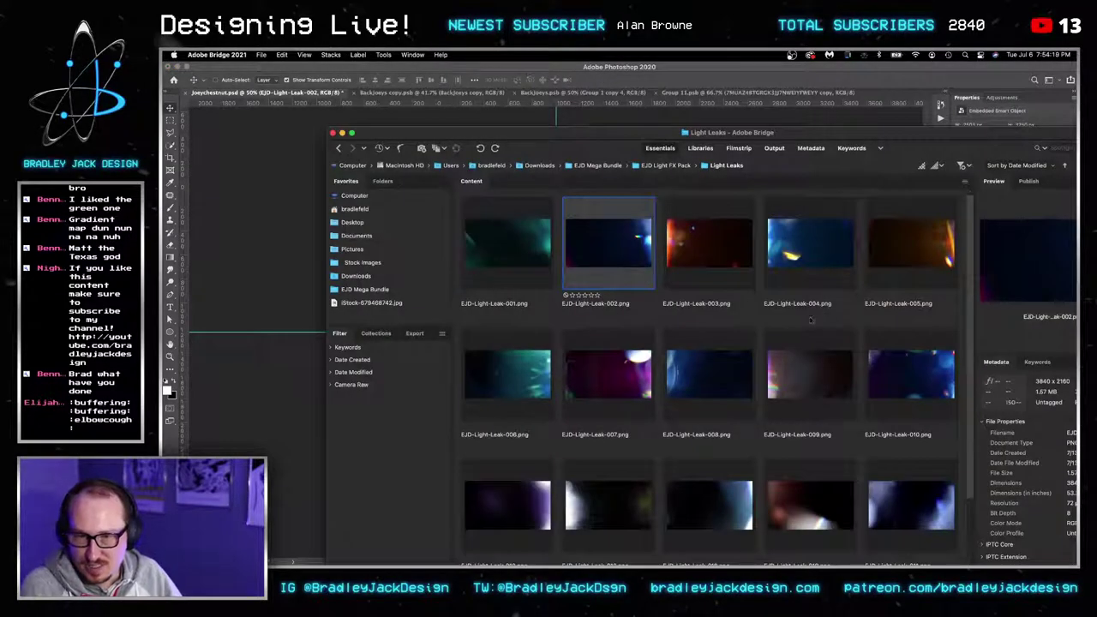
scroll(725, 365, "down", 3)
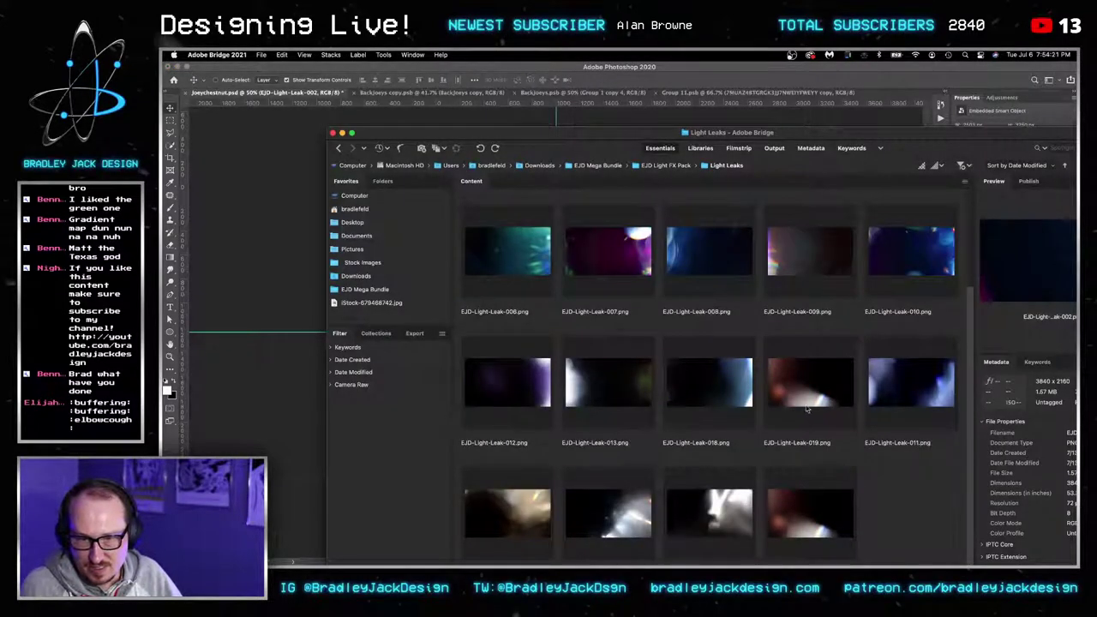
left_click(265, 339)
left_click_drag(266, 338, 706, 175)
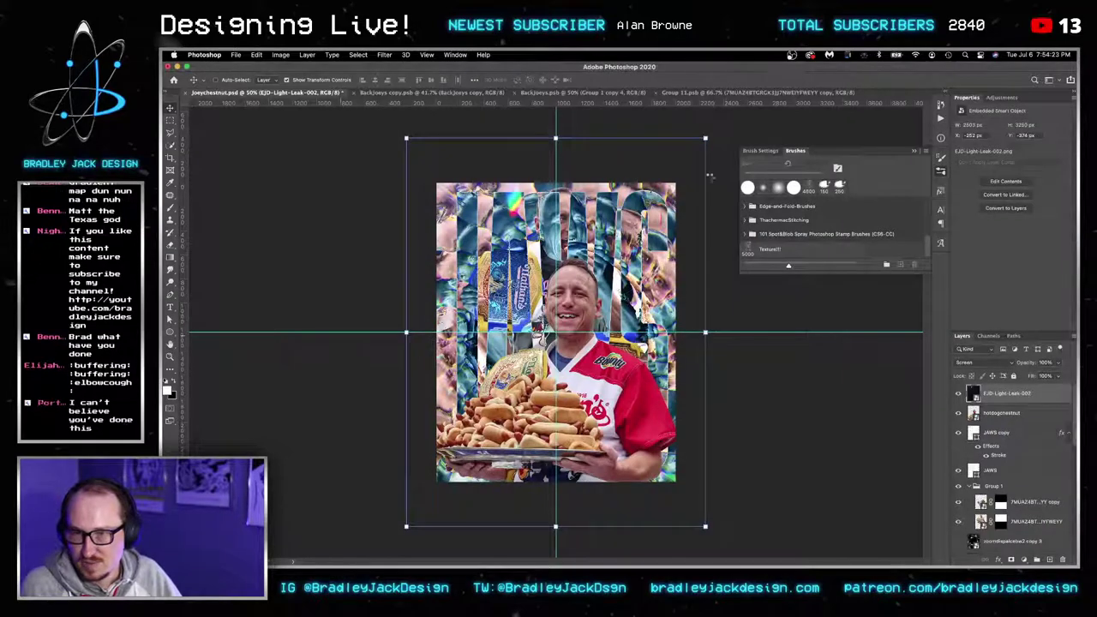
left_click_drag(690, 246, 694, 517)
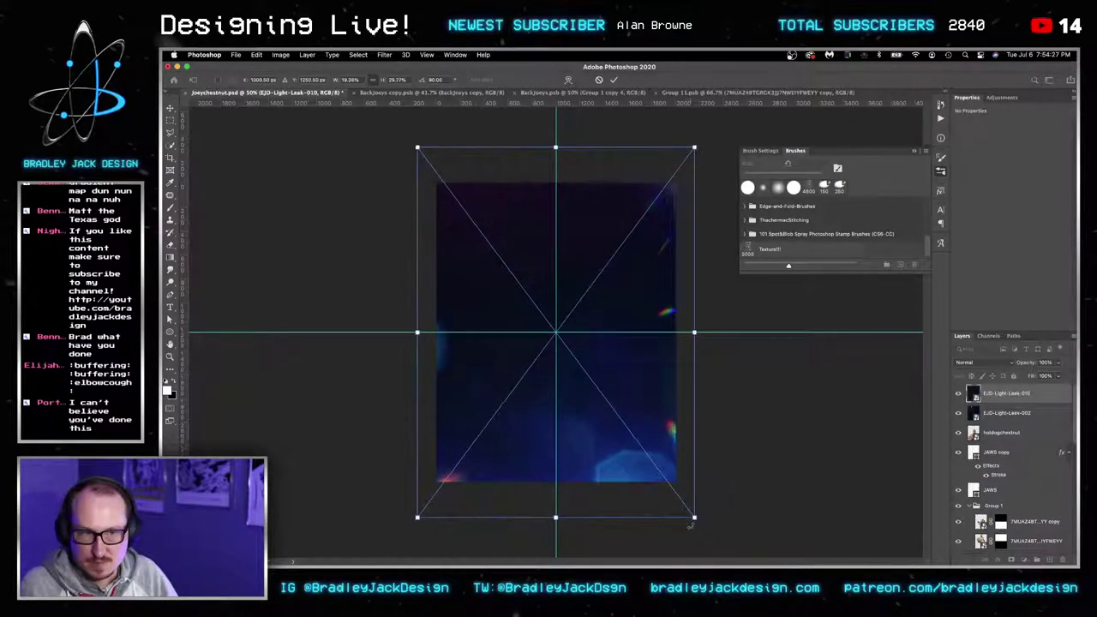
key("Return")
key("alt+shift+s")
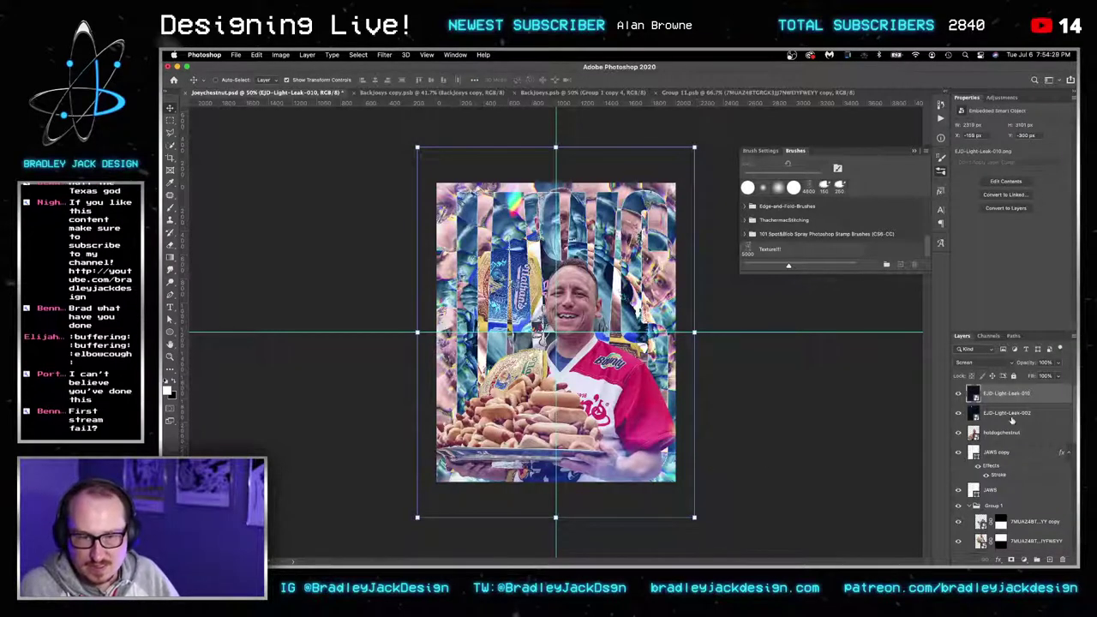
Clip a Levels adjustment with black input 67 to EJD-Light-Leak-010, copy it onto EJD-Light-Leak-002, and save the document.
left_click(1002, 97)
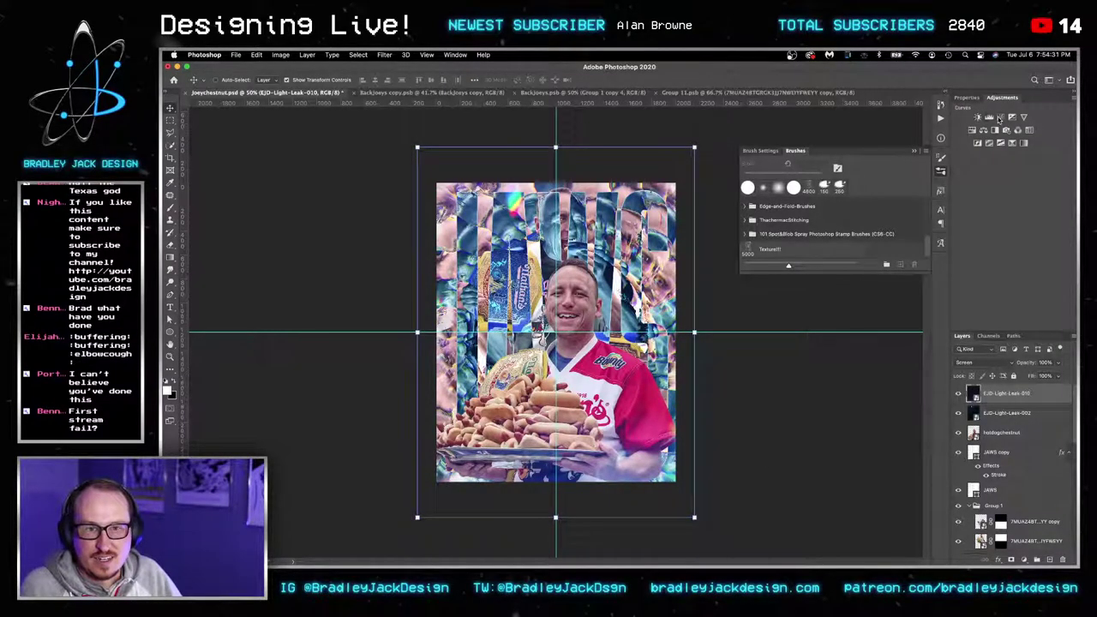
left_click(989, 117)
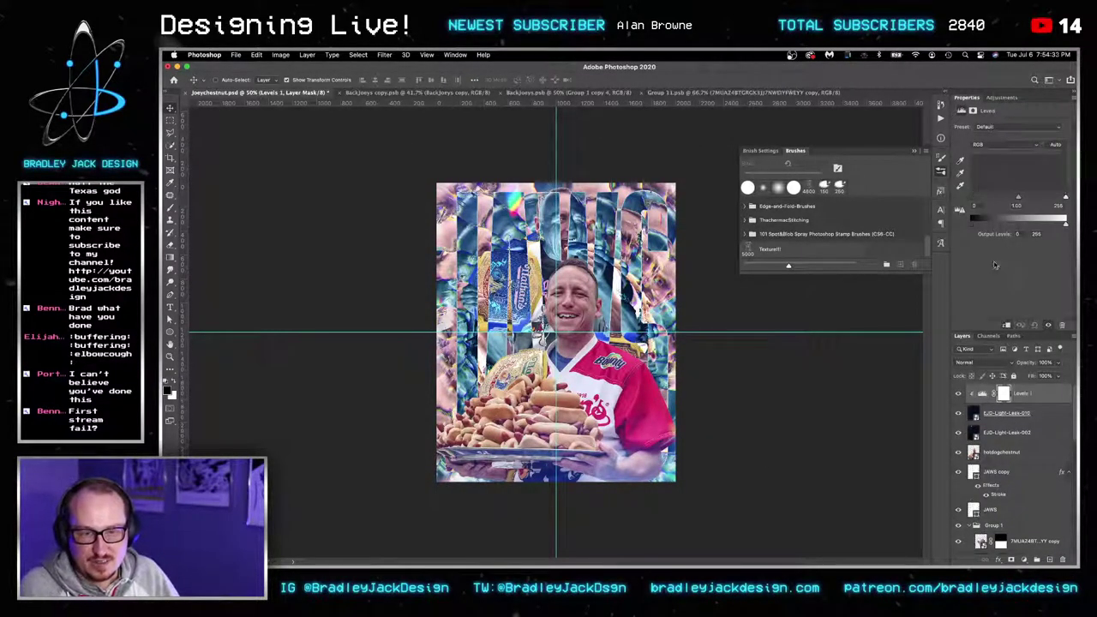
left_click_drag(971, 197, 994, 197)
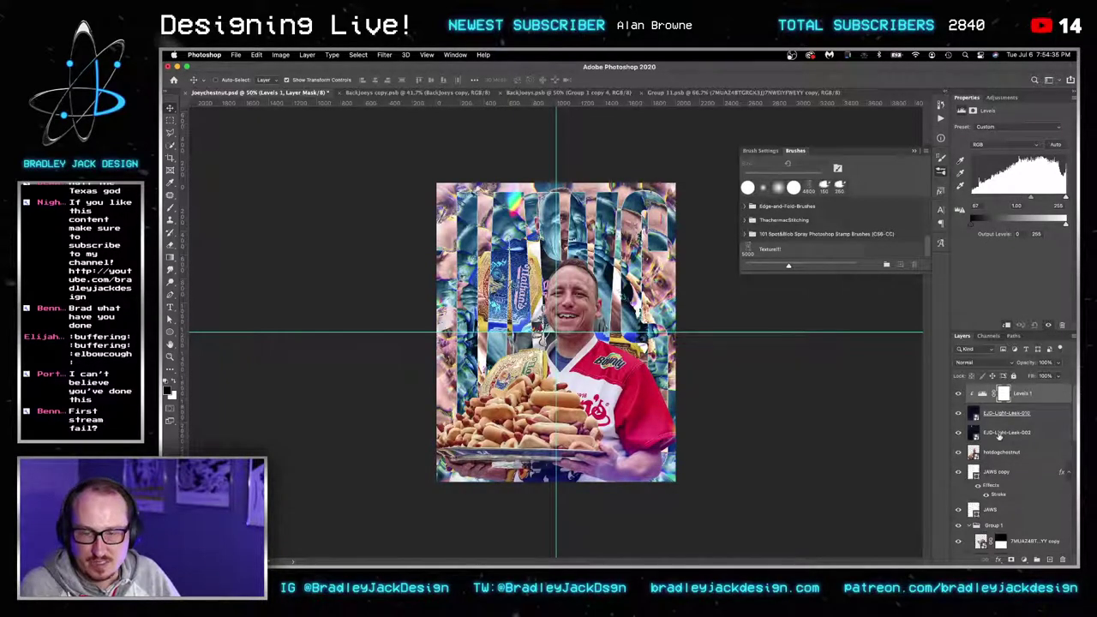
left_click_drag(1027, 393, 1012, 434)
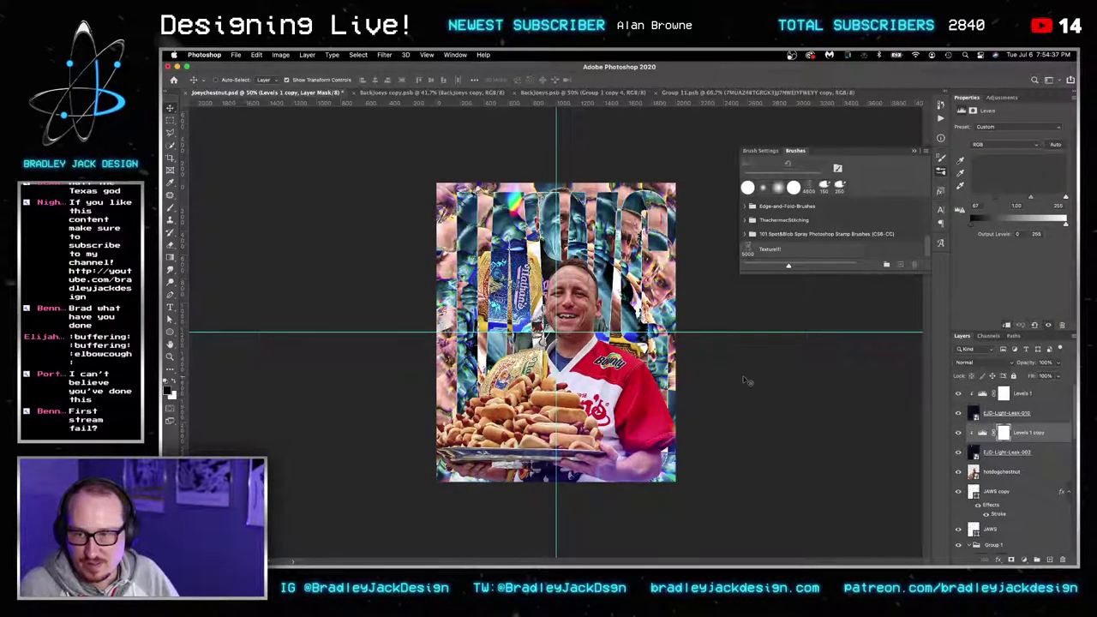
key("super+s")
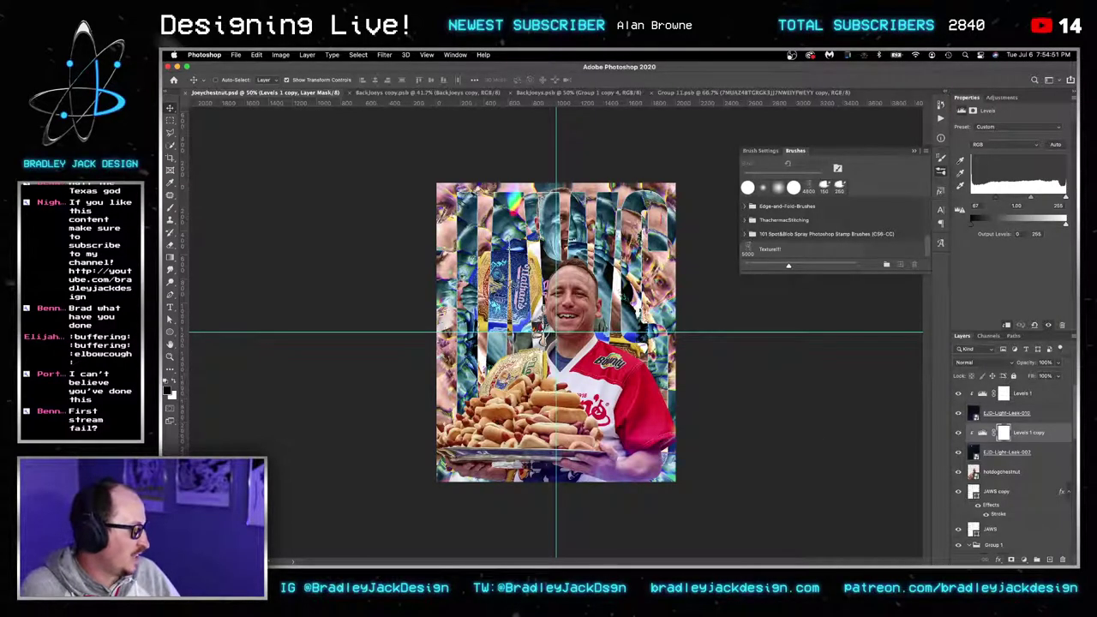
Add a text box above the JAWS copy layer reading "I'm more than just a competeitve eater. I'm an smart guy. I could be an awesome park ranger".
key("super+Tab")
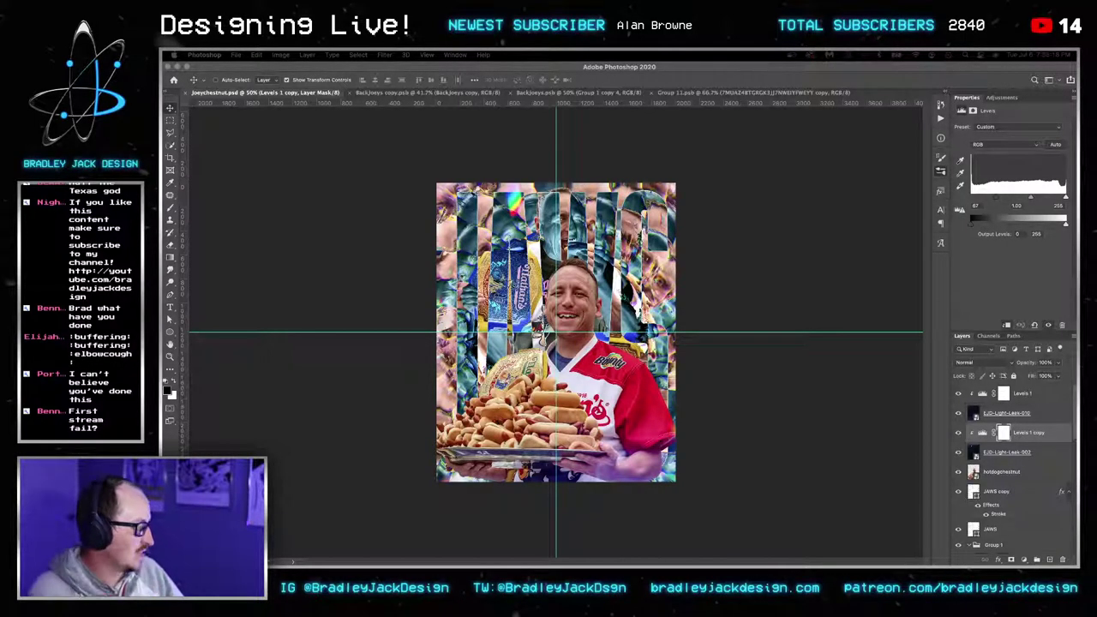
left_click(580, 269)
left_click(1003, 476)
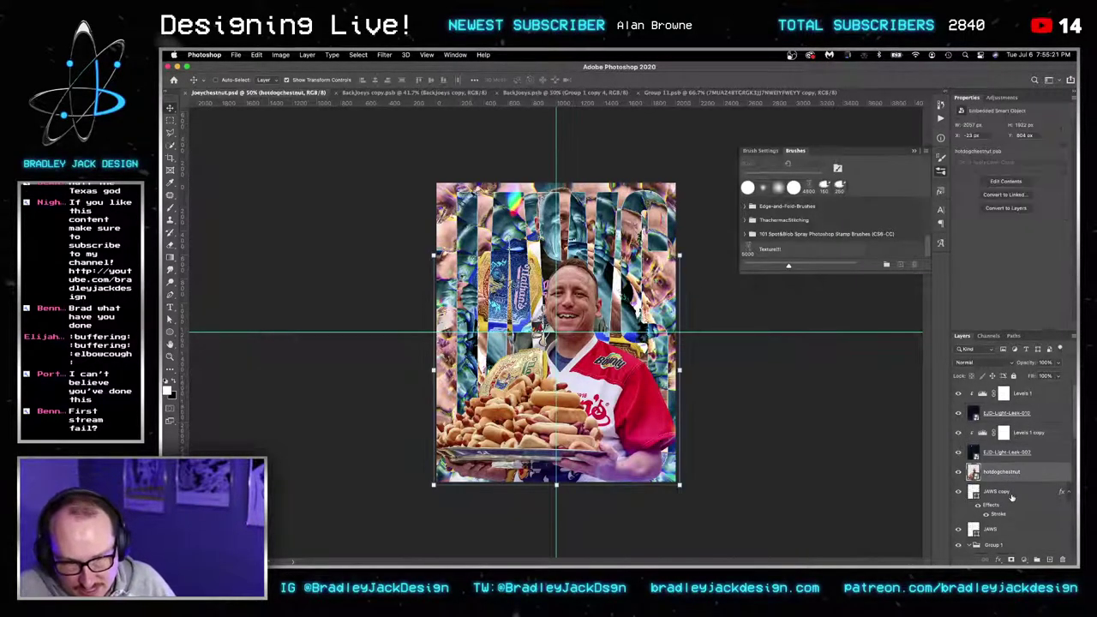
left_click(1011, 497)
key("t")
left_click_drag(405, 197, 771, 423)
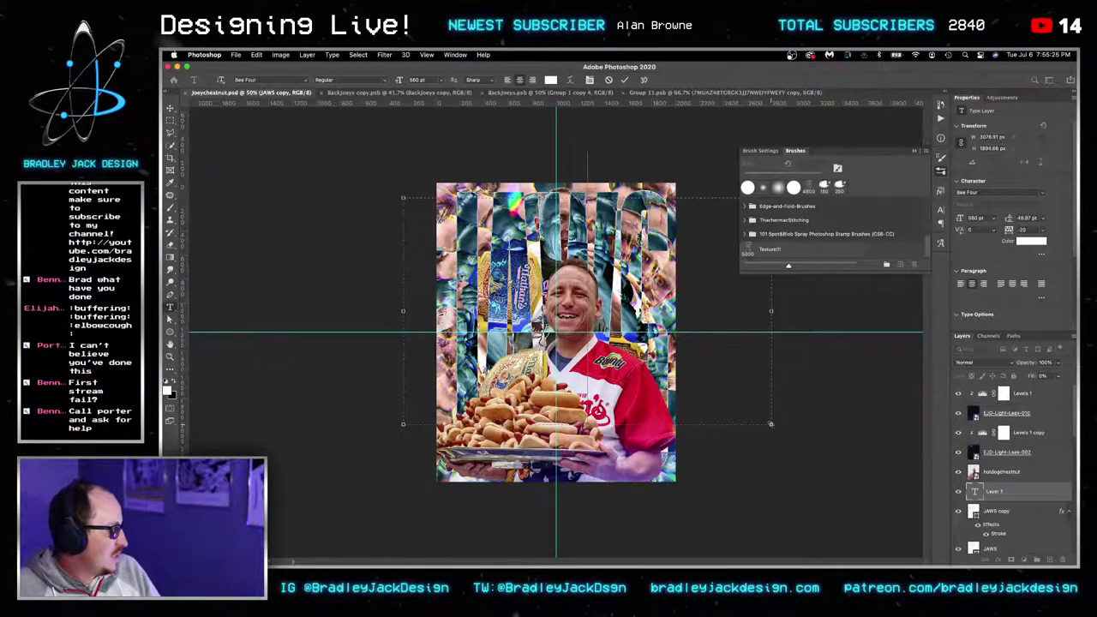
type("I'M")
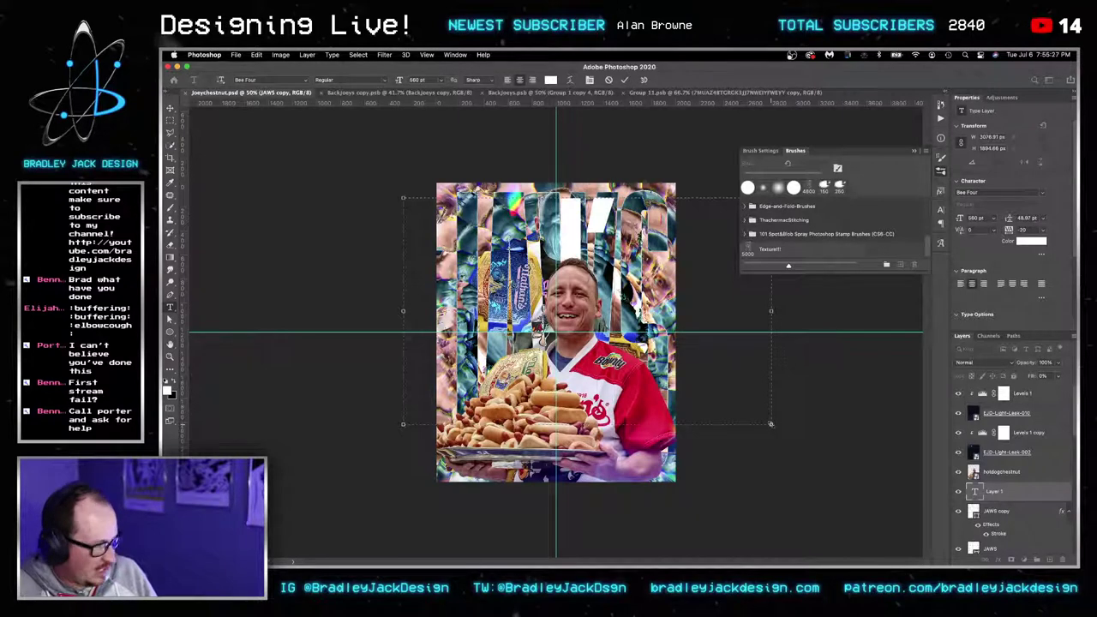
type(" NA")
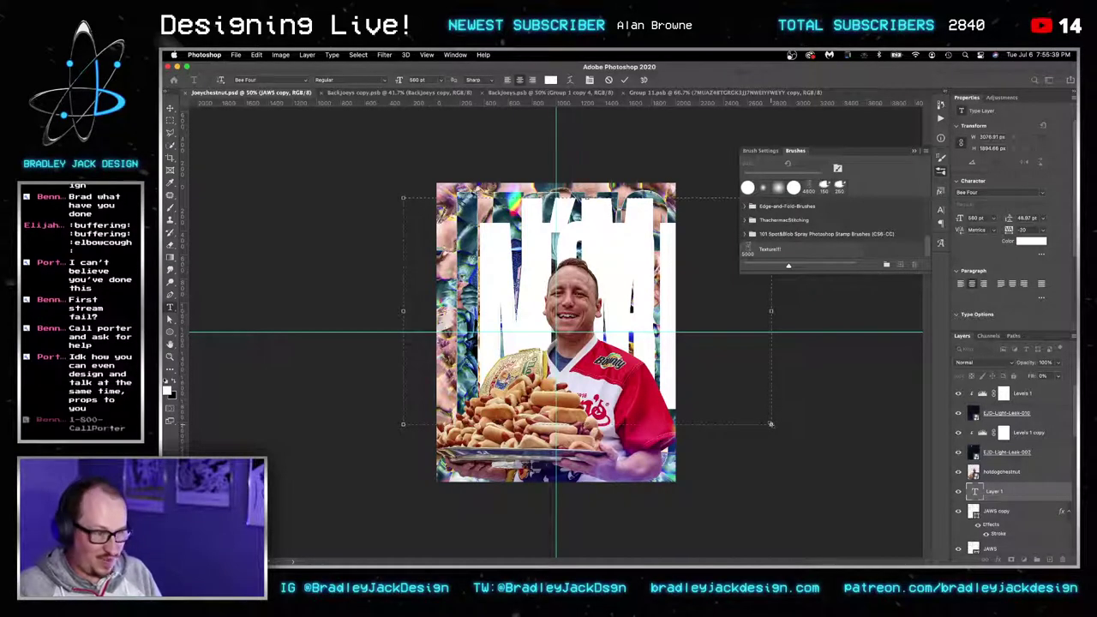
Set the quote text to 25 pt with 27 pt leading and move it down and left so it fits within the poster.
key("super+a")
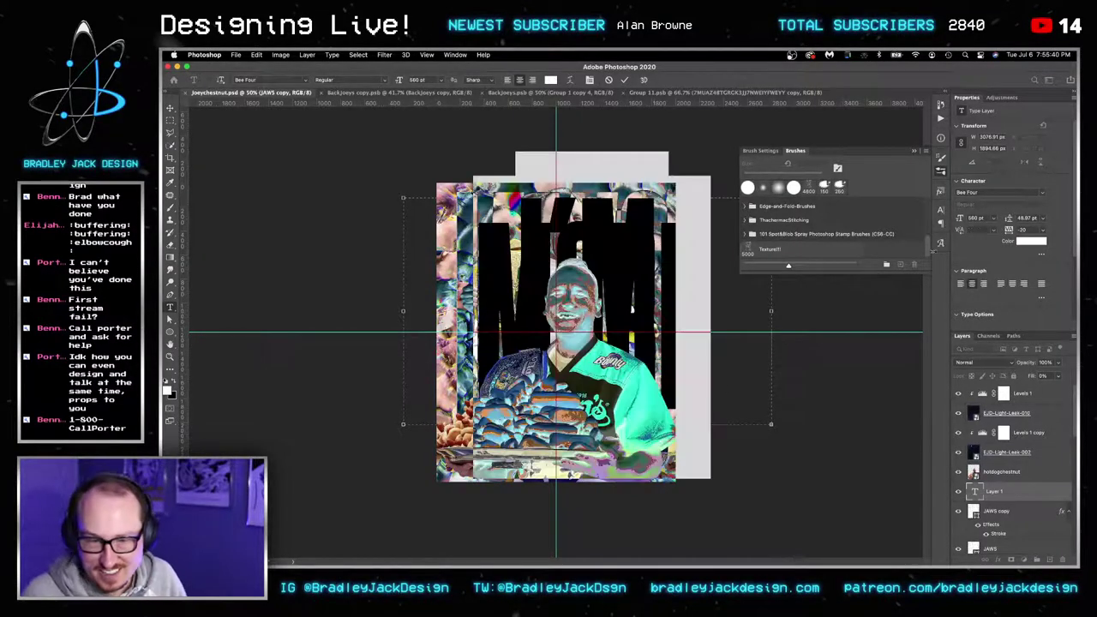
left_click(982, 218)
key("super+a")
type("25")
key("Tab")
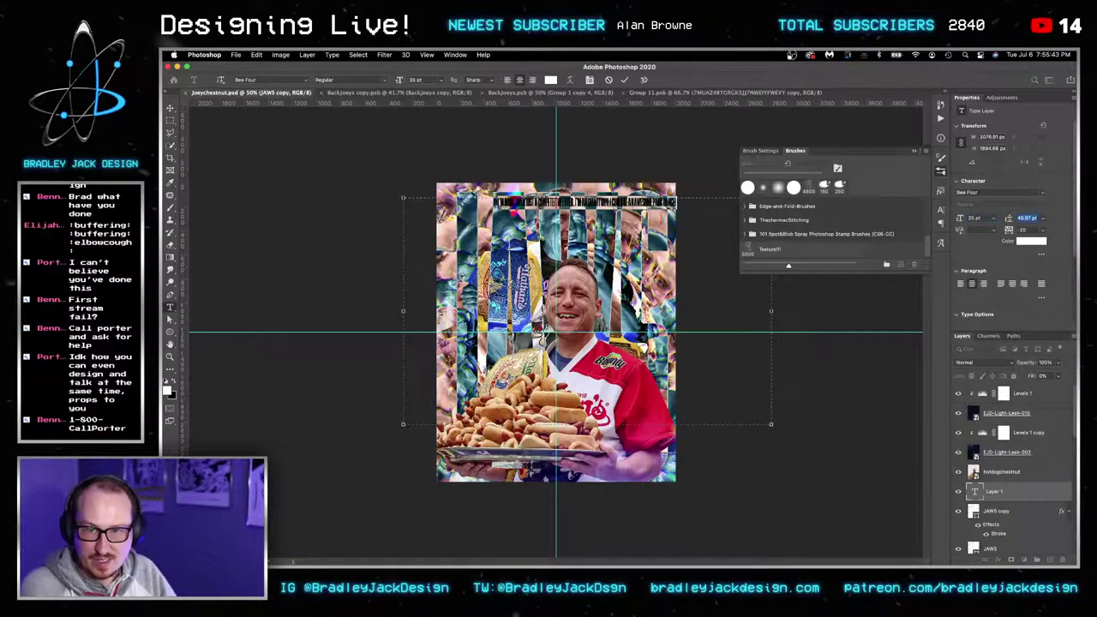
type("2")
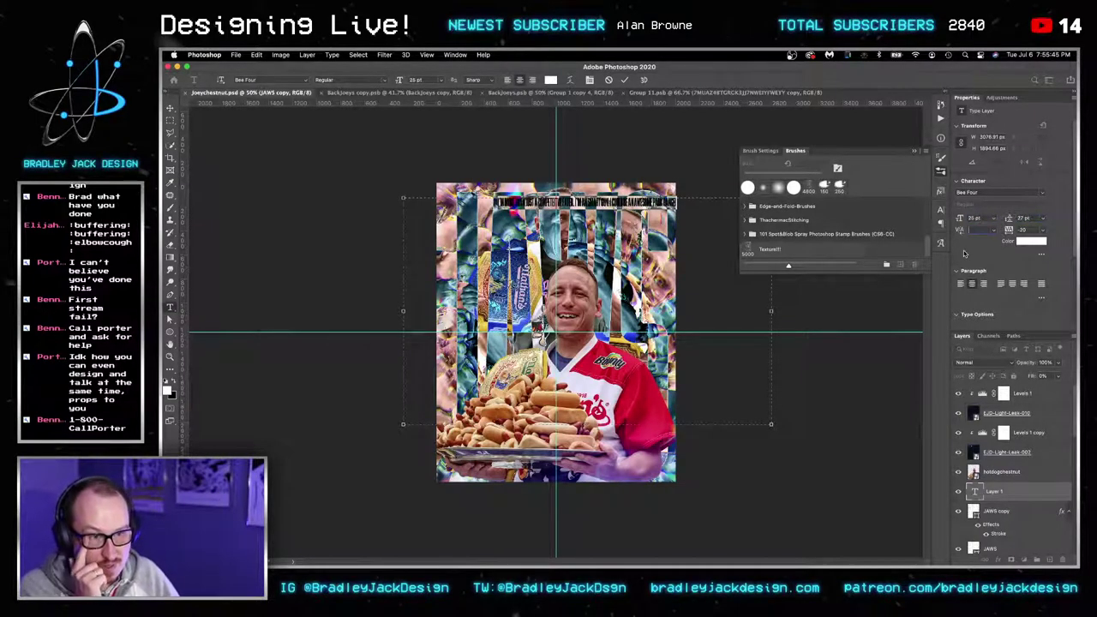
left_click(565, 201)
key("super+Return")
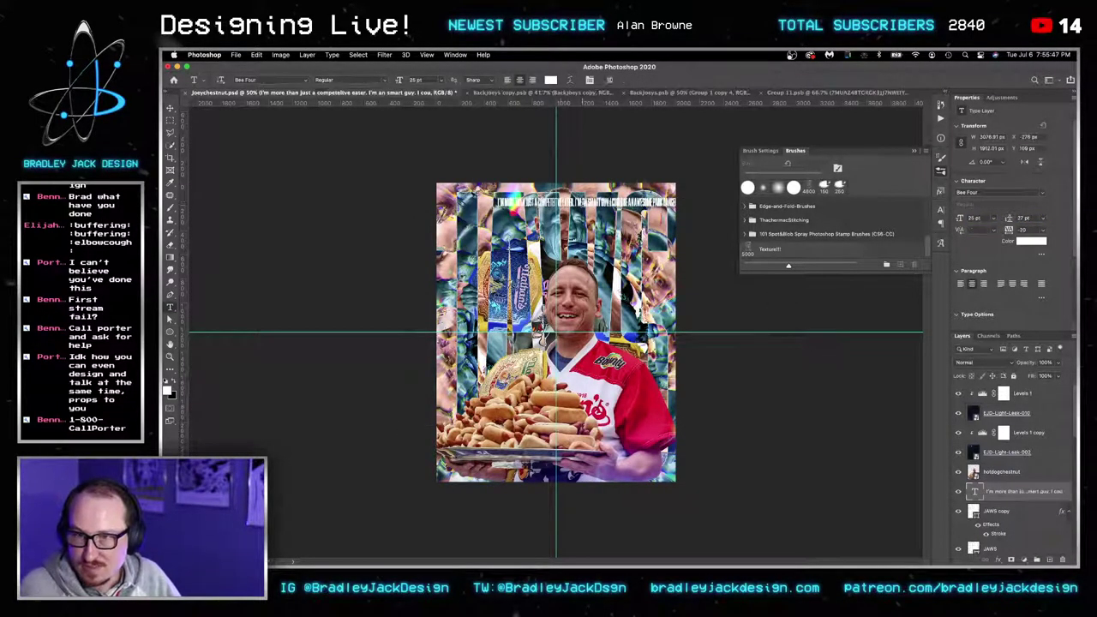
key("v")
left_click_drag(579, 205, 529, 231)
Change the whole quote's font to Tusker Grotesk 5600 Super.
key("t")
left_click(539, 230)
key("super+a")
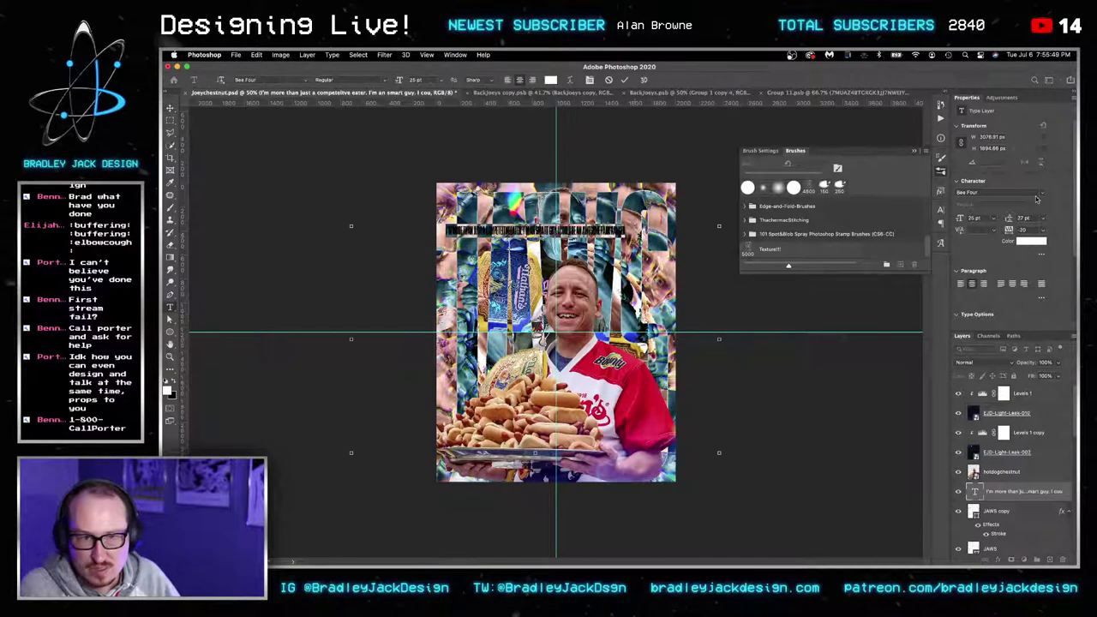
left_click(1009, 192)
type("tu")
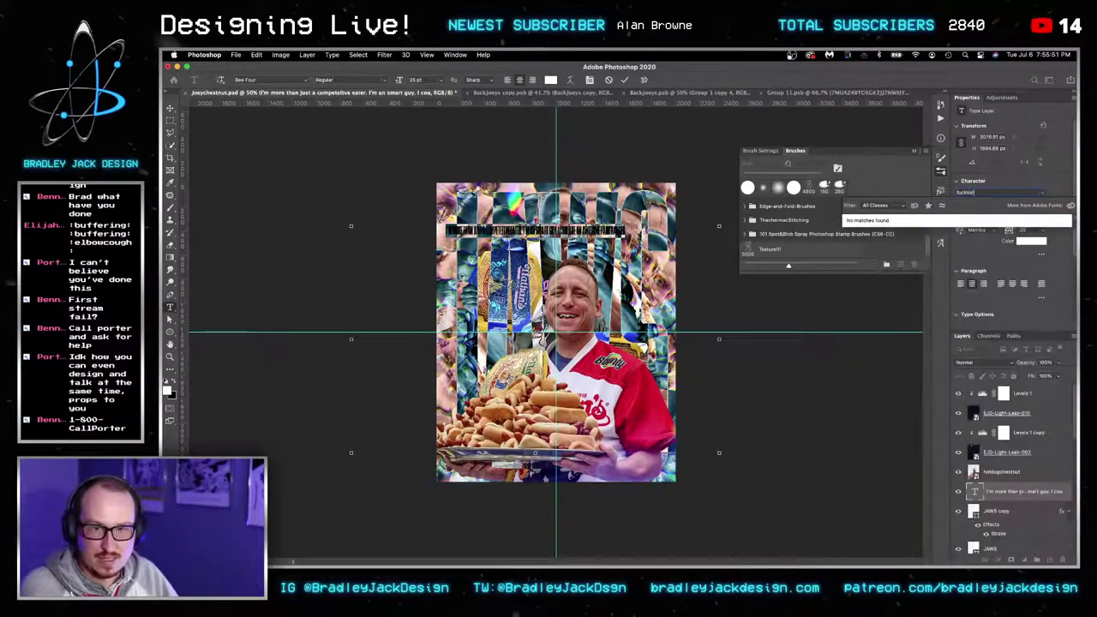
type("sker Grotesk")
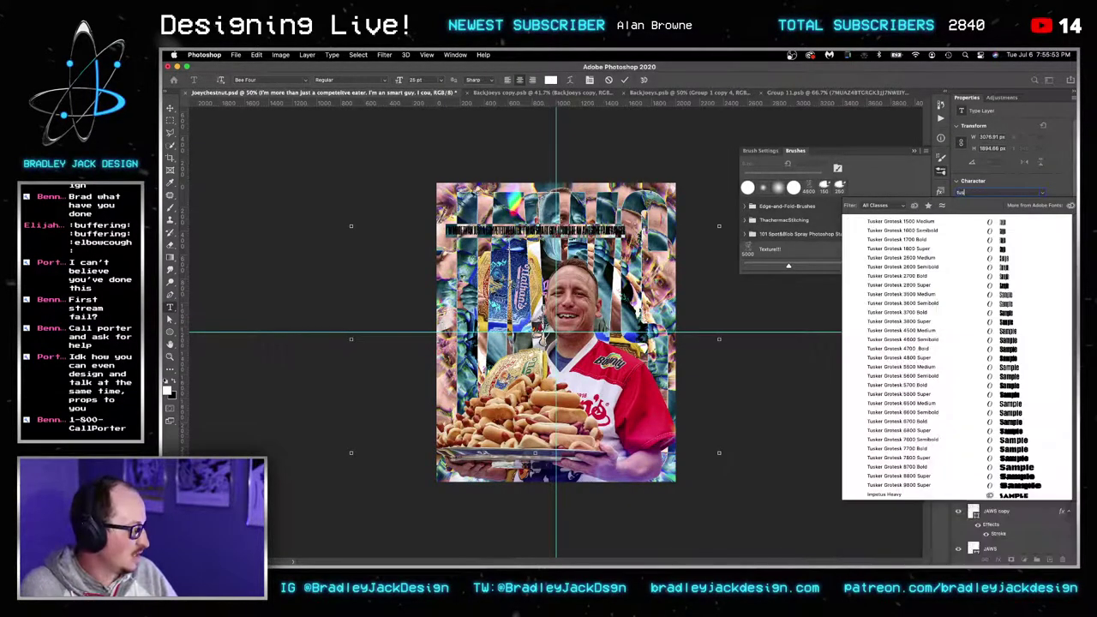
left_click(975, 395)
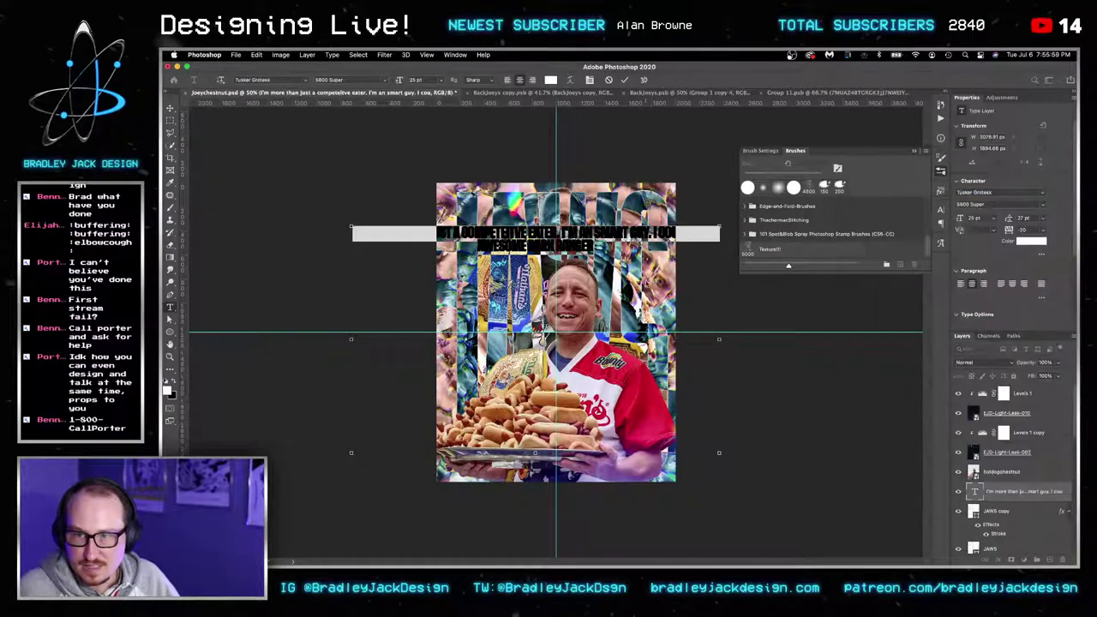
Left-align the quote, narrow its text box to about 1221 px so it wraps, and move it to the poster's upper-left corner.
key("super+a")
left_click(507, 80)
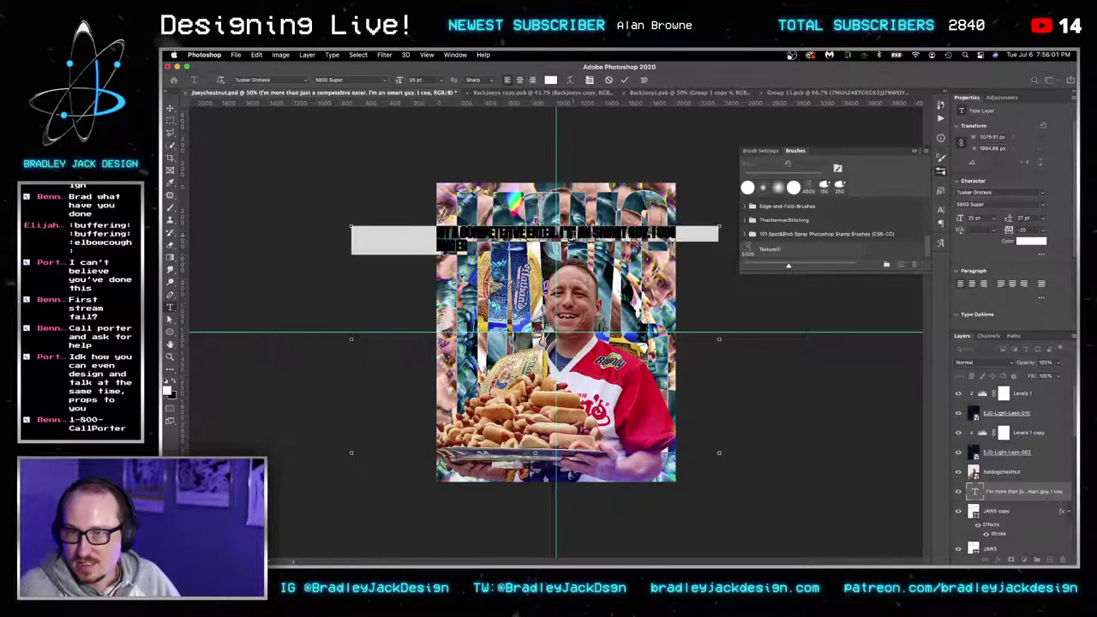
left_click_drag(718, 452, 423, 464)
key("super+Return")
key("v")
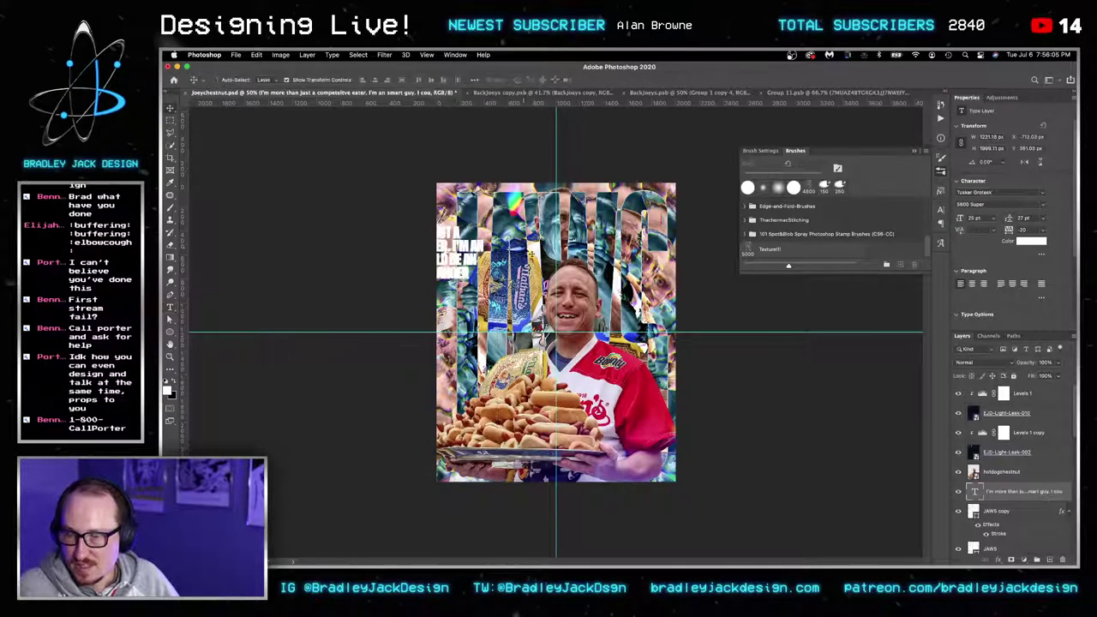
left_click_drag(453, 259, 550, 231)
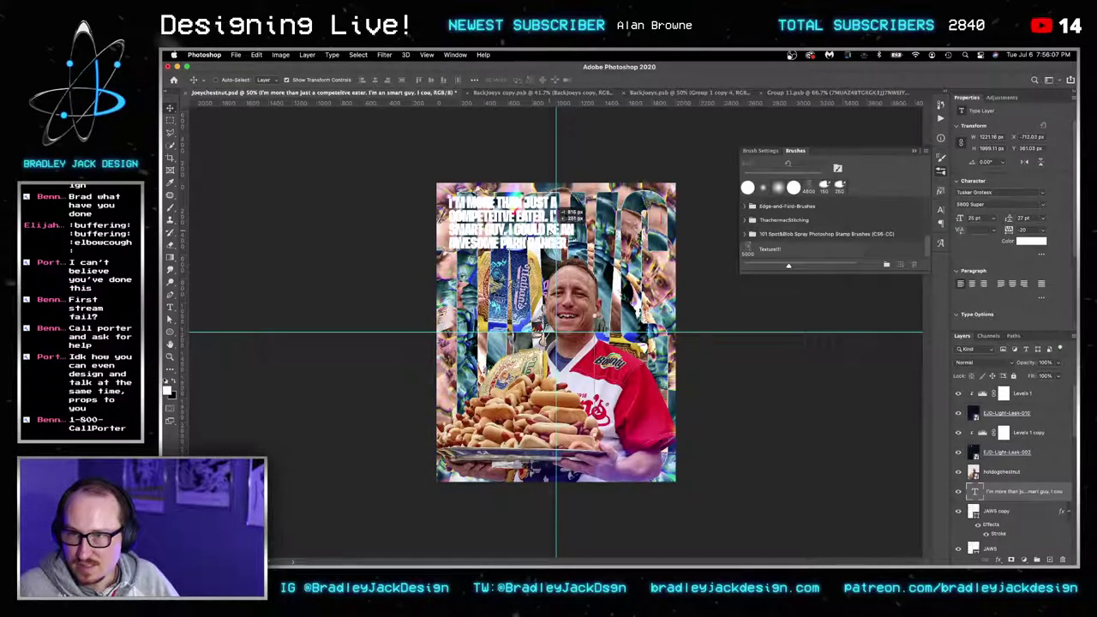
Select the whole quote text and set its tracking to 0.
key("t")
left_click(532, 243)
key("super+a")
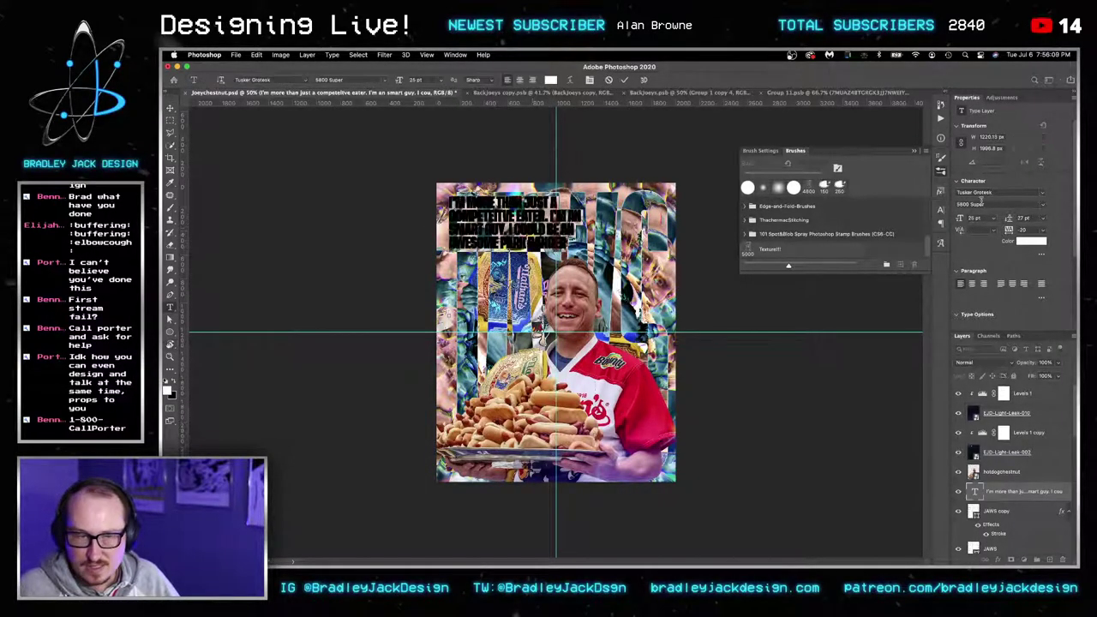
left_click(1041, 229)
left_click(1029, 231)
double_click(1026, 231)
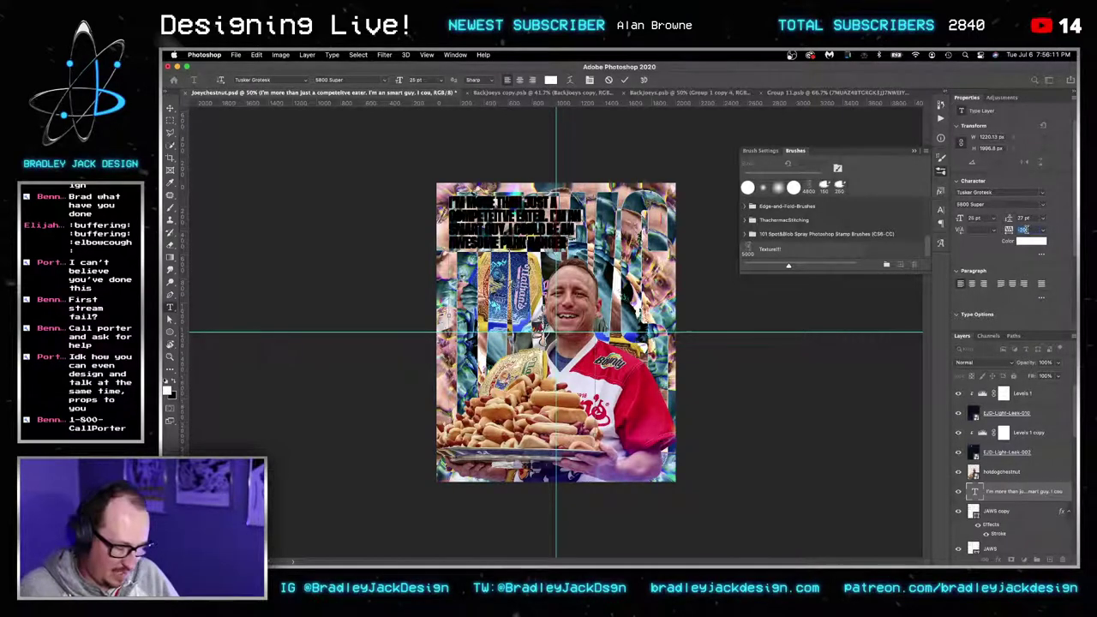
type("0")
Enlarge the quote text to 35 pt with 42 pt leading and finish editing it.
key("shift+Tab")
key("shift+Tab")
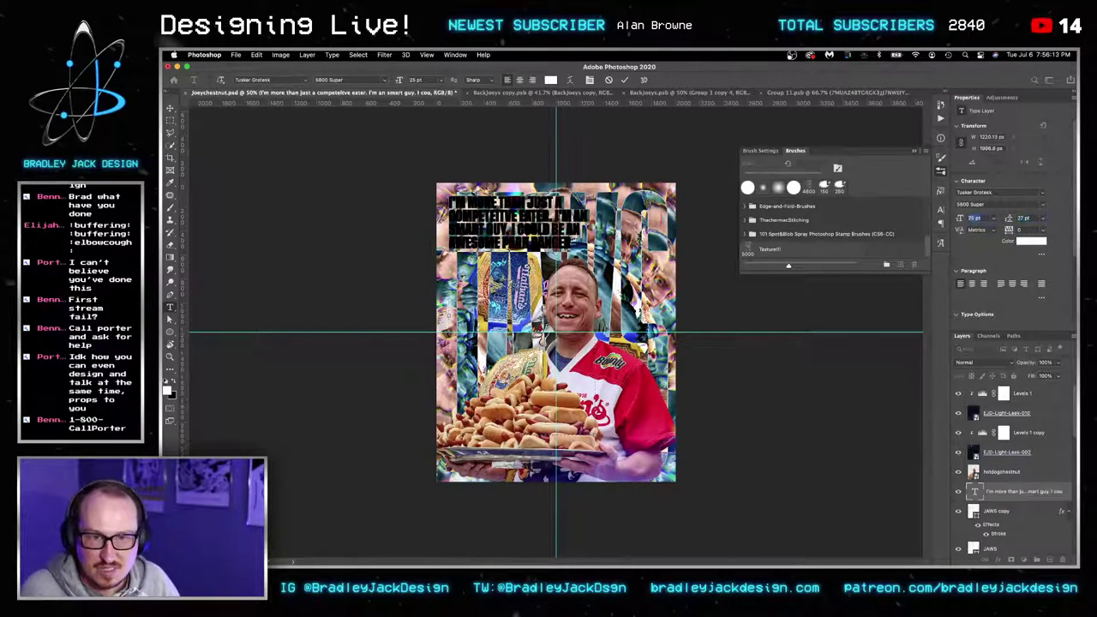
key("shift+Up")
key("Tab")
key("shift+Up")
key("shift+Up")
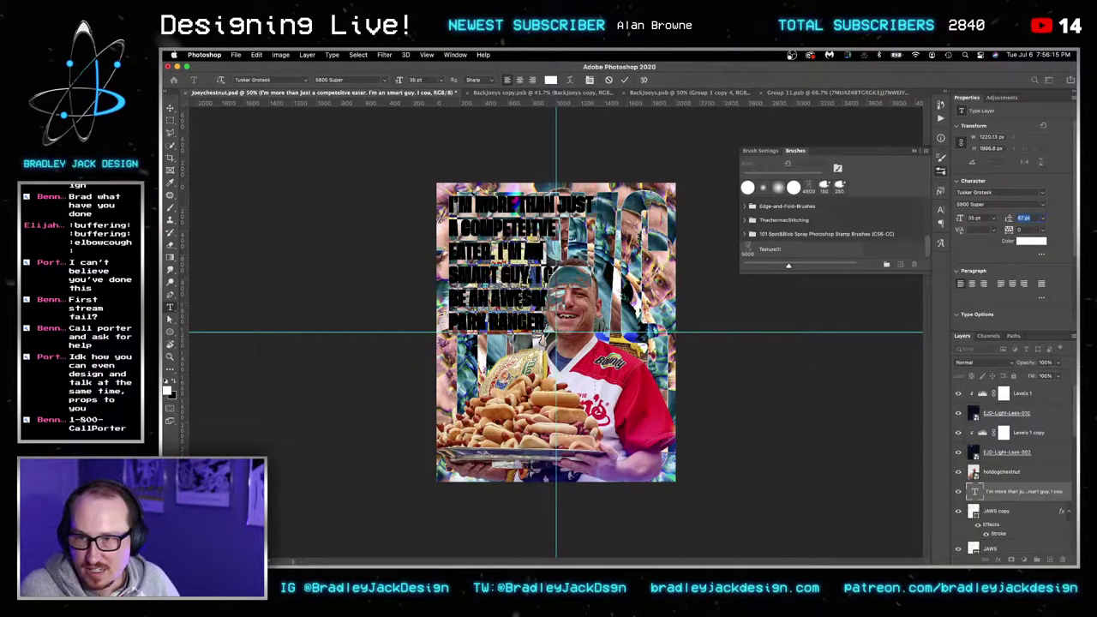
key("Down")
key("Down")
key("Down")
key("Down")
key("Down")
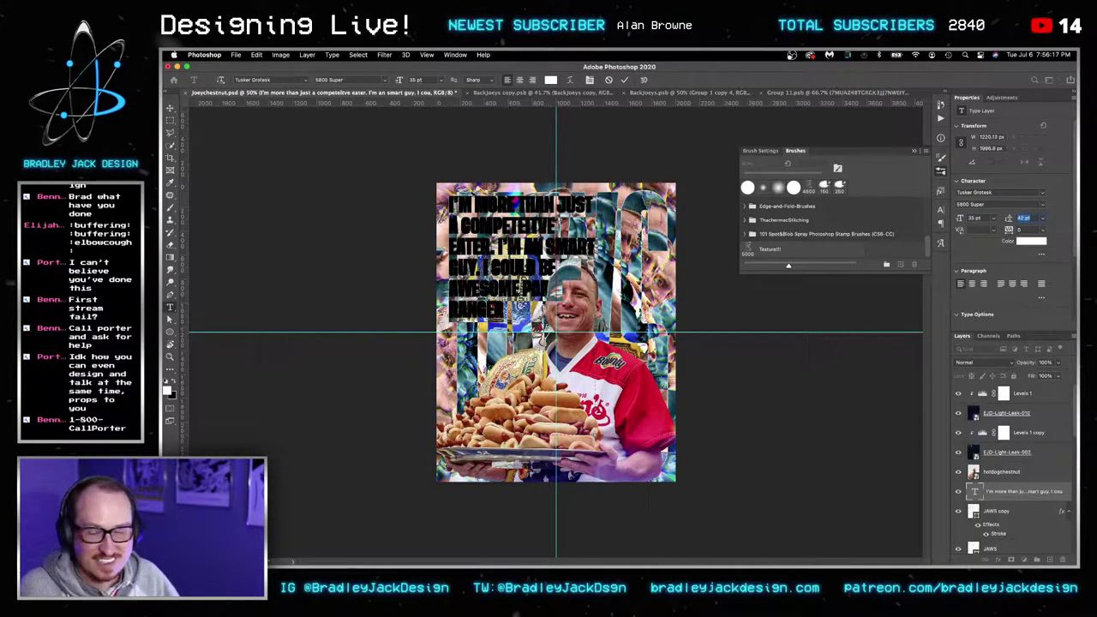
left_click(587, 257)
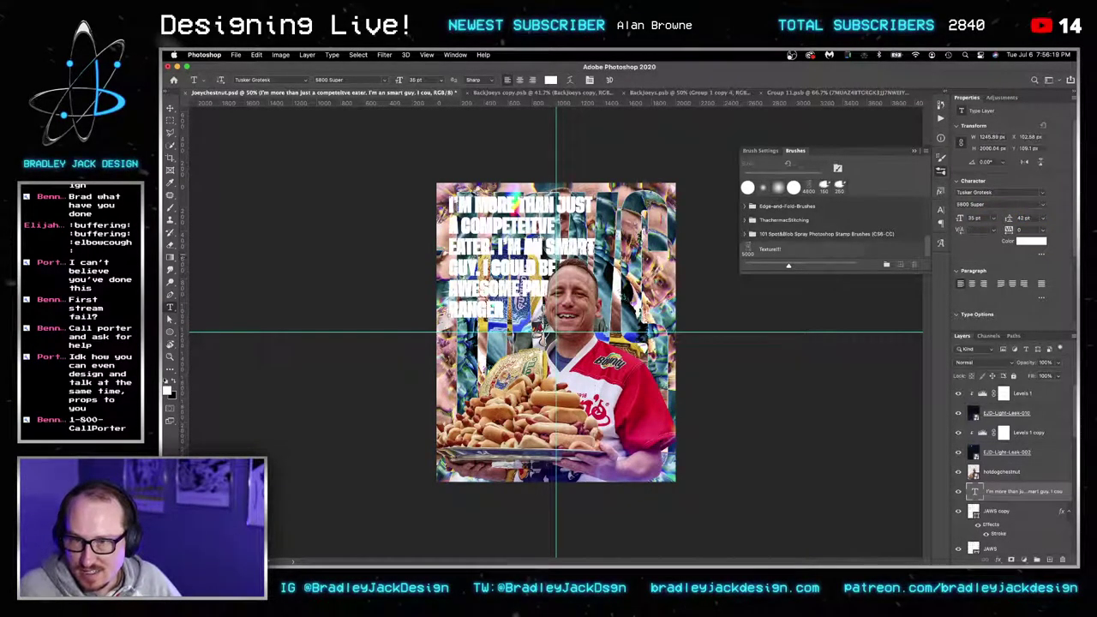
Narrow the quote's text box to about 896 px, ending at the poster's vertical centre guide, and set the text to 27 pt with 35 pt leading.
left_click_drag(614, 296, 563, 295)
key("super+a")
left_click(980, 217)
key("shift+Down")
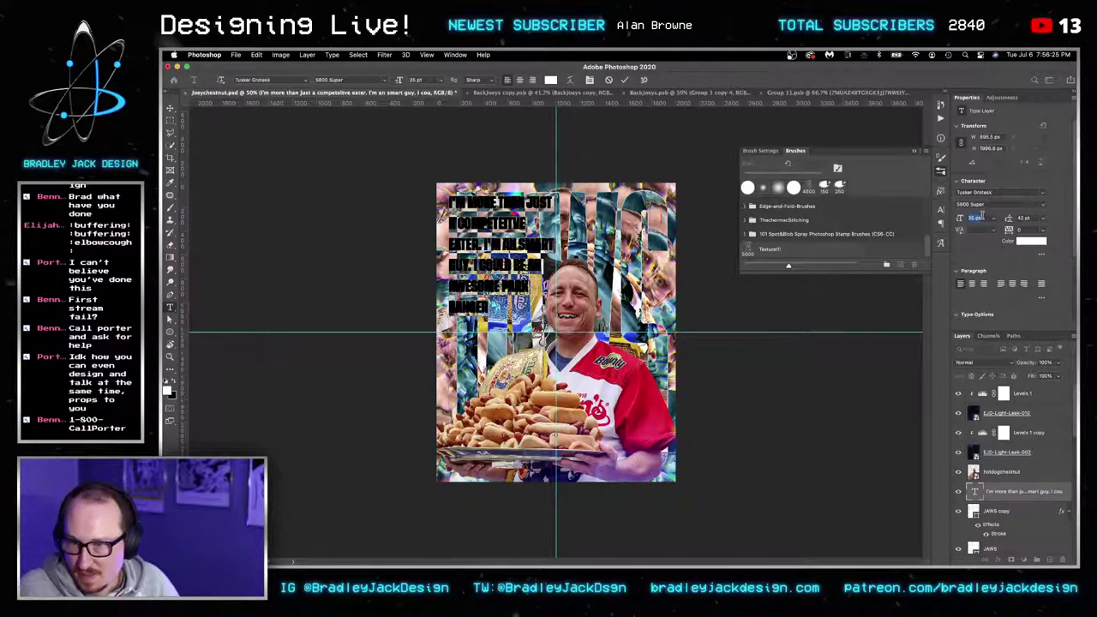
key("Up")
key("Up")
key("Tab")
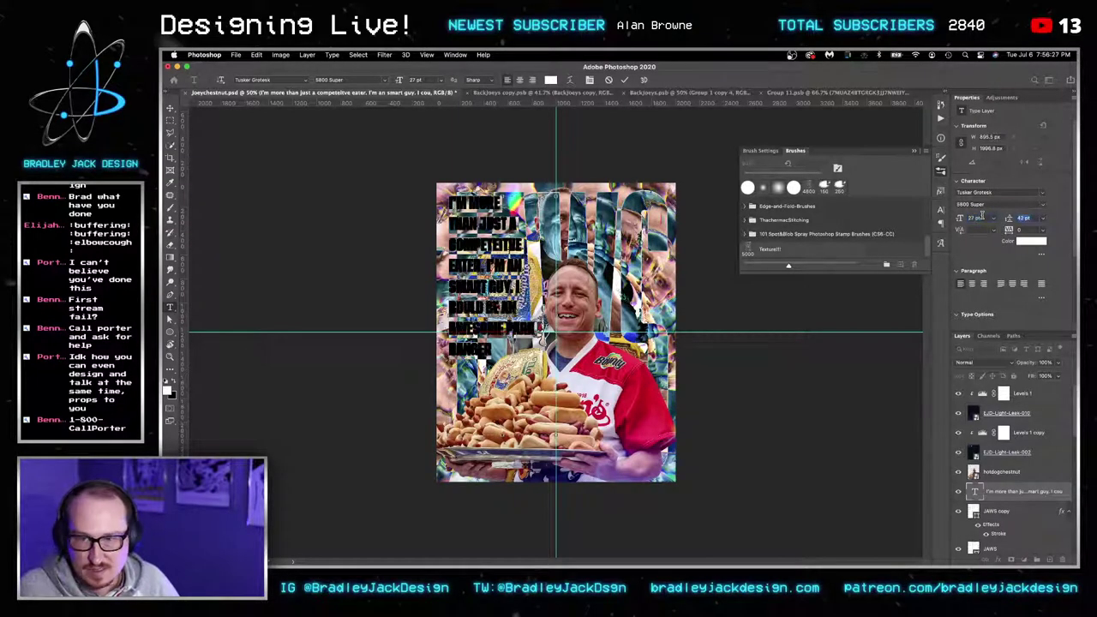
key("Down")
key("Down")
key("Down")
key("Down")
key("Down")
key("Down")
key("Down")
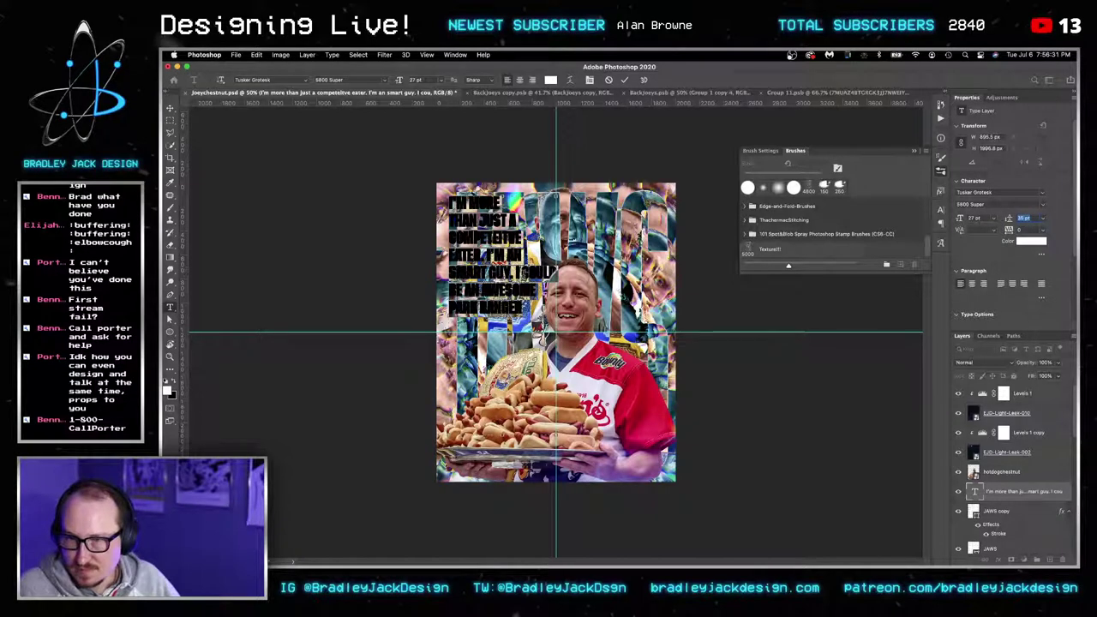
Insert a line break before "could" in the quote and finish editing the text.
left_click(522, 274)
key("Return")
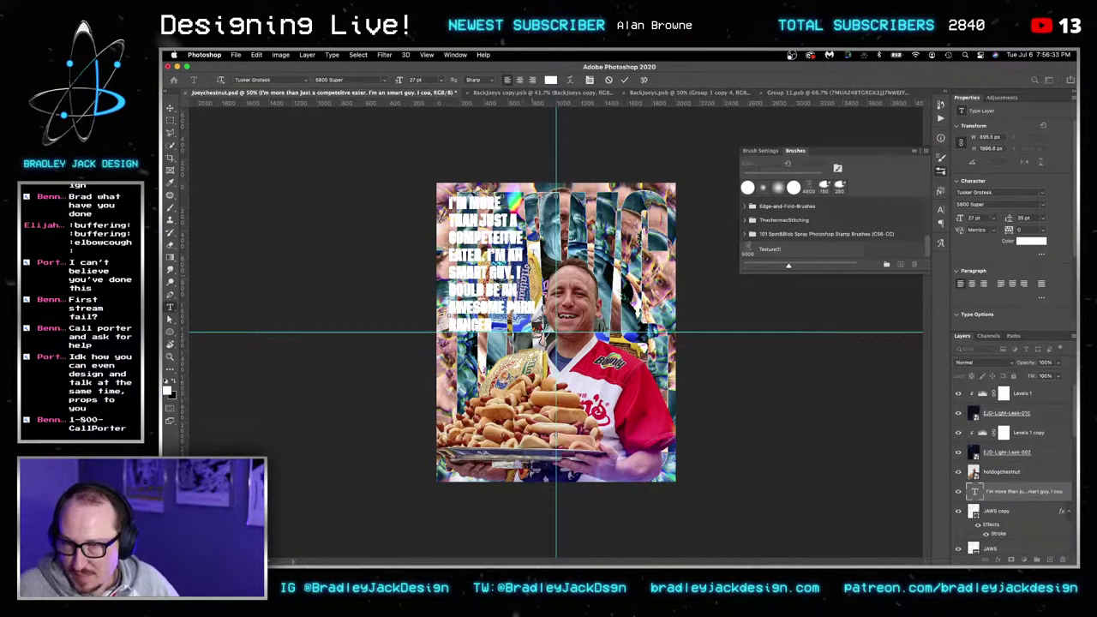
key("super+a")
key("Escape")
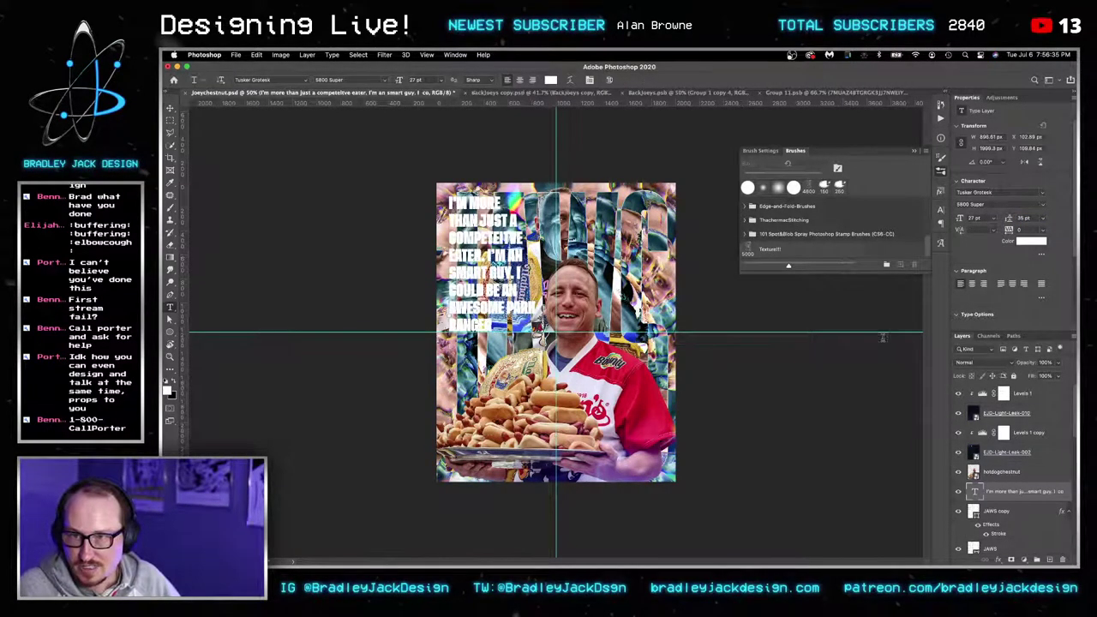
key("v")
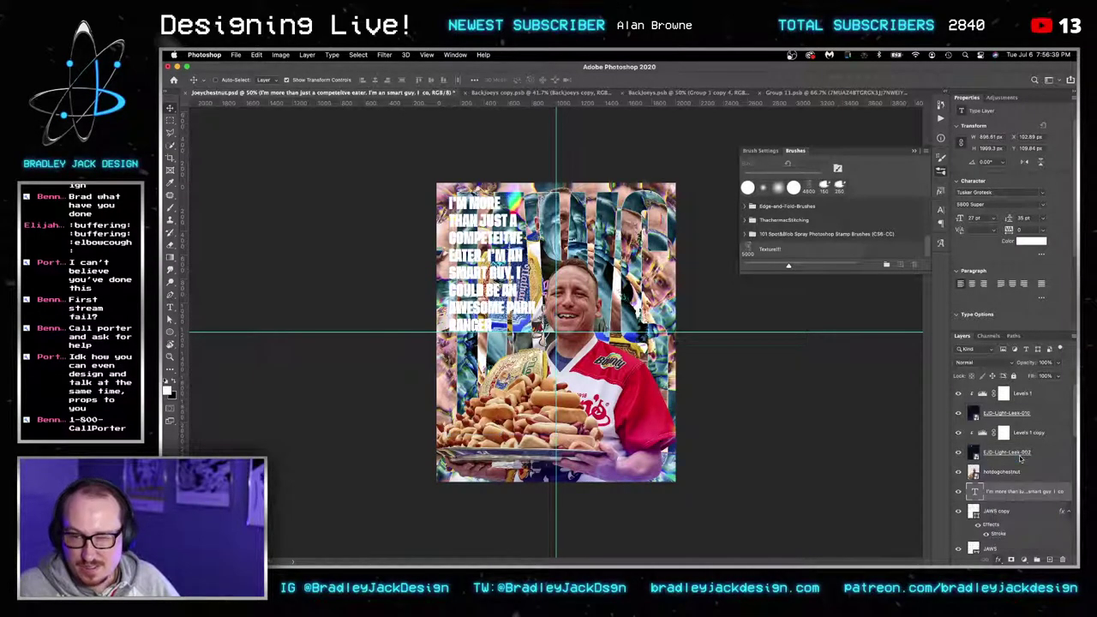
Add a 4 px stroke to the quote layer with Center position, Normal blend mode and black (000000) colour.
left_click(1019, 458)
left_click(883, 183)
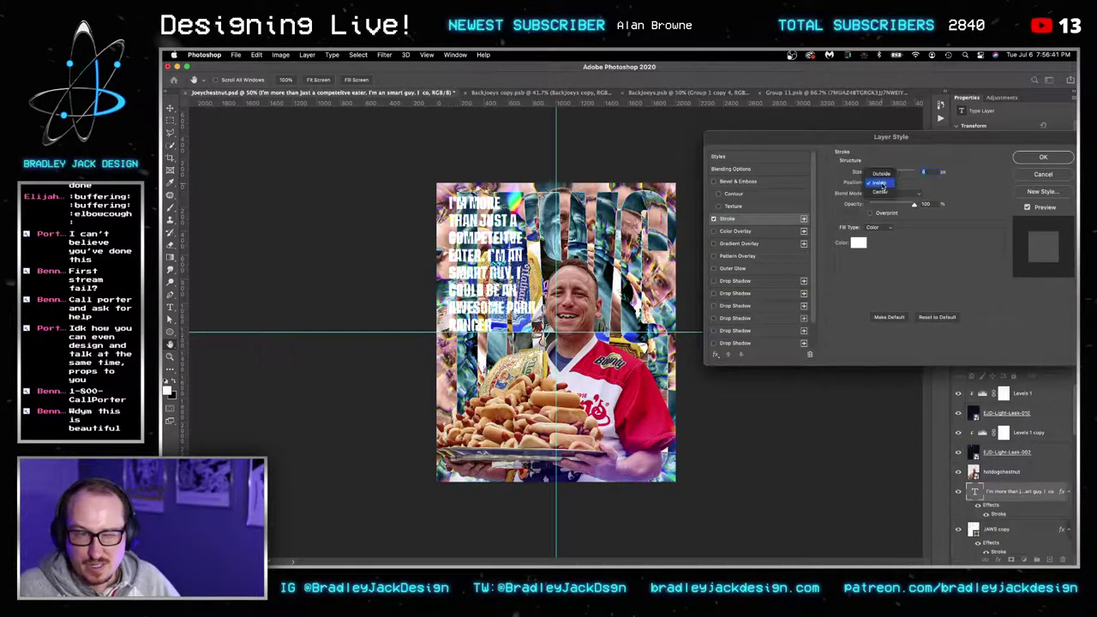
left_click(881, 183)
left_click(900, 195)
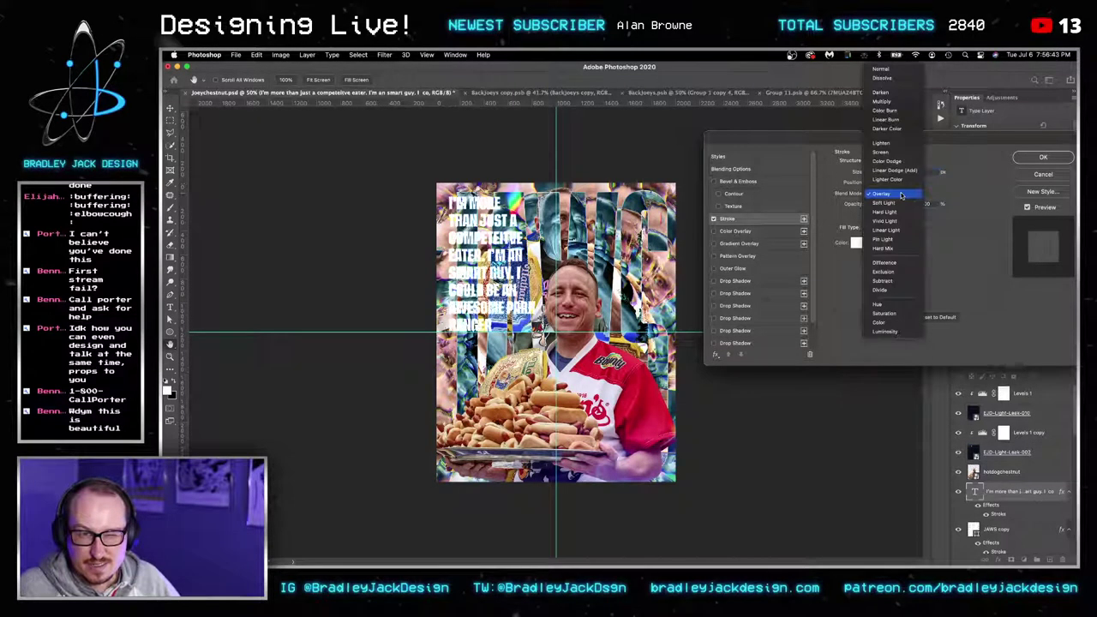
left_click(900, 70)
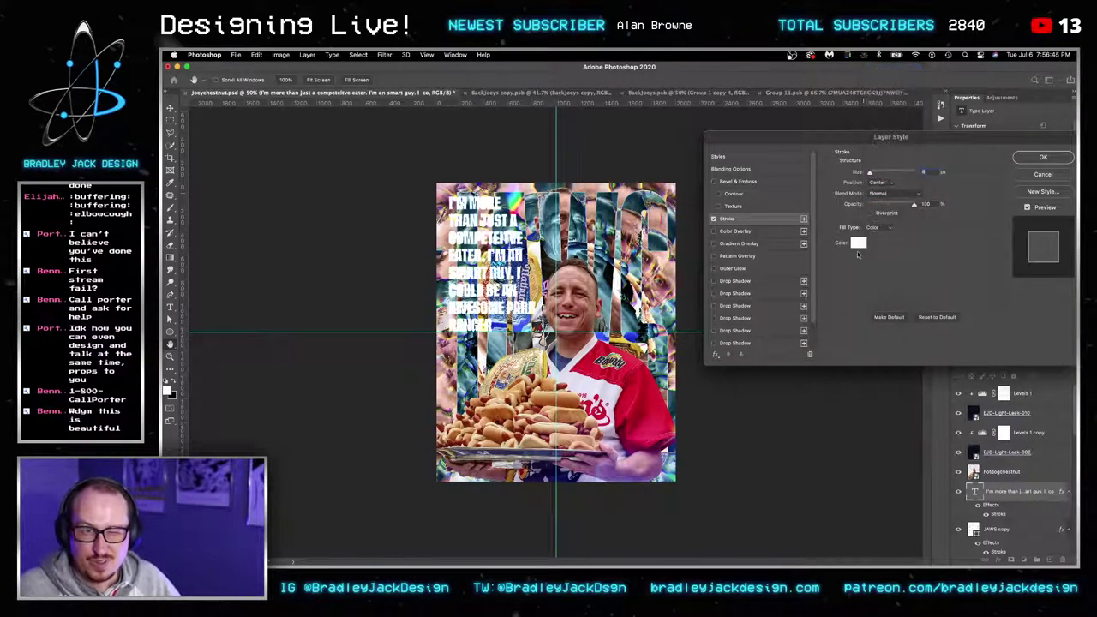
left_click(858, 243)
type("000000")
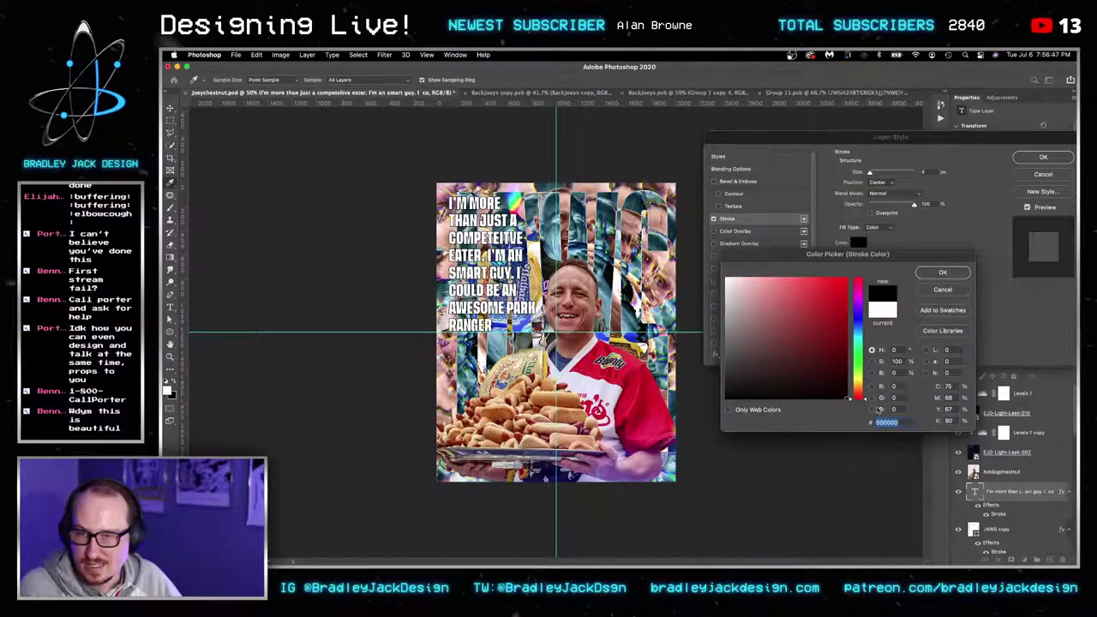
left_click(941, 272)
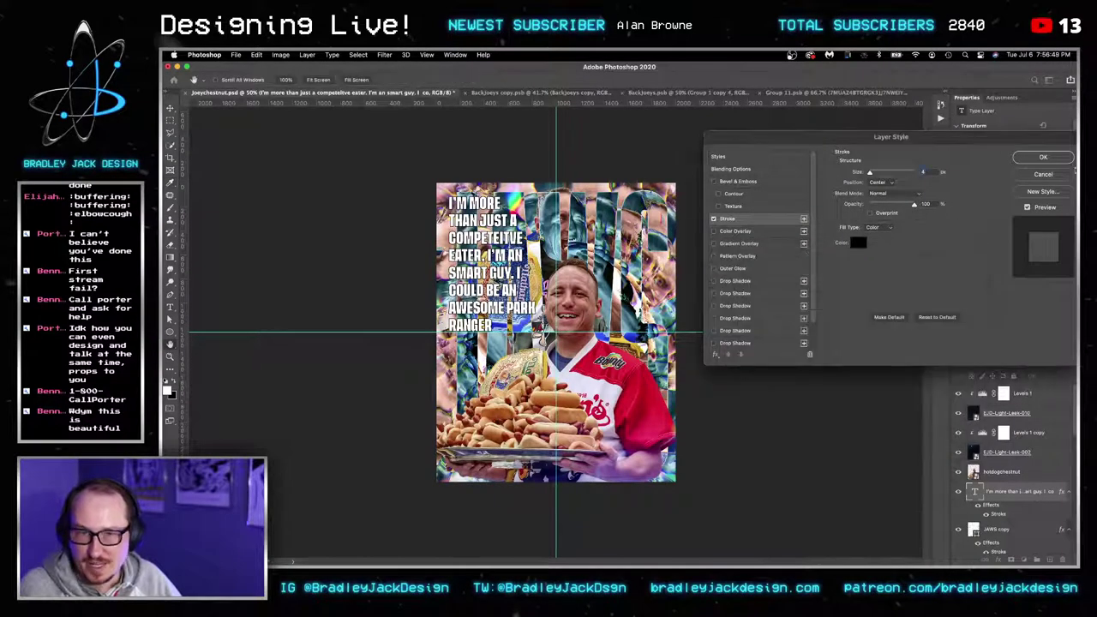
left_click(1043, 157)
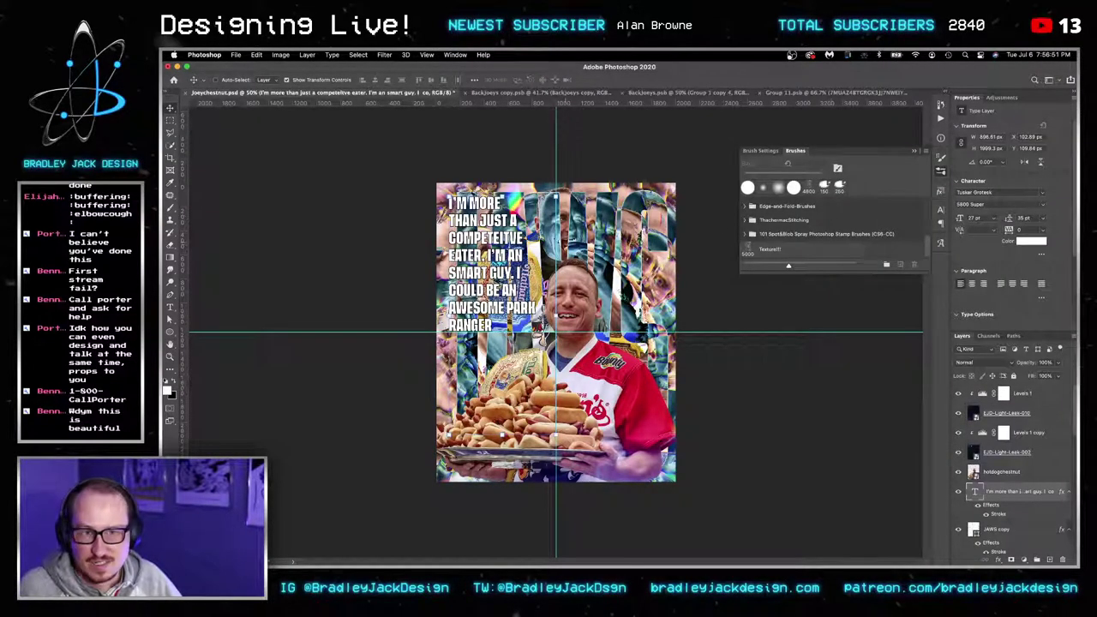
Change the word "competeitve" in the quote to "competetive" and finish editing the text.
key("t")
left_click(510, 236)
key("BackSpace")
key("BackSpace")
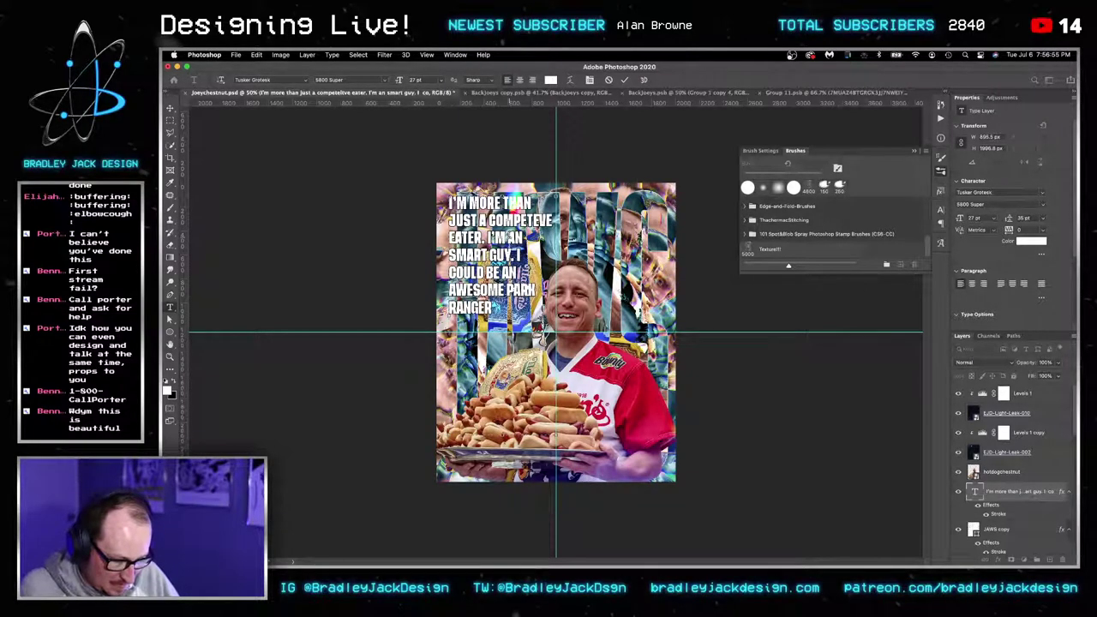
key("Return")
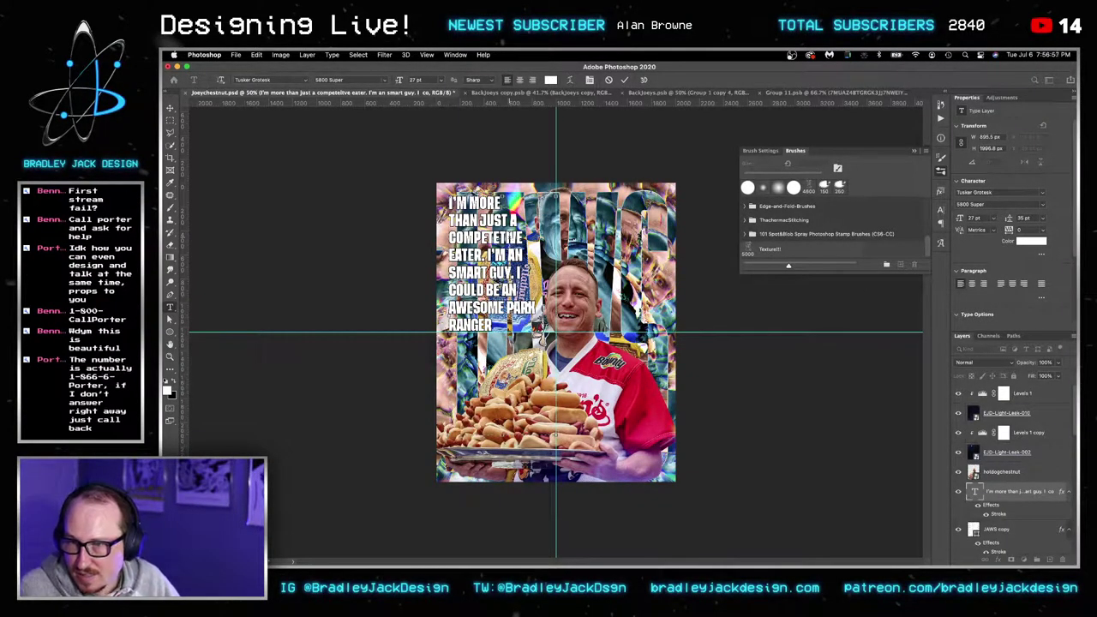
key("super+a")
left_click(999, 514)
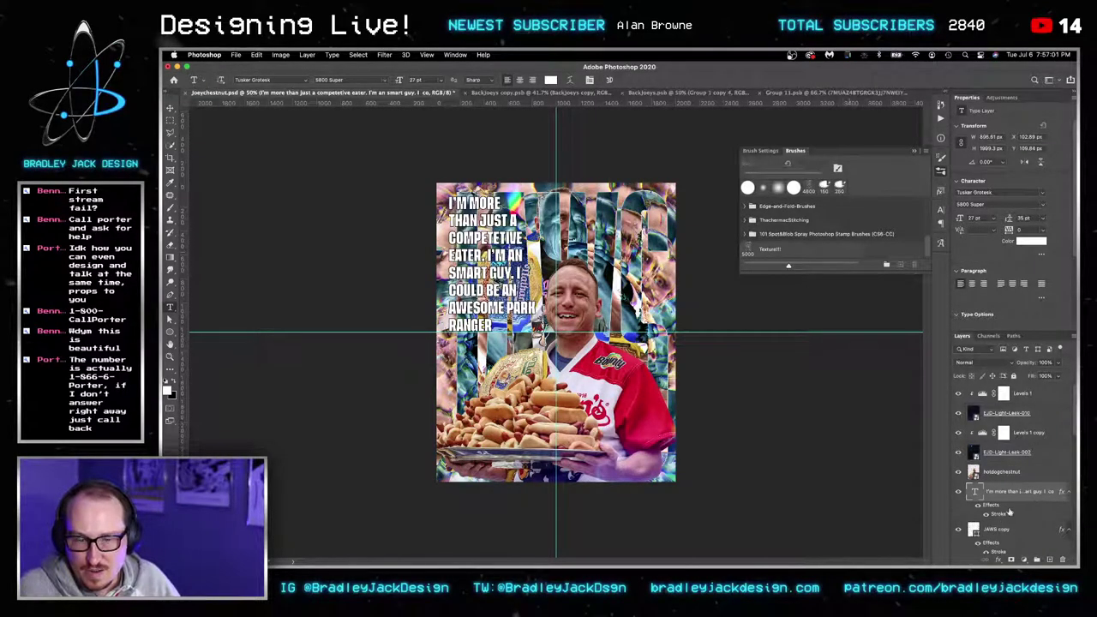
Change the quote's stroke position to Outside and increase its size slightly.
double_click(996, 514)
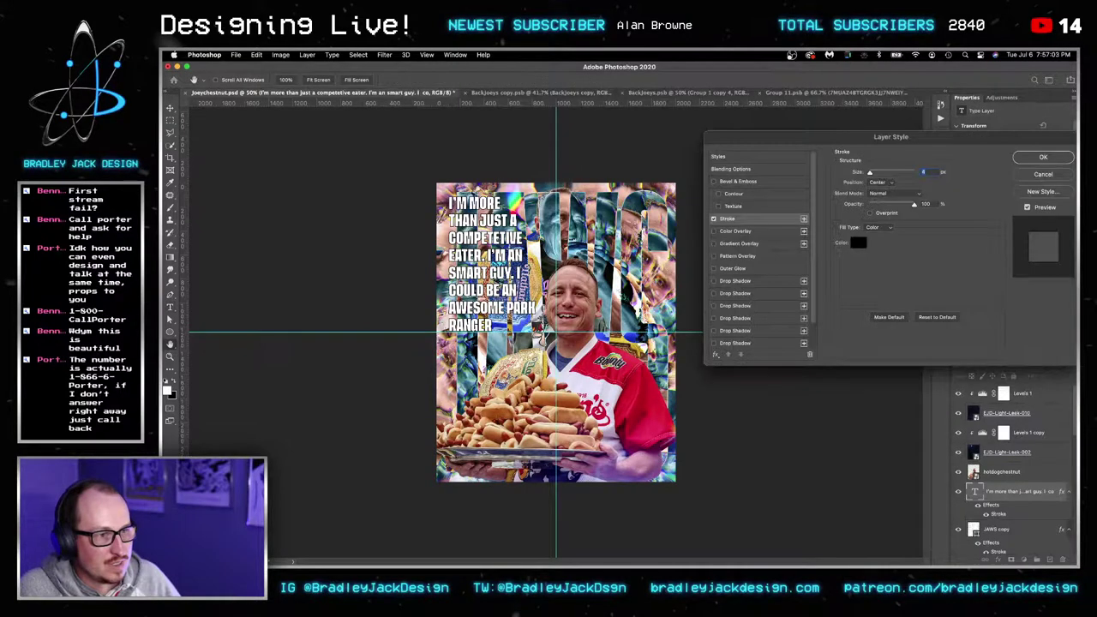
key("Escape")
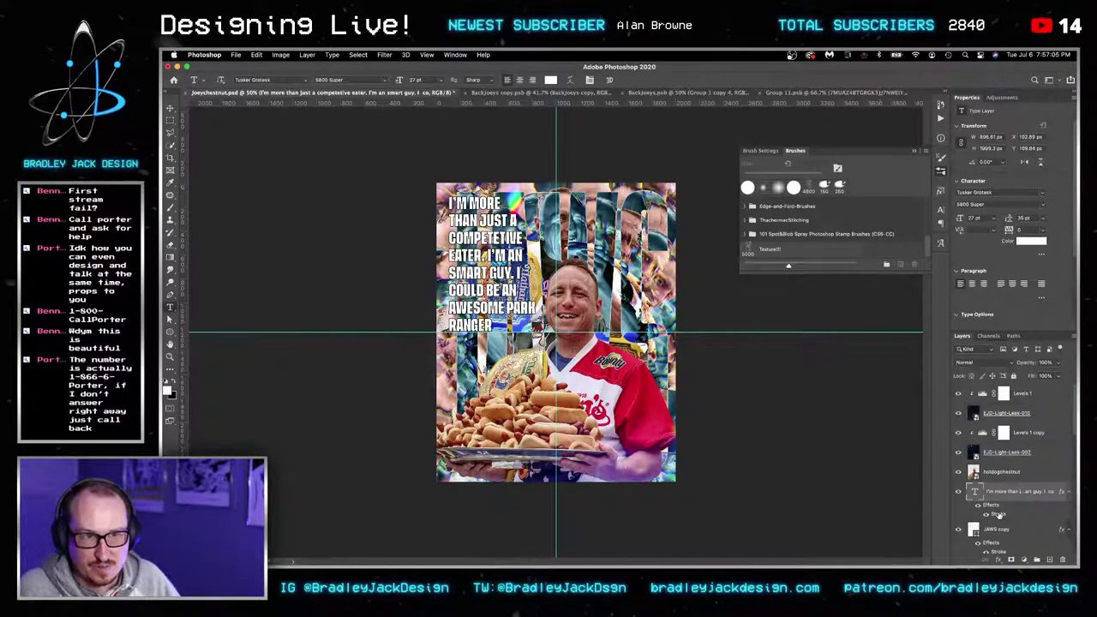
double_click(997, 514)
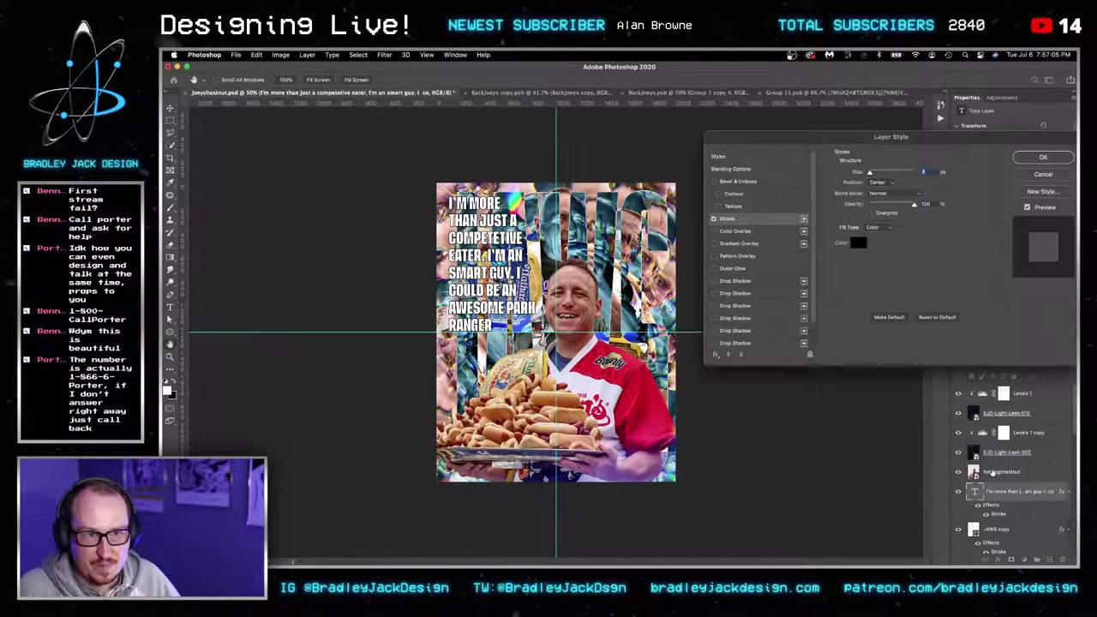
left_click(883, 195)
left_click(884, 195)
left_click(880, 182)
left_click(883, 175)
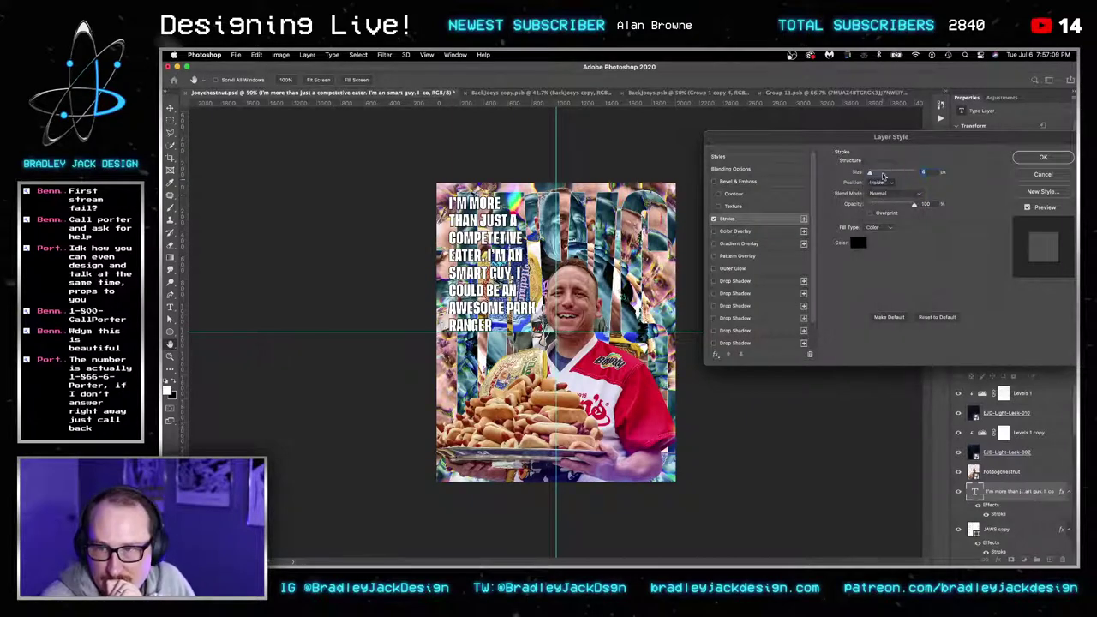
left_click(883, 181)
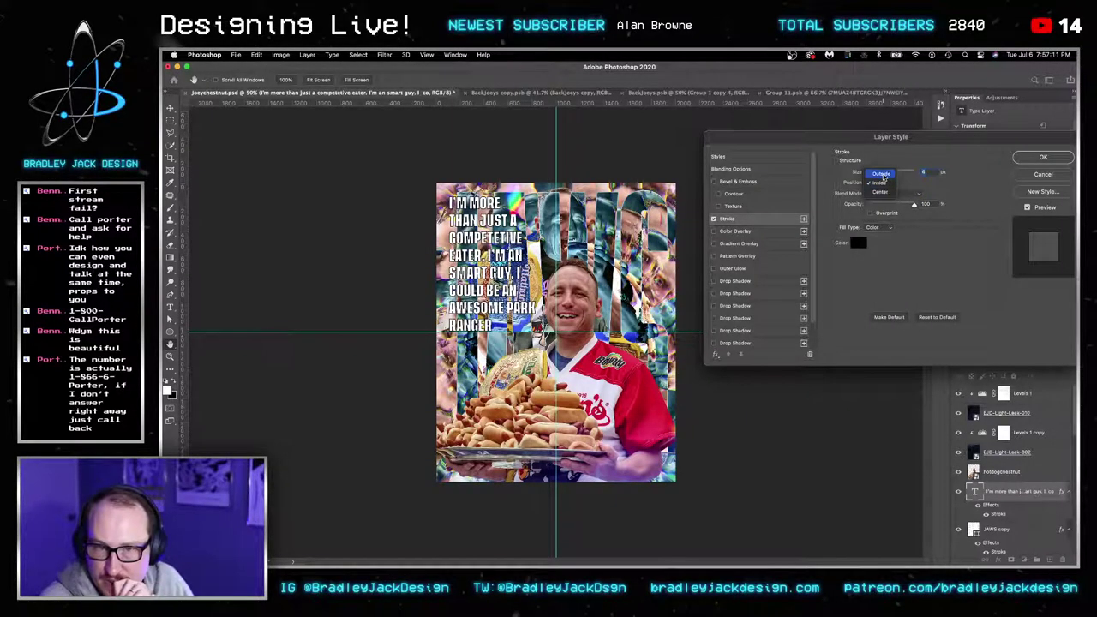
left_click(883, 175)
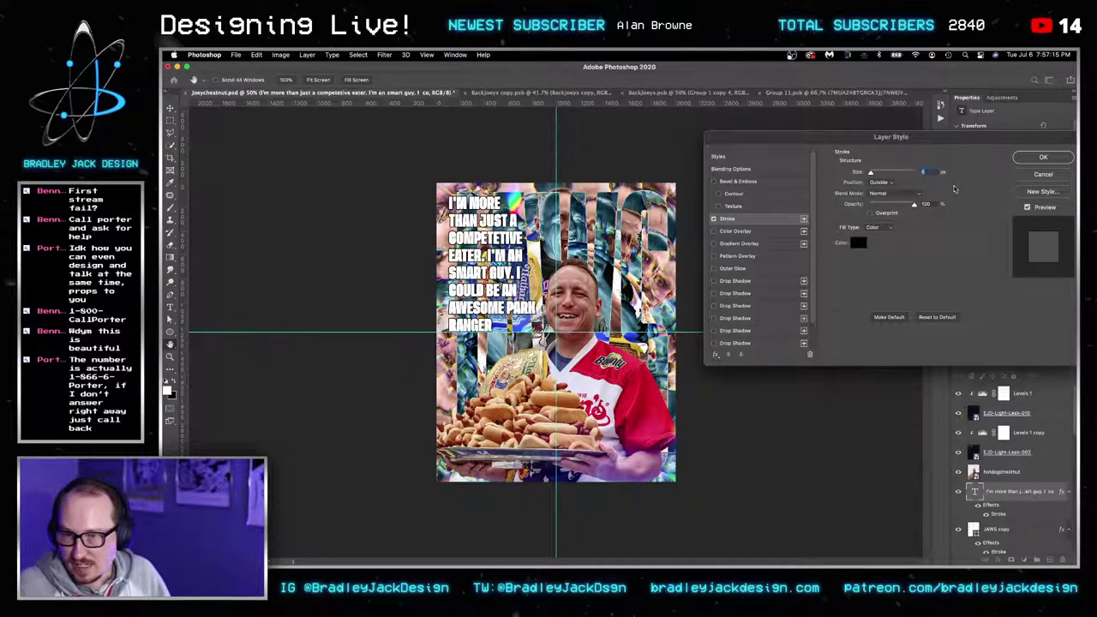
key("Return")
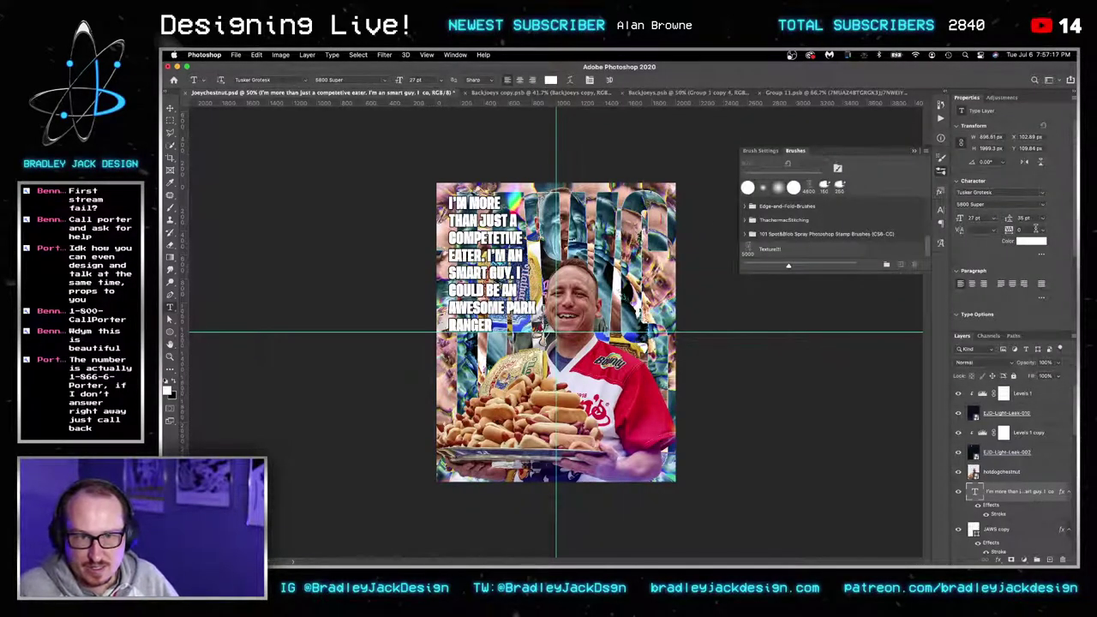
Set the quote text's tracking to 15.
left_click(1035, 229)
type("15")
key("Return")
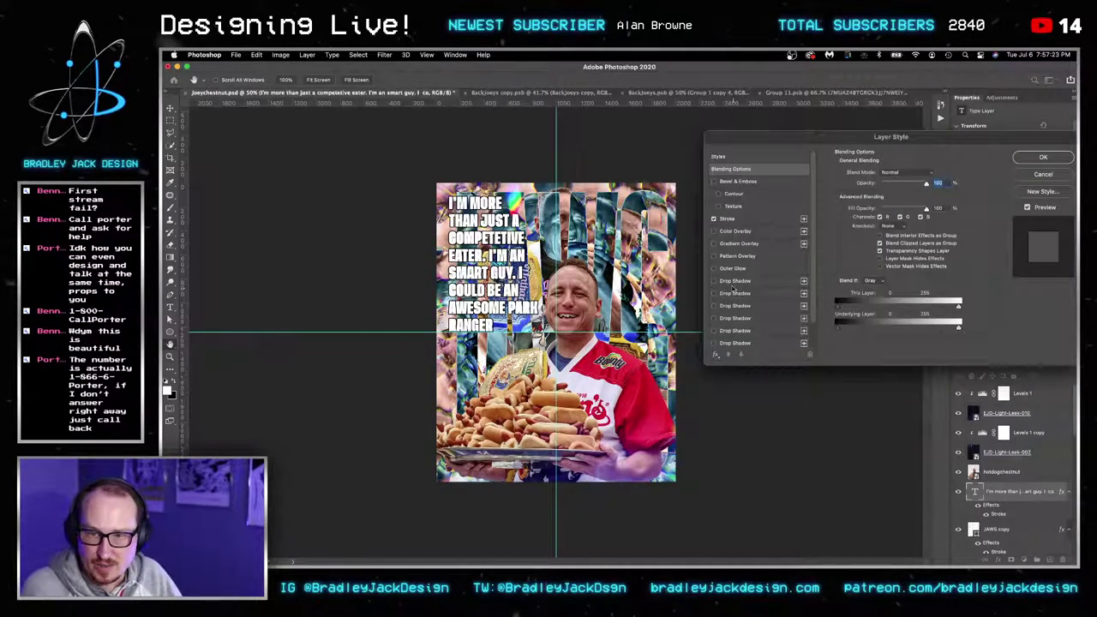
Add a black Multiply drop shadow to the quote with its size set to 0 px.
left_click(733, 282)
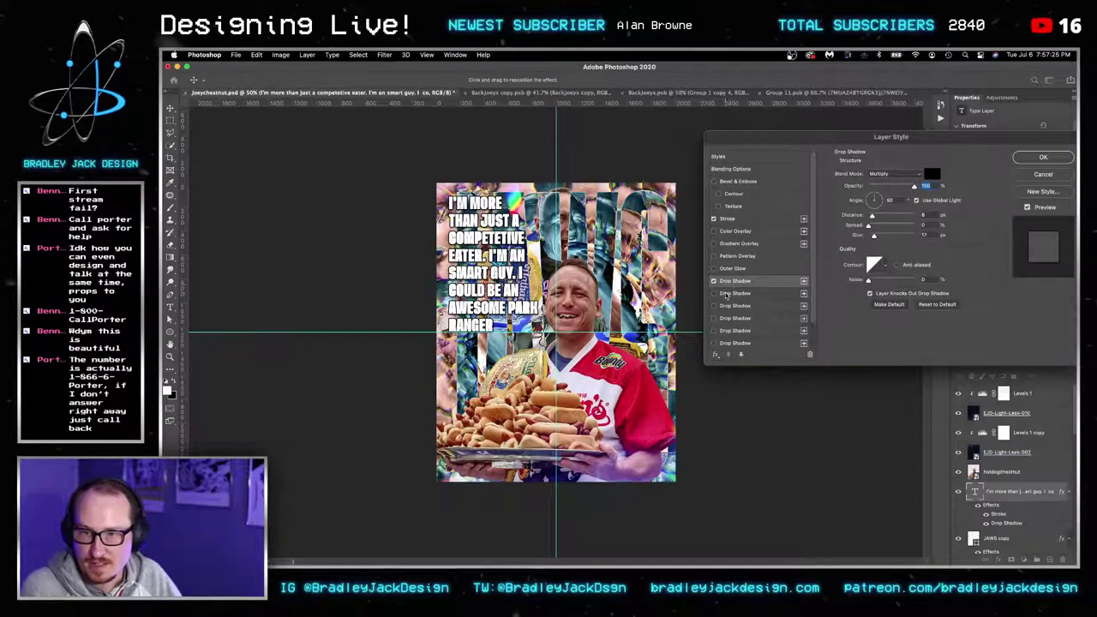
left_click(725, 294)
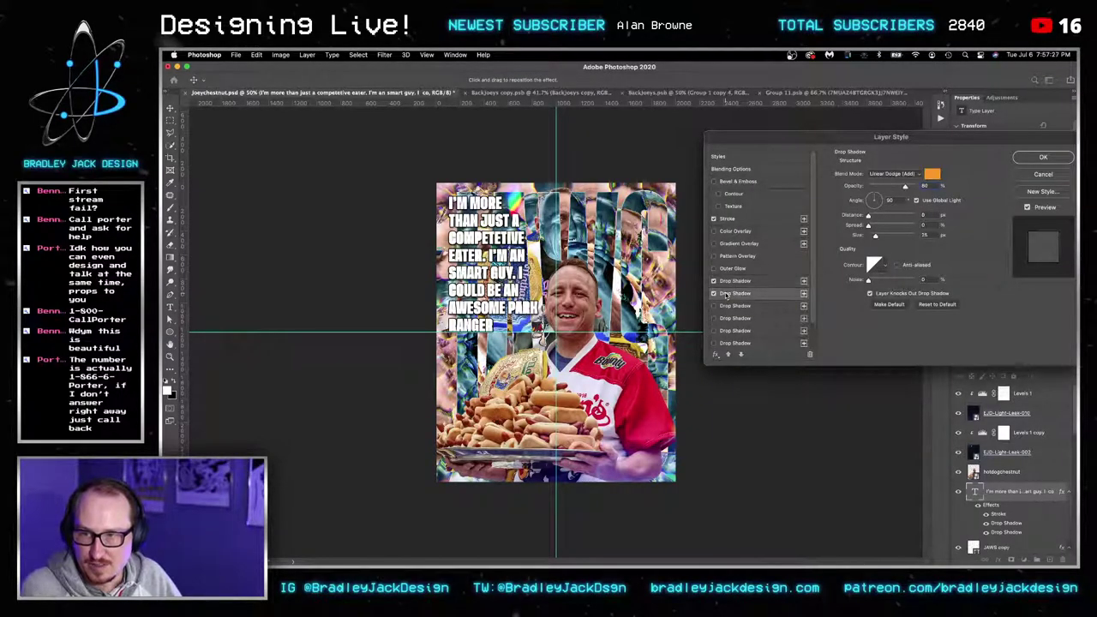
left_click(727, 281)
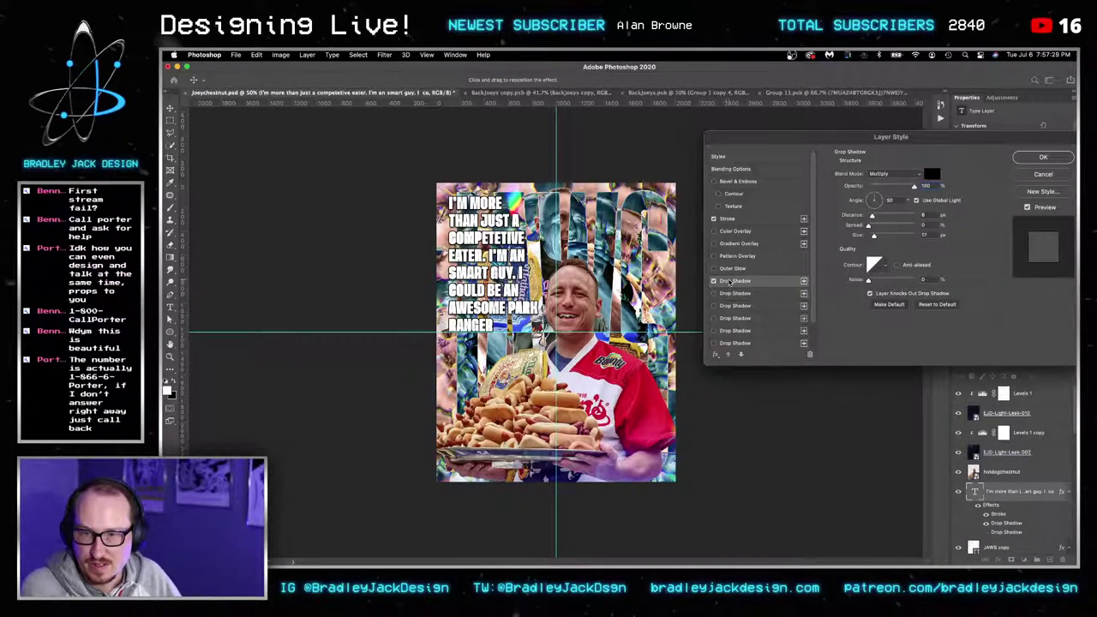
left_click_drag(931, 233, 904, 233)
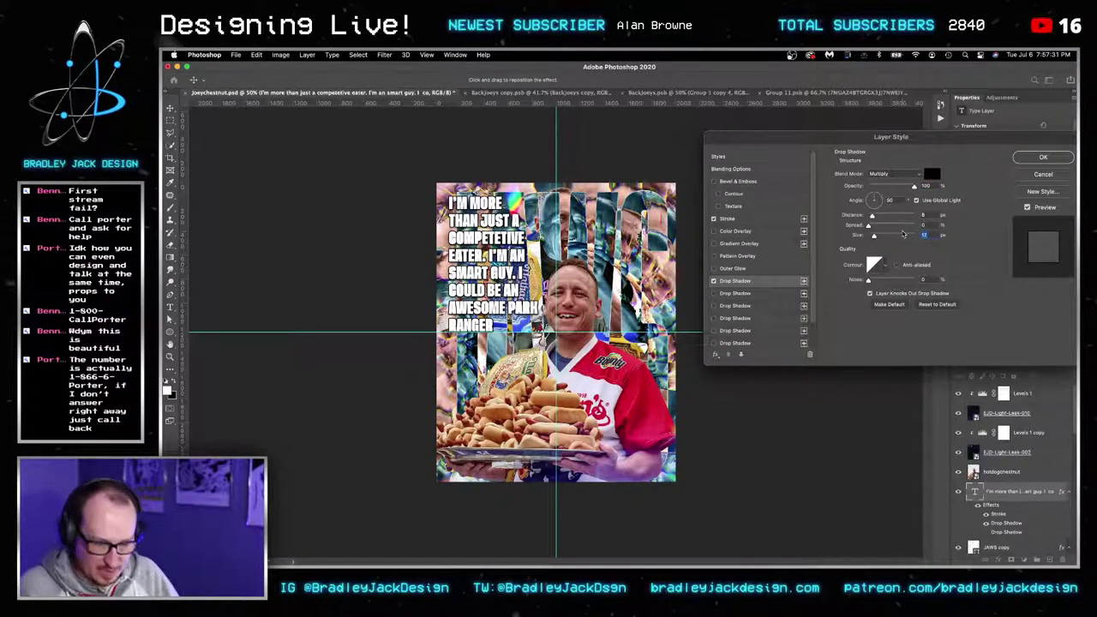
type("4")
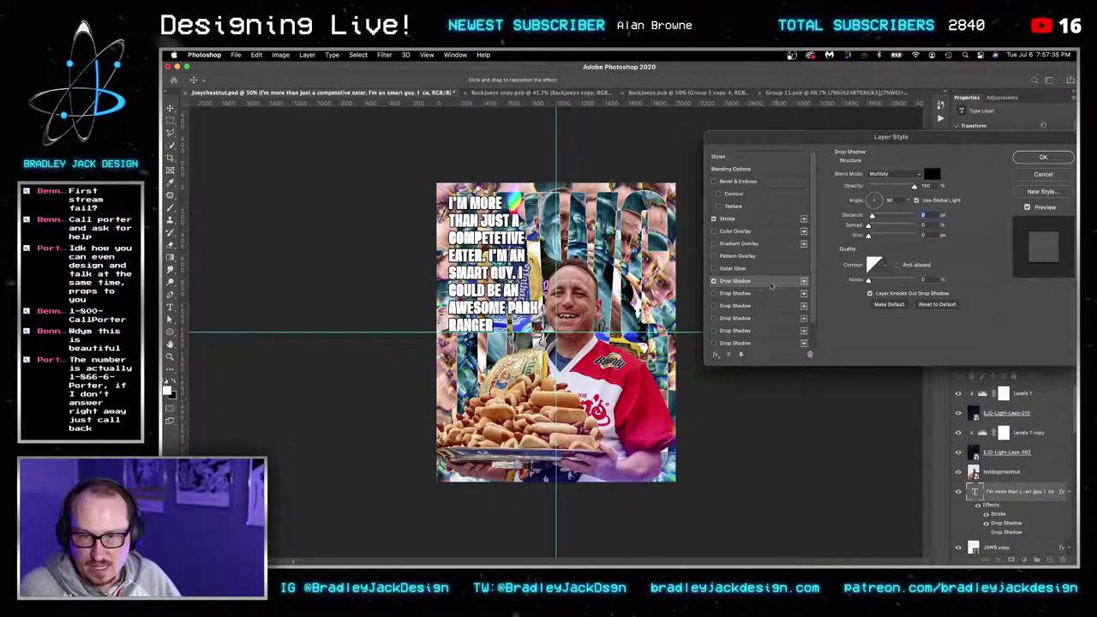
Duplicate the quote's drop shadow twice, setting the distances of the added shadows to 16 px and 24 px.
left_click(803, 281)
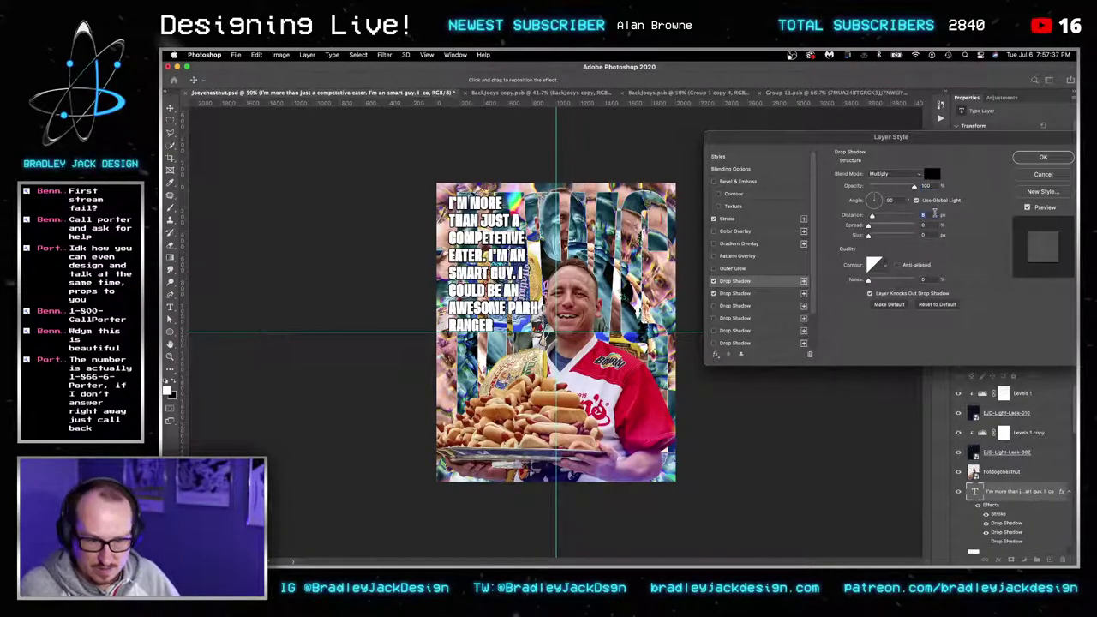
type("12")
key("BackSpace")
type("6")
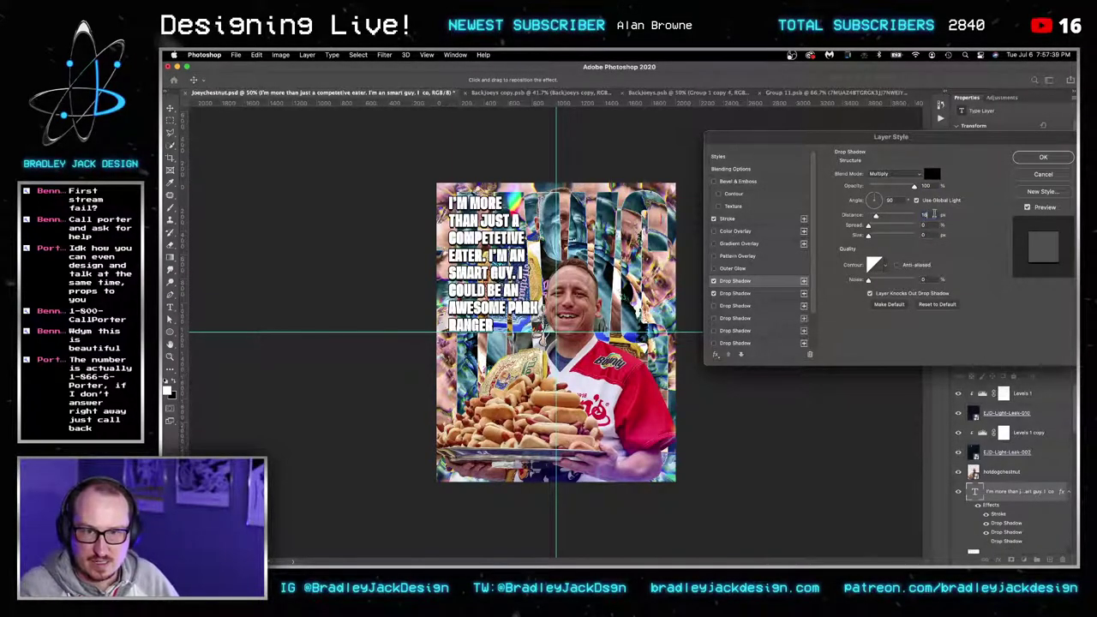
left_click(803, 281)
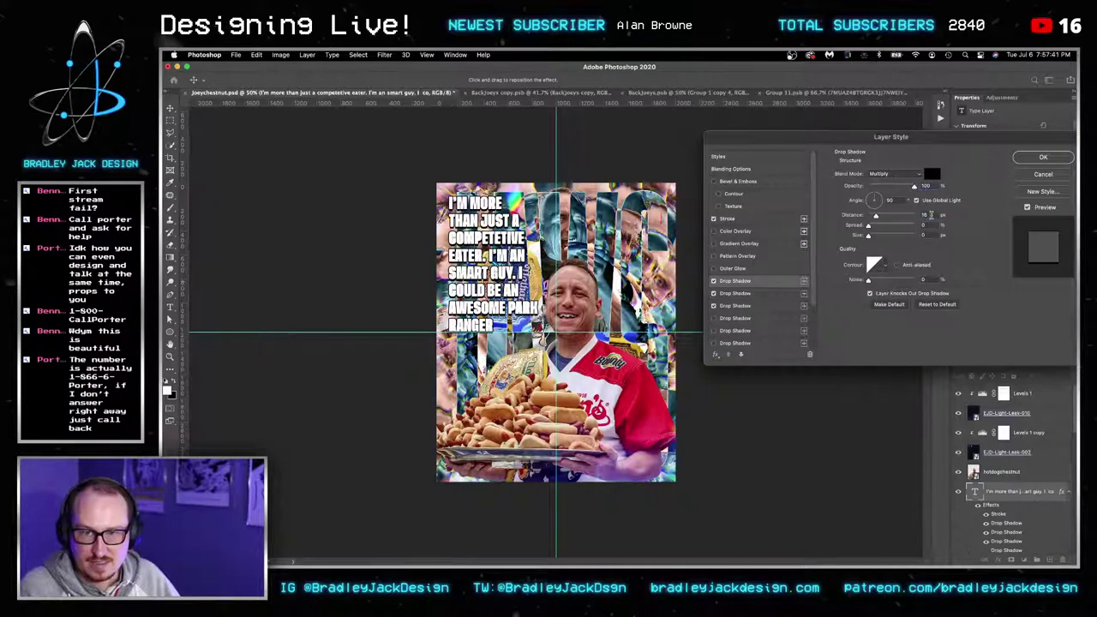
type("24")
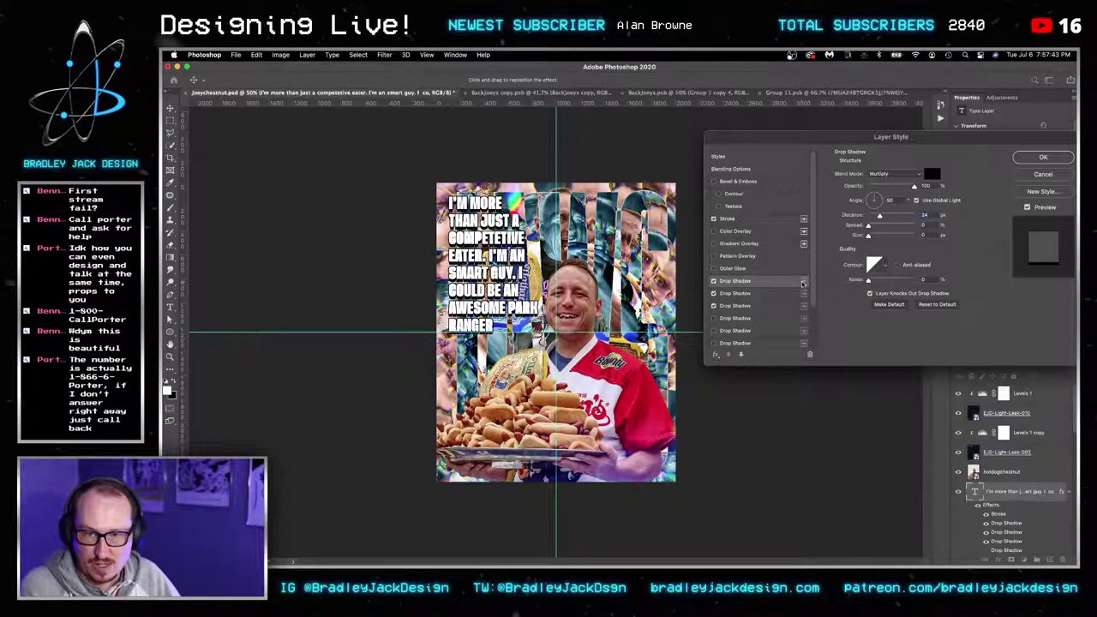
left_click_drag(921, 218, 930, 216)
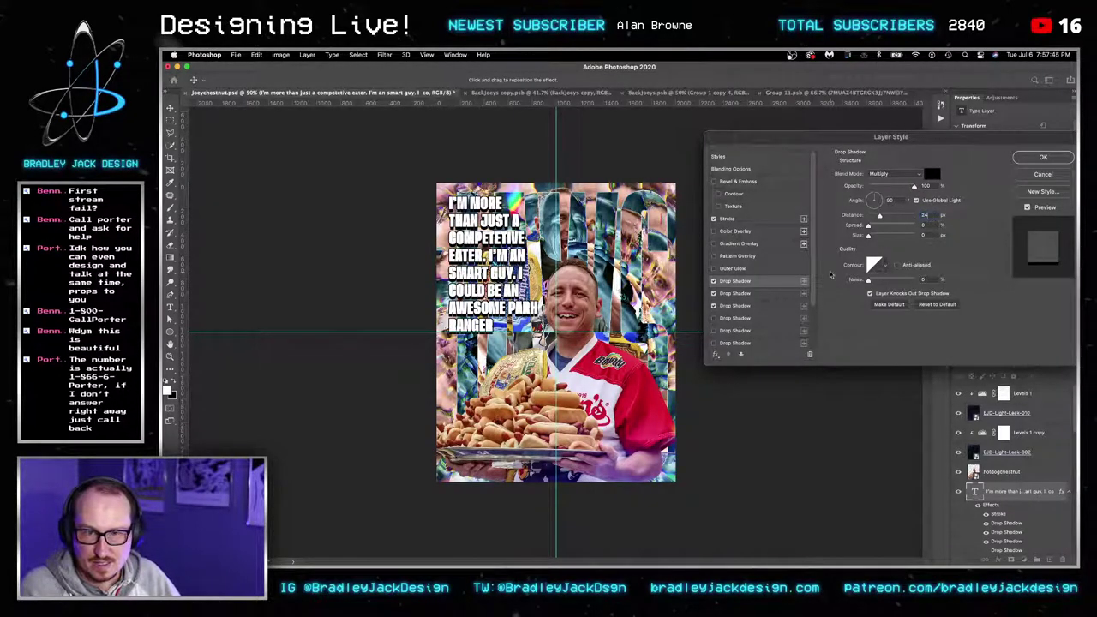
Enable a fourth drop shadow on the quote with distance 32 px, size 0 px and black (000000) colour.
left_click(735, 293)
left_click(713, 319)
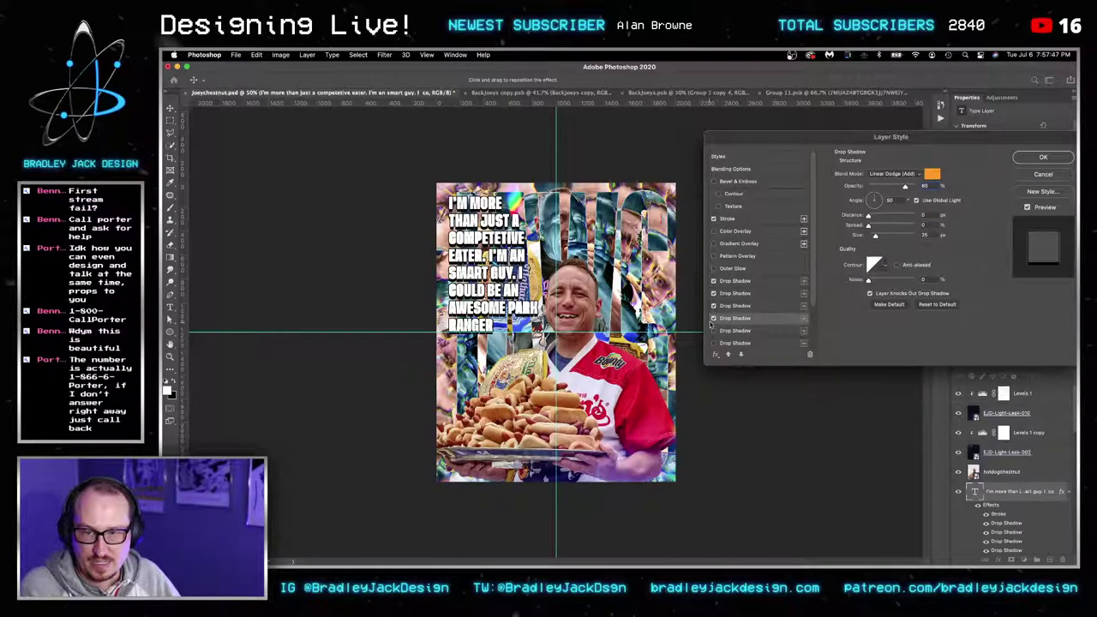
left_click_drag(928, 215, 916, 217)
type("3")
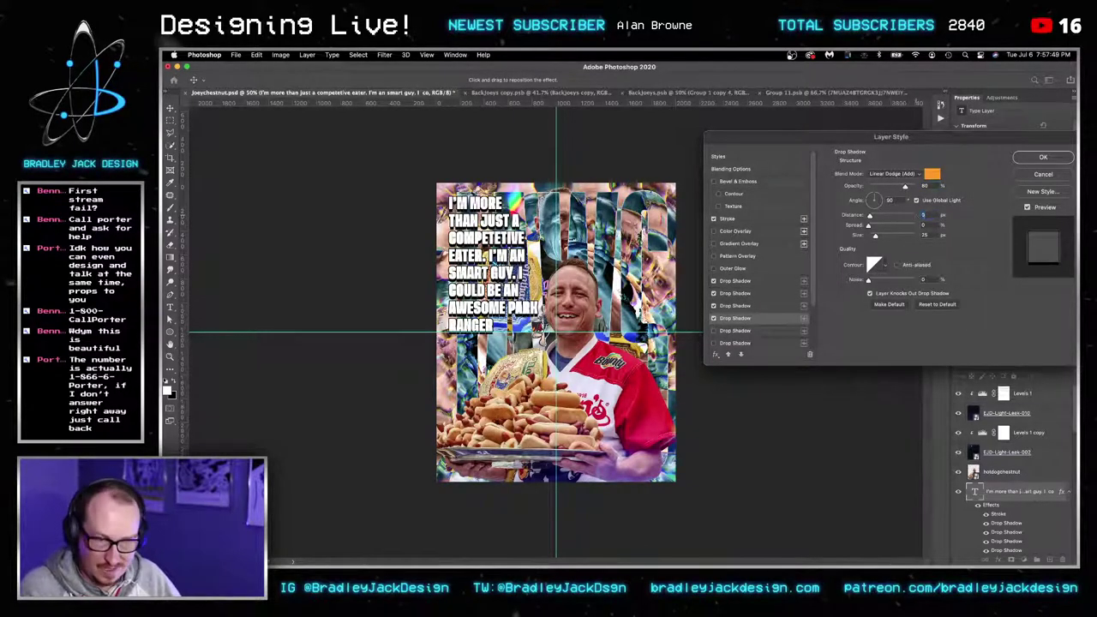
type("2")
key("Tab")
key("Tab")
type("0")
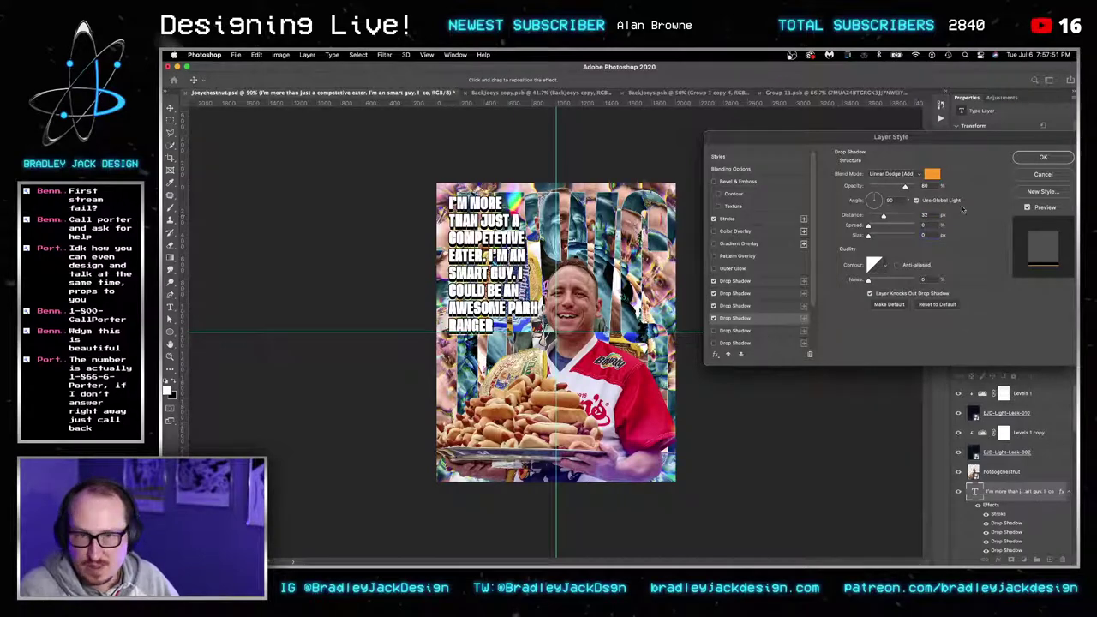
left_click(932, 173)
type("000000")
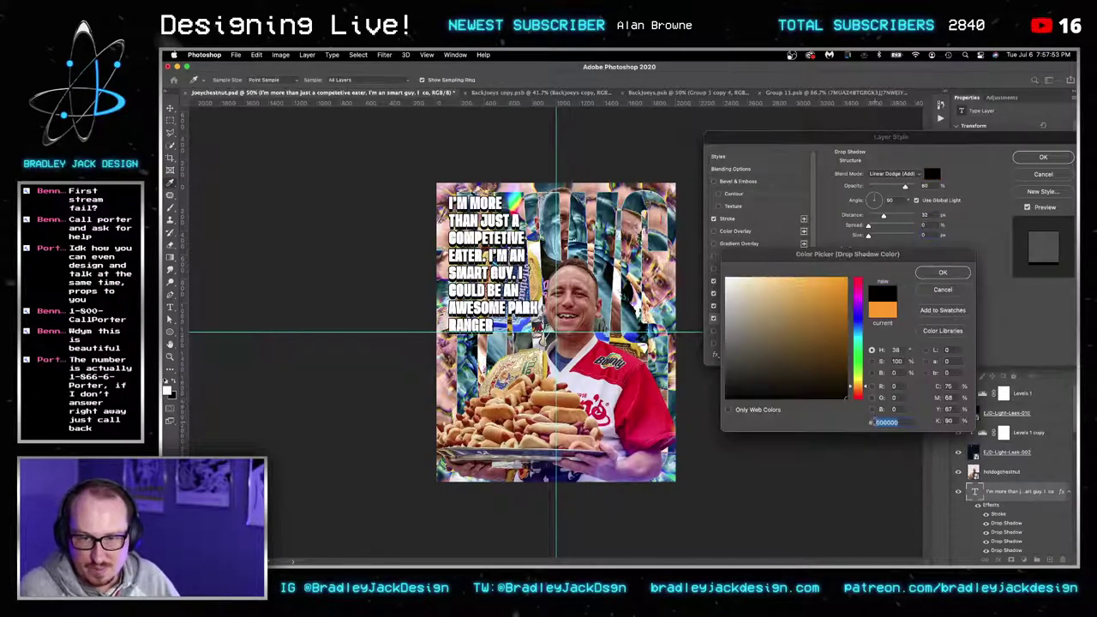
key("Return")
Set the global light angle of the quote's drop shadows to 130° and accept the layer style.
double_click(891, 200)
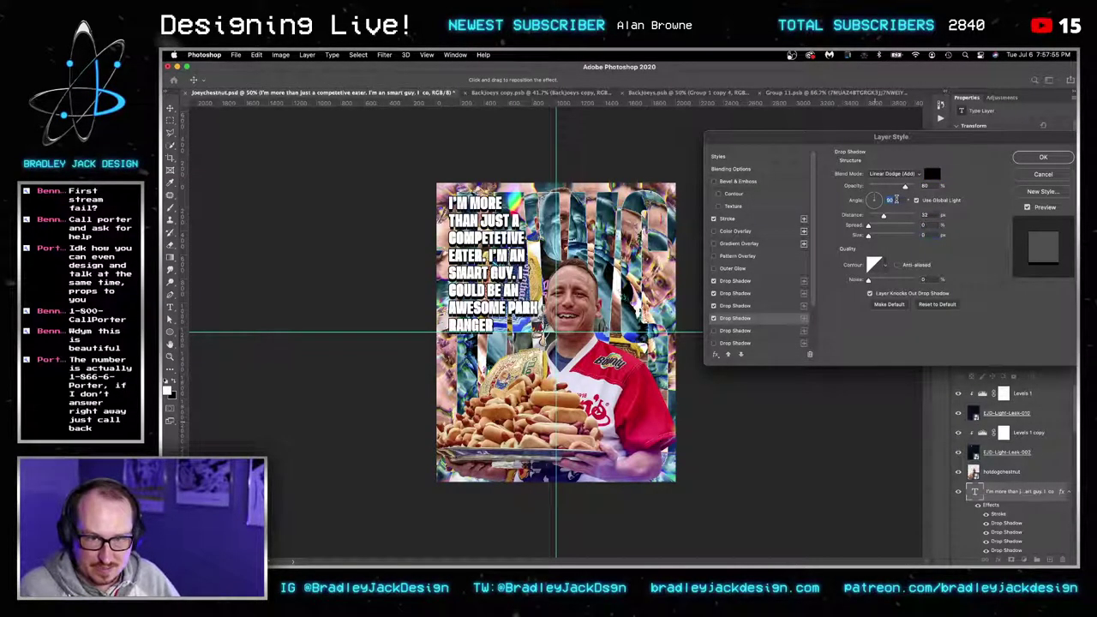
type("130")
key("Tab")
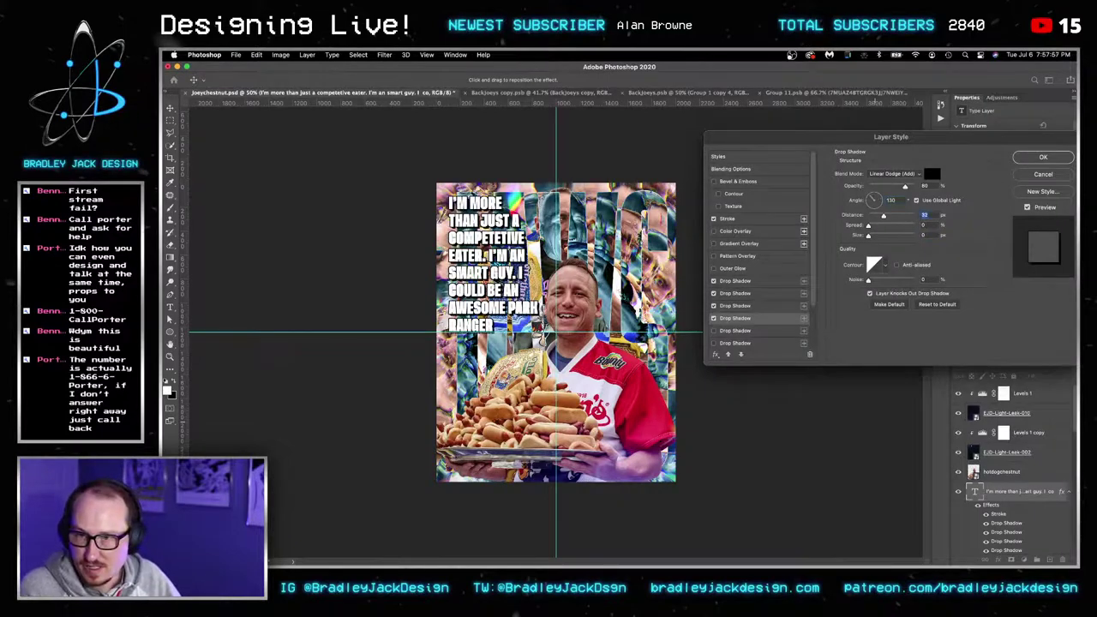
key("Return")
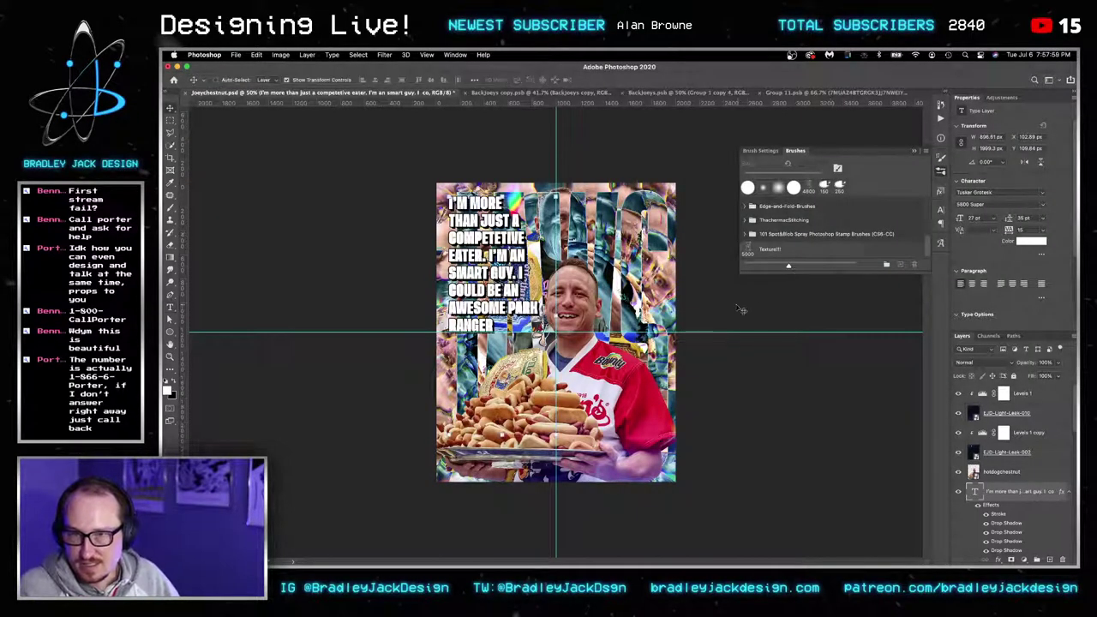
Add the attribution line "-JOEY CHESTNUT" below the last line of the quote.
key("t")
left_click(493, 324)
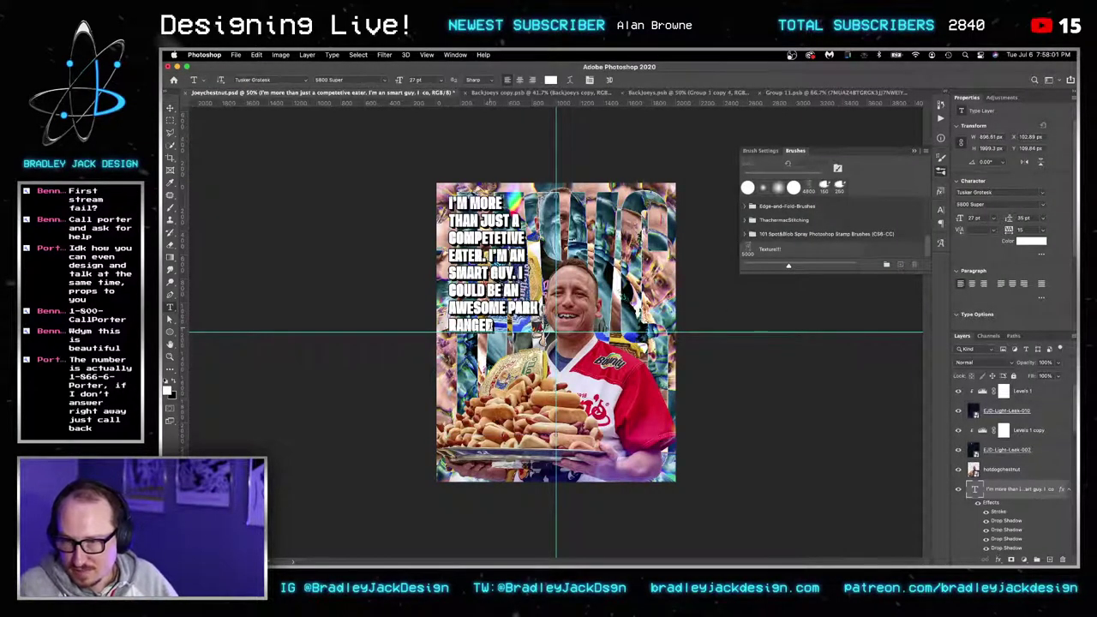
type("-J")
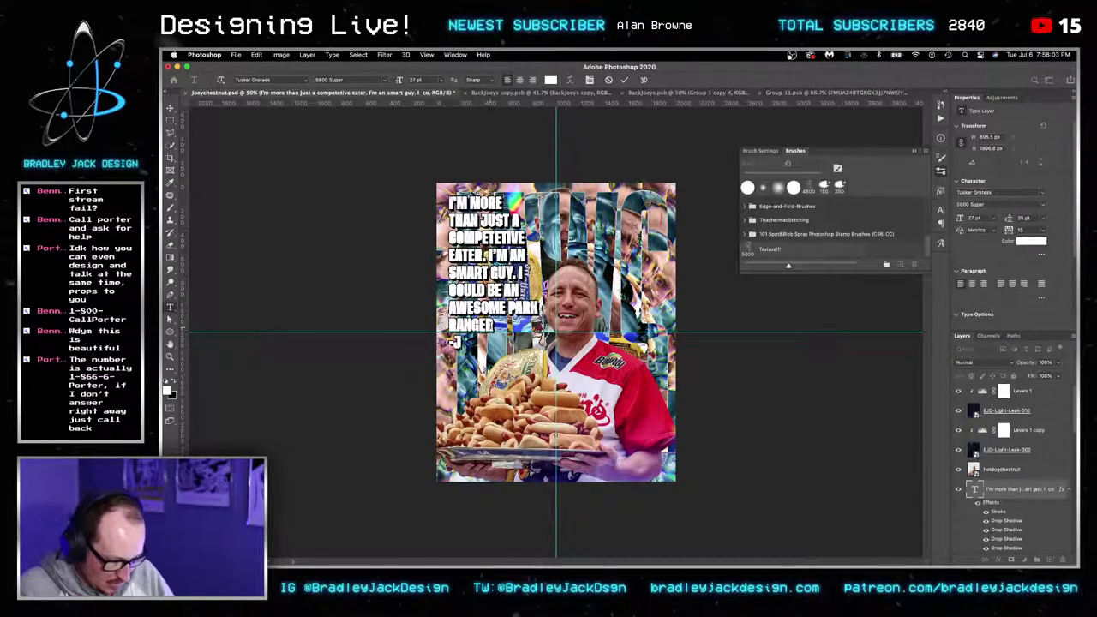
type("OEY CHESTNUT")
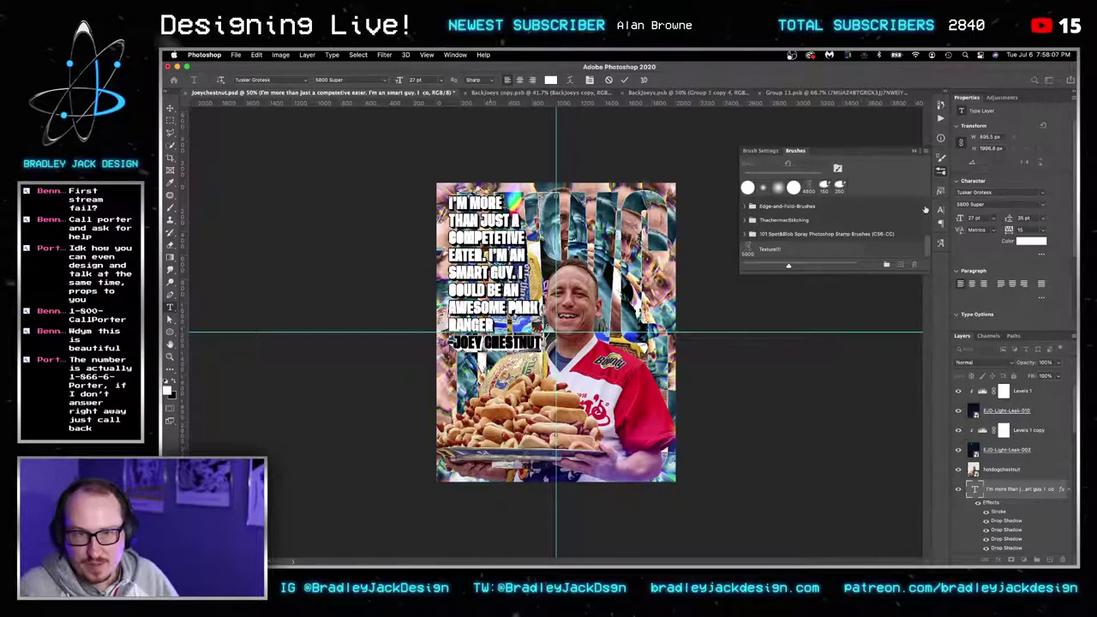
Set the attribution line to the 8700 Bold font style at 15 pt.
left_click(1042, 204)
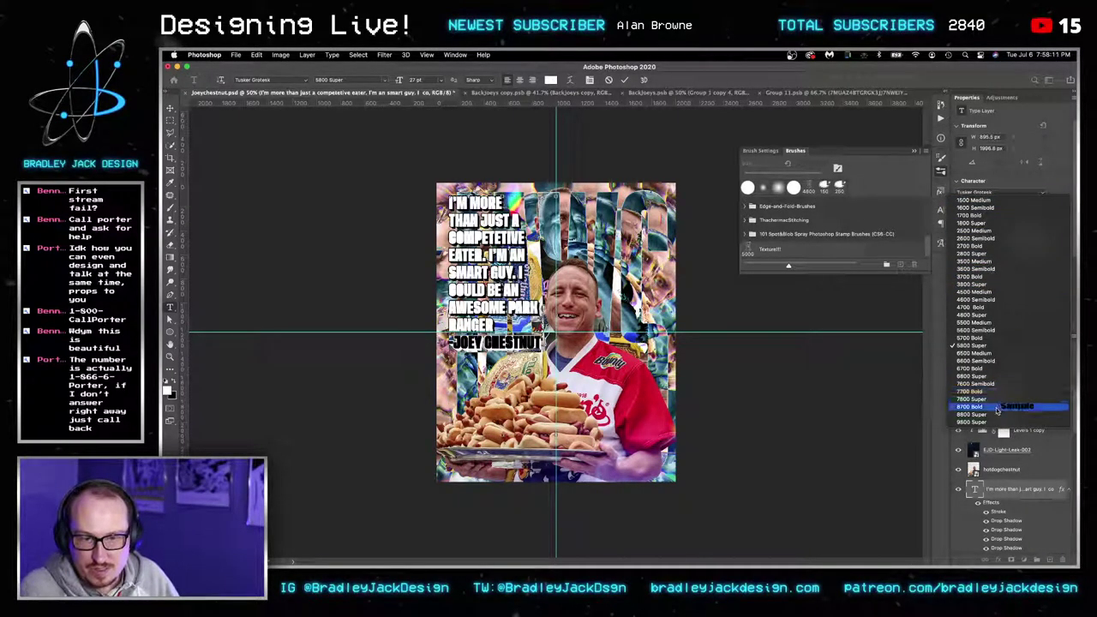
left_click(998, 407)
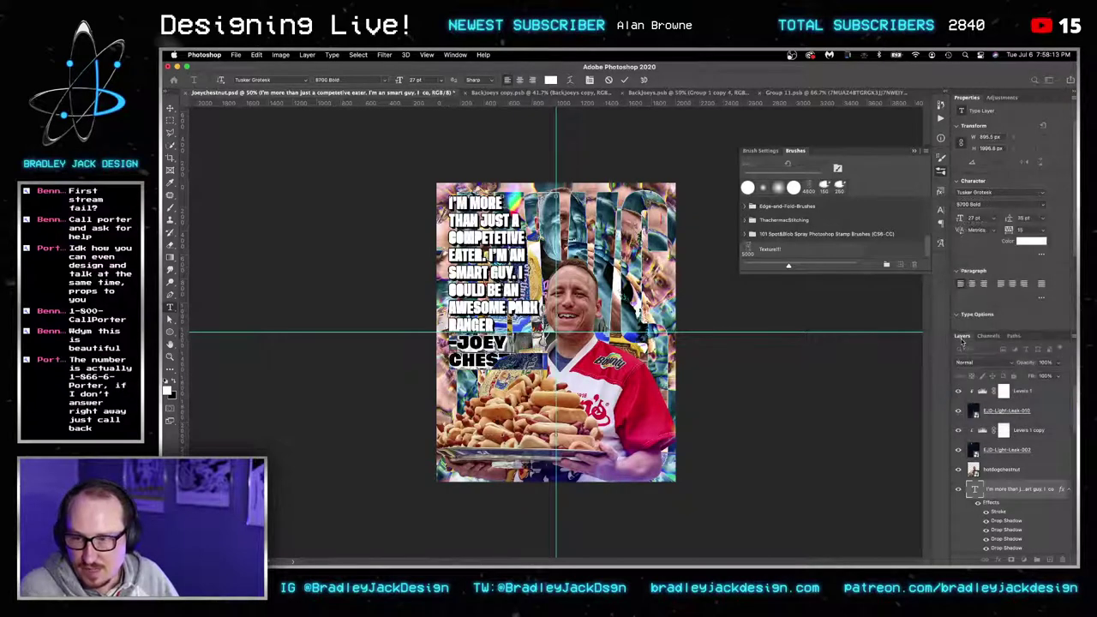
key("shift+Down")
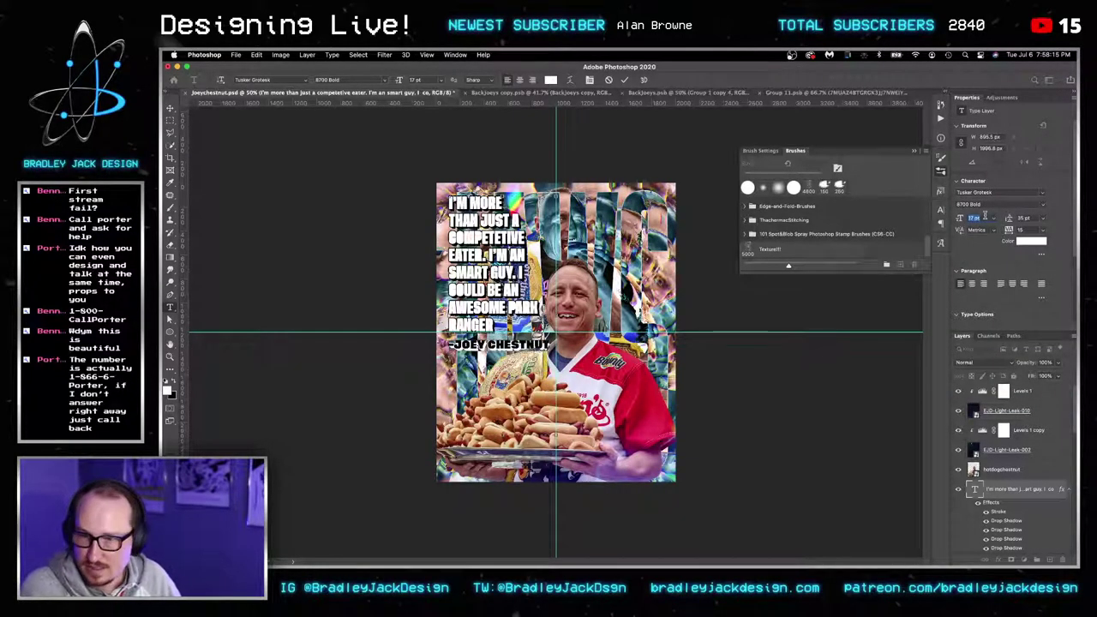
key("Down")
key("Down")
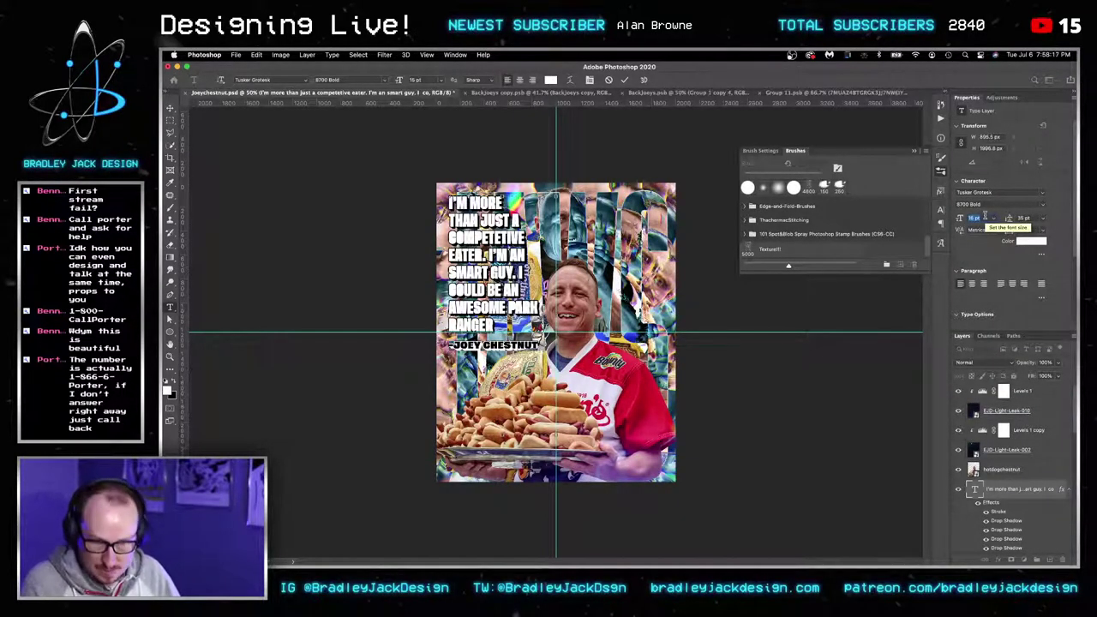
Reduce the attribution line's leading to 27 pt.
key("Tab")
key("Down")
key("Down")
key("Down")
key("Down")
key("Down")
key("Down")
key("Down")
key("Down")
key("Down")
key("Down")
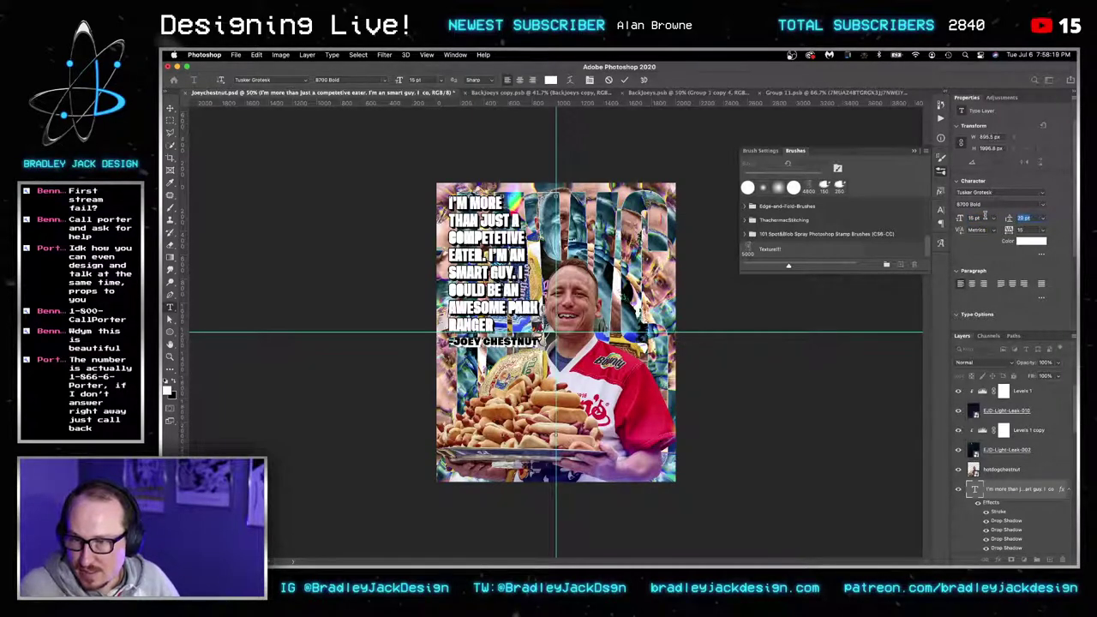
key("Down")
key("Down")
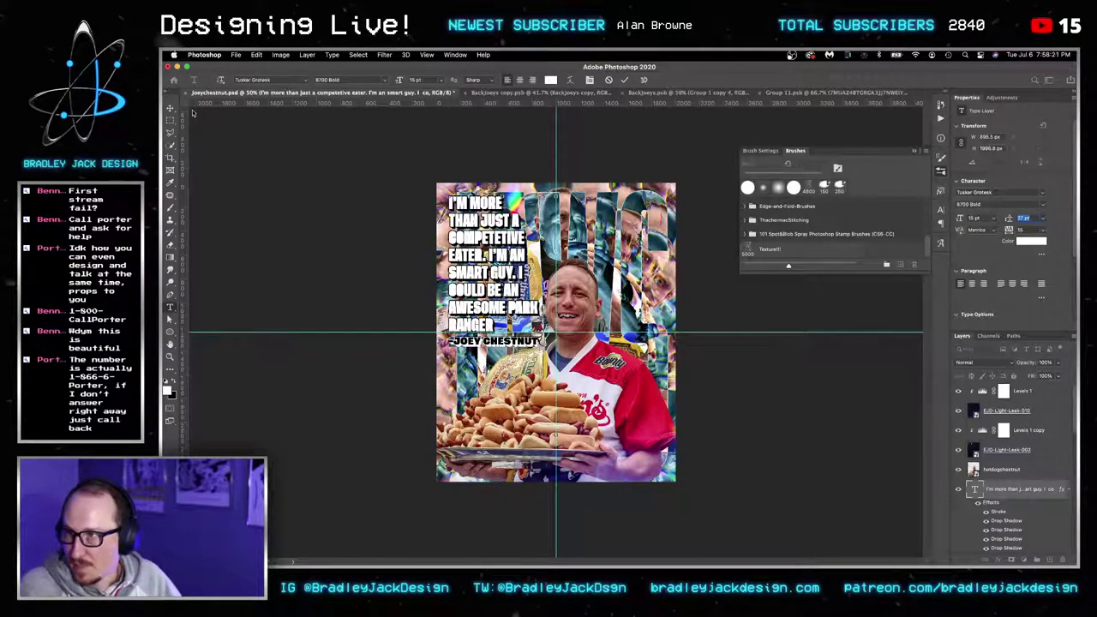
Finish editing the text and nudge the quote layer slightly up and to the left on the poster.
right_click(172, 109)
left_click(188, 116)
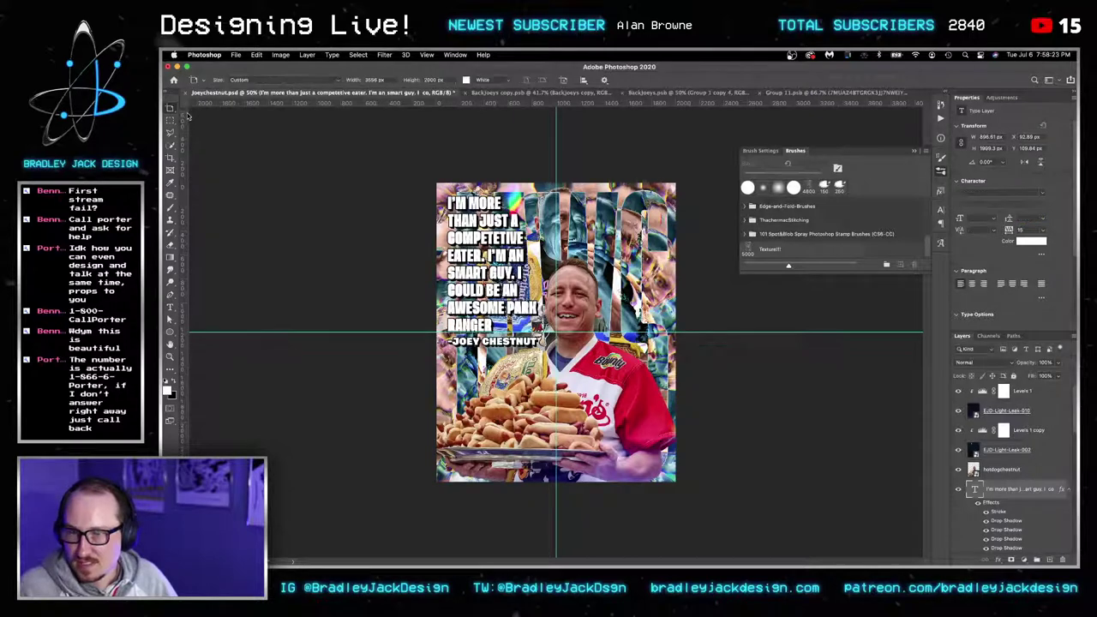
key("Up")
key("Up")
key("Up")
key("Up")
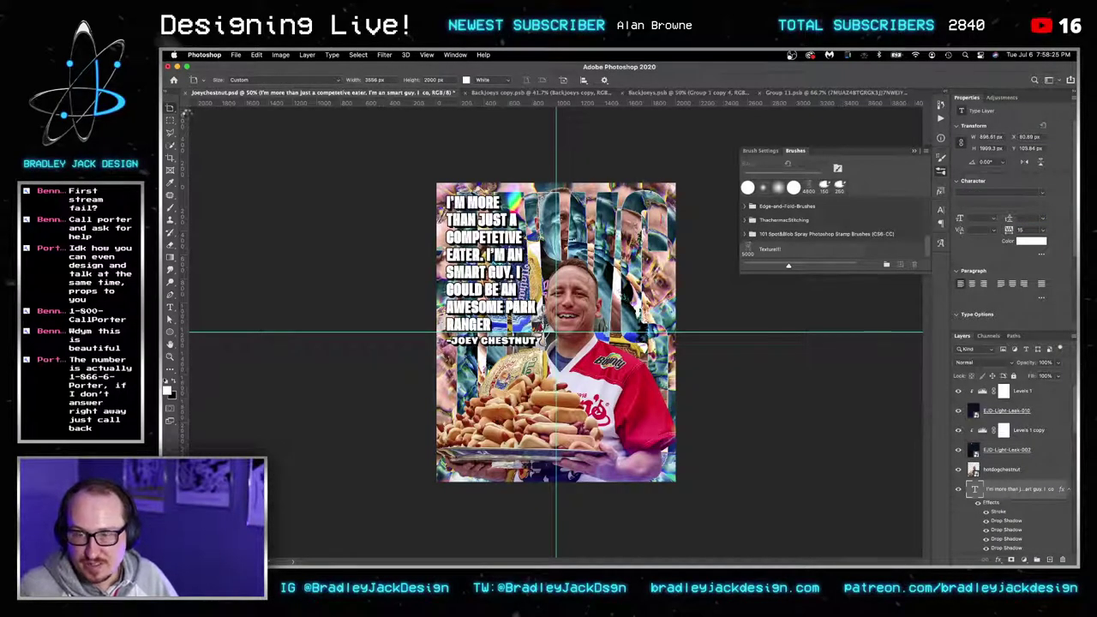
key("v")
Add a Color Lookup adjustment layer at the top of Group 1 using the 3Strip.look LUT.
scroll(1027, 501, "down", 5)
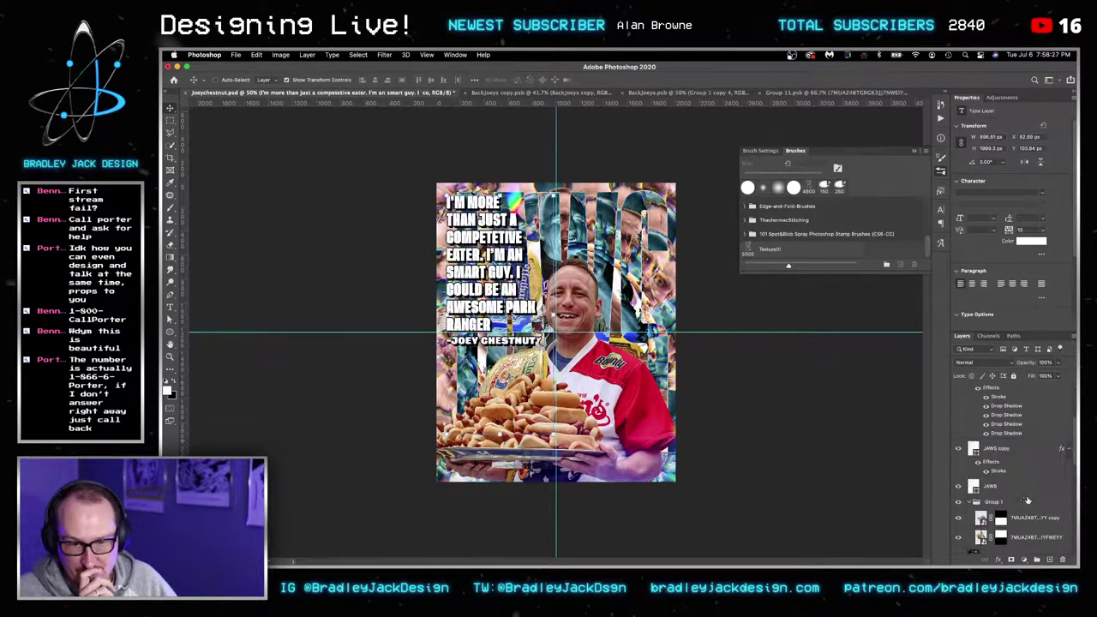
left_click(1000, 503)
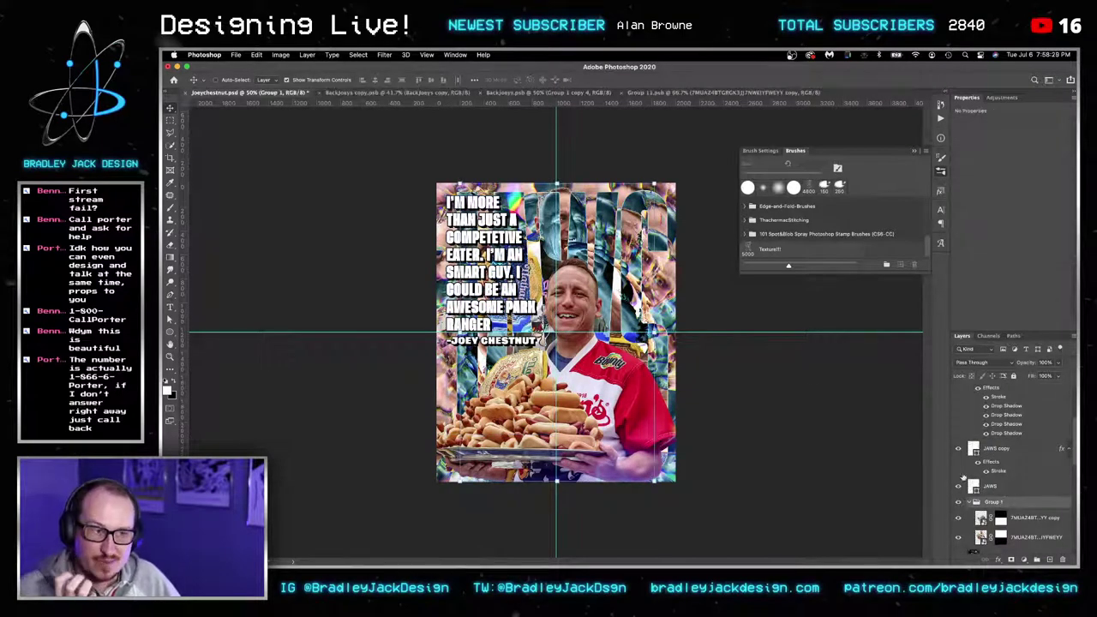
left_click(1012, 97)
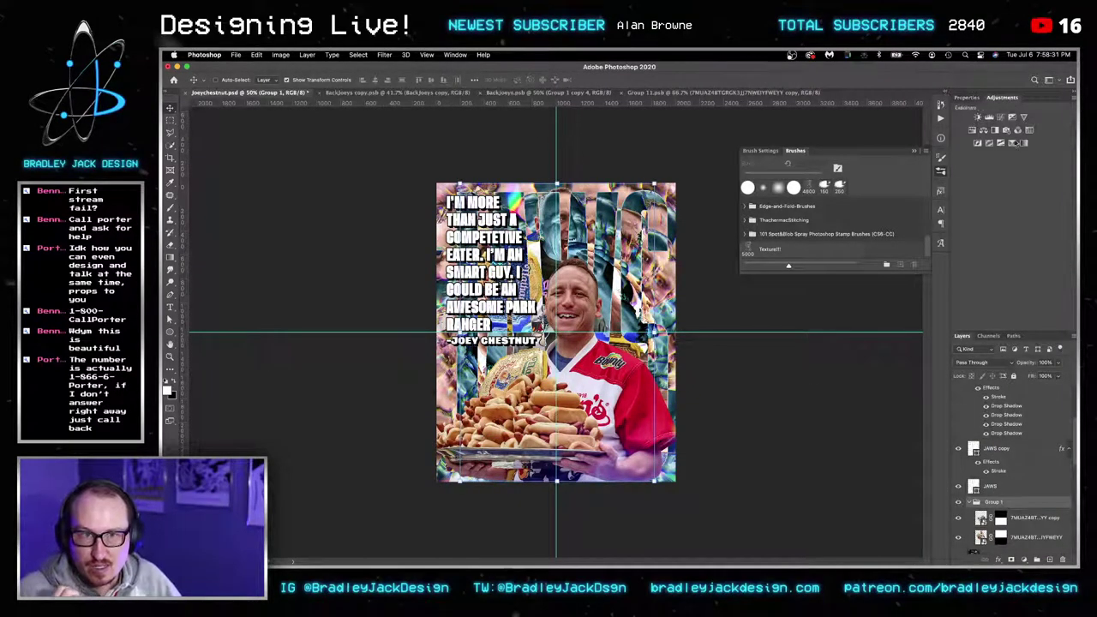
left_click(1025, 132)
left_click(1024, 128)
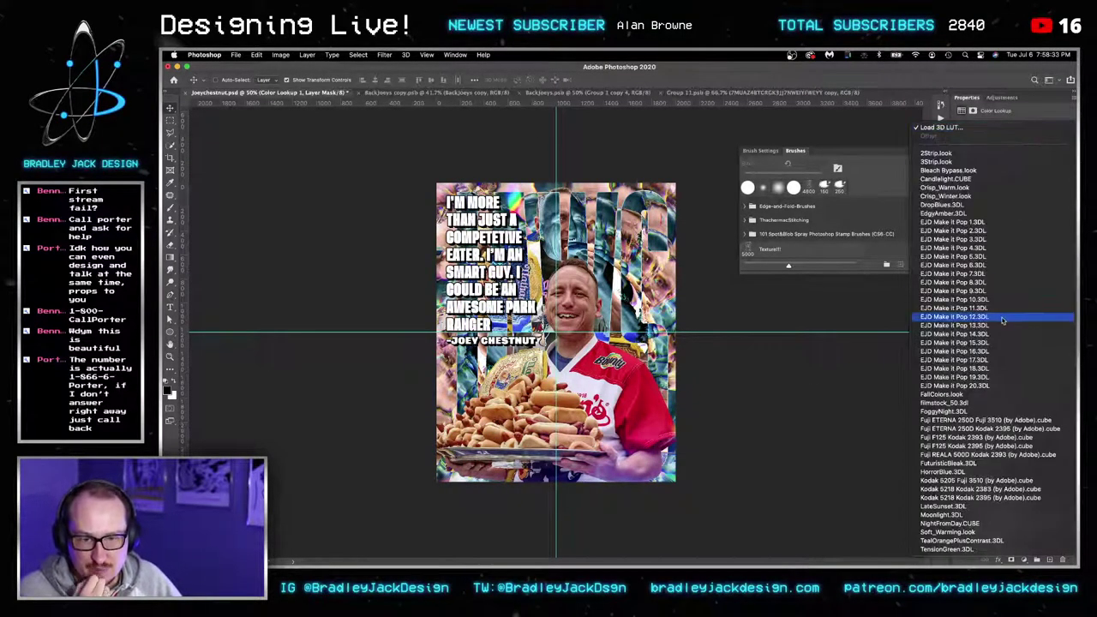
left_click(946, 162)
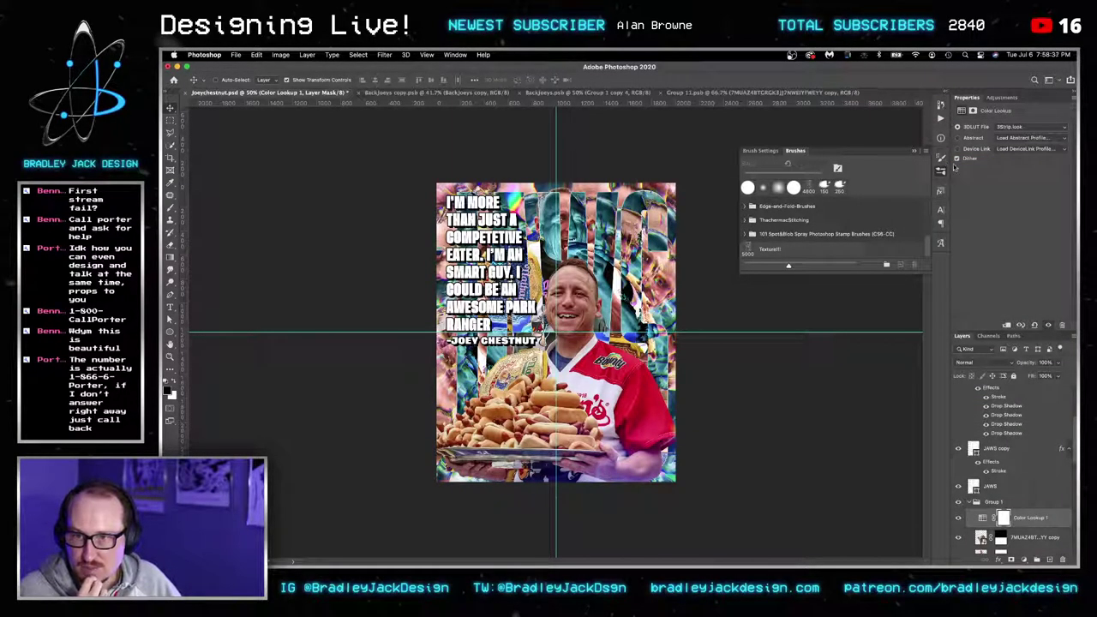
Add a Gradient Map adjustment layer above the Color Lookup layer in Group 1.
left_click(999, 99)
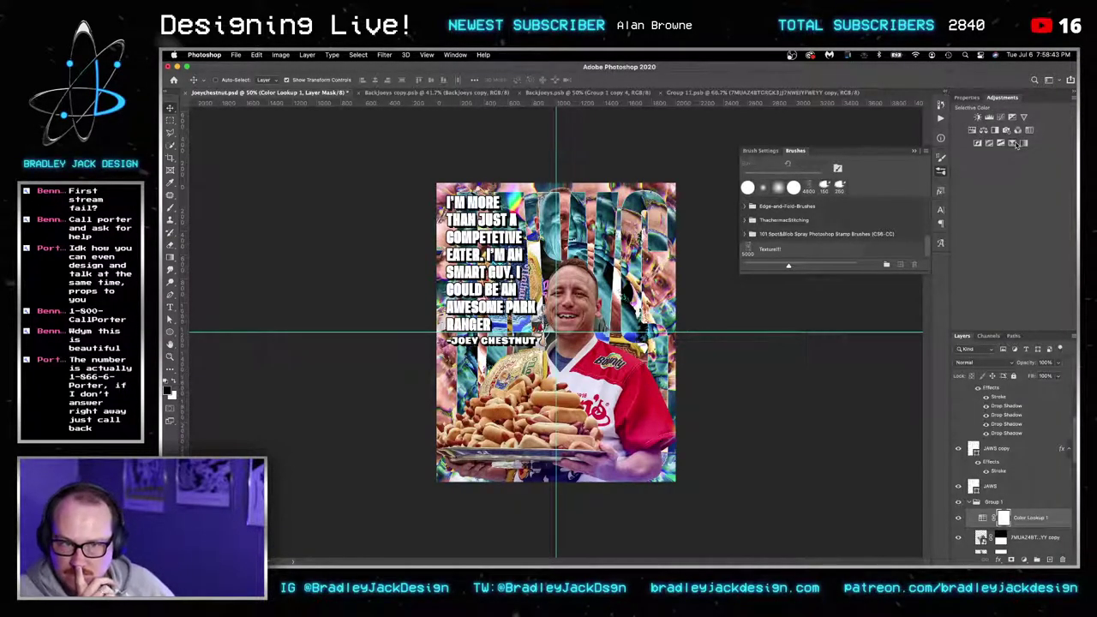
left_click(1017, 144)
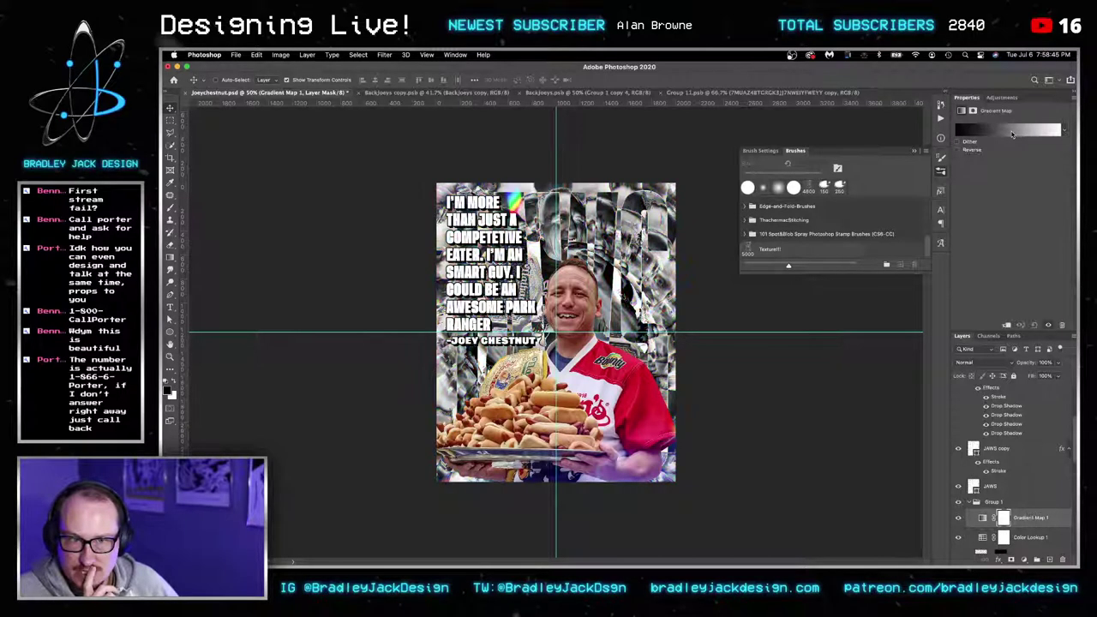
Try the Spectrum and Transparent Rainbow presets for the Gradient Map adjustment.
left_click(1010, 130)
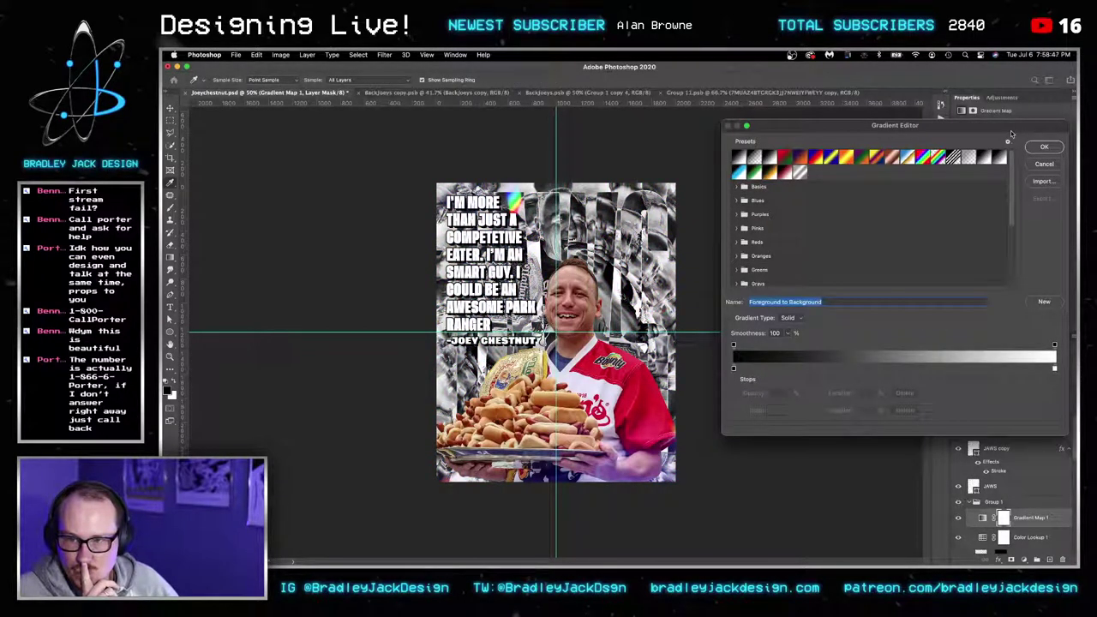
left_click(926, 159)
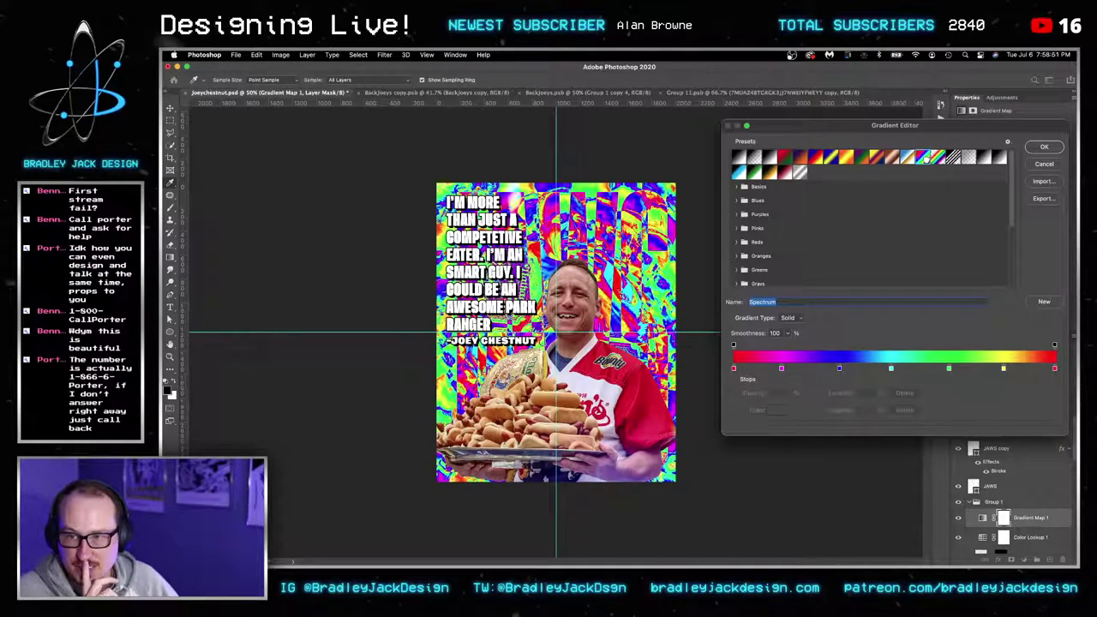
left_click(936, 159)
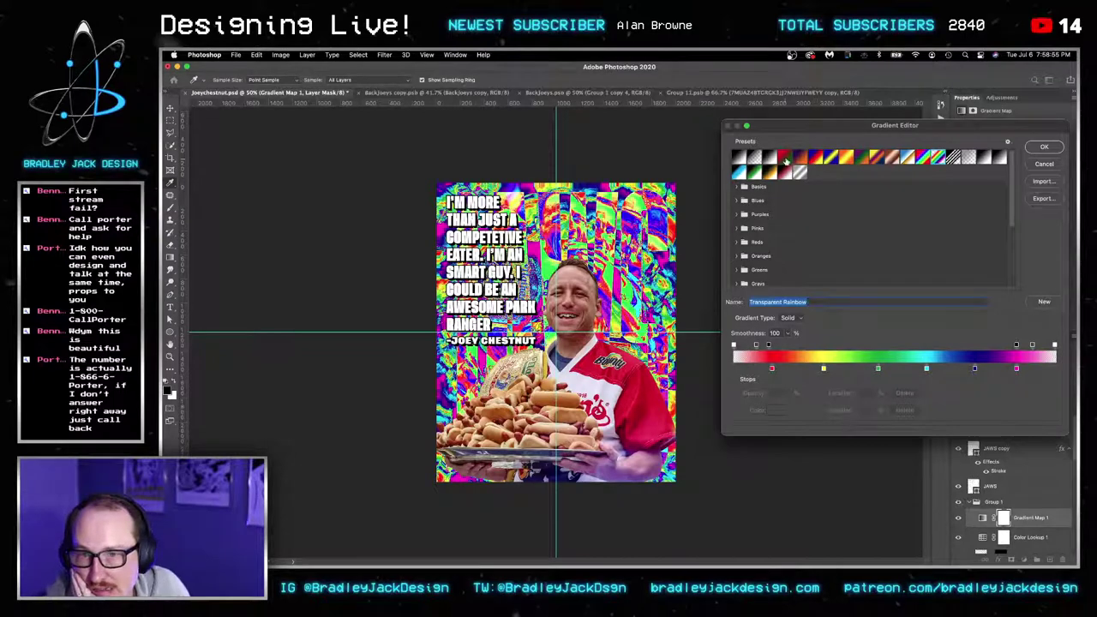
left_click(1037, 164)
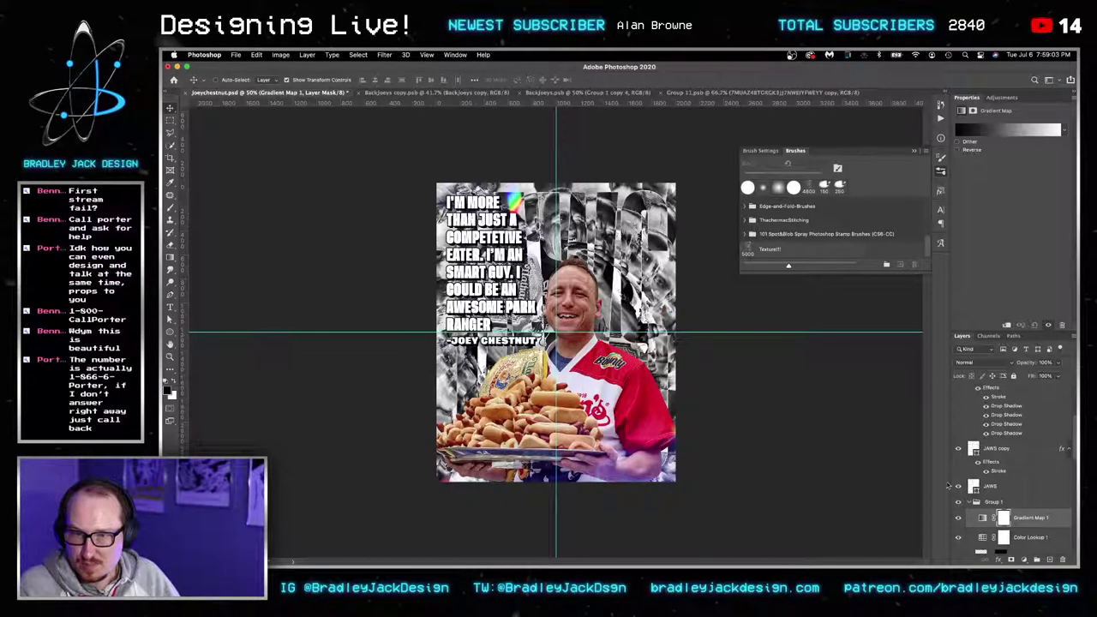
Enlarge the hotdogchestnut layer to about 75% scale, extending it up and to the right on the poster.
scroll(1002, 496, "down", 4)
left_click(1019, 478)
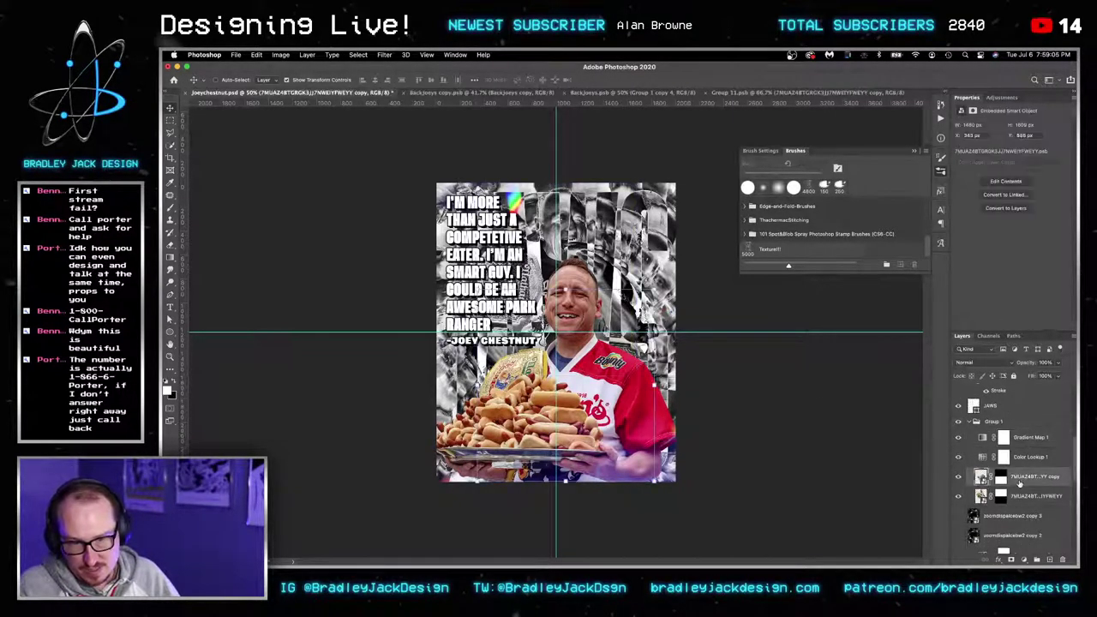
scroll(1018, 484, "up", 5)
left_click(1001, 472)
key("ctrl+t")
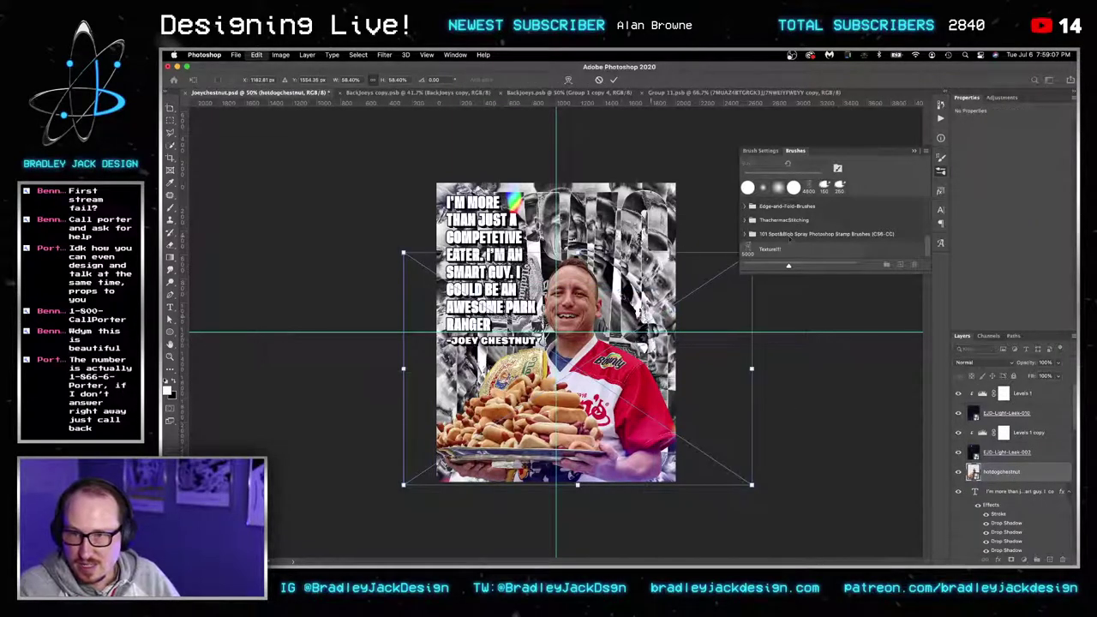
left_click_drag(752, 253, 844, 177)
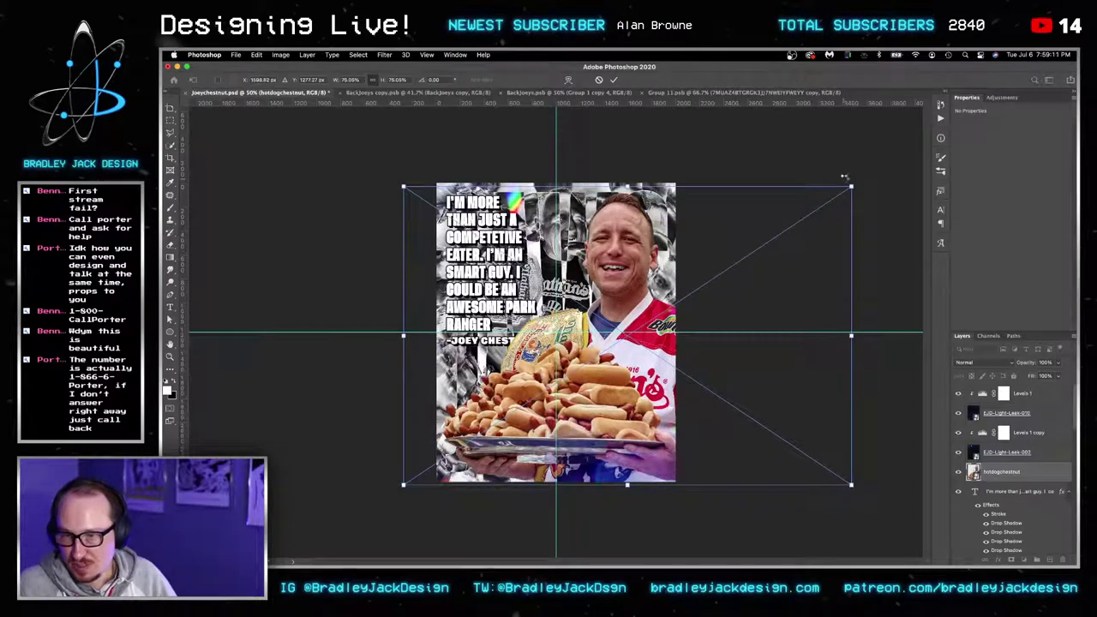
key("Return")
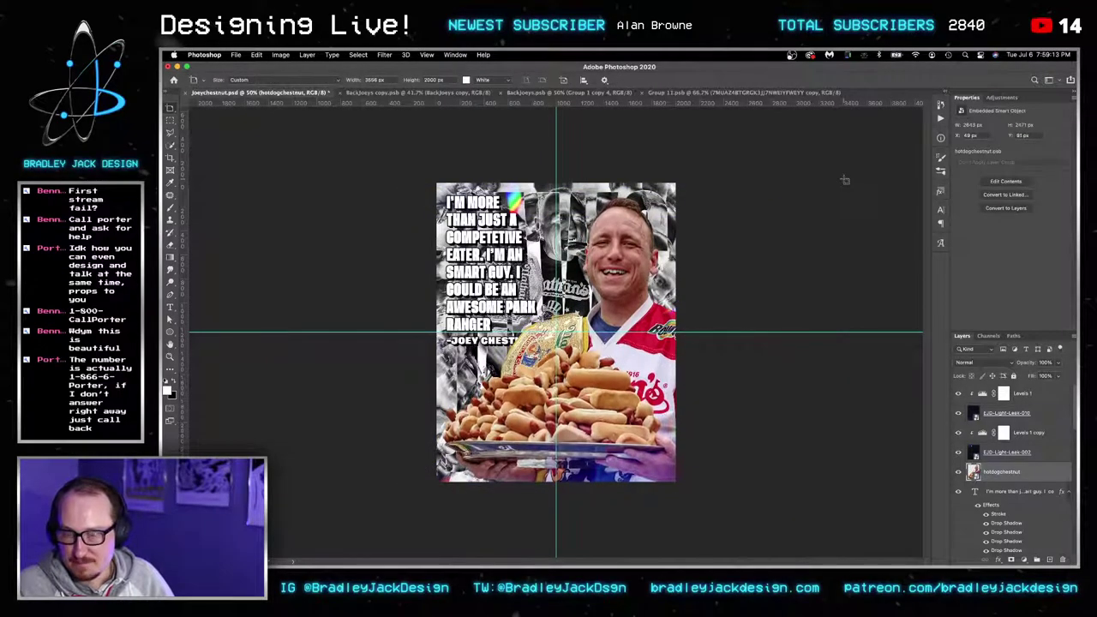
Move the quote text layer above the champion photo and hide both light leak layers with their Levels adjustments.
left_click(1010, 494)
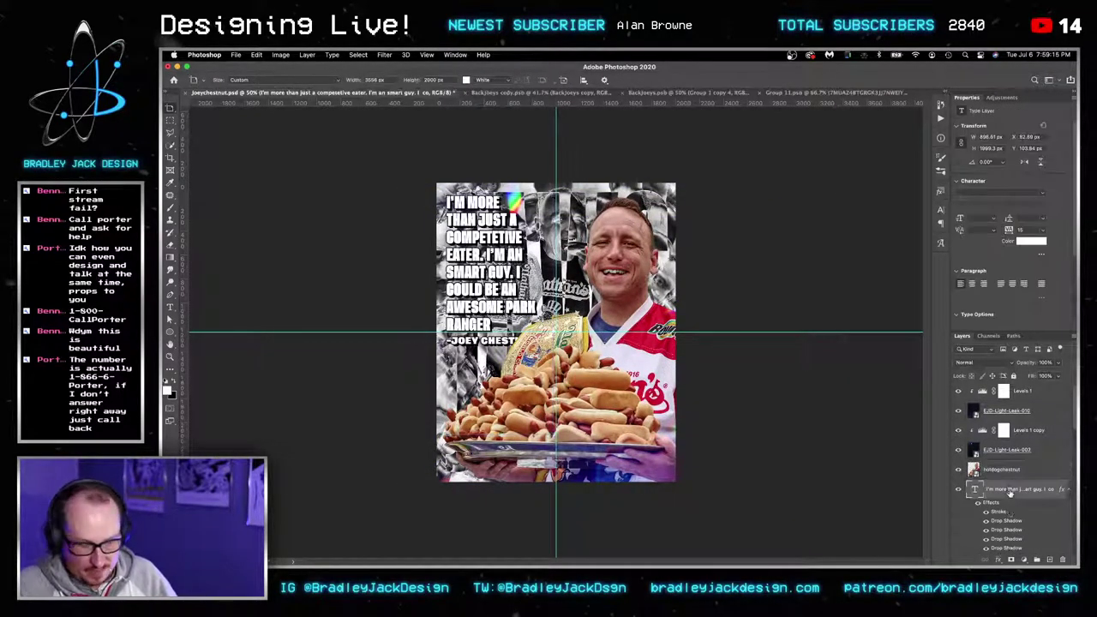
key("ctrl+]")
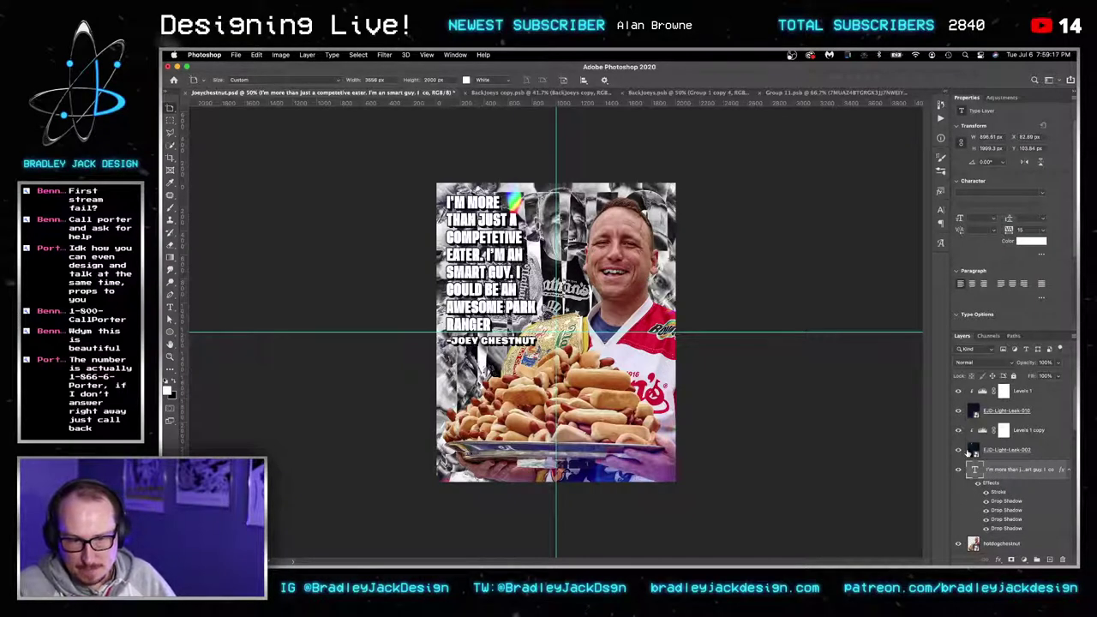
left_click_drag(959, 450, 961, 394)
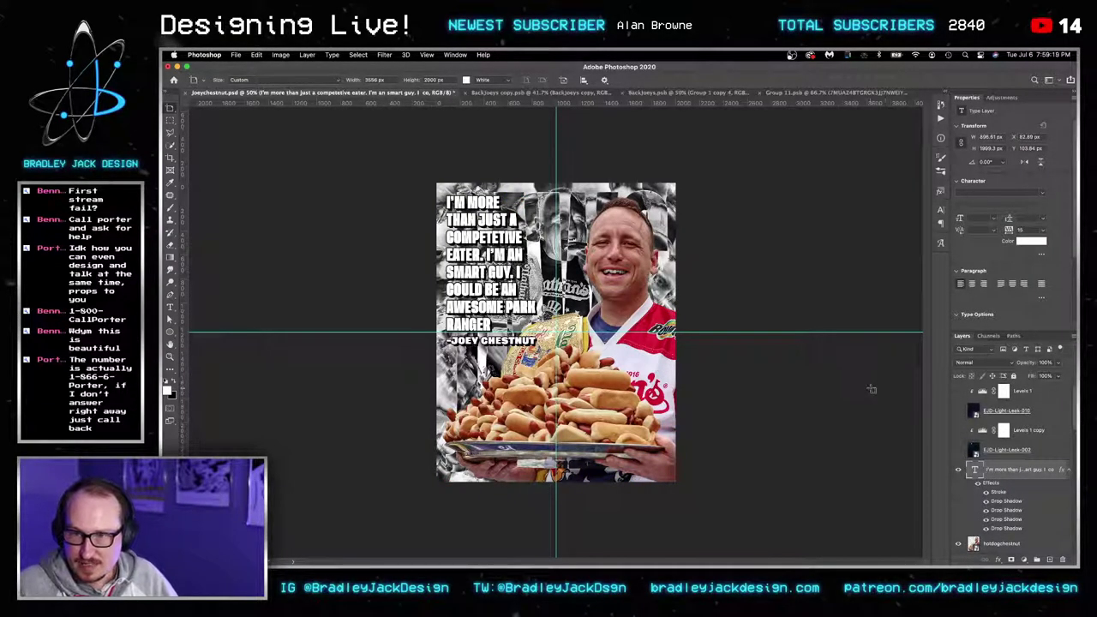
Nudge the quote text slightly down and to the right on the poster.
key("v")
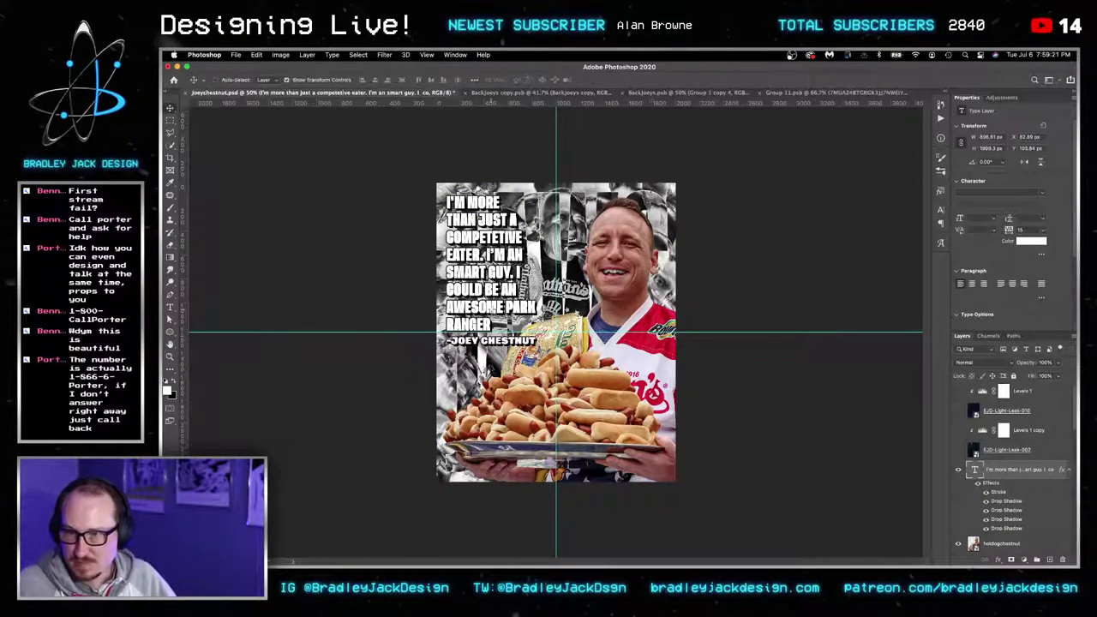
key("shift+Up")
key("shift+Up")
key("shift+Up")
key("shift+Up")
key("shift+Up")
key("t")
key("shift+v")
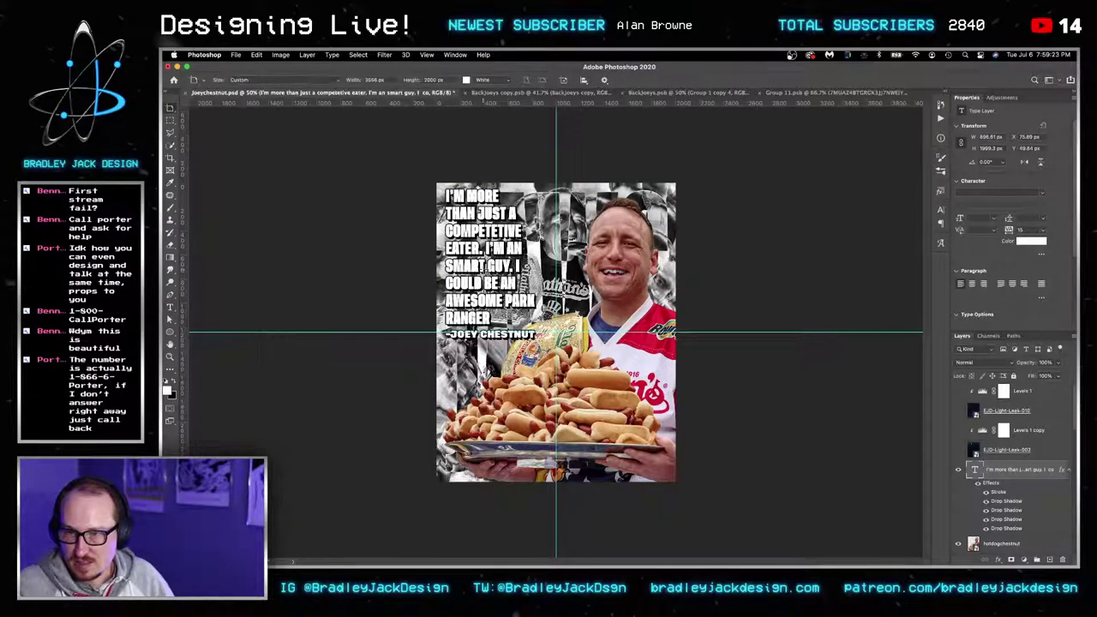
key("shift+Down")
key("shift+Down")
key("shift+Down")
key("shift+Down")
key("shift+Down")
key("shift+Right")
key("shift+Right")
key("shift+Right")
key("shift+Right")
key("shift+Right")
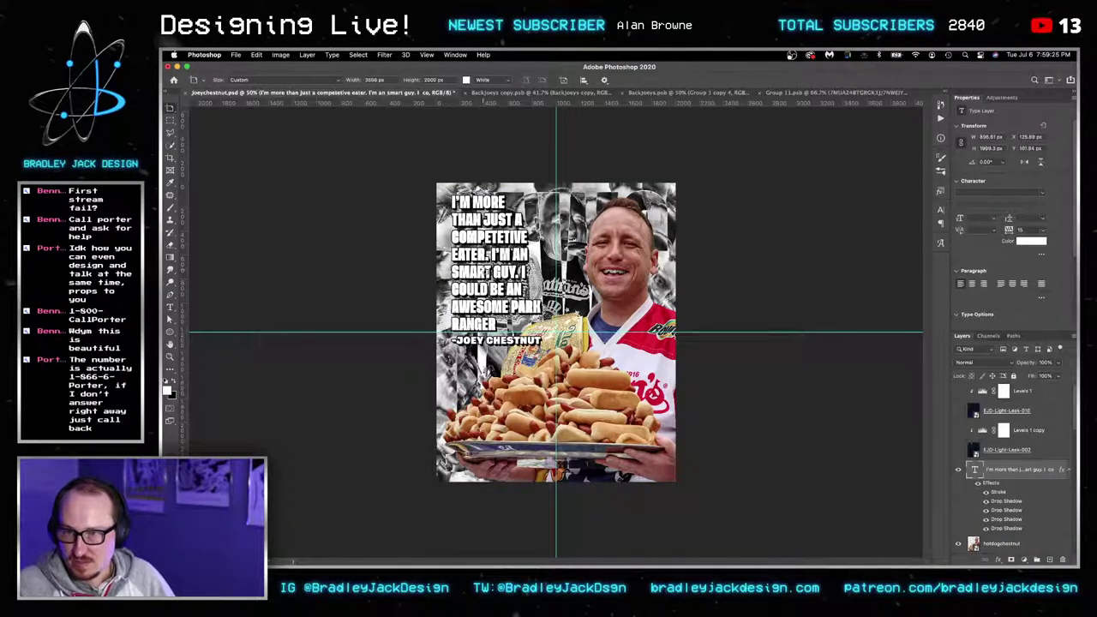
key("shift+Down")
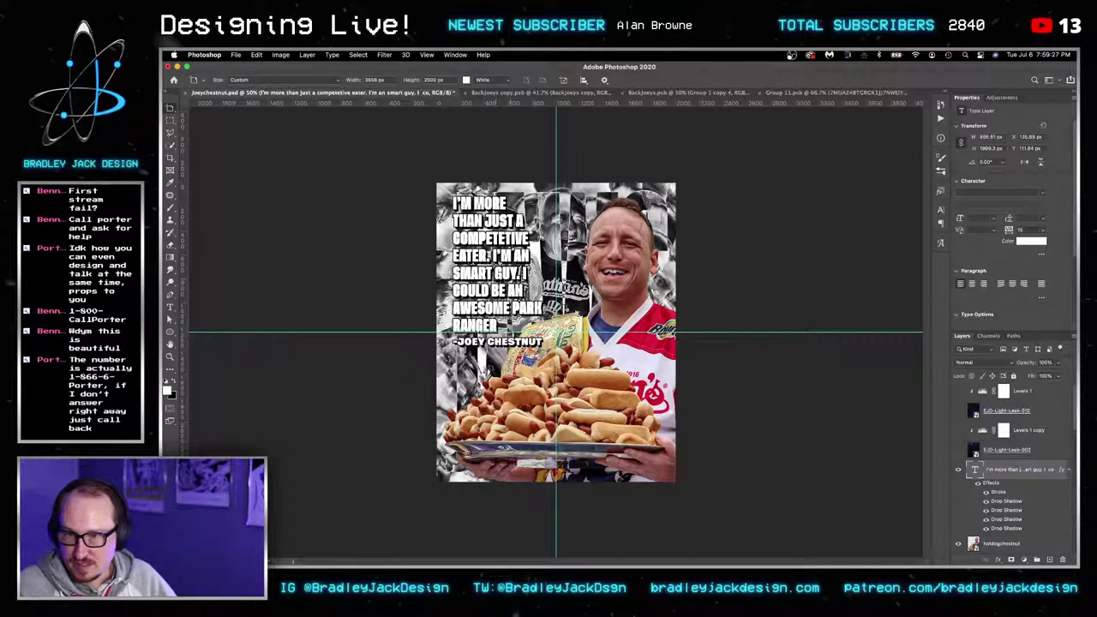
Create a poster-wide text box over the hot dog tray for opening and closing quotation marks in Tusker Grotesk 9800 Super.
key("t")
left_click_drag(600, 460, 679, 481)
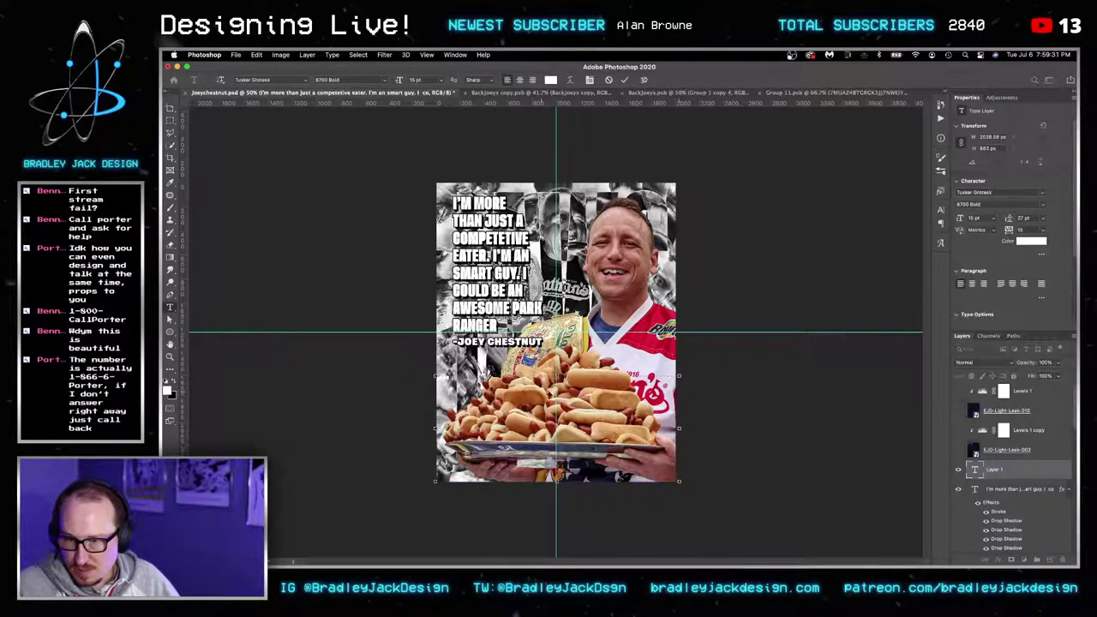
left_click(1046, 206)
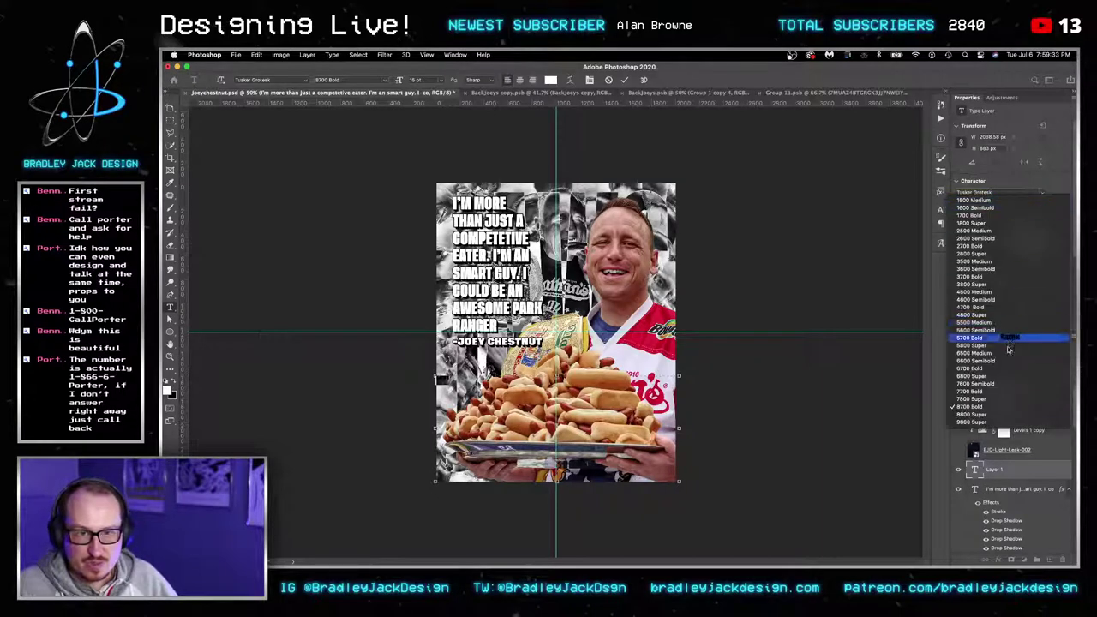
left_click(1003, 423)
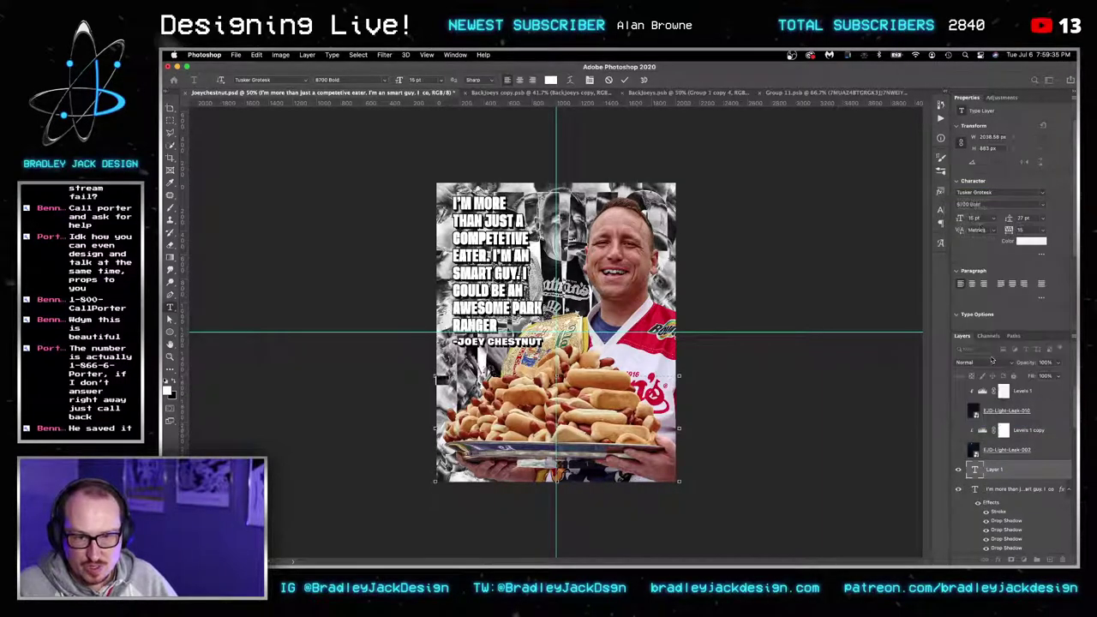
Enlarge the quotation marks to 215 pt, centre-align them and finish editing the text.
left_click(977, 217)
scroll(981, 216, "up", 15)
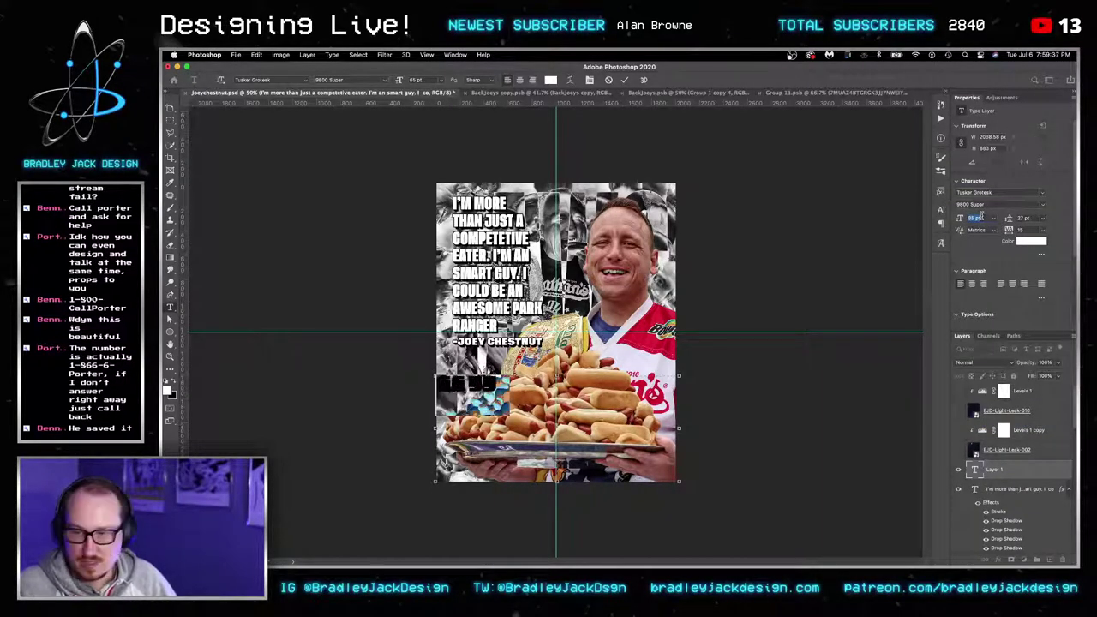
key("shift+Up")
key("shift+Up")
key("shift+Up")
key("shift+Up")
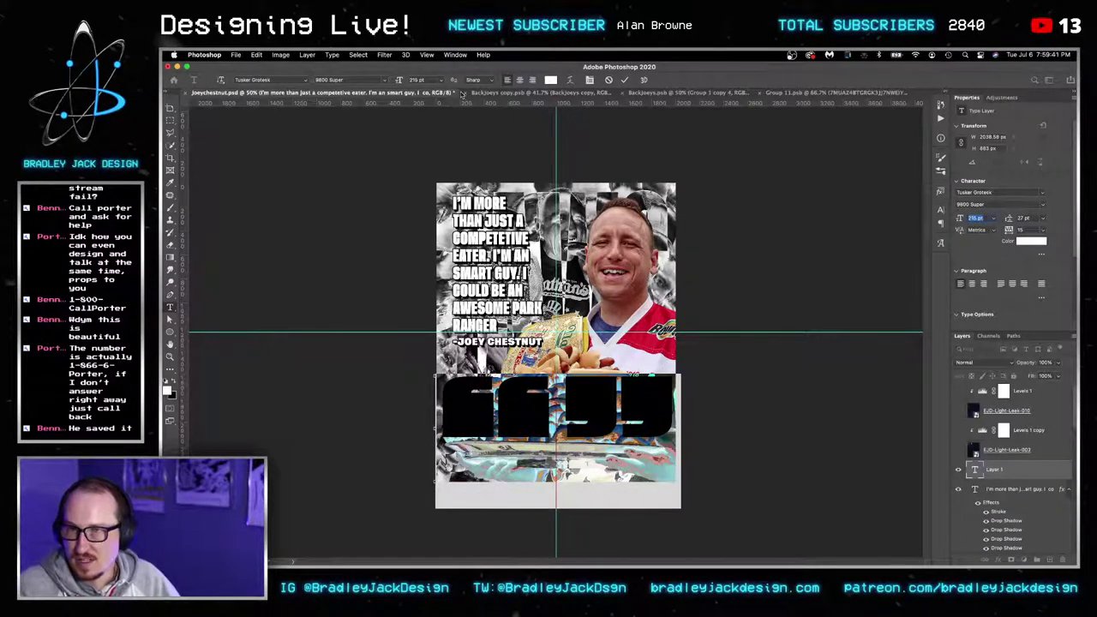
left_click(520, 80)
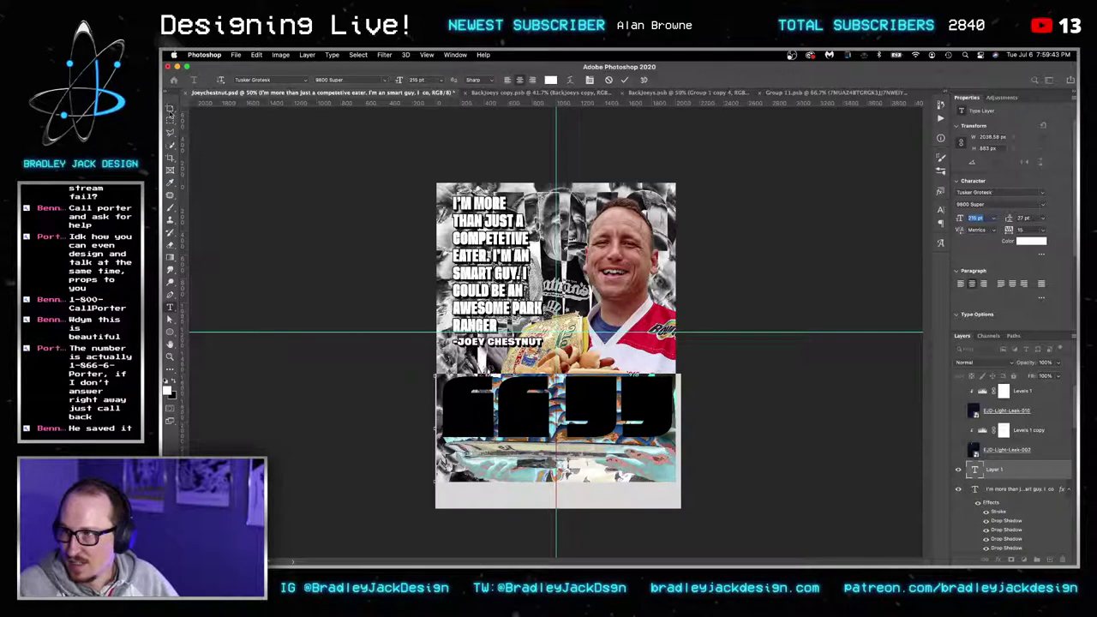
left_click(1007, 485)
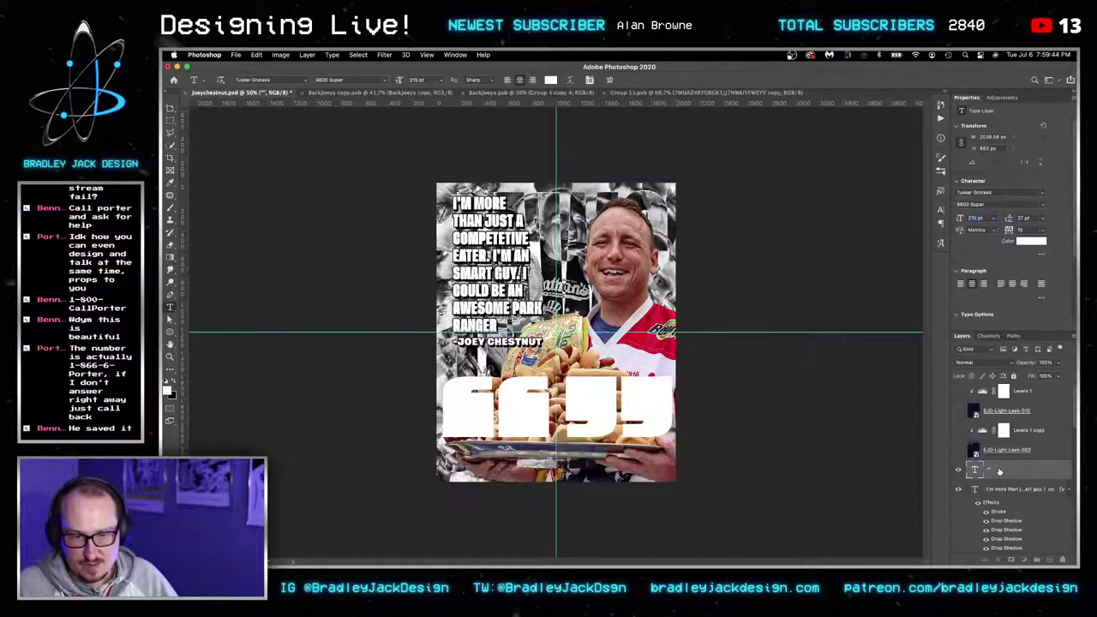
Try setting the quote text layer's fill to 0%.
left_click(1050, 375)
key("Return")
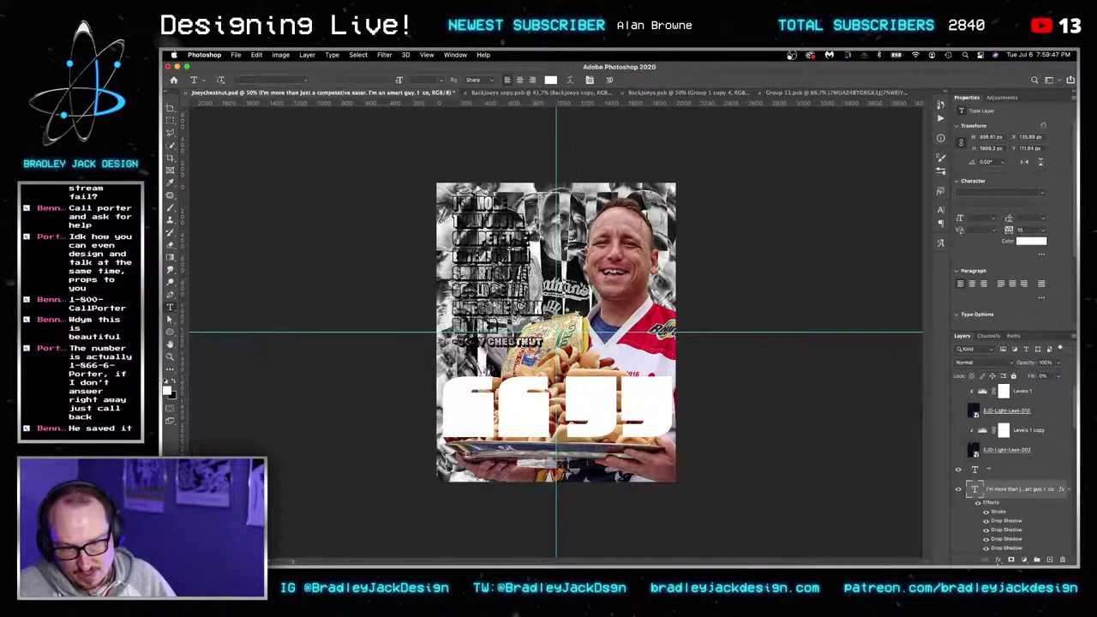
key("super+z")
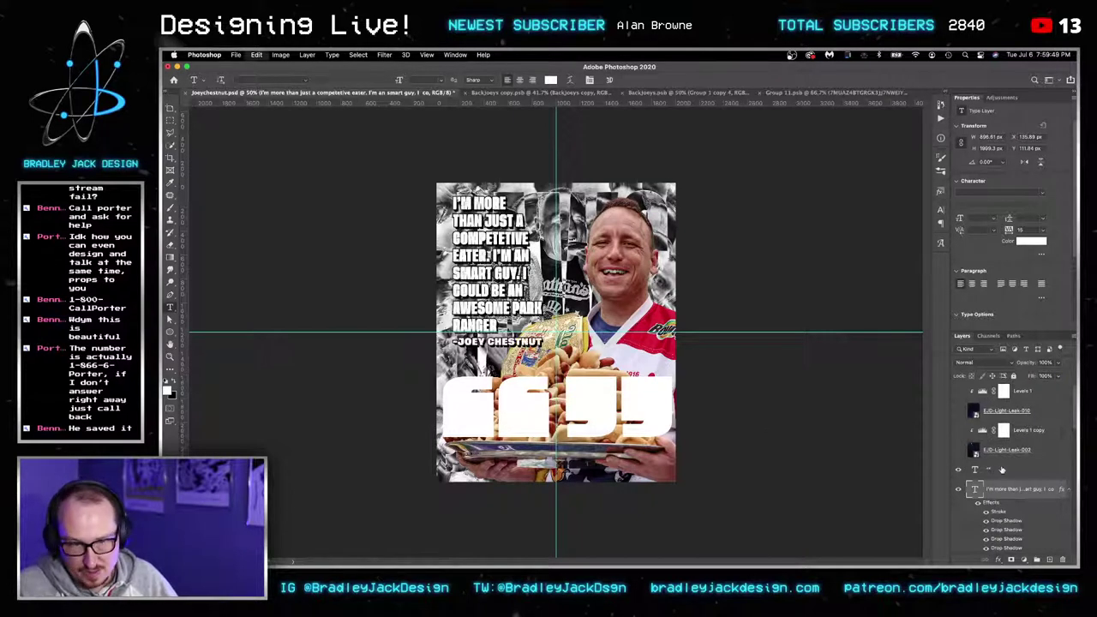
Add a white outside Stroke effect to the quotation marks layer.
key("v")
left_click(1015, 469)
left_click(998, 559)
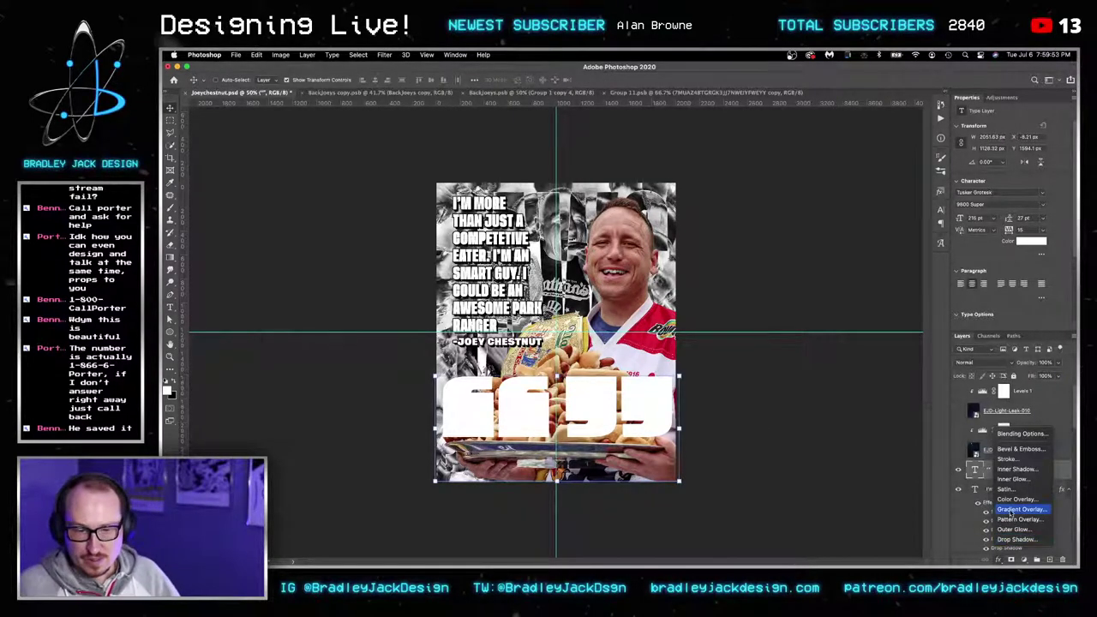
left_click(1020, 459)
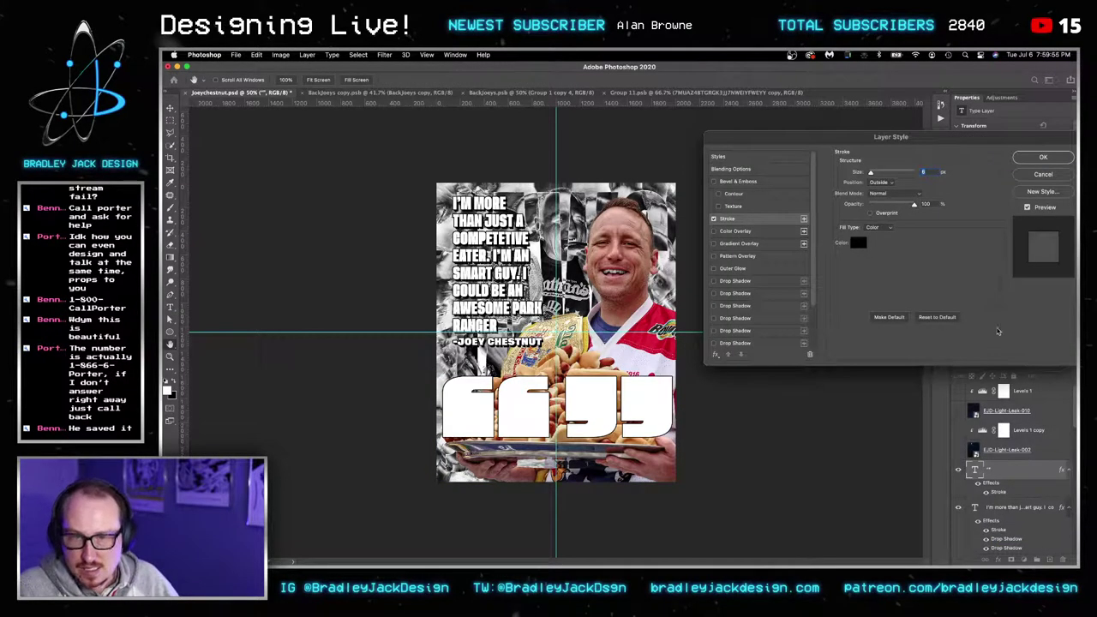
left_click(859, 244)
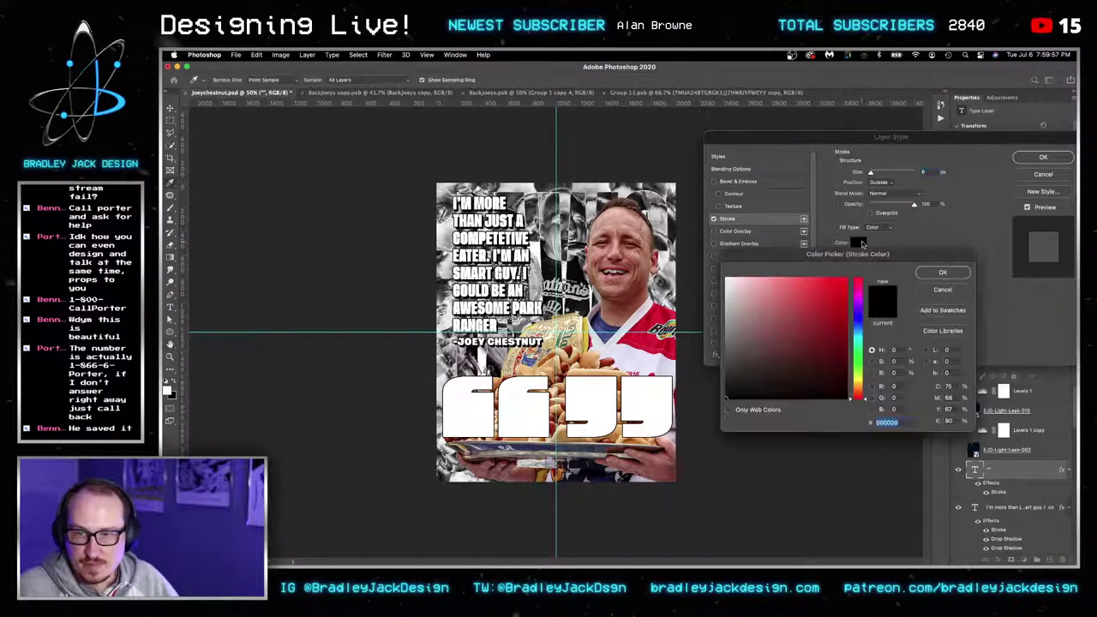
left_click_drag(743, 318, 719, 273)
left_click(942, 270)
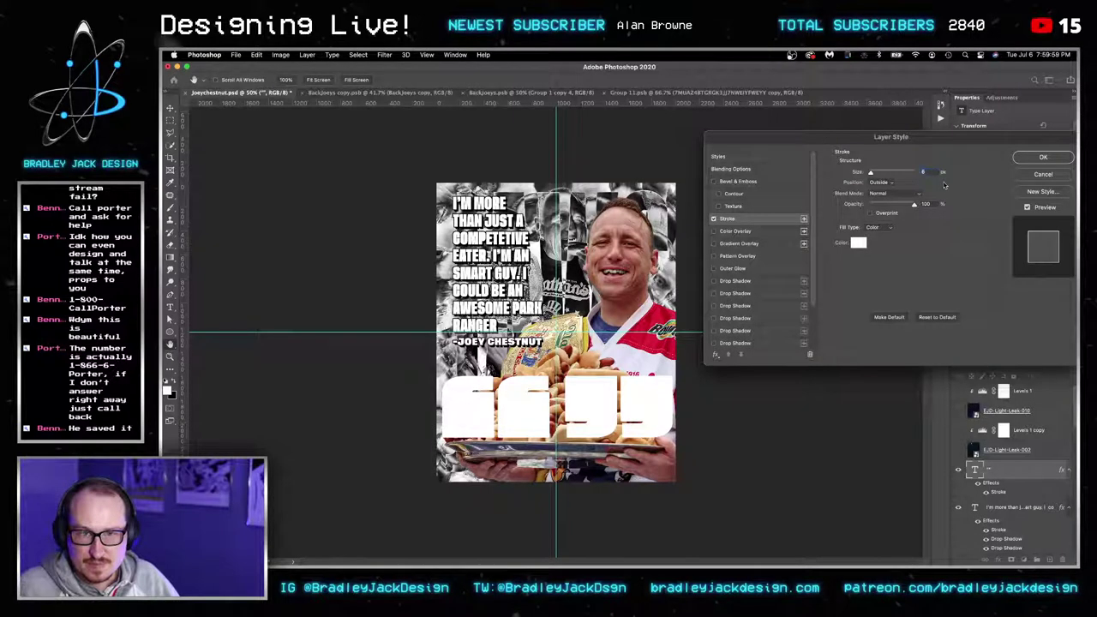
key("Return")
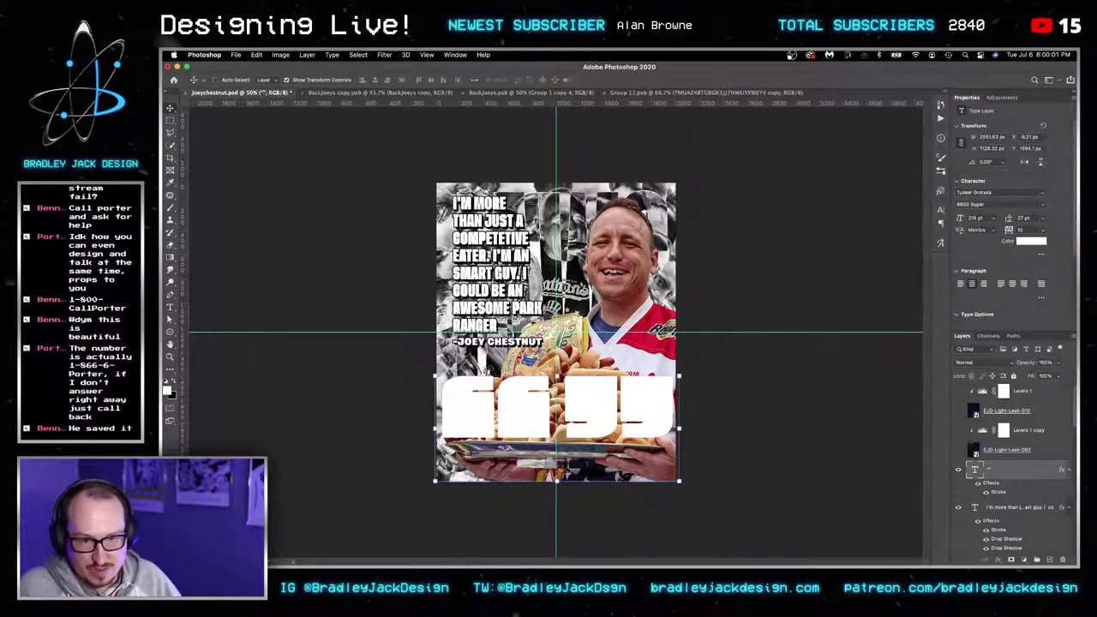
Set the quotation marks layer's fill to 0% to leave only the outline.
left_click(1047, 376)
type("0")
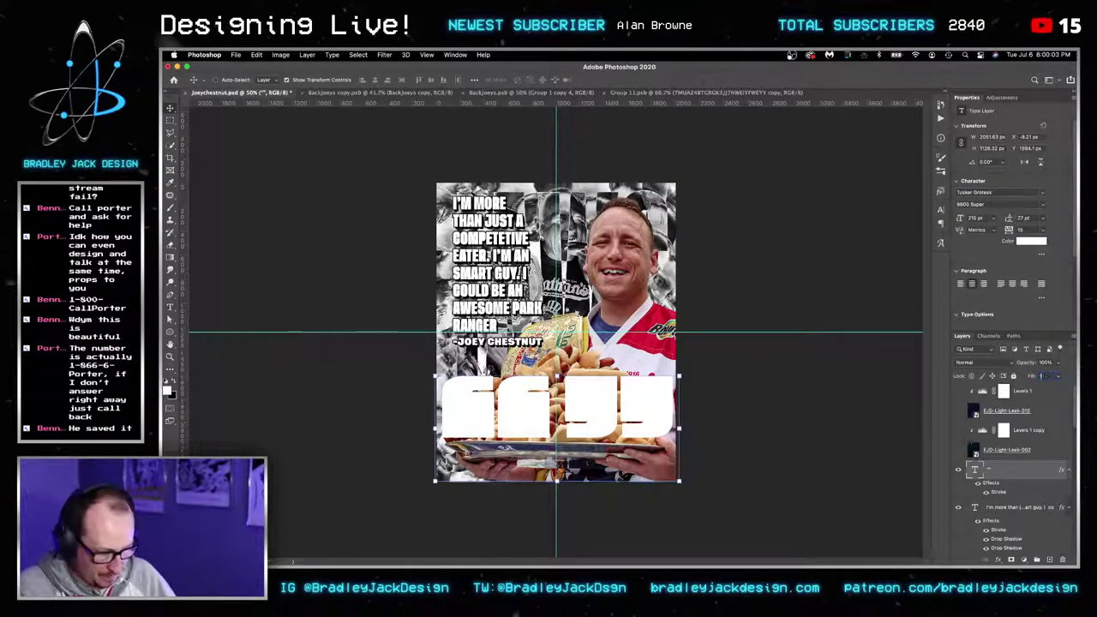
key("Return")
Try to move the outlined quotation marks lower on the poster, undoing the accidental artboards.
key("v")
left_click_drag(634, 413, 638, 465)
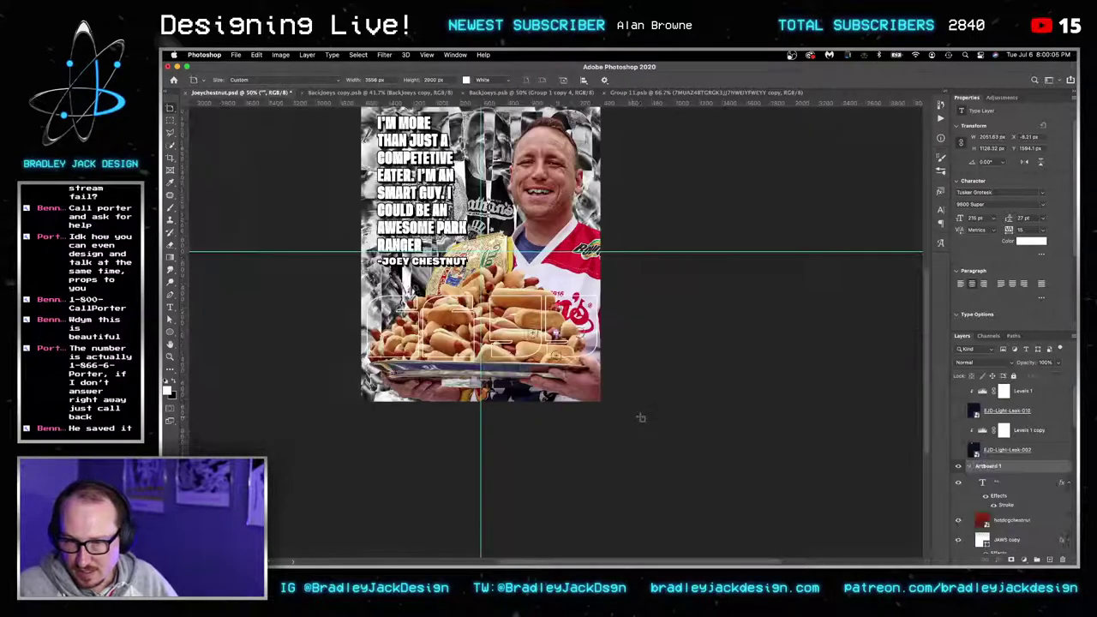
key("v")
left_click(646, 419)
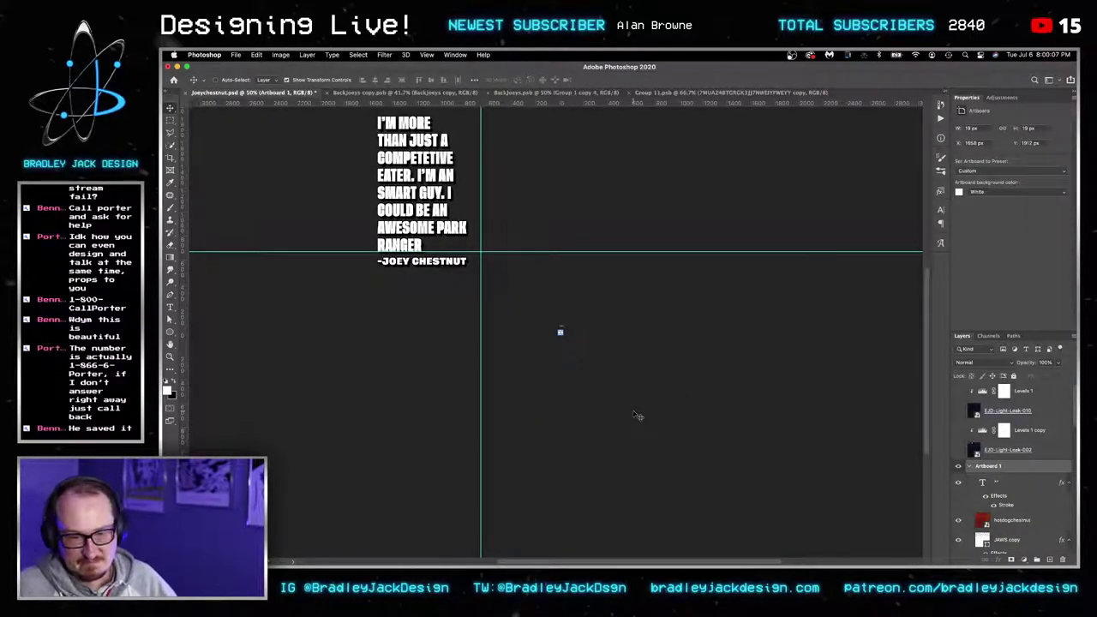
key("super+z")
key("super+z")
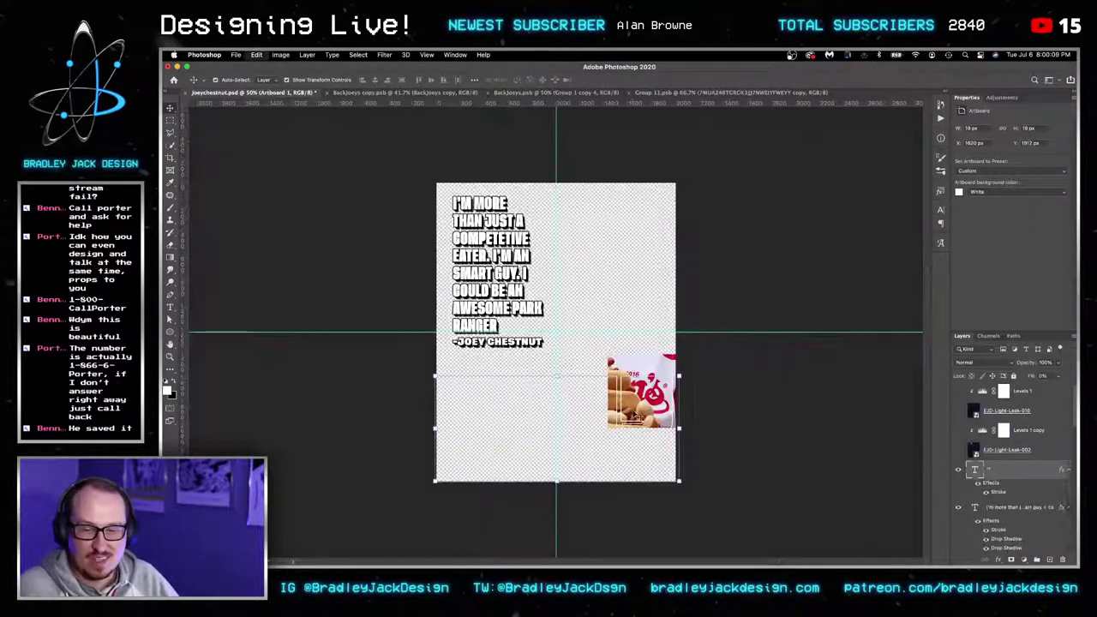
key("v")
key("super+s")
left_click_drag(600, 416, 601, 469)
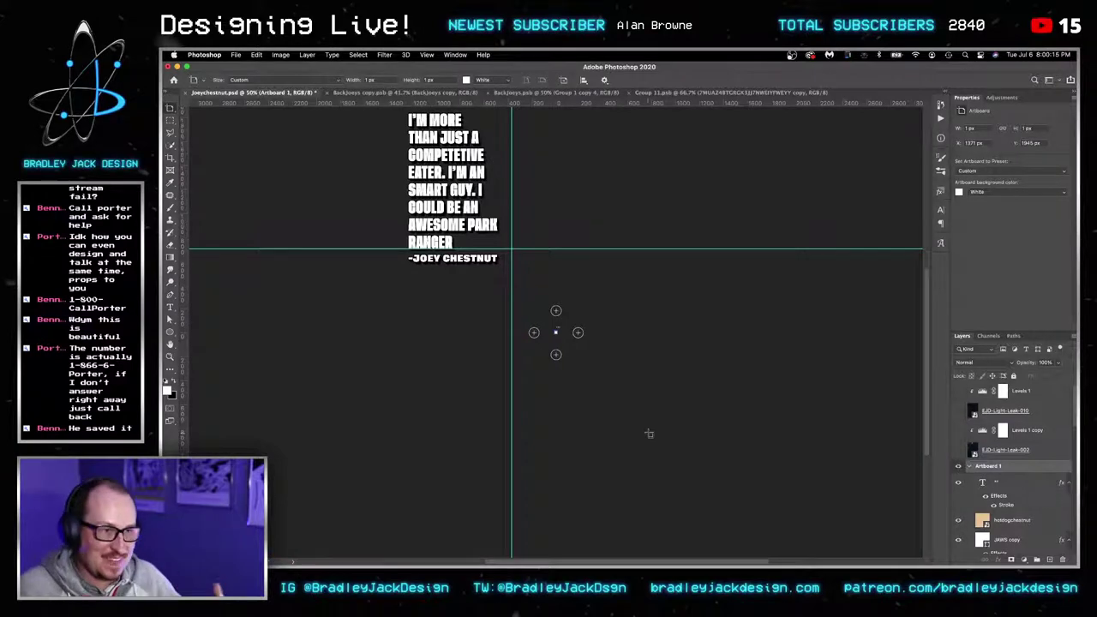
key("super+z")
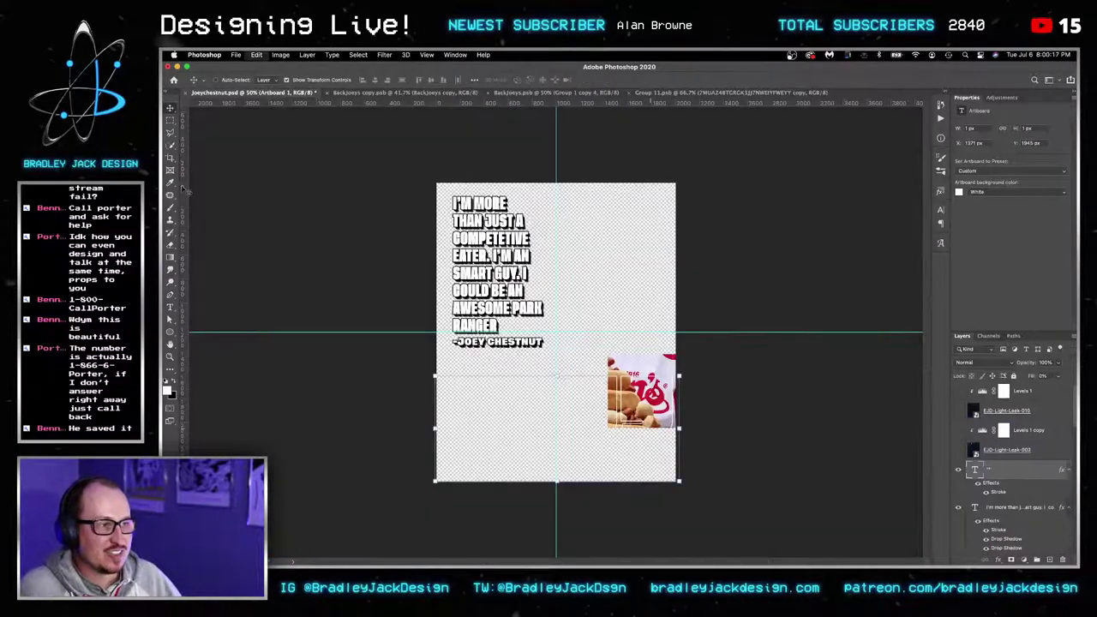
left_click(169, 110)
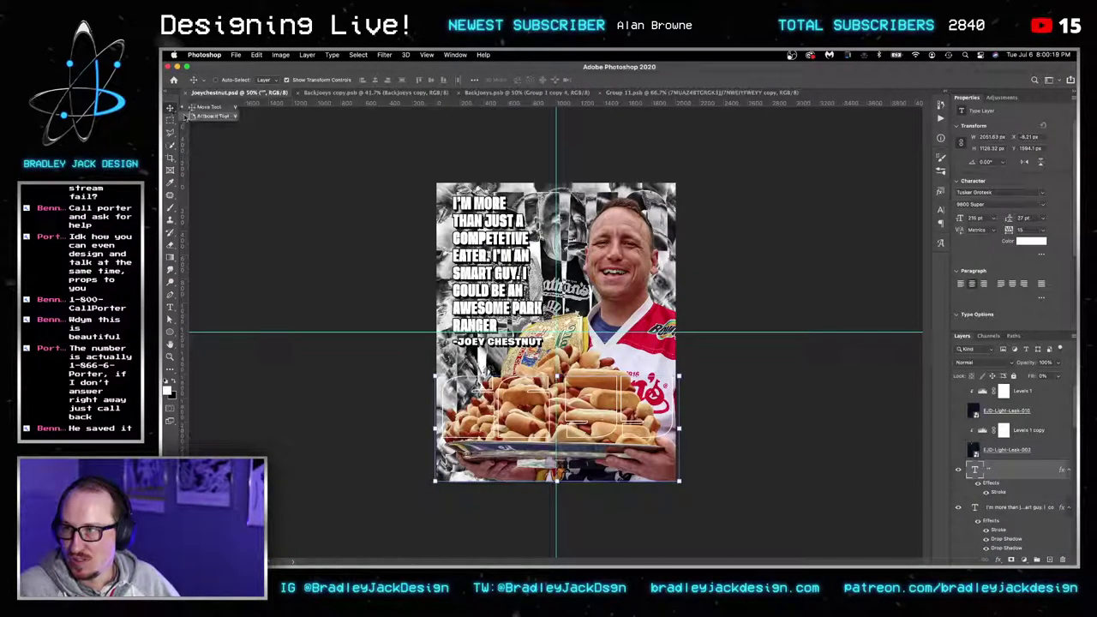
left_click(198, 117)
left_click_drag(617, 447, 622, 451)
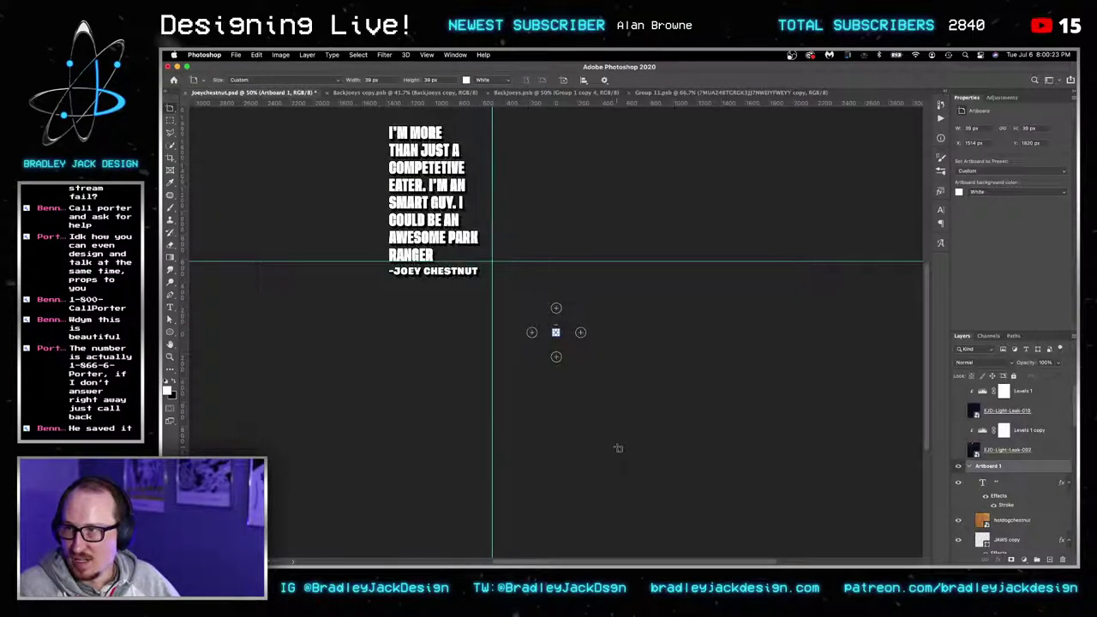
key("super+z")
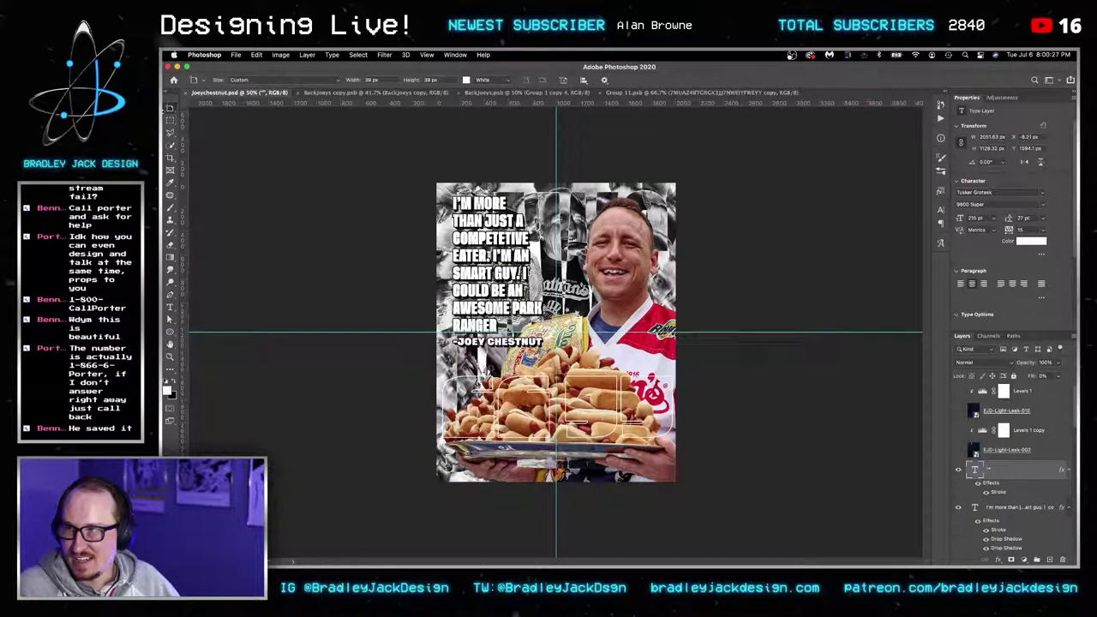
Move the outlined quotation marks straight down about 471 px so they run off the poster's bottom edge.
left_click(169, 110)
left_click(206, 110)
left_click_drag(590, 413, 602, 444)
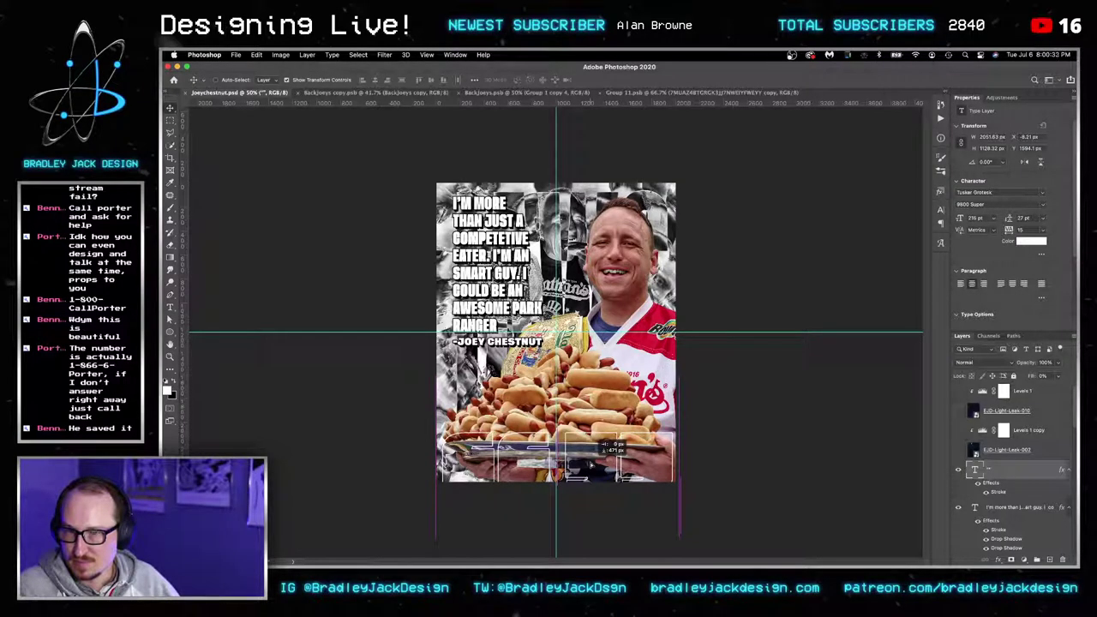
left_click_drag(591, 465, 590, 464)
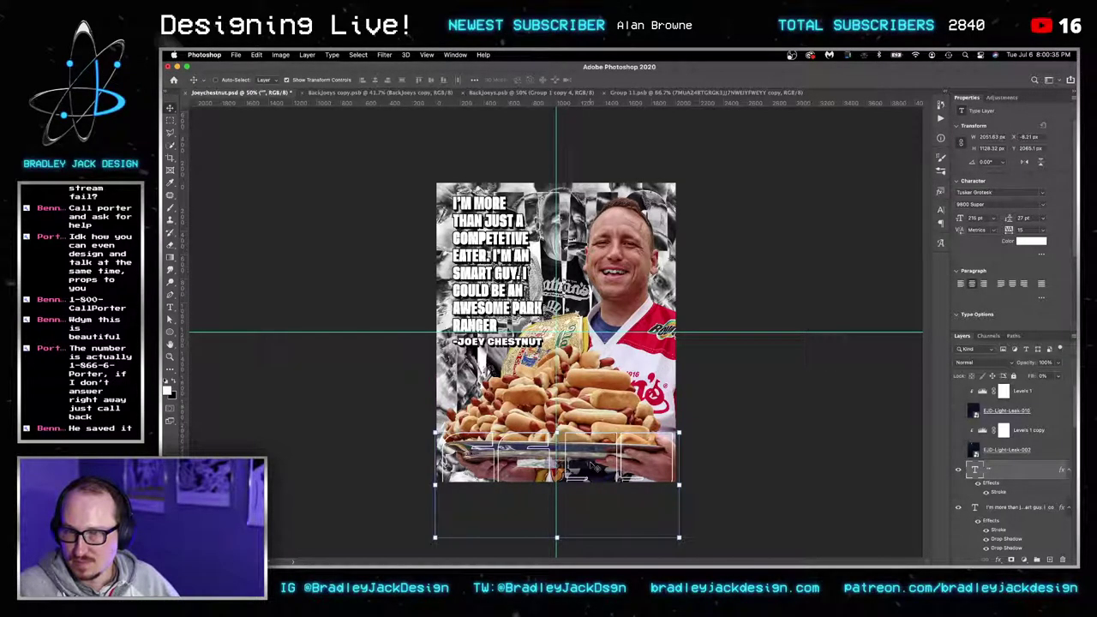
Edit the quotation marks text to widen the gap between the opening and closing marks with spacing.
double_click(591, 466)
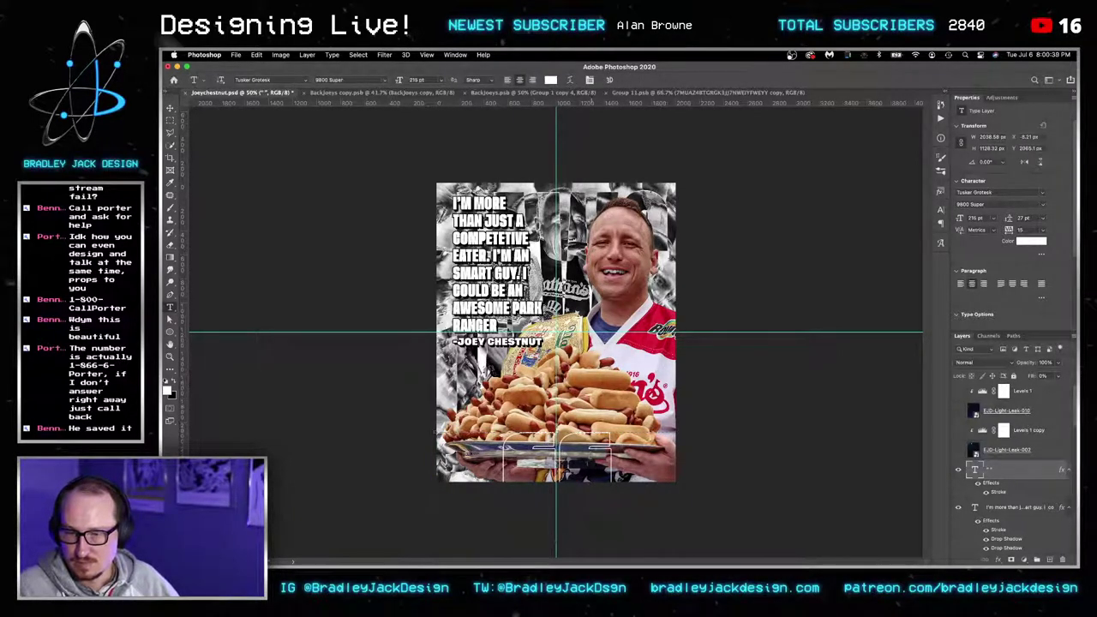
left_click_drag(678, 484, 714, 485)
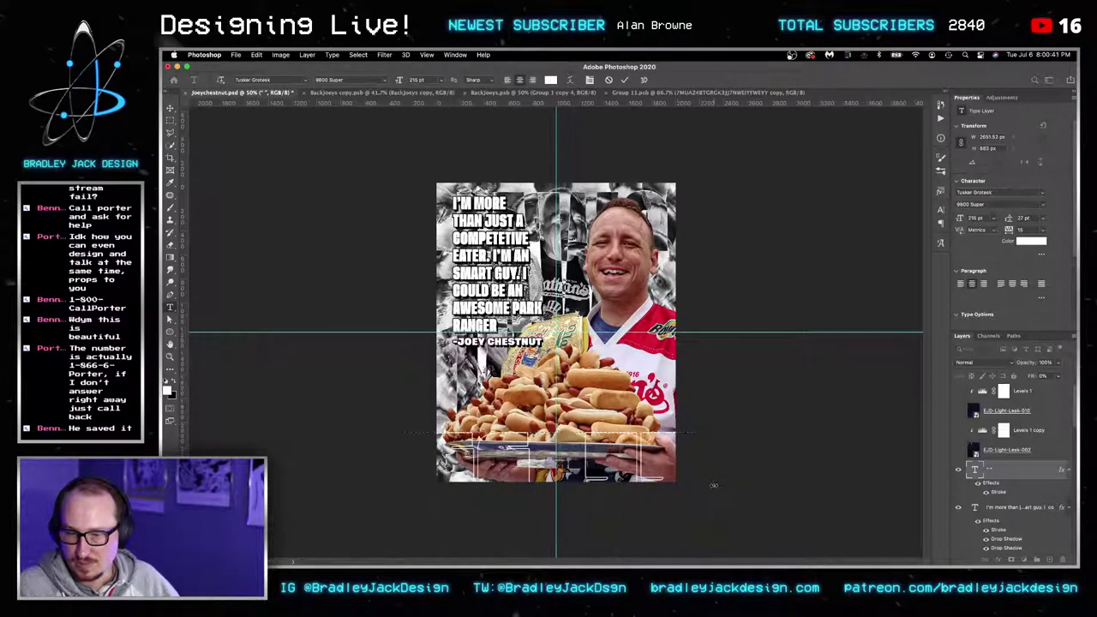
key("super+Return")
key("v")
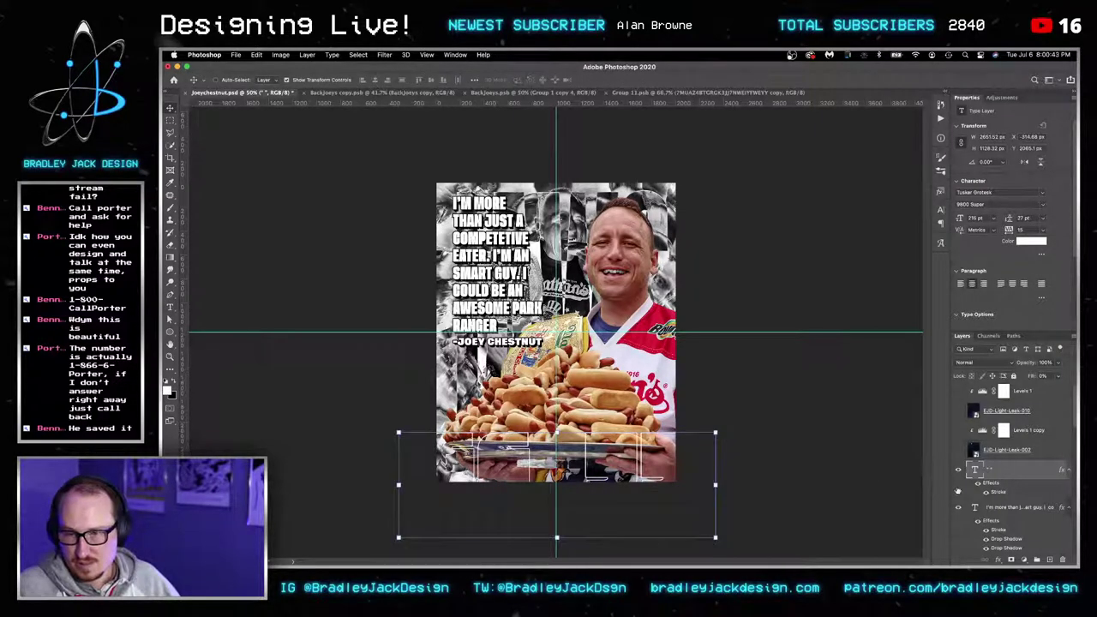
Add a dark fade along the poster's bottom on a new Multiply layer above the quote text, and save the document.
left_click(1006, 509)
key("super+alt+shift+n")
key("i")
left_click(627, 526)
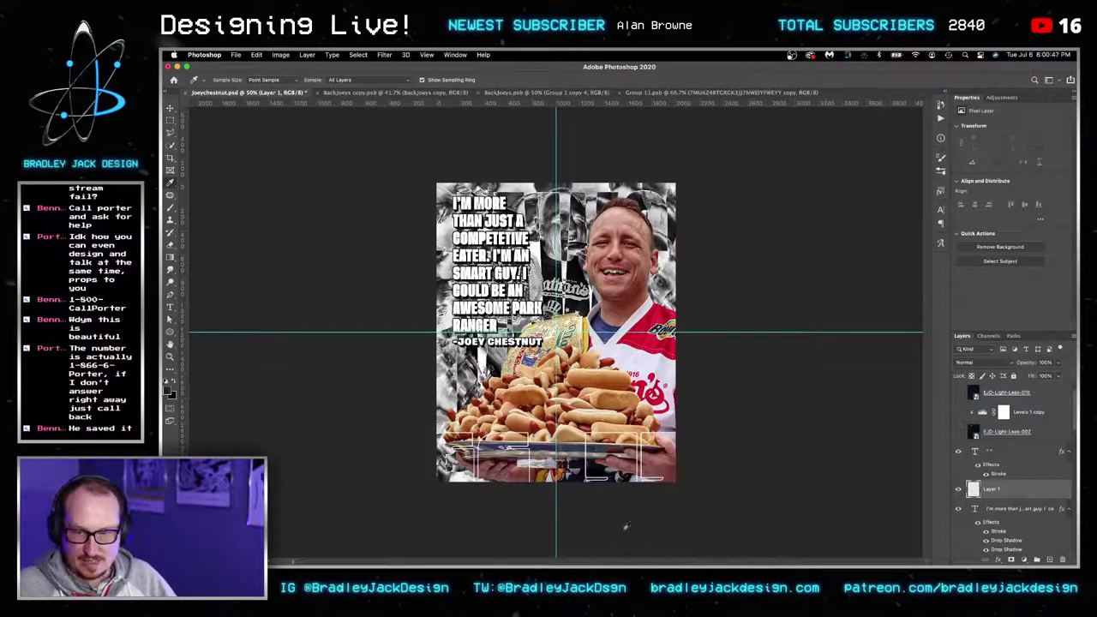
key("v")
key("shift+alt+m")
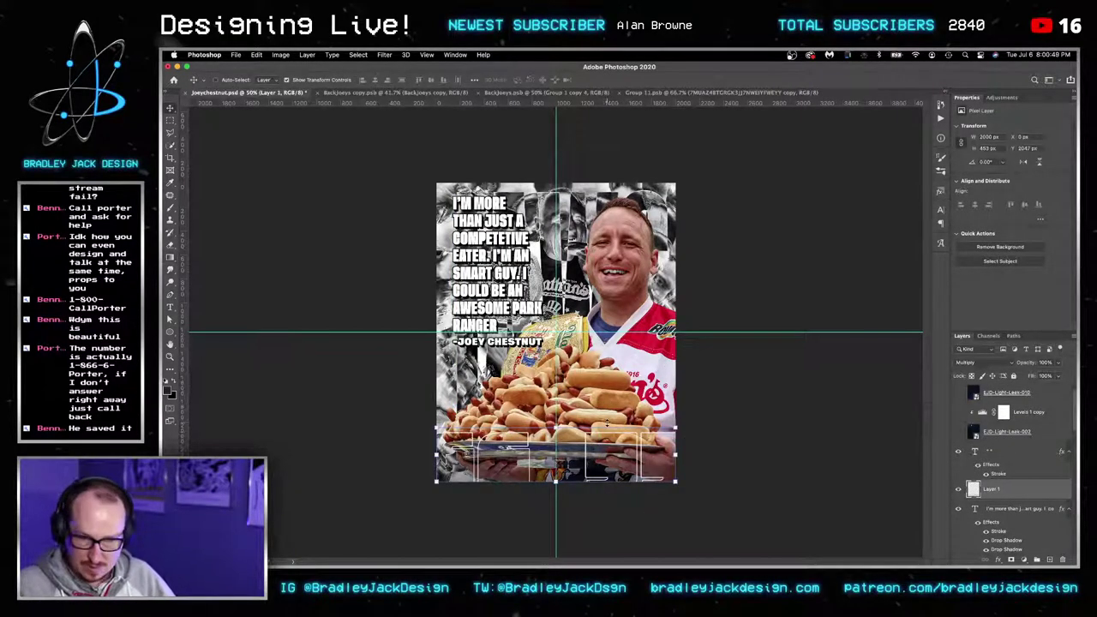
key("super+s")
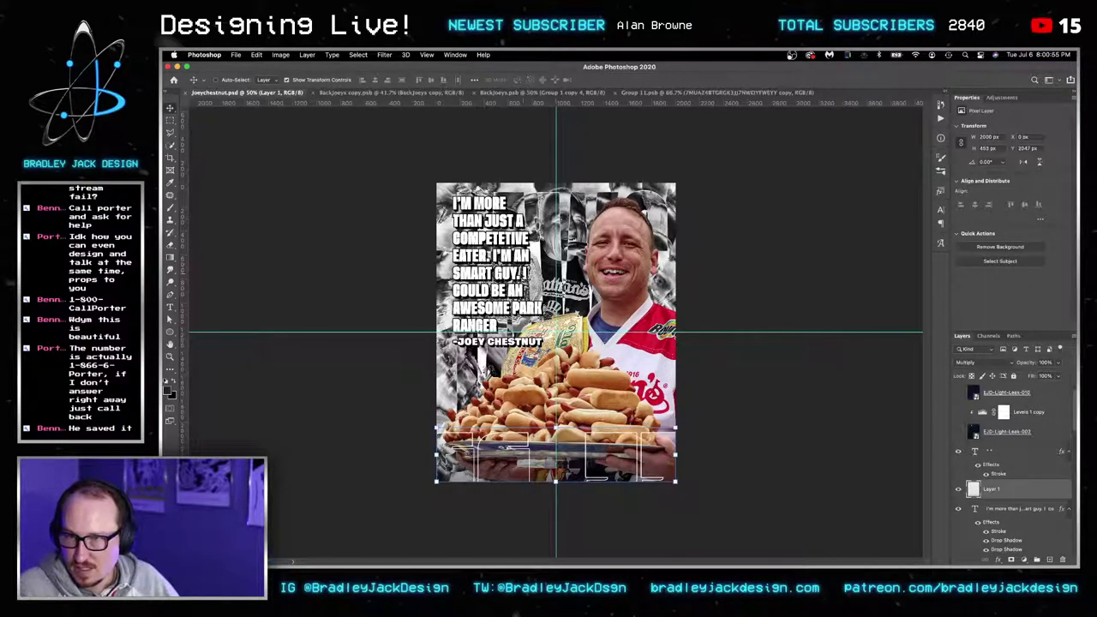
Recolor the entire quote and its attribution with the red sampled from the champion's jersey.
key("t")
left_click(509, 261)
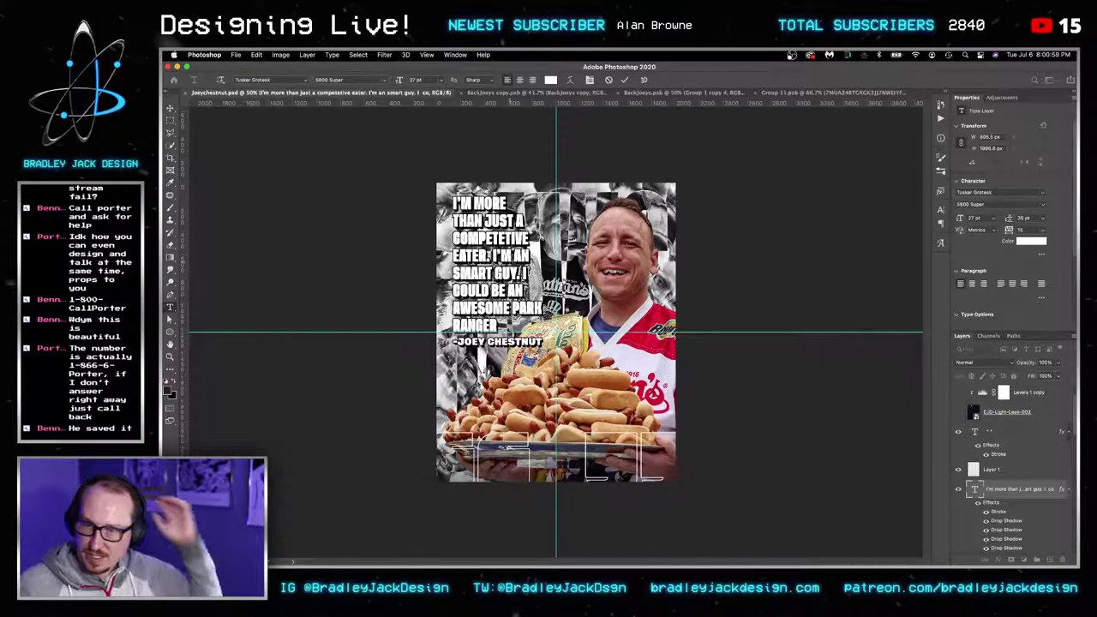
key("Escape")
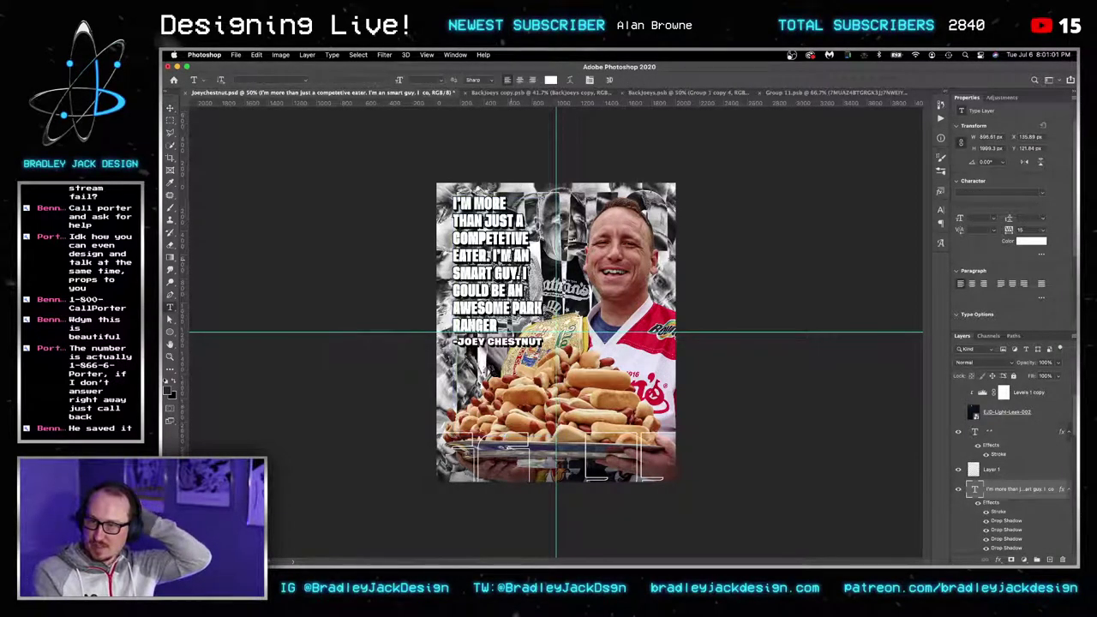
left_click(511, 257)
key("super+a")
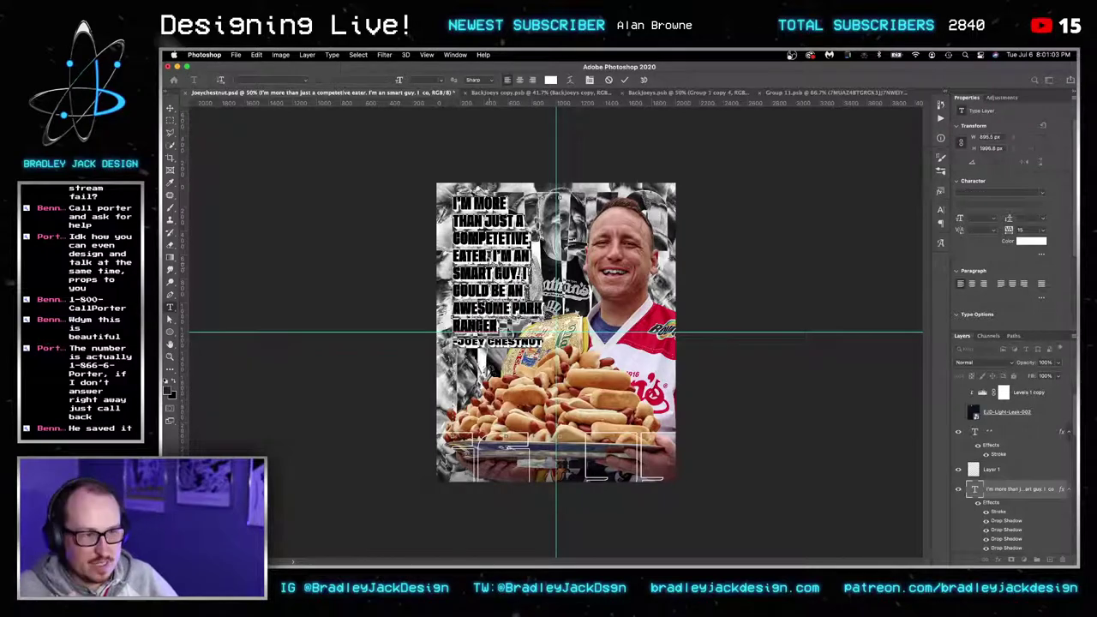
left_click(169, 390)
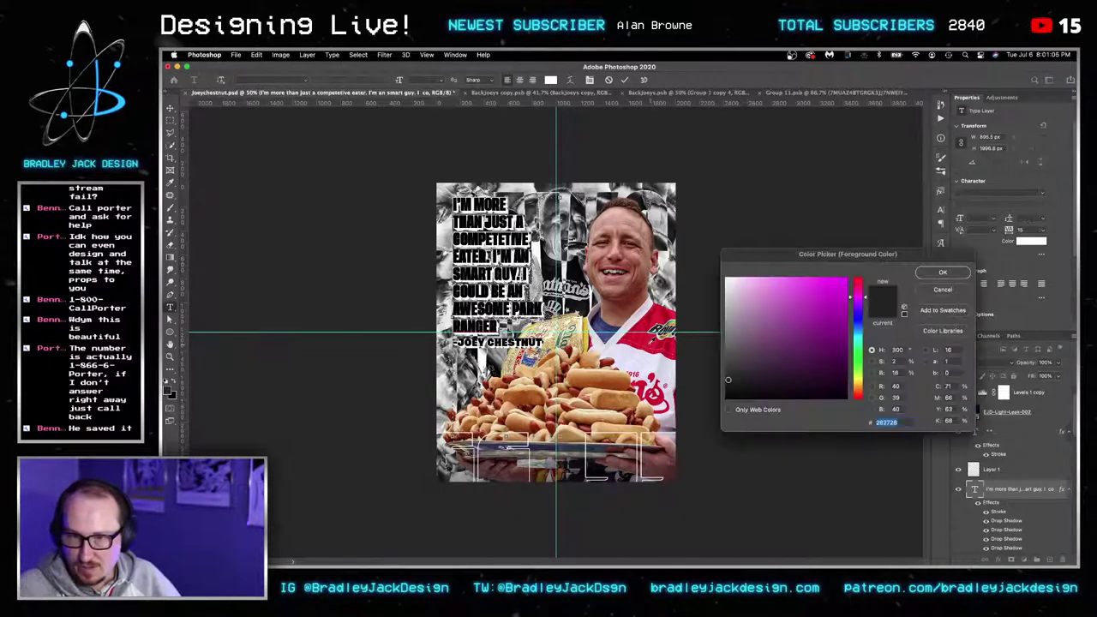
left_click(642, 335)
left_click(943, 273)
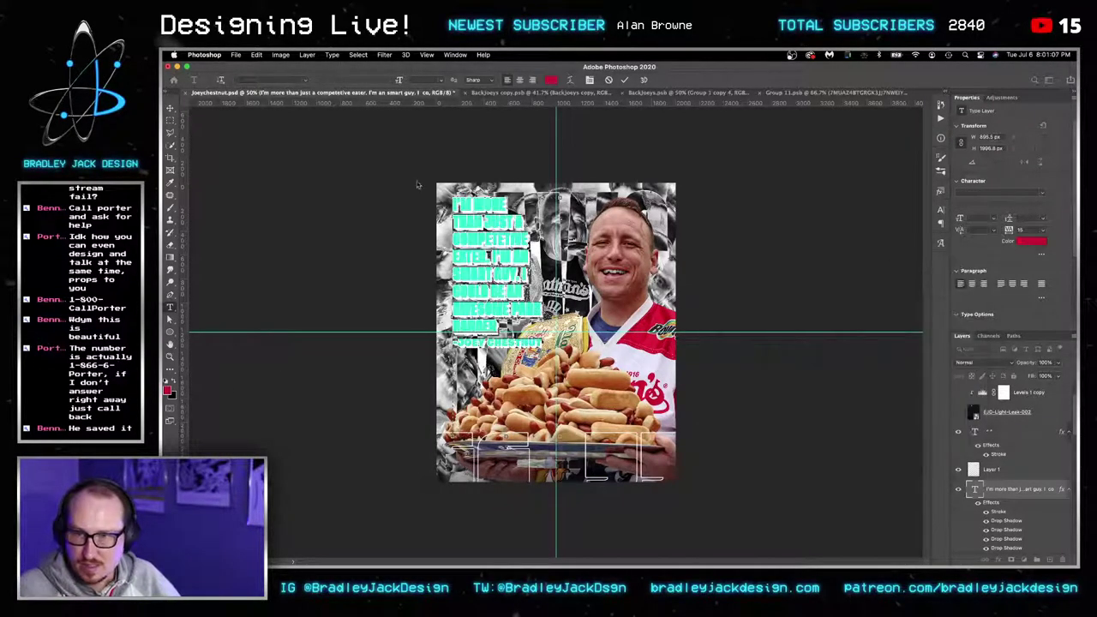
left_click(171, 107)
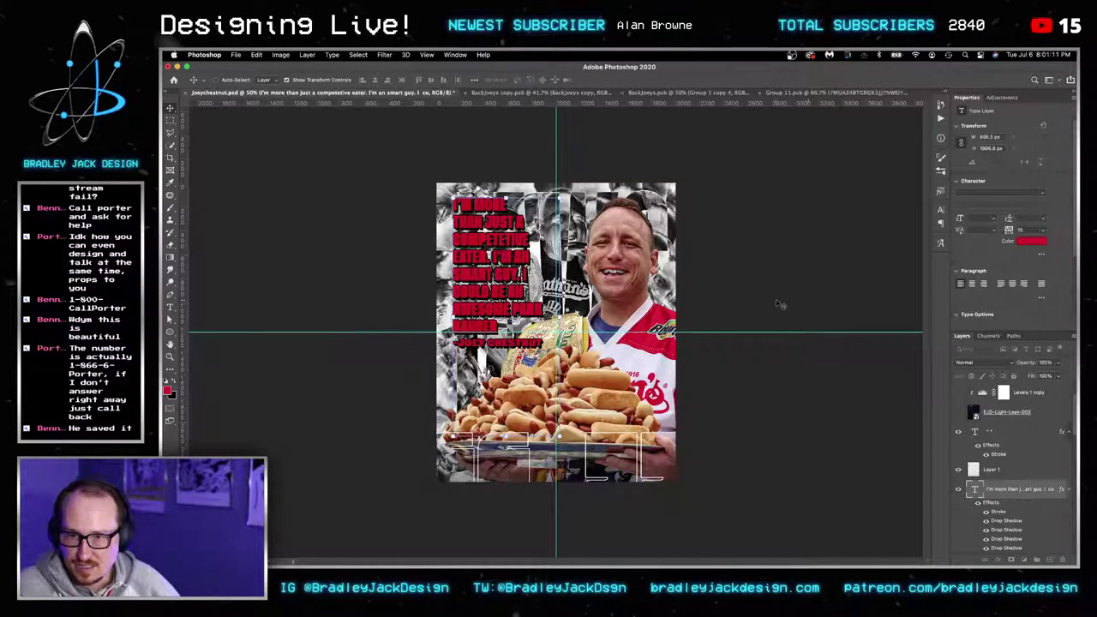
Switch to Adobe Bridge and look through the EJD Mega Bundle, Downloads and Stock Images folders for poster assets.
scroll(1004, 432, "up", 2)
mouse_move(585, 550)
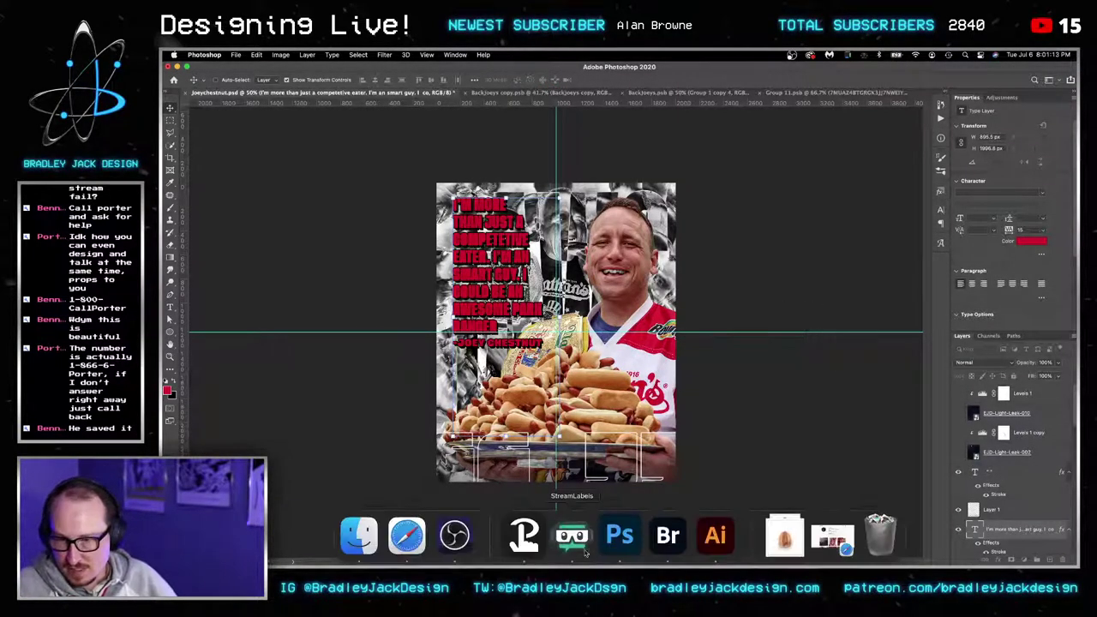
left_click(669, 540)
left_click(366, 290)
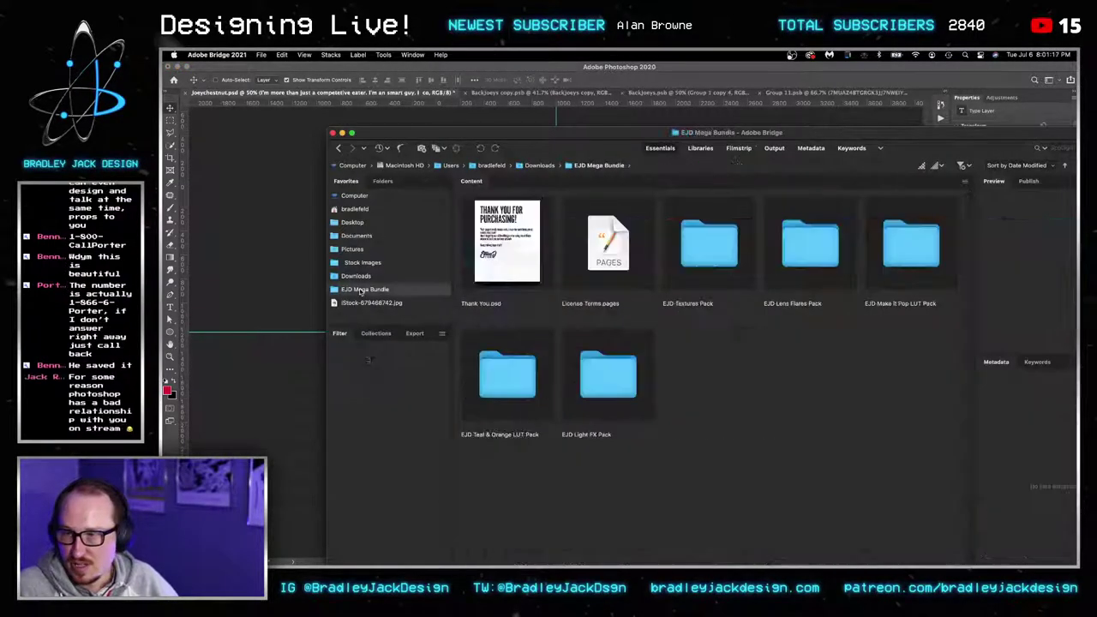
left_click(356, 275)
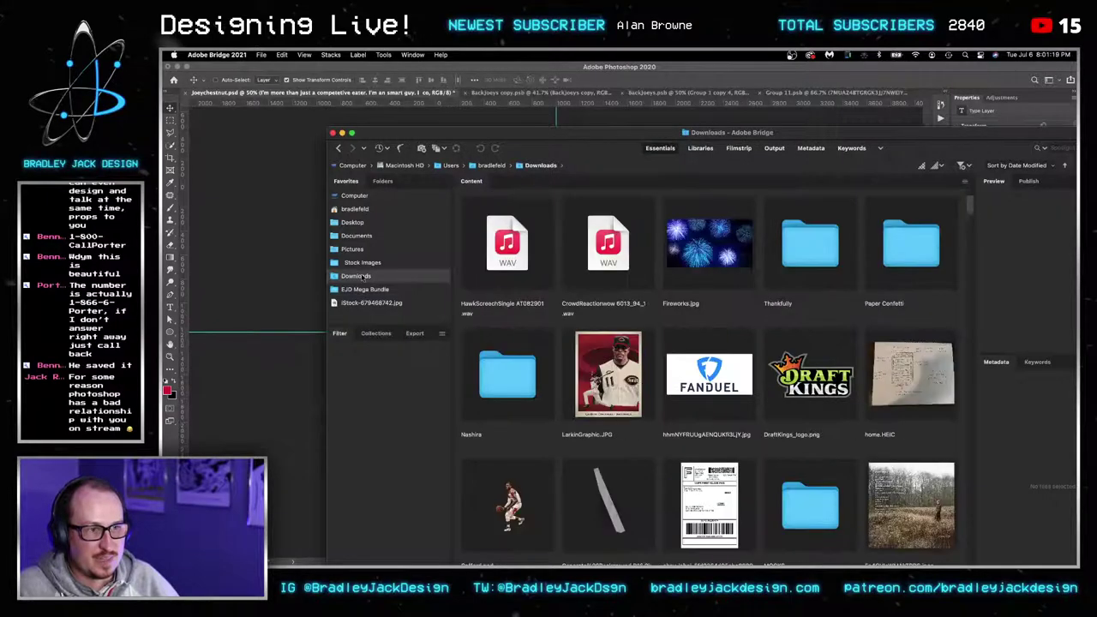
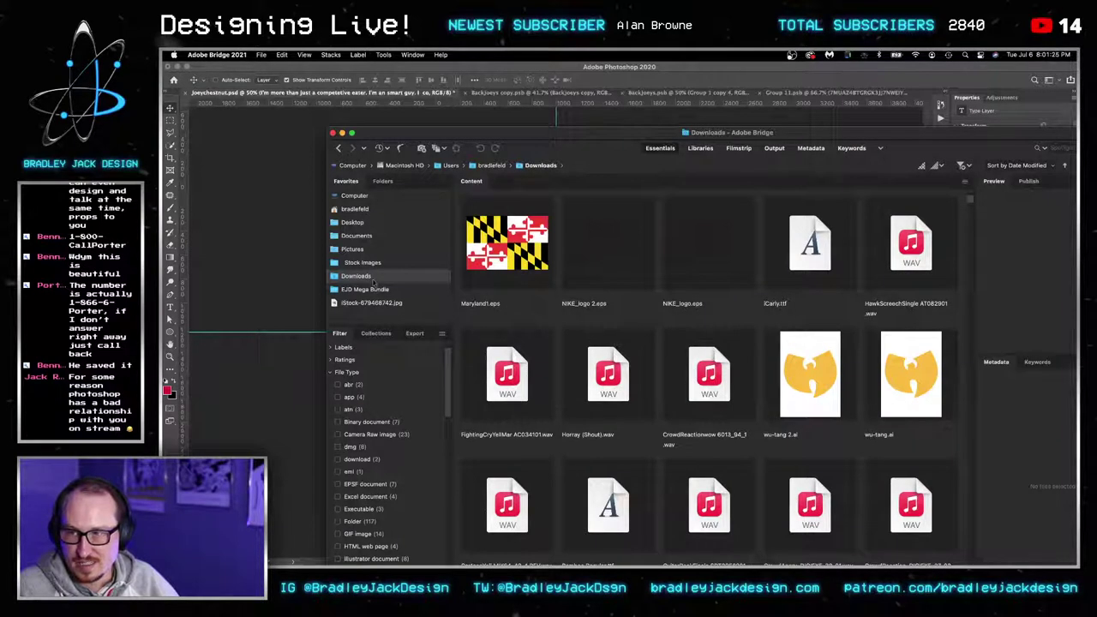
left_click(362, 263)
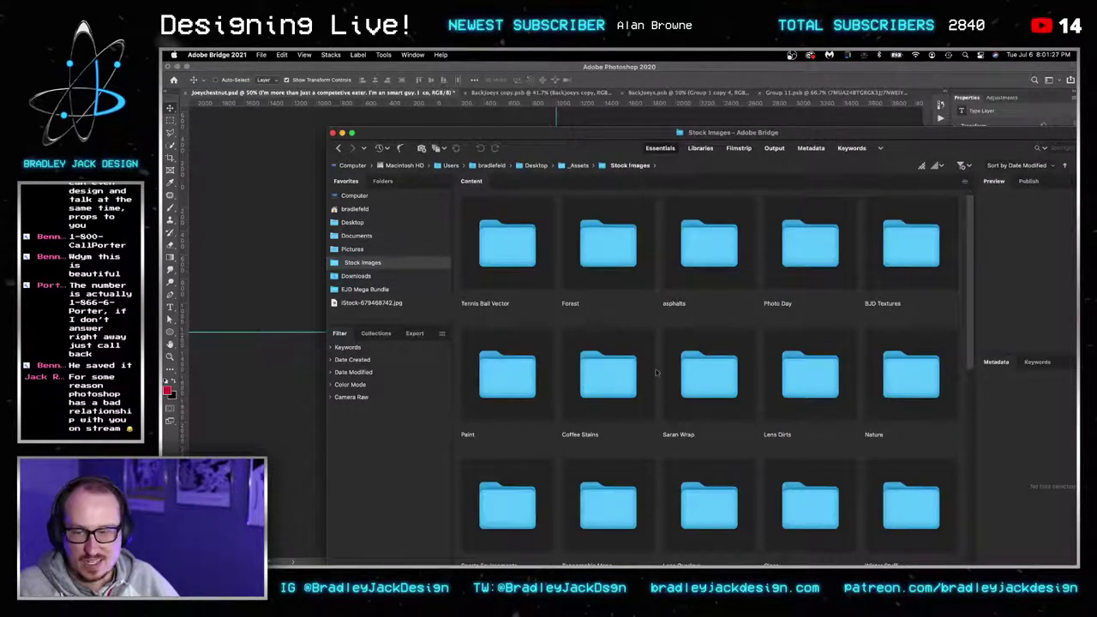
Find and open the Paper folder inside the Stock Images folder.
type("pap")
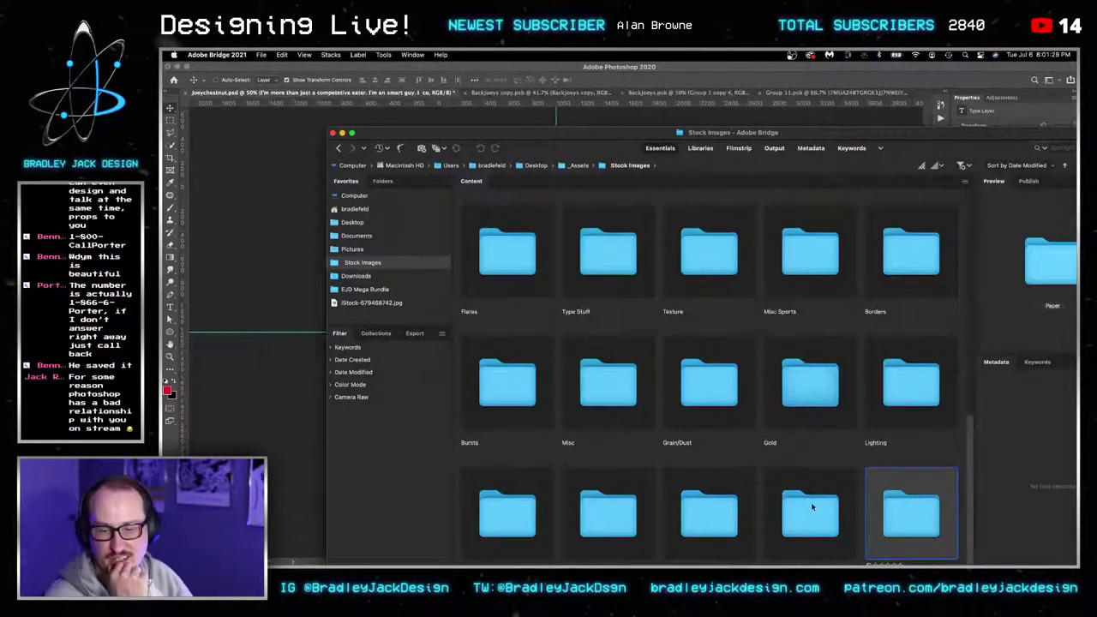
left_click_drag(860, 158, 860, 93)
double_click(902, 458)
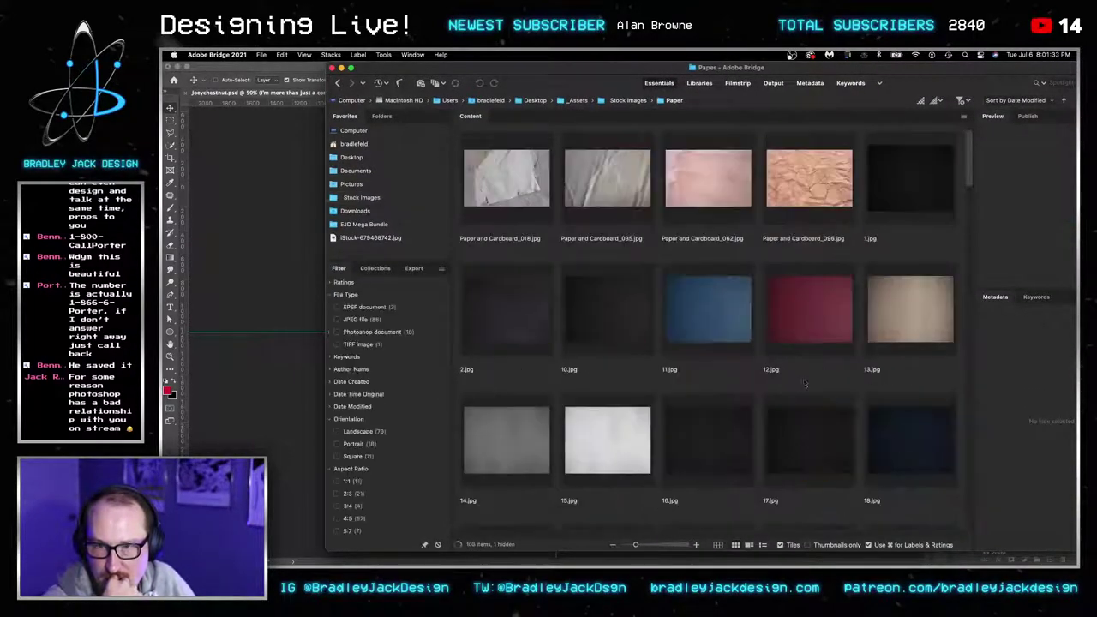
Preview the white 15.jpg paper texture, place it in the Joey Chestnut poster in Photoshop and enlarge it to cover the canvas.
left_click(626, 441)
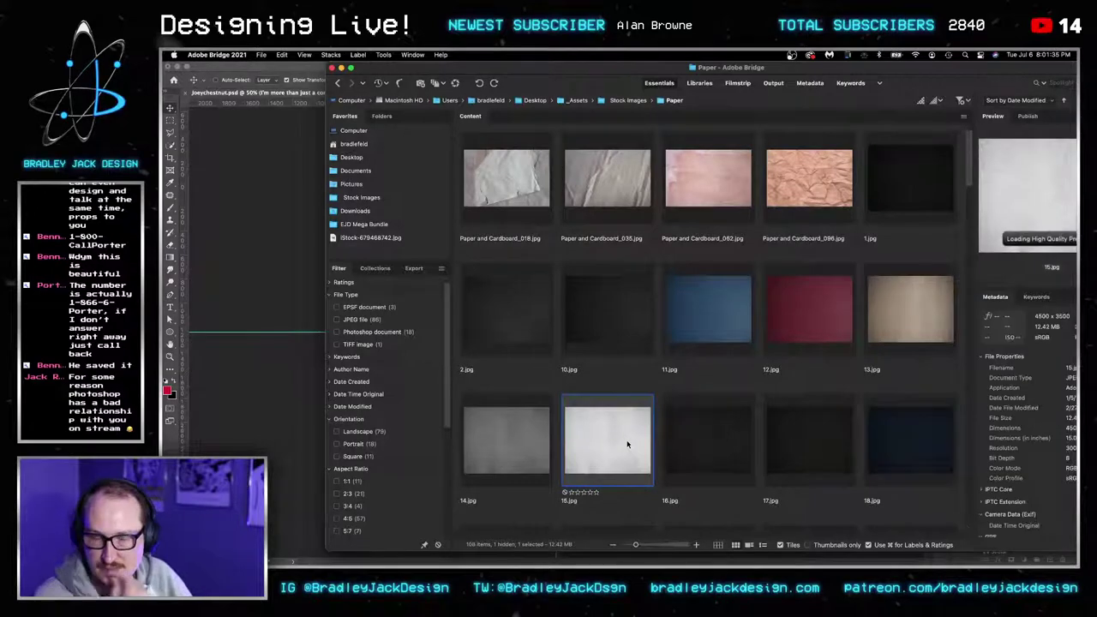
key("space")
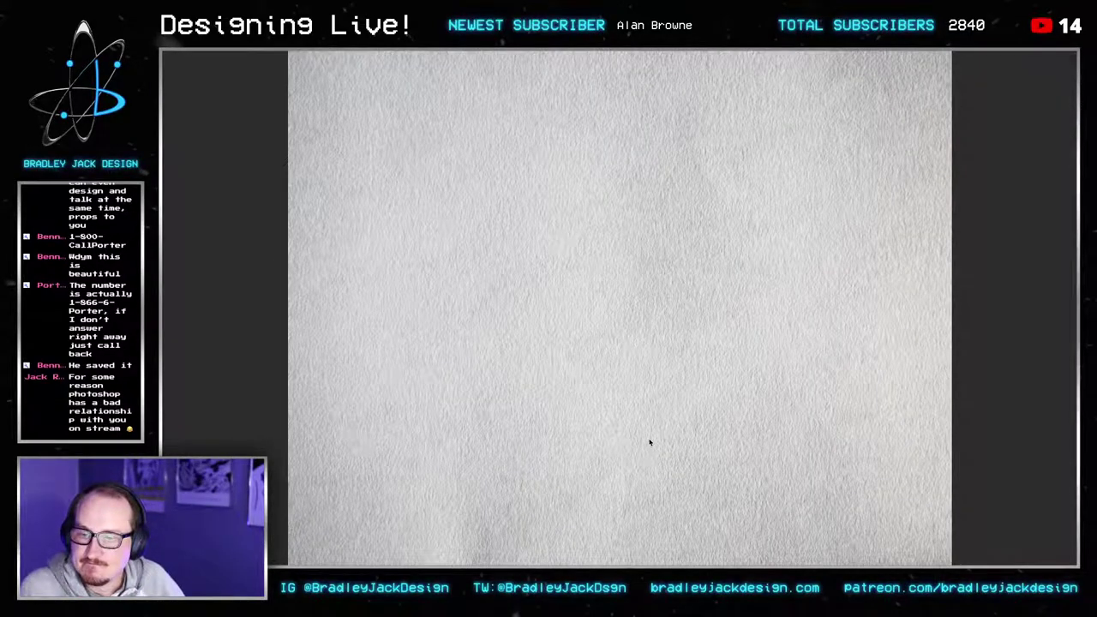
key("space")
left_click_drag(646, 446, 438, 159)
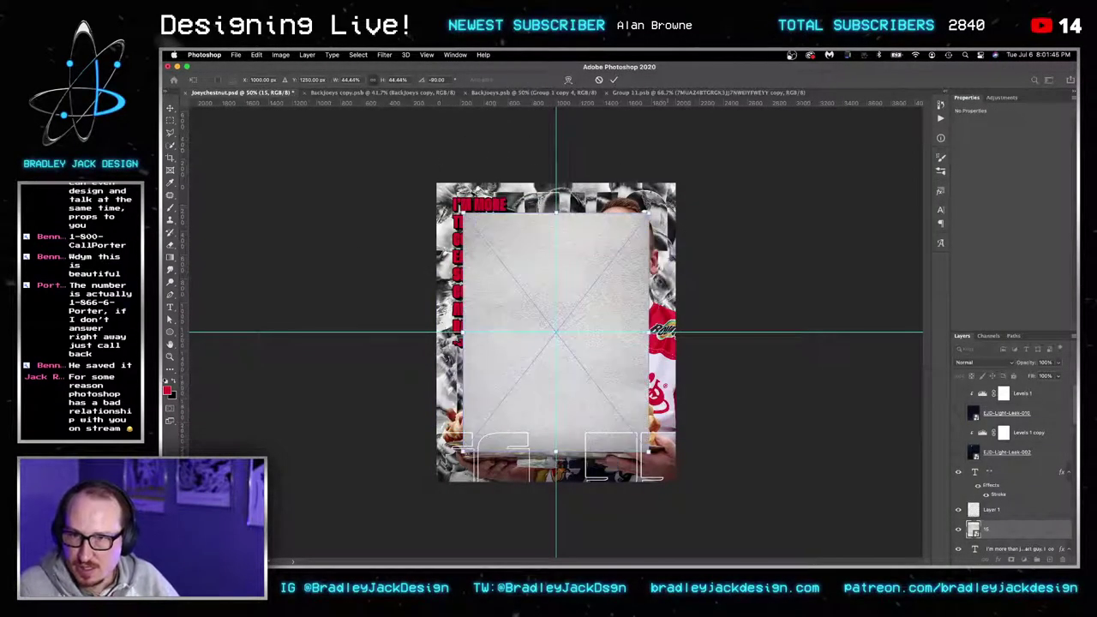
left_click_drag(645, 212, 671, 168)
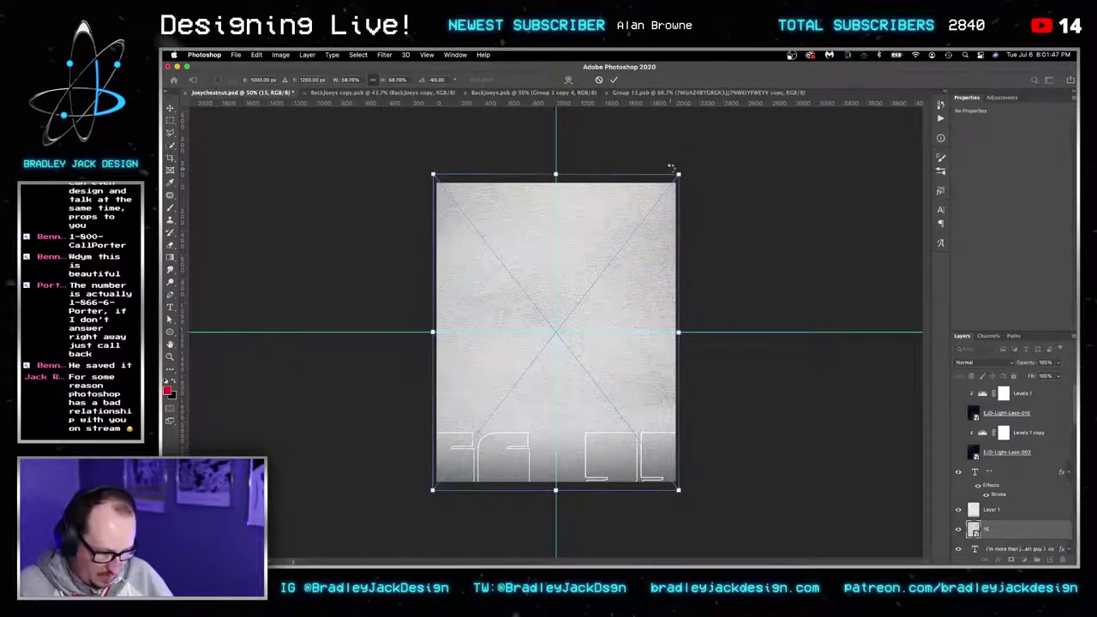
key("Return")
Set the paper texture layer to Multiply at 40% opacity and inspect the texture up close on the poster.
key("2")
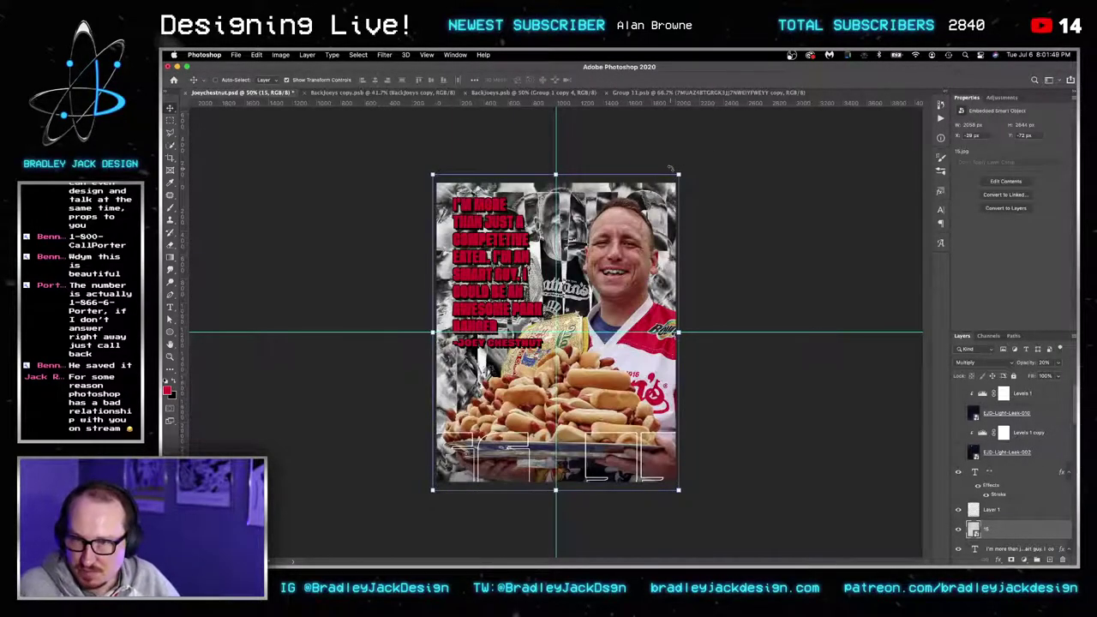
key("4")
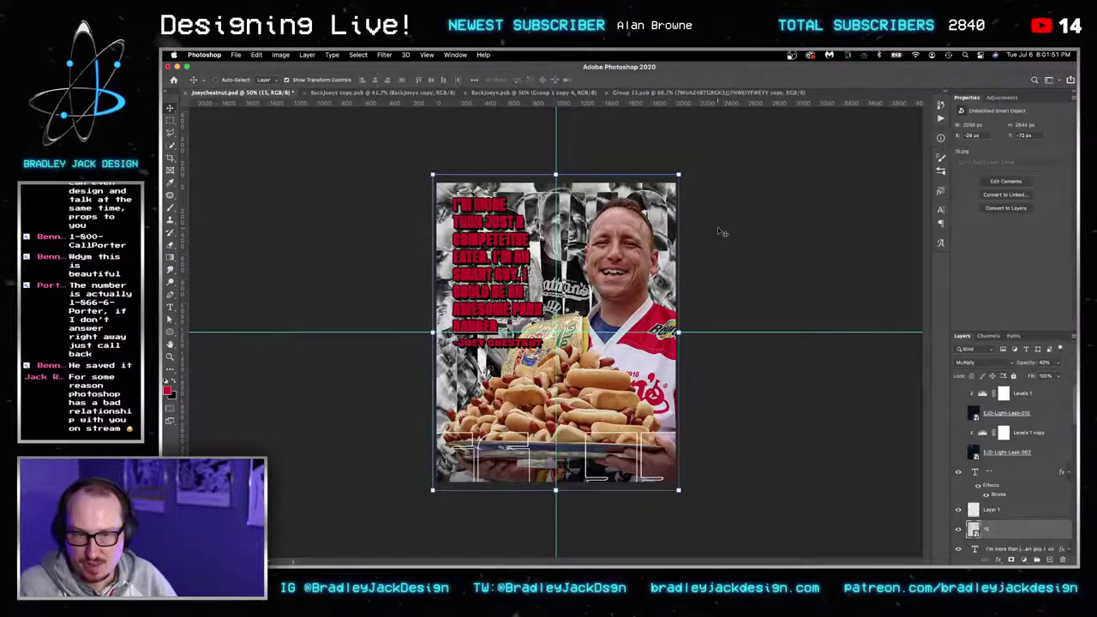
key("z")
left_click_drag(570, 262, 603, 225)
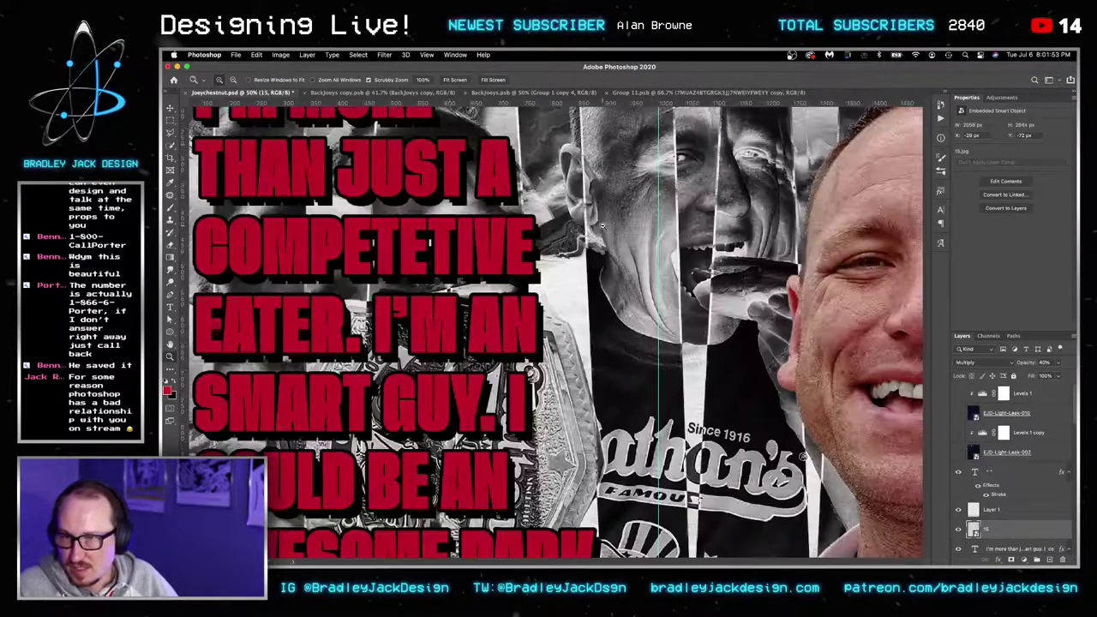
key("ctrl+0")
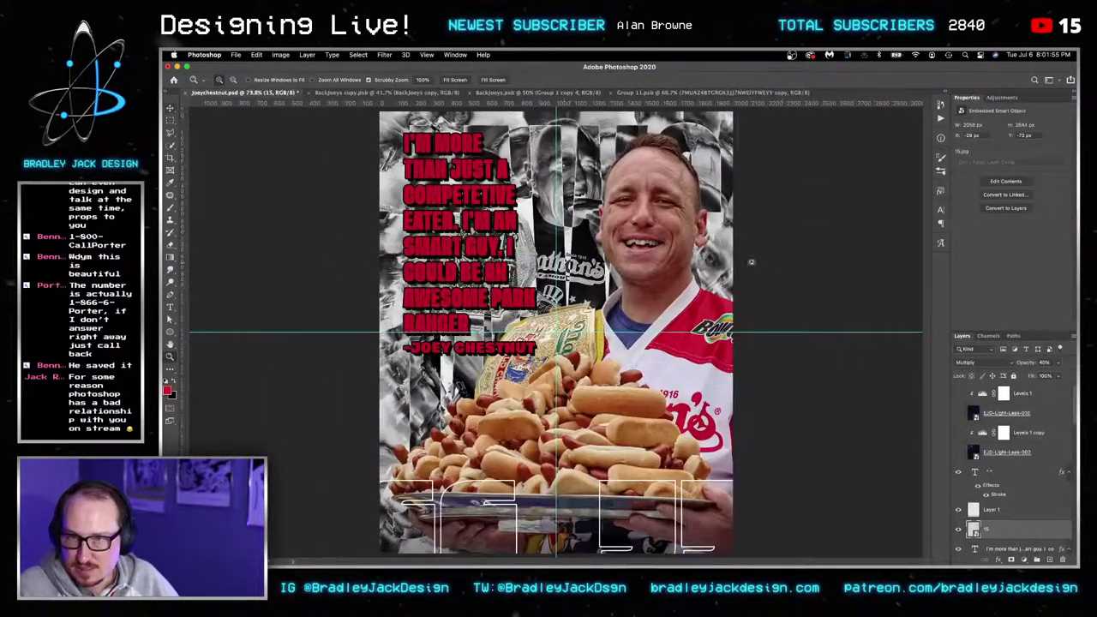
Open the contents of the hotdogchestnut smart object for editing.
key("v")
scroll(1007, 507, "down", 4)
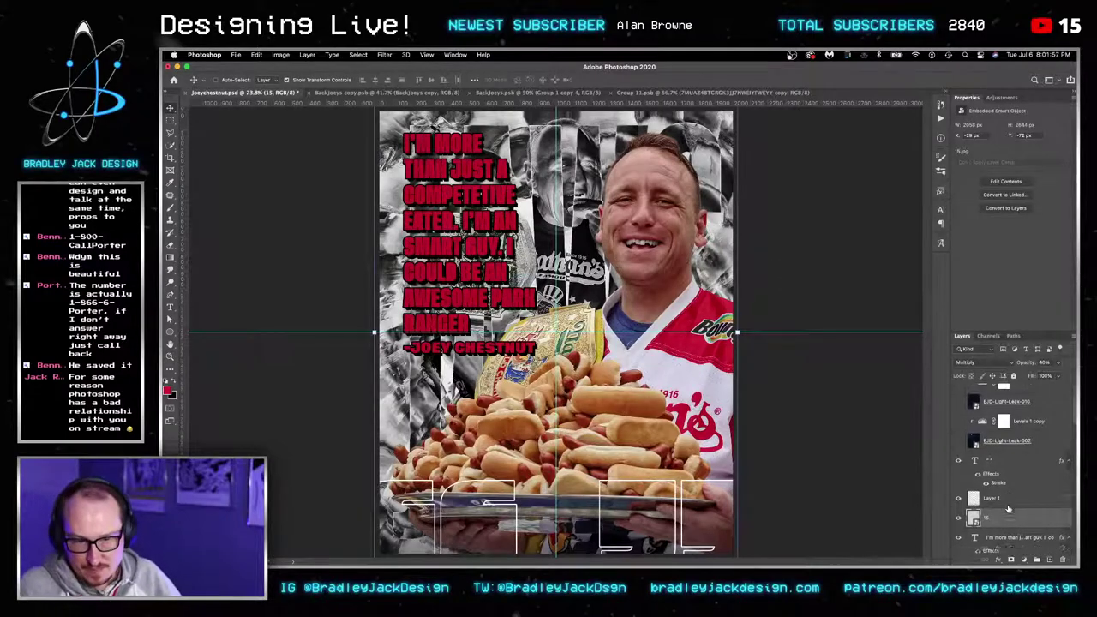
scroll(1017, 508, "down", 6)
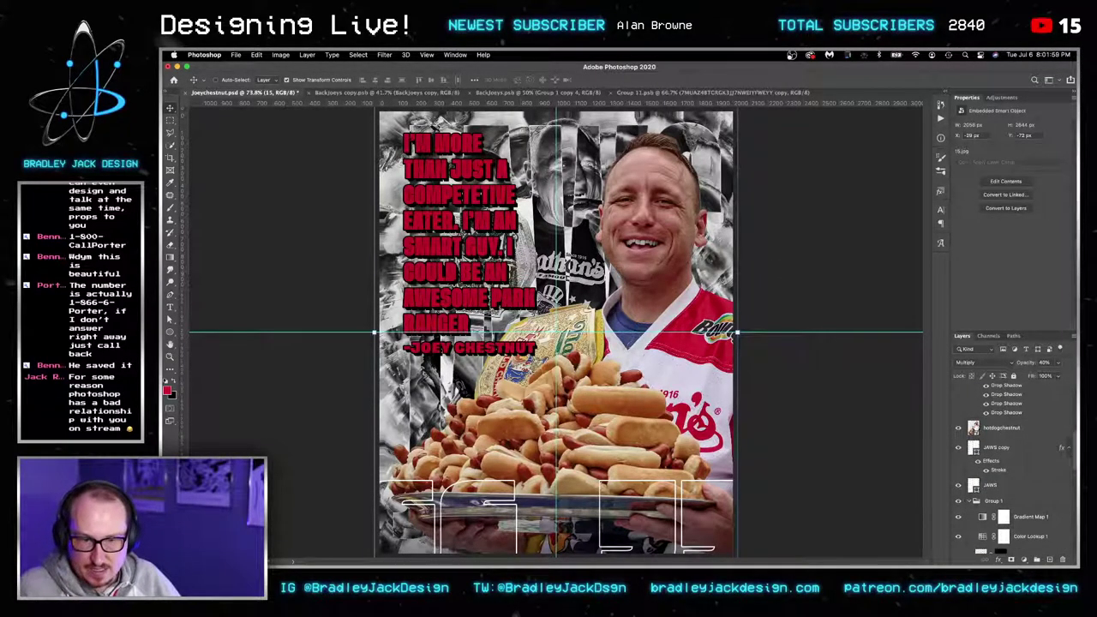
left_click(977, 430)
double_click(974, 430)
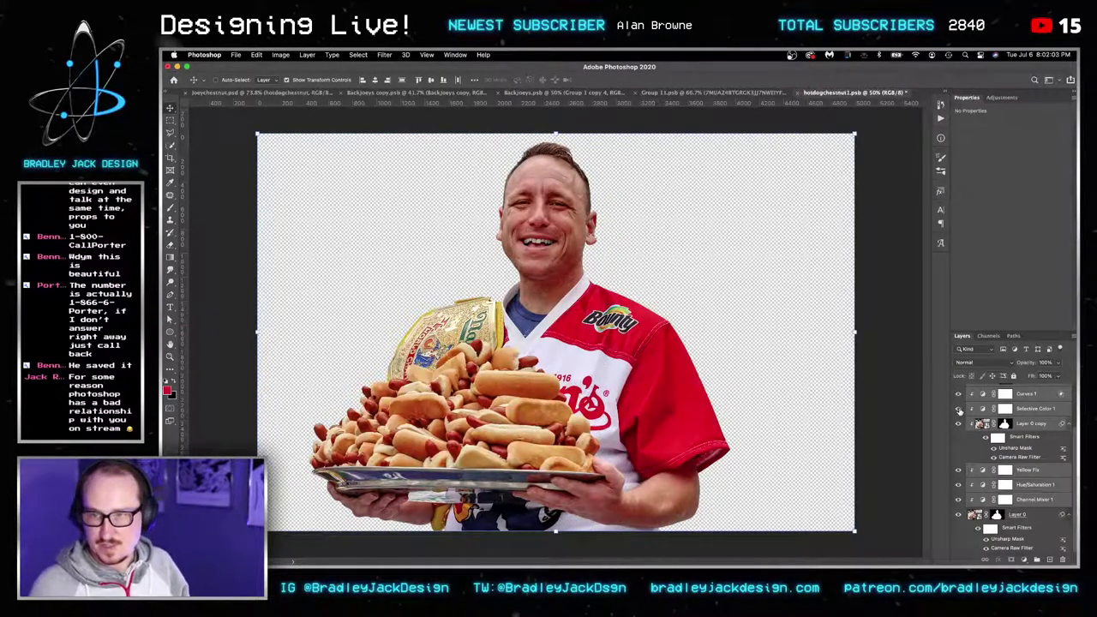
Isolate Layer 0 and compare it with and without its Unsharp Mask and Camera Raw smart filters.
scroll(977, 425, "up", 3)
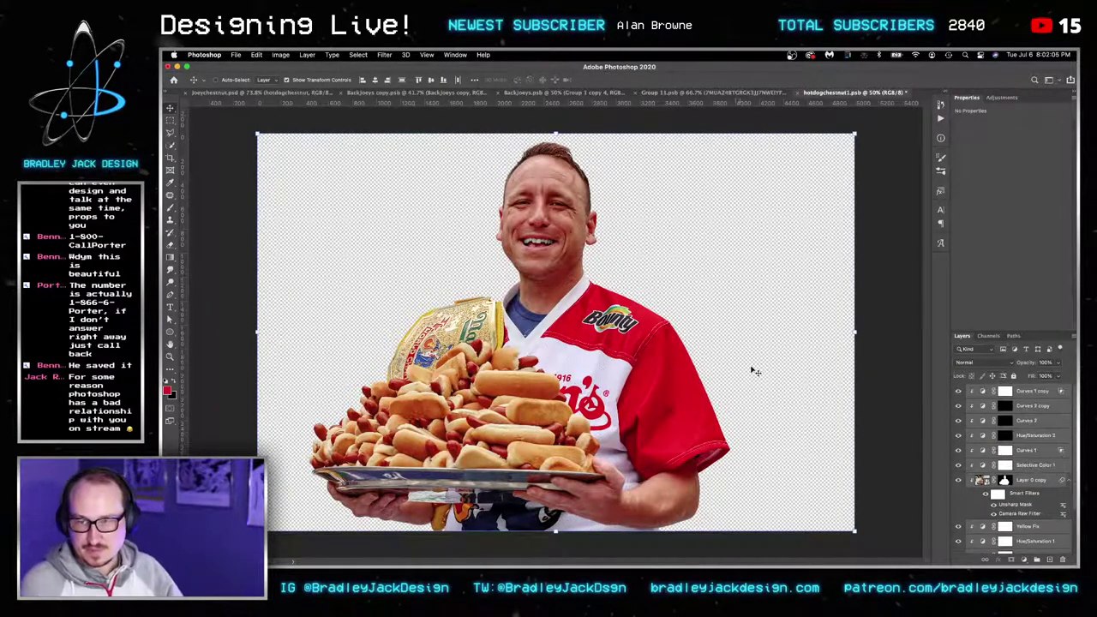
left_click_drag(1009, 334, 981, 173)
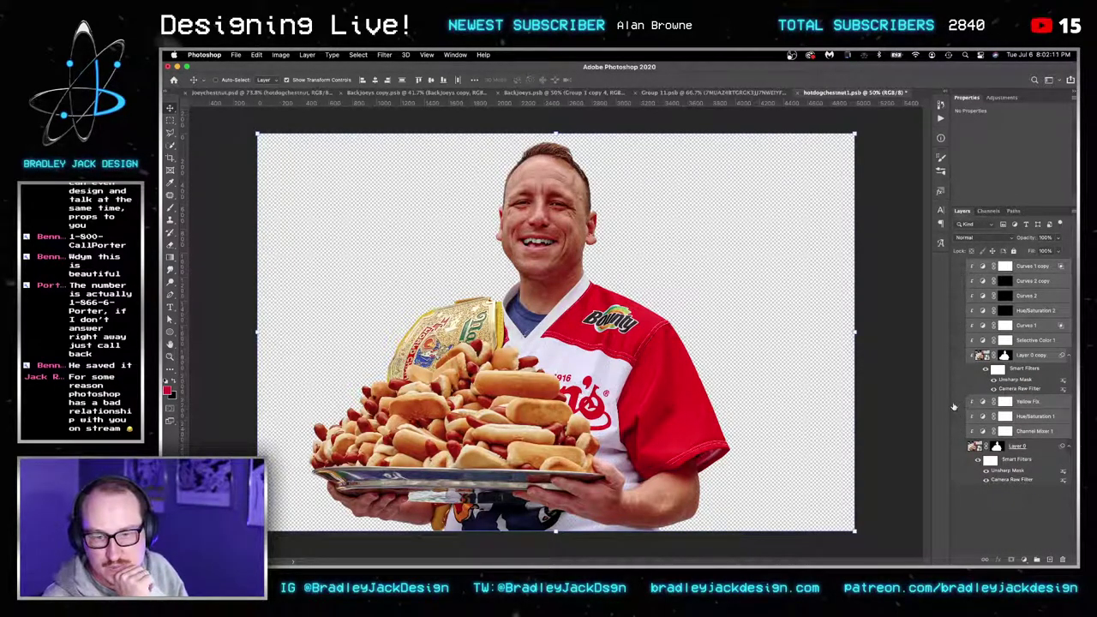
left_click(958, 445)
left_click(959, 445)
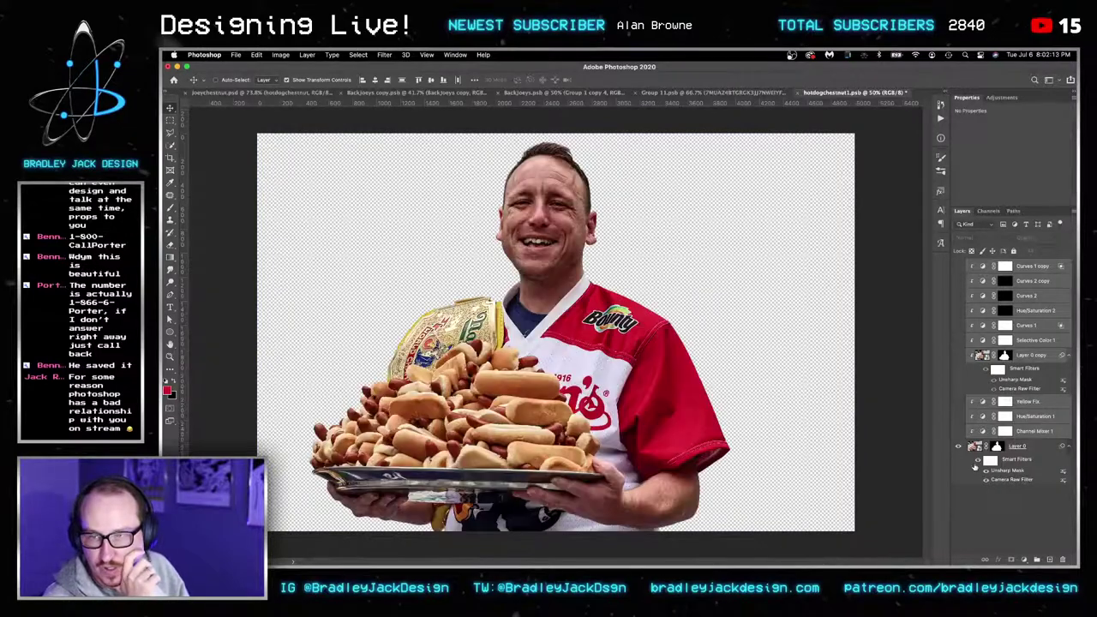
left_click(985, 480)
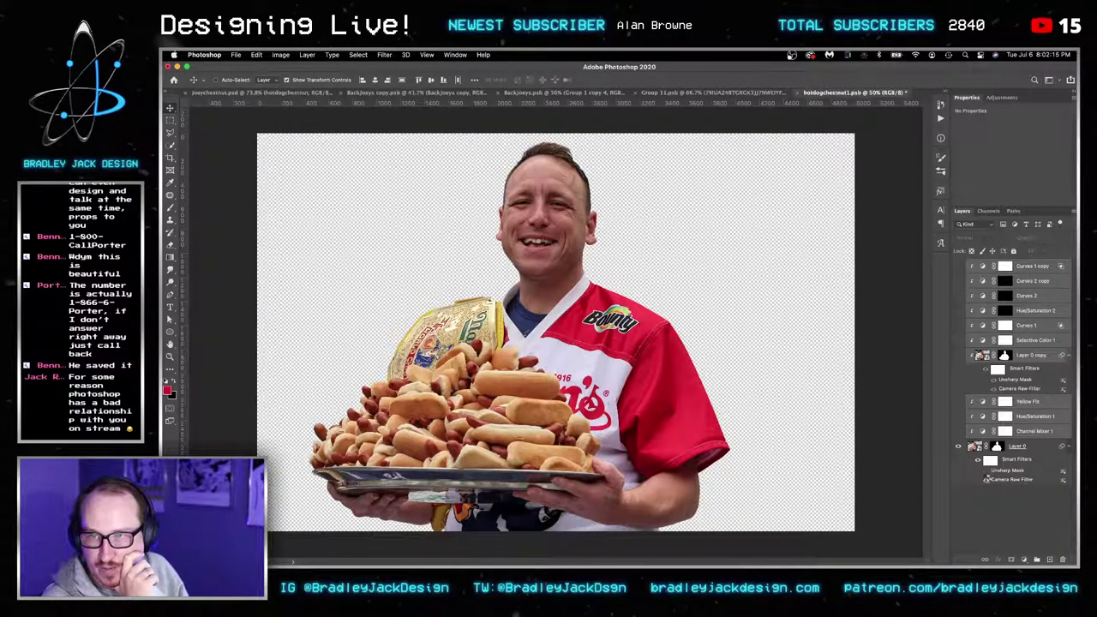
left_click(985, 480)
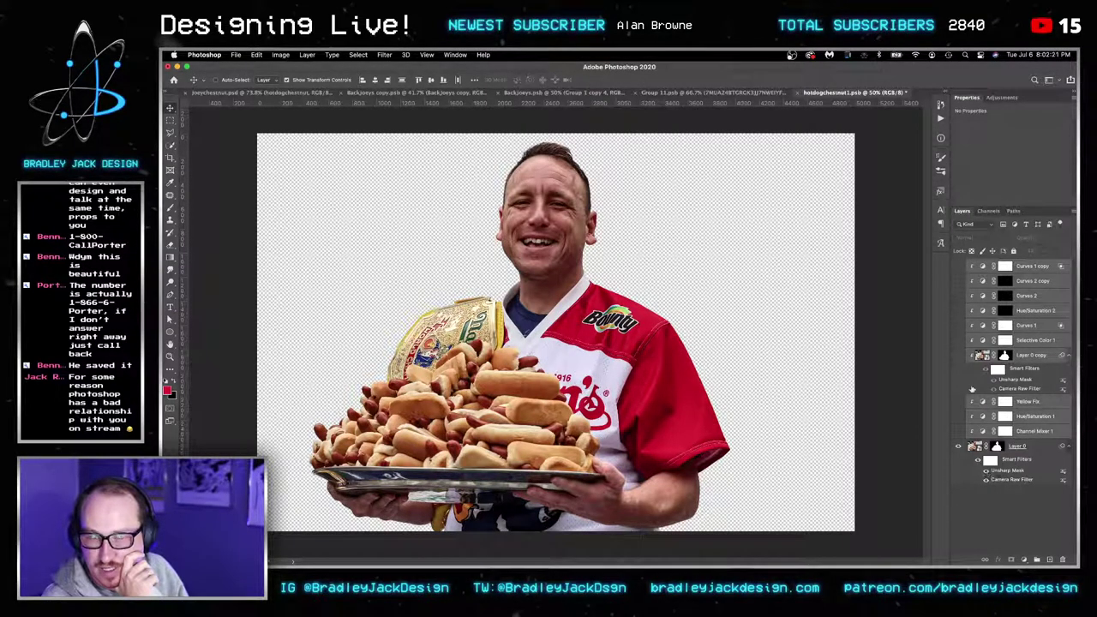
Apply a High Pass smart filter with a radius of 1.7 pixels to Layer 0.
left_click(1035, 447)
left_click(384, 55)
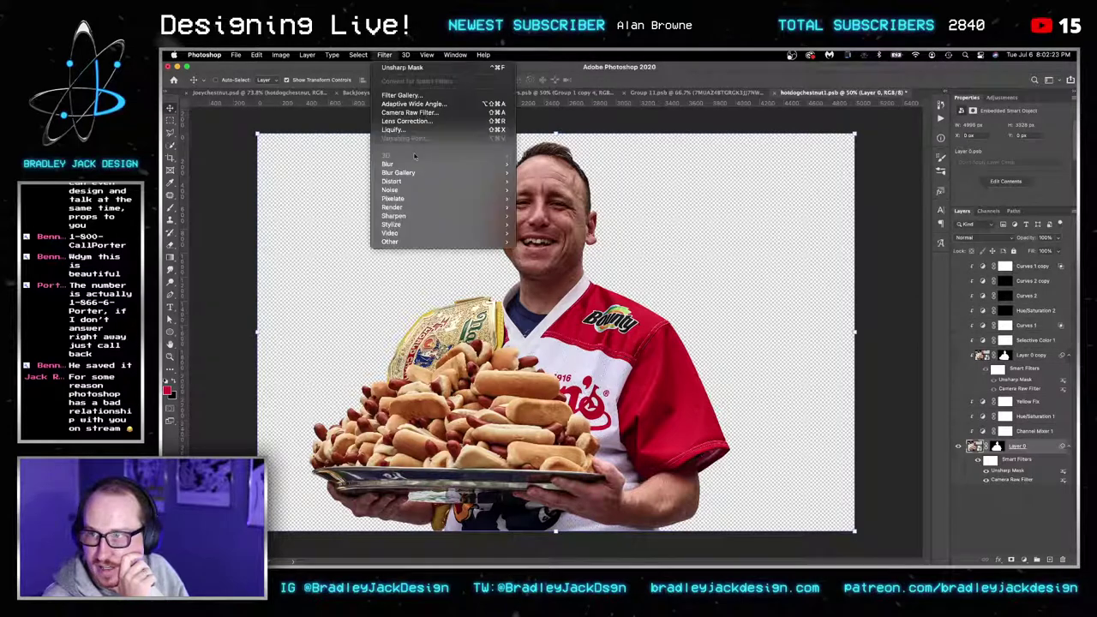
mouse_move(480, 241)
left_click(556, 250)
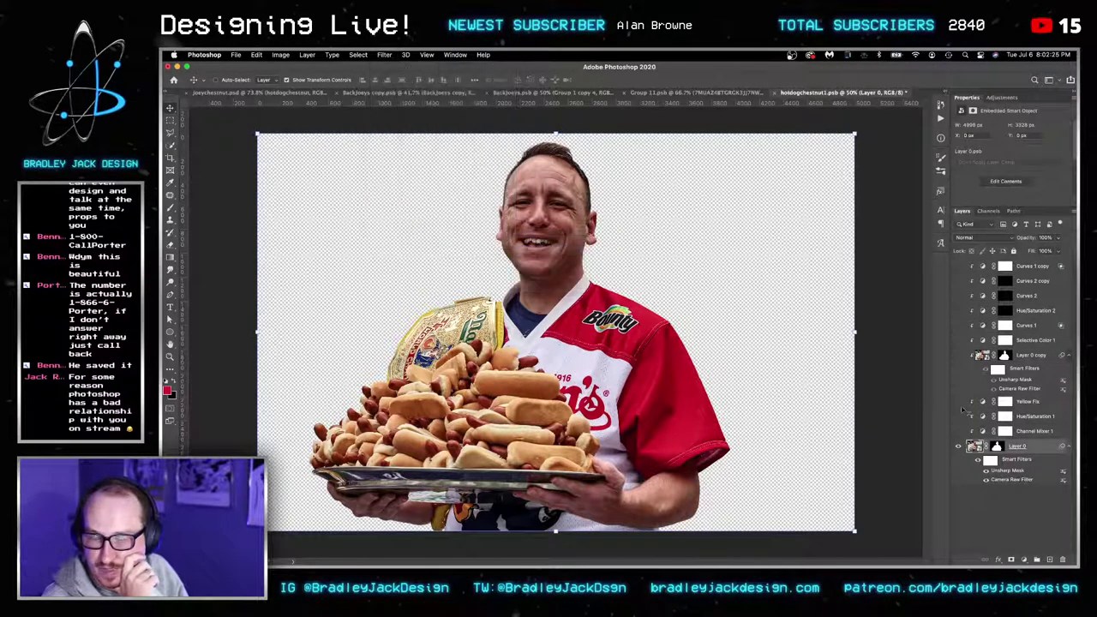
left_click_drag(592, 182, 677, 181)
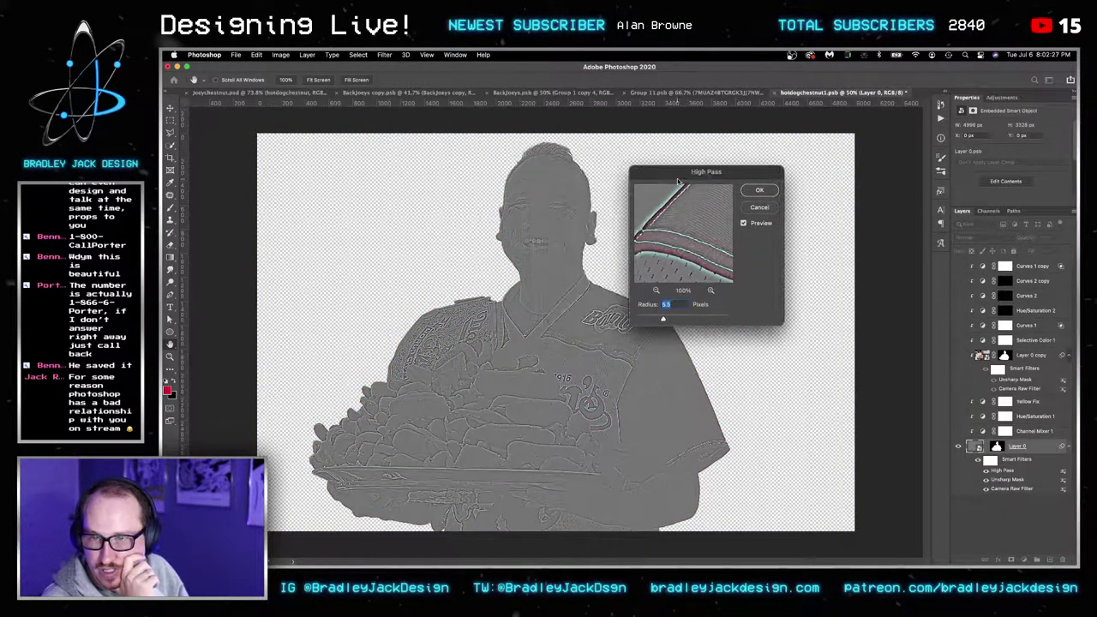
key("shift+Down")
key("shift+Down")
key("shift+Down")
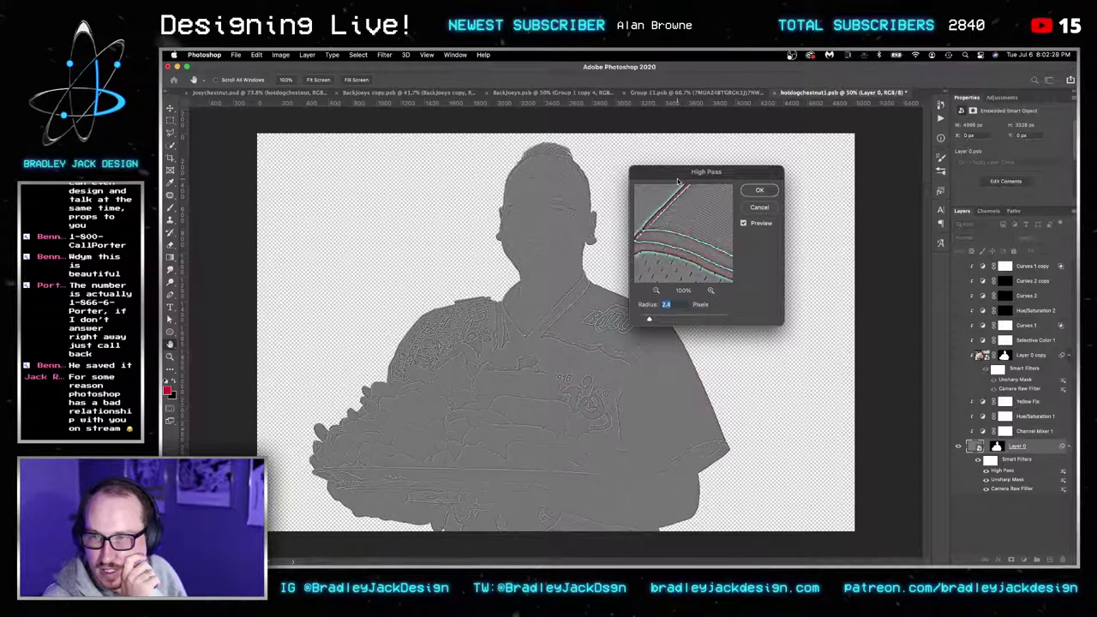
key("Down")
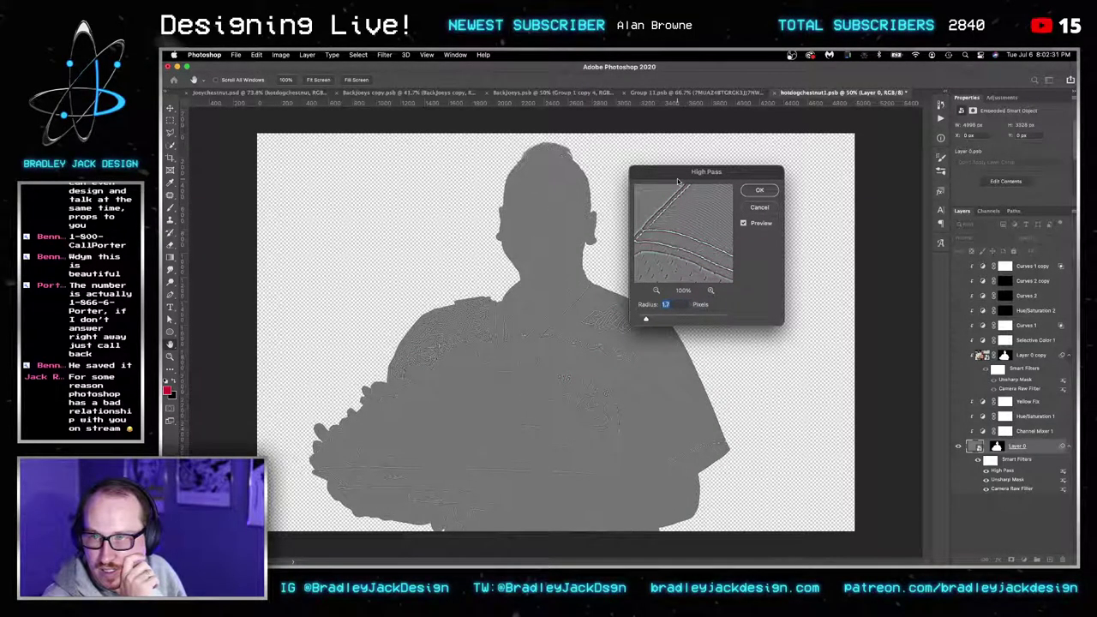
key("Return")
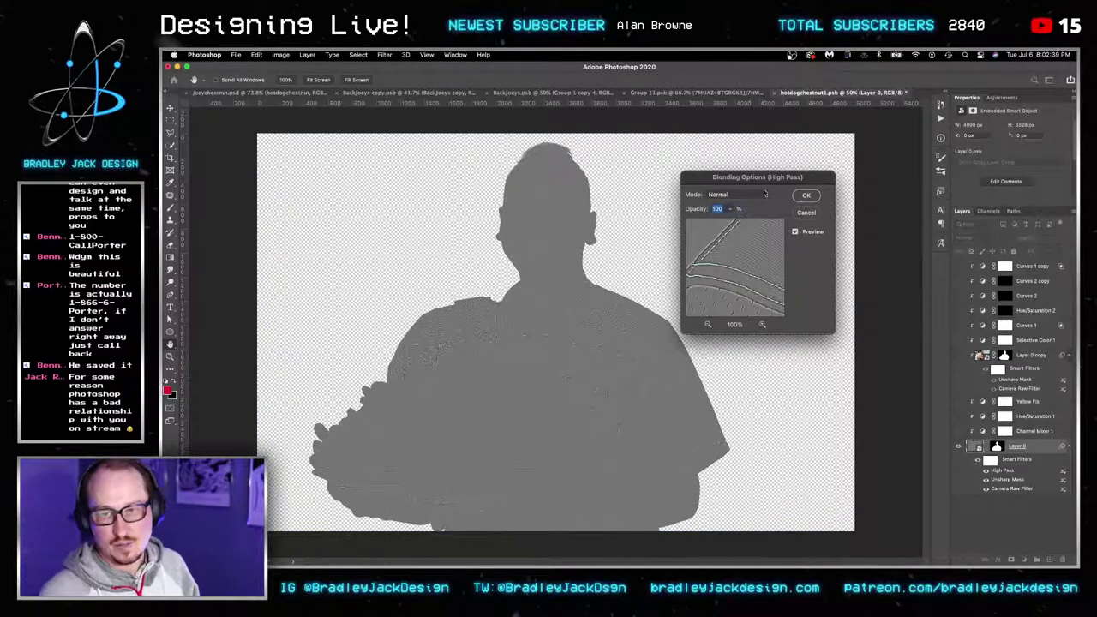
Set the High Pass filter's blending mode to Overlay.
left_click(751, 194)
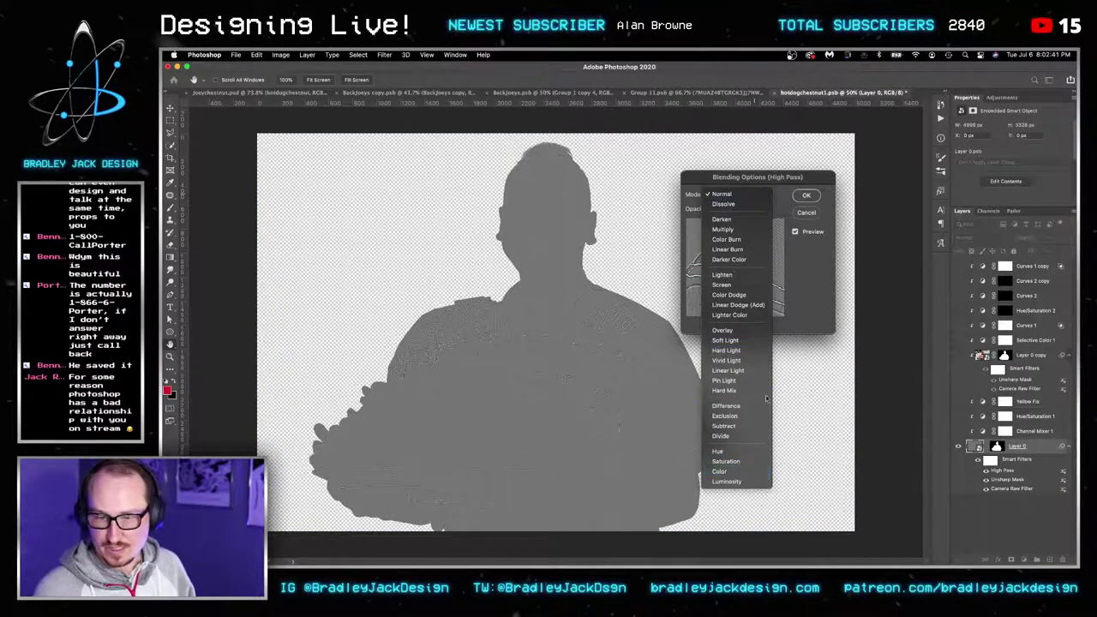
left_click(737, 330)
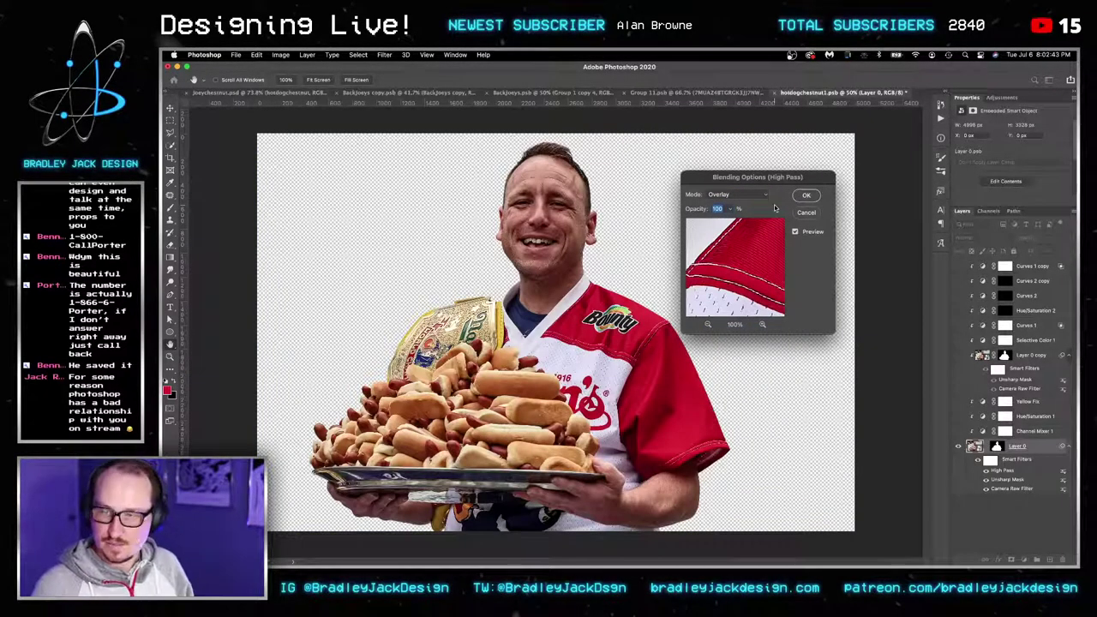
key("Return")
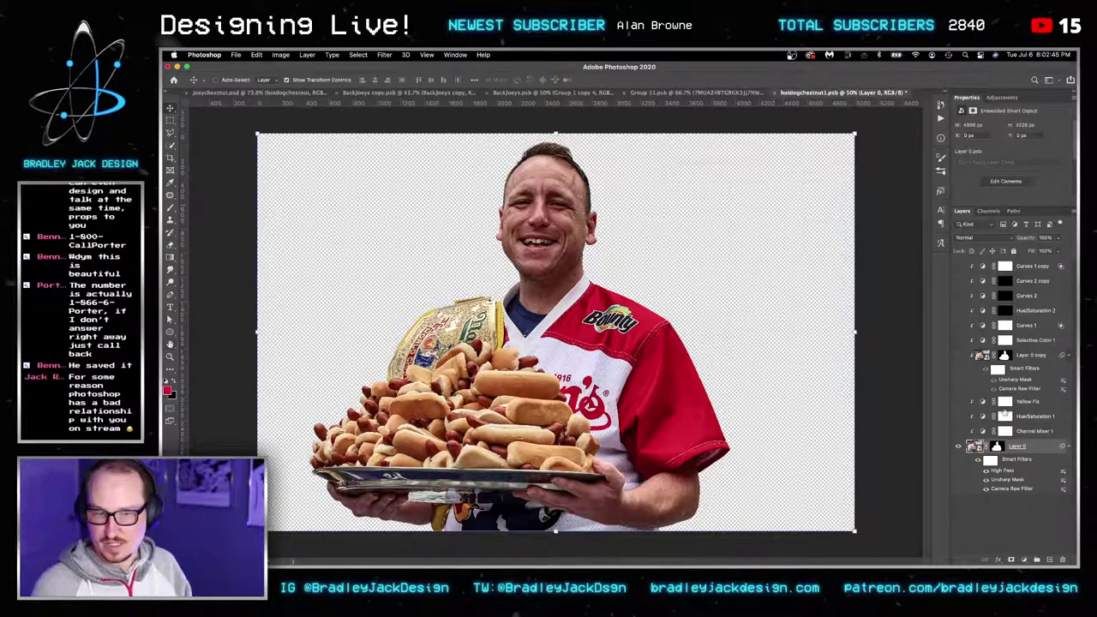
Show Channel Mixer 1, Hue/Saturation 1, Yellow Fix and Layer 0 copy, comparing the cutout with and without Layer 0 copy.
left_click(957, 416)
left_click(958, 402)
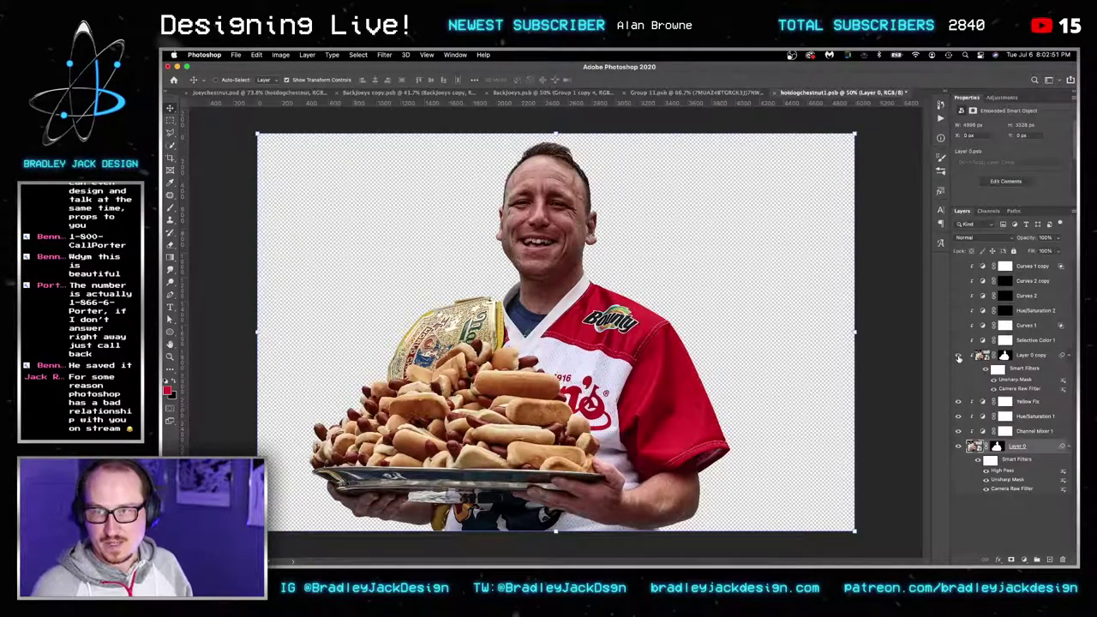
left_click(1030, 357)
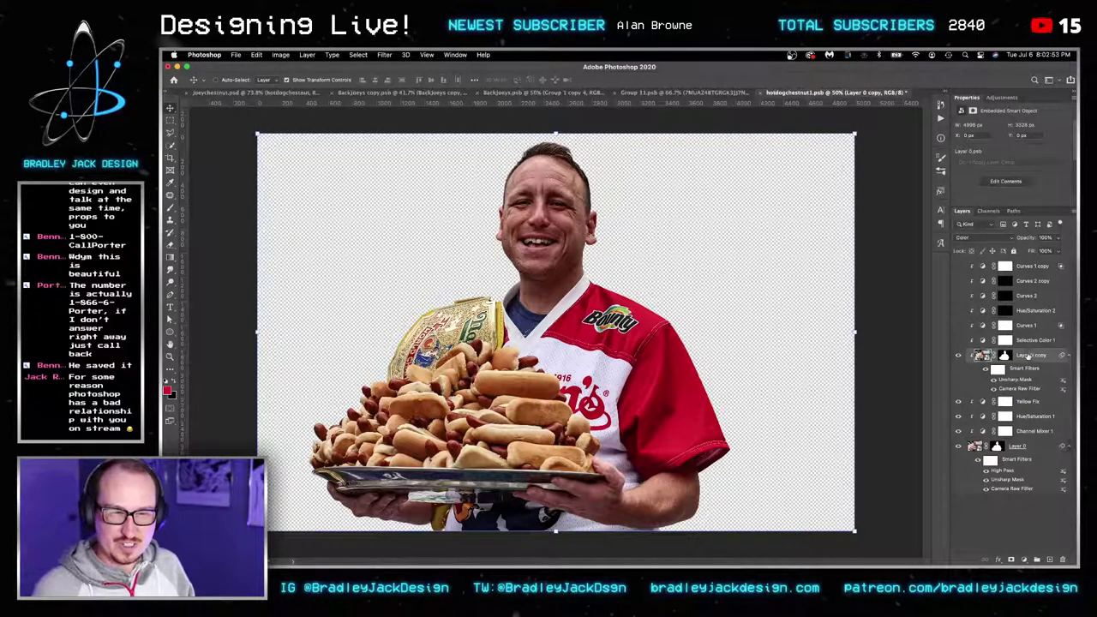
left_click(958, 355)
left_click(958, 355)
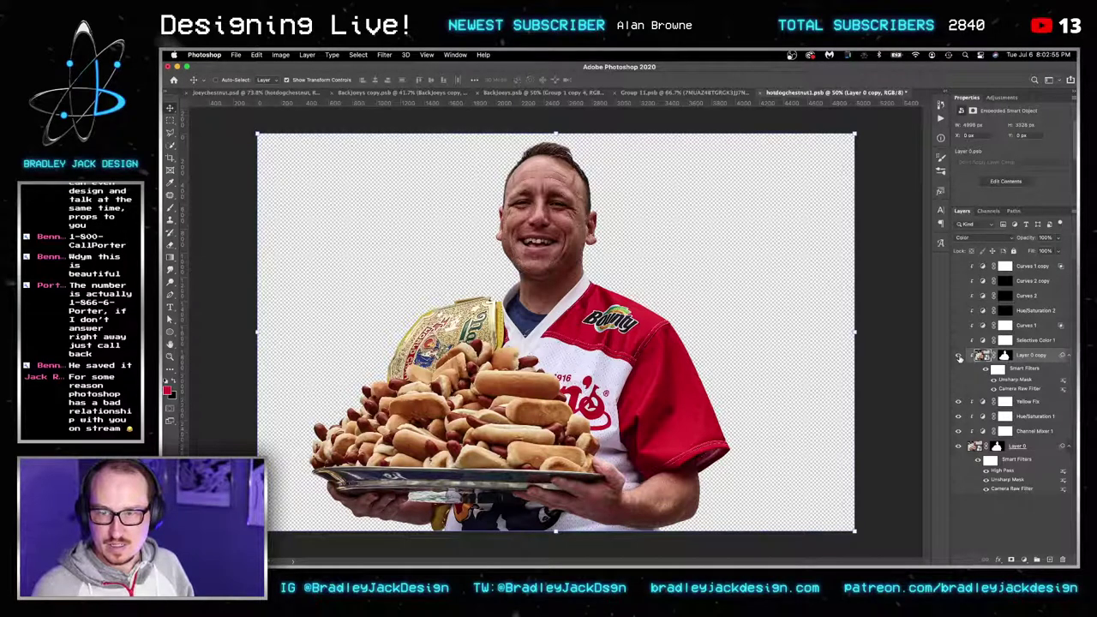
Compare Layer 0 copy's effect with the adjustments beneath it hidden, and restore those adjustments along with Selective Color 1.
left_click(958, 431)
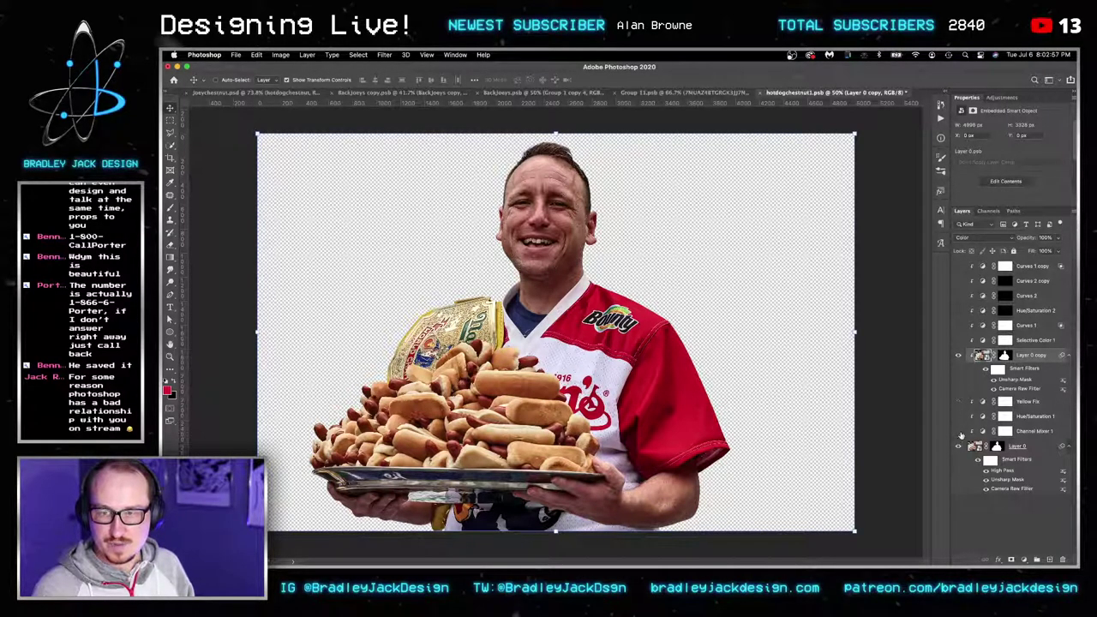
left_click(959, 356)
left_click(959, 355)
left_click(959, 356)
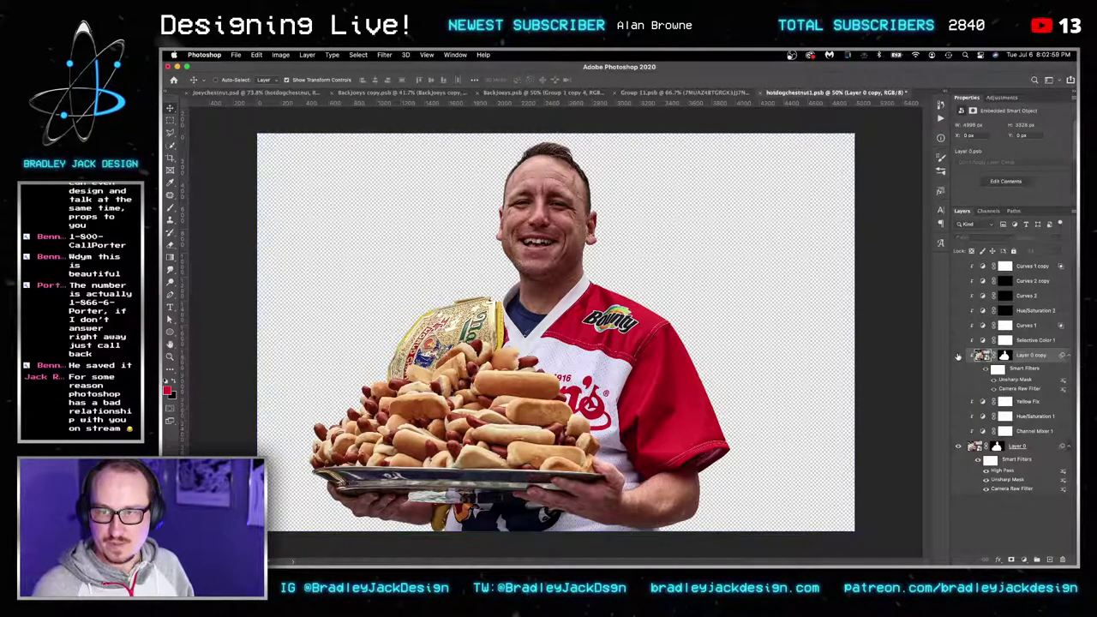
left_click(959, 356)
left_click(959, 401)
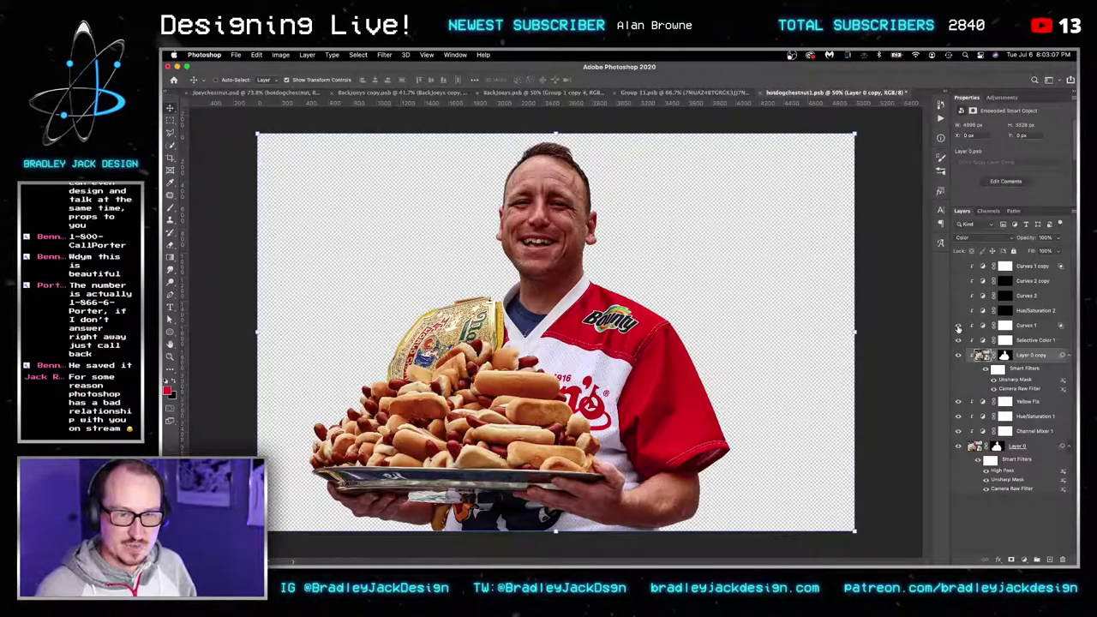
Compare the effect of Curves 1 and show all remaining adjustment layers up to Curves 1 copy.
left_click(958, 326)
left_click(958, 325)
left_click(958, 325)
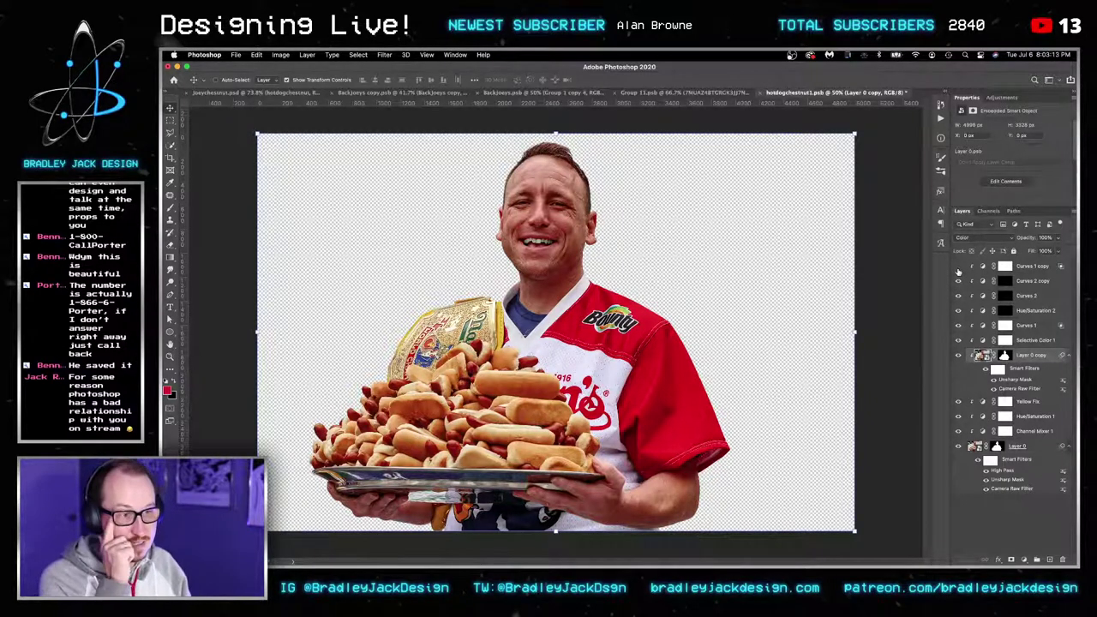
left_click(958, 266)
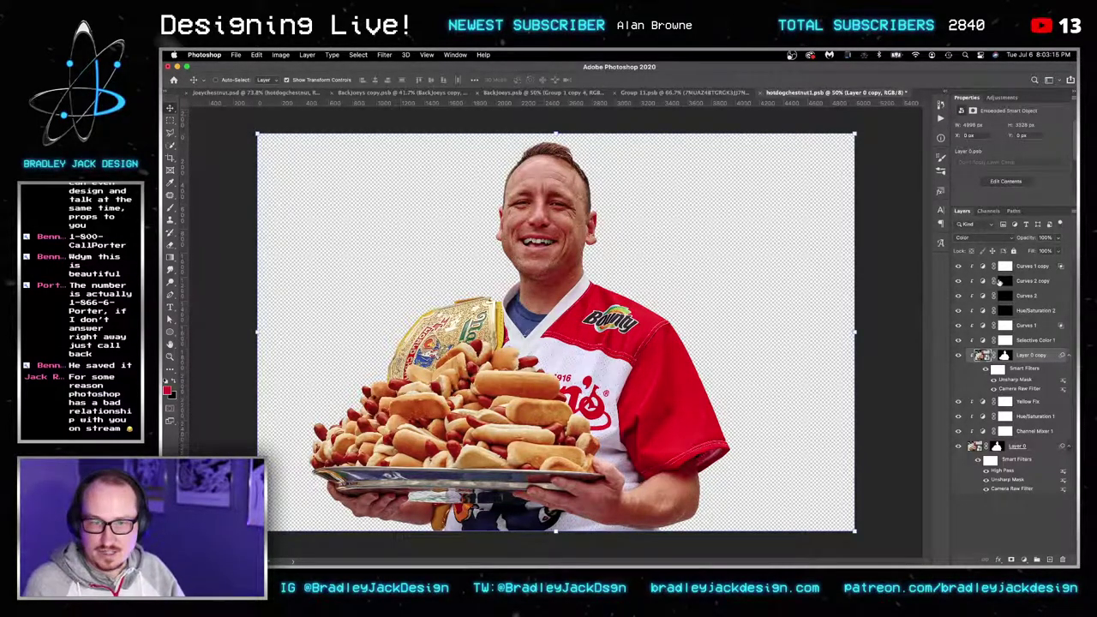
Add a Curves adjustment above Curves 2 copy, limited to the same masked eyes and teeth, and raise its curve to brighten them.
left_click(1005, 310)
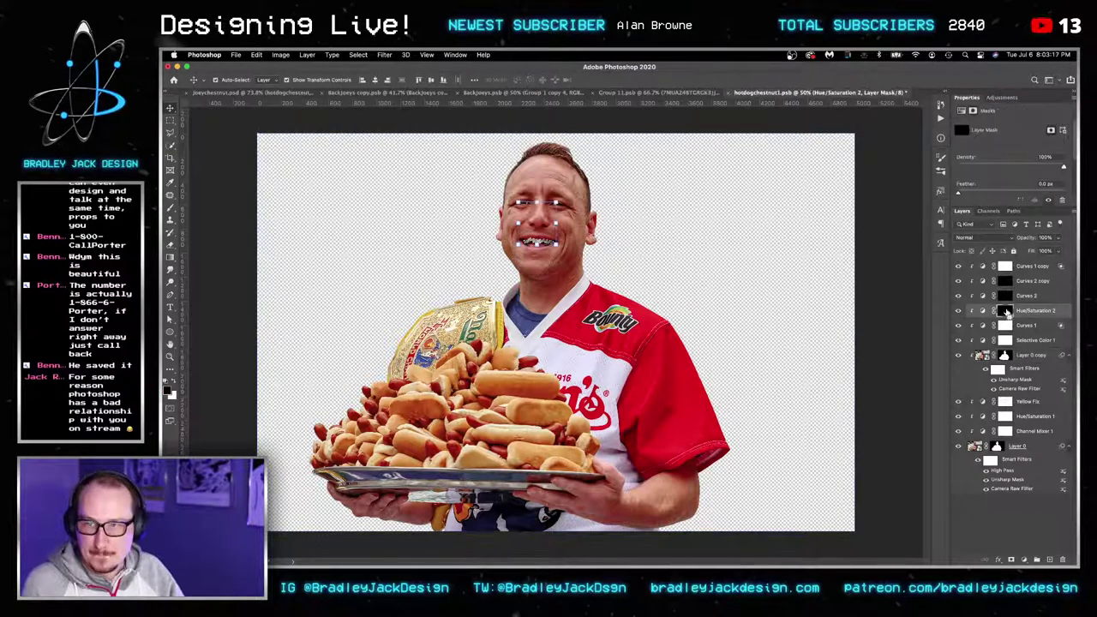
left_click(1005, 282)
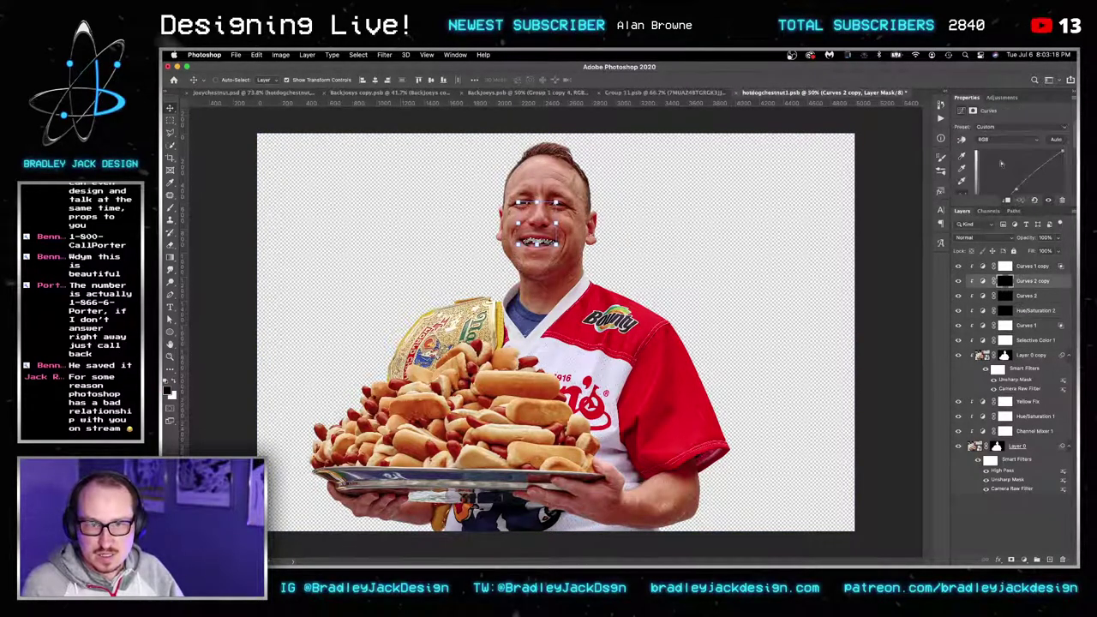
left_click(997, 97)
left_click(998, 119)
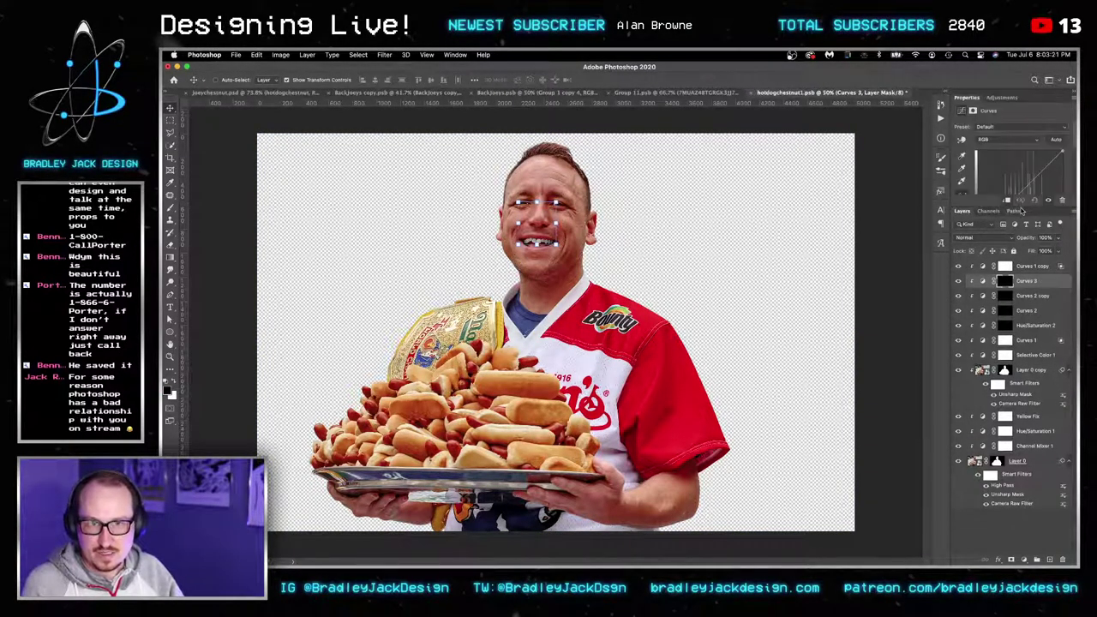
mouse_move(1020, 206)
left_mouse_down()
mouse_move(1020, 255)
mouse_move(1009, 189)
left_mouse_up()
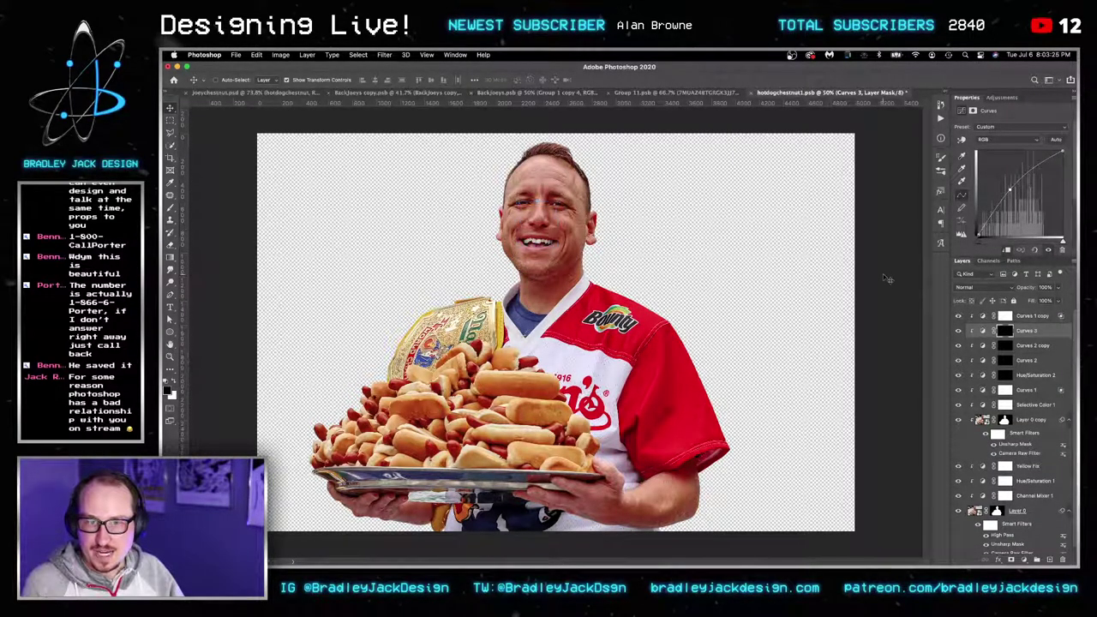
Save the edited cutout smart object and return to the joeychestnut.psd poster, saving it too.
key("super+s")
key("ctrl+Tab")
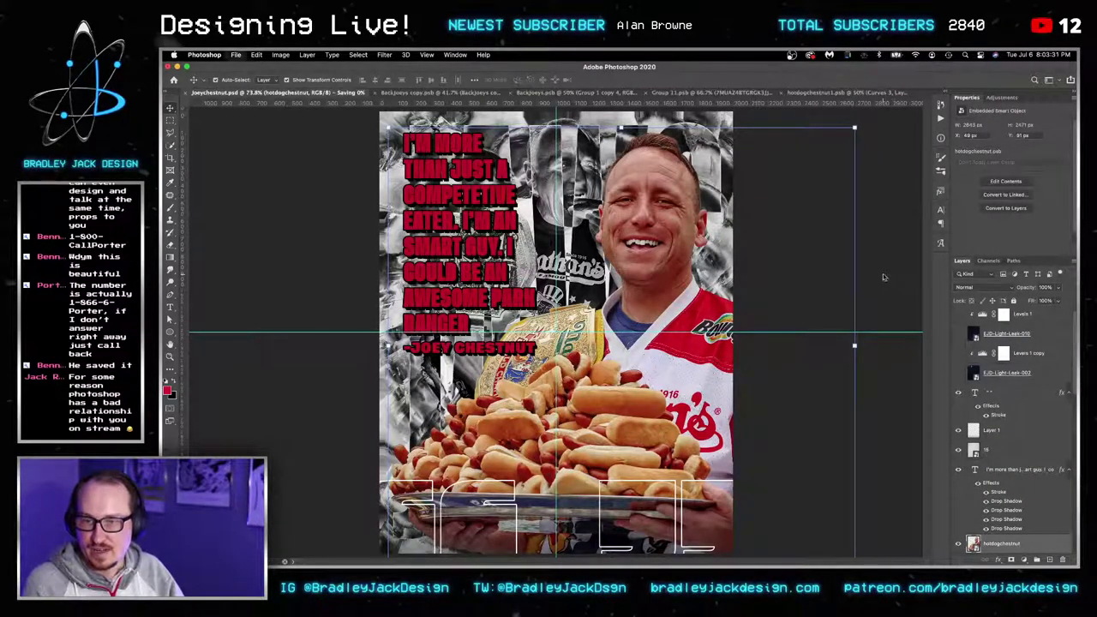
key("super+s")
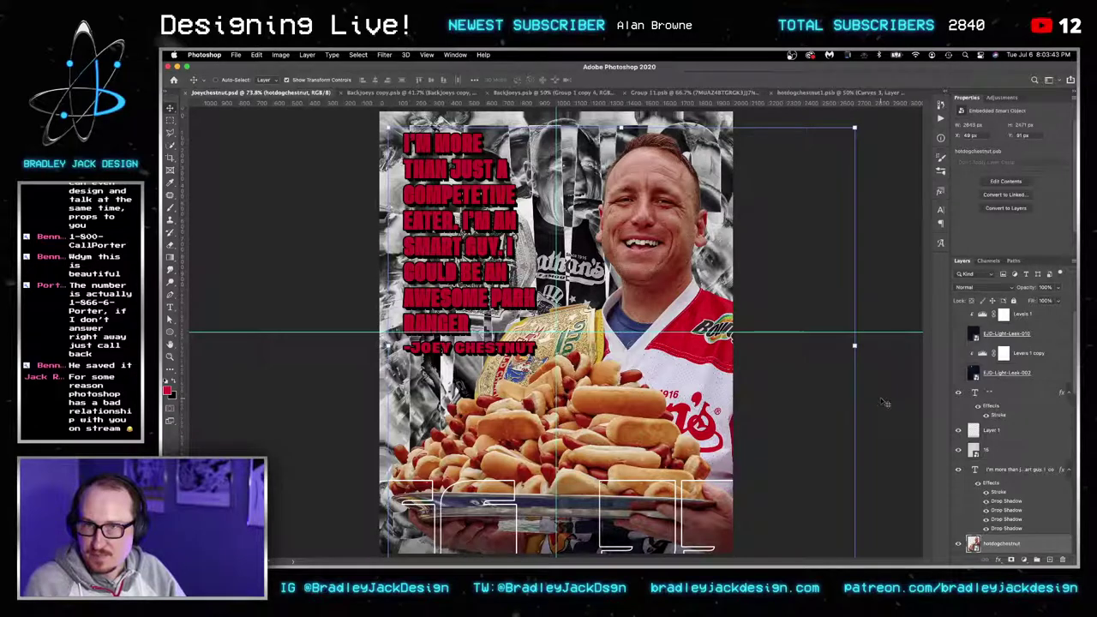
Enlarge the hotdogchestnut cutout slightly to about 2526 px high on the poster and save the document.
left_click_drag(856, 127, 886, 108)
key("super+minus")
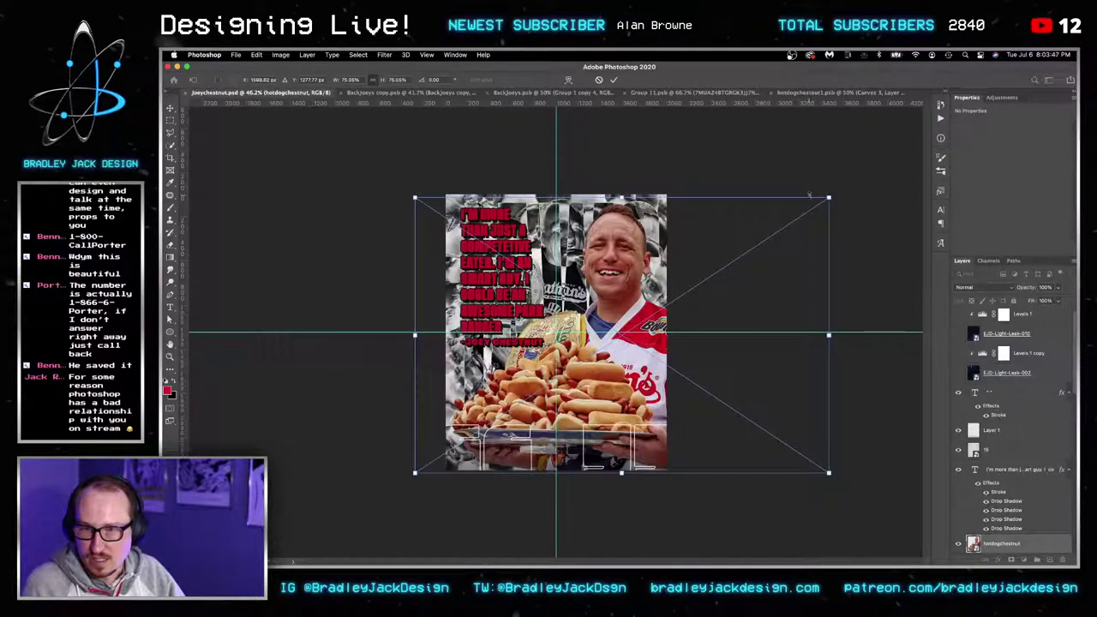
left_click_drag(832, 195, 837, 192)
key("Return")
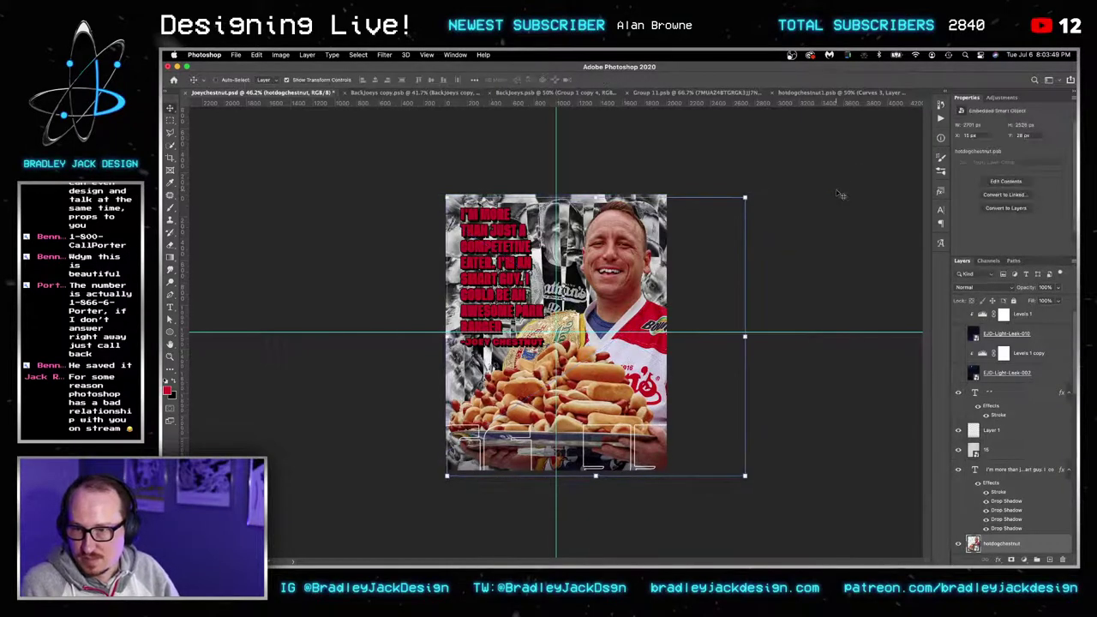
key("z")
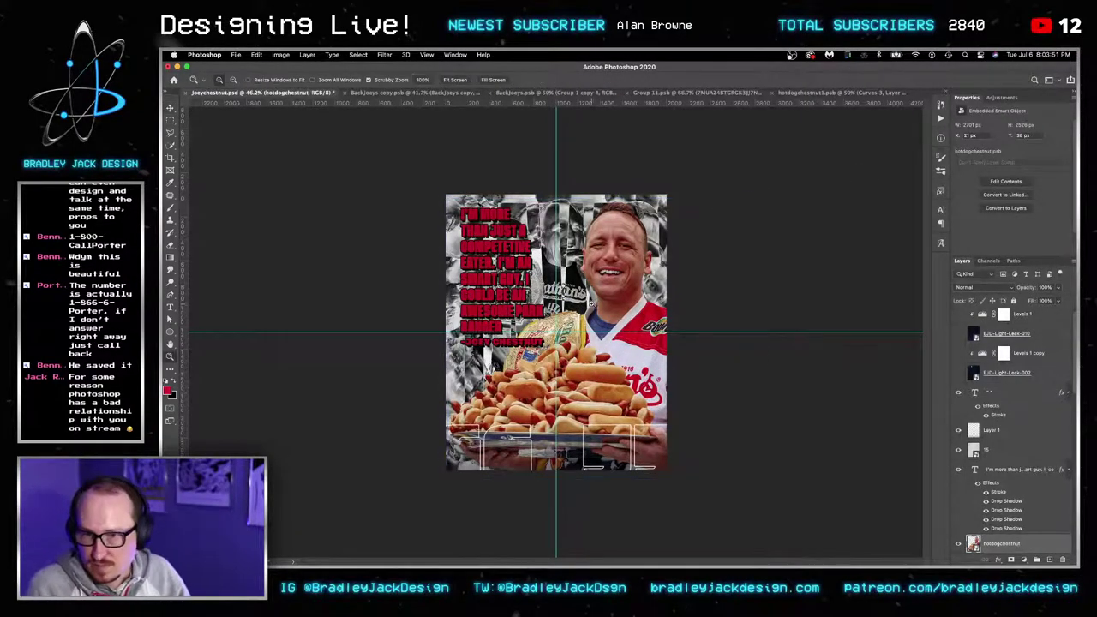
left_click(591, 304)
left_click(591, 303)
key("super+s")
key("v")
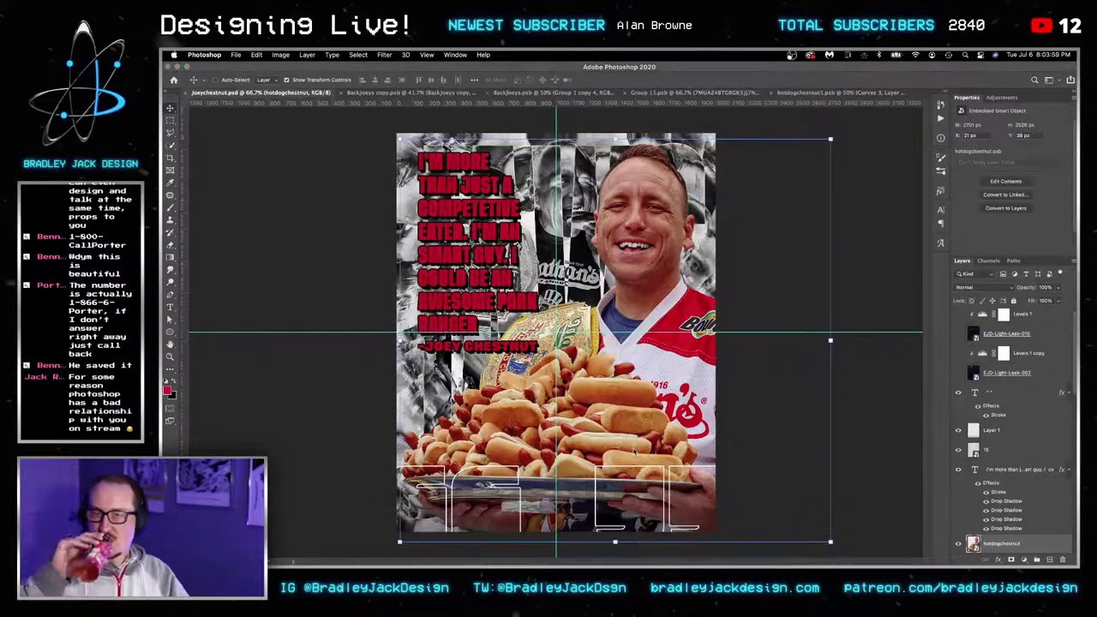
Switch to Adobe Bridge, preview Paper and Cardboard_018.jpg full screen, and place it into the Photoshop poster.
key("super+Tab")
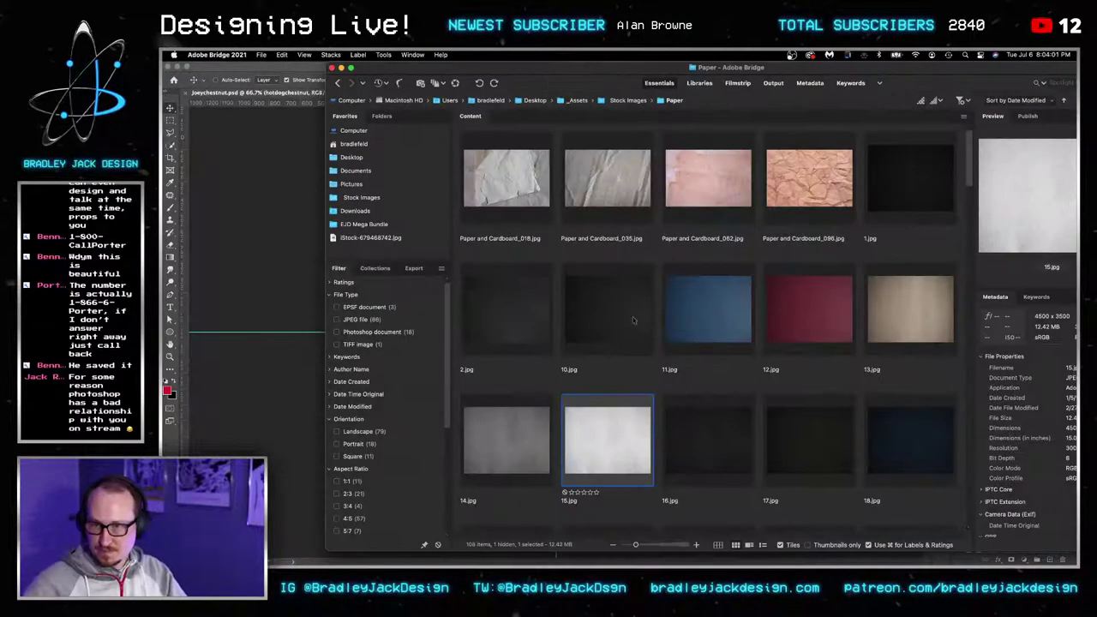
left_click(531, 199)
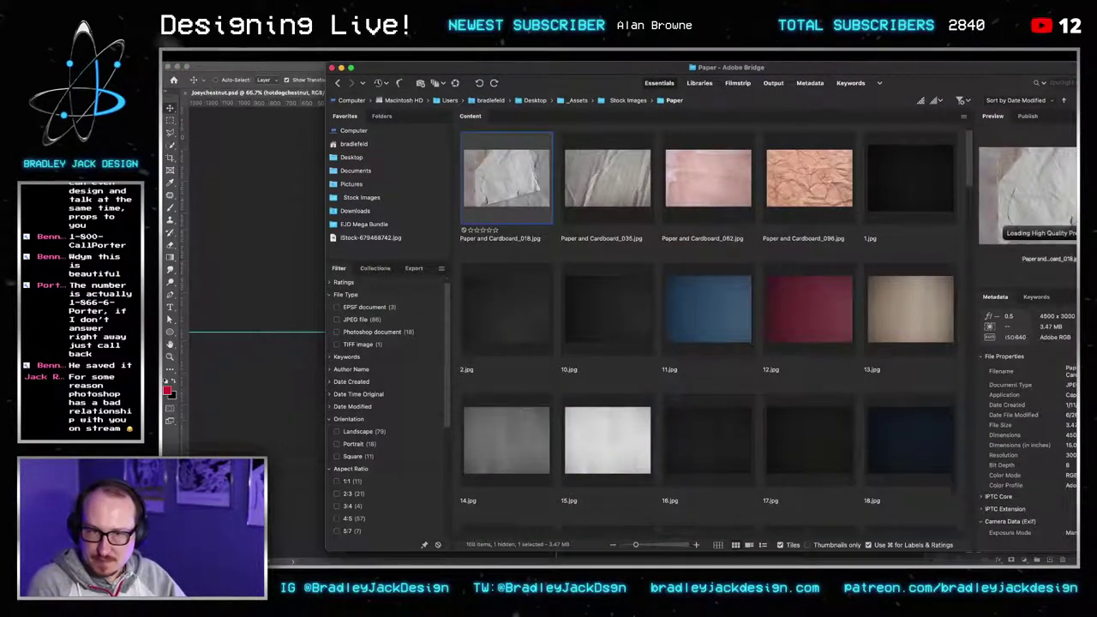
key("space")
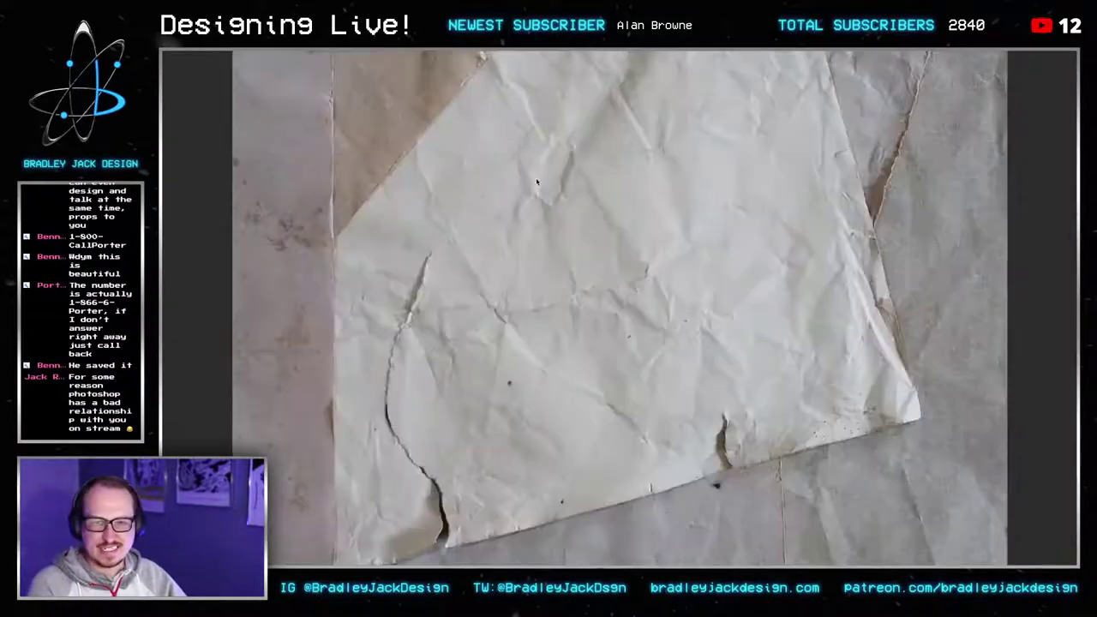
key("space")
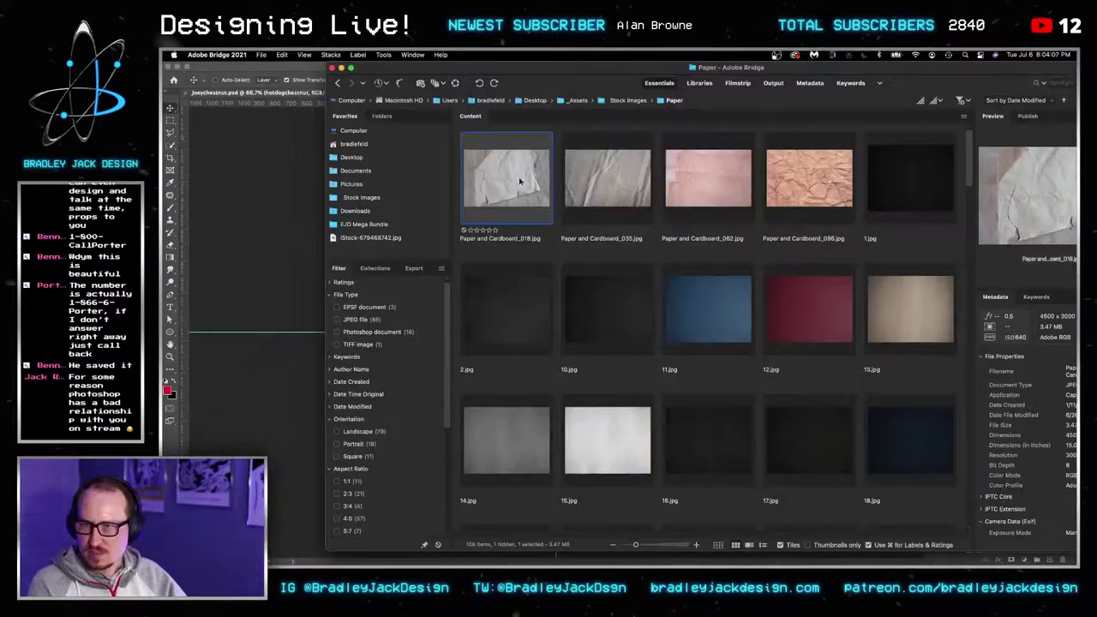
left_click_drag(519, 180, 278, 252)
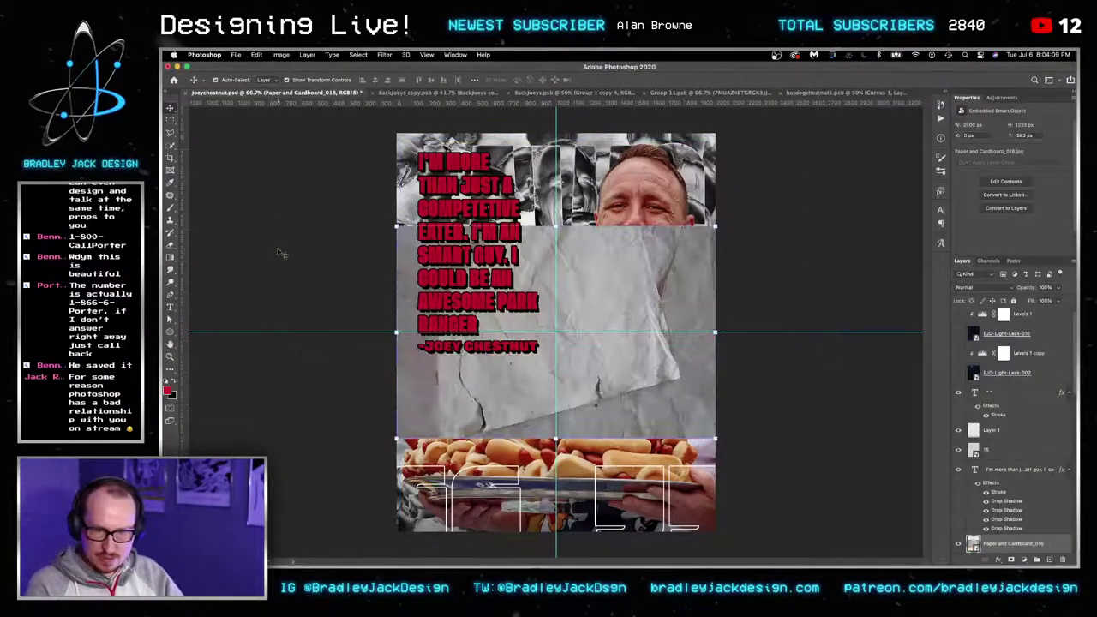
Move Paper and Cardboard_018 above the text layers and turn it into an inverted overlay with the Screen blending mode.
key("super+shift+]")
key("super+[")
key("super+[")
key("super+[")
key("Return")
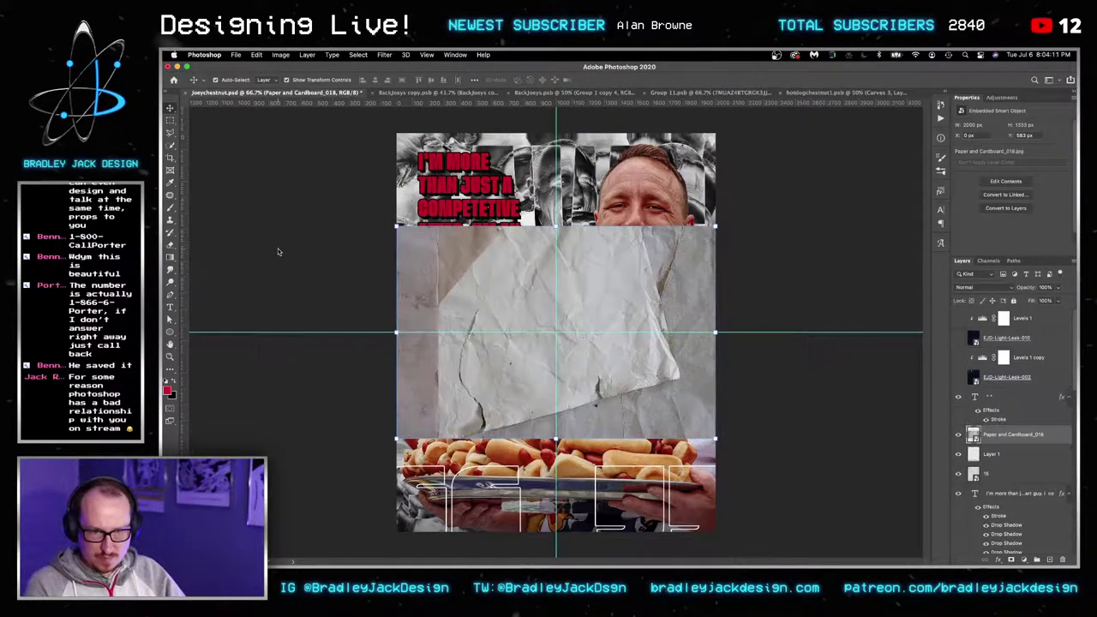
key("super+i")
key("alt+shift+s")
Scale the paper texture to 68.76% and rotate it -15° so it covers the whole poster.
key("super+t")
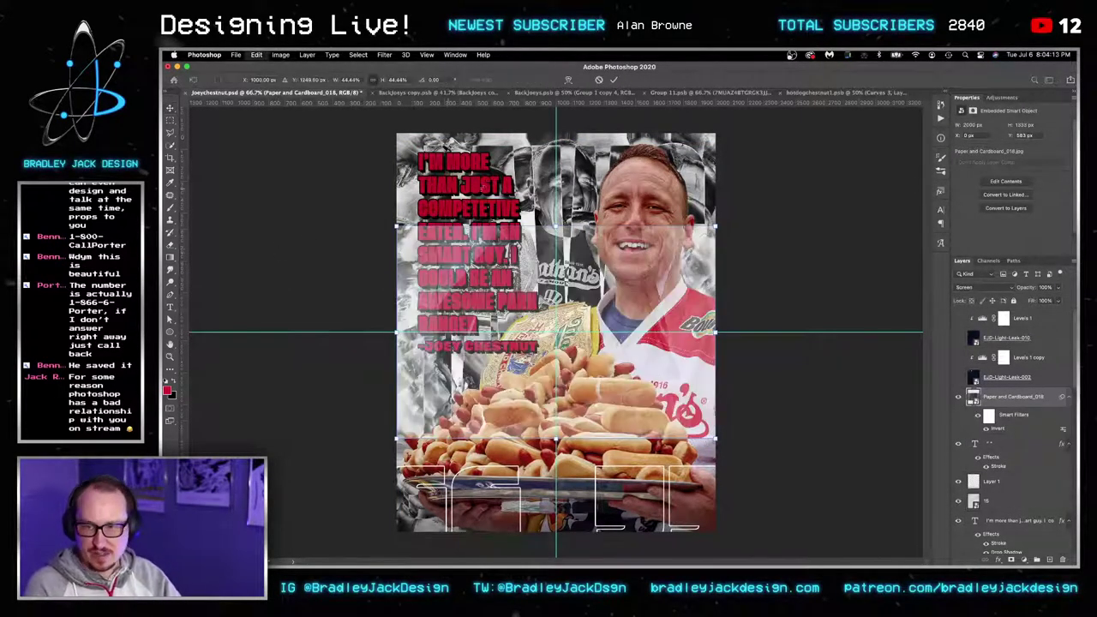
left_click_drag(734, 230, 742, 94)
key("Return")
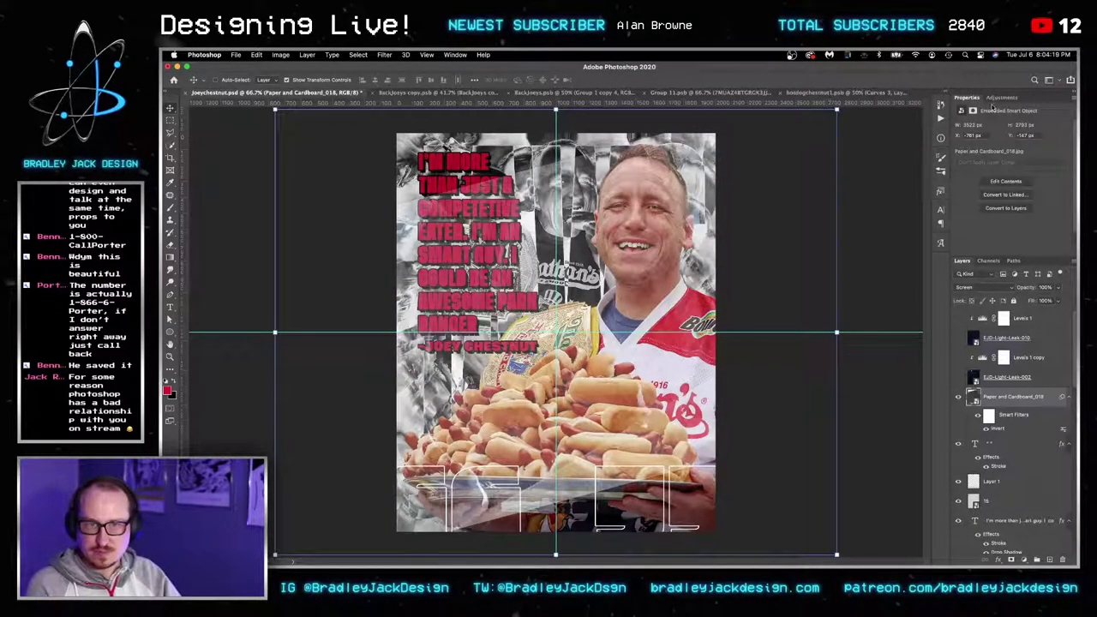
Add a Levels adjustment clipped to the paper texture, with input black at 54 and input white at 168.
left_click(995, 98)
left_click(990, 119)
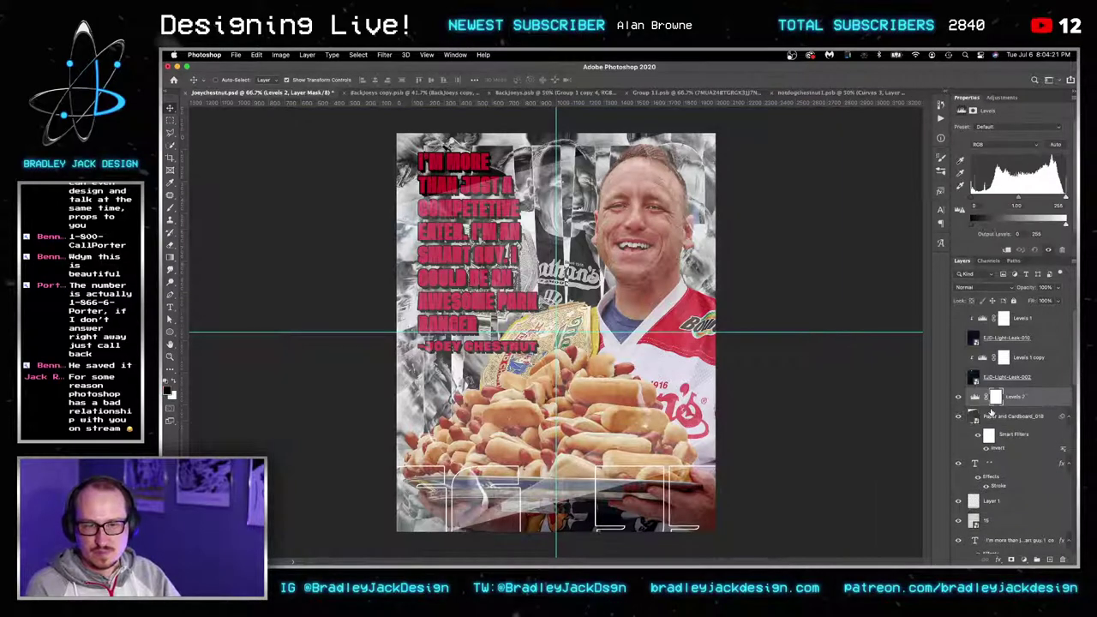
left_click(990, 412, "alt")
left_click_drag(984, 199, 992, 199)
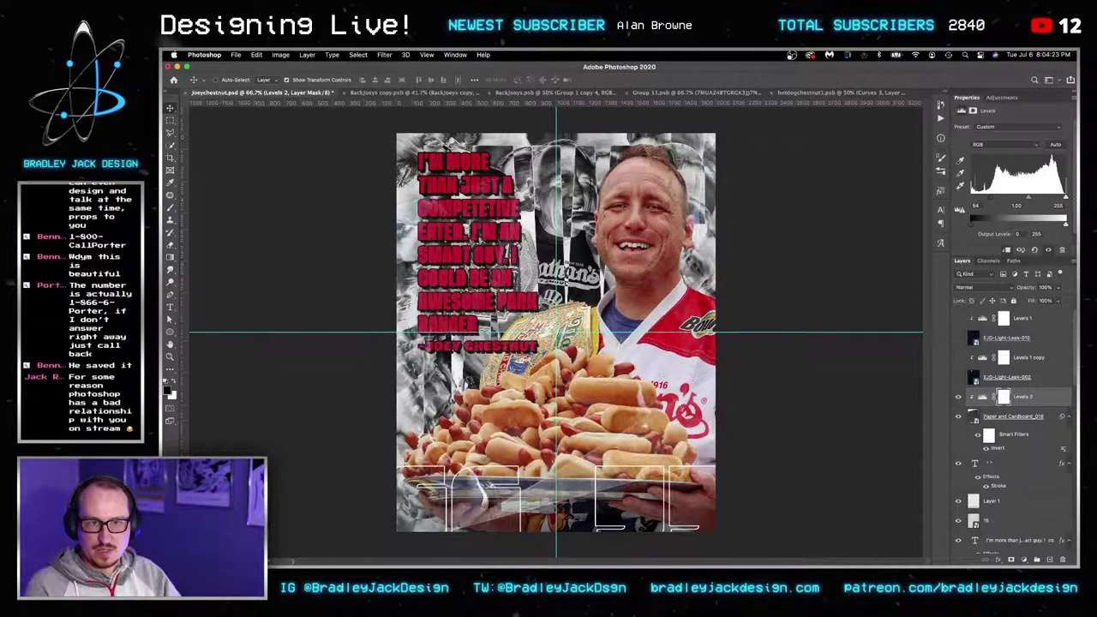
left_click_drag(1066, 198, 1029, 199)
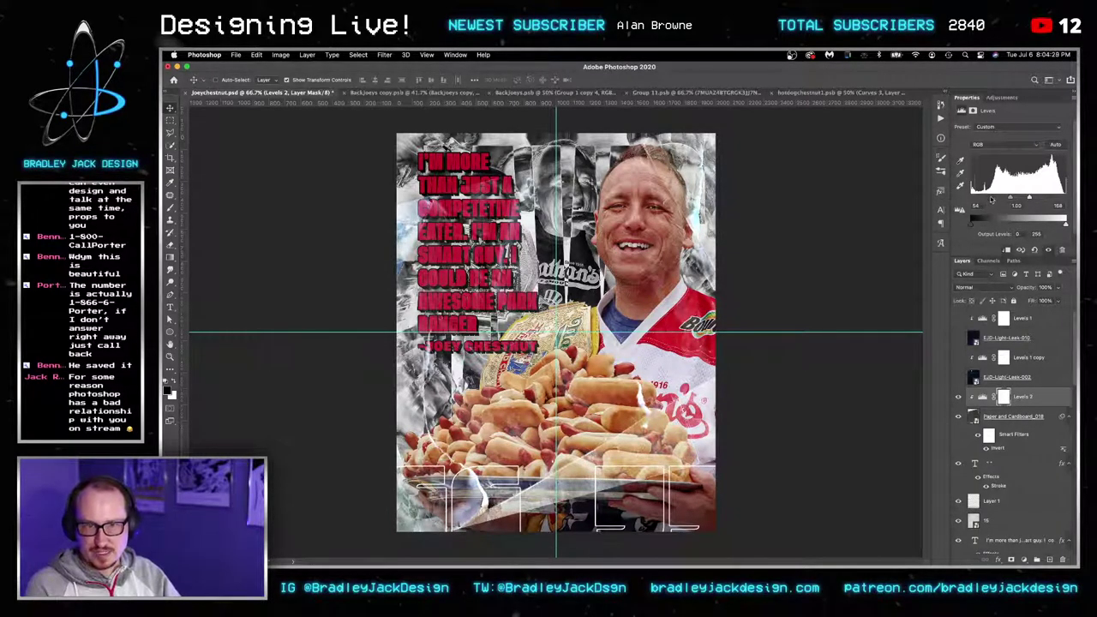
Rotate the Paper and Cardboard_018 texture to -90° so it stands upright over the poster.
left_click(1013, 416)
key("super+t")
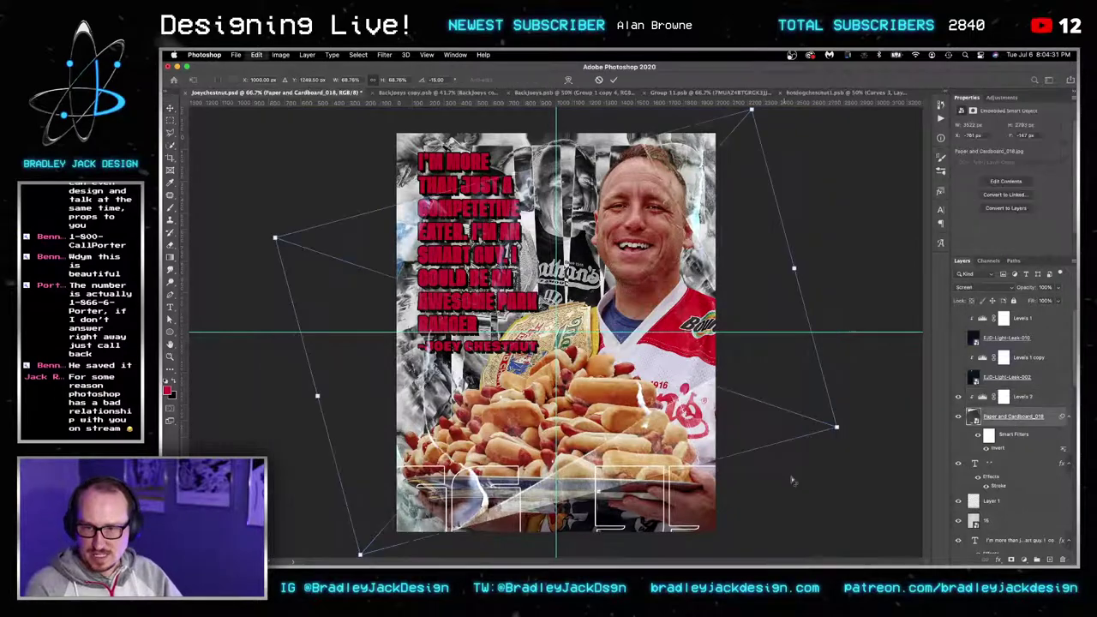
left_click_drag(791, 480, 675, 159)
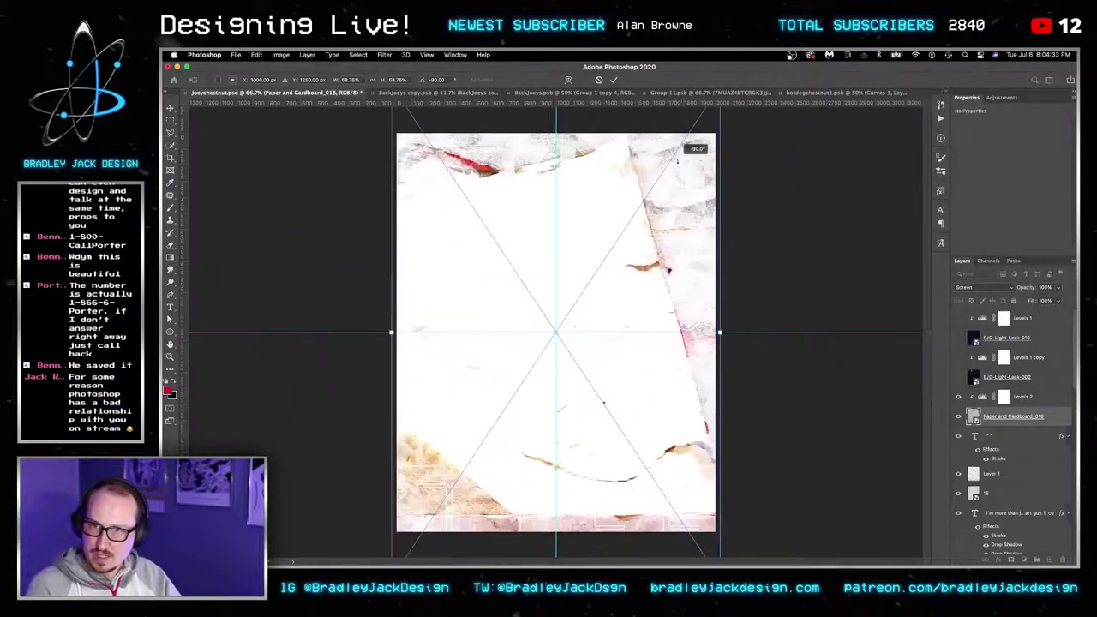
key("Return")
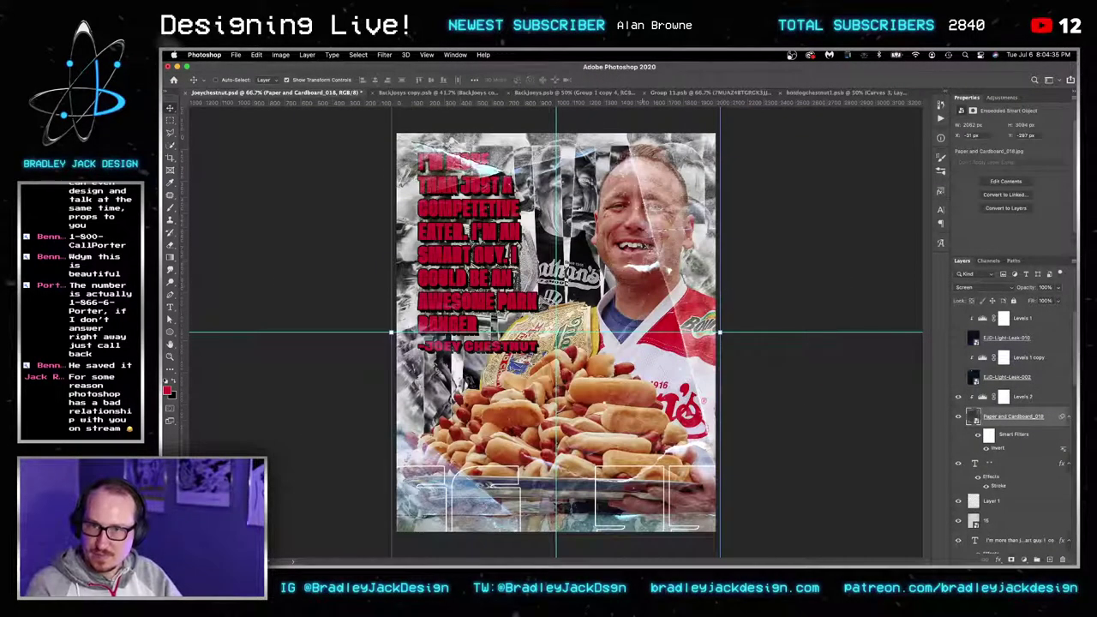
Rotate the paper texture to 90° and scale it to about 82.7% so it extends past the poster edges.
key("super+minus")
key("super+minus")
left_click_drag(710, 203, 417, 526)
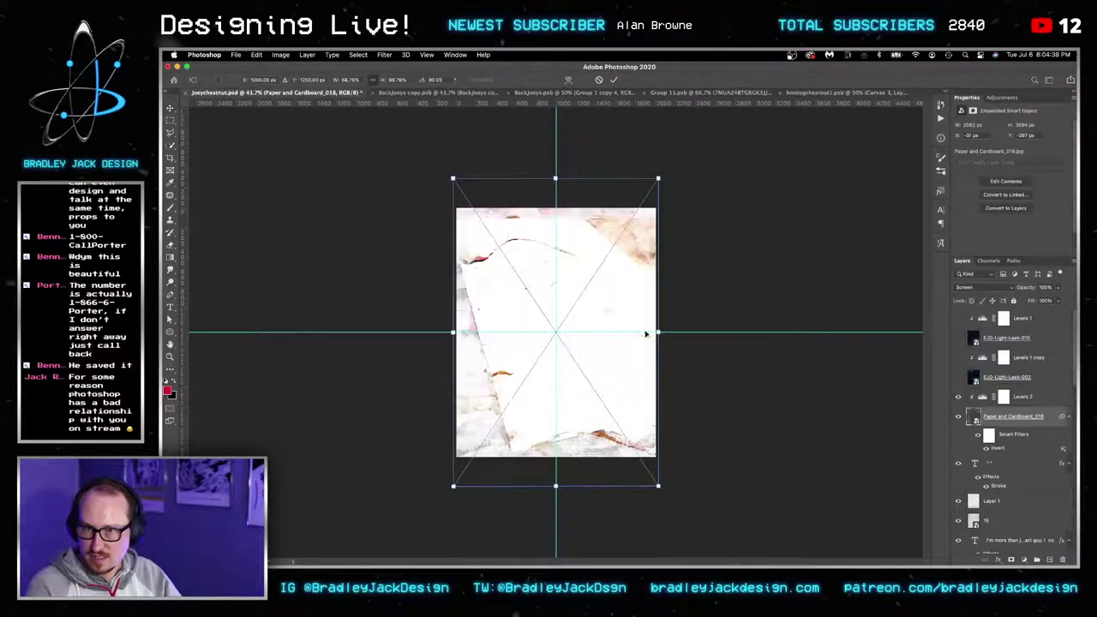
left_click_drag(665, 179, 687, 150)
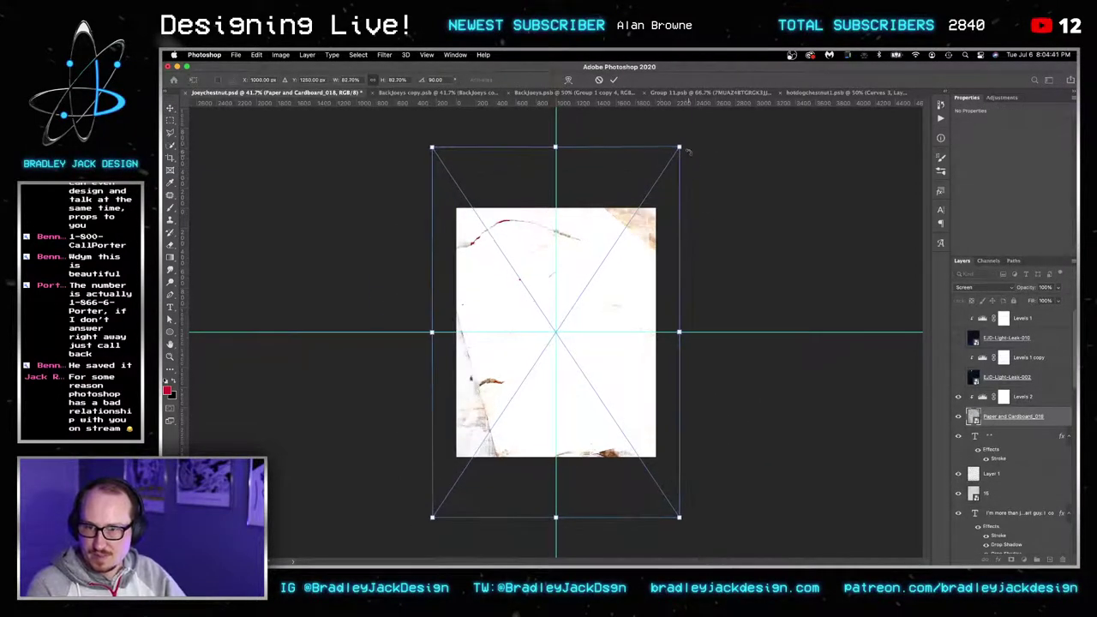
key("Return")
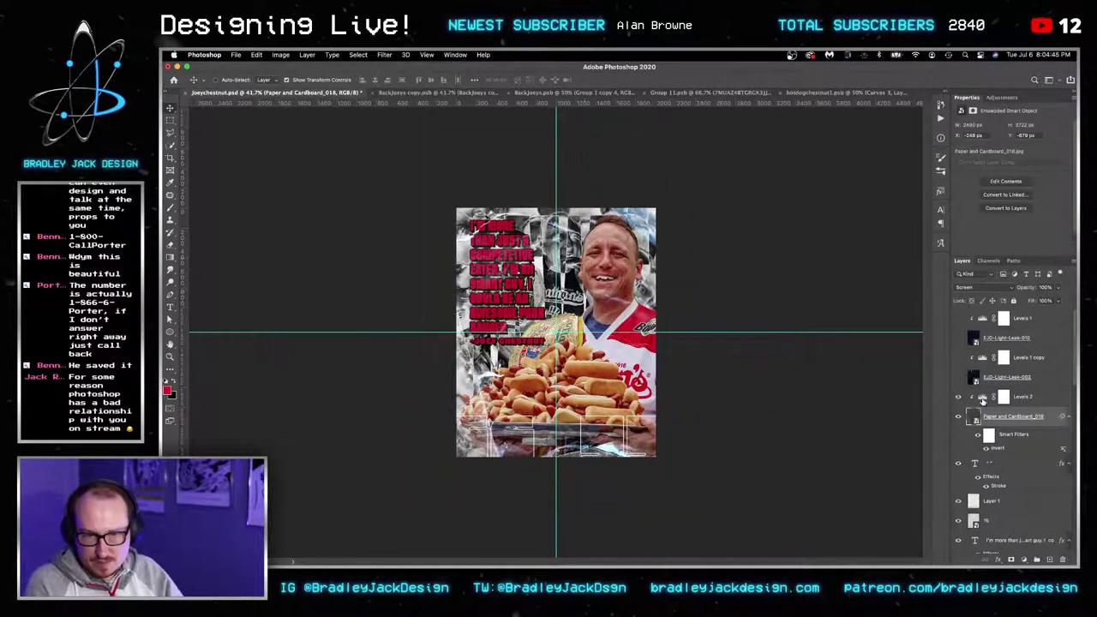
Tighten the paper texture's Levels input range to 83 and 141, and delete that adjustment layer.
left_click(982, 397)
left_click_drag(998, 199, 1024, 199)
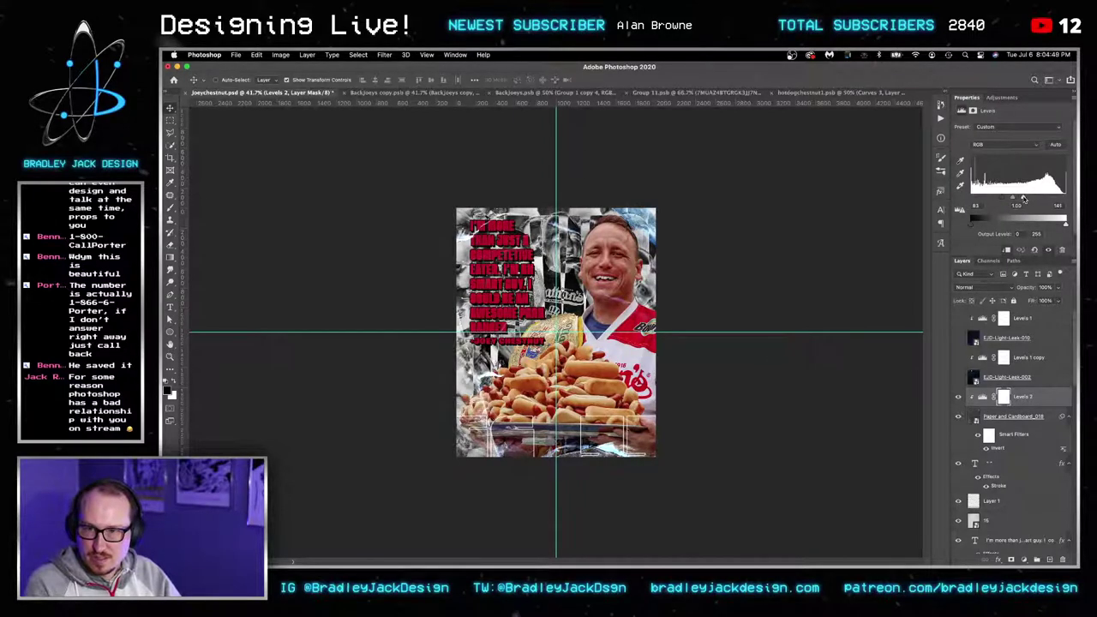
left_click(1004, 418)
left_click(1014, 397)
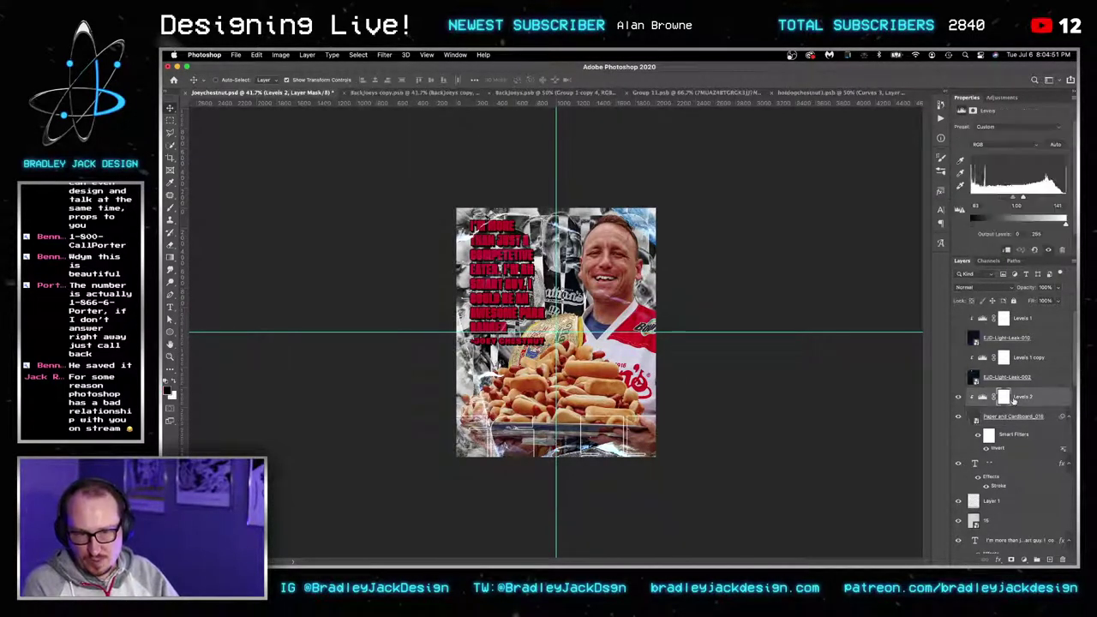
key("BackSpace")
Create a new layer directly beneath the paper texture and fill it with black.
left_click(1011, 442)
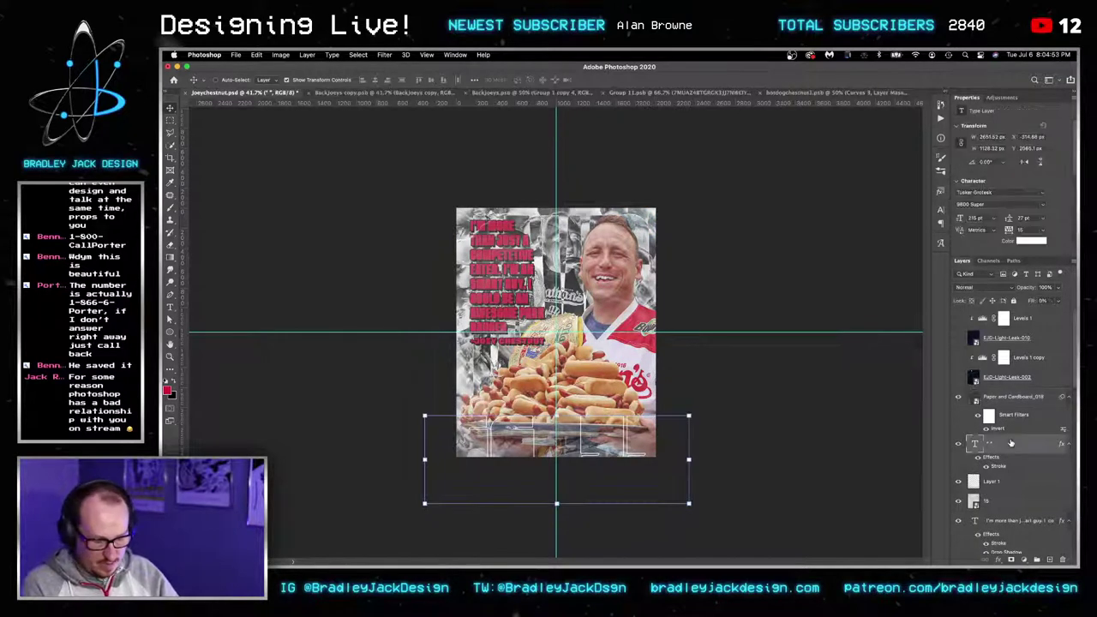
key("super+shift+alt+n")
key("g")
key("x")
key("alt+BackSpace")
key("v")
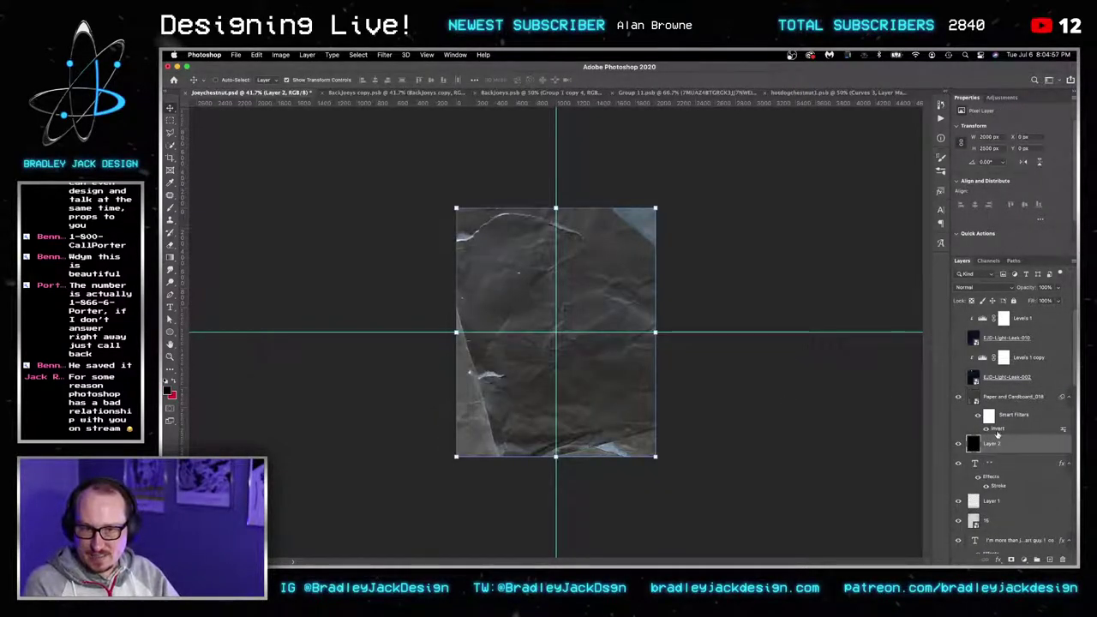
Group the paper texture with the black layer and set the group's blending mode to Normal.
left_click(1002, 399, "shift")
key("super+g")
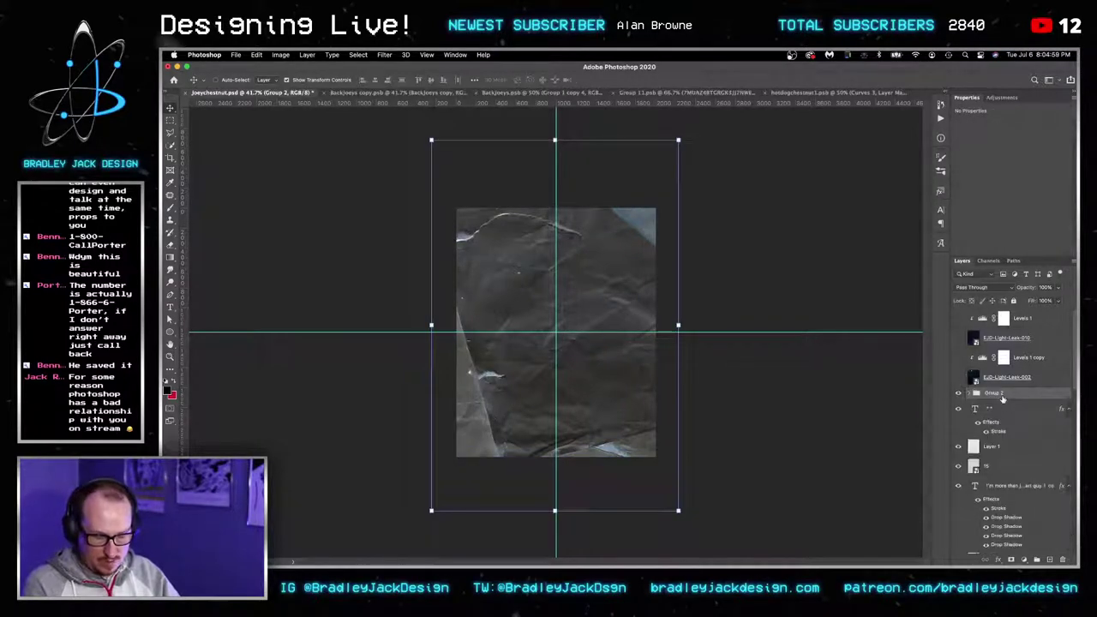
key("shift+alt+s")
key("alt+shift+n")
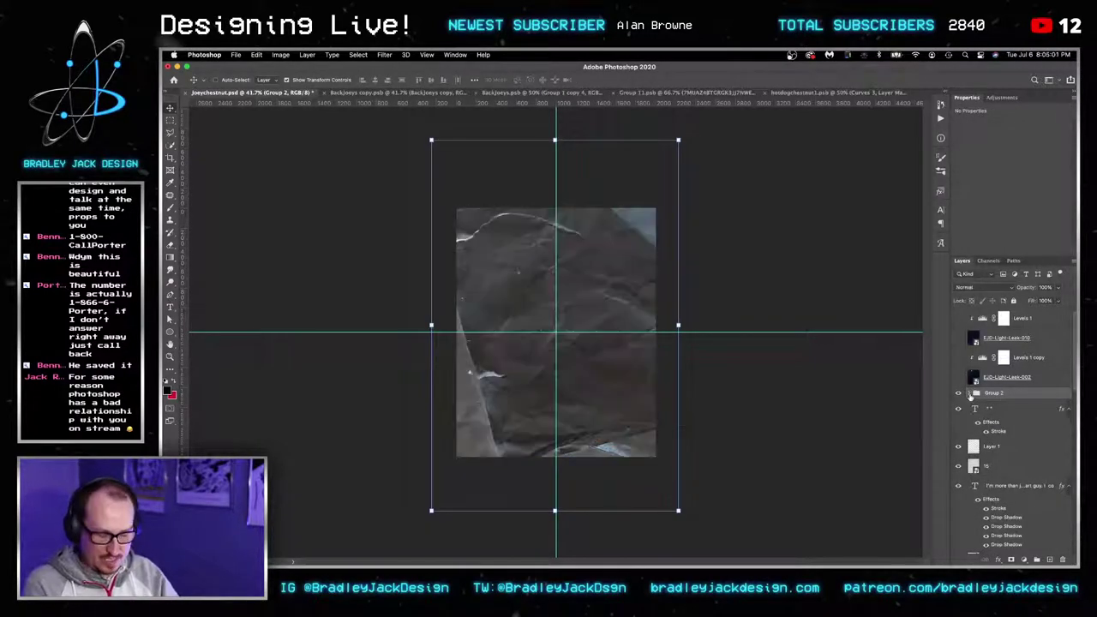
Add a Threshold adjustment above Paper and Cardboard_018 inside the new group.
left_click(969, 393)
left_click(1006, 410)
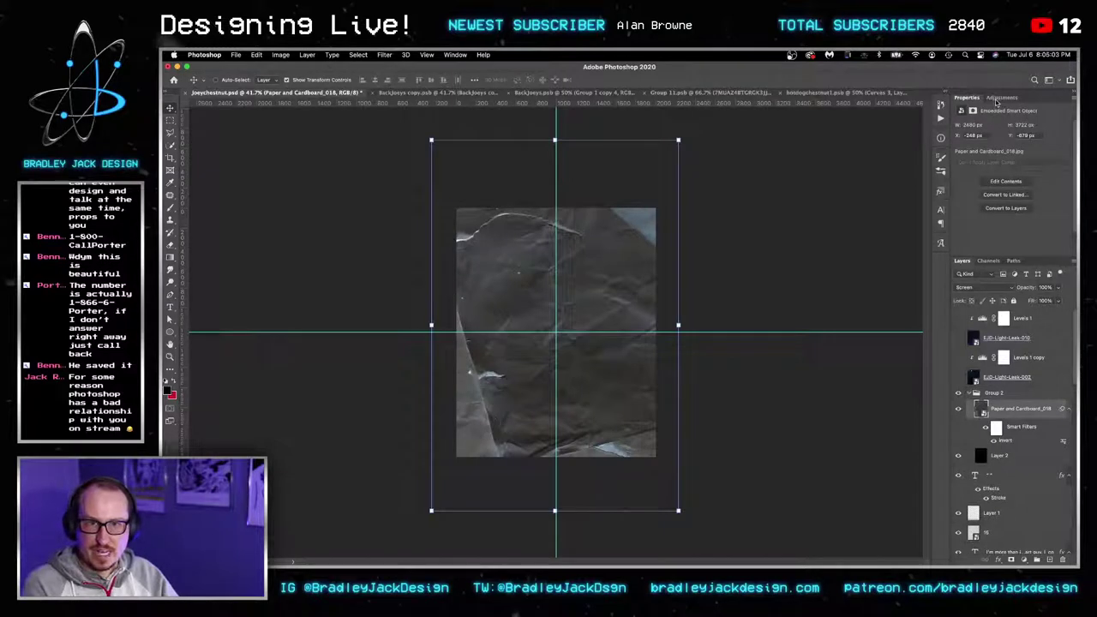
left_click(999, 97)
left_click(1010, 143)
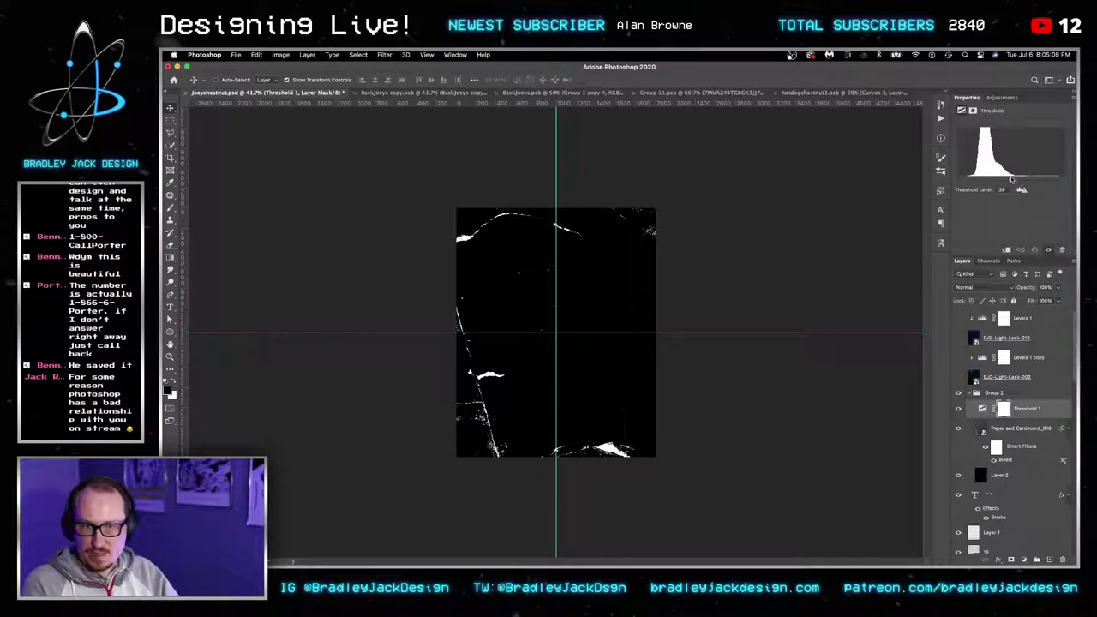
Set the paper texture's Threshold level to 117 and change the blending mode of Group 2 to Screen.
left_click_drag(1011, 181, 1006, 181)
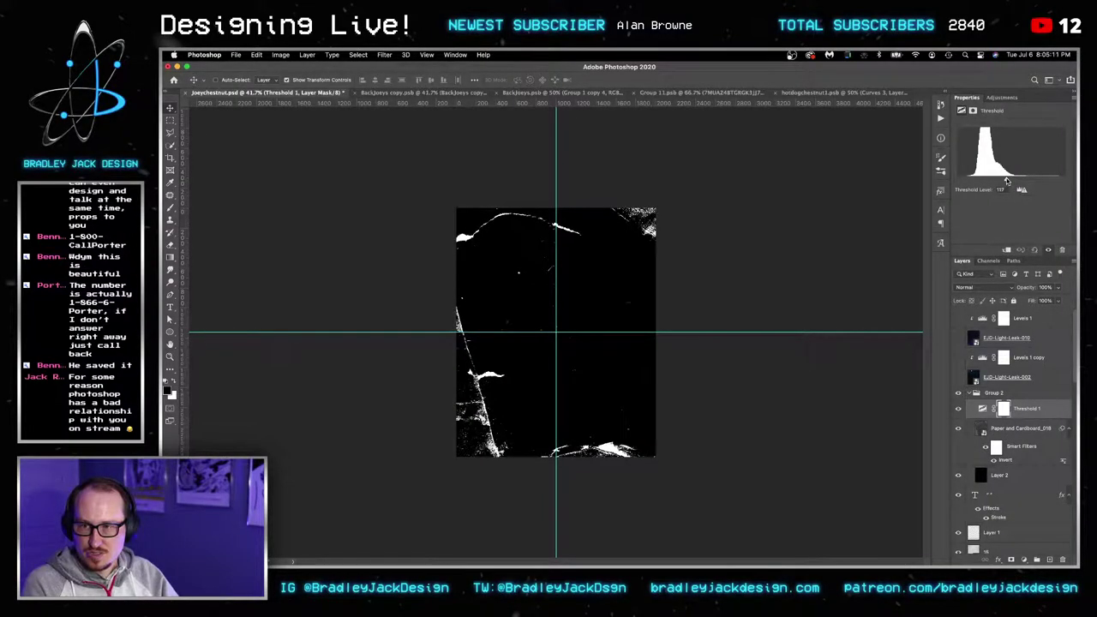
left_click(989, 394)
key("shift+alt+s")
key("z")
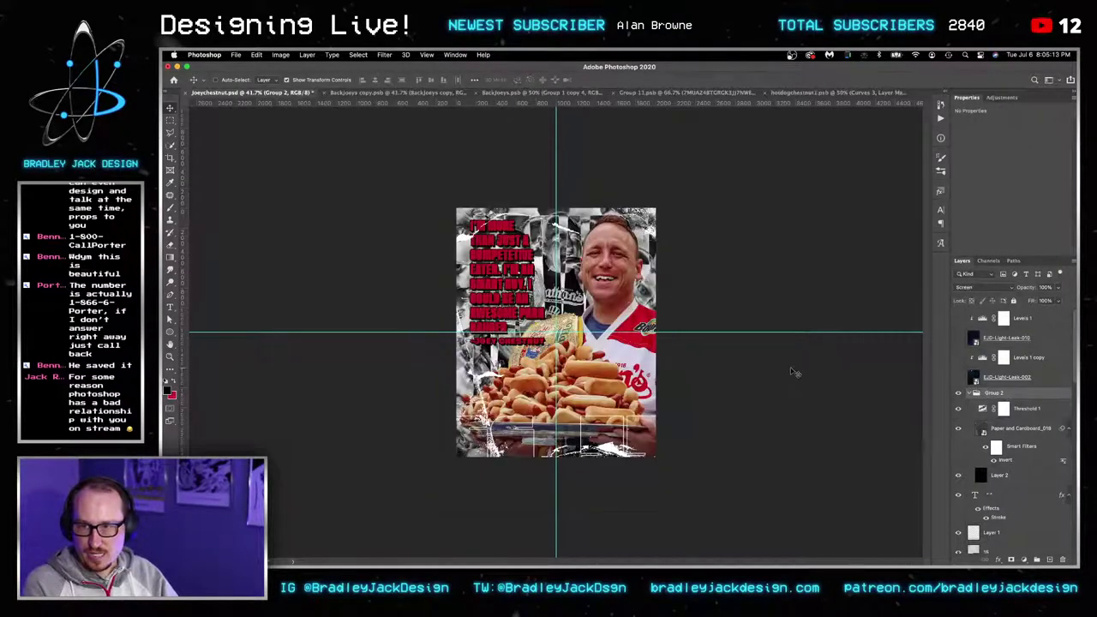
Save the poster document with the crease texture blended over the artwork.
left_click(573, 359)
left_click(572, 360)
key("v")
key("ctrl+s")
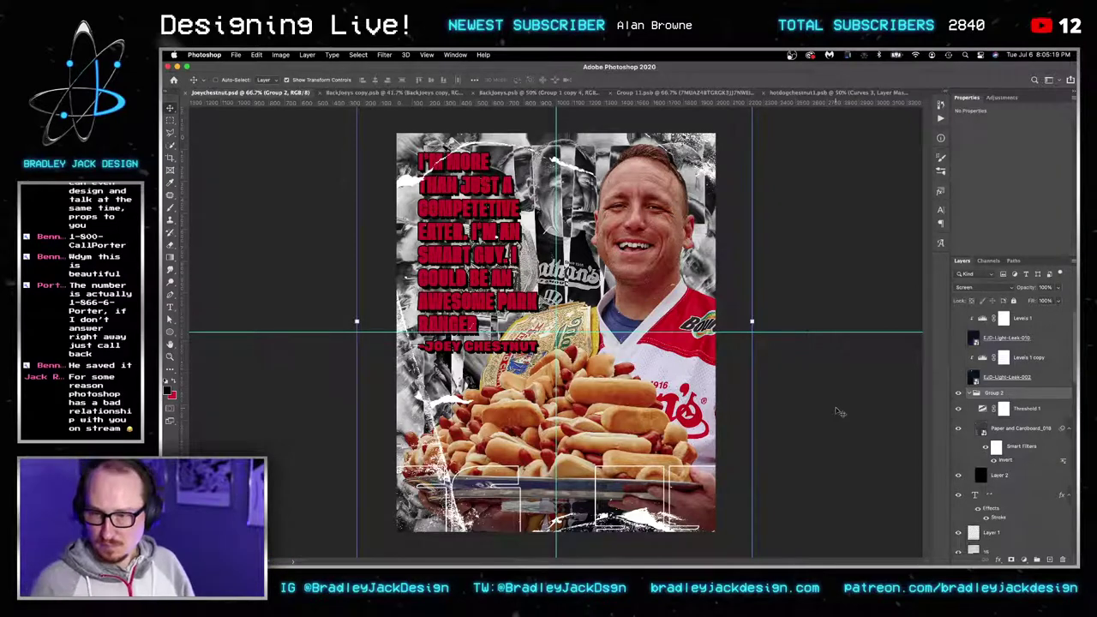
Enlarge the Paper and Cardboard_018 texture slightly with Free Transform.
left_click(1015, 428)
key("ctrl+t")
key("ctrl+0")
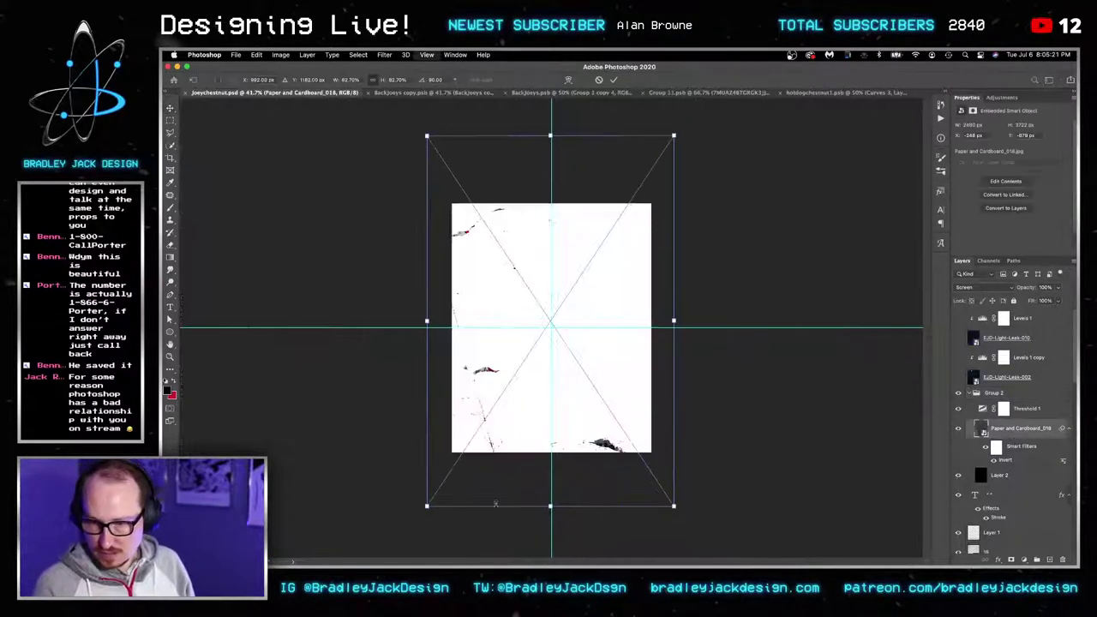
left_click_drag(426, 504, 412, 510)
key("Return")
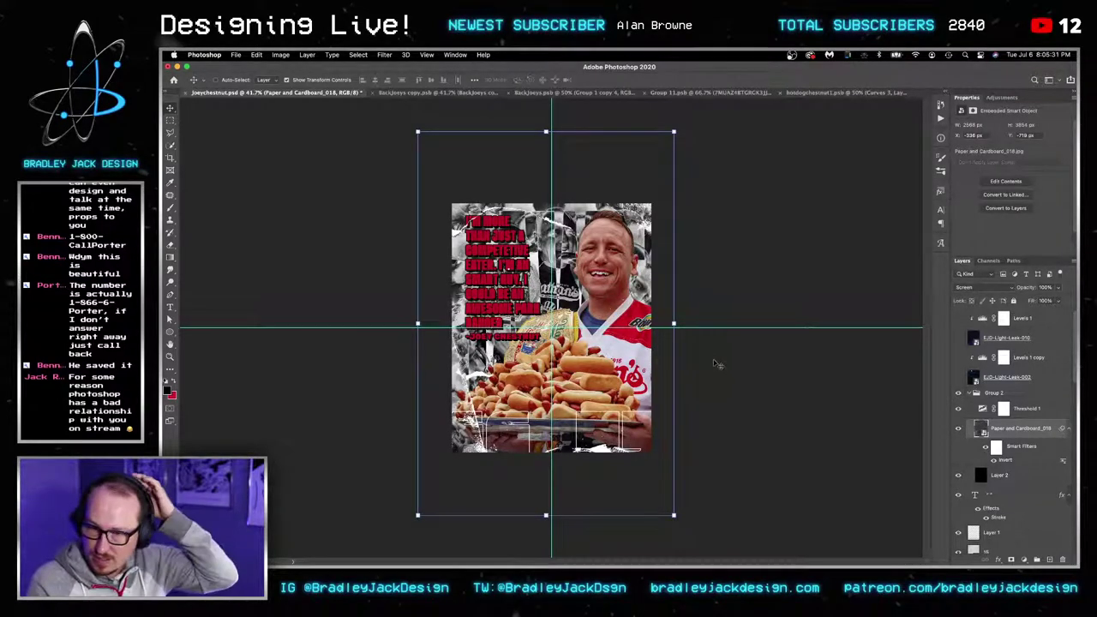
Duplicate the hotdogchestnut layer and offset the original behind it by 30 px right and 10 px down.
key("z")
left_click(592, 302)
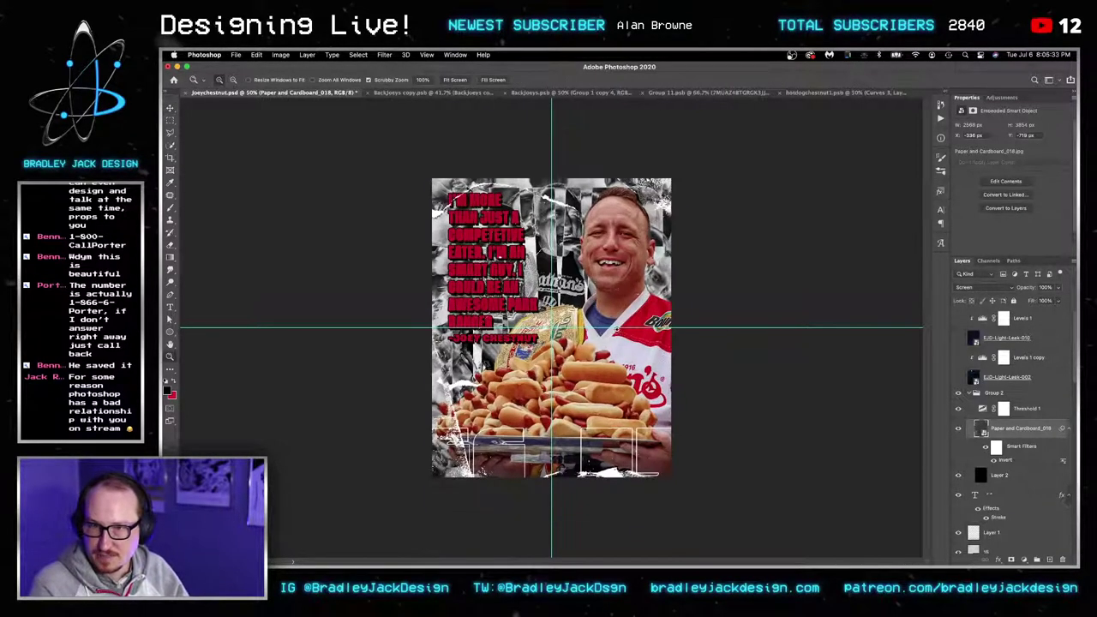
key("v")
scroll(942, 454, "down", 5)
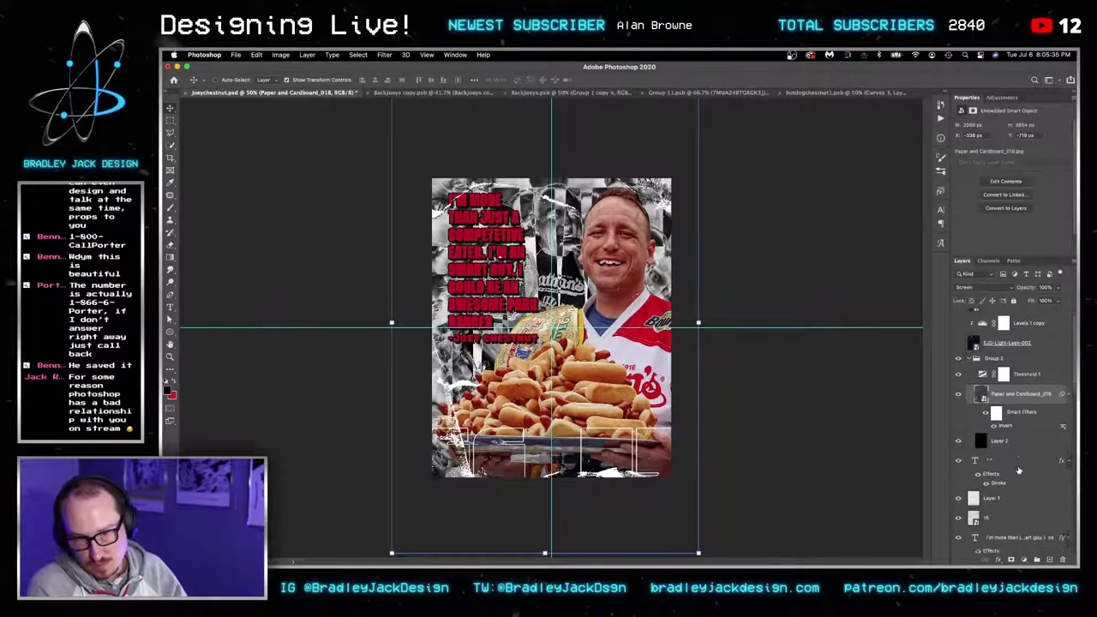
left_click(956, 483)
scroll(649, 225, "up", 3)
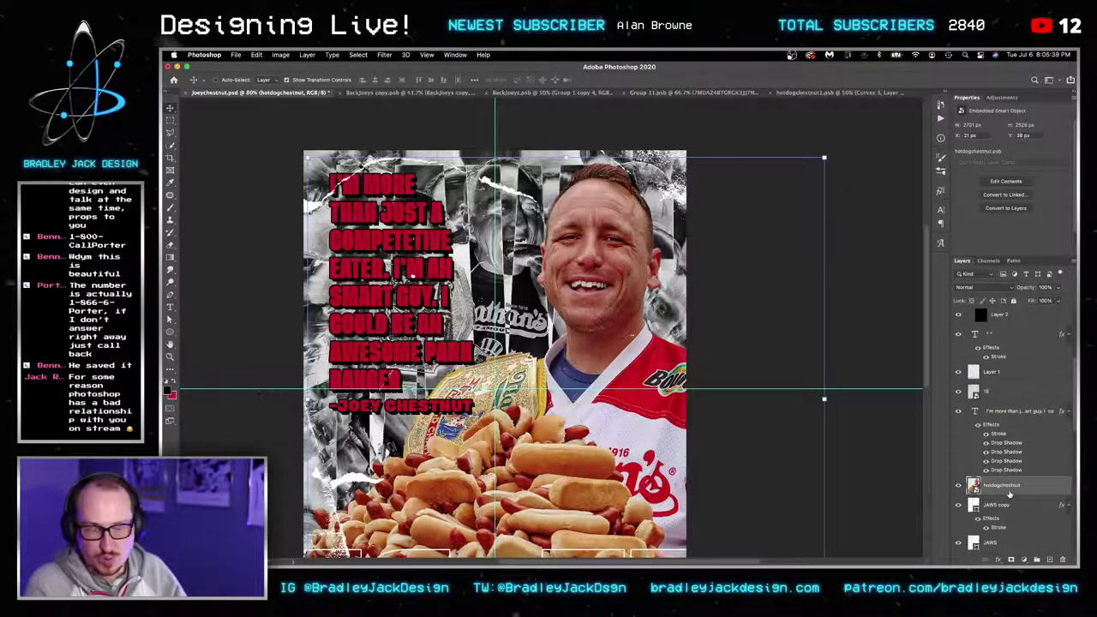
key("super+j")
key("Right")
key("Right")
key("Right")
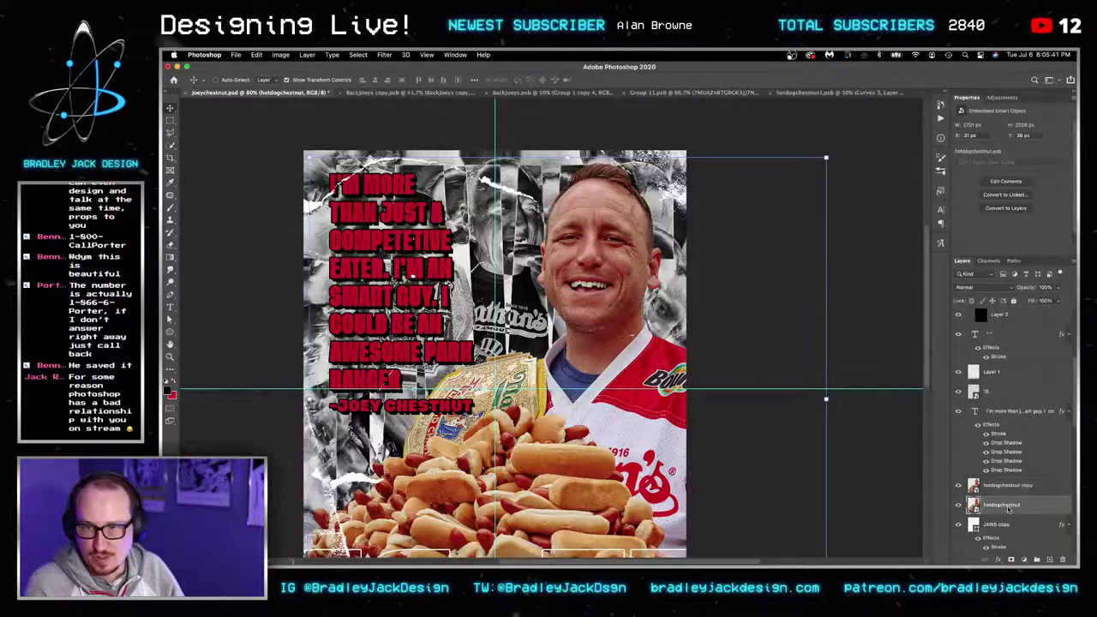
key("shift+Down")
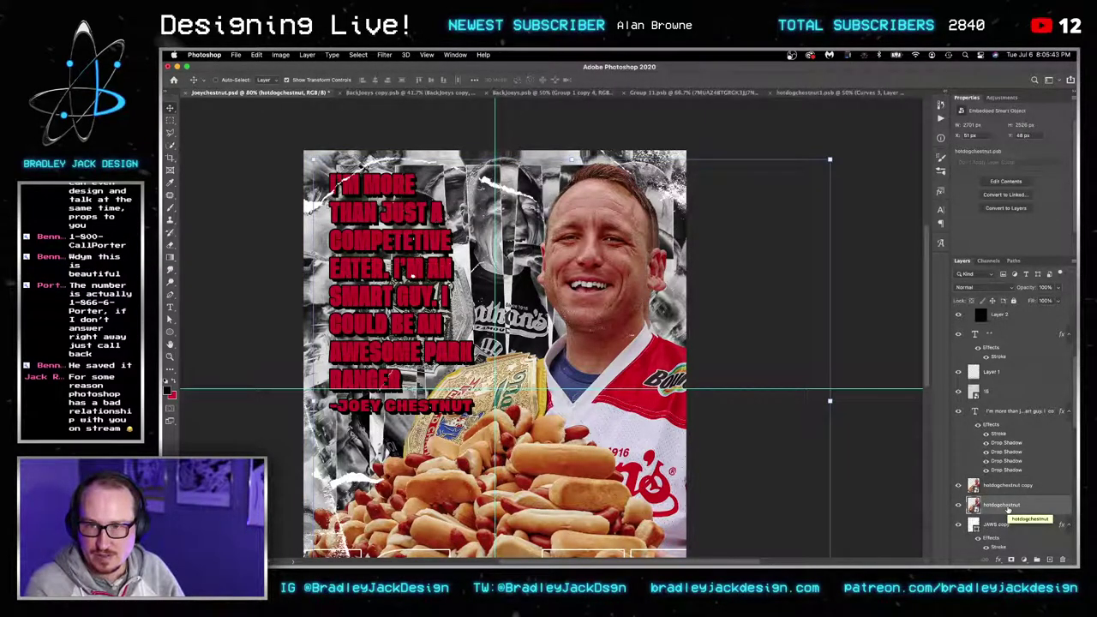
Duplicate hotdogchestnut again and offset the rearmost layer to X 81 px and Y 58 px.
key("super+j")
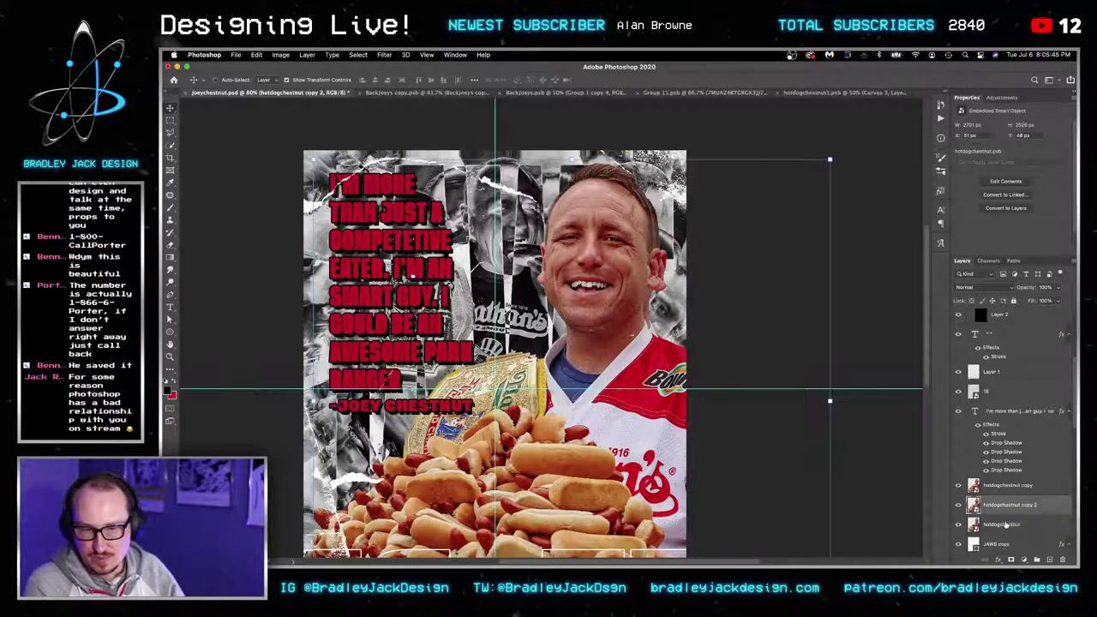
left_click(1006, 523)
key("shift+Down")
key("shift+Right")
key("Right")
key("Right")
key("Right")
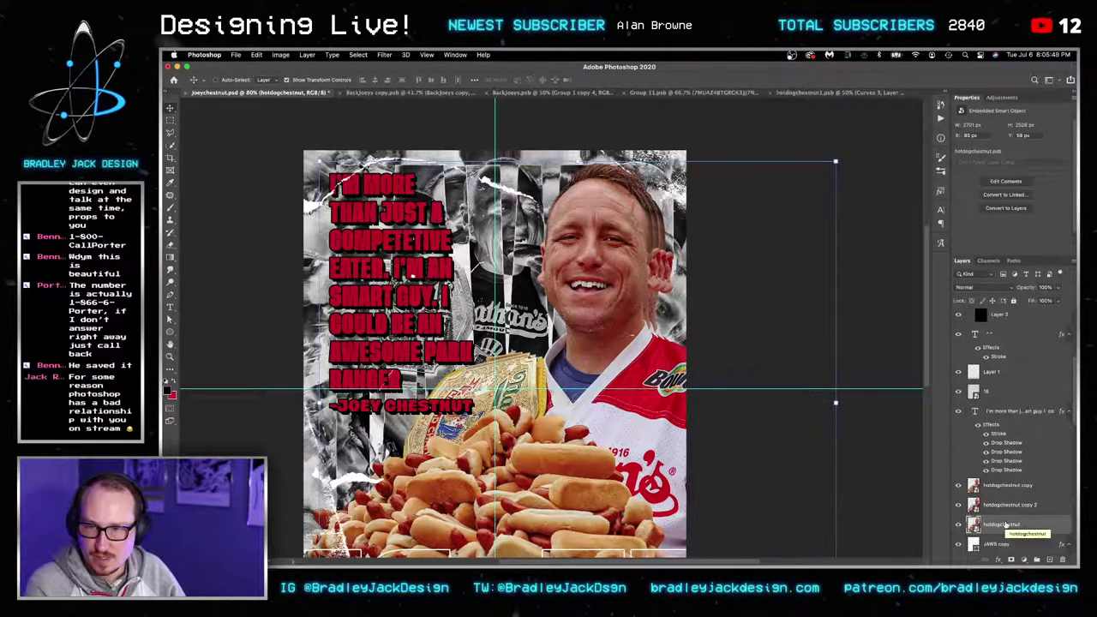
Add a third hotdogchestnut duplicate and offset the rearmost layer to X 110 px and Y 68 px.
key("super+j")
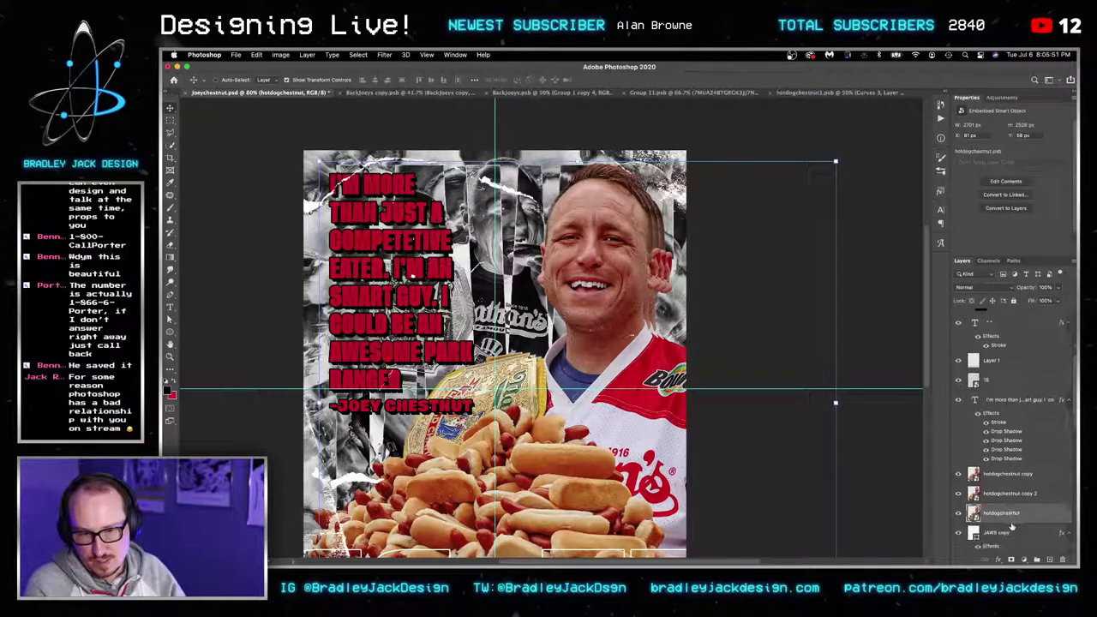
left_click(1005, 532)
key("shift+Right")
key("shift+Right")
key("shift+Right")
key("shift+Right")
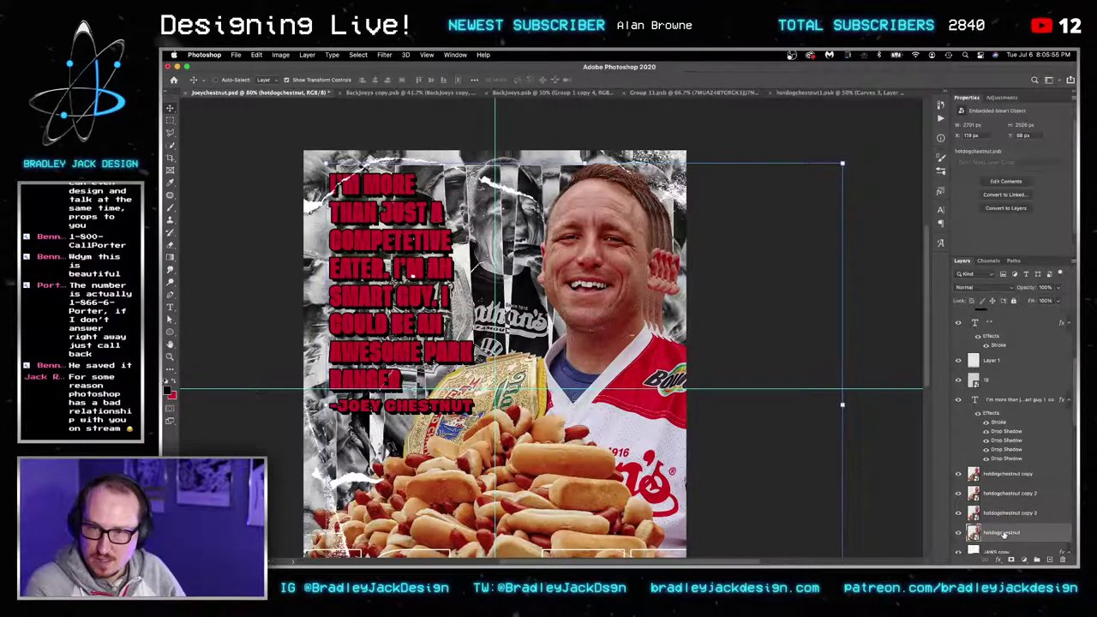
key("Left")
key("Left")
key("Left")
key("Left")
key("Left")
key("Left")
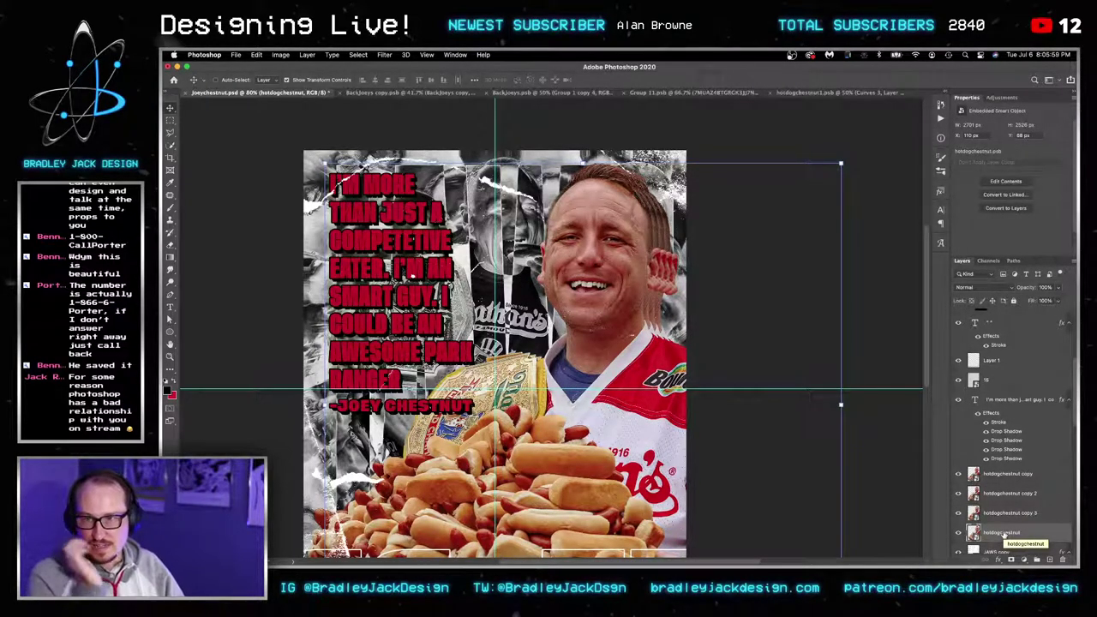
Nudge the rear echo layers down, placing hotdogchestnut copy 3 at Y 64 px and hotdogchestnut at Y 74 px.
left_click(1004, 495, "shift")
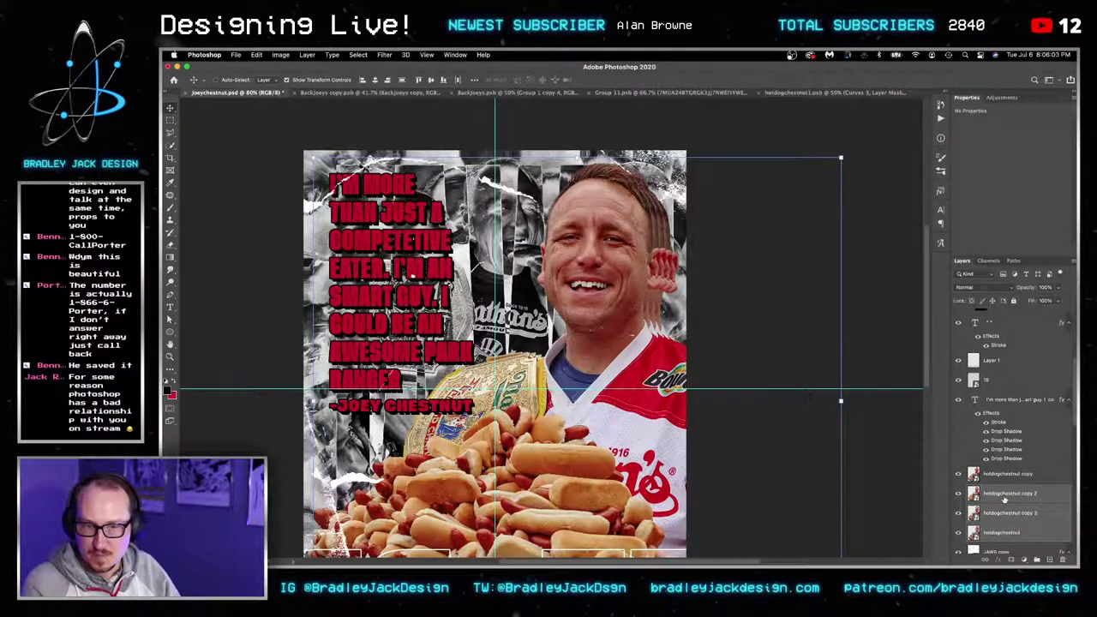
left_click(1002, 500, "super")
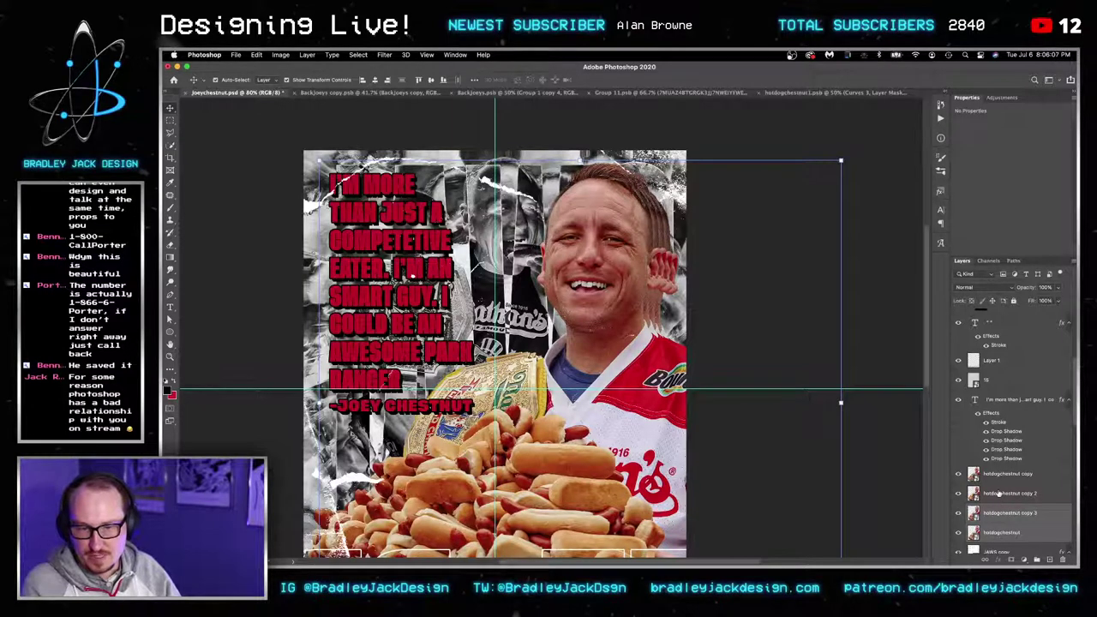
left_click(985, 532, "super")
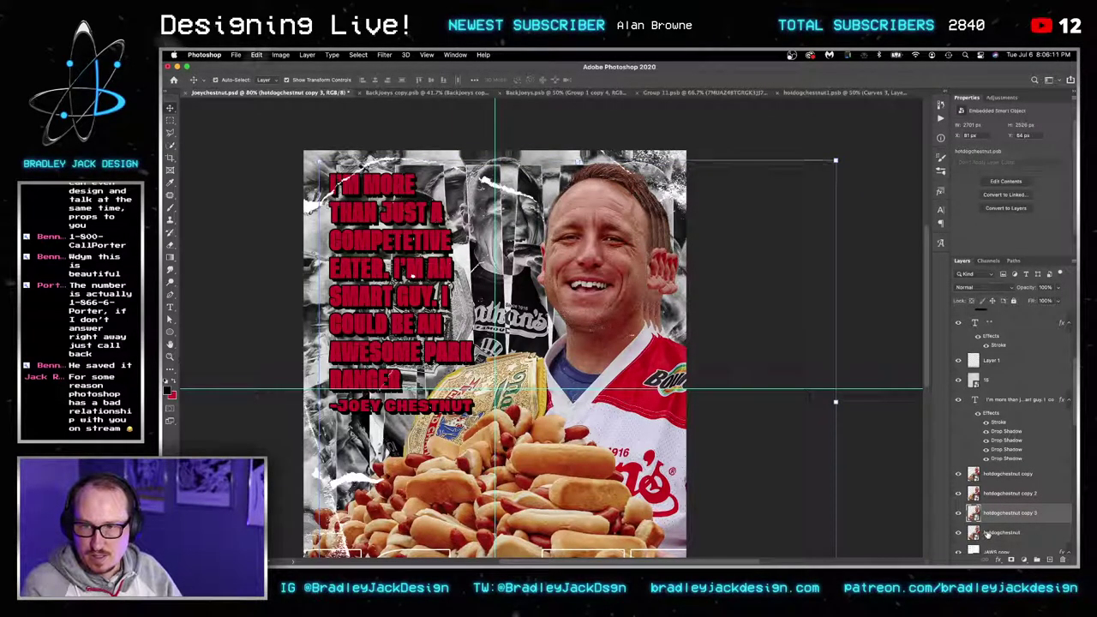
left_click(987, 533)
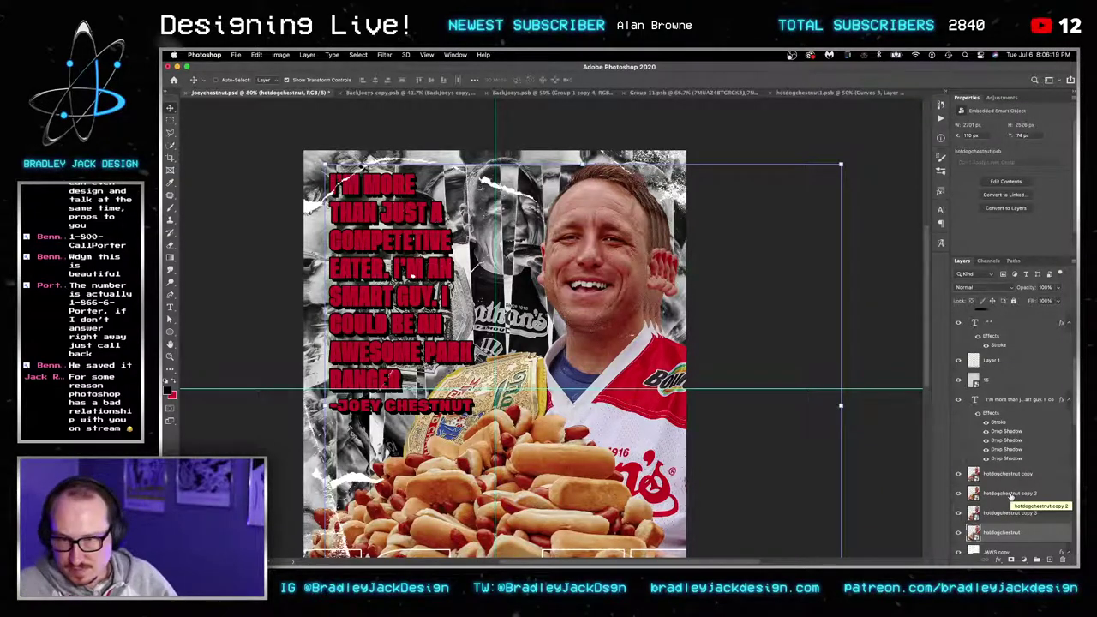
Duplicate the front hotdogchestnut copy and restrict the duplicate's blending channels to red only.
left_click(995, 473)
key("ctrl+j")
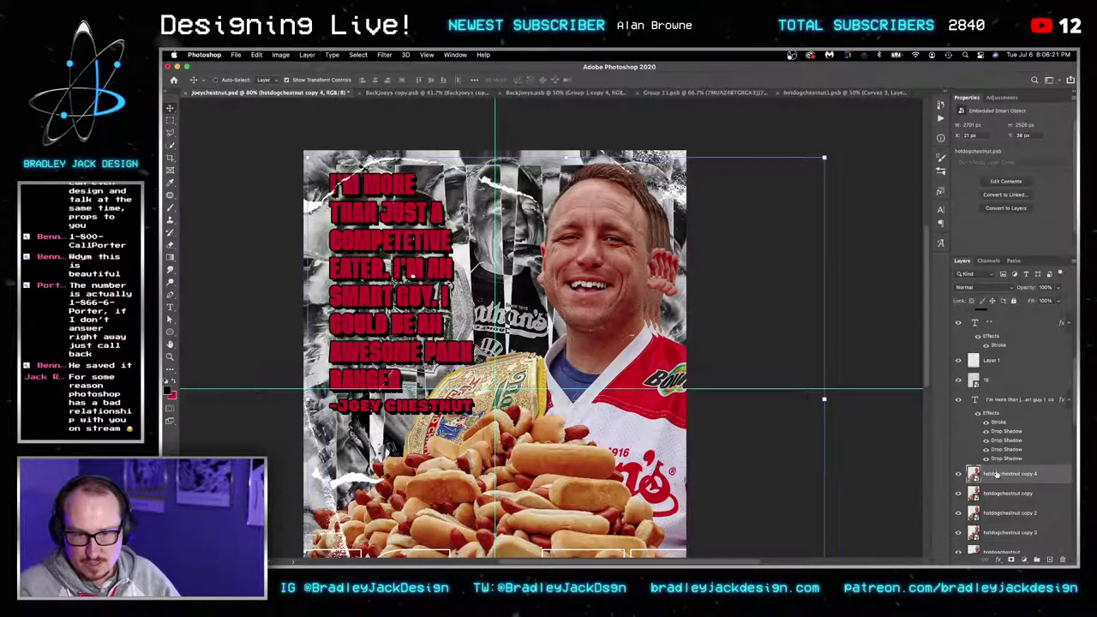
key("ctrl+minus")
key("ctrl+minus")
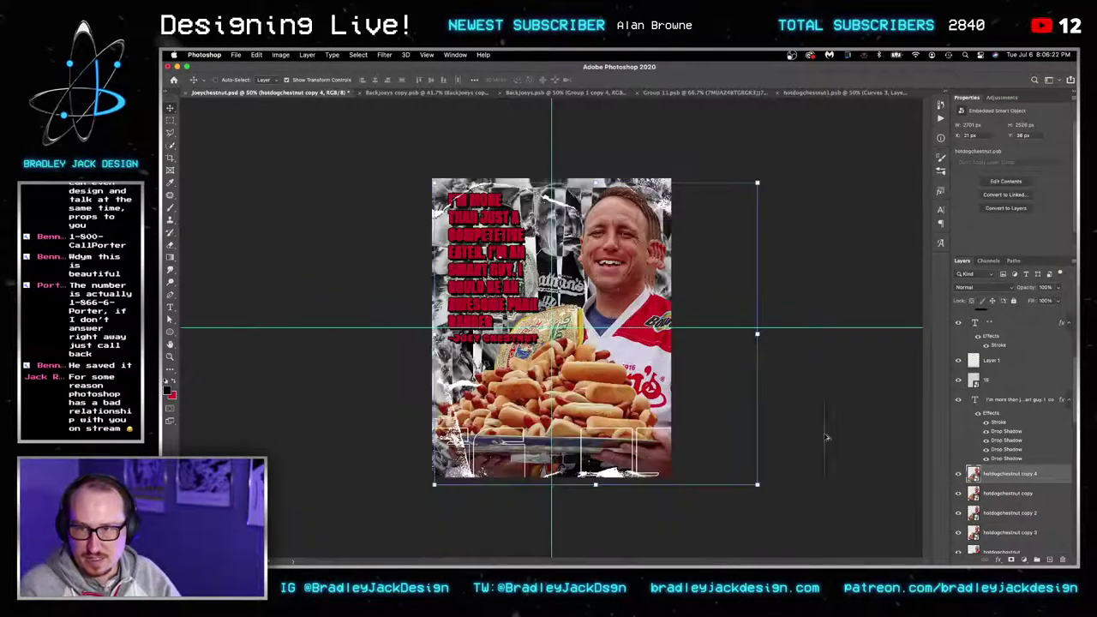
double_click(1024, 482)
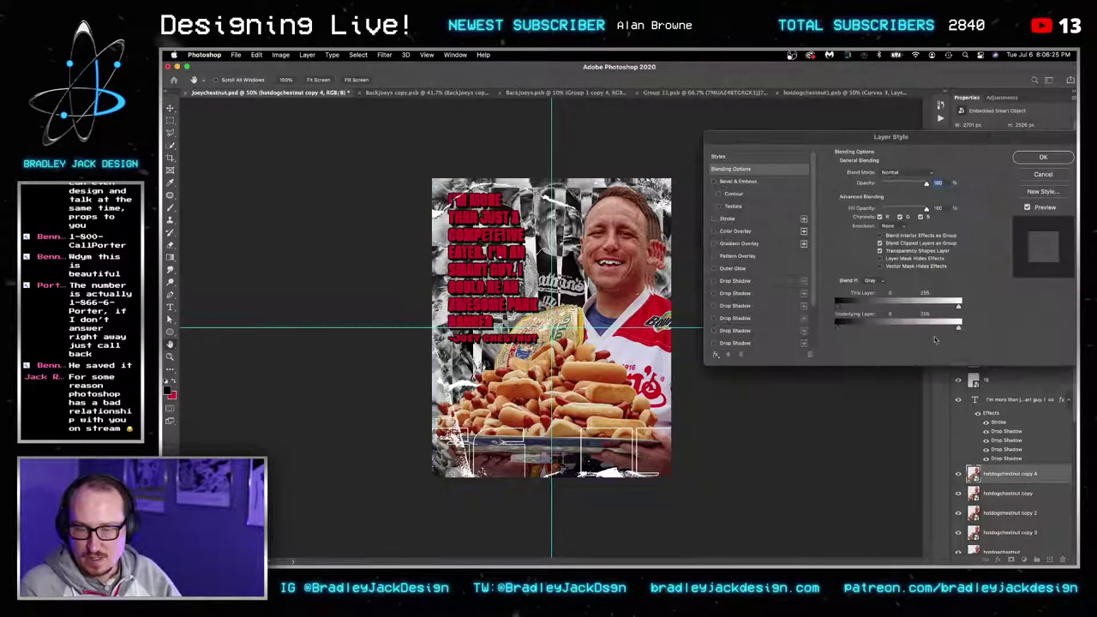
left_click(899, 218)
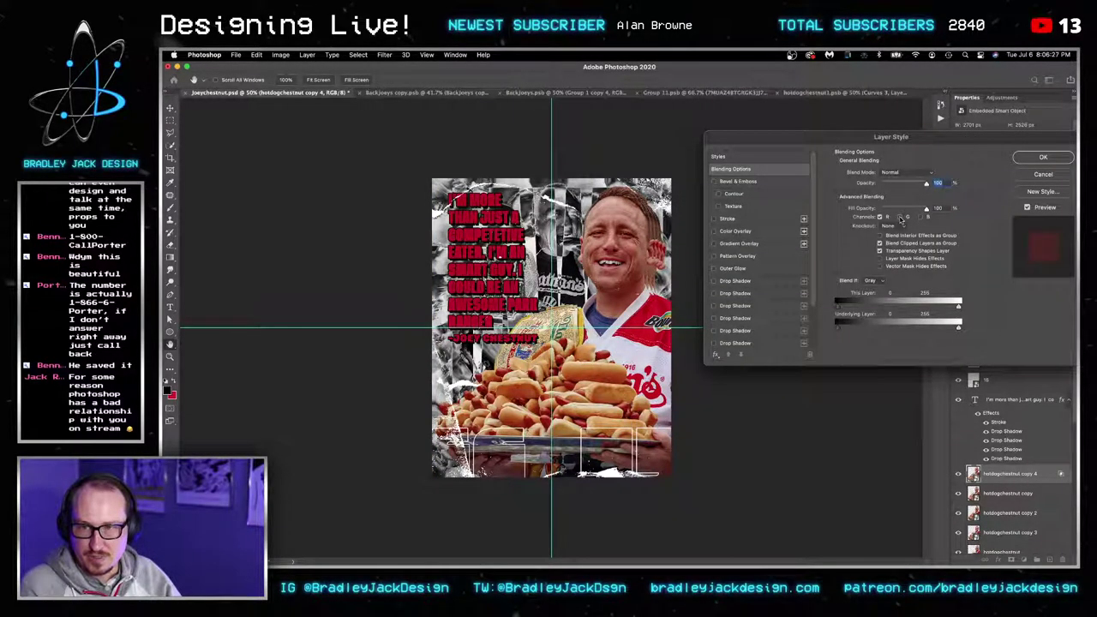
left_click(1037, 157)
Shift the red-channel duplicate toward the quote side and enlarge it to about 128% so it extends beyond the poster.
left_click_drag(669, 329, 563, 330)
key("super+t")
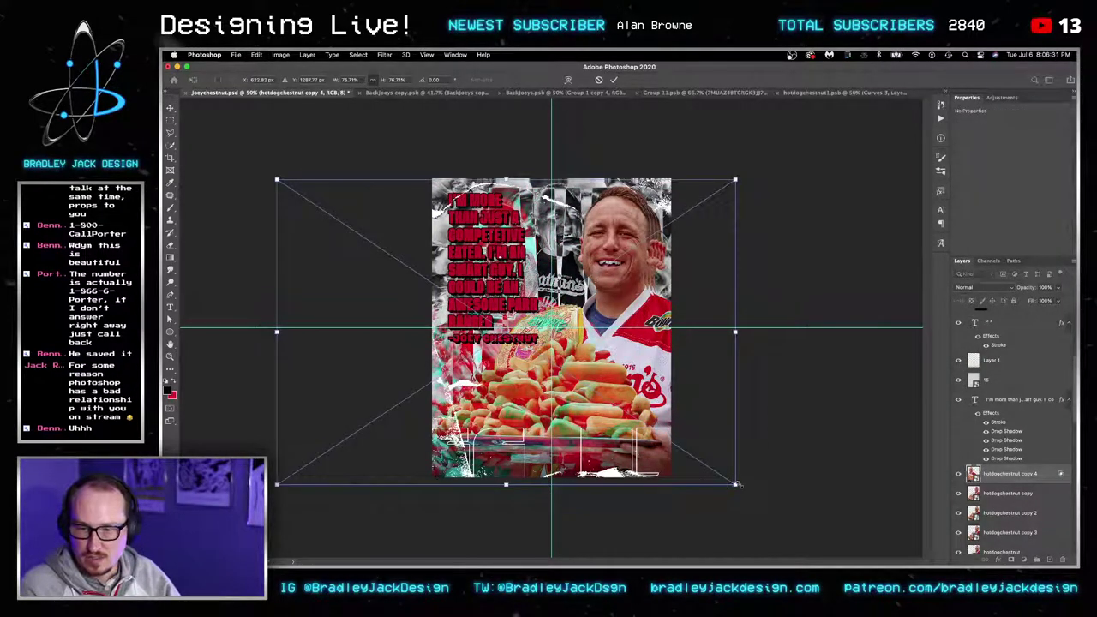
left_click_drag(734, 484, 910, 565)
left_click_drag(690, 438, 767, 473)
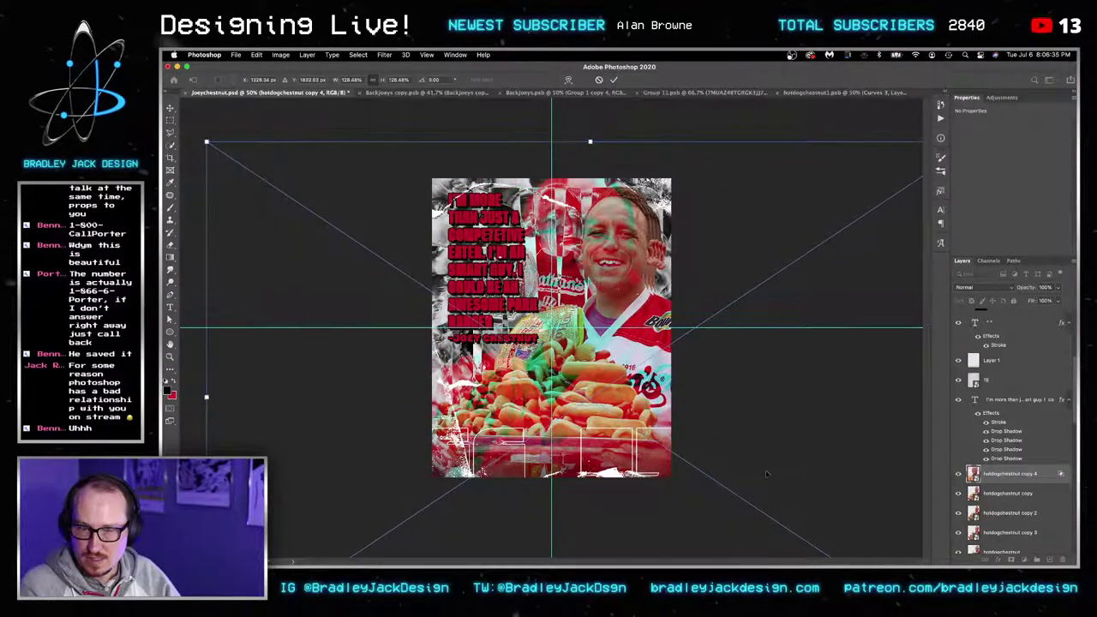
key("Return")
Send the red-channel duplicate behind the four hotdogchestnut layers, above JAWS copy, and reposition it to X -1230 px and Y -306 px.
key("super+[")
key("super+[")
key("super+[")
key("super+[")
key("super+[")
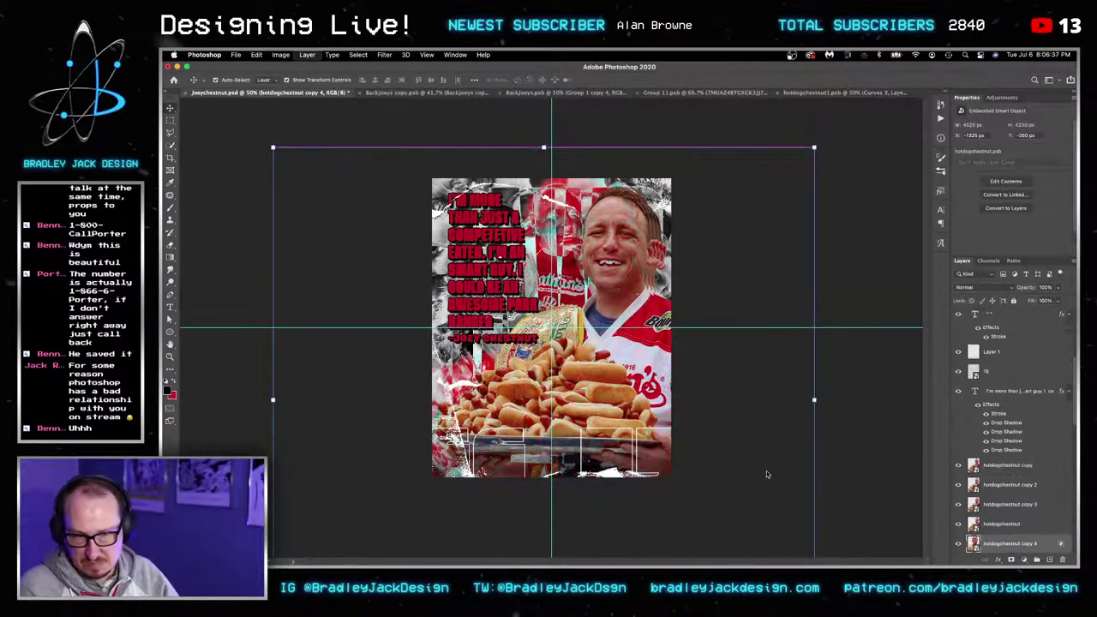
key("ctrl+bracketright")
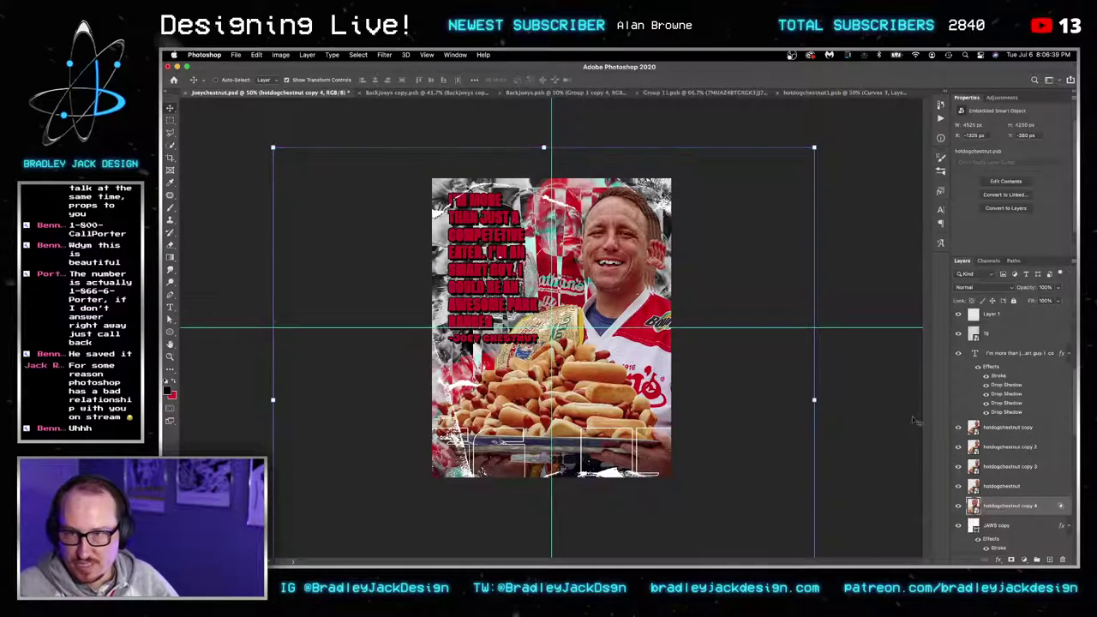
left_click_drag(678, 390, 729, 383)
Save the poster to the Desktop as Joeychestnut in Large Document Format.
key("super+s")
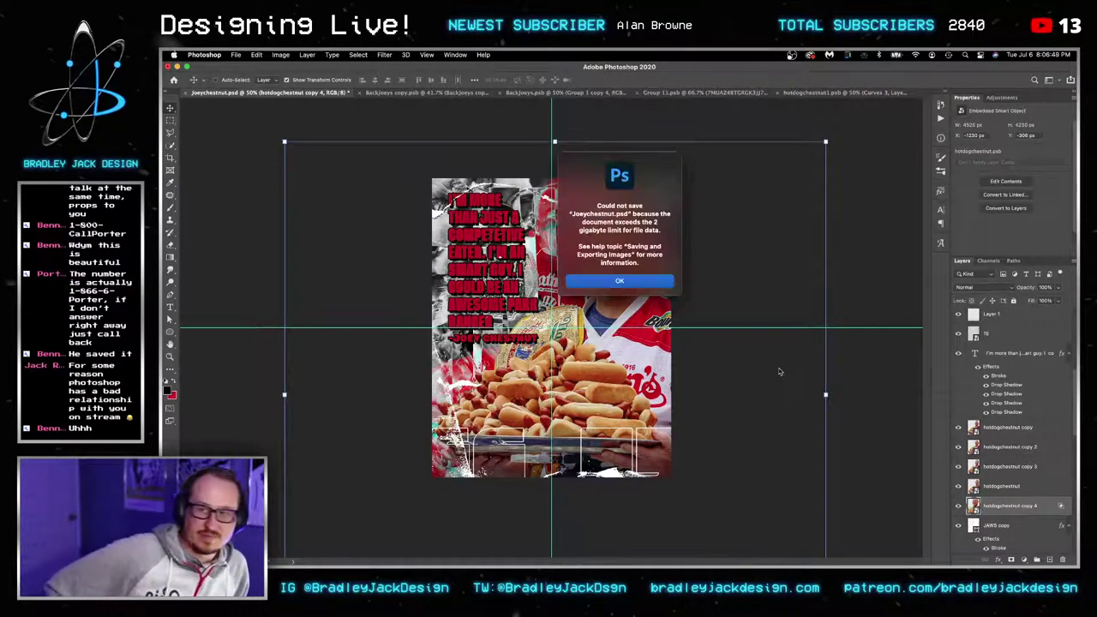
key("Return")
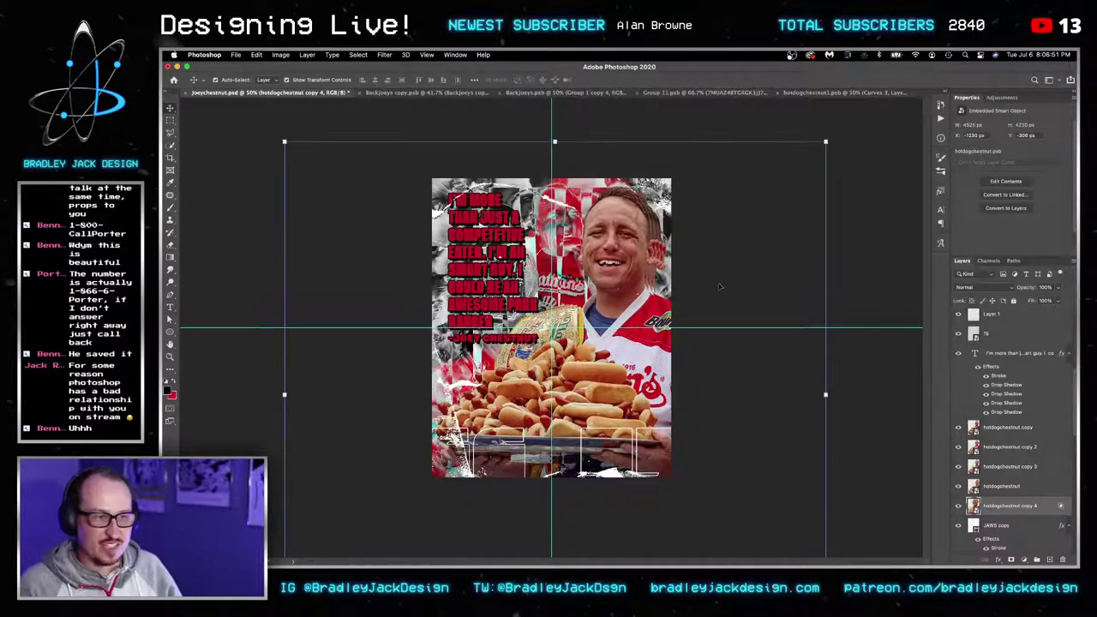
key("super+shift+s")
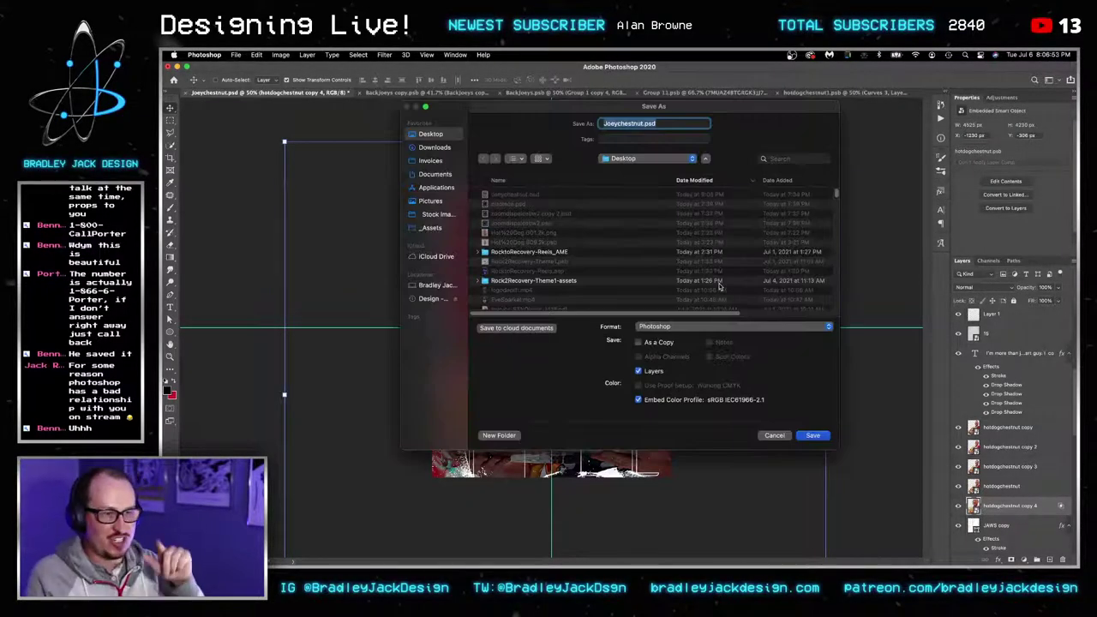
left_click(666, 326)
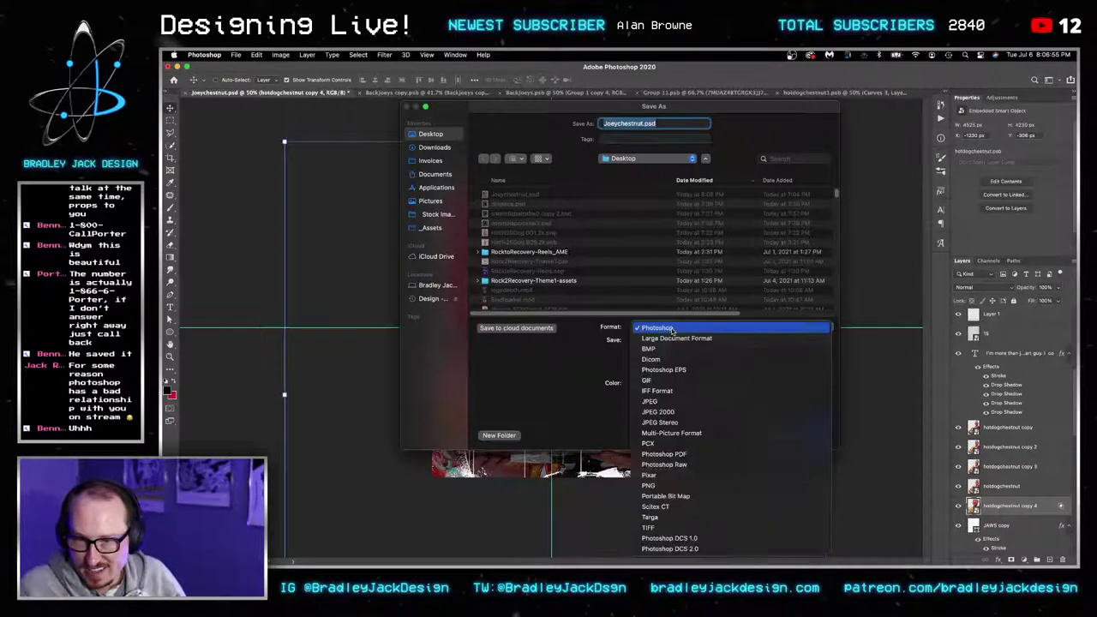
left_click(673, 334)
left_click(813, 436)
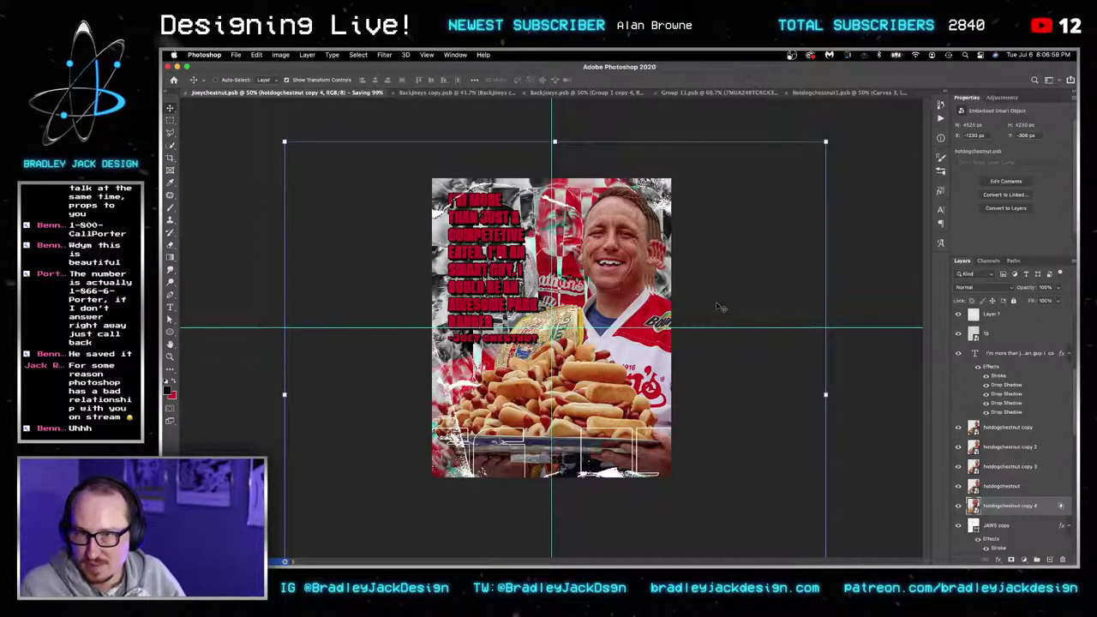
key("z")
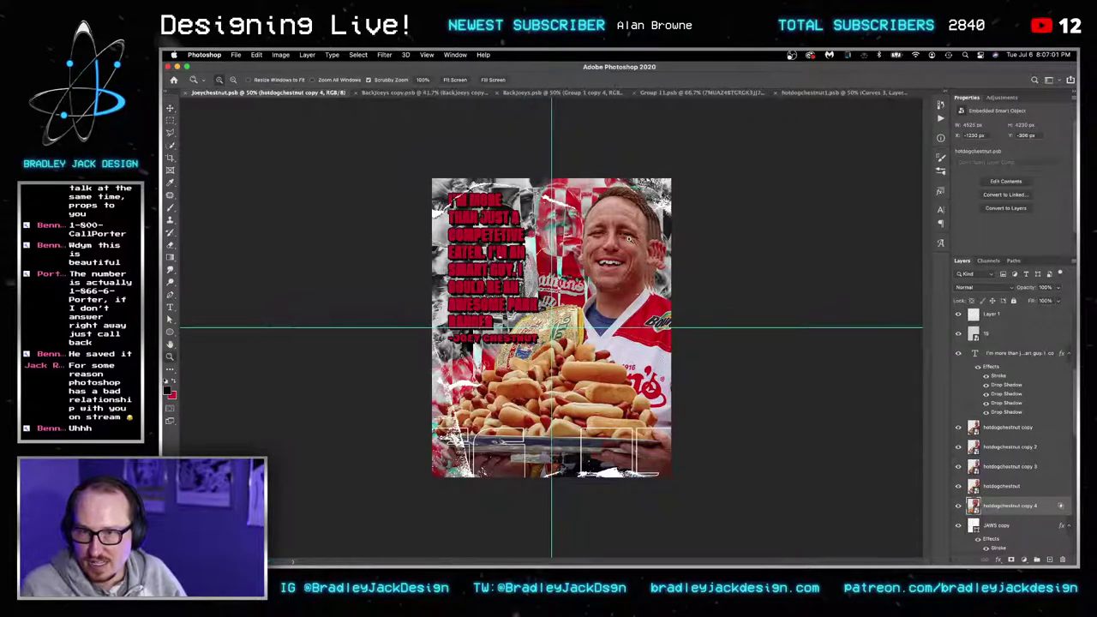
left_click_drag(629, 233, 690, 233)
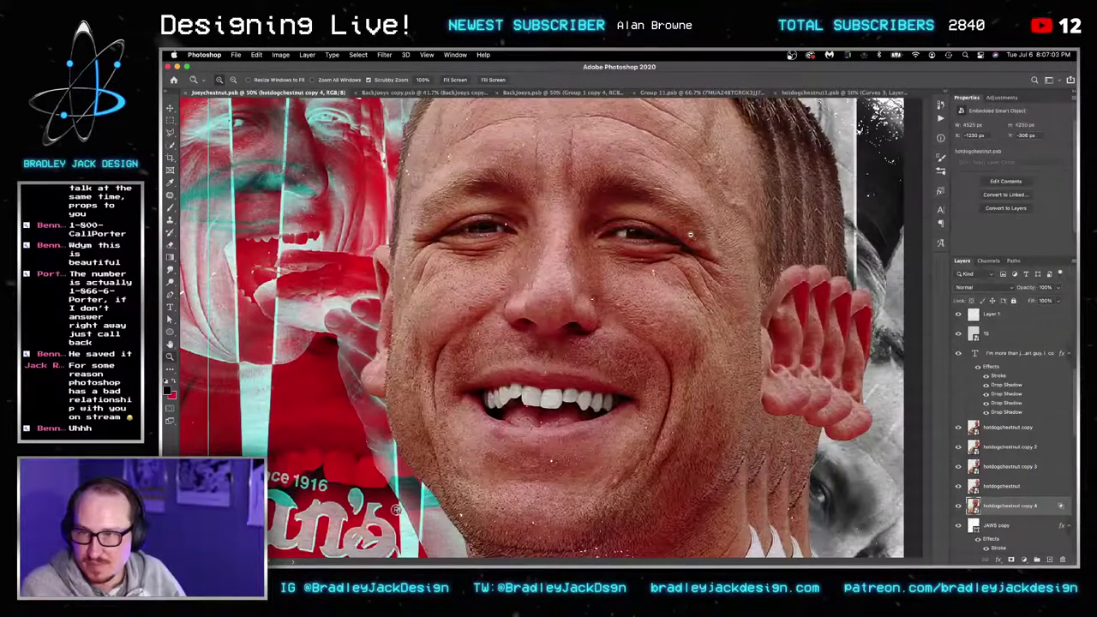
left_click_drag(689, 233, 642, 239)
key("v")
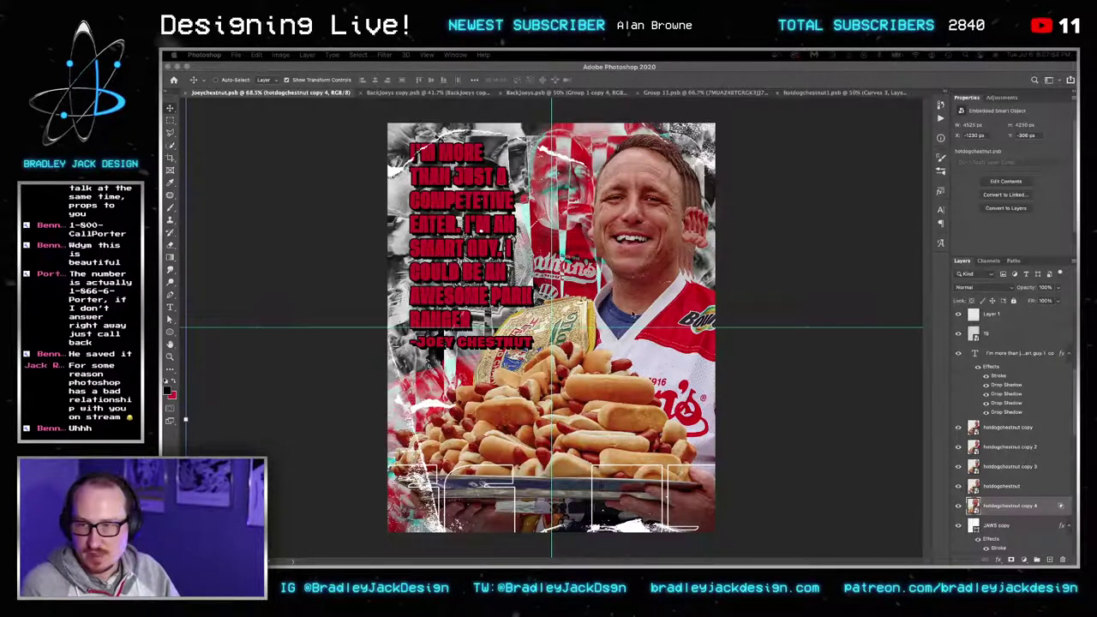
Replace the quote text with "EVEN IF I WAS UNCOMFORTABLE, HAVING EVERYBODY CHEER ME AND PUSH ME, IT MADE ME FEEL GOOD.".
left_click(634, 314)
key("t")
left_click(472, 321)
left_click_drag(472, 322, 399, 151)
type("EVEN IF I WAS UNCOMFORTABLE, HAVING EVERYBODY CHEER ME AND PUSH ME, IT MADE ME FEEL GOOD.")
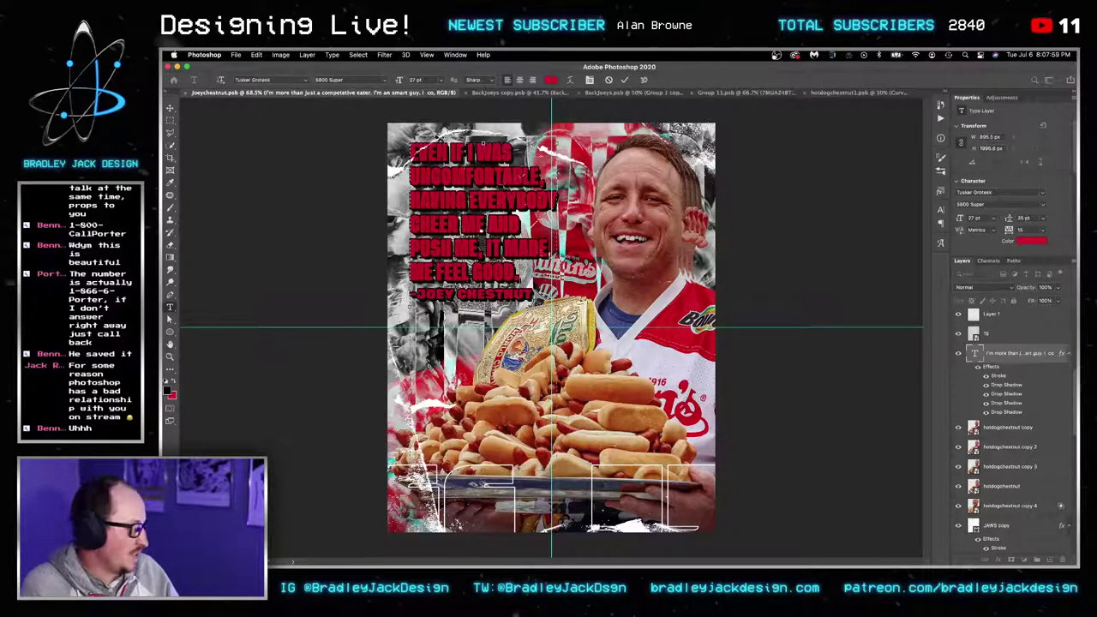
key("super+Return")
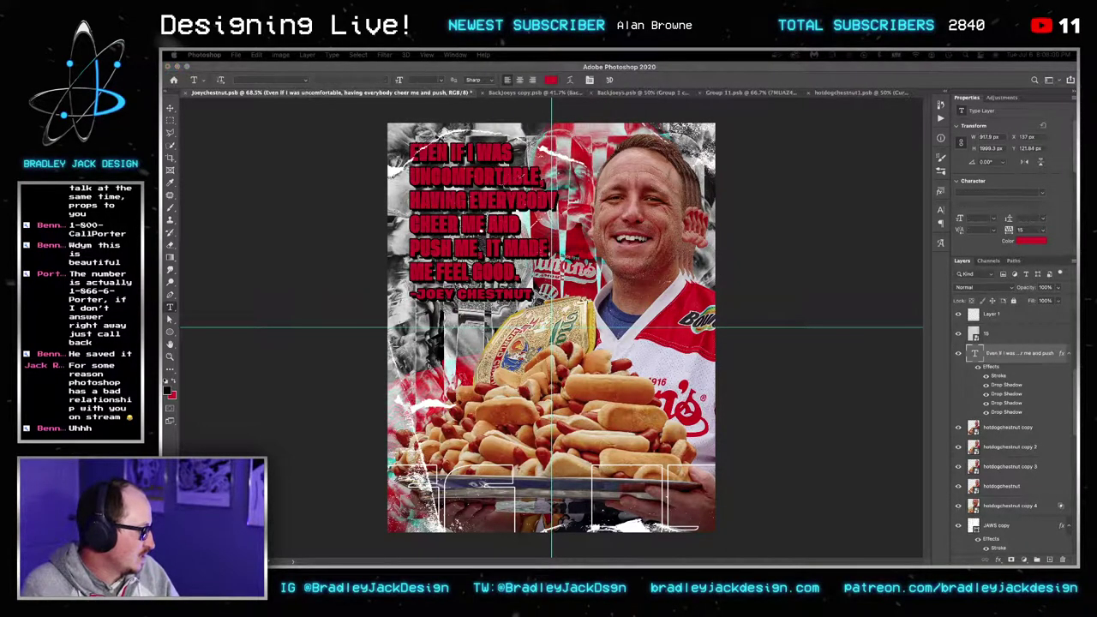
Insert the opening phrase "IT JUST FELT GOOD," before "EVEN IF I WAS" in the quote.
left_click(477, 200)
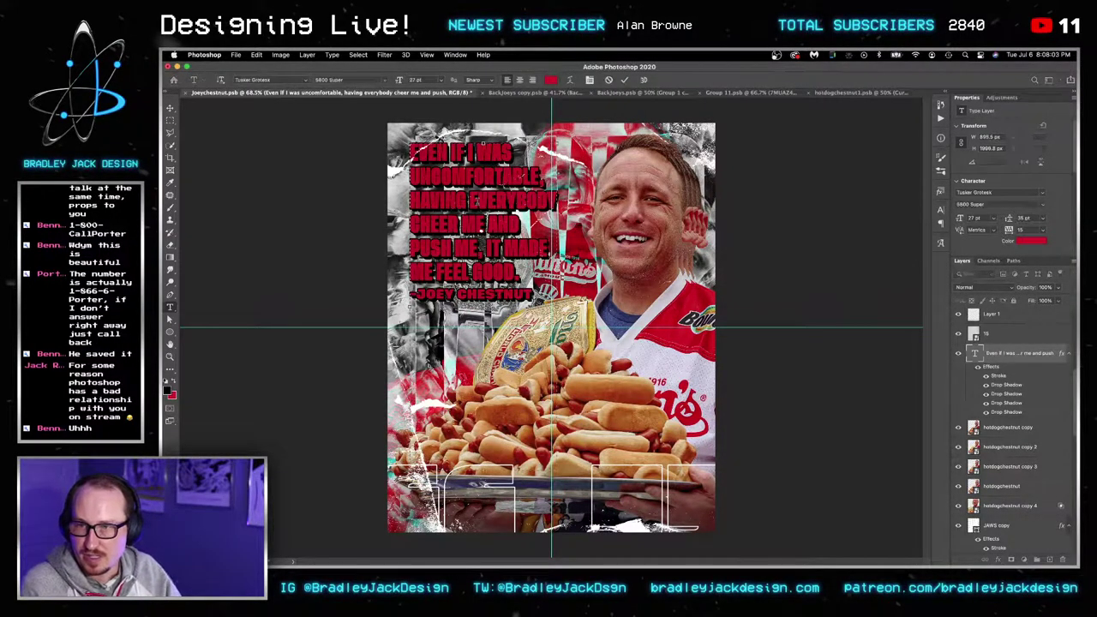
type("IT JUST FELT GOOD.")
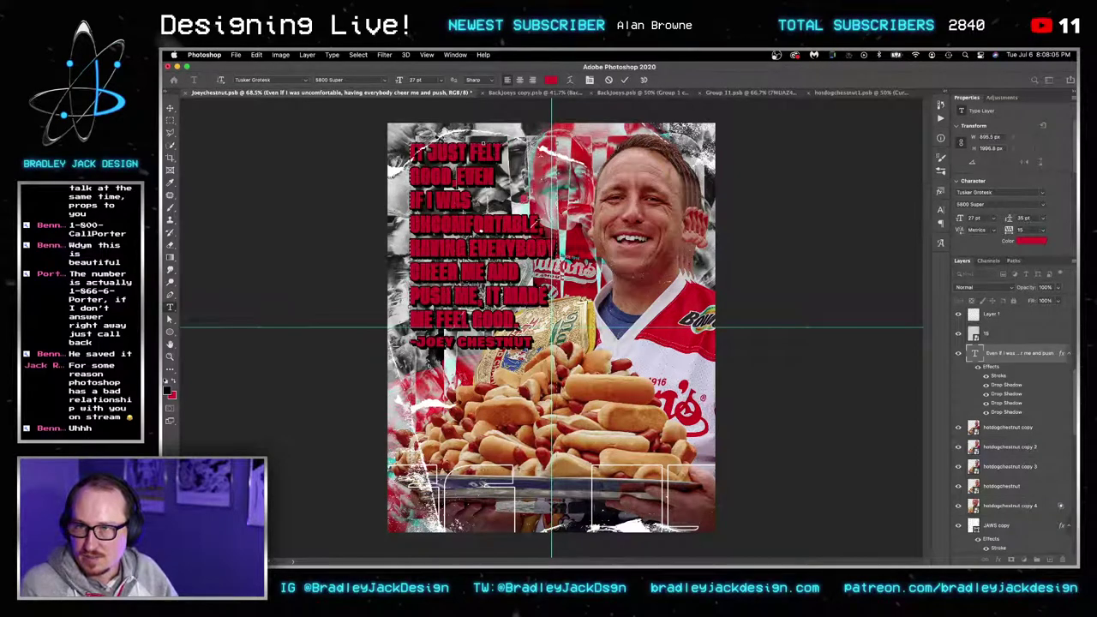
key("BackSpace")
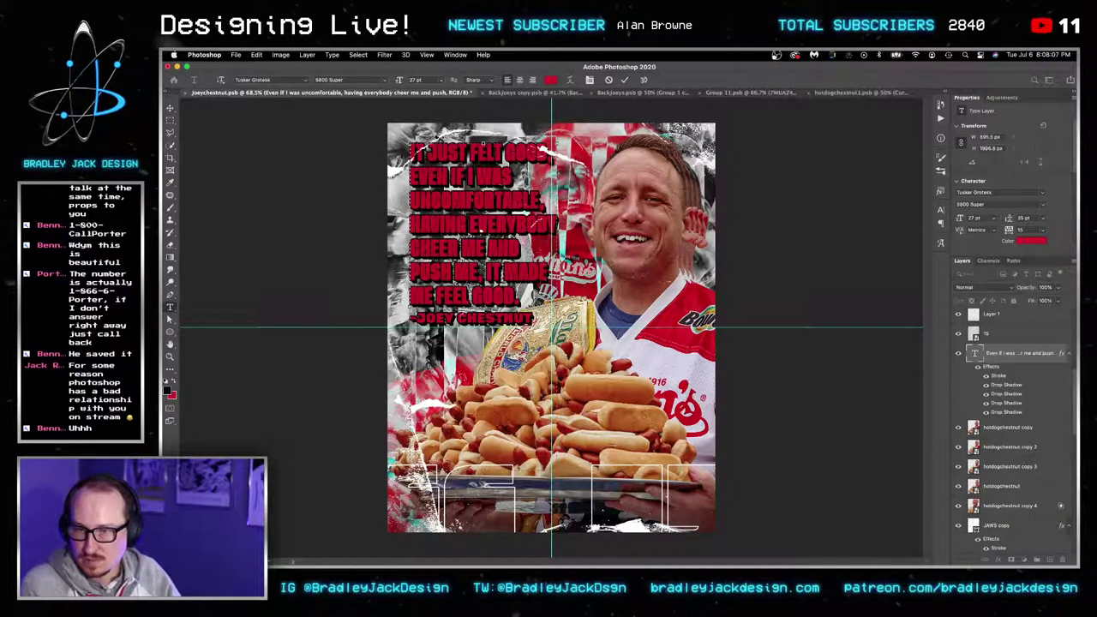
Add "ON WINNING HIS 14TH NATHAN'S FAMOUS FOURTH OF JULY HOT DOG EATING CONTEST" below the Joey Chestnut attribution.
left_click(532, 318)
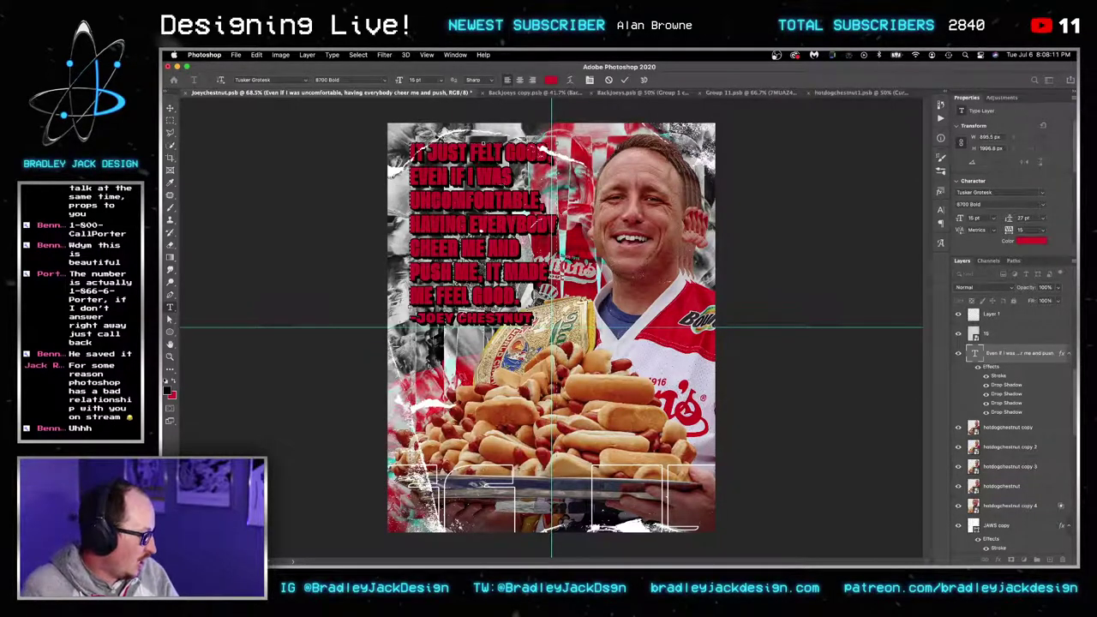
type("ON WINN")
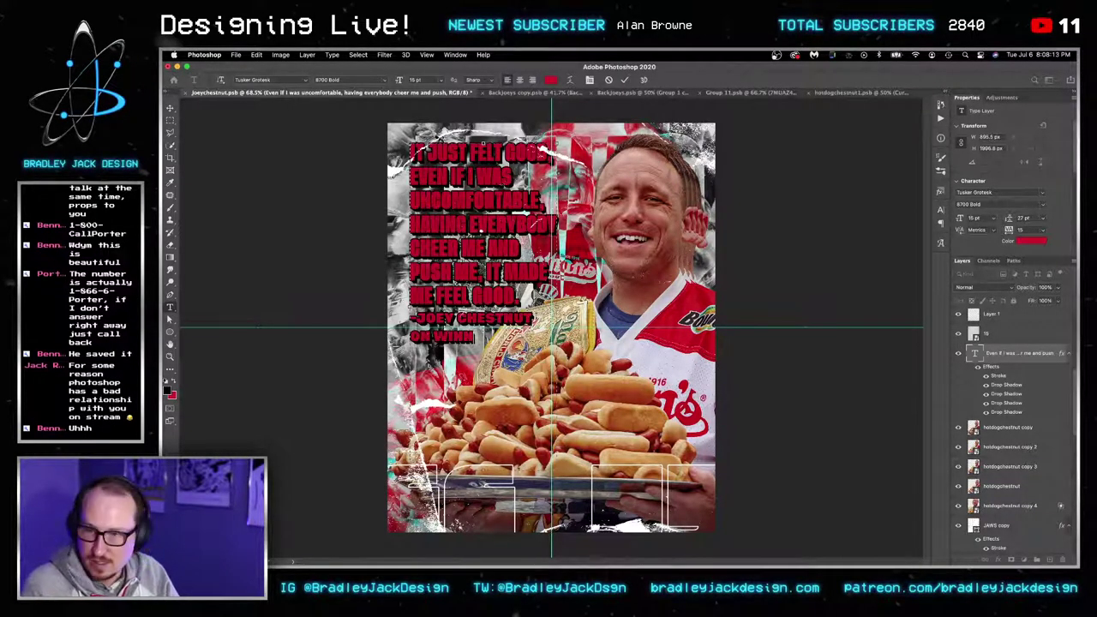
type("ING HIS 14TH")
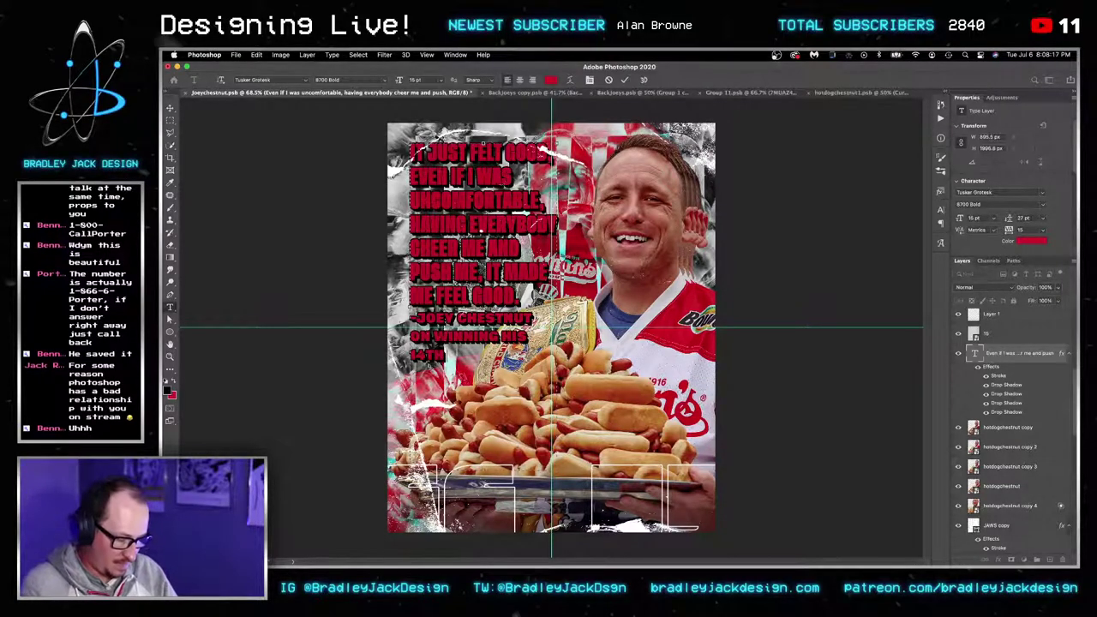
type(" NATHAN")
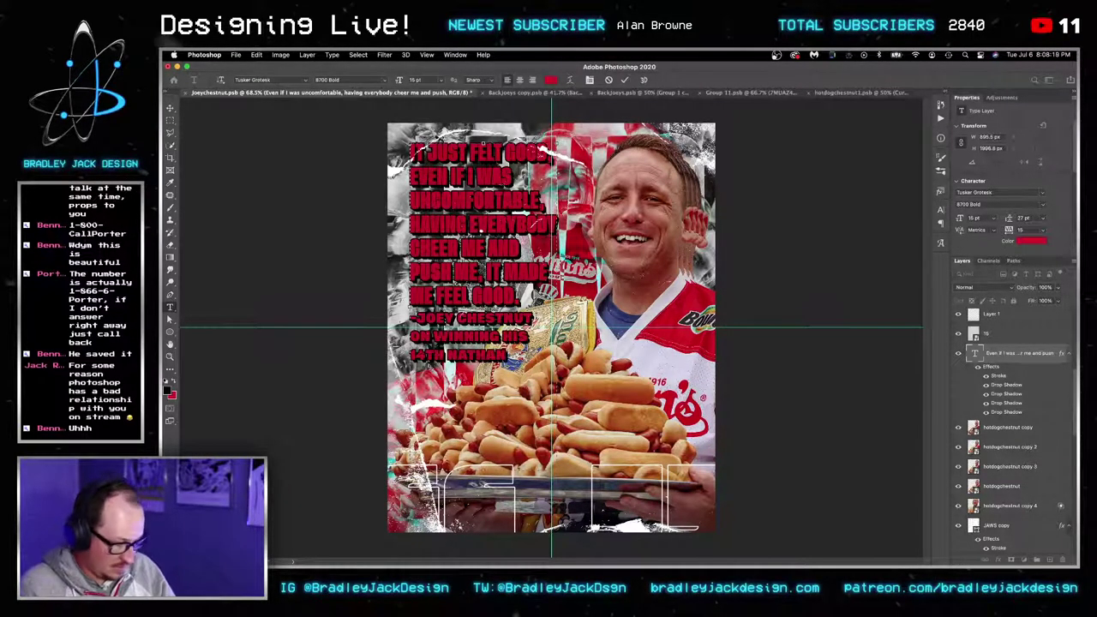
type("'S FAMOUS")
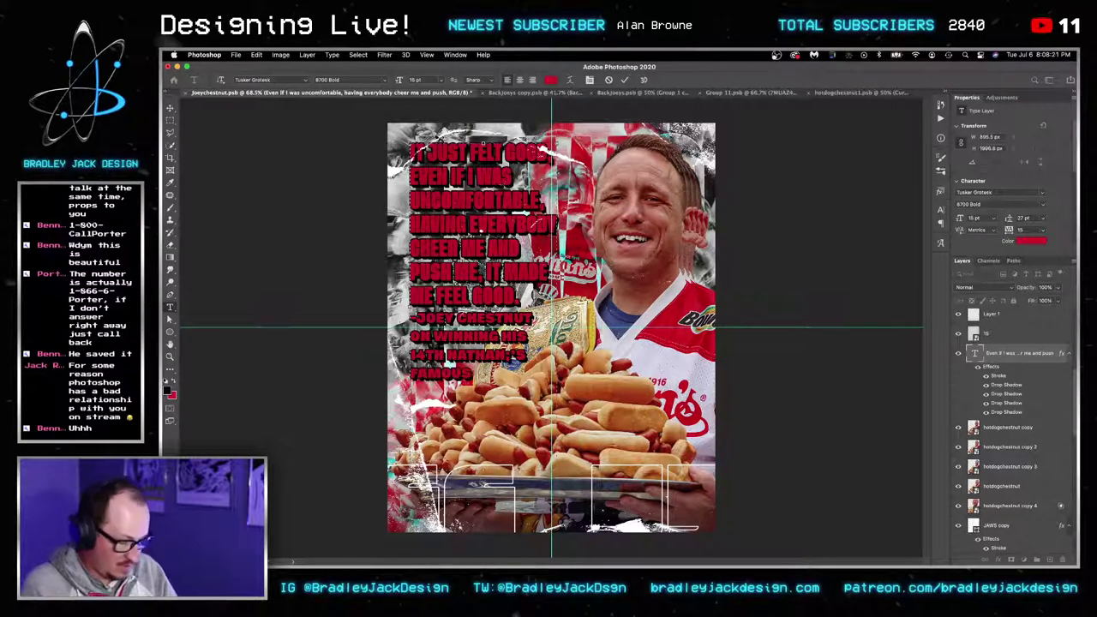
type(" FOURTH OF")
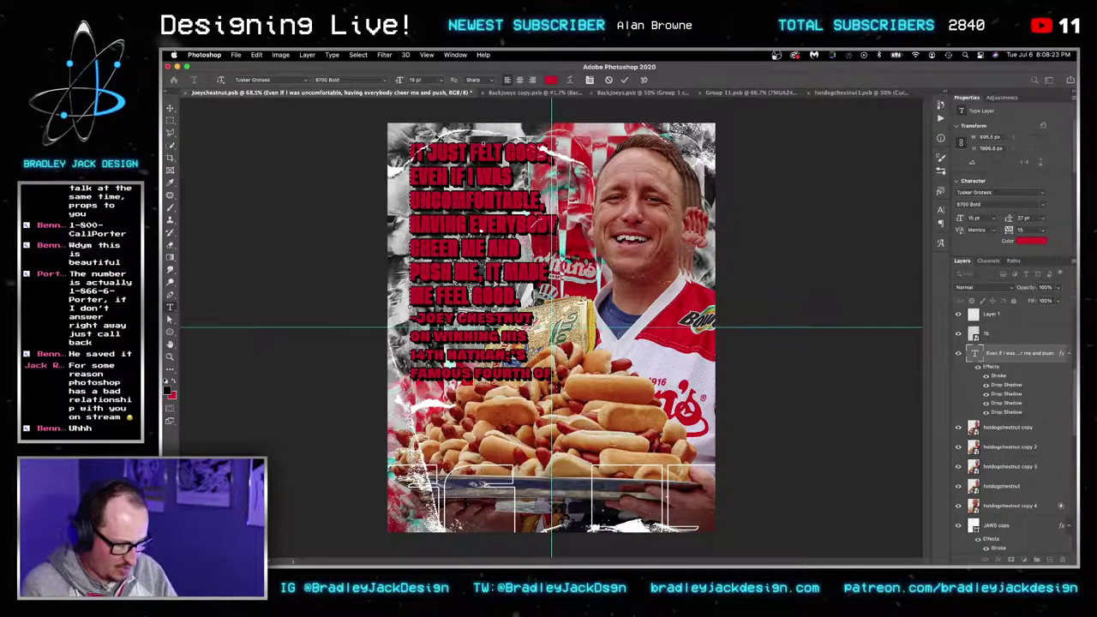
type(" JULY HOT DO")
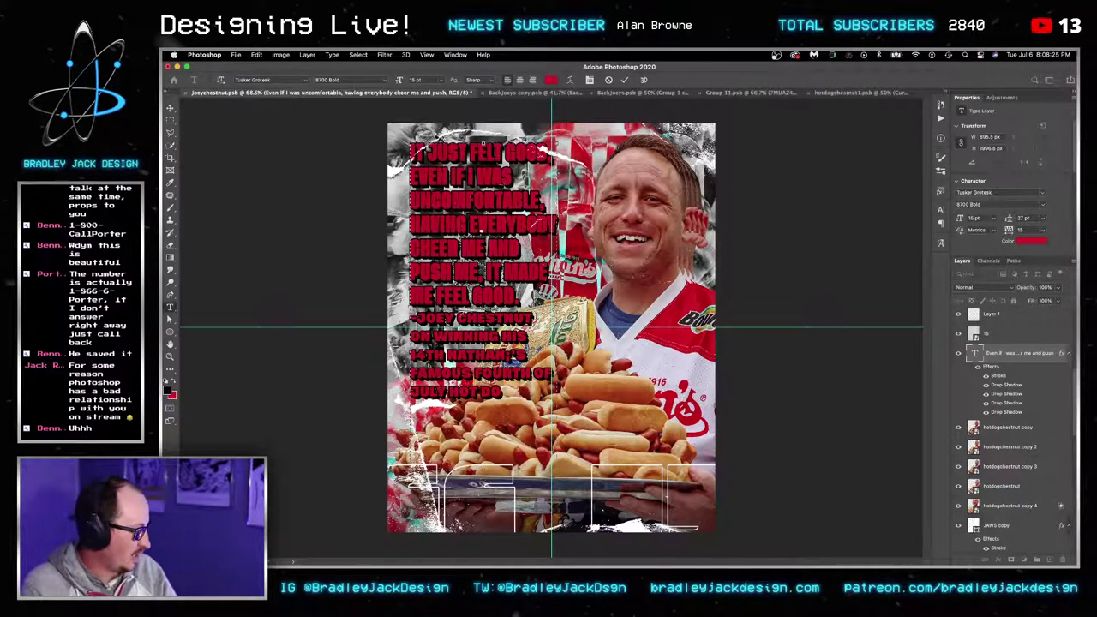
type("G EATING CONTEST")
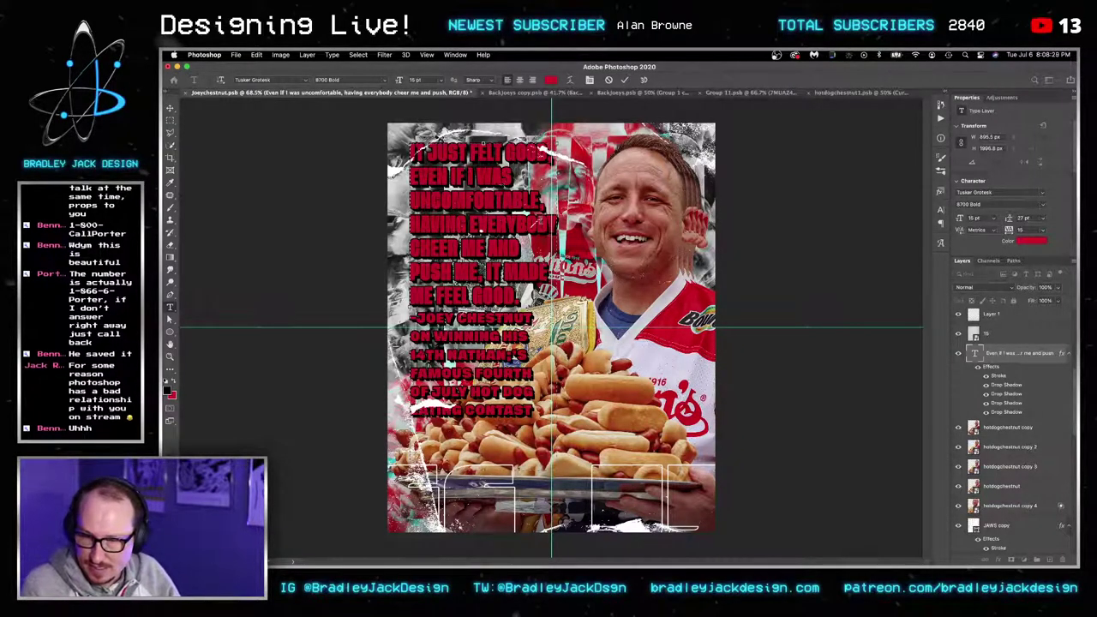
Reduce the font size of the contest caption below the Joey Chestnut attribution to 10 pt.
left_click_drag(531, 409, 409, 337)
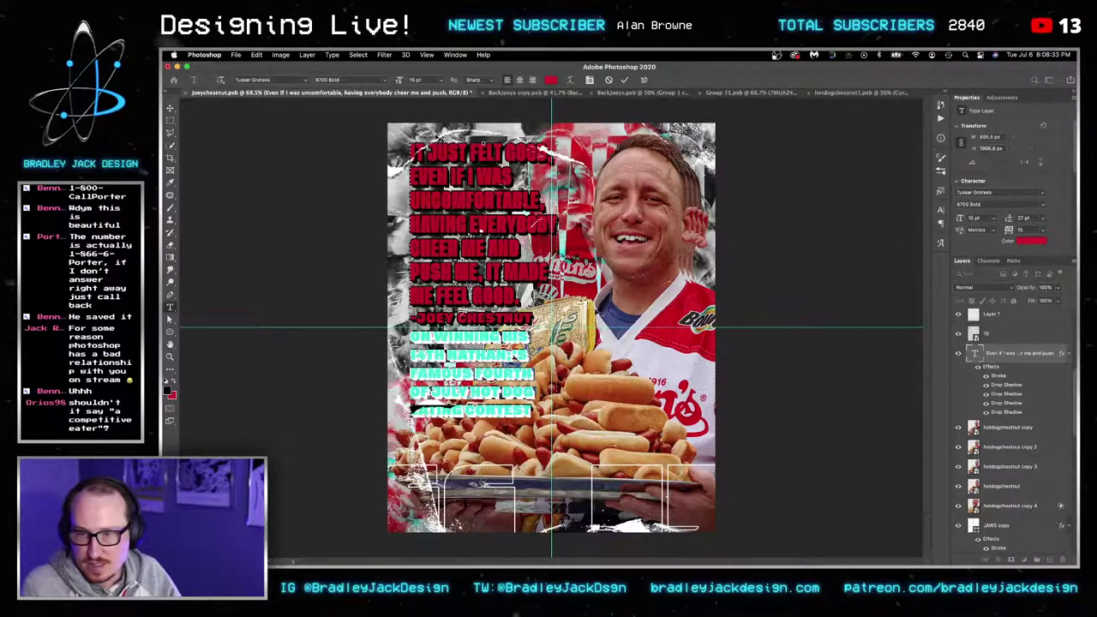
key("super+h")
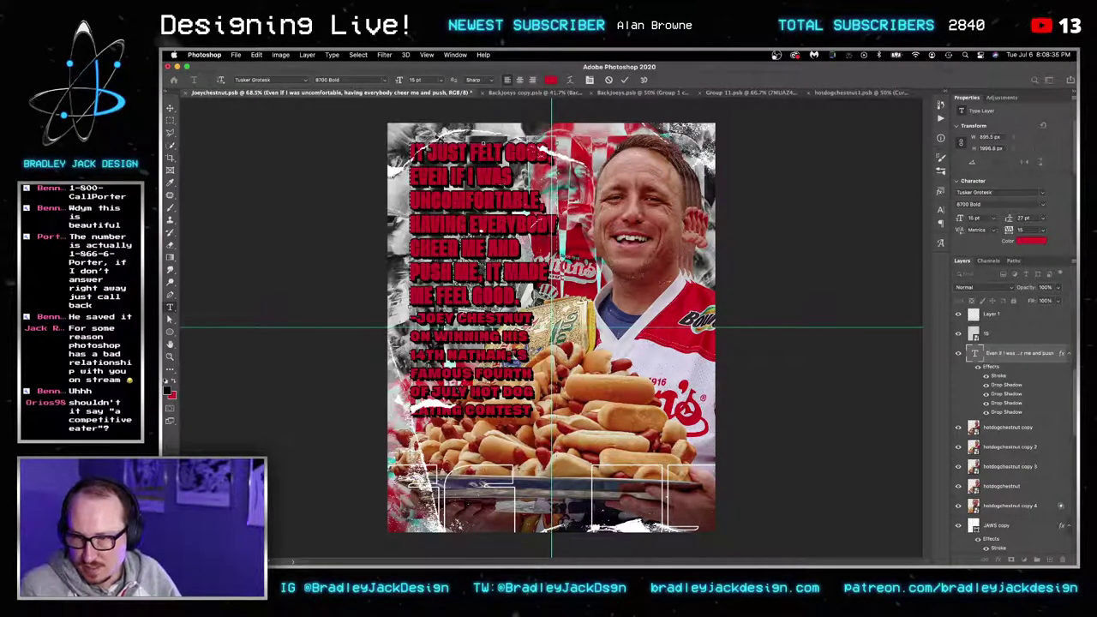
left_click_drag(533, 413, 411, 335)
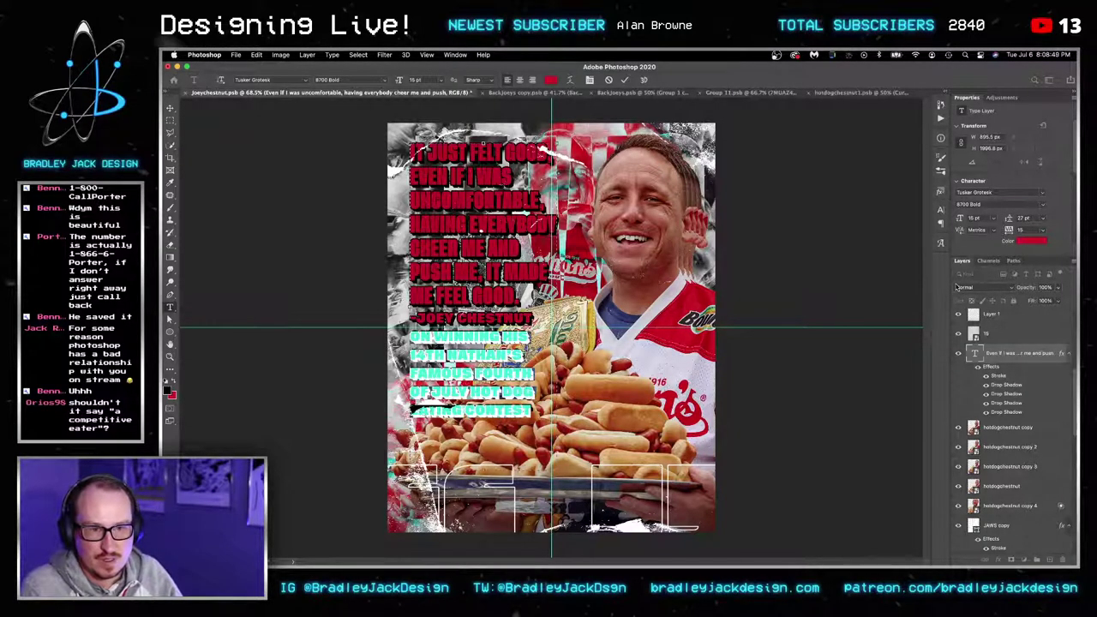
left_click(978, 218)
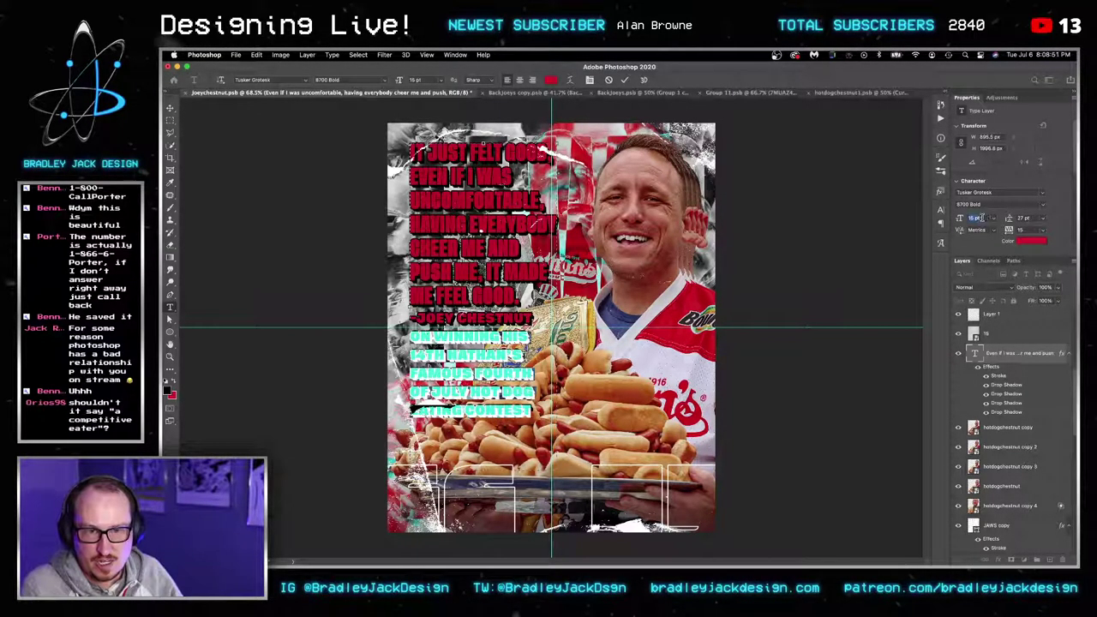
key("Down")
key("Down")
key("Down")
key("Down")
key("Down")
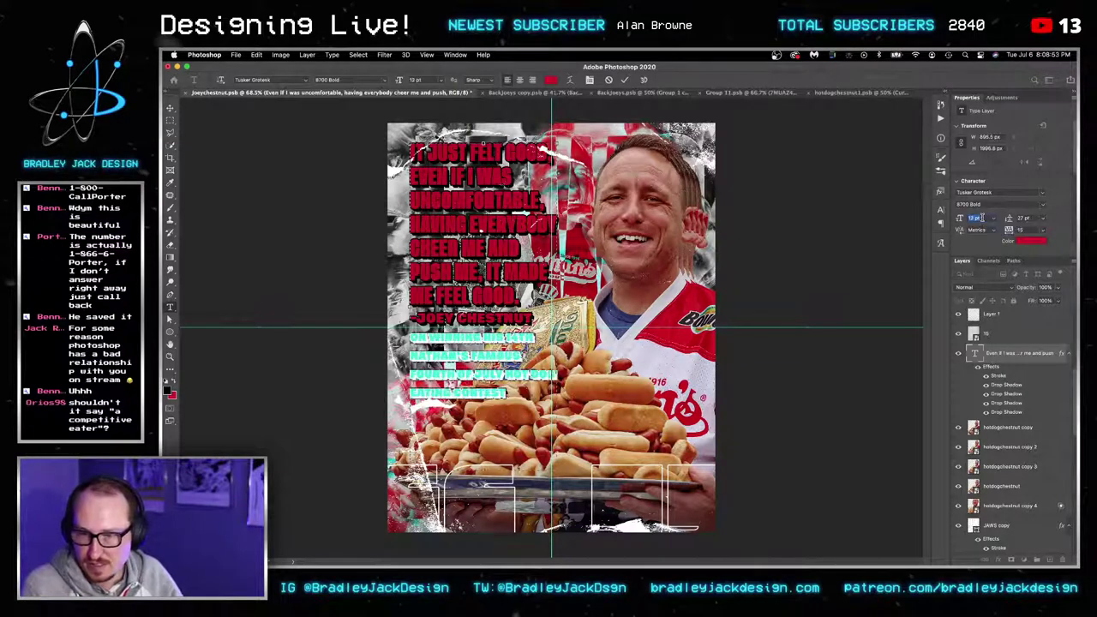
key("Down")
Tighten the leading of the contest caption to 15 pt.
key("Tab")
key("Down")
key("Down")
key("Down")
key("Down")
key("Down")
key("Down")
key("Down")
key("Down")
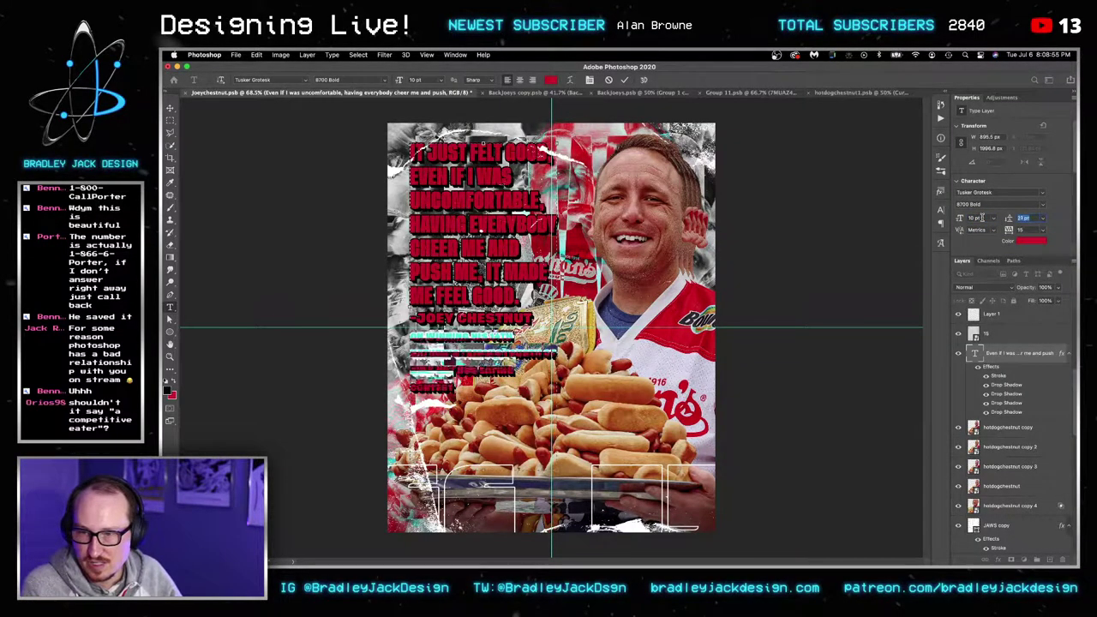
key("Down")
key("Down")
key("Down")
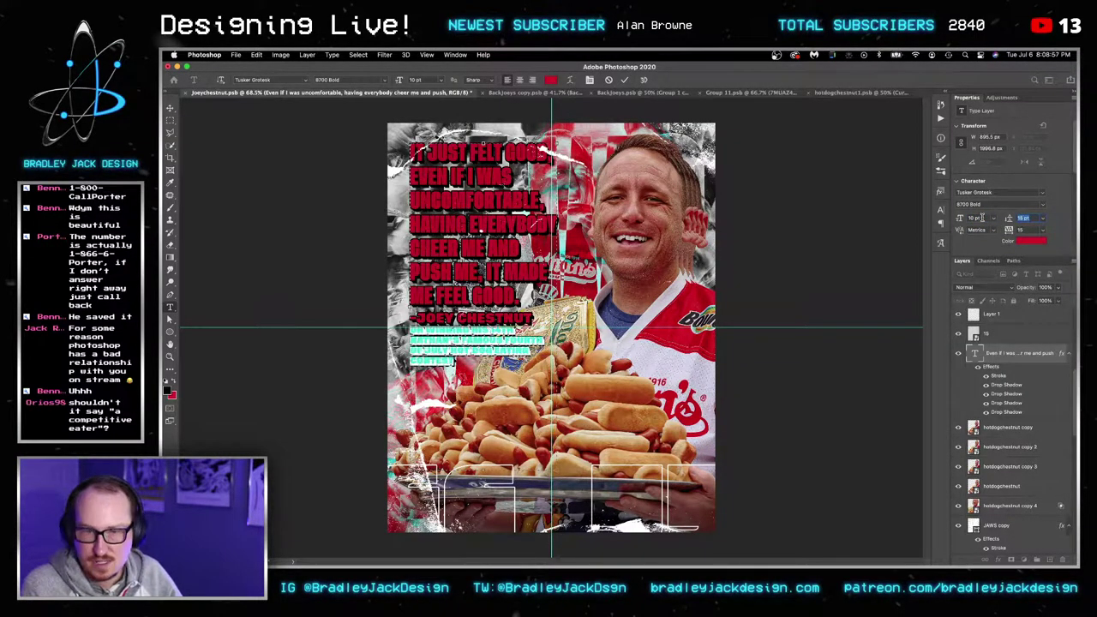
Try the 3700 Bold and 3800 Super font styles on the contest caption, and settle on 4800 Super.
left_click(1042, 204)
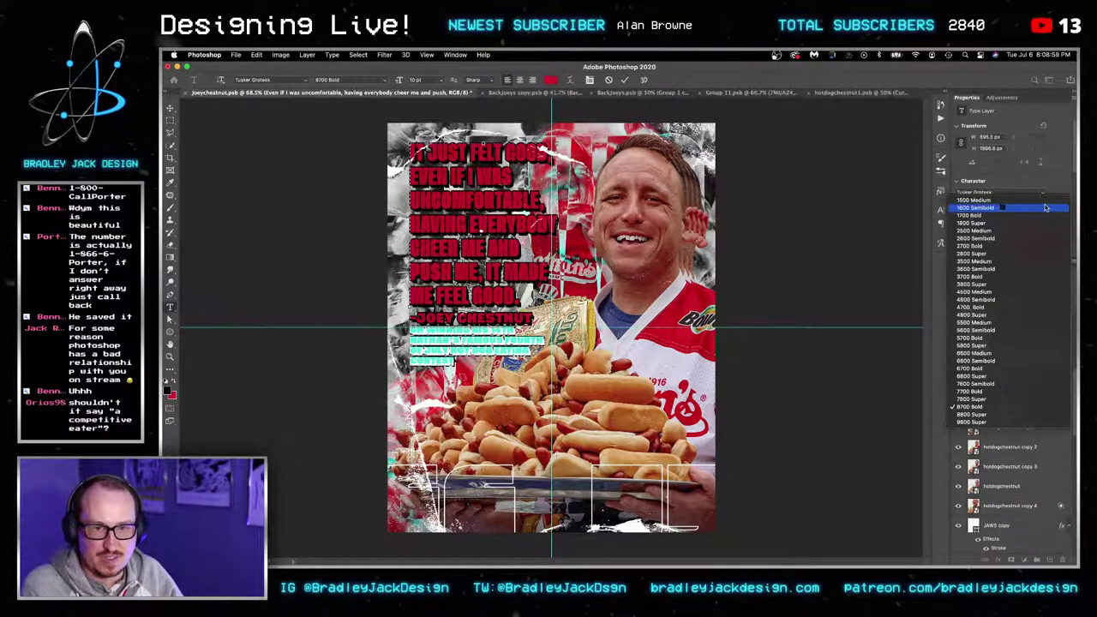
left_click(1025, 277)
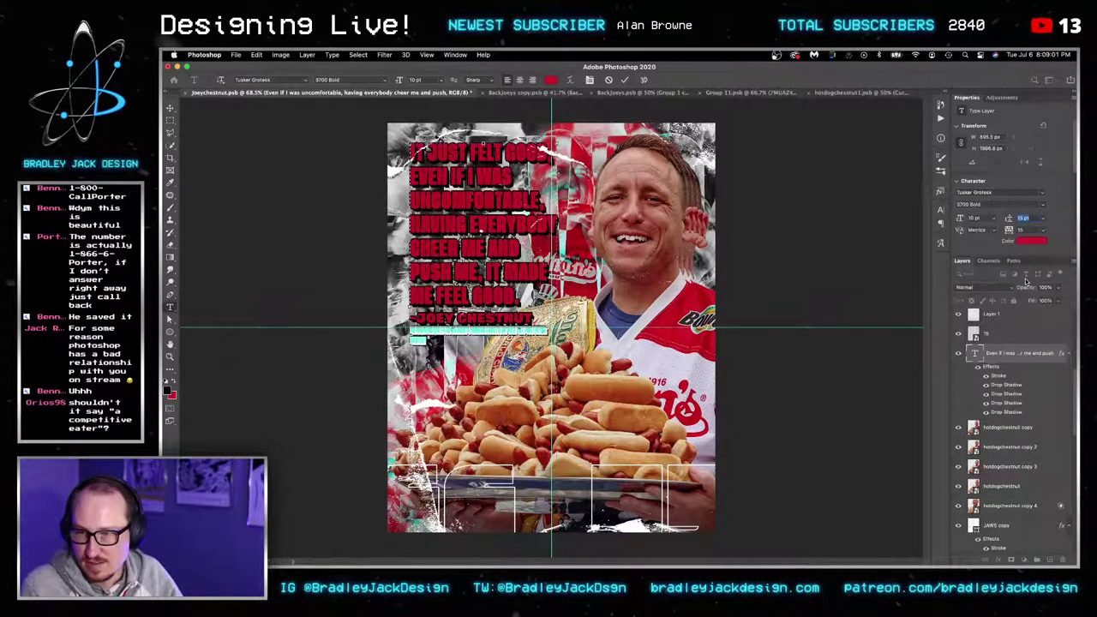
left_click(1042, 206)
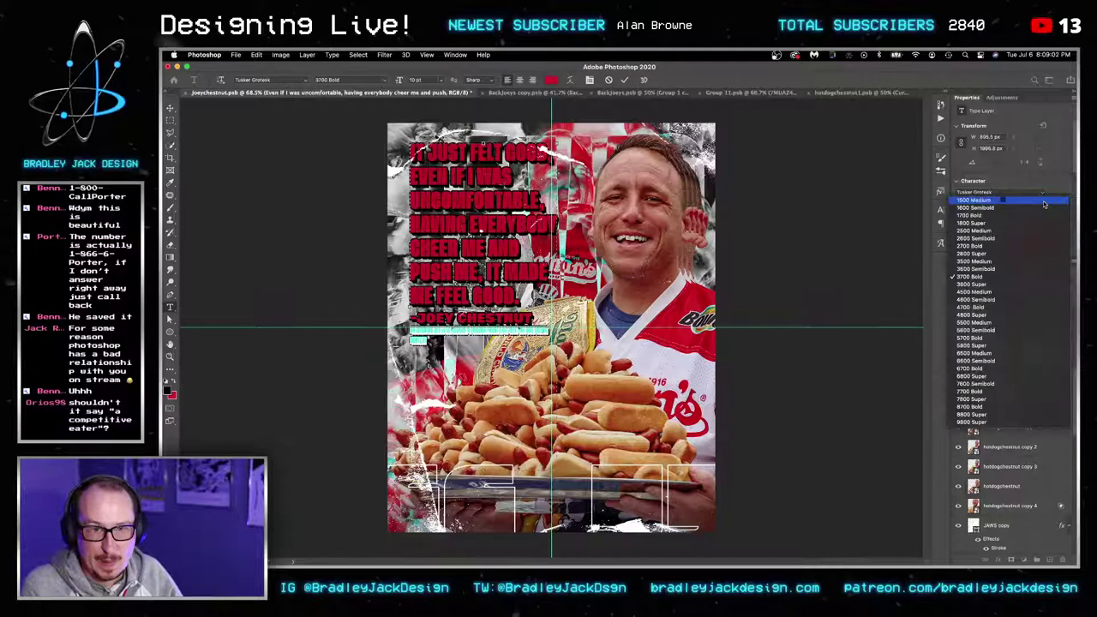
left_click(1020, 284)
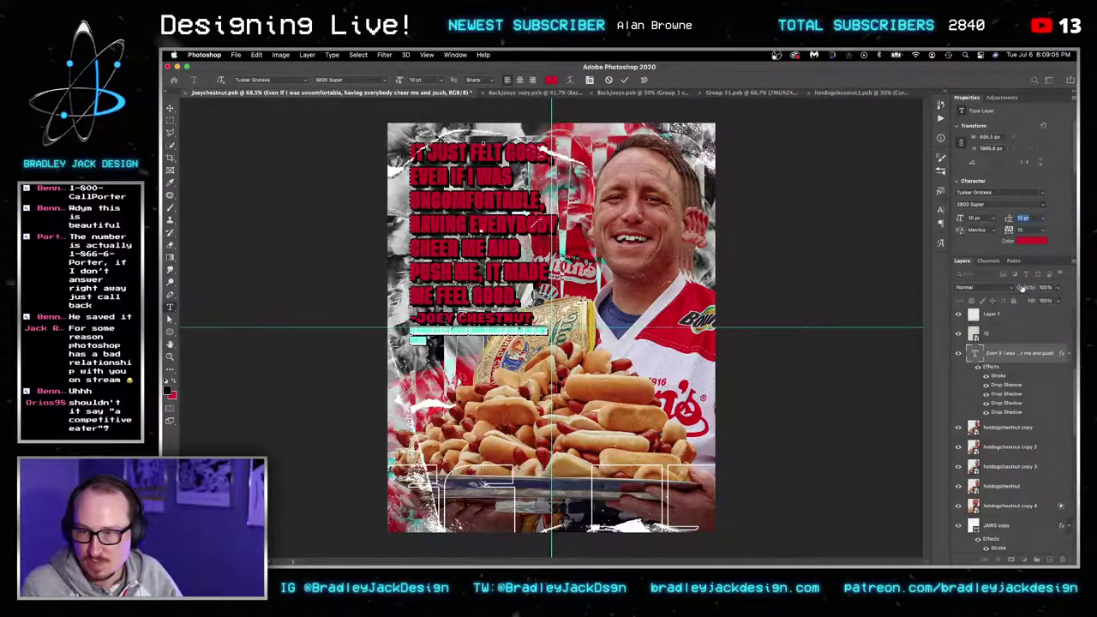
left_click(1042, 206)
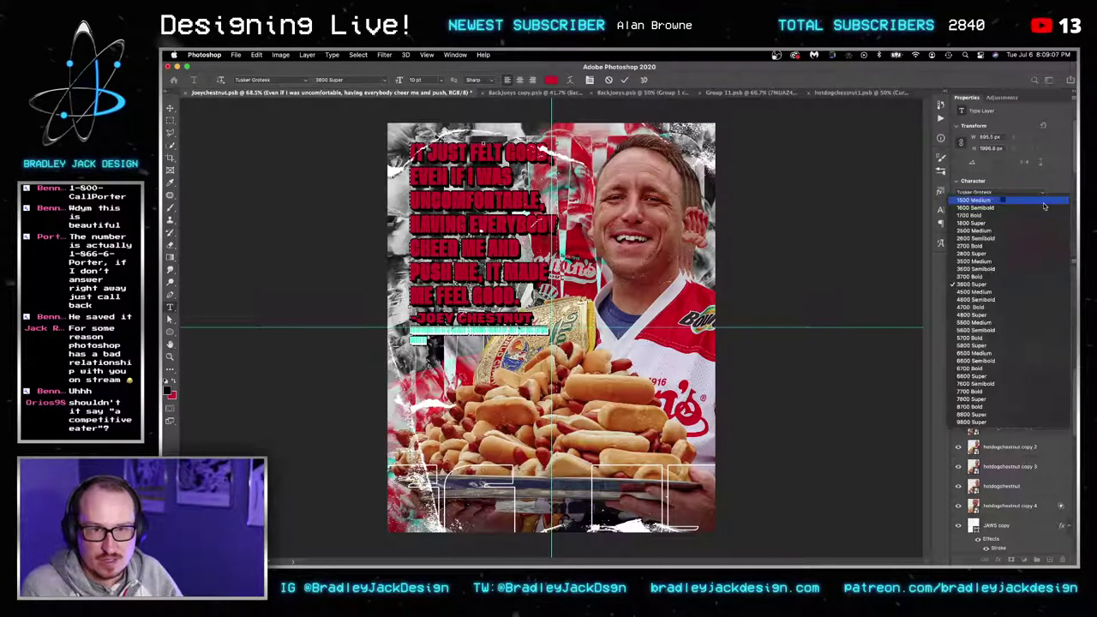
left_click(1024, 314)
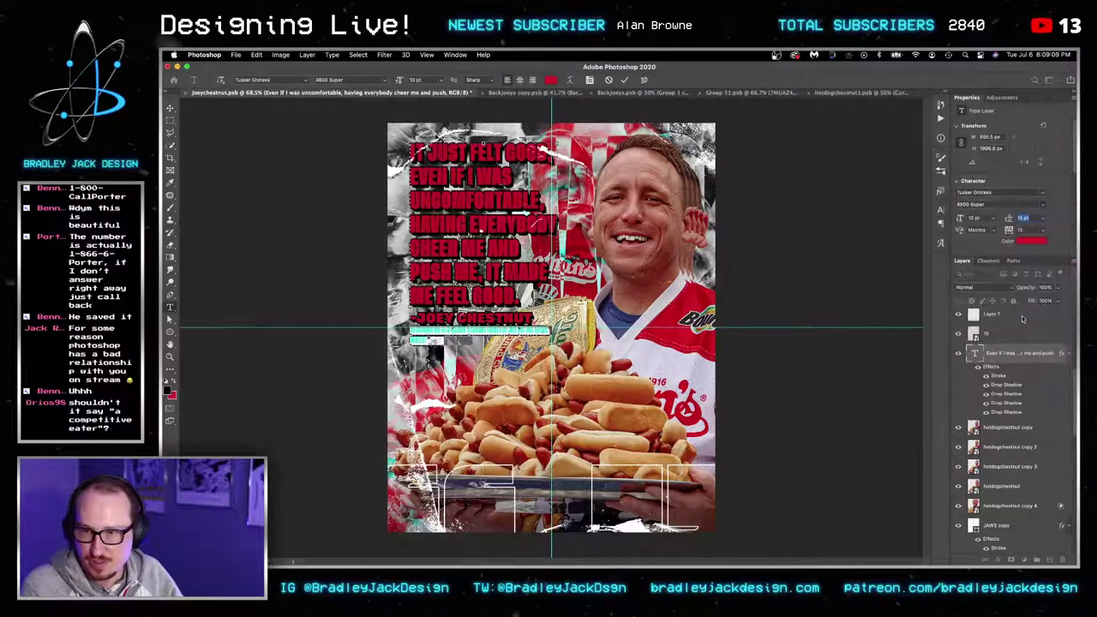
left_click(514, 333)
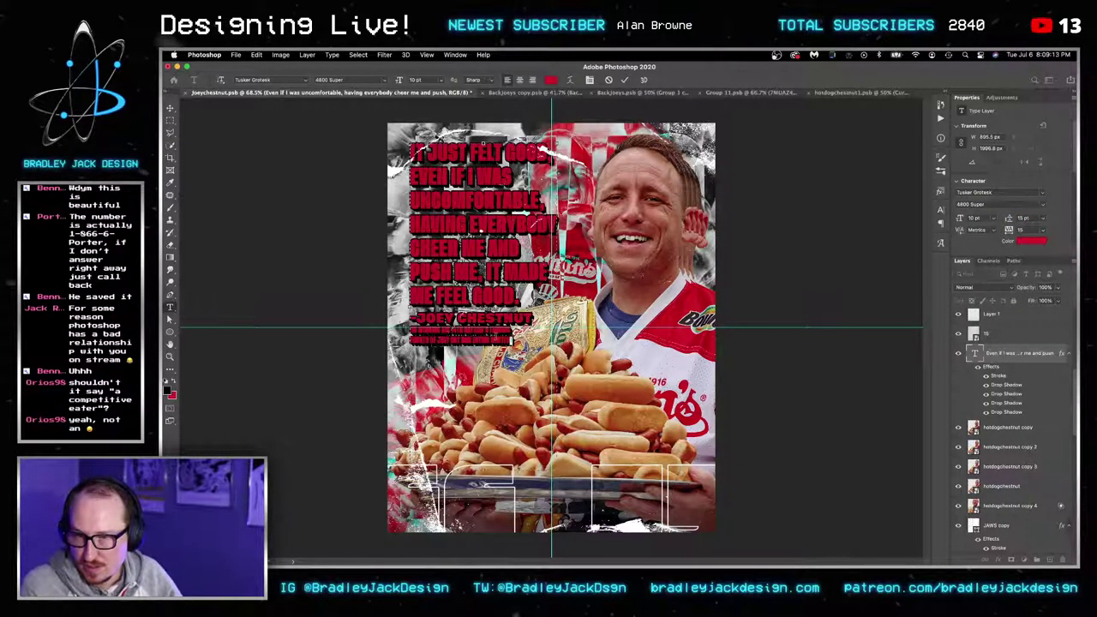
Increase the leading of both contest caption lines to 20 pt.
left_click_drag(512, 343, 409, 329)
left_click(1028, 219)
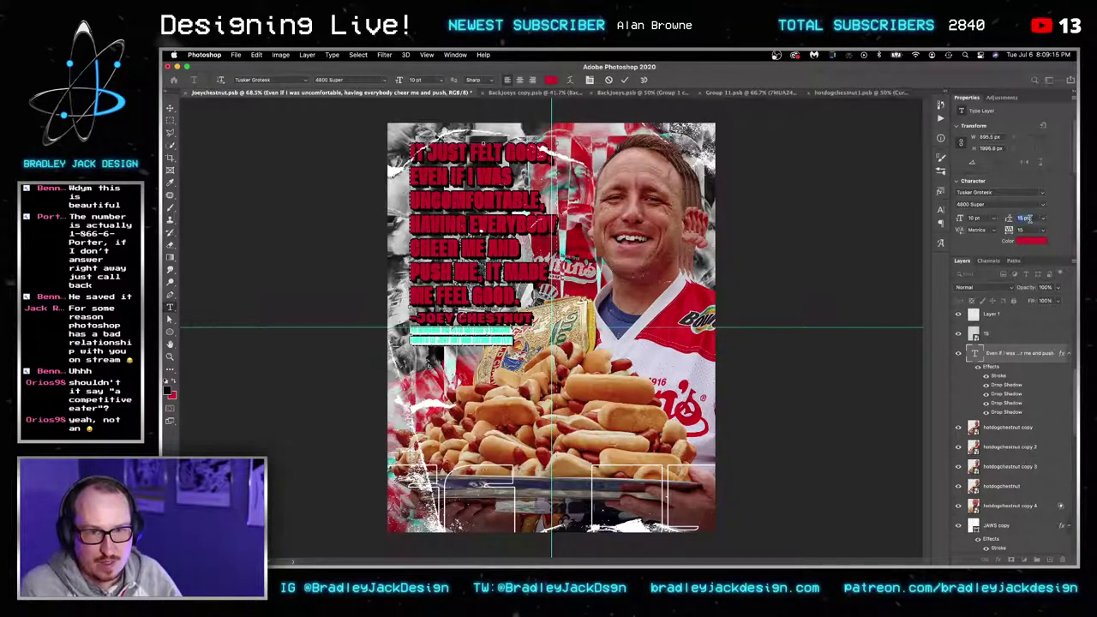
key("Up")
key("Up")
key("Up")
key("Up")
key("Up")
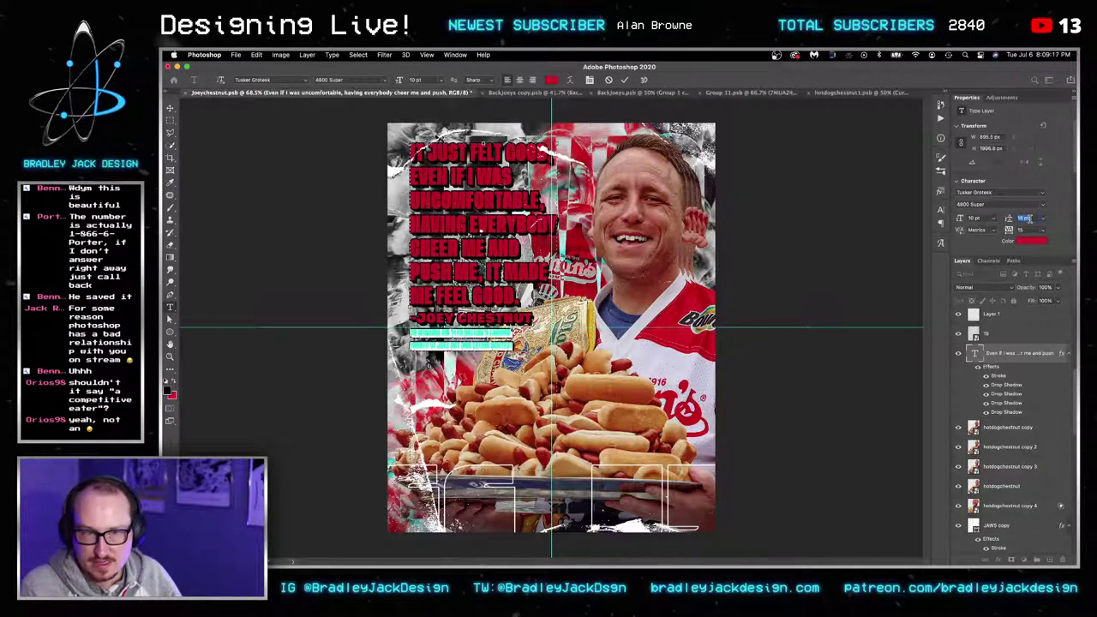
key("Return")
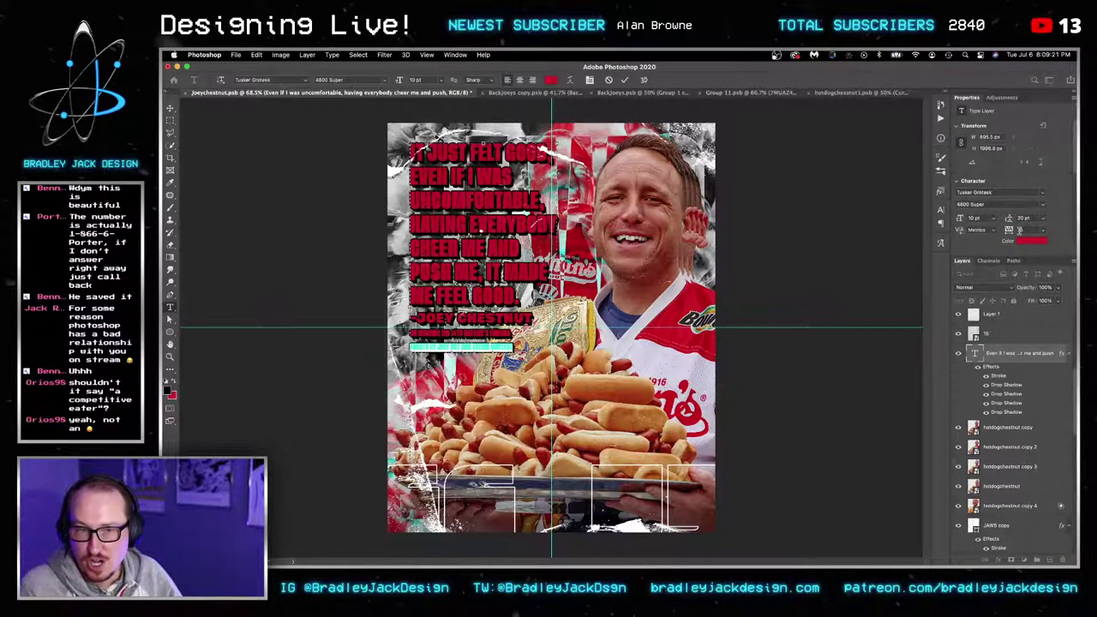
Reduce the leading of the contest caption's second line to 16 pt.
left_click(1024, 218)
key("Down")
key("Down")
key("Down")
key("Down")
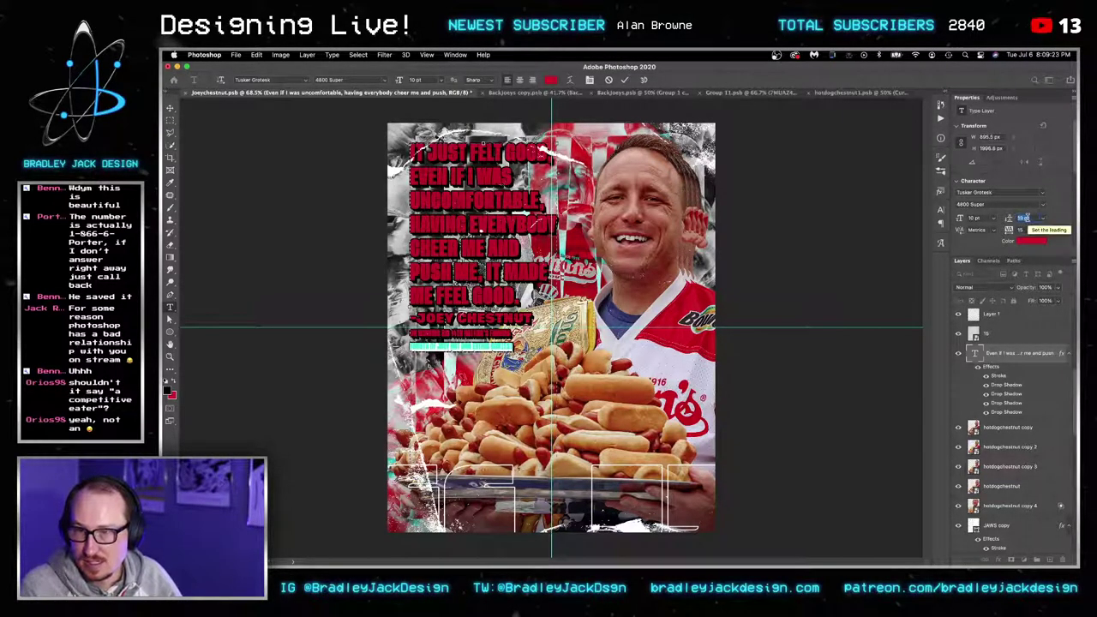
key("Down")
key("Down")
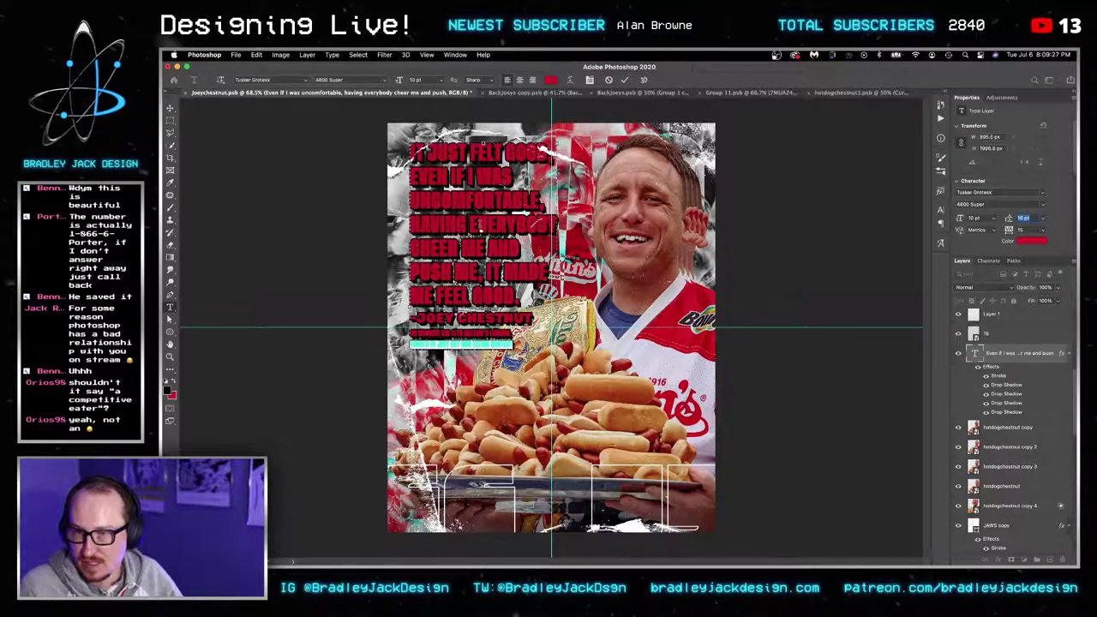
Set the tracking of both contest caption lines to 60.
left_click(480, 224)
left_click_drag(512, 345, 375, 329)
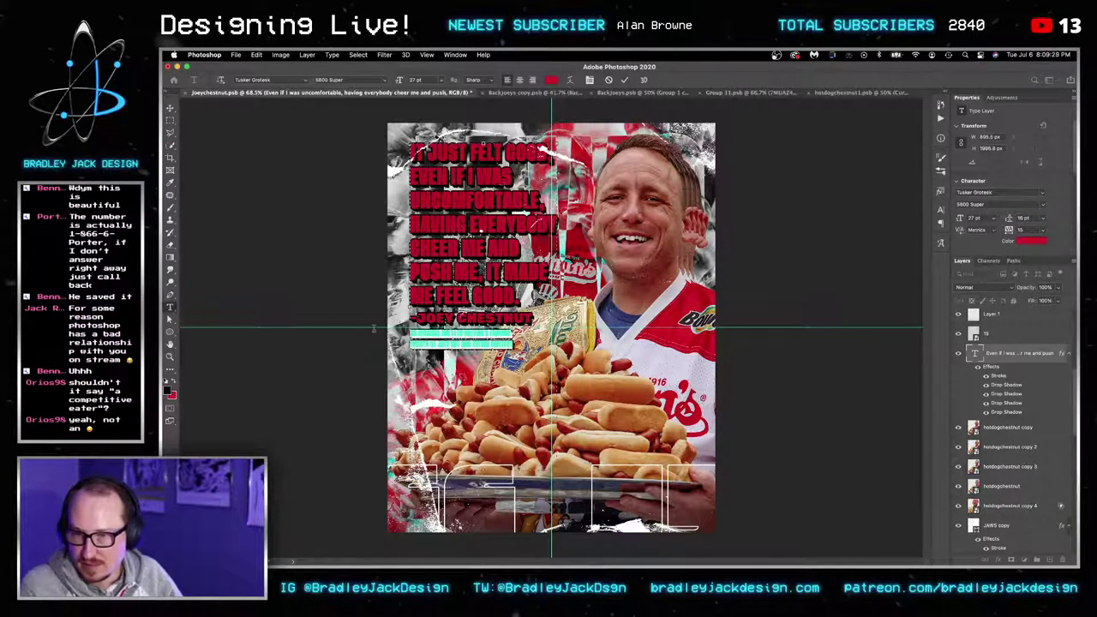
left_click(1033, 229)
key("Up")
key("Up")
key("Up")
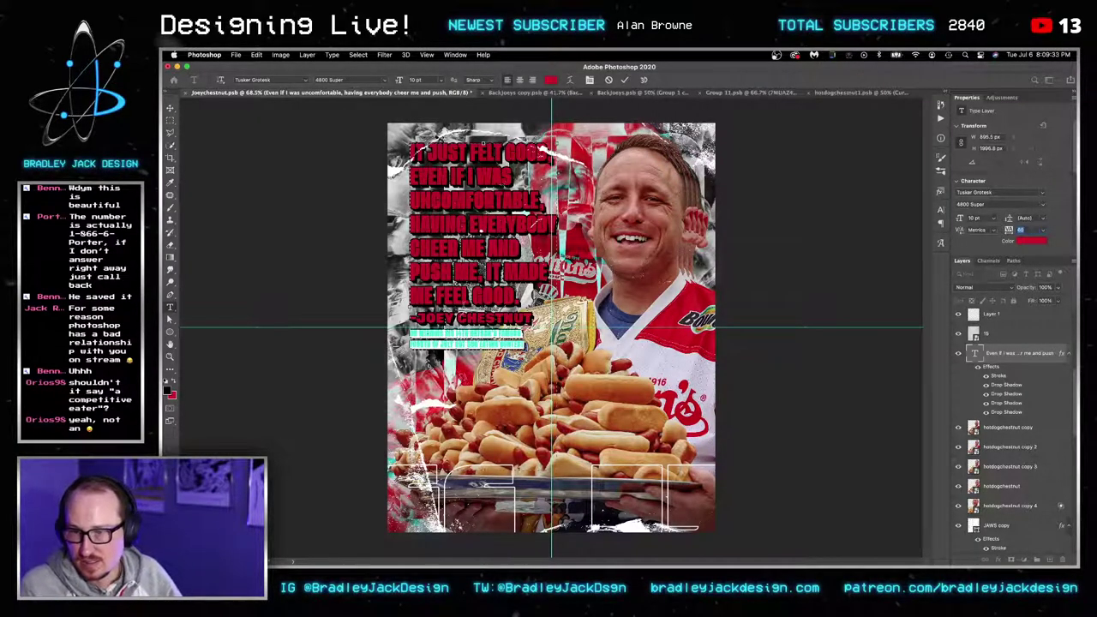
key("ctrl+Return")
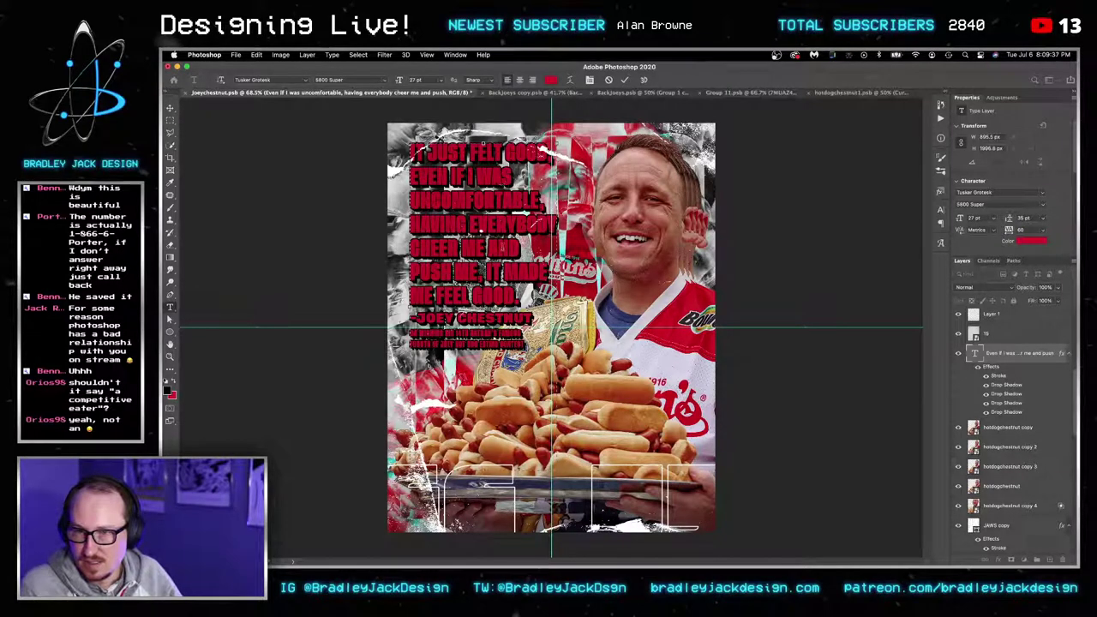
Set the leading of the quote and attribution lines to 50 pt and their kerning to 0.
left_click(499, 247)
key("super+a")
left_click(501, 247)
left_click_drag(531, 318, 369, 154)
left_click(1028, 218)
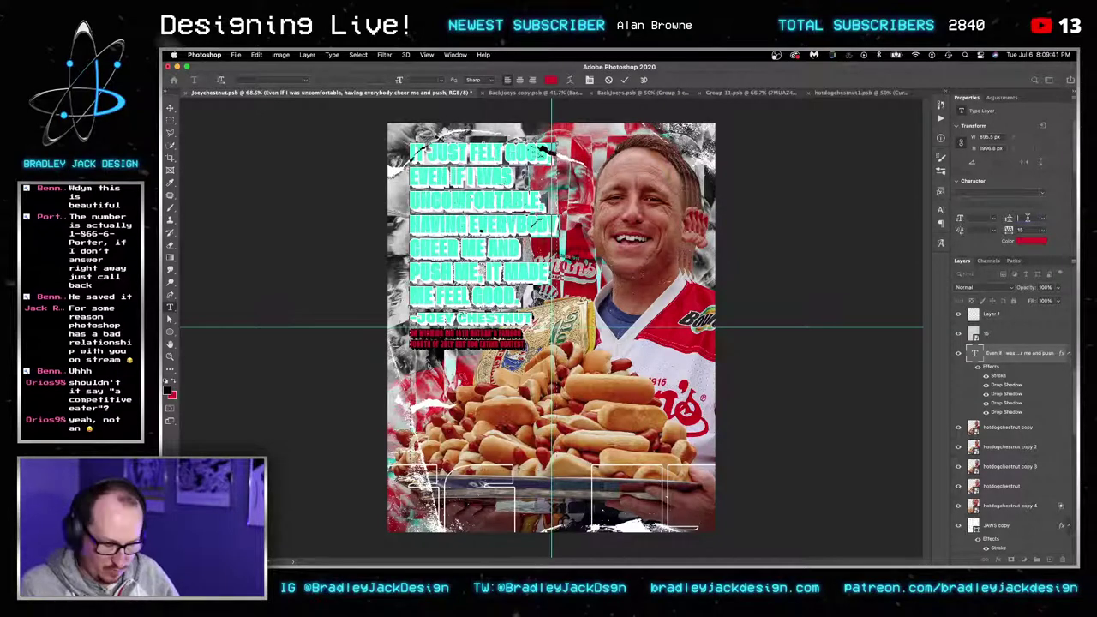
type("50")
key("Tab")
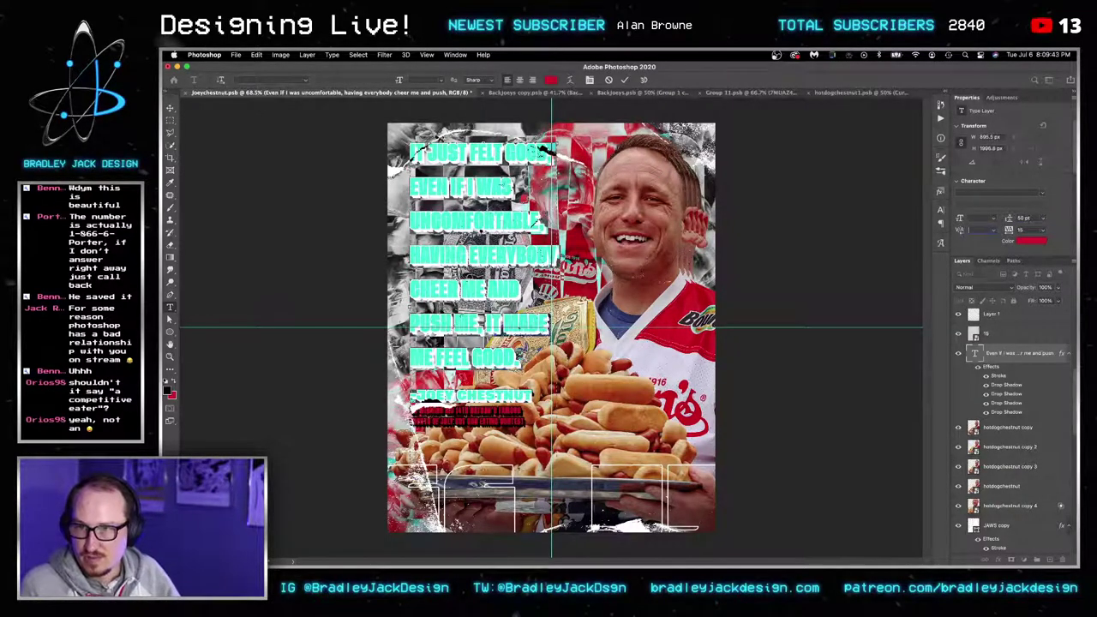
key("Up")
key("Down")
key("Down")
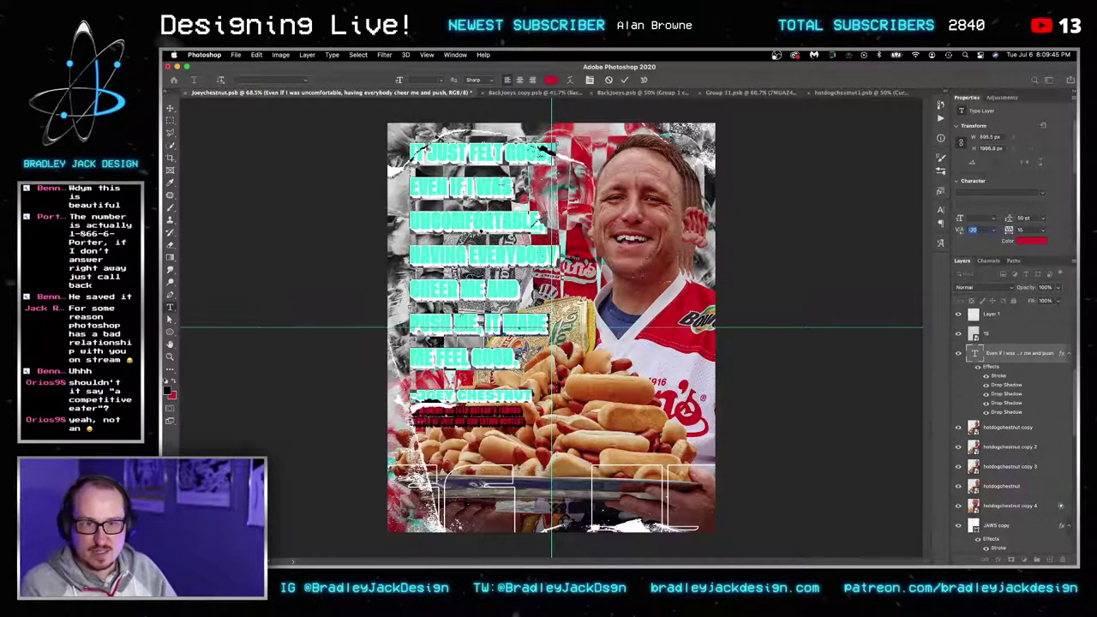
key("Up")
Reduce the leading of the quote and attribution lines to 42 pt.
key("shift+Tab")
key("Down")
key("Down")
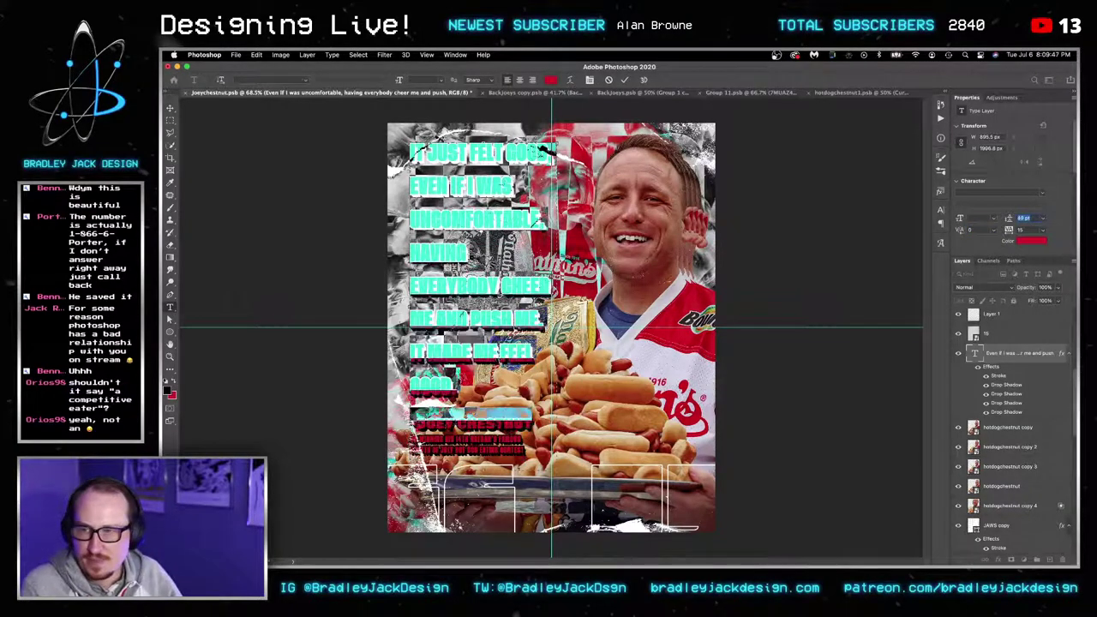
key("Down")
key("Down")
key("Down")
key("Down")
key("Down")
key("Down")
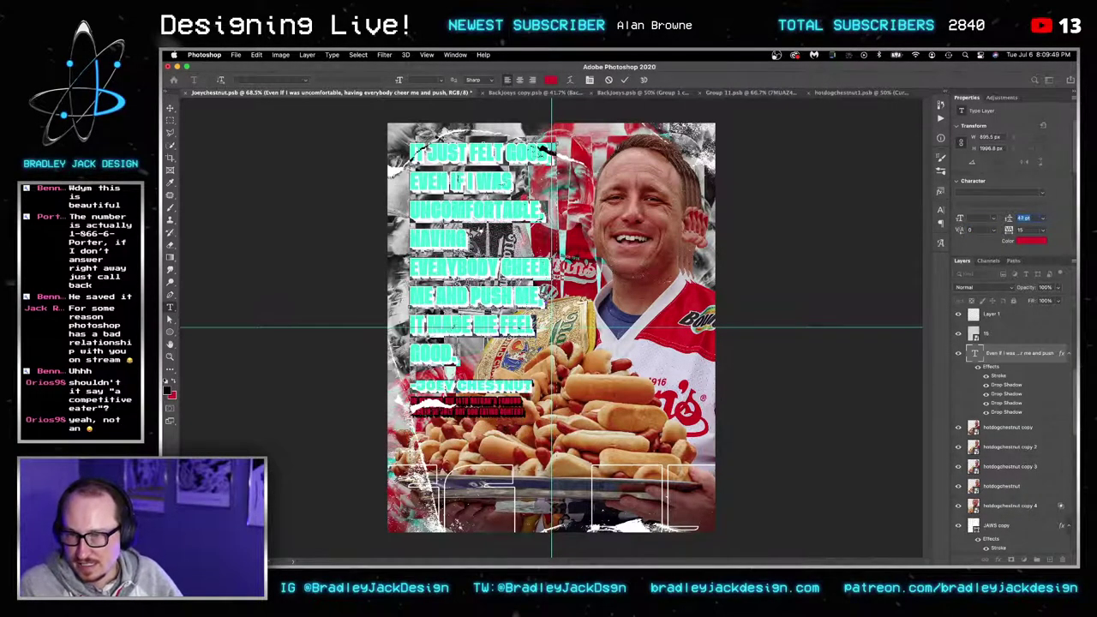
Try a leading of 50 pt on the quote lines alone, and undo it.
left_click(510, 243)
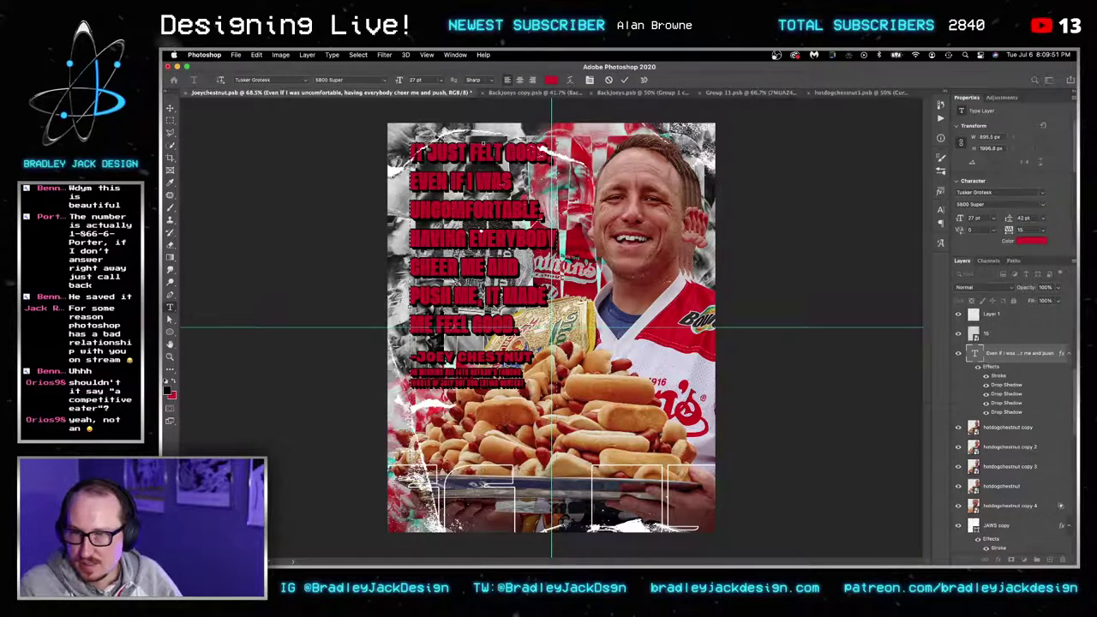
left_click_drag(518, 326, 411, 149)
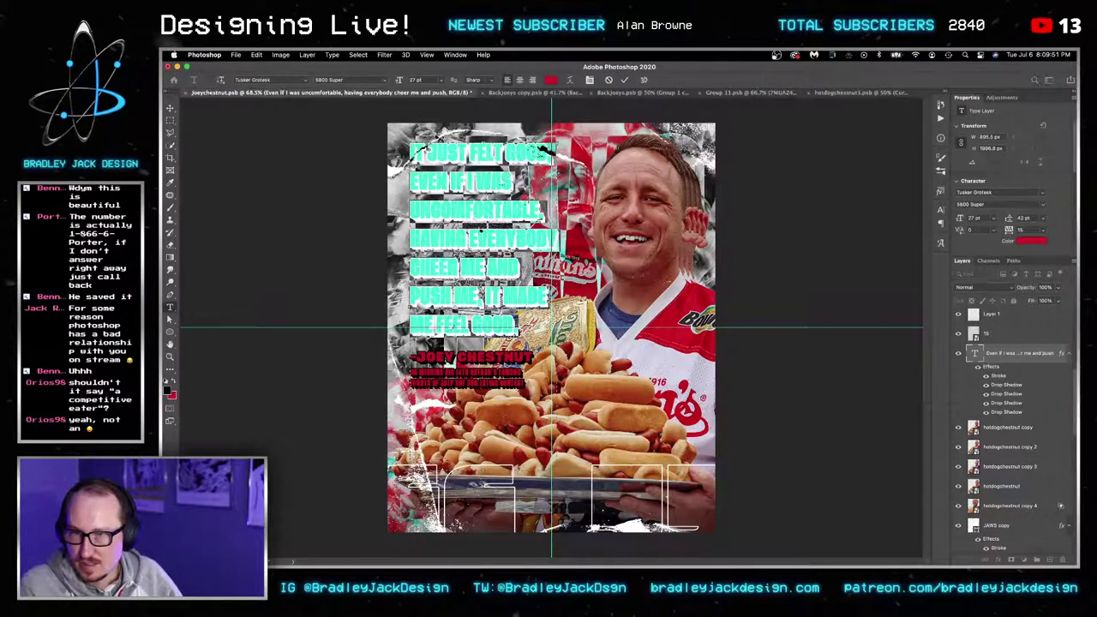
left_click(1025, 218)
type("60")
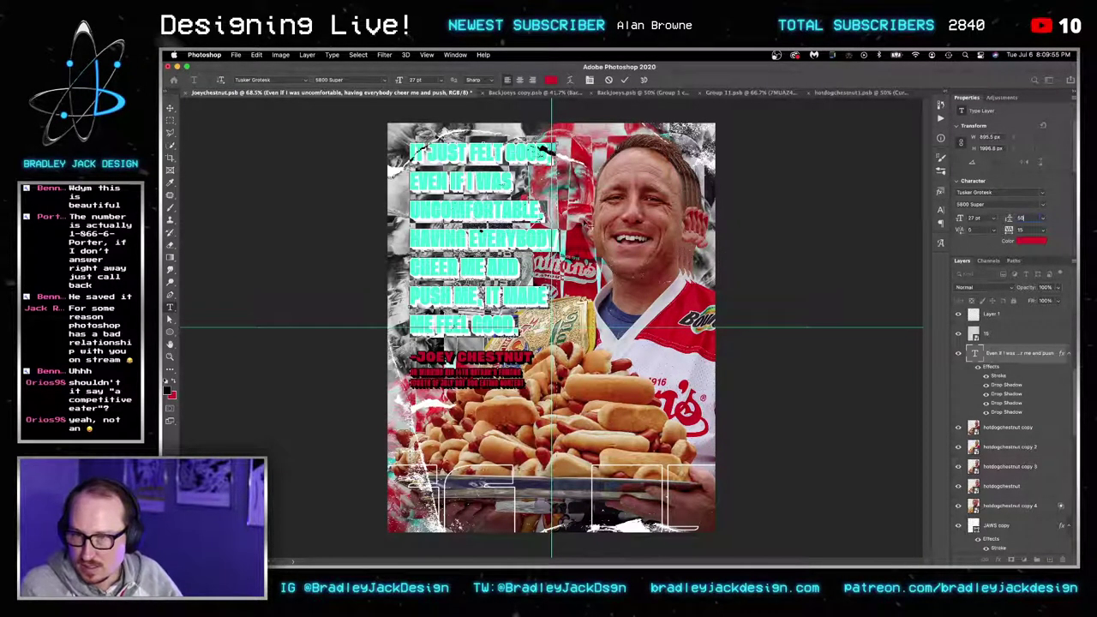
key("Return")
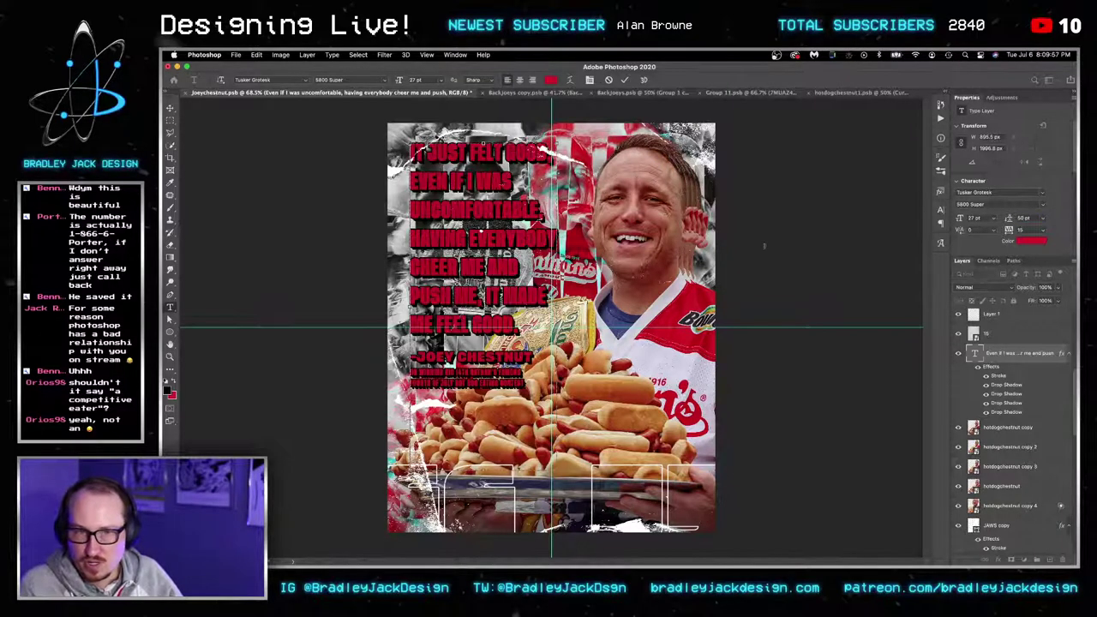
key("super+z")
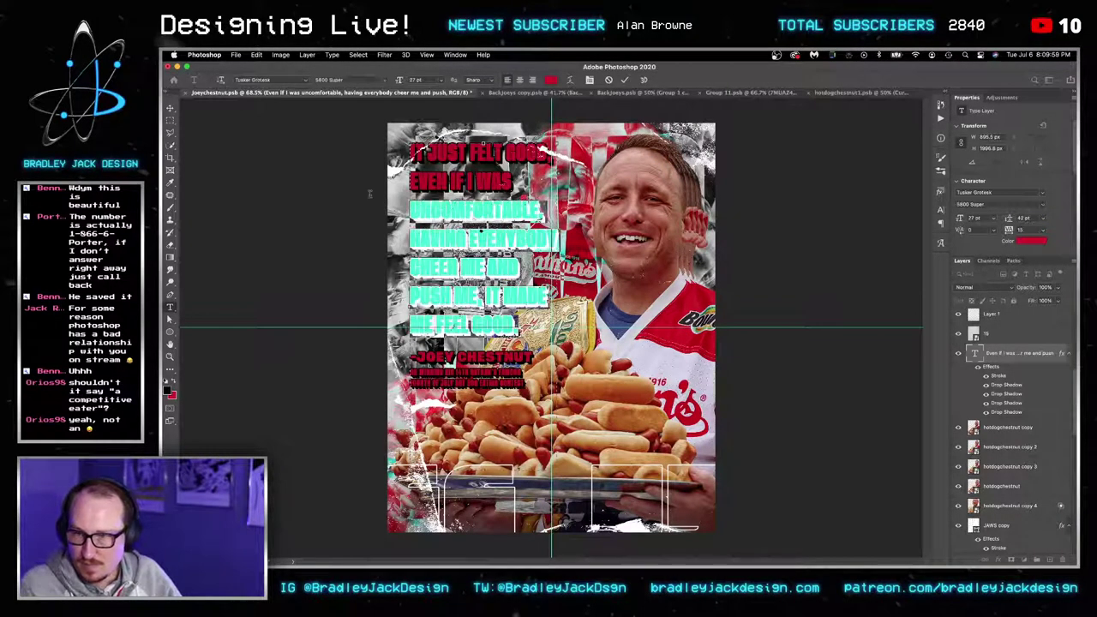
Set the leading of the quote lines to 55 pt, leaving out the attribution.
left_click_drag(370, 194, 356, 166)
left_click(1025, 218)
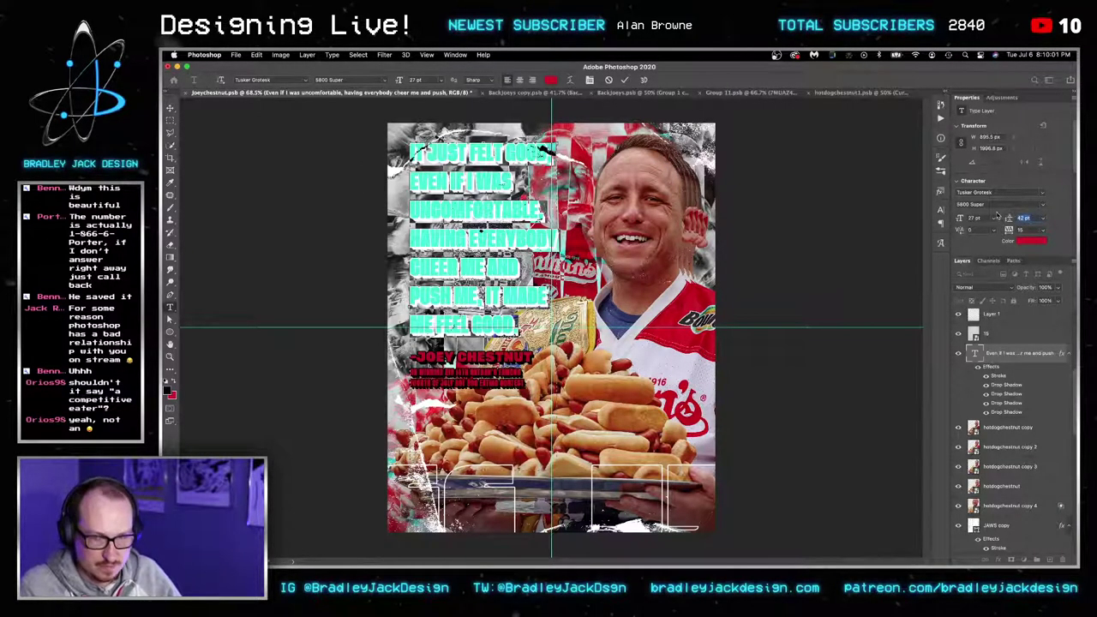
type("55")
key("Return")
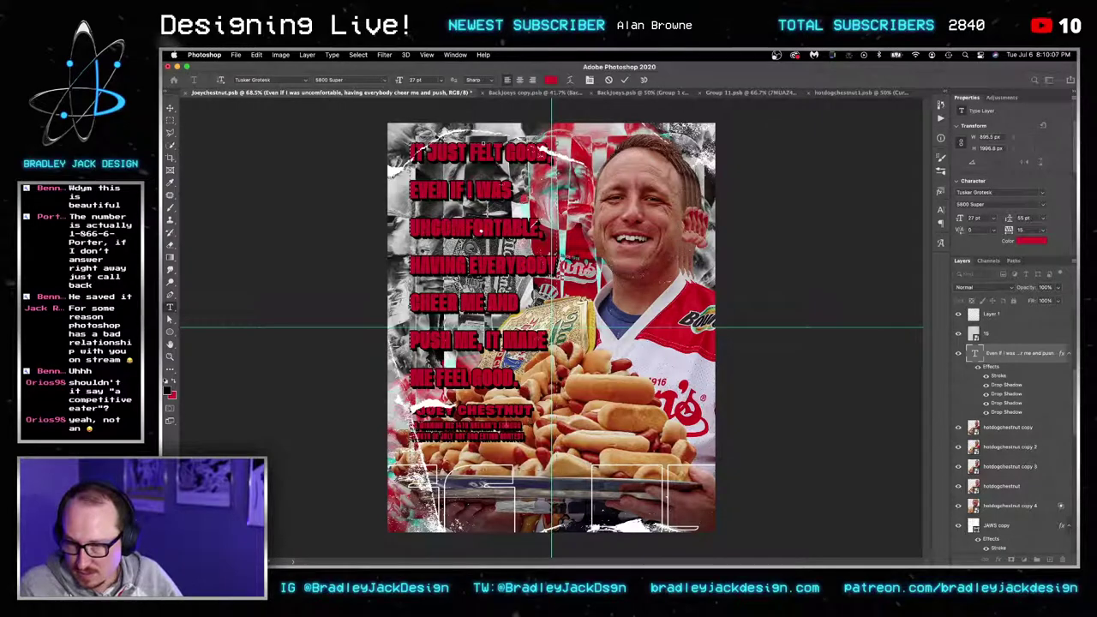
Cut the attribution and contest caption out of the quote and place them in their own text layer made from a duplicate.
left_click_drag(524, 436, 412, 413)
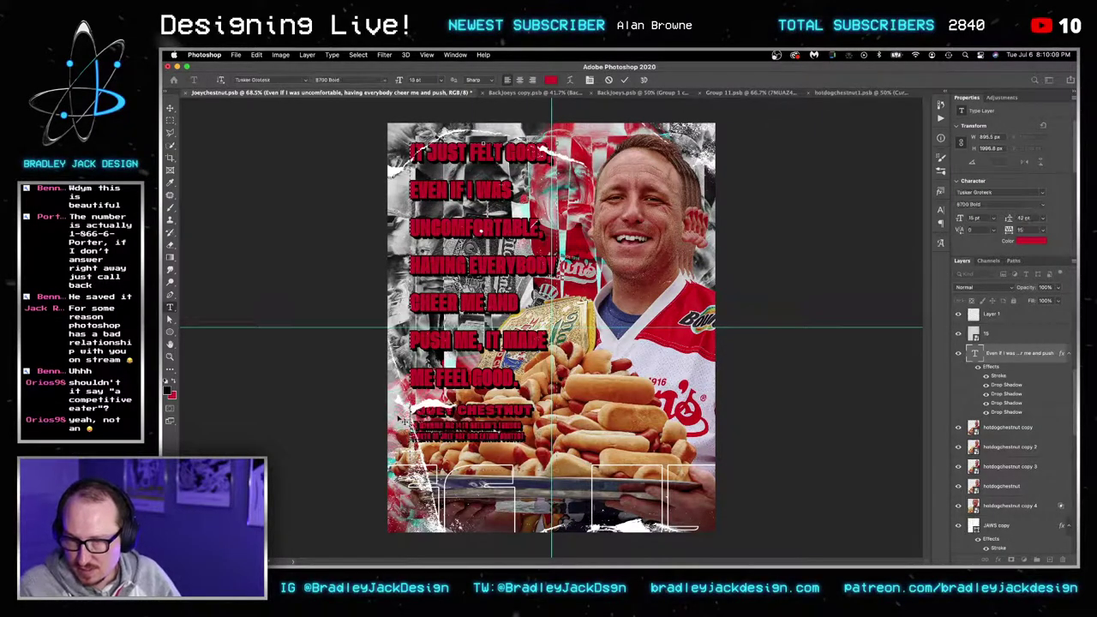
key("BackSpace")
key("super+Return")
key("super+j")
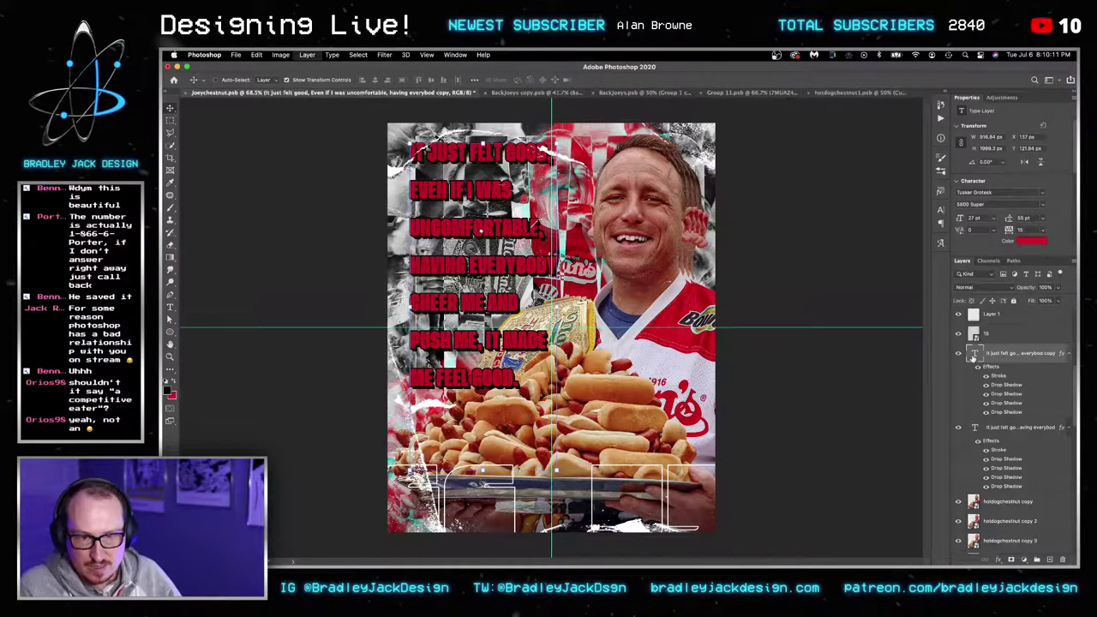
double_click(973, 353)
key("super+h")
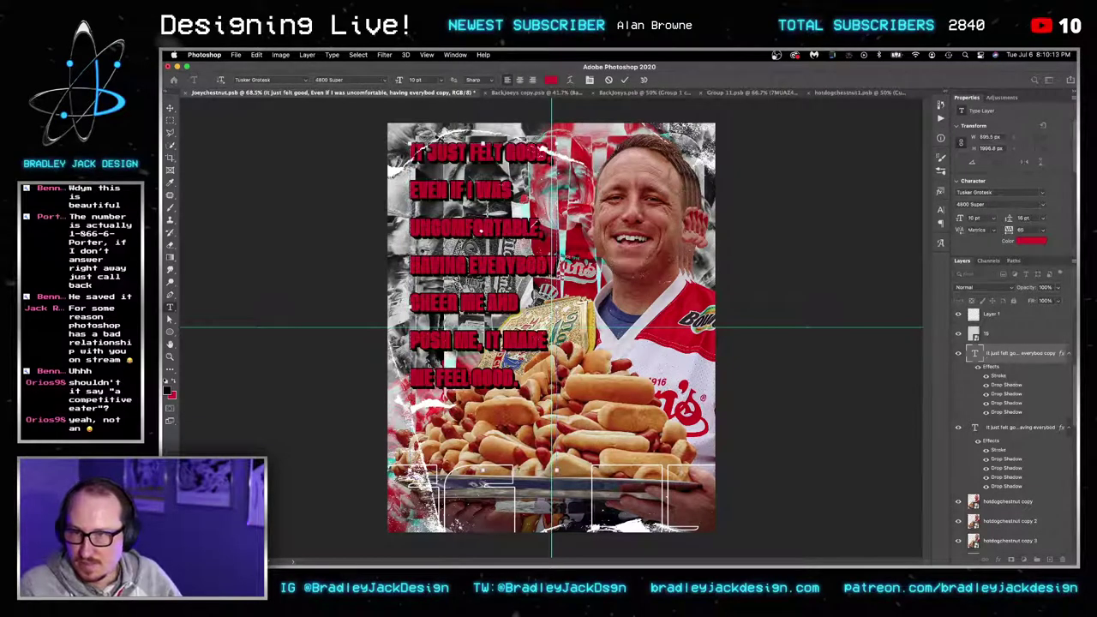
type("-JOEY CHESTNUT ON WINNING HIS 14TH NATHAN'S FAMOUS FOURTH OF JULY HOT DOG EATING CONTEST.")
key("super+Return")
Position the attribution block directly beneath the quote and move its layer just above Group 2.
left_click_drag(470, 178, 468, 443)
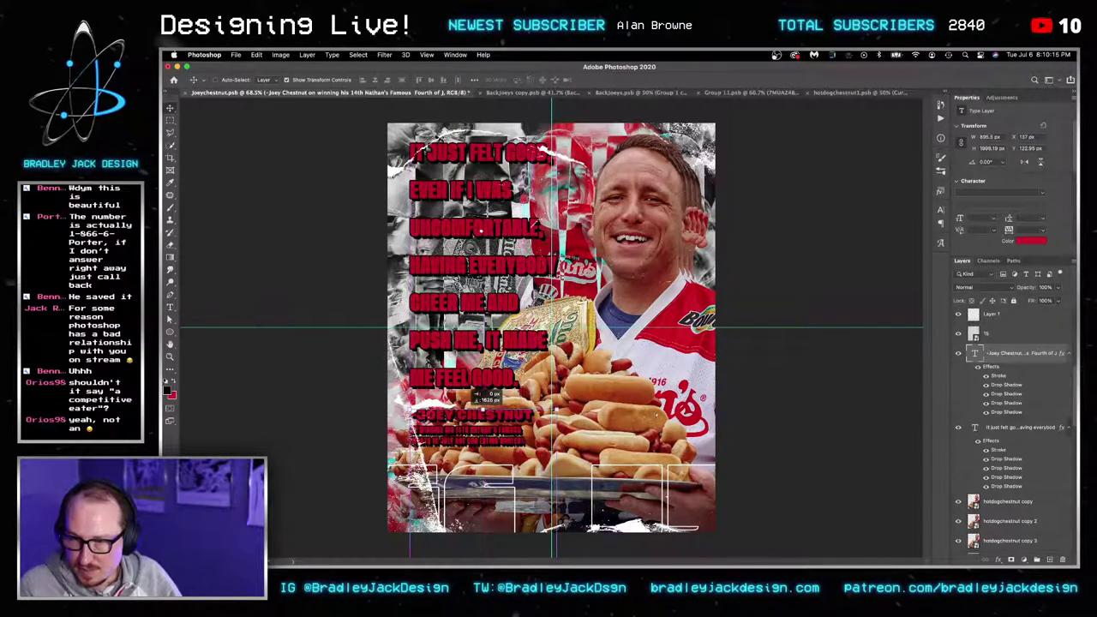
left_click_drag(477, 393, 476, 393)
left_click_drag(1010, 356, 1003, 327)
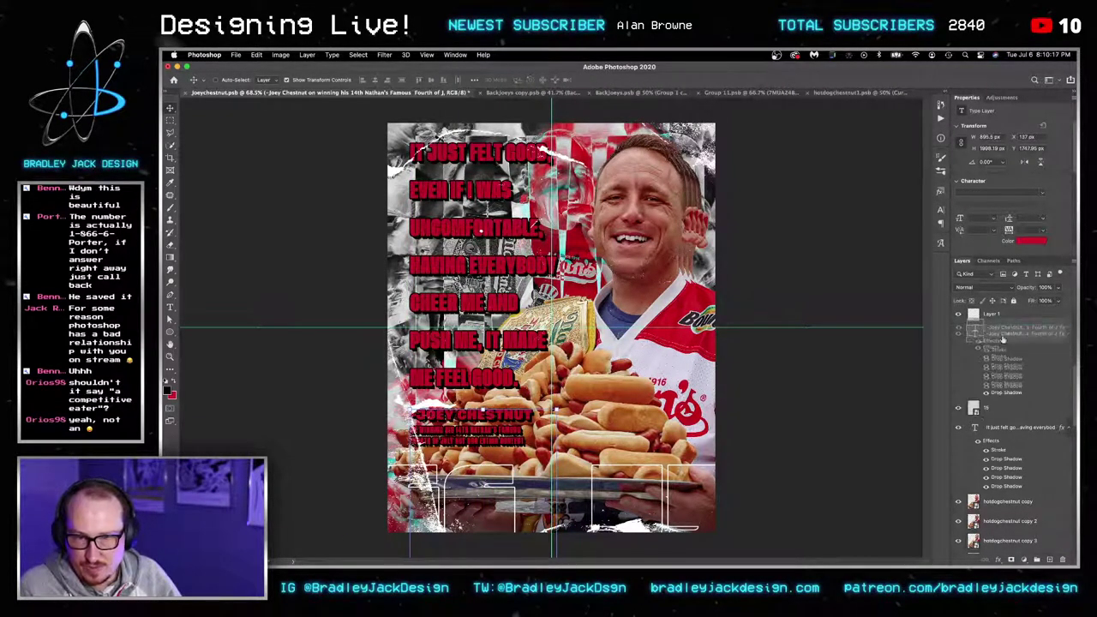
scroll(998, 351, "up", 3)
mouse_move(1002, 381)
left_mouse_down()
mouse_move(1007, 343)
mouse_move(1011, 396)
left_mouse_up()
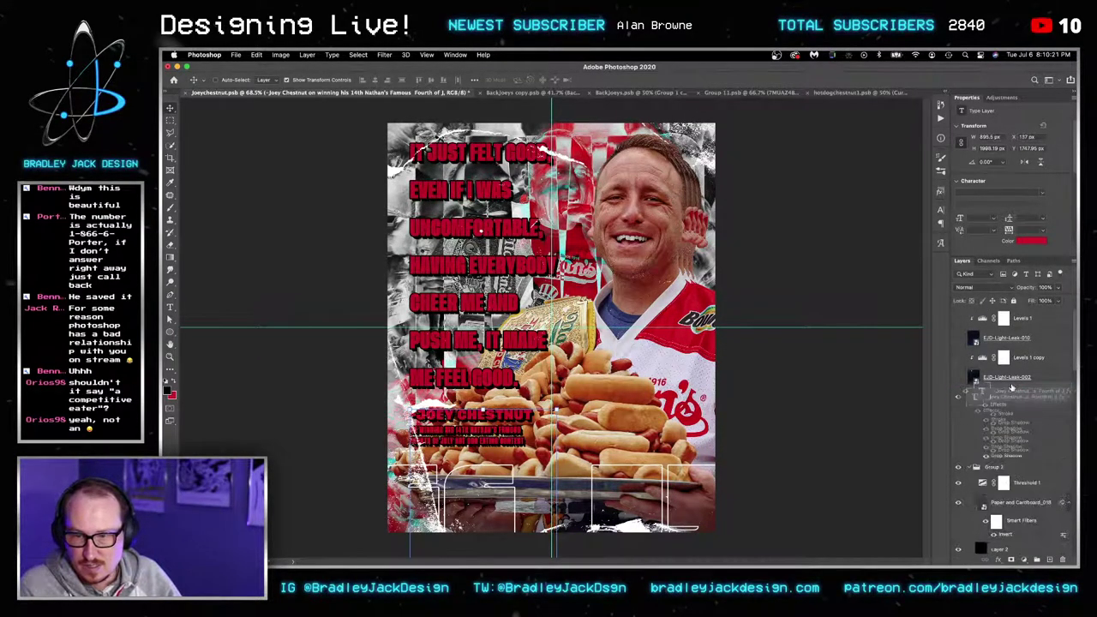
Make the attribution and contest caption white and move the block down near the poster's lower edge.
double_click(974, 396)
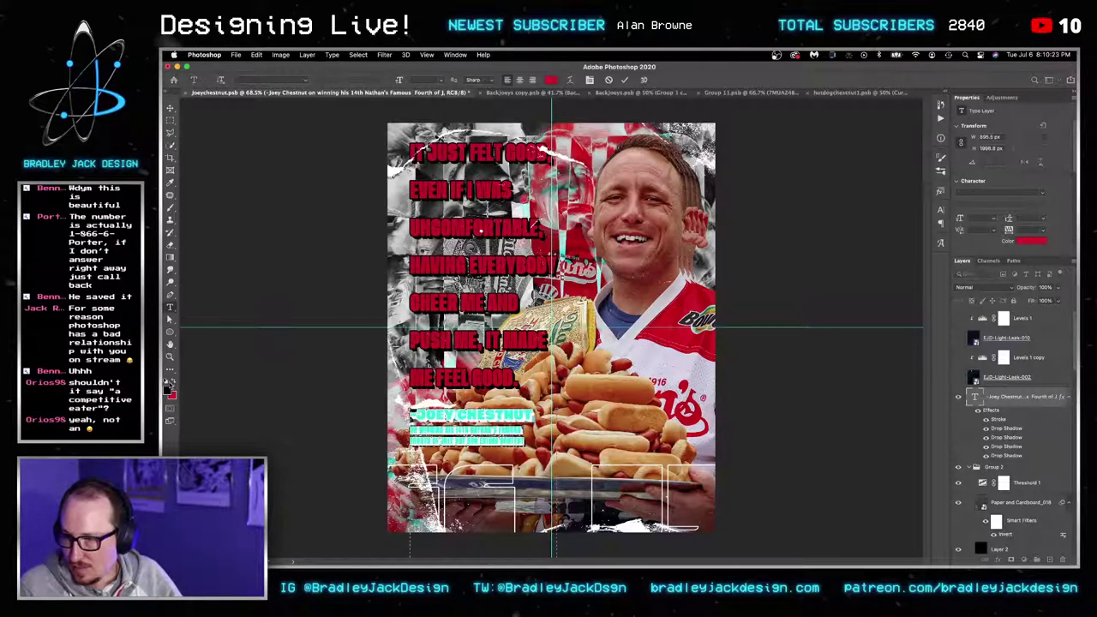
left_click(169, 382)
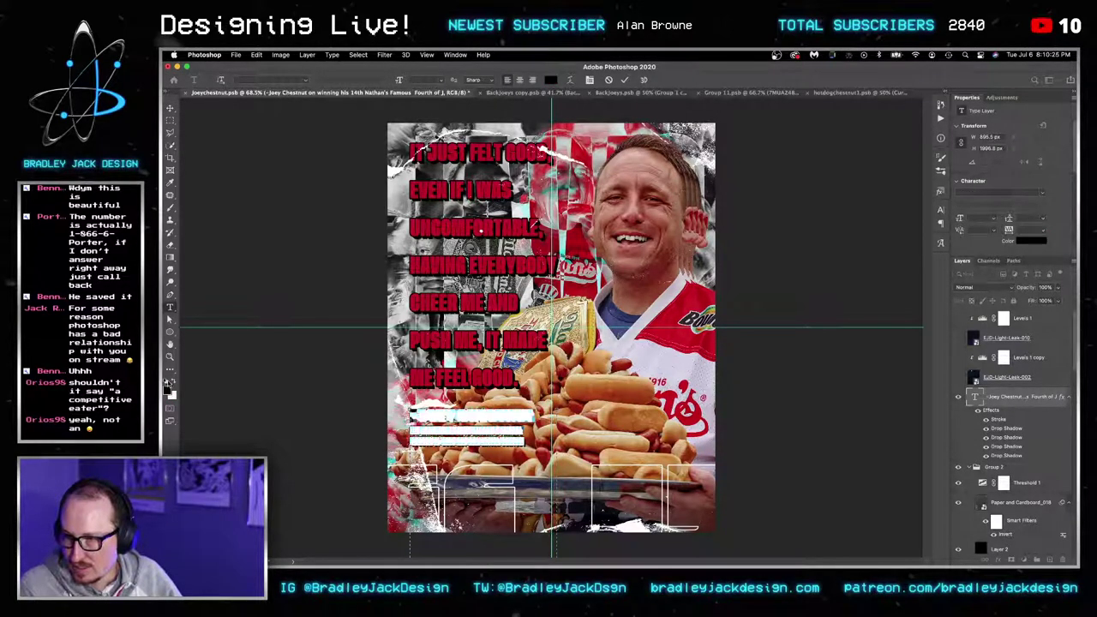
left_click(174, 382)
key("super+Return")
key("v")
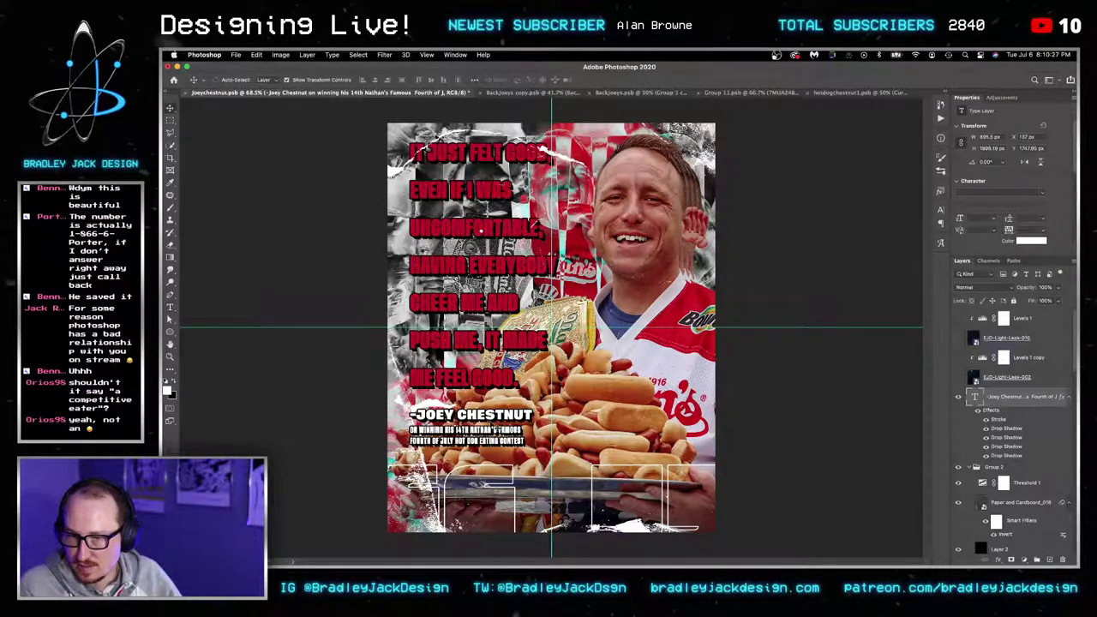
key("t")
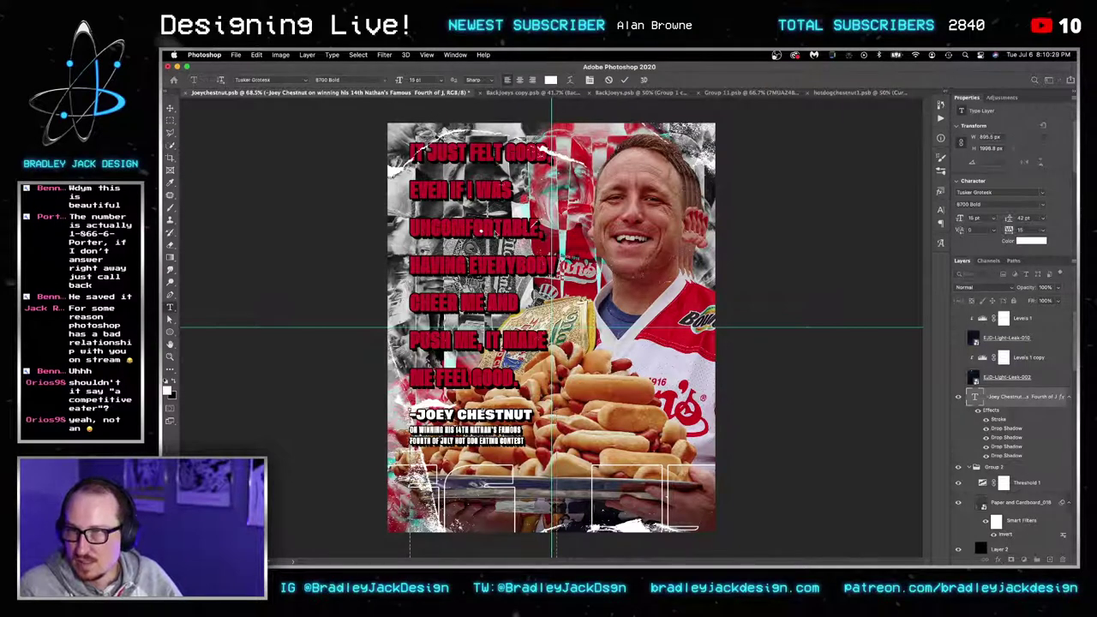
key("v")
left_click_drag(486, 422, 501, 475)
Scale the quote text up to about 34.5 pt and move its layer above Group 2, below the attribution layer.
double_click(542, 150)
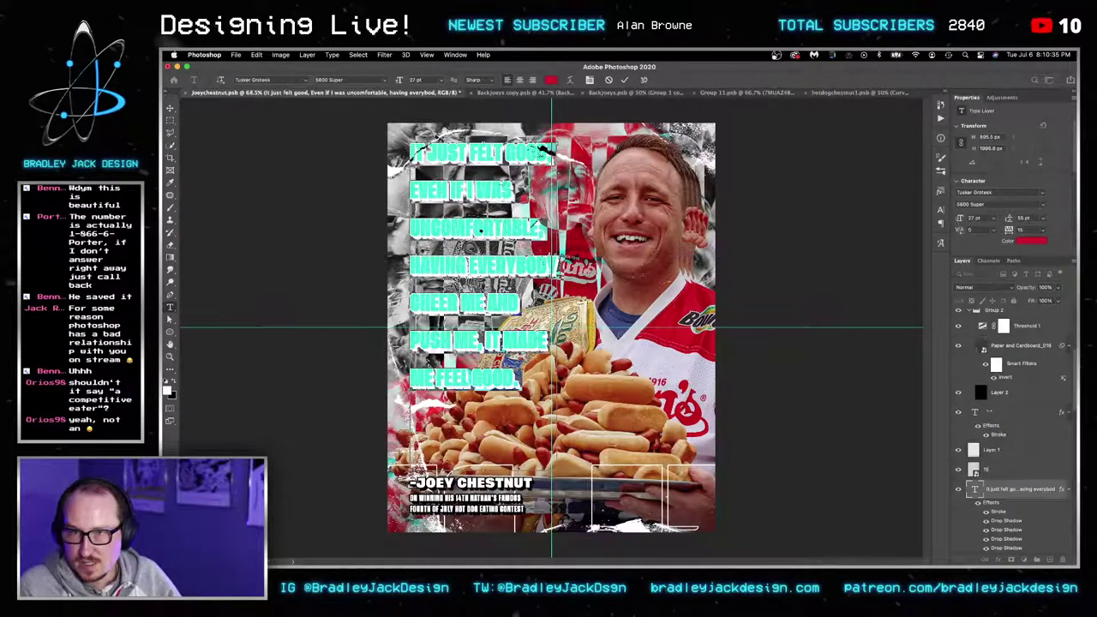
key("super+Return")
scroll(527, 429, "down", 5)
key("super+t")
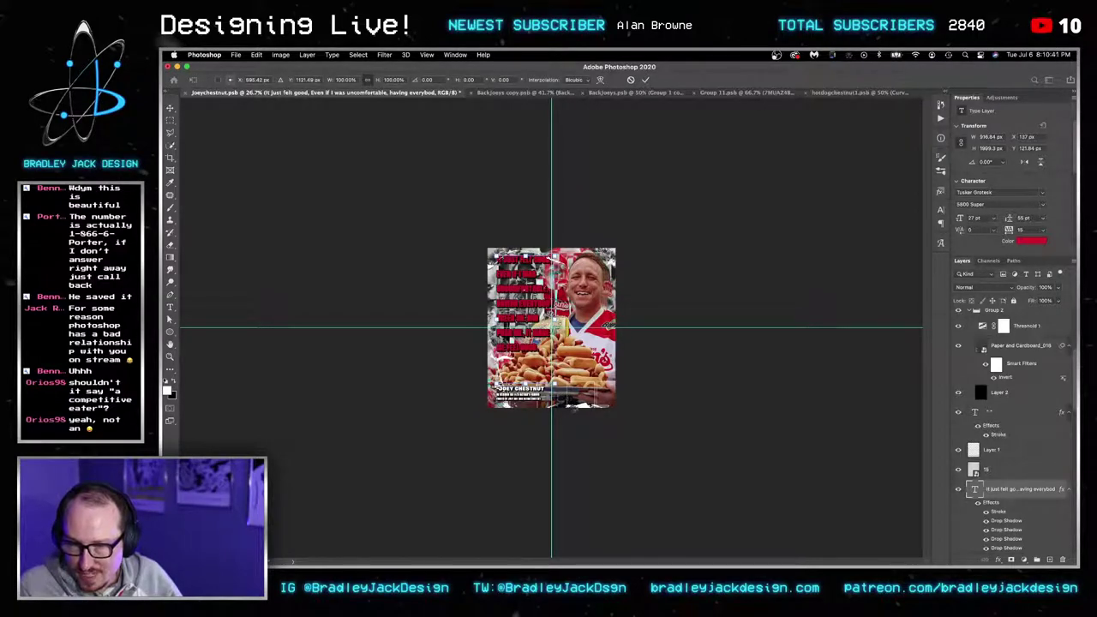
key("Return")
key("ctrl+0")
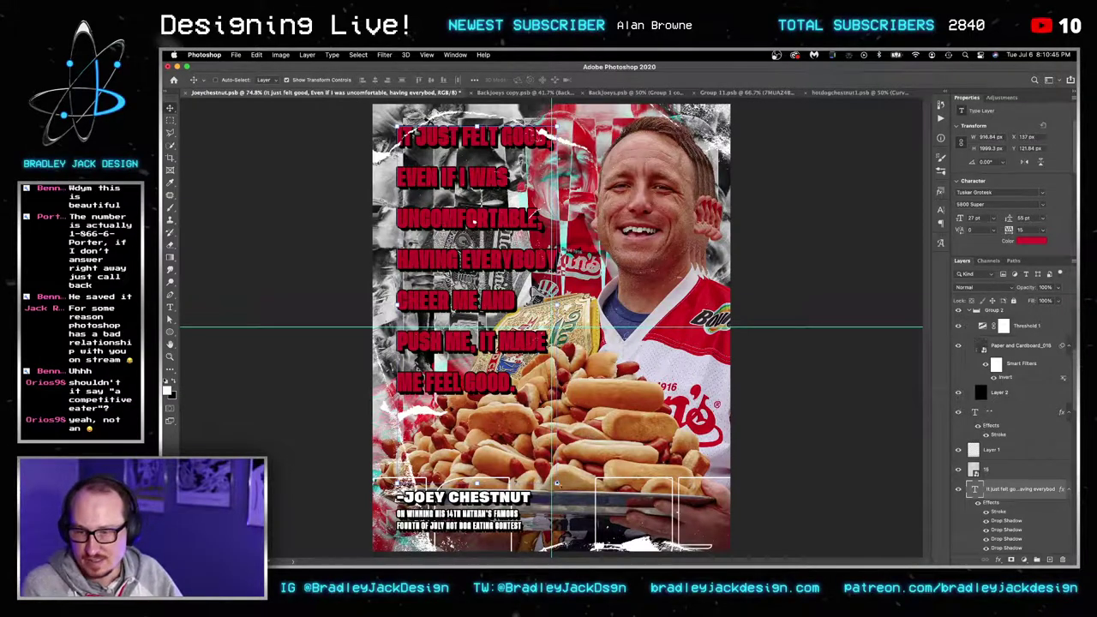
key("ctrl+t")
left_click_drag(557, 484, 673, 553)
key("Return")
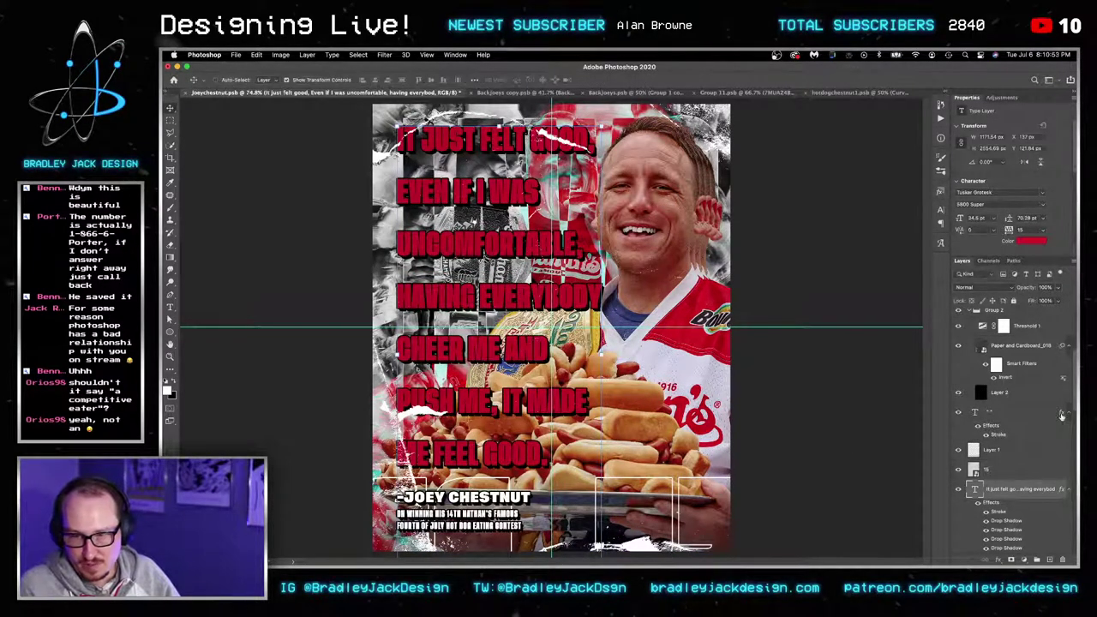
scroll(1011, 476, "up", 3)
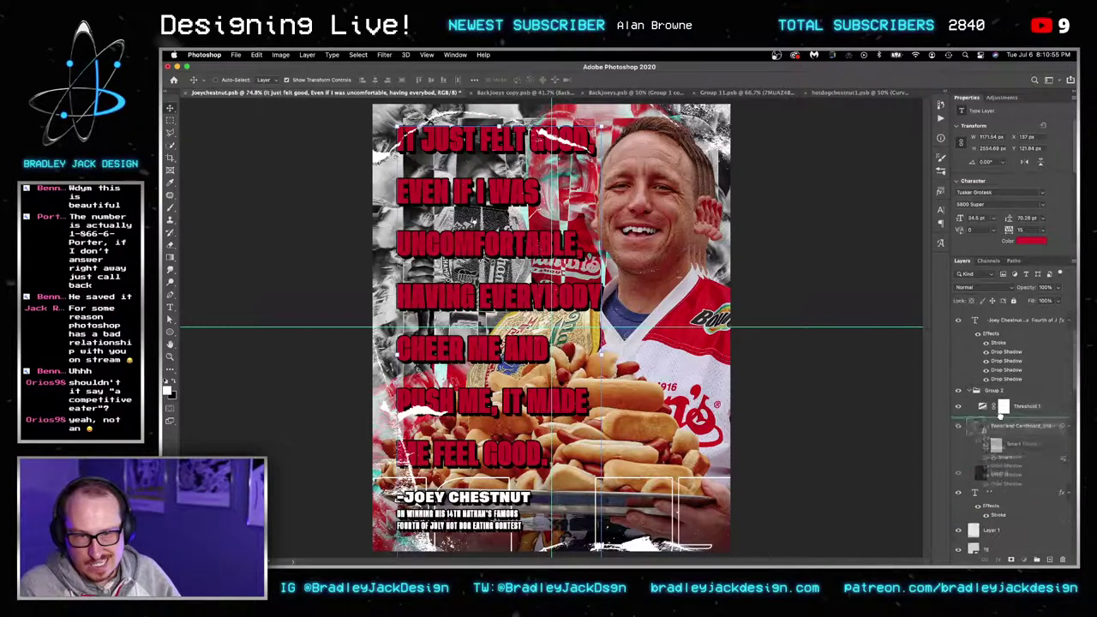
left_click_drag(1000, 415, 1001, 387)
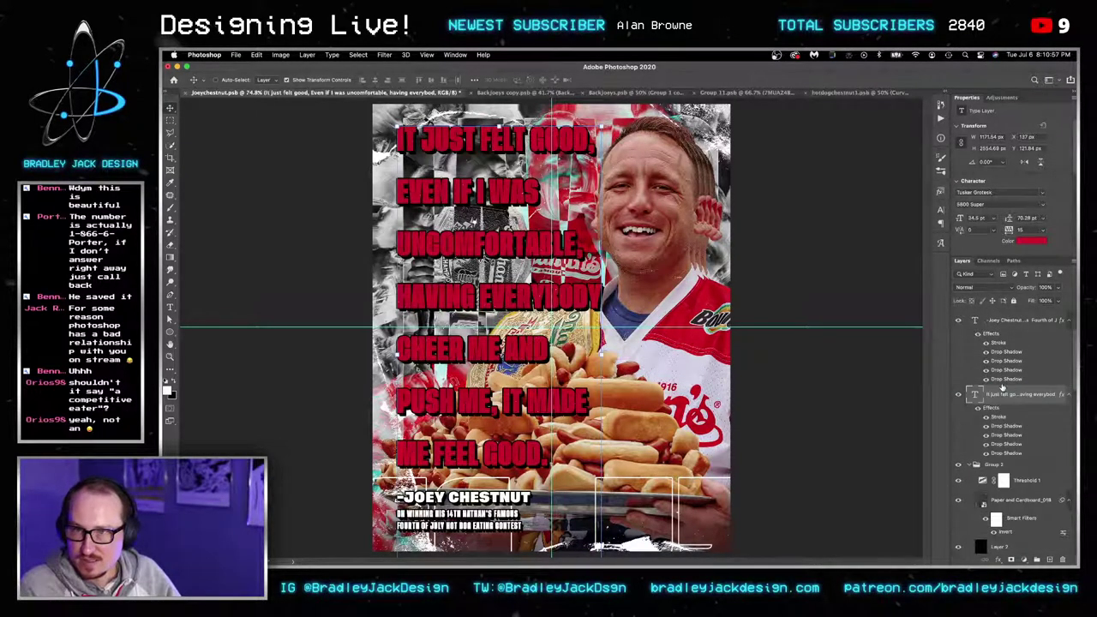
Nudge the quote and attribution layers together about 40 px to the left.
scroll(1003, 390, "up", 1)
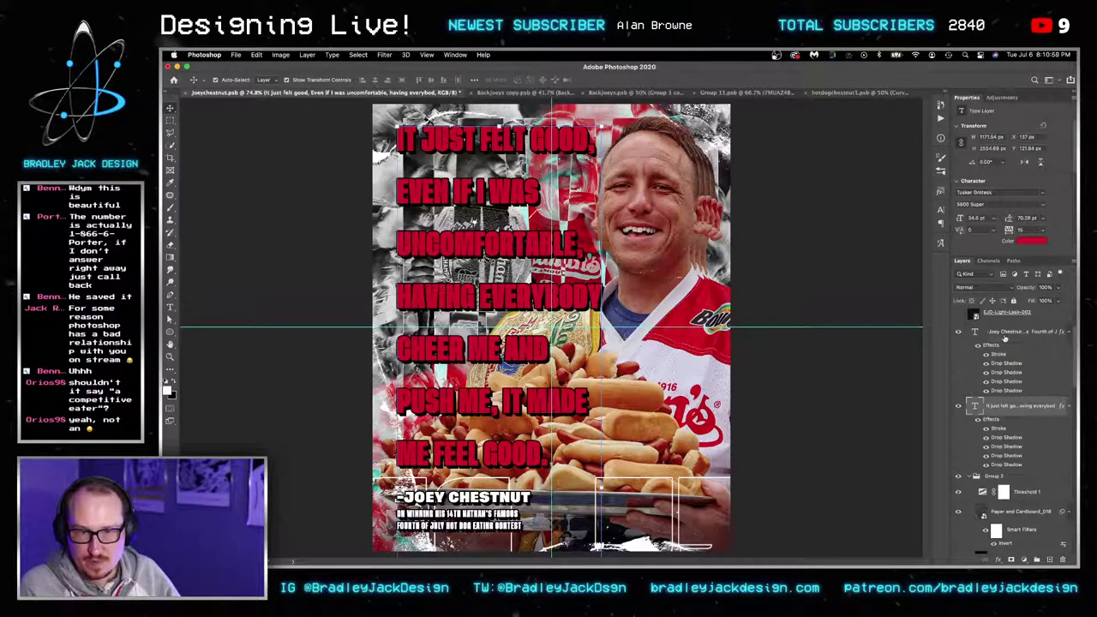
left_click(1005, 333, "shift")
key("Left")
key("Left")
key("Left")
key("Left")
key("Left")
key("Left")
key("Left")
key("Left")
key("Left")
key("Left")
key("Left")
key("Left")
key("Left")
key("Left")
key("Left")
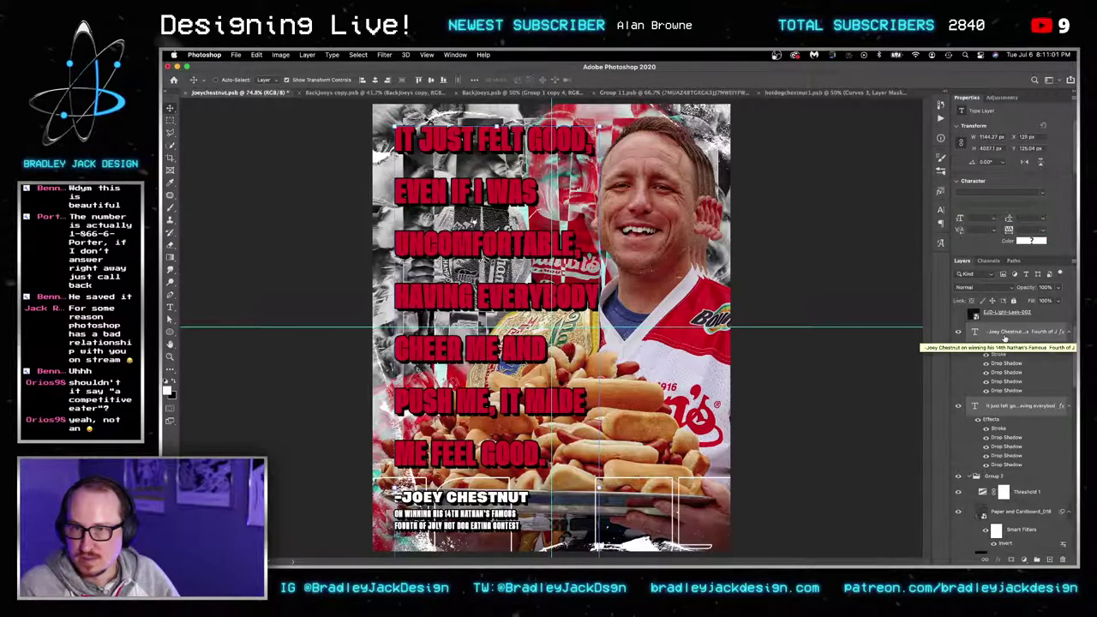
key("Left")
key("Left")
key("Left")
key("Left")
key("Left")
key("Left")
key("Left")
key("Left")
key("Left")
key("Left")
key("Left")
key("Left")
key("Left")
key("Left")
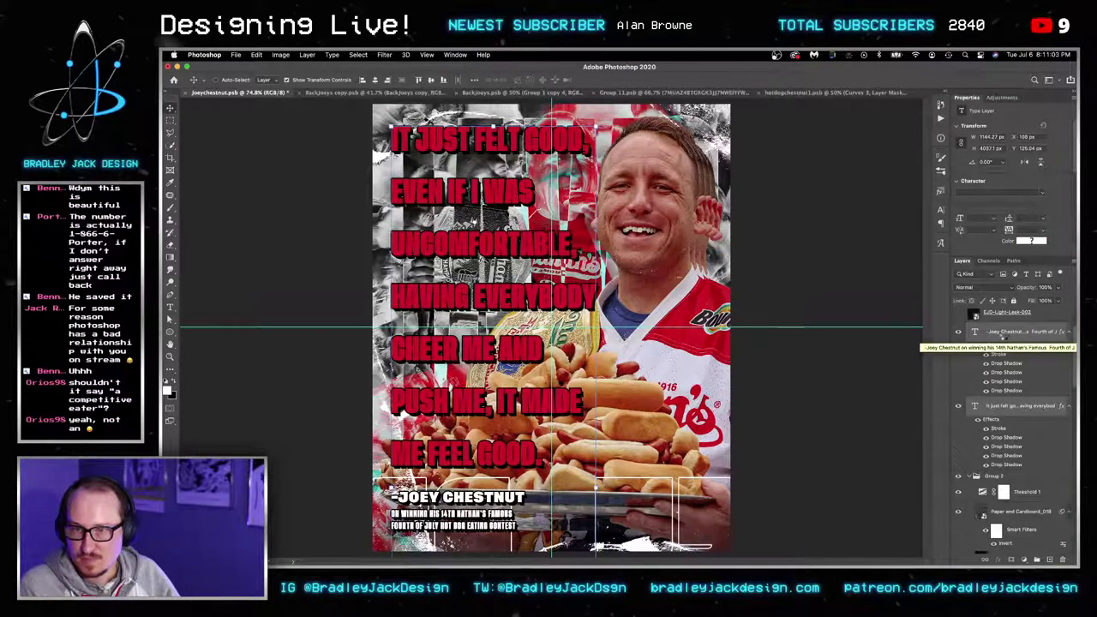
key("Left")
key("Left")
key("Left")
key("Left")
key("Left")
key("Left")
key("Left")
key("Left")
key("Left")
key("Left")
key("Left")
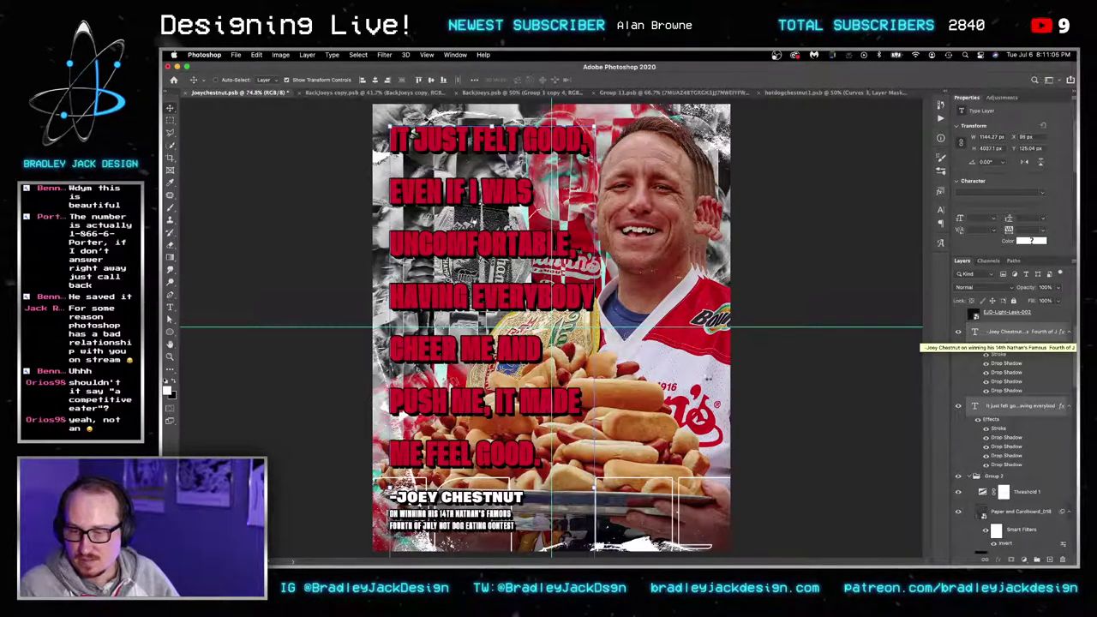
Fit the contest caption on a single line by widening its text box, and move the attribution block down about 40 px.
double_click(467, 514)
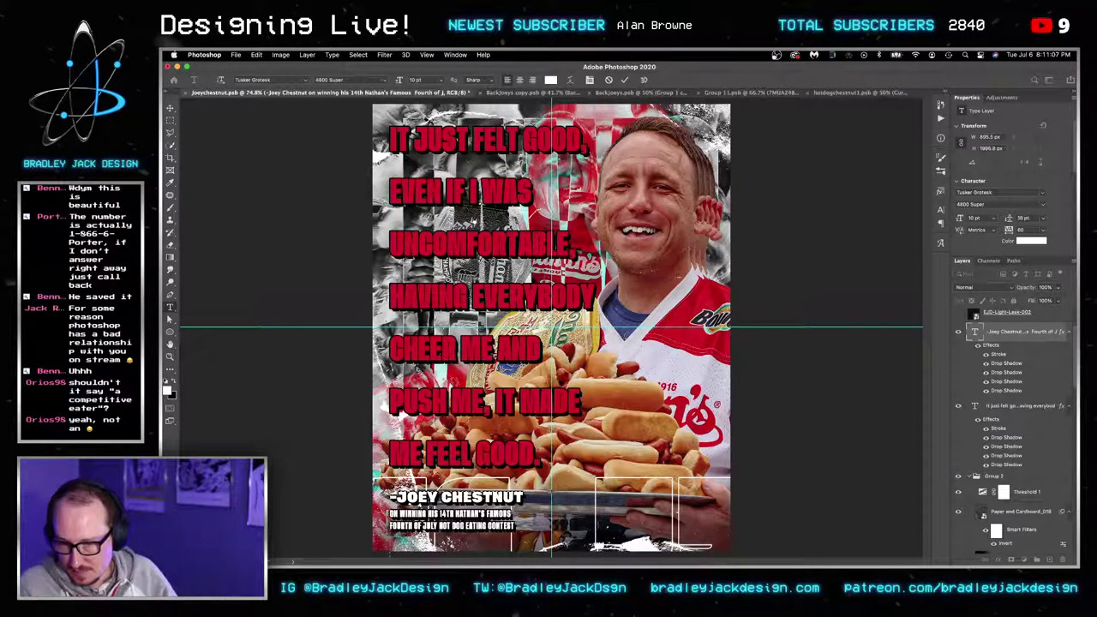
left_click_drag(540, 526, 676, 514)
key("super+Return")
key("v")
key("shift+Down")
key("shift+Down")
key("shift+Down")
key("shift+Down")
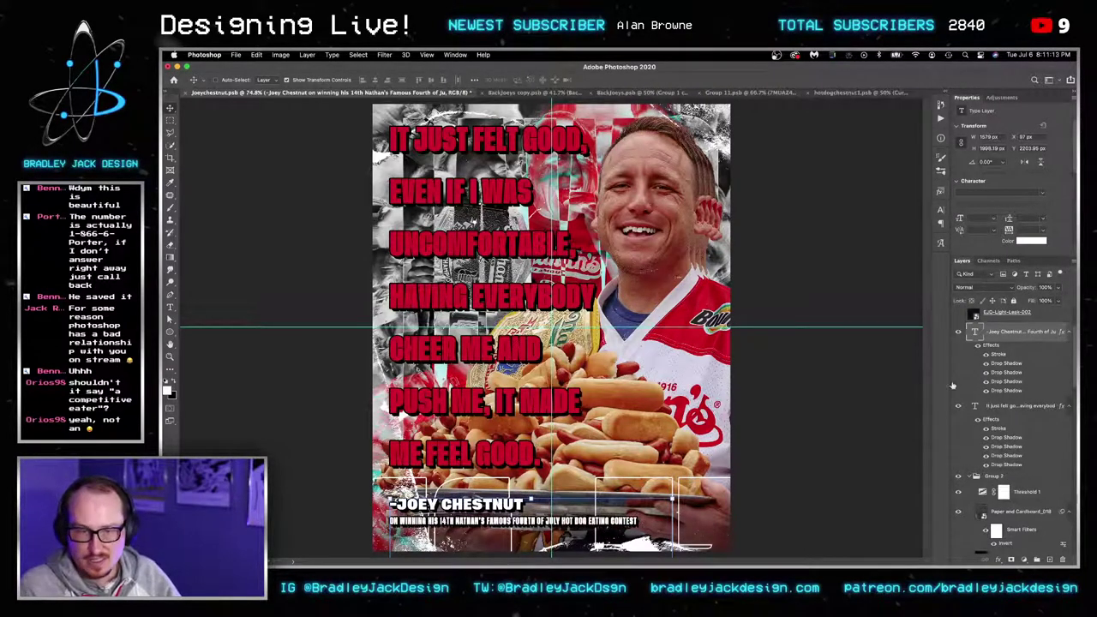
scroll(1016, 500, "down", 5)
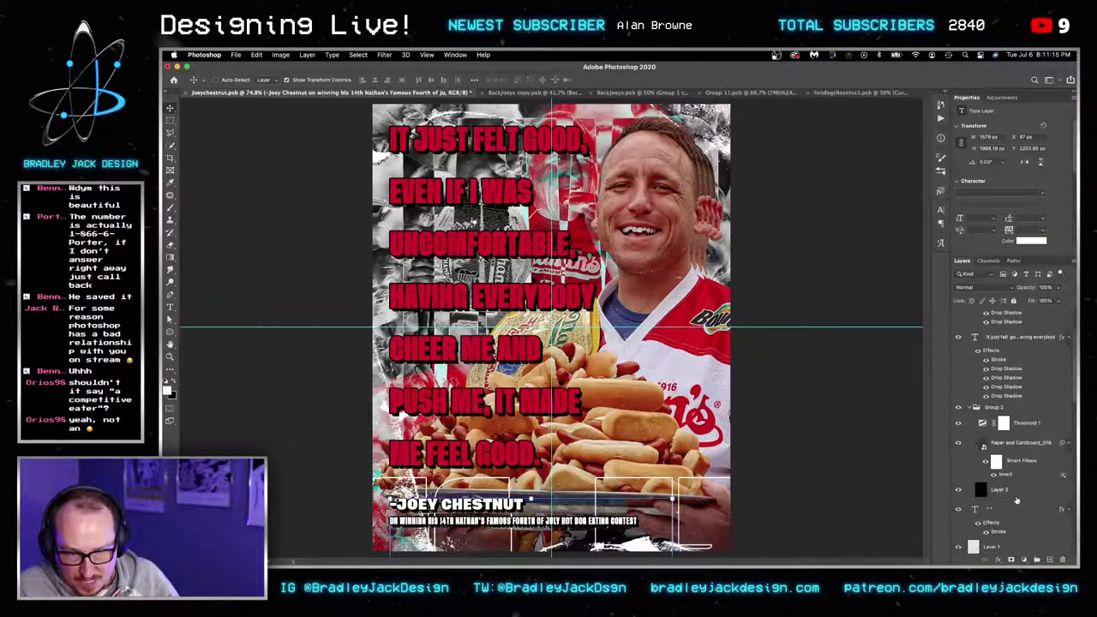
Collapse Group 2, move texture layer 15 above the attribution text layer, and save the poster.
scroll(1016, 500, "down", 2)
left_click(971, 385)
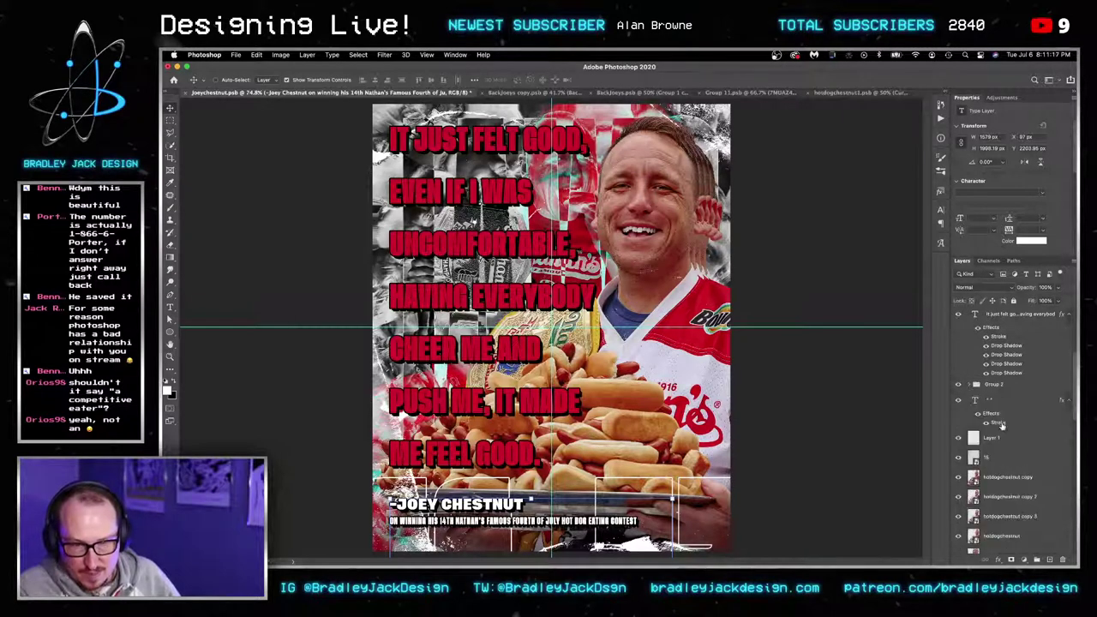
left_click(1000, 437)
left_click(996, 459)
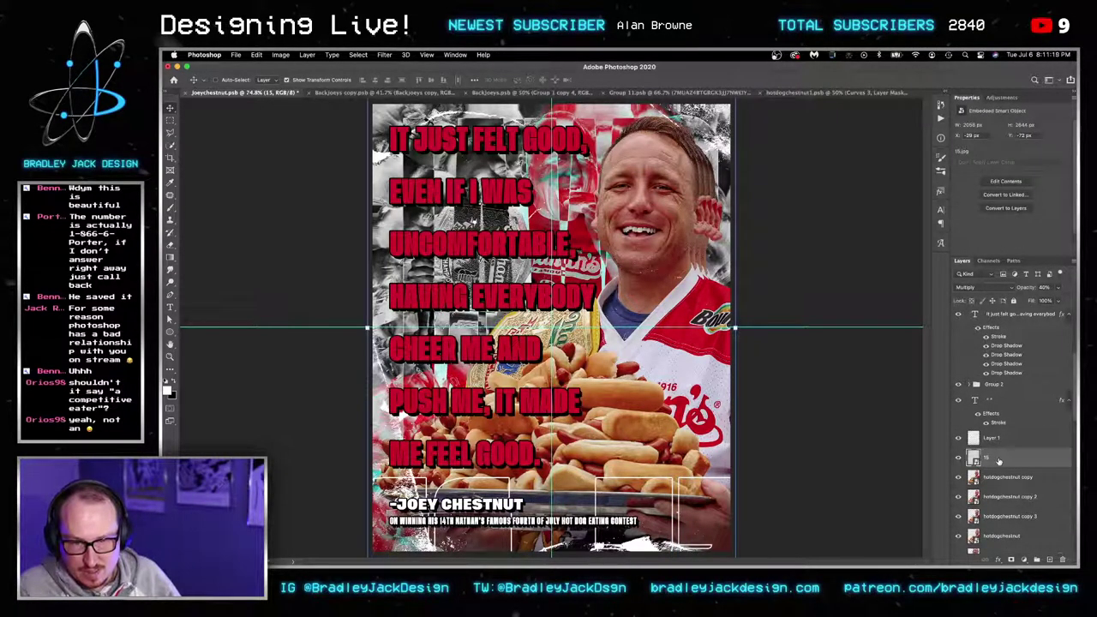
left_click_drag(998, 461, 992, 387)
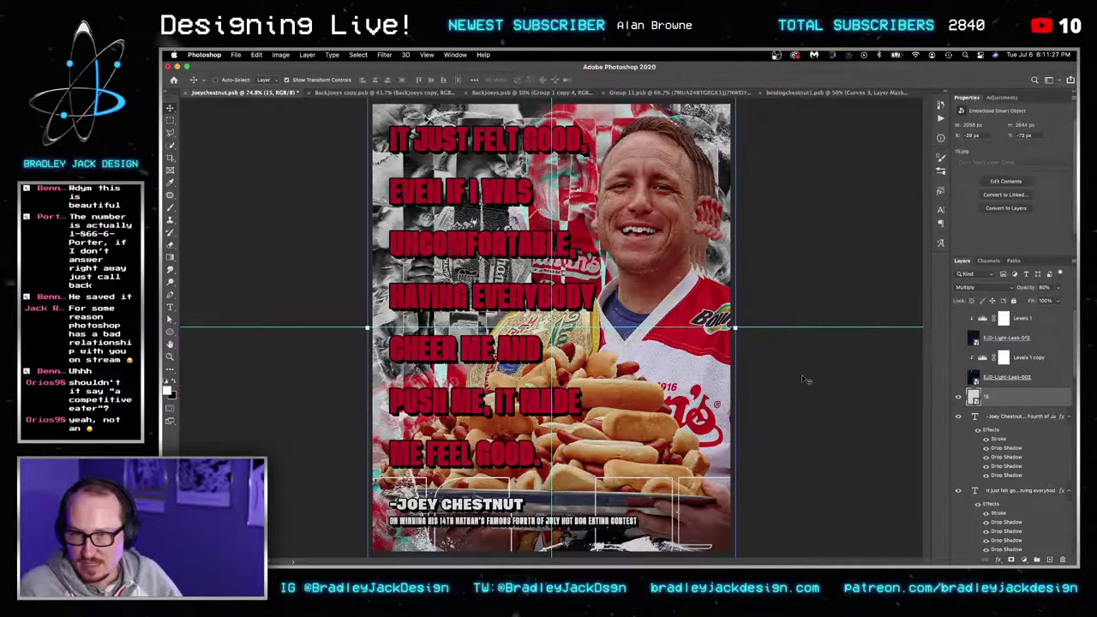
key("super+s")
Tighten the quote text's leading to 67 pt.
double_click(974, 489)
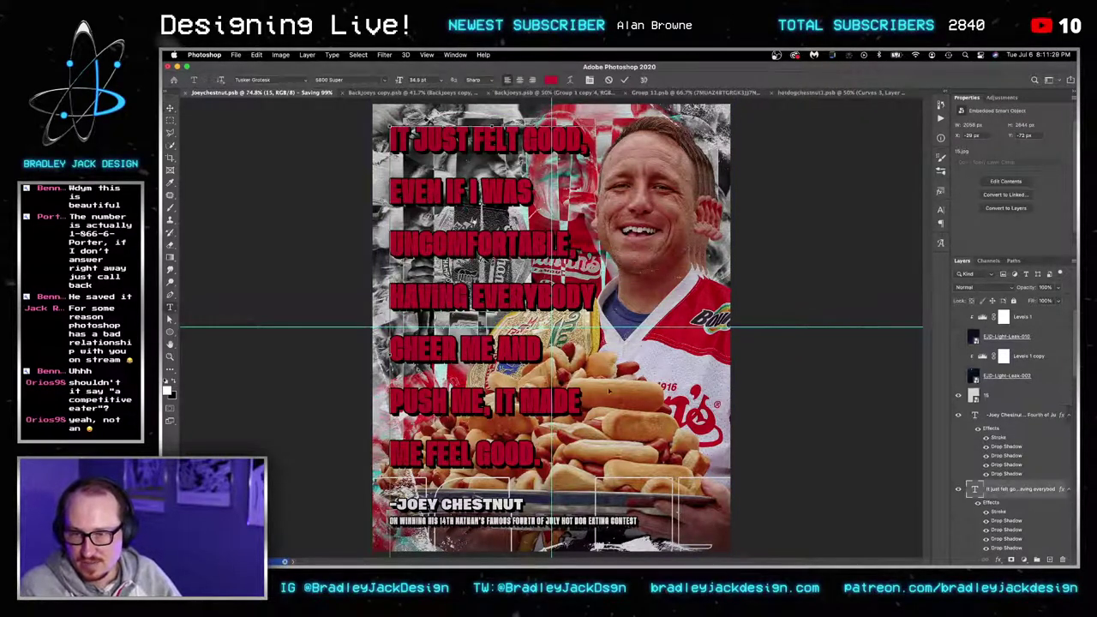
left_click(1028, 218)
key("Down")
key("Down")
key("Down")
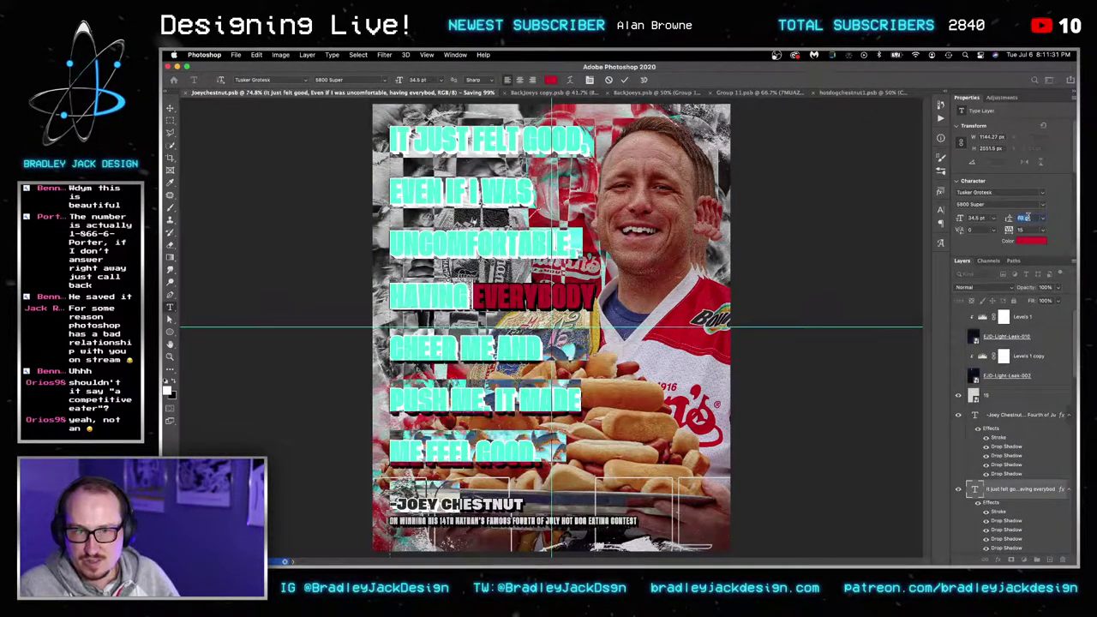
key("Down")
key("Down")
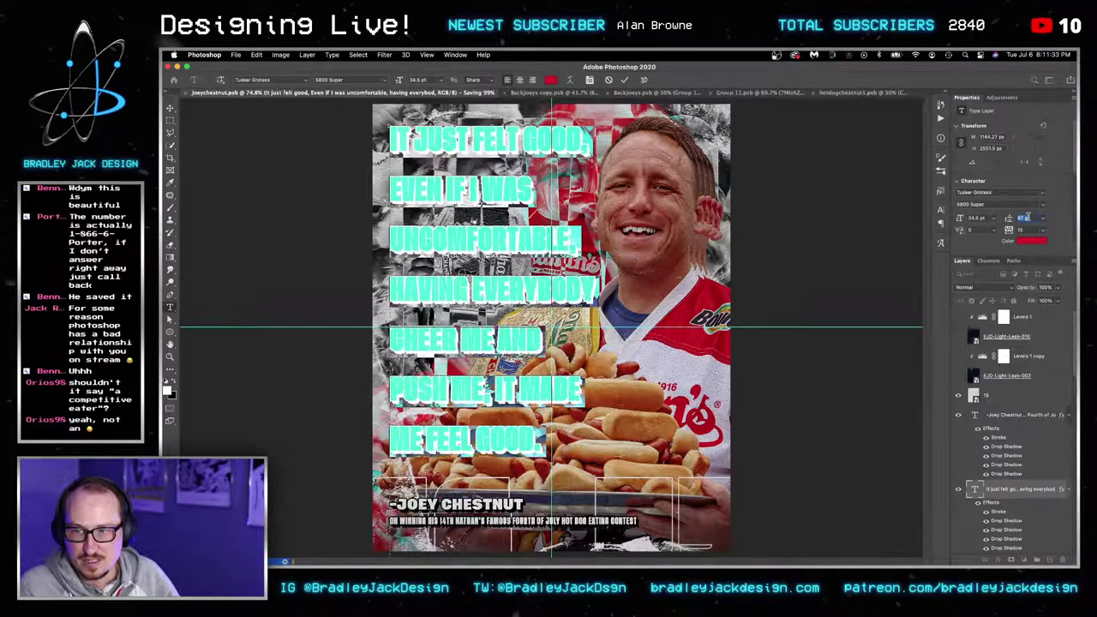
left_click(171, 107)
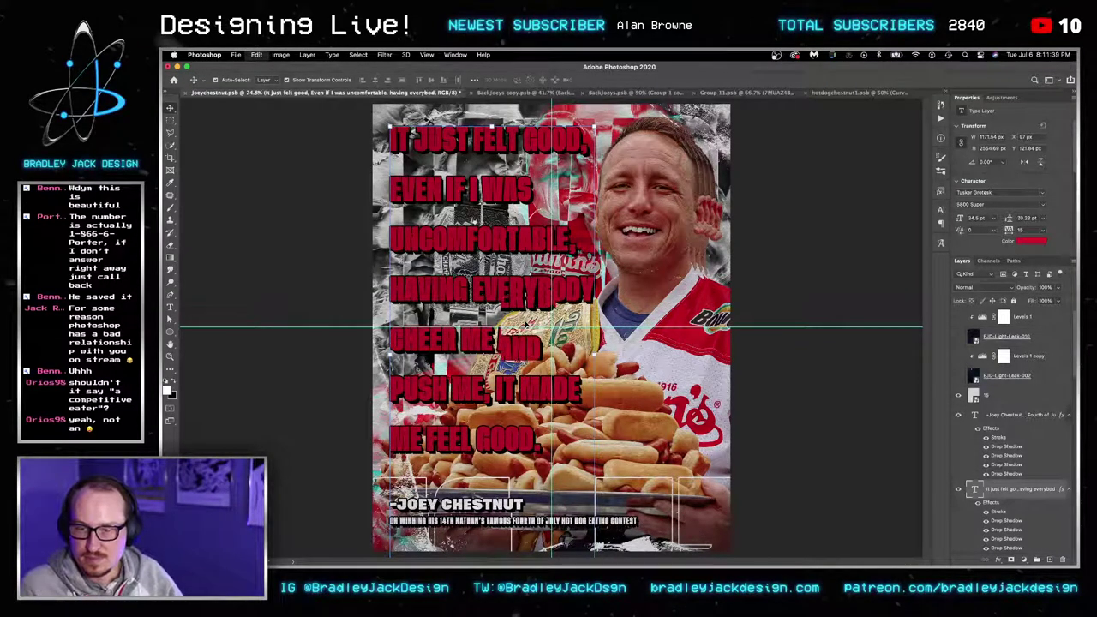
Step back through the recent leading and caption edits to compare the layouts, and restore them.
key("super+z")
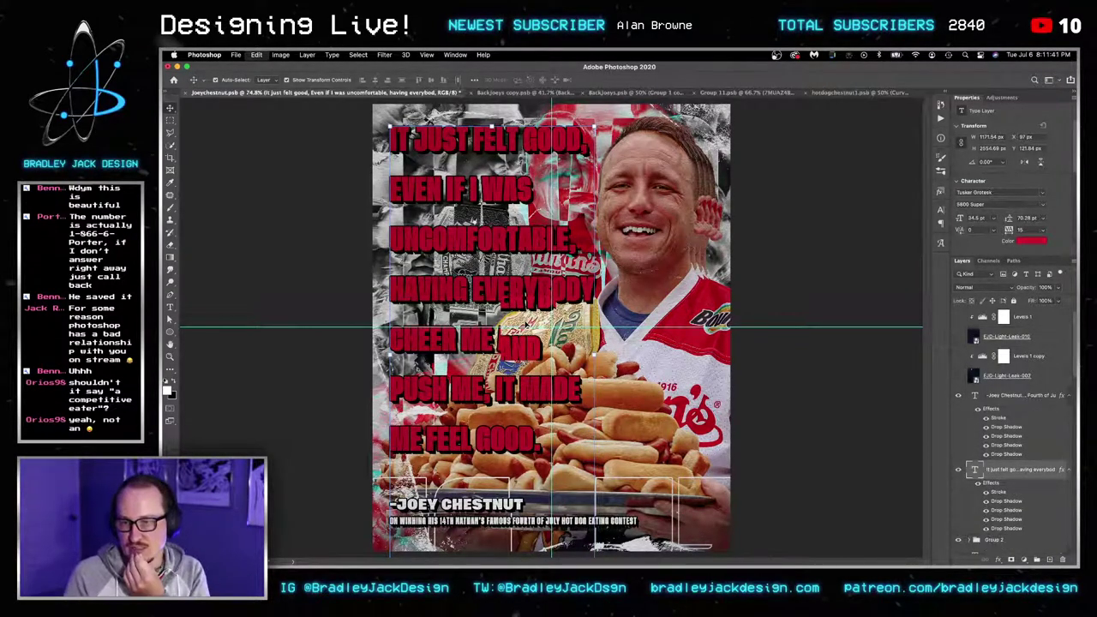
key("super+z")
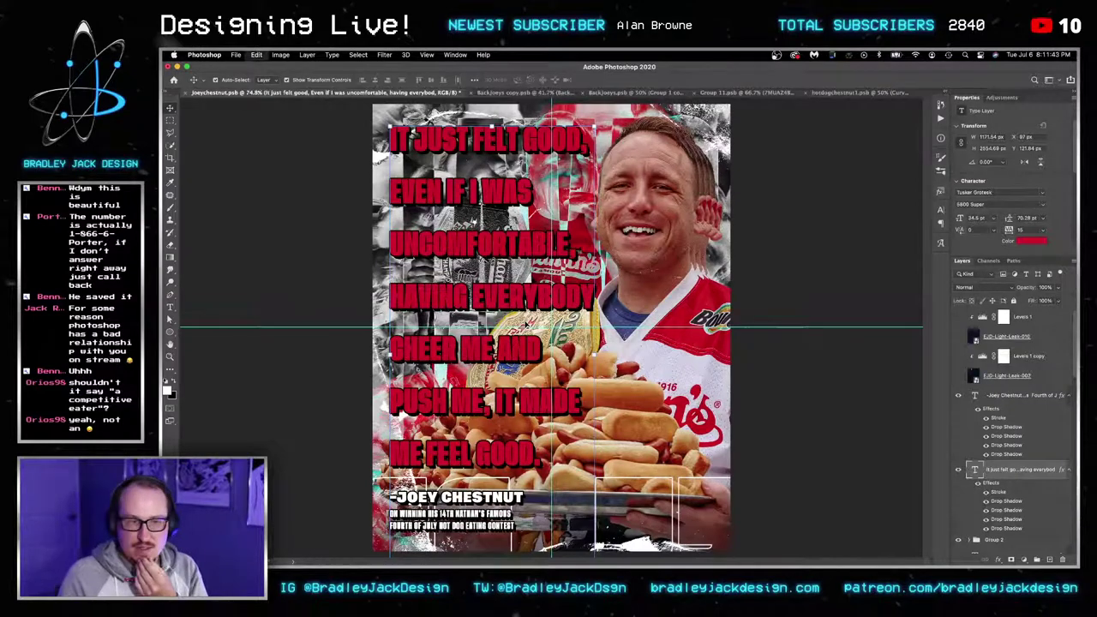
key("super+shift+z")
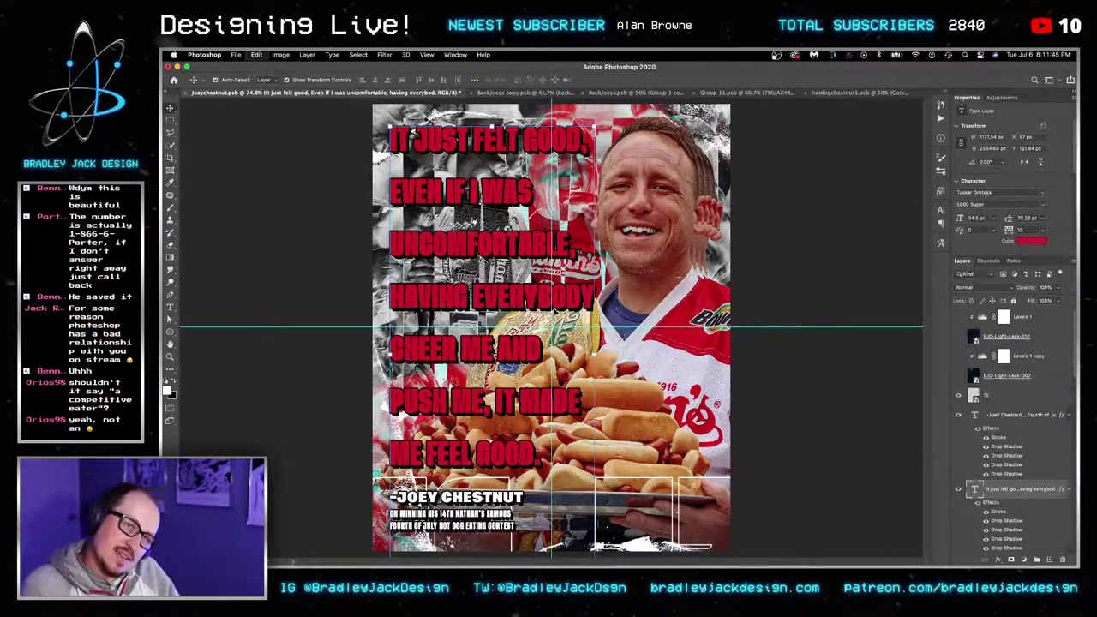
key("super+shift+z")
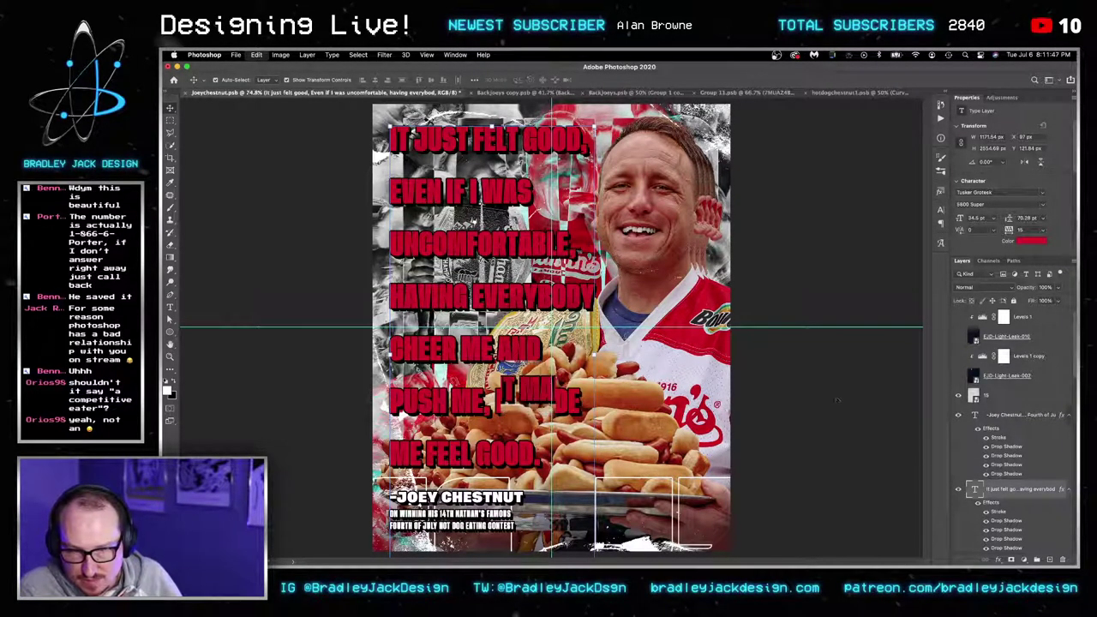
Set the leading of the entire quote to 53 pt.
double_click(562, 371)
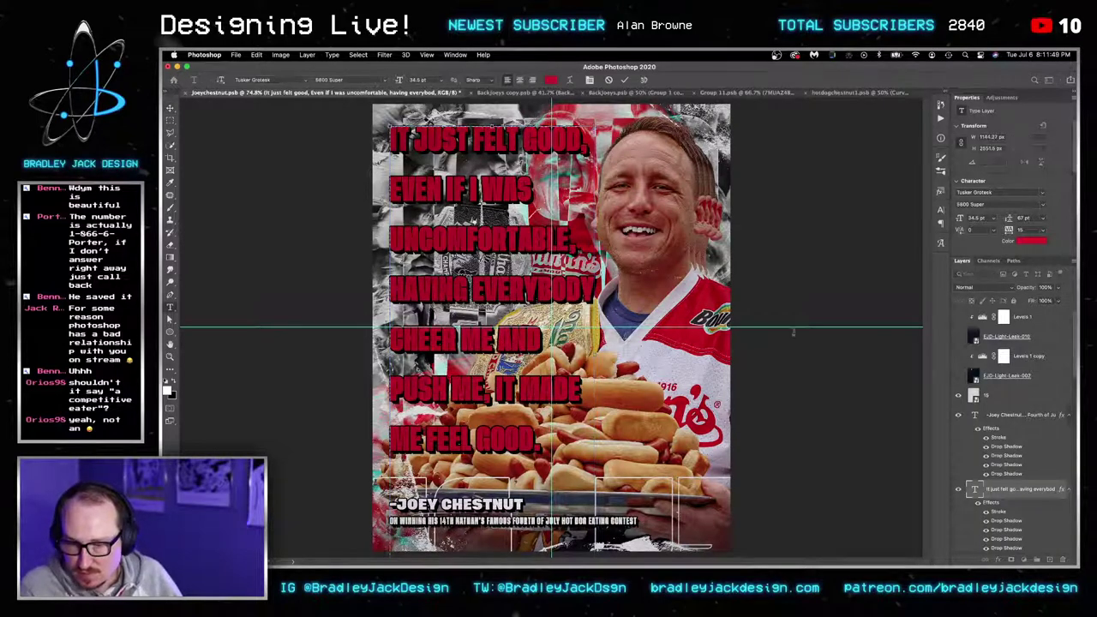
key("super+a")
left_click(1024, 218)
scroll(1031, 218, "down", 20)
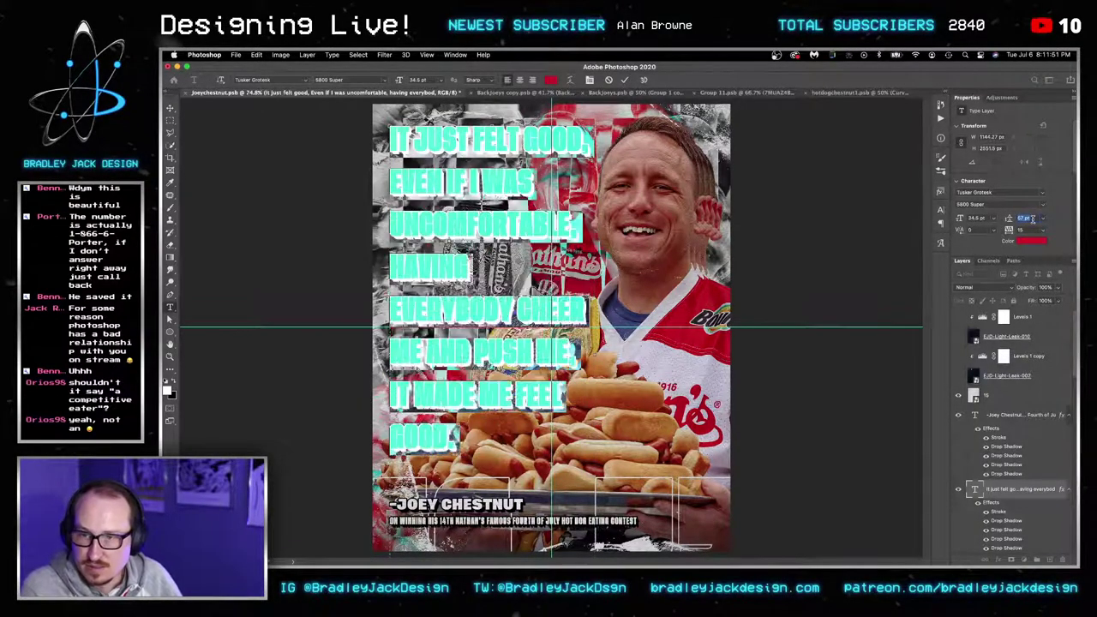
scroll(1032, 218, "down", 15)
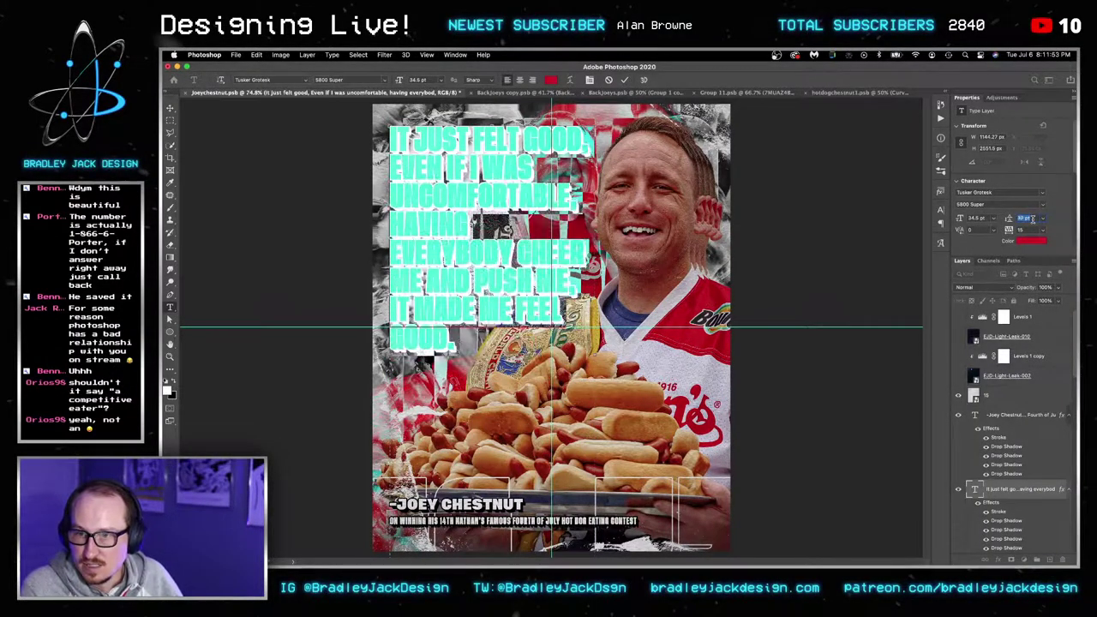
scroll(1032, 219, "up", 20)
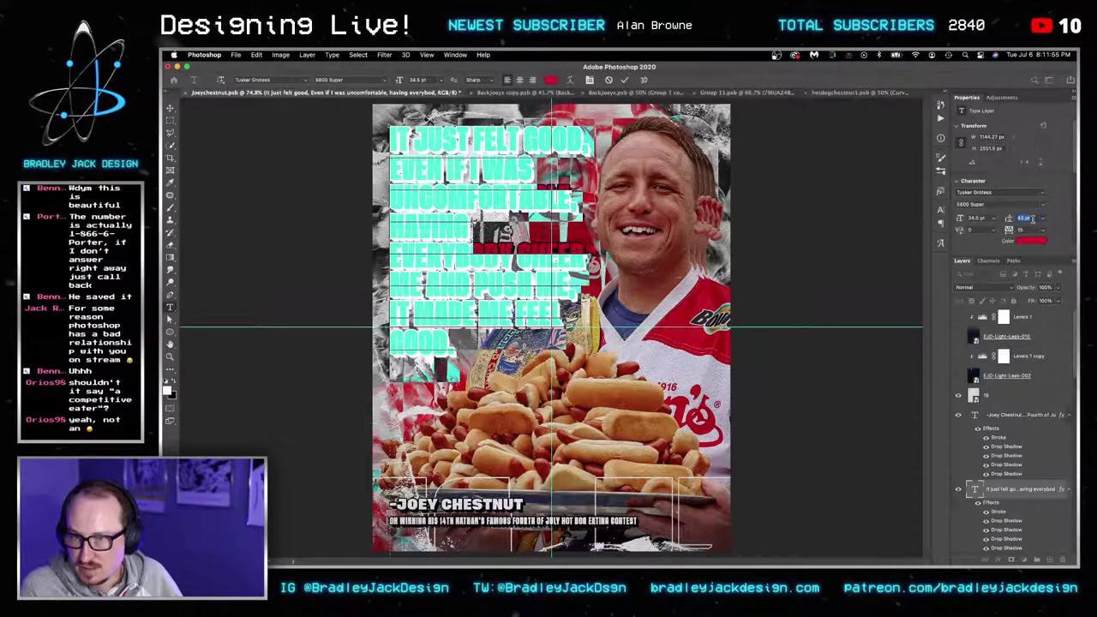
scroll(1032, 218, "down", 10)
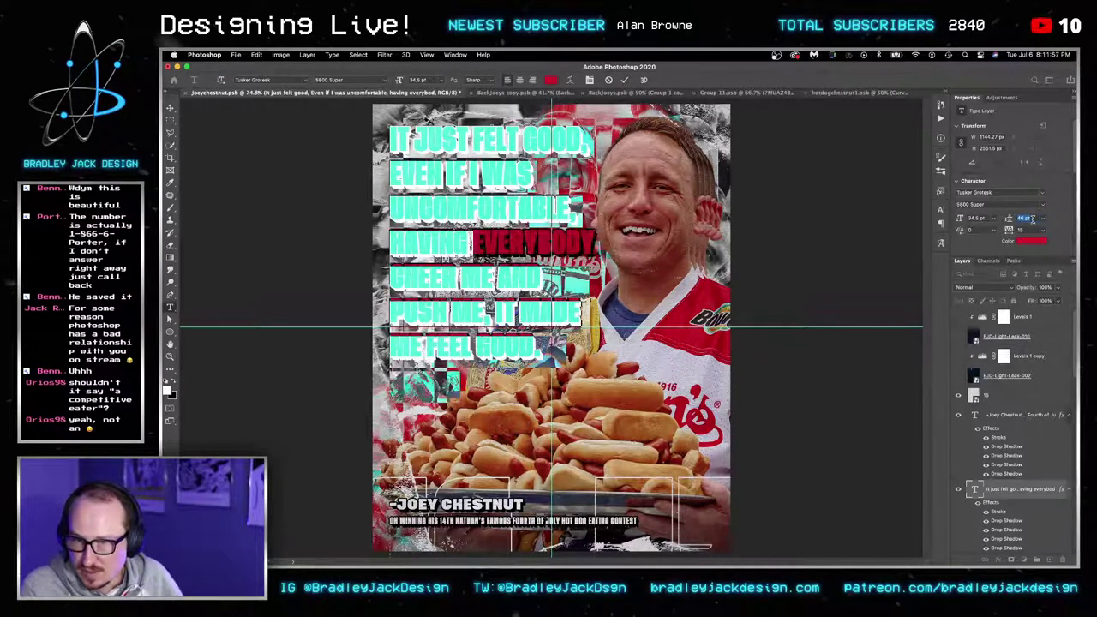
scroll(1031, 218, "up", 20)
scroll(1032, 218, "down", 5)
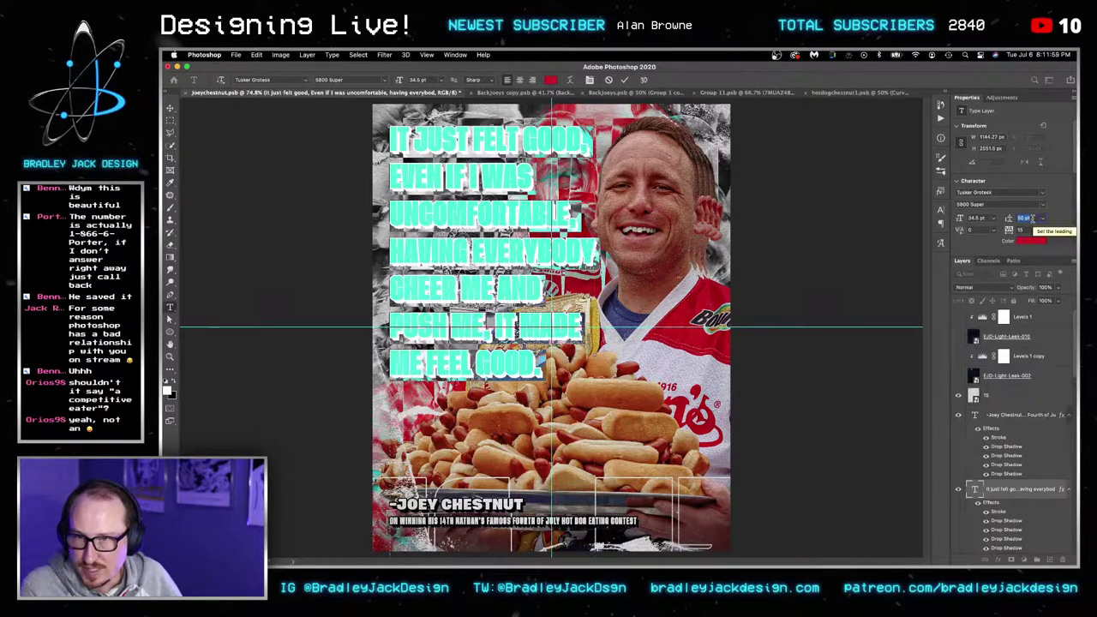
scroll(1031, 219, "up", 8)
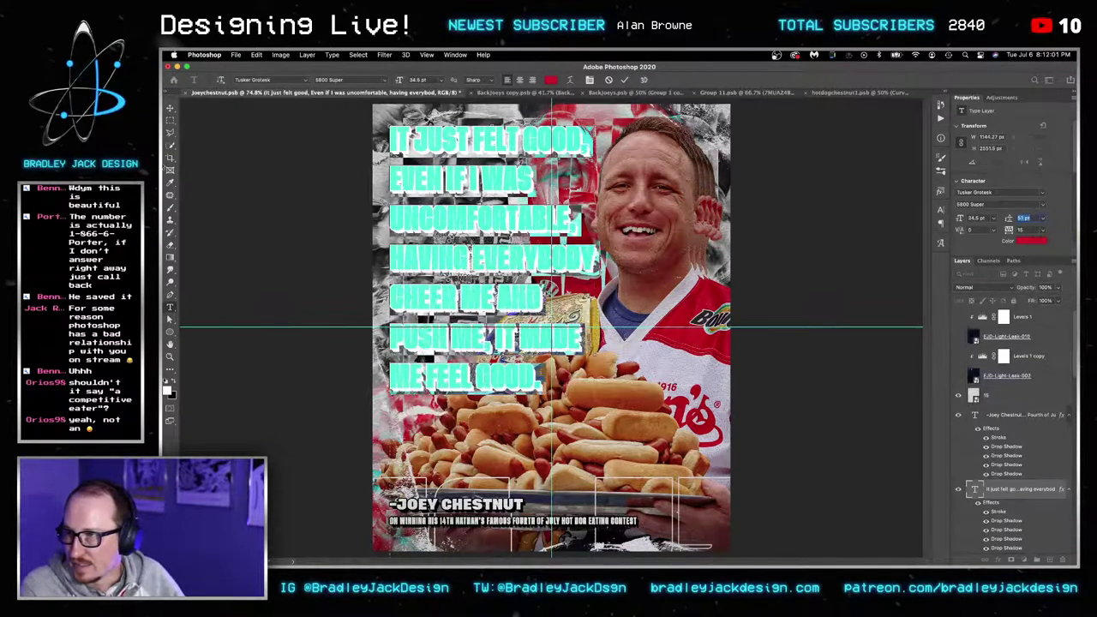
left_click(170, 109)
Nudge all five hotdogchestnut photo layers together slightly to the right.
scroll(1018, 457, "up", 5)
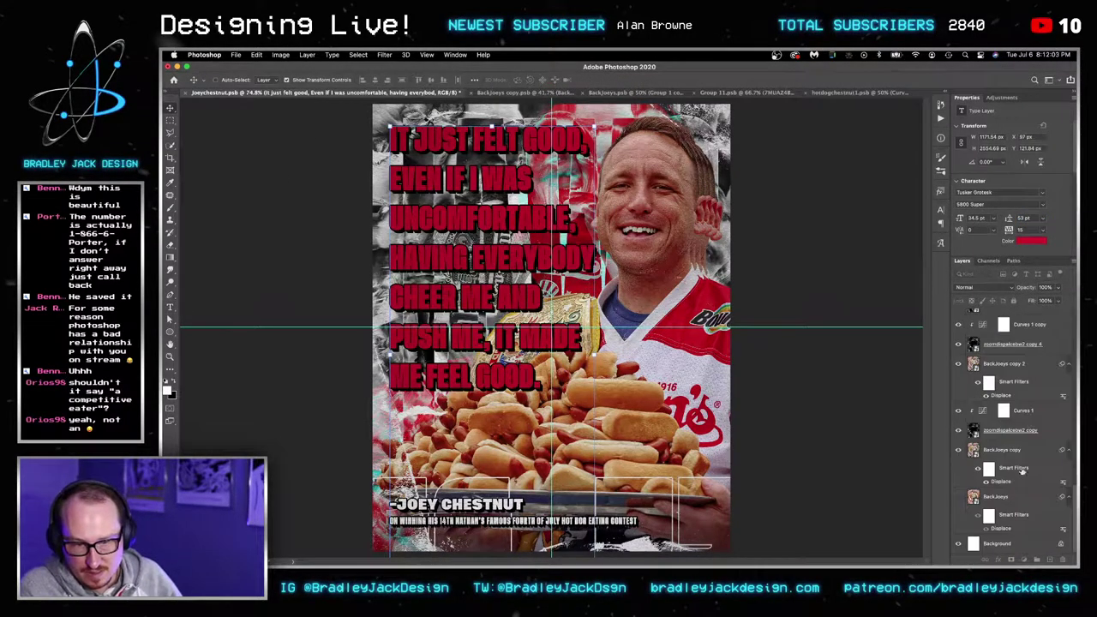
scroll(1017, 456, "up", 4)
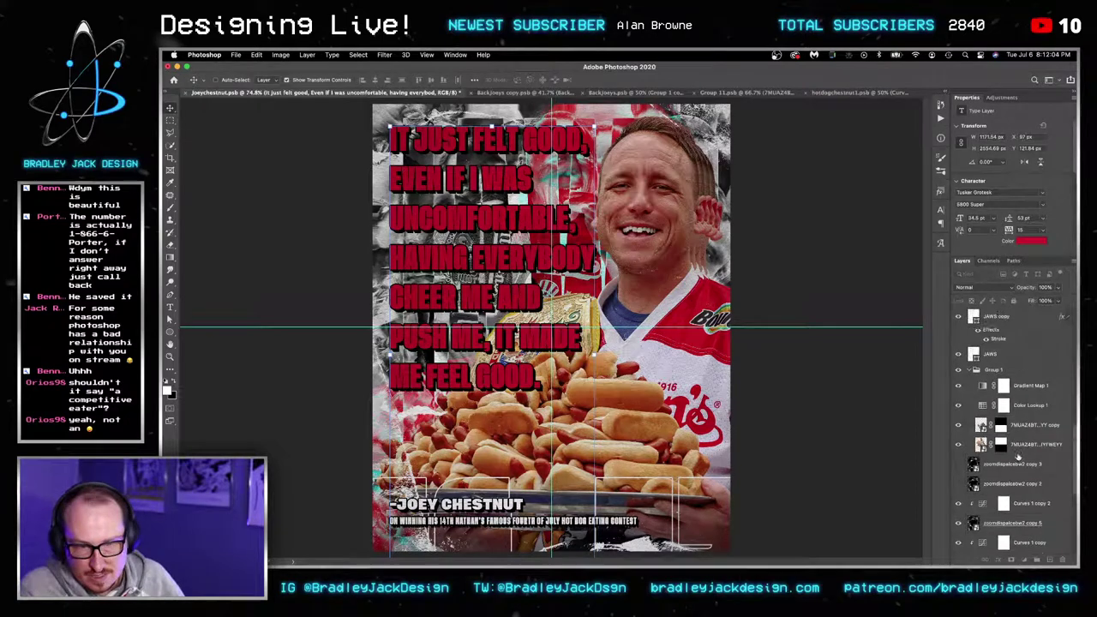
left_click(997, 371)
scroll(1007, 381, "up", 1)
scroll(1012, 408, "up", 2)
left_click(1006, 383)
scroll(1007, 384, "up", 3)
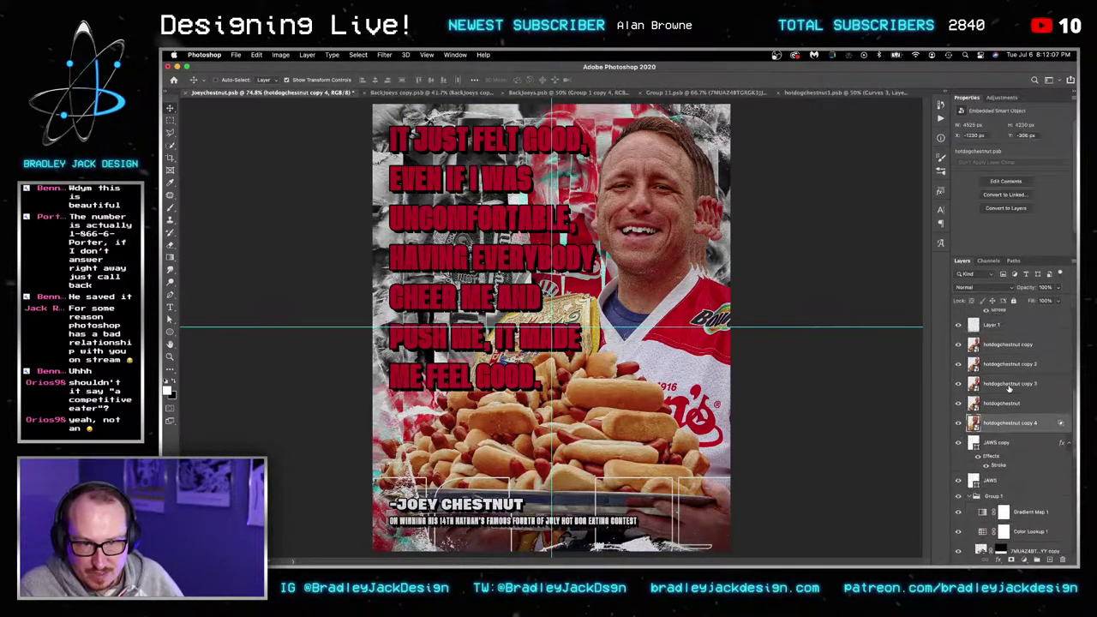
left_click(1007, 384, "shift")
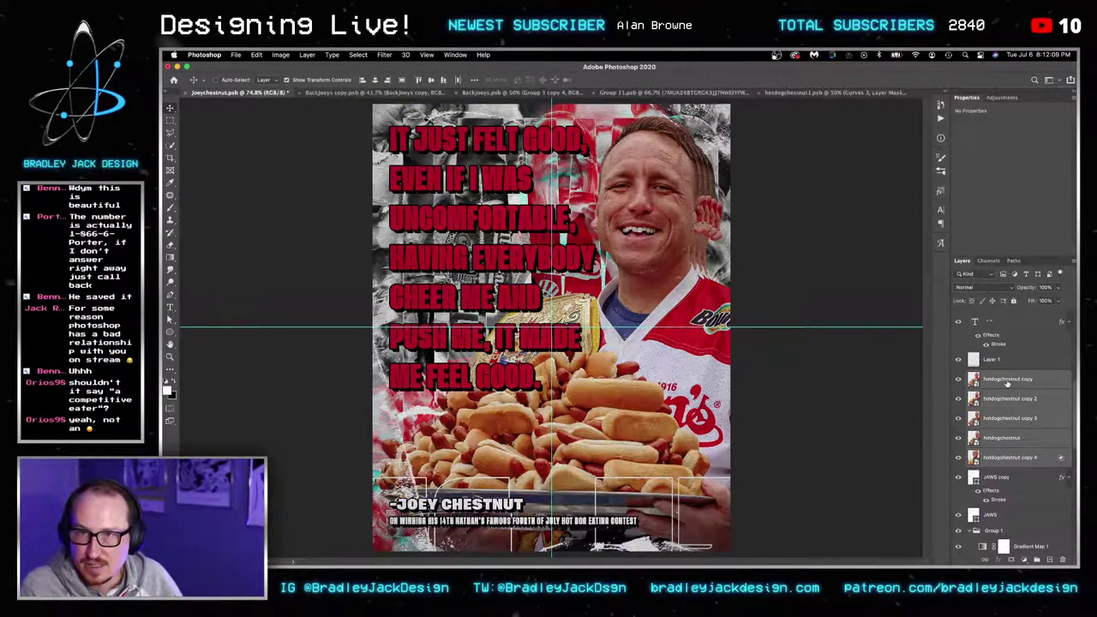
key("shift+Right")
key("Up")
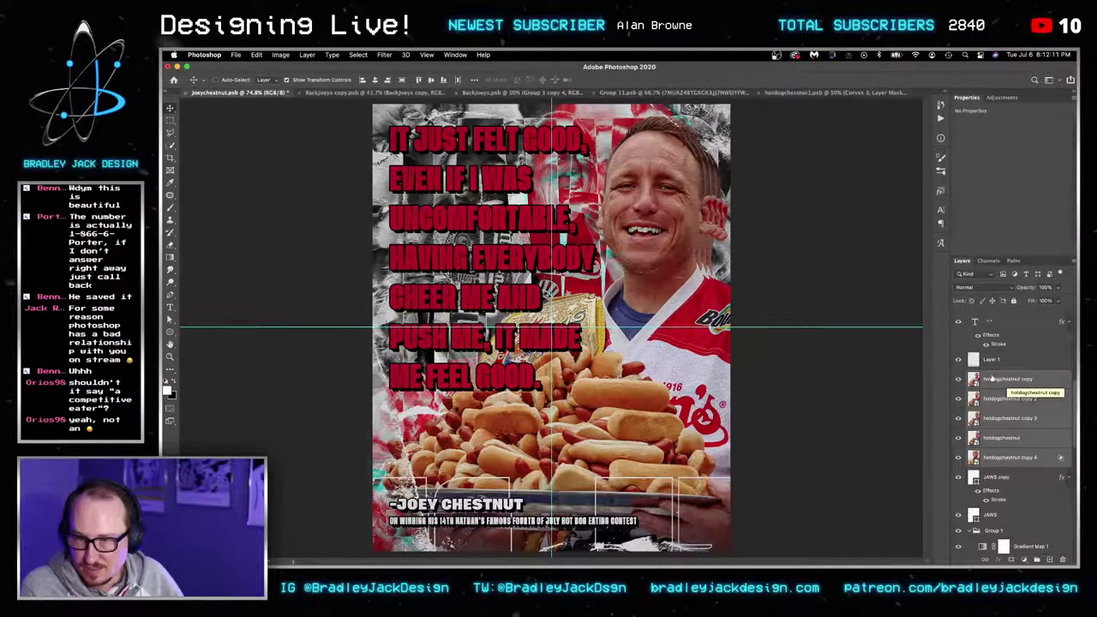
Move the quote text block down about 23 px.
key("t")
left_click(498, 257)
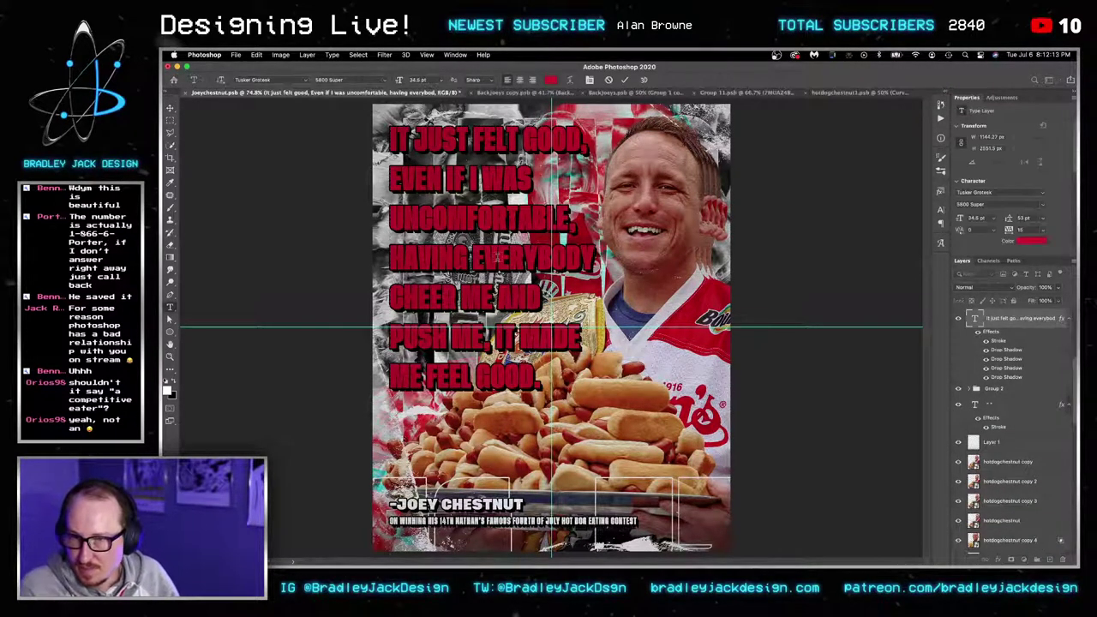
key("super+Return")
key("v")
left_click_drag(497, 257, 498, 262)
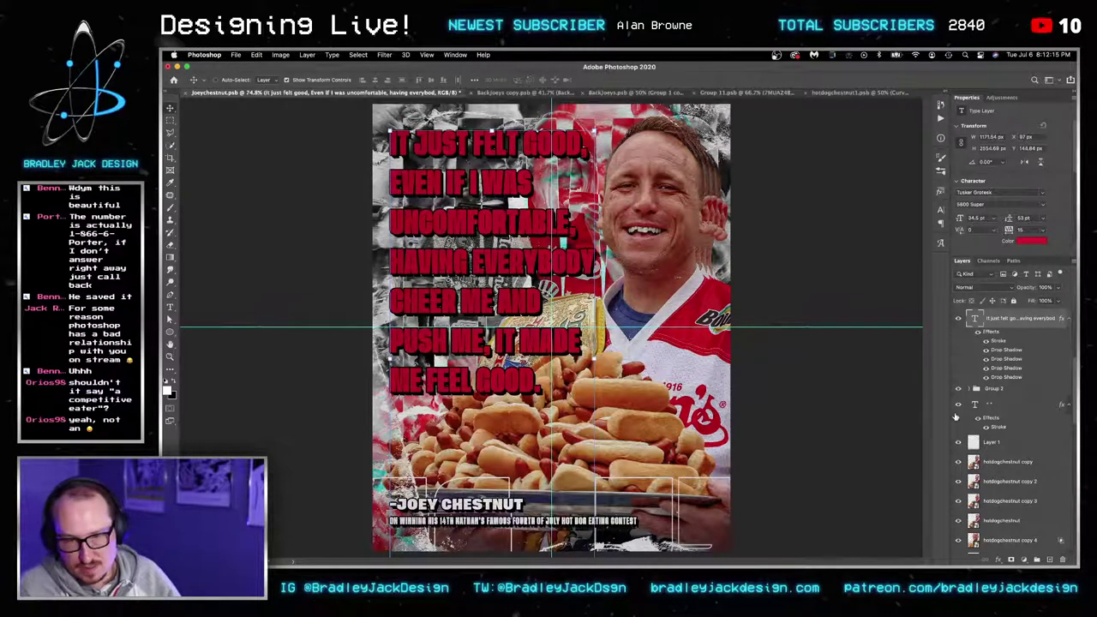
Move the attribution and contest caption block up about 504 px, directly beneath the quote.
scroll(1005, 408, "down", 5)
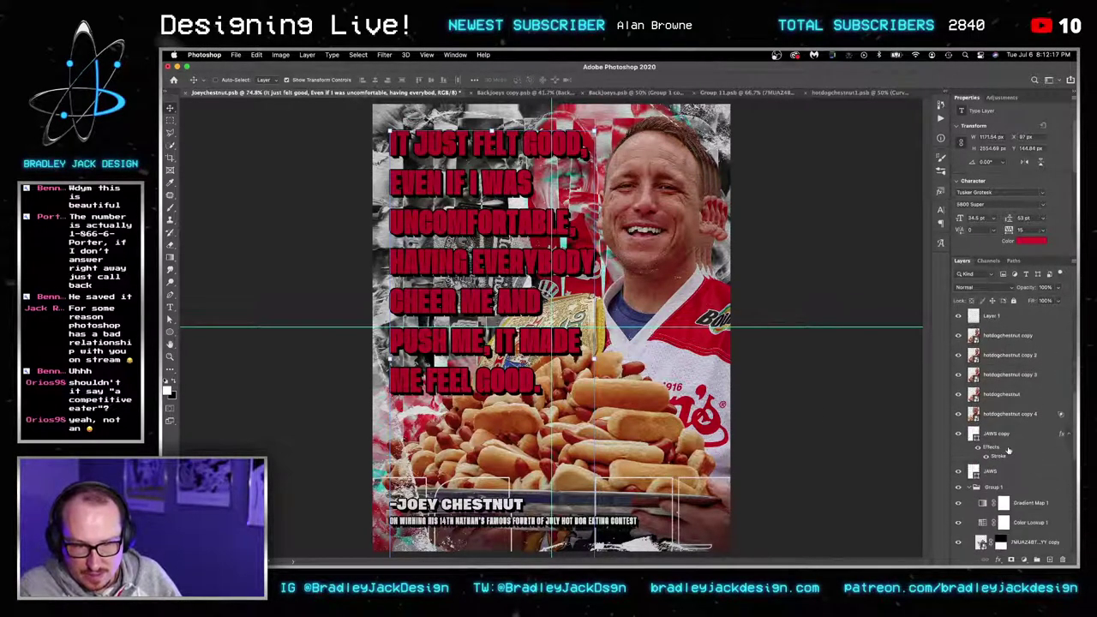
scroll(974, 456, "down", 5)
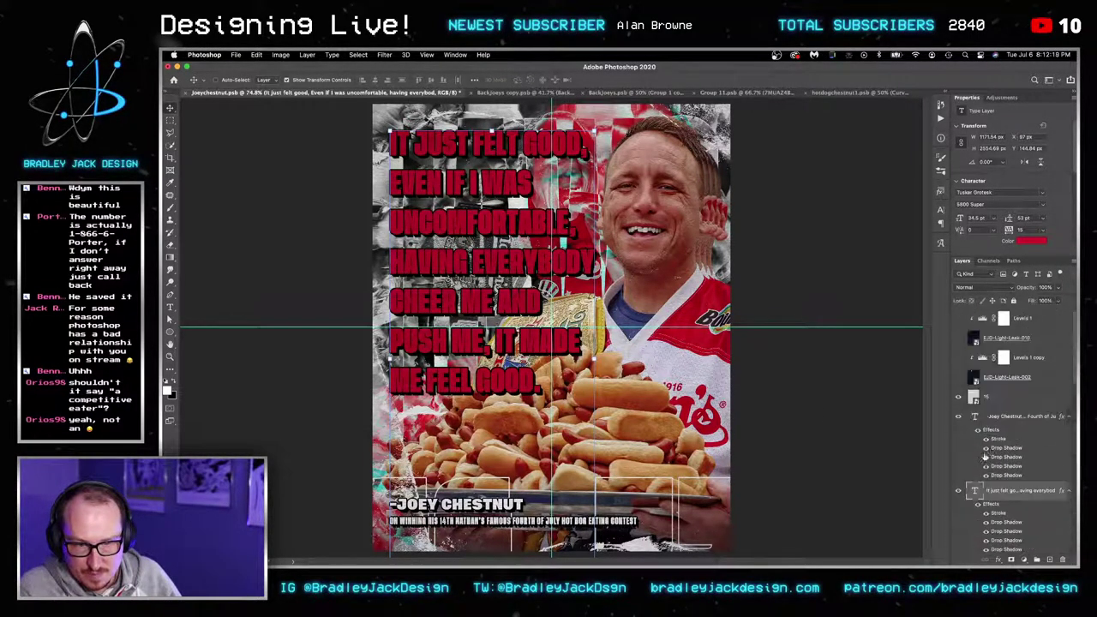
left_click(1012, 416)
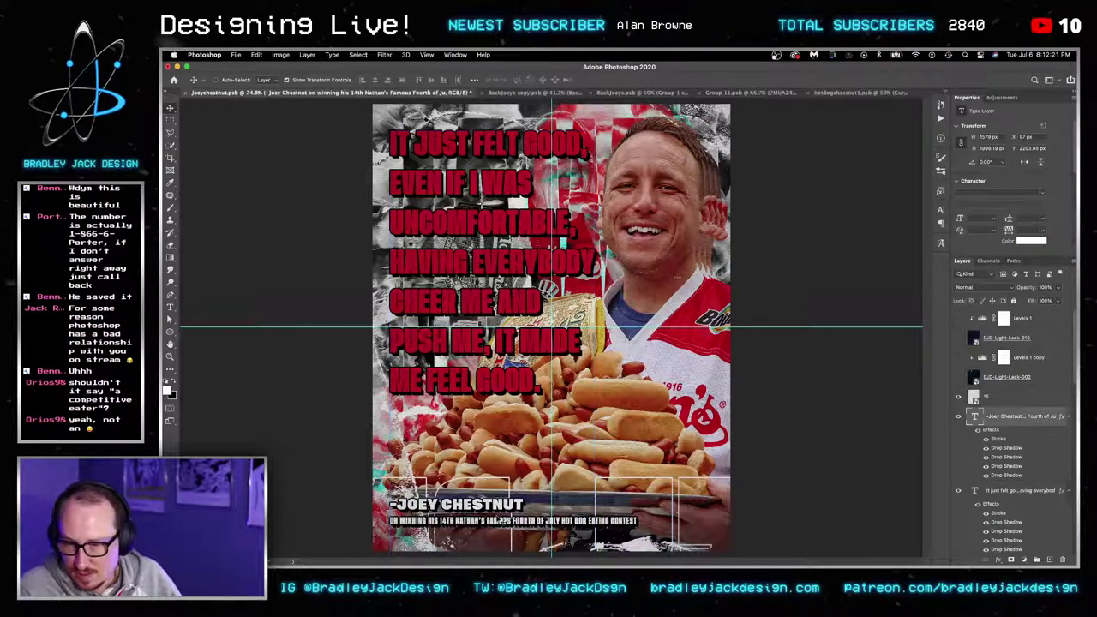
left_click_drag(497, 441, 499, 426)
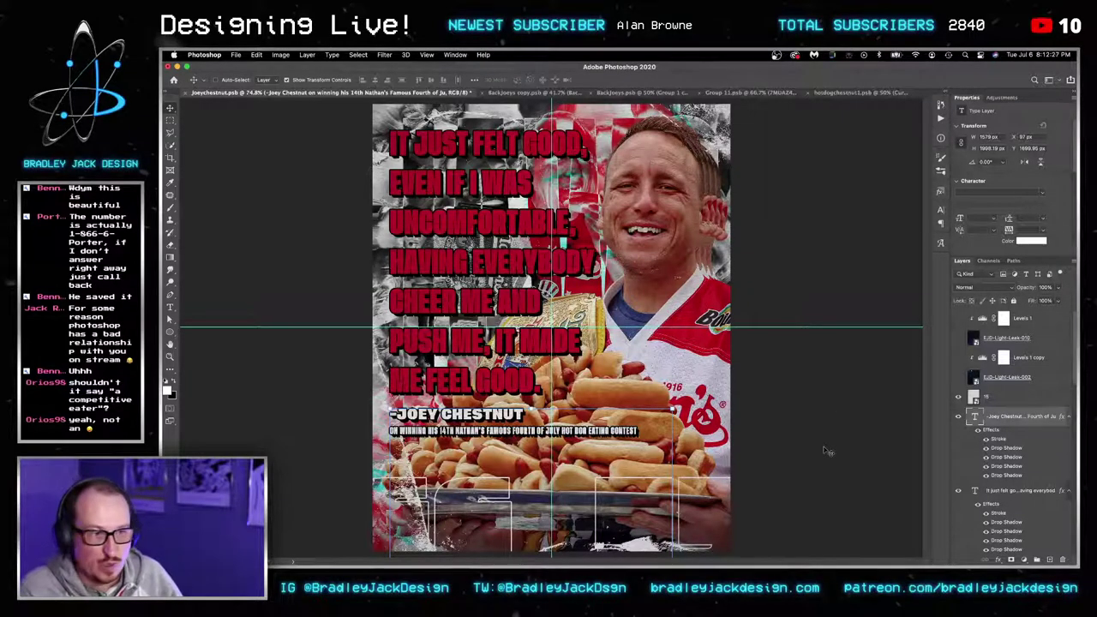
Break the contest caption onto two lines after "Famous" and save the poster.
key("t")
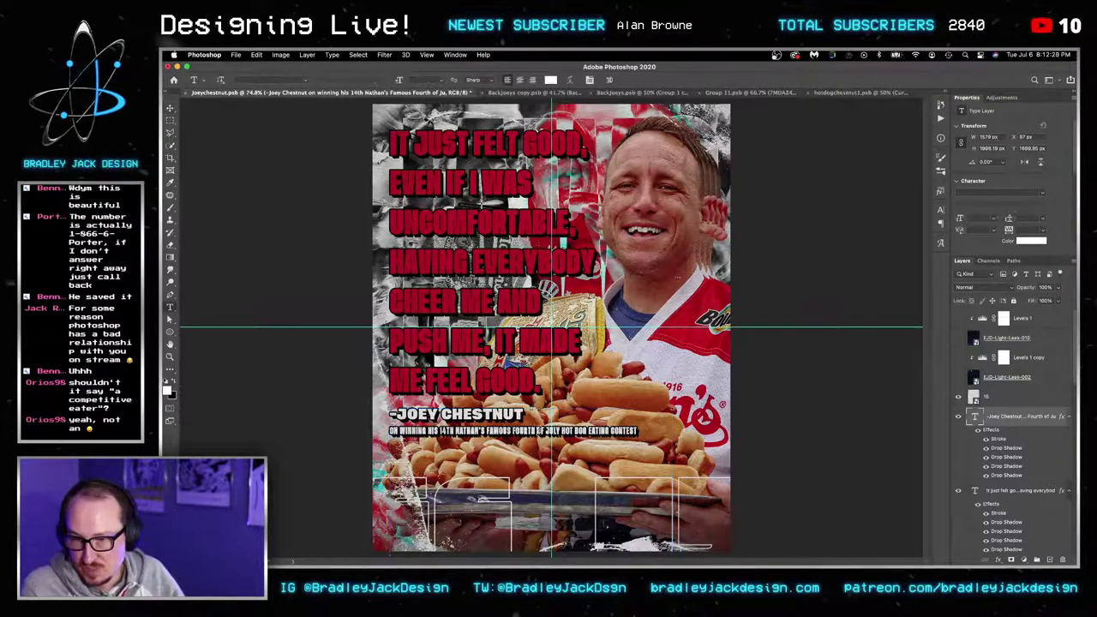
left_click(538, 430)
key("Return")
key("super+Return")
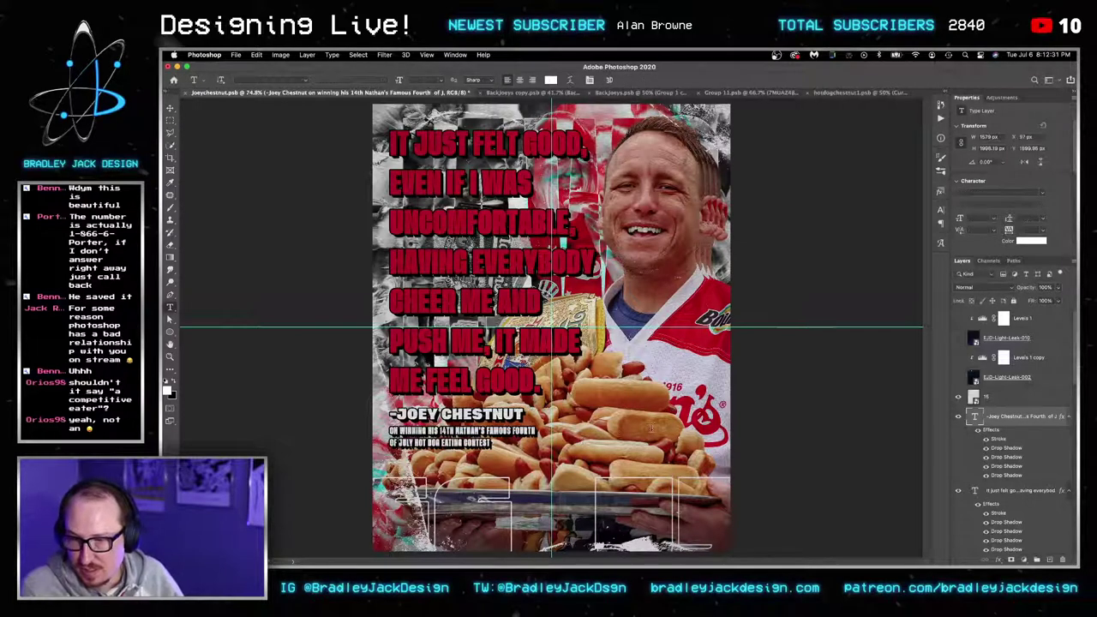
key("super+z")
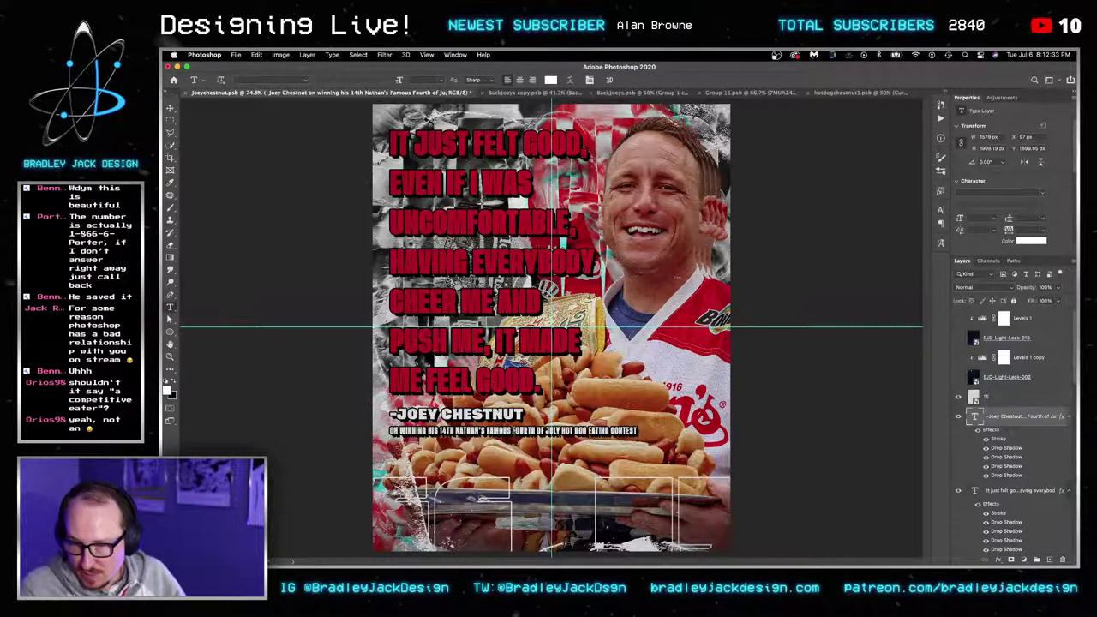
key("v")
key("super+shift+z")
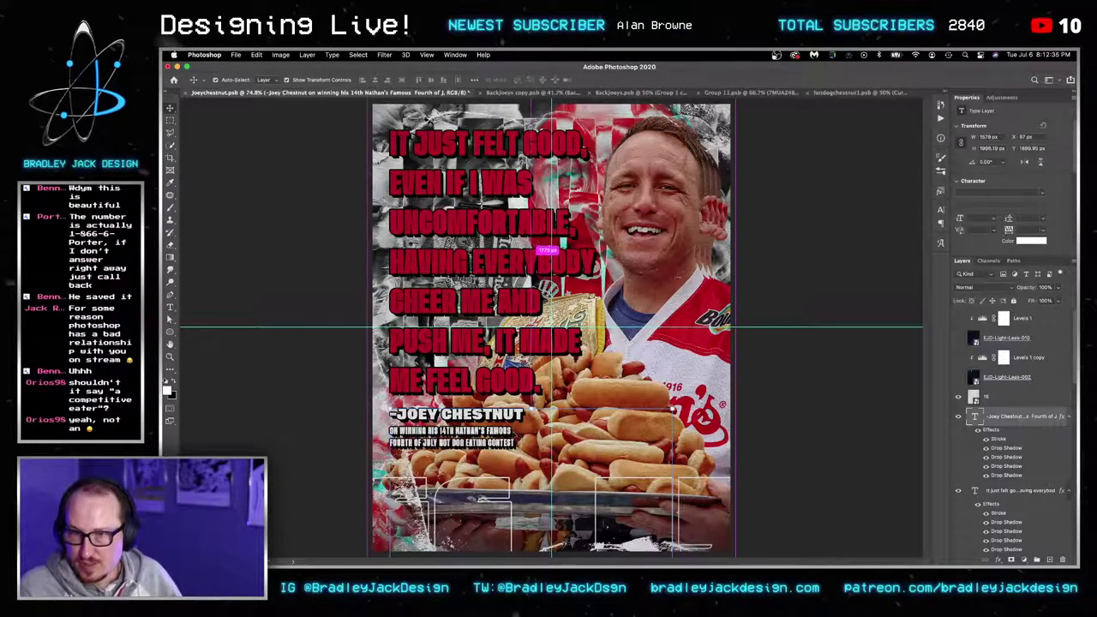
key("super+s")
Move the attribution and caption block down 30 px to add space below the quote.
key("shift+Down")
key("shift+Down")
key("shift+Down")
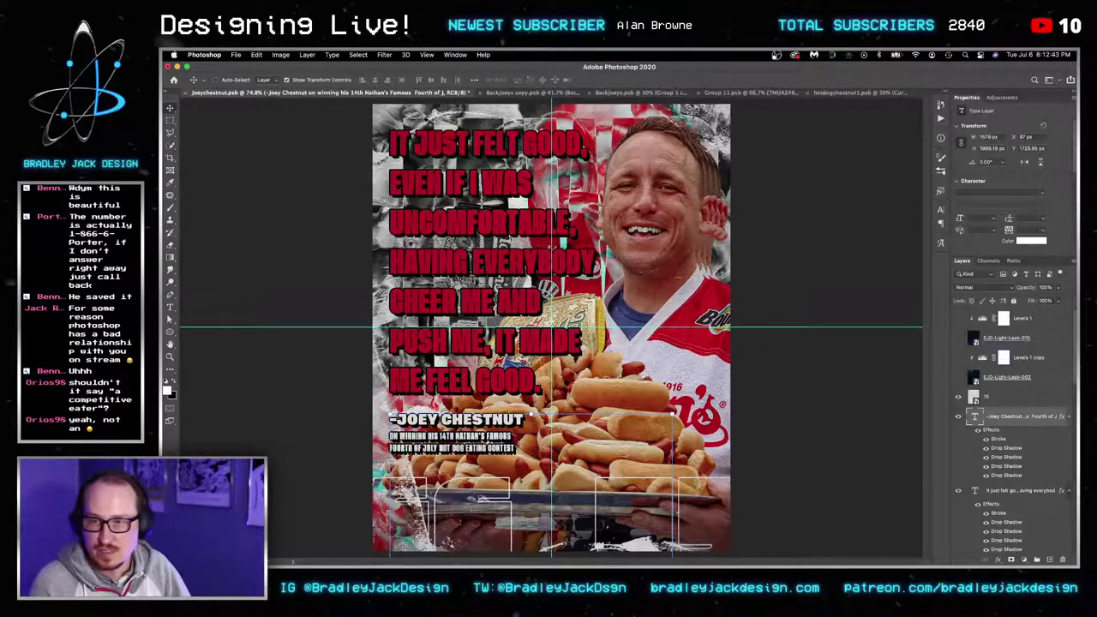
key("super+space")
left_click(790, 300, "alt+super")
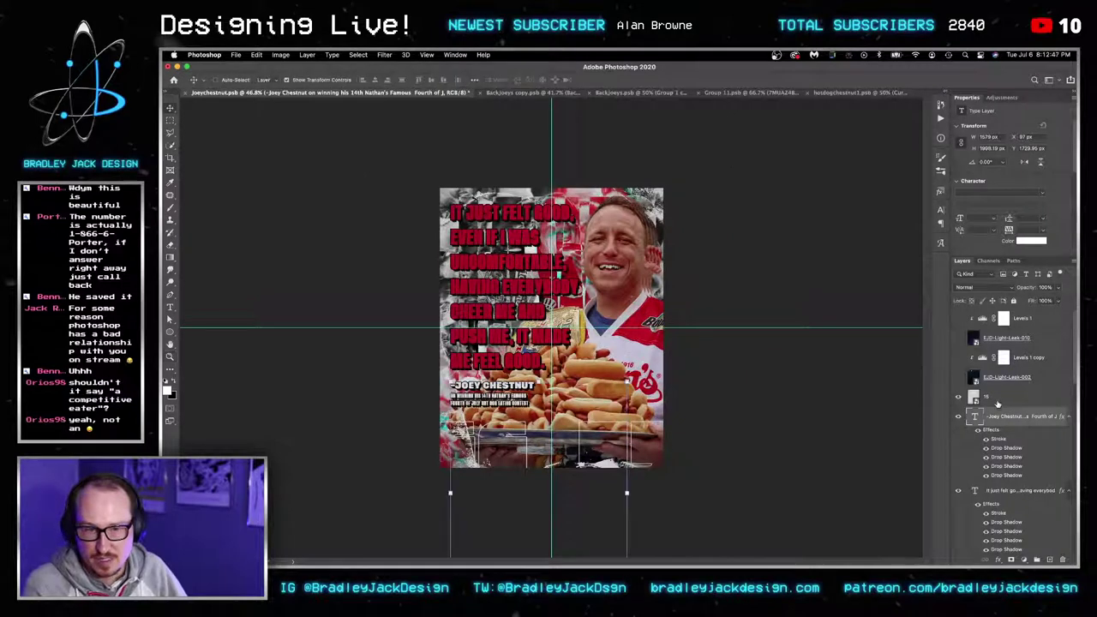
Lower the white Blend If limit for This Layer on the Multiply paper texture above the text, and save the poster.
left_click(1032, 399)
double_click(1030, 401)
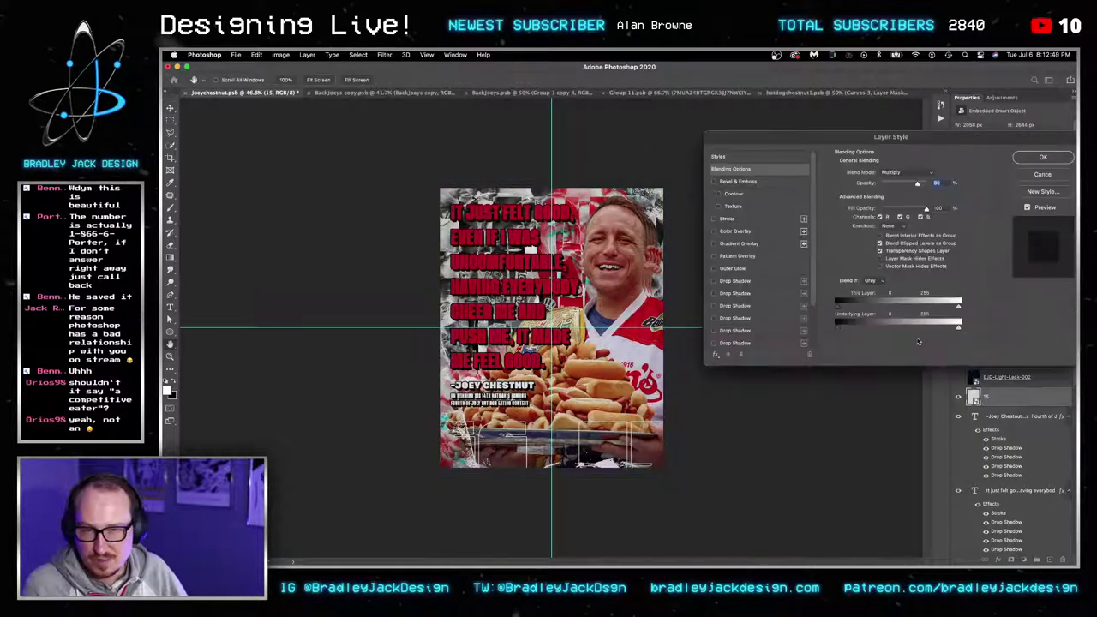
left_click_drag(962, 311, 936, 306)
key("Return")
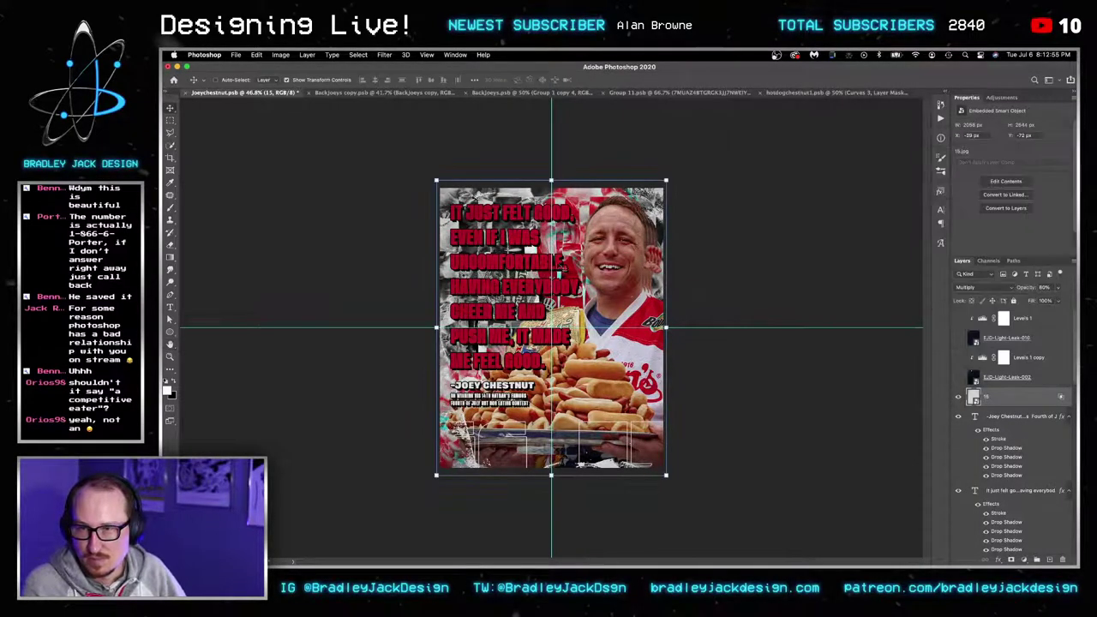
key("z")
left_click(562, 268)
left_click(561, 267)
left_click(561, 266)
left_click(585, 300, "alt")
key("v")
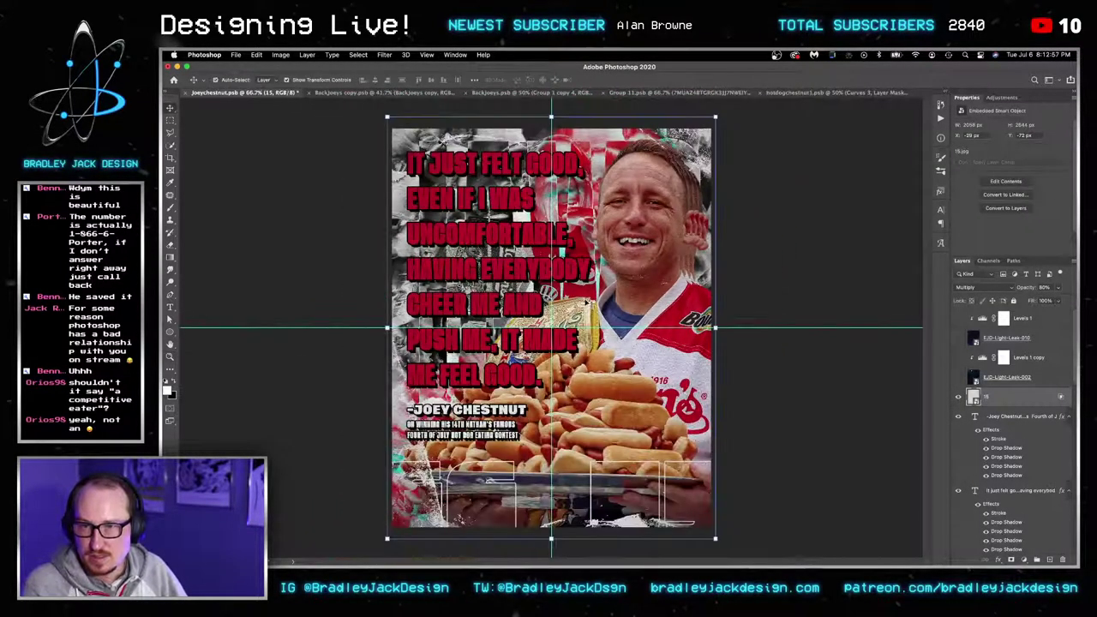
key("super+s")
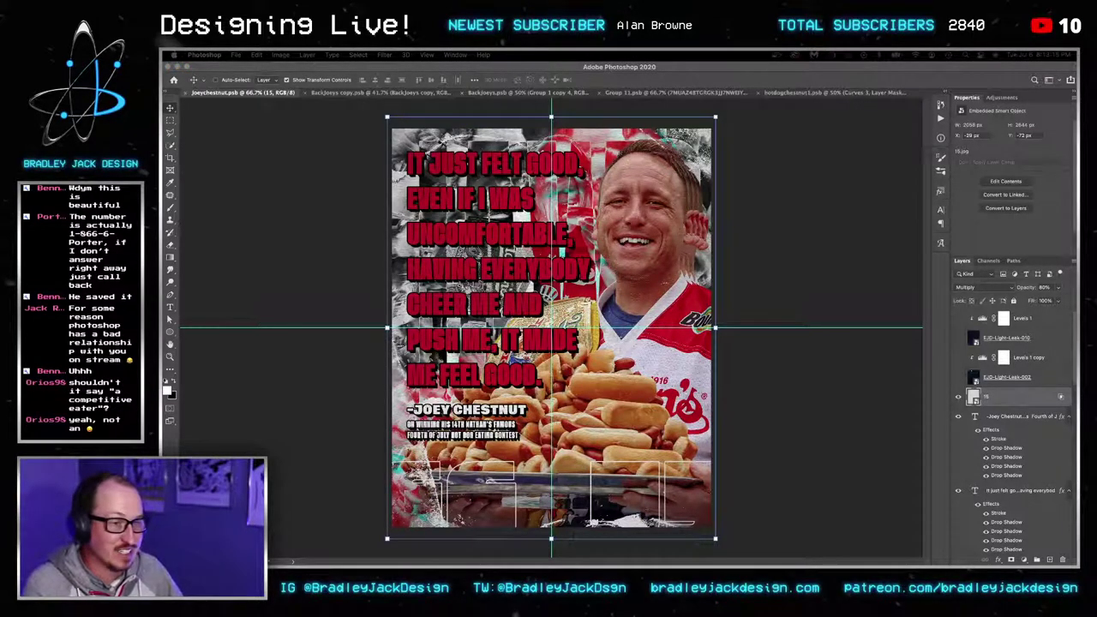
Show both light leak layers with their Levels adjustments, and shift EJD-Light-Leak-002 so its bright flare sits just past the quote's first line.
left_click(822, 215)
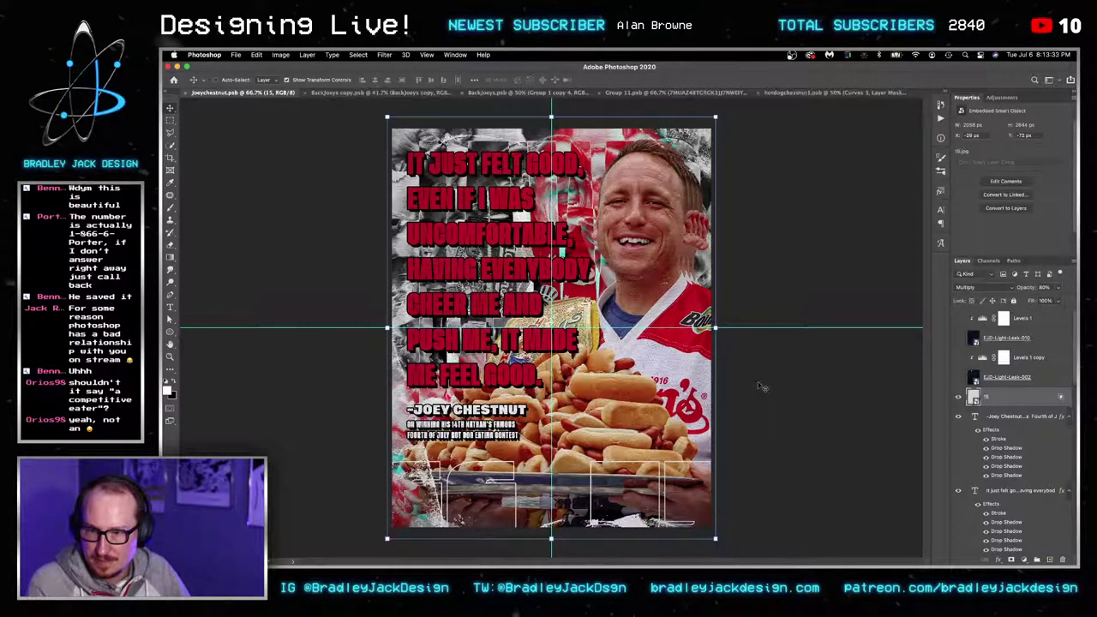
left_click(957, 335)
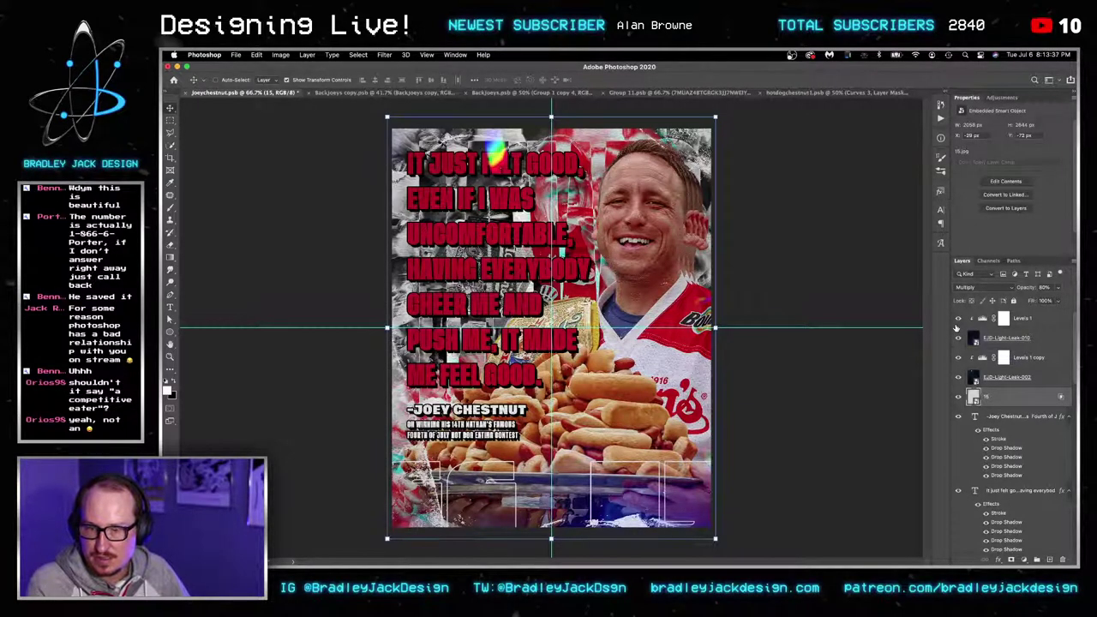
left_click(1024, 377)
left_click_drag(685, 312, 660, 312)
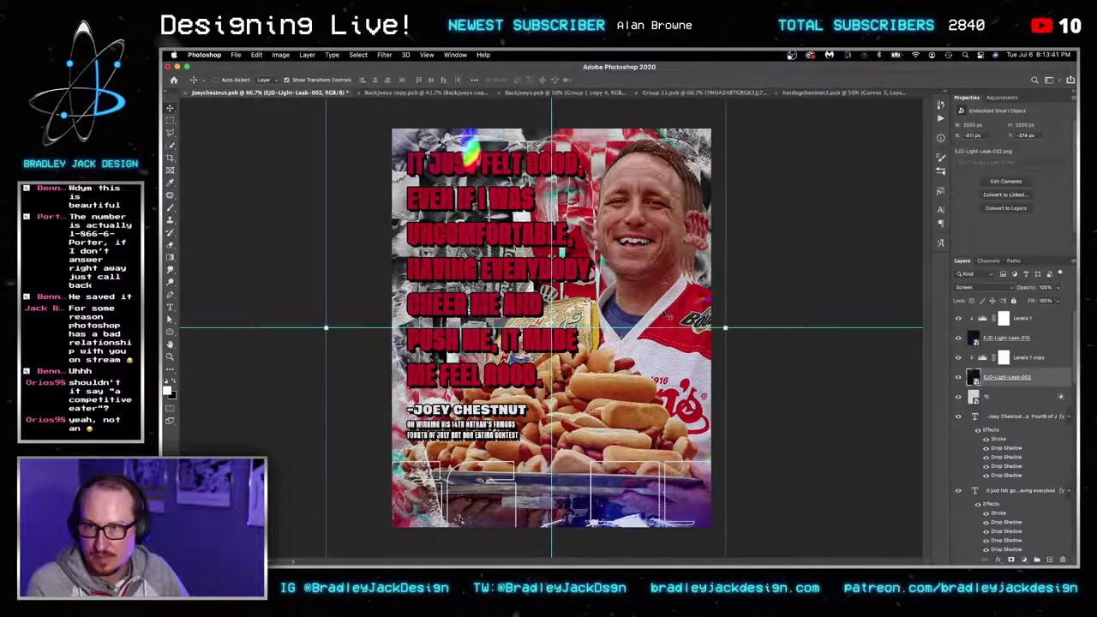
left_click_drag(613, 296, 733, 305)
Stretch EJD-Light-Leak-002 horizontally to about 40.42% and move it 199 px right so it covers the poster's full width.
key("super+t")
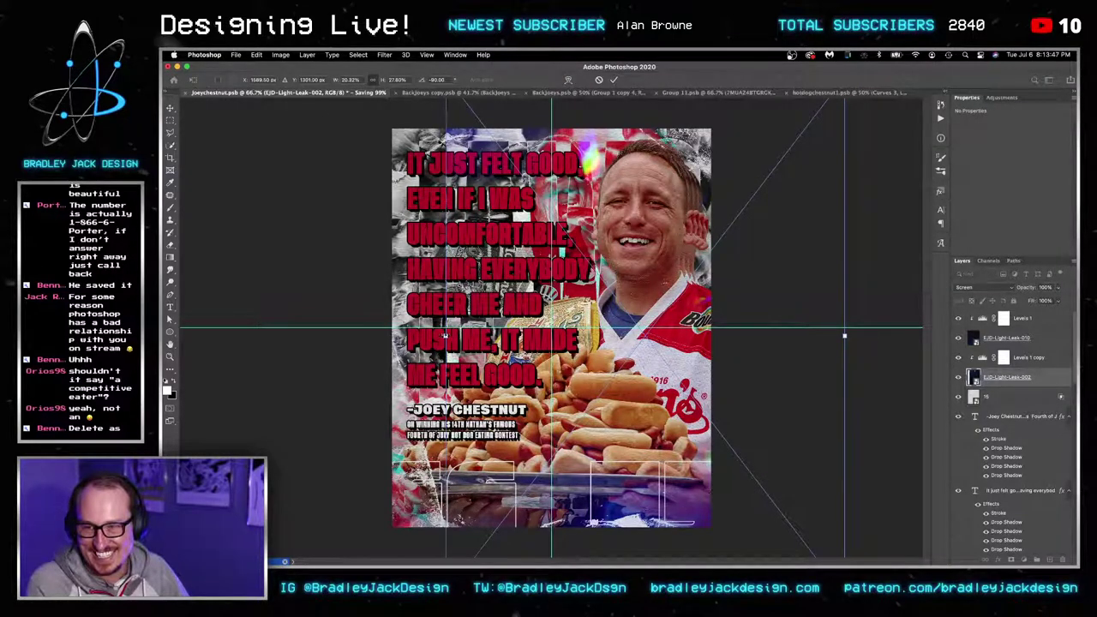
left_click_drag(445, 336, 355, 336)
left_click_drag(442, 327, 475, 328)
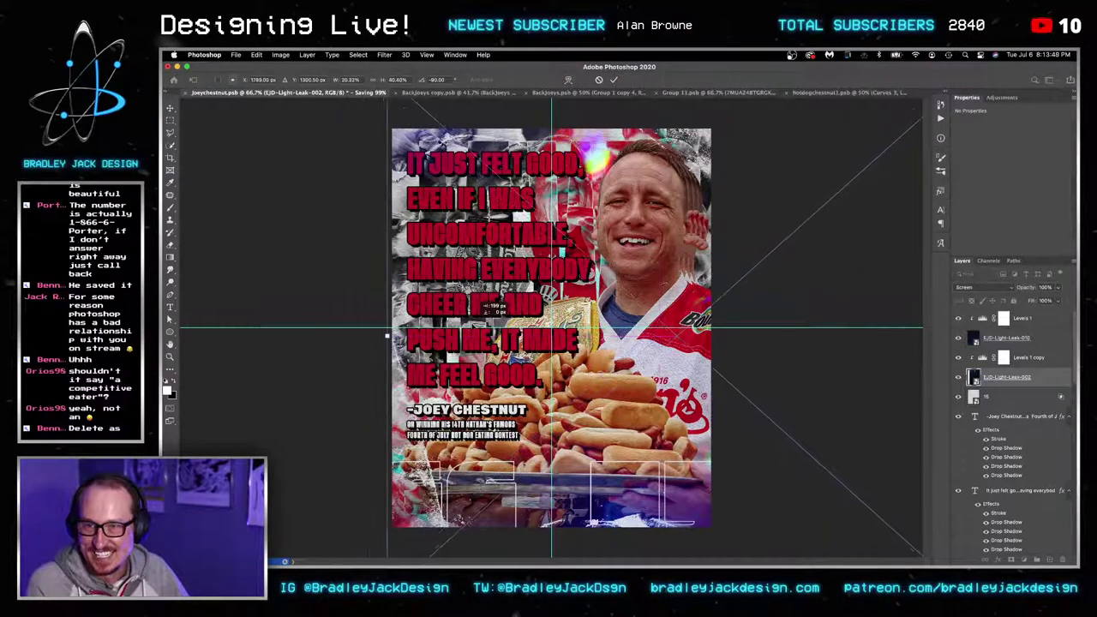
key("Return")
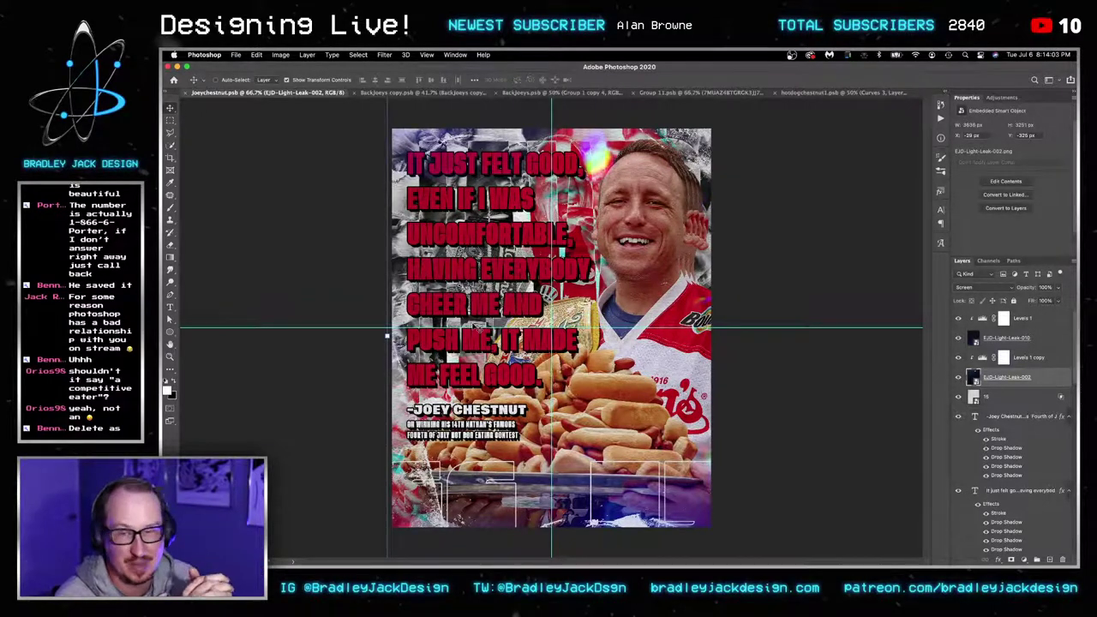
Turn the background BackJoeys, displacement and Curves layers off and on to compare, also showing the base BackJoeys layer.
scroll(1034, 460, "down", 5)
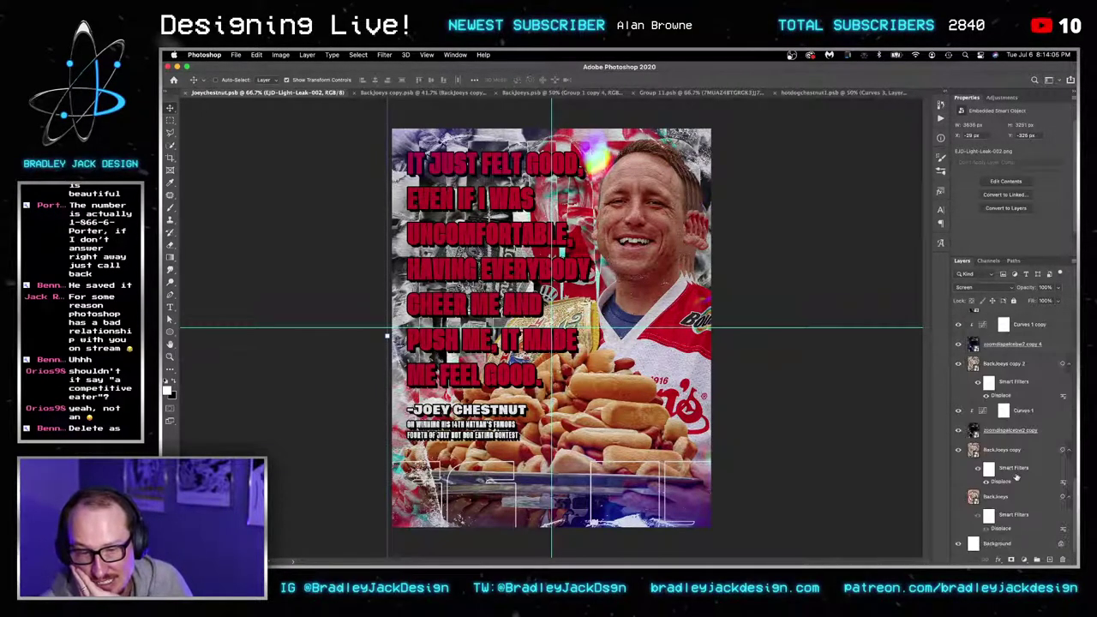
scroll(960, 460, "up", 2)
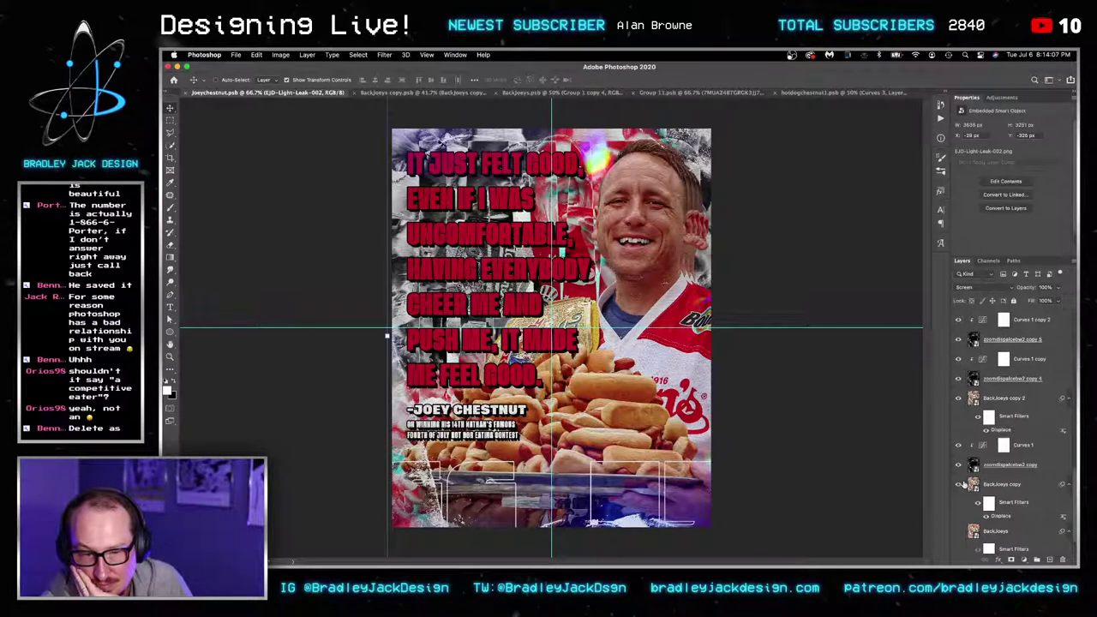
left_click(960, 335)
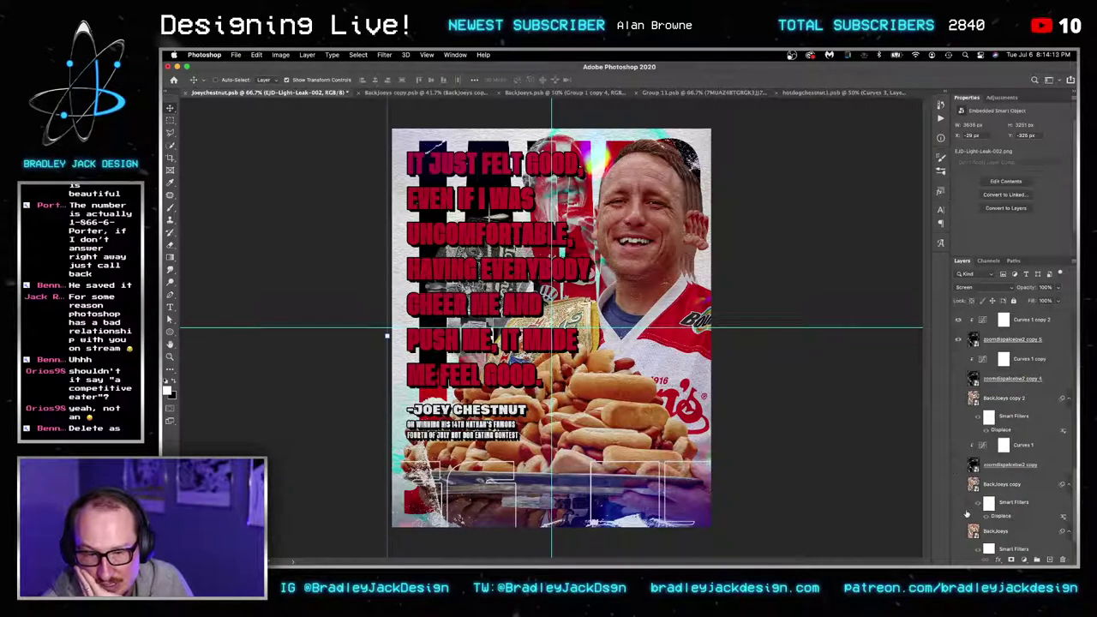
left_click(958, 367)
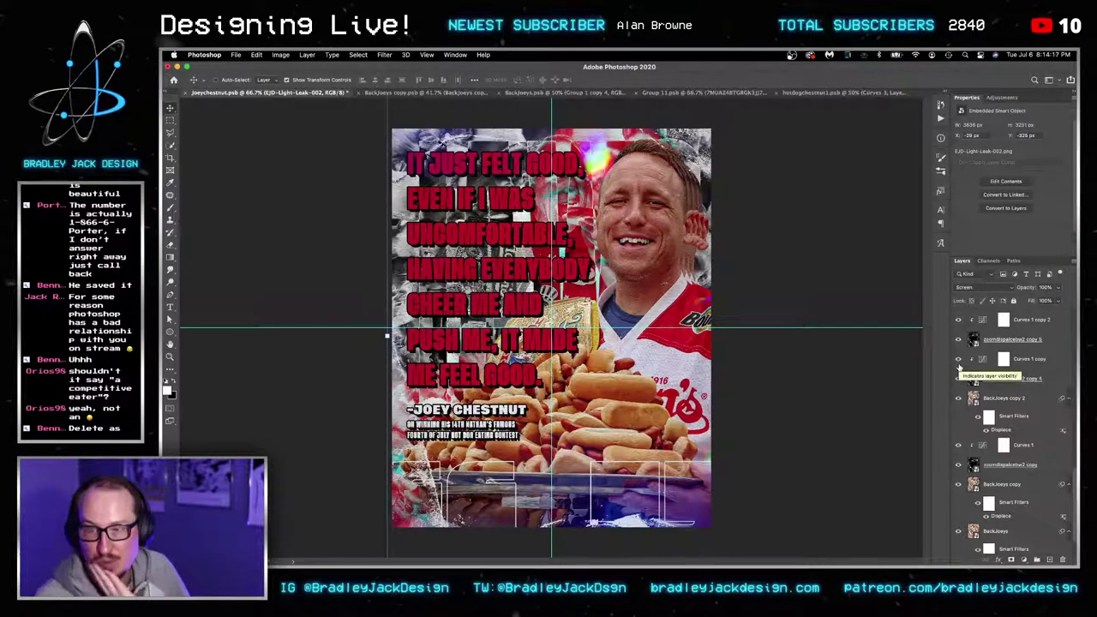
scroll(964, 394, "down", 2)
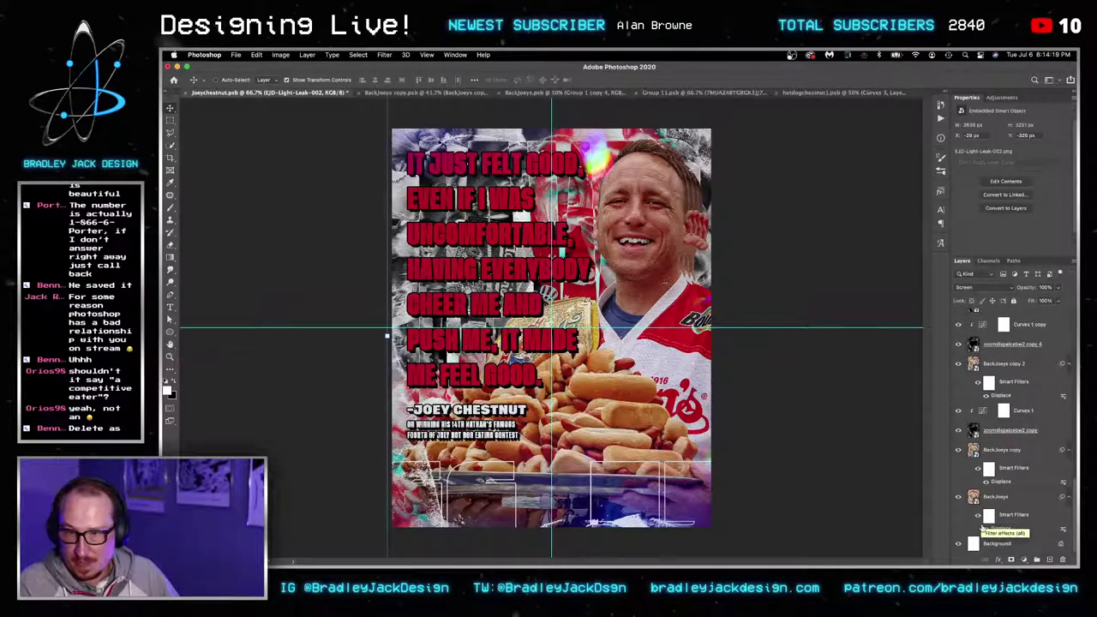
Delete the two hidden zoom displacement layers, copy 2 and copy 3, located below Group 1.
scroll(994, 446, "up", 4)
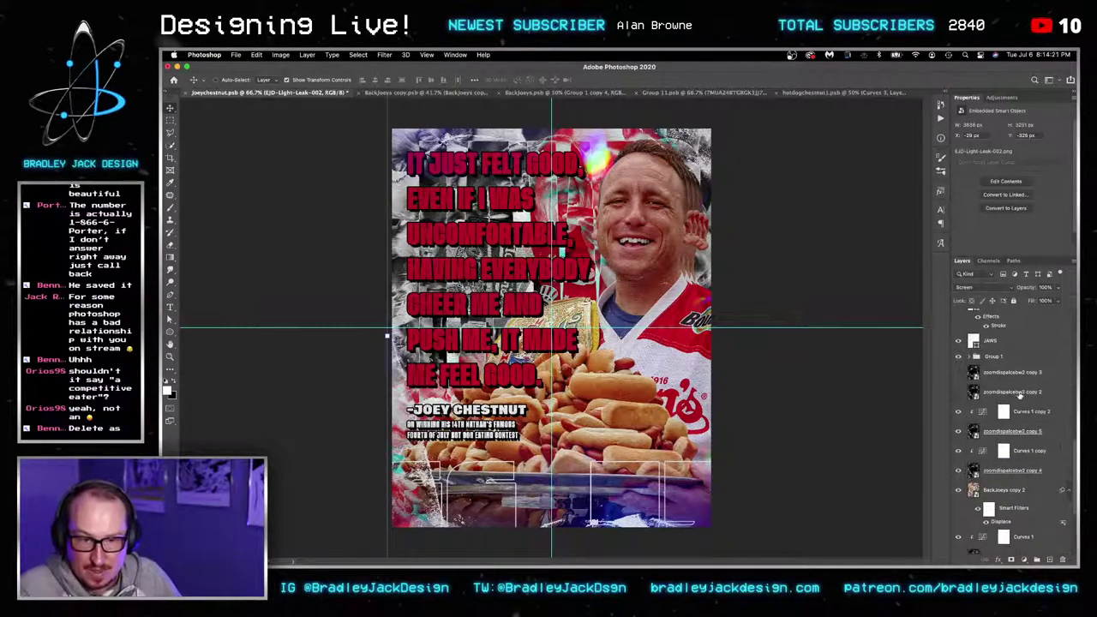
left_click(1018, 394)
left_click(1014, 372, "shift")
key("Delete")
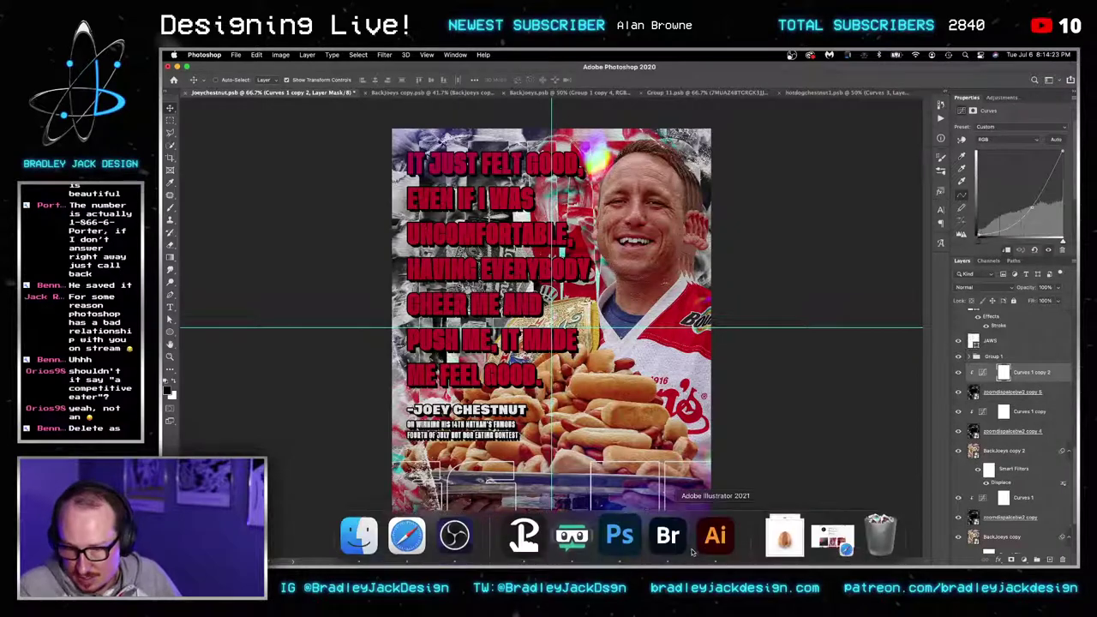
Browse the Paper folder in Adobe Bridge, preview the speckled white texture 43.jpg, and place it in the Photoshop poster above the Curves layers.
left_click(665, 532)
scroll(586, 446, "down", 10)
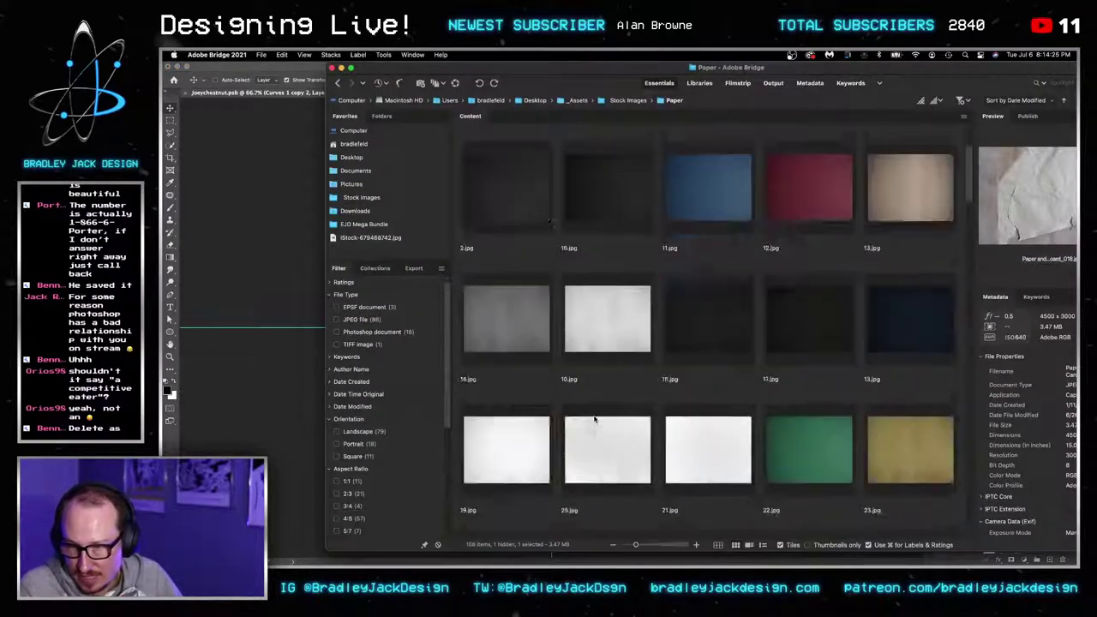
scroll(780, 344, "down", 10)
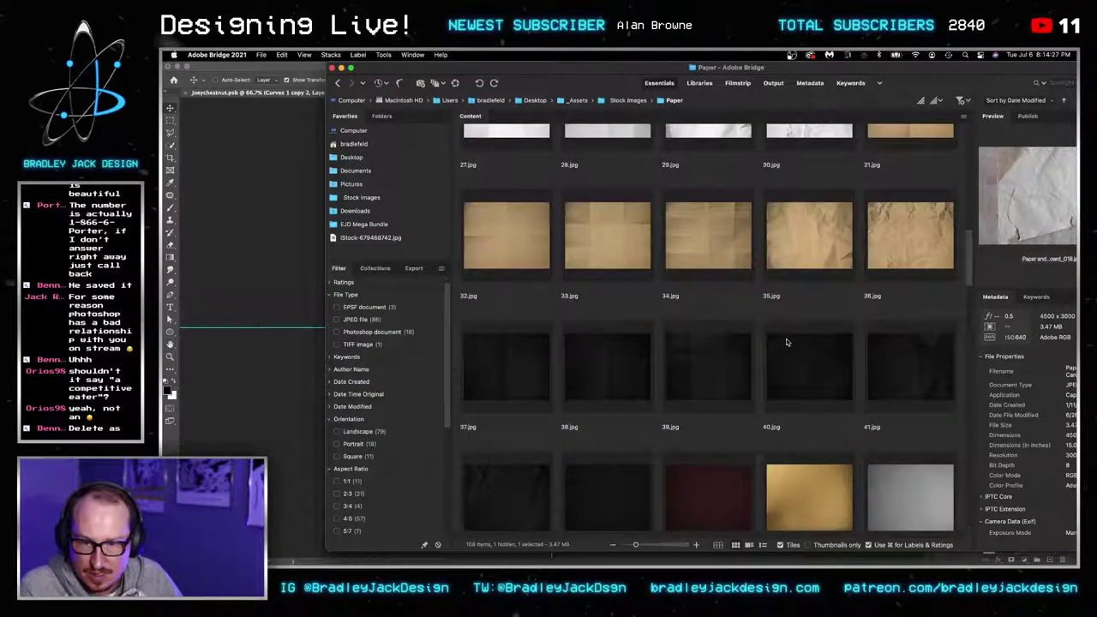
left_click(626, 287)
key("space")
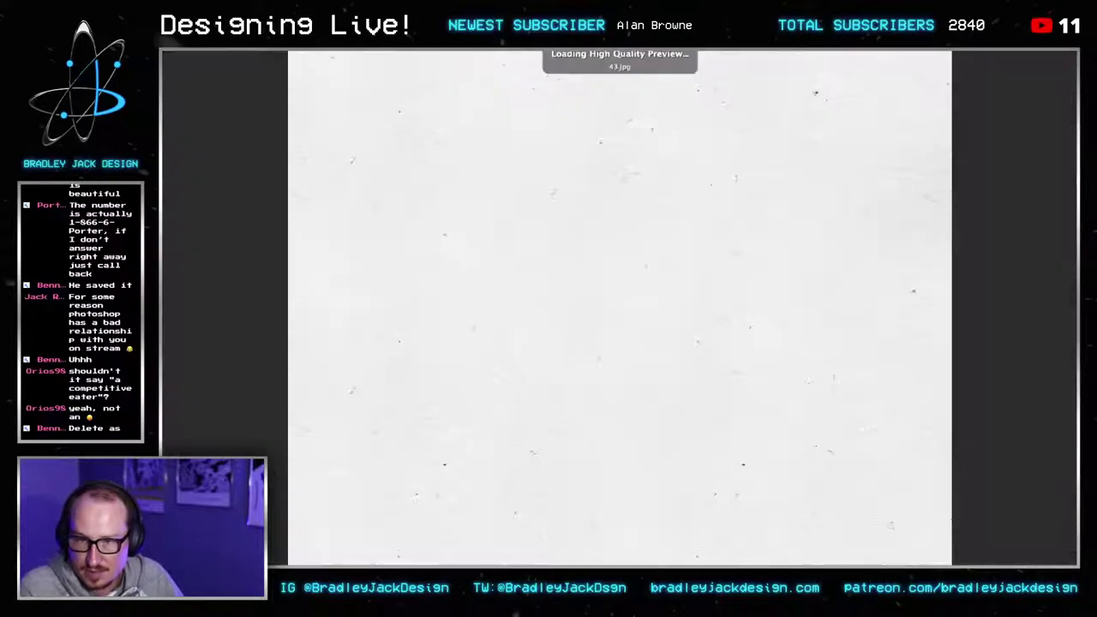
key("space")
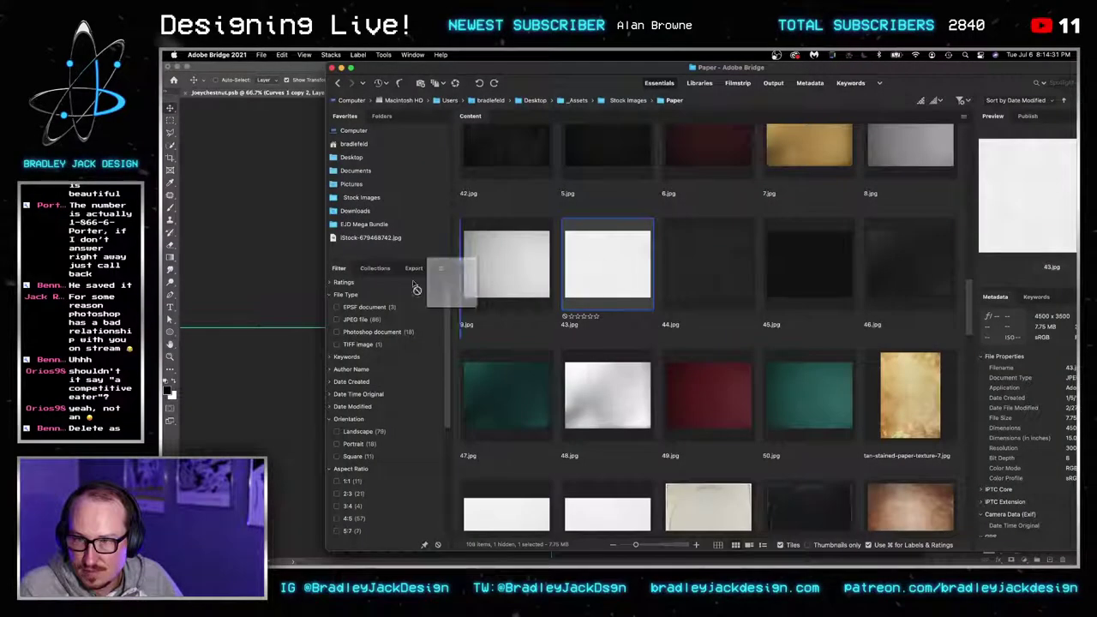
key("super+Tab")
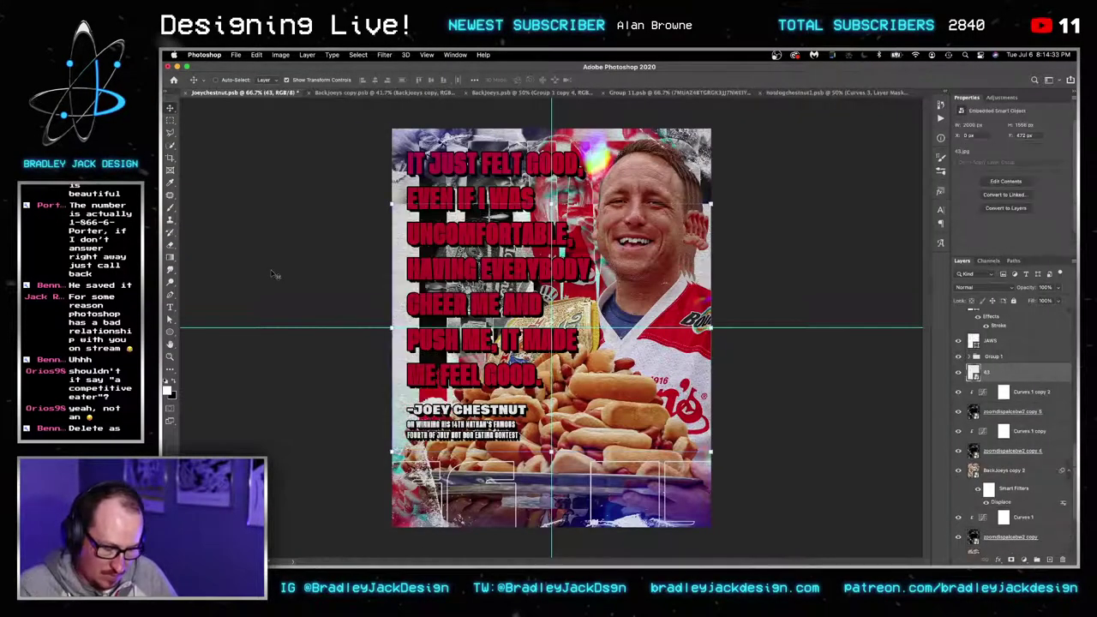
Rotate the 43 paper texture to portrait, scale it to cover the whole poster, and set its opacity to 20%.
key("ctrl+t")
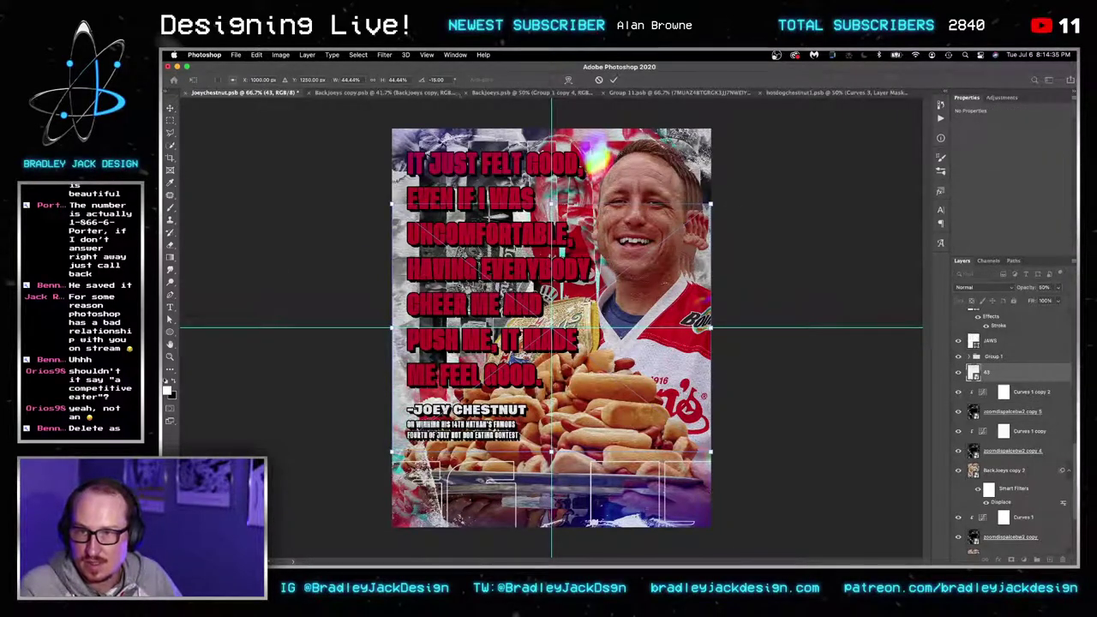
left_click_drag(417, 104, 385, 115)
key("Return")
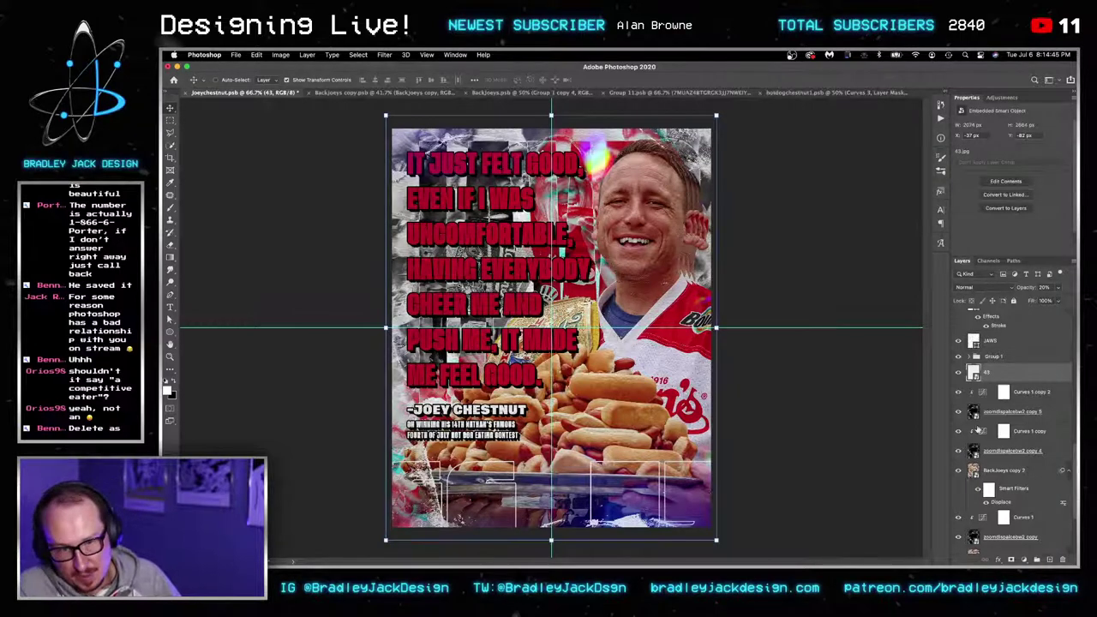
Try duplicating the JAWS layer to strengthen its Exclusion effect, and undo the duplicate.
left_click(998, 345)
scroll(1001, 360, "up", 2)
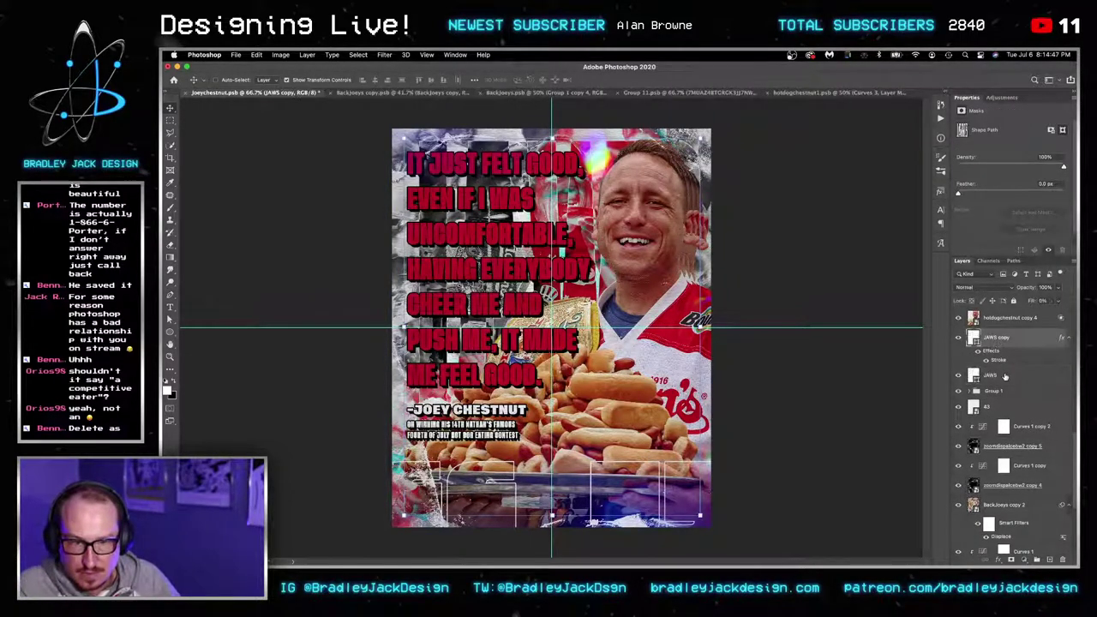
key("ctrl+j")
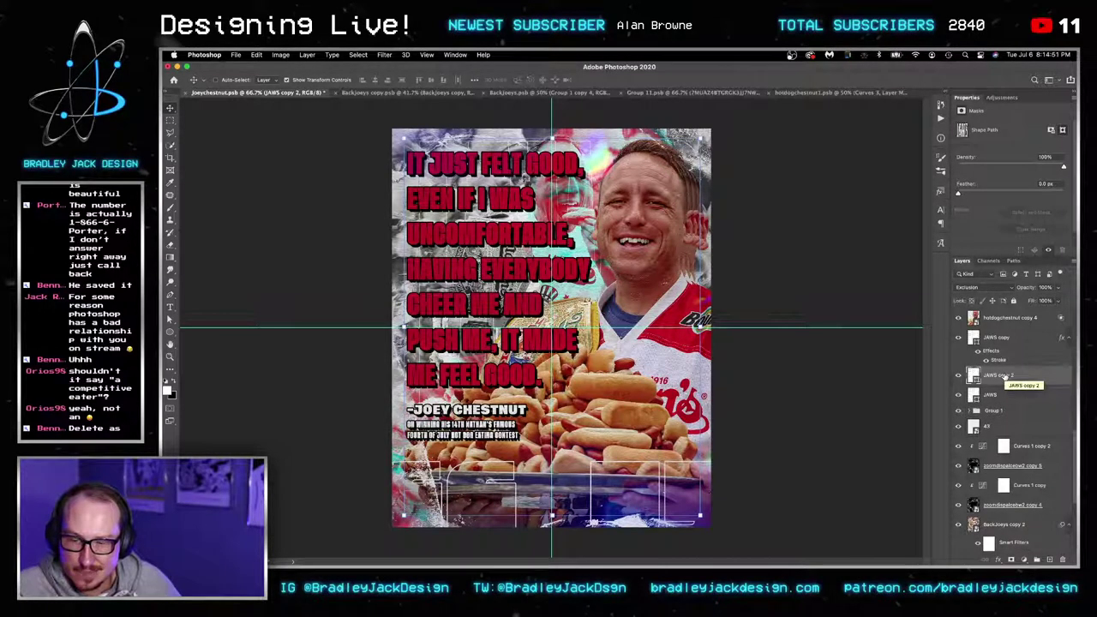
key("ctrl+z")
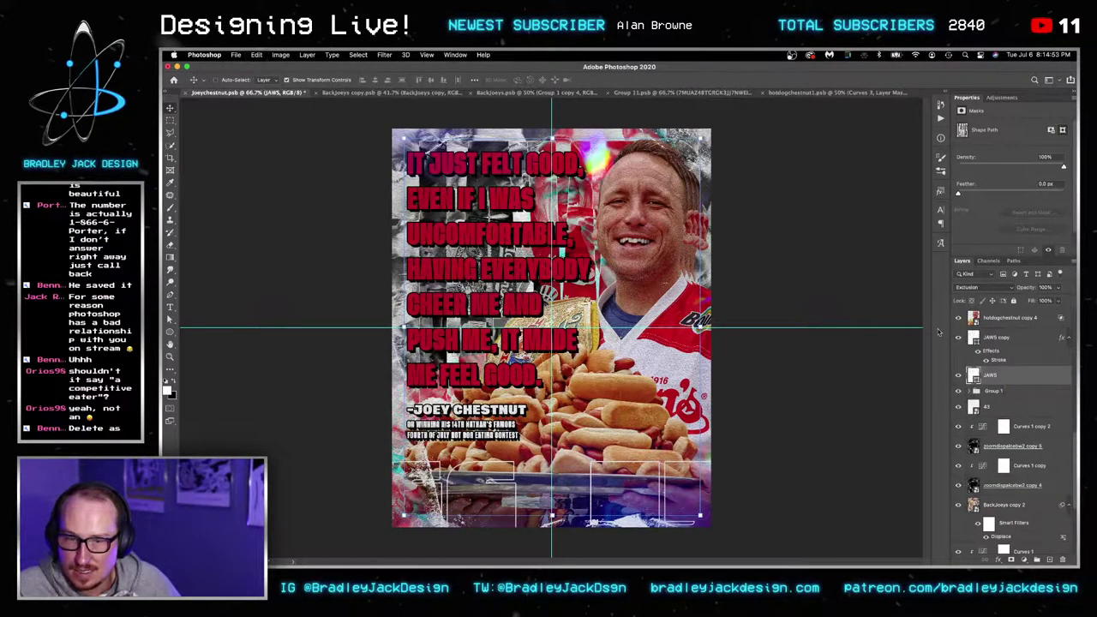
Save the poster and hide the Multiply paper texture layer above the text.
key("super+s")
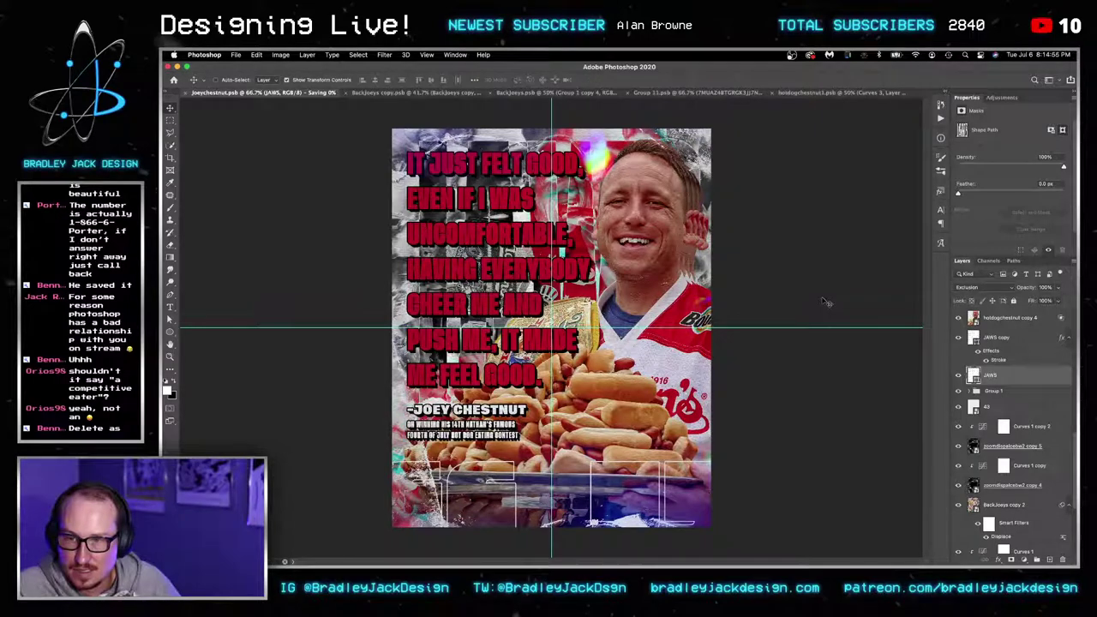
scroll(1011, 368, "up", 5)
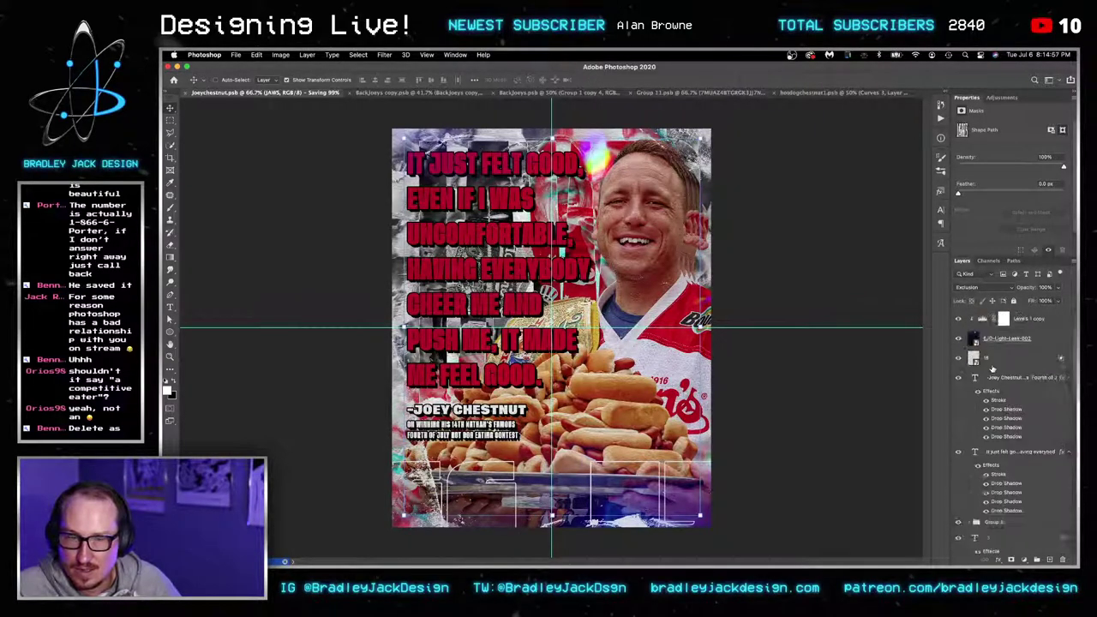
left_click(996, 397)
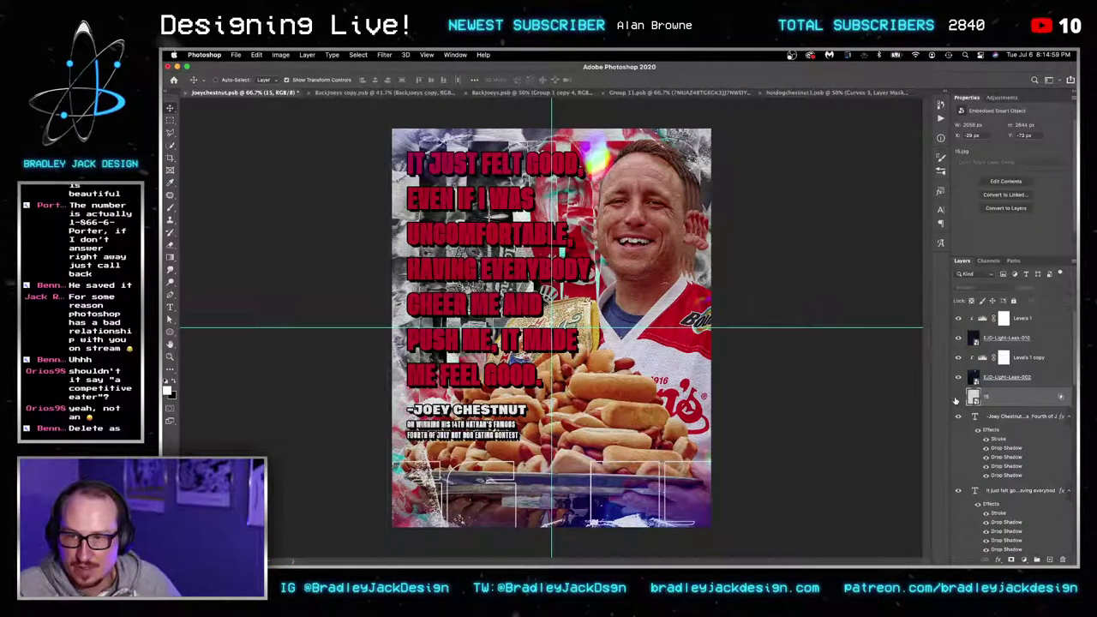
left_click(958, 398)
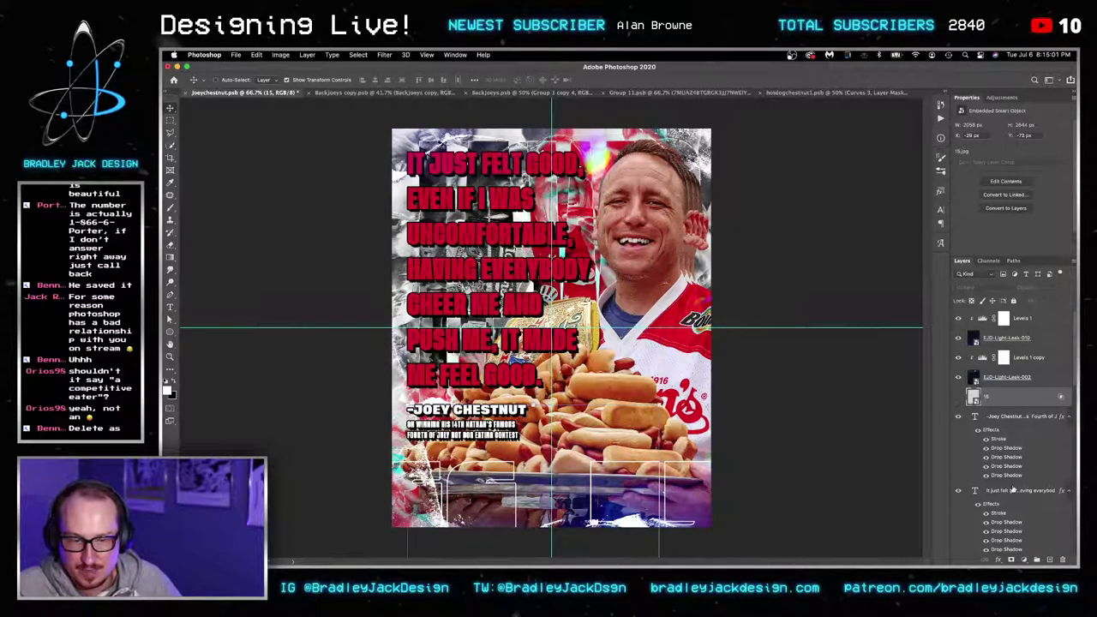
Group the attribution and quote text layers, and clip the Multiply paper texture to that group.
left_click(1008, 415)
left_click(1004, 469, "shift")
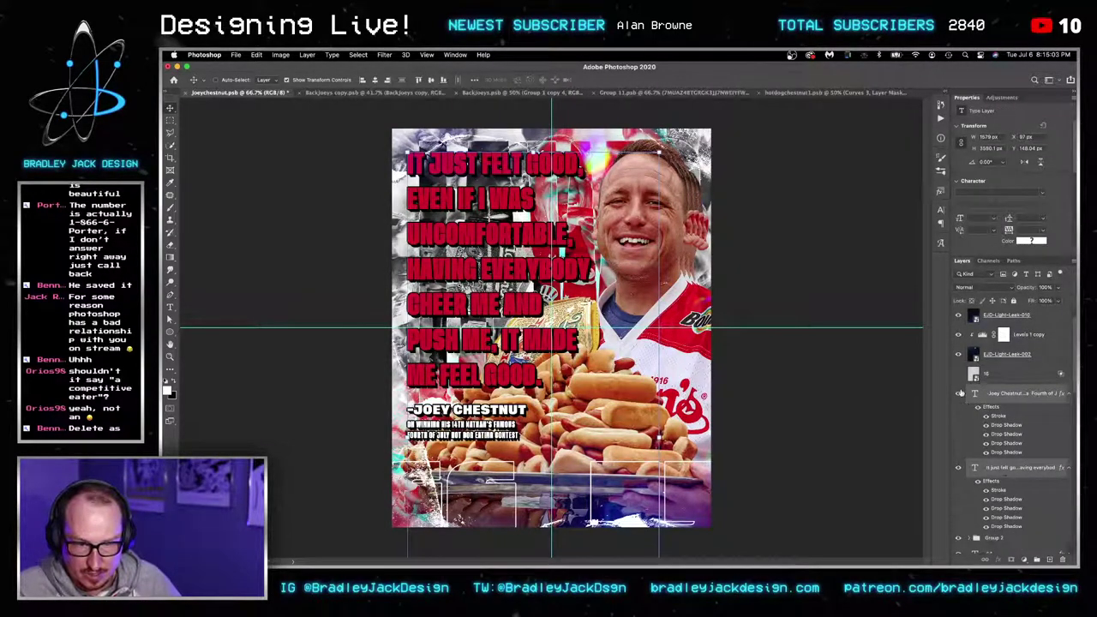
key("super+g")
left_click(985, 381, "alt")
Save the poster, and scale the clipped 15 paper texture down so it covers just the quote and attribution area.
key("super+d")
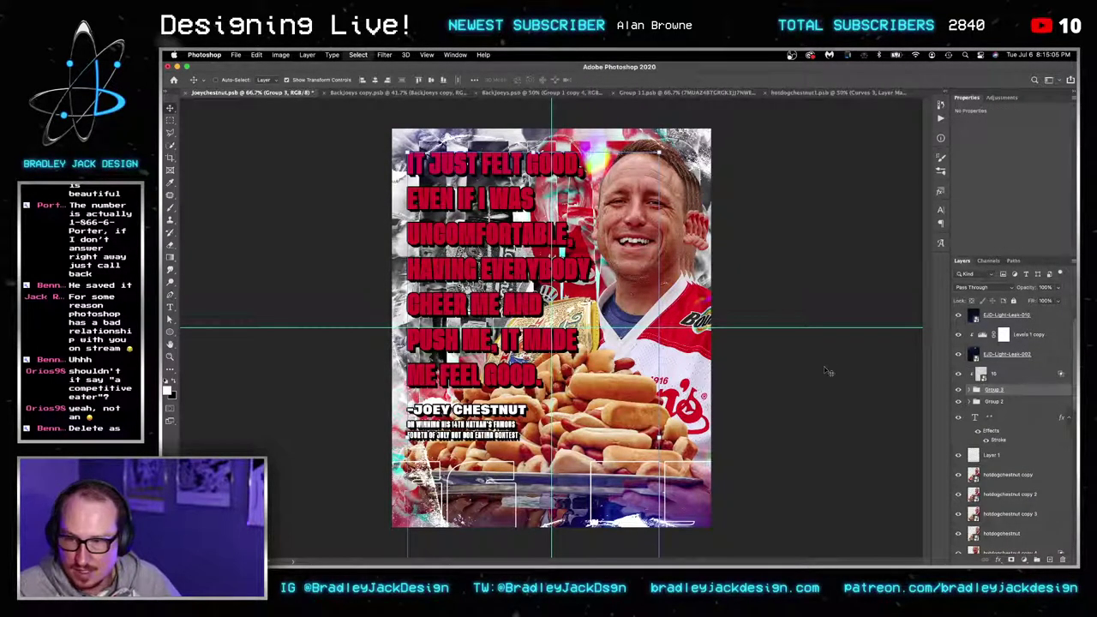
key("super+s")
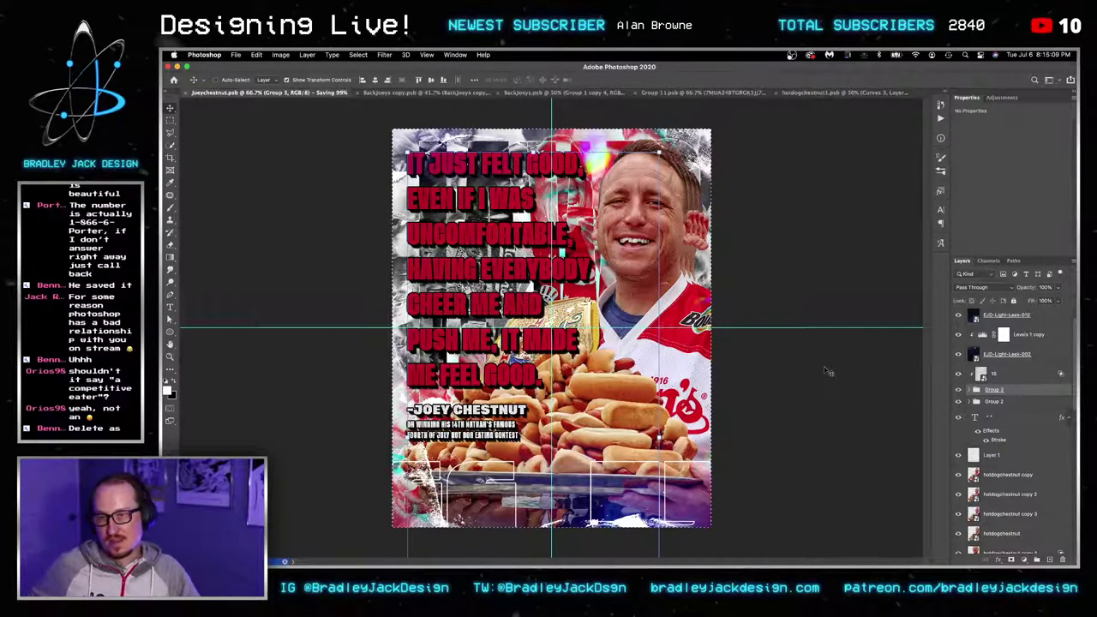
left_click(1011, 374)
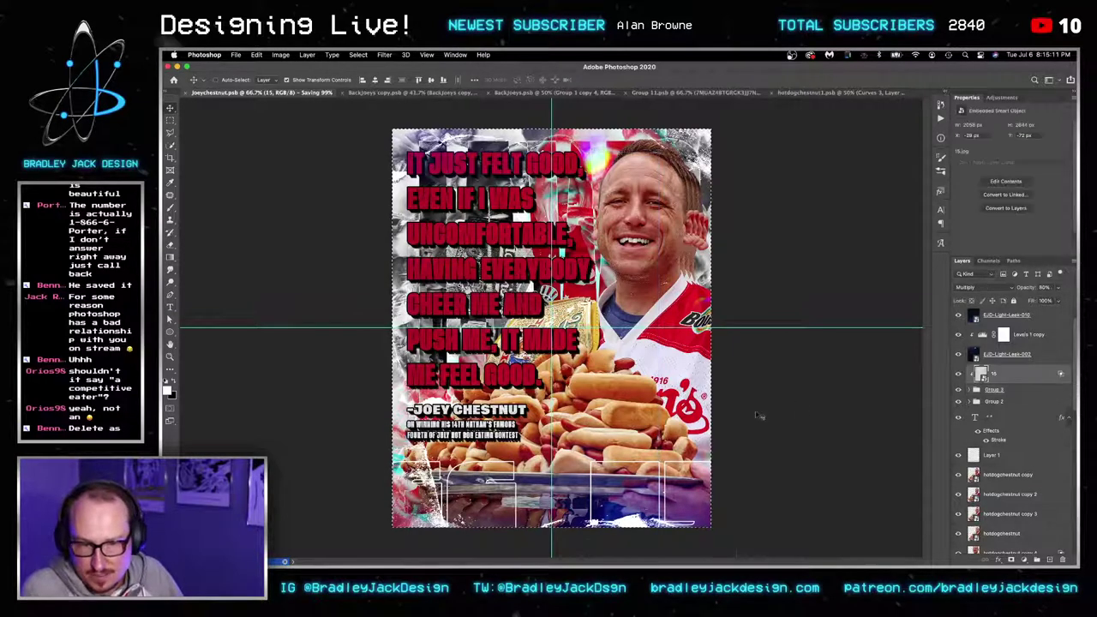
key("super+t")
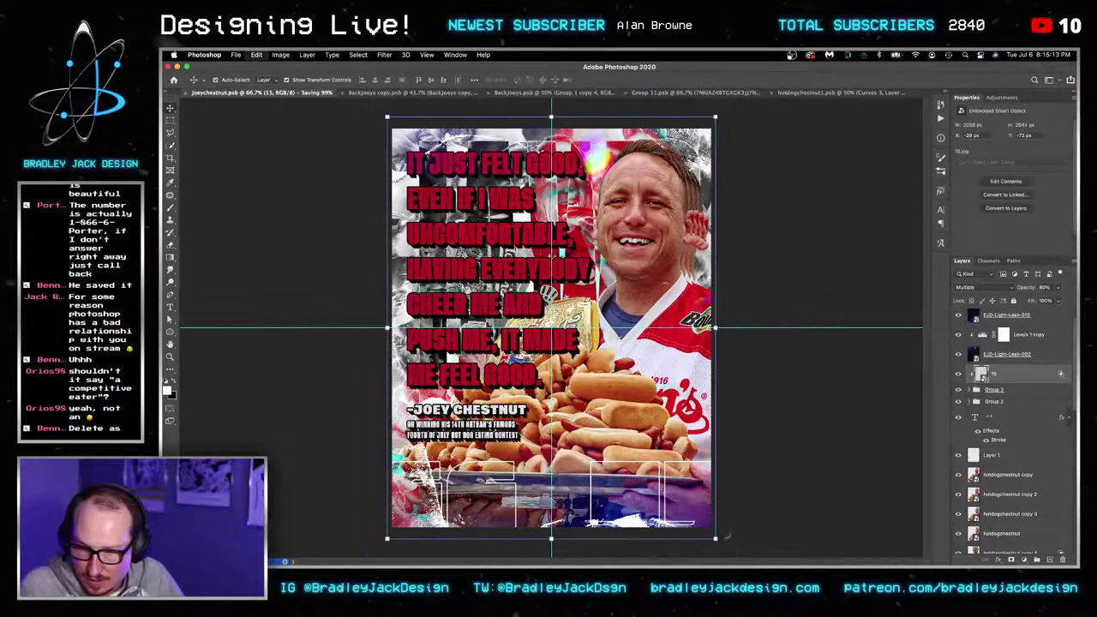
left_click_drag(697, 523, 615, 459)
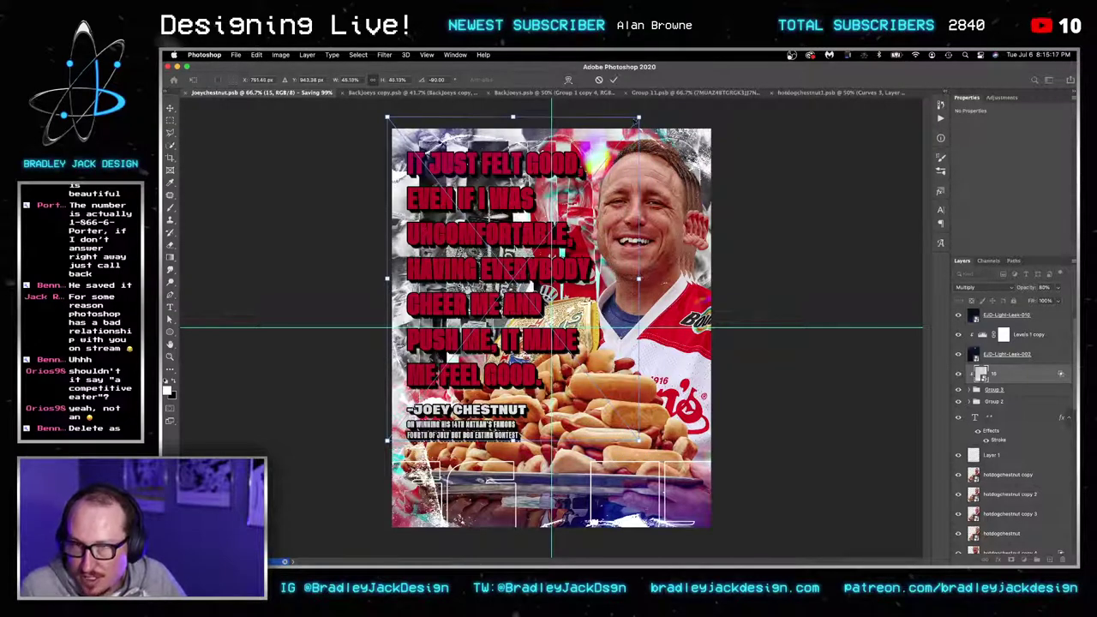
left_click_drag(637, 118, 610, 140)
key("Return")
Set the blend mode of the attribution layer's Linear Dodge (Add) drop shadow to Normal.
key("z")
left_click_drag(482, 273, 560, 257)
left_click(587, 292, "alt")
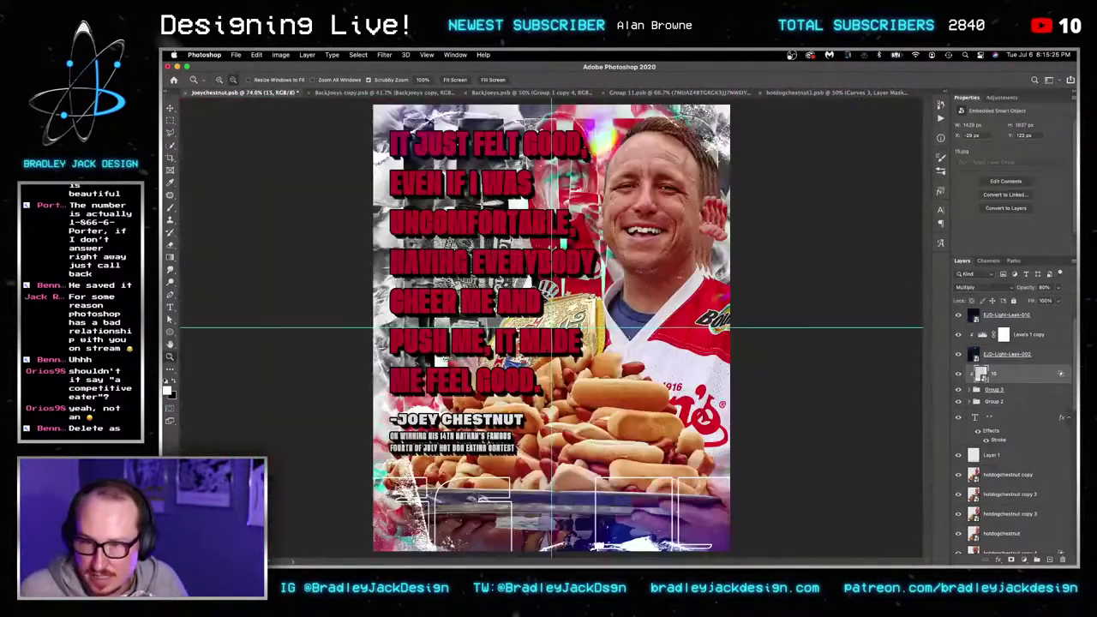
left_click_drag(452, 334, 478, 310)
scroll(474, 306, "up", 4)
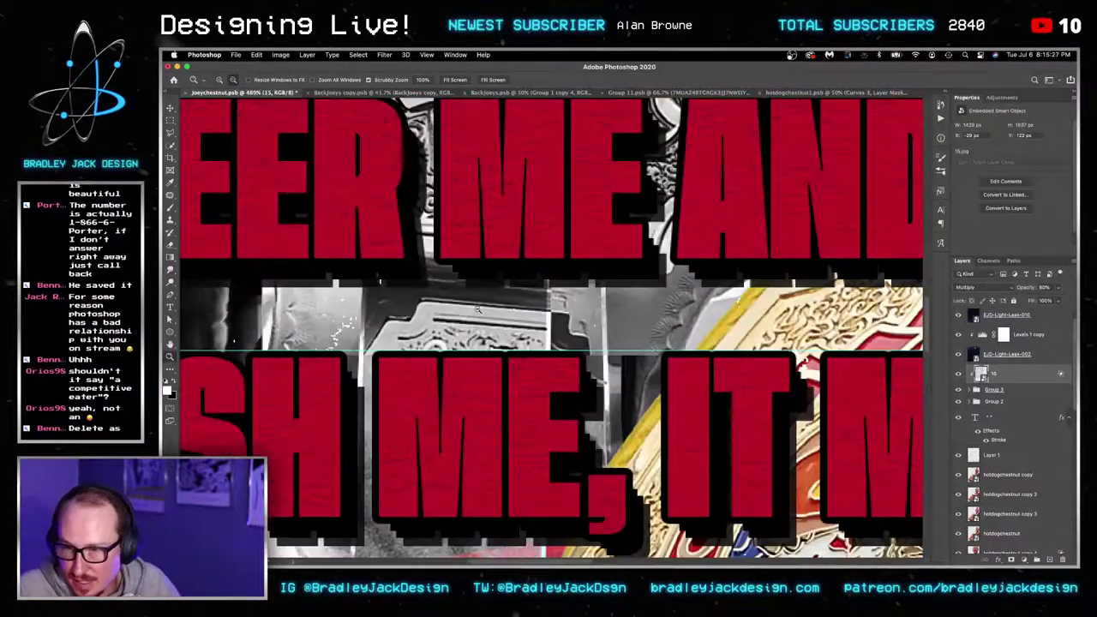
key("v")
left_click(975, 390)
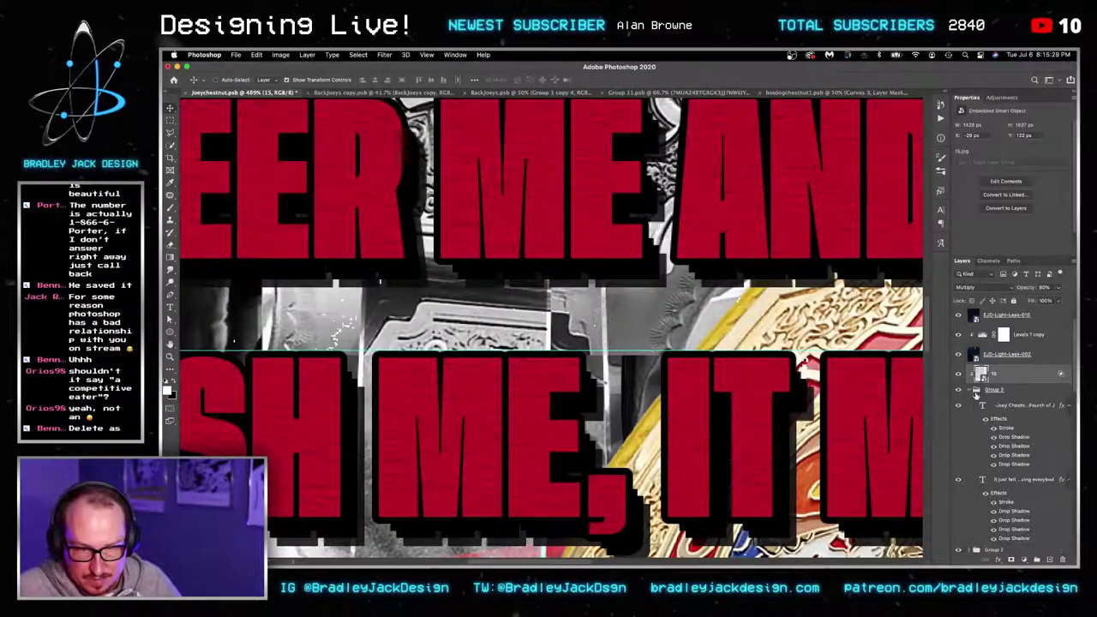
double_click(1008, 466)
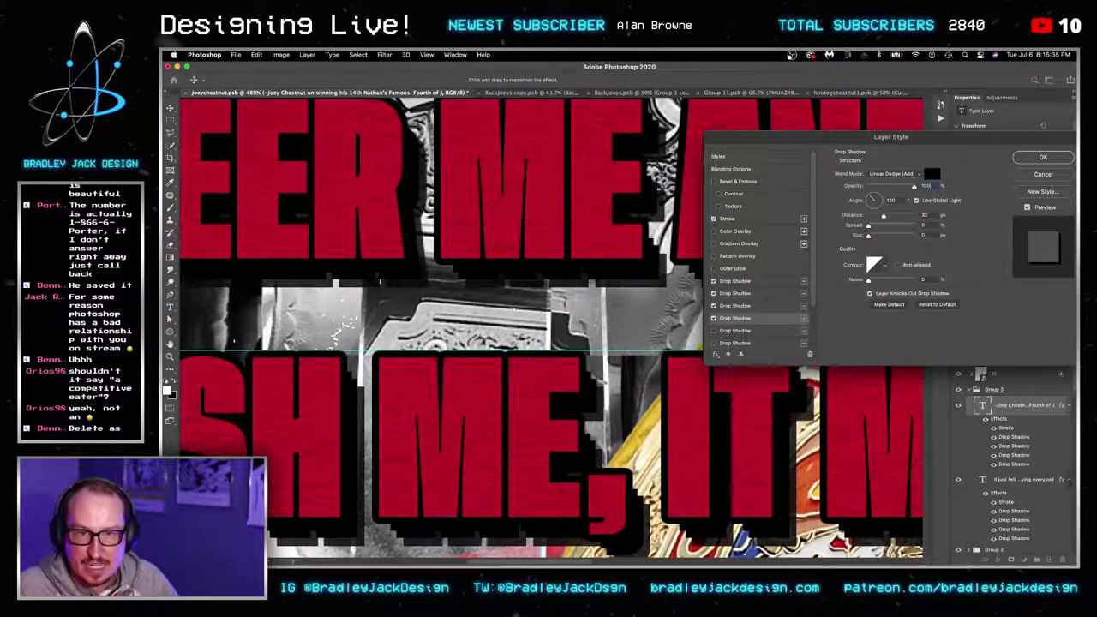
left_click(891, 173)
left_click(882, 74)
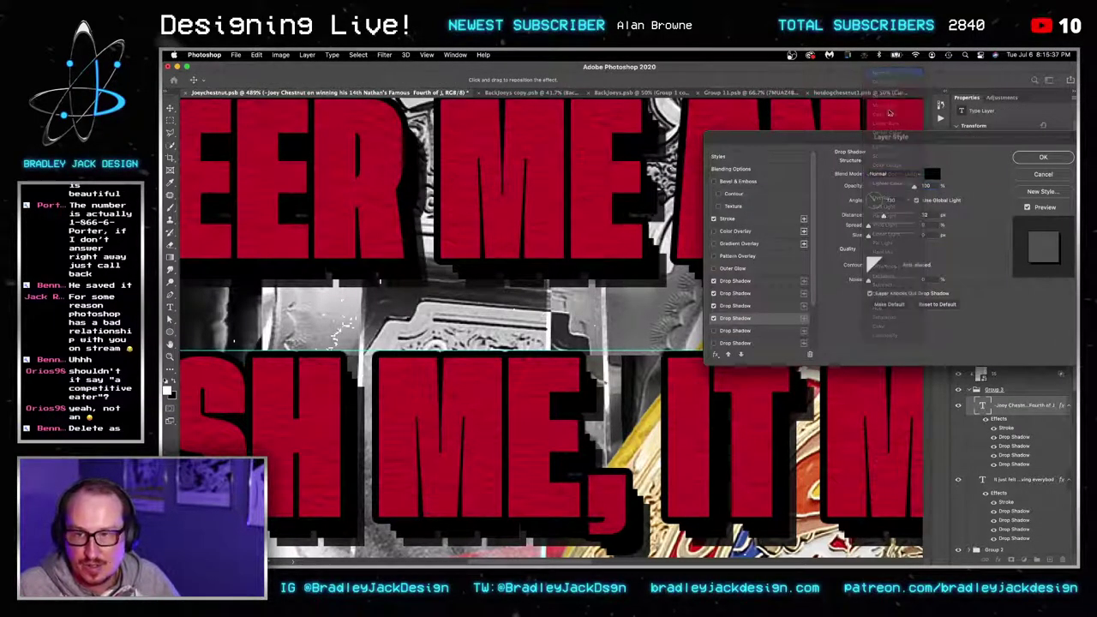
left_click(748, 307)
left_click(760, 283)
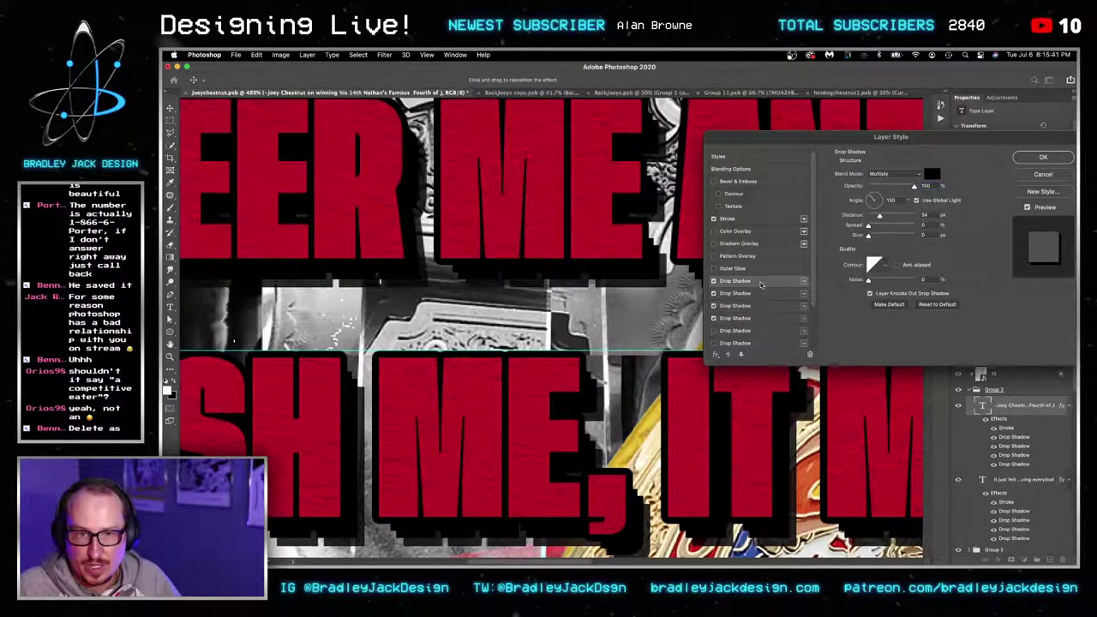
left_click(1039, 157)
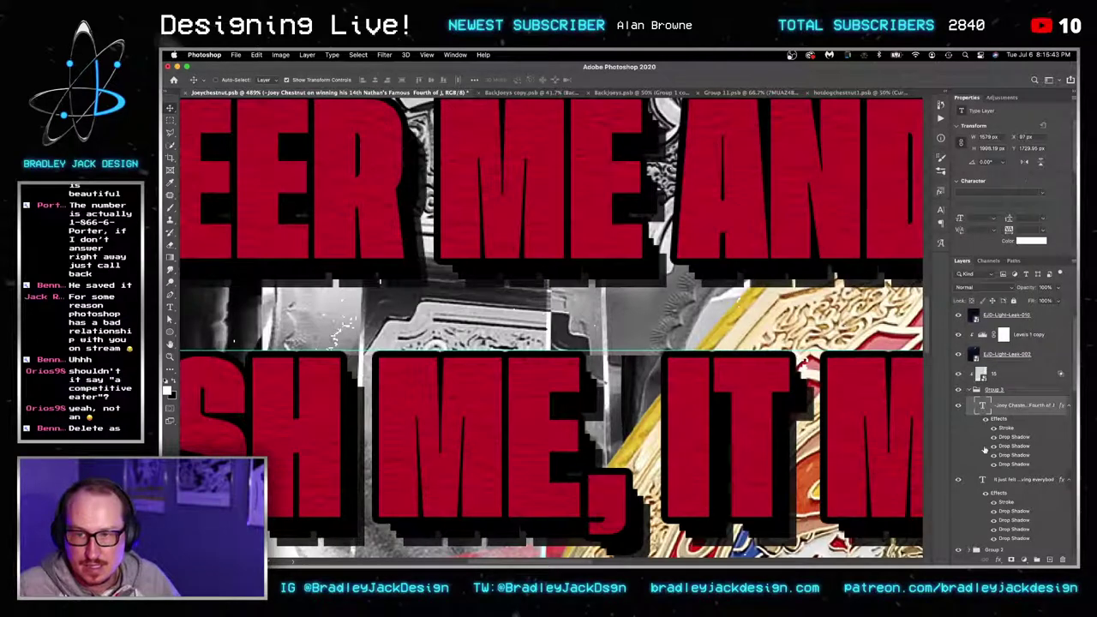
Set the quote layer's Linear Dodge (Add) drop shadow to Normal blending, save the poster, and collapse the text group.
double_click(1009, 512)
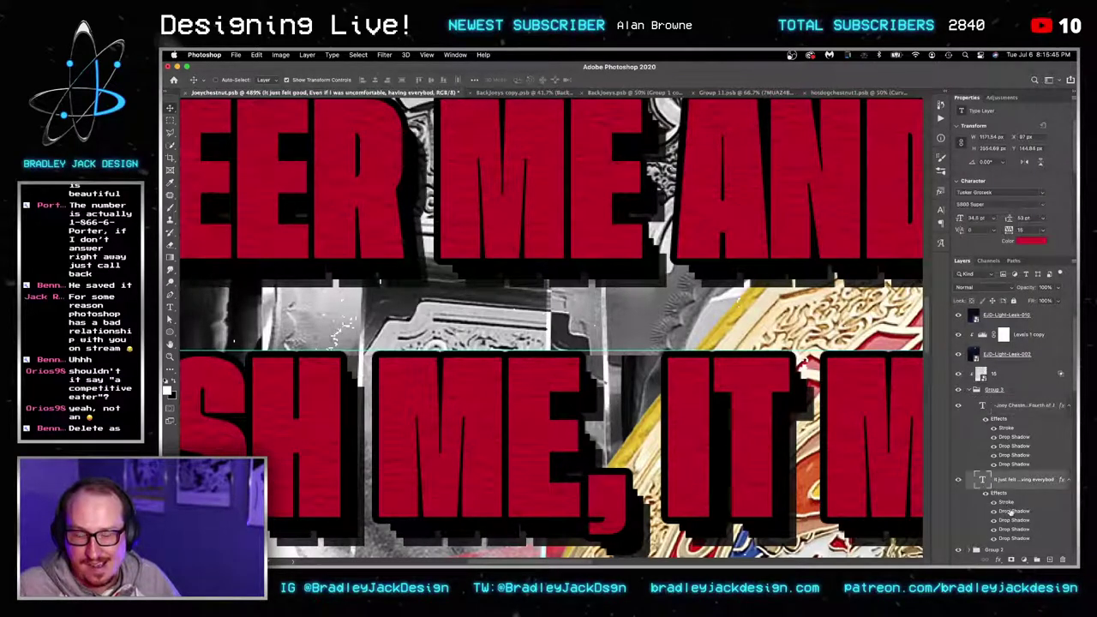
left_click(751, 319)
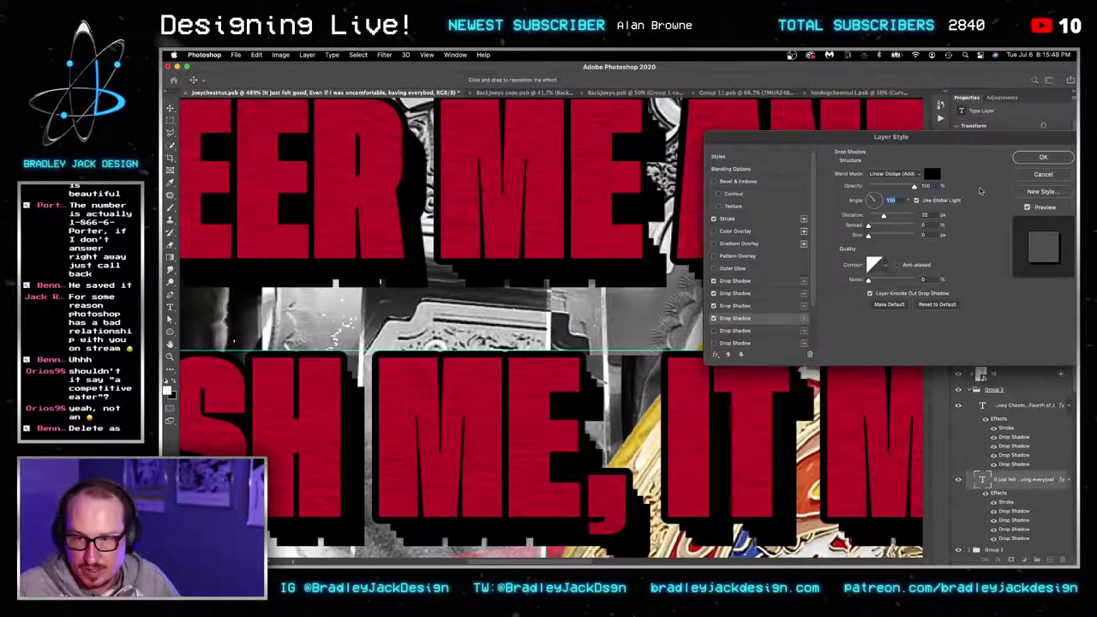
left_click(894, 174)
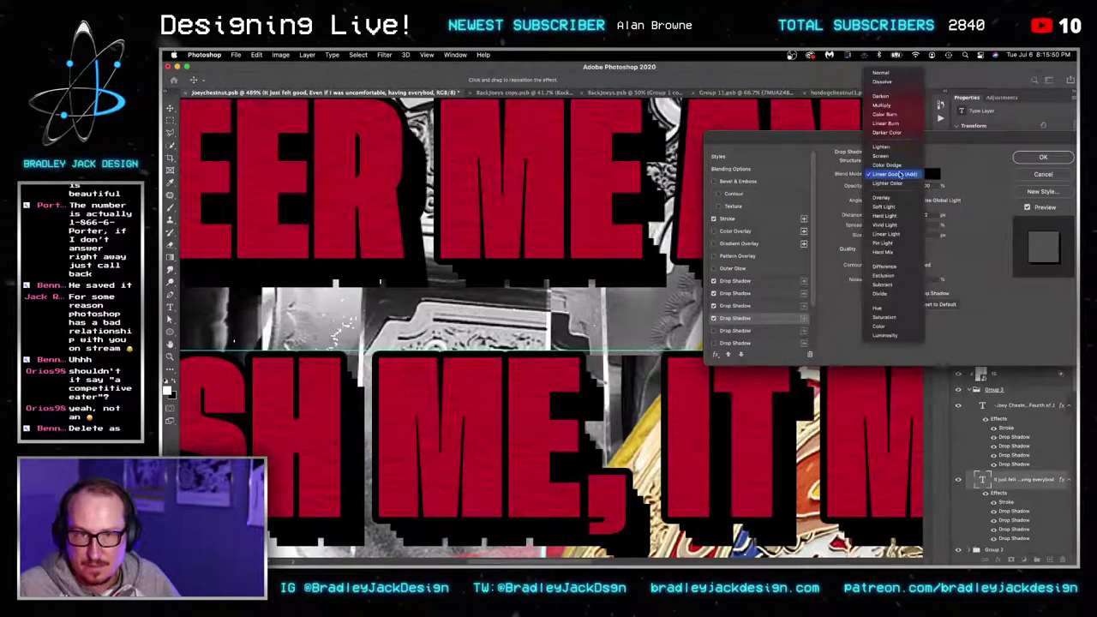
left_click(883, 73)
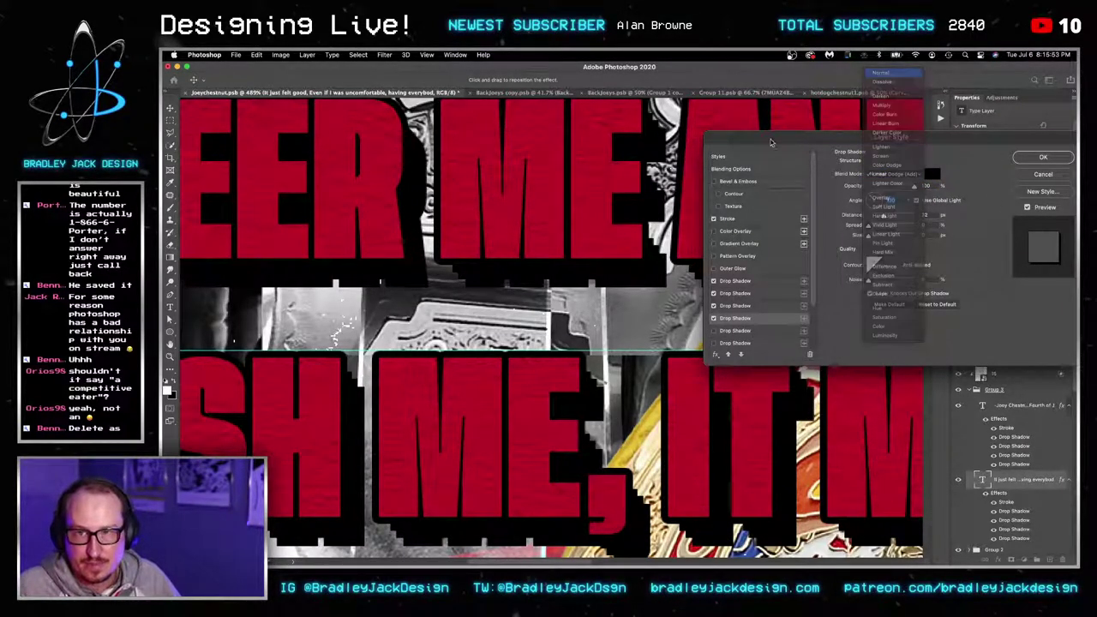
left_click(1031, 159)
key("super+0")
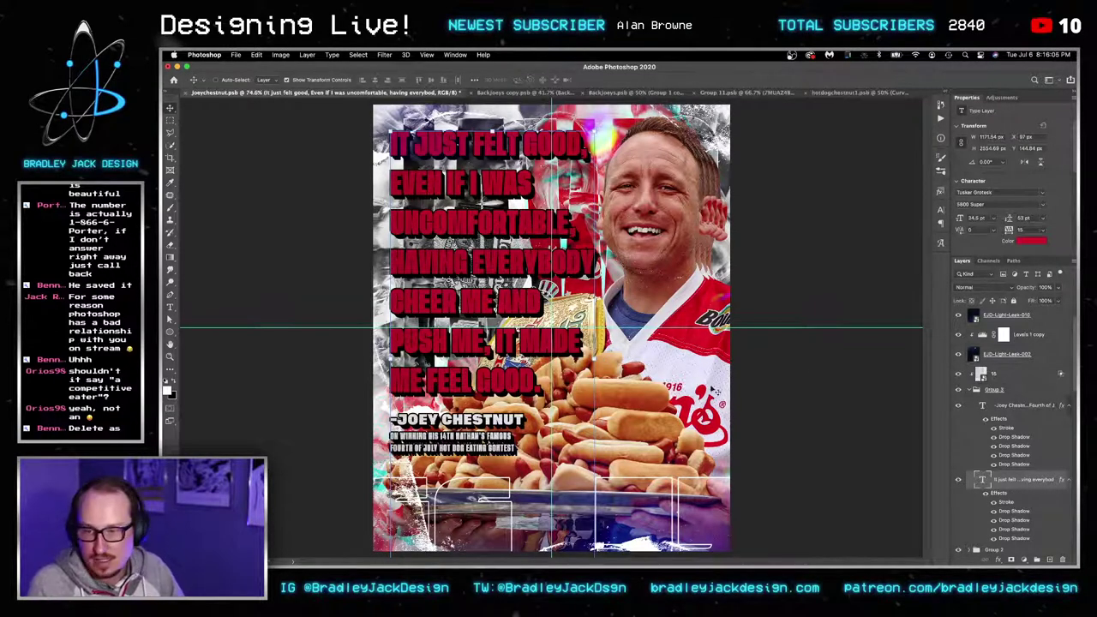
key("super+s")
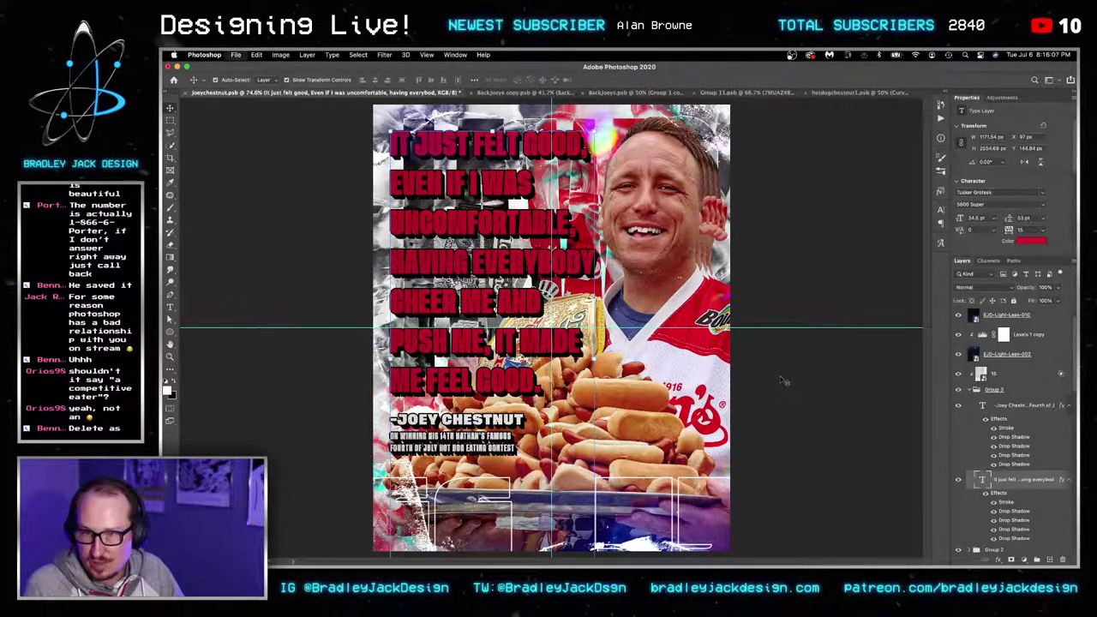
scroll(1002, 439, "up", 1)
scroll(1013, 439, "up", 1)
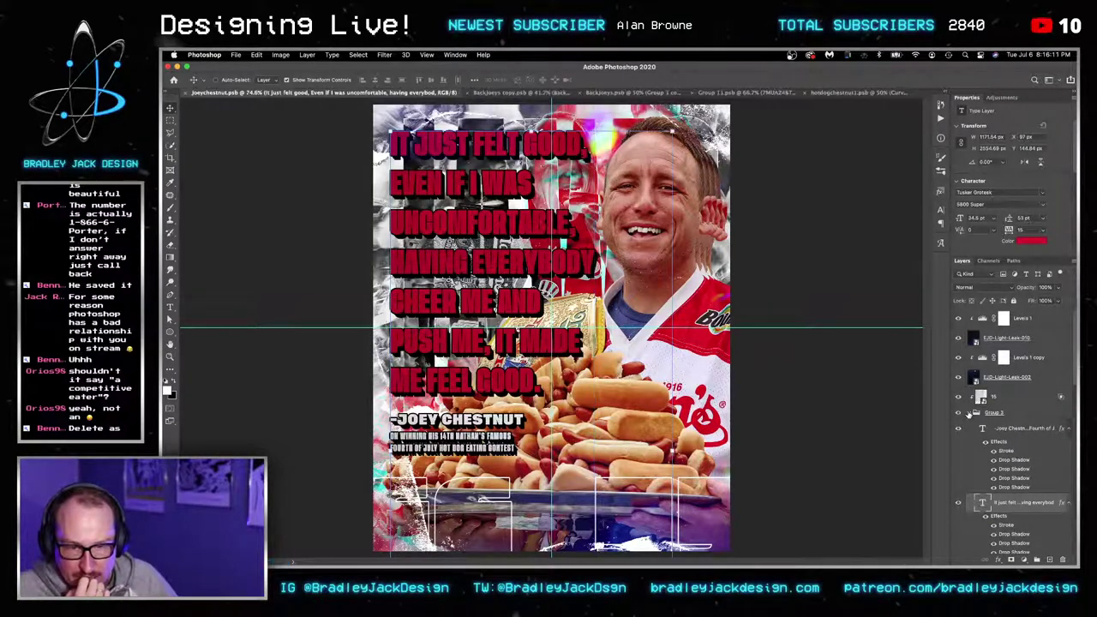
left_click(968, 413)
Switch to Safari, inspect the Nathan's logo on nathansfamous.com, and list the page's image resources.
key("super+Tab")
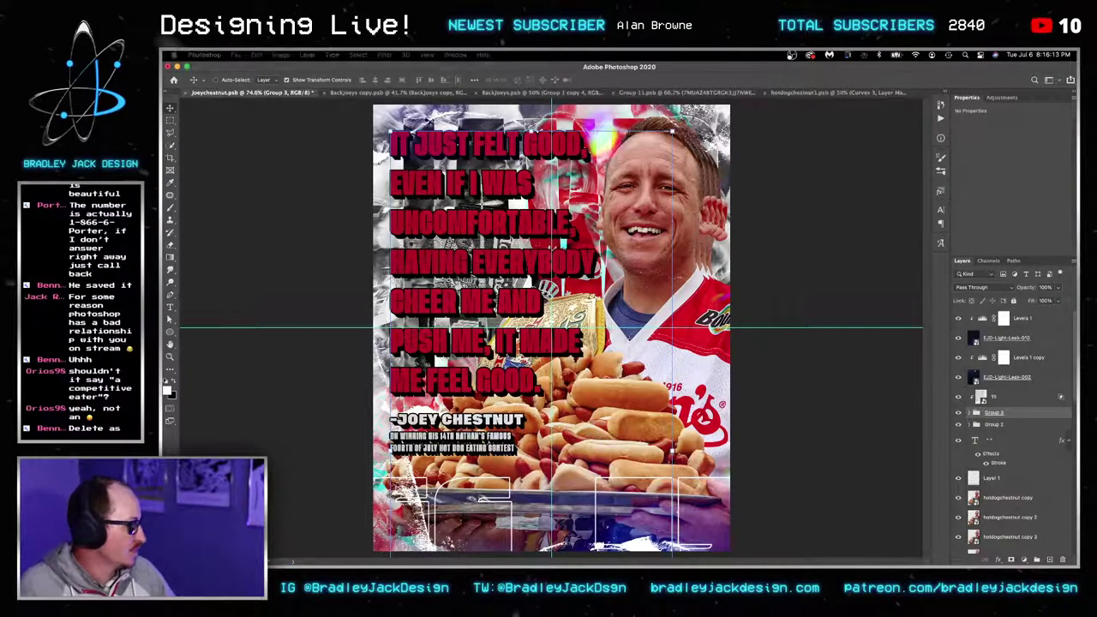
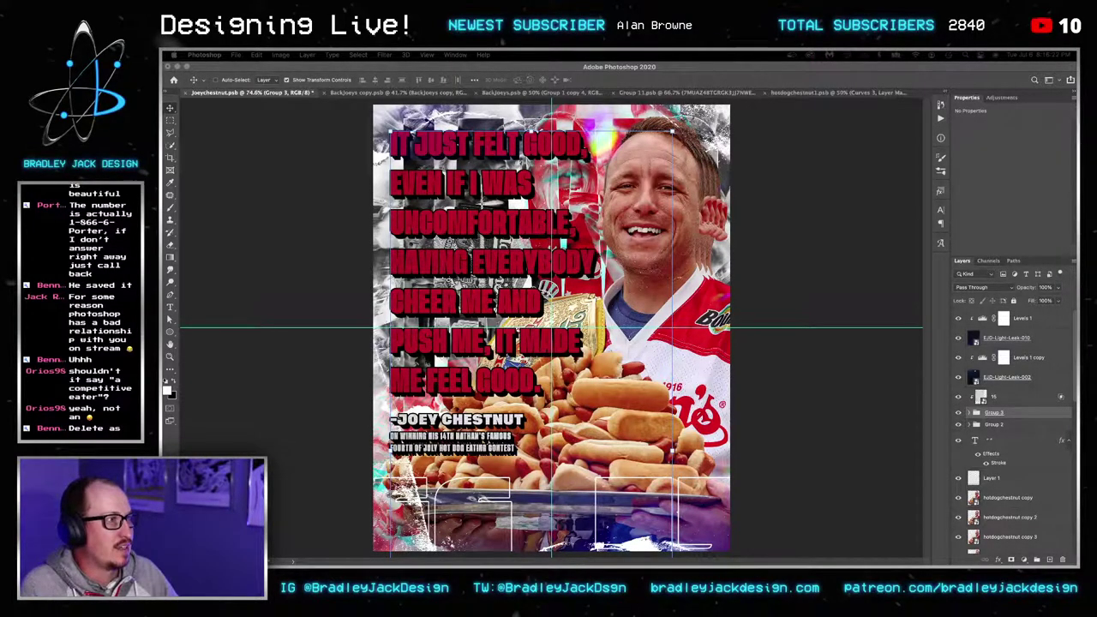
left_click_drag(1078, 205, 968, 74)
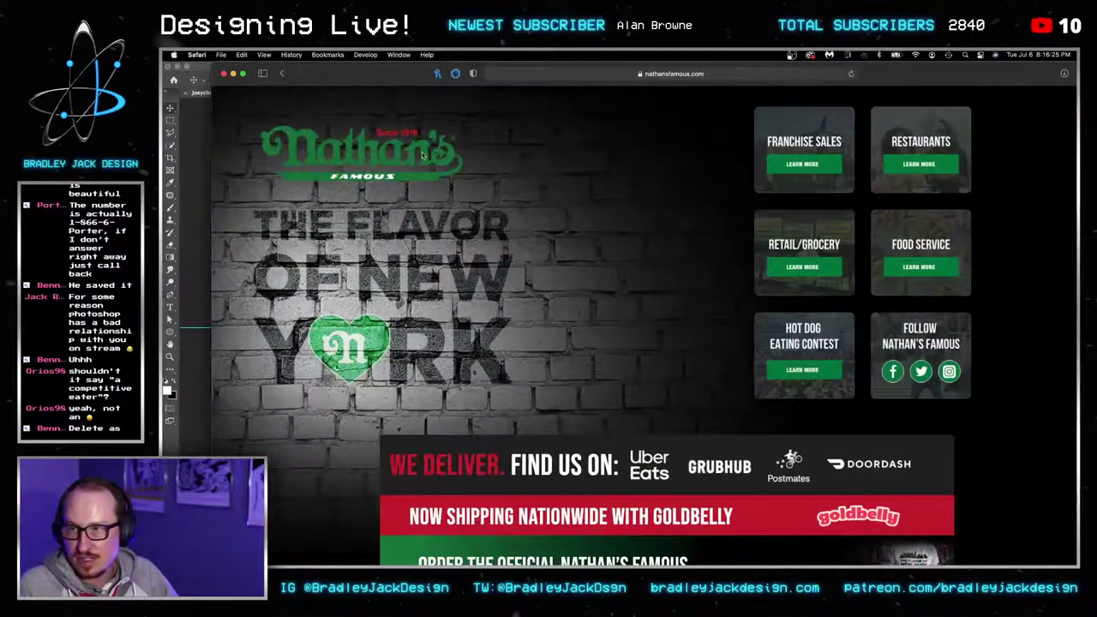
right_click(422, 155)
left_click(489, 276)
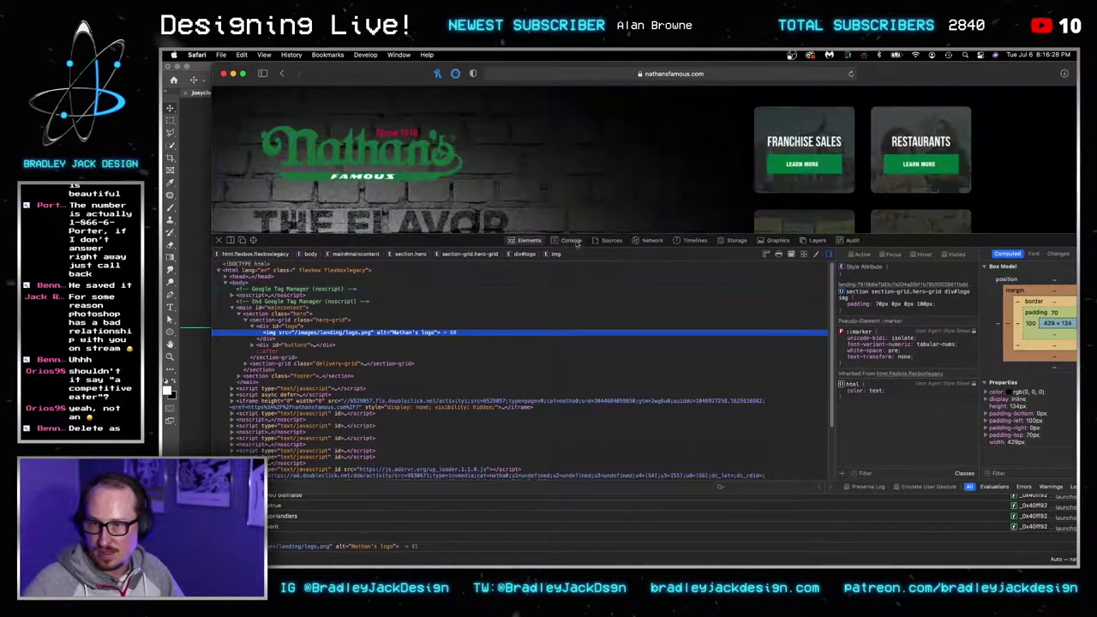
left_click(611, 241)
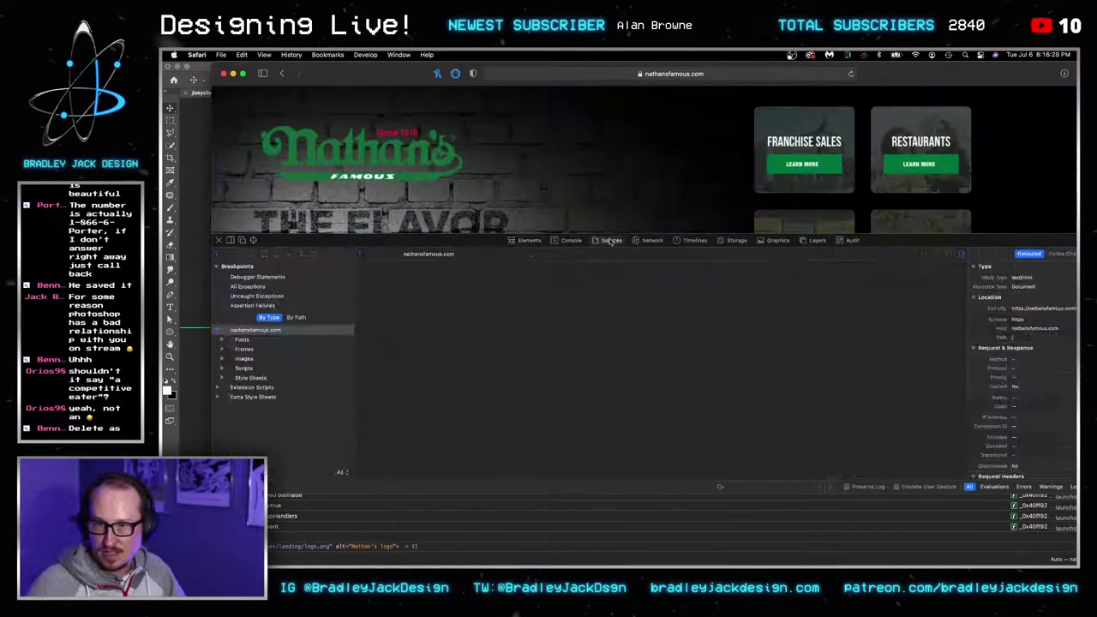
left_click(257, 359)
left_click(221, 359)
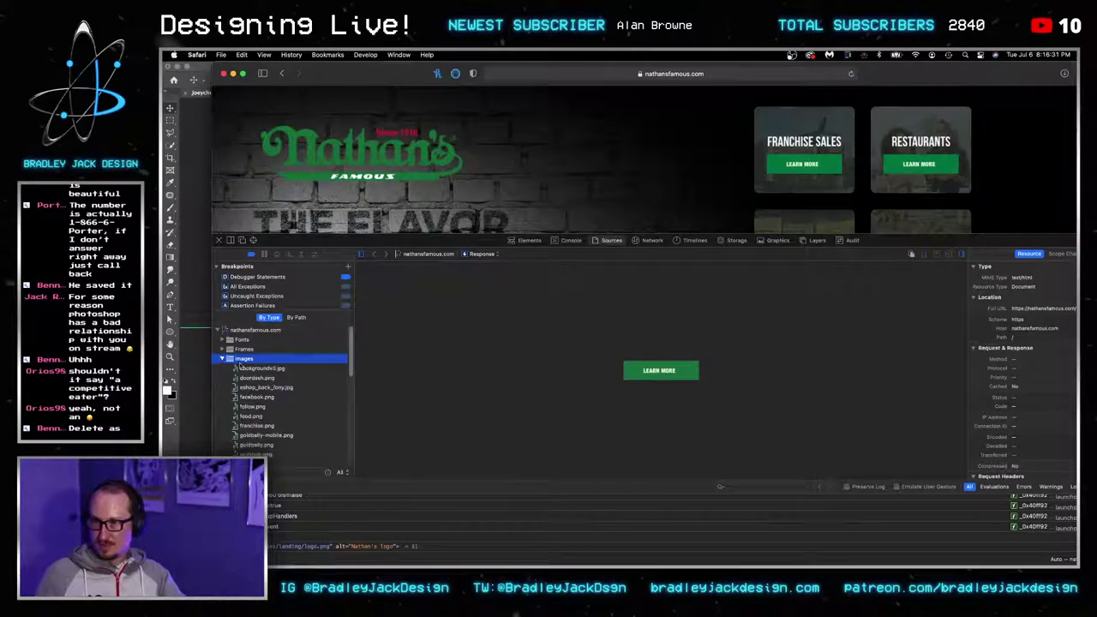
Find logo.png among the page's image resources, open it on its own, and save it to Downloads.
left_click(255, 369)
key("Down")
key("Down")
key("Down")
key("Down")
key("Down")
key("Down")
key("Down")
key("Down")
key("Down")
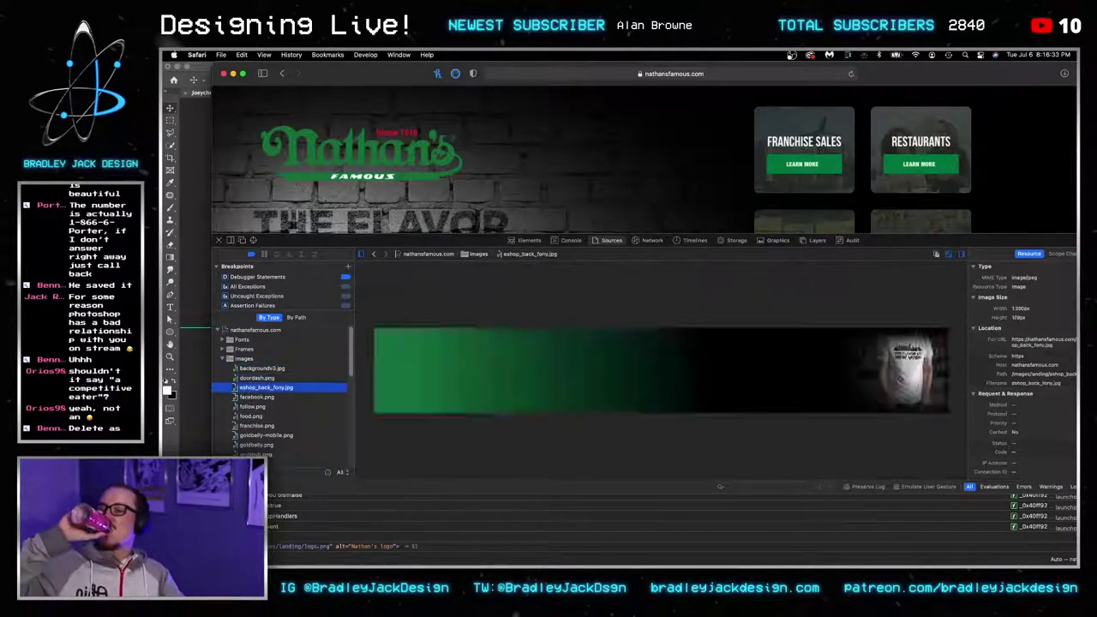
key("Down")
key("Down")
key("Down")
key("Down")
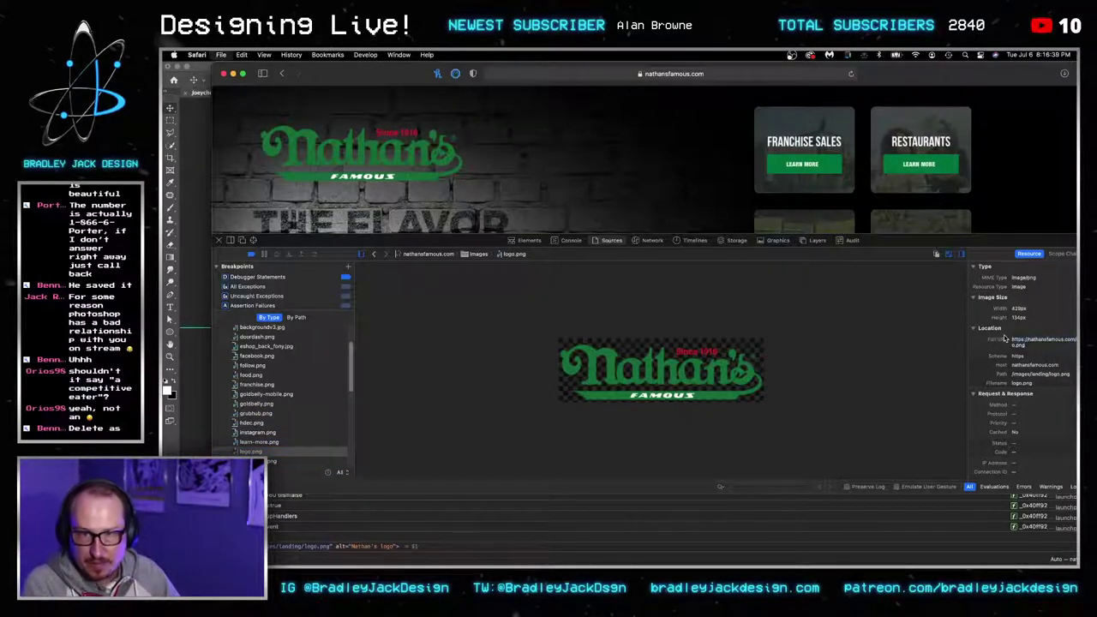
left_click(1034, 342)
right_click(684, 140)
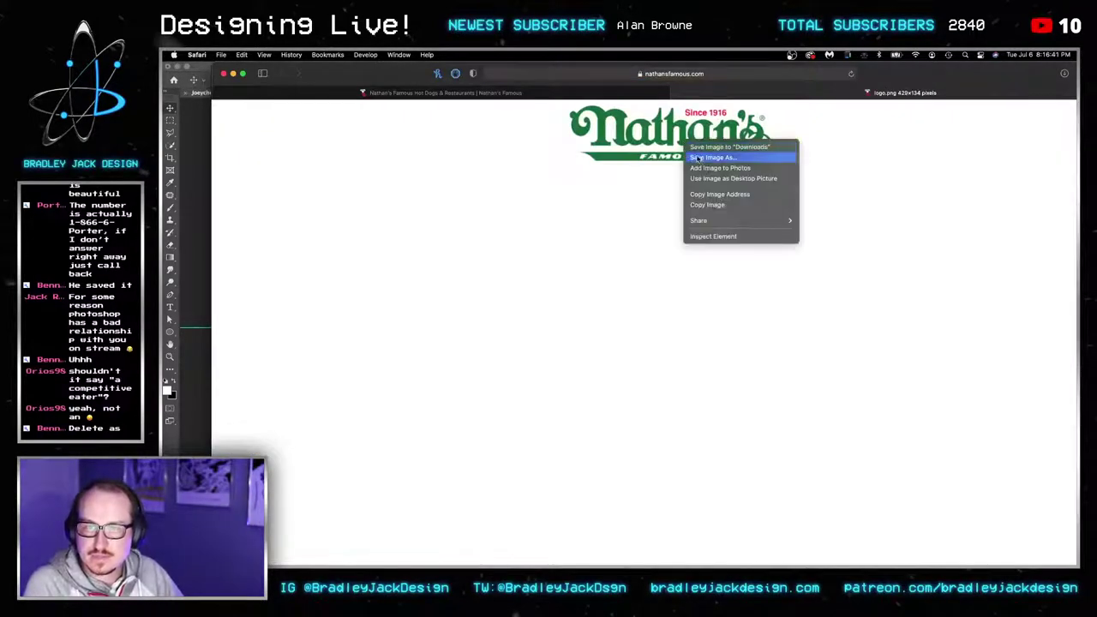
left_click(699, 147)
Switch back to Photoshop and place logo-2.png from Downloads directly above the quotation mark text layer.
left_click(203, 260)
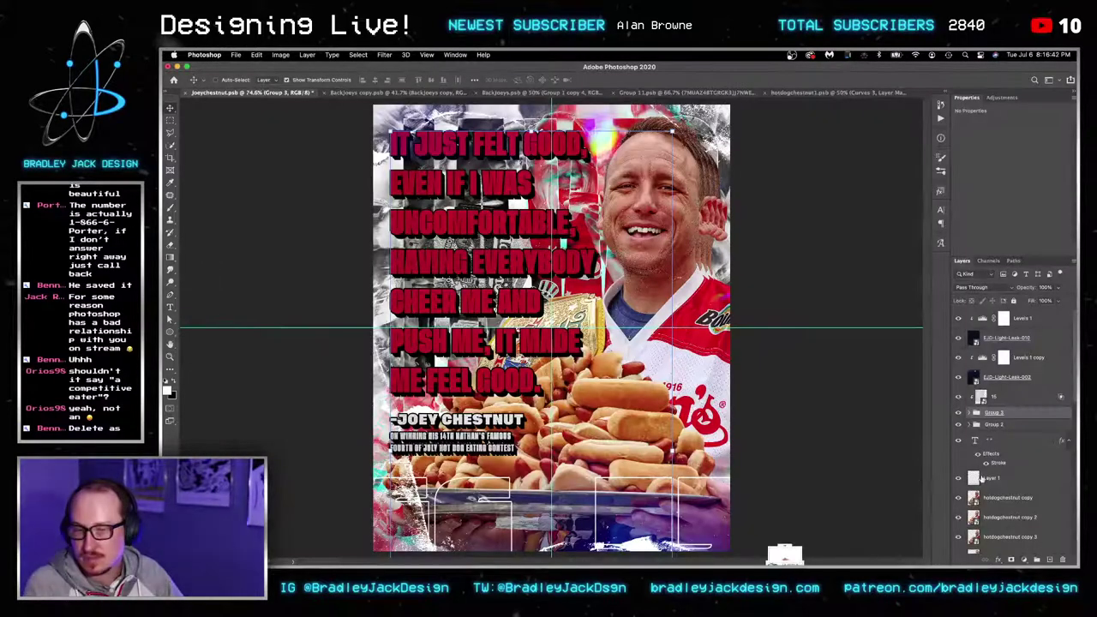
left_click(989, 427)
left_click(986, 397)
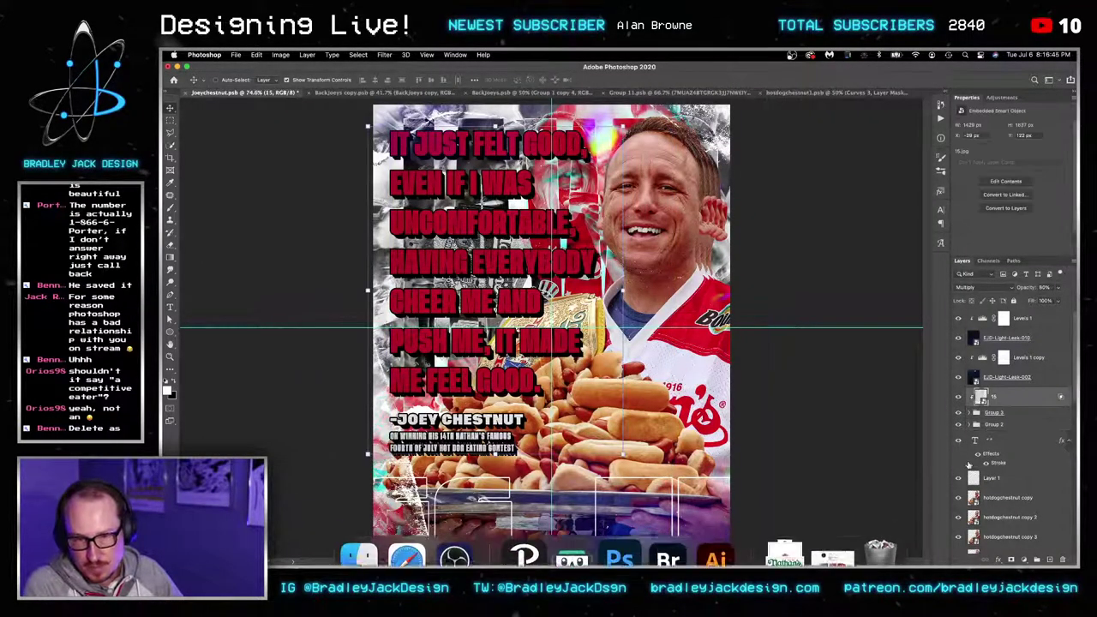
left_click(998, 500)
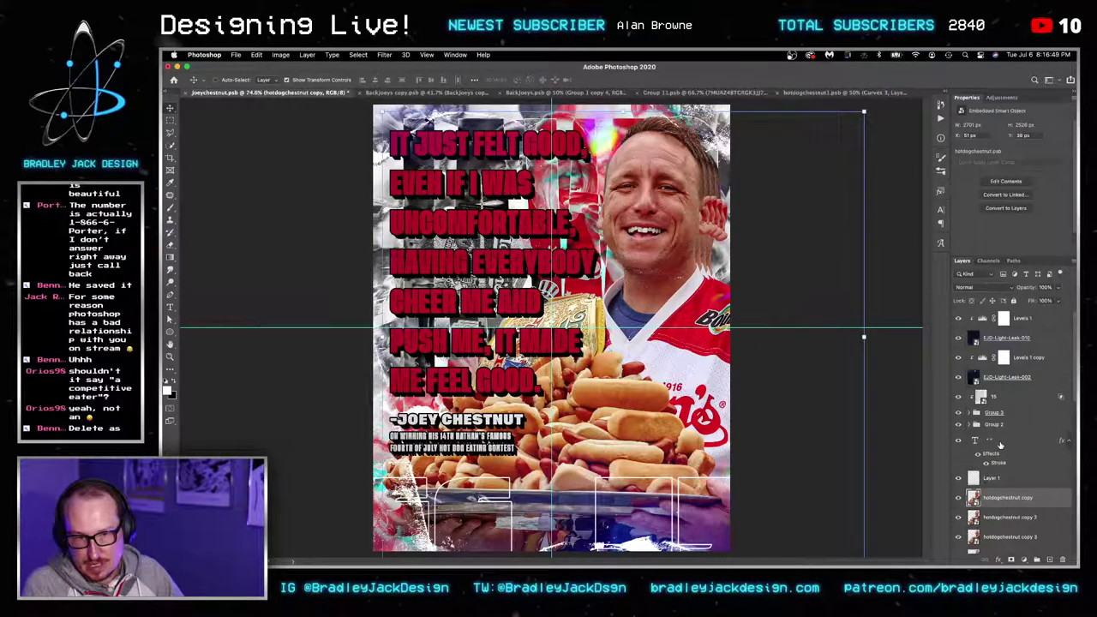
left_click(831, 535)
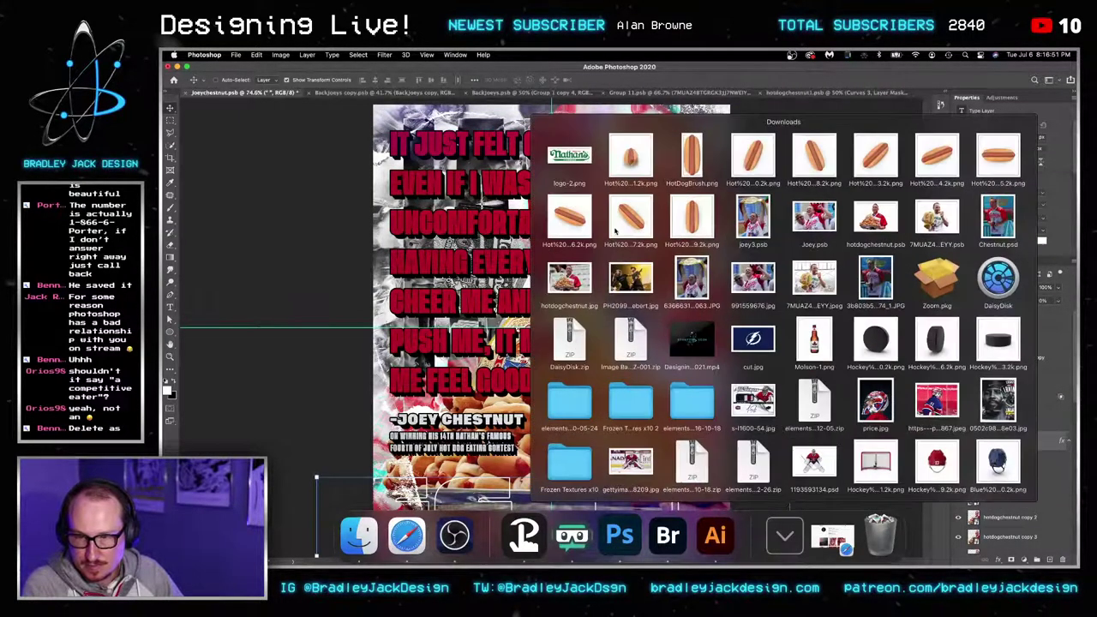
left_click_drag(569, 155, 617, 533)
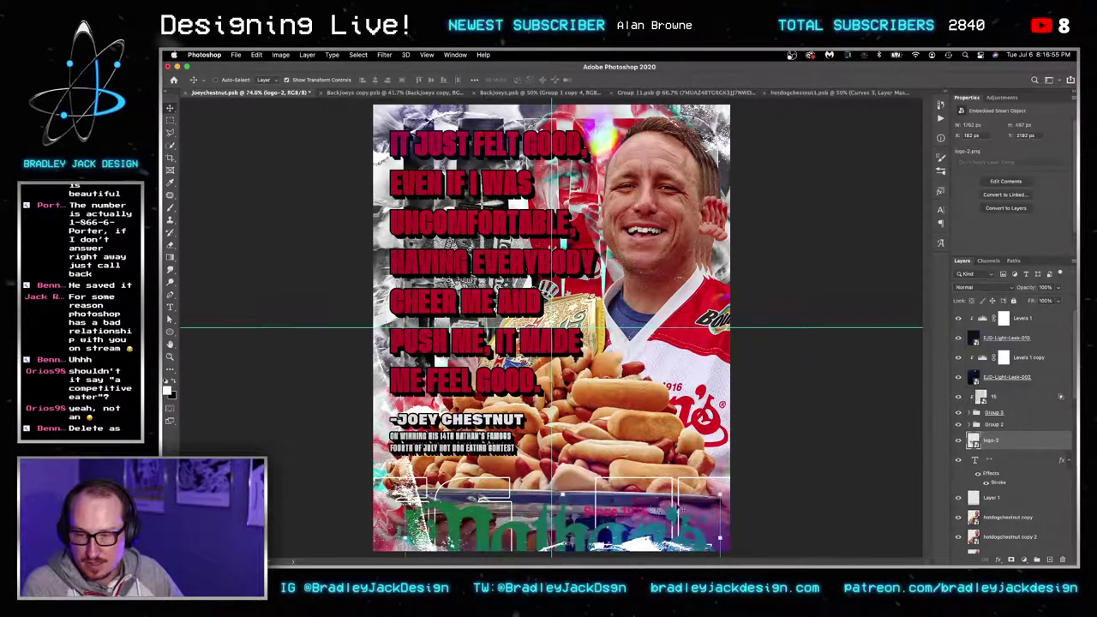
Enlarge the placed Nathan's logo along the poster's lower edge to about 2258 px wide.
left_click(719, 495)
left_click_drag(717, 501, 783, 451)
key("Return")
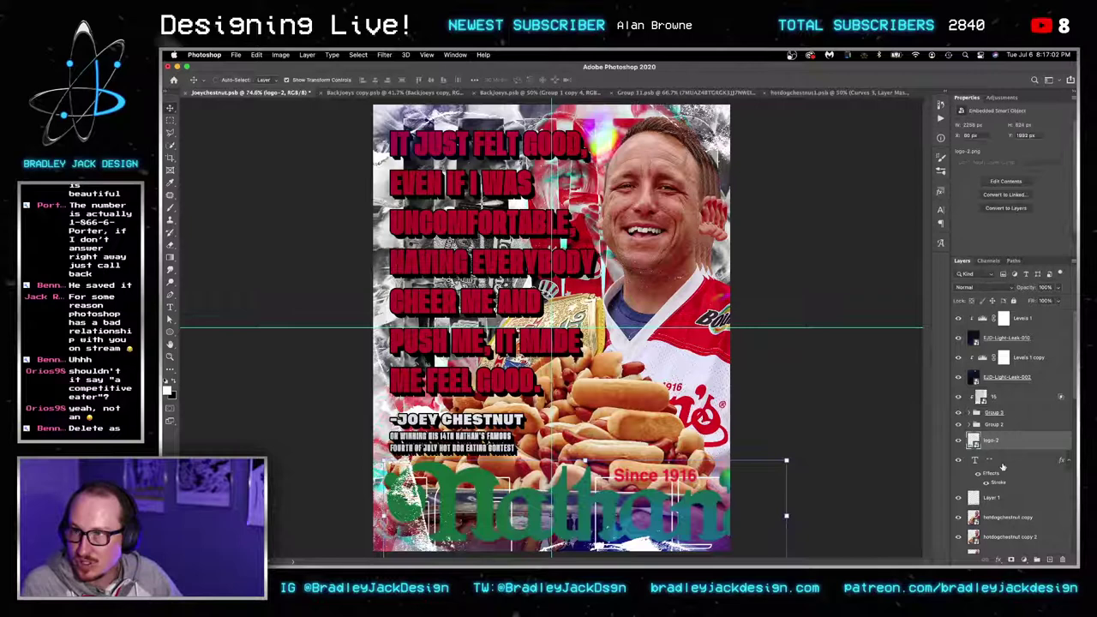
Add a white Color Overlay at 100% opacity with Normal blending to the logo-2 layer.
left_click(997, 559)
left_click(1018, 499)
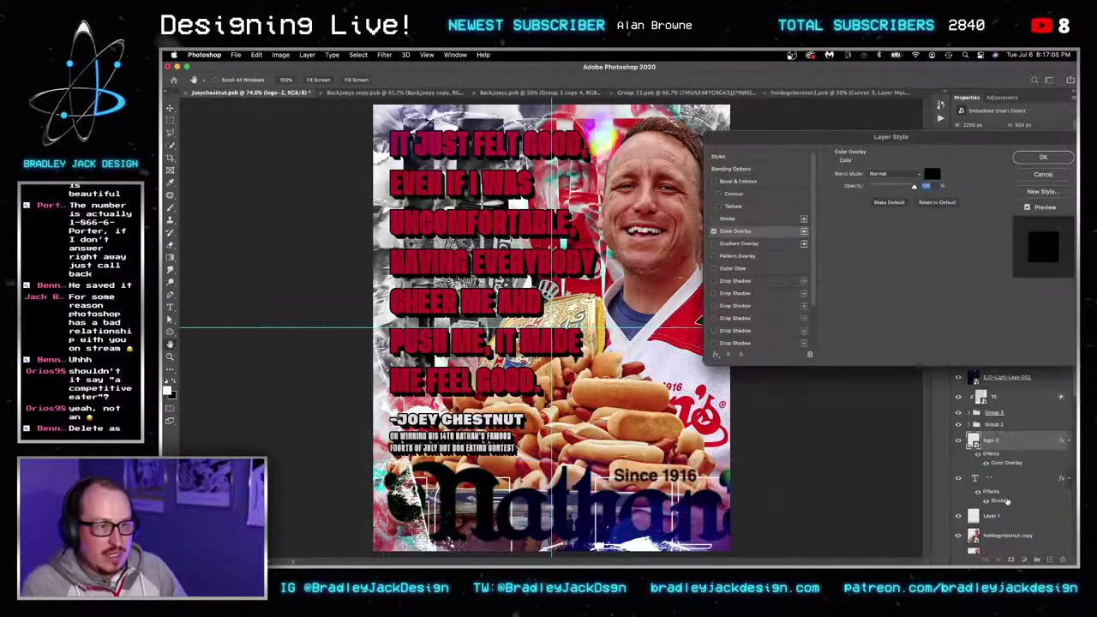
left_click(934, 175)
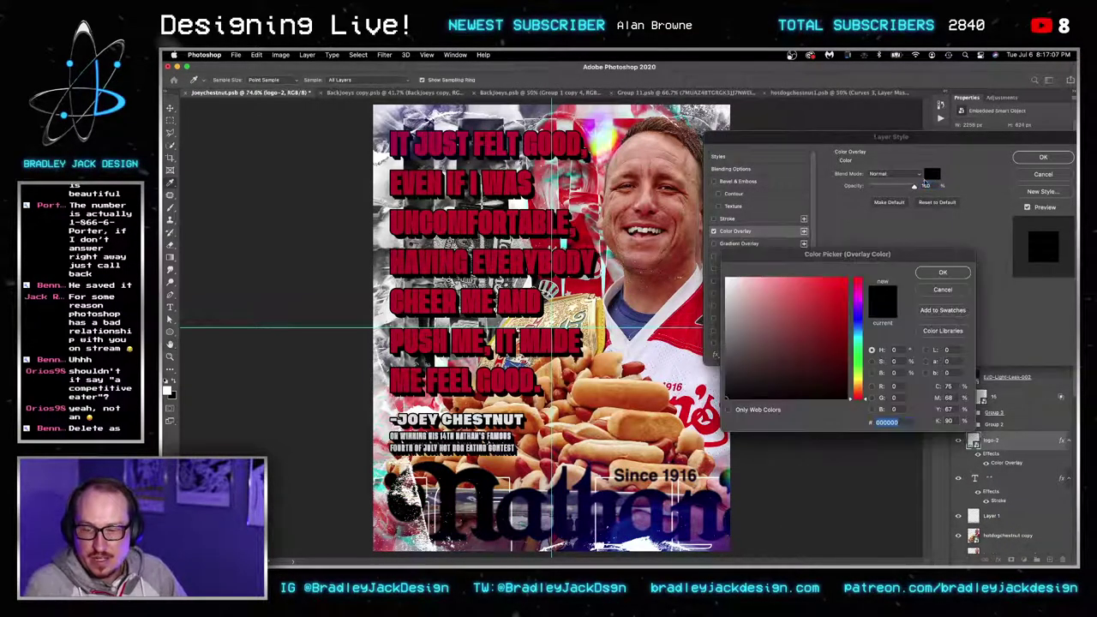
left_click_drag(800, 292, 721, 272)
left_click(952, 274)
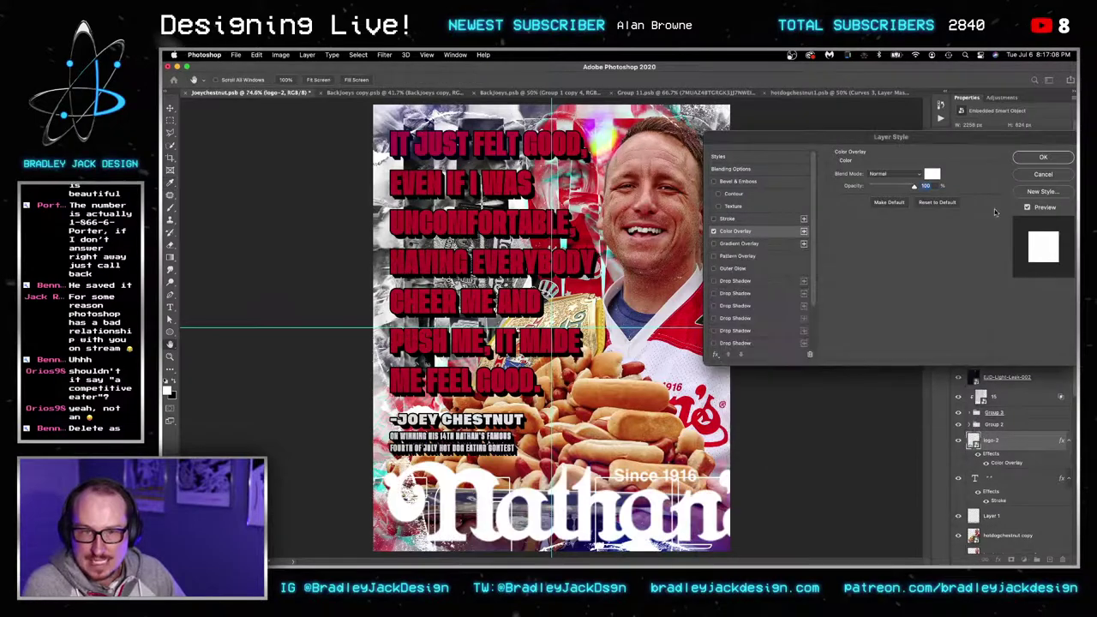
left_click(1043, 156)
Scale the logo up to about 2976 px wide and shift it down and to the left, so it bleeds off the poster.
key("ctrl+t")
left_click_drag(380, 447, 327, 423)
key("Return")
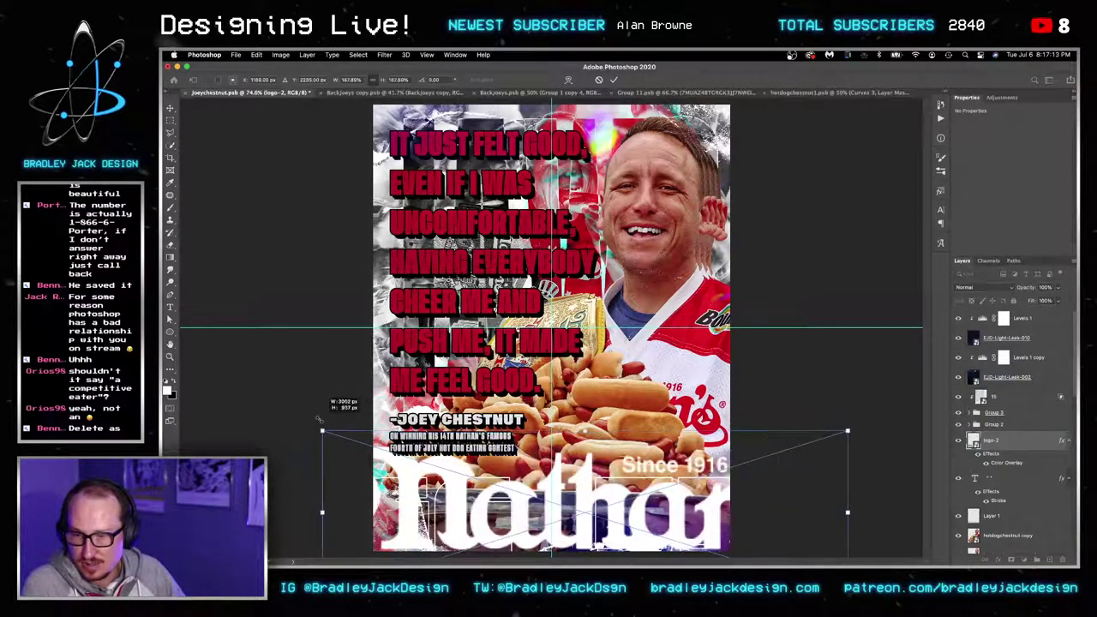
key("shift+Down")
key("shift+Down")
key("shift+Down")
key("shift+Down")
key("shift+Down")
key("shift+Down")
key("shift+Down")
key("shift+Down")
key("shift+Down")
key("shift+Down")
key("shift+Down")
key("shift+Left")
key("shift+Left")
key("shift+Left")
key("shift+Left")
key("shift+Left")
key("shift+Left")
key("shift+Left")
key("shift+Left")
key("shift+Left")
key("shift+Left")
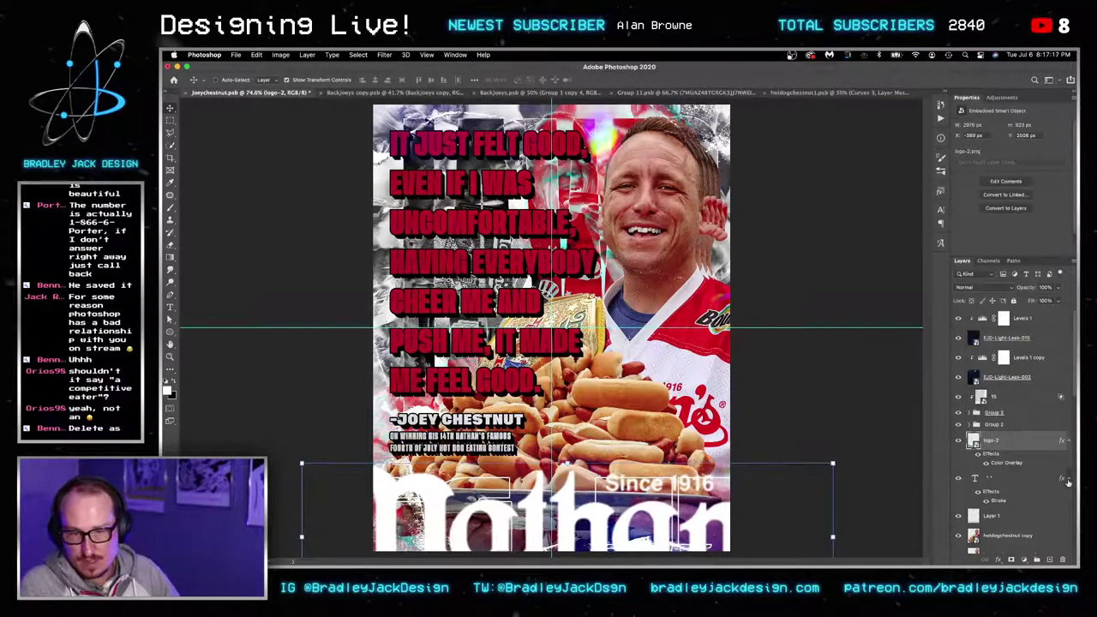
Convert the styled logo-2 layer to a smart object and apply a Gaussian Blur with a 15-pixel radius.
right_click(1009, 438)
left_click(962, 182)
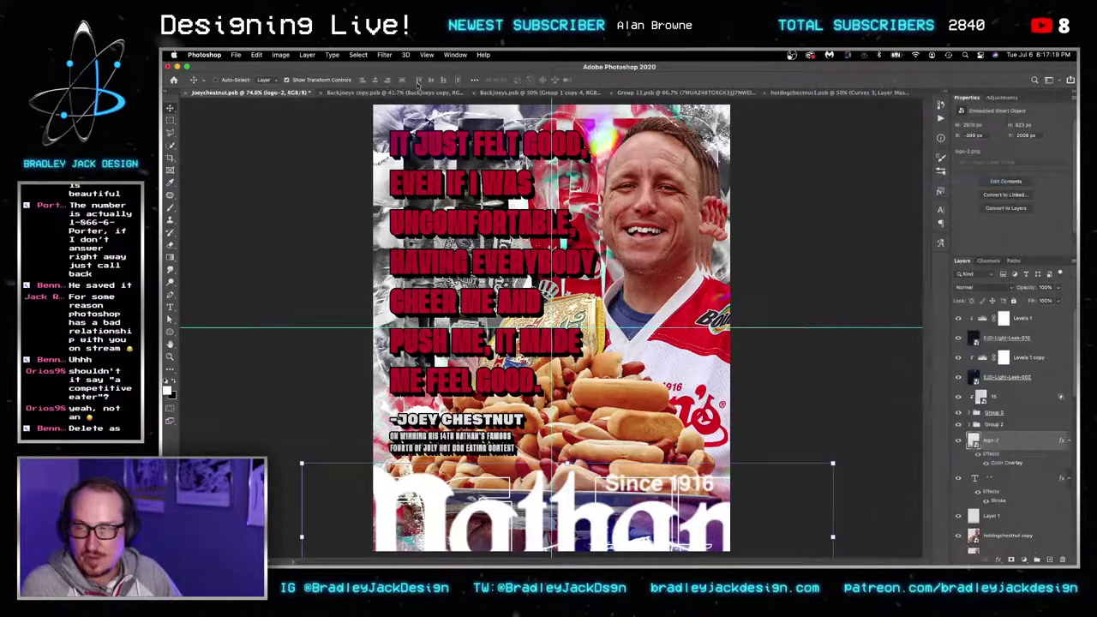
left_click(383, 54)
mouse_move(428, 160)
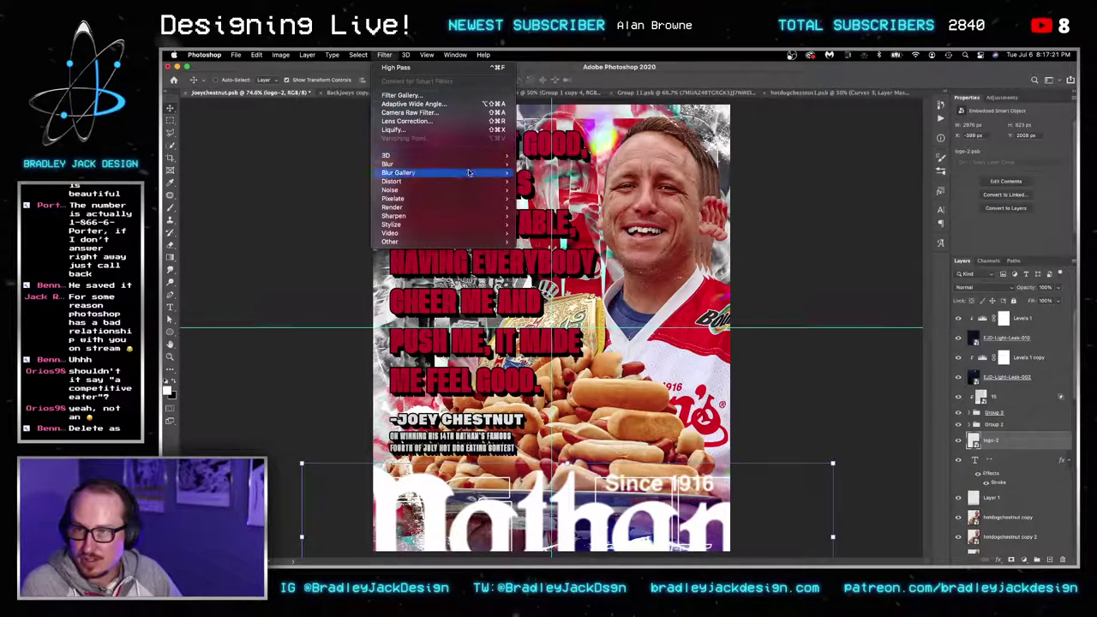
left_click(555, 199)
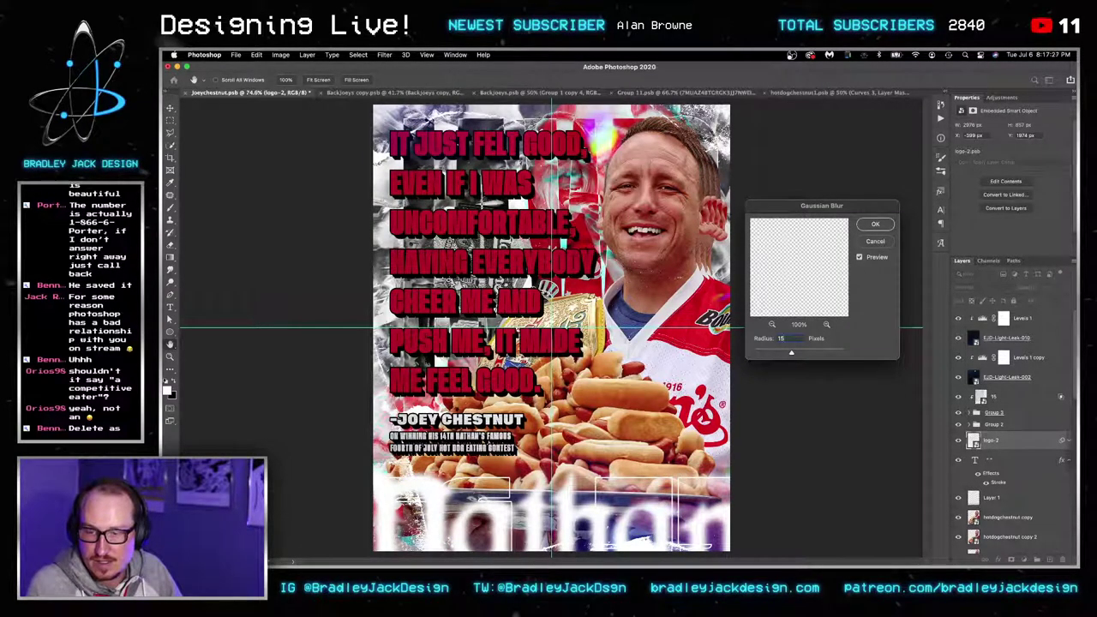
key("Return")
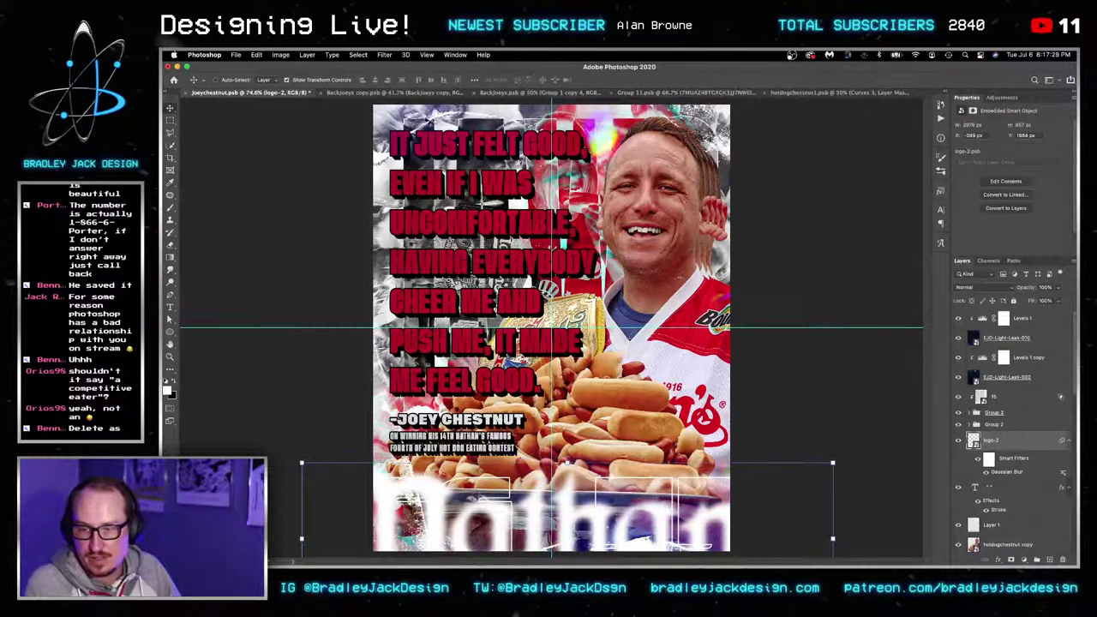
Try to add quotation marks on their own line at the start of the quote text, and remove them again.
key("t")
left_click(396, 146)
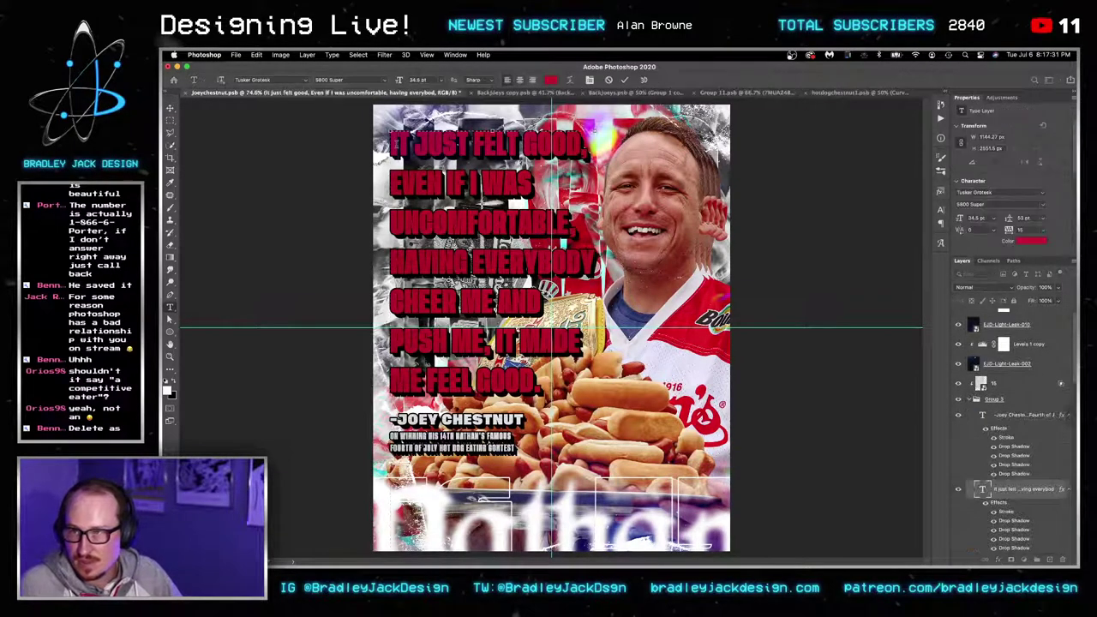
type("\"\"IT JUST")
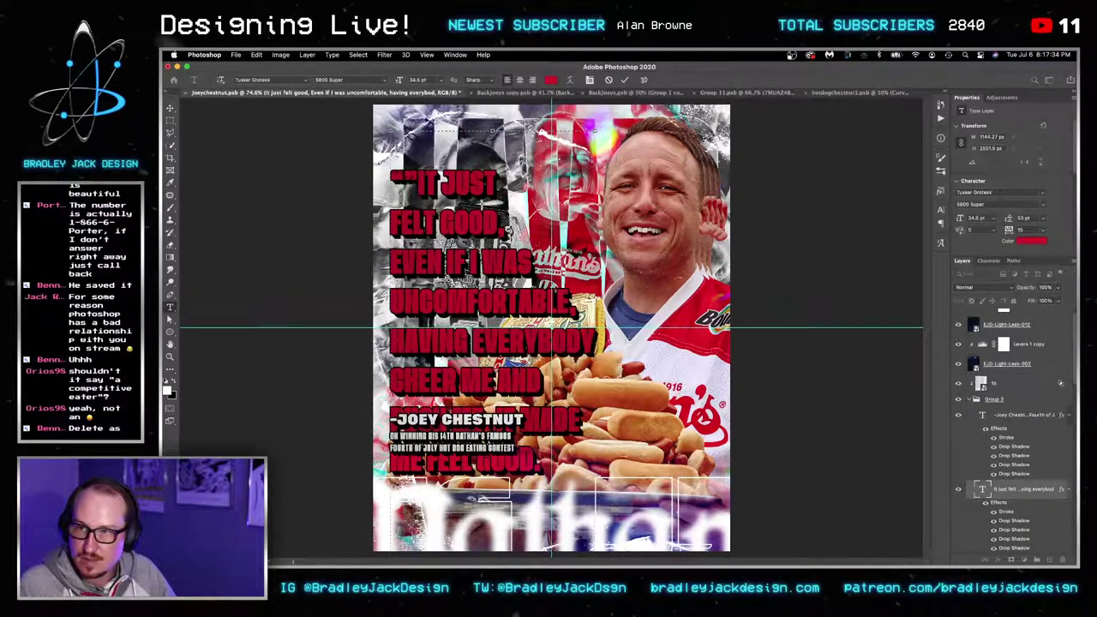
key("Return")
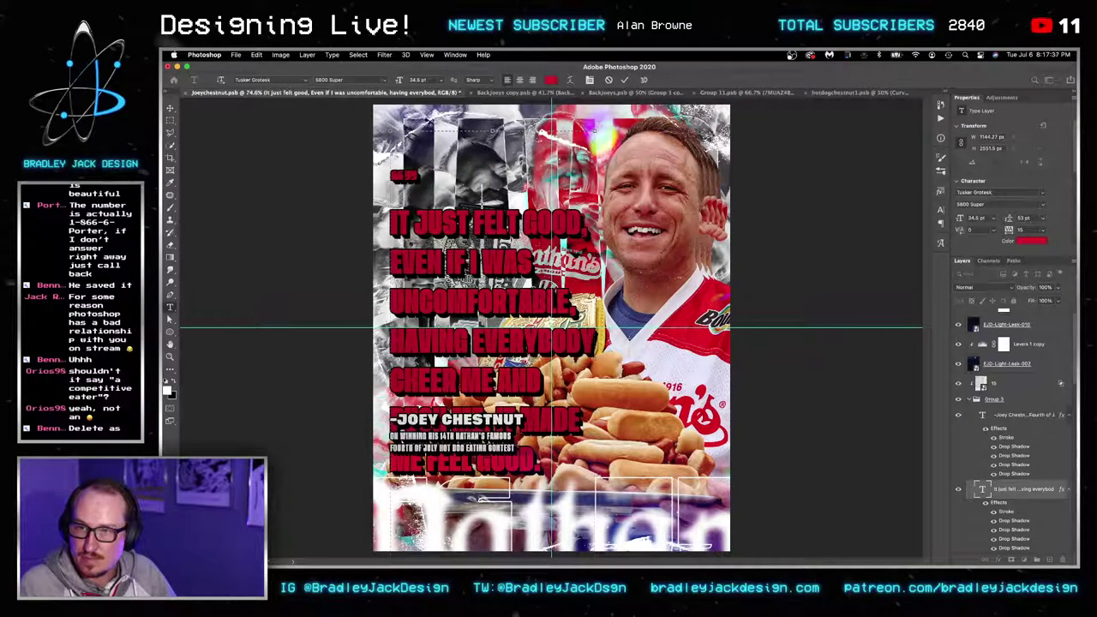
key("shift+Up")
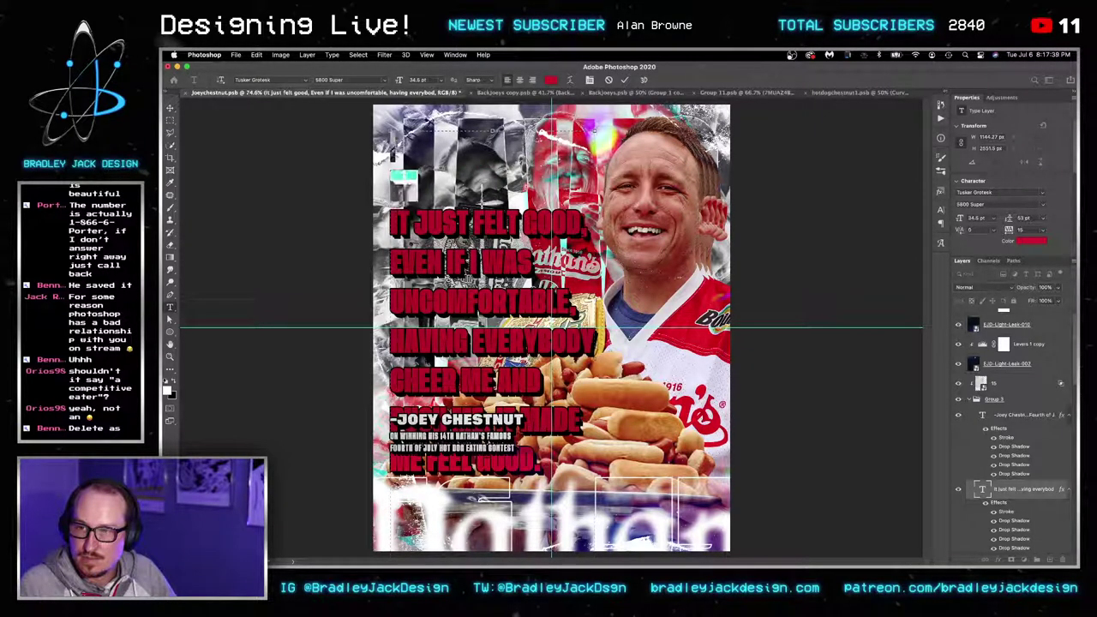
key("BackSpace")
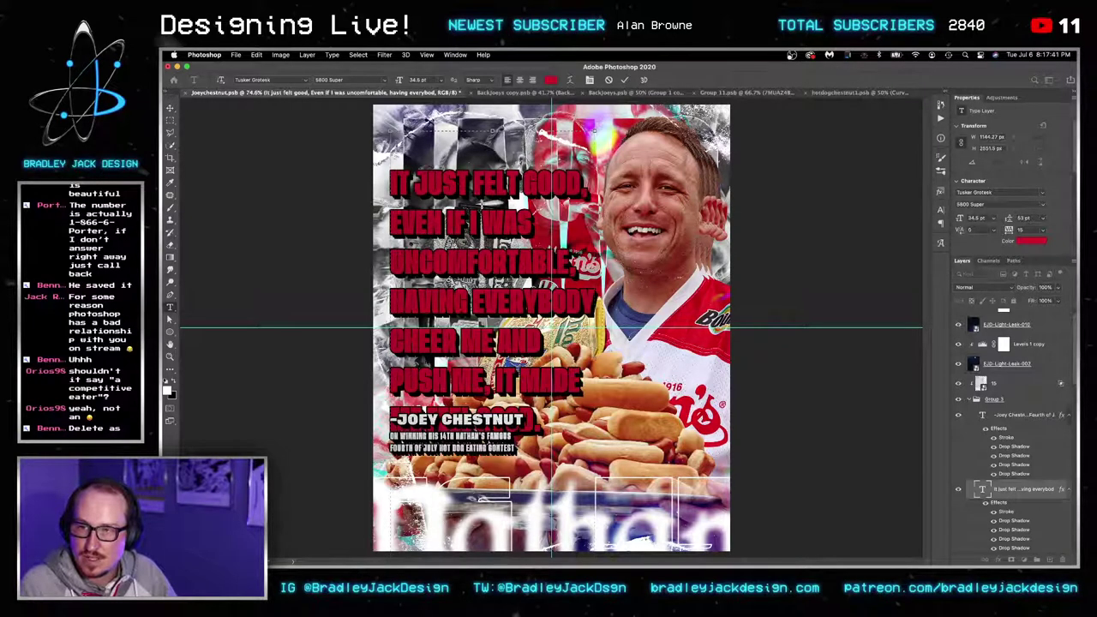
key("BackSpace")
key("super+Return")
key("v")
Hide the old quotation mark text layer and Layer 1.
scroll(972, 384, "down", 5)
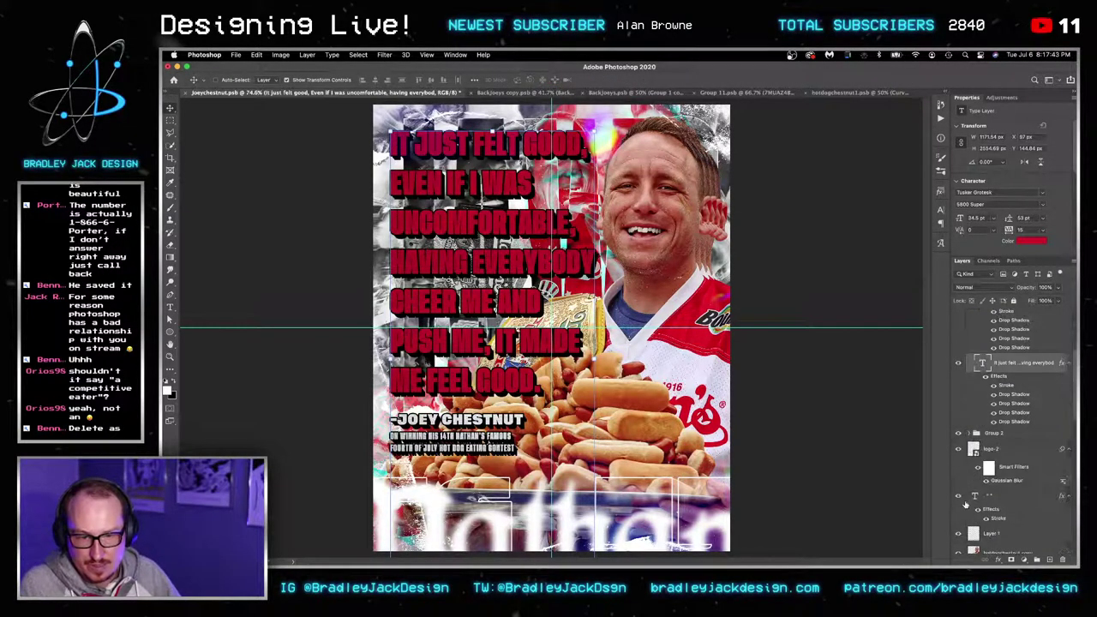
left_click(959, 496)
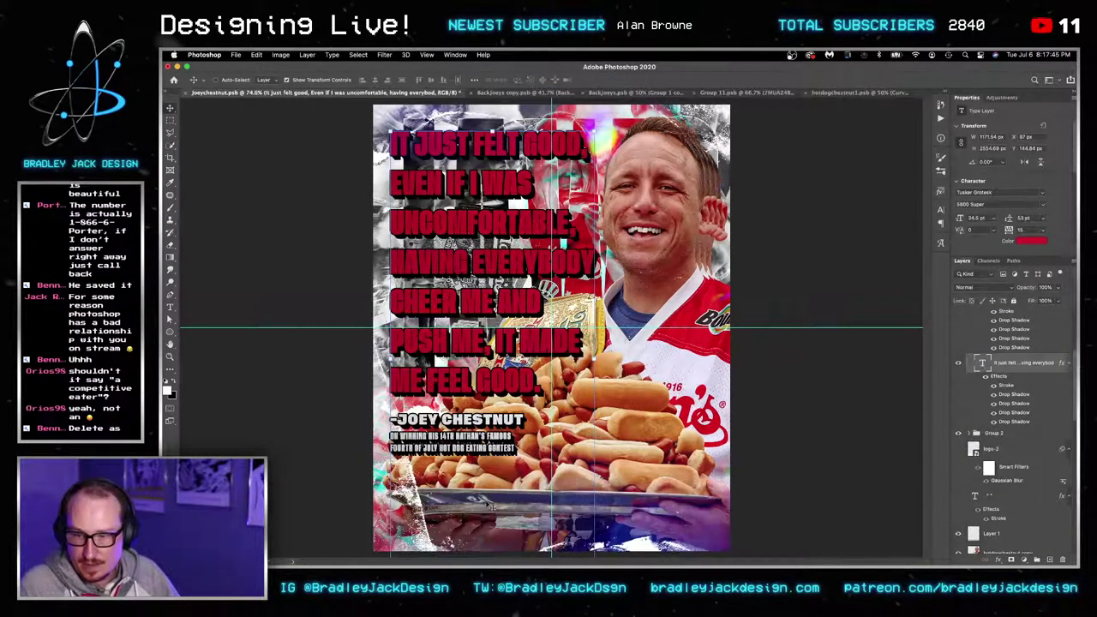
scroll(987, 508, "down", 1)
left_click(958, 522)
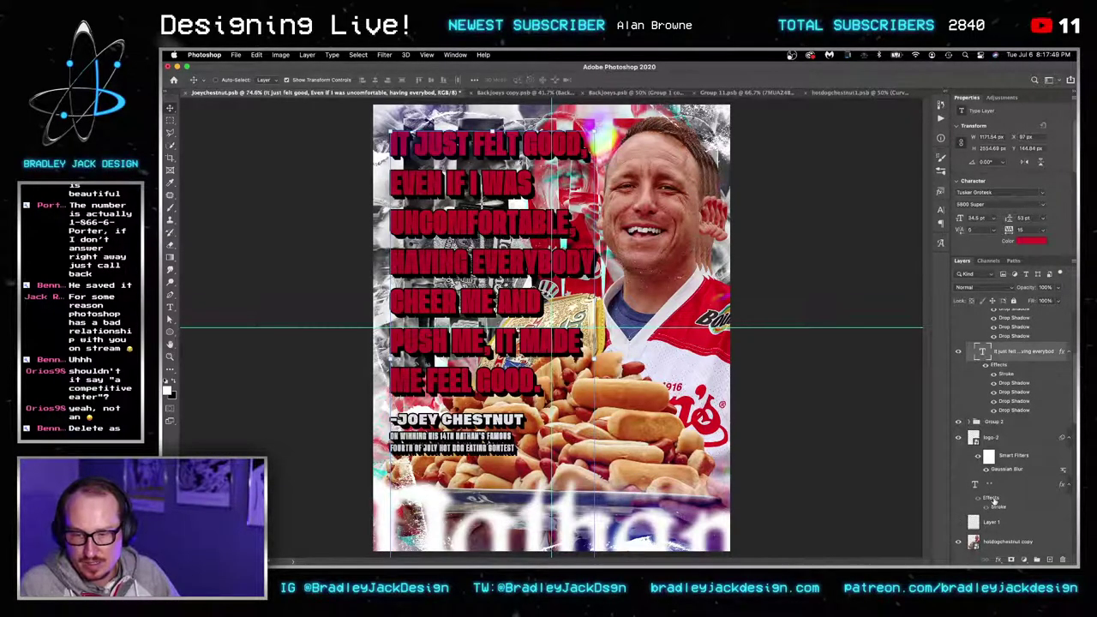
key("t")
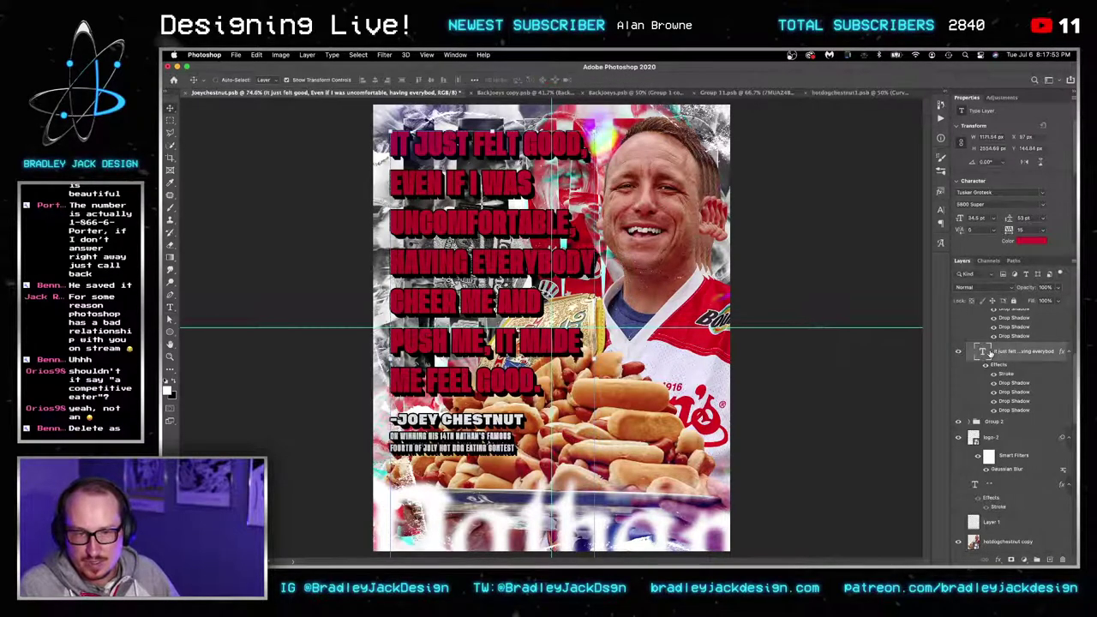
double_click(982, 351)
key("BackSpace")
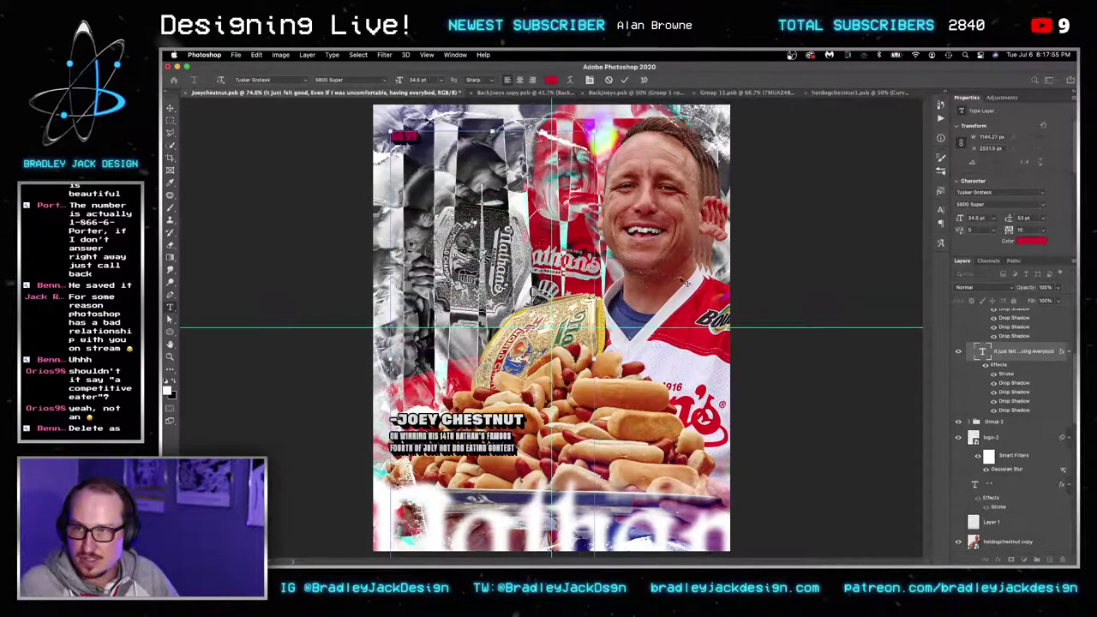
key("Escape")
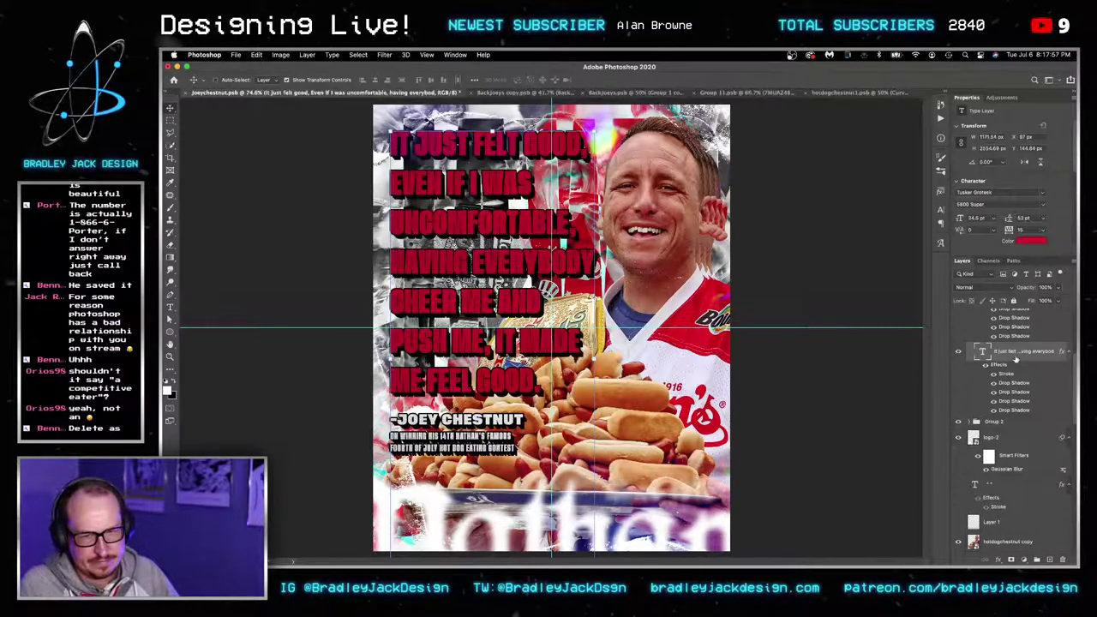
Duplicate the quote text layer, replace the copy's text with a quotation mark, and nudge it up above the first line.
key("super+j")
double_click(983, 353)
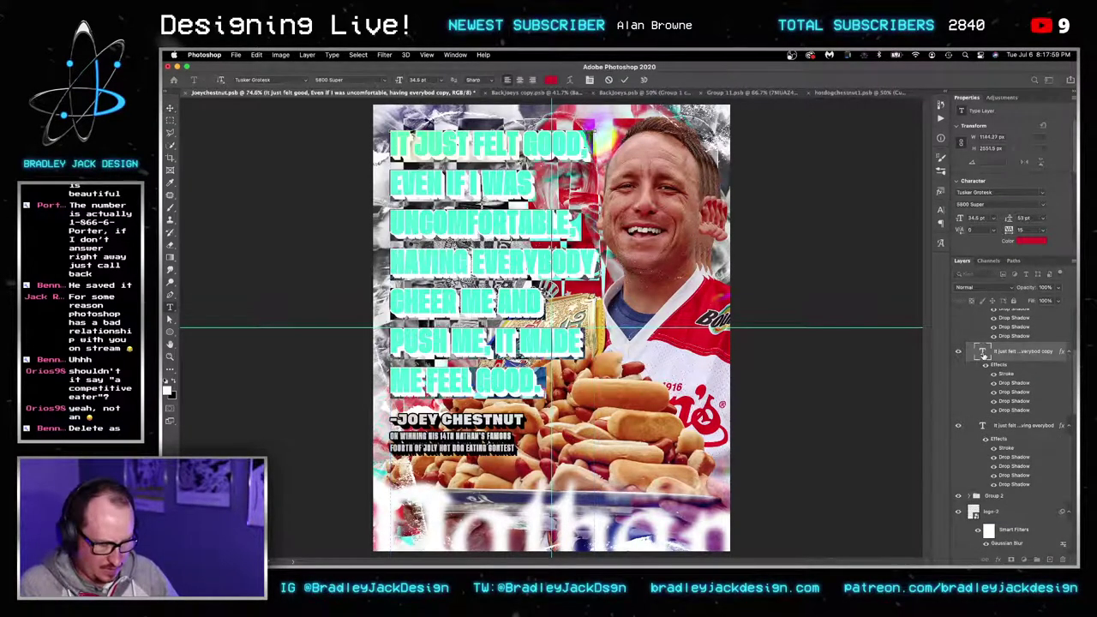
type("\"")
key("super+Return")
key("shift+Up")
key("shift+Up")
key("shift+Up")
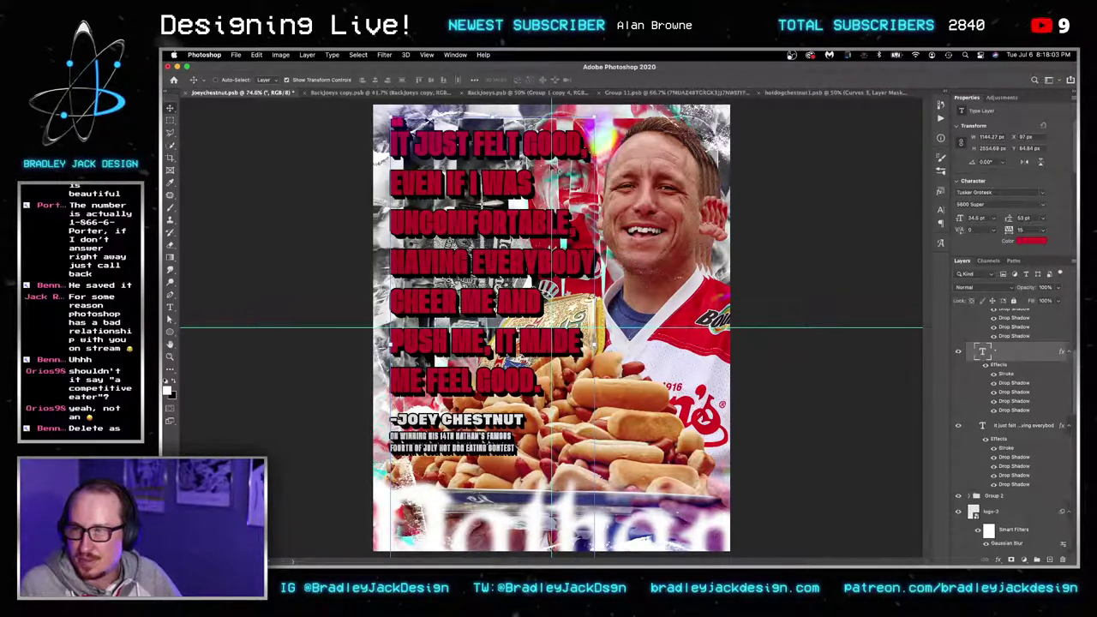
Add a second quotation mark to the new text layer and nudge the pair further up, clear of the quote.
key("t")
left_click(399, 122)
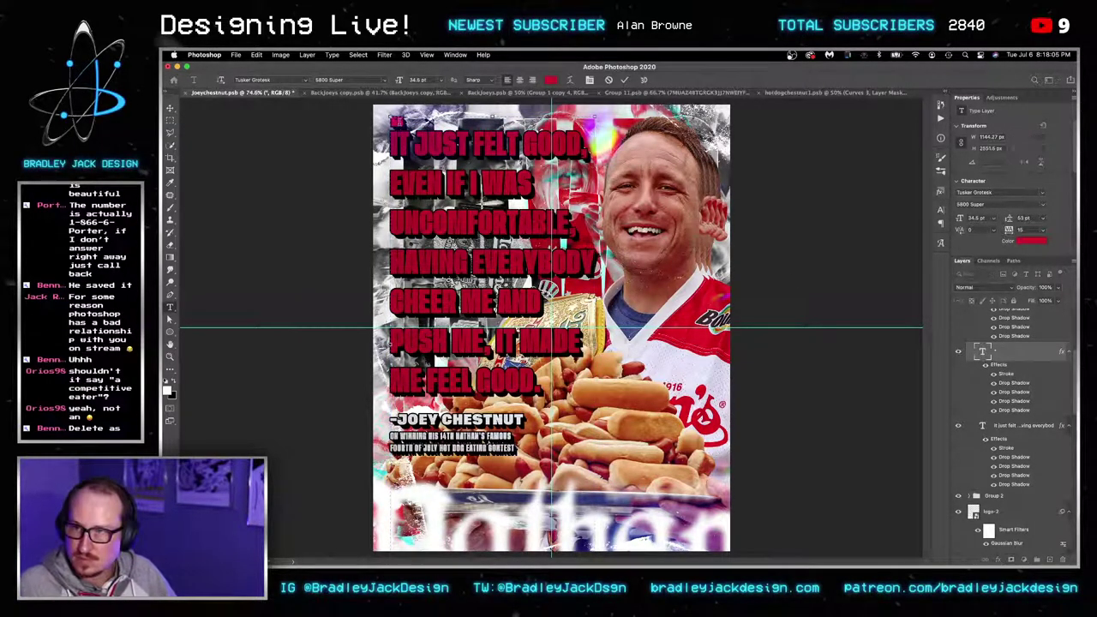
type("\"")
key("super+Return")
key("v")
key("shift+Up")
key("shift+Up")
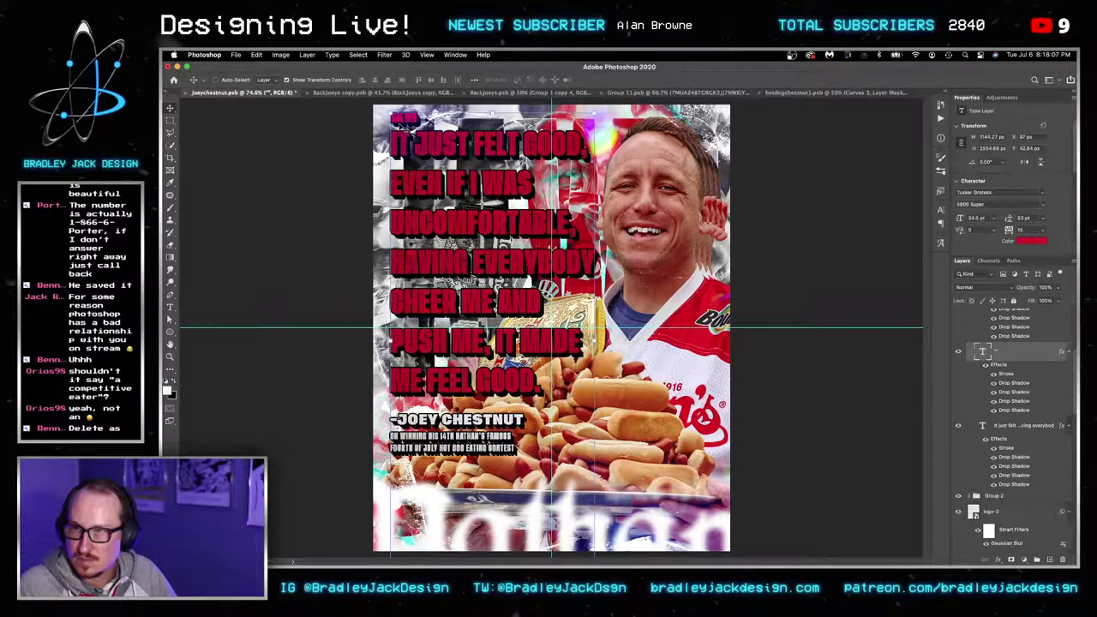
key("shift+Up")
key("shift+Up")
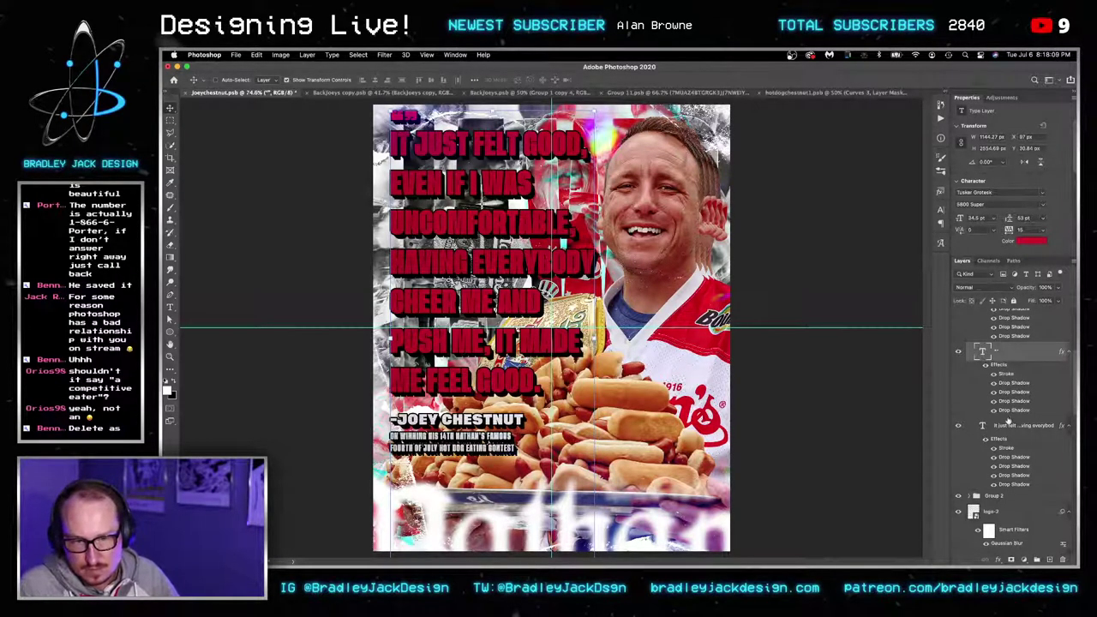
Select the attribution, quotation mark and quote text layers and move them down together about 100 px.
scroll(1010, 422, "up", 5)
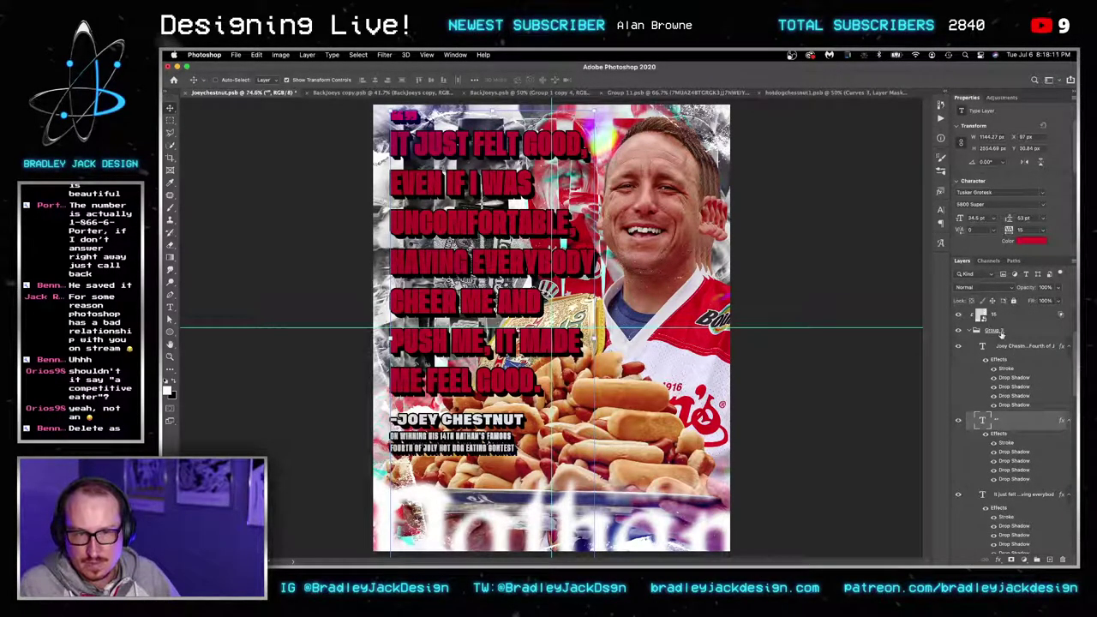
left_click(1002, 350)
scroll(1003, 350, "down", 1)
left_click(1011, 477, "shift")
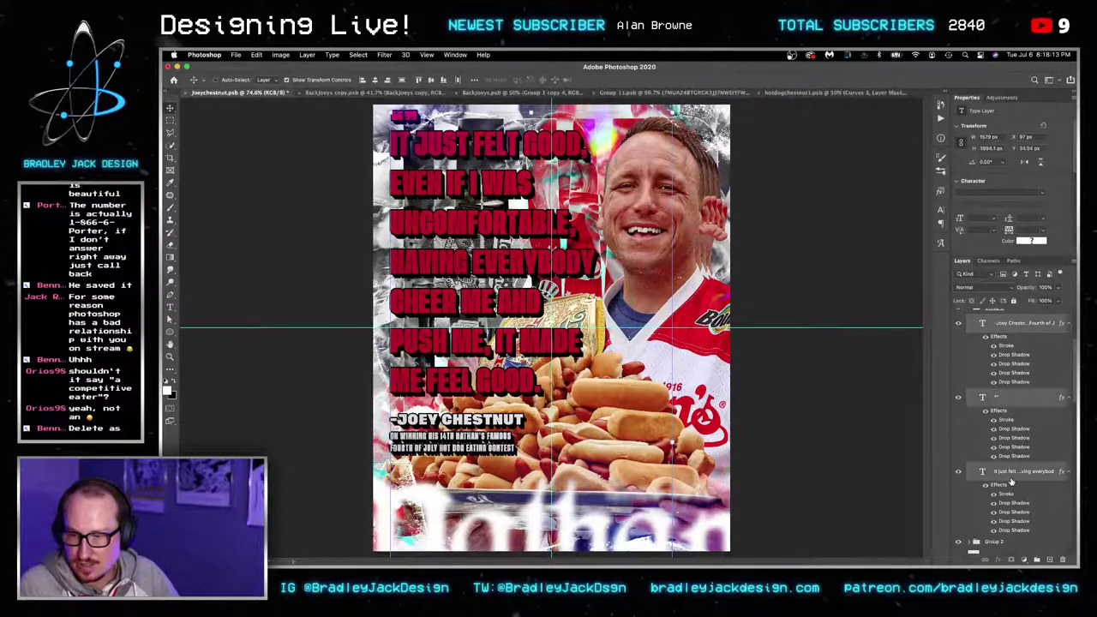
key("shift+Down")
key("shift+Down")
key("shift+Down")
key("shift+Down")
key("shift+Down")
key("shift+Down")
key("shift+Down")
key("shift+Down")
key("shift+Down")
key("shift+Down")
key("shift+Down")
key("shift+Down")
key("shift+Down")
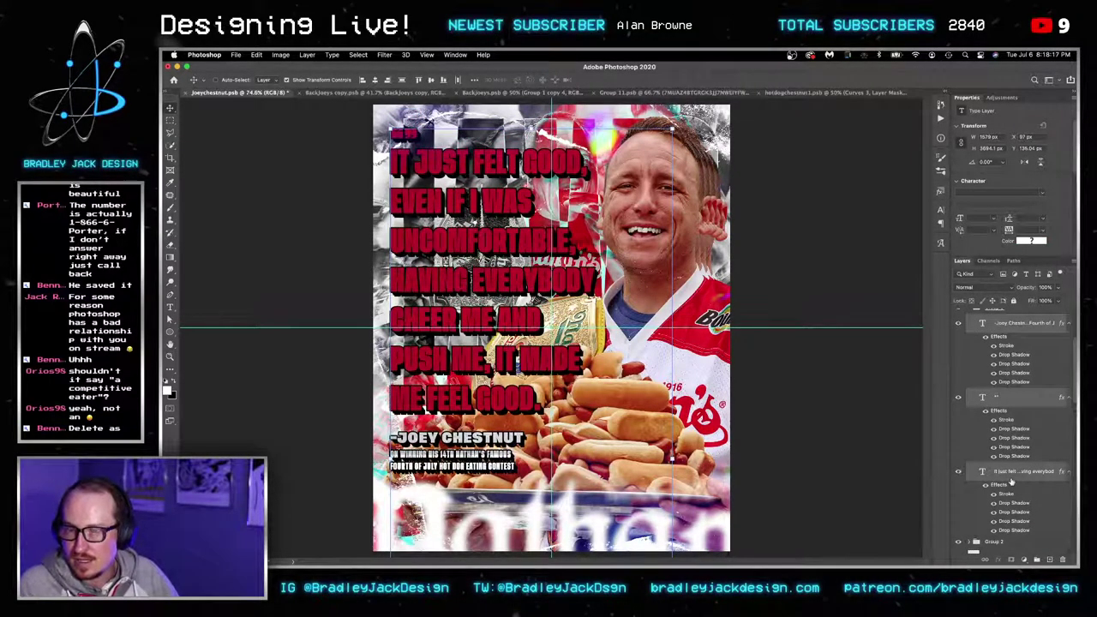
Scale texture layer 15 above the text group to about 44% so it covers the moved text and attribution.
scroll(1004, 374, "up", 2)
left_click(999, 321)
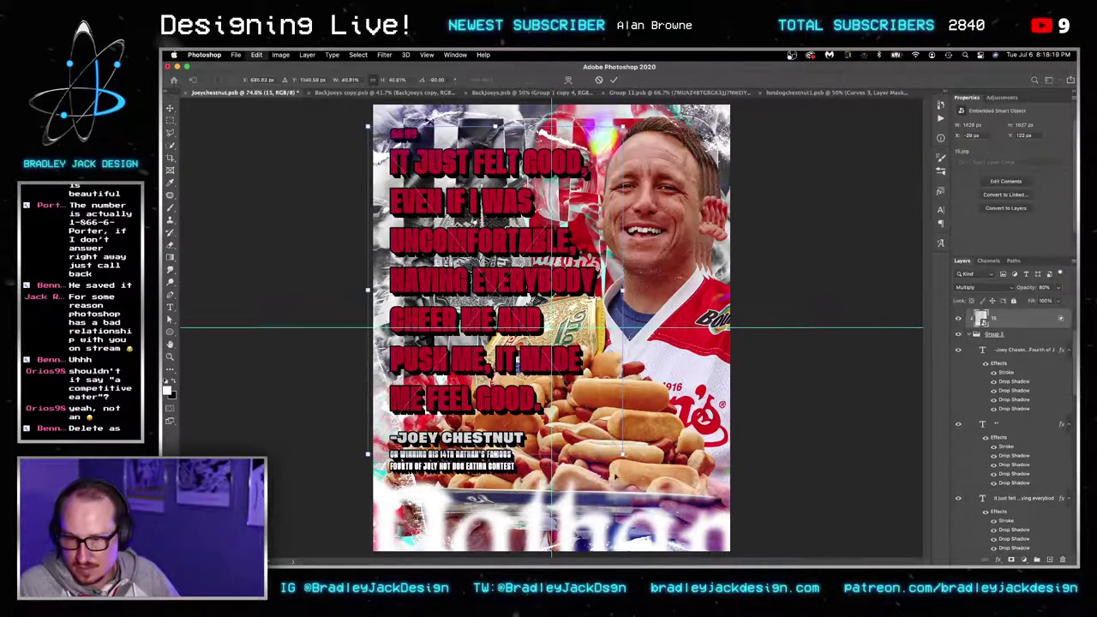
key("ctrl+t")
left_click_drag(624, 454, 642, 478)
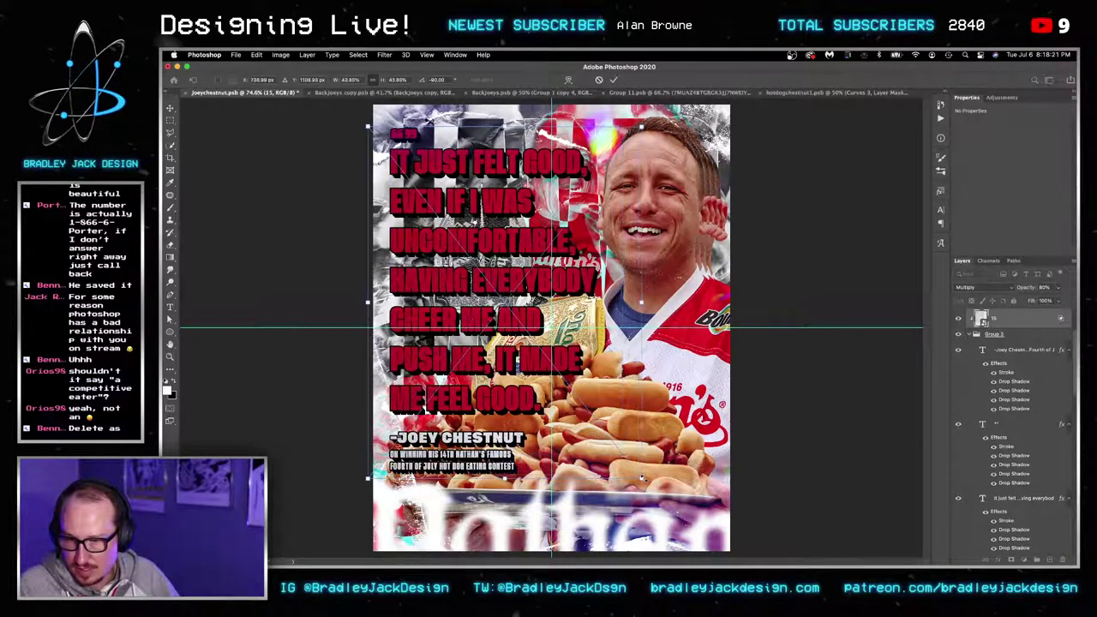
key("Return")
Split the Underlying Layer white Blend If slider of texture layer 15 to 122 / 255.
double_click(1030, 321)
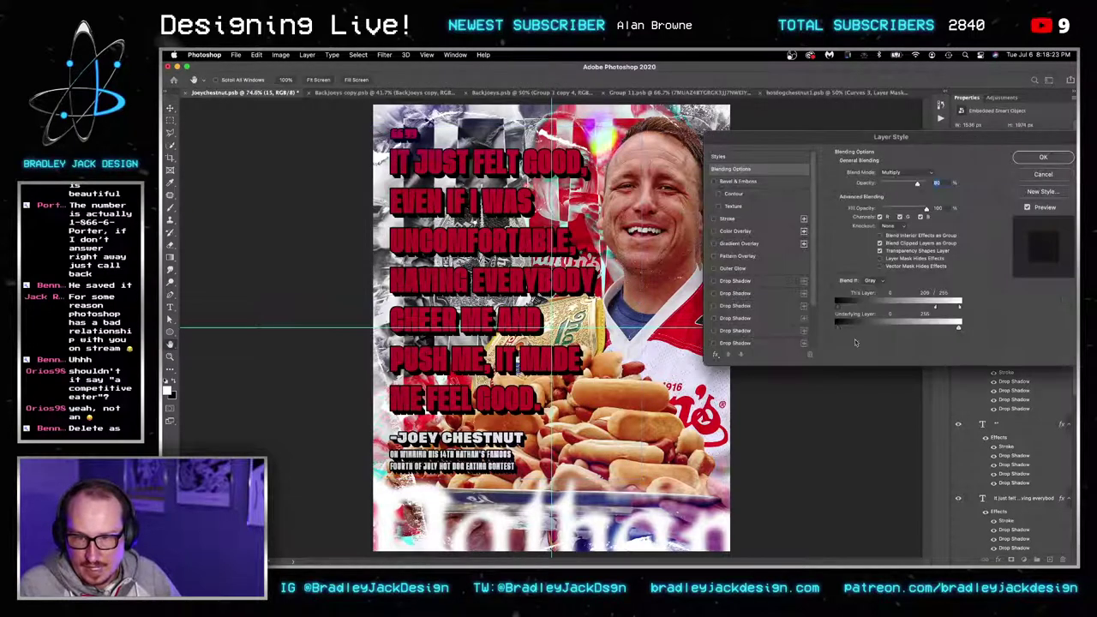
left_click_drag(958, 330, 896, 331)
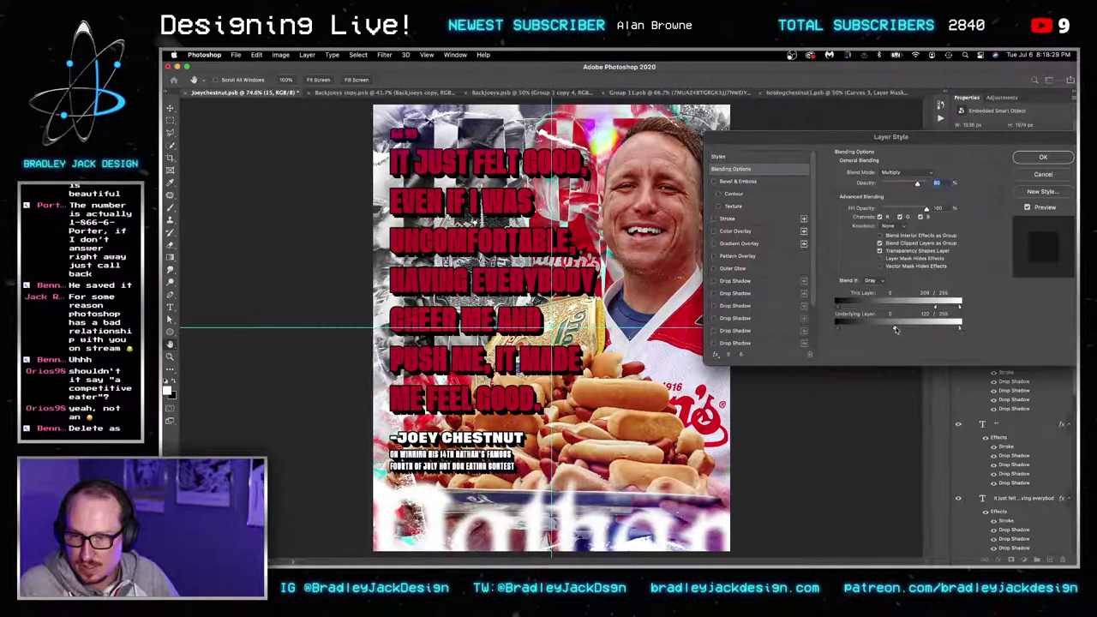
key("Return")
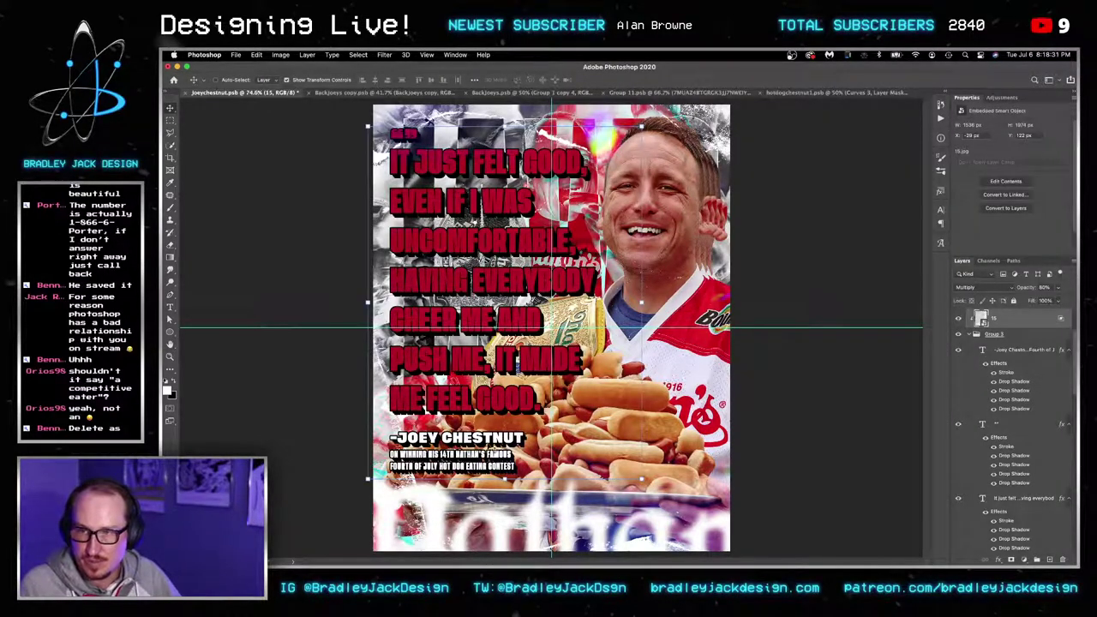
key("s")
left_click(600, 395)
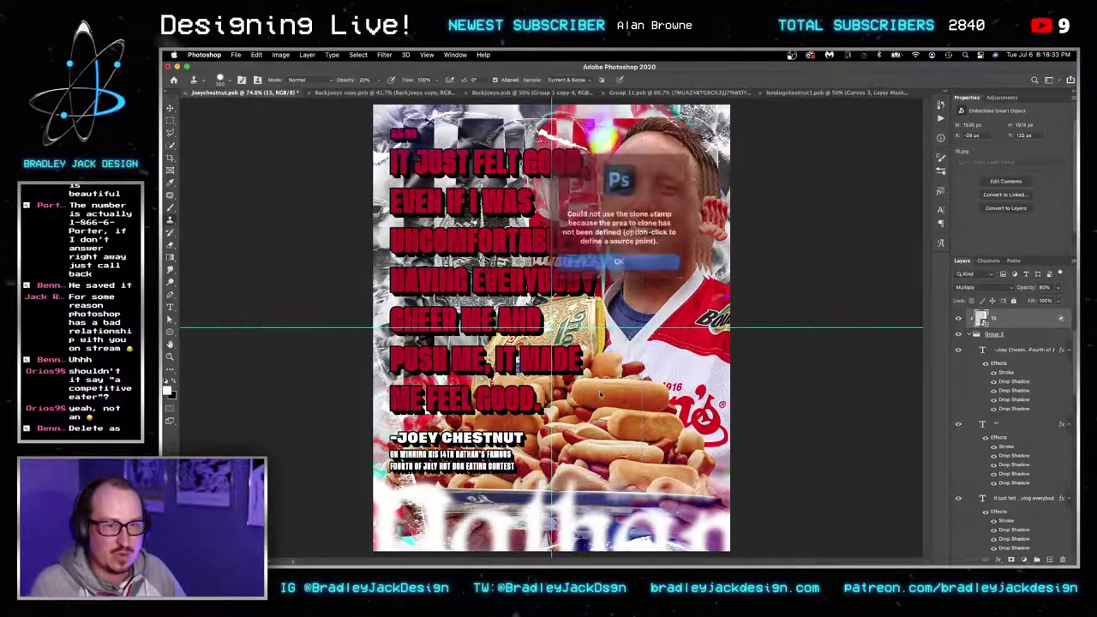
Dismiss the Clone Stamp warning, return to the Move tool and save the poster document.
key("Return")
key("v")
key("cmd+s")
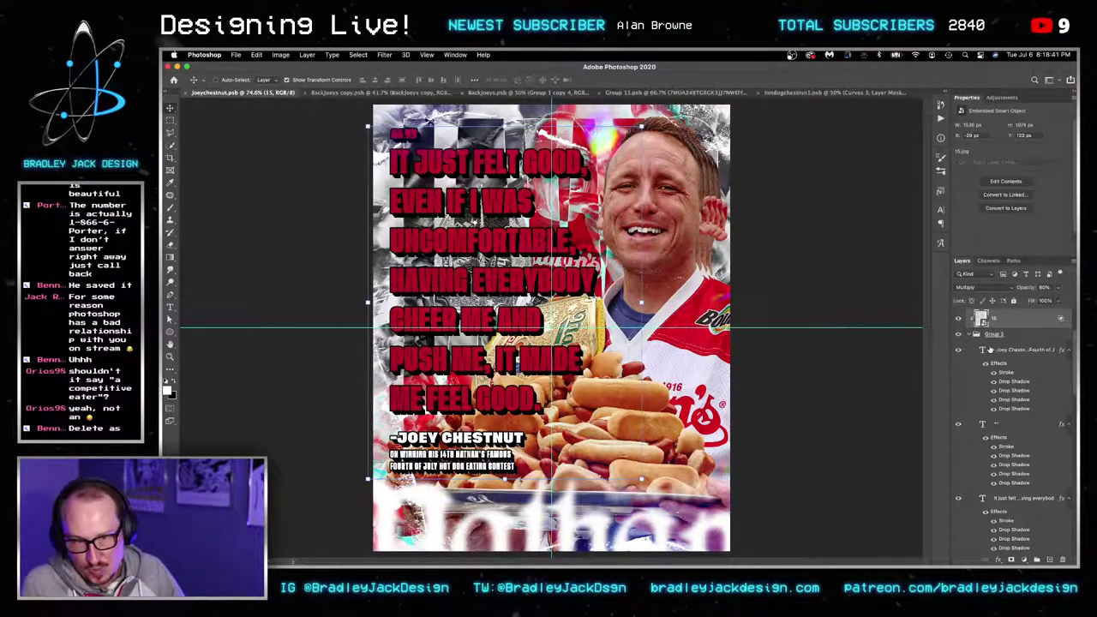
Select texture layer 15 together with the text group and scale them down proportionally to about 93%.
left_click(1002, 336)
left_click(1000, 323, "shift")
key("super+t")
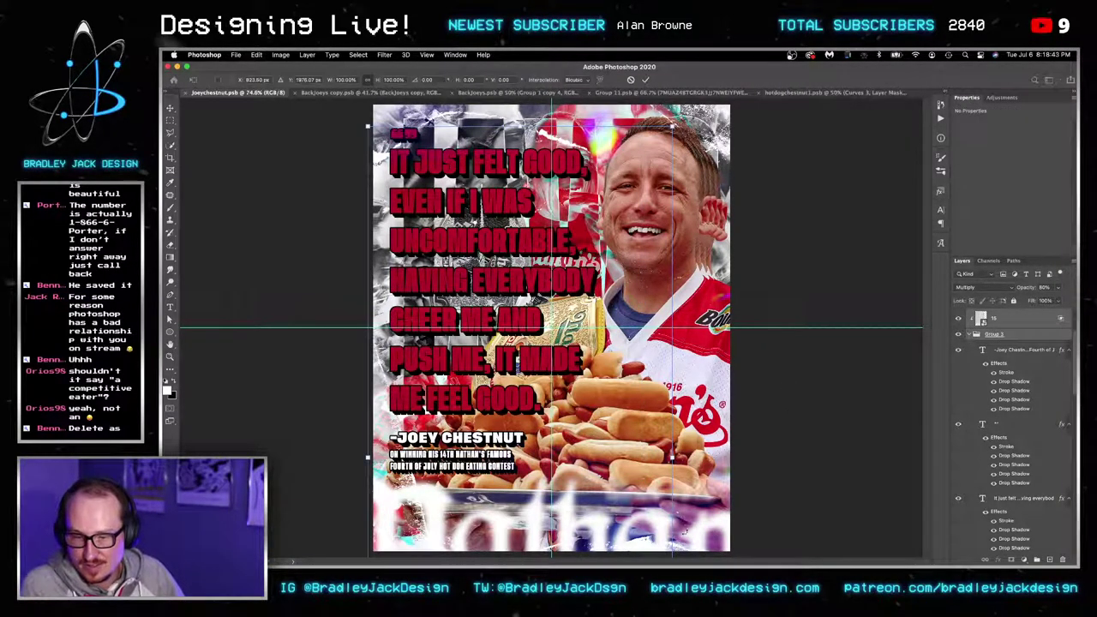
key("super+minus")
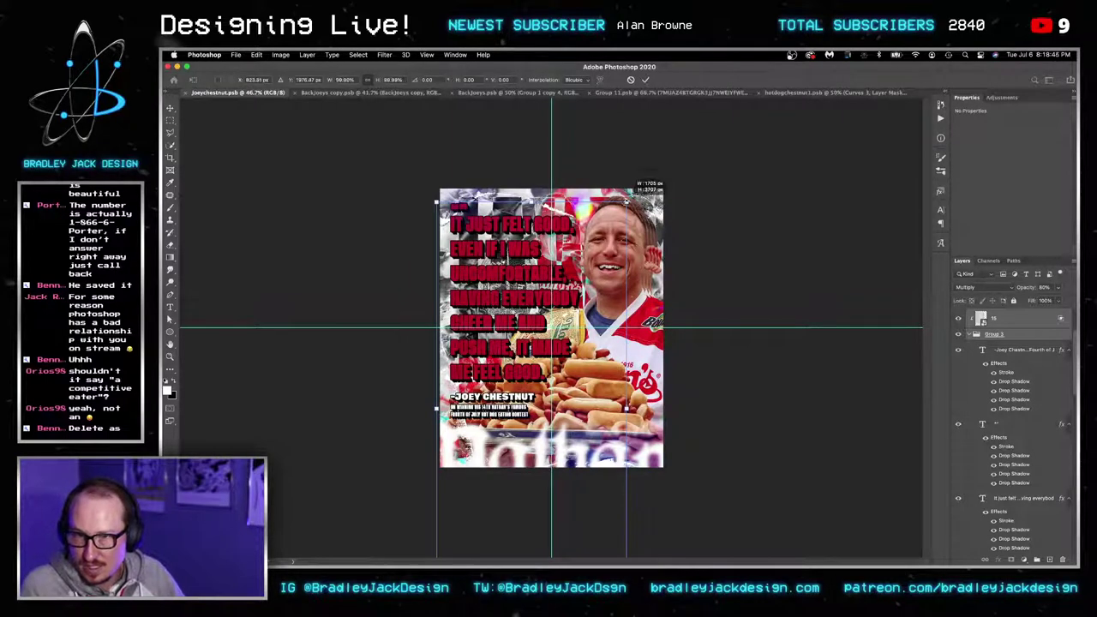
left_click_drag(627, 199, 610, 212)
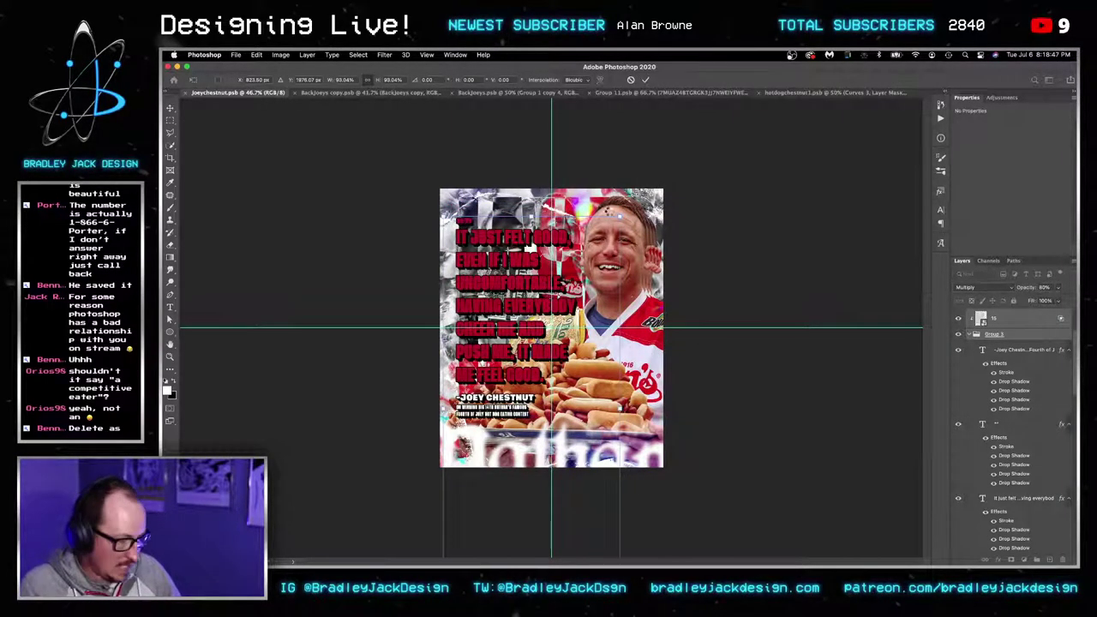
key("Return")
Nudge the texture layer and text group upward so the quote sits nearer the poster's upper edge.
key("shift+Up")
key("shift+Up")
key("shift+Up")
key("shift+Up")
key("shift+Up")
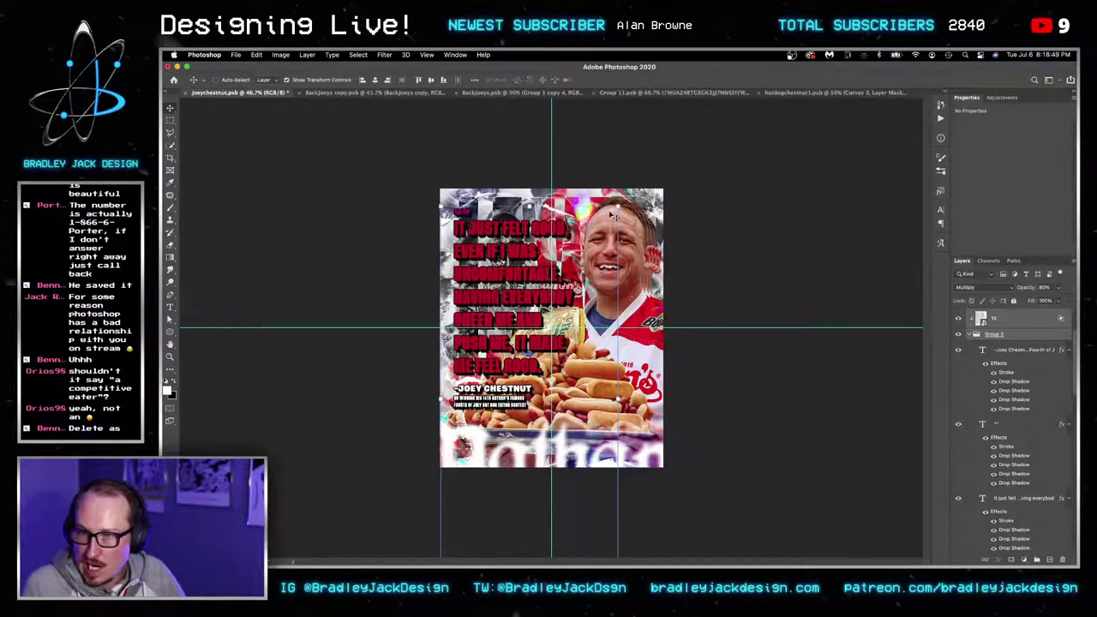
key("Down")
key("Down")
key("Down")
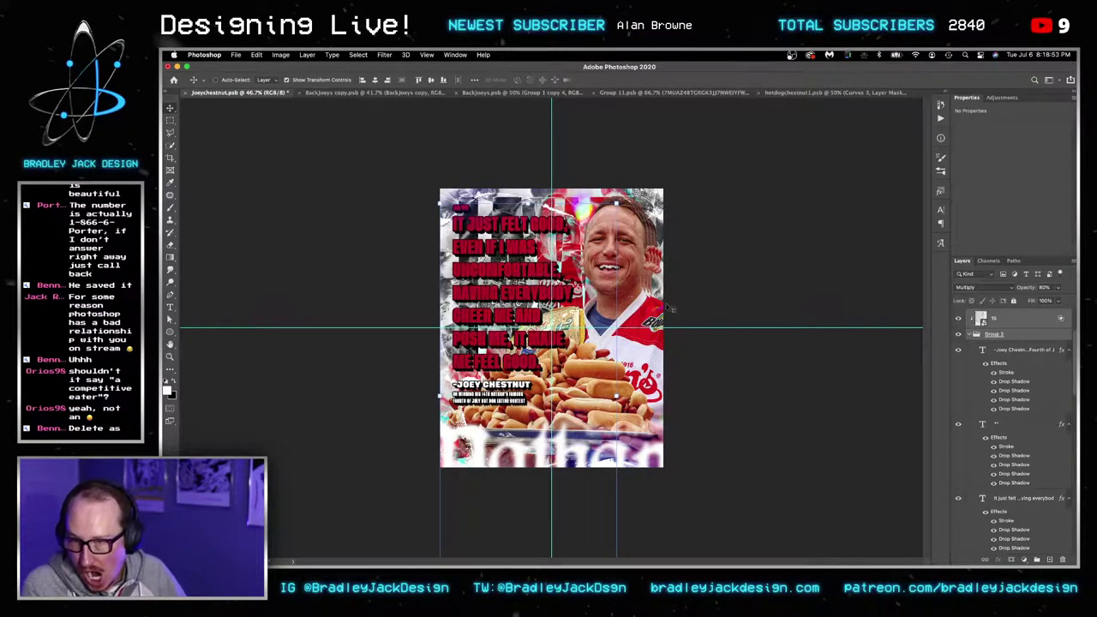
Select the Curves 1 copy 2 adjustment layer below layer 43 in the background stack.
key("z")
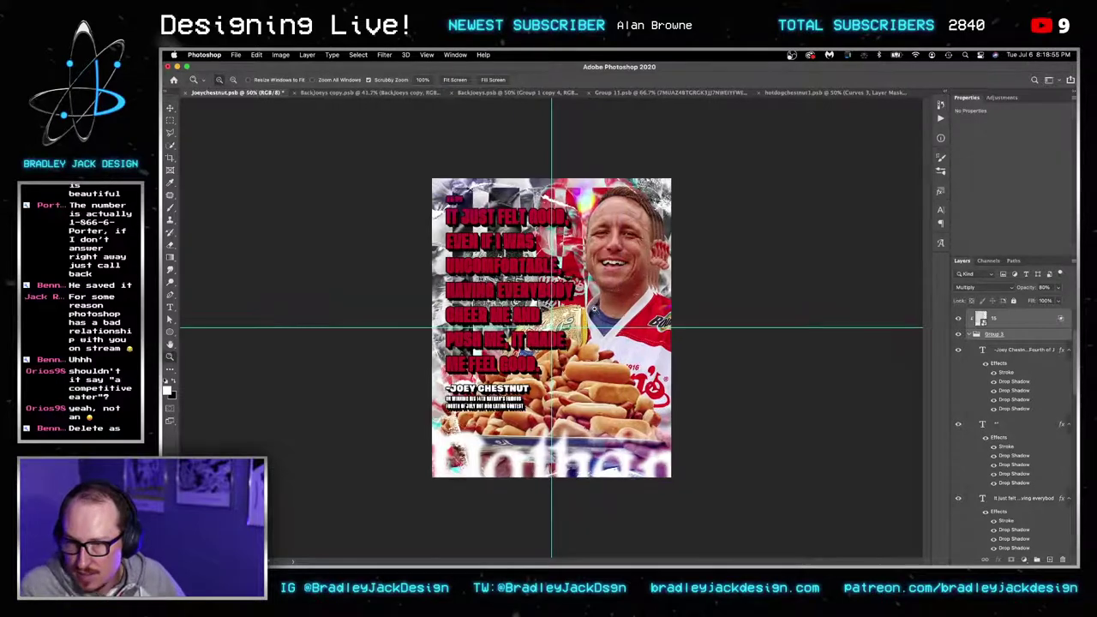
left_click(651, 322)
key("v")
scroll(975, 436, "down", 5)
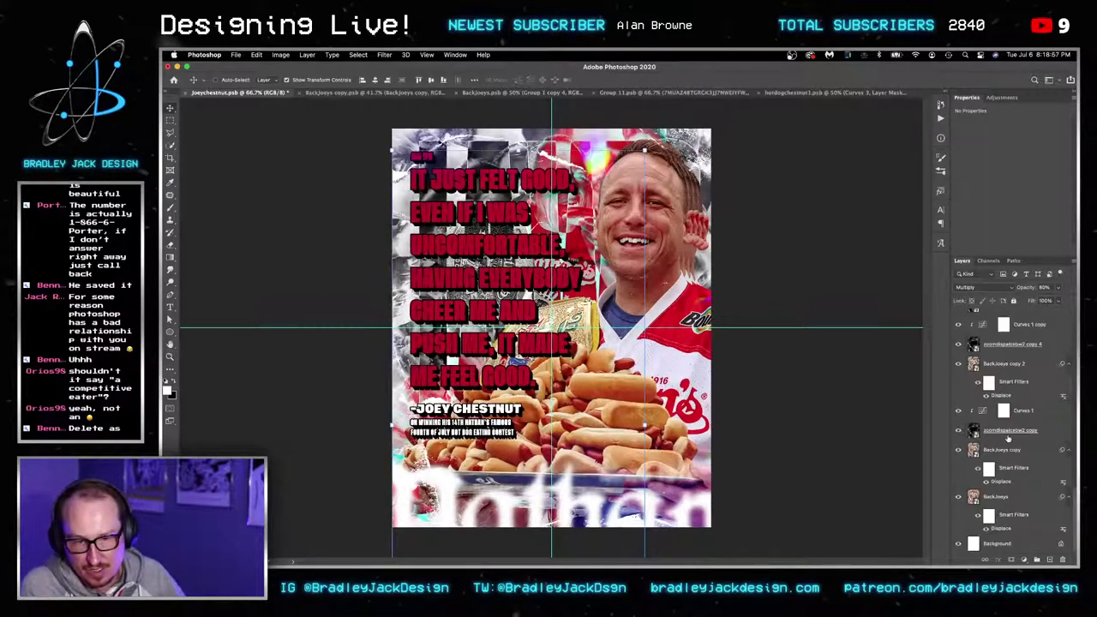
scroll(1011, 420, "up", 7)
left_click(1010, 419)
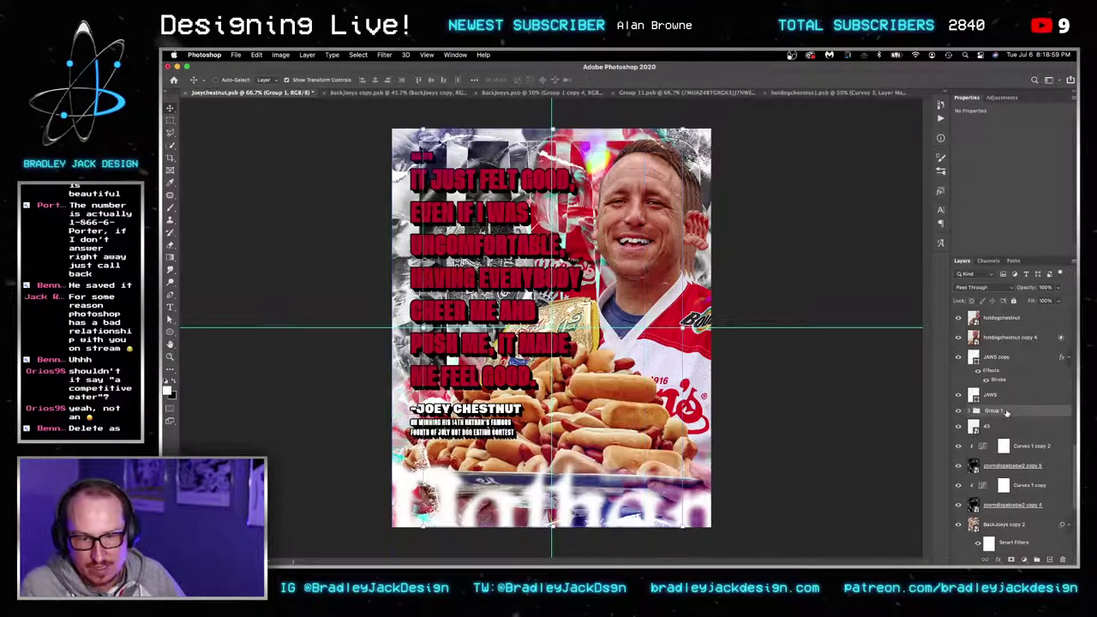
left_click(1031, 445)
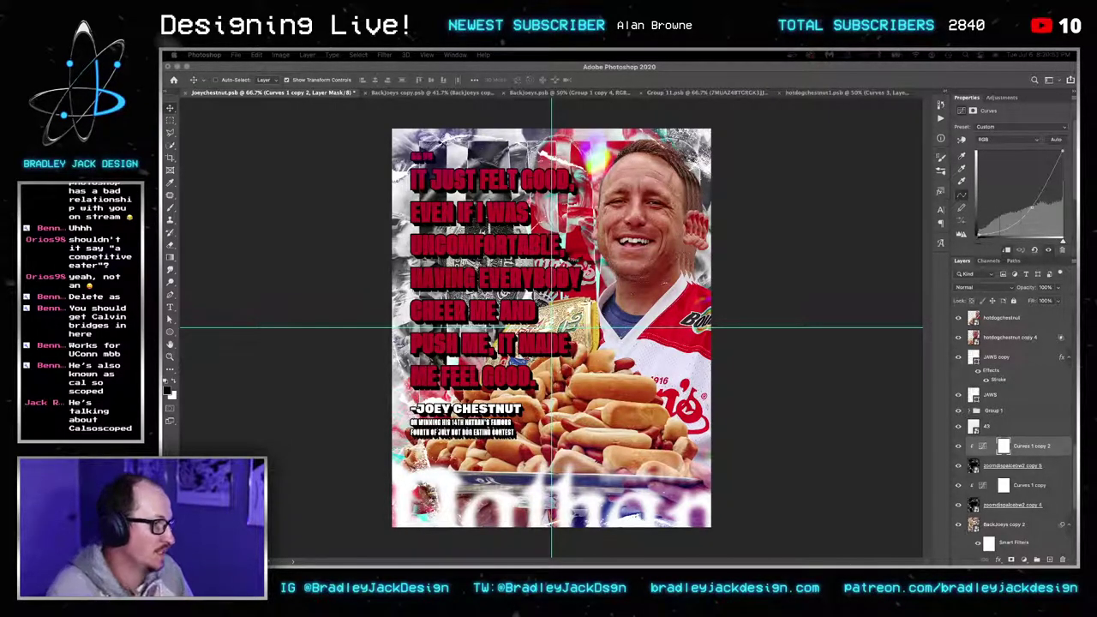
Try placing the LogoBlack image above Curves 1 copy 2, enlarged to about 62% around its centre.
left_click_drag(901, 223, 790, 199)
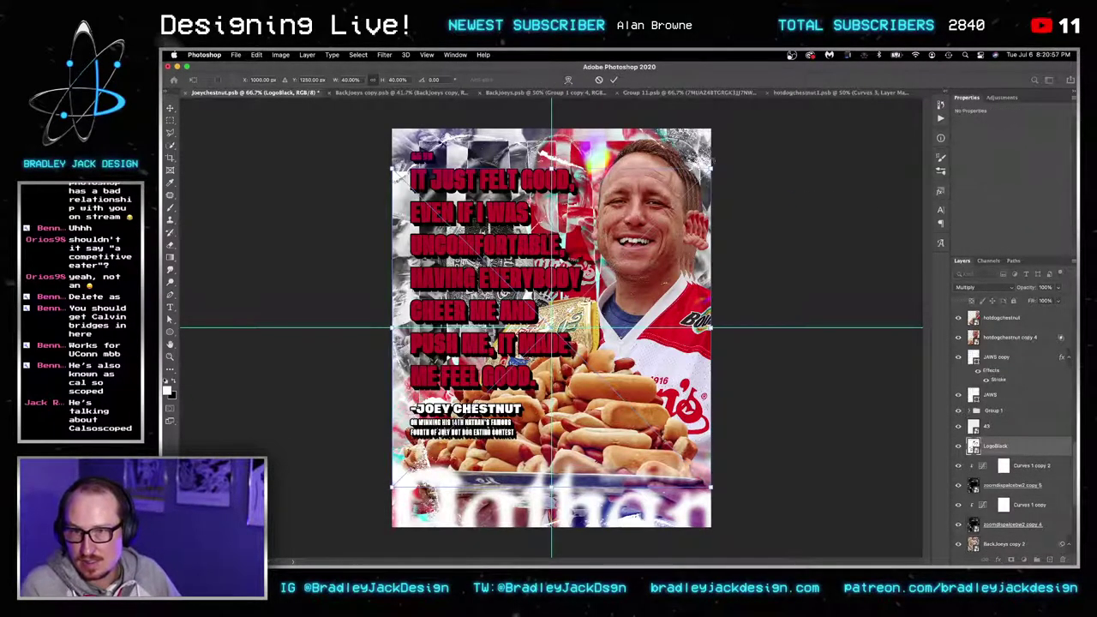
left_click_drag(710, 168, 841, 89)
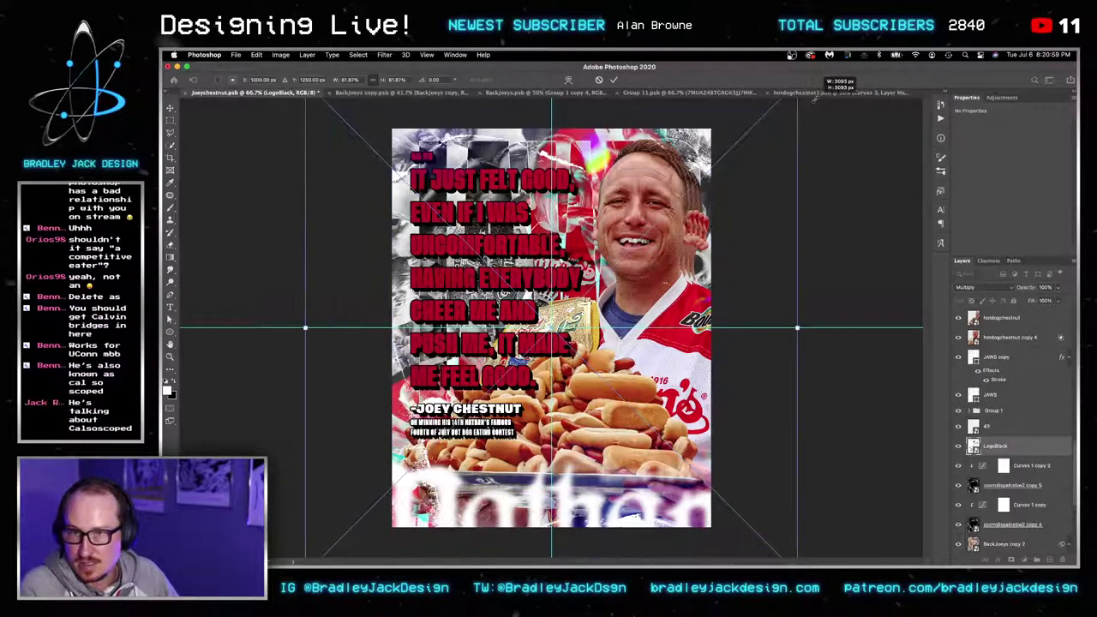
key("Return")
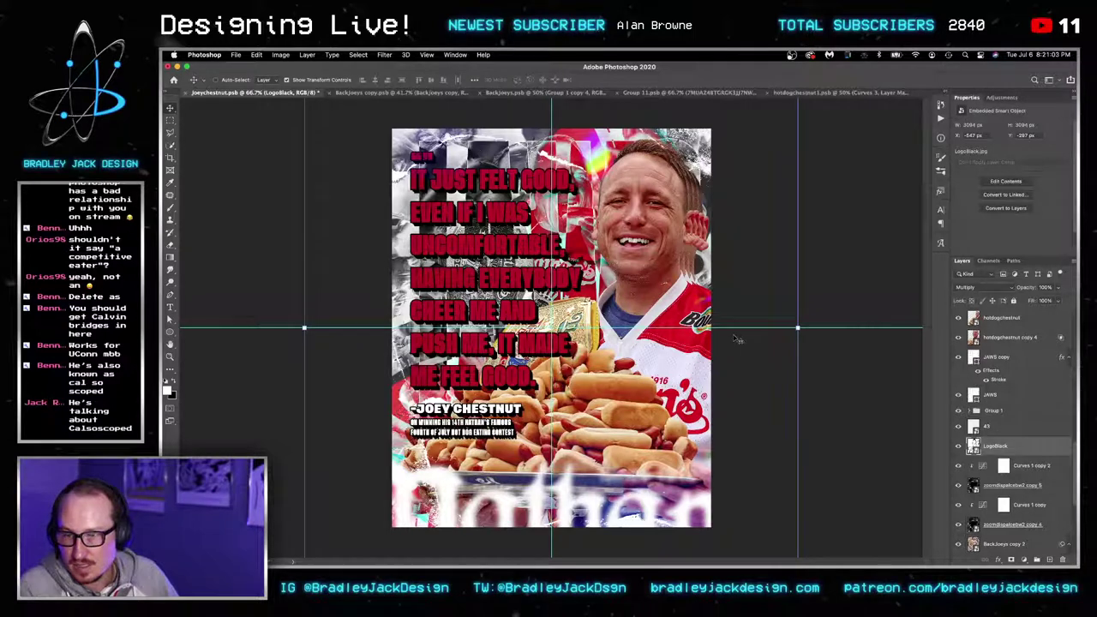
key("Delete")
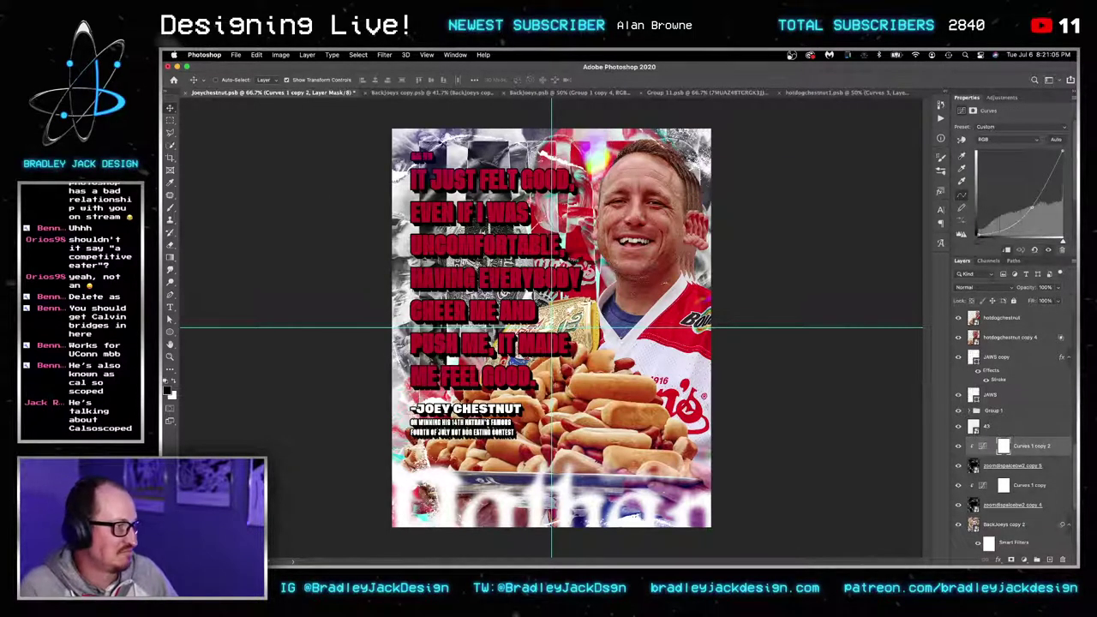
Switch to Illustrator and copy all the artwork of the black logo with the dashed outline on the white artboard.
key("super+Tab")
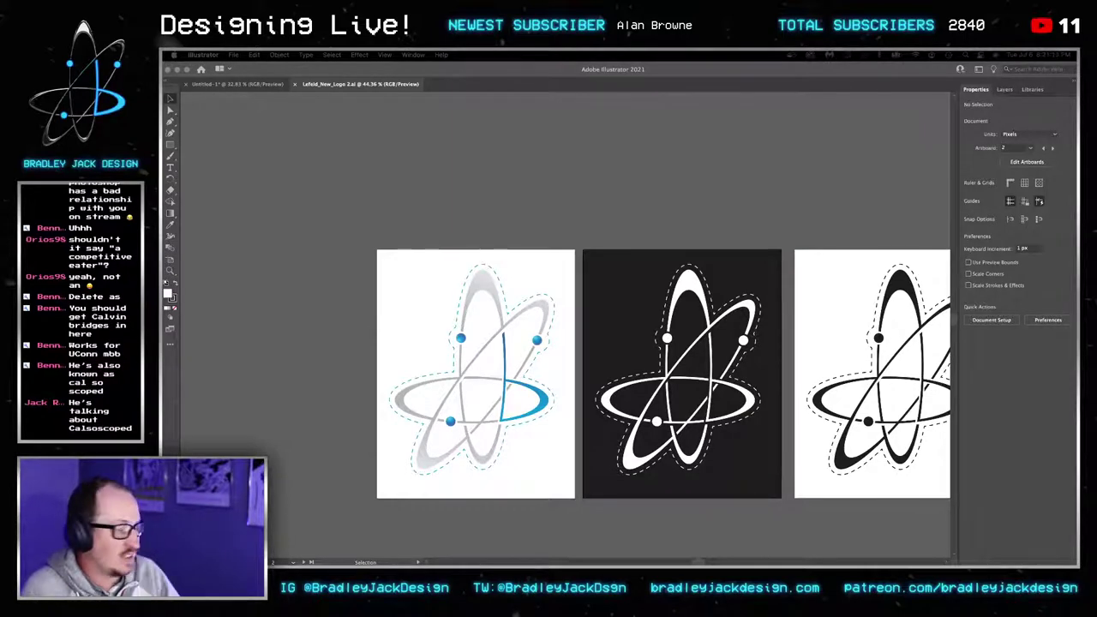
left_click(654, 240)
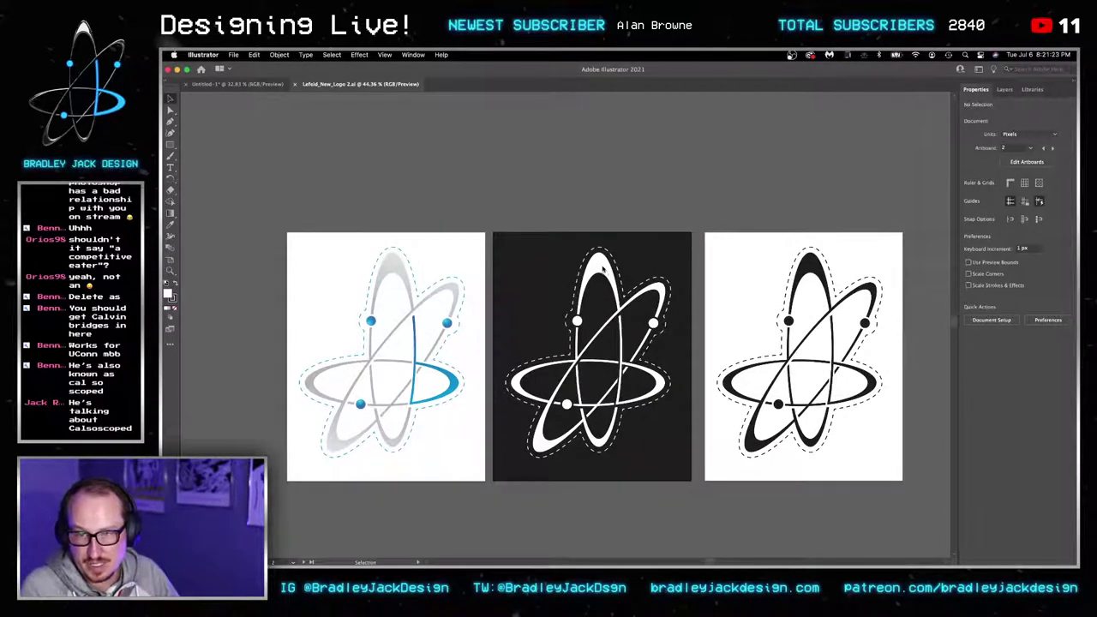
left_click(627, 266)
left_click(736, 244)
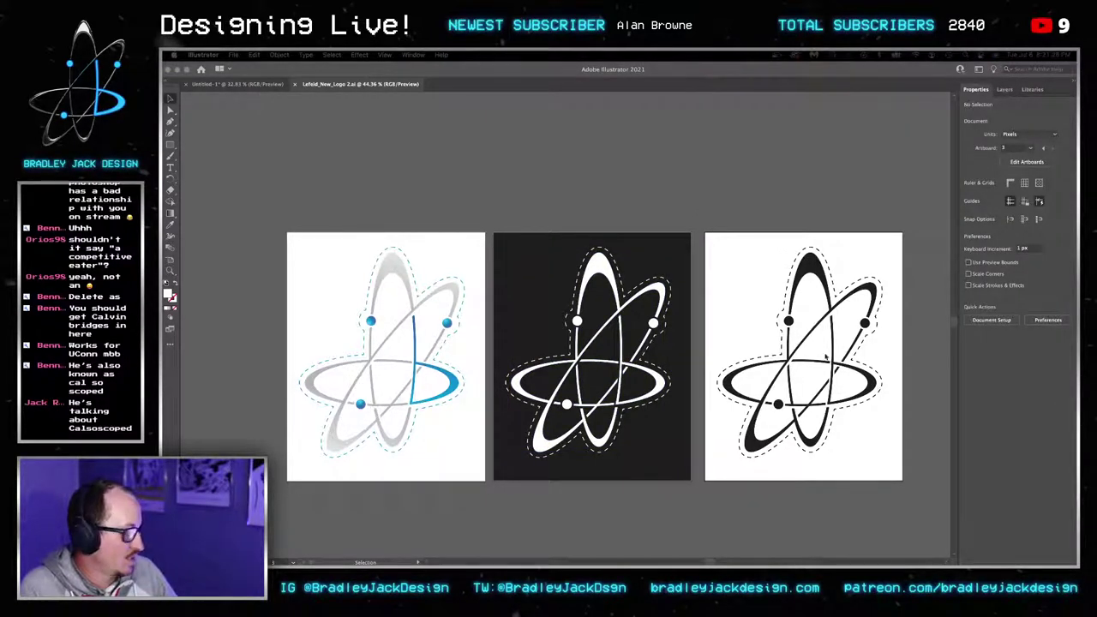
left_click(735, 264)
left_click_drag(740, 271, 912, 487)
Switch back to Photoshop, paste the logo as a smart object above Curves 1 copy 2, and enlarge it to about 98%.
key("super+Tab")
key("super+Tab")
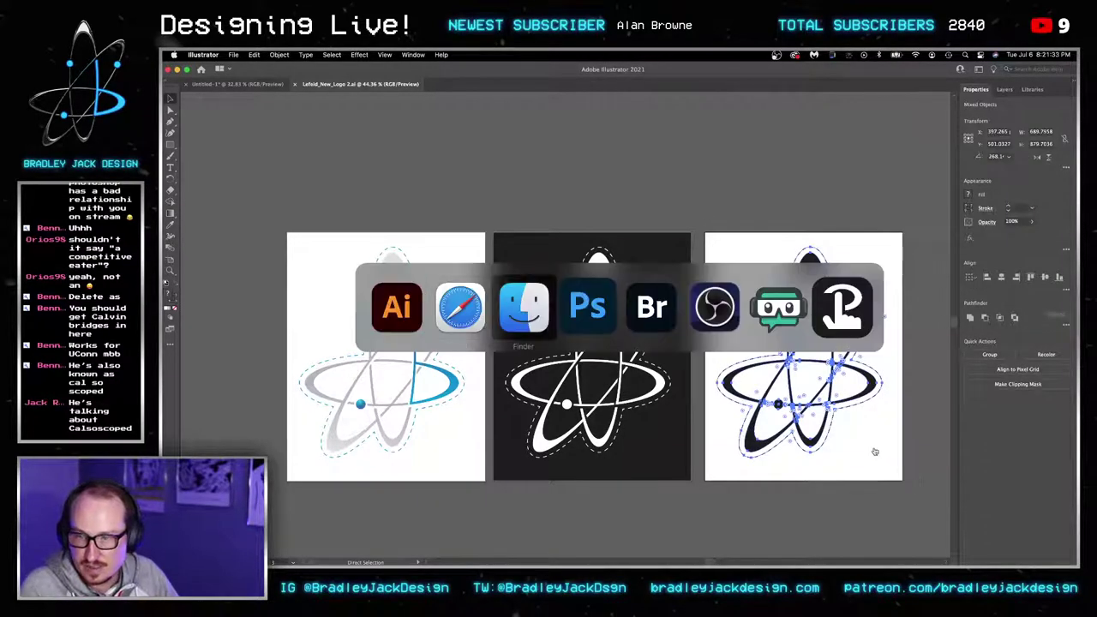
key("super+Tab")
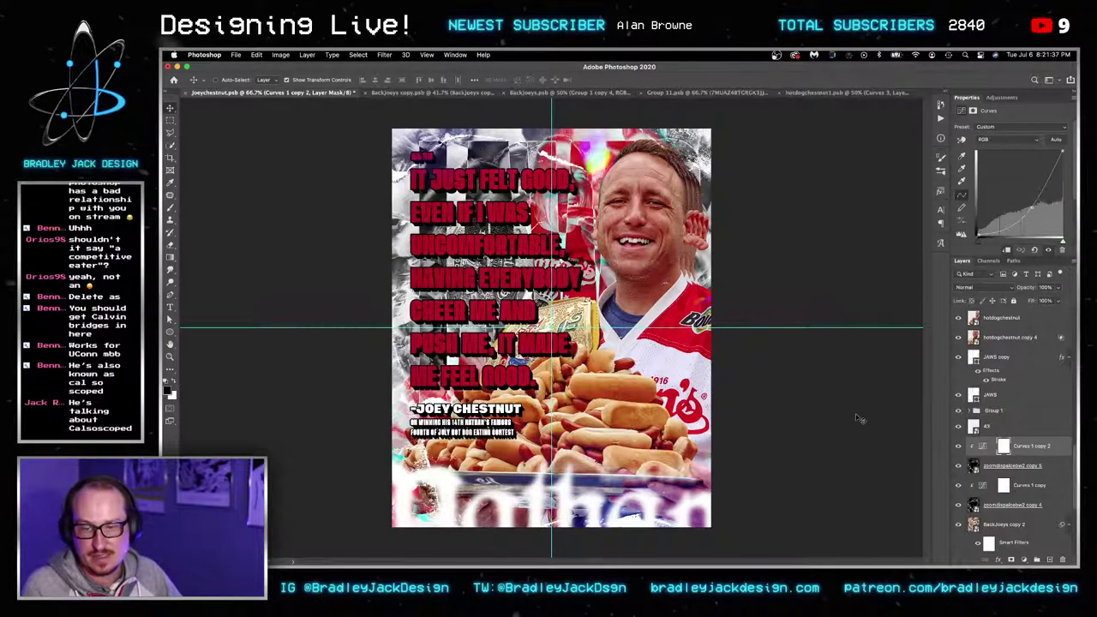
key("super+v")
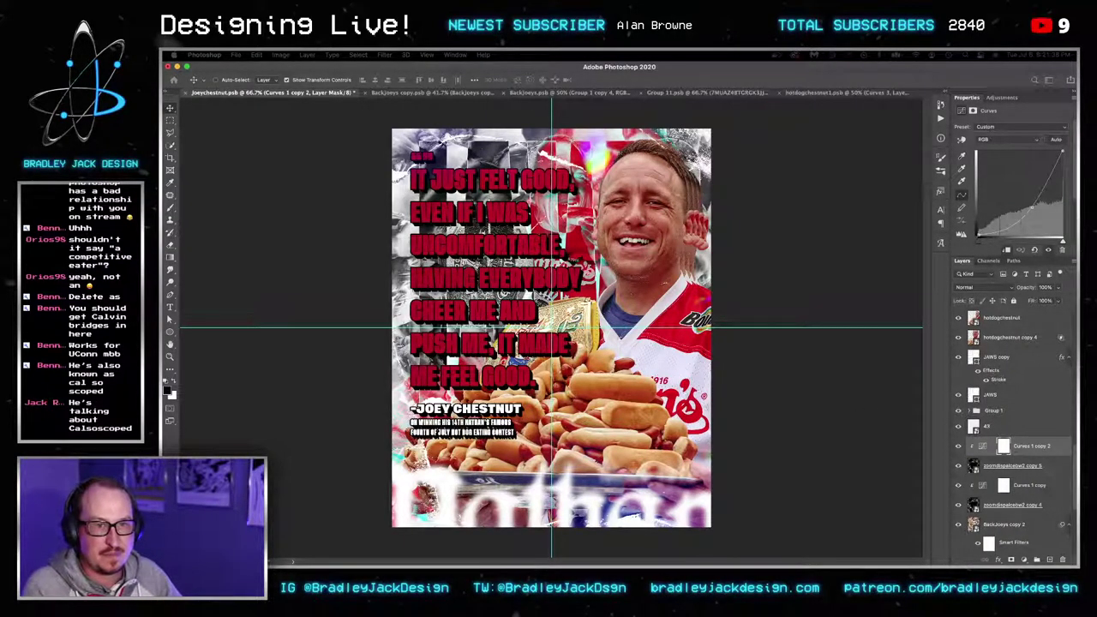
key("super+v")
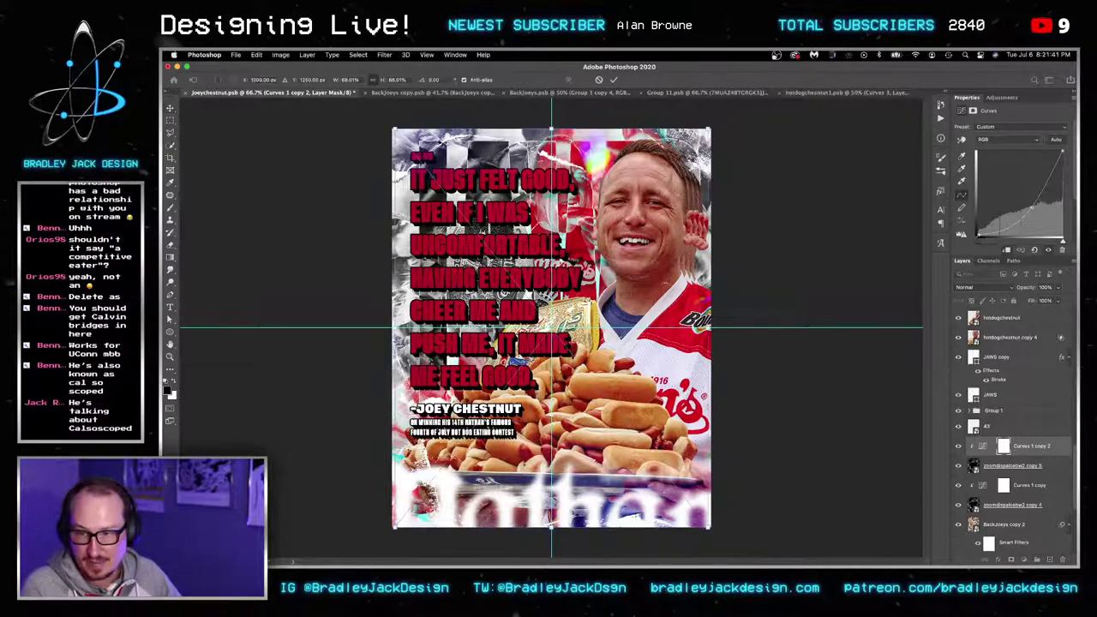
scroll(692, 500, "down", 5)
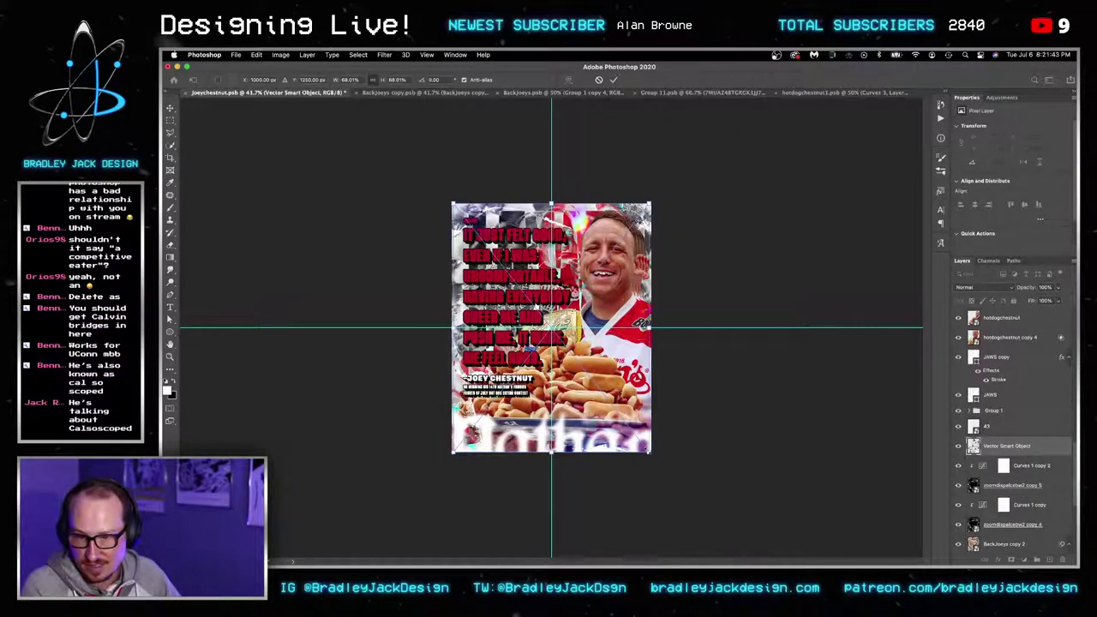
left_click_drag(650, 451, 704, 496)
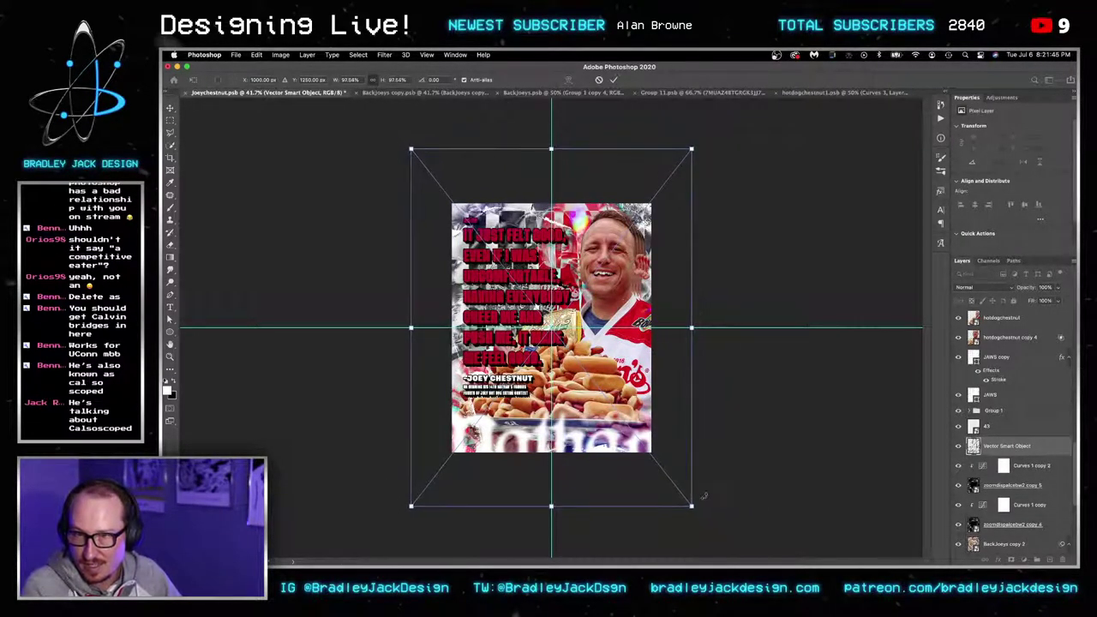
key("Return")
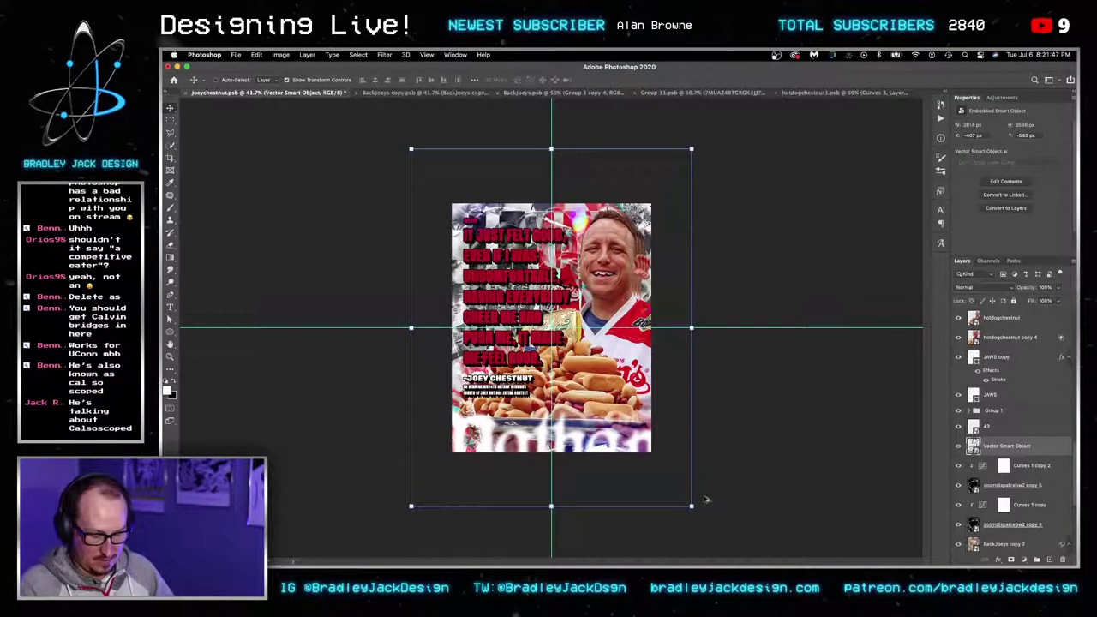
Try the logo smart object in several blend modes, including Dissolve, Color, Screen and Difference.
key("shift+plus")
key("shift+plus")
key("shift+minus")
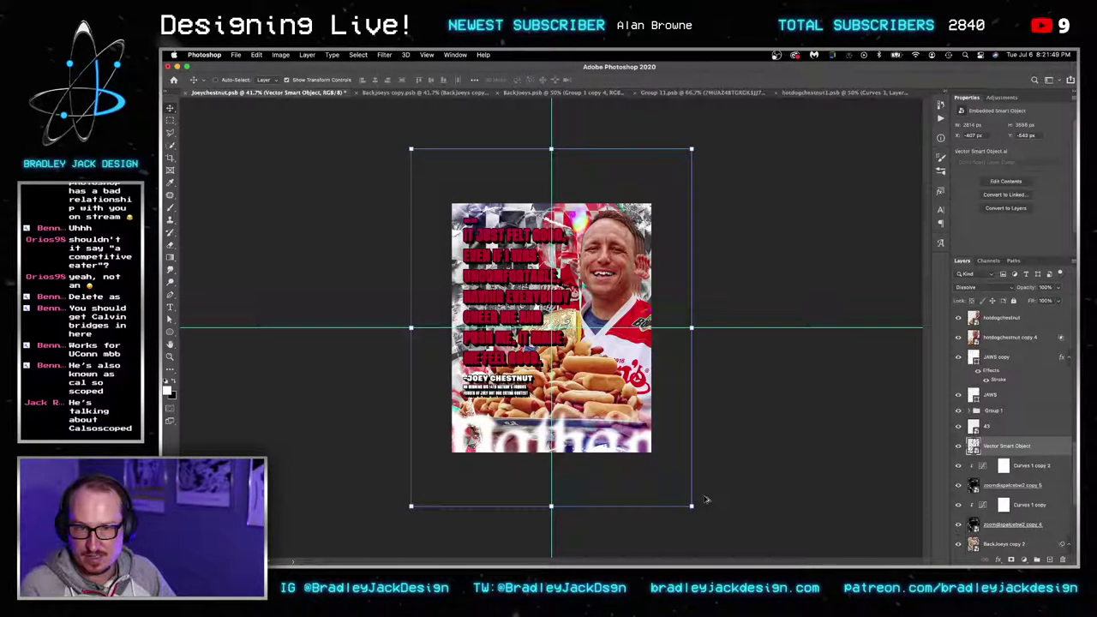
key("shift+minus")
key("shift+minus")
key("shift+minus")
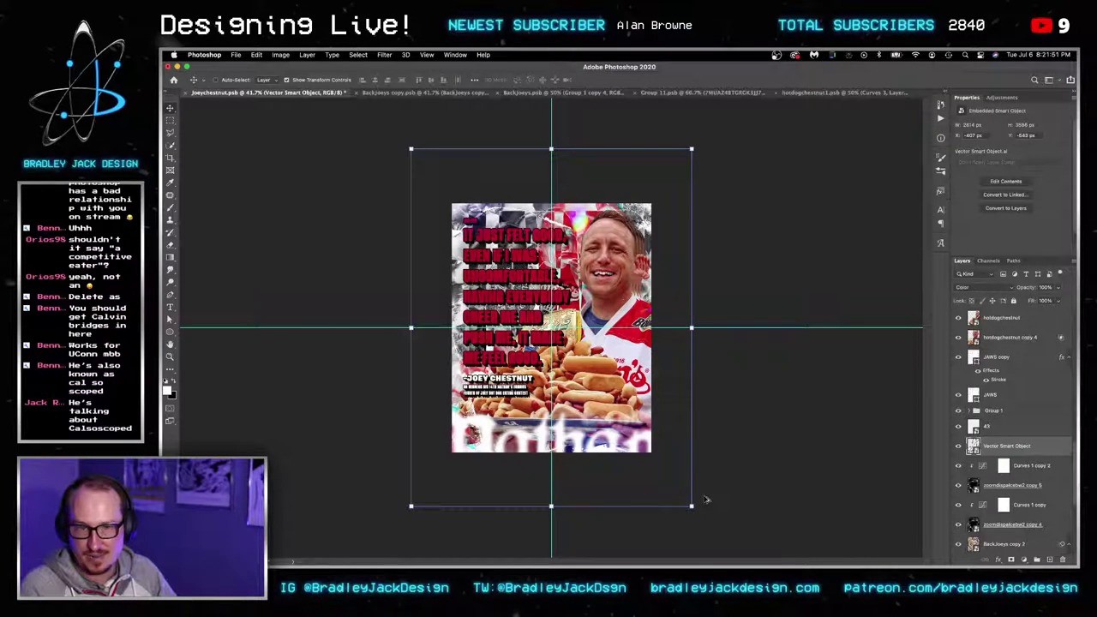
key("shift+alt+g")
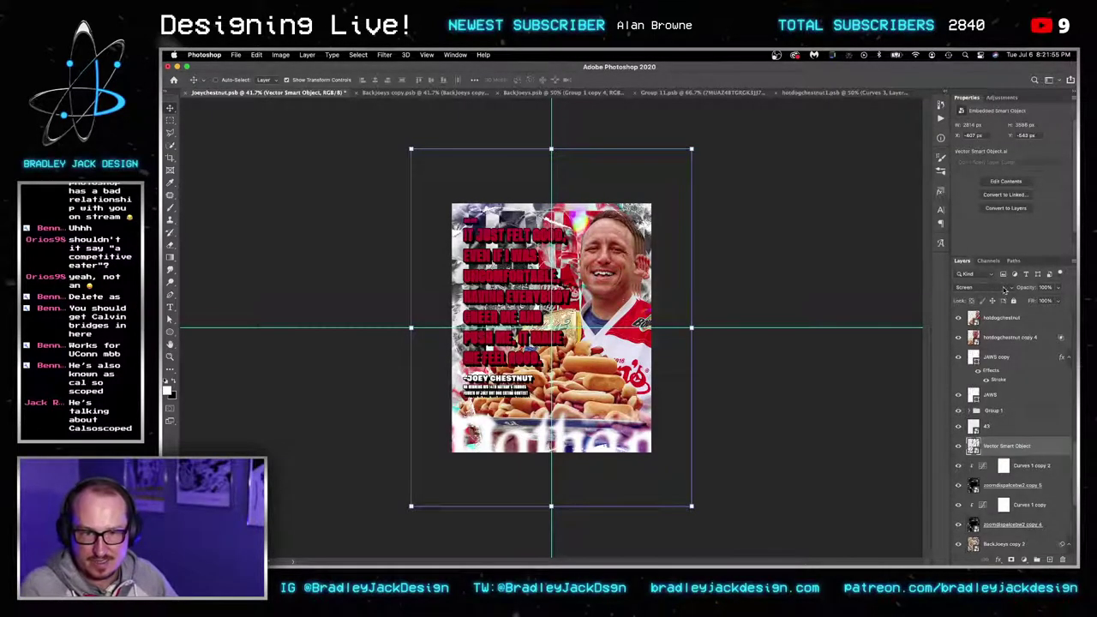
left_click(976, 287)
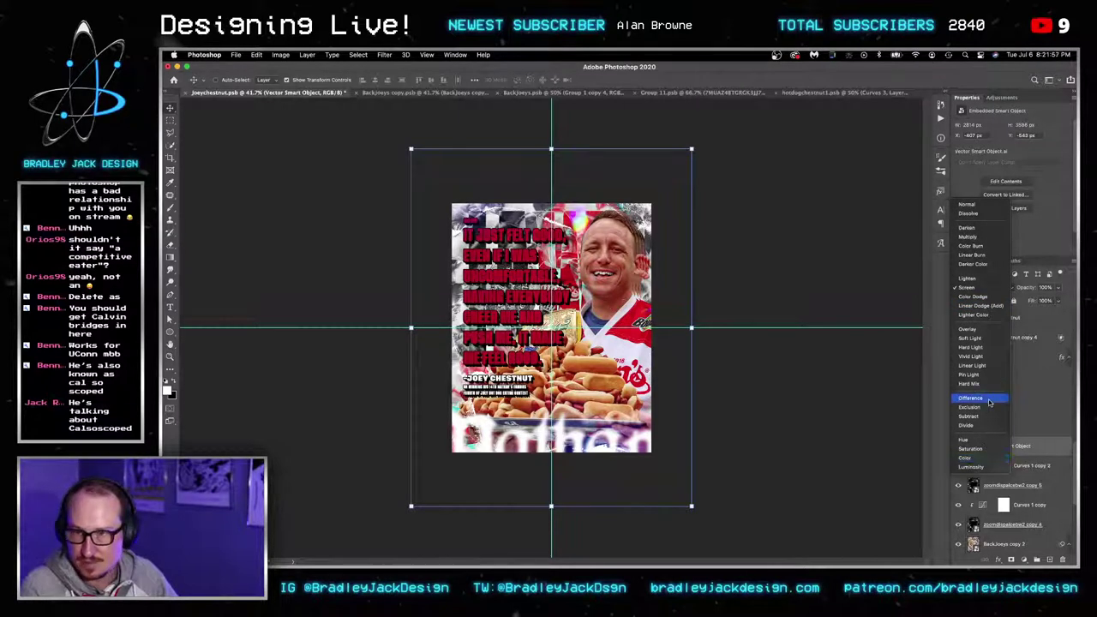
left_click(976, 398)
Set the logo smart object's blend mode to Color Burn.
left_click(985, 287)
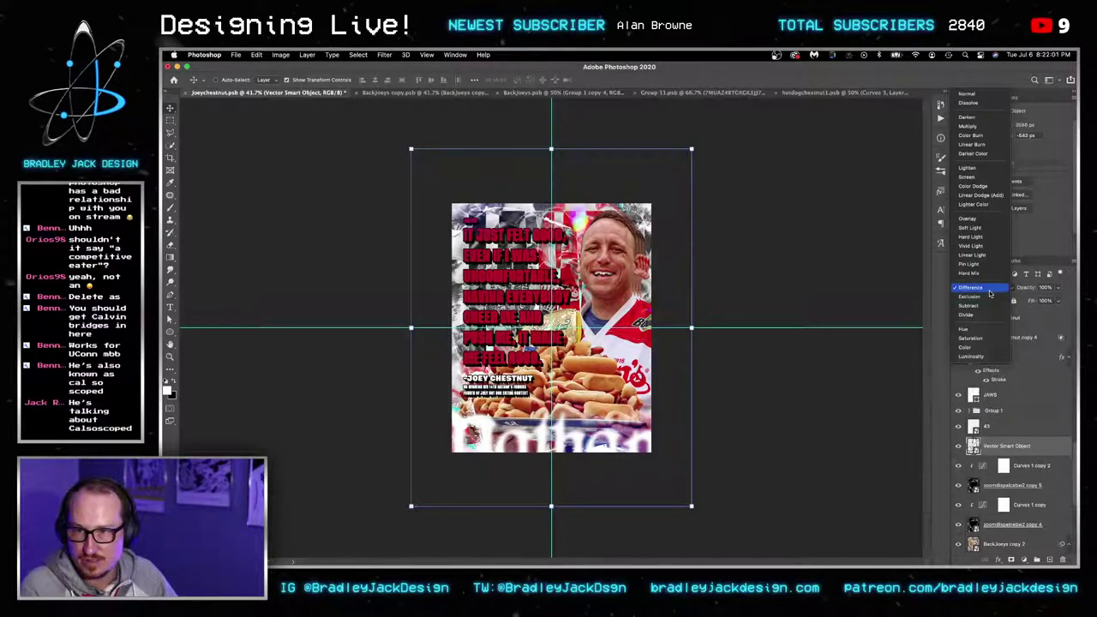
left_click(990, 294)
left_click(989, 295)
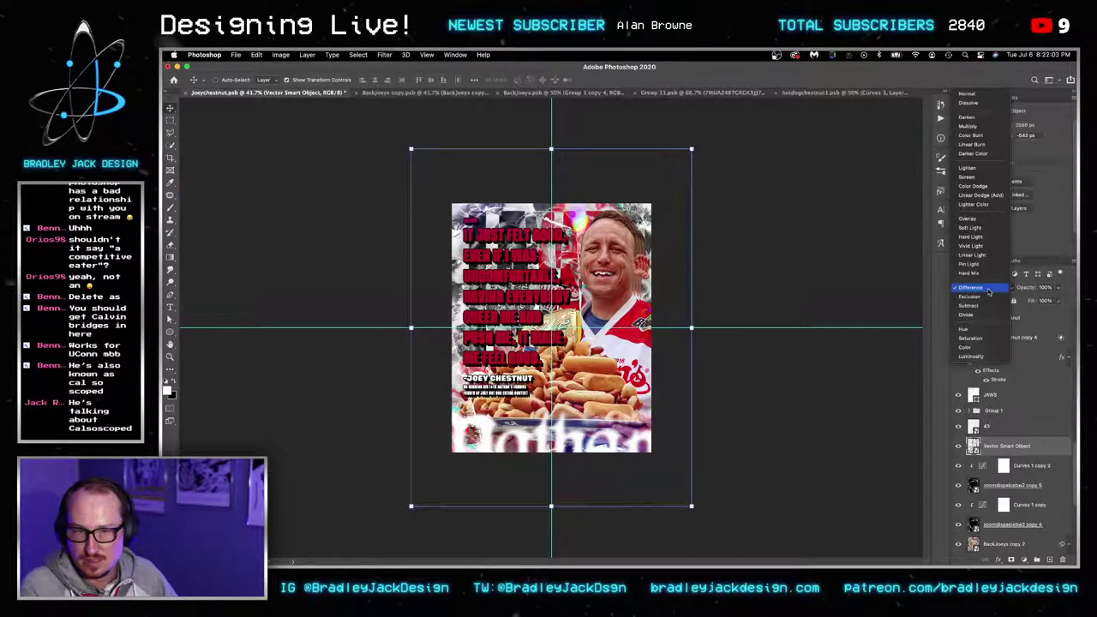
left_click(981, 135)
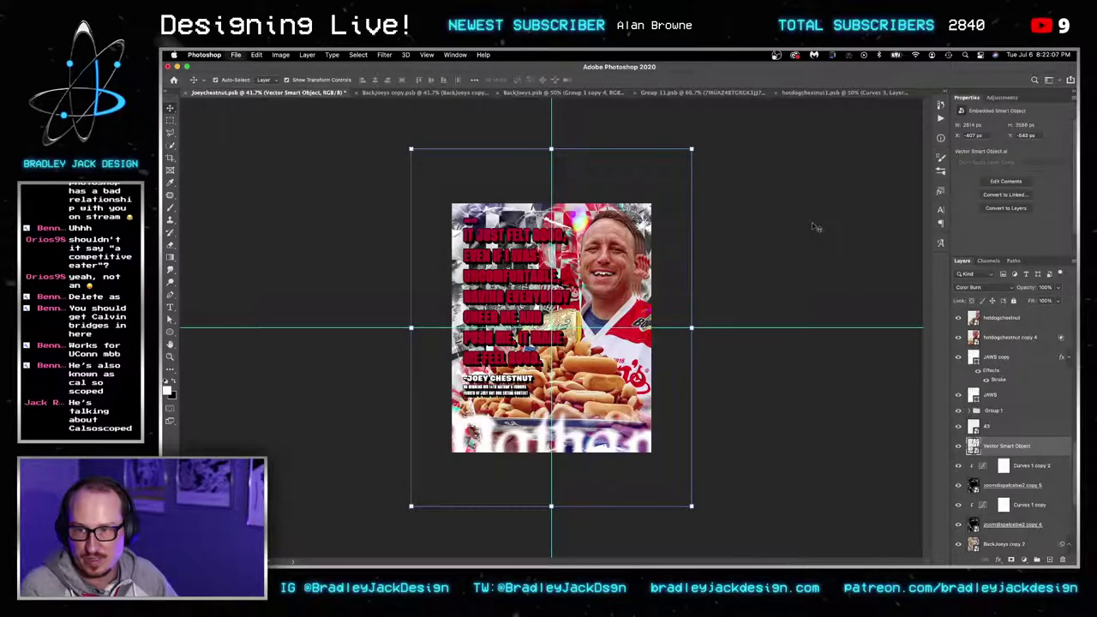
Save joeychestnut.psb with the blended logo layer and check the poster at 66.7%.
key("z")
left_click(589, 274)
left_click(589, 274)
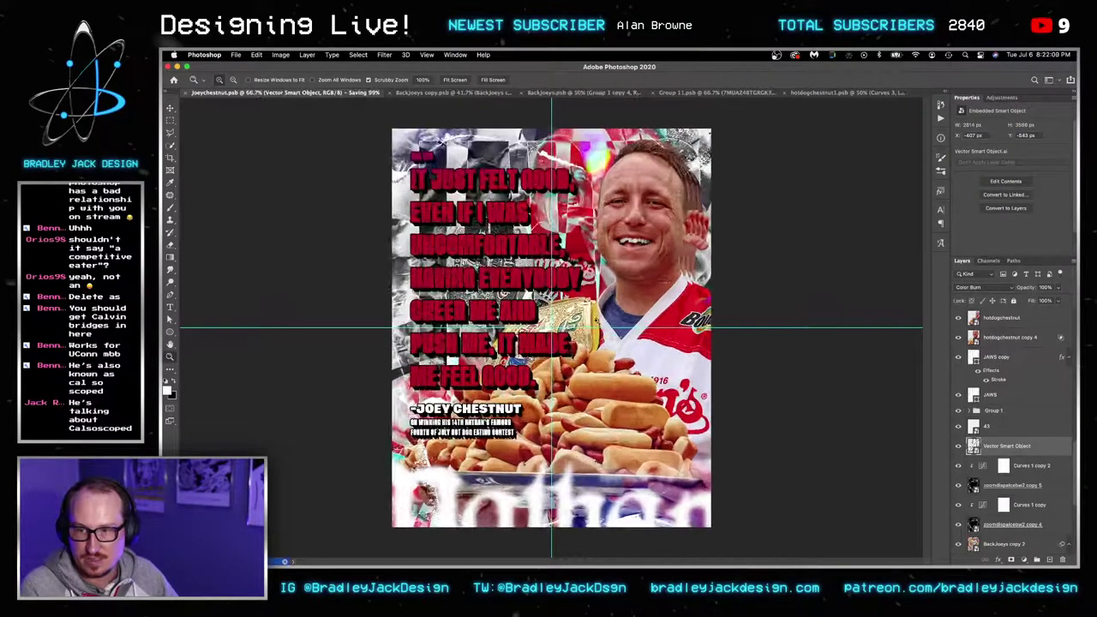
key("v")
Close the Backjoeys copy.psb, Backjoeys.psb and hotdogchestnut1.psb documents, leaving Group 11.psb and the poster open.
key("ctrl+Tab")
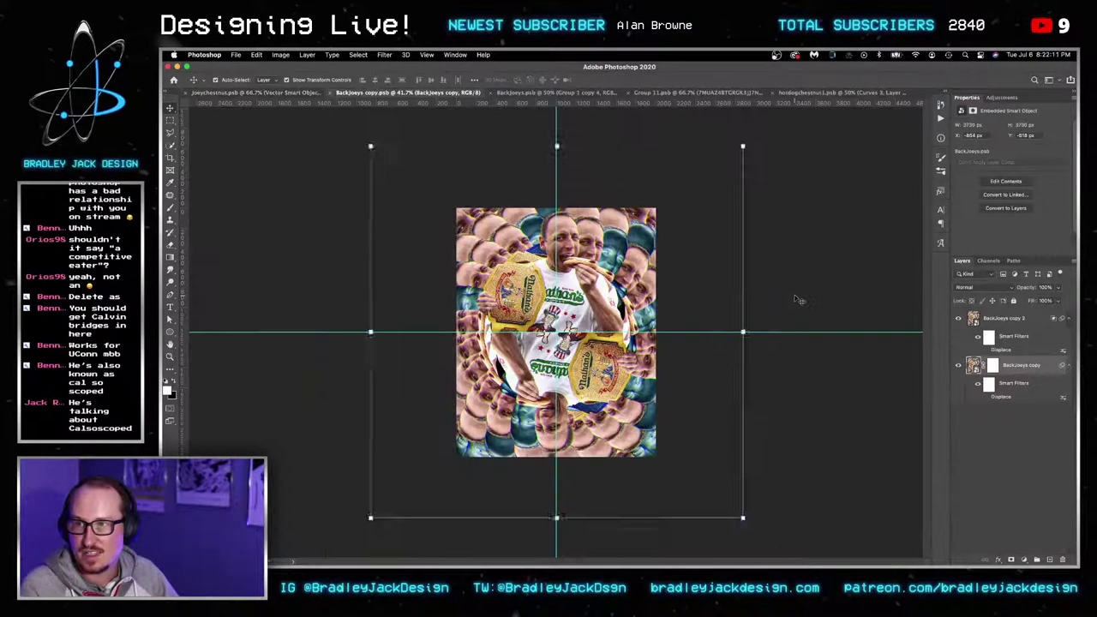
key("super+w")
key("super+w")
key("ctrl+Tab")
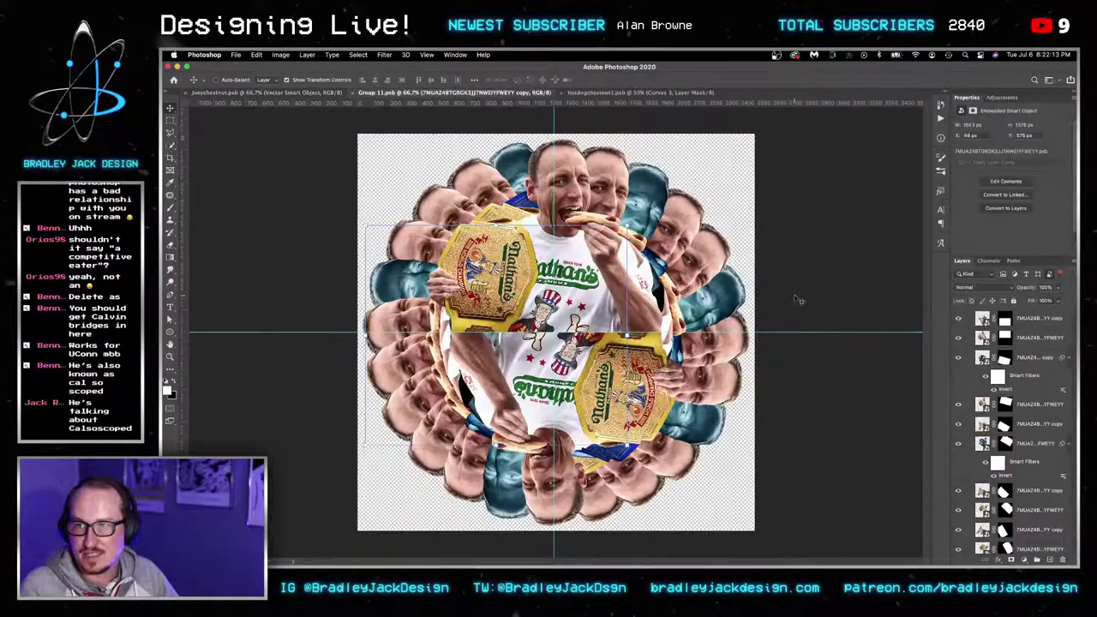
key("ctrl+Tab")
key("ctrl+shift+Tab")
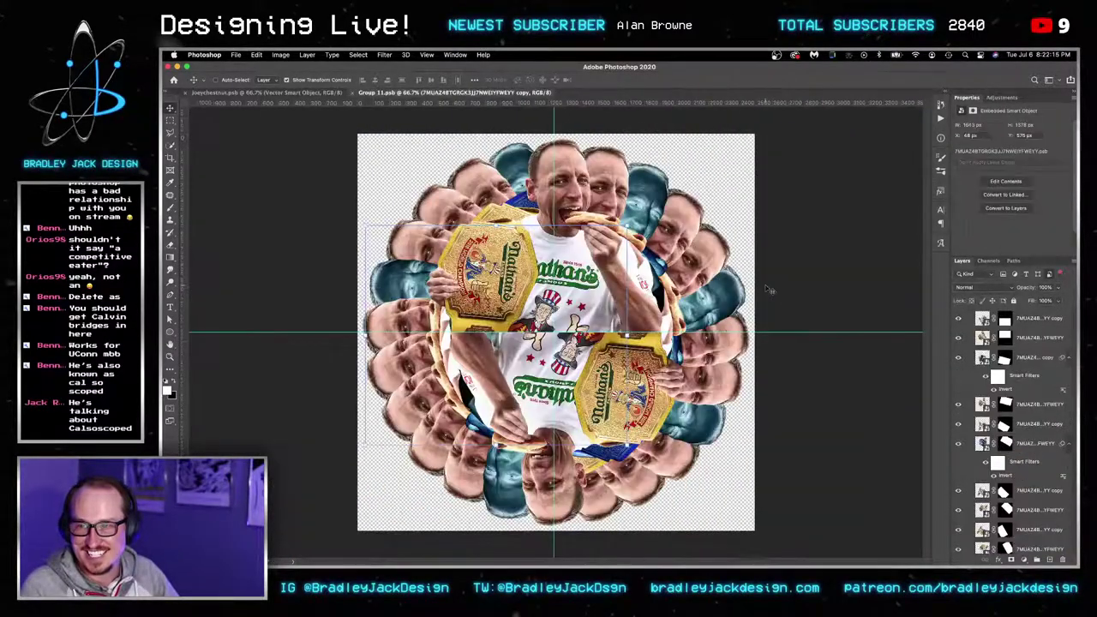
Close Group 11.psb and examine the poster's layer stack from the Gaussian-blurred layer down to the Backjoeys layers.
key("super+w")
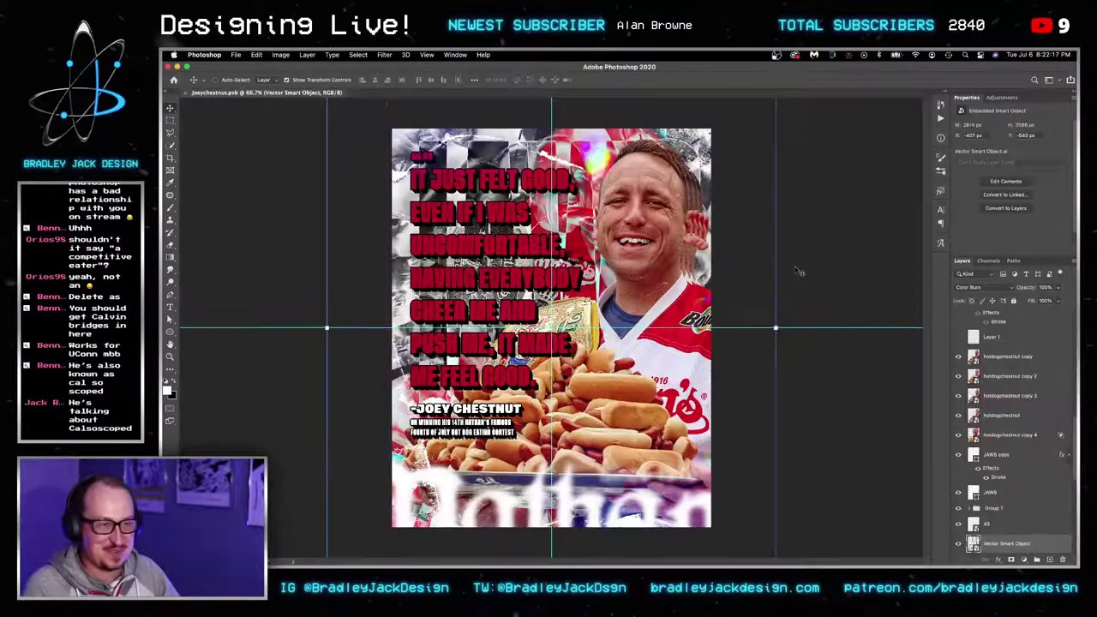
scroll(1007, 463, "down", 3)
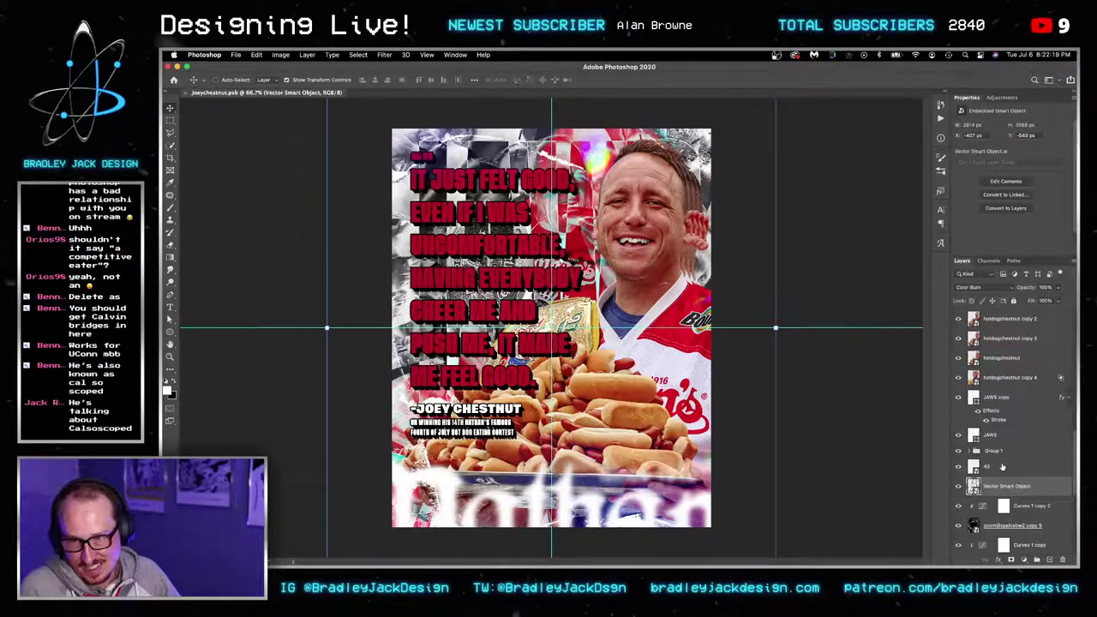
scroll(1003, 466, "down", 3)
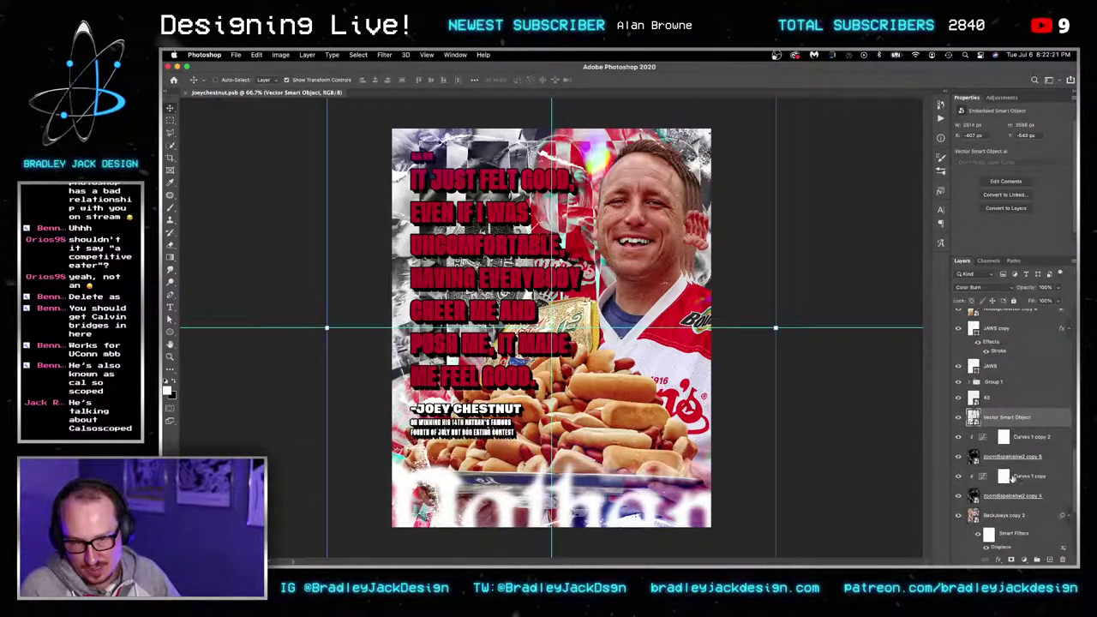
scroll(1011, 477, "up", 5)
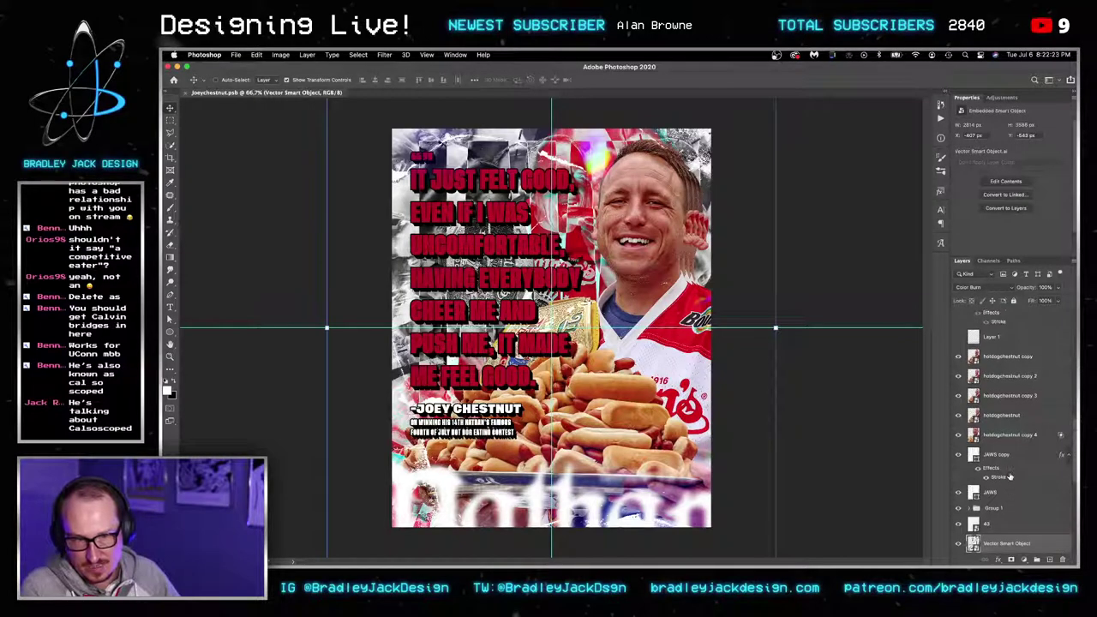
scroll(1008, 474, "down", 3)
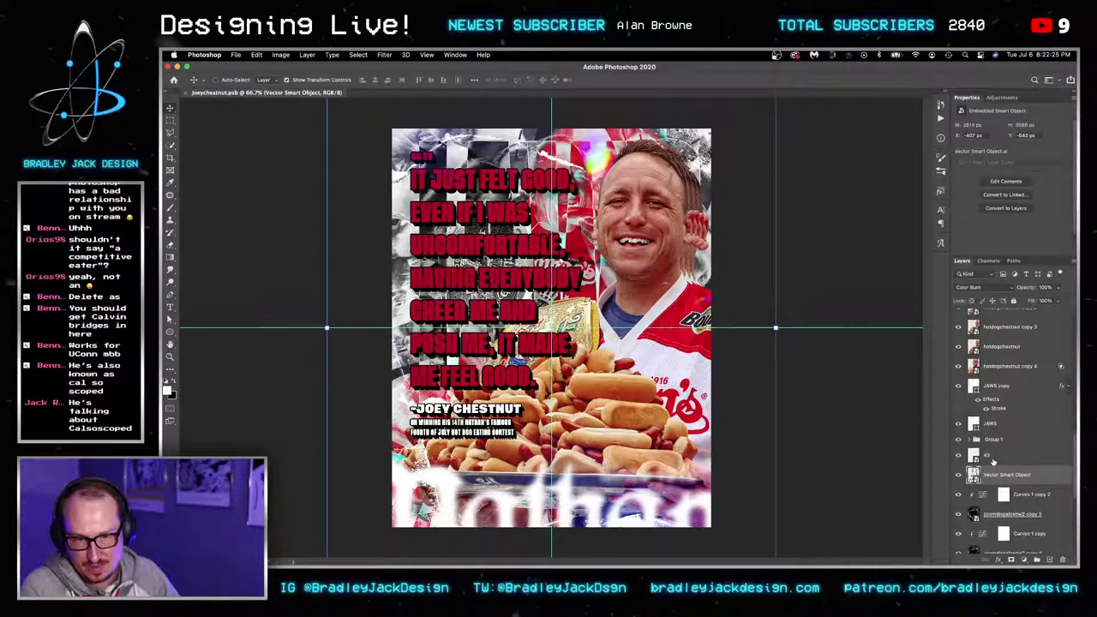
scroll(992, 461, "down", 8)
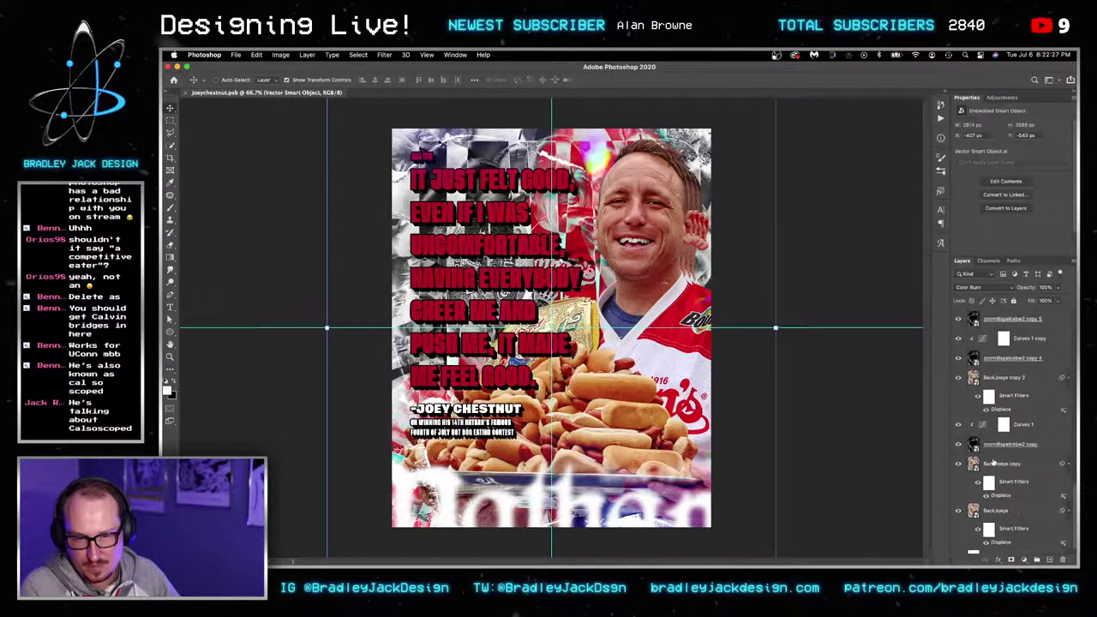
scroll(992, 461, "up", 9)
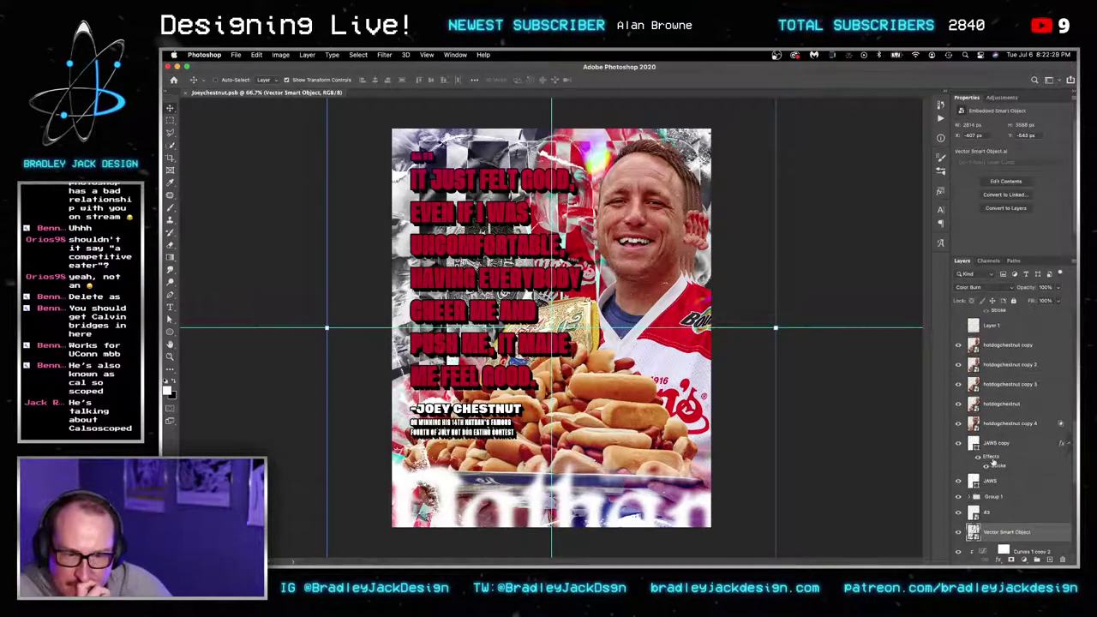
scroll(991, 461, "up", 3)
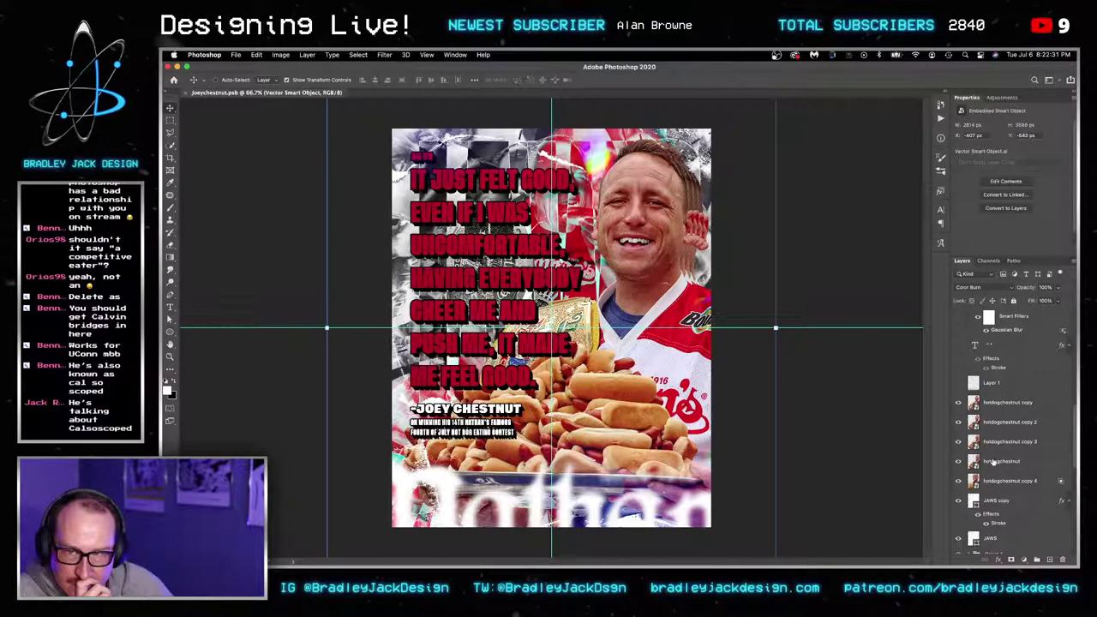
scroll(994, 463, "down", 7)
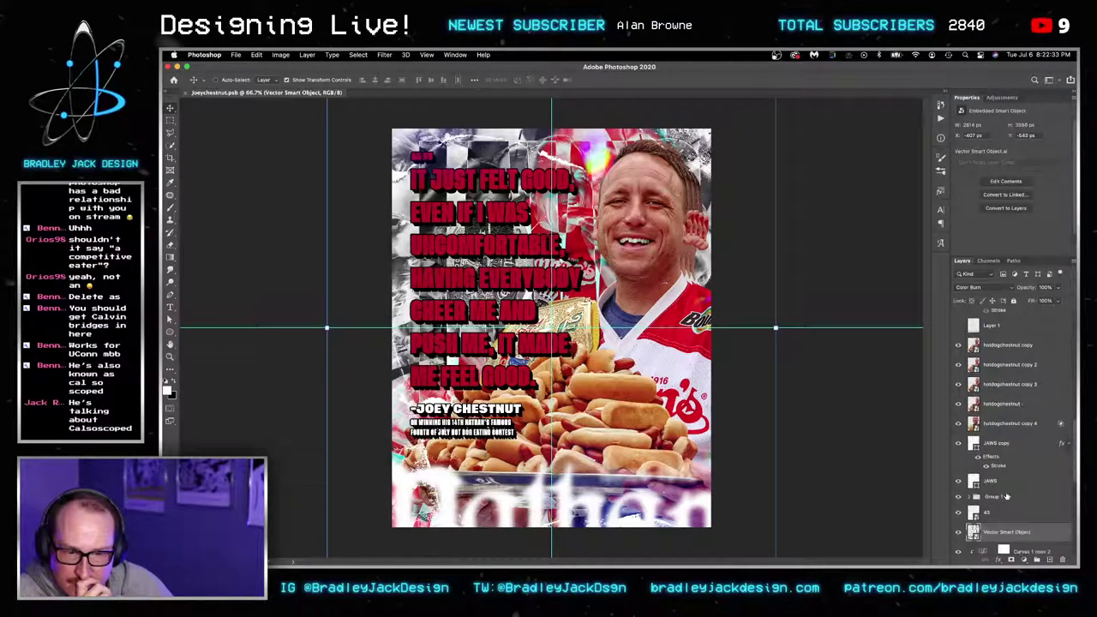
Check Group 1's effect by hiding and reshowing it, and move its Gradient Map 1 and Color Lookup 1 adjustments above the group.
left_click(959, 416)
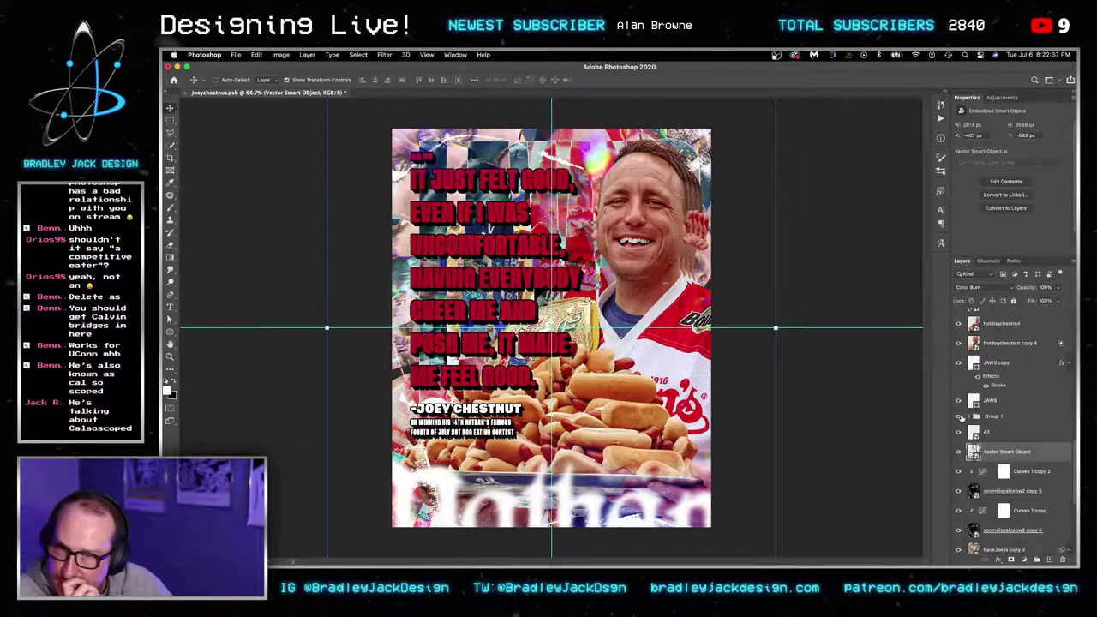
left_click(960, 417)
left_click(969, 416)
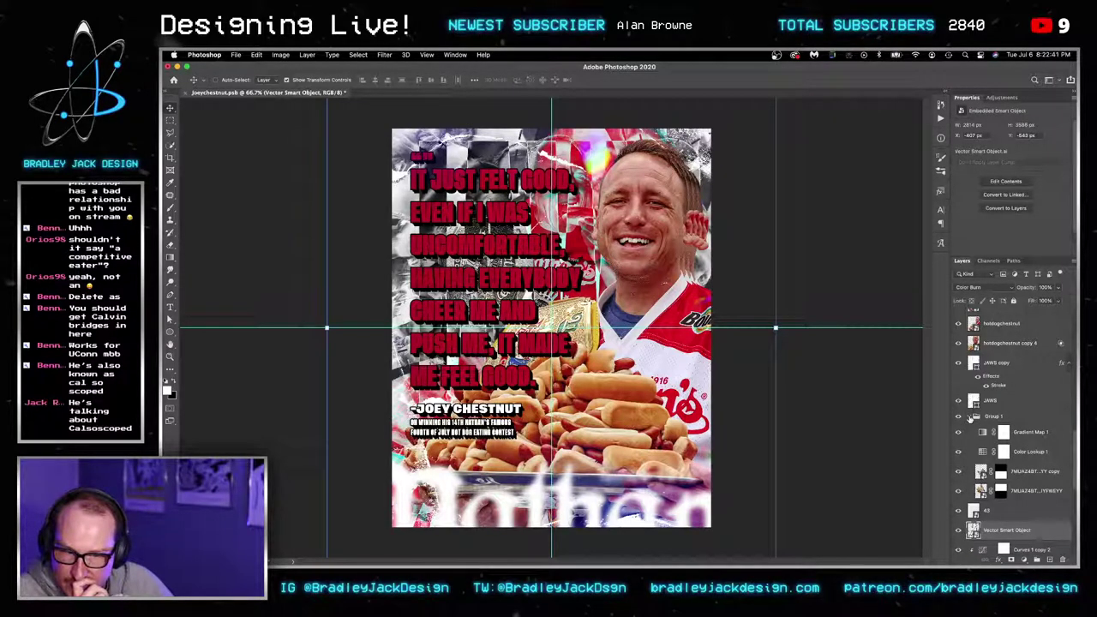
left_click(1018, 434)
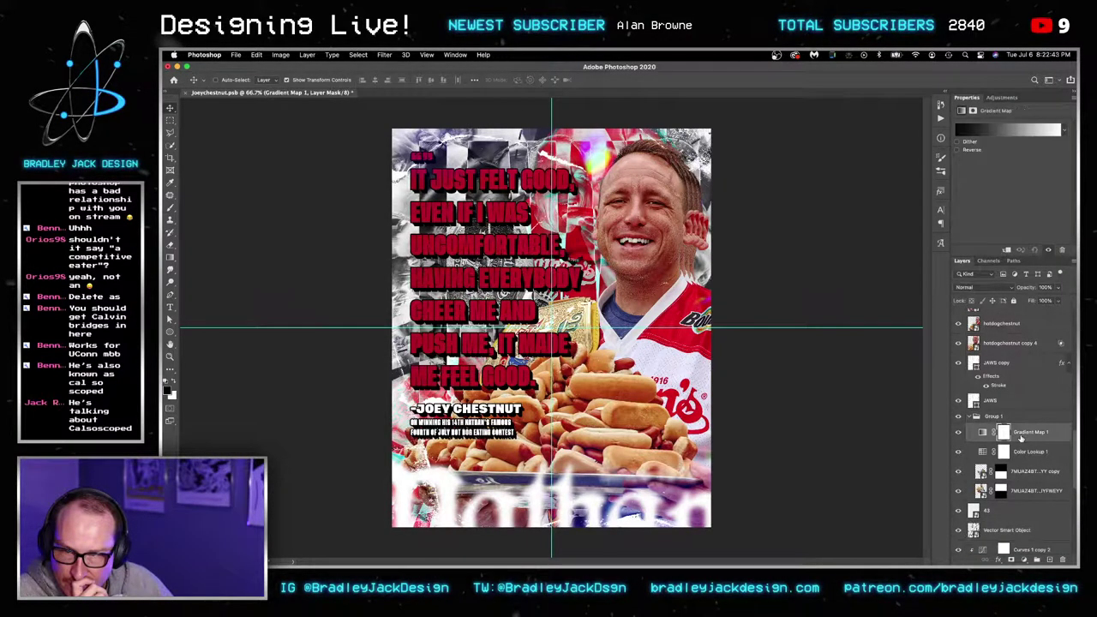
left_click_drag(1020, 438, 1007, 411)
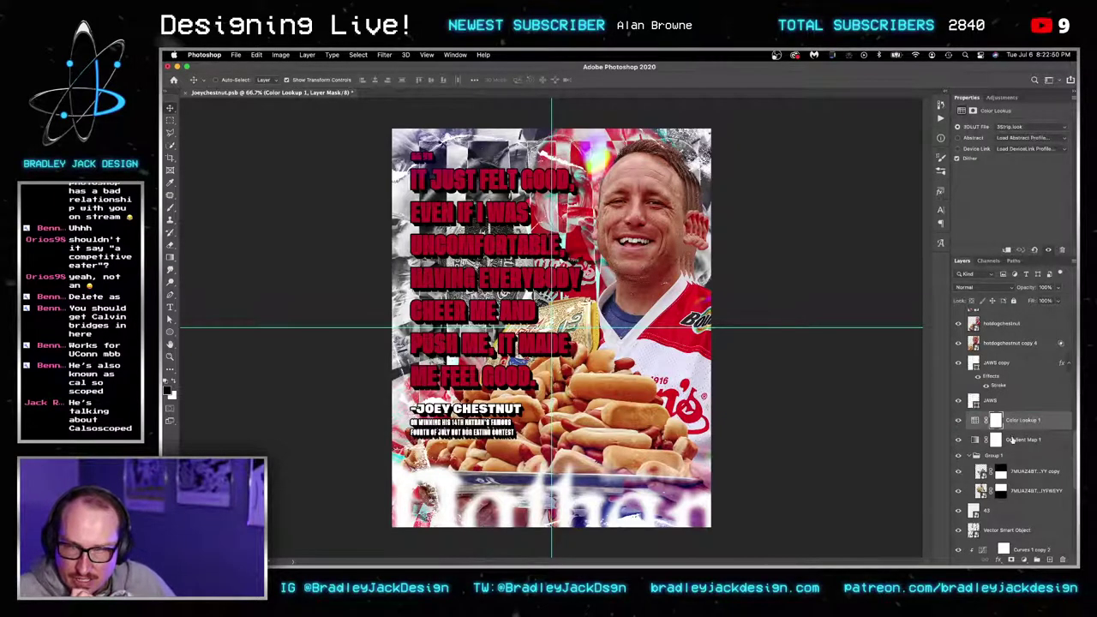
Split Gradient Map 1's Underlying Layer black Blend If slider to 0 / 255 and save the poster.
double_click(1054, 439)
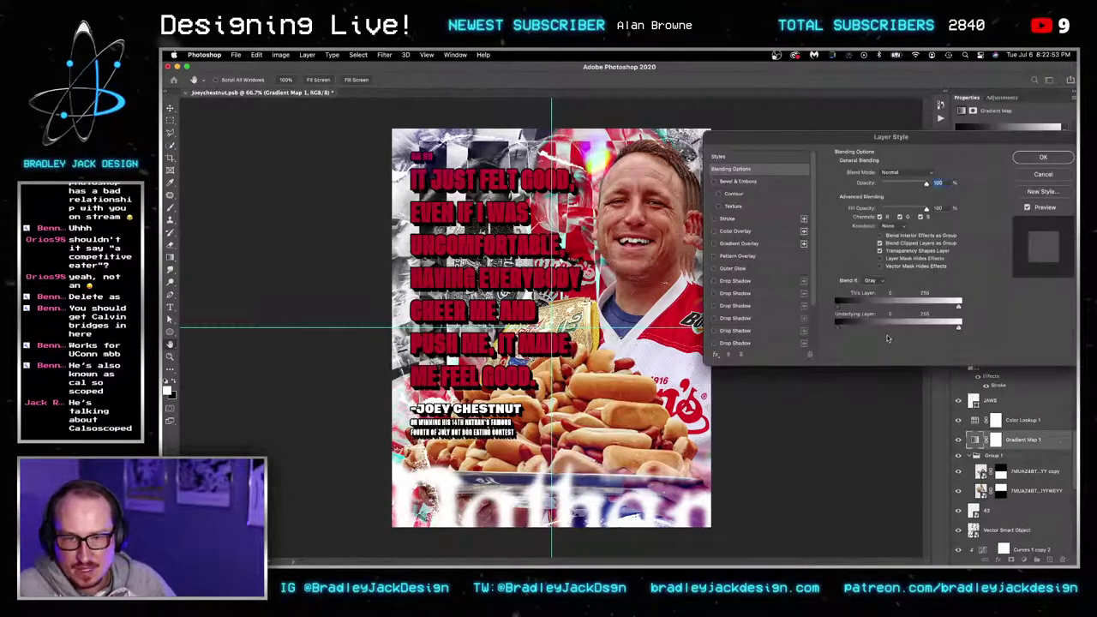
left_click_drag(839, 327, 973, 330)
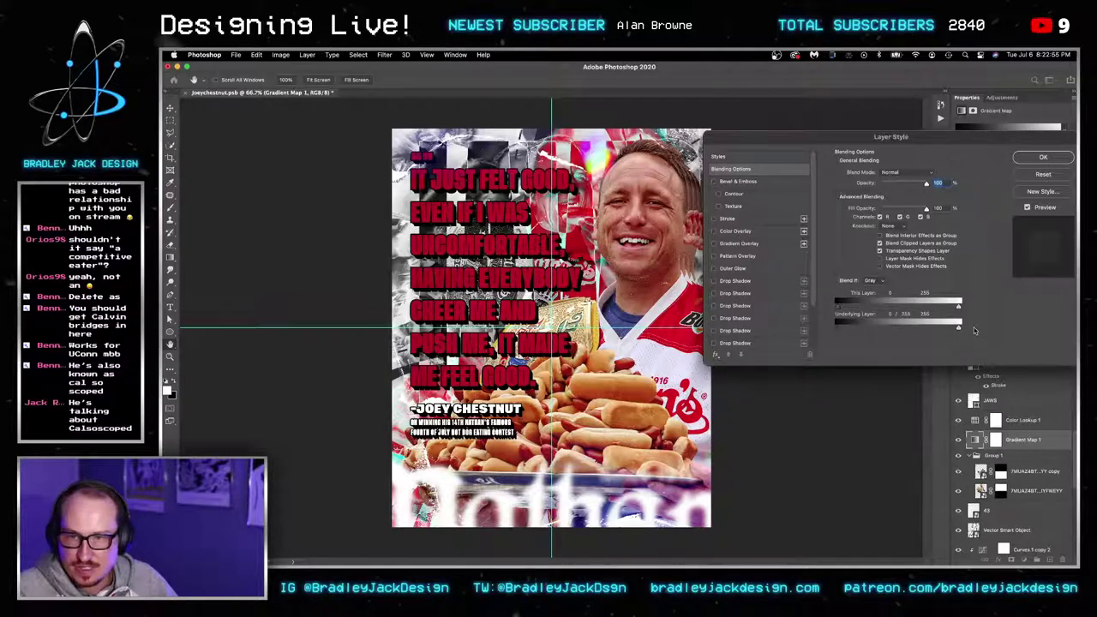
key("Return")
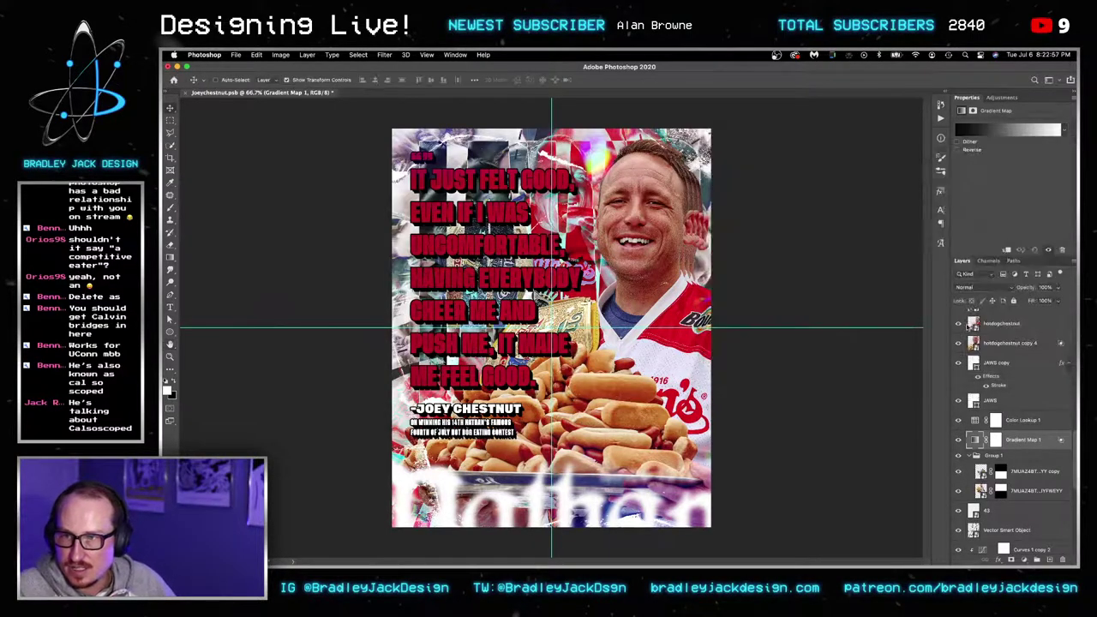
key("super+s")
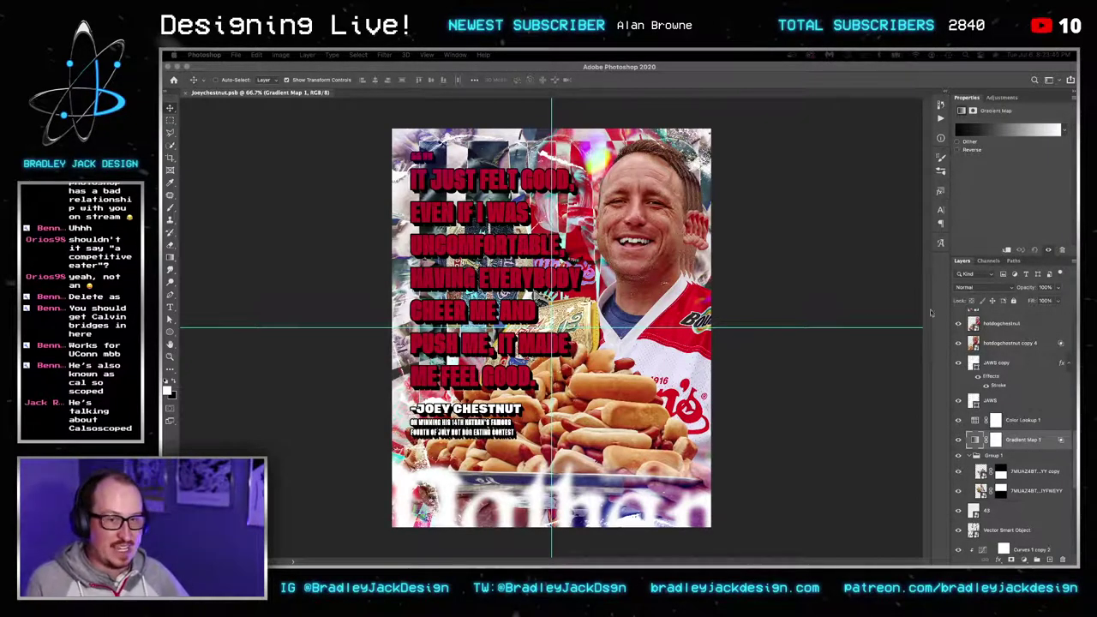
left_click(796, 287)
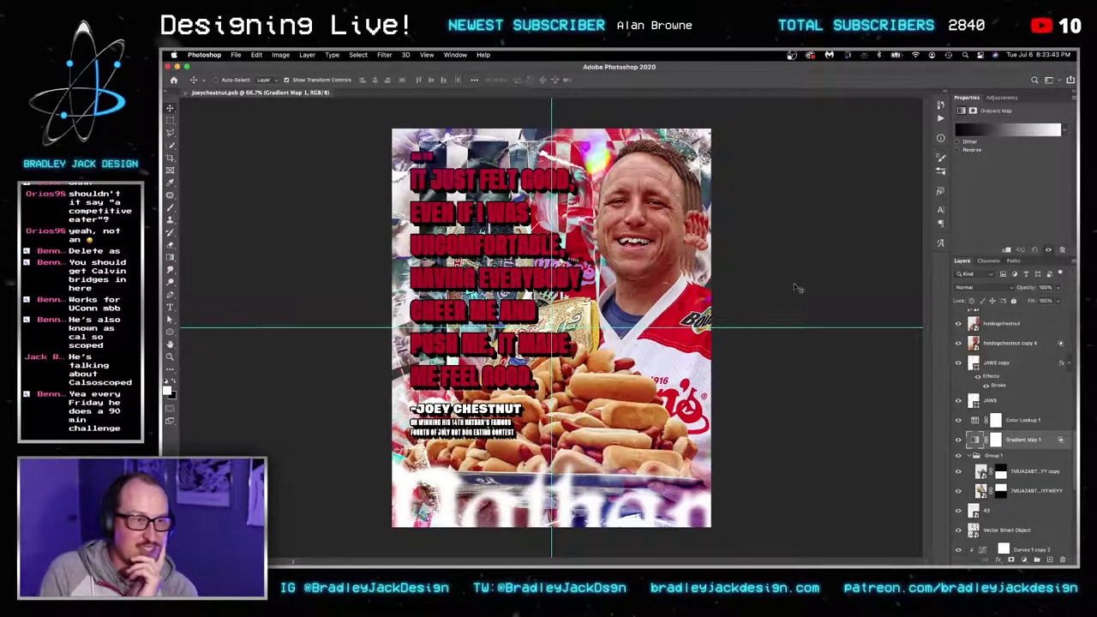